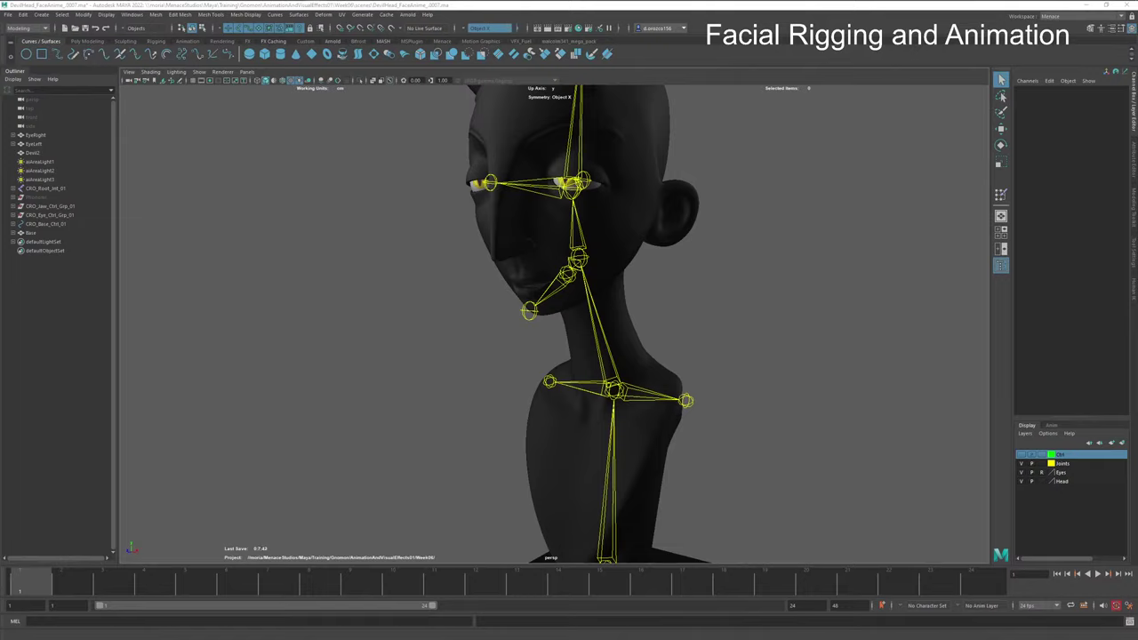
# Step: Tumble around the devil head rig to a side view and select the Devil2 head mesh
pyautogui.keyDown('alt'); pyautogui.moveTo(611, 291); pyautogui.dragTo(583, 292); pyautogui.keyUp('alt')
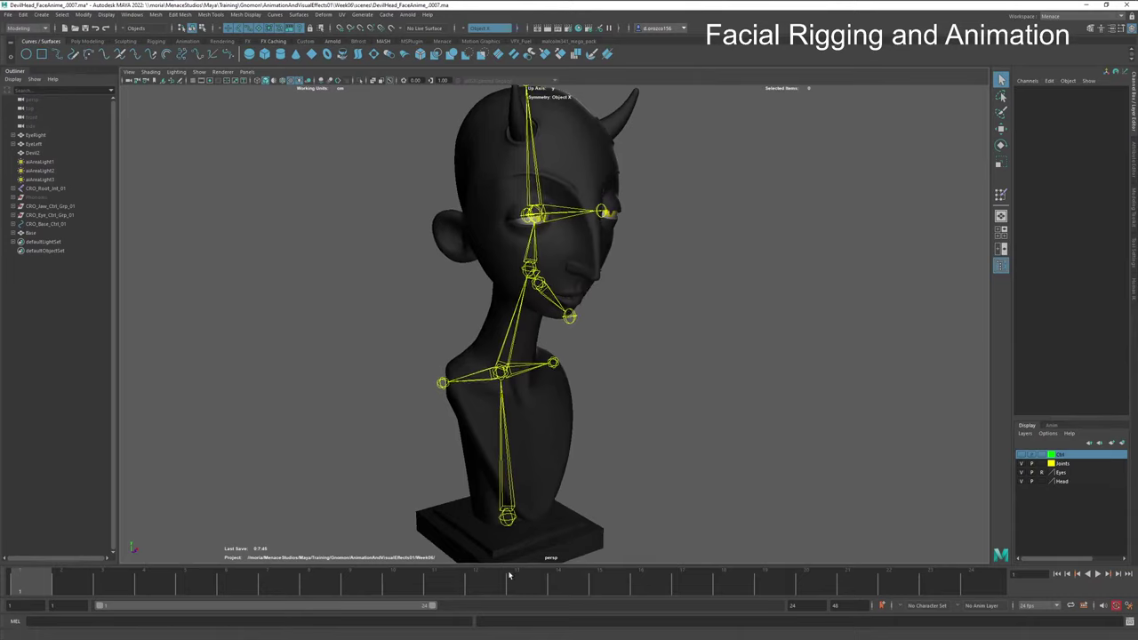
pyautogui.keyDown('alt'); pyautogui.moveTo(539, 326); pyautogui.dragTo(511, 337); pyautogui.keyUp('alt')
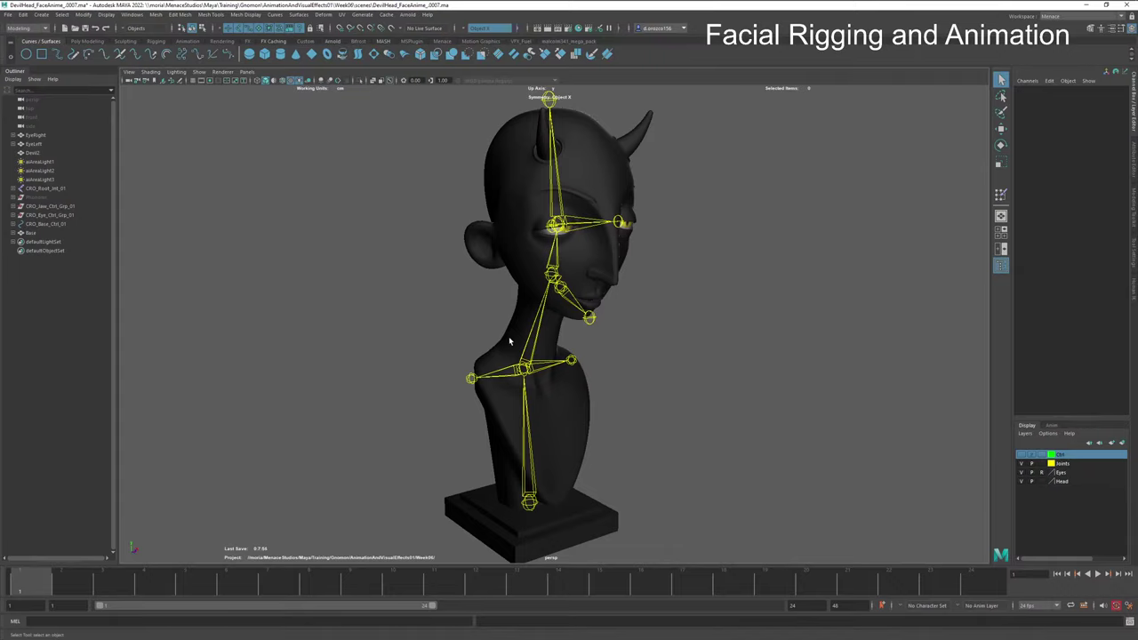
pyautogui.click(524, 242)
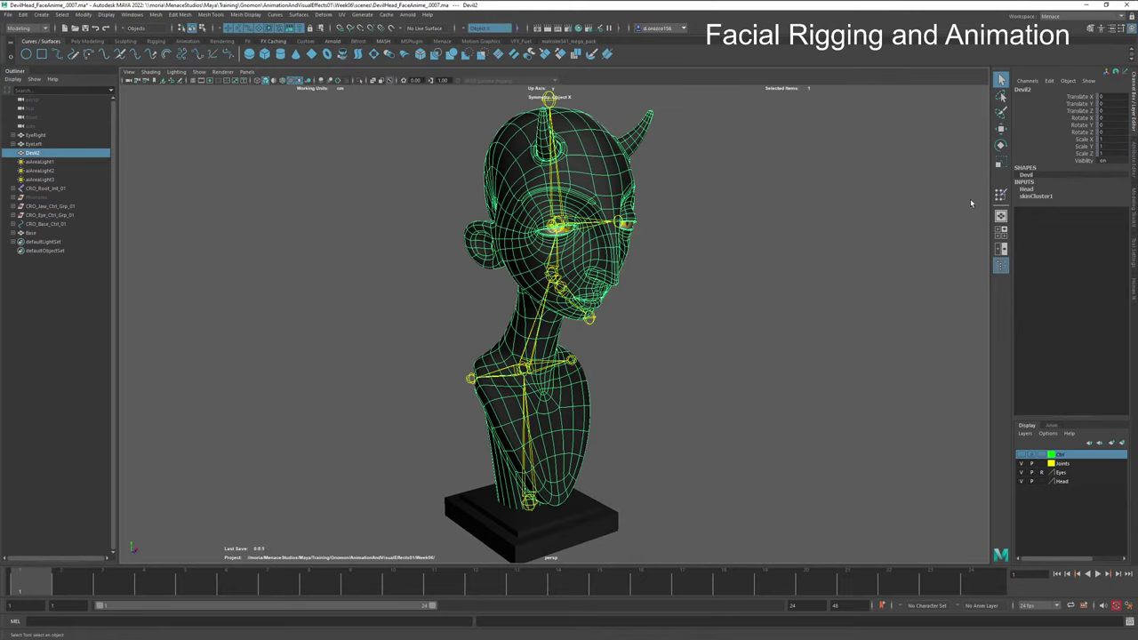
# Step: Paint skin weights on the head and review the CRO_Chin and CRO_Root_Jnt_01 influences
pyautogui.click(1001, 195)
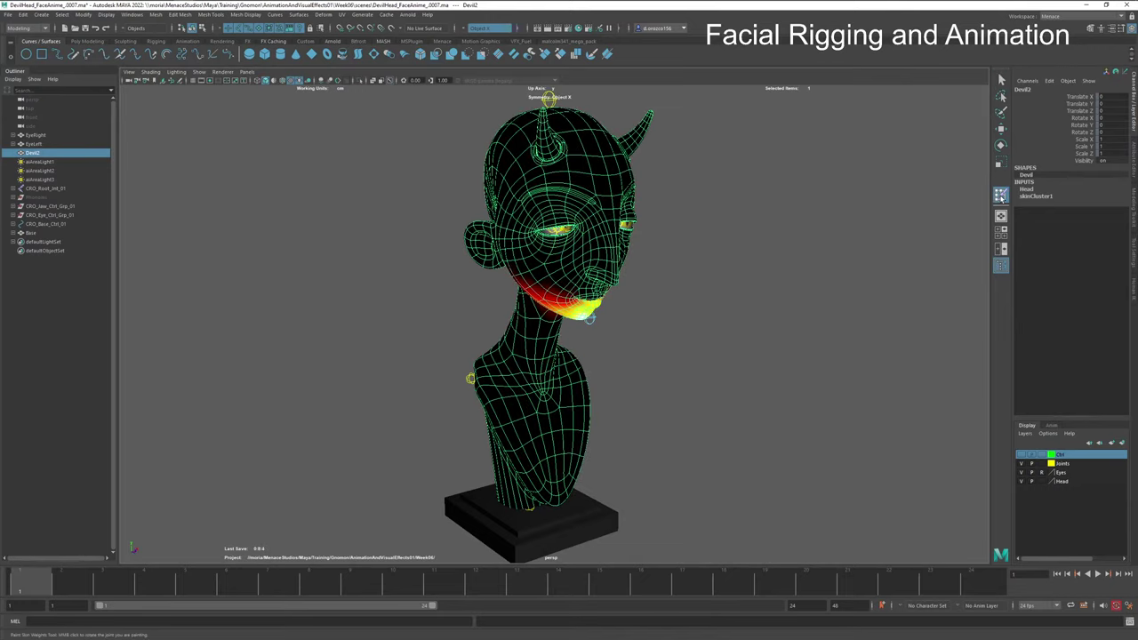
pyautogui.click(1135, 262)
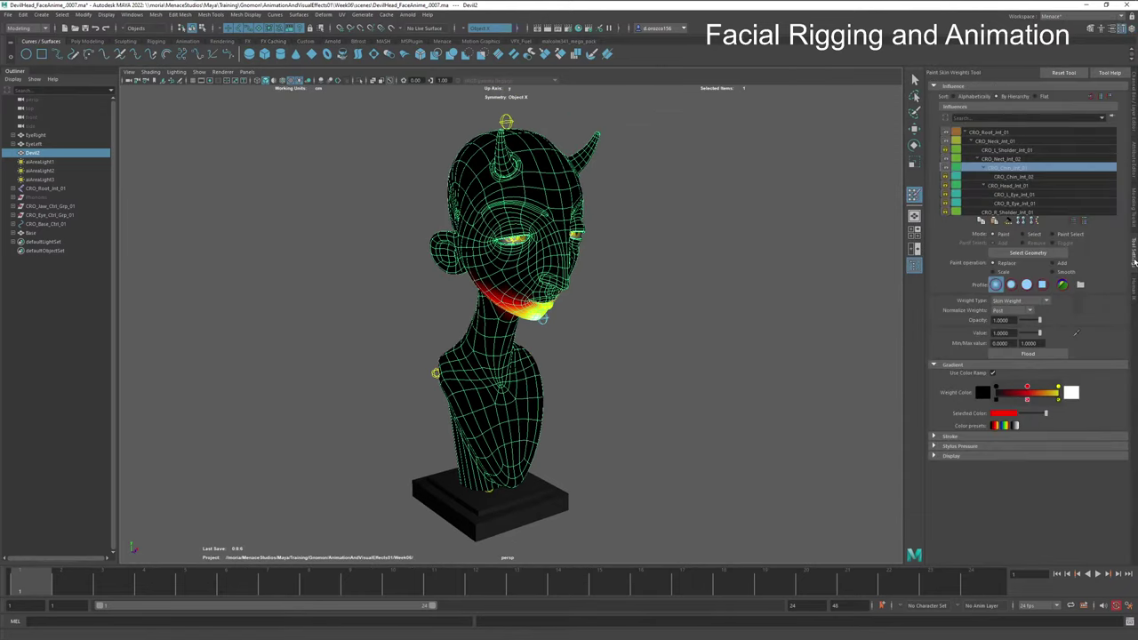
pyautogui.keyDown('alt'); pyautogui.moveTo(590, 299); pyautogui.dragTo(717, 311, button='right'); pyautogui.keyUp('alt')
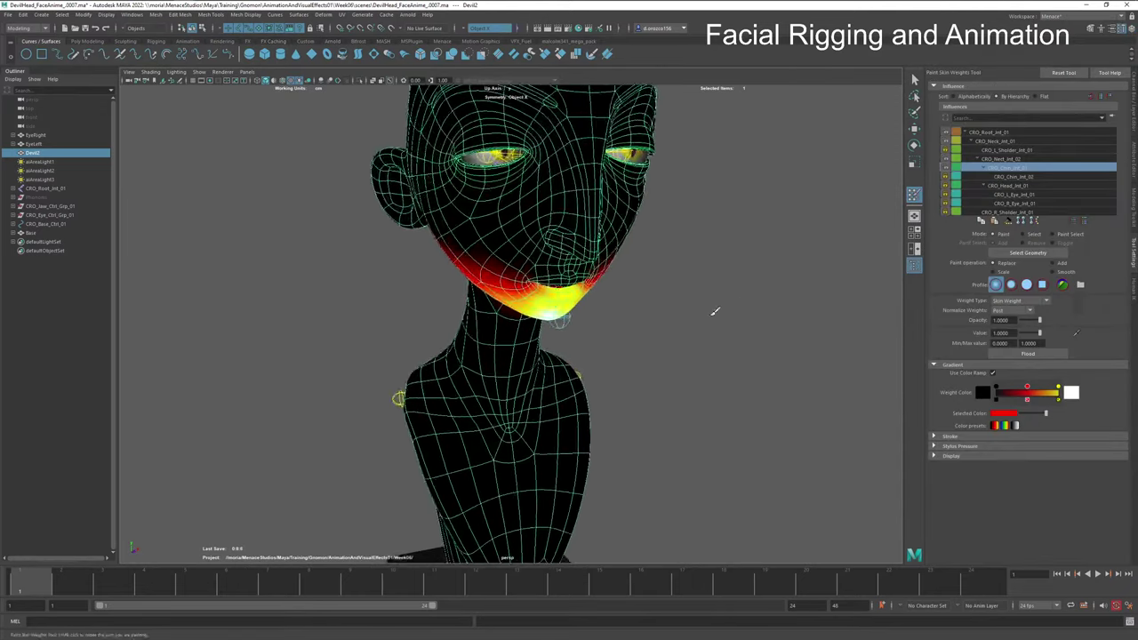
pyautogui.moveTo(717, 310)
pyautogui.keyDown('alt'); pyautogui.mouseDown()
pyautogui.moveTo(611, 323)
pyautogui.moveTo(618, 297)
pyautogui.moveTo(703, 291)
pyautogui.moveTo(715, 308)
pyautogui.moveTo(620, 300)
pyautogui.moveTo(688, 276)
pyautogui.moveTo(626, 310)
pyautogui.moveTo(722, 312)
pyautogui.mouseUp(); pyautogui.keyUp('alt')
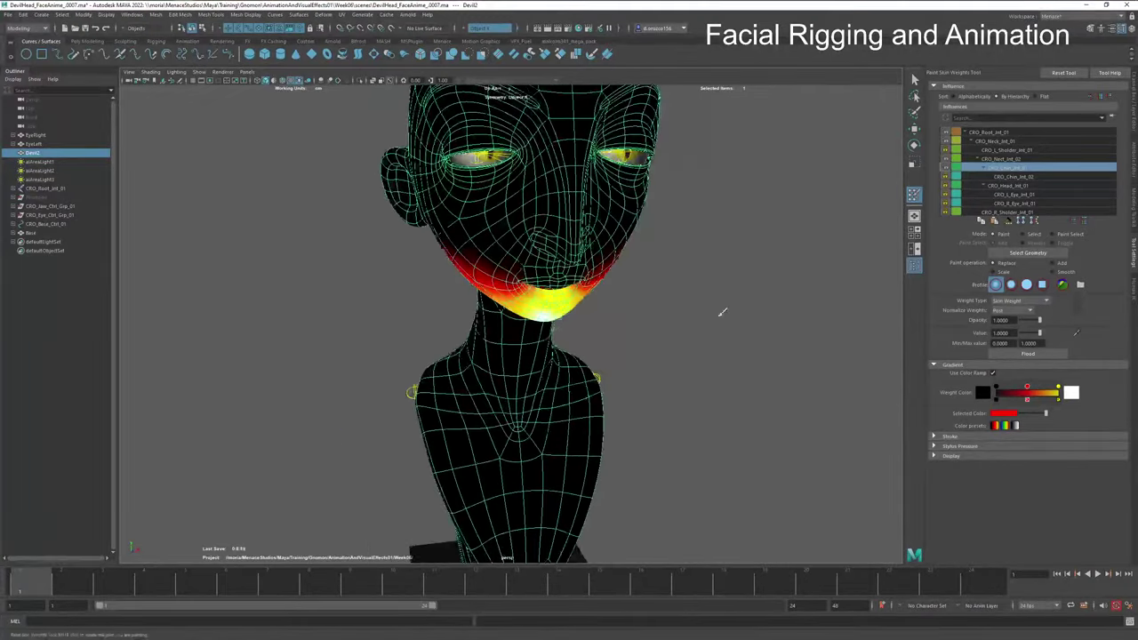
pyautogui.click(991, 133)
# Step: Exit weight painting back to plain selection with the bust deselected
pyautogui.keyDown('alt'); pyautogui.moveTo(619, 400); pyautogui.dragTo(636, 348); pyautogui.keyUp('alt')
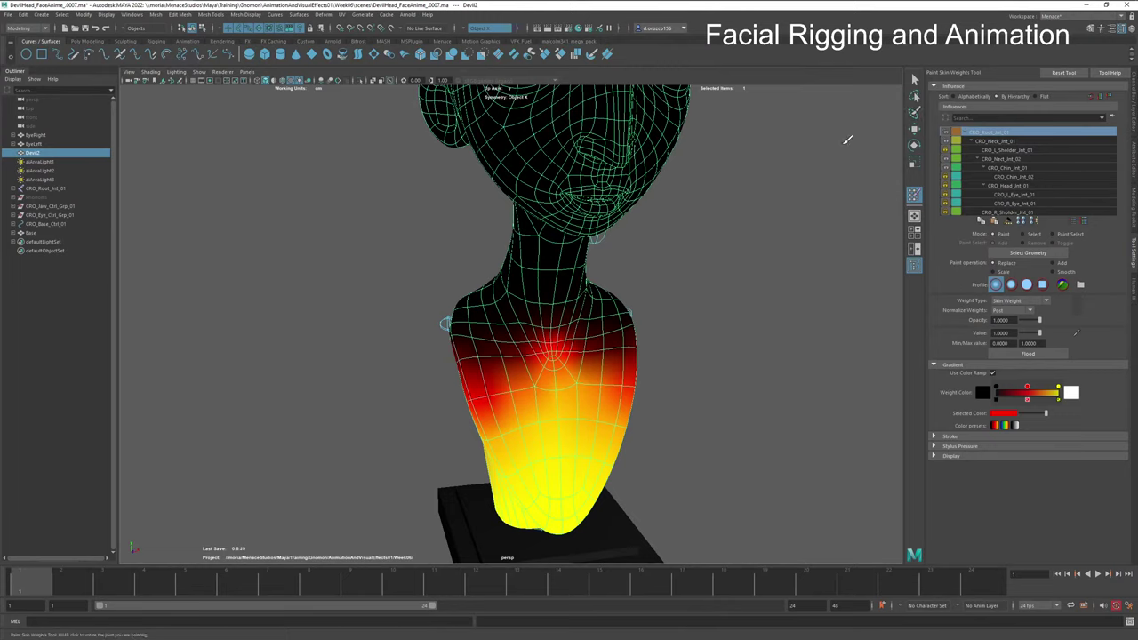
pyautogui.click(915, 79)
pyautogui.click(762, 305)
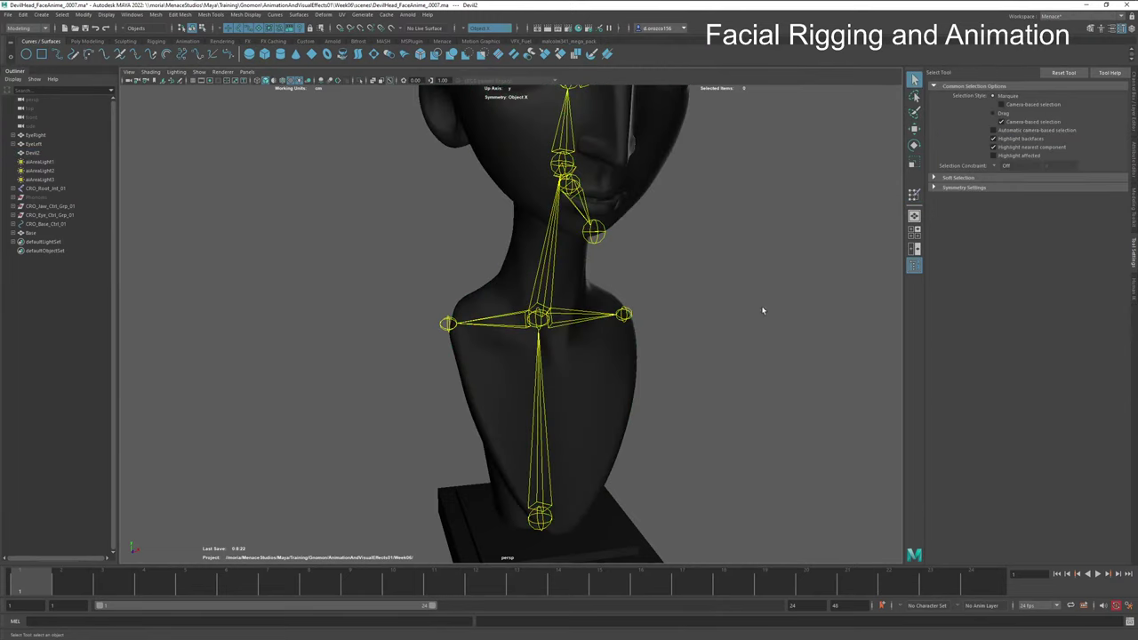
# Step: Show the Layer Editor, unhide the Ctrl layer, and select CRO_Neck_Ctrl_01 for rotating
pyautogui.click(537, 326)
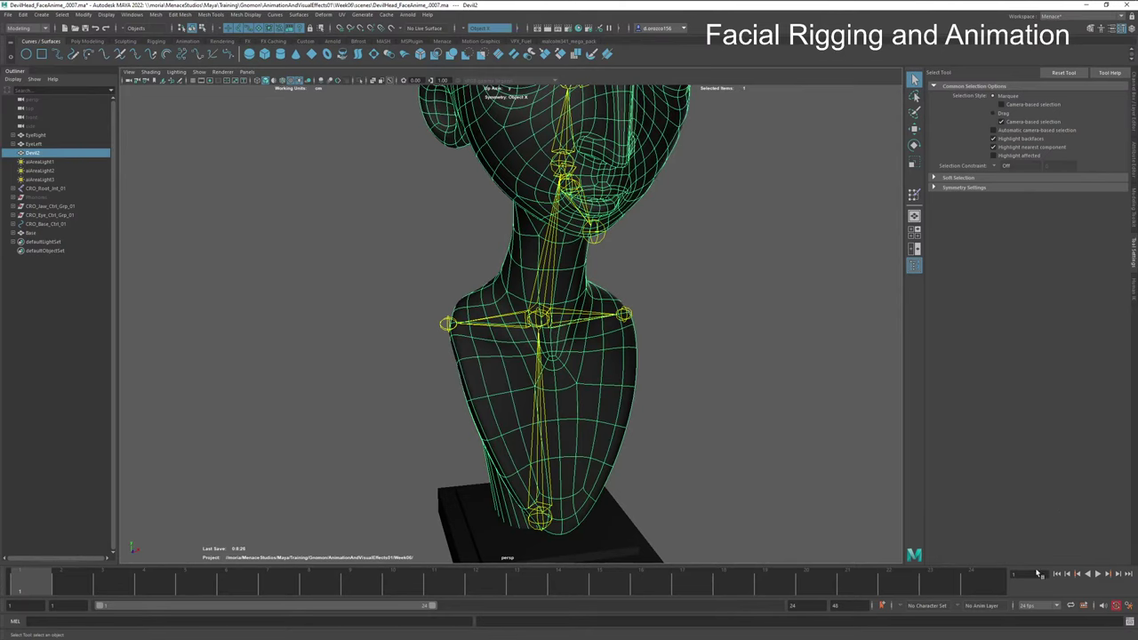
pyautogui.hotkey('ctrl', 'a')
pyautogui.hotkey('ctrl', 'a')
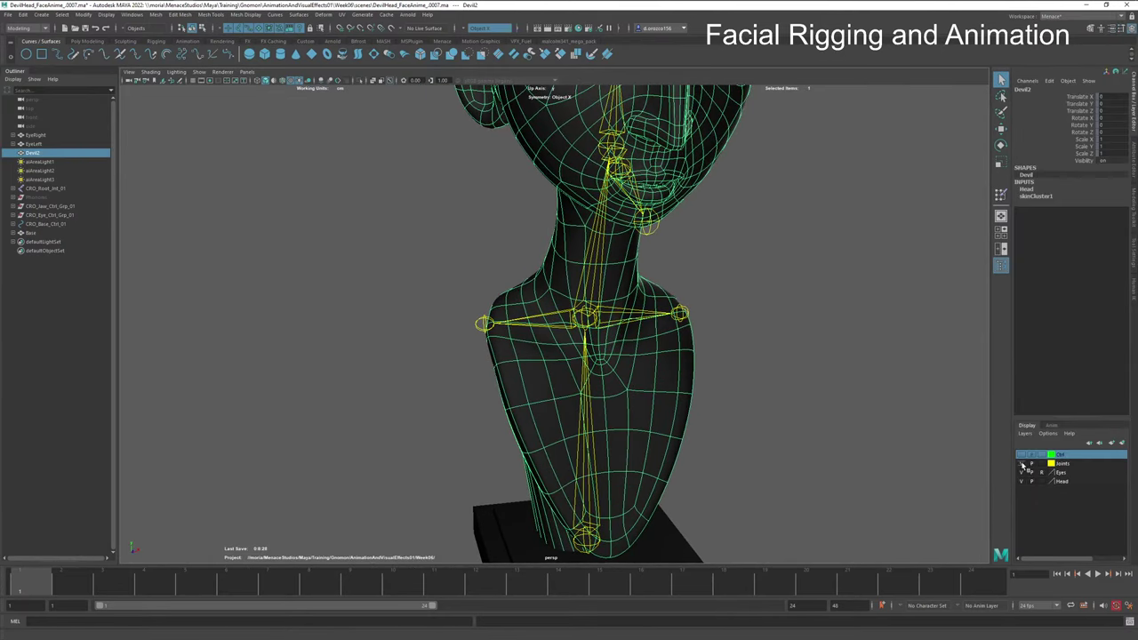
pyautogui.click(1021, 455)
pyautogui.keyDown('alt'); pyautogui.moveTo(854, 418); pyautogui.dragTo(500, 280); pyautogui.keyUp('alt')
pyautogui.click(497, 283)
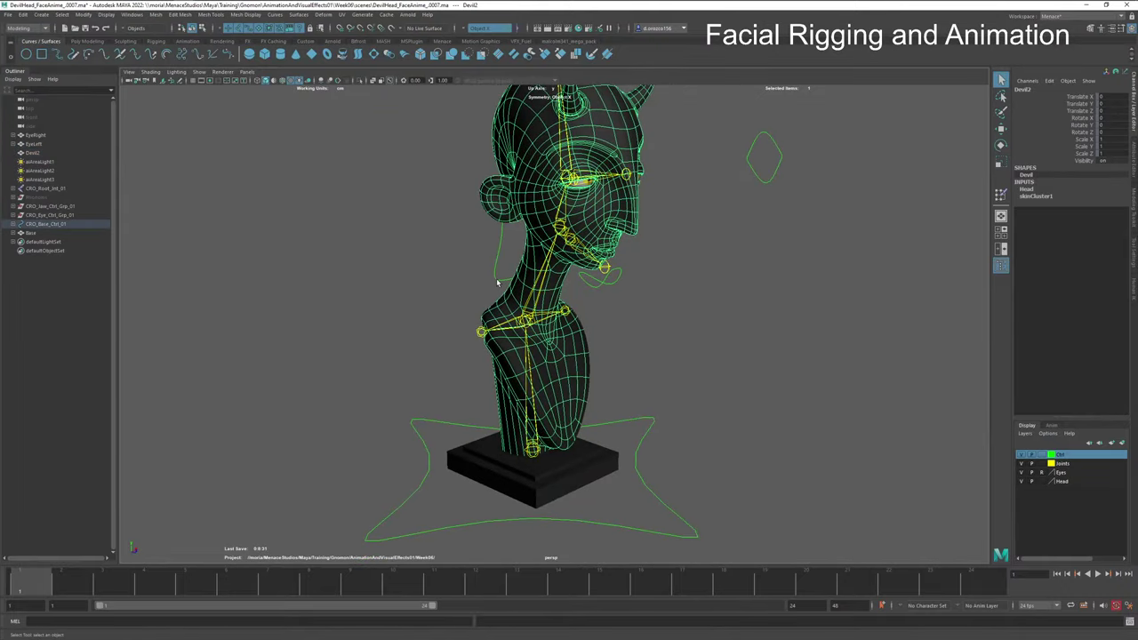
pyautogui.press('e')
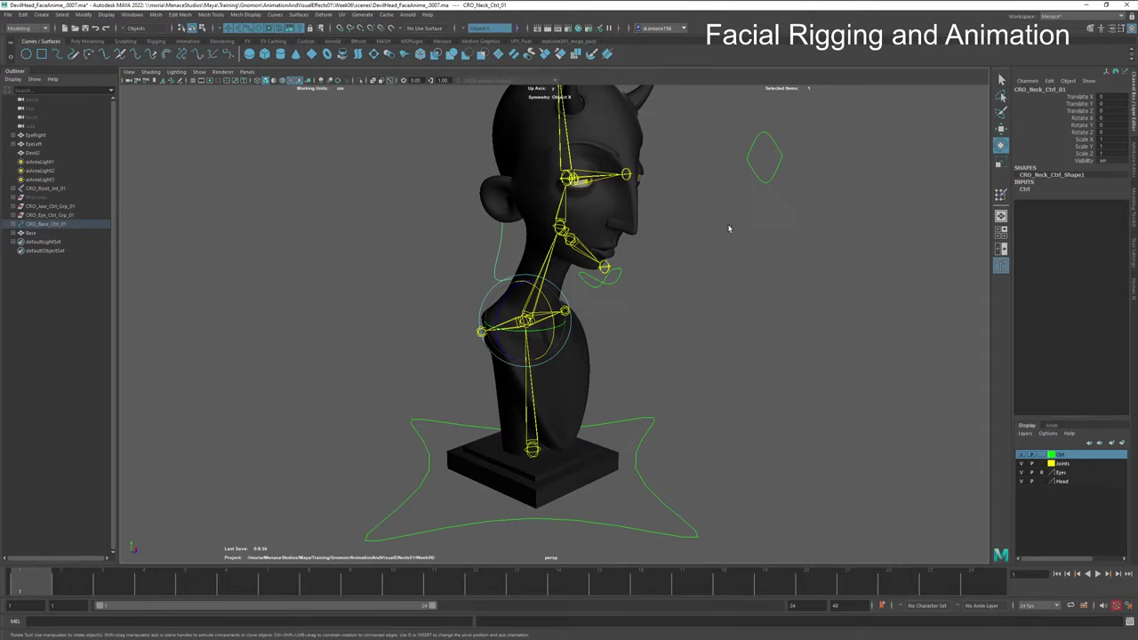
# Step: Key the neck control's Rotate Y at frame 1 with Key Selected
pyautogui.click(1081, 125)
pyautogui.moveTo(808, 147); pyautogui.dragTo(866, 150, button='middle')
pyautogui.hotkey('ctrl', 'z')
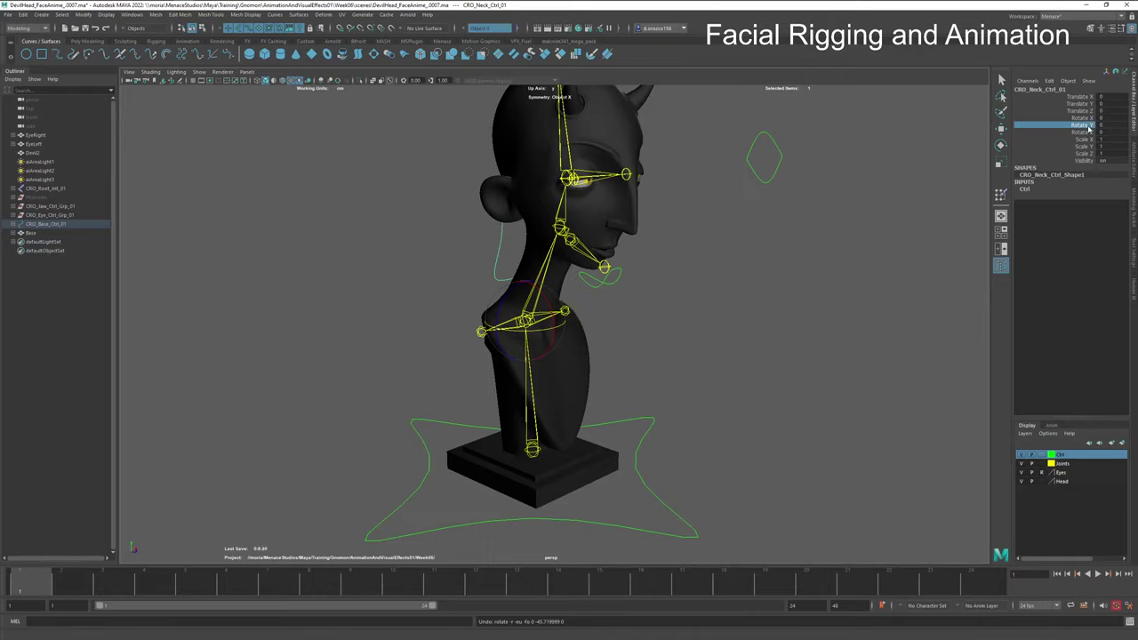
pyautogui.rightClick(1089, 129)
pyautogui.click(1076, 143)
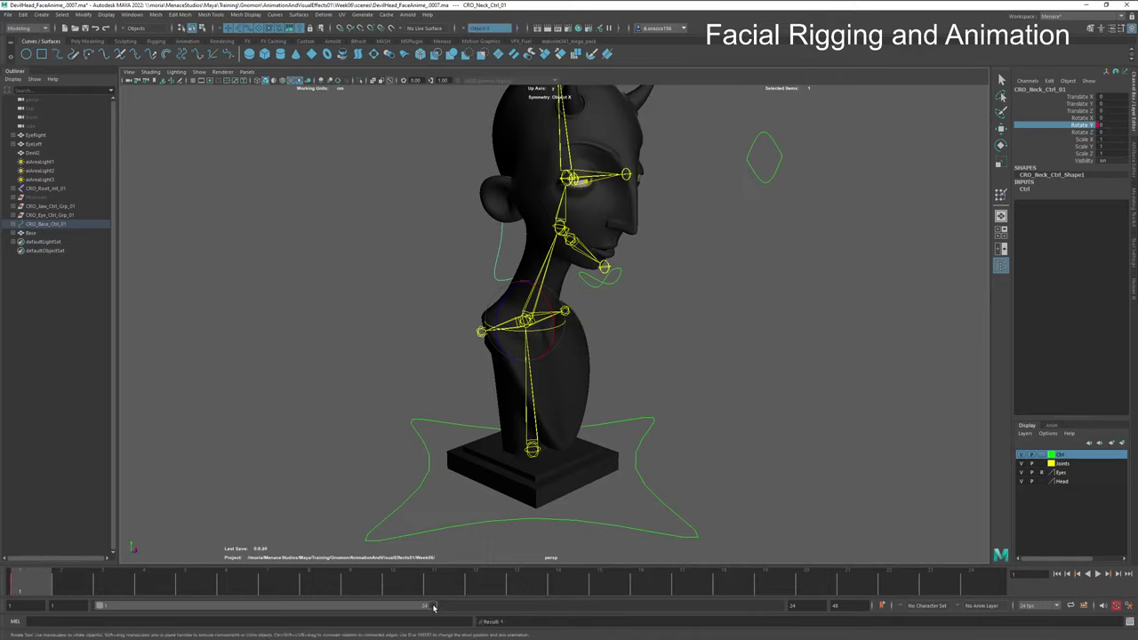
# Step: Lengthen the playback range and key the head turned to the side at frame 24
pyautogui.moveTo(434, 607); pyautogui.dragTo(782, 610)
pyautogui.hotkey('alt', 'v')
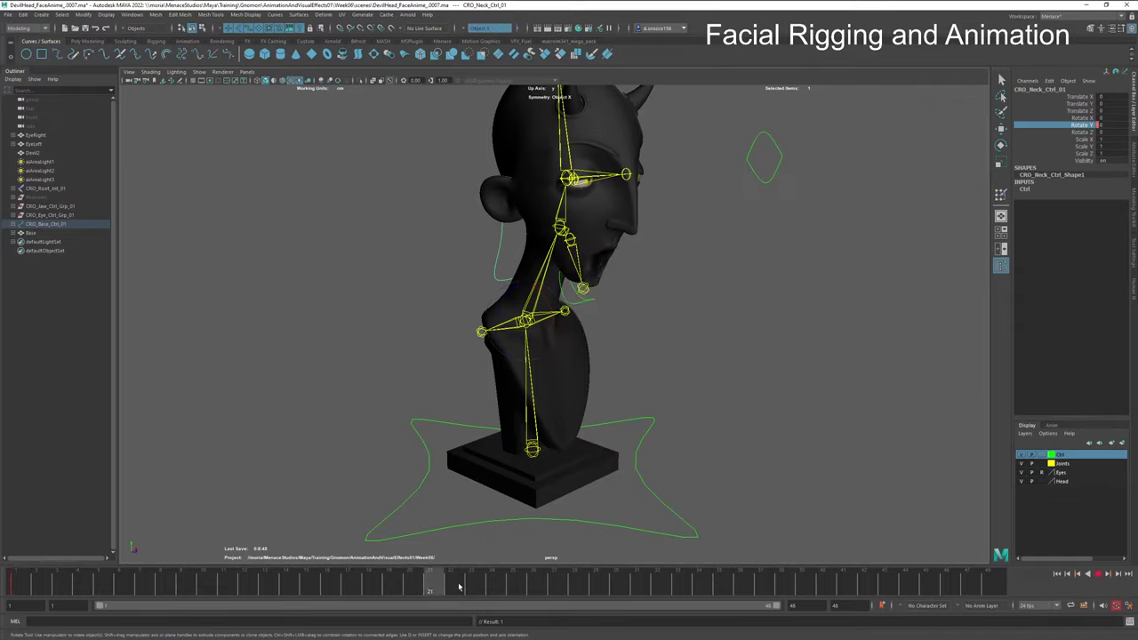
pyautogui.click(491, 587)
pyautogui.moveTo(502, 327); pyautogui.dragTo(544, 331)
pyautogui.press('s')
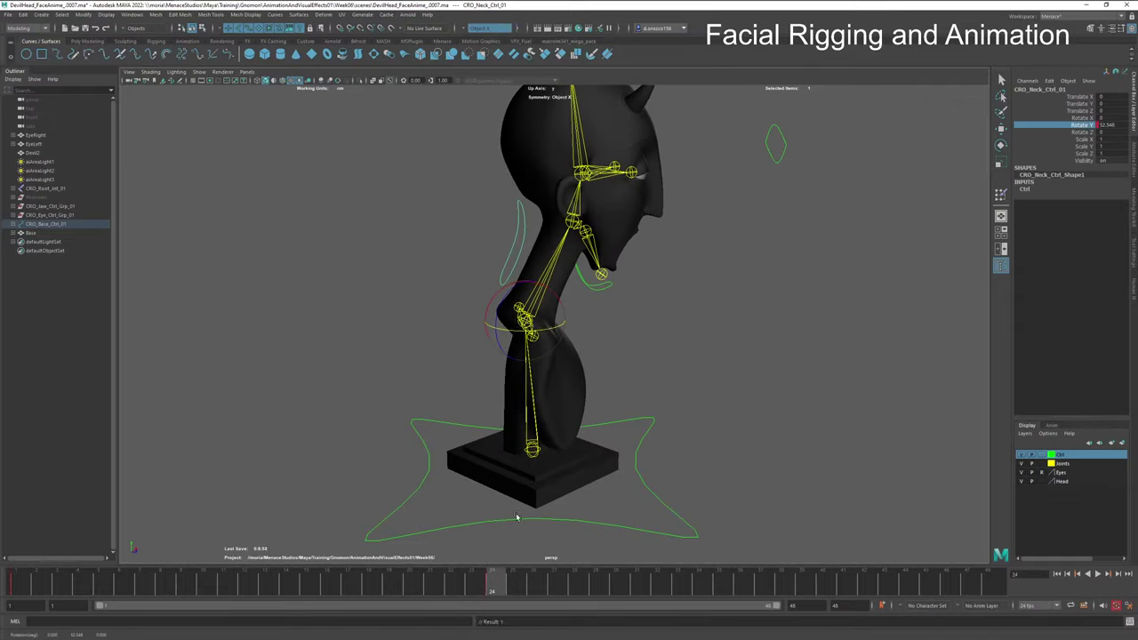
# Step: Play back the head turn, rotate it to face front, and return to frame 24
pyautogui.hotkey('alt', 'v')
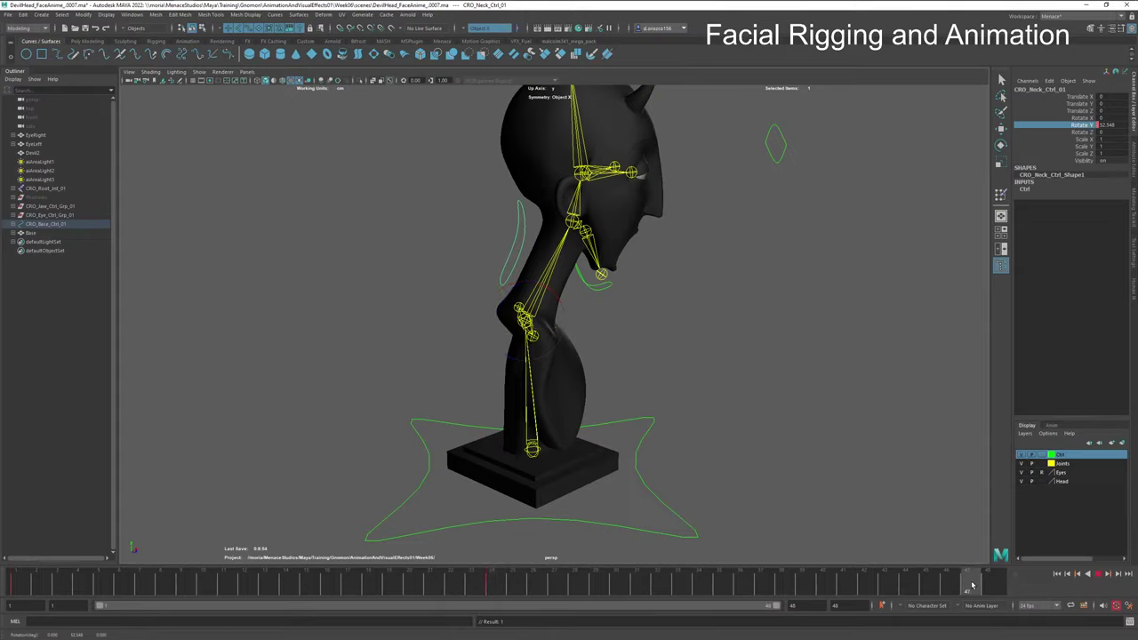
pyautogui.hotkey('alt', 'v')
pyautogui.moveTo(553, 327); pyautogui.dragTo(499, 330)
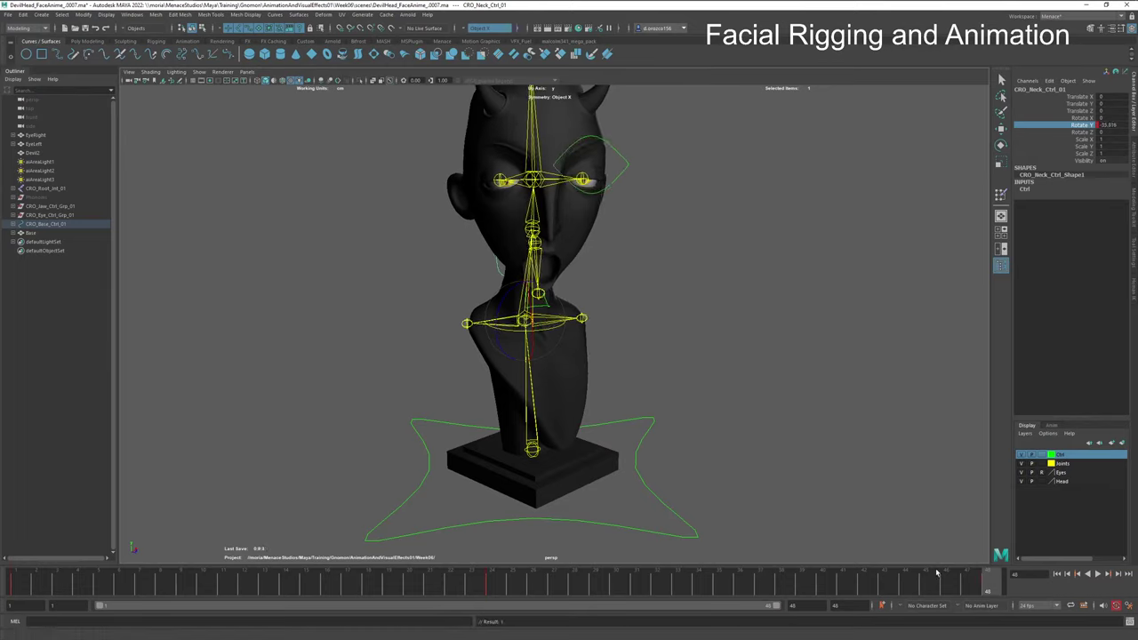
pyautogui.hotkey('alt', 'v')
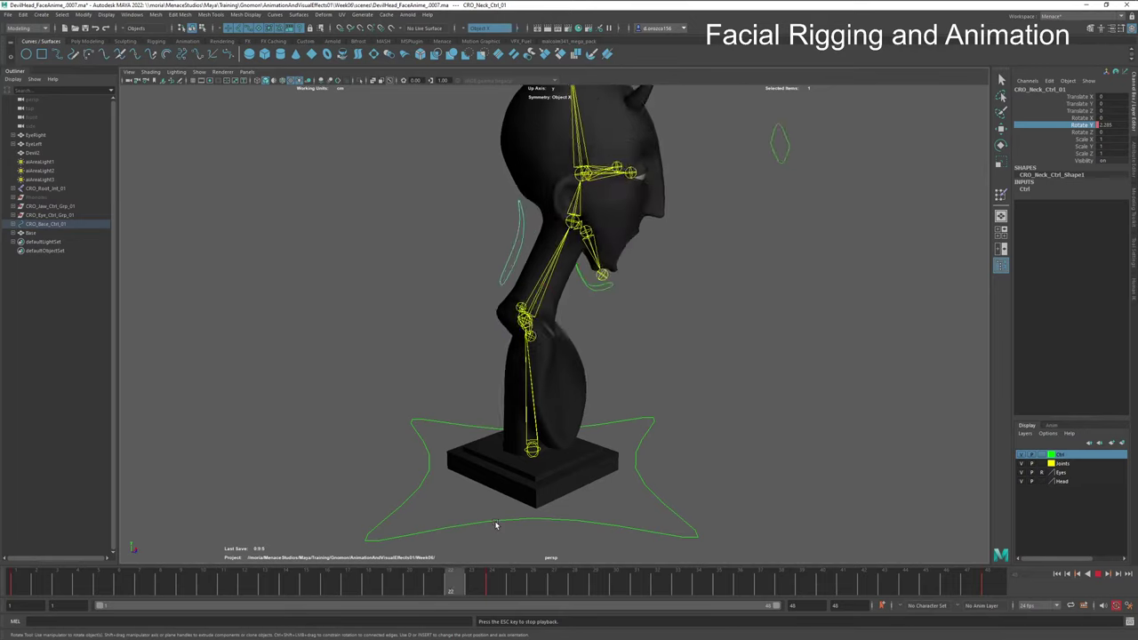
pyautogui.press('Escape')
pyautogui.moveTo(615, 587); pyautogui.dragTo(495, 579)
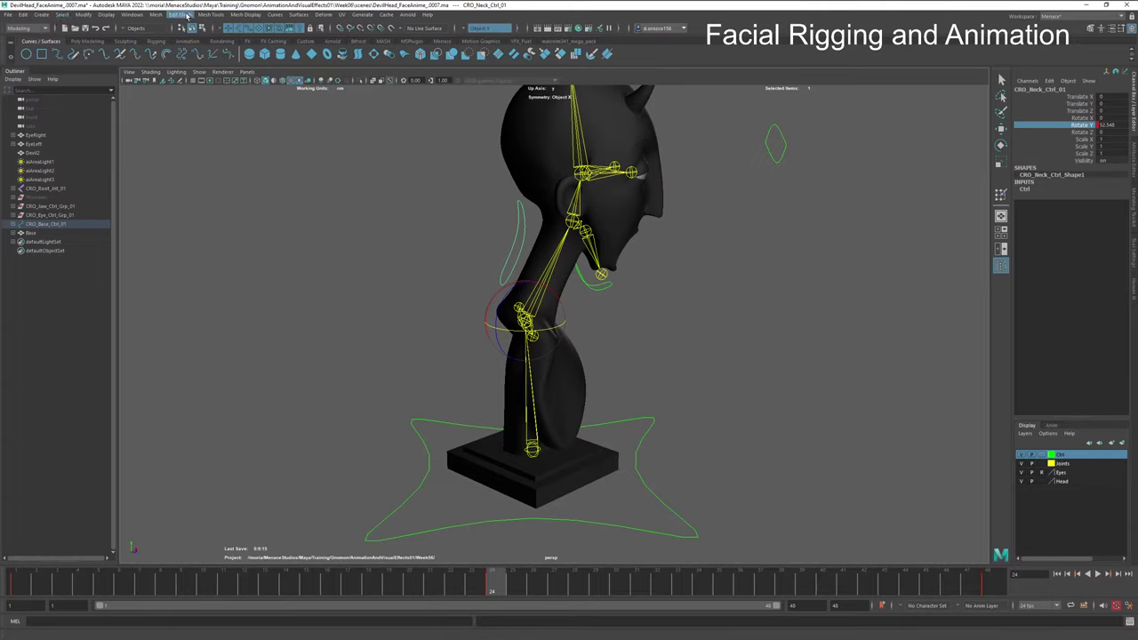
# Step: At frame 48, set the neck control's Rotate Y to 0
pyautogui.click(132, 16)
pyautogui.moveTo(177, 81)
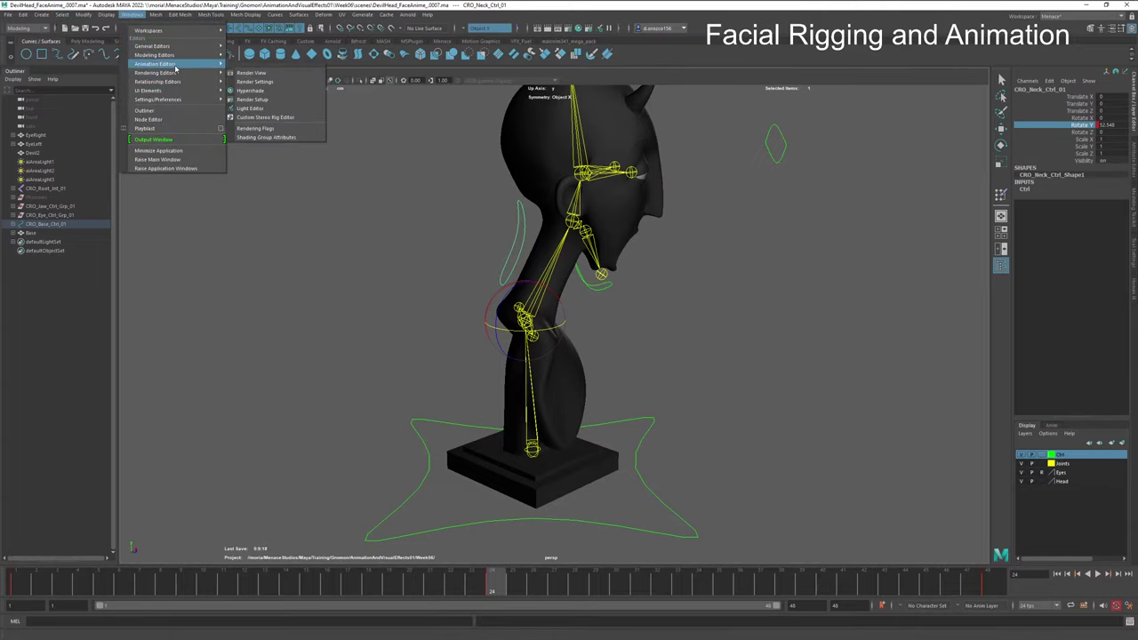
pyautogui.click(256, 65)
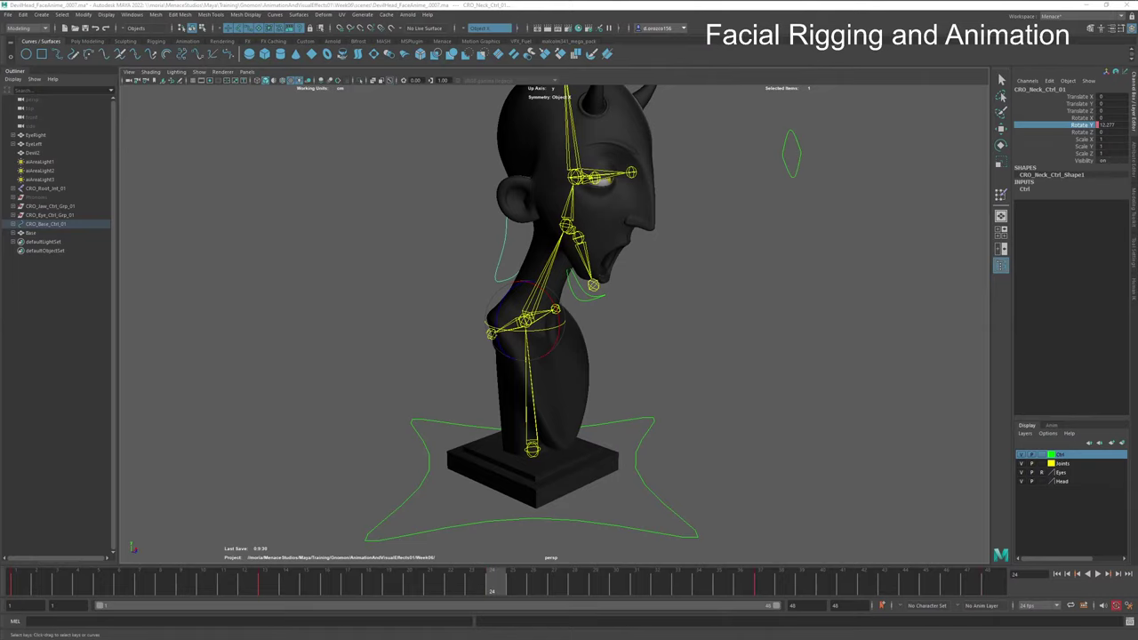
pyautogui.press('.')
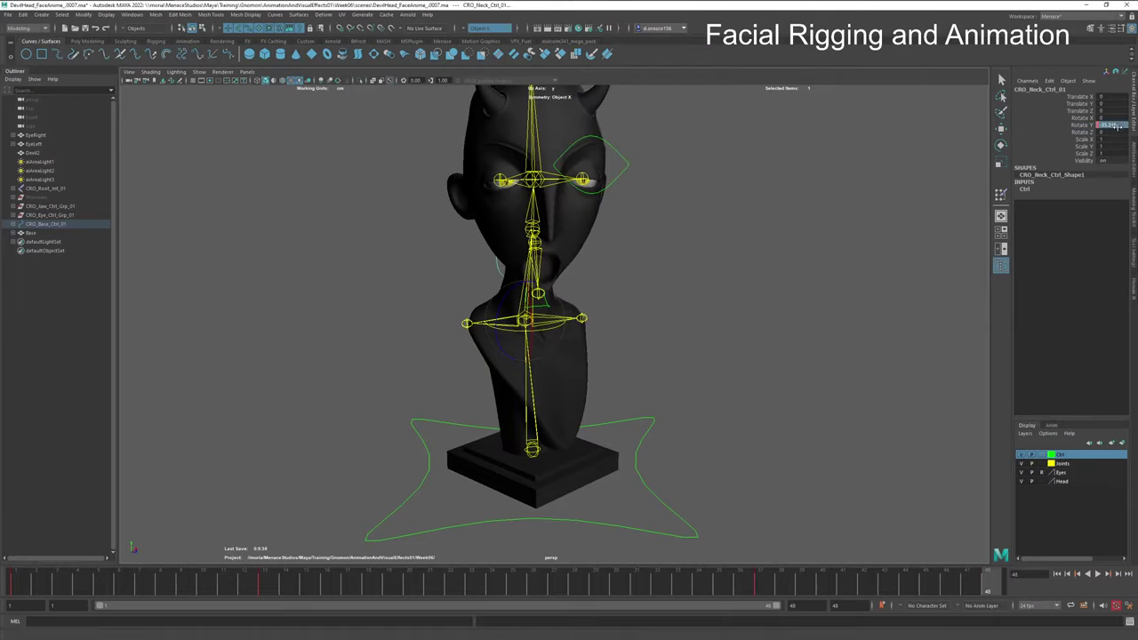
pyautogui.write('0')
pyautogui.press('Return')
# Step: Deselect the neck control and play back the head animation
pyautogui.moveTo(694, 434); pyautogui.dragTo(776, 435, button='middle')
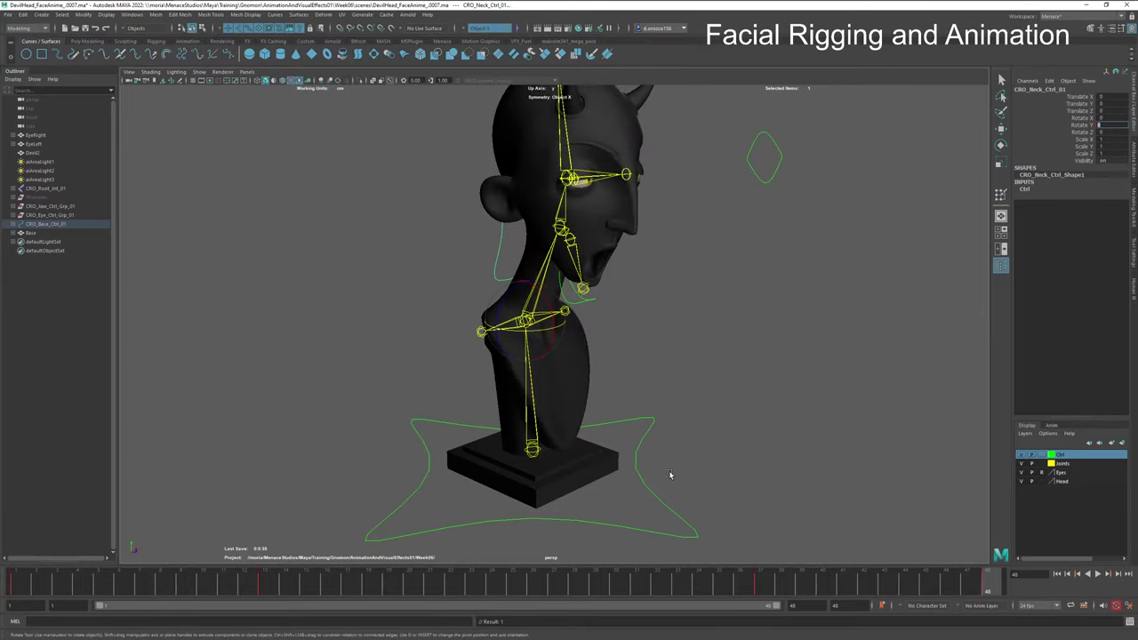
pyautogui.click(779, 436)
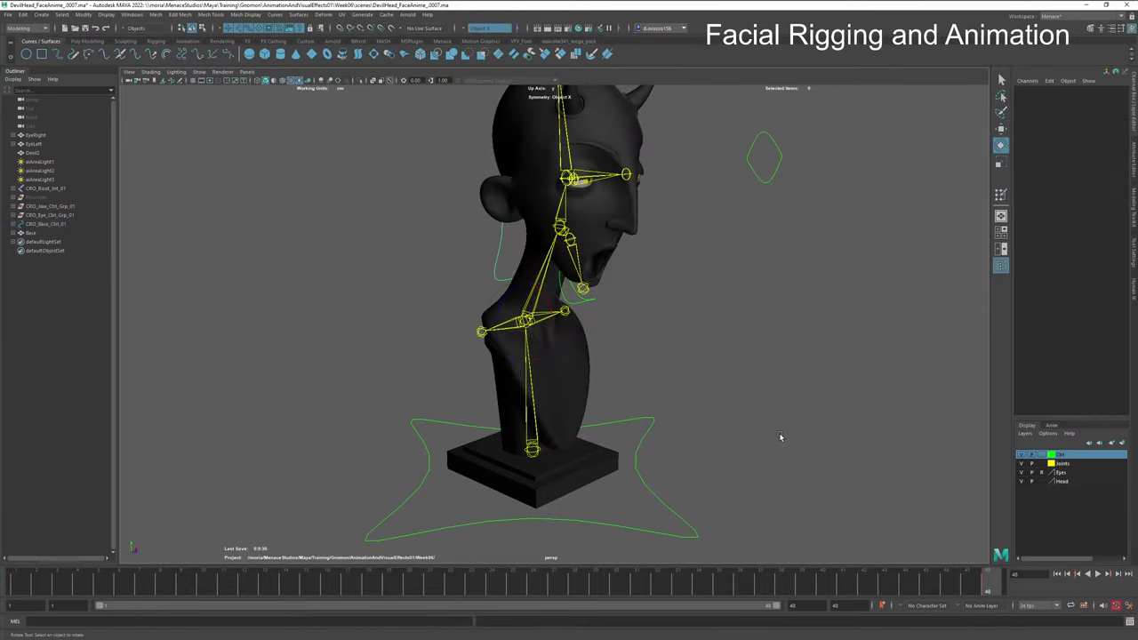
pyautogui.hotkey('alt', 'v')
pyautogui.press('Escape')
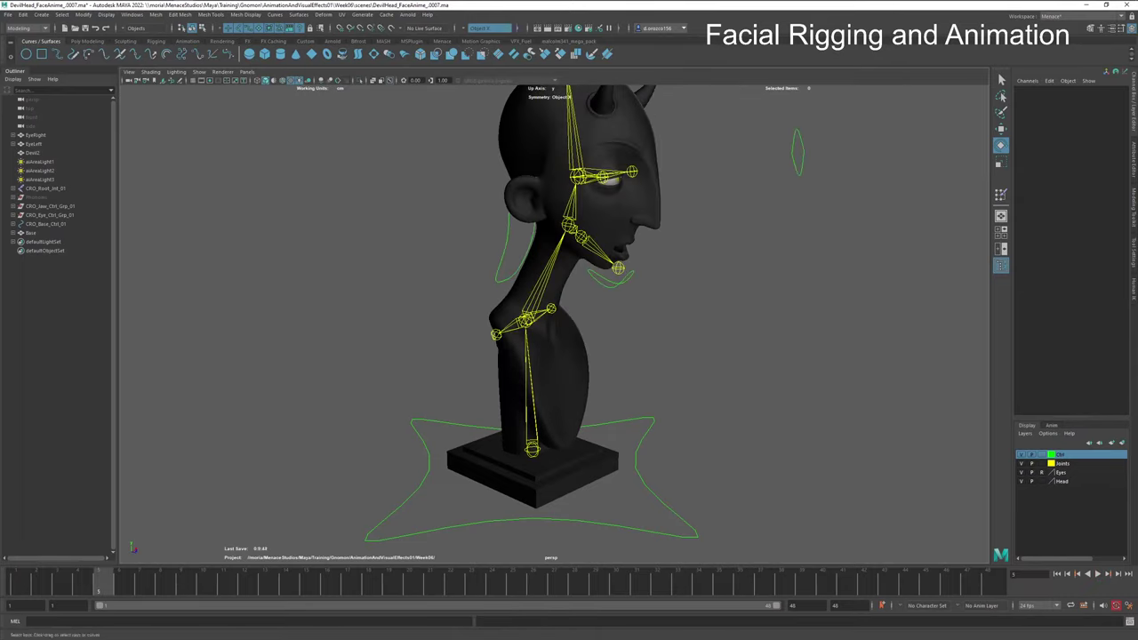
# Step: Step through the neck animation in shaded view, then deselect everything and replay it
pyautogui.click(500, 252)
pyautogui.hotkey('alt', 'v')
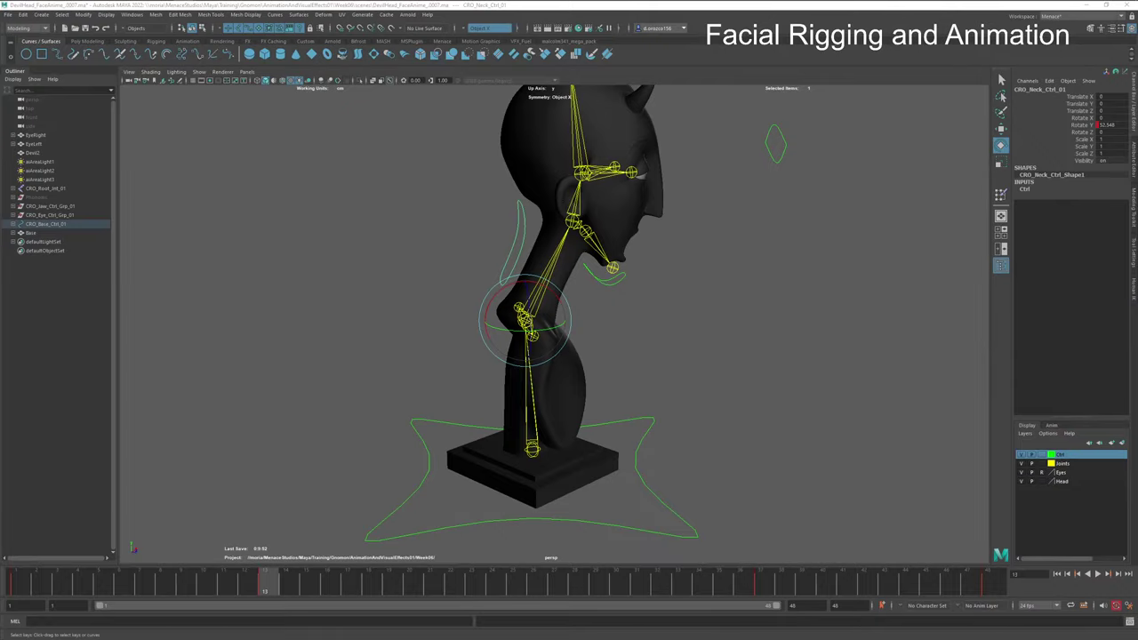
pyautogui.press('5')
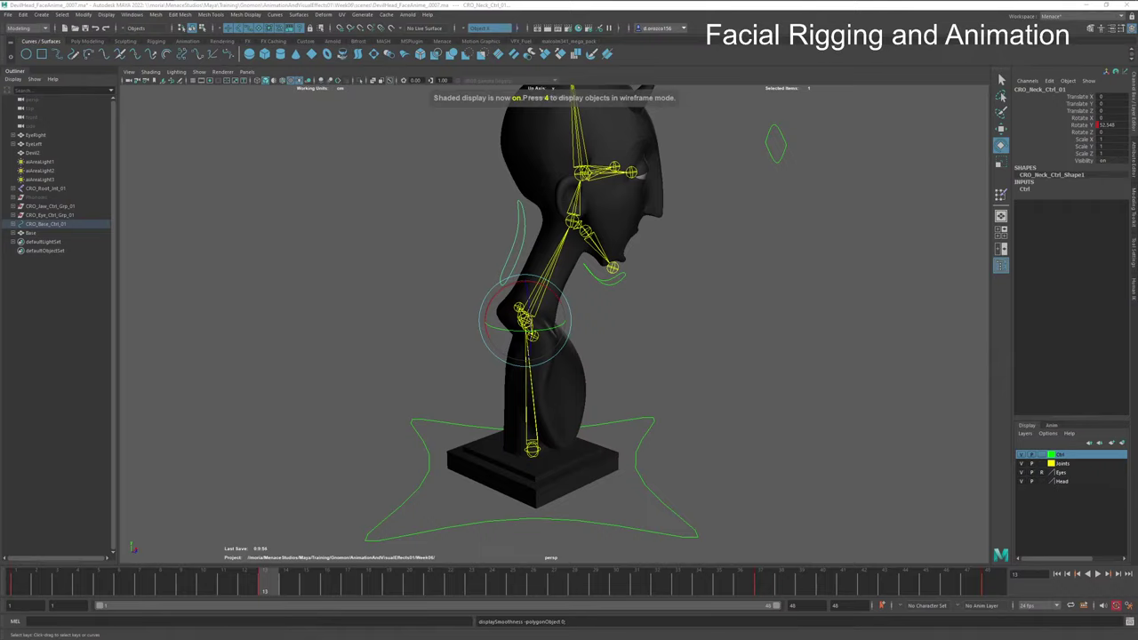
pyautogui.press('.')
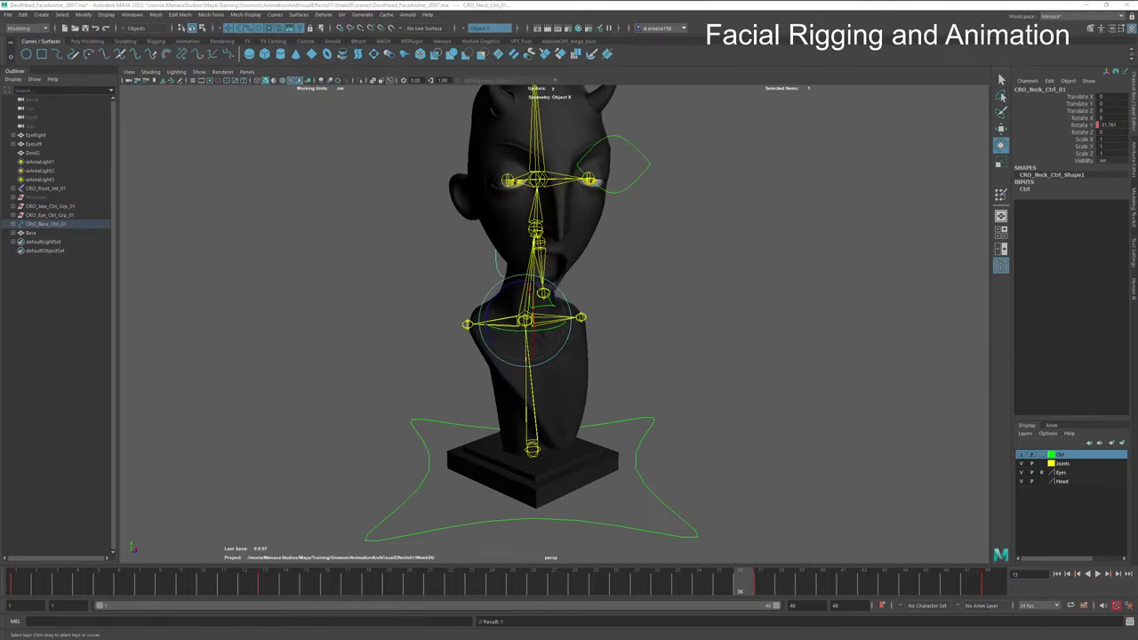
pyautogui.hotkey('alt', '.')
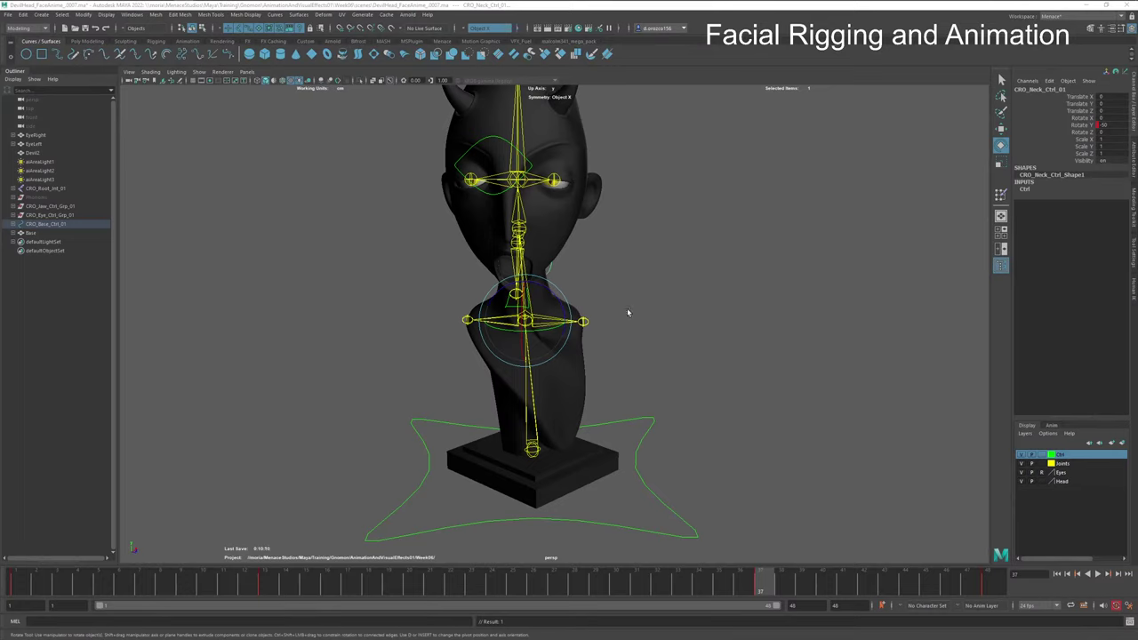
pyautogui.click(663, 321)
pyautogui.hotkey('alt', 'v')
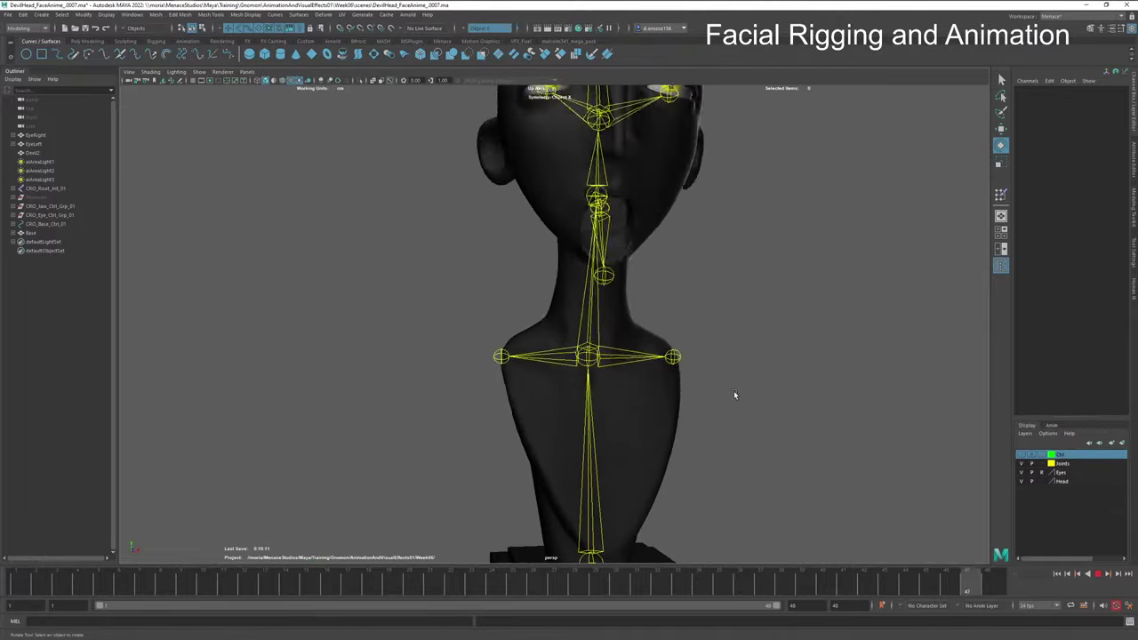
# Step: Paint skin weights on Devil2 with playback stopped at the deformed pose on frame 31
pyautogui.click(662, 417)
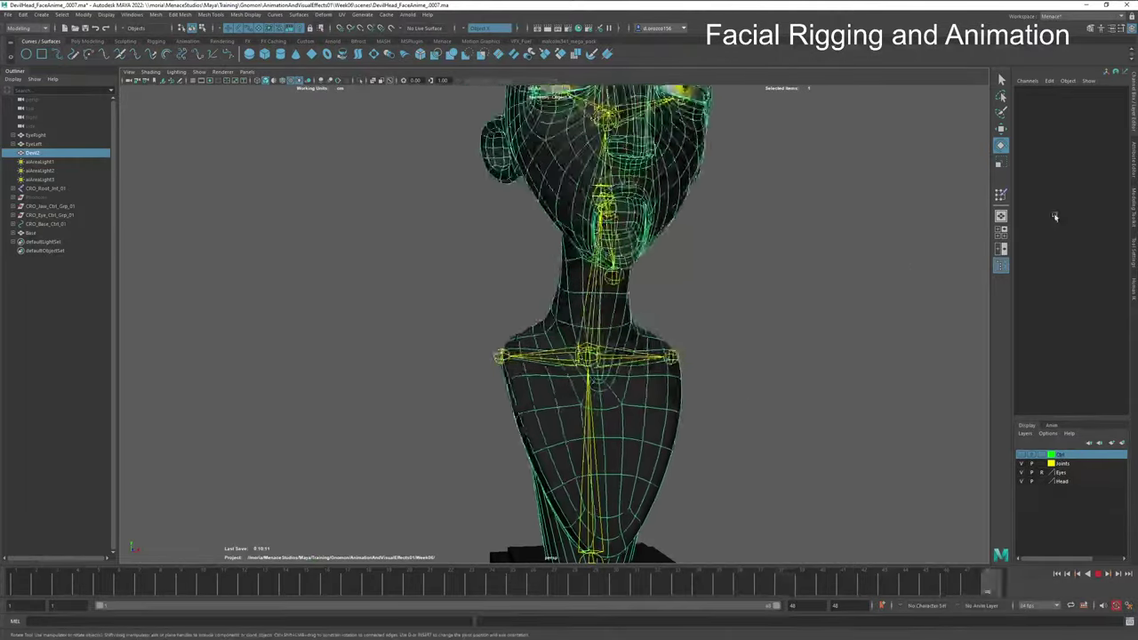
pyautogui.click(1001, 193)
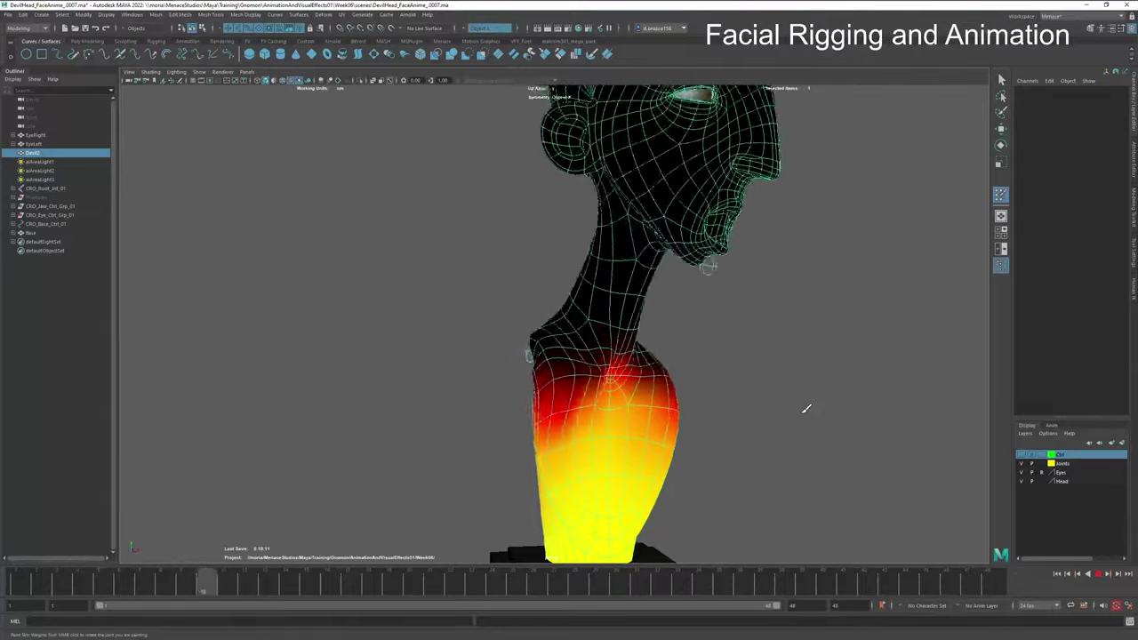
pyautogui.press('Escape')
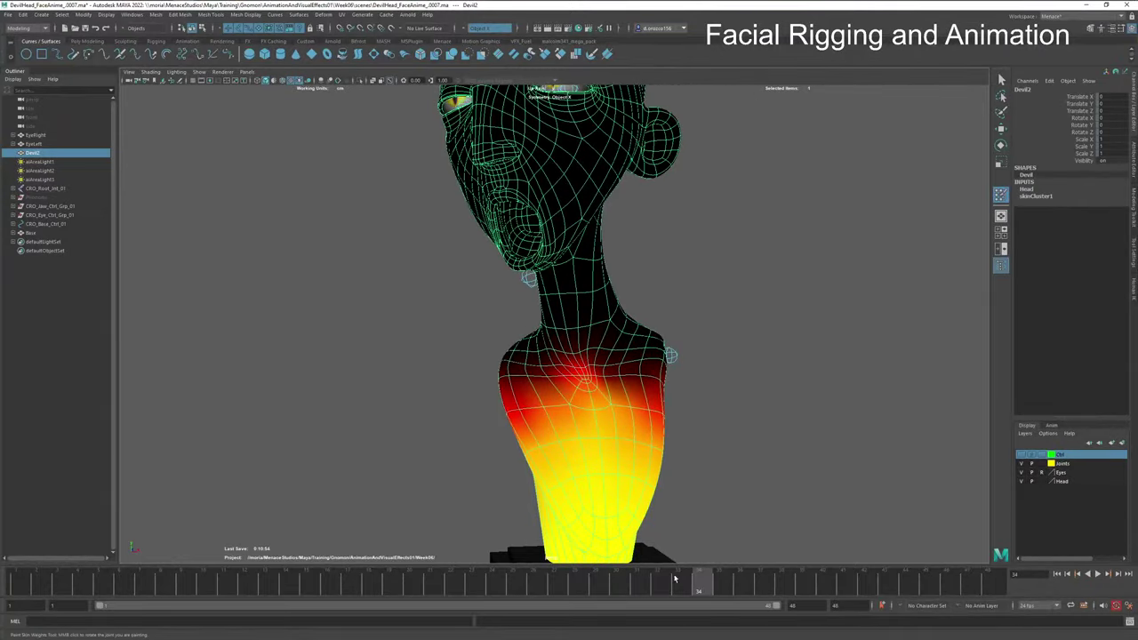
pyautogui.moveTo(698, 587); pyautogui.dragTo(637, 582)
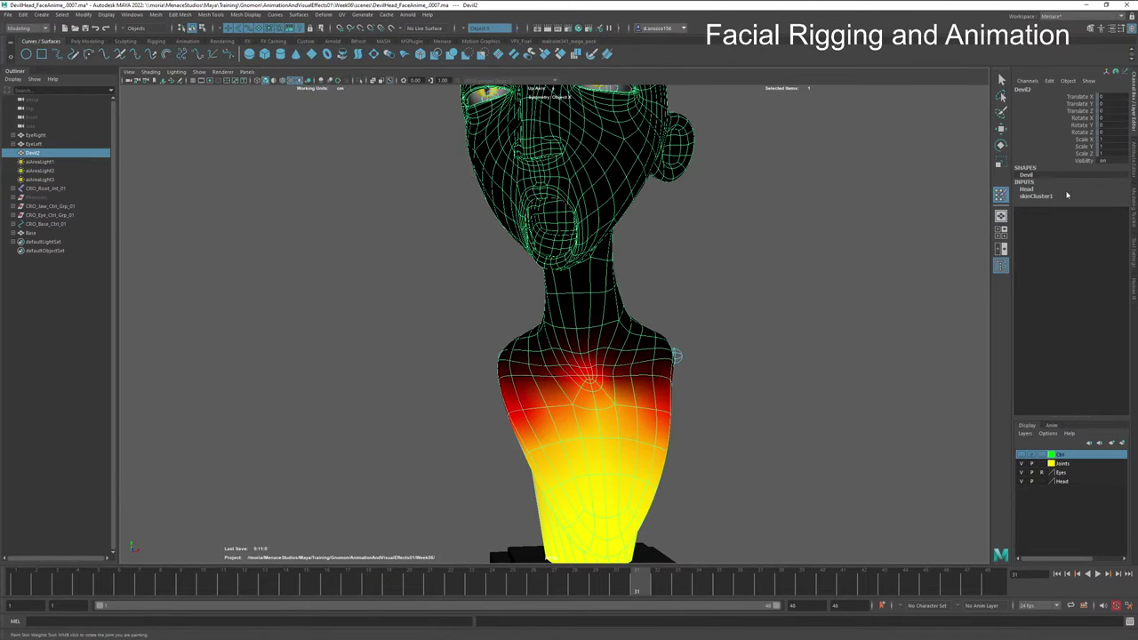
# Step: Show the second joint's weights in the paint settings and inspect them from the side
pyautogui.click(1135, 251)
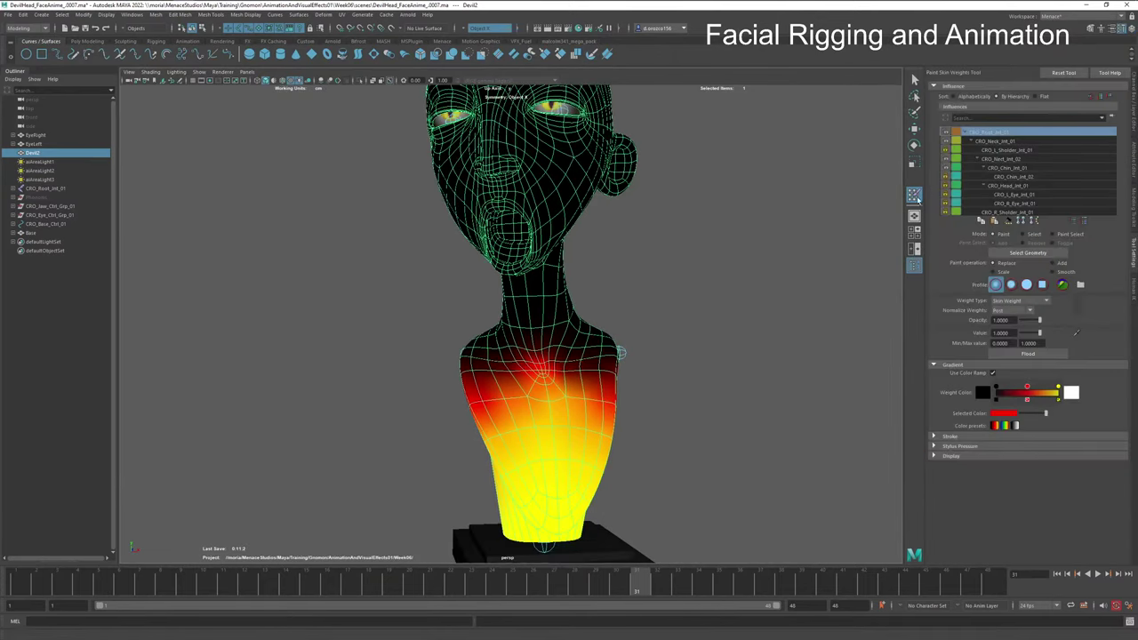
pyautogui.click(992, 141)
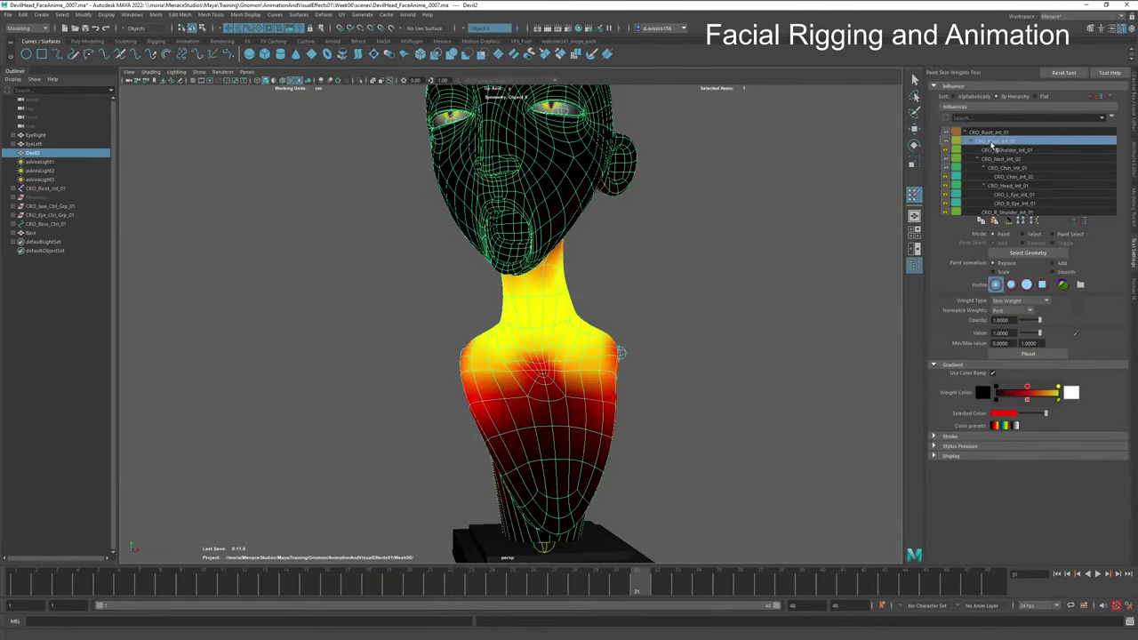
pyautogui.moveTo(498, 450)
pyautogui.keyDown('alt'); pyautogui.mouseDown()
pyautogui.moveTo(552, 426)
pyautogui.moveTo(498, 415)
pyautogui.moveTo(591, 380)
pyautogui.moveTo(579, 376)
pyautogui.mouseUp(); pyautogui.keyUp('alt')
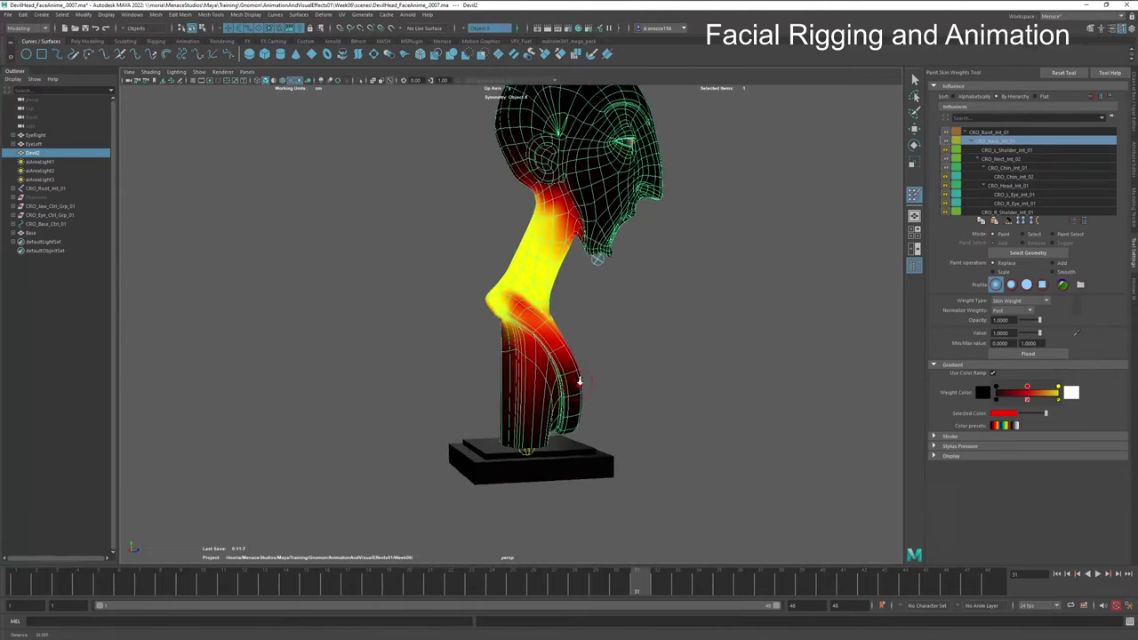
pyautogui.moveTo(579, 376)
pyautogui.keyDown('alt'); pyautogui.mouseDown(button='right')
pyautogui.moveTo(712, 384)
pyautogui.moveTo(603, 395)
pyautogui.mouseUp(button='right'); pyautogui.keyUp('alt')
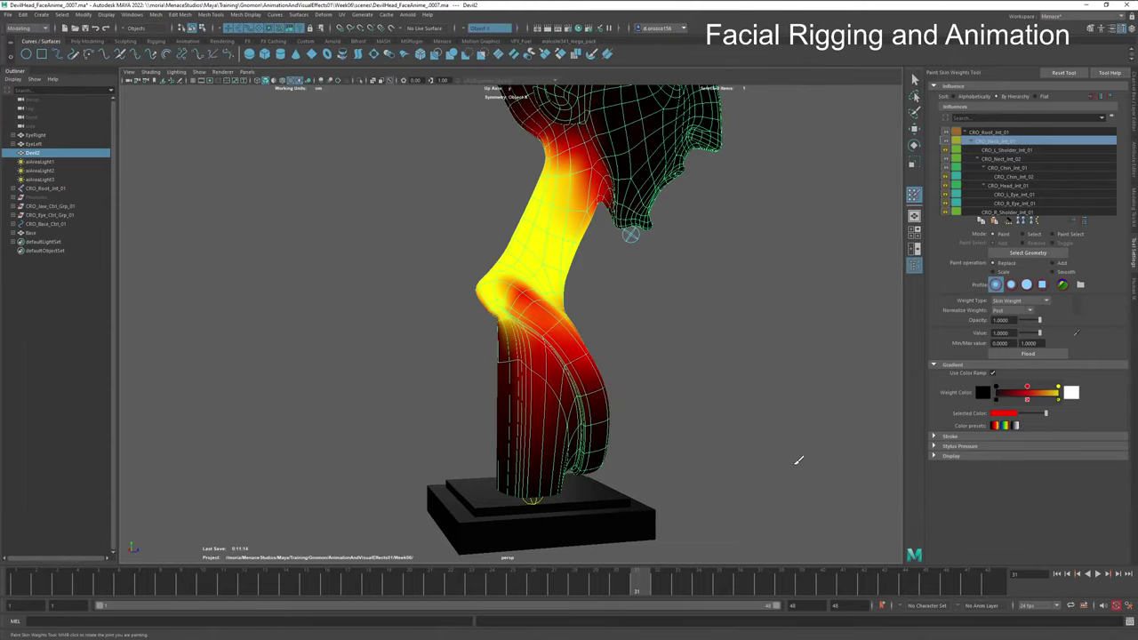
pyautogui.hotkey('ctrl', 'a')
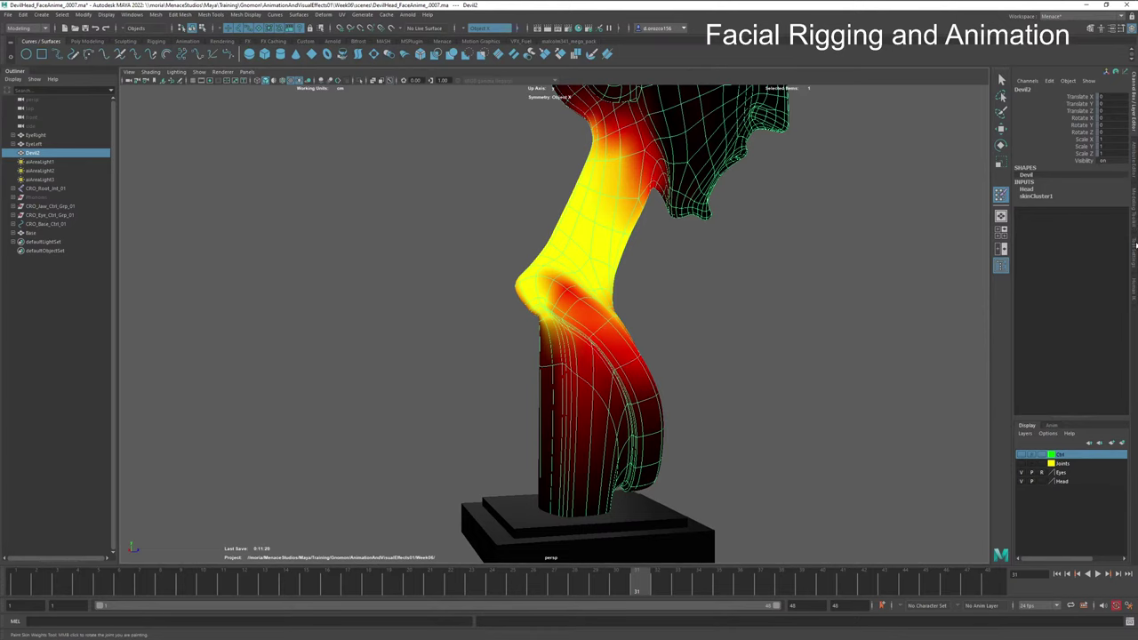
pyautogui.click(1135, 246)
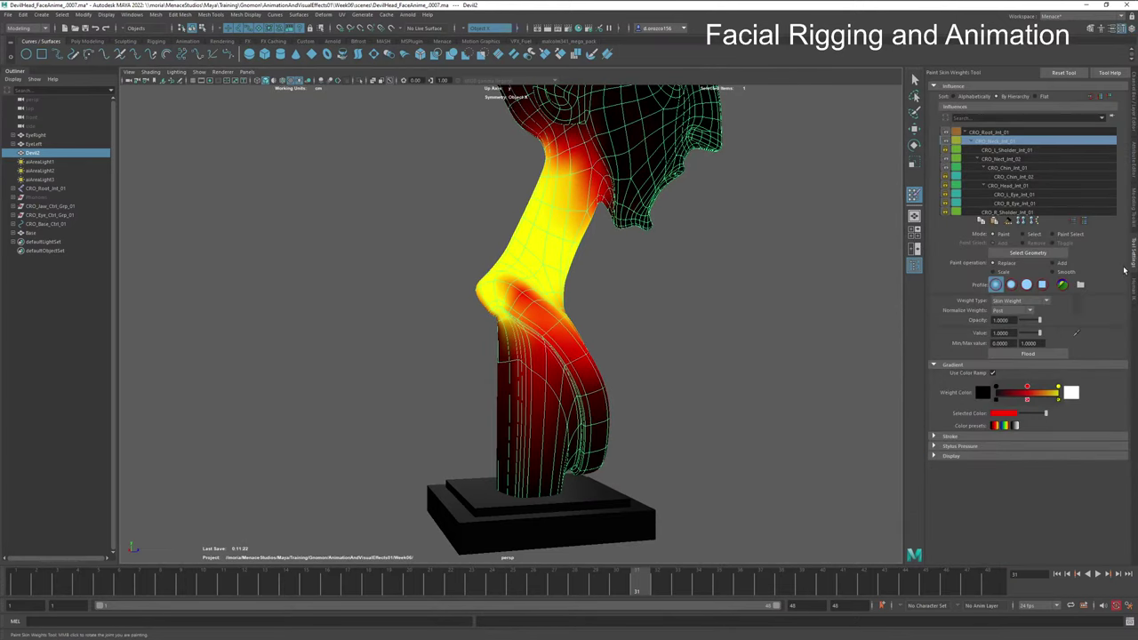
pyautogui.moveTo(622, 266)
pyautogui.keyDown('alt'); pyautogui.mouseDown()
pyautogui.moveTo(637, 337)
pyautogui.moveTo(623, 306)
pyautogui.mouseUp(); pyautogui.keyUp('alt')
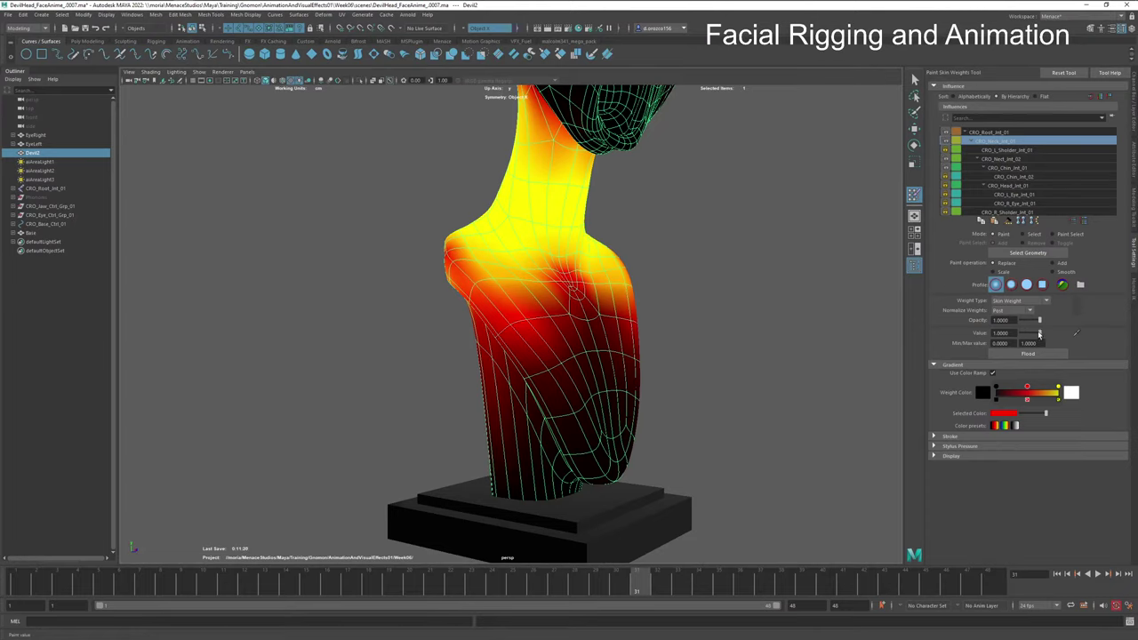
# Step: Paint zero weight over the left and upper torso
pyautogui.moveTo(590, 376)
pyautogui.mouseDown()
pyautogui.moveTo(481, 390)
pyautogui.moveTo(514, 410)
pyautogui.moveTo(564, 410)
pyautogui.moveTo(523, 374)
pyautogui.moveTo(548, 381)
pyautogui.moveTo(525, 356)
pyautogui.moveTo(541, 370)
pyautogui.moveTo(539, 352)
pyautogui.moveTo(515, 342)
pyautogui.moveTo(531, 407)
pyautogui.moveTo(595, 398)
pyautogui.mouseUp()
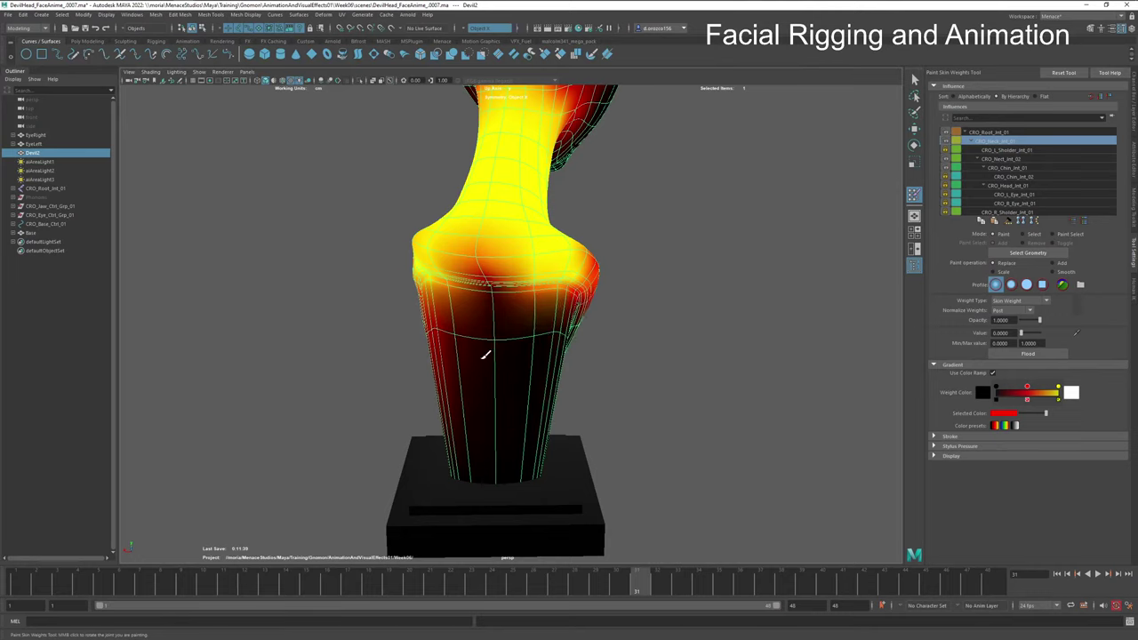
pyautogui.moveTo(488, 355)
pyautogui.keyDown('alt'); pyautogui.mouseDown()
pyautogui.moveTo(494, 384)
pyautogui.moveTo(514, 382)
pyautogui.moveTo(468, 357)
pyautogui.moveTo(446, 367)
pyautogui.moveTo(487, 345)
pyautogui.mouseUp(); pyautogui.keyUp('alt')
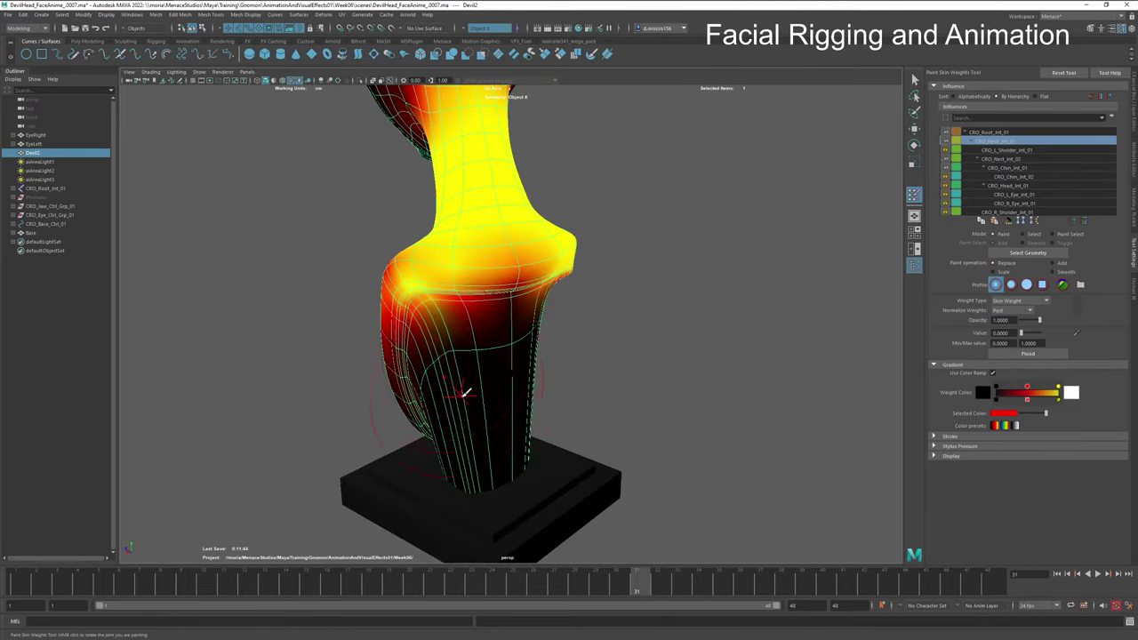
pyautogui.moveTo(465, 399)
pyautogui.keyDown('alt'); pyautogui.mouseDown()
pyautogui.moveTo(590, 394)
pyautogui.moveTo(688, 326)
pyautogui.mouseUp(); pyautogui.keyUp('alt')
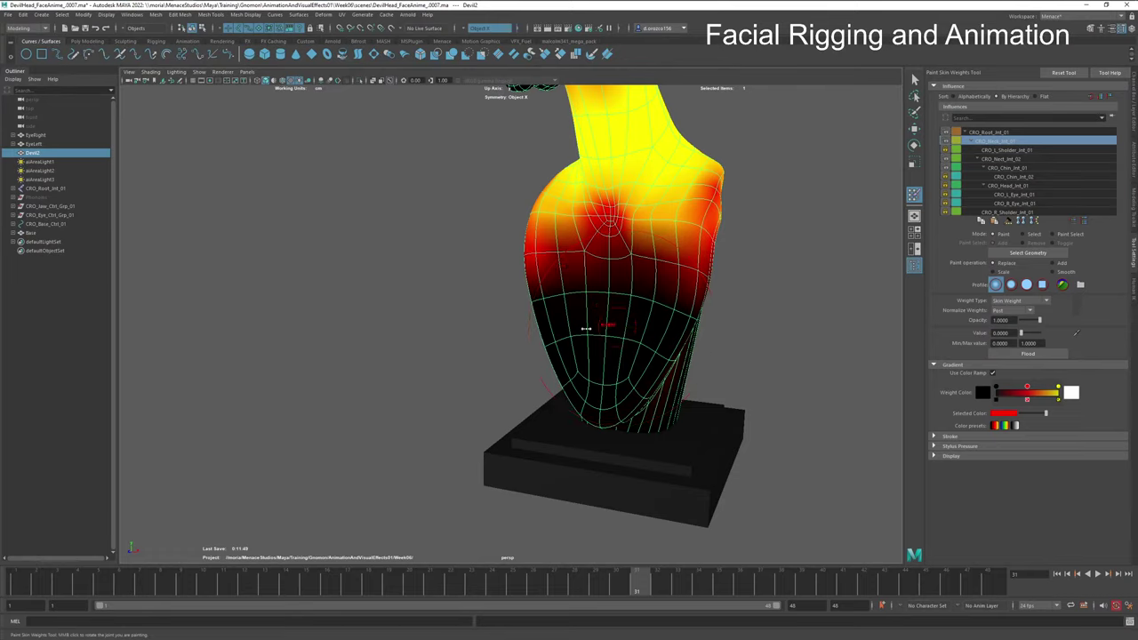
pyautogui.moveTo(528, 261)
pyautogui.mouseDown()
pyautogui.moveTo(614, 253)
pyautogui.moveTo(680, 264)
pyautogui.mouseUp()
pyautogui.moveTo(533, 264)
pyautogui.keyDown('alt'); pyautogui.mouseDown()
pyautogui.moveTo(616, 296)
pyautogui.moveTo(627, 268)
pyautogui.moveTo(538, 253)
pyautogui.moveTo(605, 278)
pyautogui.moveTo(531, 266)
pyautogui.moveTo(512, 230)
pyautogui.moveTo(597, 276)
pyautogui.moveTo(654, 270)
pyautogui.moveTo(562, 264)
pyautogui.moveTo(645, 246)
pyautogui.moveTo(592, 227)
pyautogui.moveTo(574, 242)
pyautogui.moveTo(586, 229)
pyautogui.moveTo(659, 225)
pyautogui.moveTo(581, 255)
pyautogui.moveTo(688, 225)
pyautogui.moveTo(670, 256)
pyautogui.moveTo(696, 233)
pyautogui.moveTo(669, 318)
pyautogui.moveTo(627, 316)
pyautogui.moveTo(559, 287)
pyautogui.moveTo(530, 331)
pyautogui.moveTo(603, 263)
pyautogui.moveTo(555, 253)
pyautogui.moveTo(610, 239)
pyautogui.moveTo(571, 254)
pyautogui.moveTo(592, 258)
pyautogui.moveTo(568, 277)
pyautogui.moveTo(508, 247)
pyautogui.mouseUp(); pyautogui.keyUp('alt')
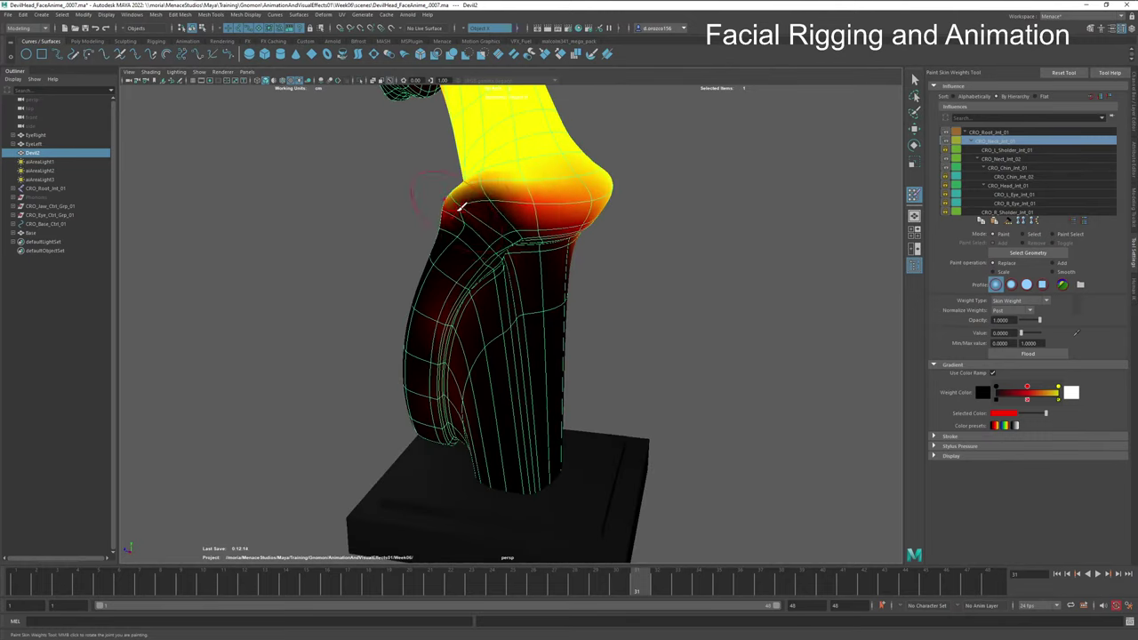
# Step: Paint out the neck base weights, switching to a different brush falloff profile
pyautogui.moveTo(460, 204)
pyautogui.mouseDown()
pyautogui.moveTo(448, 207)
pyautogui.moveTo(478, 205)
pyautogui.moveTo(464, 213)
pyautogui.mouseUp()
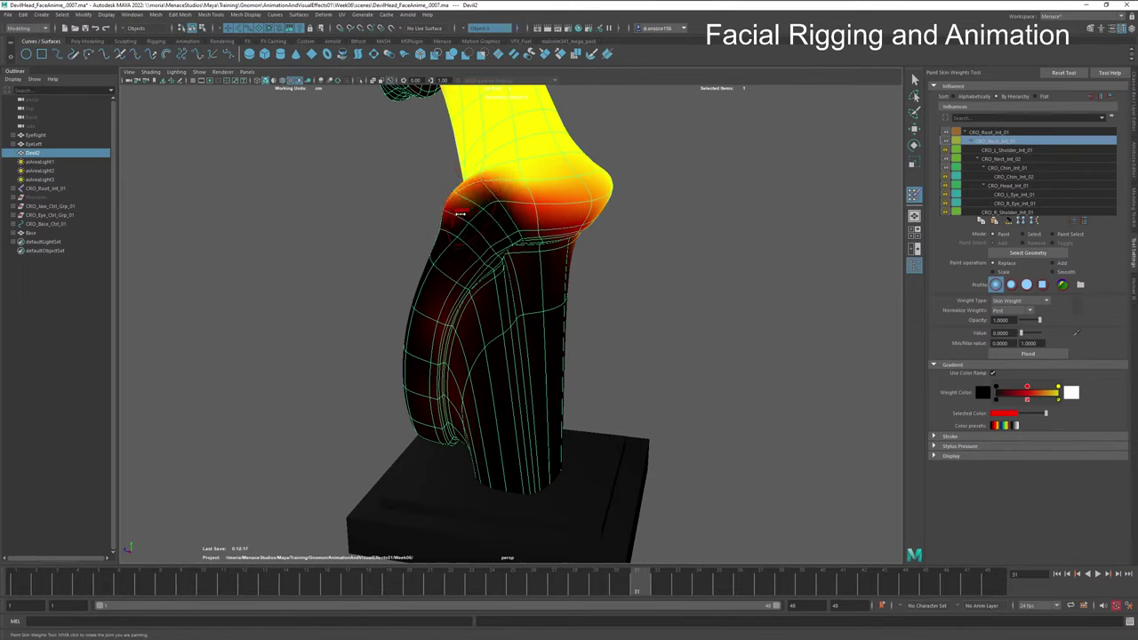
pyautogui.click(1012, 285)
pyautogui.moveTo(483, 214); pyautogui.dragTo(472, 197)
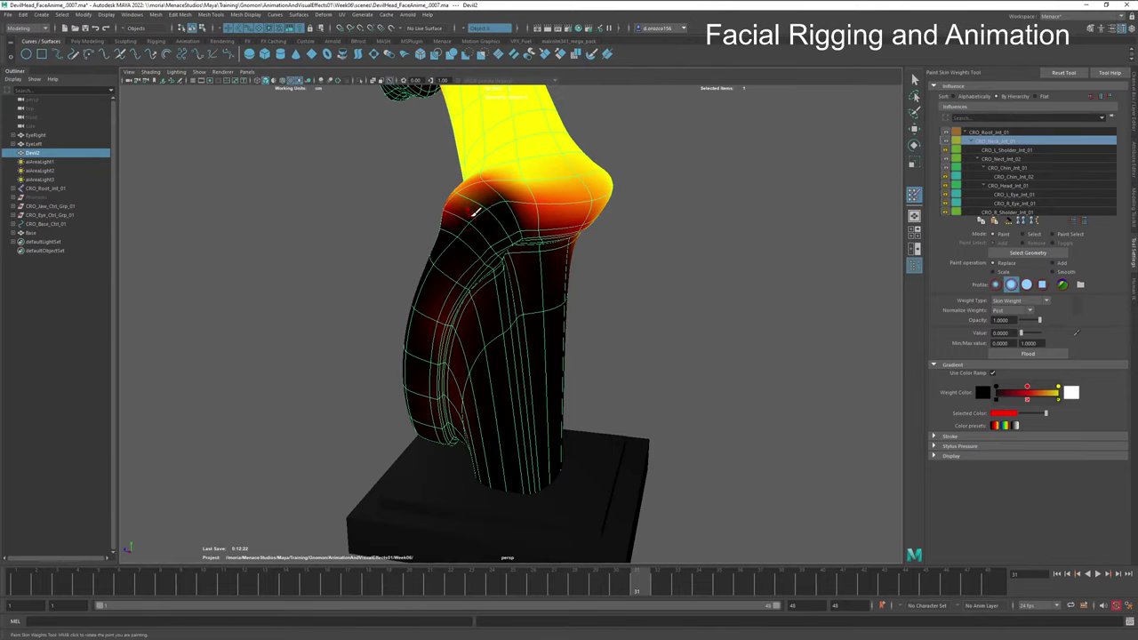
pyautogui.scroll(5, 474, 211)
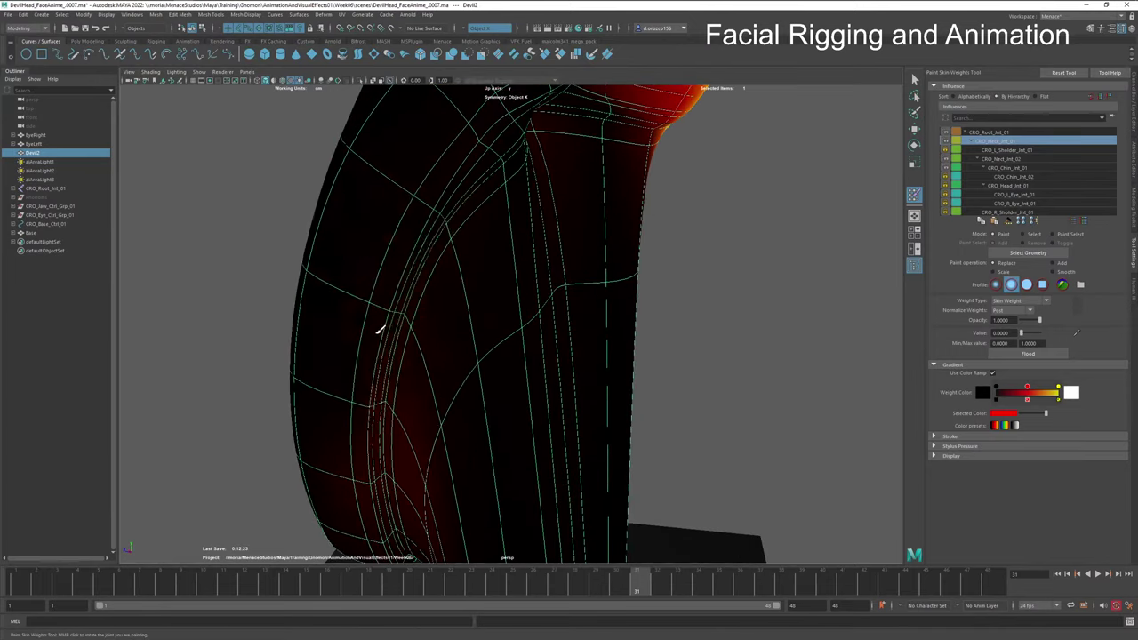
# Step: Paint zero weight over the lower neck and along the left shoulder edge
pyautogui.moveTo(380, 329)
pyautogui.mouseDown()
pyautogui.moveTo(379, 362)
pyautogui.moveTo(471, 188)
pyautogui.moveTo(374, 477)
pyautogui.moveTo(438, 427)
pyautogui.moveTo(456, 456)
pyautogui.mouseUp()
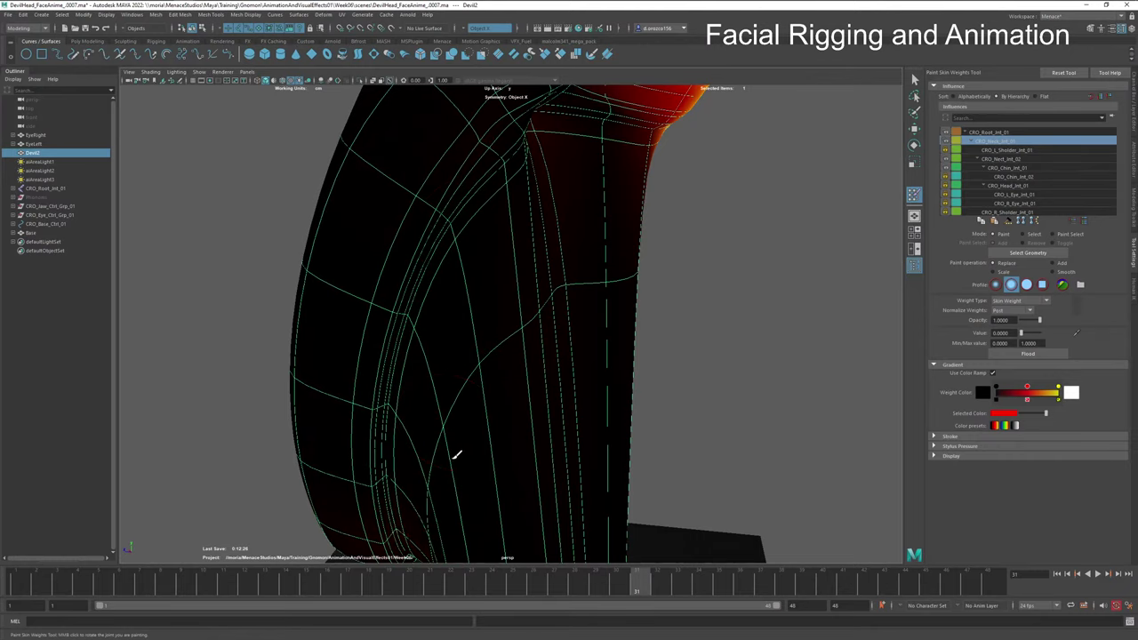
pyautogui.keyDown('alt'); pyautogui.moveTo(486, 330); pyautogui.dragTo(456, 289); pyautogui.keyUp('alt')
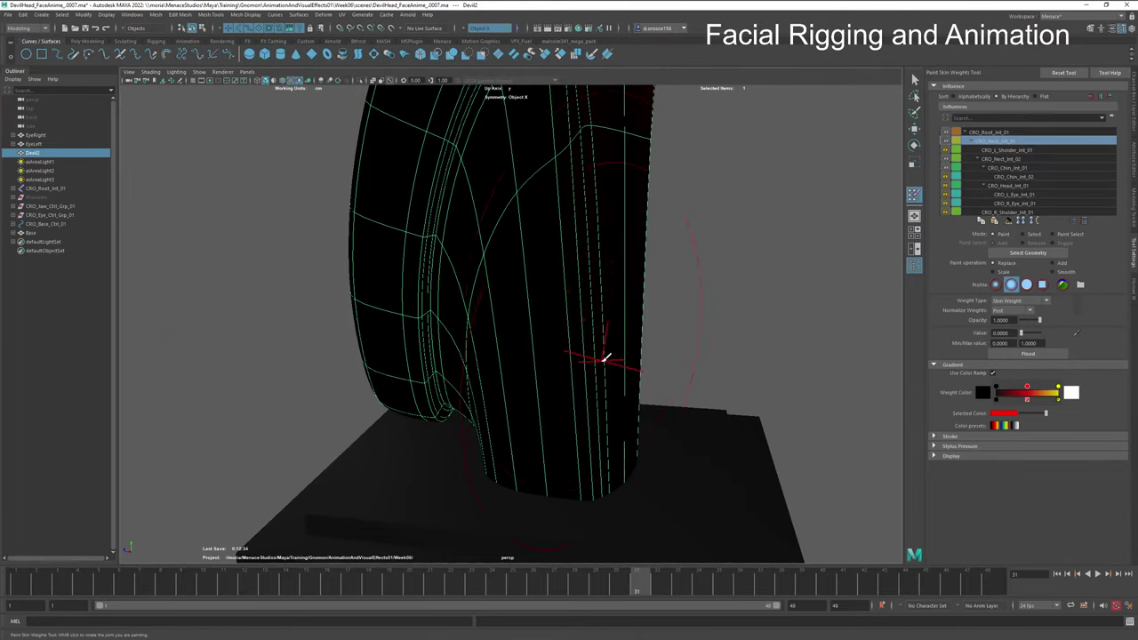
pyautogui.keyDown('alt'); pyautogui.moveTo(605, 360); pyautogui.dragTo(508, 330); pyautogui.keyUp('alt')
pyautogui.keyDown('alt'); pyautogui.moveTo(405, 272); pyautogui.dragTo(394, 249); pyautogui.keyUp('alt')
pyautogui.keyDown('alt'); pyautogui.moveTo(419, 330); pyautogui.dragTo(471, 305); pyautogui.keyUp('alt')
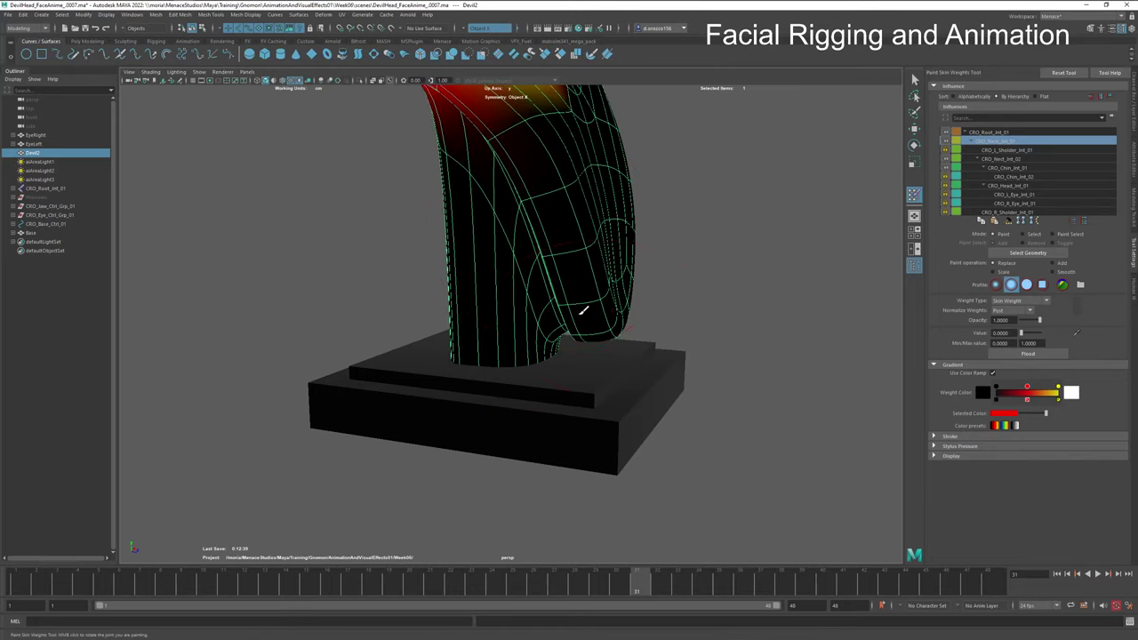
pyautogui.keyDown('alt'); pyautogui.moveTo(622, 324); pyautogui.dragTo(536, 328); pyautogui.keyUp('alt')
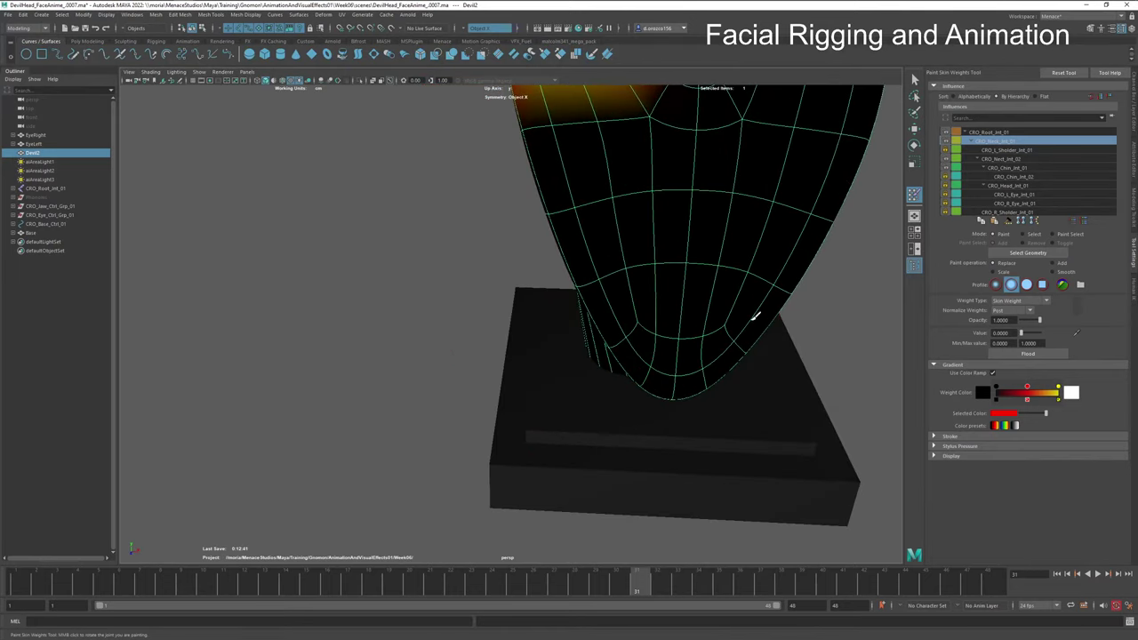
pyautogui.moveTo(720, 279)
pyautogui.keyDown('alt'); pyautogui.mouseDown()
pyautogui.moveTo(665, 398)
pyautogui.moveTo(627, 343)
pyautogui.moveTo(602, 347)
pyautogui.moveTo(465, 219)
pyautogui.moveTo(538, 300)
pyautogui.moveTo(549, 289)
pyautogui.moveTo(443, 198)
pyautogui.moveTo(490, 286)
pyautogui.moveTo(566, 291)
pyautogui.moveTo(479, 205)
pyautogui.moveTo(544, 253)
pyautogui.moveTo(625, 285)
pyautogui.moveTo(503, 214)
pyautogui.moveTo(542, 231)
pyautogui.mouseUp(); pyautogui.keyUp('alt')
pyautogui.moveTo(442, 155)
pyautogui.mouseDown()
pyautogui.moveTo(487, 225)
pyautogui.moveTo(579, 216)
pyautogui.moveTo(510, 226)
pyautogui.moveTo(446, 190)
pyautogui.moveTo(545, 238)
pyautogui.moveTo(553, 273)
pyautogui.moveTo(582, 264)
pyautogui.moveTo(458, 196)
pyautogui.moveTo(446, 209)
pyautogui.moveTo(521, 204)
pyautogui.moveTo(545, 219)
pyautogui.moveTo(456, 195)
pyautogui.moveTo(514, 179)
pyautogui.moveTo(505, 172)
pyautogui.moveTo(448, 180)
pyautogui.moveTo(532, 173)
pyautogui.moveTo(550, 185)
pyautogui.moveTo(514, 165)
pyautogui.moveTo(552, 173)
pyautogui.moveTo(473, 193)
pyautogui.mouseUp()
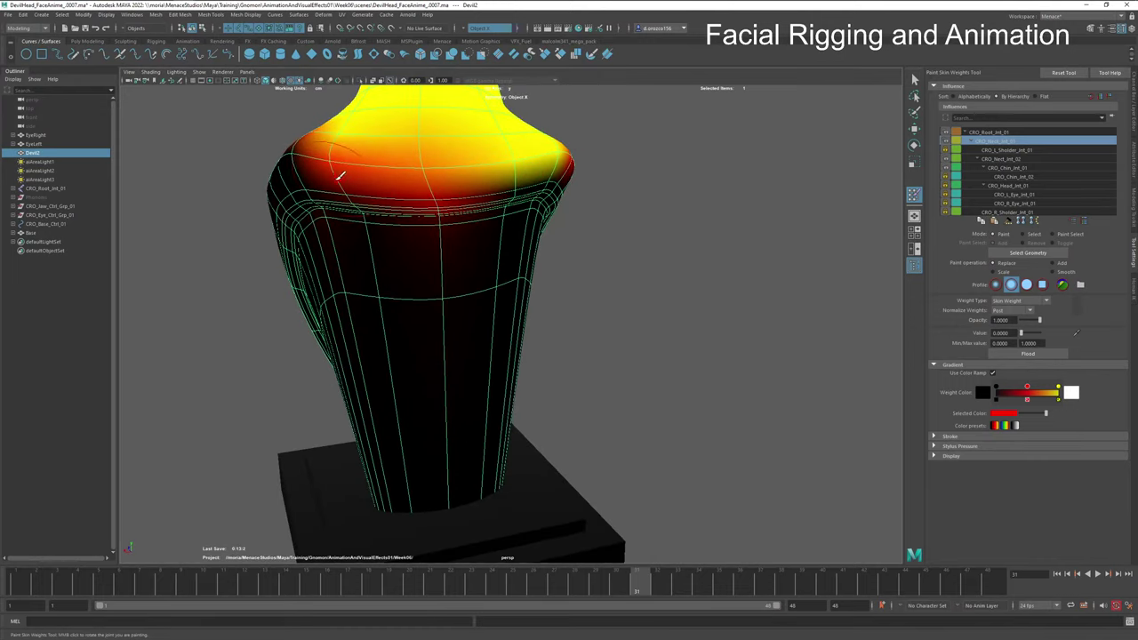
# Step: Paint zero weight over the top of the shoulders, undoing one stroke and playing back to test
pyautogui.moveTo(535, 169)
pyautogui.keyDown('alt'); pyautogui.mouseDown()
pyautogui.moveTo(500, 189)
pyautogui.moveTo(502, 215)
pyautogui.moveTo(571, 298)
pyautogui.moveTo(432, 294)
pyautogui.moveTo(578, 305)
pyautogui.moveTo(506, 309)
pyautogui.moveTo(614, 305)
pyautogui.moveTo(491, 327)
pyautogui.mouseUp(); pyautogui.keyUp('alt')
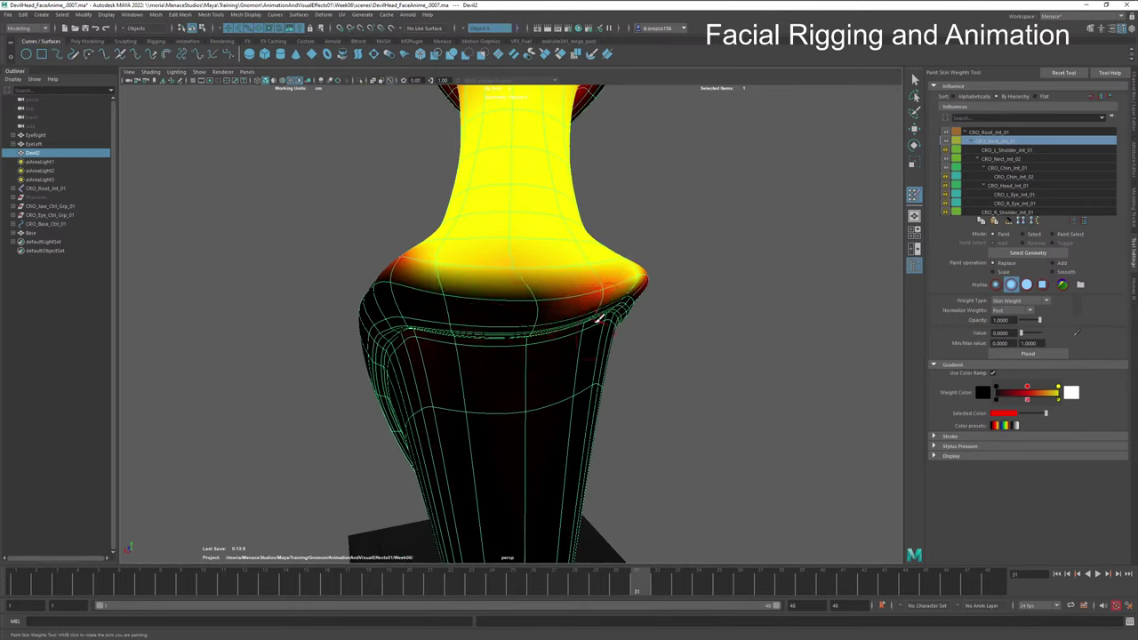
pyautogui.moveTo(580, 327)
pyautogui.keyDown('alt'); pyautogui.mouseDown()
pyautogui.moveTo(551, 333)
pyautogui.moveTo(520, 309)
pyautogui.moveTo(574, 303)
pyautogui.mouseUp(); pyautogui.keyUp('alt')
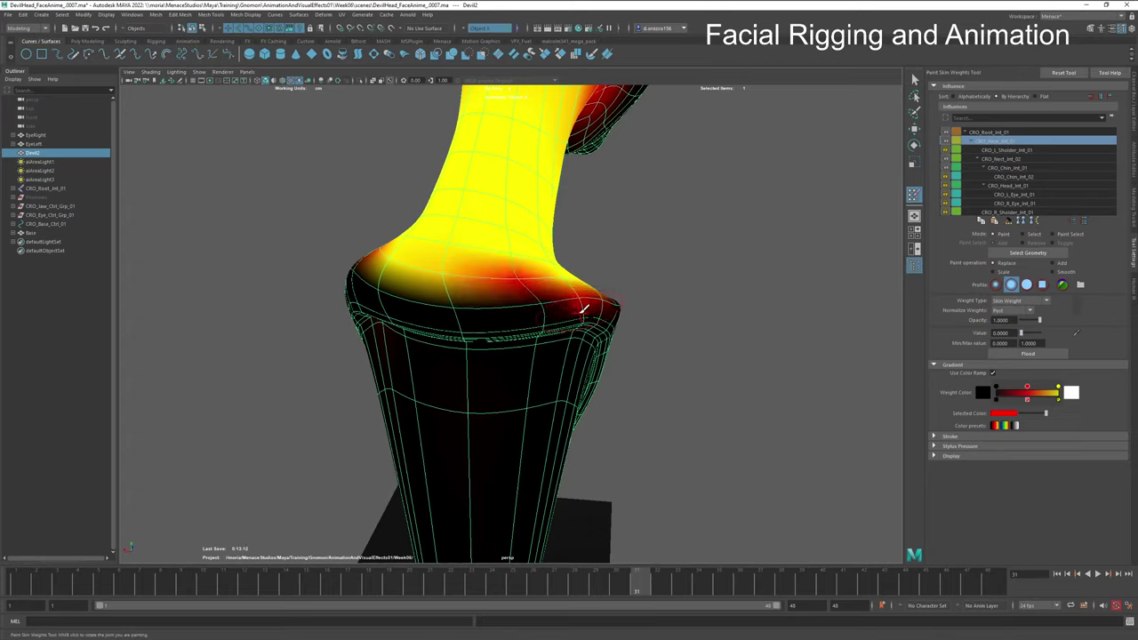
pyautogui.hotkey('ctrl', 'z')
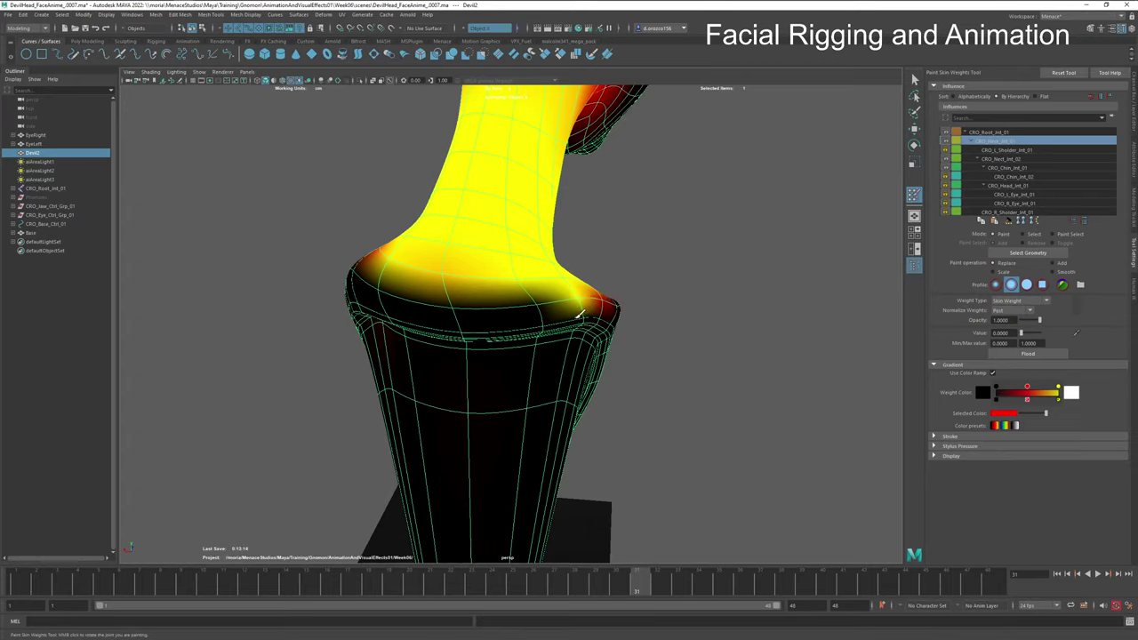
pyautogui.keyDown('alt'); pyautogui.moveTo(590, 311); pyautogui.dragTo(551, 308); pyautogui.keyUp('alt')
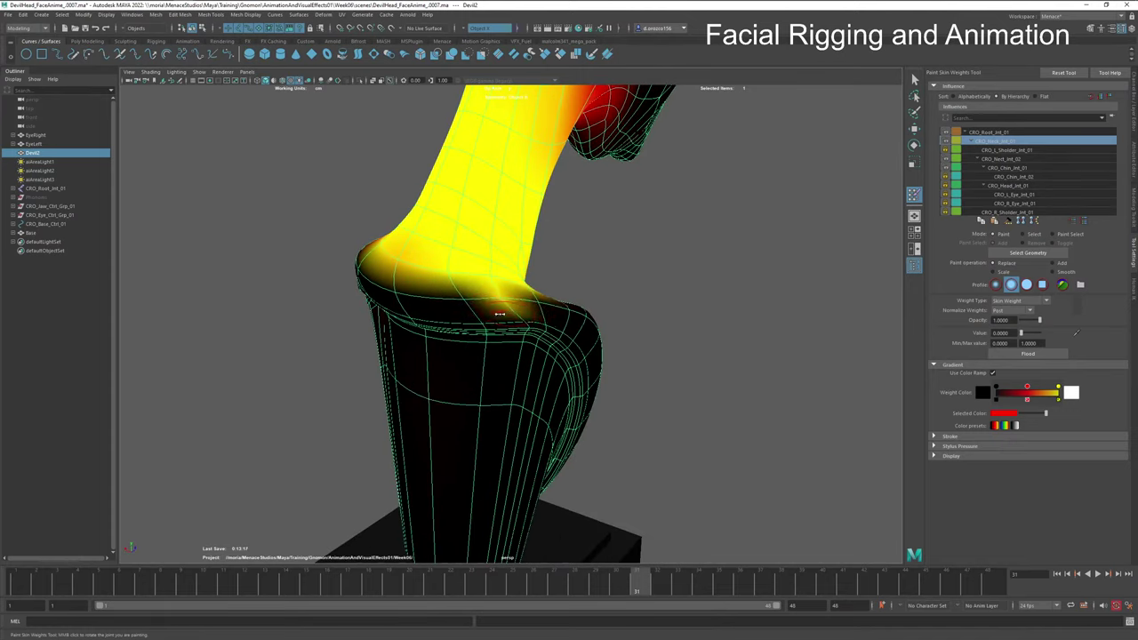
pyautogui.moveTo(514, 308); pyautogui.dragTo(494, 298)
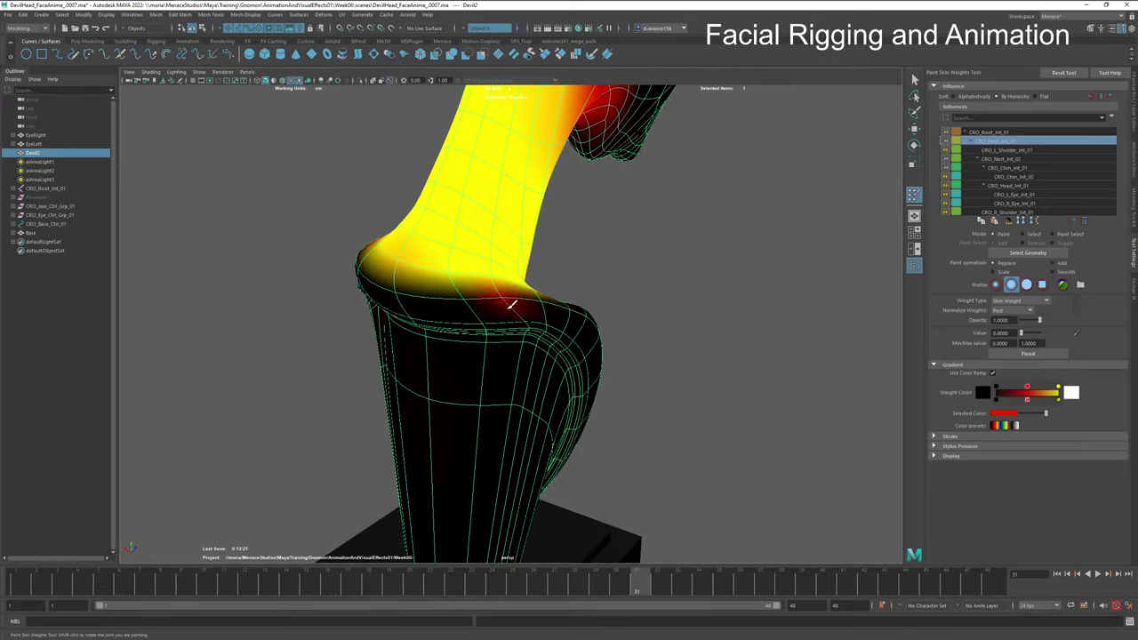
pyautogui.moveTo(513, 305)
pyautogui.keyDown('alt'); pyautogui.mouseDown()
pyautogui.moveTo(495, 326)
pyautogui.moveTo(606, 327)
pyautogui.mouseUp(); pyautogui.keyUp('alt')
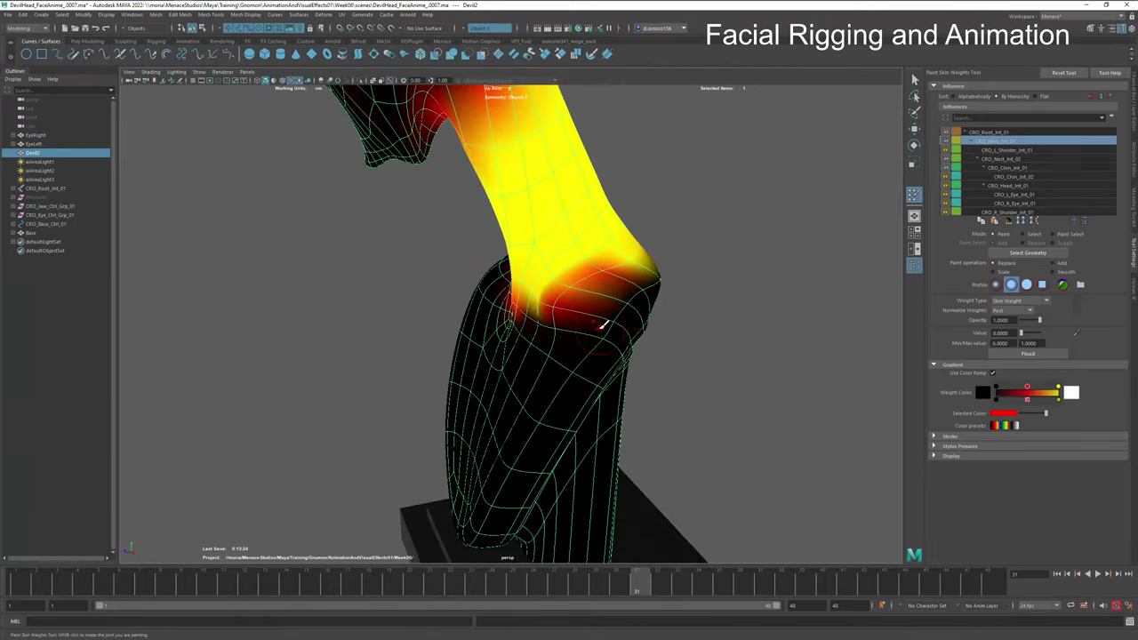
pyautogui.hotkey('alt', 'v')
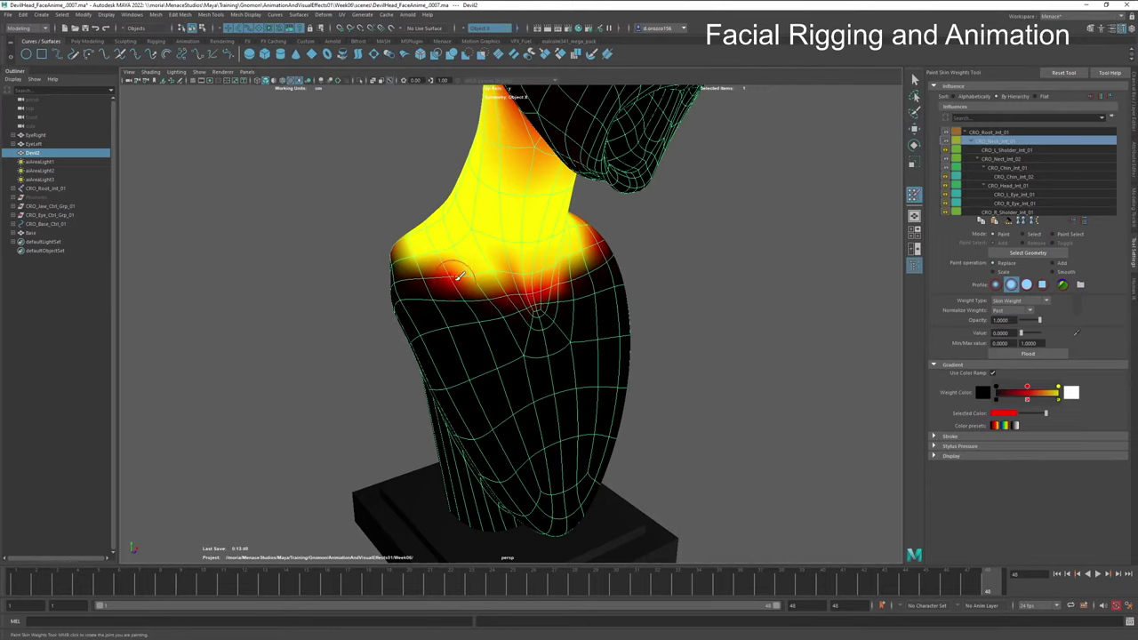
pyautogui.moveTo(458, 276)
pyautogui.mouseDown()
pyautogui.moveTo(413, 239)
pyautogui.moveTo(436, 249)
pyautogui.mouseUp()
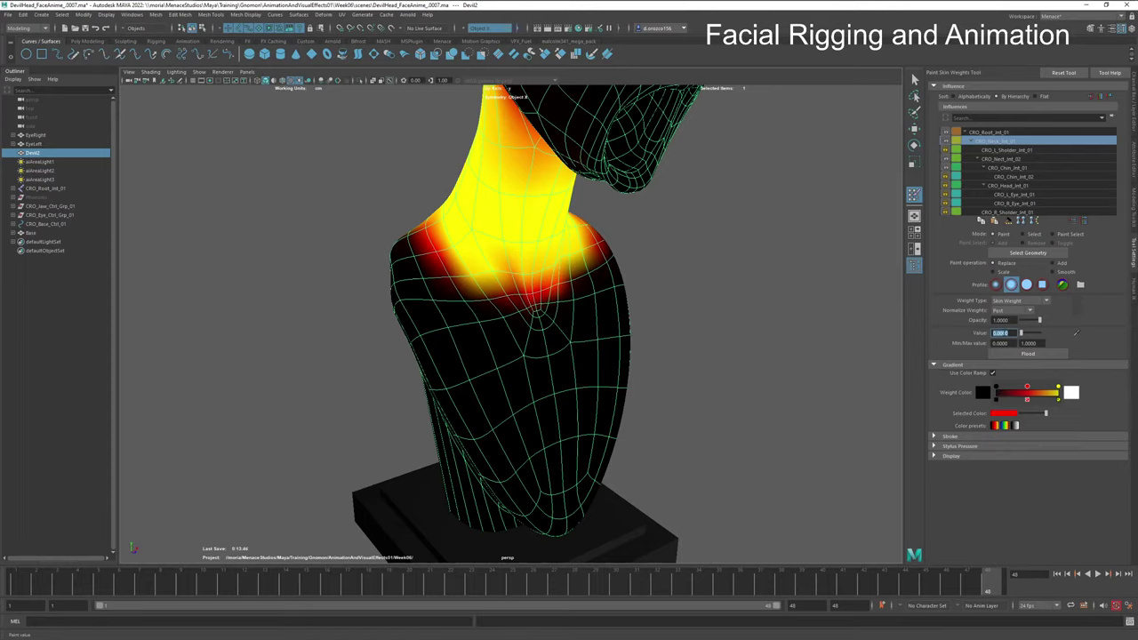
# Step: Set the paint value to 0.5 and repaint both shoulders with half-strength weight
pyautogui.write('0.5')
pyautogui.press('Return')
pyautogui.hotkey('ctrl', 'z')
pyautogui.hotkey('ctrl', 'z')
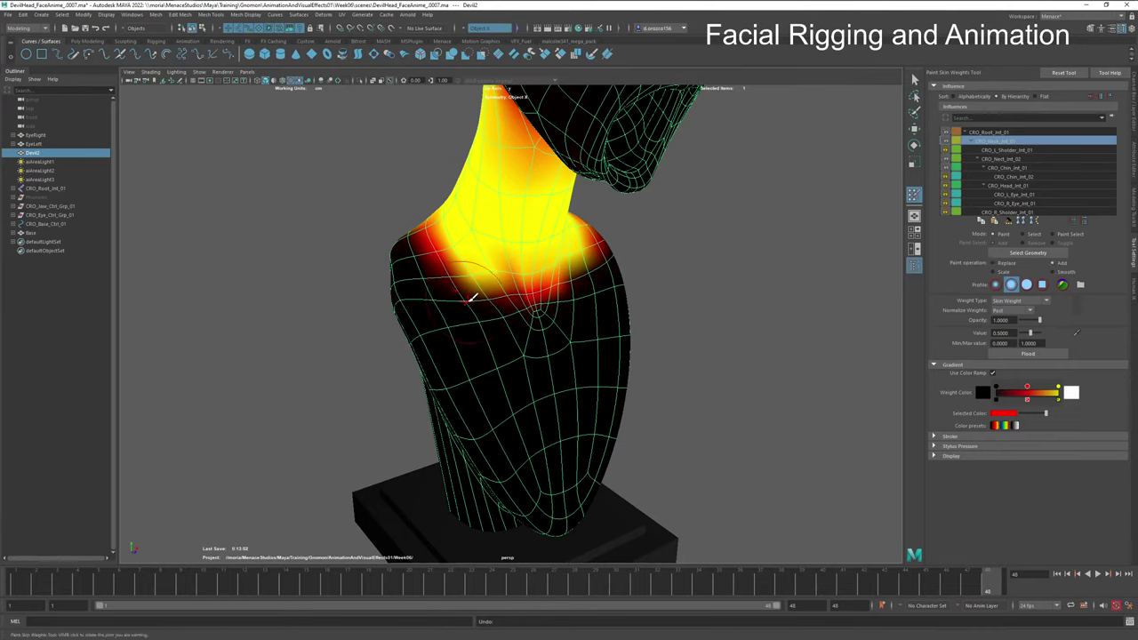
pyautogui.moveTo(469, 300); pyautogui.dragTo(394, 247)
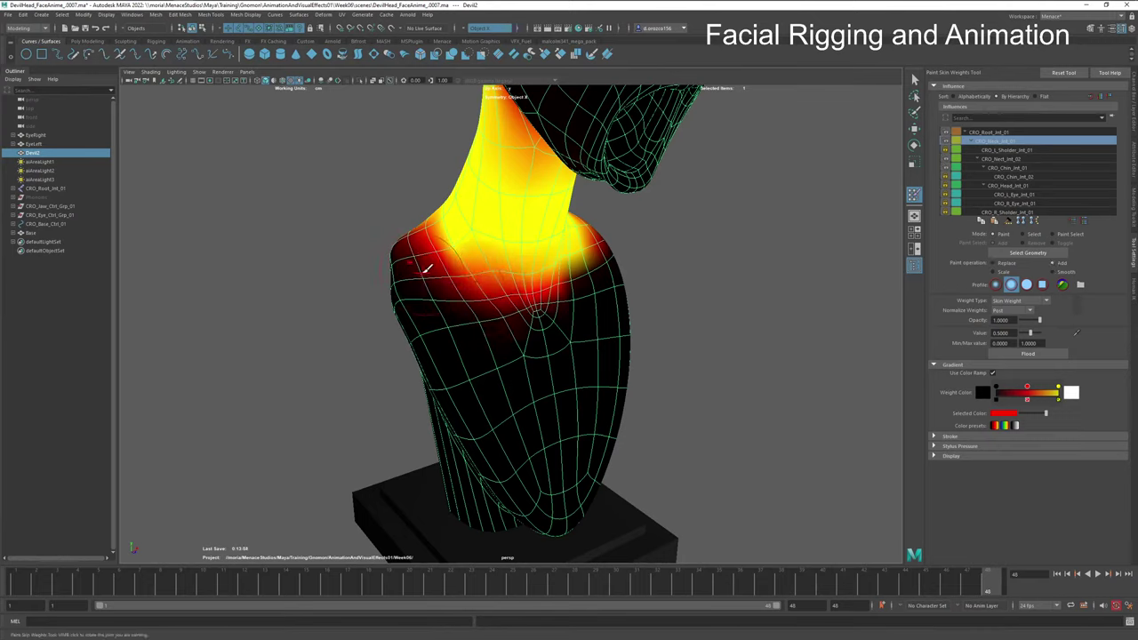
pyautogui.moveTo(549, 316)
pyautogui.keyDown('alt'); pyautogui.mouseDown()
pyautogui.moveTo(478, 316)
pyautogui.moveTo(533, 293)
pyautogui.mouseUp(); pyautogui.keyUp('alt')
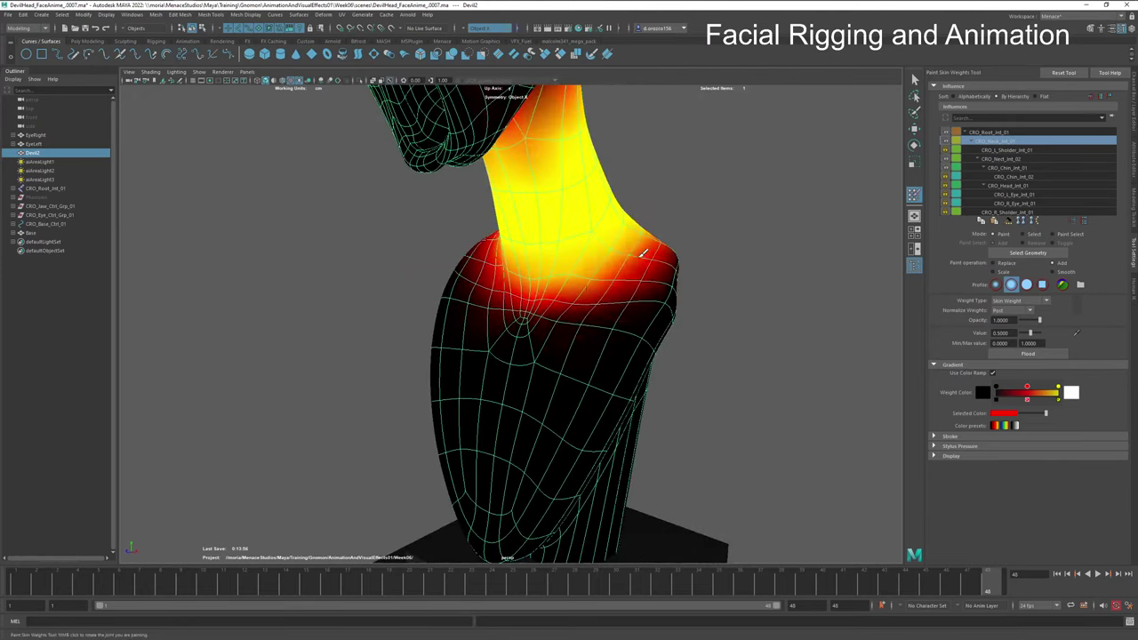
pyautogui.moveTo(642, 254)
pyautogui.mouseDown()
pyautogui.moveTo(610, 246)
pyautogui.moveTo(546, 325)
pyautogui.moveTo(618, 263)
pyautogui.moveTo(614, 291)
pyautogui.moveTo(522, 320)
pyautogui.moveTo(498, 342)
pyautogui.mouseUp()
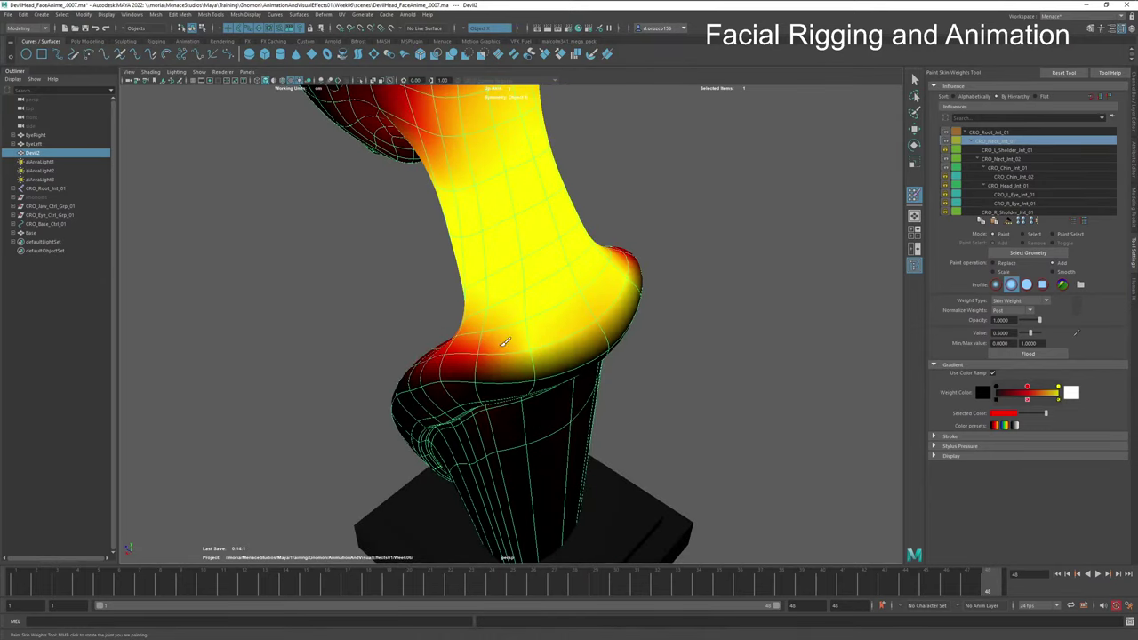
pyautogui.keyDown('alt'); pyautogui.moveTo(547, 378); pyautogui.dragTo(513, 364); pyautogui.keyUp('alt')
pyautogui.moveTo(594, 300)
pyautogui.mouseDown()
pyautogui.moveTo(532, 334)
pyautogui.moveTo(562, 315)
pyautogui.moveTo(457, 335)
pyautogui.moveTo(345, 305)
pyautogui.mouseUp()
# Step: Play the animation to test the neck bend, then return to frame 1
pyautogui.hotkey('alt', 'v')
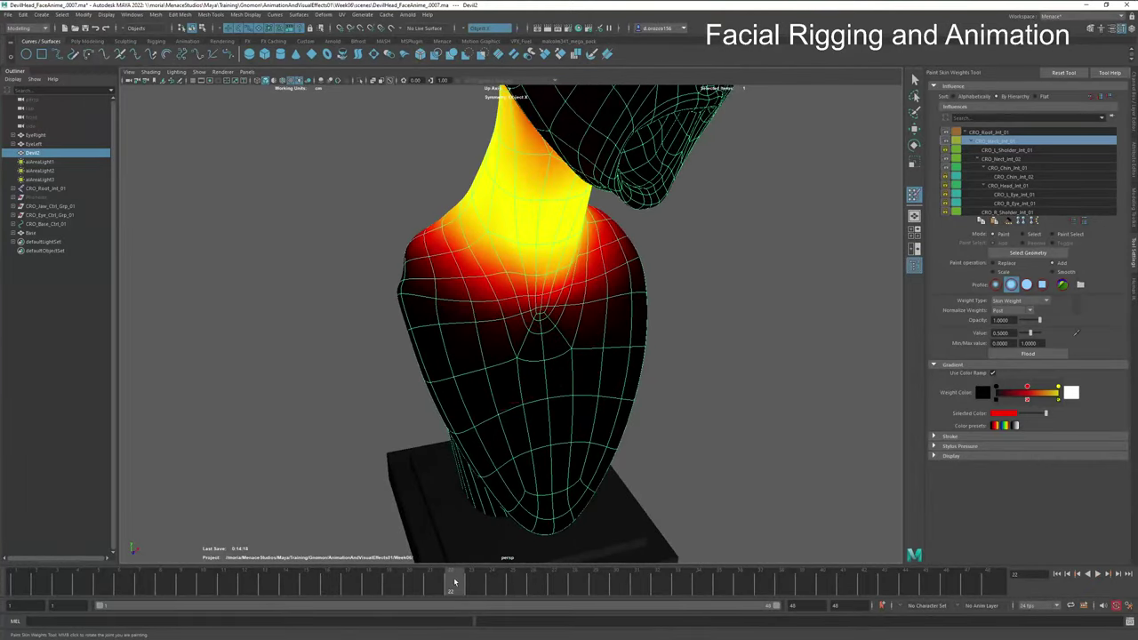
pyautogui.moveTo(455, 582); pyautogui.dragTo(16, 582)
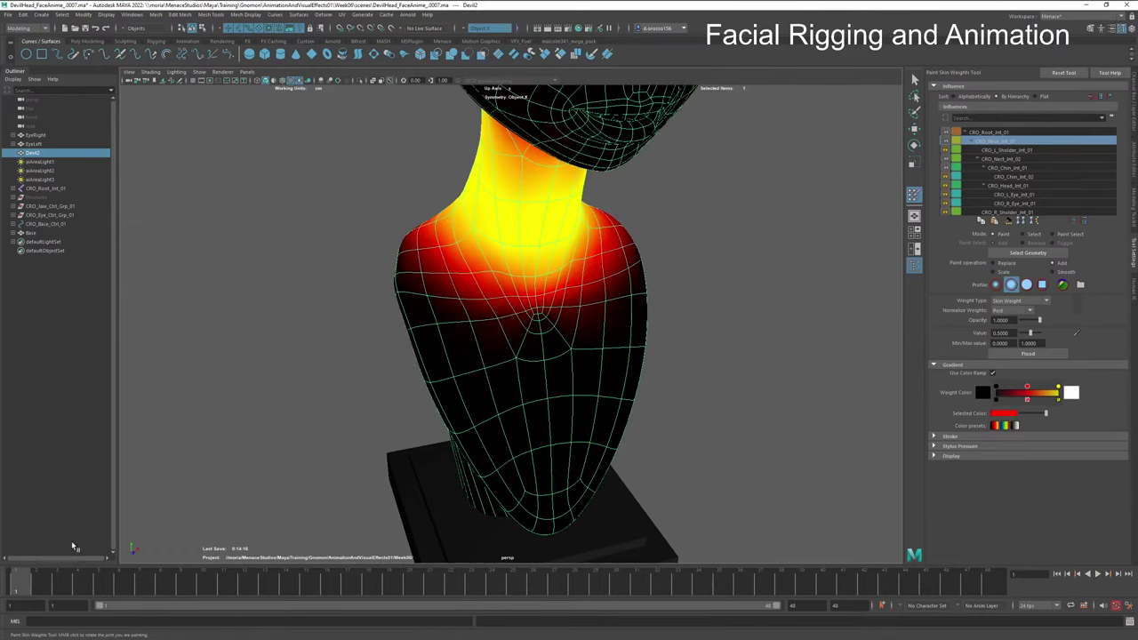
pyautogui.keyDown('alt'); pyautogui.moveTo(420, 381); pyautogui.dragTo(469, 379); pyautogui.keyUp('alt')
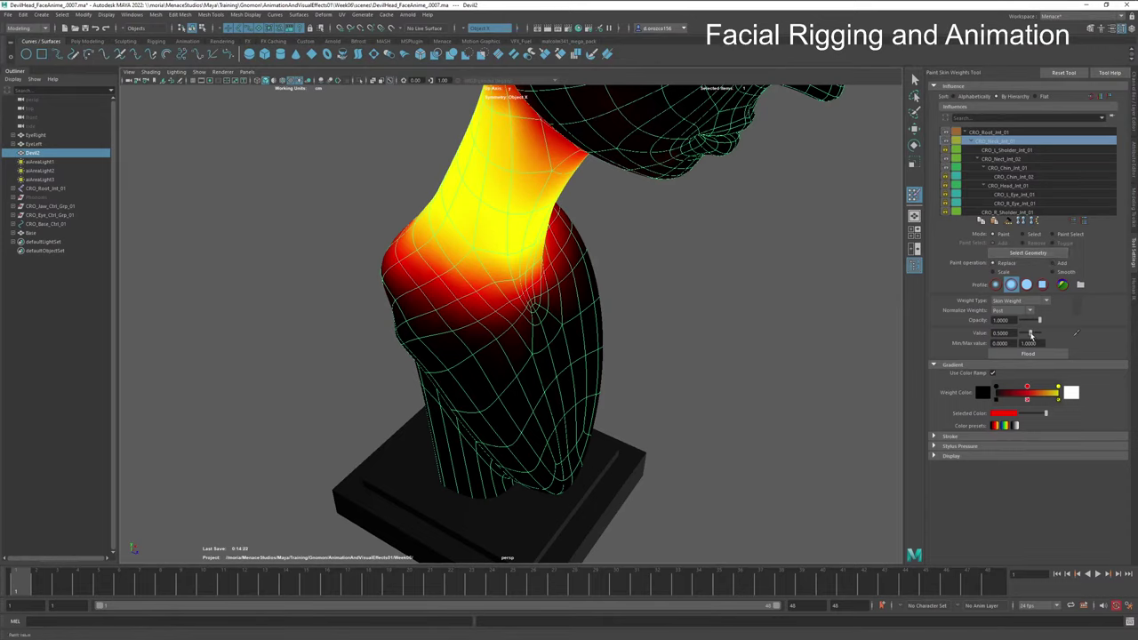
# Step: Paint zero weight over the shoulder bulge and play back the neck bend to frame 23
pyautogui.moveTo(460, 317)
pyautogui.mouseDown()
pyautogui.moveTo(394, 278)
pyautogui.moveTo(568, 334)
pyautogui.moveTo(449, 326)
pyautogui.moveTo(481, 335)
pyautogui.moveTo(399, 297)
pyautogui.mouseUp()
pyautogui.keyDown('alt'); pyautogui.moveTo(534, 331); pyautogui.dragTo(472, 318); pyautogui.keyUp('alt')
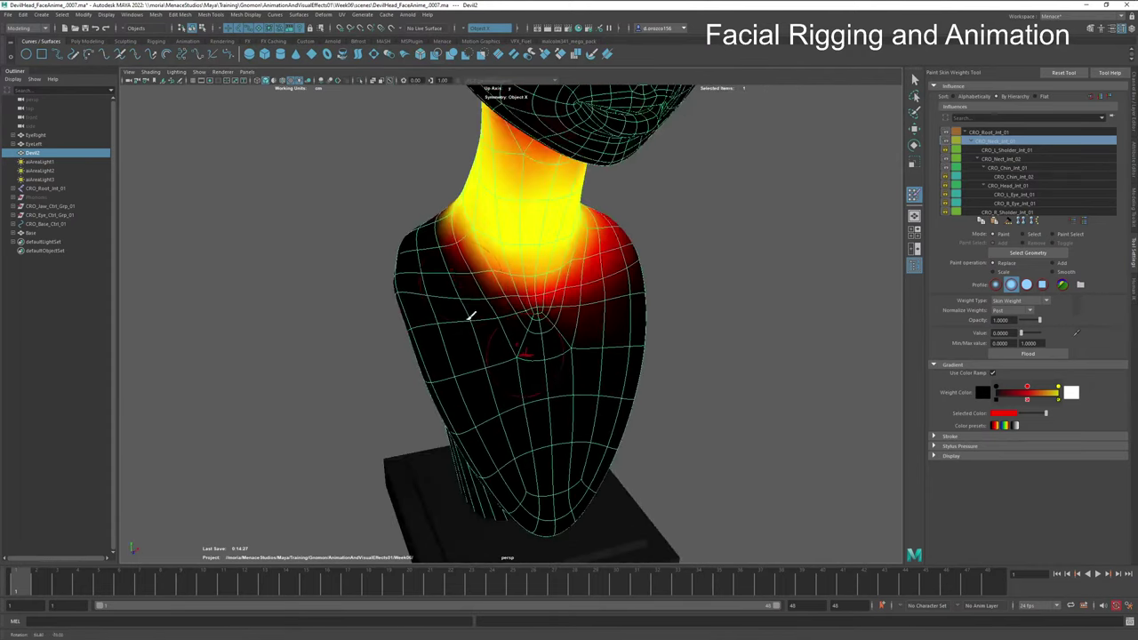
pyautogui.moveTo(460, 264)
pyautogui.mouseDown()
pyautogui.moveTo(489, 301)
pyautogui.moveTo(546, 324)
pyautogui.moveTo(604, 320)
pyautogui.moveTo(538, 322)
pyautogui.mouseUp()
pyautogui.hotkey('alt', 'v')
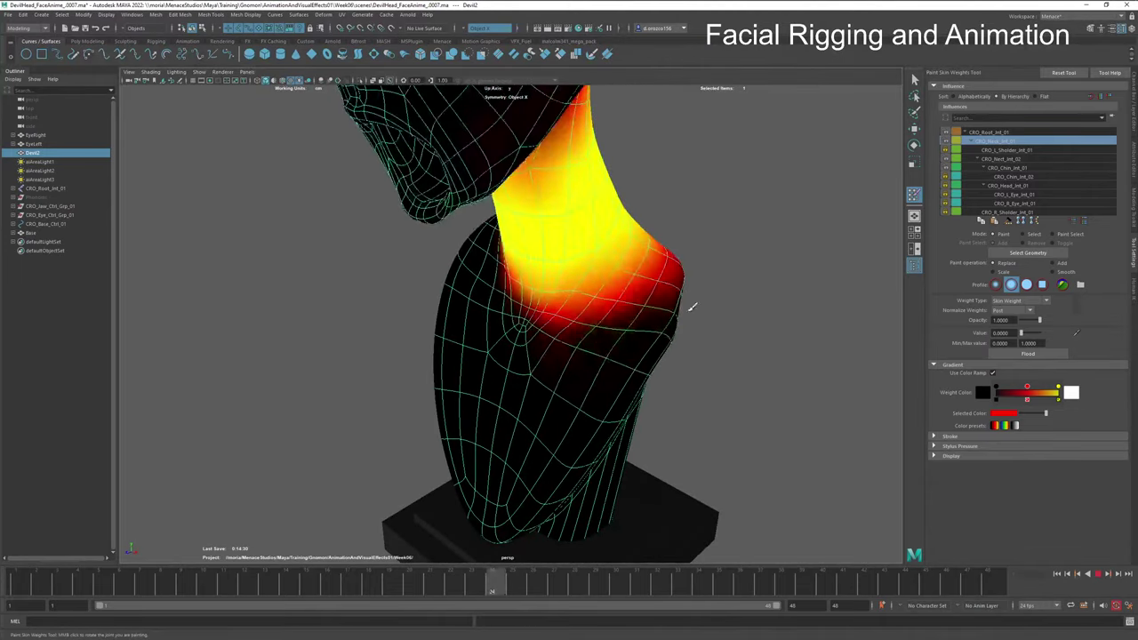
pyautogui.hotkey('alt', 'v')
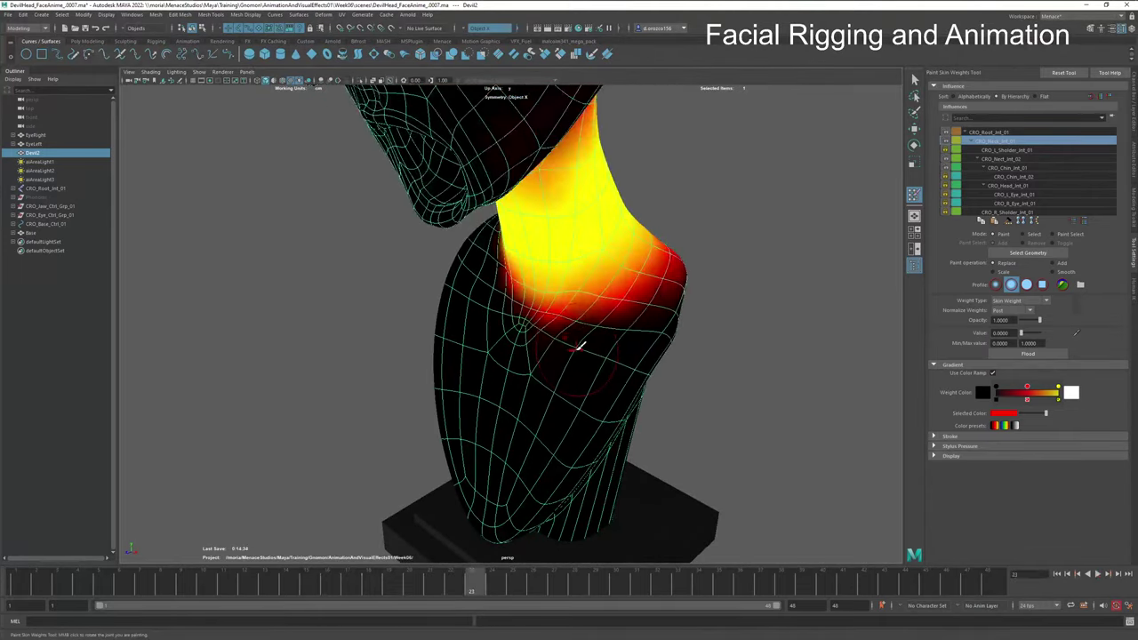
# Step: Paint more weight off the shoulder and replay the animation from another angle
pyautogui.moveTo(689, 271); pyautogui.dragTo(590, 325)
pyautogui.moveTo(496, 338)
pyautogui.keyDown('alt'); pyautogui.mouseDown()
pyautogui.moveTo(655, 338)
pyautogui.moveTo(603, 344)
pyautogui.moveTo(655, 322)
pyautogui.mouseUp(); pyautogui.keyUp('alt')
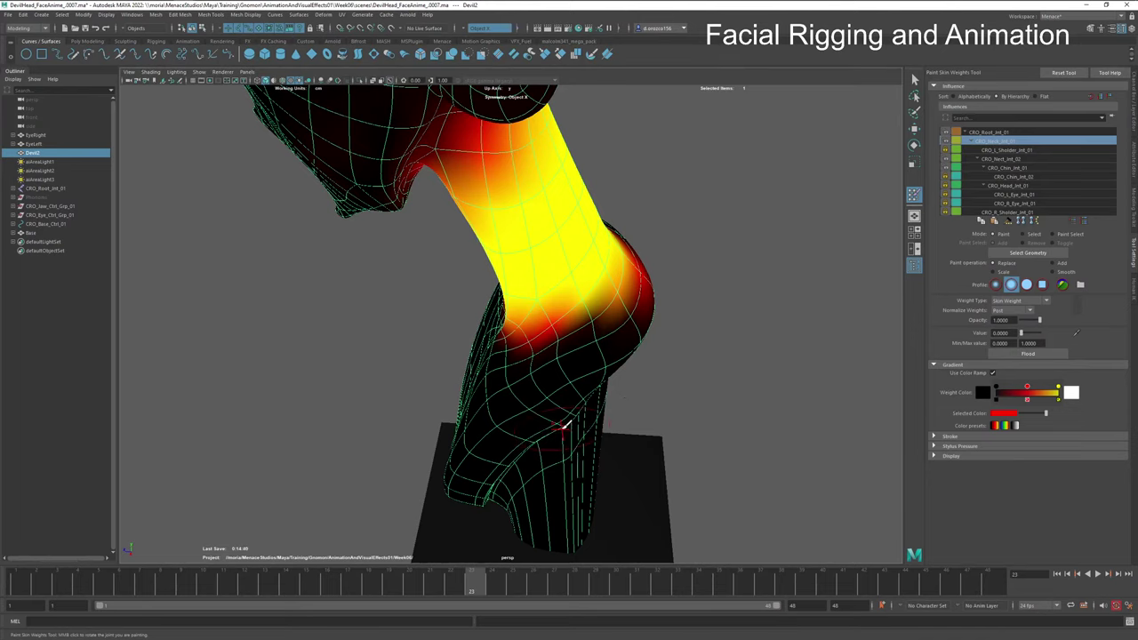
pyautogui.keyDown('alt'); pyautogui.moveTo(564, 425); pyautogui.dragTo(550, 378); pyautogui.keyUp('alt')
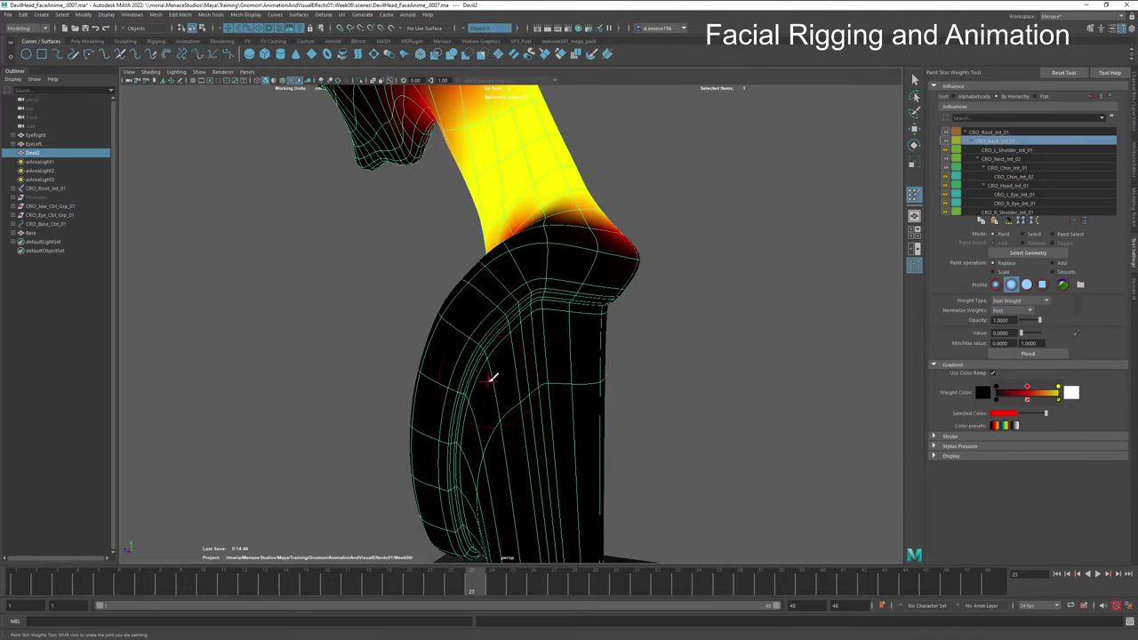
pyautogui.moveTo(473, 399)
pyautogui.keyDown('alt'); pyautogui.mouseDown()
pyautogui.moveTo(459, 381)
pyautogui.moveTo(459, 409)
pyautogui.moveTo(506, 425)
pyautogui.moveTo(581, 415)
pyautogui.moveTo(551, 307)
pyautogui.mouseUp(); pyautogui.keyUp('alt')
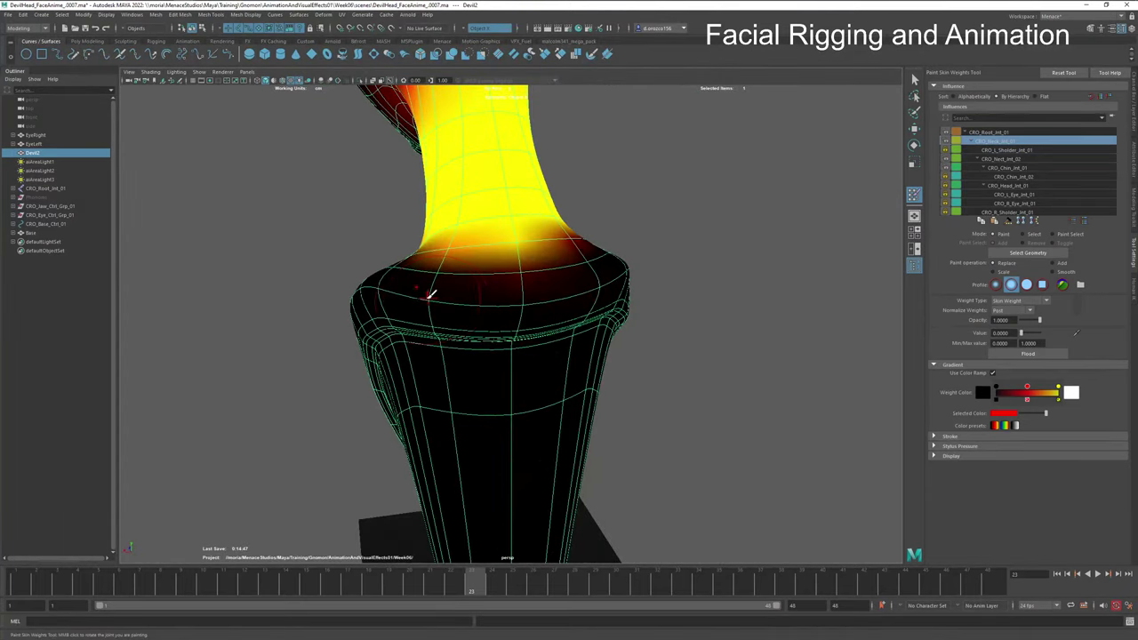
pyautogui.hotkey('alt', 'v')
pyautogui.keyDown('alt'); pyautogui.moveTo(432, 325); pyautogui.dragTo(598, 324); pyautogui.keyUp('alt')
pyautogui.hotkey('alt', 'v')
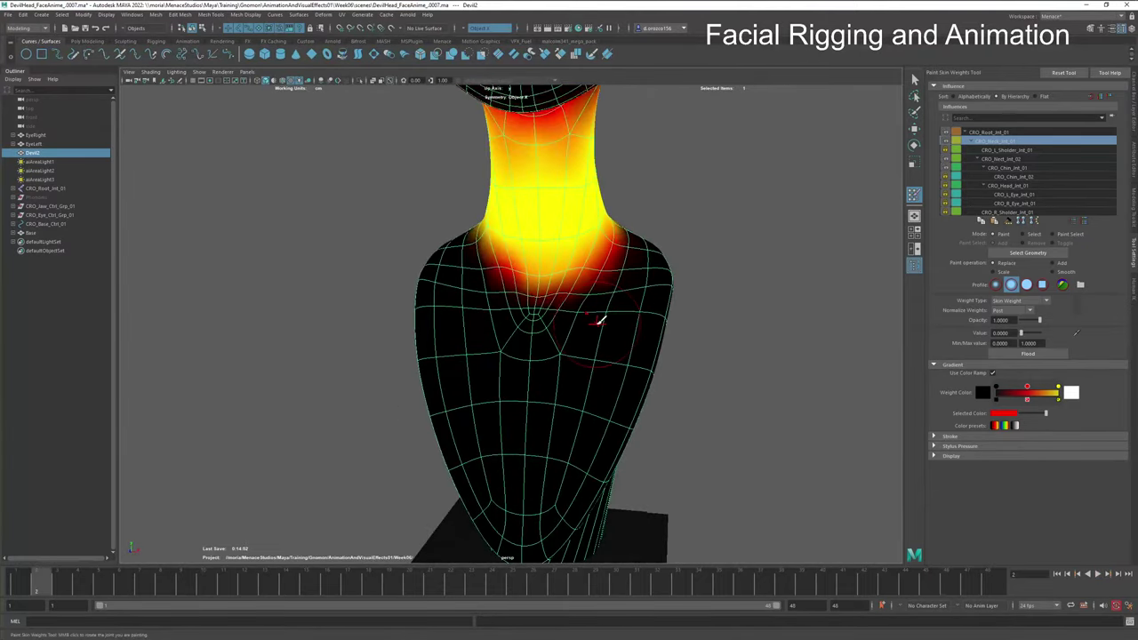
# Step: Clear weight from the right shoulder to the centre, checking the bend around frames 12–22
pyautogui.moveTo(622, 254)
pyautogui.mouseDown()
pyautogui.moveTo(561, 300)
pyautogui.moveTo(602, 250)
pyautogui.moveTo(531, 290)
pyautogui.moveTo(588, 241)
pyautogui.moveTo(472, 255)
pyautogui.mouseUp()
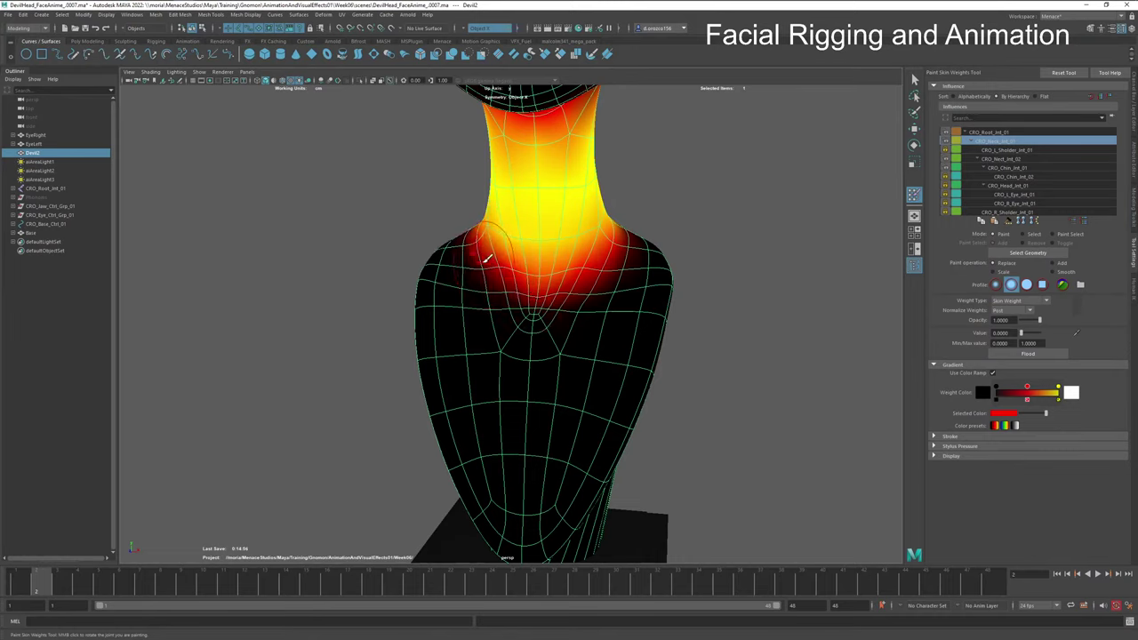
pyautogui.hotkey('alt', 'v')
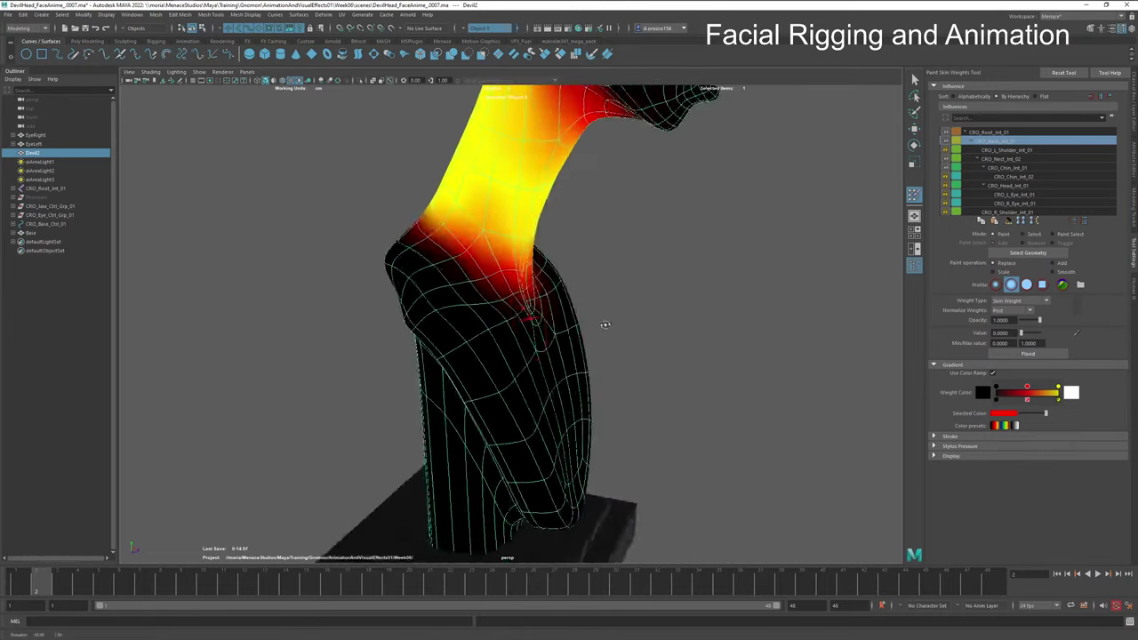
pyautogui.press('Escape')
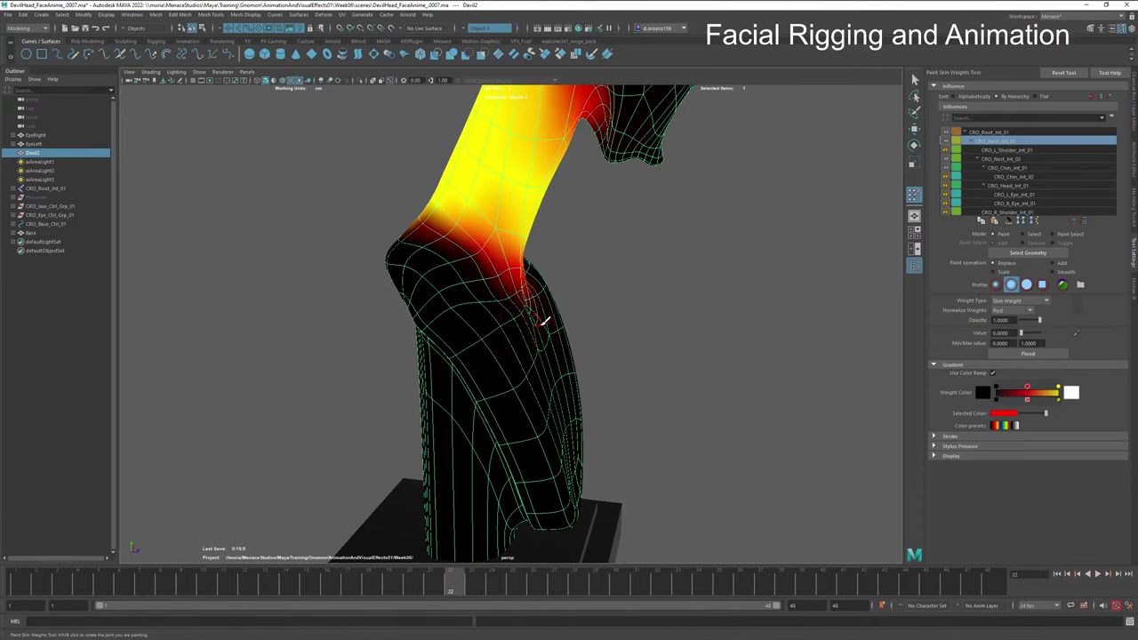
pyautogui.keyDown('alt'); pyautogui.moveTo(513, 339); pyautogui.dragTo(483, 378); pyautogui.keyUp('alt')
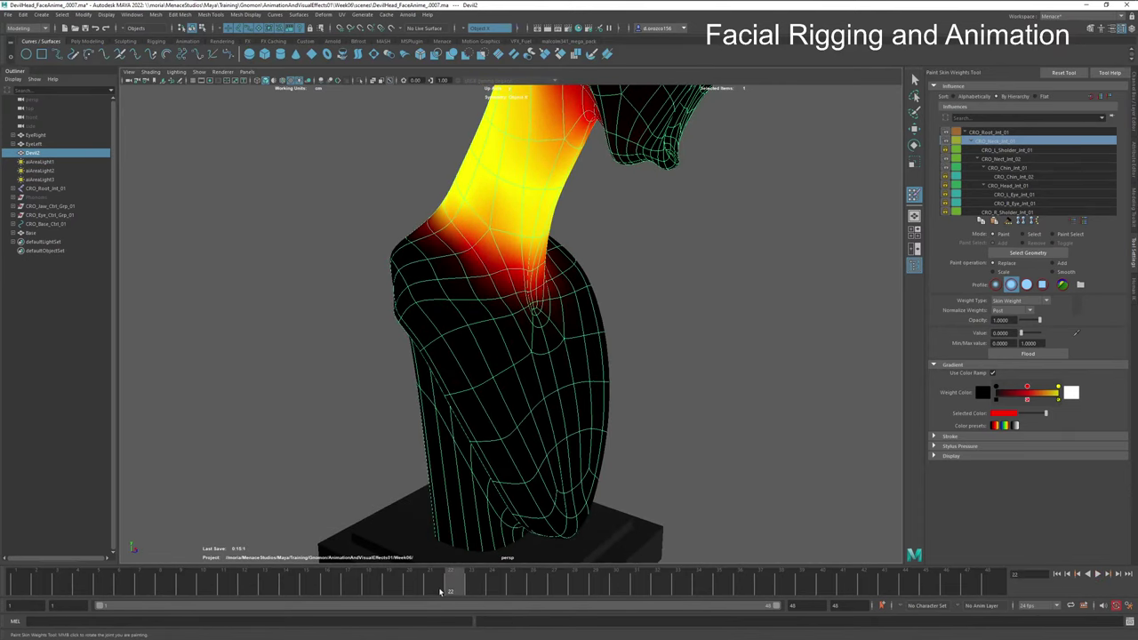
pyautogui.moveTo(241, 590)
pyautogui.mouseDown()
pyautogui.moveTo(290, 590)
pyautogui.moveTo(246, 590)
pyautogui.mouseUp()
pyautogui.keyDown('alt'); pyautogui.moveTo(528, 431); pyautogui.dragTo(489, 433); pyautogui.keyUp('alt')
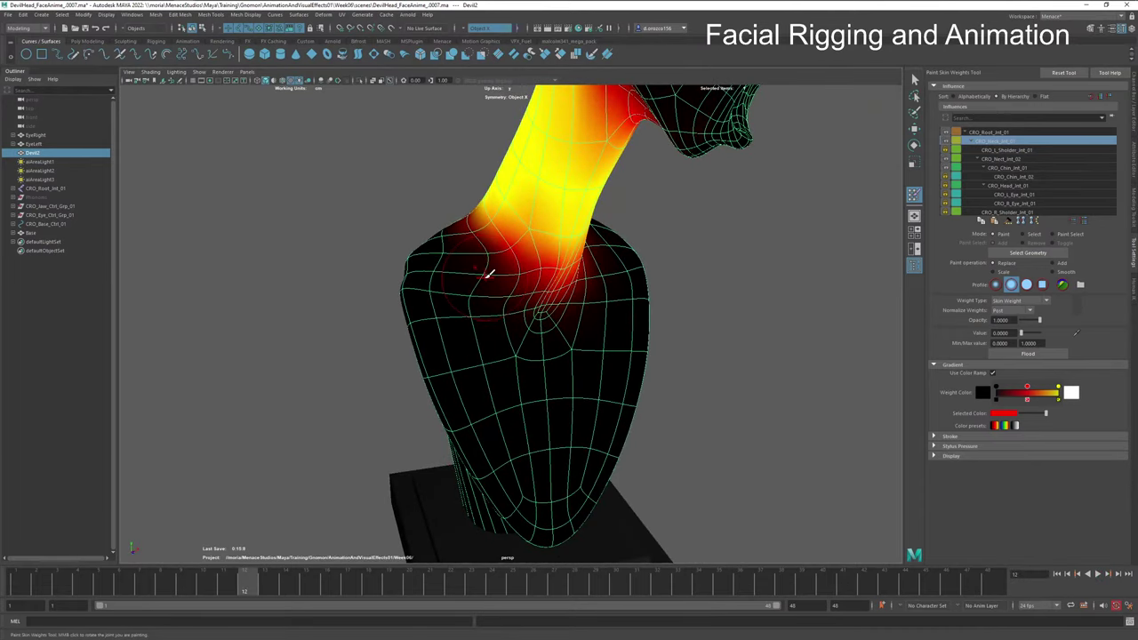
pyautogui.moveTo(516, 262)
pyautogui.mouseDown()
pyautogui.moveTo(483, 253)
pyautogui.moveTo(513, 292)
pyautogui.moveTo(466, 238)
pyautogui.moveTo(440, 252)
pyautogui.moveTo(431, 290)
pyautogui.moveTo(425, 242)
pyautogui.moveTo(444, 302)
pyautogui.mouseUp()
# Step: Scrub to frames 36, 15 and 25 and replay to inspect the neck bend from several angles
pyautogui.moveTo(457, 246)
pyautogui.keyDown('alt'); pyautogui.mouseDown()
pyautogui.moveTo(465, 326)
pyautogui.moveTo(469, 291)
pyautogui.moveTo(521, 323)
pyautogui.moveTo(502, 361)
pyautogui.mouseUp(); pyautogui.keyUp('alt')
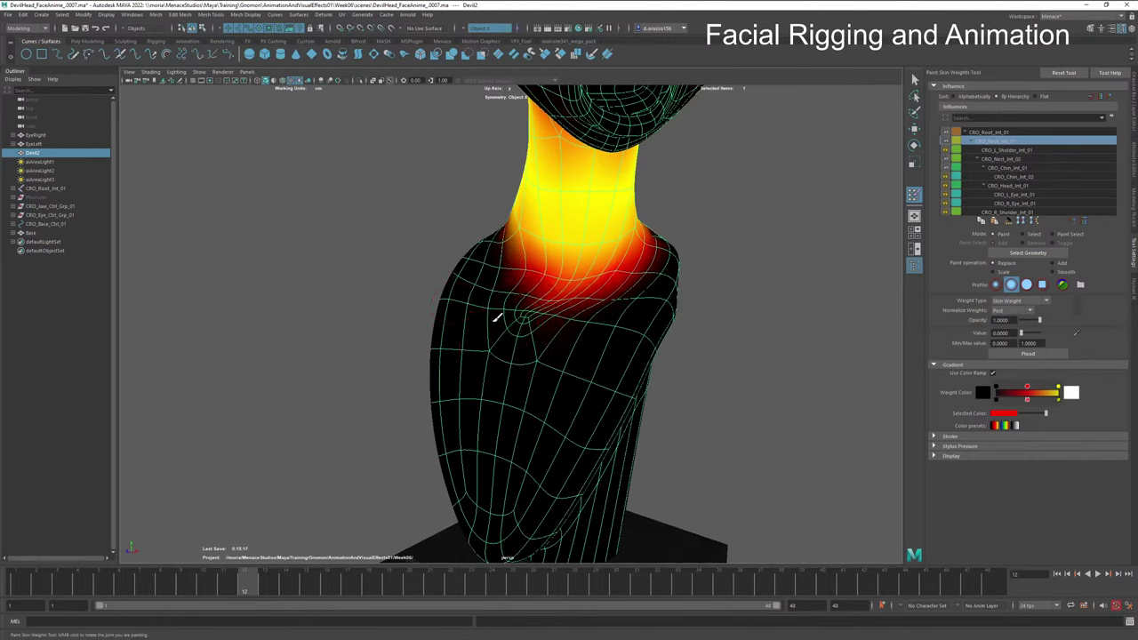
pyautogui.moveTo(500, 585); pyautogui.dragTo(737, 589)
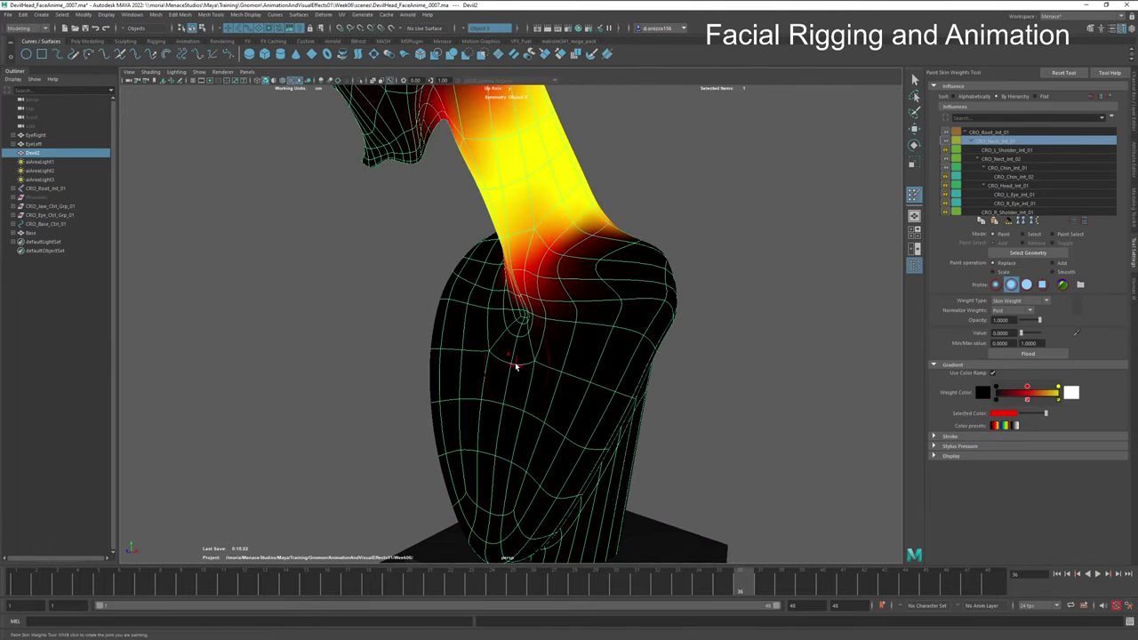
pyautogui.moveTo(513, 368)
pyautogui.keyDown('alt'); pyautogui.mouseDown()
pyautogui.moveTo(525, 383)
pyautogui.moveTo(658, 272)
pyautogui.moveTo(575, 343)
pyautogui.moveTo(539, 325)
pyautogui.moveTo(602, 330)
pyautogui.moveTo(604, 300)
pyautogui.mouseUp(); pyautogui.keyUp('alt')
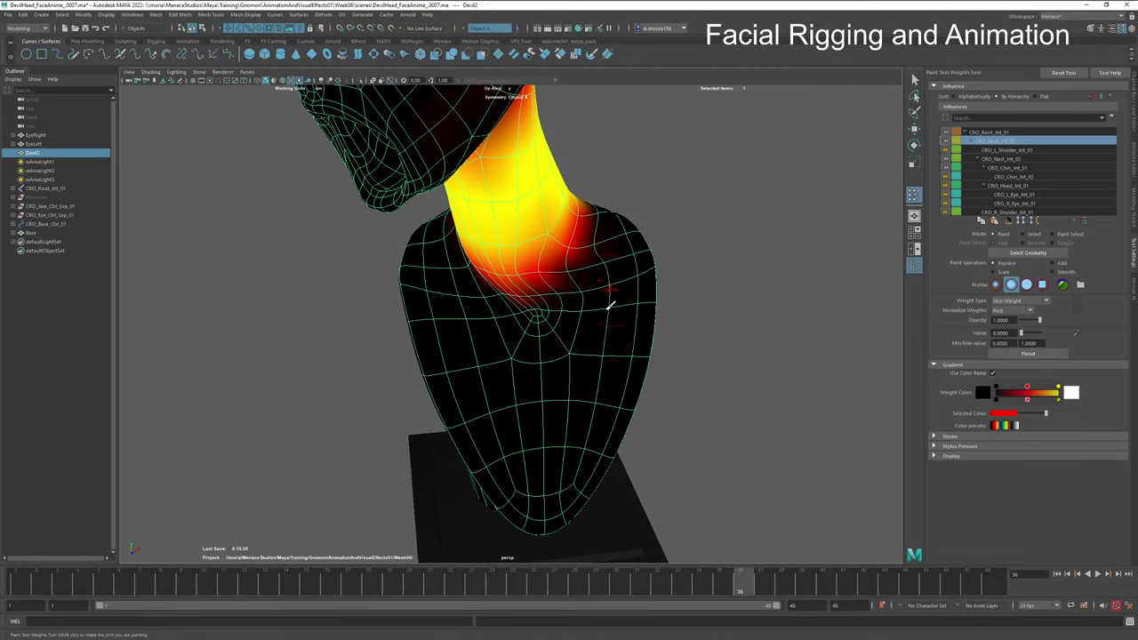
pyautogui.moveTo(640, 588); pyautogui.dragTo(555, 586)
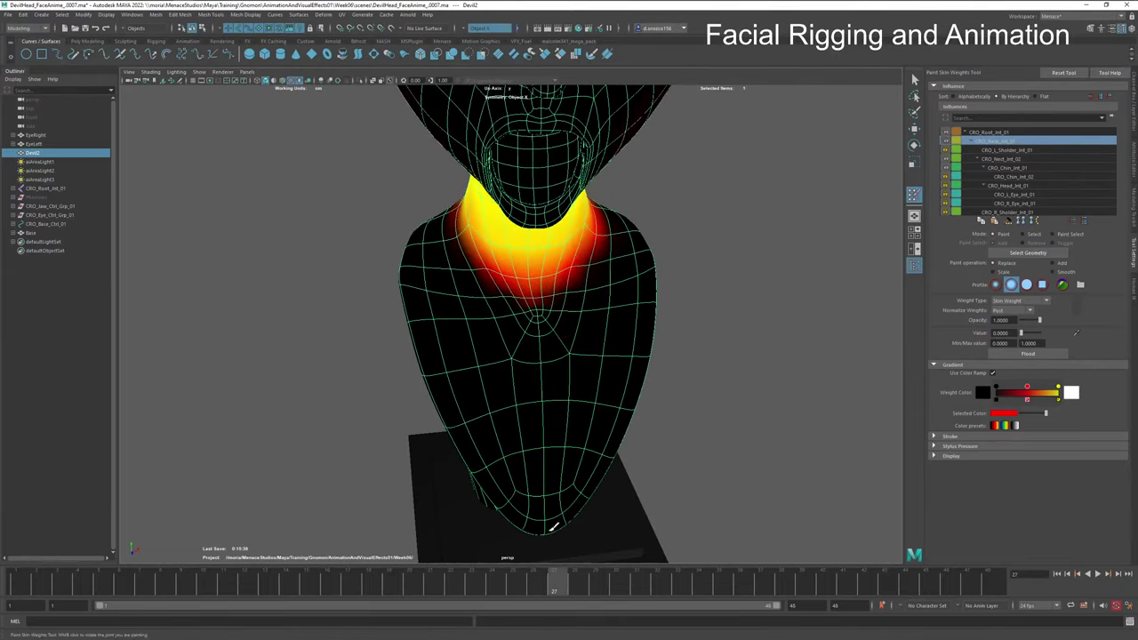
pyautogui.keyDown('alt'); pyautogui.moveTo(553, 527); pyautogui.dragTo(557, 428); pyautogui.keyUp('alt')
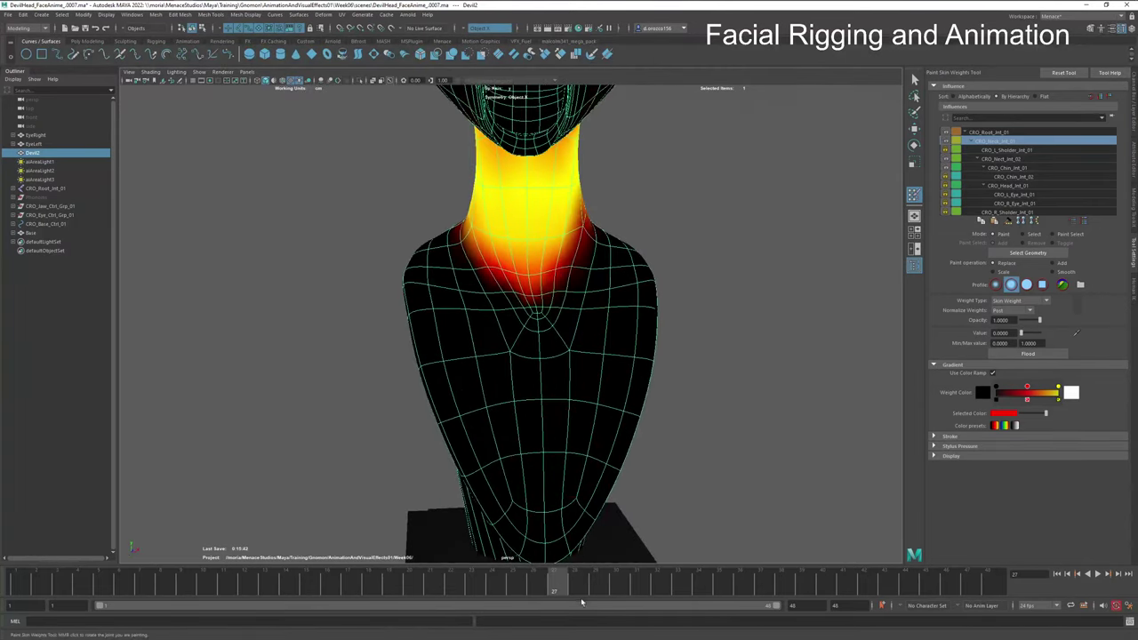
pyautogui.moveTo(562, 588); pyautogui.dragTo(441, 574)
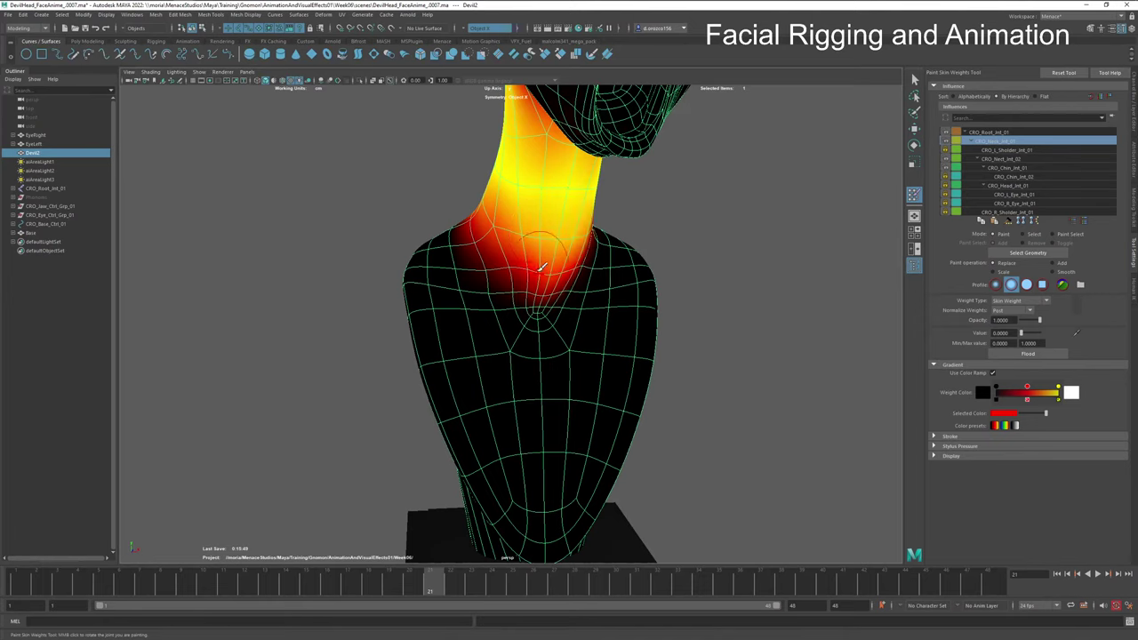
pyautogui.keyDown('alt'); pyautogui.moveTo(587, 265); pyautogui.dragTo(540, 257); pyautogui.keyUp('alt')
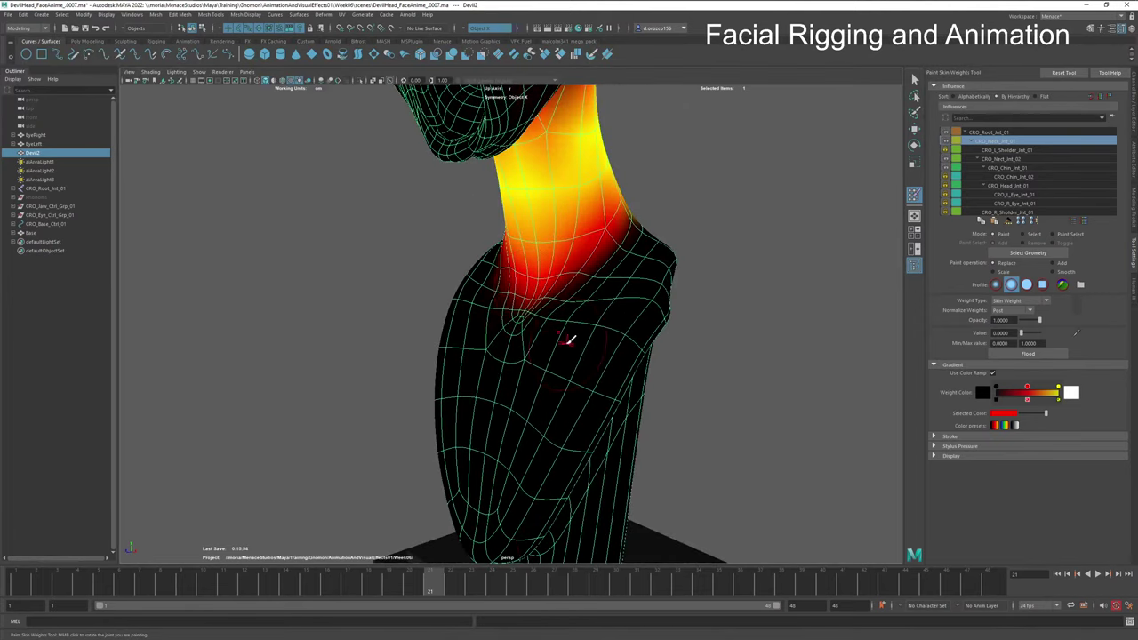
pyautogui.moveTo(483, 587)
pyautogui.mouseDown()
pyautogui.moveTo(263, 583)
pyautogui.moveTo(504, 593)
pyautogui.mouseUp()
pyautogui.hotkey('alt', 'v')
pyautogui.keyDown('alt'); pyautogui.moveTo(534, 427); pyautogui.dragTo(582, 430); pyautogui.keyUp('alt')
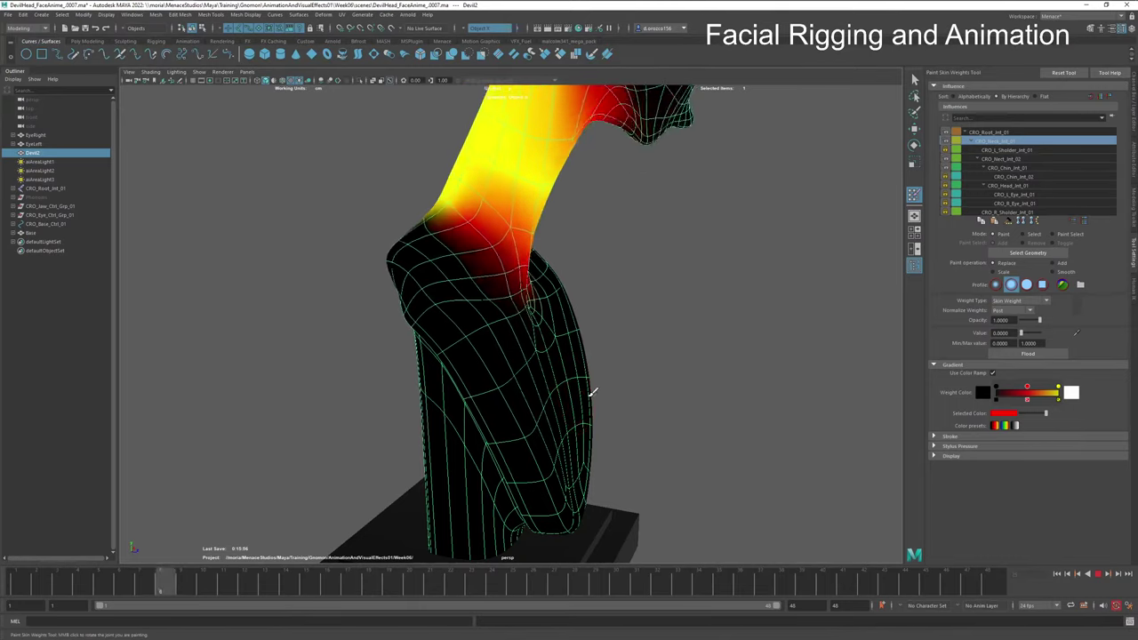
pyautogui.moveTo(595, 397)
pyautogui.keyDown('alt'); pyautogui.mouseDown()
pyautogui.moveTo(465, 364)
pyautogui.moveTo(516, 399)
pyautogui.mouseUp(); pyautogui.keyUp('alt')
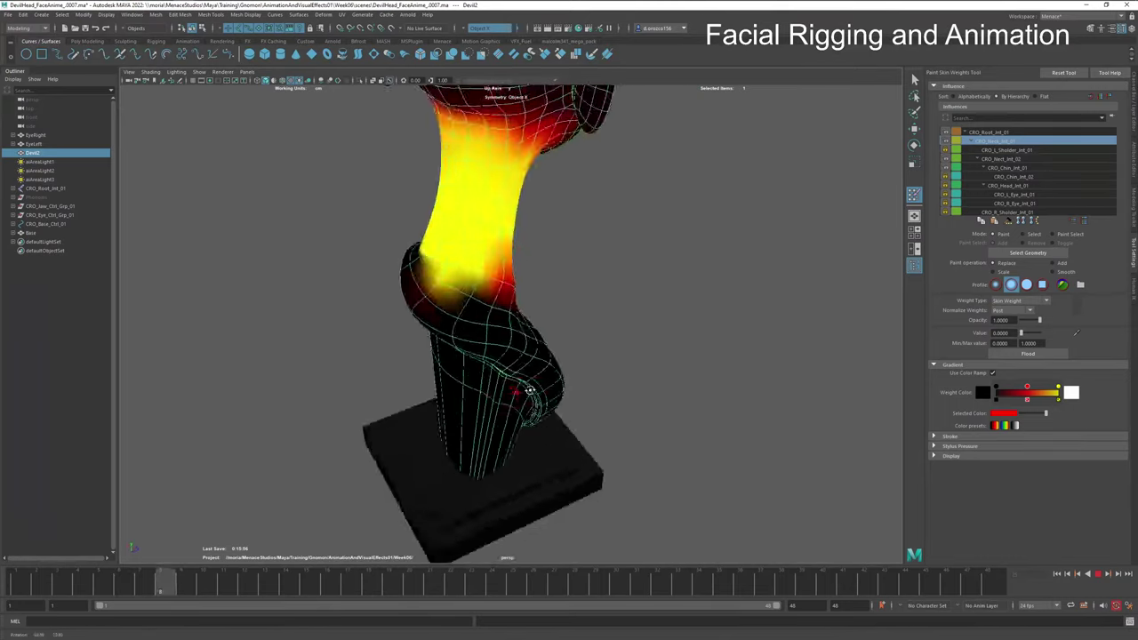
pyautogui.press('Escape')
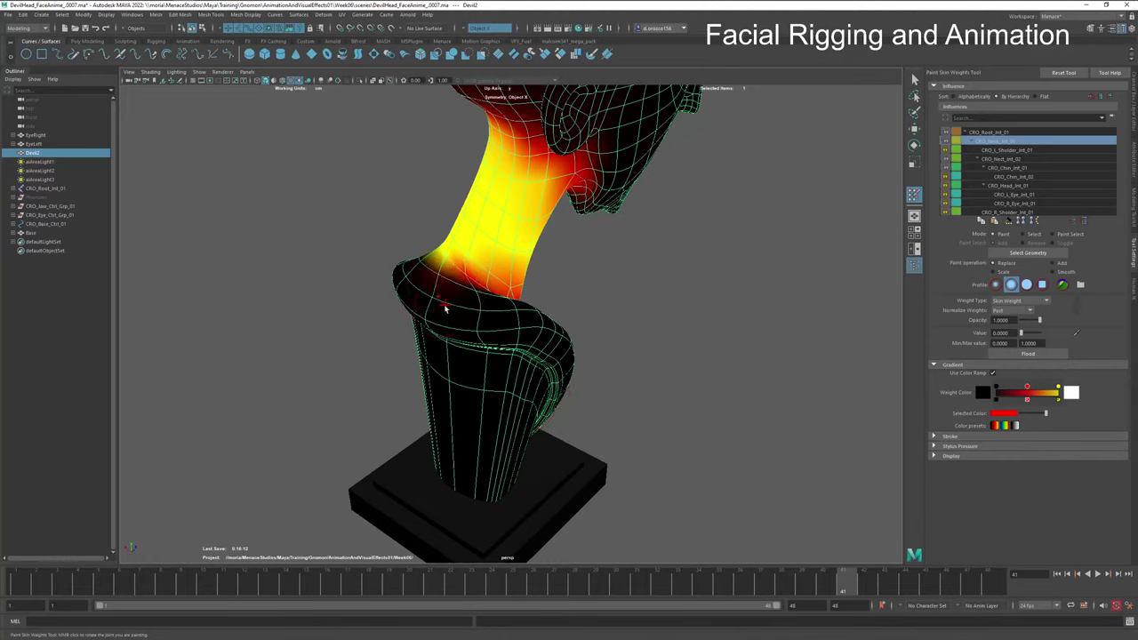
pyautogui.keyDown('alt'); pyautogui.moveTo(493, 336); pyautogui.dragTo(506, 342); pyautogui.keyUp('alt')
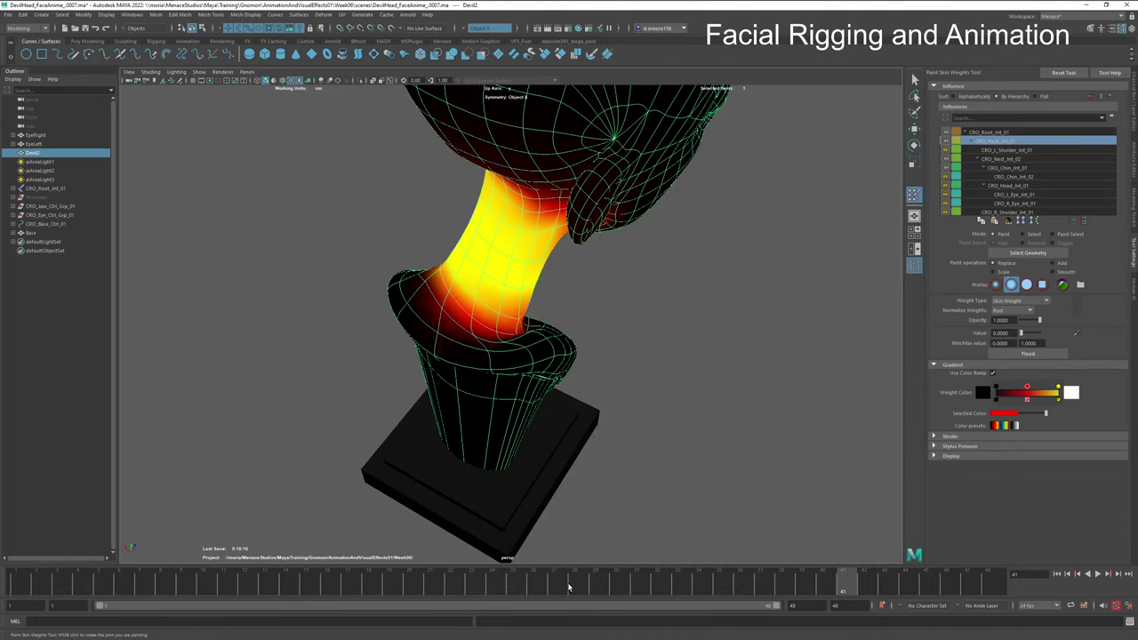
pyautogui.moveTo(569, 587); pyautogui.dragTo(489, 591)
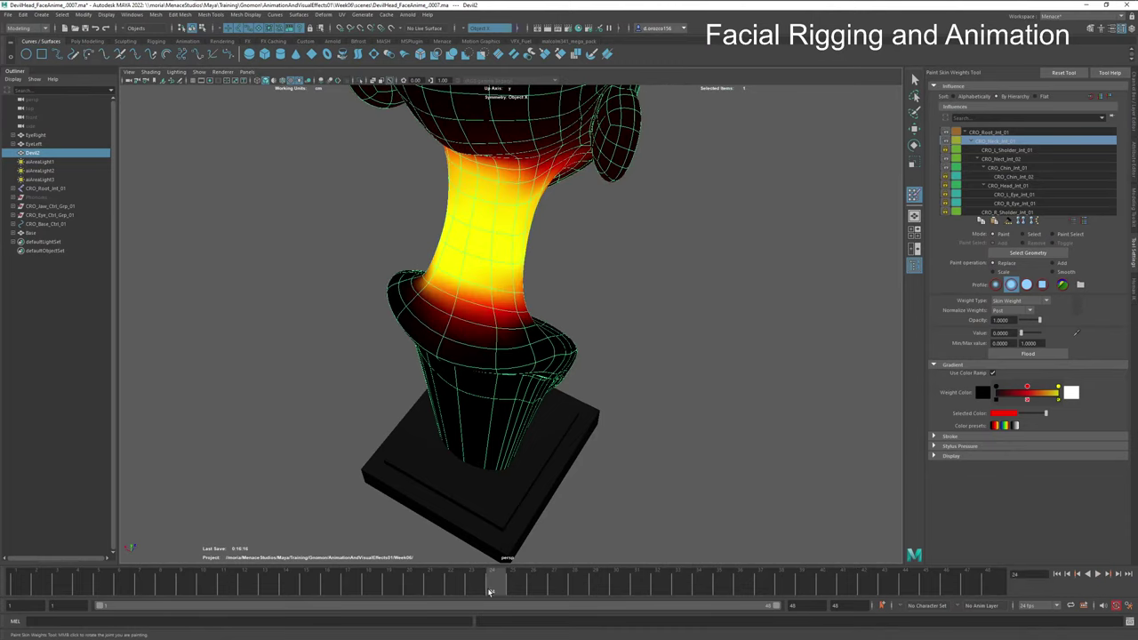
pyautogui.keyDown('alt'); pyautogui.moveTo(474, 472); pyautogui.dragTo(503, 400); pyautogui.keyUp('alt')
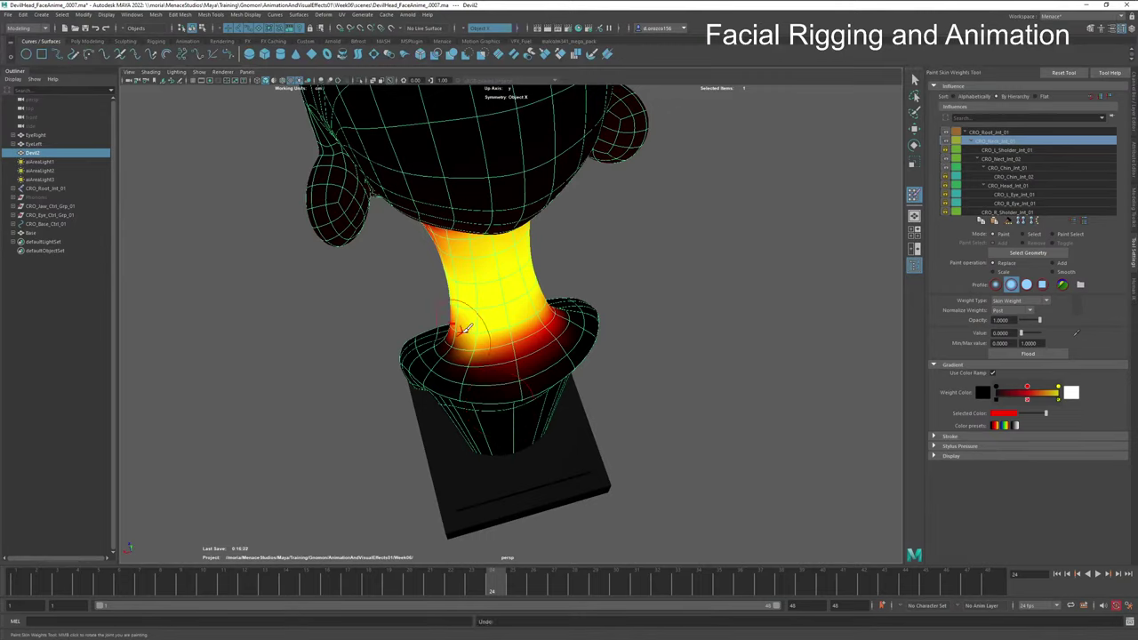
pyautogui.keyDown('alt'); pyautogui.moveTo(552, 317); pyautogui.dragTo(517, 317); pyautogui.keyUp('alt')
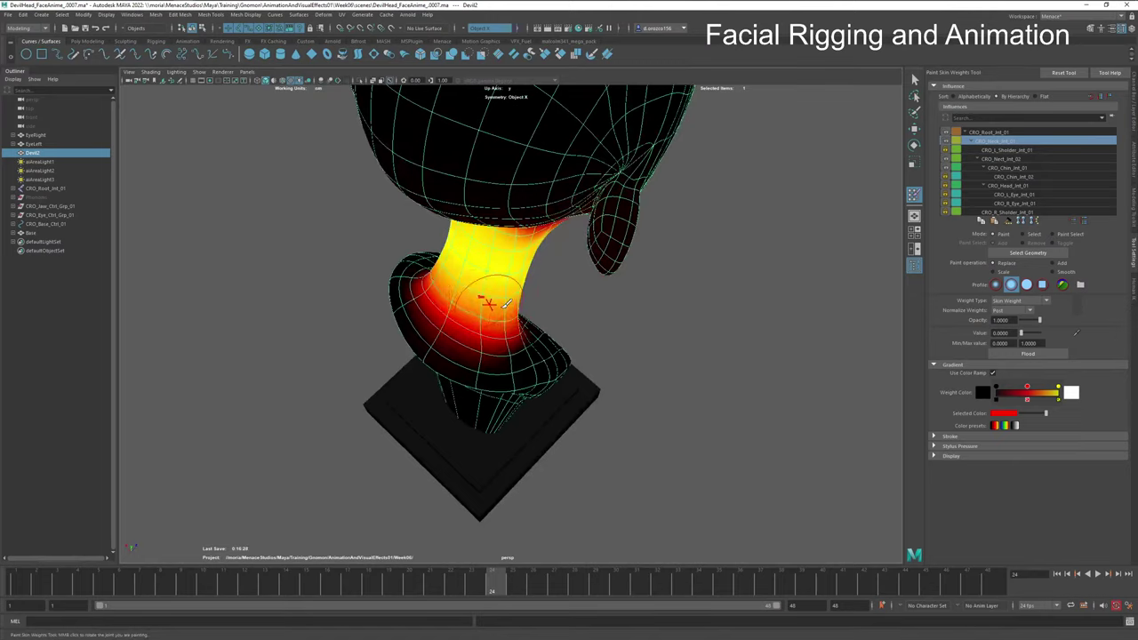
pyautogui.keyDown('alt'); pyautogui.moveTo(518, 317); pyautogui.dragTo(509, 365); pyautogui.keyUp('alt')
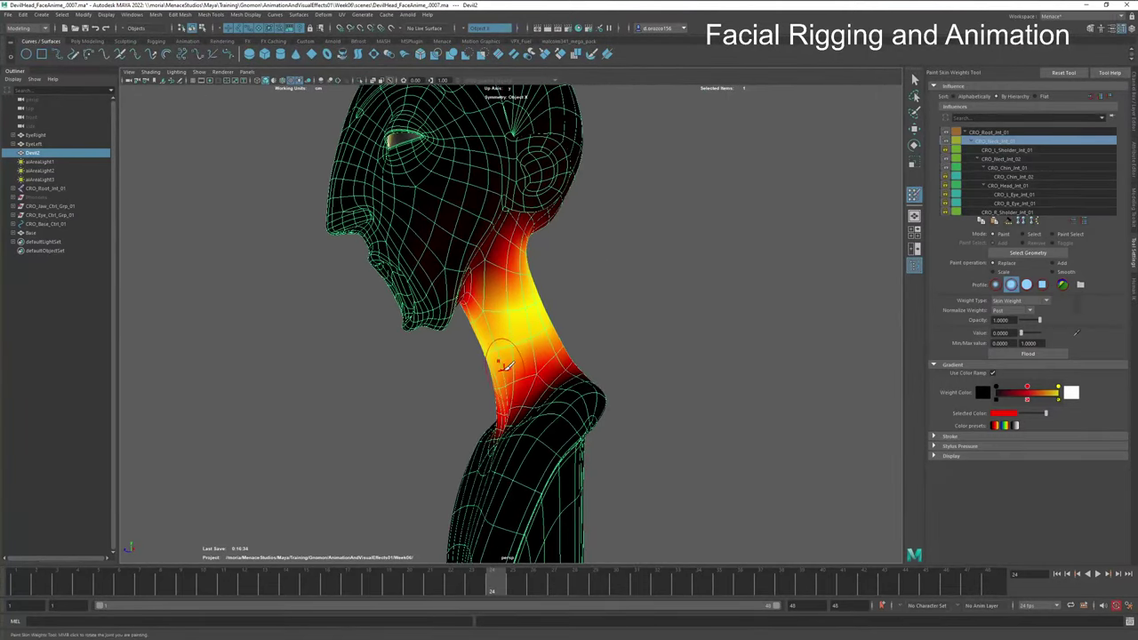
pyautogui.hotkey('alt', 'v')
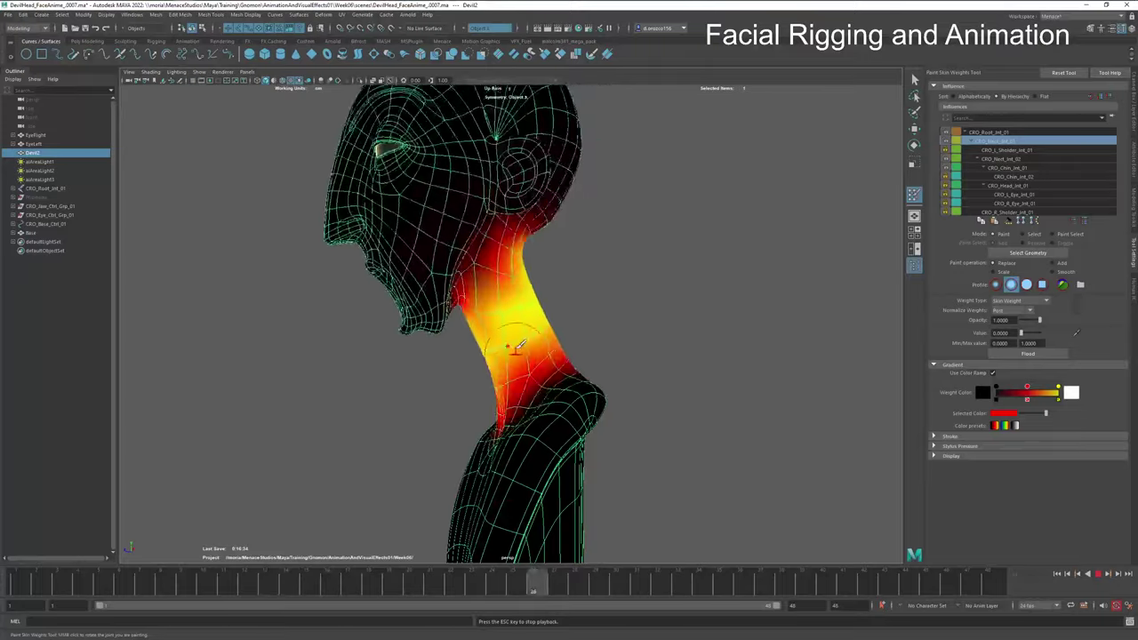
# Step: Hold the pose at frame 15 and paint zero weight where the neck meets the left shoulder
pyautogui.press('Escape')
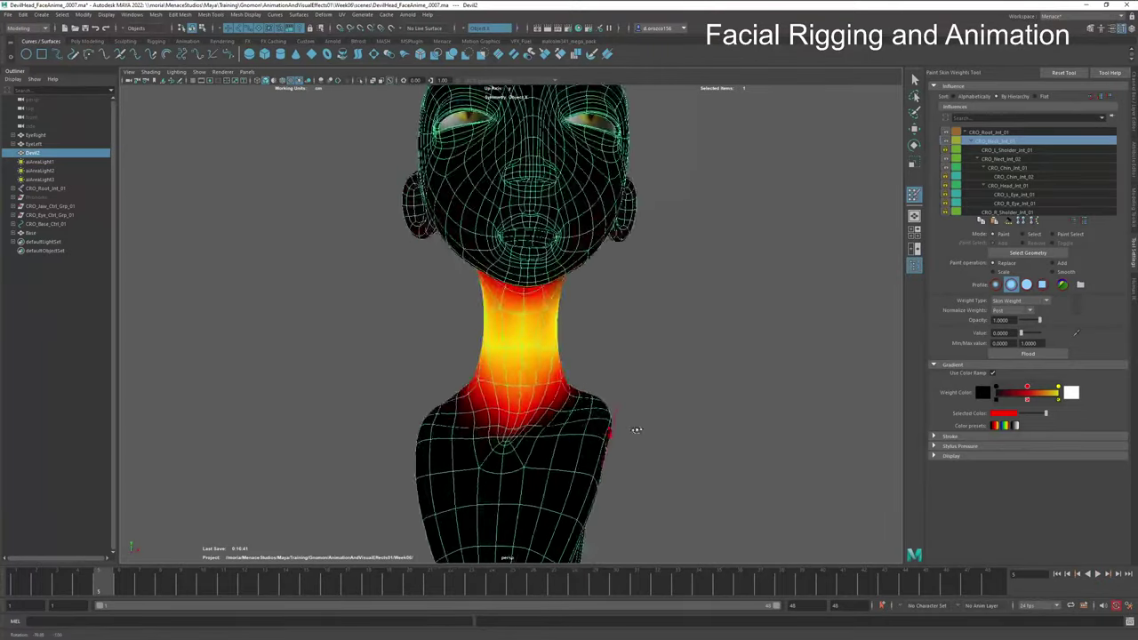
pyautogui.moveTo(637, 430)
pyautogui.keyDown('alt'); pyautogui.mouseDown()
pyautogui.moveTo(635, 460)
pyautogui.moveTo(551, 437)
pyautogui.moveTo(554, 501)
pyautogui.moveTo(573, 473)
pyautogui.moveTo(537, 534)
pyautogui.mouseUp(); pyautogui.keyUp('alt')
pyautogui.moveTo(521, 584)
pyautogui.mouseDown()
pyautogui.moveTo(556, 580)
pyautogui.moveTo(305, 578)
pyautogui.mouseUp()
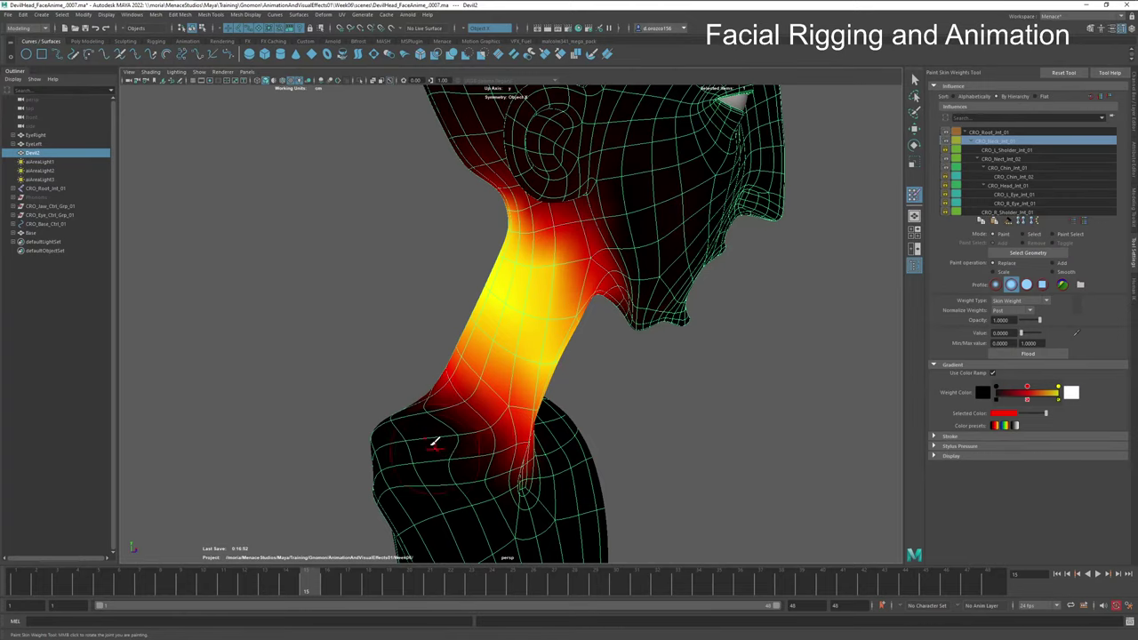
pyautogui.keyDown('alt'); pyautogui.moveTo(451, 449); pyautogui.dragTo(426, 421); pyautogui.keyUp('alt')
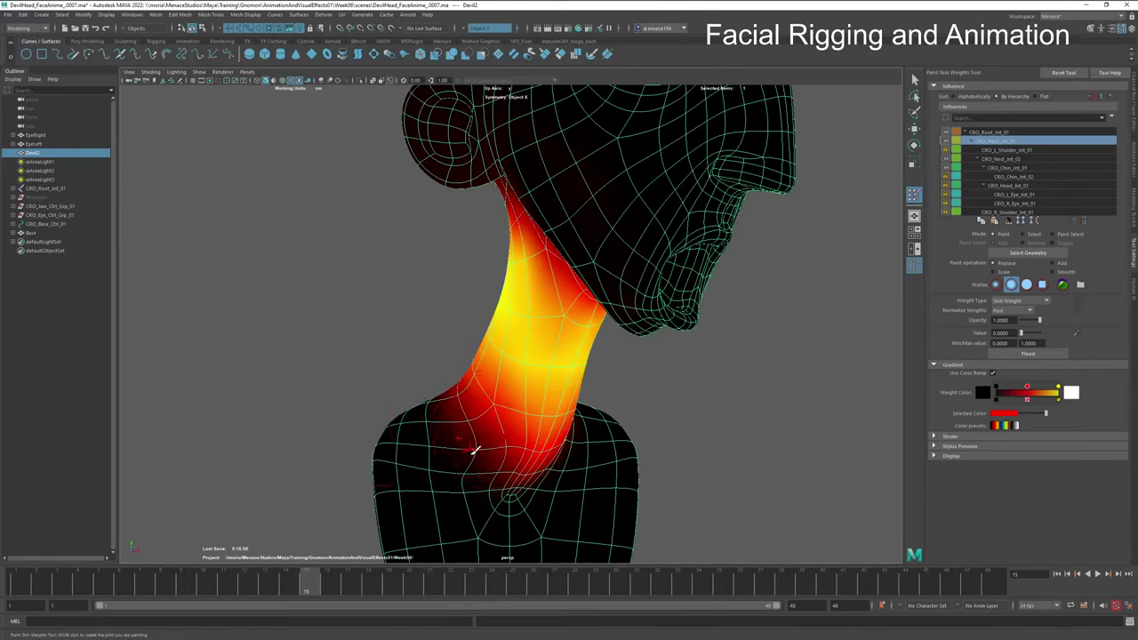
pyautogui.moveTo(463, 473); pyautogui.dragTo(460, 411)
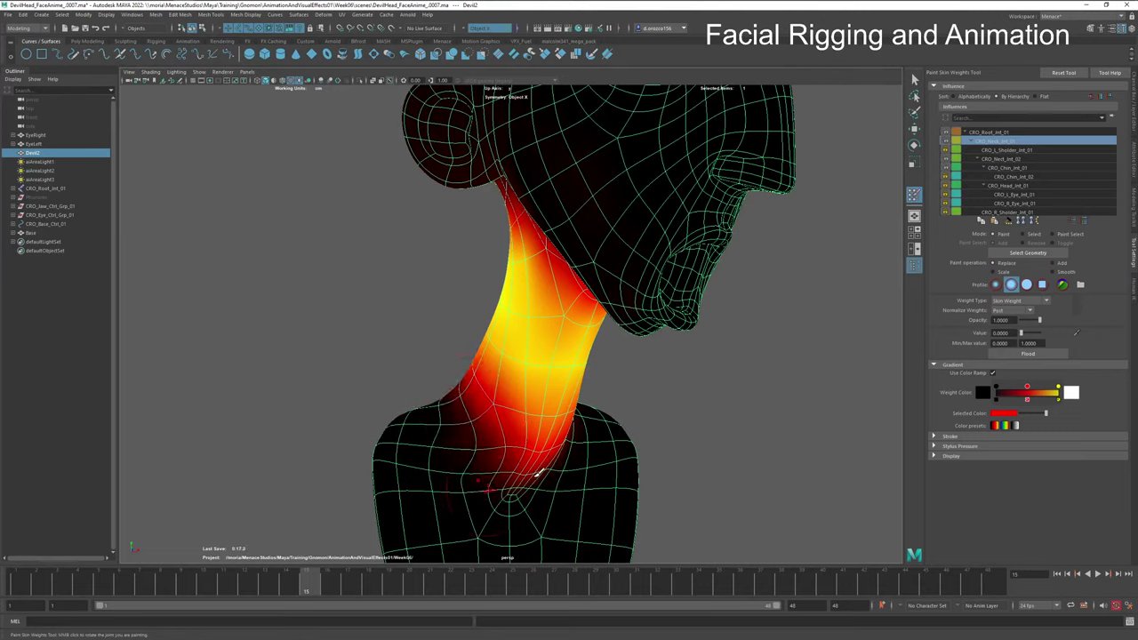
pyautogui.keyDown('alt'); pyautogui.moveTo(538, 471); pyautogui.dragTo(433, 520); pyautogui.keyUp('alt')
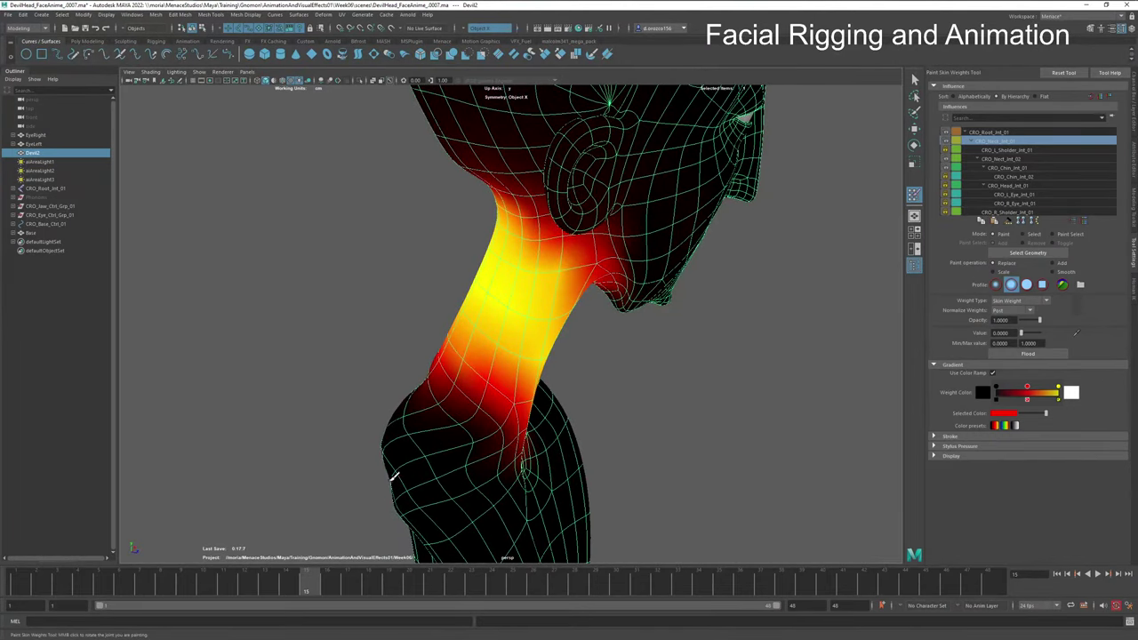
pyautogui.keyDown('alt'); pyautogui.moveTo(392, 478); pyautogui.dragTo(439, 437); pyautogui.keyUp('alt')
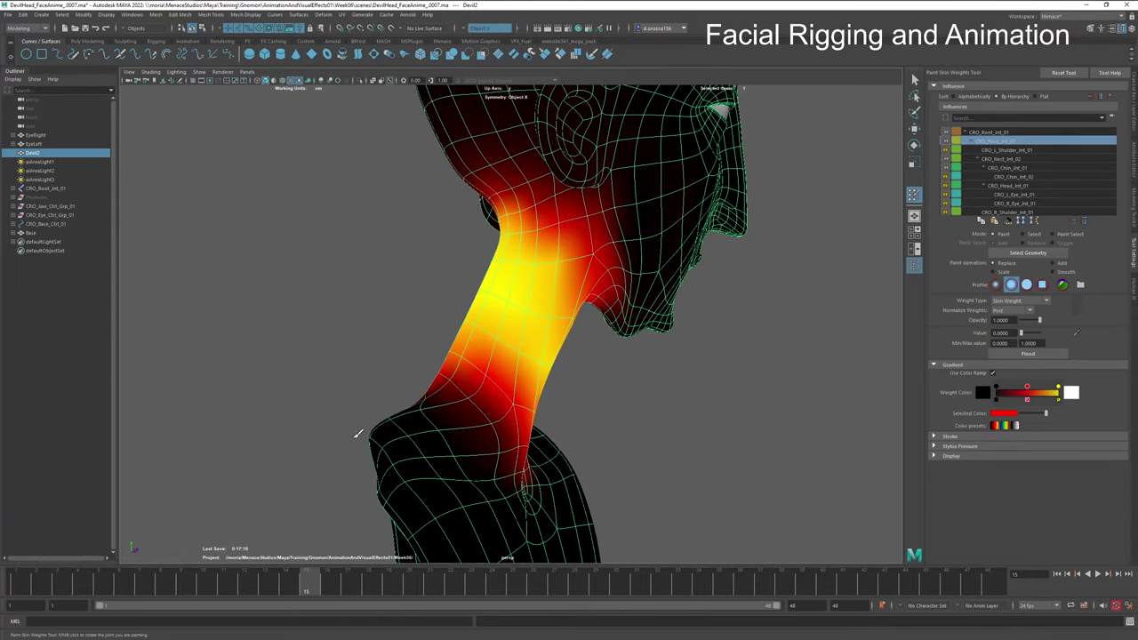
pyautogui.keyDown('alt'); pyautogui.moveTo(465, 483); pyautogui.dragTo(441, 491); pyautogui.keyUp('alt')
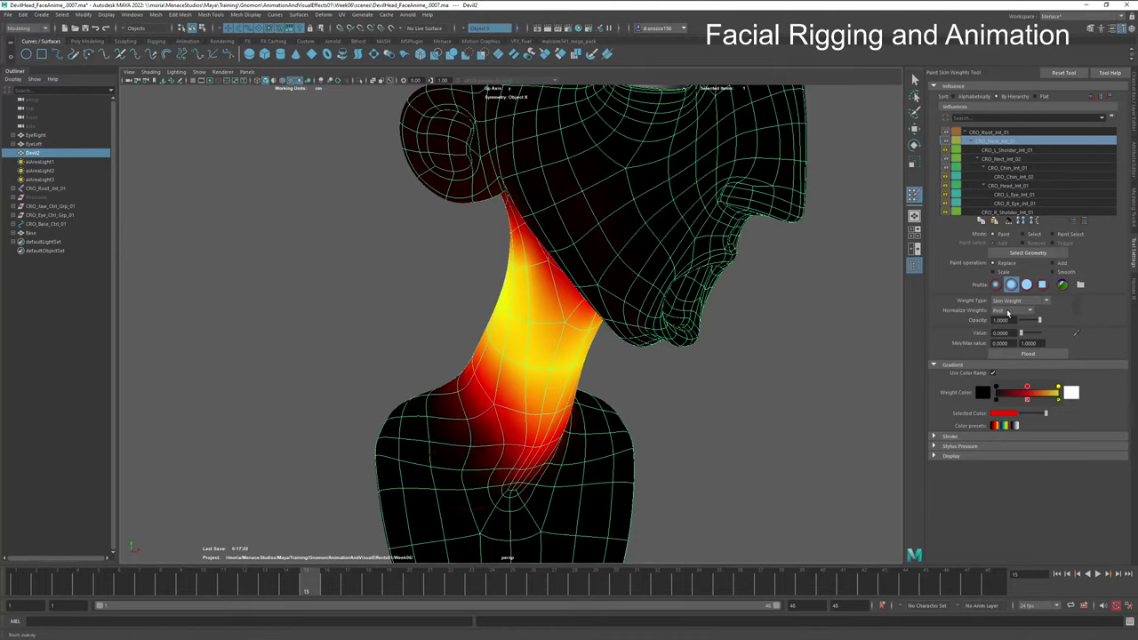
pyautogui.click(997, 286)
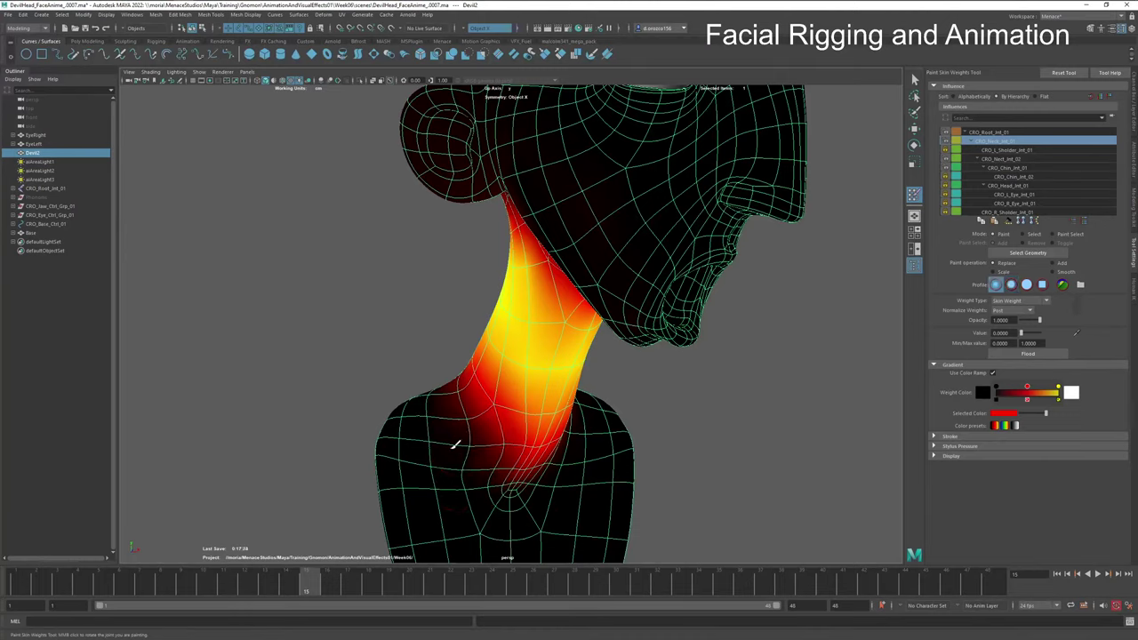
pyautogui.moveTo(464, 436); pyautogui.dragTo(435, 440)
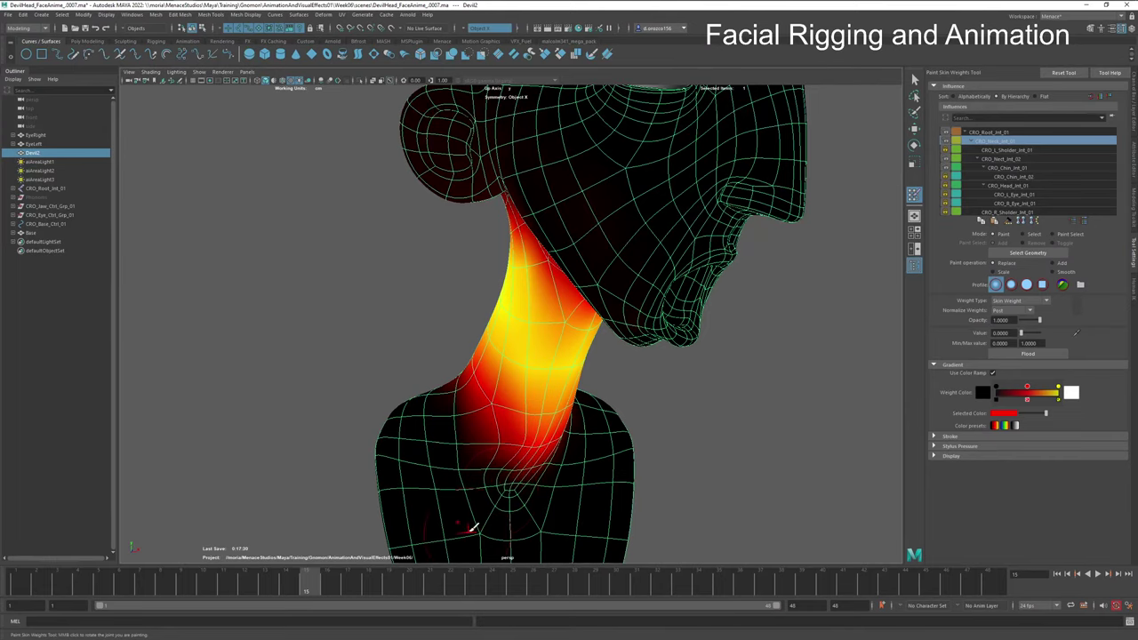
pyautogui.keyDown('alt'); pyautogui.moveTo(492, 496); pyautogui.dragTo(488, 469); pyautogui.keyUp('alt')
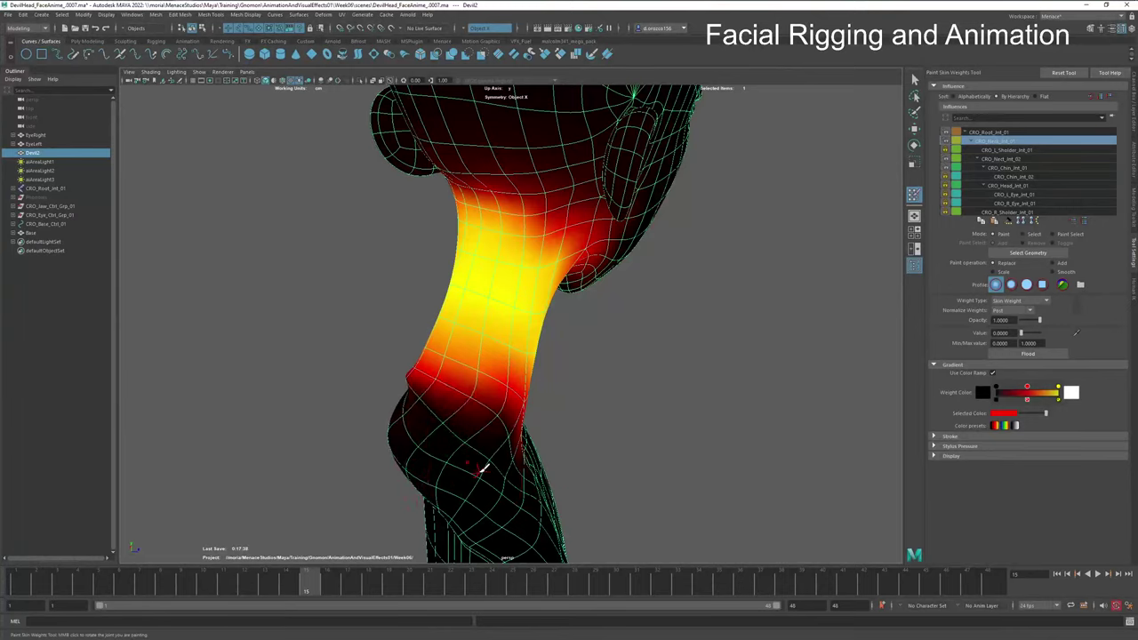
pyautogui.moveTo(485, 467)
pyautogui.keyDown('alt'); pyautogui.mouseDown()
pyautogui.moveTo(437, 472)
pyautogui.moveTo(501, 474)
pyautogui.moveTo(417, 479)
pyautogui.moveTo(458, 358)
pyautogui.mouseUp(); pyautogui.keyUp('alt')
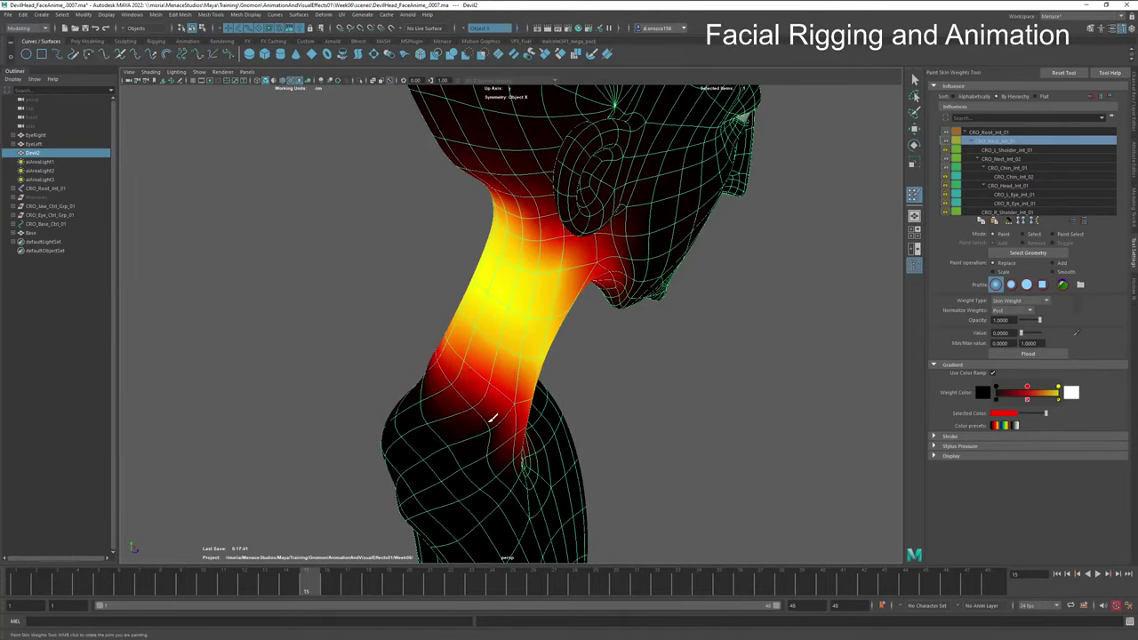
pyautogui.hotkey('ctrl', 'z')
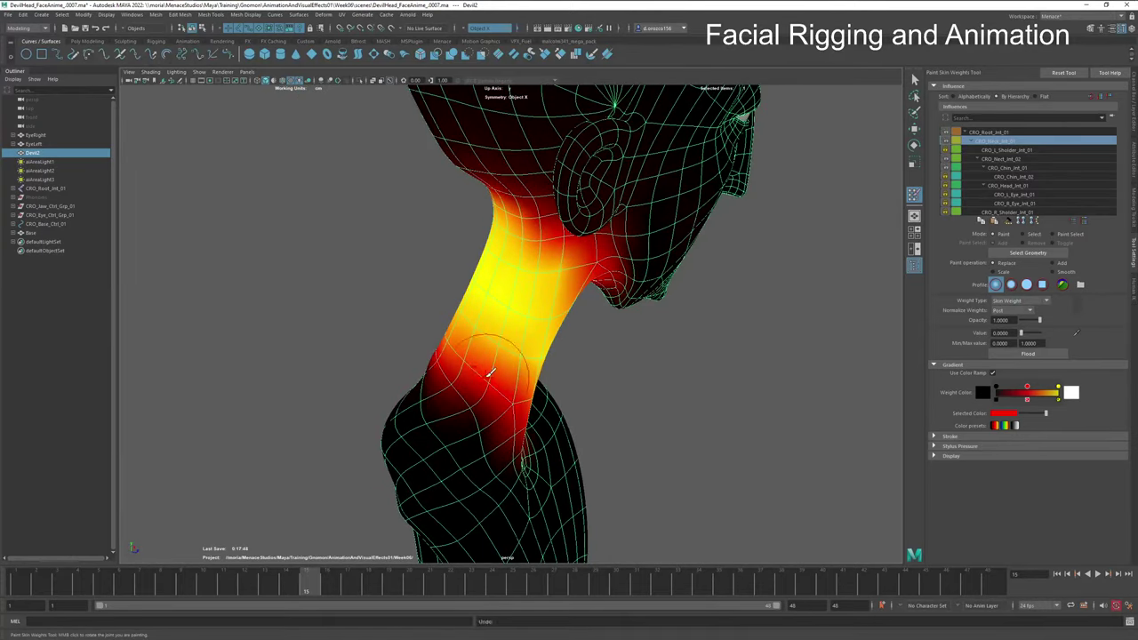
pyautogui.moveTo(471, 459)
pyautogui.keyDown('alt'); pyautogui.mouseDown()
pyautogui.moveTo(426, 450)
pyautogui.moveTo(461, 427)
pyautogui.mouseUp(); pyautogui.keyUp('alt')
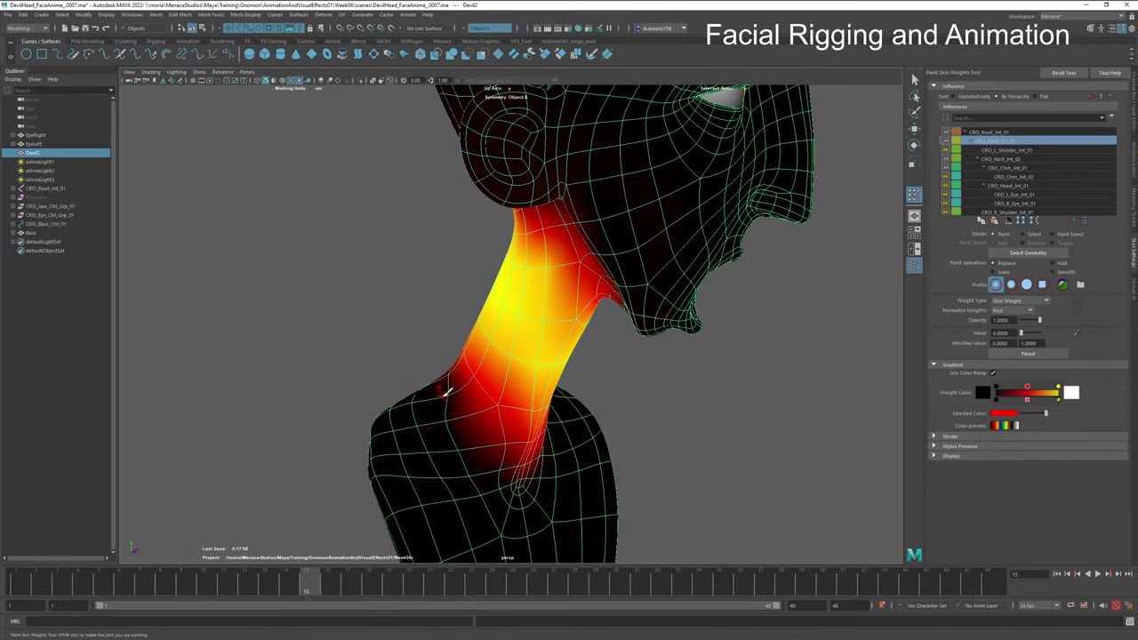
pyautogui.keyDown('alt'); pyautogui.moveTo(442, 452); pyautogui.dragTo(405, 451); pyautogui.keyUp('alt')
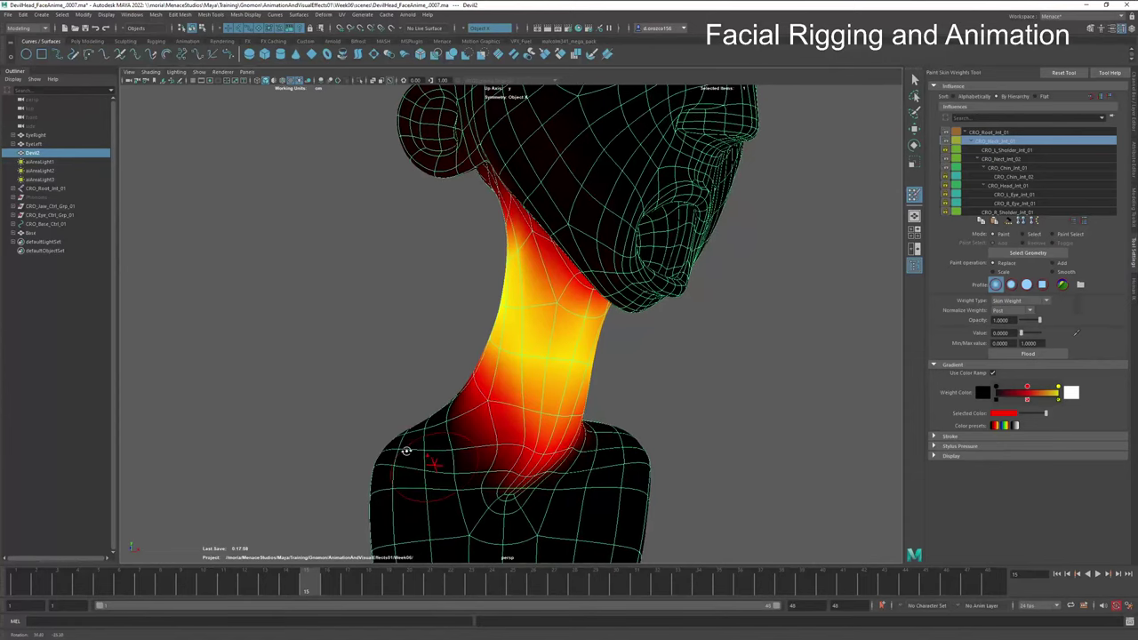
pyautogui.moveTo(324, 601); pyautogui.dragTo(417, 601)
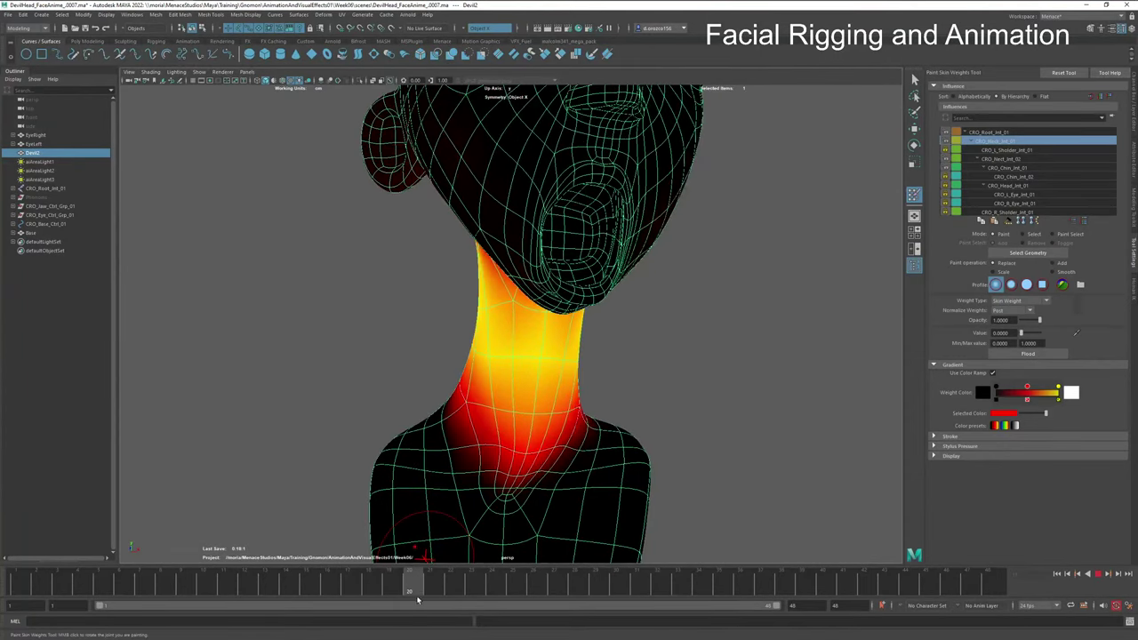
pyautogui.click(576, 606)
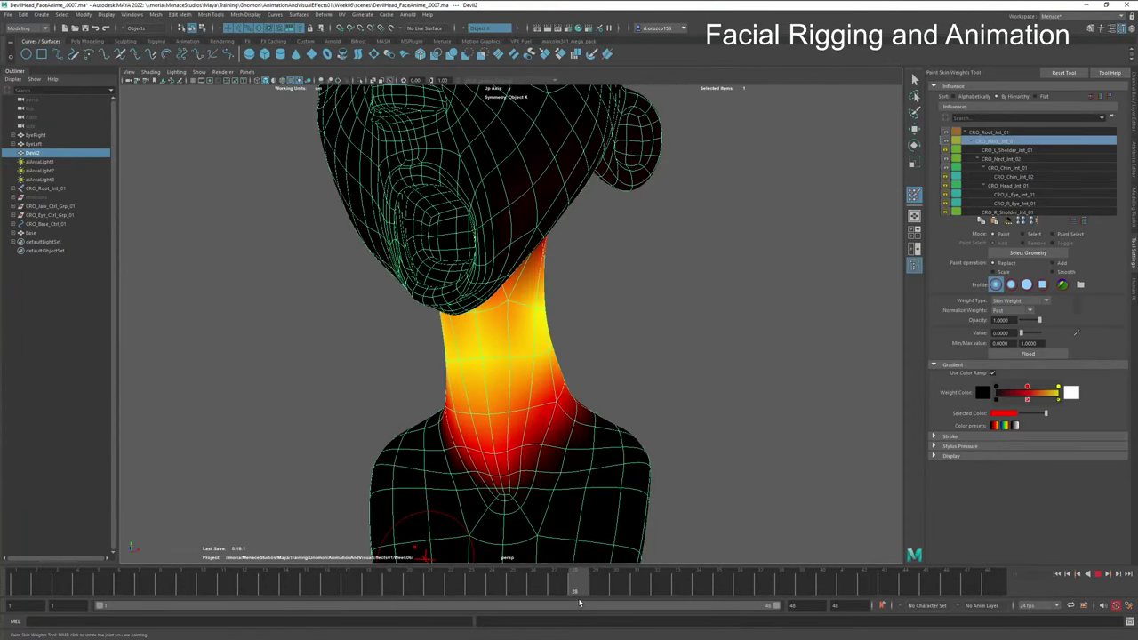
pyautogui.moveTo(579, 603); pyautogui.dragTo(773, 593)
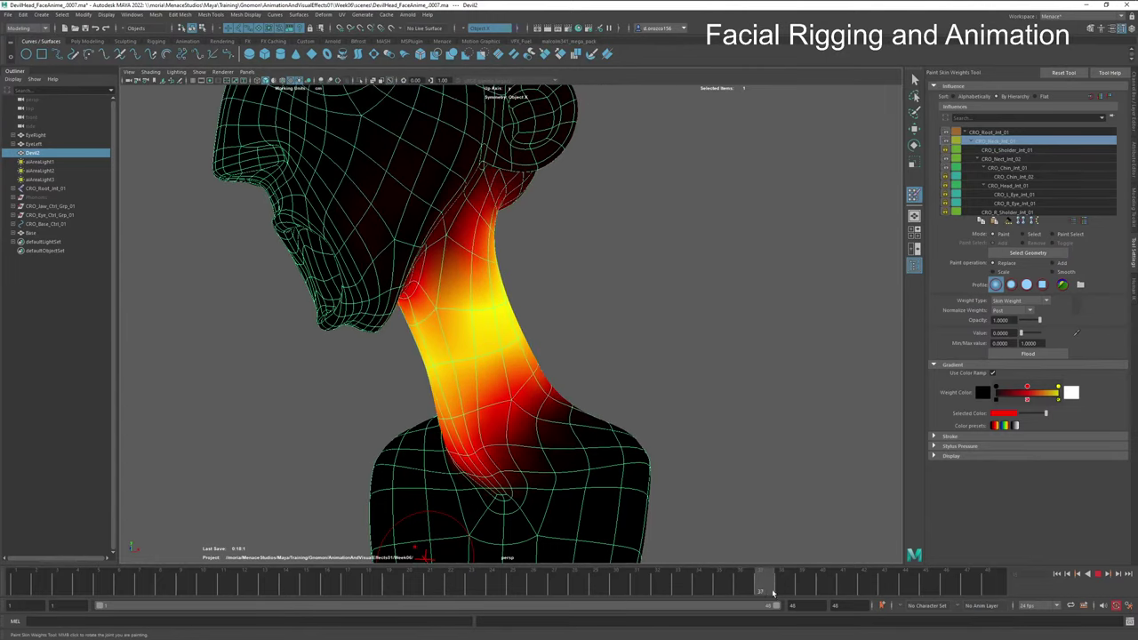
pyautogui.keyDown('alt'); pyautogui.moveTo(447, 521); pyautogui.dragTo(533, 522); pyautogui.keyUp('alt')
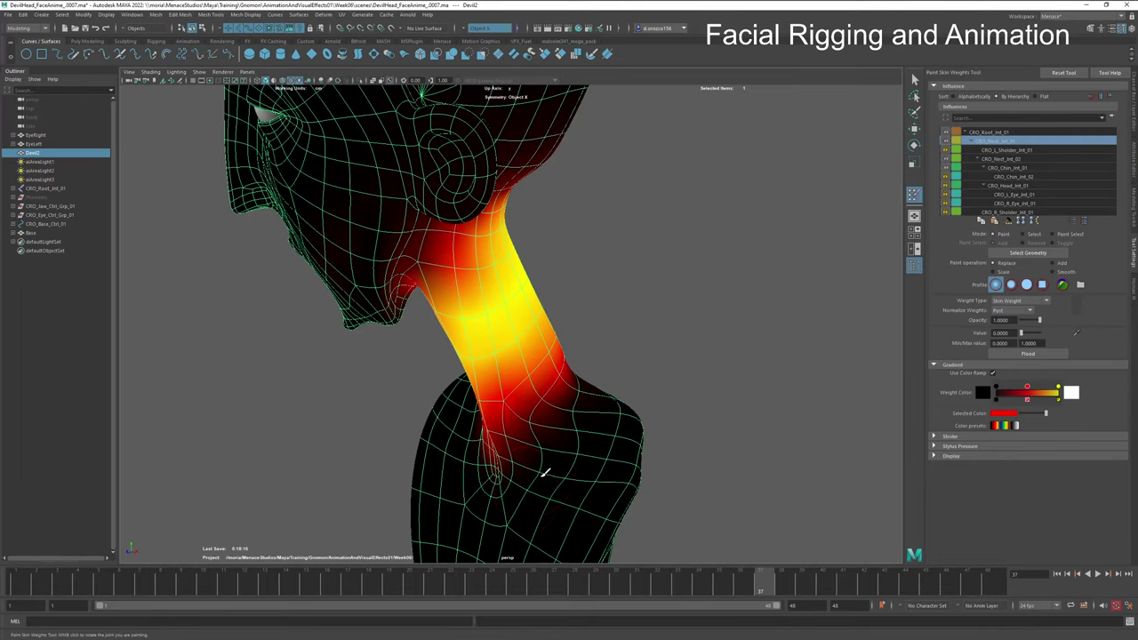
pyautogui.moveTo(527, 490)
pyautogui.keyDown('alt'); pyautogui.mouseDown()
pyautogui.moveTo(579, 490)
pyautogui.moveTo(581, 448)
pyautogui.moveTo(515, 436)
pyautogui.moveTo(589, 405)
pyautogui.mouseUp(); pyautogui.keyUp('alt')
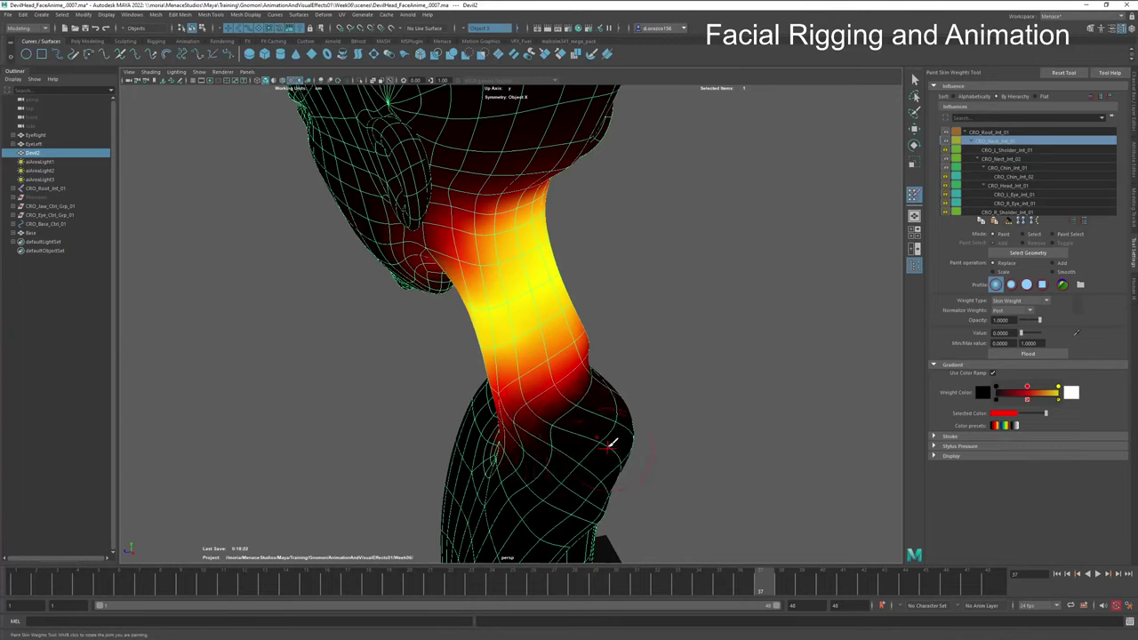
pyautogui.moveTo(603, 446)
pyautogui.keyDown('alt'); pyautogui.mouseDown()
pyautogui.moveTo(478, 442)
pyautogui.moveTo(600, 442)
pyautogui.moveTo(579, 454)
pyautogui.moveTo(505, 447)
pyautogui.moveTo(496, 431)
pyautogui.mouseUp(); pyautogui.keyUp('alt')
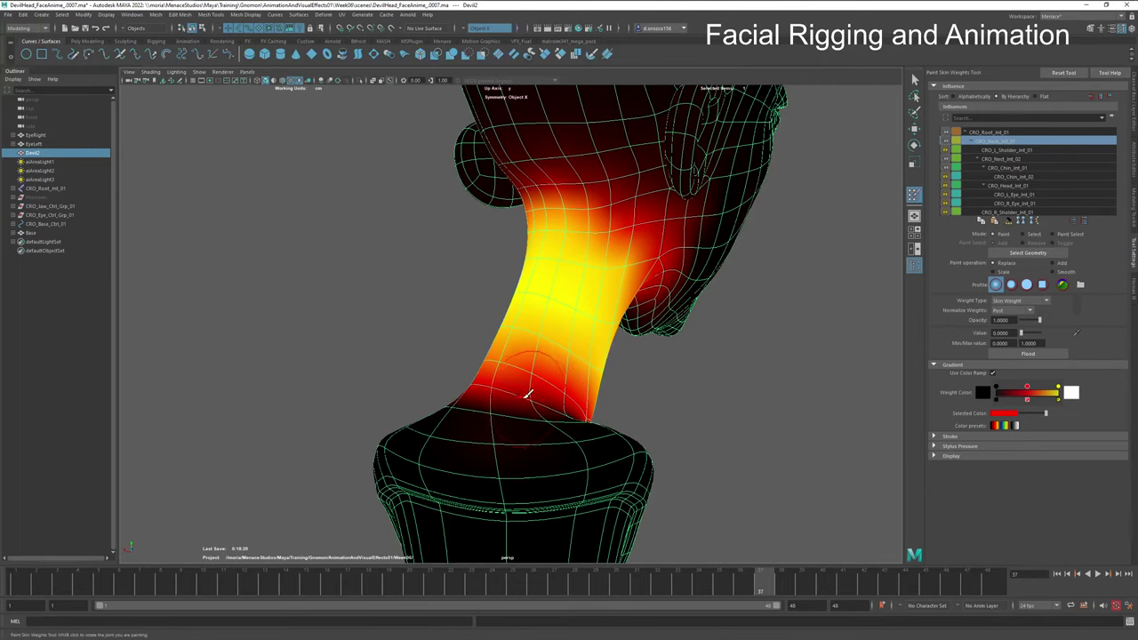
pyautogui.keyDown('alt'); pyautogui.moveTo(528, 394); pyautogui.dragTo(442, 425); pyautogui.keyUp('alt')
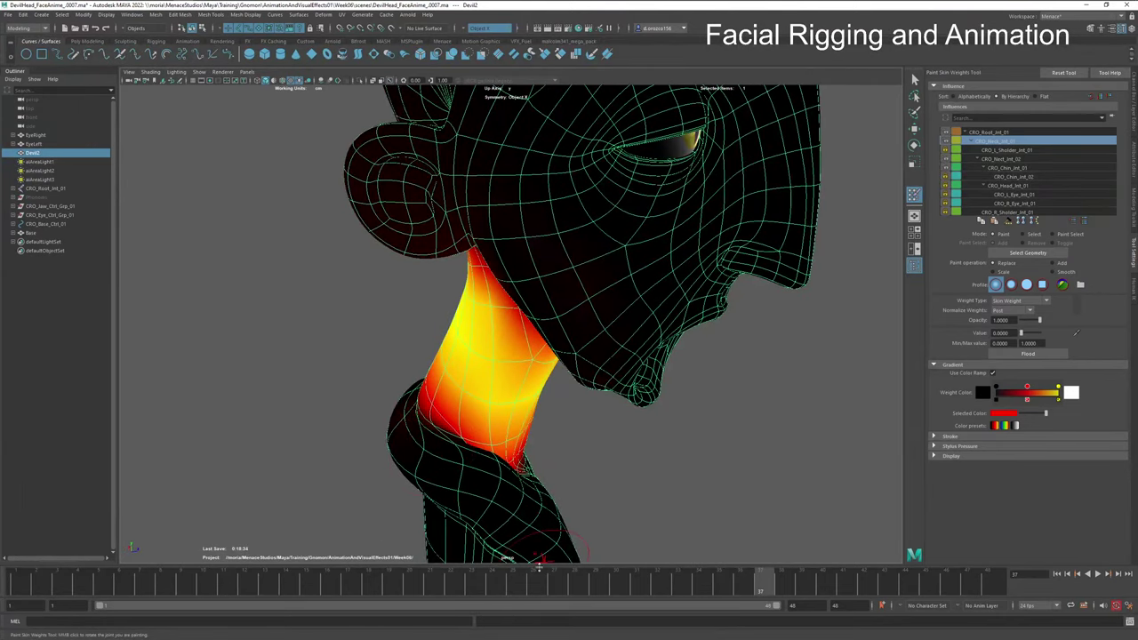
pyautogui.moveTo(500, 553)
pyautogui.keyDown('alt'); pyautogui.mouseDown()
pyautogui.moveTo(709, 594)
pyautogui.moveTo(229, 600)
pyautogui.moveTo(259, 601)
pyautogui.mouseUp(); pyautogui.keyUp('alt')
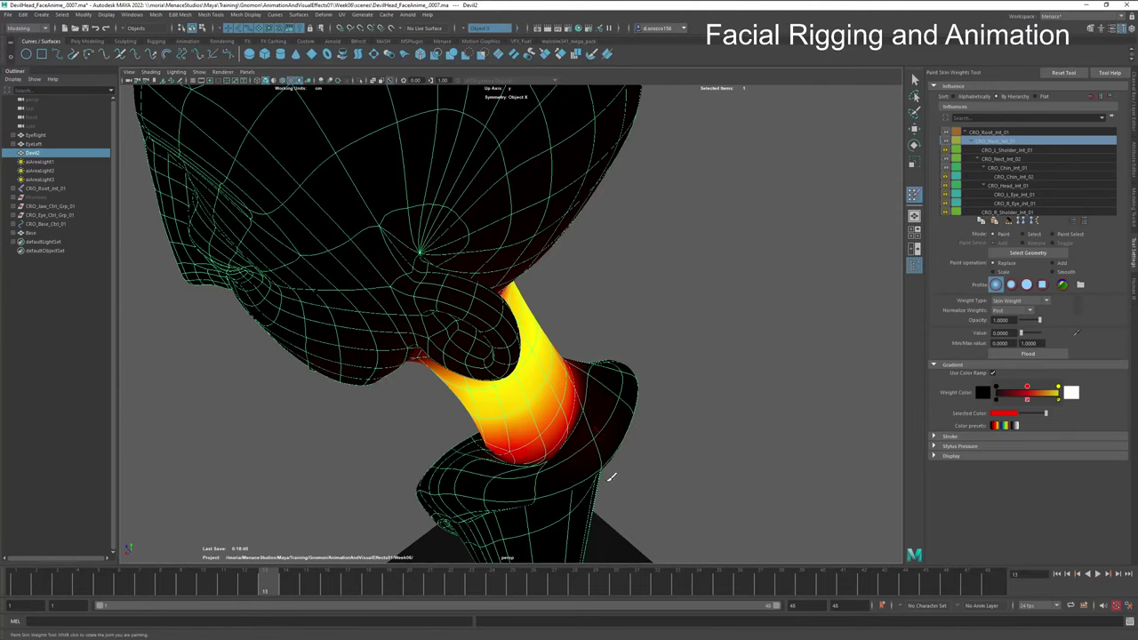
pyautogui.keyDown('alt'); pyautogui.moveTo(534, 487); pyautogui.dragTo(508, 538); pyautogui.keyUp('alt')
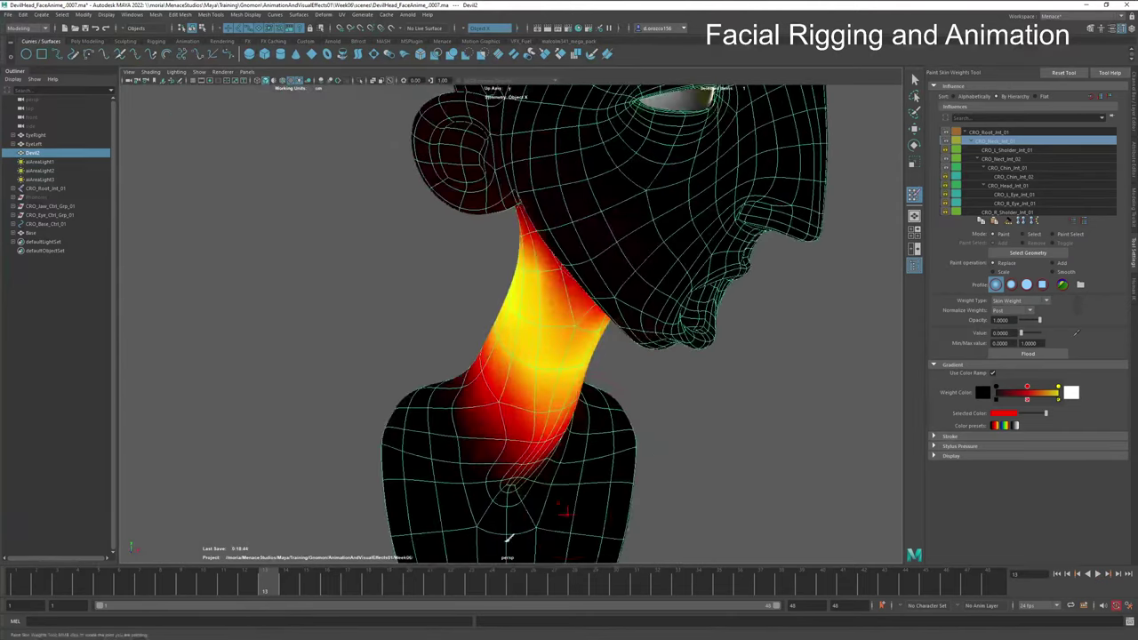
pyautogui.moveTo(433, 587)
pyautogui.mouseDown()
pyautogui.moveTo(765, 592)
pyautogui.moveTo(666, 600)
pyautogui.moveTo(208, 588)
pyautogui.moveTo(757, 585)
pyautogui.mouseUp()
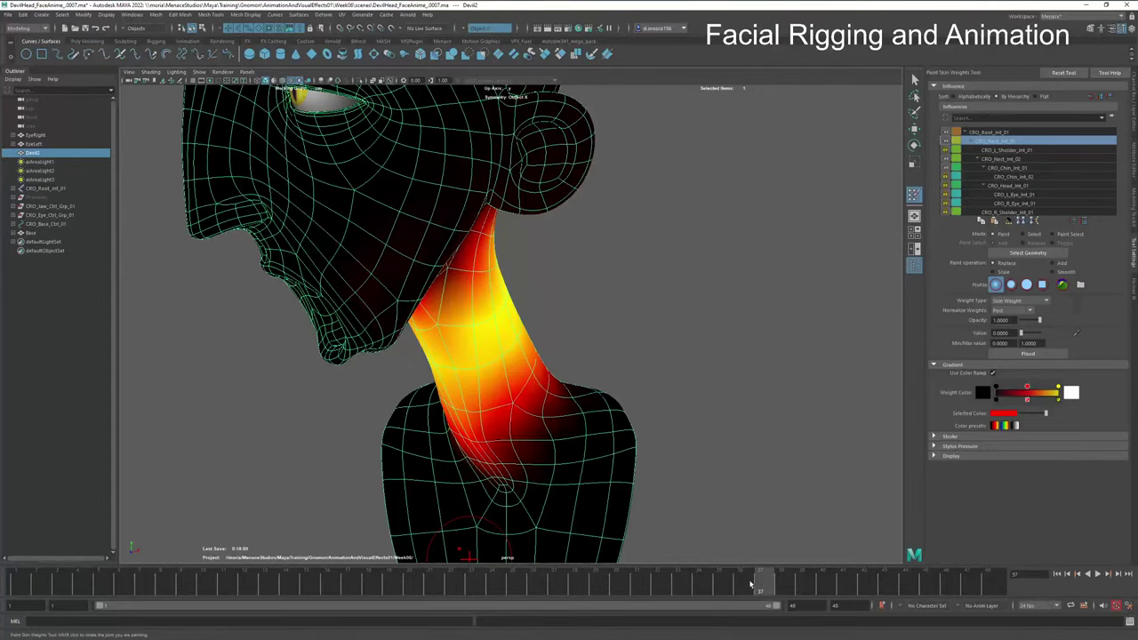
pyautogui.hotkey('alt', 'v')
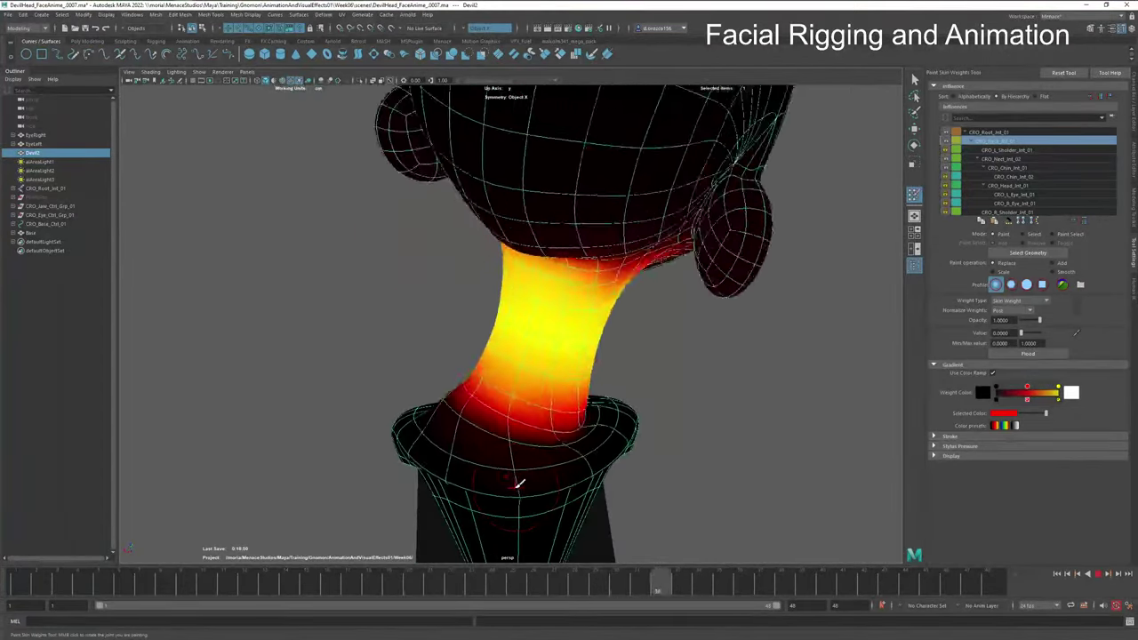
pyautogui.hotkey('alt', 'v')
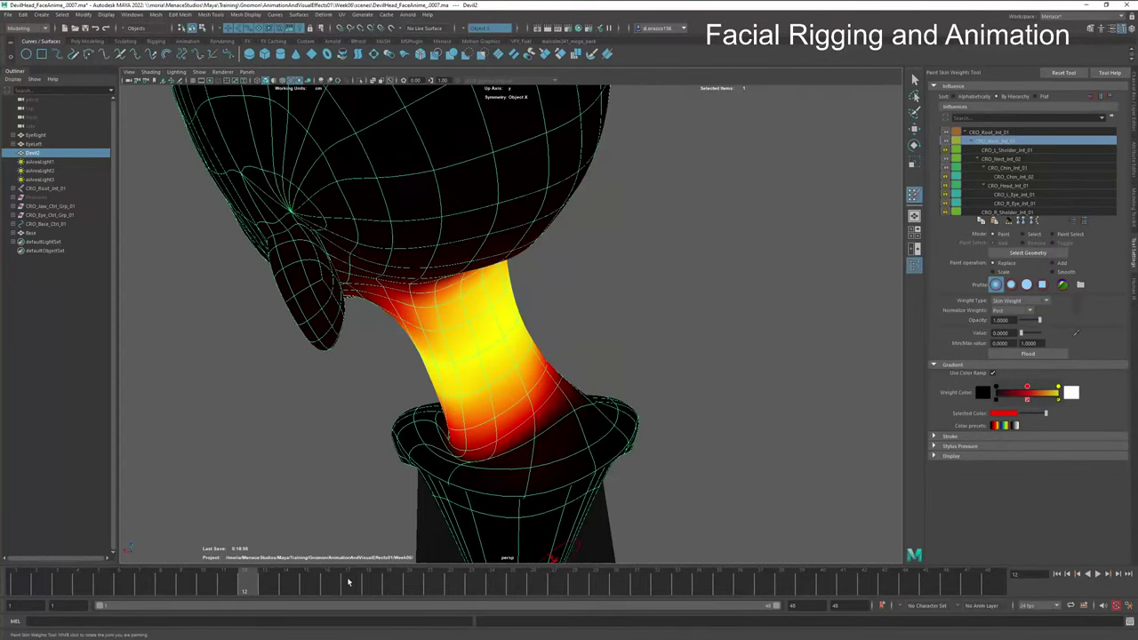
pyautogui.moveTo(348, 582); pyautogui.dragTo(15, 582)
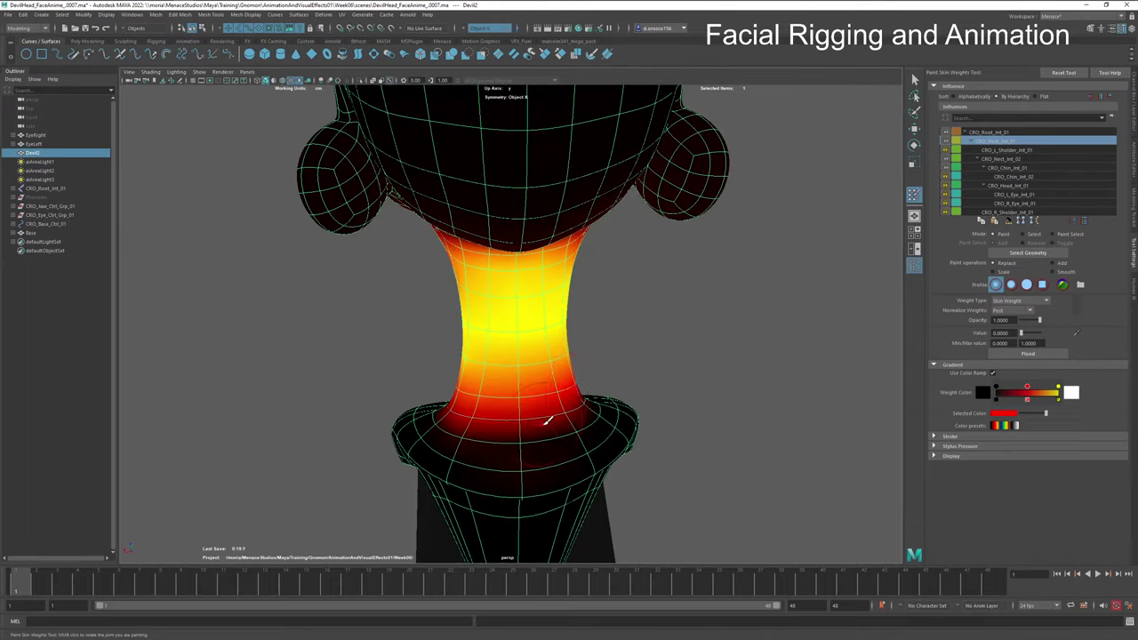
pyautogui.moveTo(462, 578)
pyautogui.mouseDown()
pyautogui.moveTo(787, 593)
pyautogui.moveTo(737, 587)
pyautogui.mouseUp()
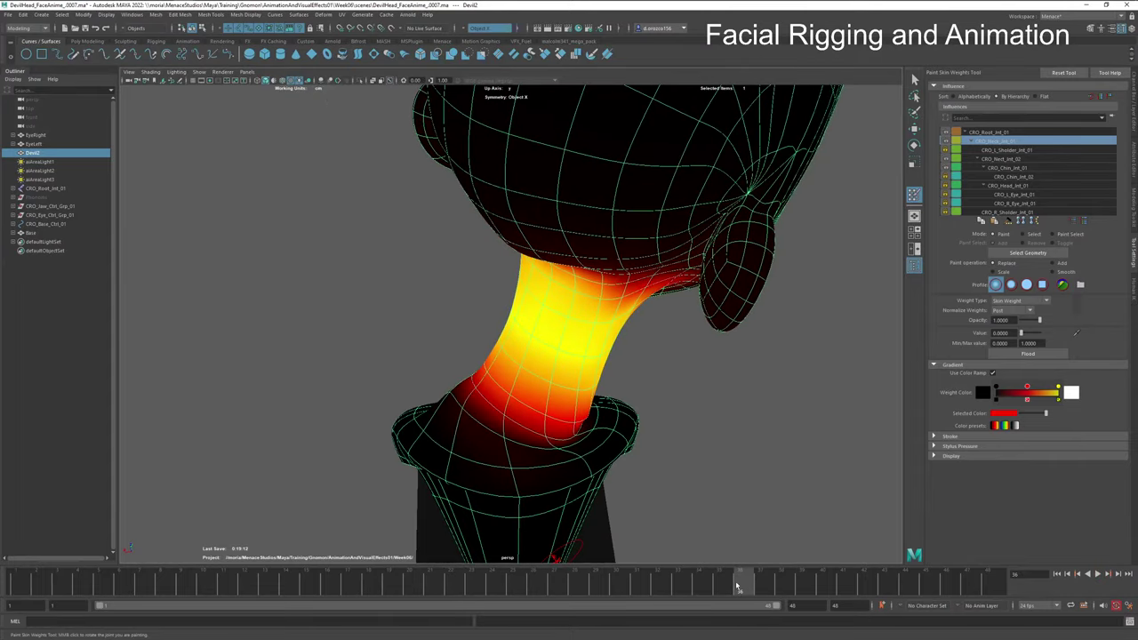
pyautogui.moveTo(707, 504)
pyautogui.keyDown('alt'); pyautogui.mouseDown()
pyautogui.moveTo(643, 488)
pyautogui.moveTo(641, 475)
pyautogui.moveTo(534, 468)
pyautogui.moveTo(635, 460)
pyautogui.moveTo(771, 497)
pyautogui.mouseUp(); pyautogui.keyUp('alt')
pyautogui.moveTo(743, 585)
pyautogui.mouseDown()
pyautogui.moveTo(279, 585)
pyautogui.moveTo(613, 537)
pyautogui.moveTo(485, 557)
pyautogui.moveTo(722, 539)
pyautogui.moveTo(539, 535)
pyautogui.moveTo(523, 537)
pyautogui.moveTo(747, 540)
pyautogui.moveTo(642, 532)
pyautogui.moveTo(600, 447)
pyautogui.moveTo(454, 443)
pyautogui.moveTo(488, 435)
pyautogui.mouseUp()
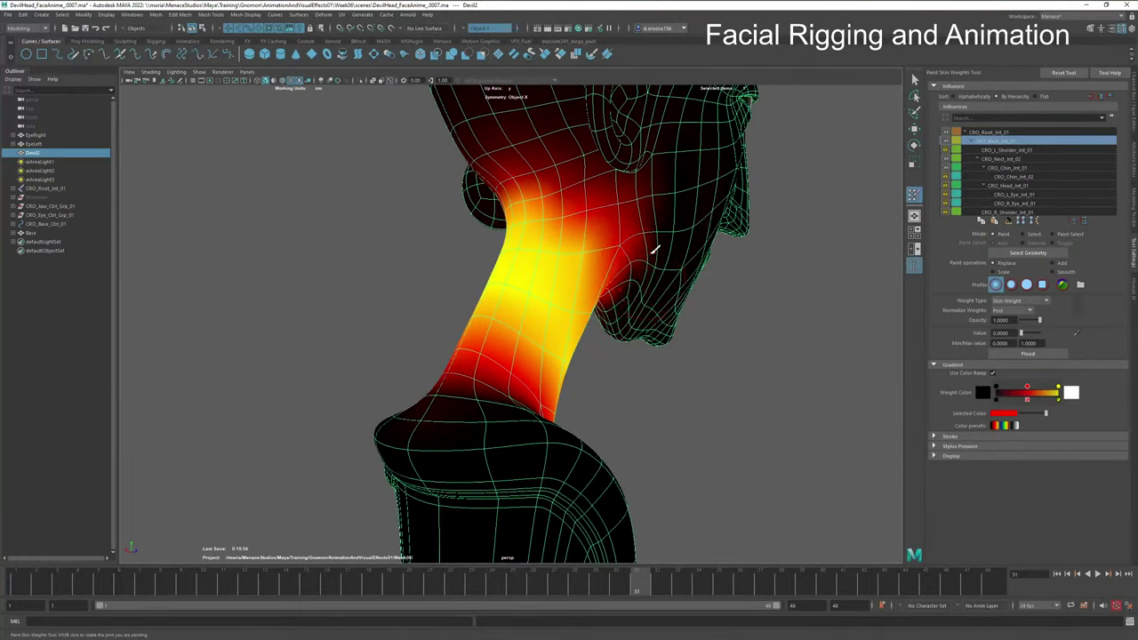
pyautogui.keyDown('alt'); pyautogui.moveTo(649, 286); pyautogui.dragTo(623, 256); pyautogui.keyUp('alt')
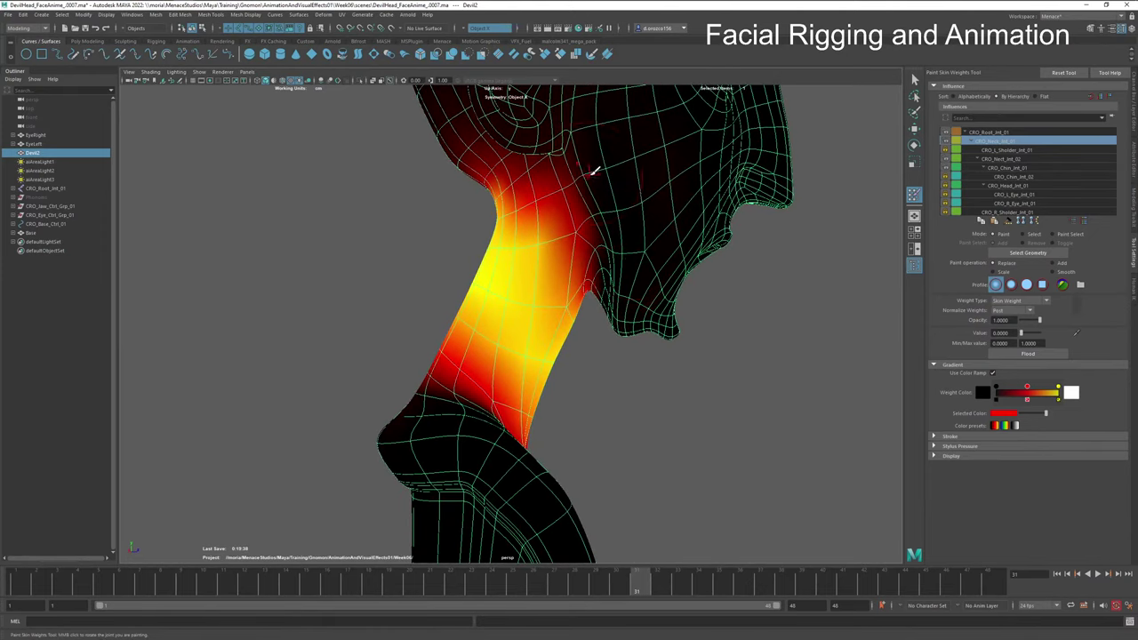
pyautogui.moveTo(640, 583); pyautogui.dragTo(16, 583)
pyautogui.keyDown('alt'); pyautogui.moveTo(802, 485); pyautogui.dragTo(745, 435); pyautogui.keyUp('alt')
pyautogui.keyDown('alt'); pyautogui.moveTo(744, 435); pyautogui.dragTo(859, 401, button='right'); pyautogui.keyUp('alt')
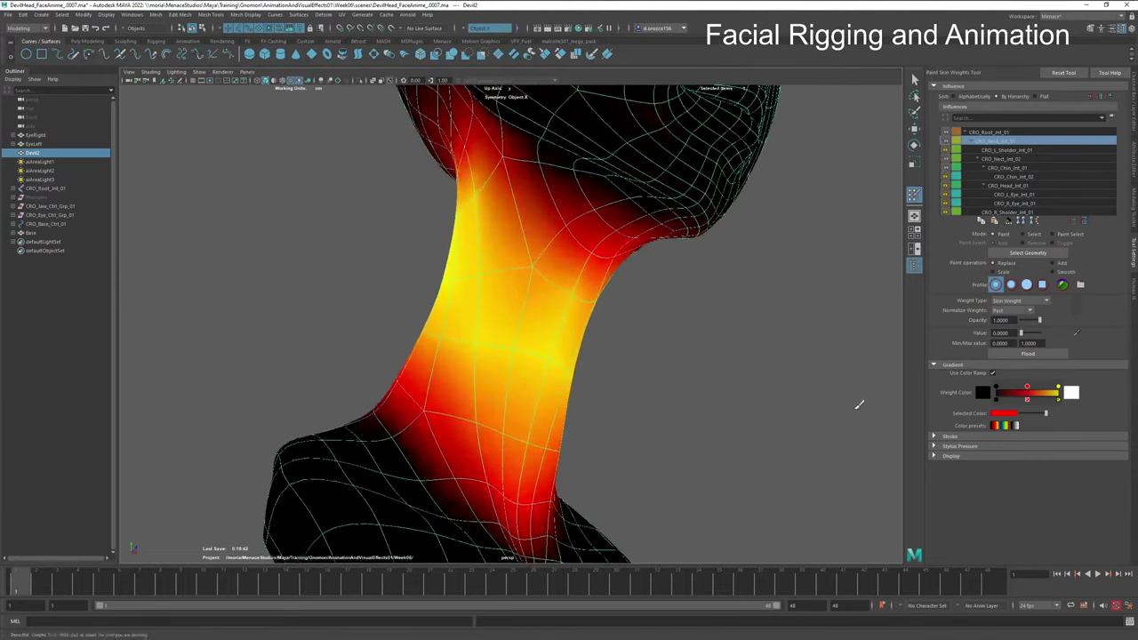
pyautogui.keyDown('alt'); pyautogui.moveTo(783, 418); pyautogui.dragTo(774, 416); pyautogui.keyUp('alt')
pyautogui.scroll(3, 773, 416)
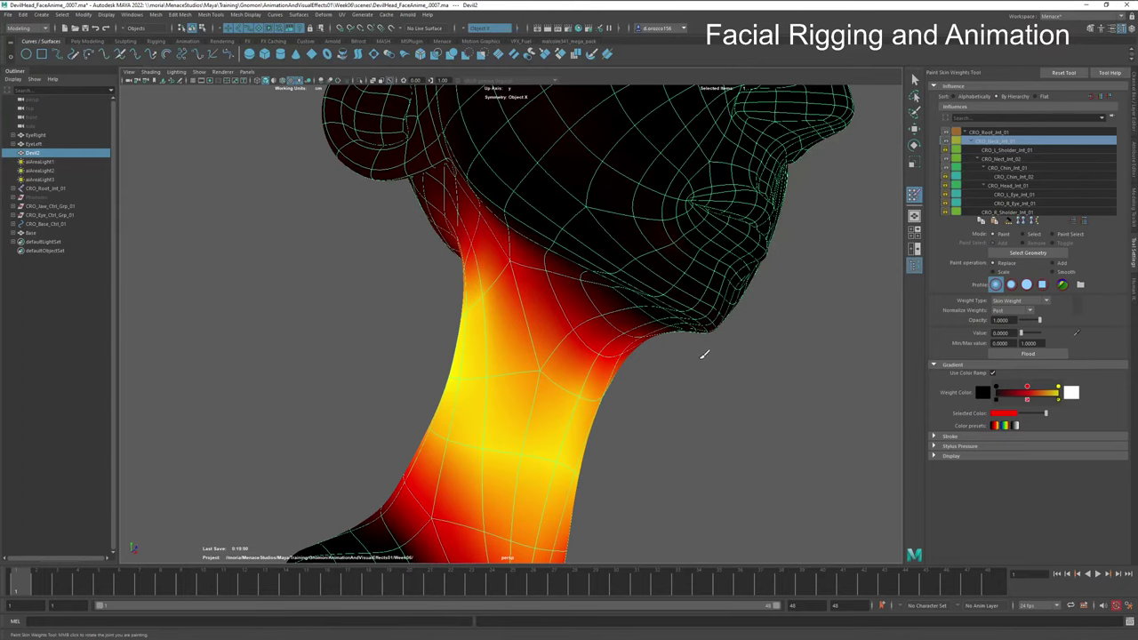
# Step: Inspect the neck weights from front, side and rear views, then start the head-turn playback
pyautogui.keyDown('alt'); pyautogui.moveTo(704, 350); pyautogui.dragTo(564, 351); pyautogui.keyUp('alt')
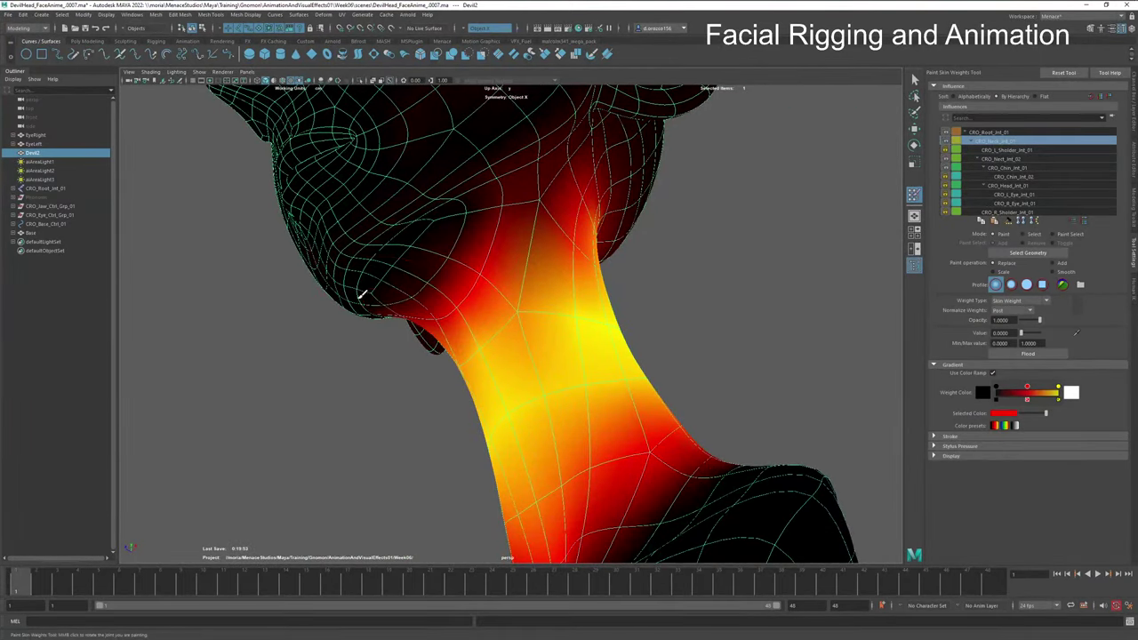
pyautogui.keyDown('alt'); pyautogui.moveTo(452, 186); pyautogui.dragTo(385, 241); pyautogui.keyUp('alt')
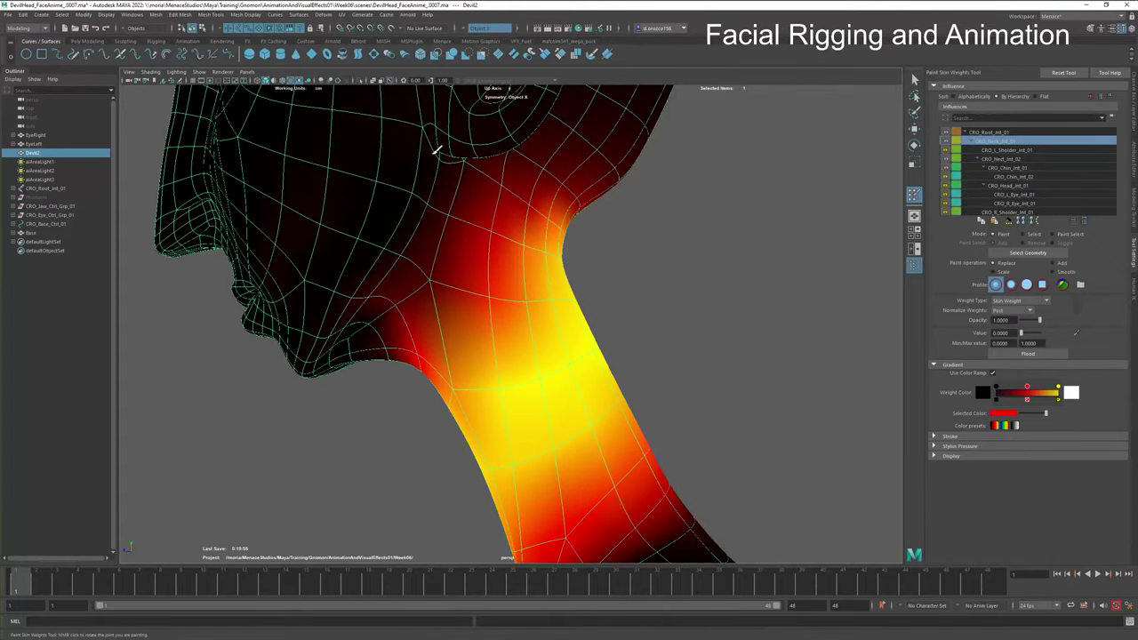
pyautogui.keyDown('alt'); pyautogui.moveTo(306, 290); pyautogui.dragTo(549, 254); pyautogui.keyUp('alt')
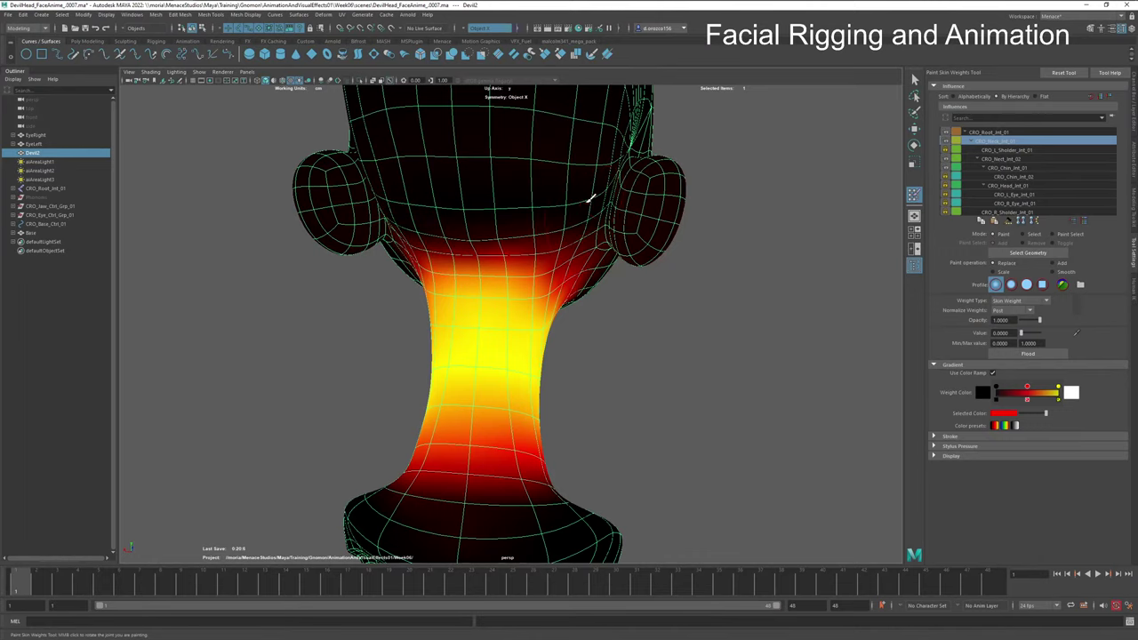
pyautogui.keyDown('alt'); pyautogui.moveTo(569, 206); pyautogui.dragTo(482, 204); pyautogui.keyUp('alt')
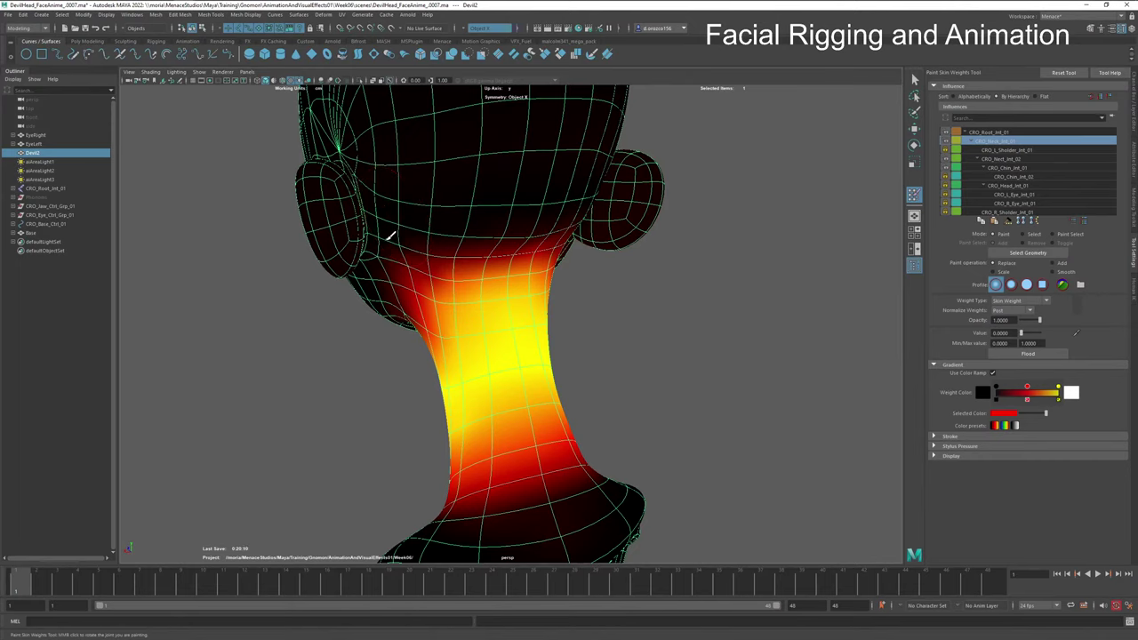
pyautogui.keyDown('alt'); pyautogui.moveTo(390, 236); pyautogui.dragTo(521, 185); pyautogui.keyUp('alt')
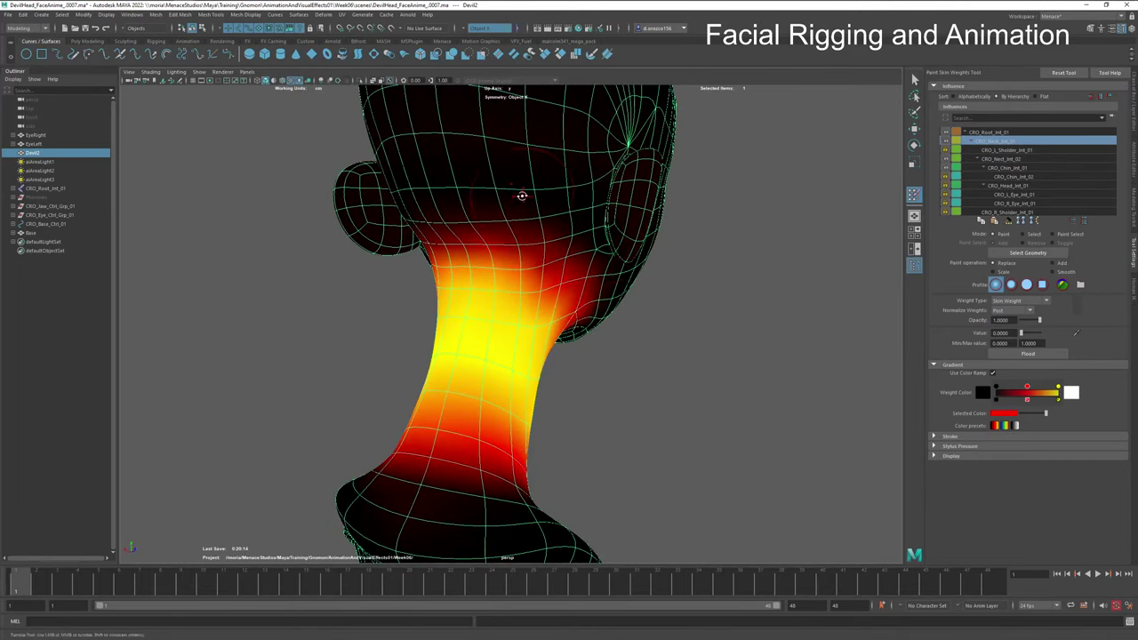
pyautogui.keyDown('alt'); pyautogui.moveTo(521, 191); pyautogui.dragTo(576, 190); pyautogui.keyUp('alt')
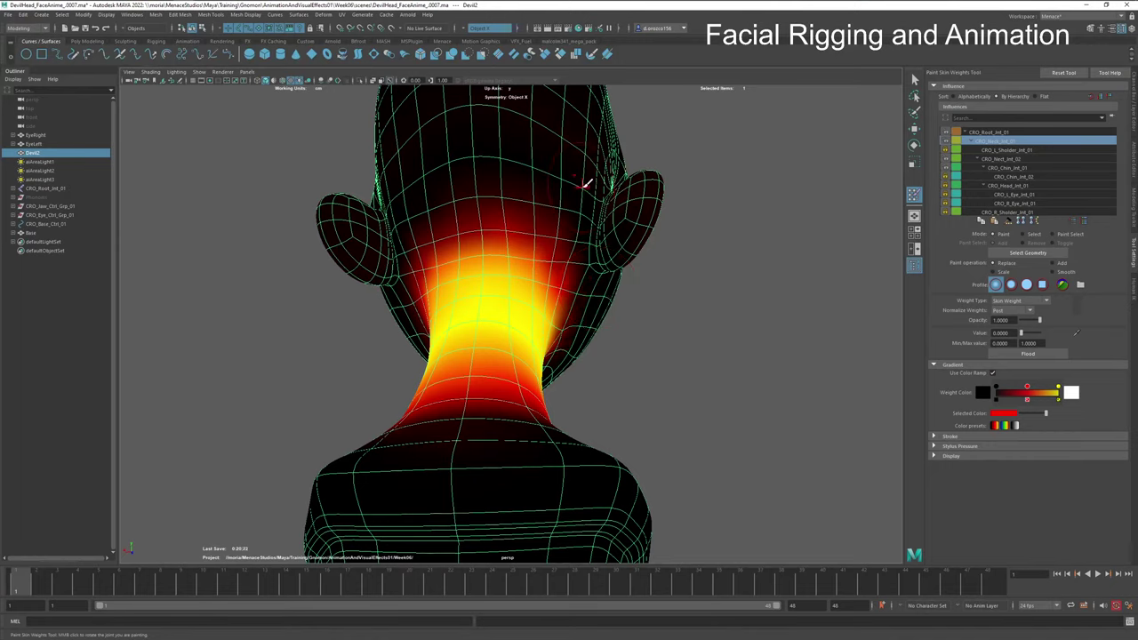
pyautogui.keyDown('alt'); pyautogui.moveTo(587, 184); pyautogui.dragTo(618, 253); pyautogui.keyUp('alt')
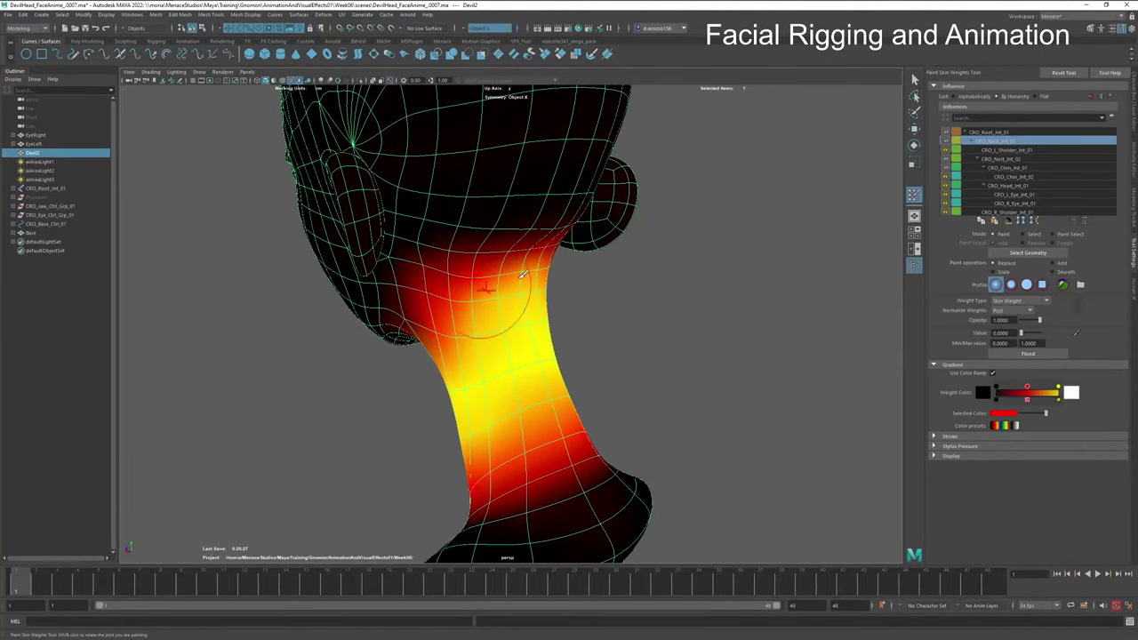
pyautogui.keyDown('alt'); pyautogui.moveTo(460, 296); pyautogui.dragTo(486, 278); pyautogui.keyUp('alt')
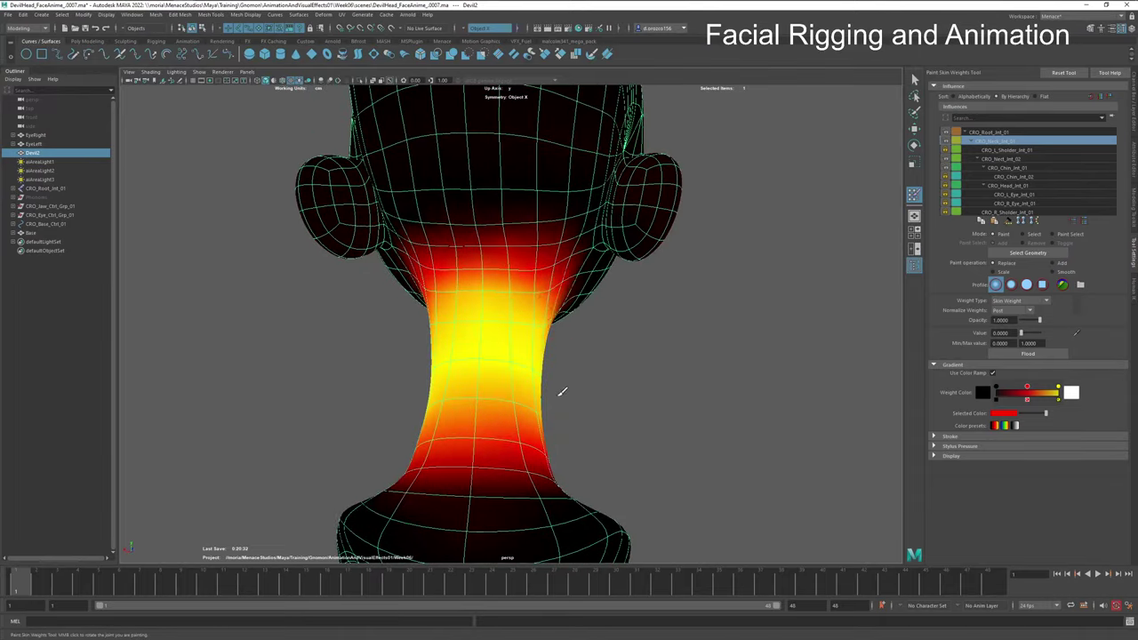
pyautogui.hotkey('alt', 'v')
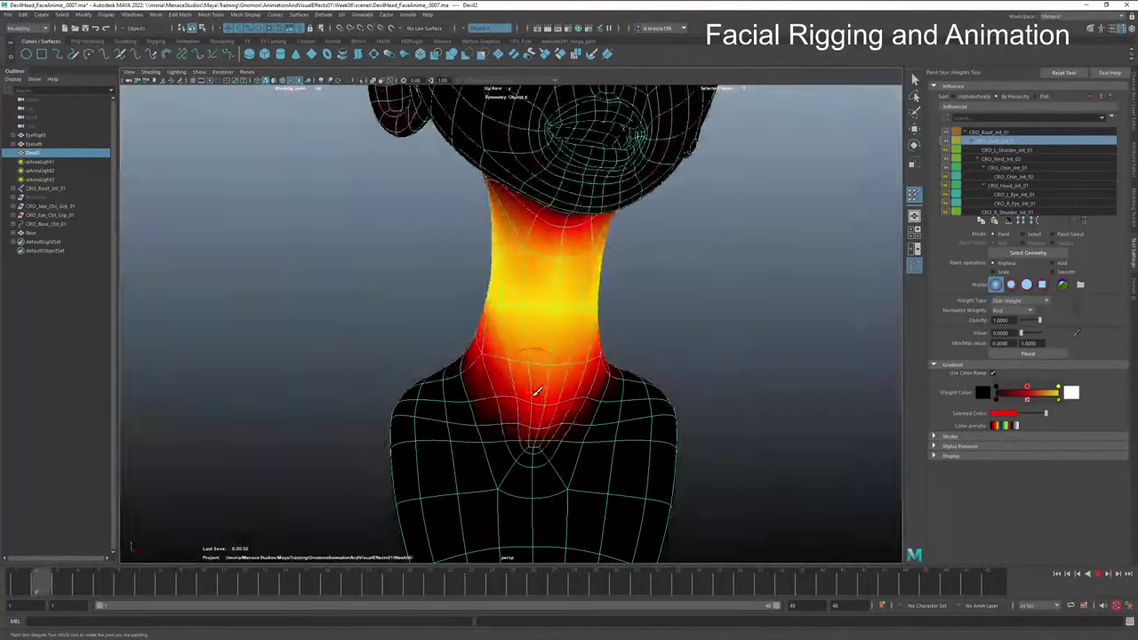
# Step: Cycle the viewport background shade twice and return the animation to frame 1
pyautogui.hotkey('alt', 'b')
pyautogui.hotkey('alt', 'b')
pyautogui.hotkey('alt', 'b')
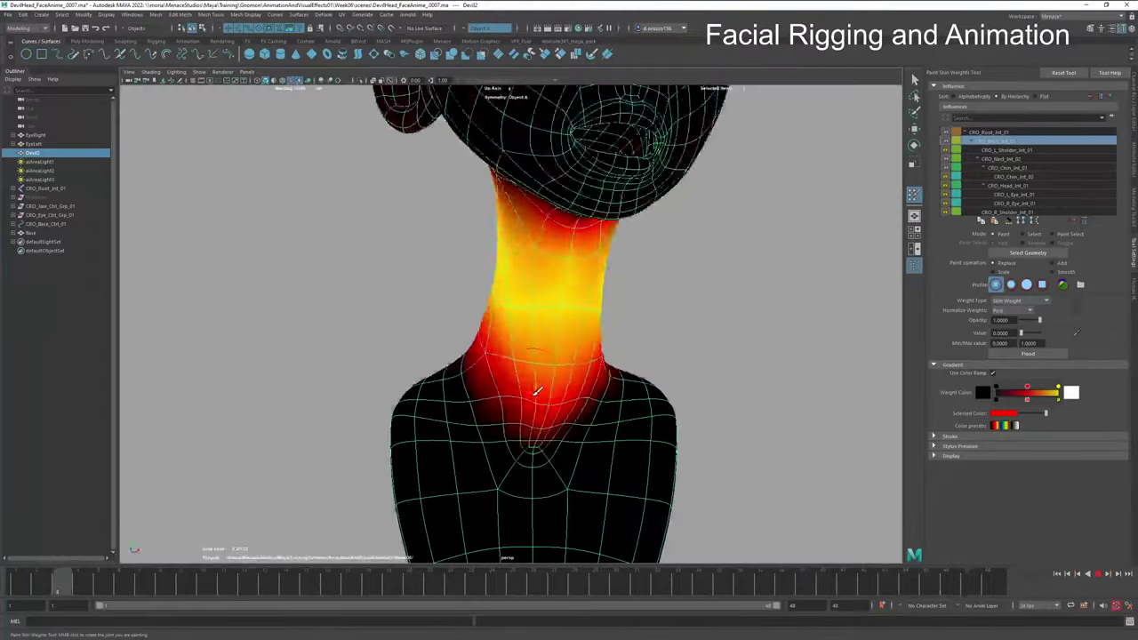
pyautogui.hotkey('alt', 'b')
pyautogui.hotkey('alt', 'b')
pyautogui.hotkey('alt', 'b')
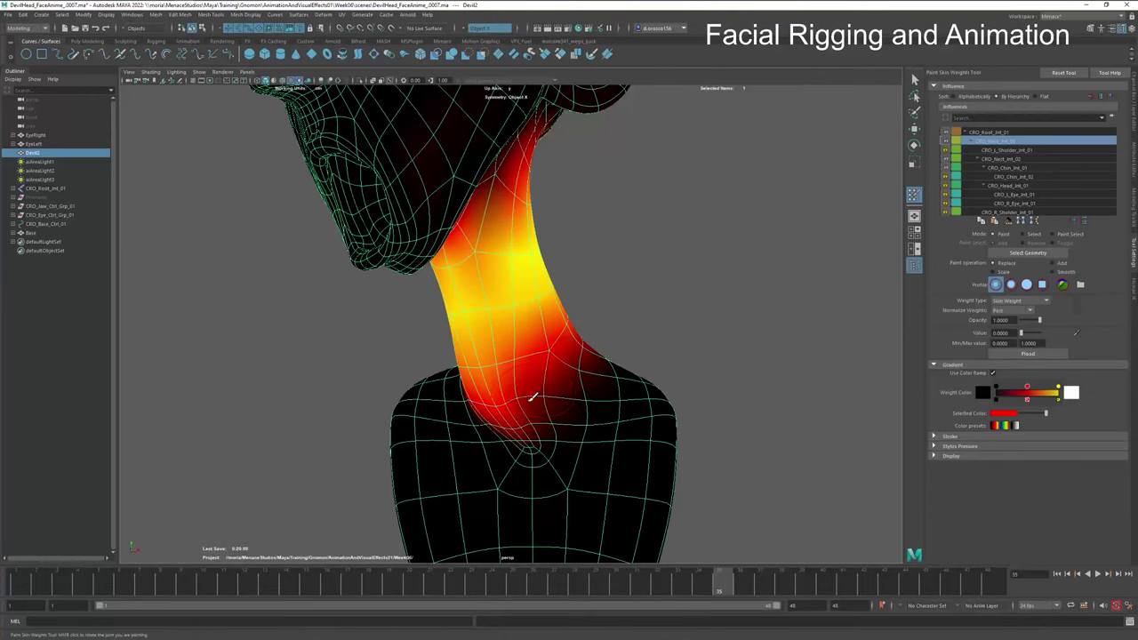
pyautogui.hotkey('alt', 'v')
pyautogui.hotkey('alt', 'v')
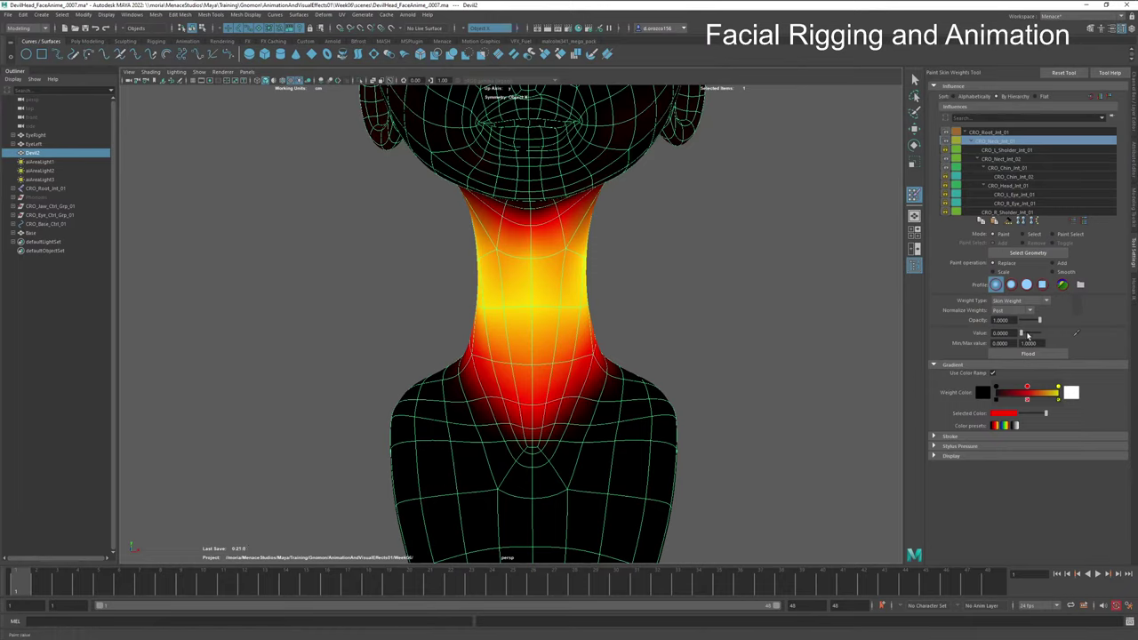
# Step: Switch the paint operation to Add with opacity 0.1 and paint a light stroke on the mid neck
pyautogui.click(1053, 264)
pyautogui.doubleClick(1001, 320)
pyautogui.moveTo(496, 301); pyautogui.dragTo(548, 303)
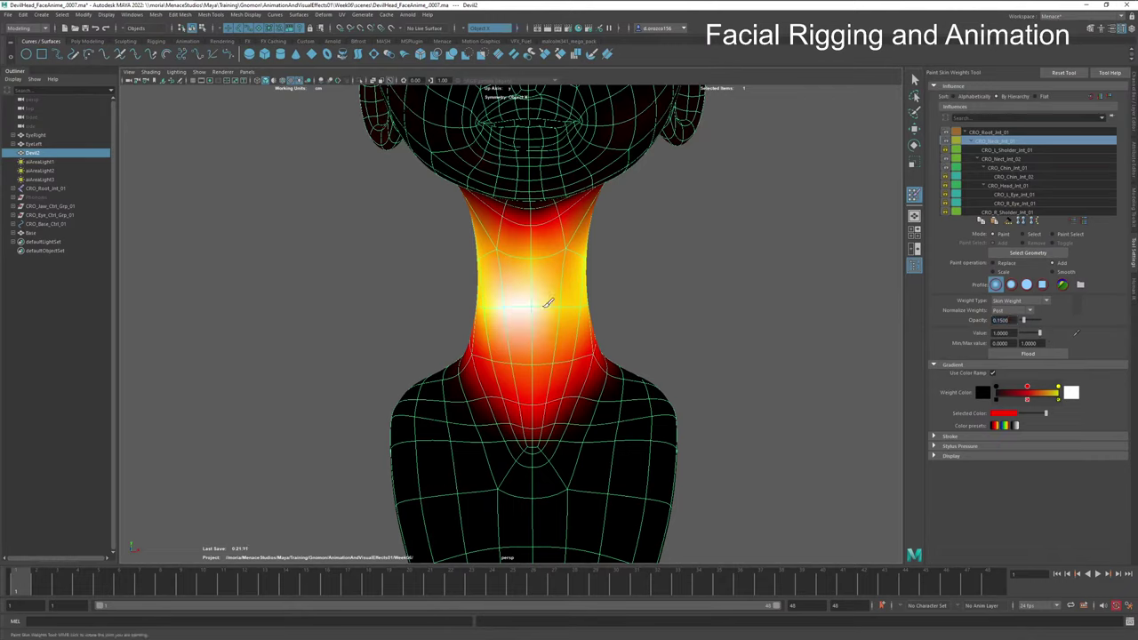
pyautogui.hotkey('ctrl', 'z')
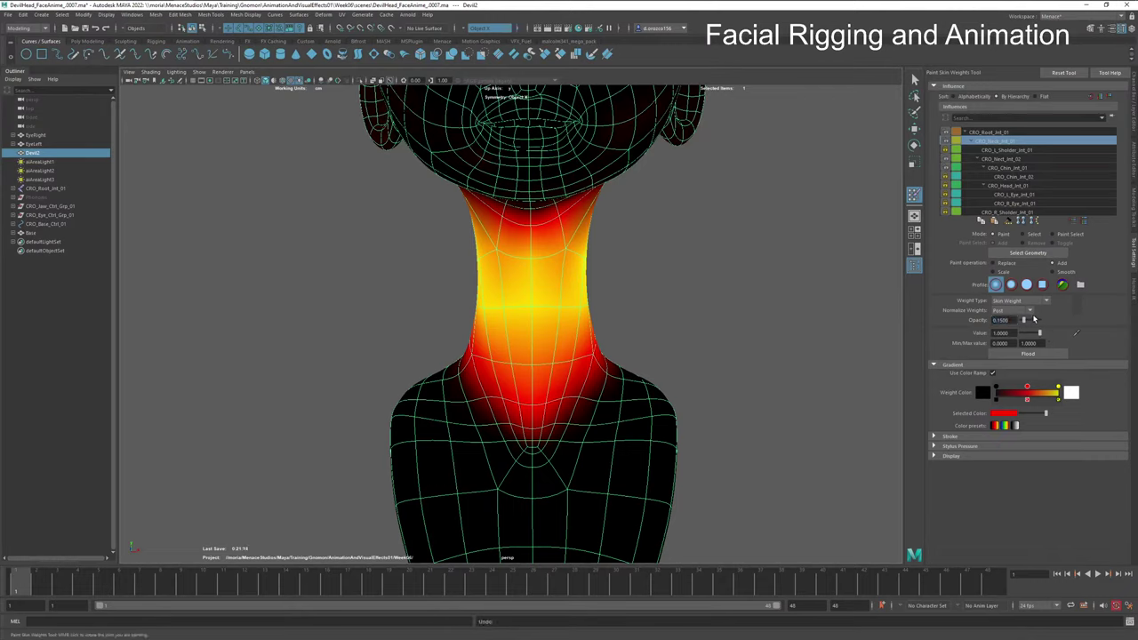
pyautogui.doubleClick(1001, 320)
pyautogui.write('0.1')
pyautogui.moveTo(495, 302)
pyautogui.mouseDown()
pyautogui.moveTo(577, 314)
pyautogui.moveTo(549, 356)
pyautogui.moveTo(503, 330)
pyautogui.mouseUp()
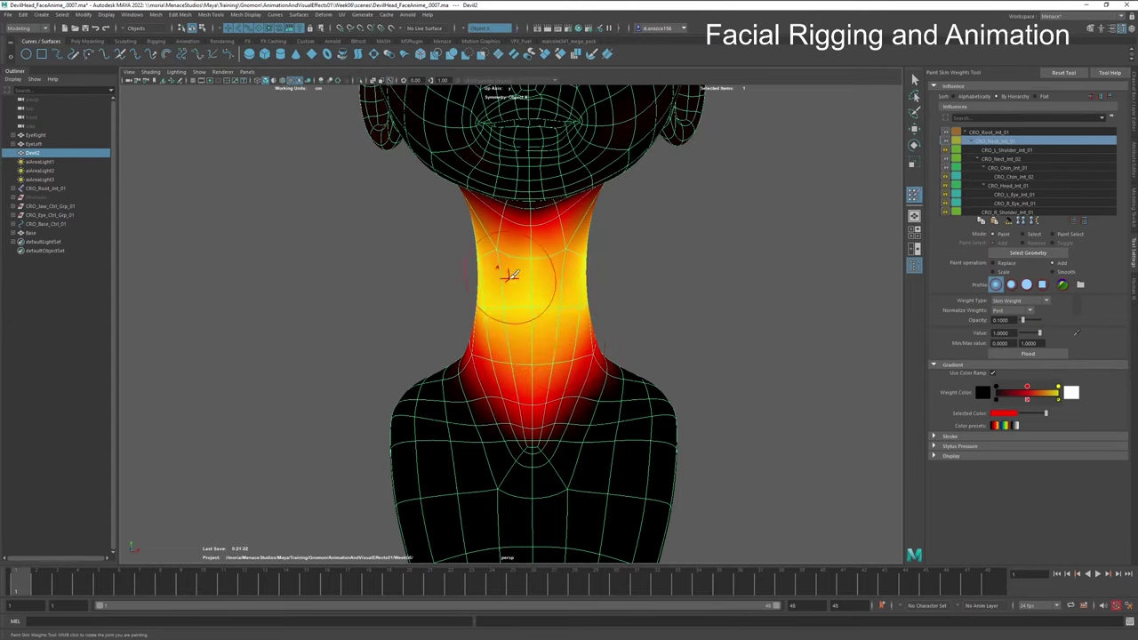
# Step: Add weight along the upper neck, inspect it from side views, and play back to test
pyautogui.keyDown('alt'); pyautogui.moveTo(508, 267); pyautogui.dragTo(508, 261); pyautogui.keyUp('alt')
pyautogui.moveTo(522, 222); pyautogui.dragTo(526, 239)
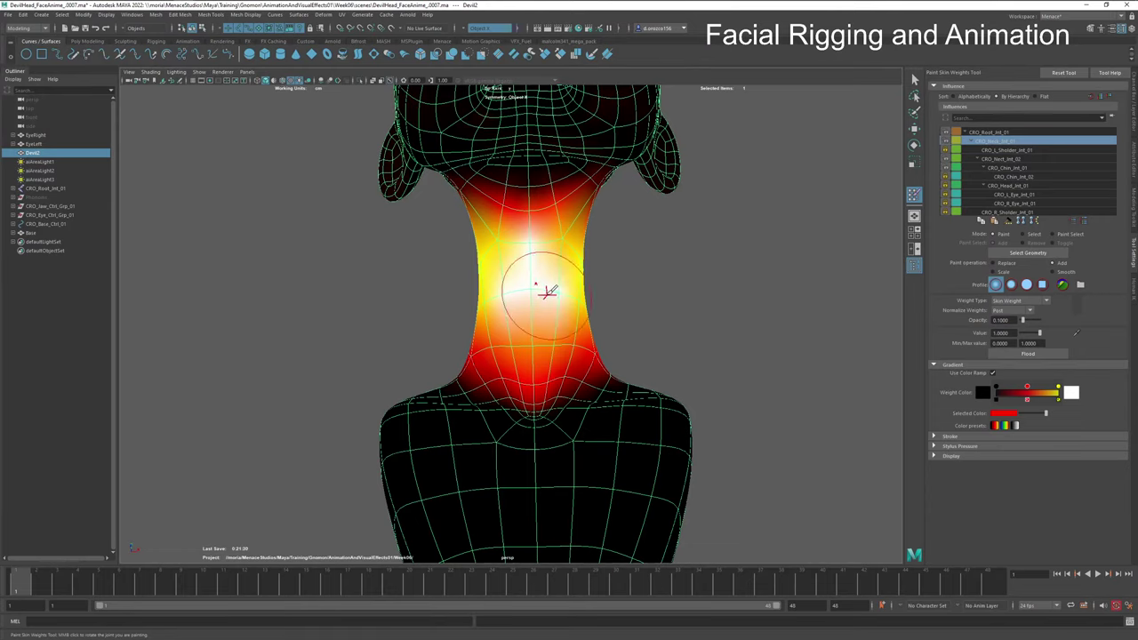
pyautogui.moveTo(526, 254)
pyautogui.keyDown('alt'); pyautogui.mouseDown()
pyautogui.moveTo(533, 285)
pyautogui.moveTo(615, 310)
pyautogui.moveTo(532, 276)
pyautogui.mouseUp(); pyautogui.keyUp('alt')
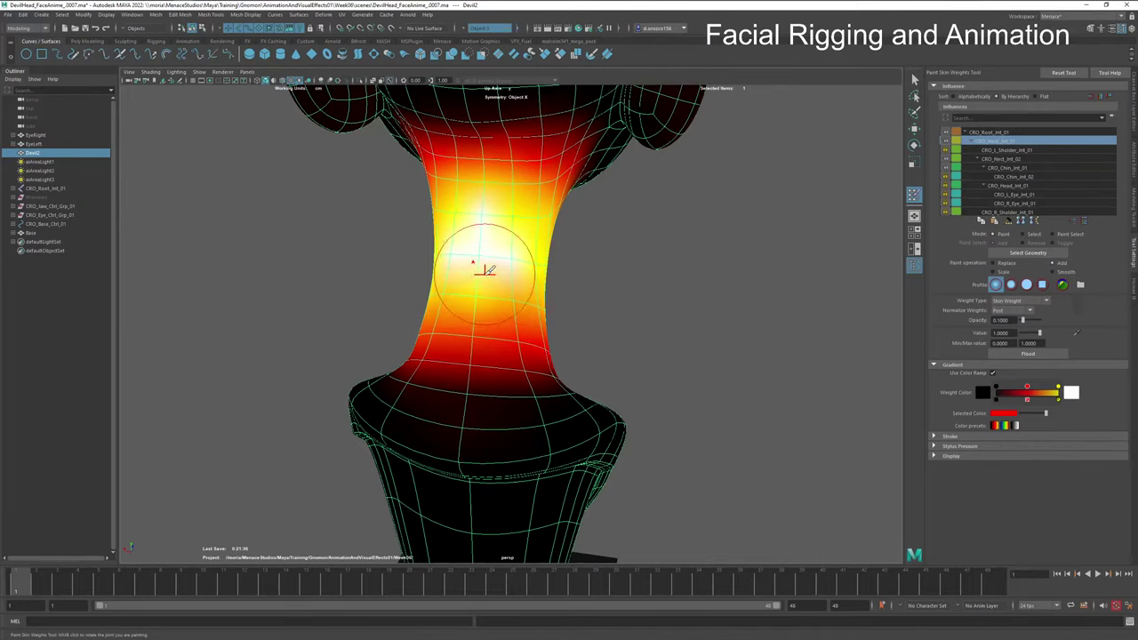
pyautogui.keyDown('alt'); pyautogui.moveTo(518, 269); pyautogui.dragTo(464, 267); pyautogui.keyUp('alt')
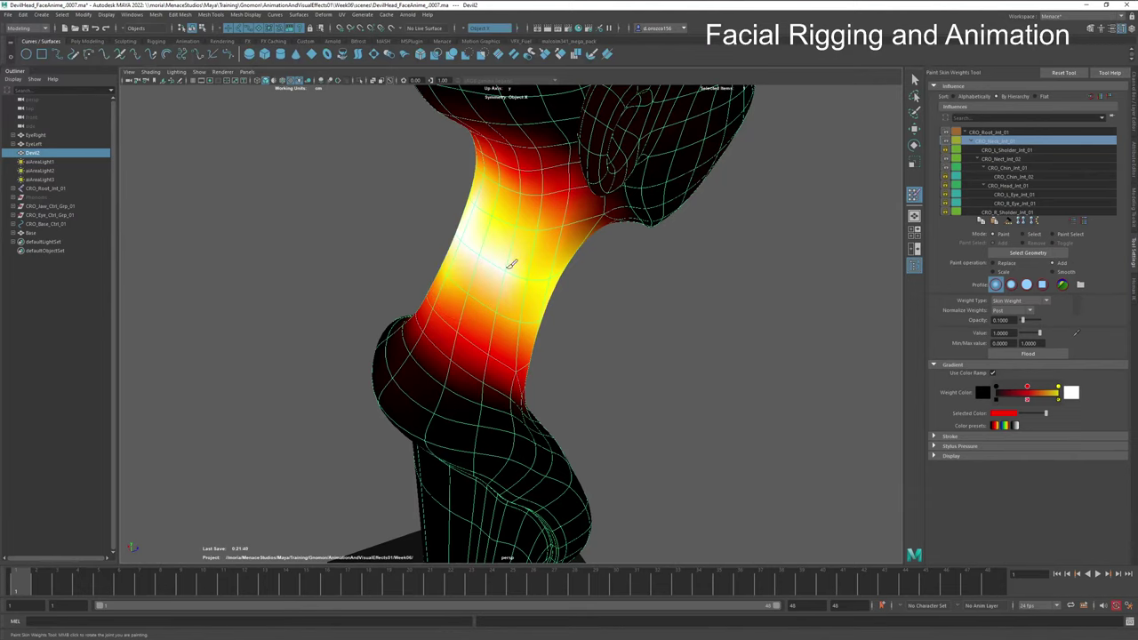
pyautogui.moveTo(556, 277)
pyautogui.keyDown('alt'); pyautogui.mouseDown()
pyautogui.moveTo(516, 285)
pyautogui.moveTo(520, 267)
pyautogui.mouseUp(); pyautogui.keyUp('alt')
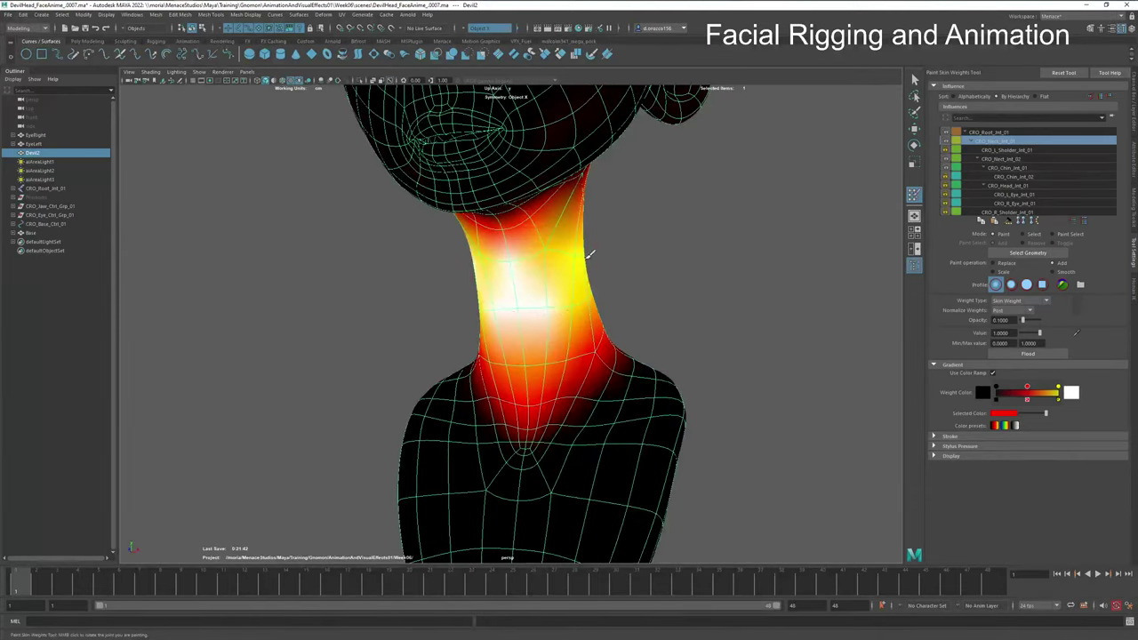
pyautogui.moveTo(589, 255)
pyautogui.keyDown('alt'); pyautogui.mouseDown()
pyautogui.moveTo(534, 262)
pyautogui.moveTo(565, 250)
pyautogui.mouseUp(); pyautogui.keyUp('alt')
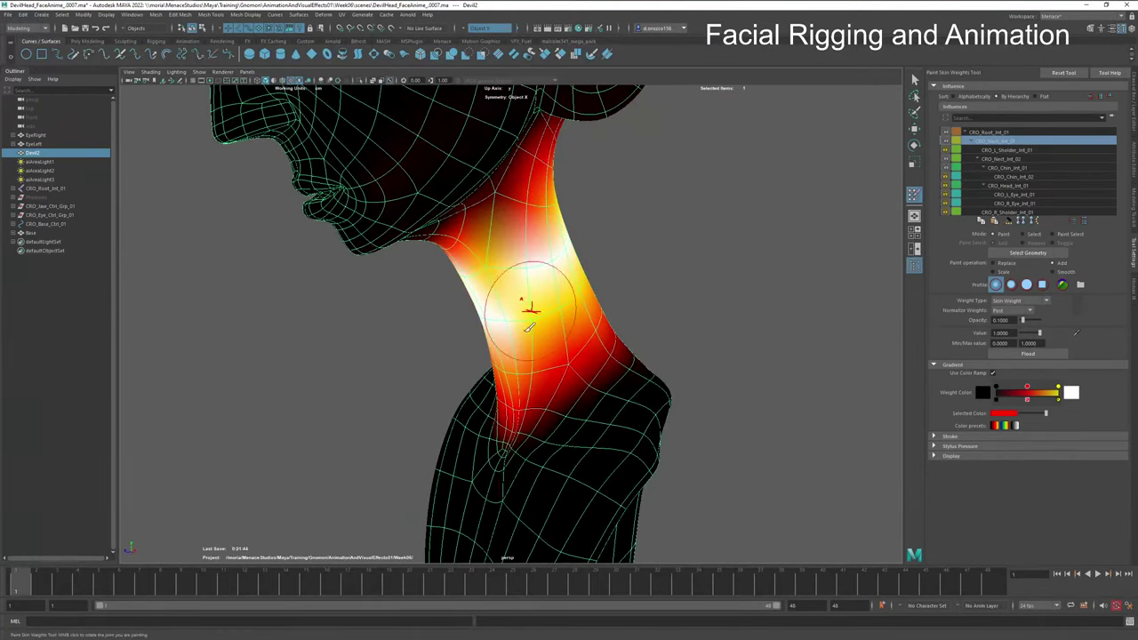
pyautogui.hotkey('alt', 'v')
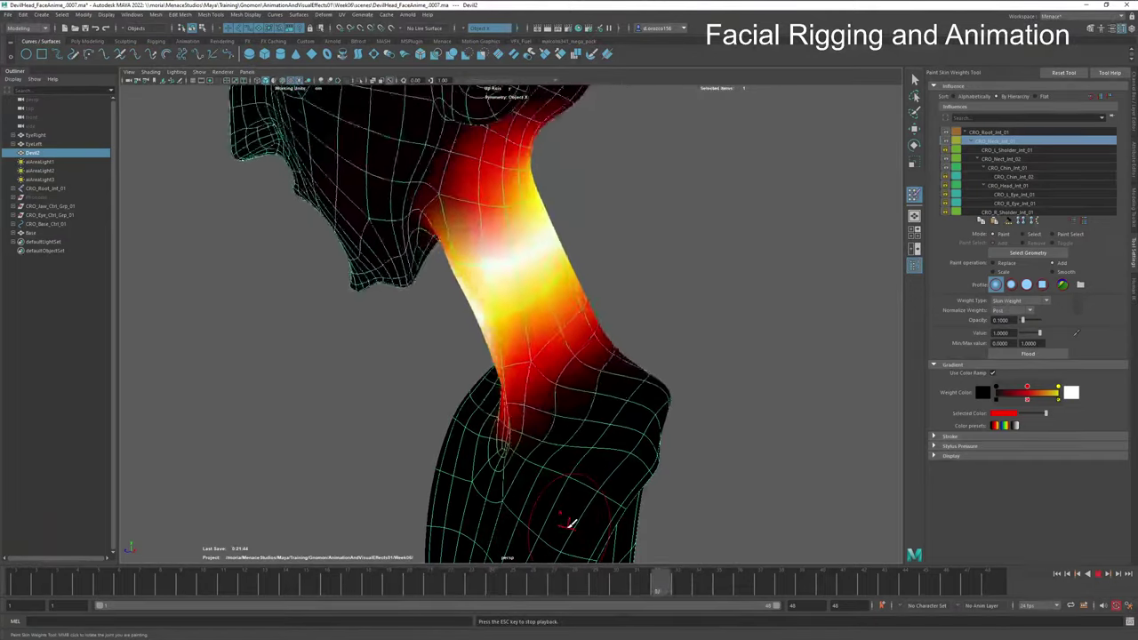
pyautogui.press('Escape')
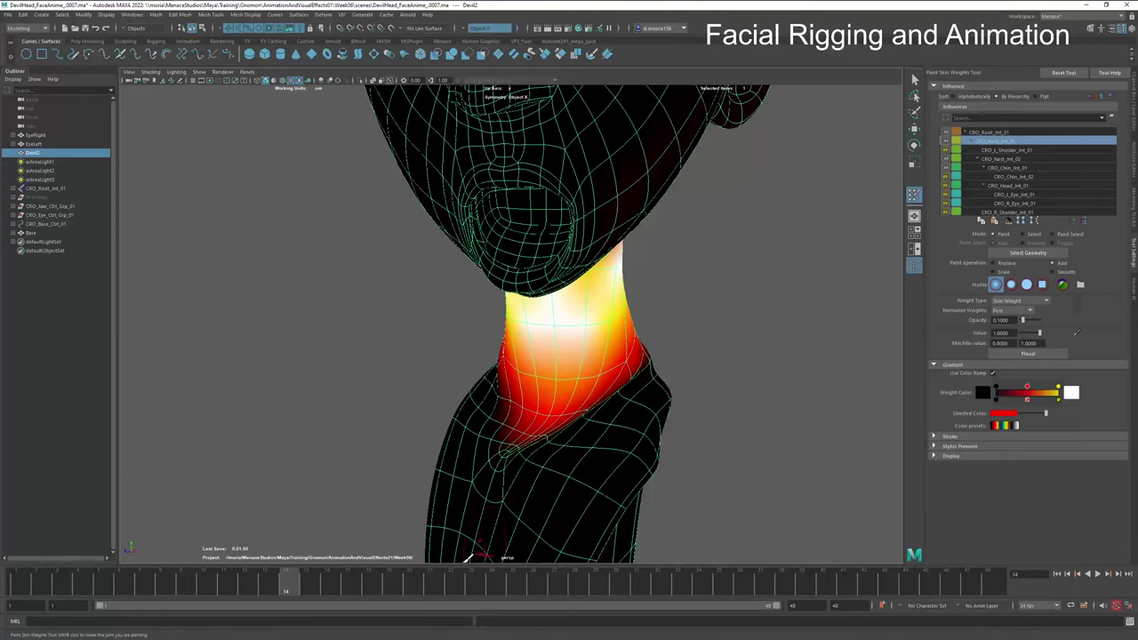
# Step: Back at frame 1, set value 0 and even out the upper neck weights below the jaw
pyautogui.moveTo(293, 587); pyautogui.dragTo(49, 564)
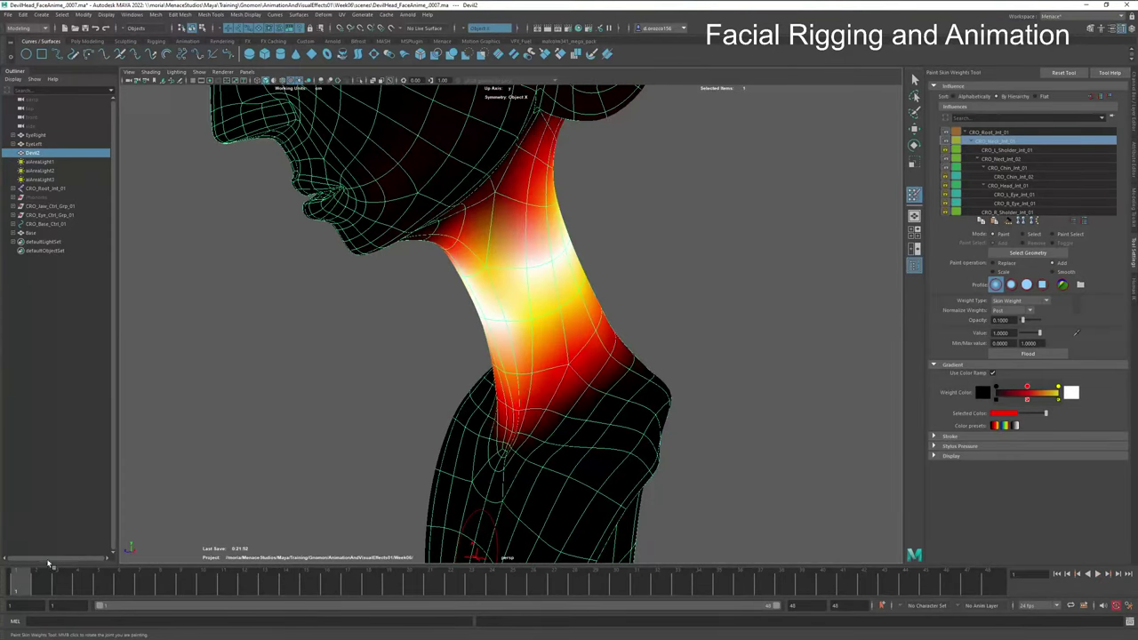
pyautogui.moveTo(1041, 336); pyautogui.dragTo(1021, 334)
pyautogui.moveTo(527, 222)
pyautogui.mouseDown()
pyautogui.moveTo(490, 287)
pyautogui.moveTo(522, 264)
pyautogui.mouseUp()
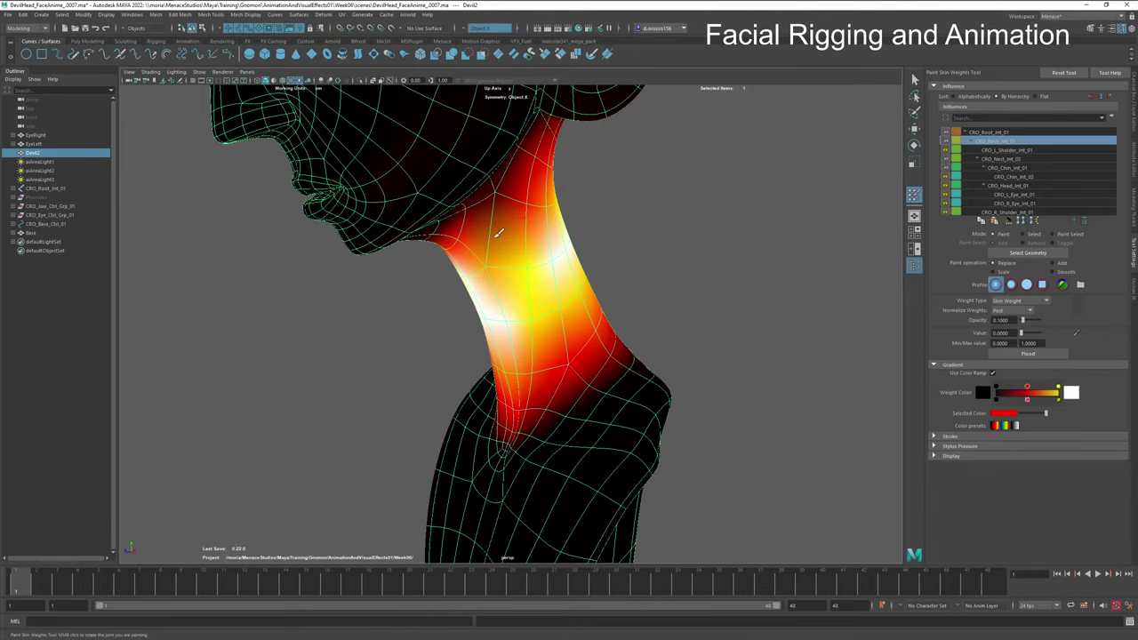
pyautogui.moveTo(639, 310)
pyautogui.keyDown('alt'); pyautogui.mouseDown()
pyautogui.moveTo(695, 299)
pyautogui.moveTo(529, 293)
pyautogui.moveTo(465, 312)
pyautogui.mouseUp(); pyautogui.keyUp('alt')
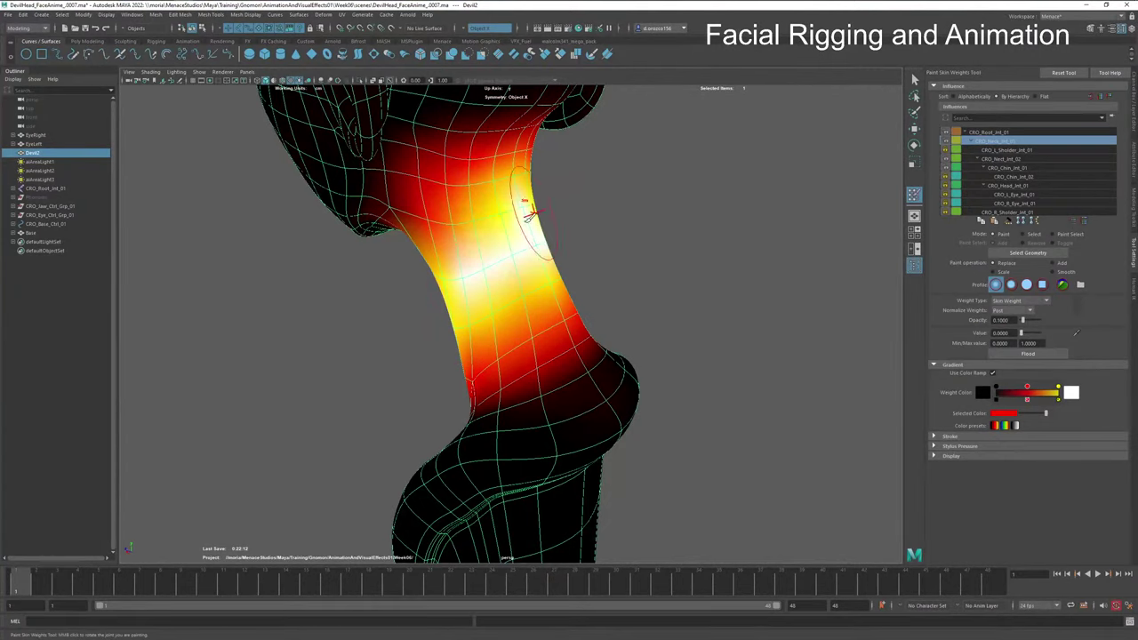
pyautogui.keyDown('shift'); pyautogui.moveTo(486, 244); pyautogui.dragTo(508, 292); pyautogui.keyUp('shift')
pyautogui.keyDown('alt'); pyautogui.moveTo(490, 264); pyautogui.dragTo(468, 253); pyautogui.keyUp('alt')
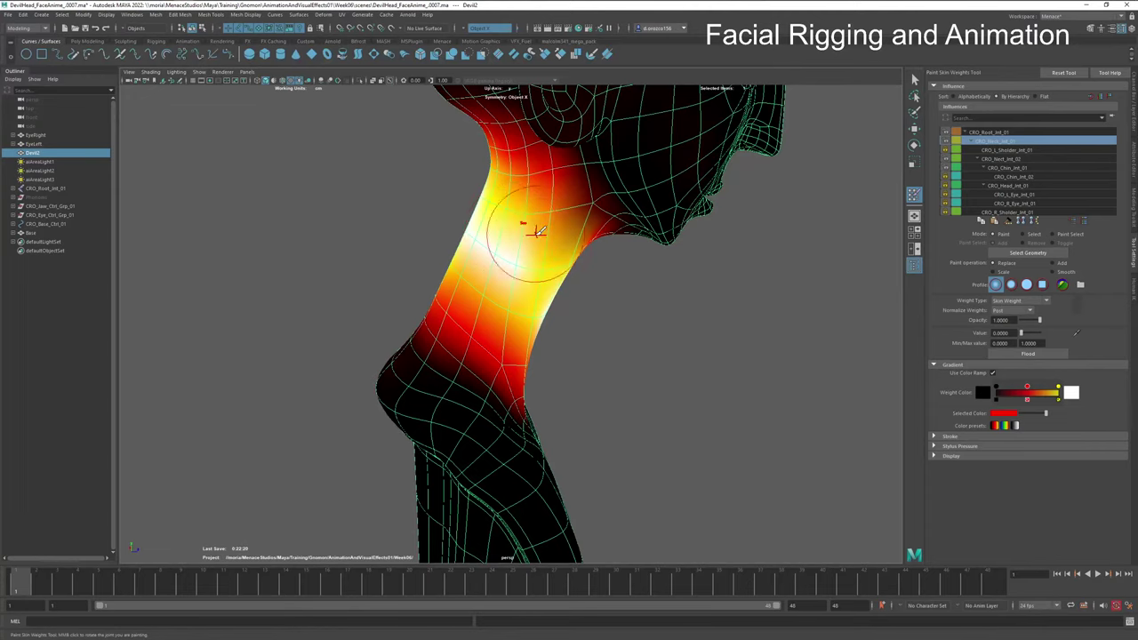
pyautogui.keyDown('alt'); pyautogui.moveTo(539, 299); pyautogui.dragTo(488, 268); pyautogui.keyUp('alt')
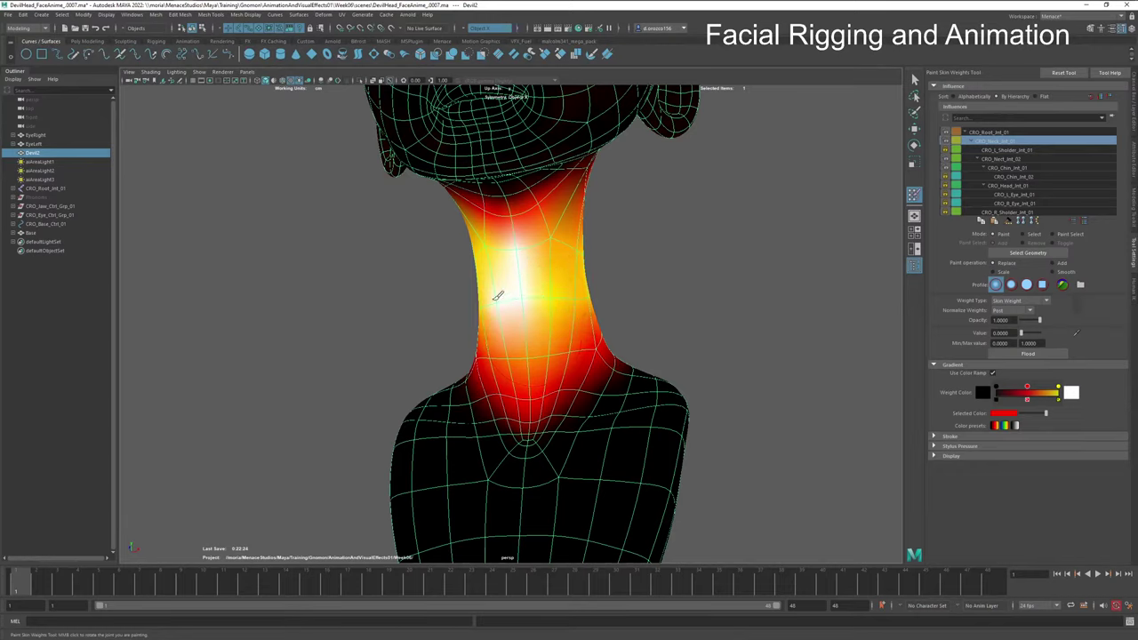
pyautogui.keyDown('alt'); pyautogui.moveTo(572, 332); pyautogui.dragTo(461, 356); pyautogui.keyUp('alt')
# Step: Play back the neck deformation, return to frame 1, and switch to the AnimateMenace workspace
pyautogui.hotkey('alt', 'v')
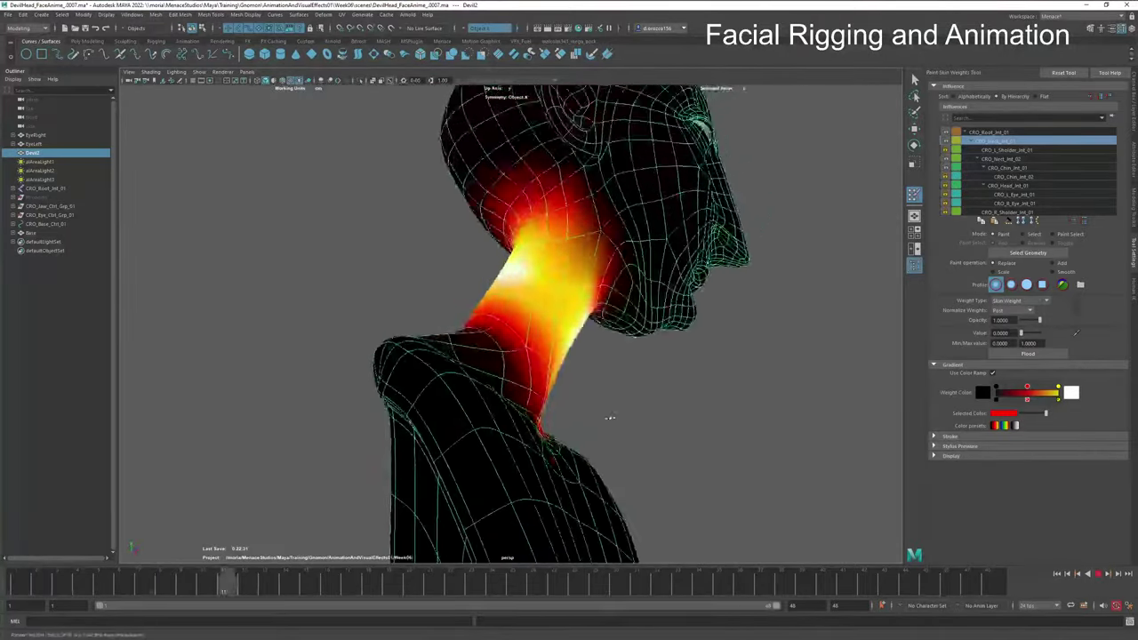
pyautogui.press('f')
pyautogui.keyDown('alt'); pyautogui.moveTo(591, 392); pyautogui.dragTo(613, 436); pyautogui.keyUp('alt')
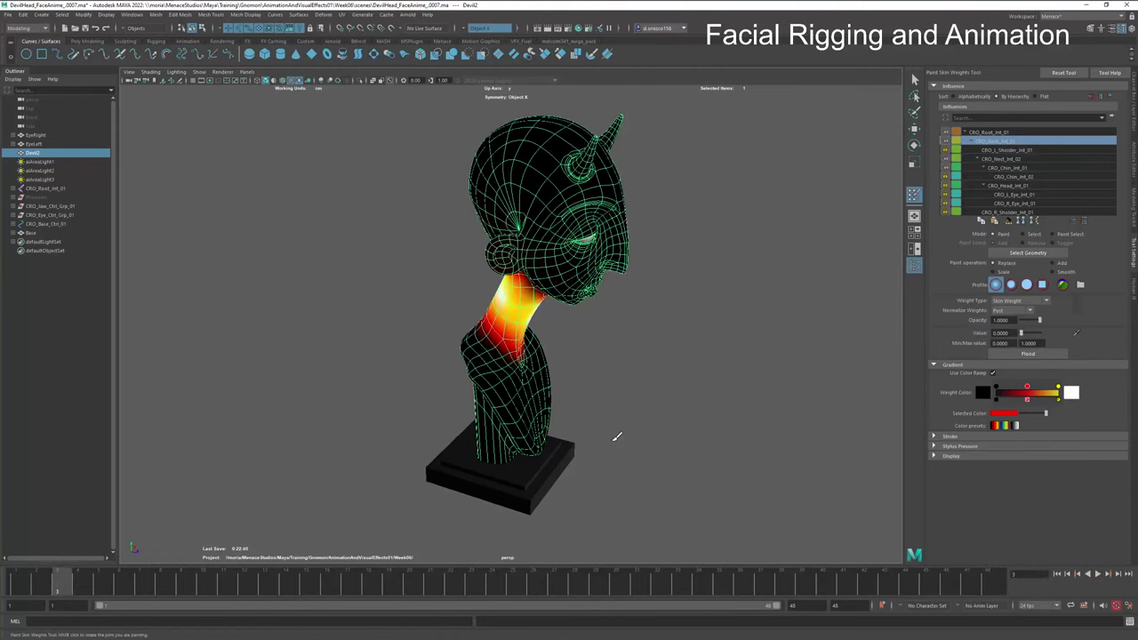
pyautogui.moveTo(55, 579); pyautogui.dragTo(29, 516)
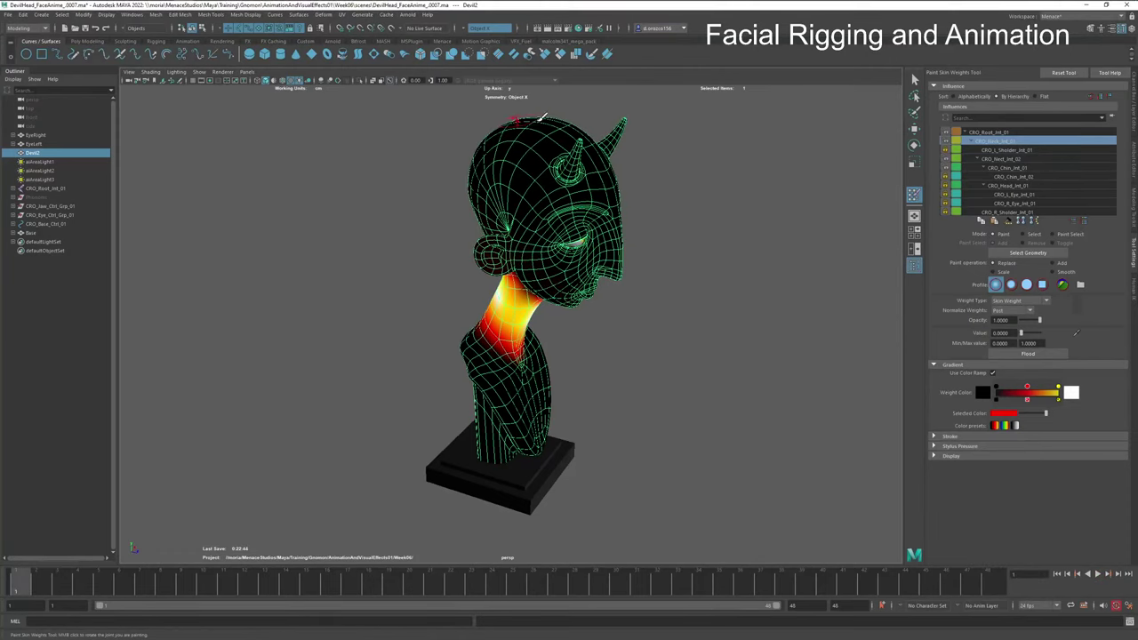
pyautogui.click(1105, 16)
pyautogui.click(1085, 36)
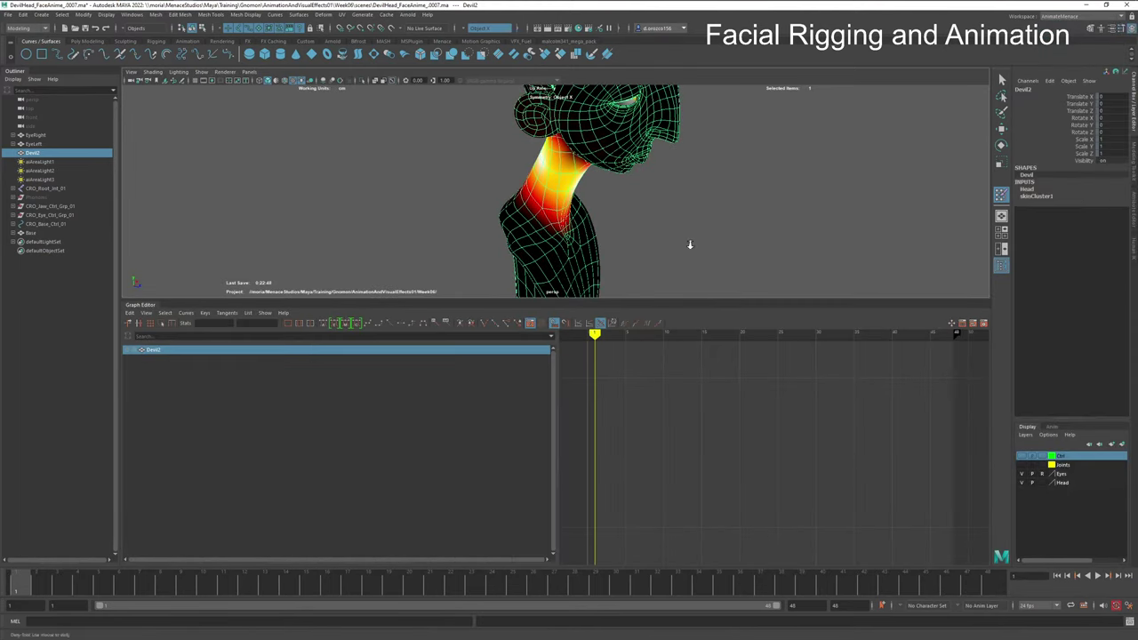
# Step: Show the Ctrl layer's control curves and browse the root and neck joints in the Outliner
pyautogui.keyDown('alt'); pyautogui.moveTo(689, 244); pyautogui.dragTo(556, 321); pyautogui.keyUp('alt')
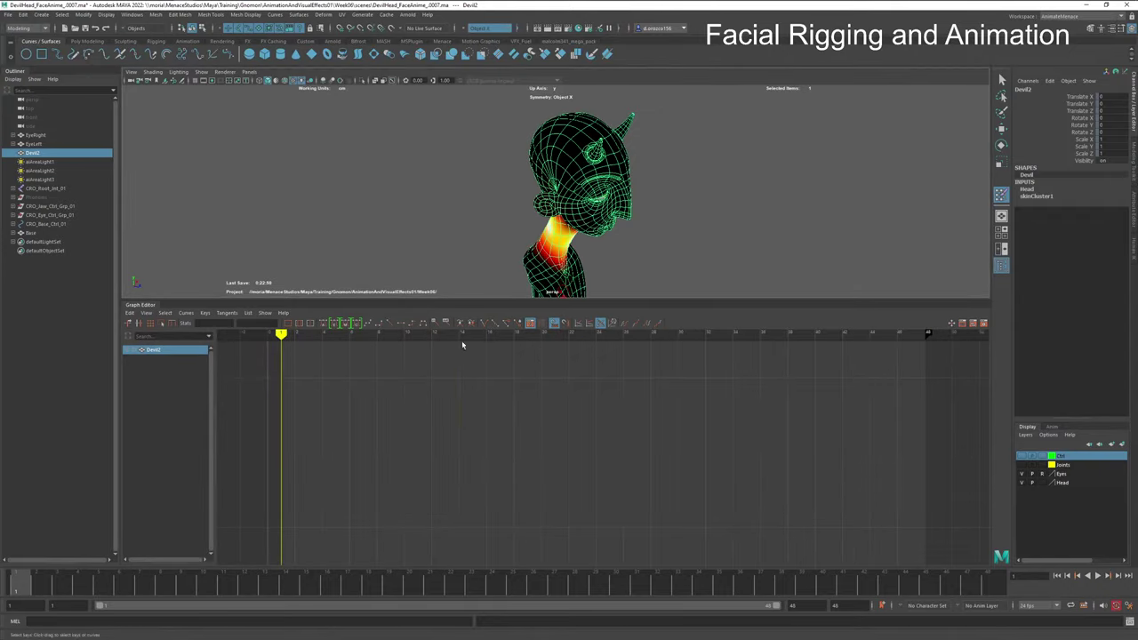
pyautogui.click(32, 189)
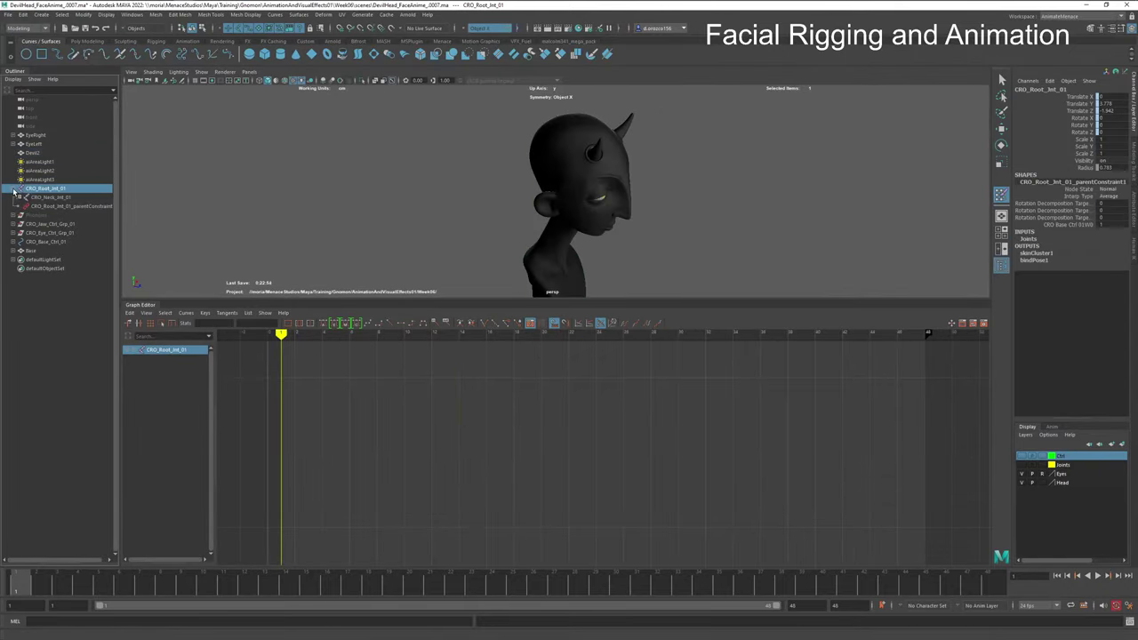
pyautogui.click(1023, 456)
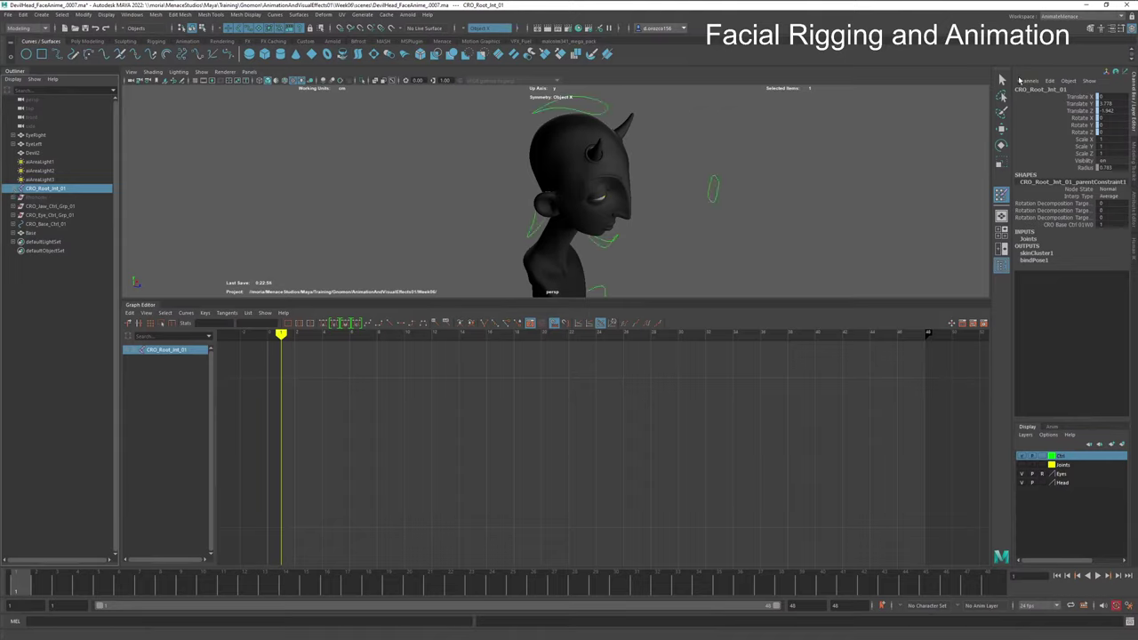
pyautogui.press('q')
pyautogui.keyDown('shift'); pyautogui.click(15, 190); pyautogui.keyUp('shift')
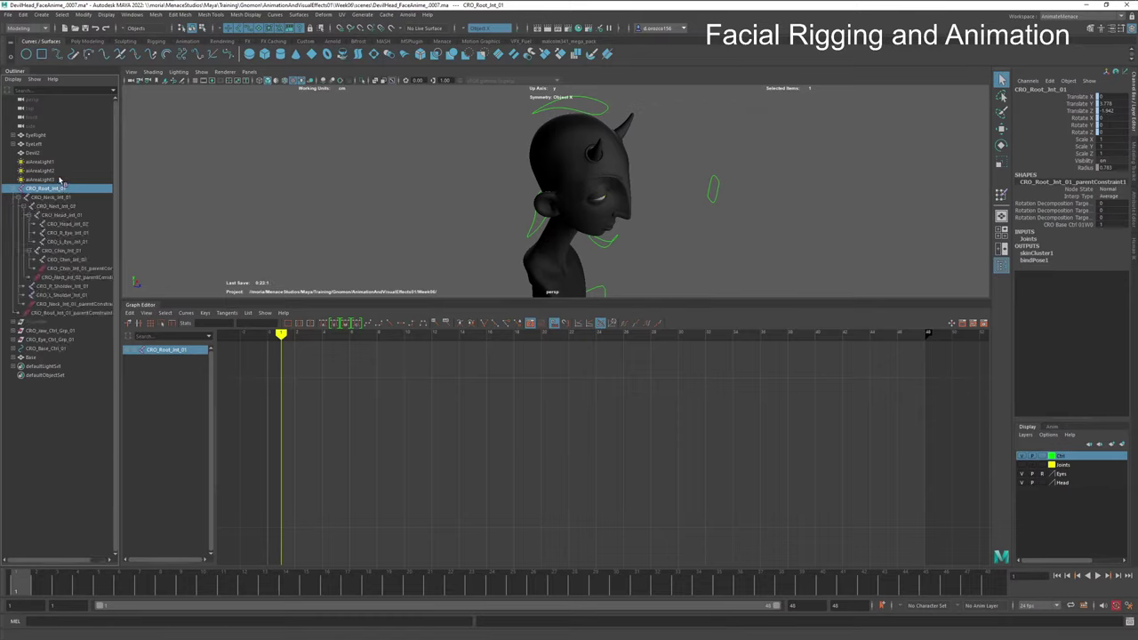
pyautogui.click(54, 197)
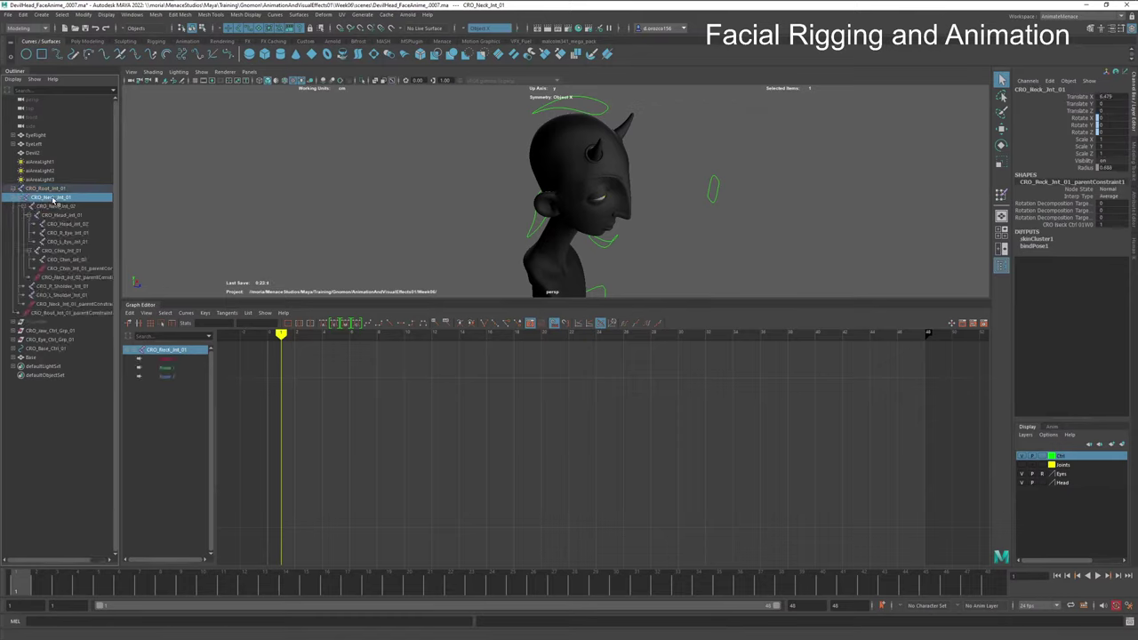
pyautogui.click(49, 189)
pyautogui.keyDown('shift'); pyautogui.click(15, 189); pyautogui.keyUp('shift')
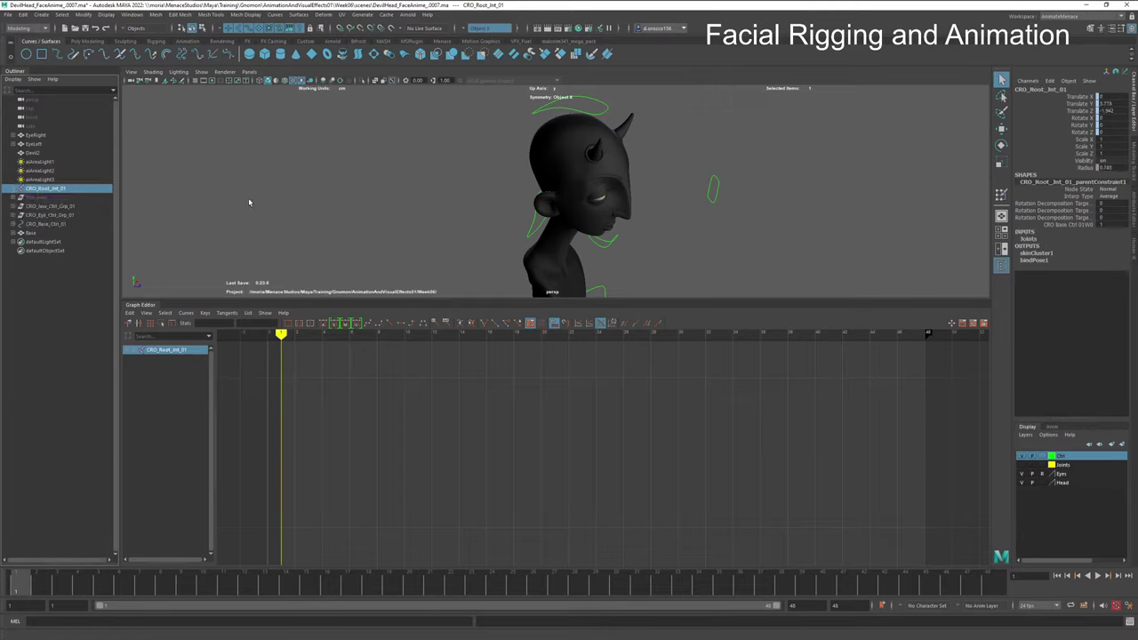
# Step: Delete all Rotate Y keys from the neck control curve and play back to confirm
pyautogui.click(532, 230)
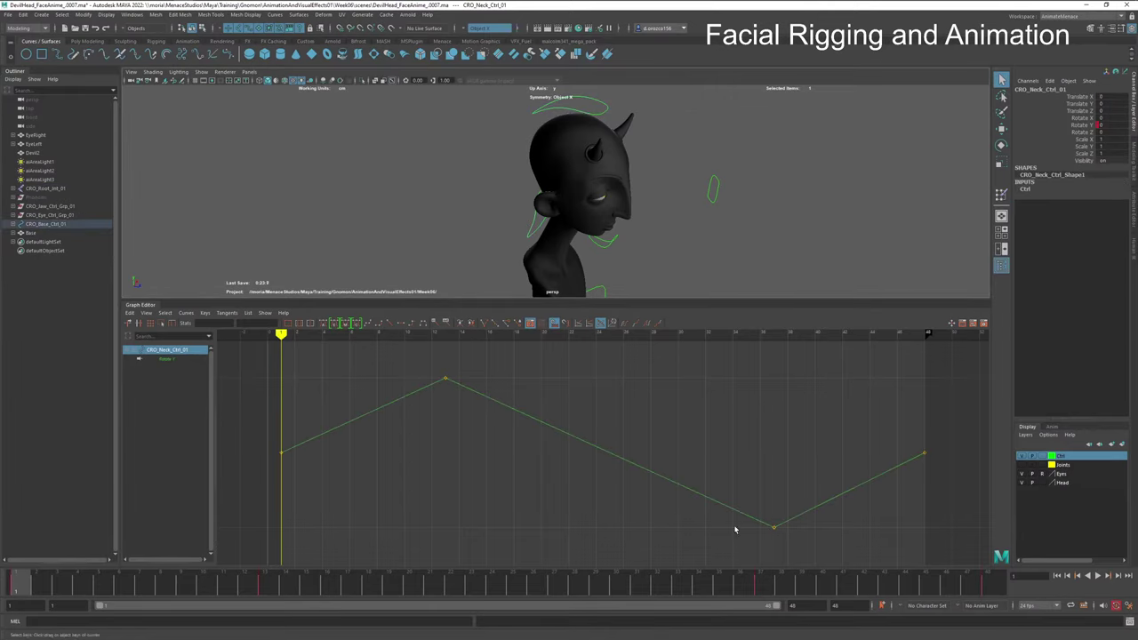
pyautogui.moveTo(952, 380); pyautogui.dragTo(264, 545)
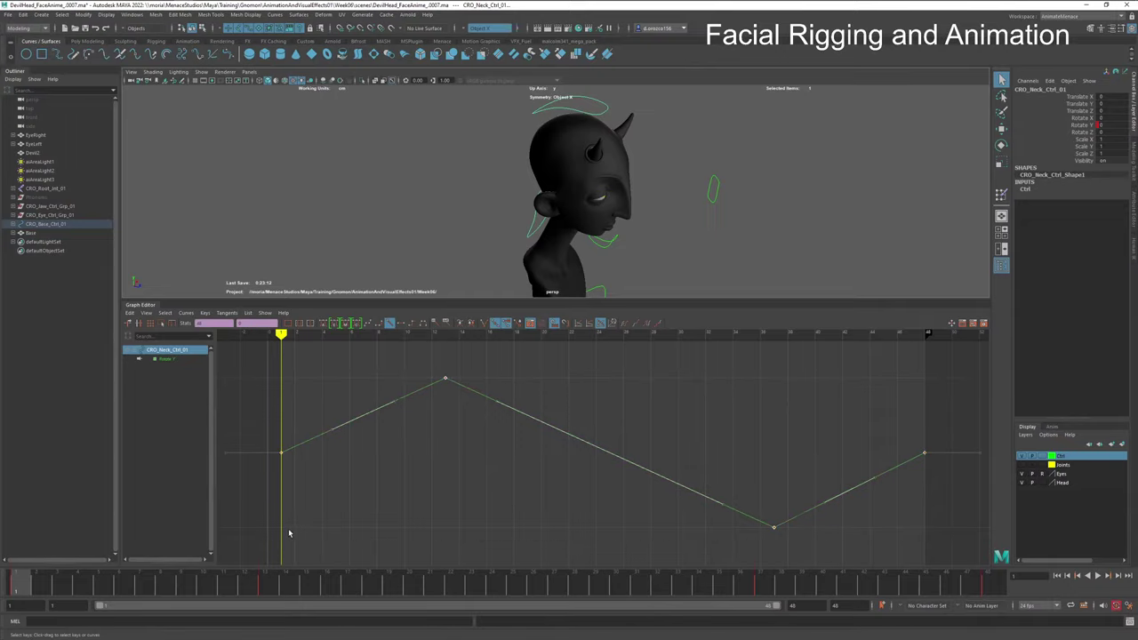
pyautogui.press('Delete')
pyautogui.hotkey('alt', 'v')
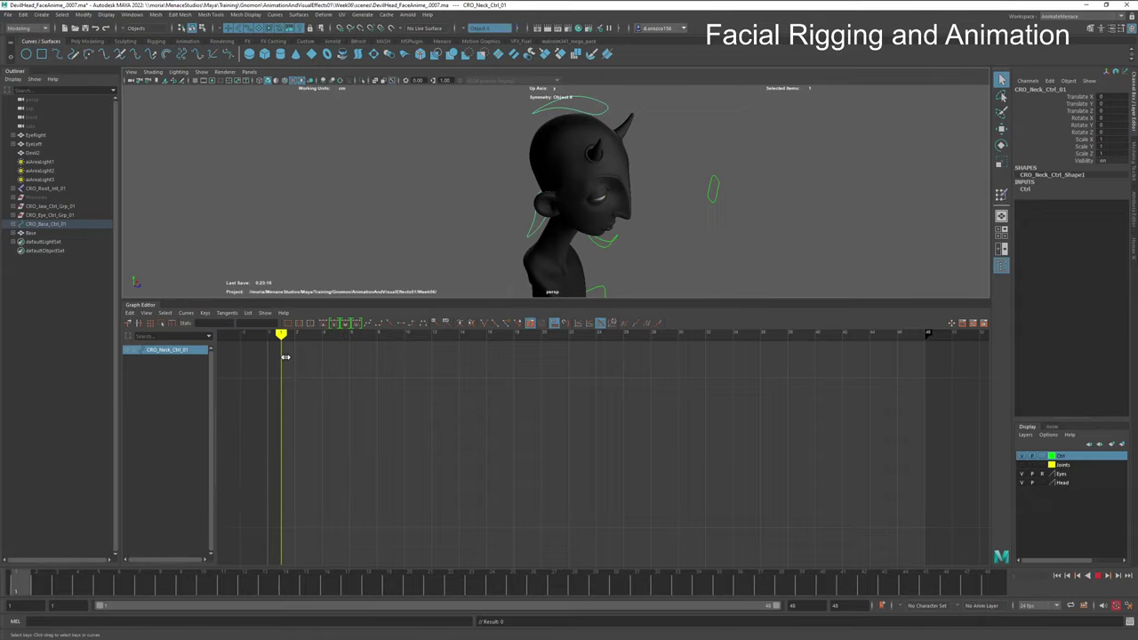
pyautogui.hotkey('alt', 'v')
# Step: Switch to the Menace workspace and orbit toward a front view of the head
pyautogui.click(1097, 19)
pyautogui.click(1078, 37)
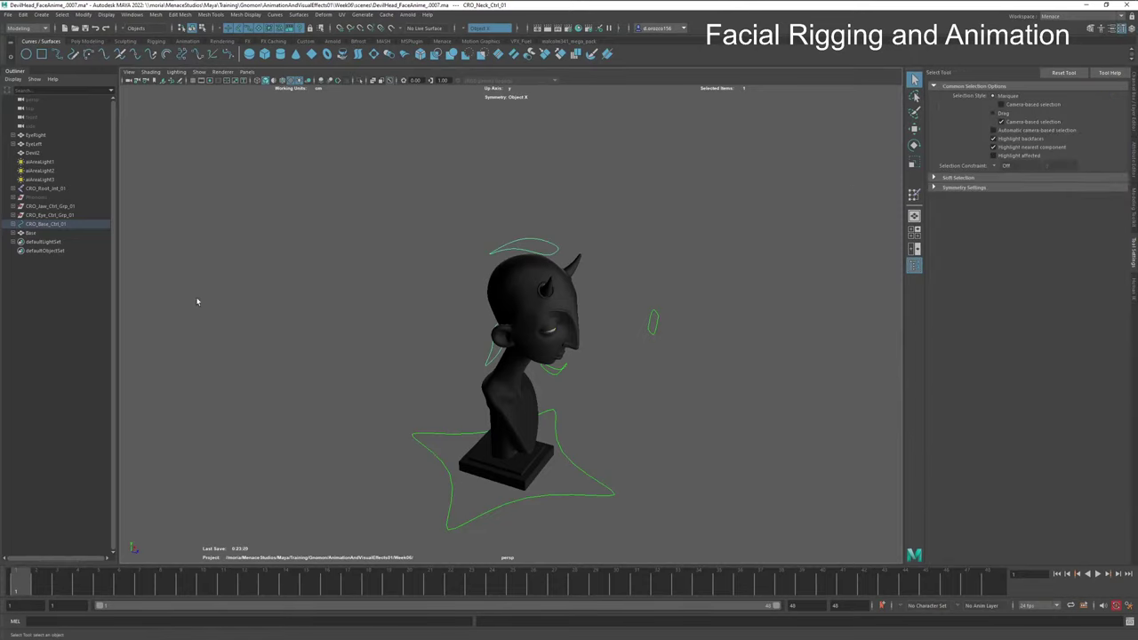
pyautogui.keyDown('alt'); pyautogui.moveTo(445, 305); pyautogui.dragTo(576, 391); pyautogui.keyUp('alt')
# Step: Select CRO_Head_Ctrl_01 and set its Rotate X to 15
pyautogui.click(554, 176)
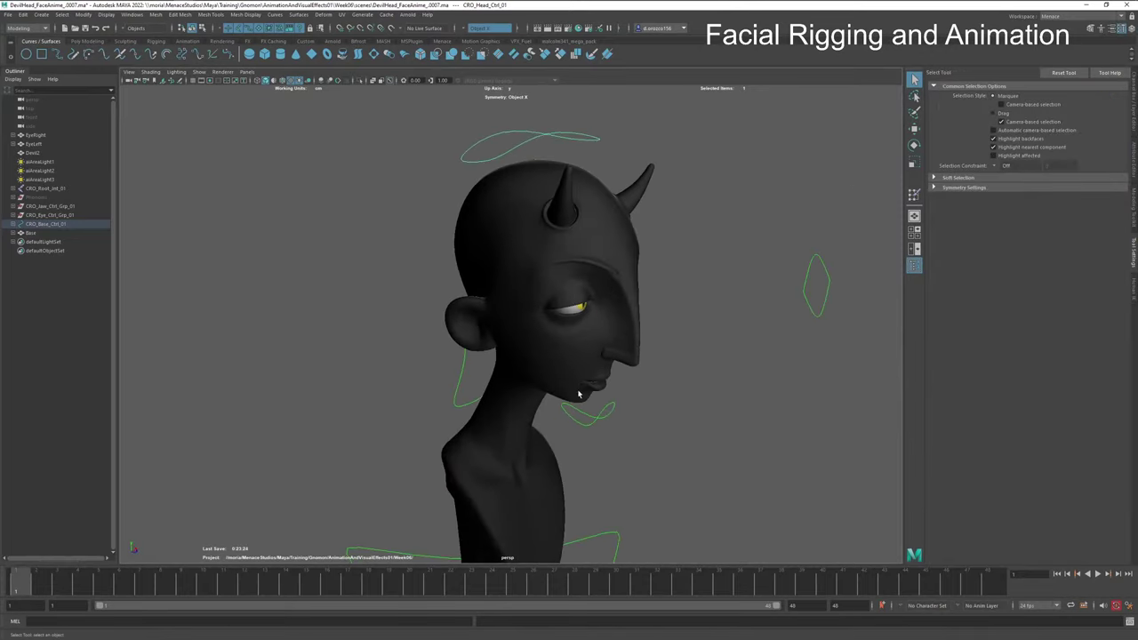
pyautogui.press('w')
pyautogui.press('e')
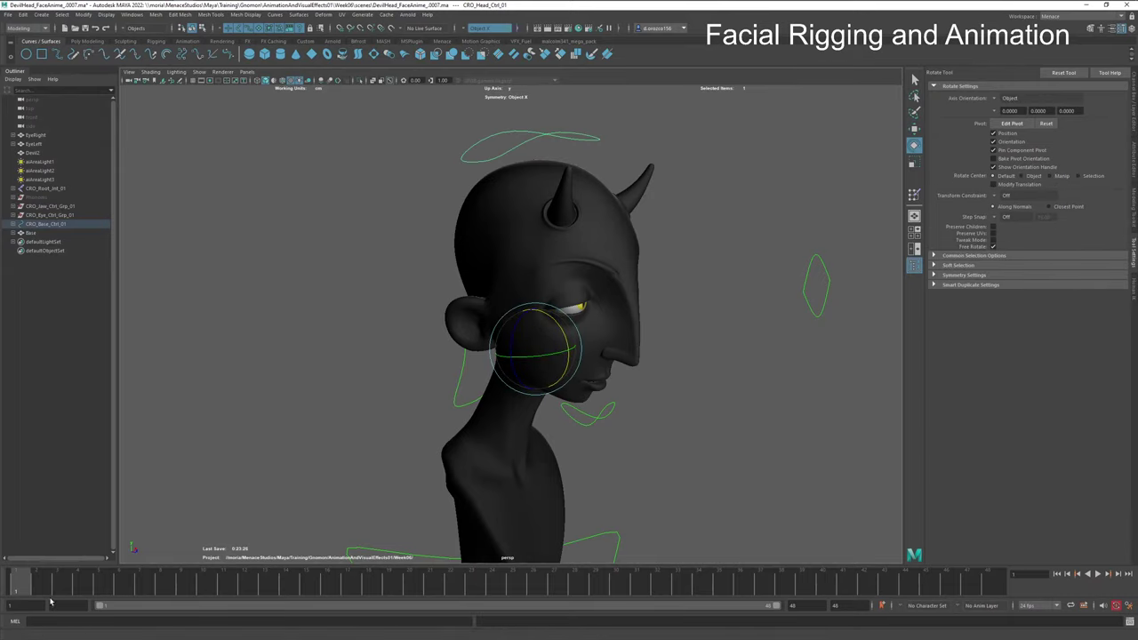
pyautogui.hotkey('ctrl', 'a')
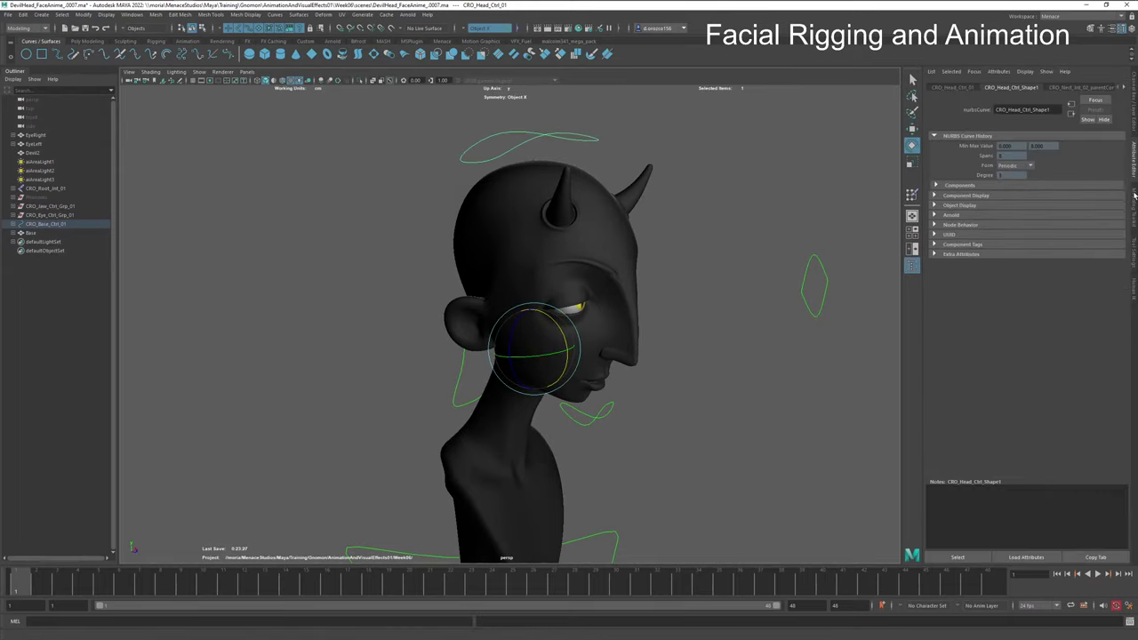
pyautogui.hotkey('ctrl', 'a')
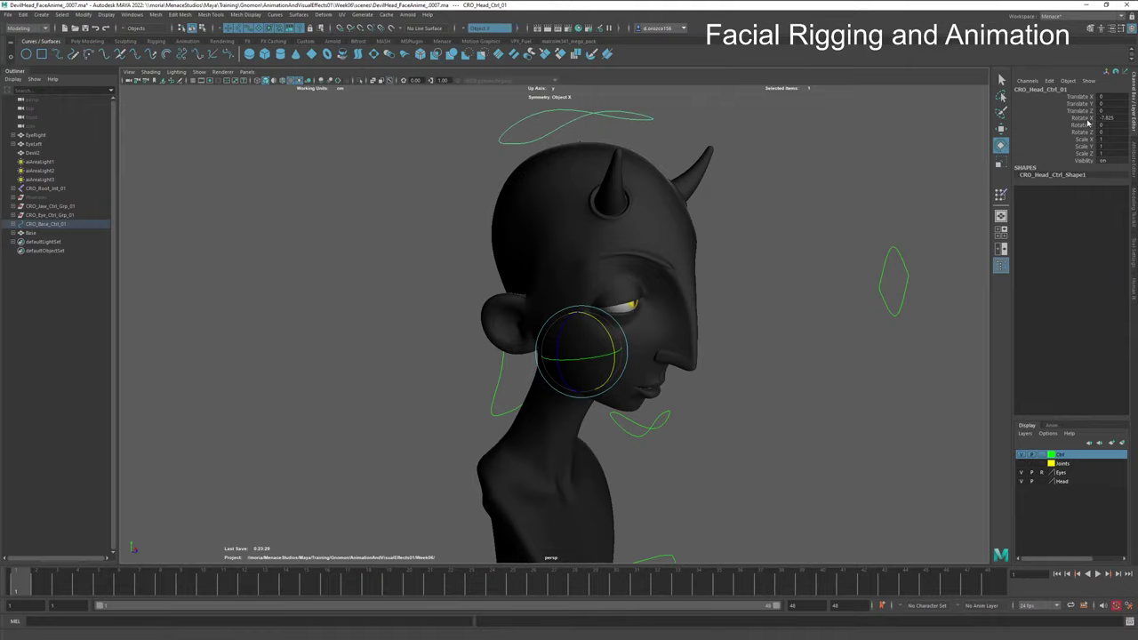
pyautogui.doubleClick(1103, 117)
pyautogui.write('15')
pyautogui.press('Return')
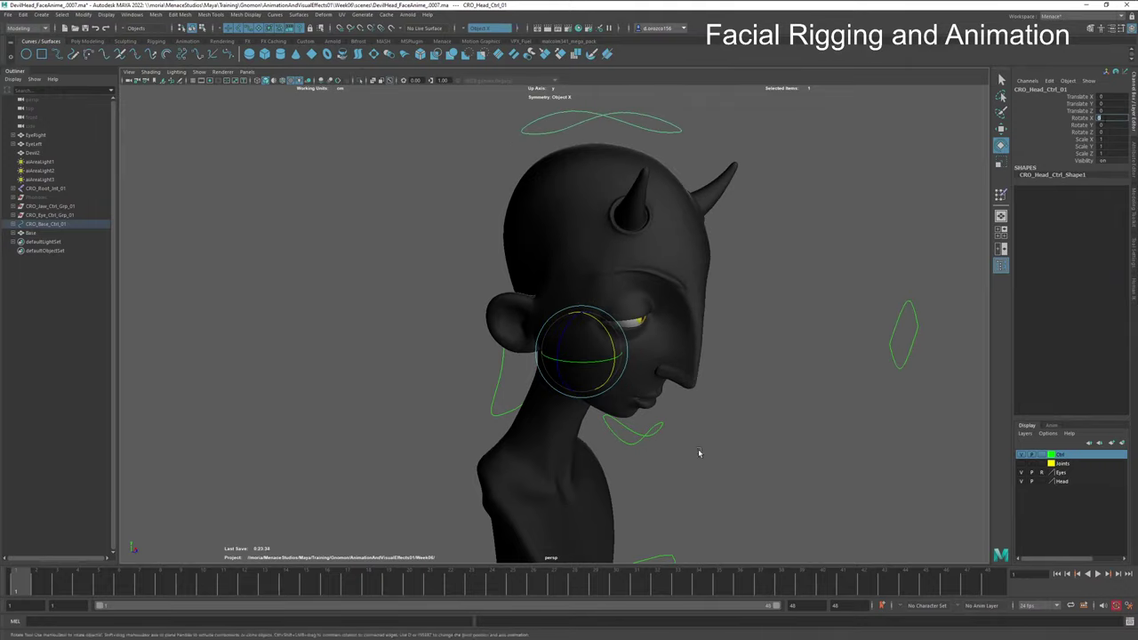
# Step: Test-tilt the head on X, turn it to Rotate Y 22.32 and tilt on Z, then undo to upright
pyautogui.keyDown('alt'); pyautogui.moveTo(698, 451); pyautogui.dragTo(579, 440); pyautogui.keyUp('alt')
pyautogui.moveTo(464, 324)
pyautogui.mouseDown()
pyautogui.moveTo(466, 313)
pyautogui.moveTo(456, 337)
pyautogui.moveTo(463, 320)
pyautogui.mouseUp()
pyautogui.hotkey('ctrl', 'z')
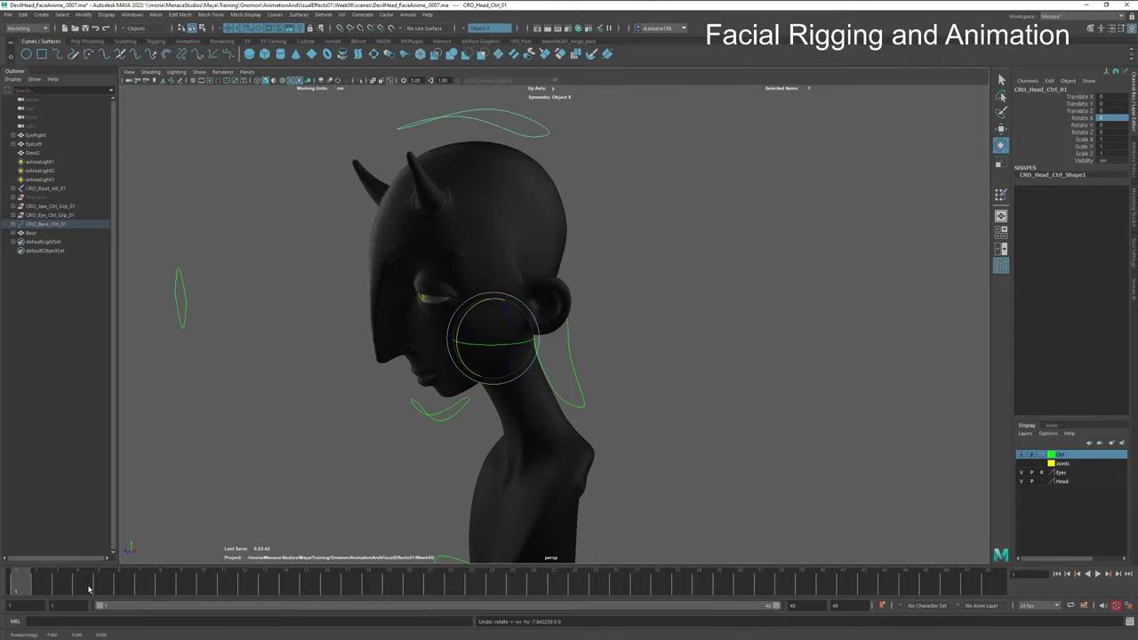
pyautogui.click(1080, 125)
pyautogui.moveTo(832, 189); pyautogui.dragTo(716, 189, button='middle')
pyautogui.click(1081, 131)
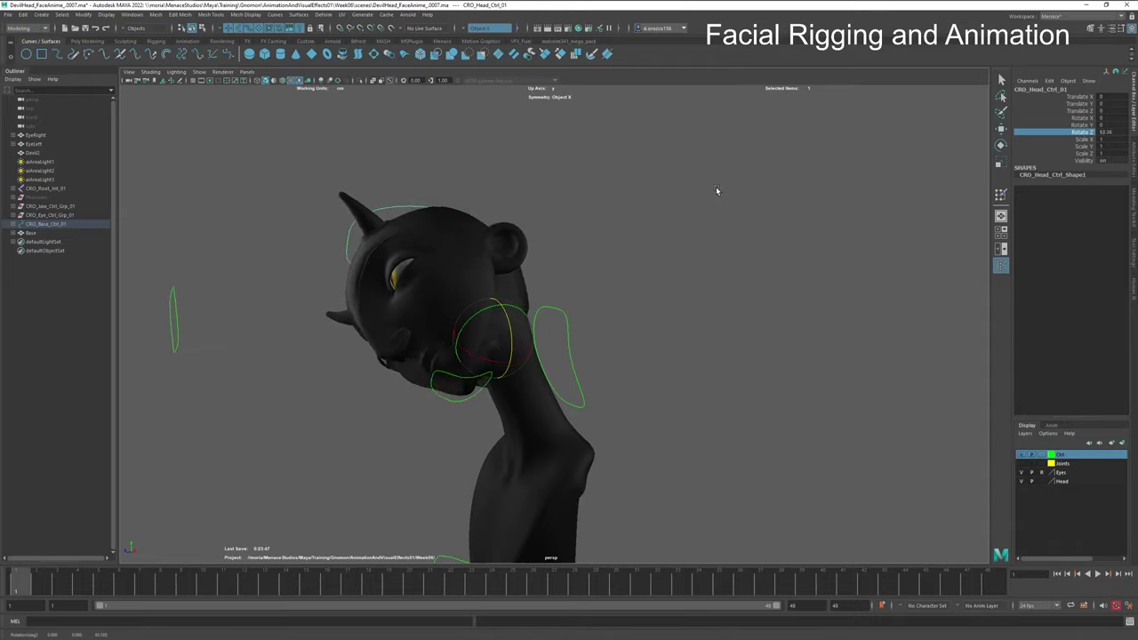
pyautogui.hotkey('ctrl', 'z')
pyautogui.hotkey('ctrl', 'z')
pyautogui.hotkey('ctrl', 'z')
pyautogui.hotkey('ctrl', 'z')
pyautogui.hotkey('ctrl', 'z')
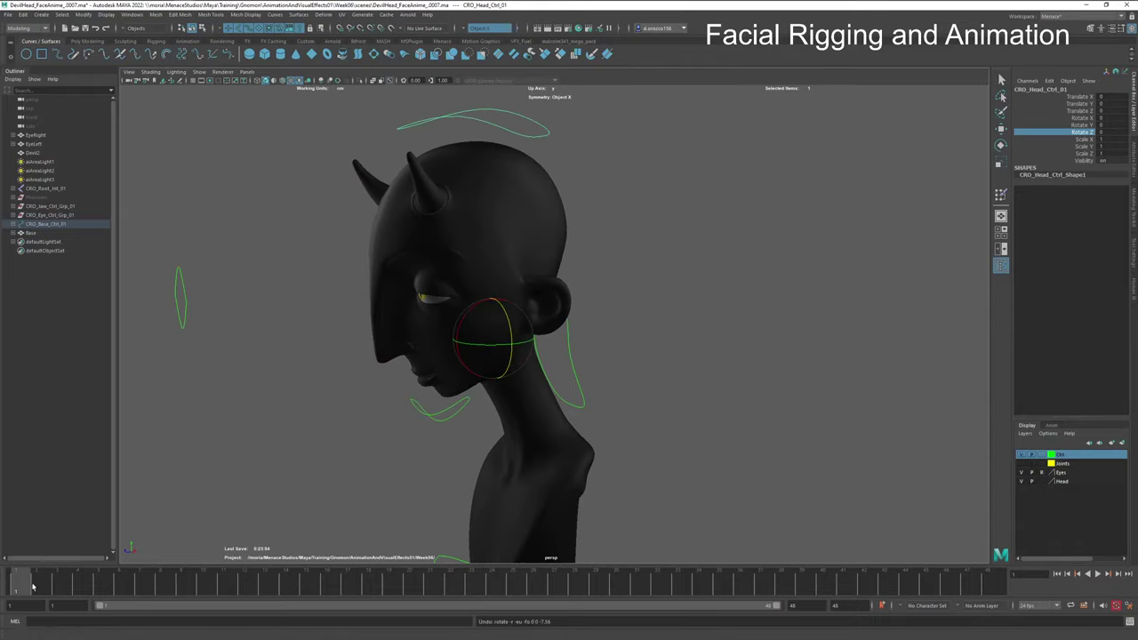
# Step: Key the head control's rotation, posing Rotate X about 21 at frame 12 and -48.055 at frame 36
pyautogui.keyDown('shift'); pyautogui.click(1087, 119); pyautogui.keyUp('shift')
pyautogui.rightClick(1088, 119)
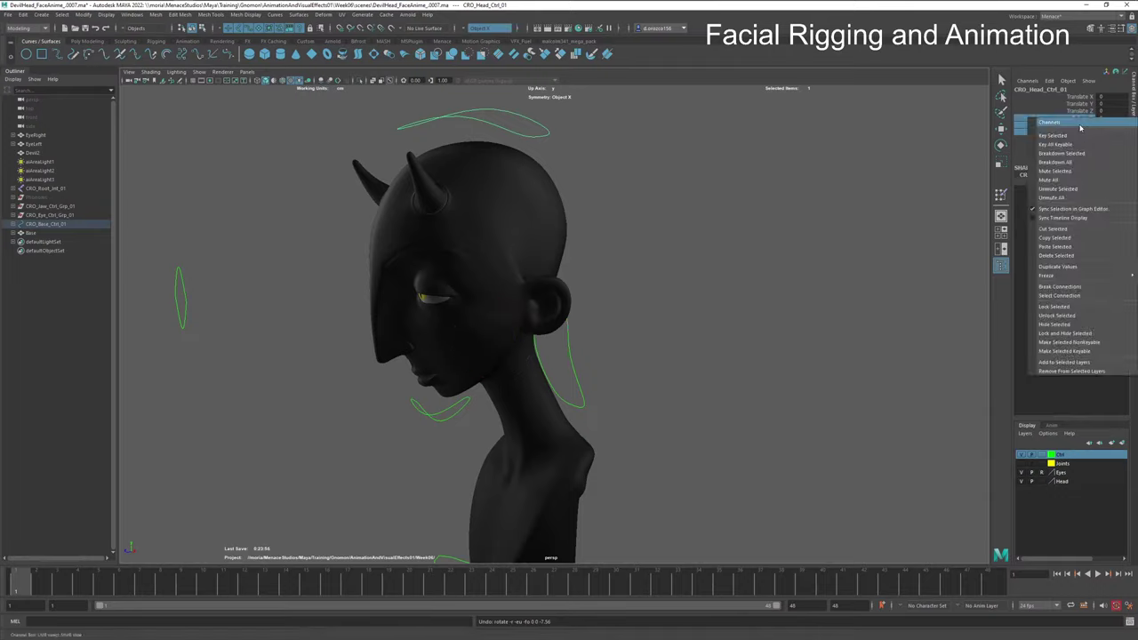
pyautogui.click(1070, 119)
pyautogui.moveTo(31, 589); pyautogui.dragTo(253, 580)
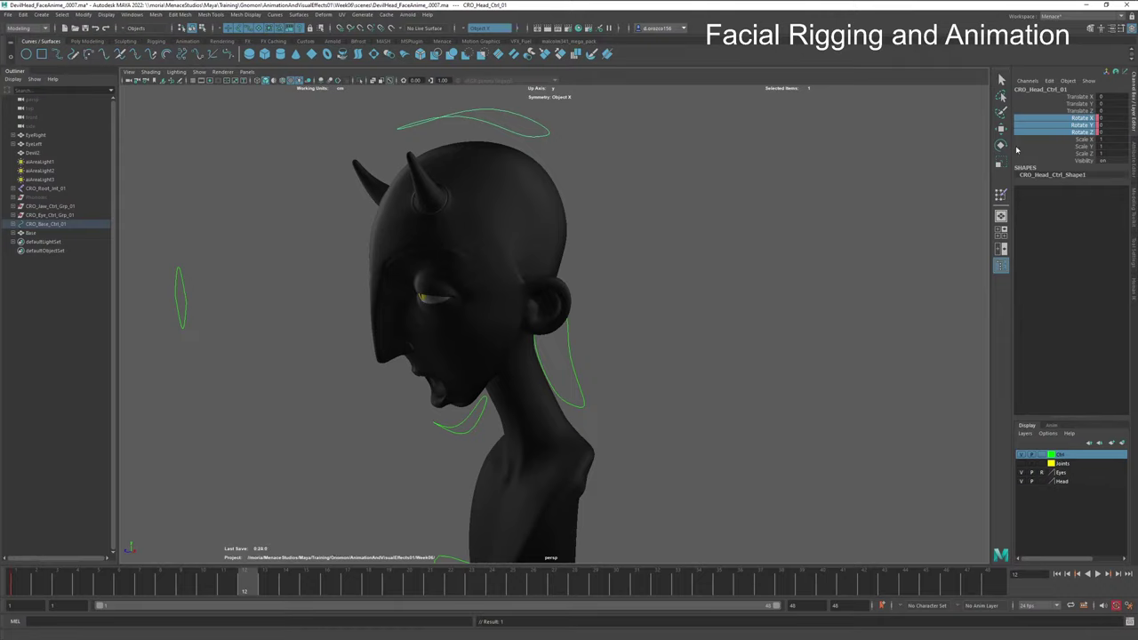
pyautogui.click(1076, 118)
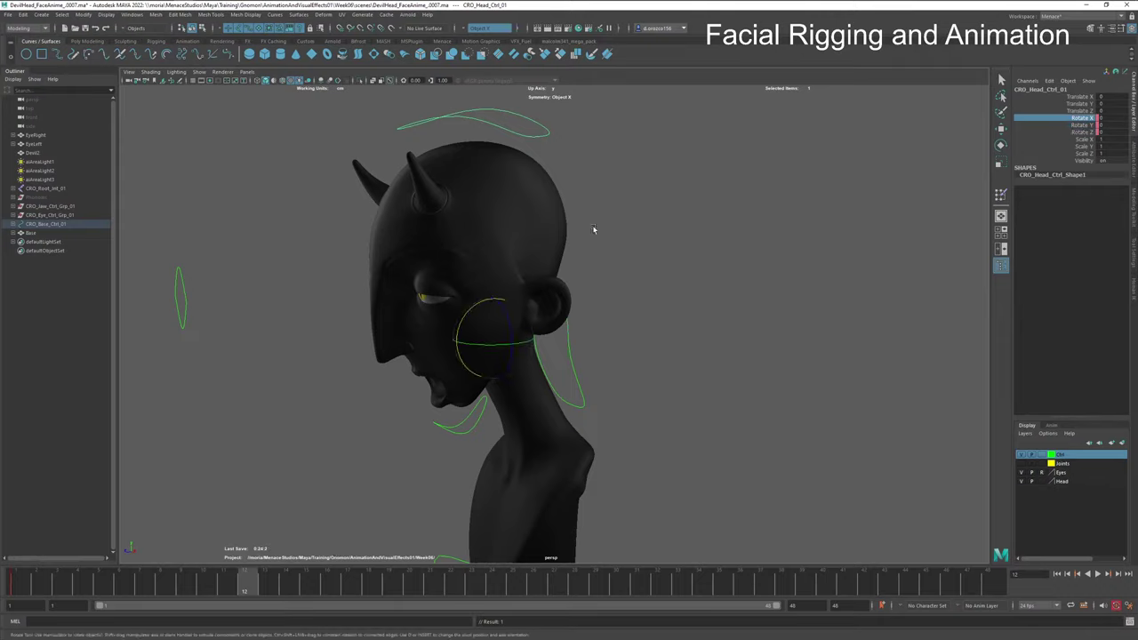
pyautogui.moveTo(466, 321); pyautogui.dragTo(452, 336)
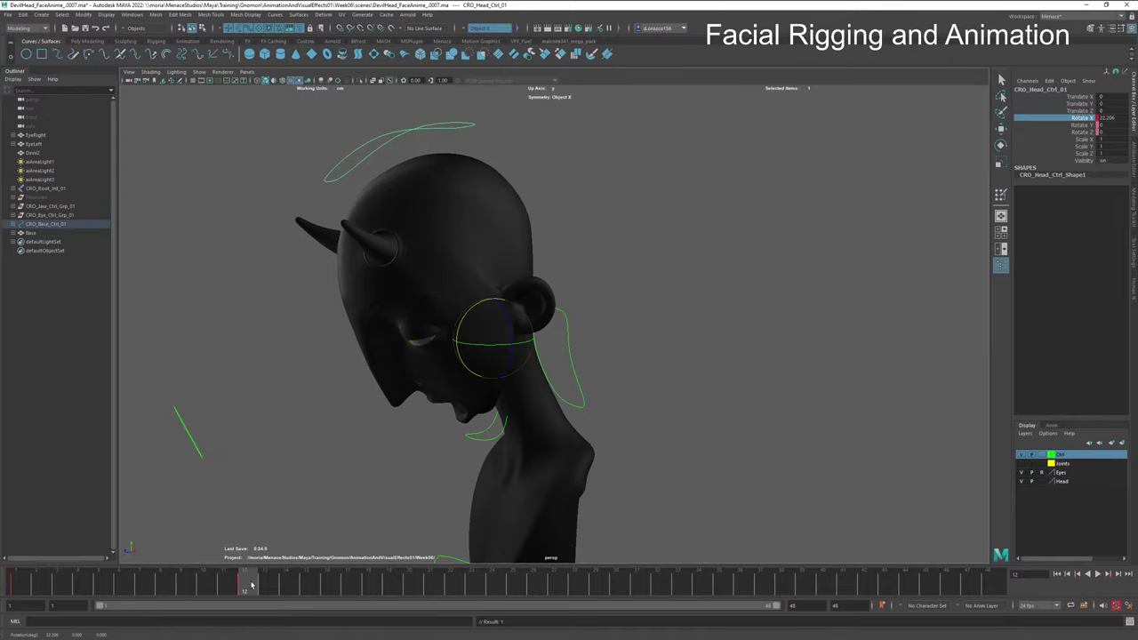
pyautogui.moveTo(251, 585); pyautogui.dragTo(493, 591)
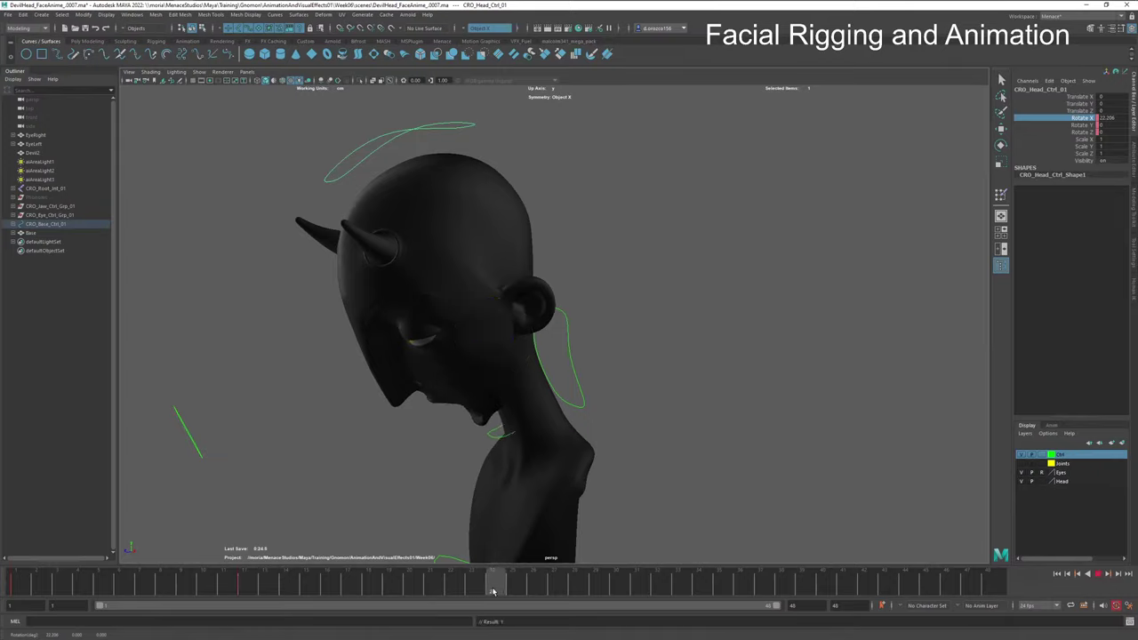
pyautogui.moveTo(492, 591); pyautogui.dragTo(740, 591)
pyautogui.press('e')
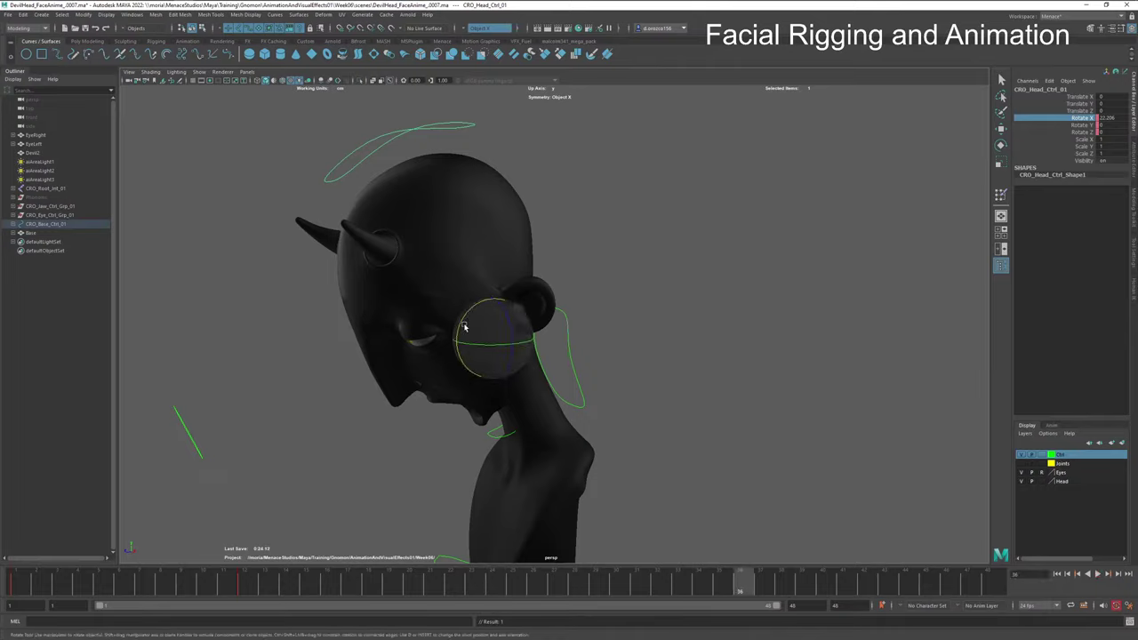
pyautogui.moveTo(456, 331); pyautogui.dragTo(493, 293)
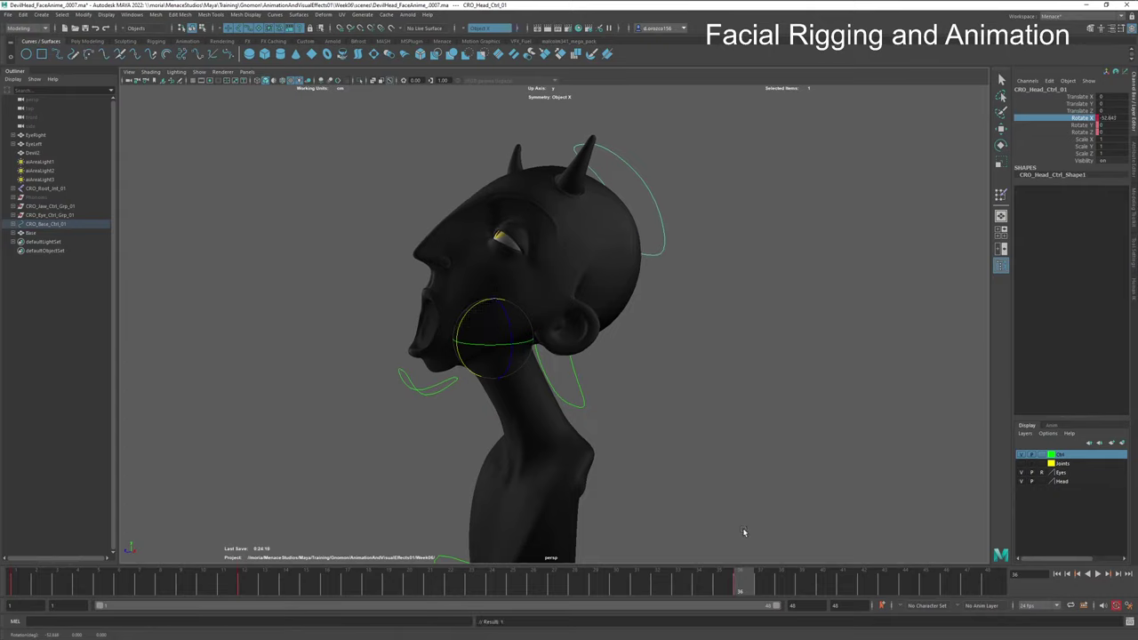
# Step: At frame 48, set the head control's Rotate X back to 0
pyautogui.moveTo(746, 581); pyautogui.dragTo(992, 584)
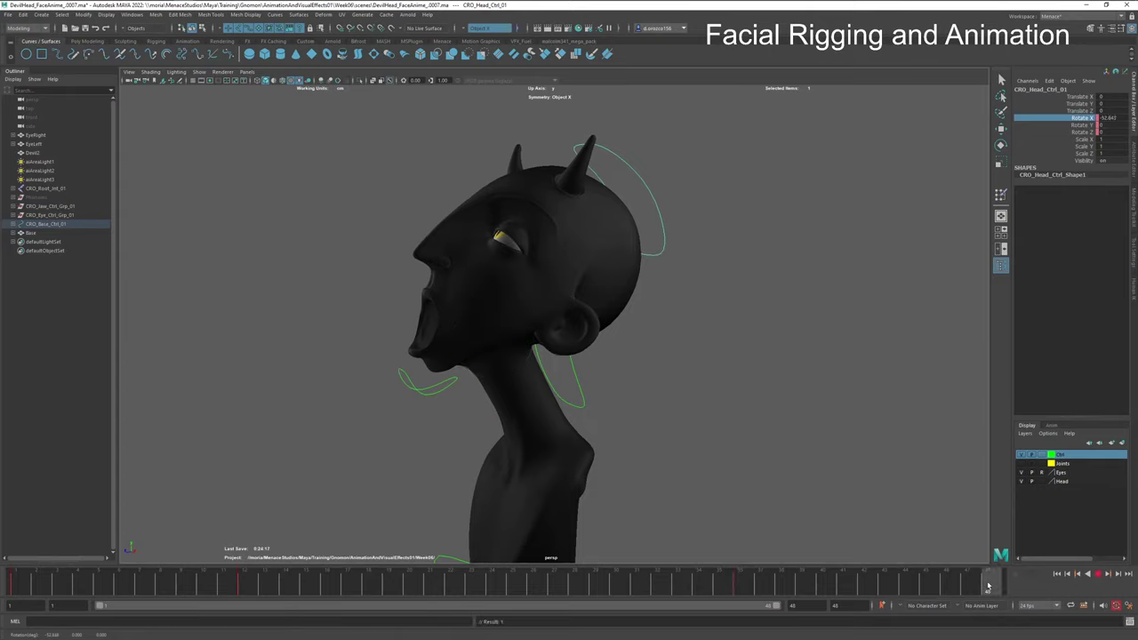
pyautogui.doubleClick(1103, 117)
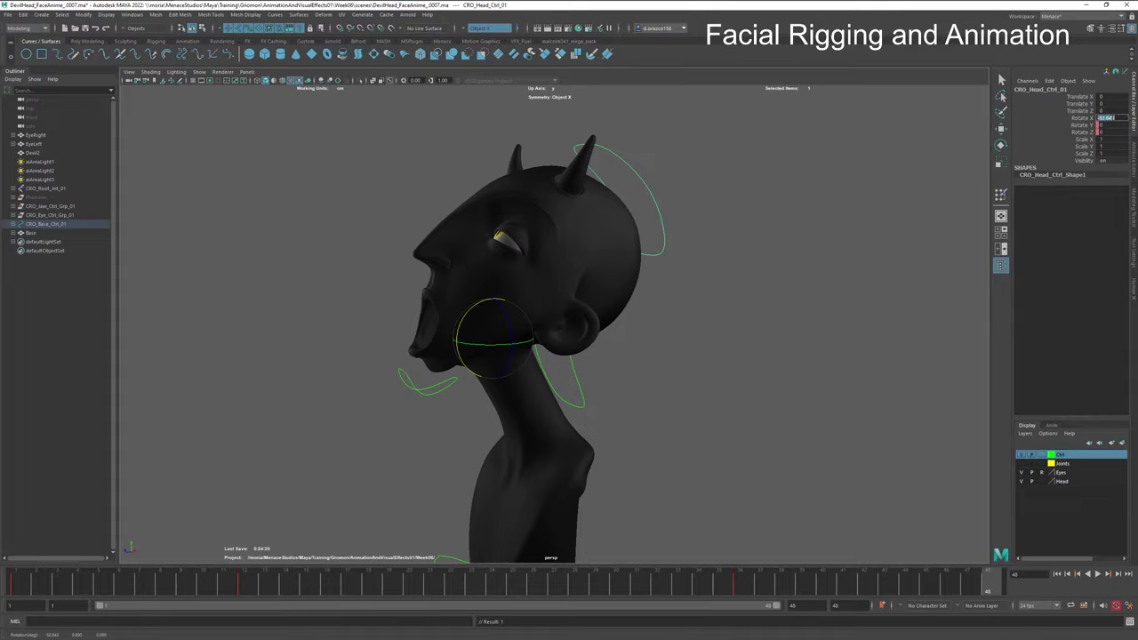
pyautogui.write('0')
pyautogui.press('Return')
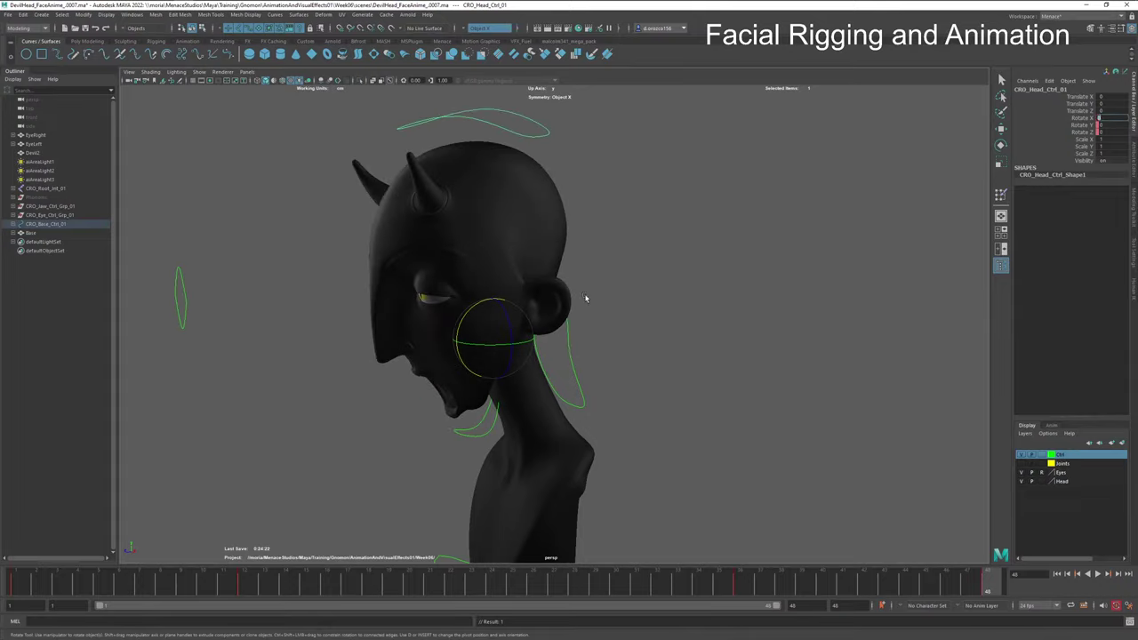
# Step: Toggle the joint skeleton, select the Devil2 mesh and start Paint Skin Weights
pyautogui.click(1022, 463)
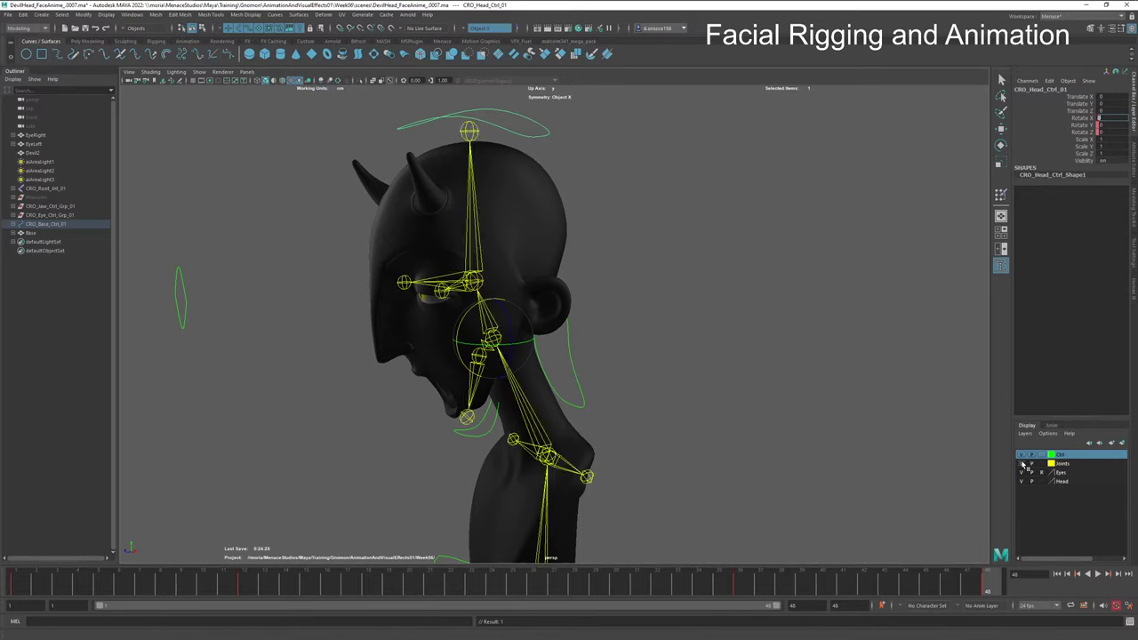
pyautogui.click(1022, 463)
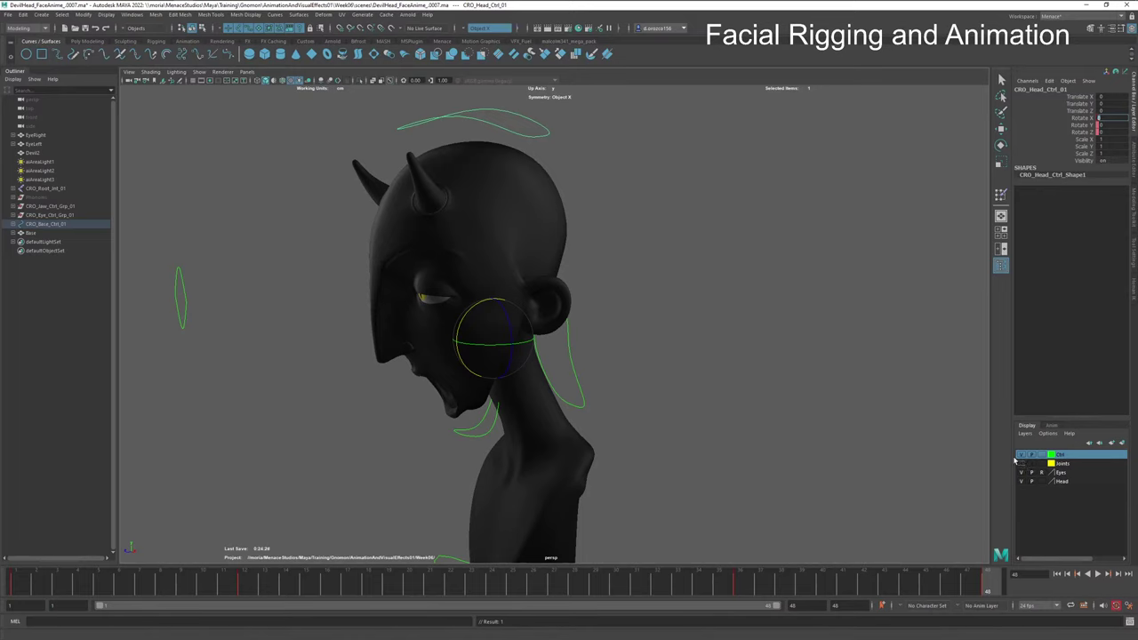
pyautogui.click(562, 258)
pyautogui.click(1002, 195)
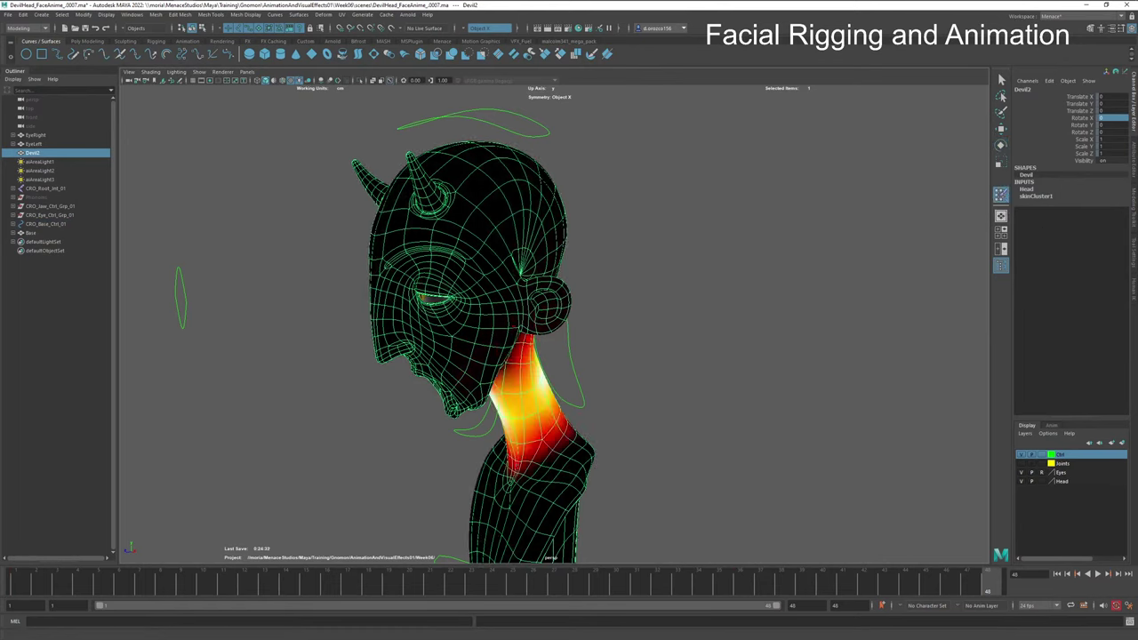
# Step: In the skin-weight tool settings, turn off Show wireframe under Display
pyautogui.click(1132, 246)
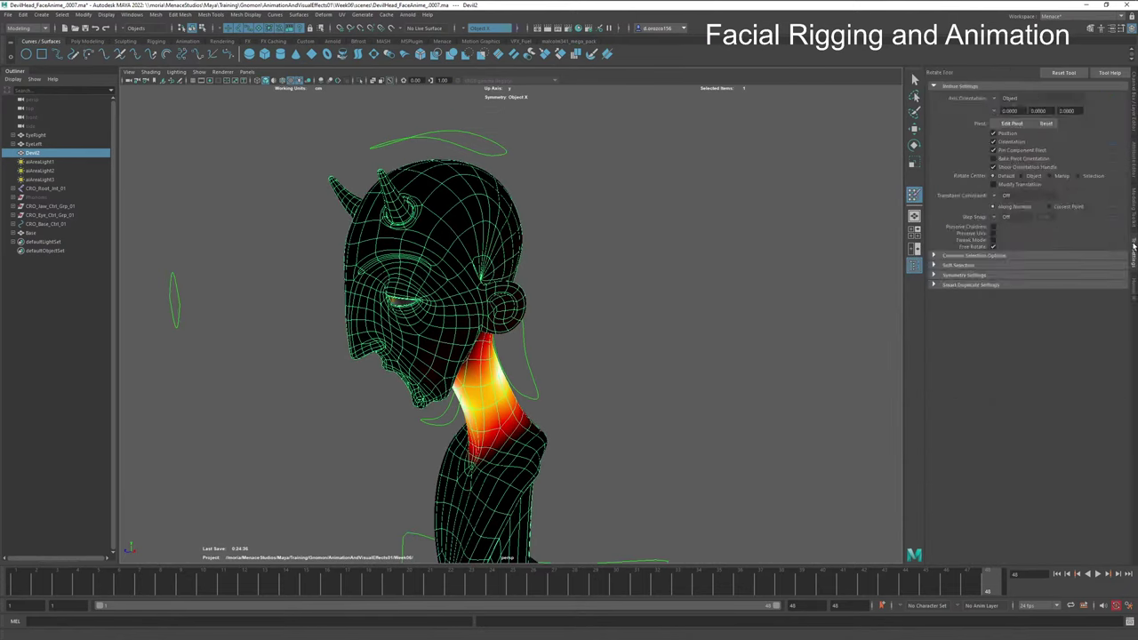
pyautogui.click(935, 456)
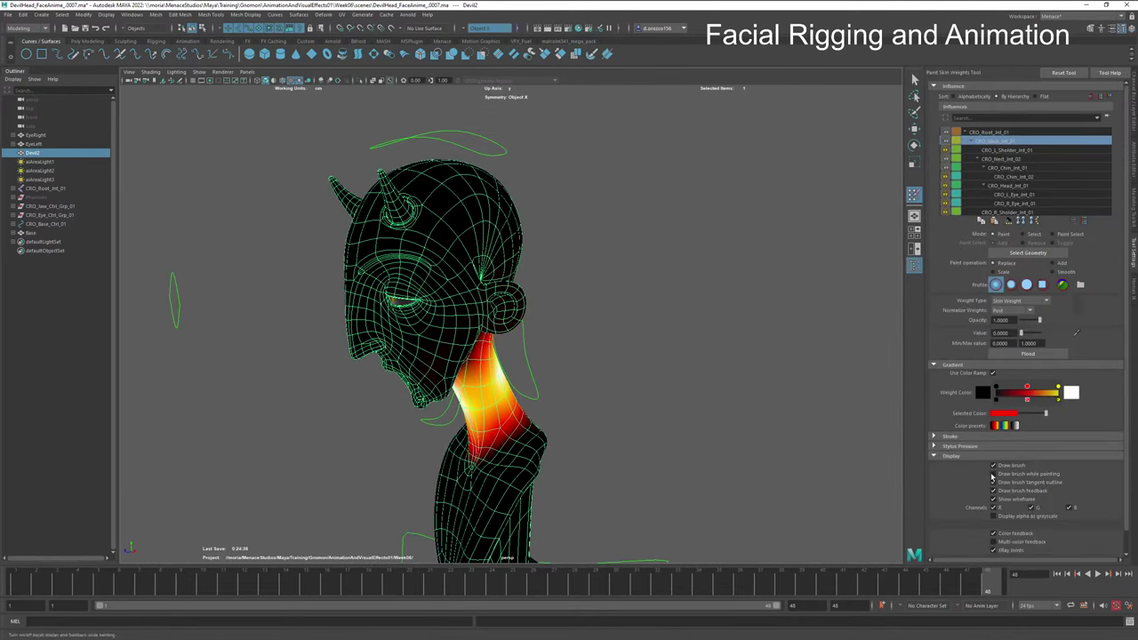
pyautogui.click(994, 500)
pyautogui.moveTo(530, 397)
pyautogui.keyDown('alt'); pyautogui.mouseDown()
pyautogui.moveTo(599, 384)
pyautogui.moveTo(447, 383)
pyautogui.moveTo(464, 171)
pyautogui.mouseUp(); pyautogui.keyUp('alt')
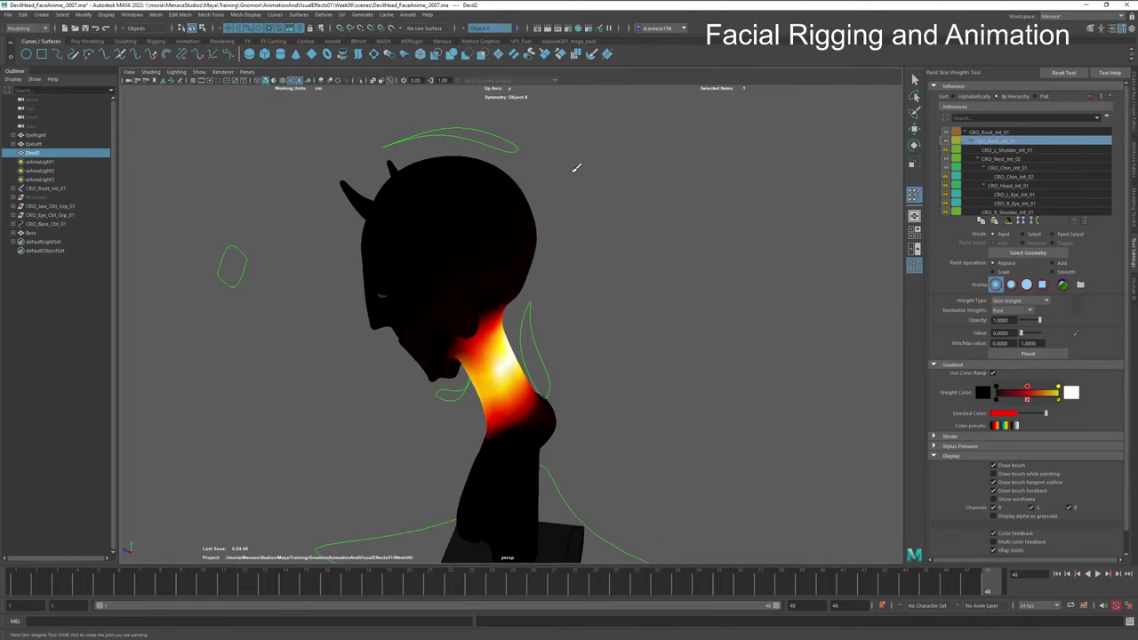
# Step: Check the shoulder, neck and CRO_Chin_Jnt_01 influences while orbiting the head
pyautogui.click(1012, 150)
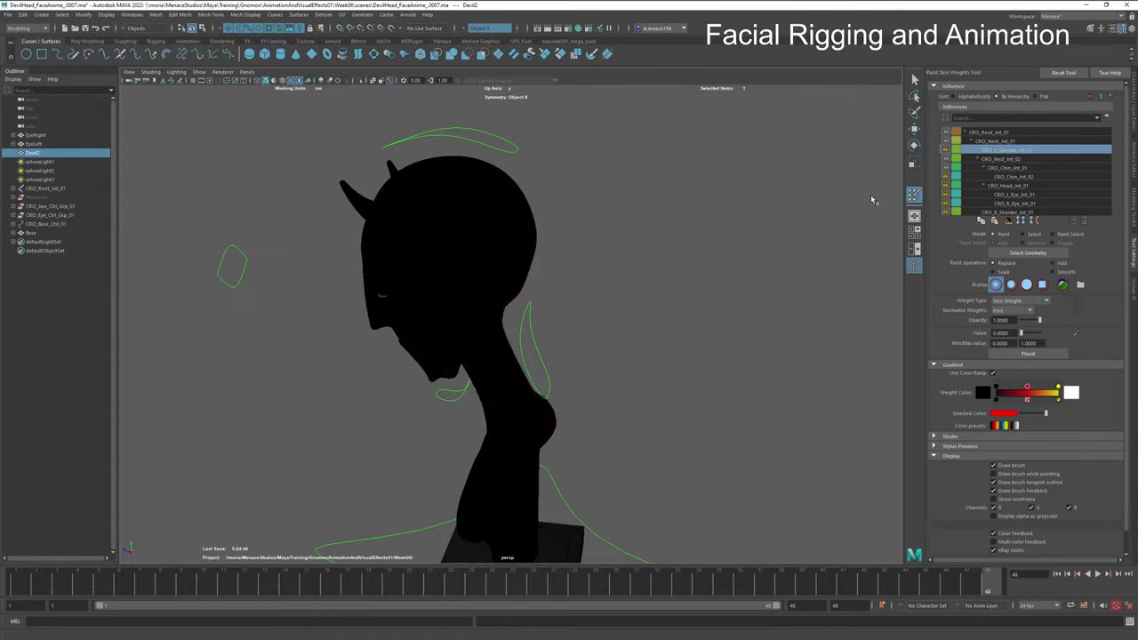
pyautogui.keyDown('alt'); pyautogui.moveTo(873, 200); pyautogui.dragTo(738, 301); pyautogui.keyUp('alt')
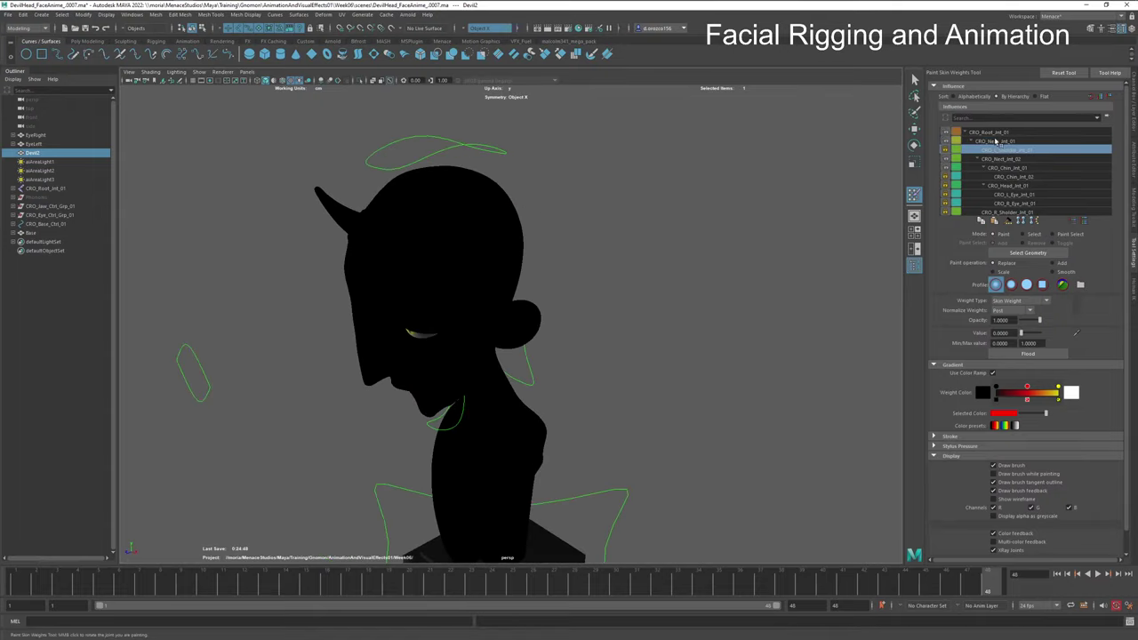
pyautogui.click(1014, 160)
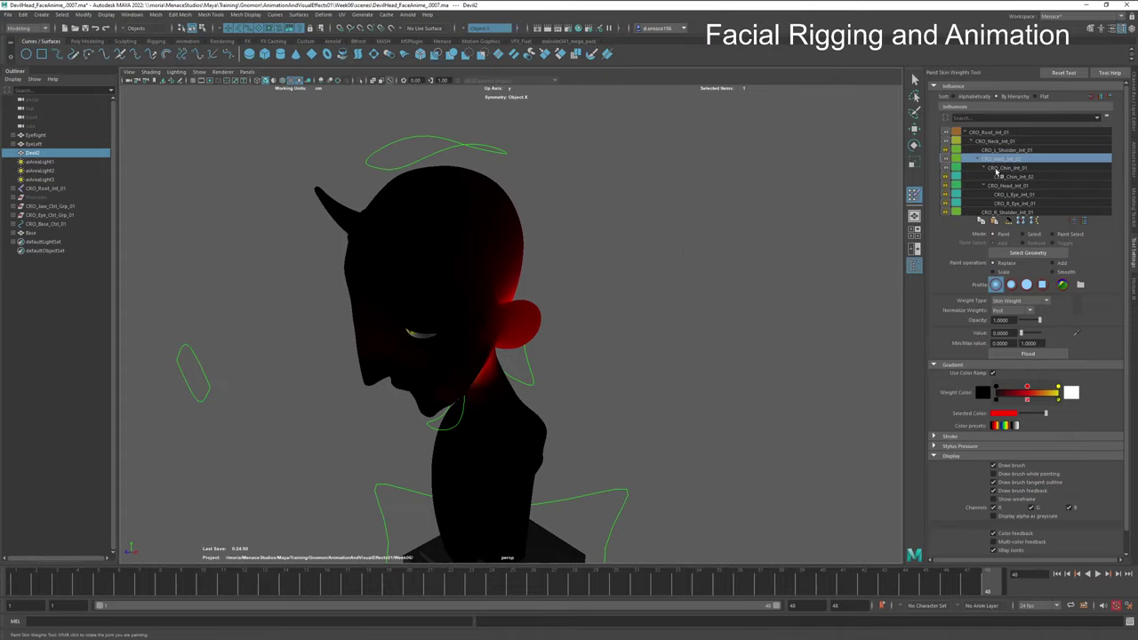
pyautogui.keyDown('alt'); pyautogui.moveTo(711, 249); pyautogui.dragTo(569, 239); pyautogui.keyUp('alt')
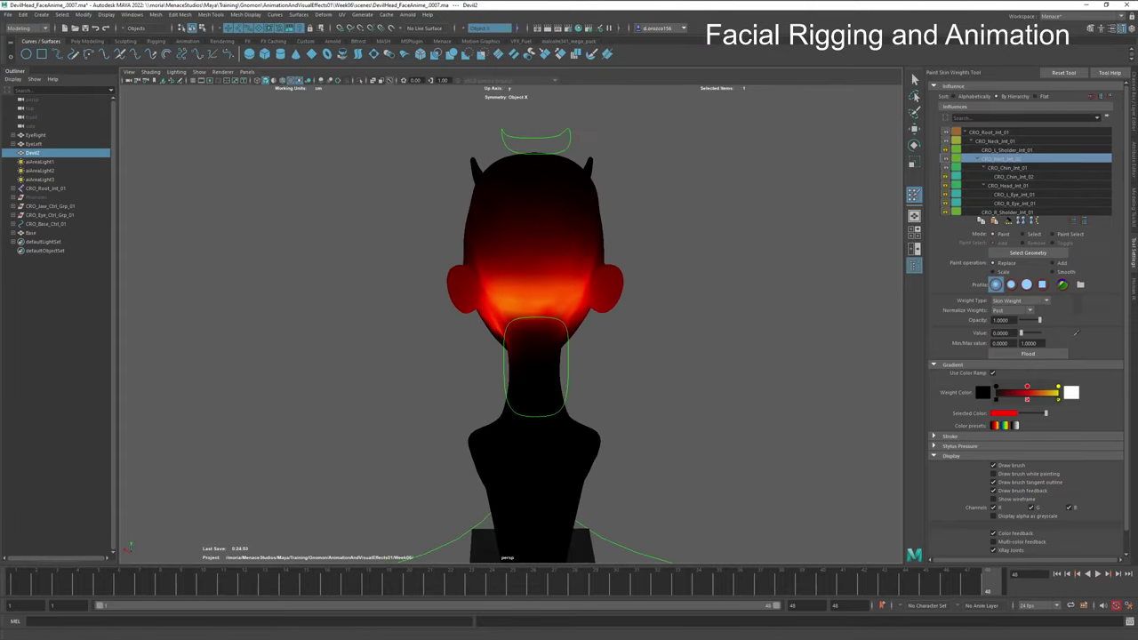
pyautogui.click(1010, 169)
# Step: Select the head joint in Influences and play the animation to check deformation
pyautogui.click(1008, 177)
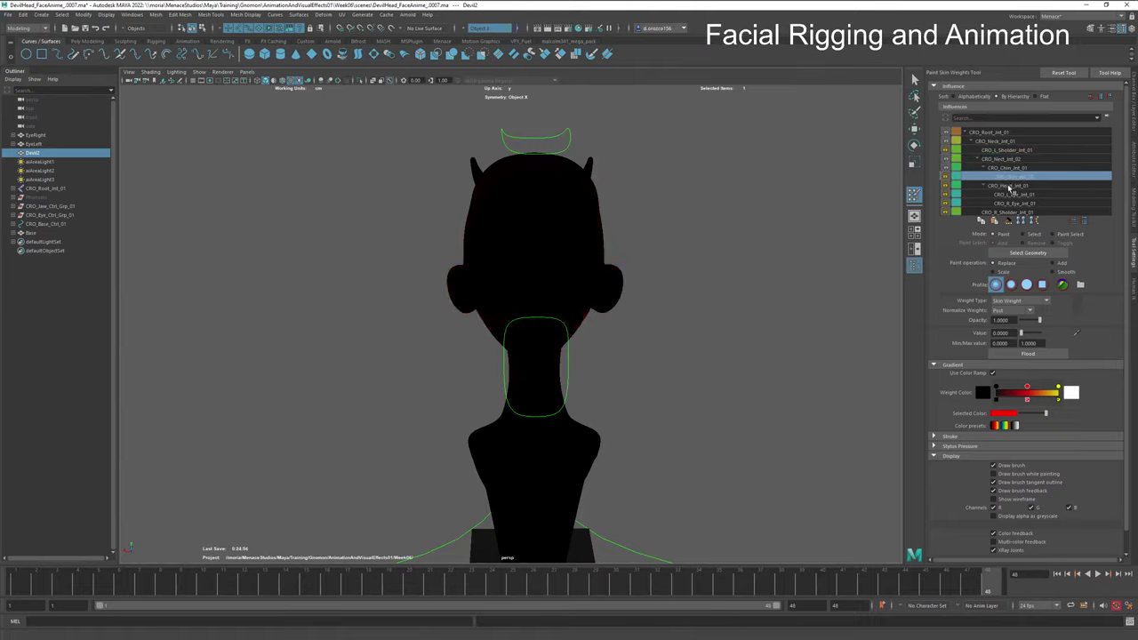
pyautogui.click(1009, 186)
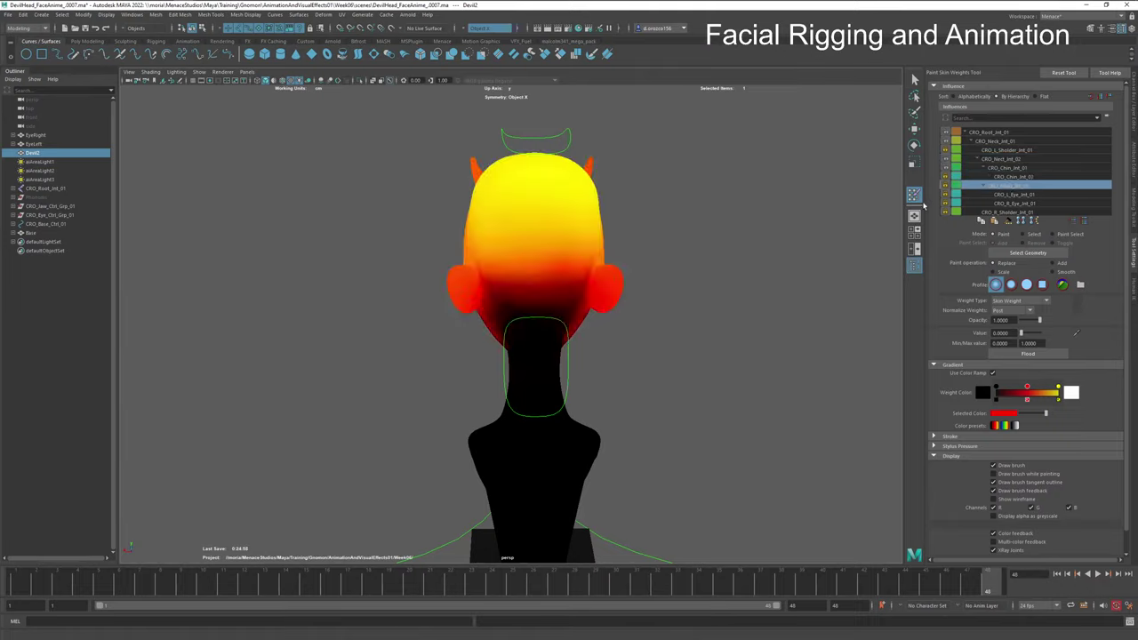
pyautogui.keyDown('alt'); pyautogui.moveTo(658, 296); pyautogui.dragTo(783, 301); pyautogui.keyUp('alt')
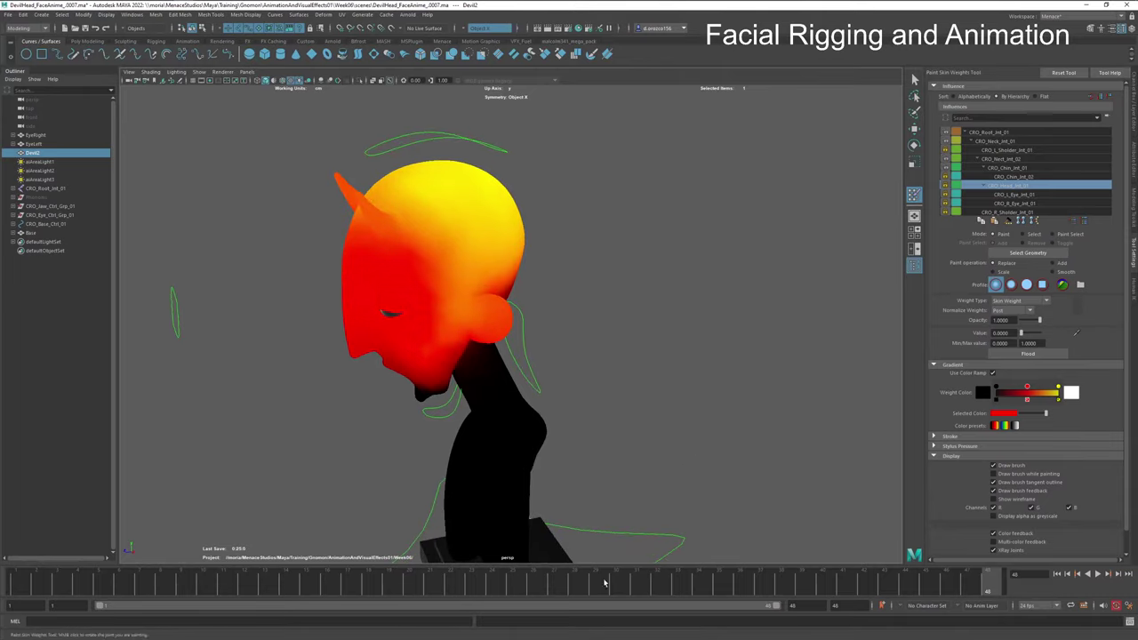
pyautogui.hotkey('alt', 'v')
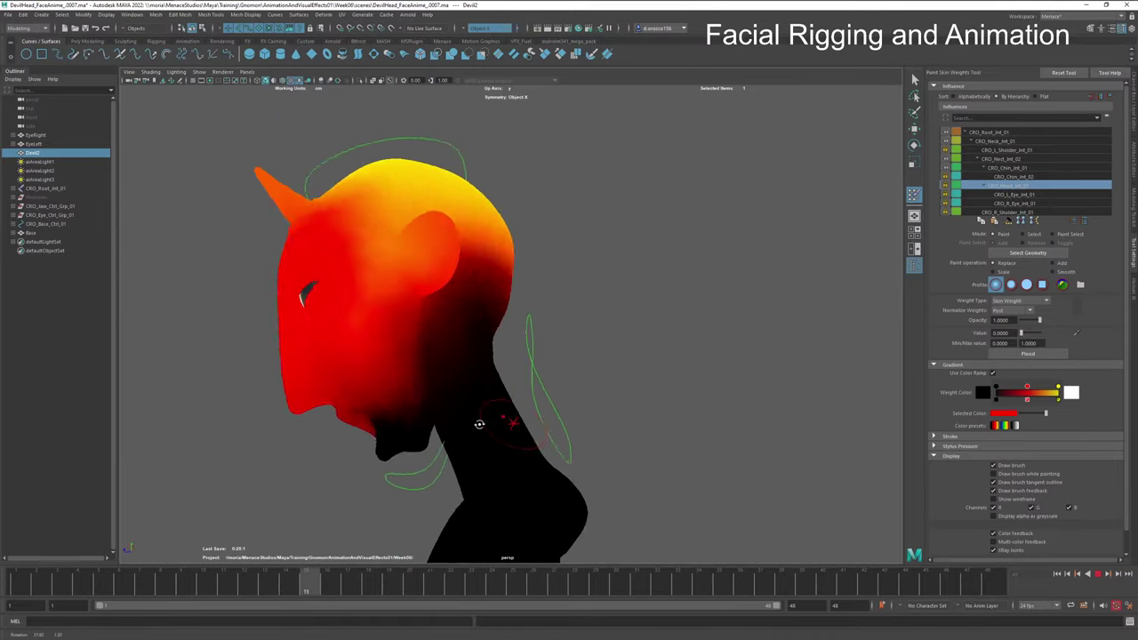
pyautogui.moveTo(539, 418); pyautogui.dragTo(507, 442, button='middle')
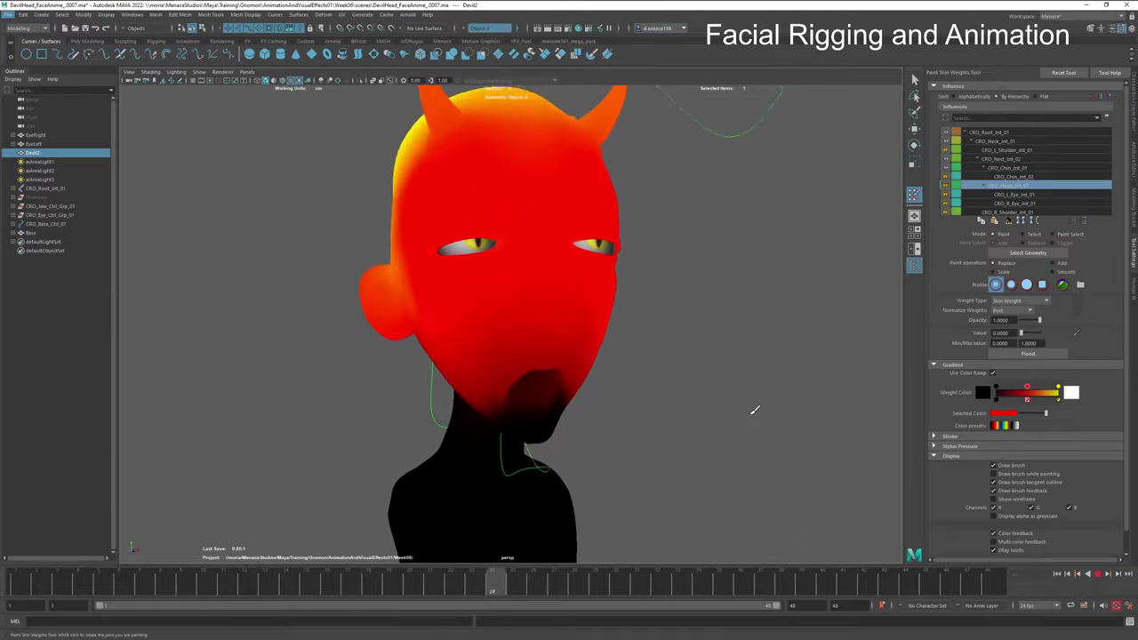
pyautogui.press('Escape')
pyautogui.keyDown('alt'); pyautogui.moveTo(679, 269); pyautogui.dragTo(714, 560); pyautogui.keyUp('alt')
pyautogui.hotkey('alt', 'v')
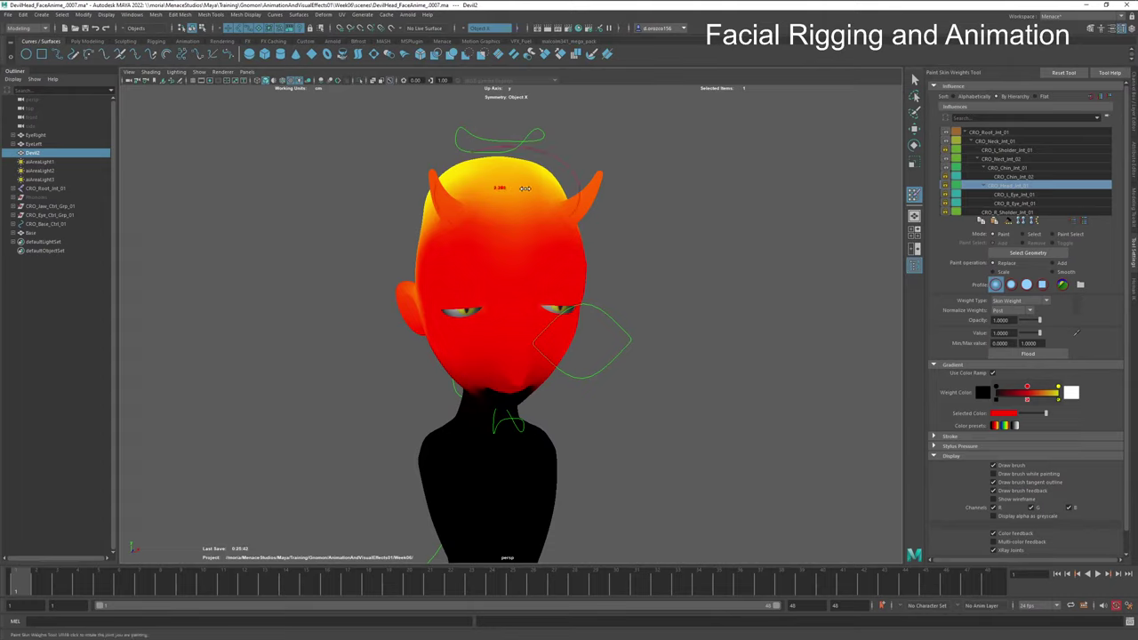
# Step: Paint Replace value 1 head weights over the skull top and right horn
pyautogui.moveTo(502, 191)
pyautogui.mouseDown()
pyautogui.moveTo(460, 200)
pyautogui.moveTo(551, 202)
pyautogui.moveTo(496, 183)
pyautogui.moveTo(468, 199)
pyautogui.moveTo(438, 186)
pyautogui.mouseUp()
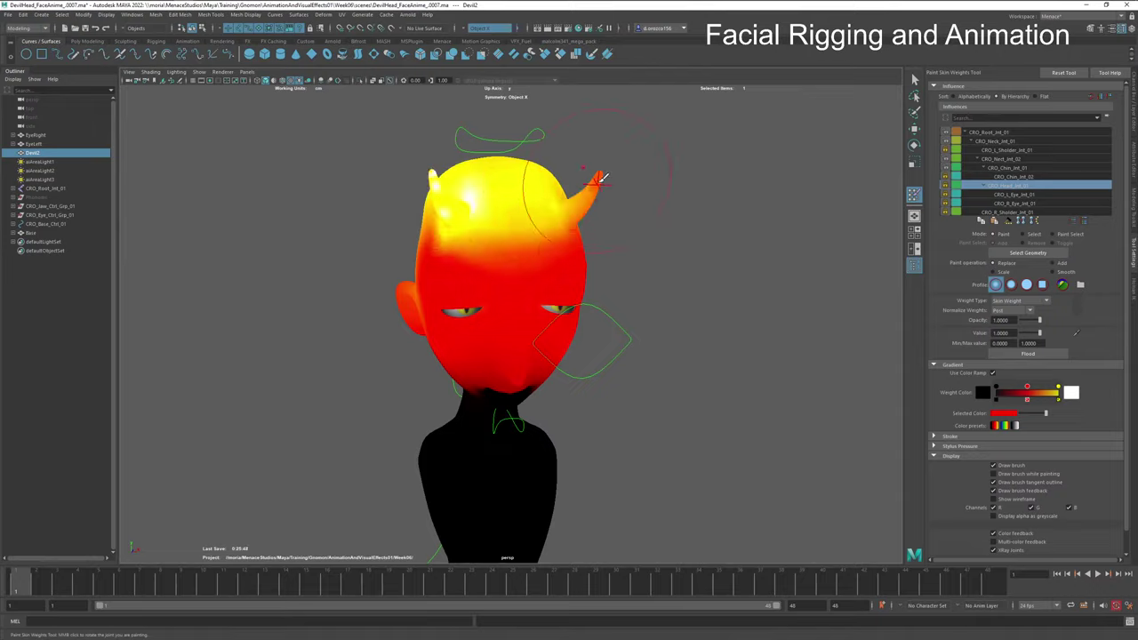
pyautogui.moveTo(602, 178)
pyautogui.mouseDown()
pyautogui.moveTo(472, 223)
pyautogui.moveTo(400, 198)
pyautogui.moveTo(366, 201)
pyautogui.moveTo(391, 222)
pyautogui.moveTo(380, 233)
pyautogui.moveTo(387, 223)
pyautogui.moveTo(623, 245)
pyautogui.moveTo(654, 231)
pyautogui.mouseUp()
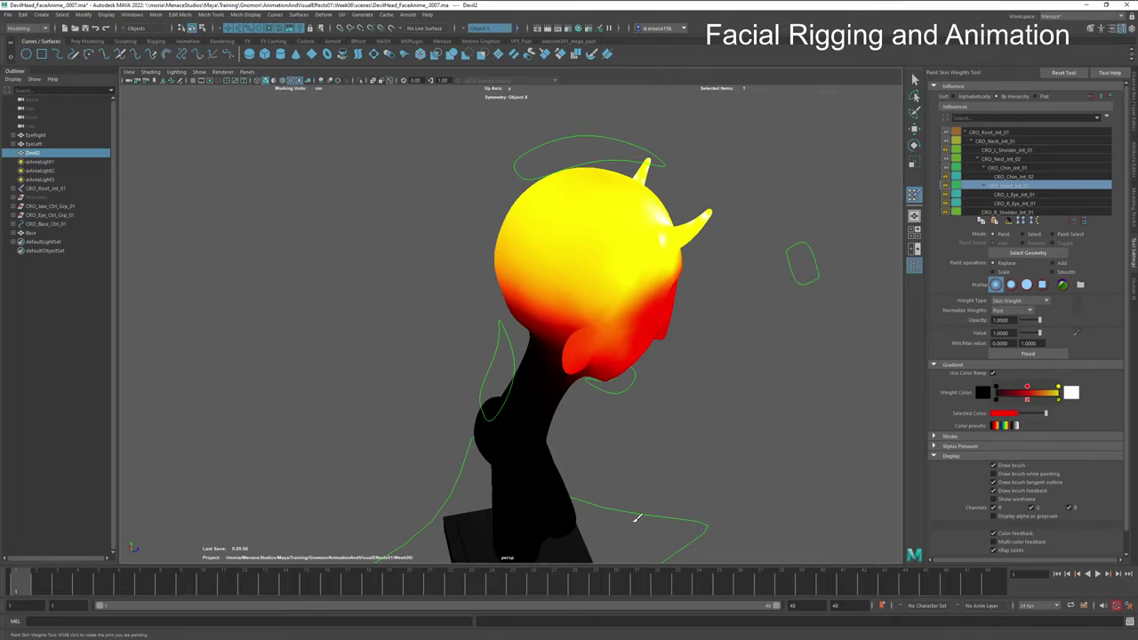
pyautogui.keyDown('alt'); pyautogui.moveTo(603, 472); pyautogui.dragTo(514, 331); pyautogui.keyUp('alt')
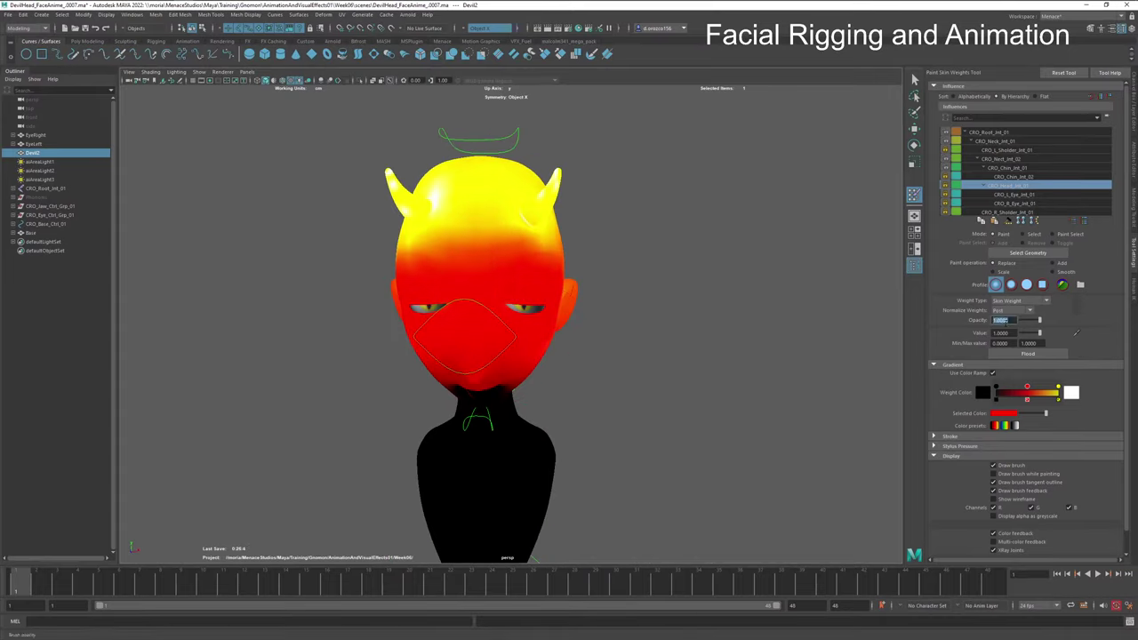
# Step: In Add mode, paint full head weight on the lower face, cheeks, nose and mouth
pyautogui.click(1054, 264)
pyautogui.moveTo(498, 242)
pyautogui.mouseDown()
pyautogui.moveTo(420, 202)
pyautogui.moveTo(418, 267)
pyautogui.mouseUp()
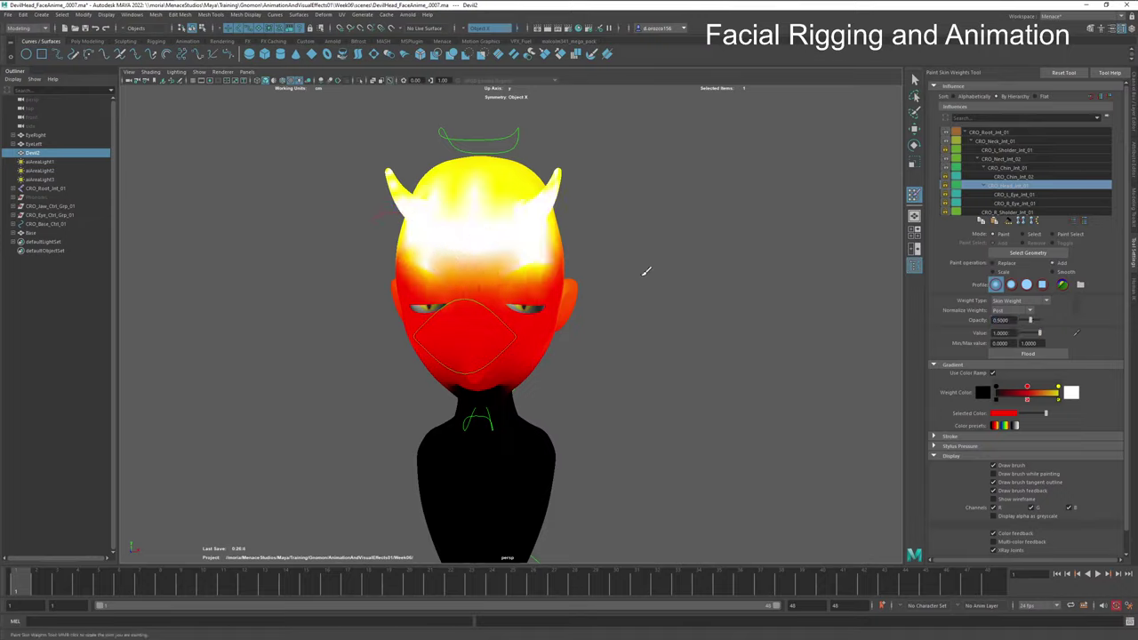
pyautogui.hotkey('ctrl', 'z')
pyautogui.moveTo(542, 322)
pyautogui.mouseDown()
pyautogui.moveTo(409, 326)
pyautogui.moveTo(575, 313)
pyautogui.moveTo(524, 292)
pyautogui.moveTo(398, 305)
pyautogui.moveTo(522, 265)
pyautogui.moveTo(540, 266)
pyautogui.moveTo(429, 269)
pyautogui.moveTo(528, 292)
pyautogui.moveTo(576, 326)
pyautogui.moveTo(565, 321)
pyautogui.moveTo(654, 316)
pyautogui.moveTo(619, 334)
pyautogui.moveTo(536, 308)
pyautogui.mouseUp()
pyautogui.moveTo(490, 263)
pyautogui.mouseDown()
pyautogui.moveTo(521, 261)
pyautogui.moveTo(477, 254)
pyautogui.moveTo(534, 243)
pyautogui.moveTo(579, 267)
pyautogui.moveTo(445, 285)
pyautogui.moveTo(509, 255)
pyautogui.mouseUp()
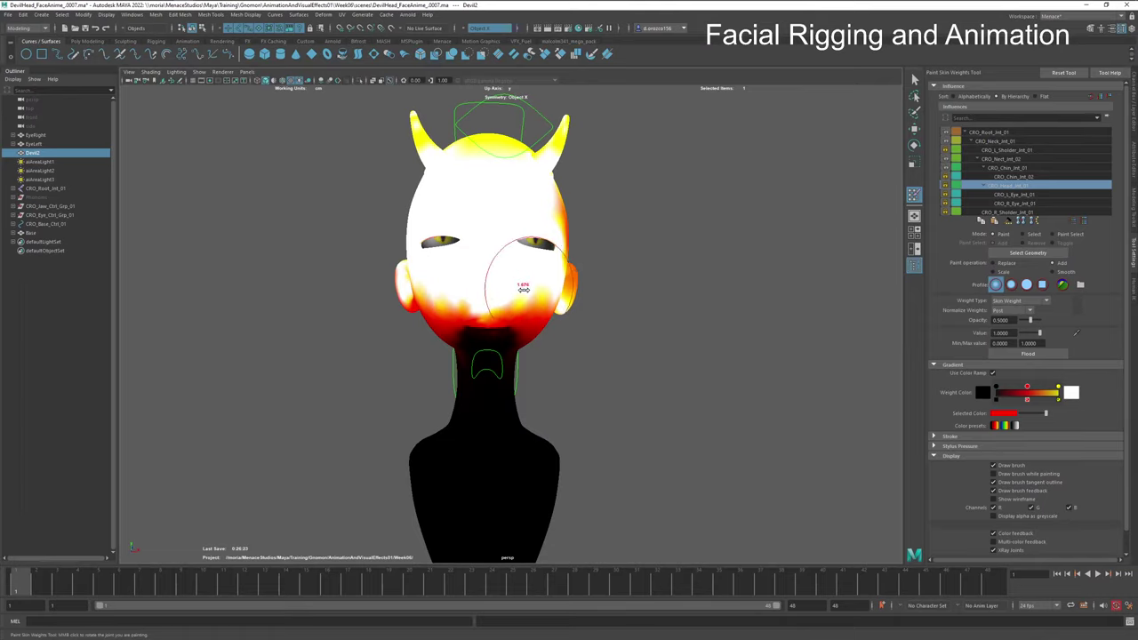
pyautogui.moveTo(523, 289)
pyautogui.mouseDown()
pyautogui.moveTo(508, 289)
pyautogui.moveTo(512, 317)
pyautogui.moveTo(465, 287)
pyautogui.moveTo(388, 275)
pyautogui.moveTo(457, 258)
pyautogui.moveTo(467, 278)
pyautogui.moveTo(342, 307)
pyautogui.moveTo(457, 275)
pyautogui.mouseUp()
pyautogui.scroll(3, 512, 316)
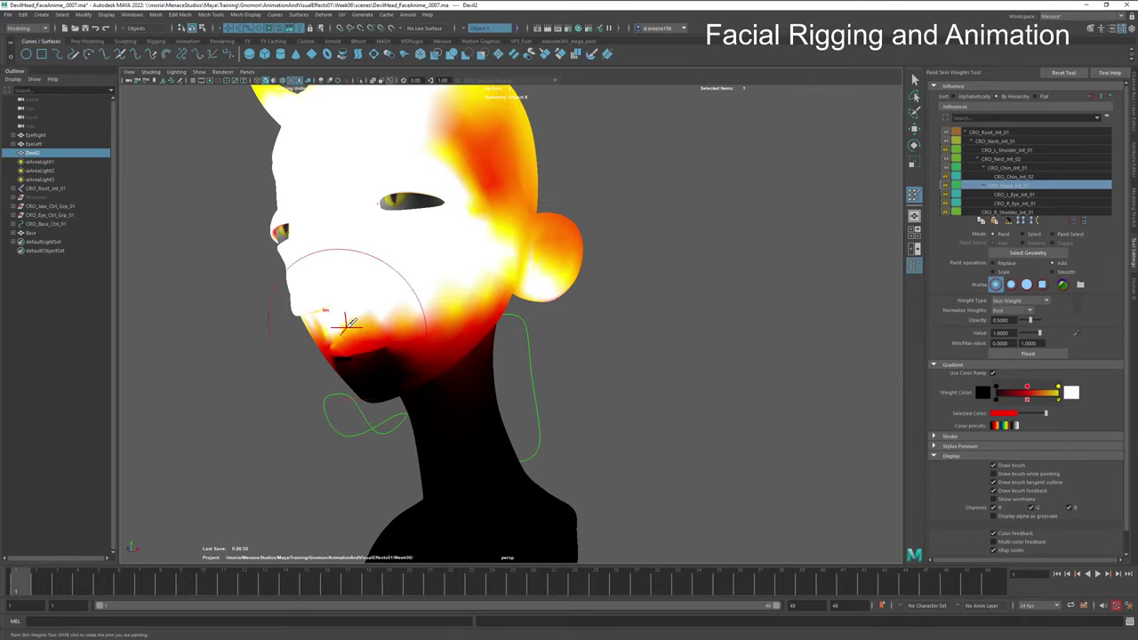
# Step: Add weight across the side cheek, then smooth its falloff with a smaller brush
pyautogui.keyDown('alt'); pyautogui.moveTo(356, 317); pyautogui.dragTo(452, 310); pyautogui.keyUp('alt')
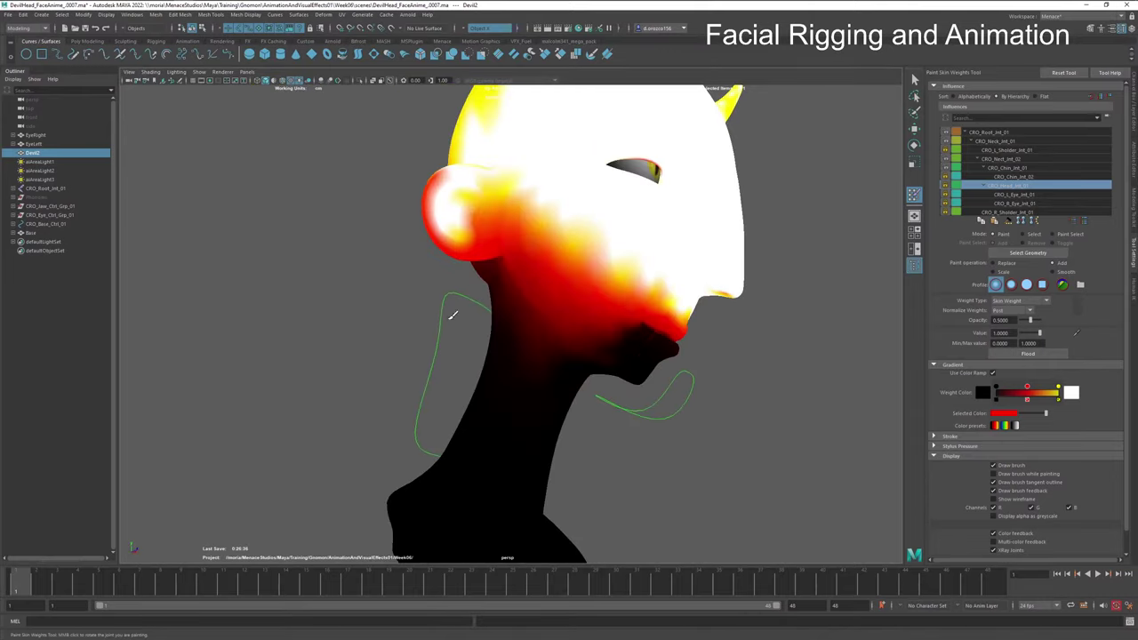
pyautogui.moveTo(531, 223); pyautogui.dragTo(602, 259)
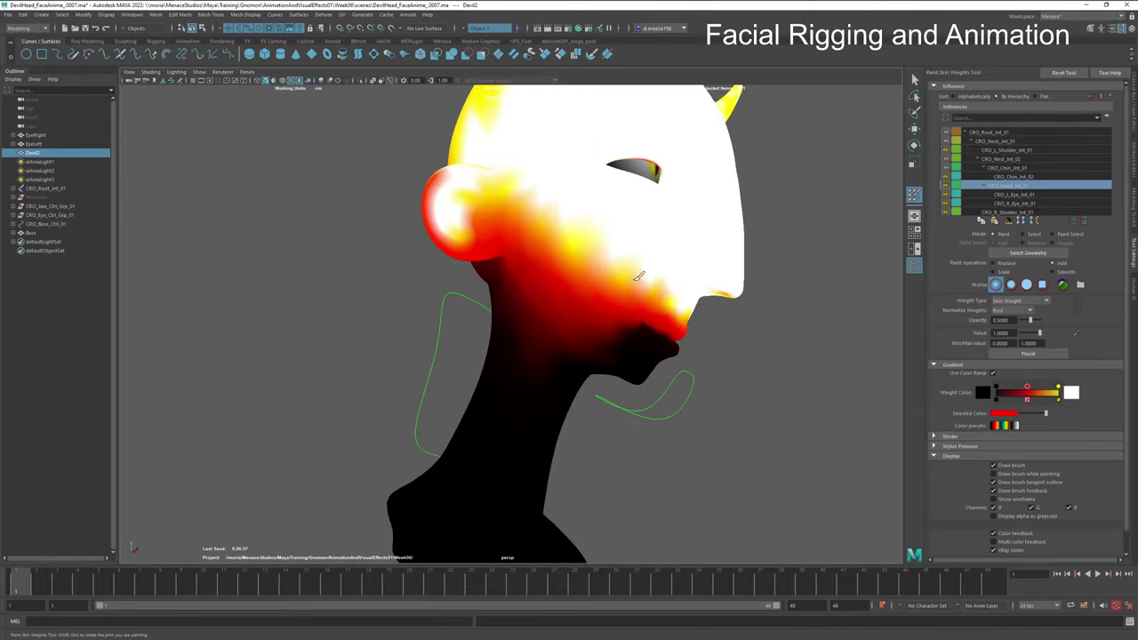
pyautogui.click(1055, 272)
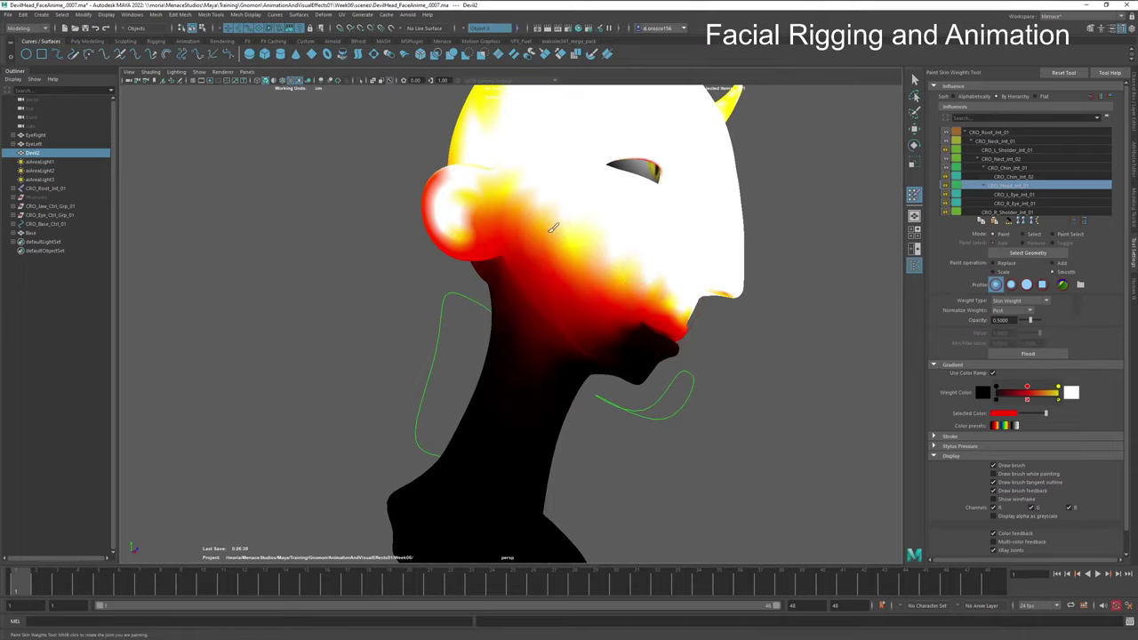
pyautogui.moveTo(635, 272); pyautogui.dragTo(617, 263)
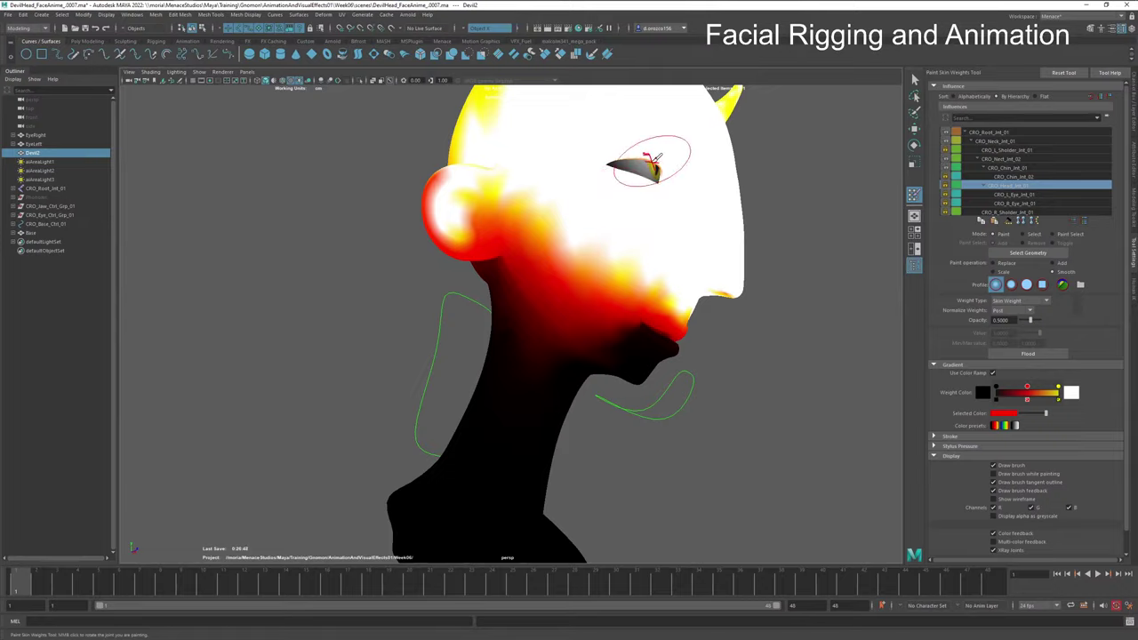
pyautogui.moveTo(654, 182)
pyautogui.keyDown('alt'); pyautogui.mouseDown()
pyautogui.moveTo(540, 309)
pyautogui.moveTo(360, 180)
pyautogui.moveTo(360, 203)
pyautogui.moveTo(432, 218)
pyautogui.mouseUp(); pyautogui.keyUp('alt')
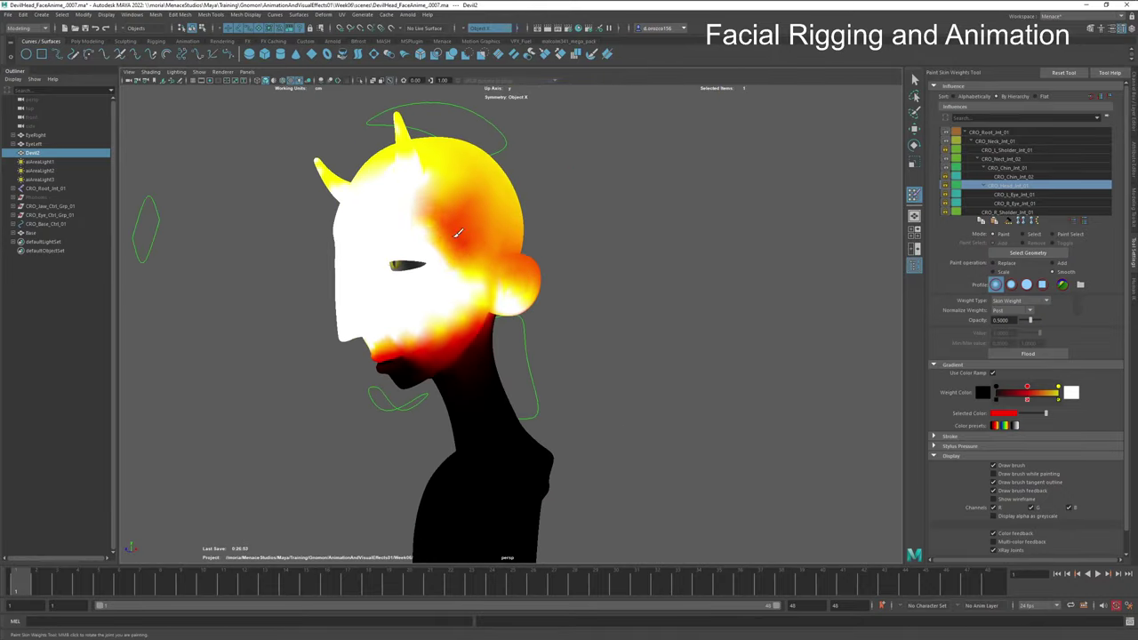
# Step: Add more head-joint weight beside the eye and review the profile
pyautogui.click(1052, 263)
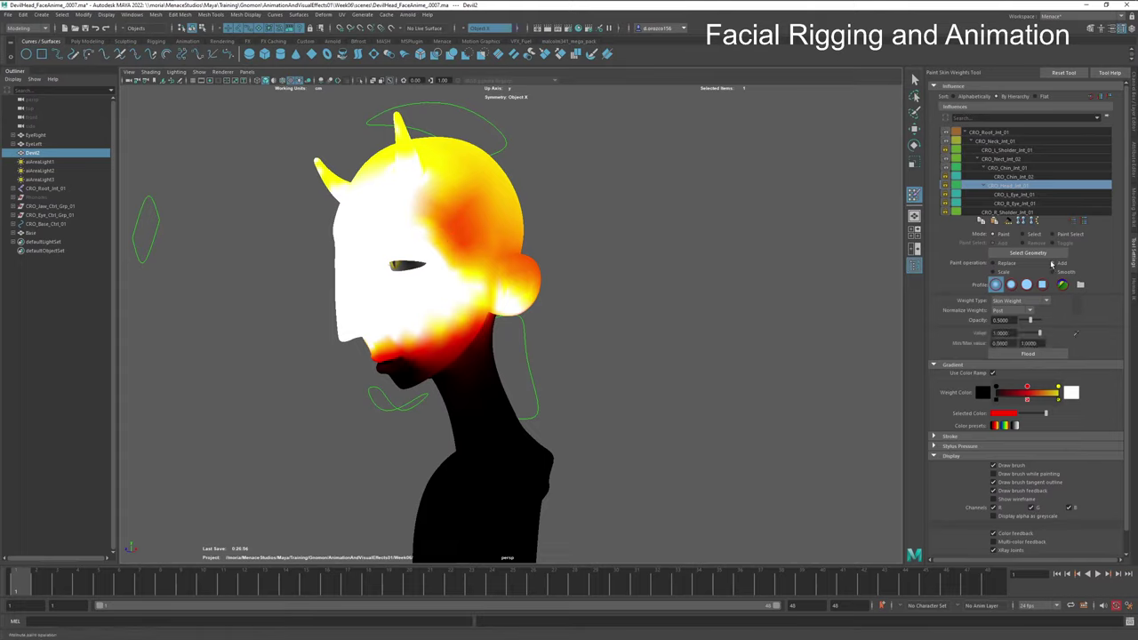
pyautogui.moveTo(336, 203)
pyautogui.mouseDown()
pyautogui.moveTo(407, 216)
pyautogui.moveTo(461, 258)
pyautogui.moveTo(445, 292)
pyautogui.moveTo(462, 236)
pyautogui.moveTo(399, 284)
pyautogui.moveTo(356, 272)
pyautogui.moveTo(459, 227)
pyautogui.moveTo(445, 209)
pyautogui.moveTo(533, 240)
pyautogui.mouseUp()
pyautogui.keyDown('alt'); pyautogui.moveTo(534, 240); pyautogui.dragTo(747, 267, button='right'); pyautogui.keyUp('alt')
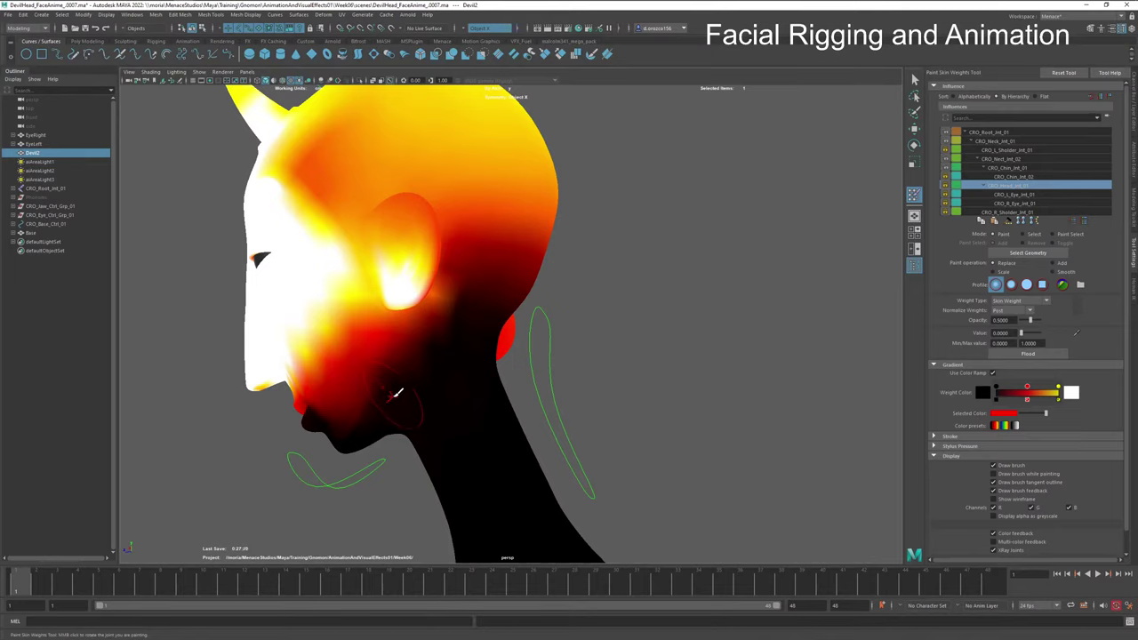
pyautogui.keyDown('alt'); pyautogui.moveTo(398, 392); pyautogui.dragTo(645, 312); pyautogui.keyUp('alt')
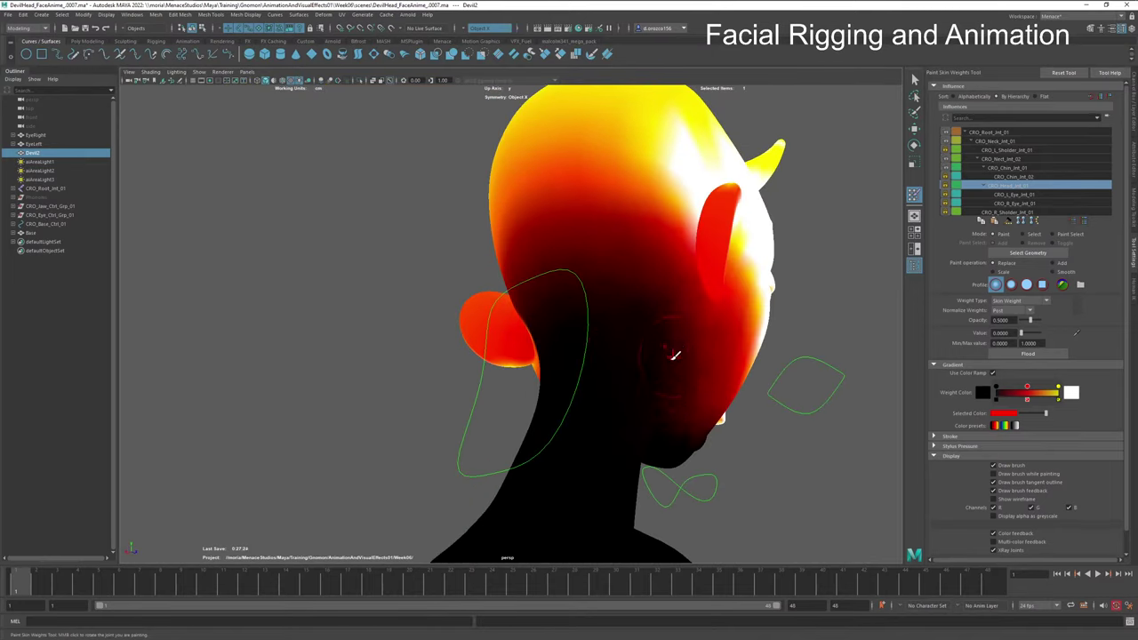
pyautogui.keyDown('alt'); pyautogui.moveTo(673, 356); pyautogui.dragTo(625, 356); pyautogui.keyUp('alt')
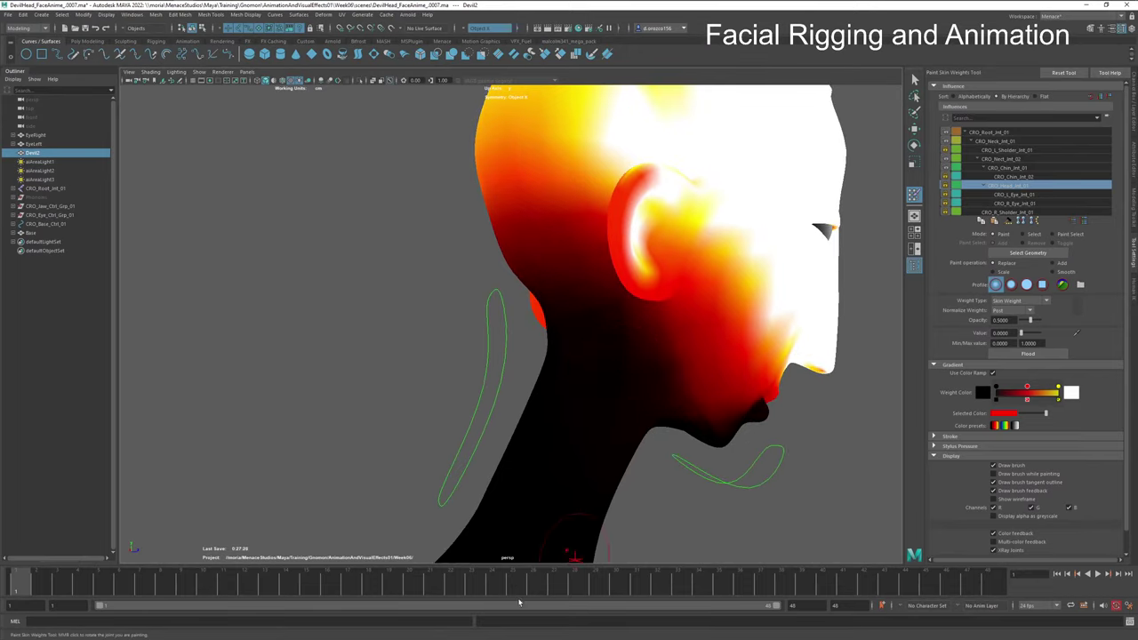
# Step: Scrub the animation to test deformation, then inspect the CRO_L_Eye_Jnt_01 and CRO_R_Eye_Jnt_01 weights
pyautogui.moveTo(501, 589)
pyautogui.mouseDown()
pyautogui.moveTo(808, 589)
pyautogui.moveTo(22, 589)
pyautogui.moveTo(1012, 575)
pyautogui.mouseUp()
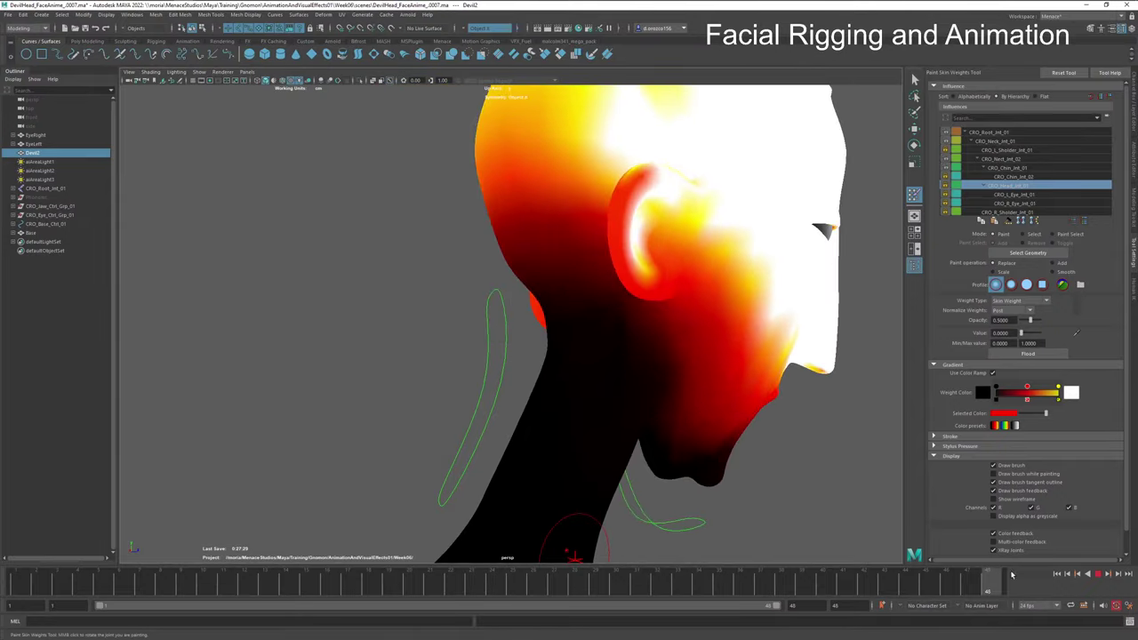
pyautogui.moveTo(1130, 565)
pyautogui.mouseDown()
pyautogui.moveTo(800, 582)
pyautogui.moveTo(978, 578)
pyautogui.moveTo(444, 580)
pyautogui.moveTo(111, 565)
pyautogui.mouseUp()
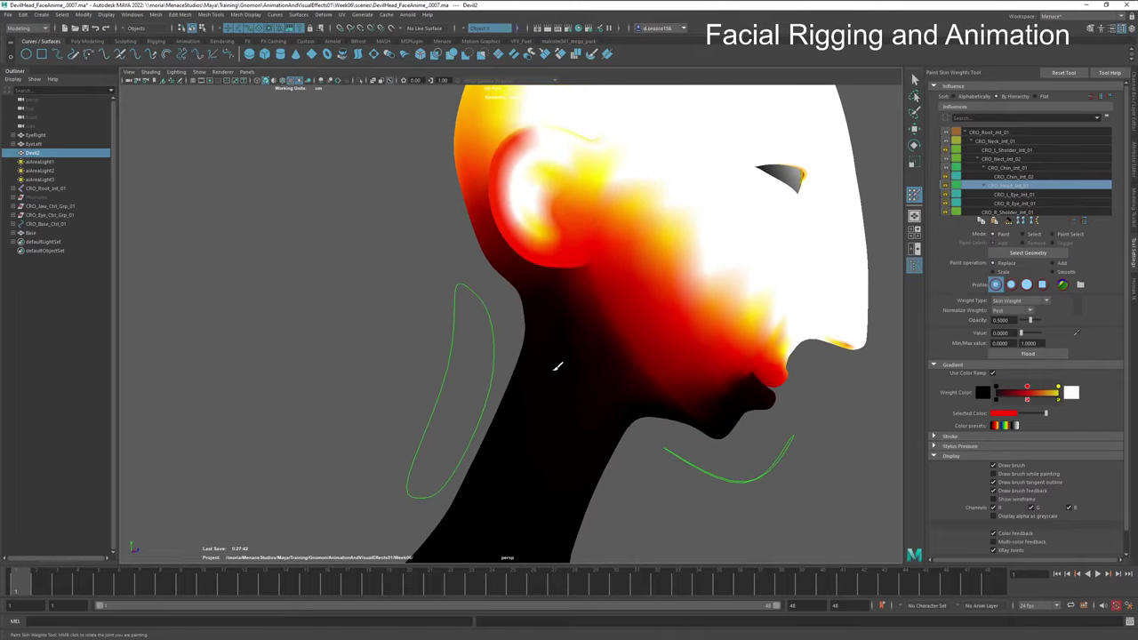
pyautogui.keyDown('alt'); pyautogui.moveTo(610, 376); pyautogui.dragTo(520, 367); pyautogui.keyUp('alt')
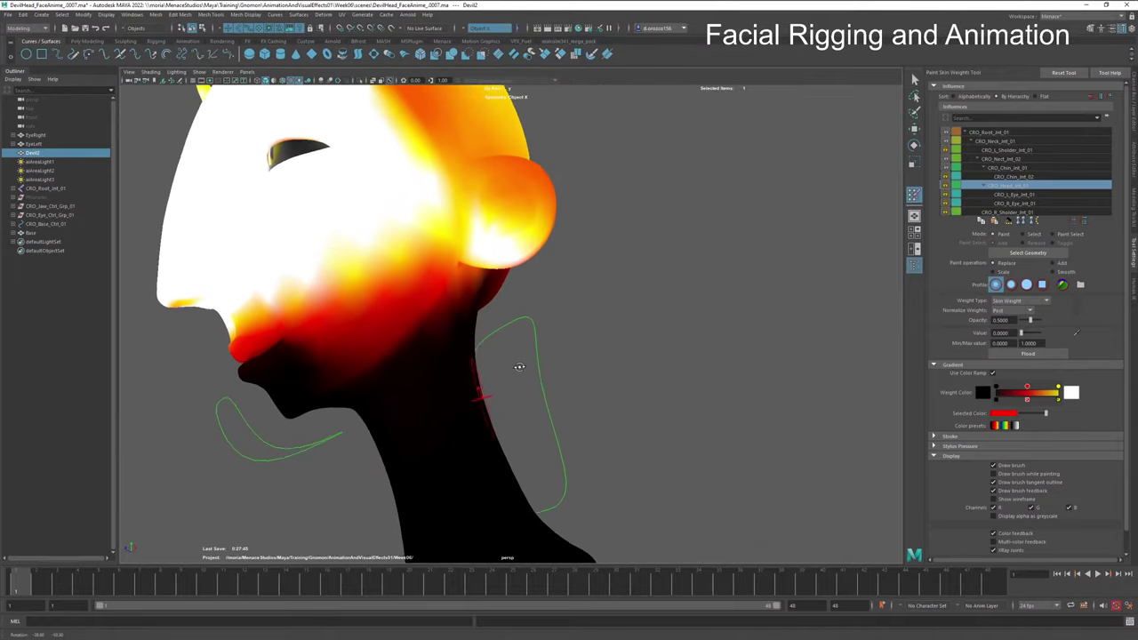
pyautogui.click(1014, 194)
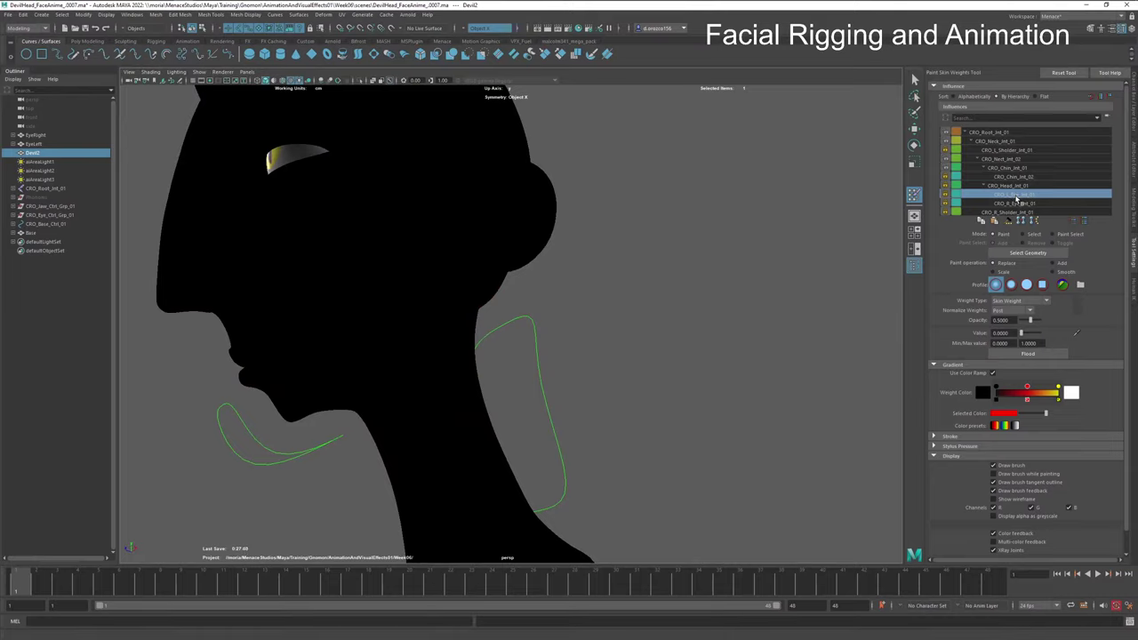
pyautogui.click(1018, 203)
pyautogui.click(1018, 210)
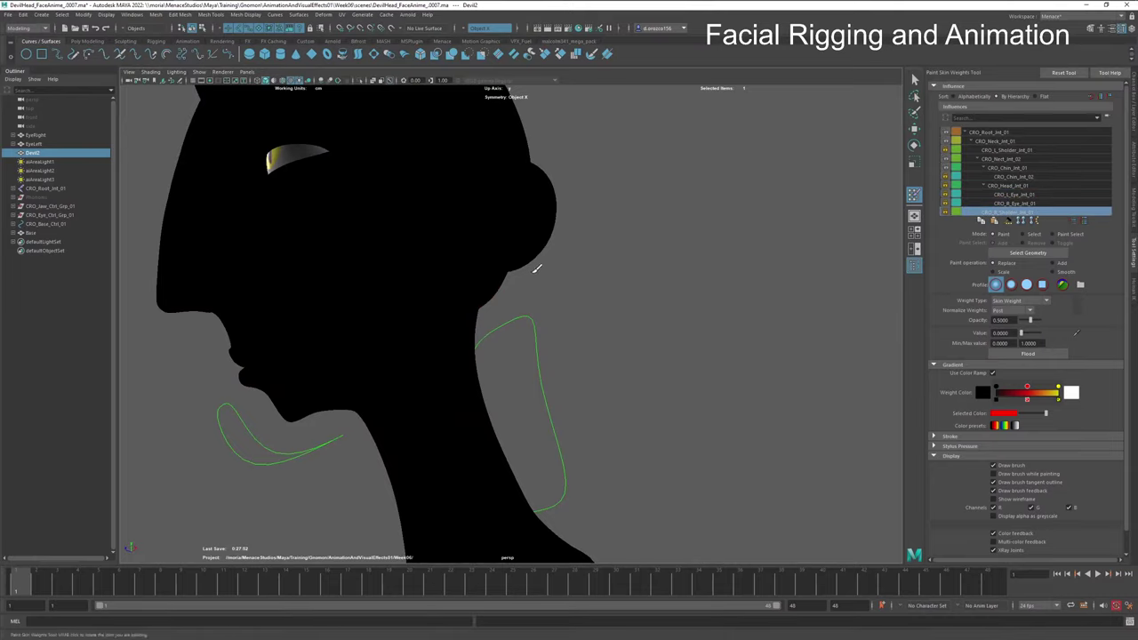
# Step: Inspect the CRO_Neck_Jnt_01 weights and those below it, then switch to the Select Tool
pyautogui.keyDown('alt'); pyautogui.moveTo(195, 285); pyautogui.dragTo(533, 391); pyautogui.keyUp('alt')
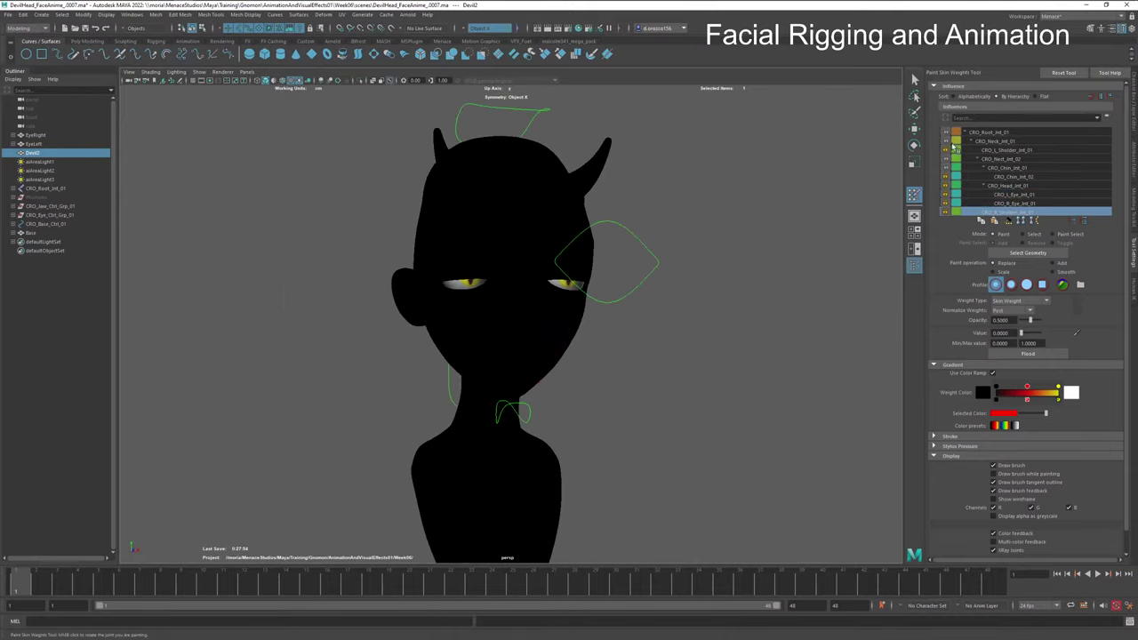
pyautogui.click(1007, 150)
pyautogui.click(1003, 141)
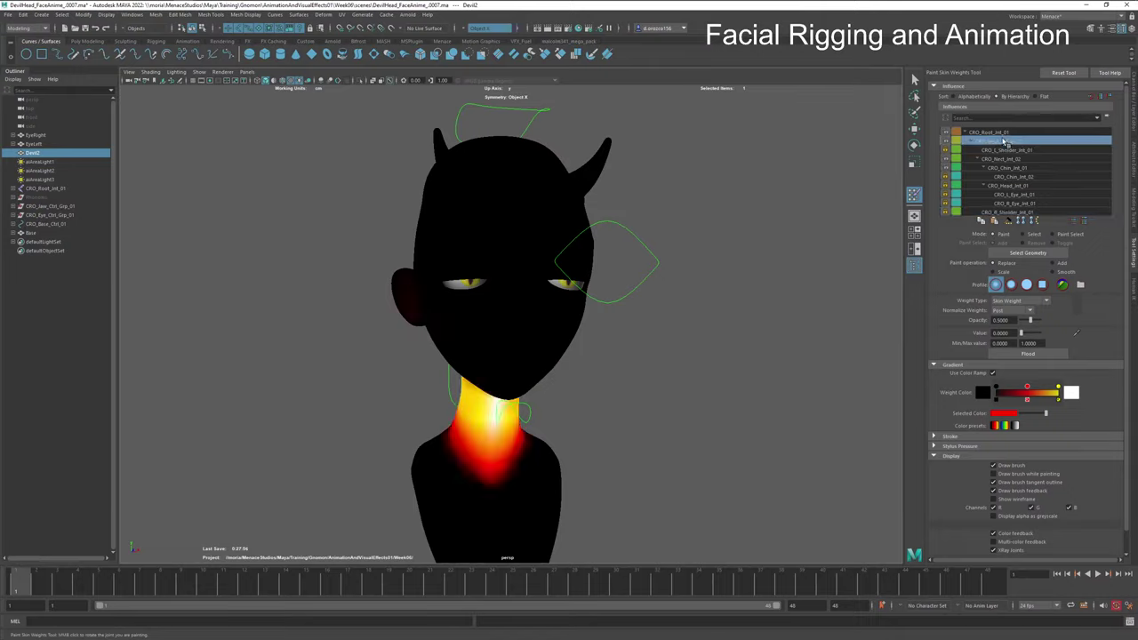
pyautogui.keyDown('alt'); pyautogui.moveTo(494, 393); pyautogui.dragTo(506, 362); pyautogui.keyUp('alt')
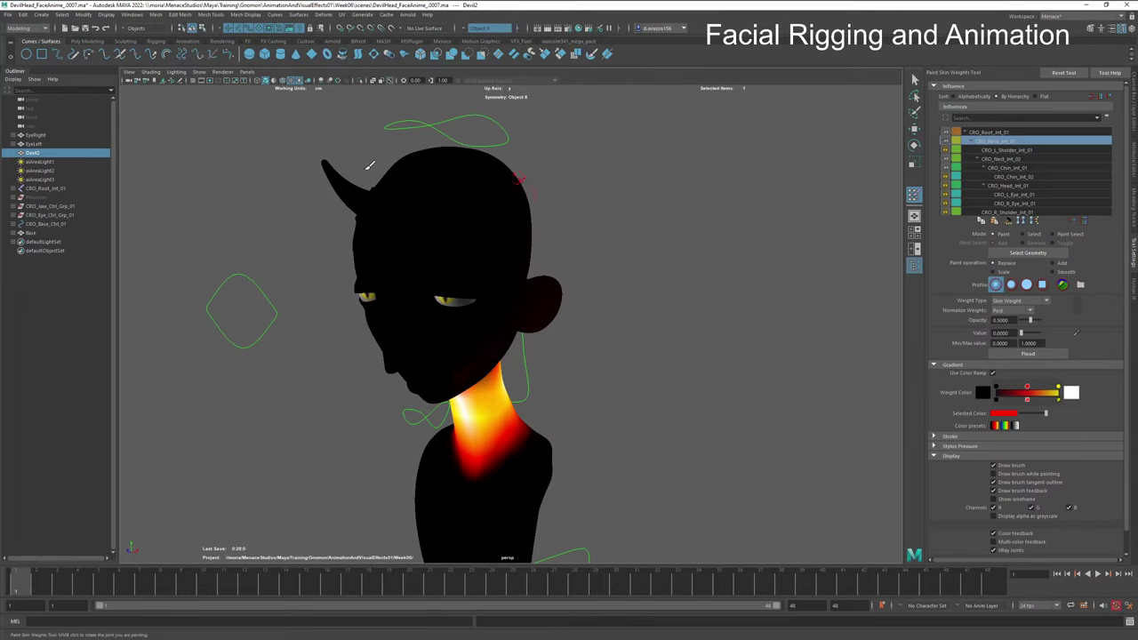
pyautogui.click(914, 80)
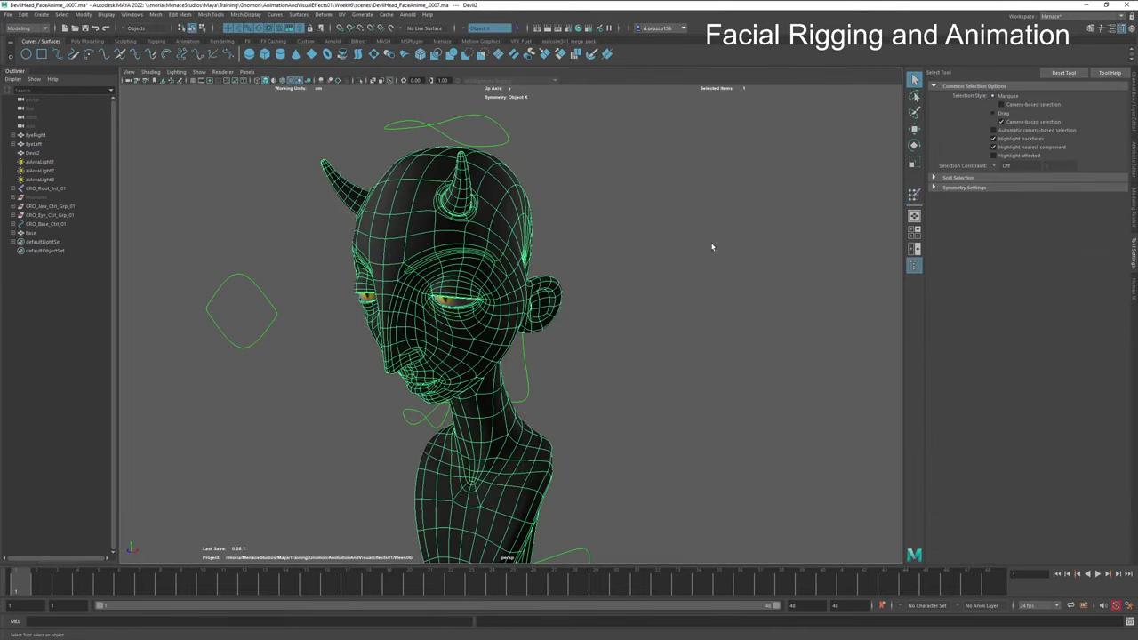
# Step: Deselect the mesh and play the head animation, viewing the profile and back of the neck
pyautogui.click(661, 282)
pyautogui.hotkey('alt', 'v')
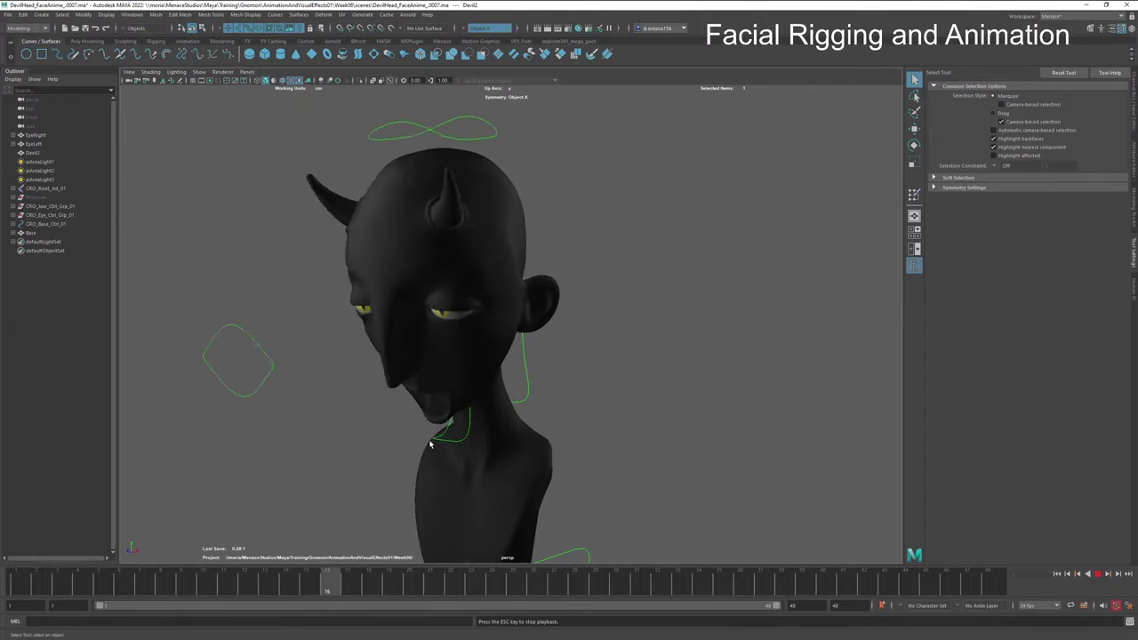
pyautogui.keyDown('alt'); pyautogui.moveTo(470, 446); pyautogui.dragTo(392, 434); pyautogui.keyUp('alt')
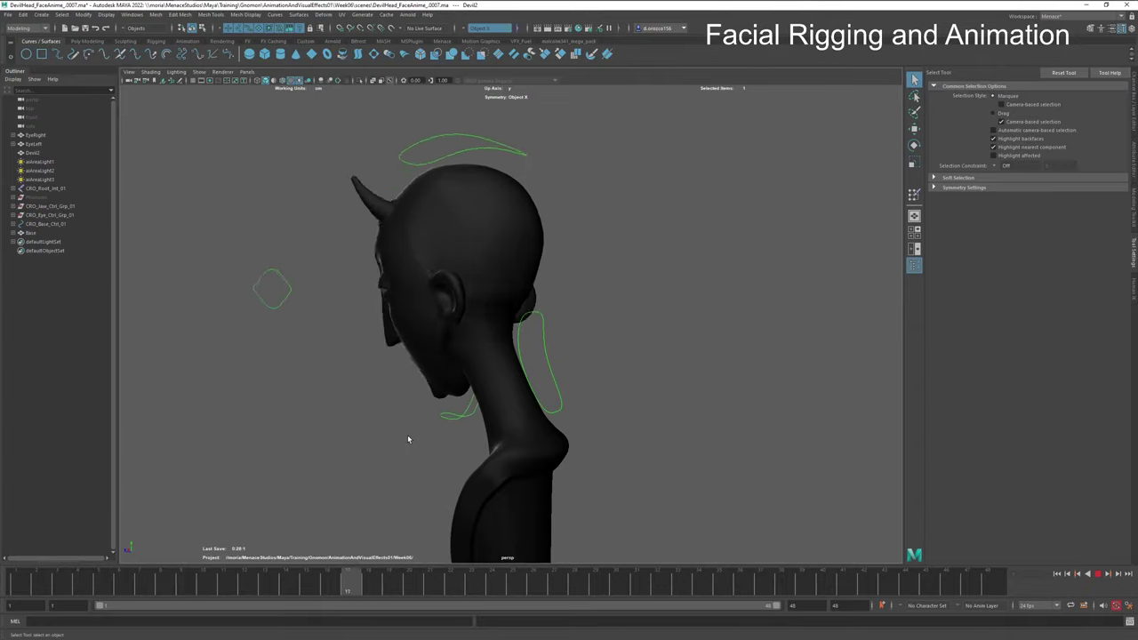
pyautogui.press('Escape')
pyautogui.keyDown('alt'); pyautogui.moveTo(552, 342); pyautogui.dragTo(378, 113); pyautogui.keyUp('alt')
# Step: Turn on Wireframe on Shaded, scrub to about frame 37, and select the jaw control
pyautogui.click(283, 81)
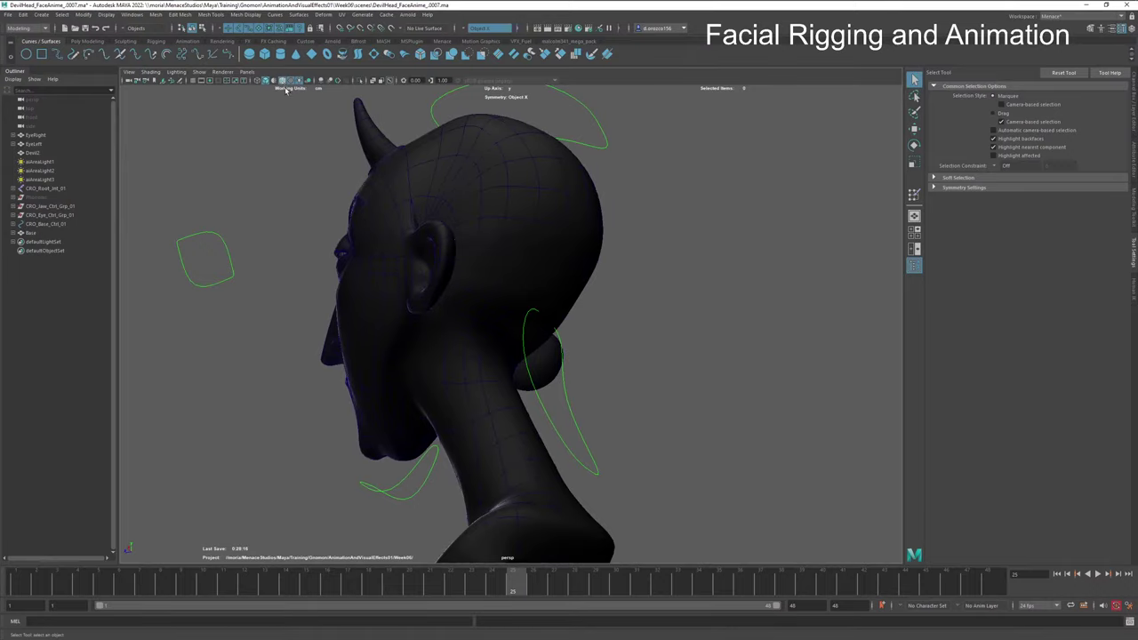
pyautogui.keyDown('alt'); pyautogui.moveTo(525, 426); pyautogui.dragTo(685, 396, button='right'); pyautogui.keyUp('alt')
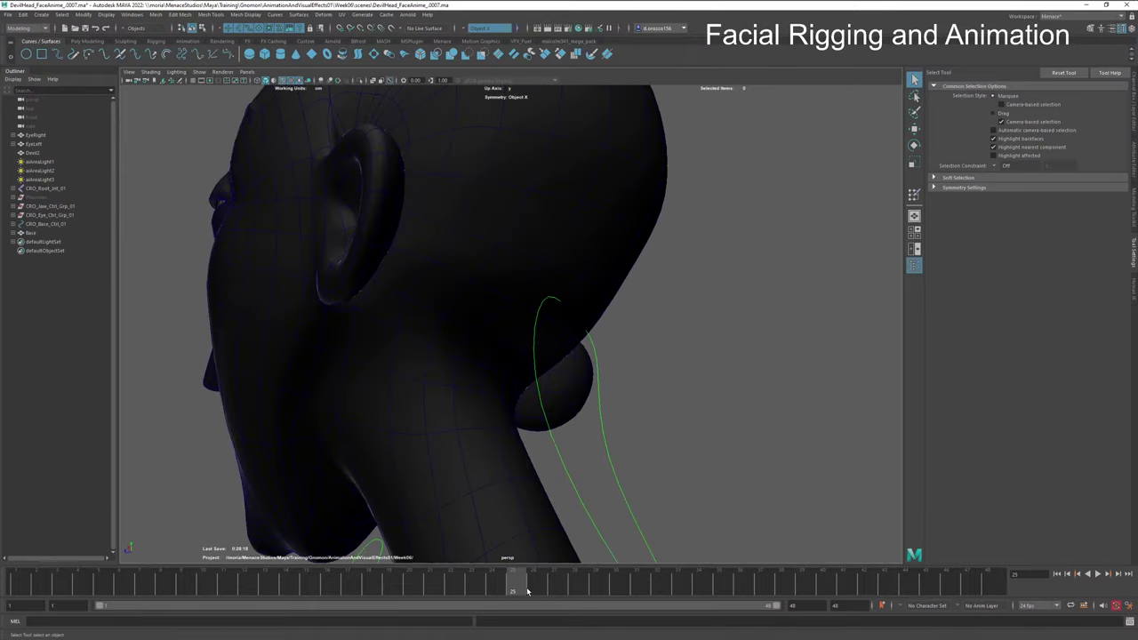
pyautogui.moveTo(527, 592); pyautogui.dragTo(0, 605)
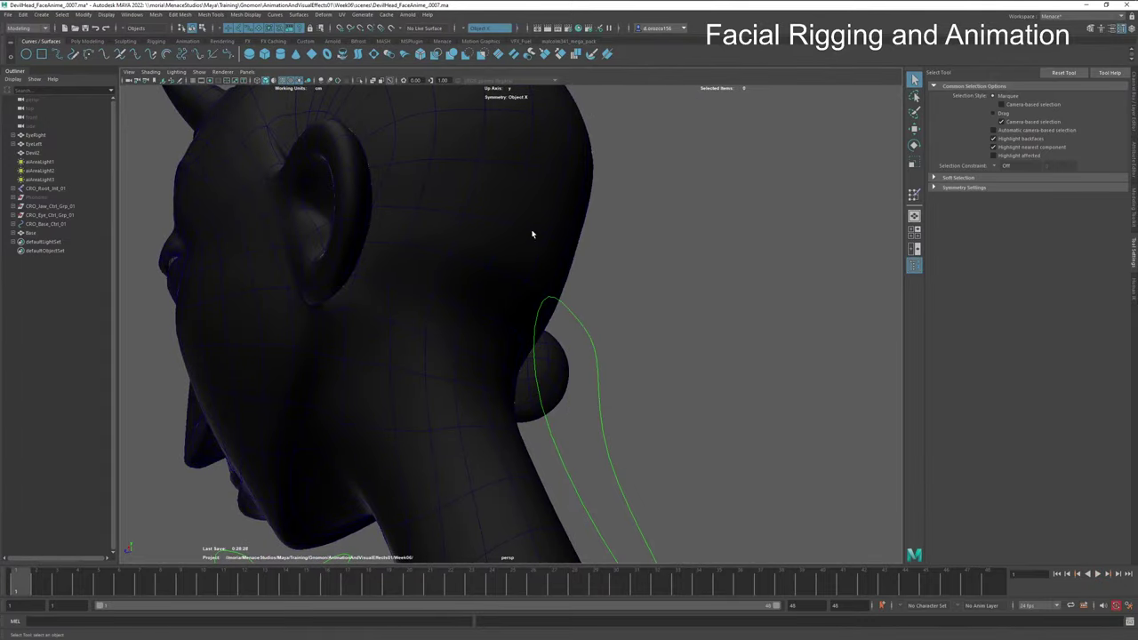
pyautogui.keyDown('alt'); pyautogui.moveTo(676, 354); pyautogui.dragTo(381, 465); pyautogui.keyUp('alt')
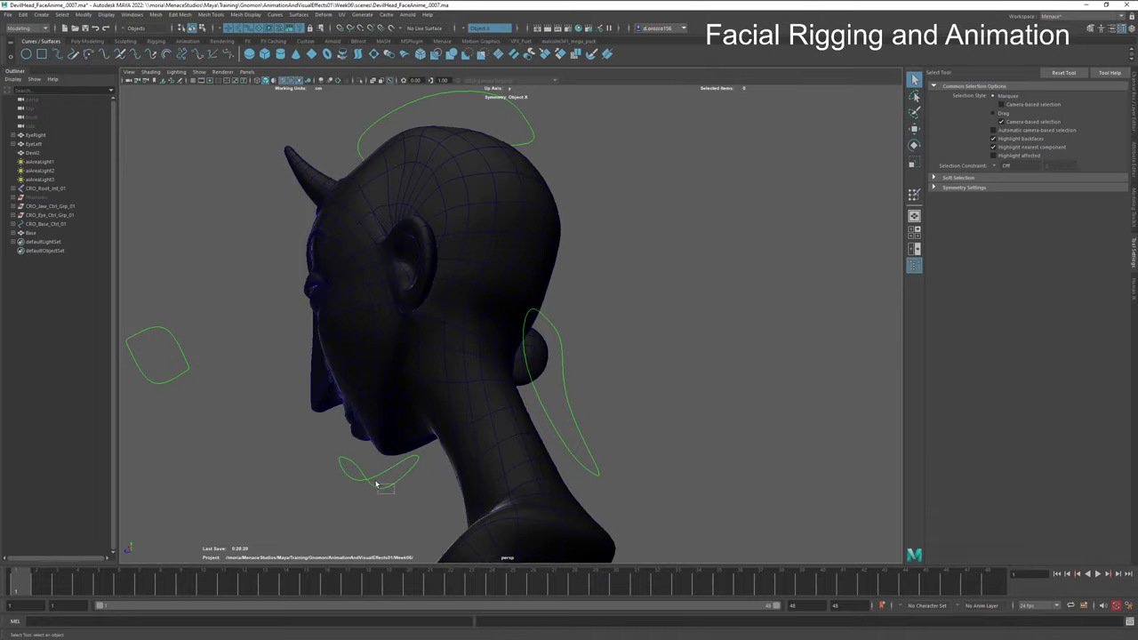
pyautogui.click(373, 467)
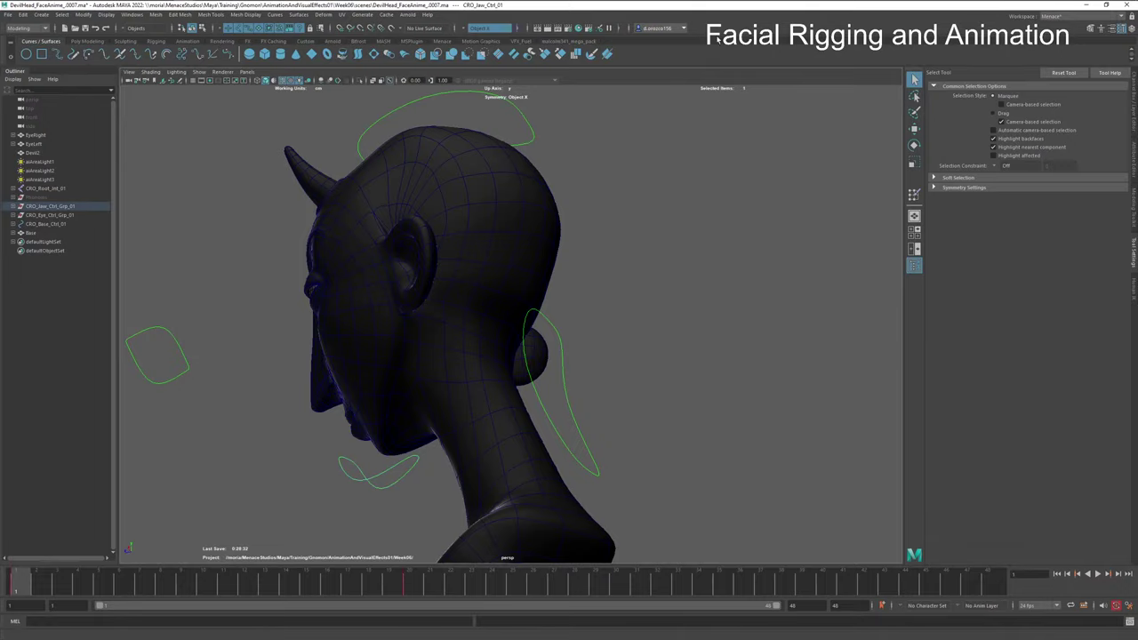
pyautogui.click(1097, 19)
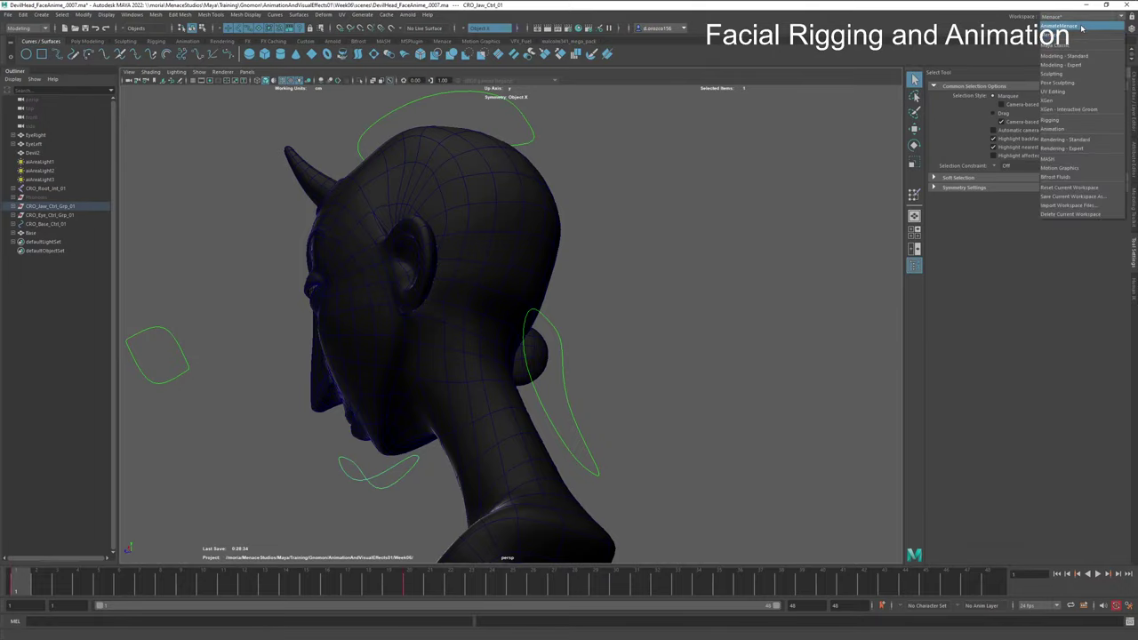
# Step: In the AnimateMenace workspace's Graph Editor, delete all the jaw control's rotation keys
pyautogui.click(1058, 134)
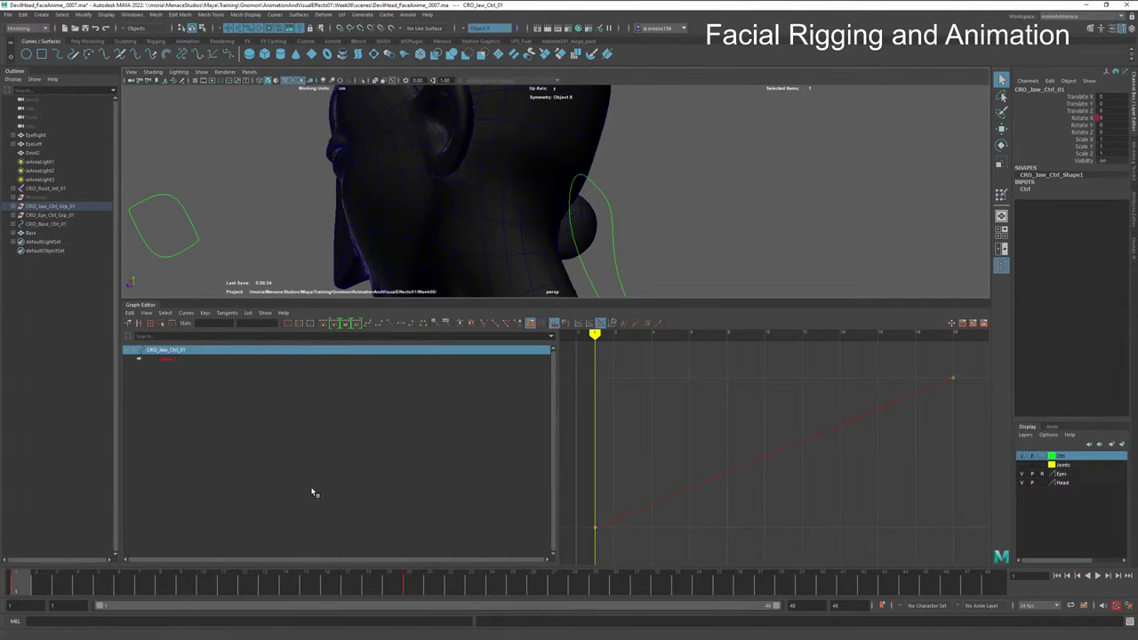
pyautogui.press('f')
pyautogui.moveTo(958, 360); pyautogui.dragTo(276, 535)
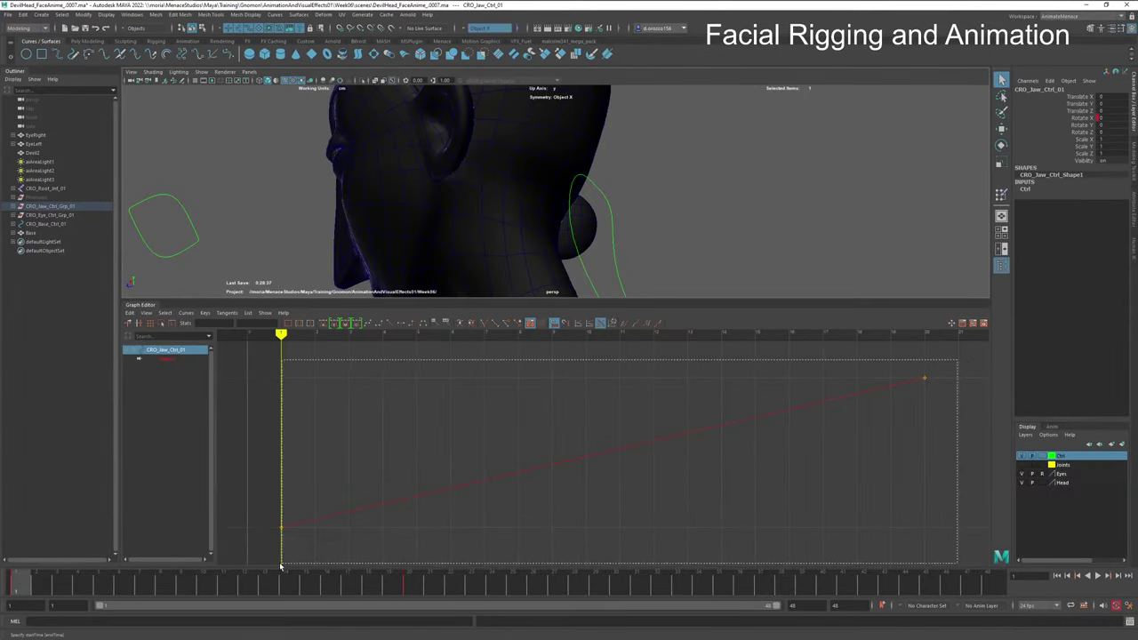
pyautogui.press('Delete')
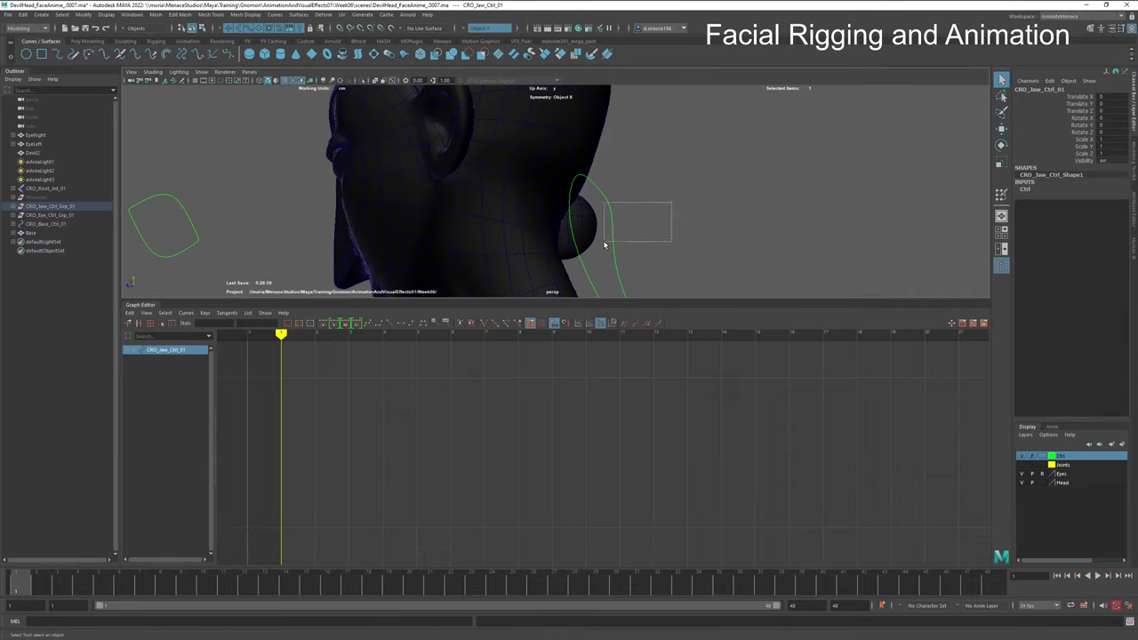
# Step: Select the head control and delete all its rotation keys as well
pyautogui.click(606, 245)
pyautogui.keyDown('alt'); pyautogui.moveTo(644, 208); pyautogui.dragTo(572, 149); pyautogui.keyUp('alt')
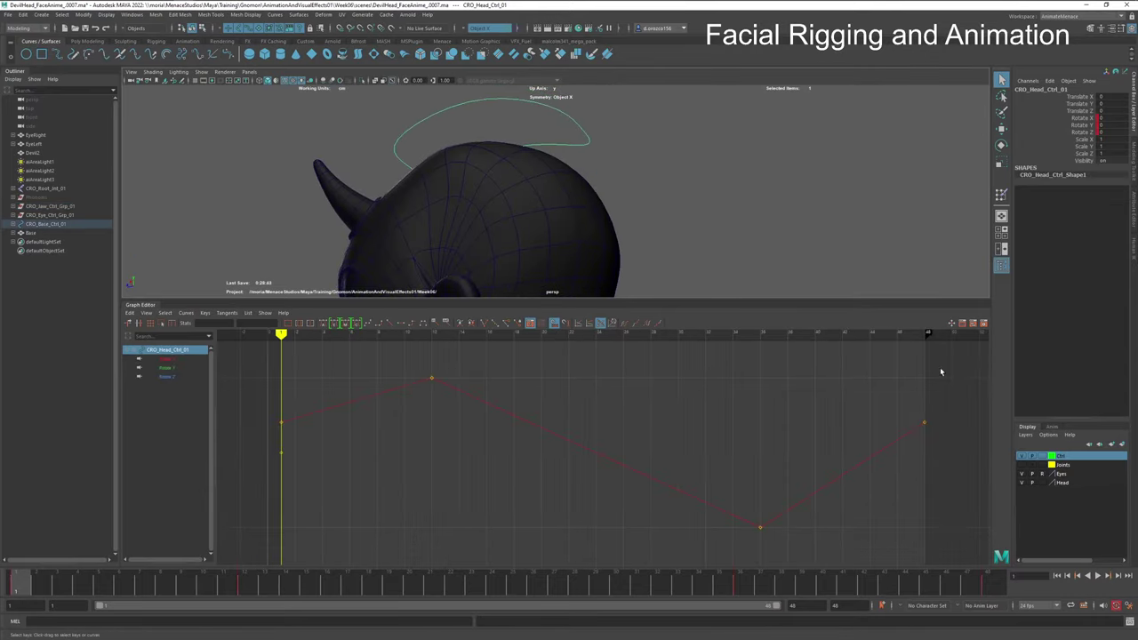
pyautogui.moveTo(954, 355); pyautogui.dragTo(274, 551)
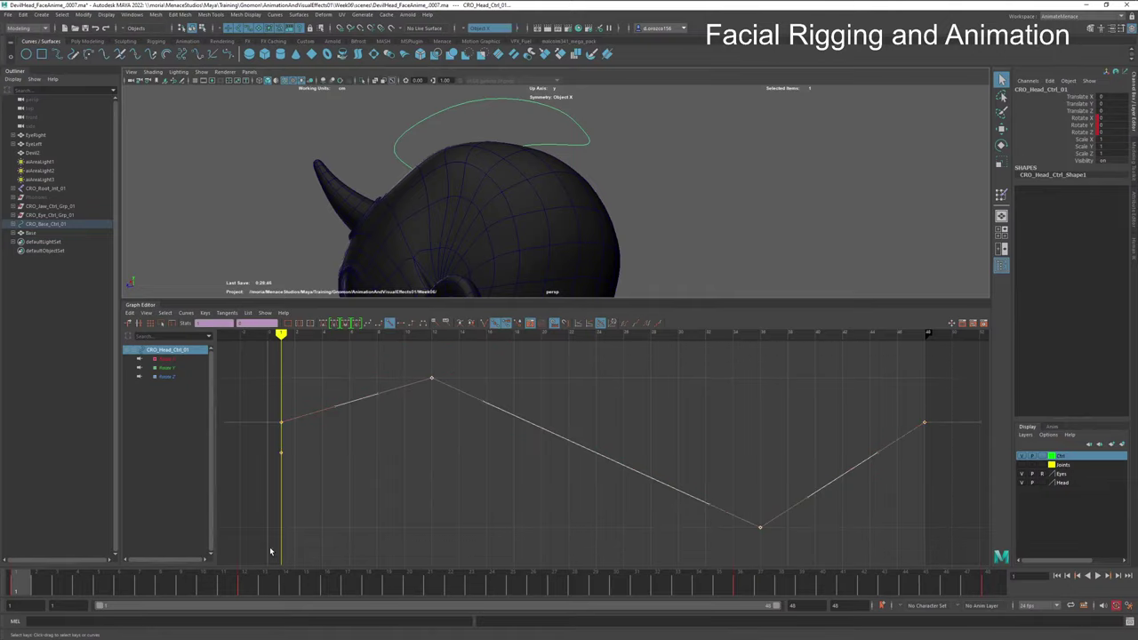
pyautogui.press('Delete')
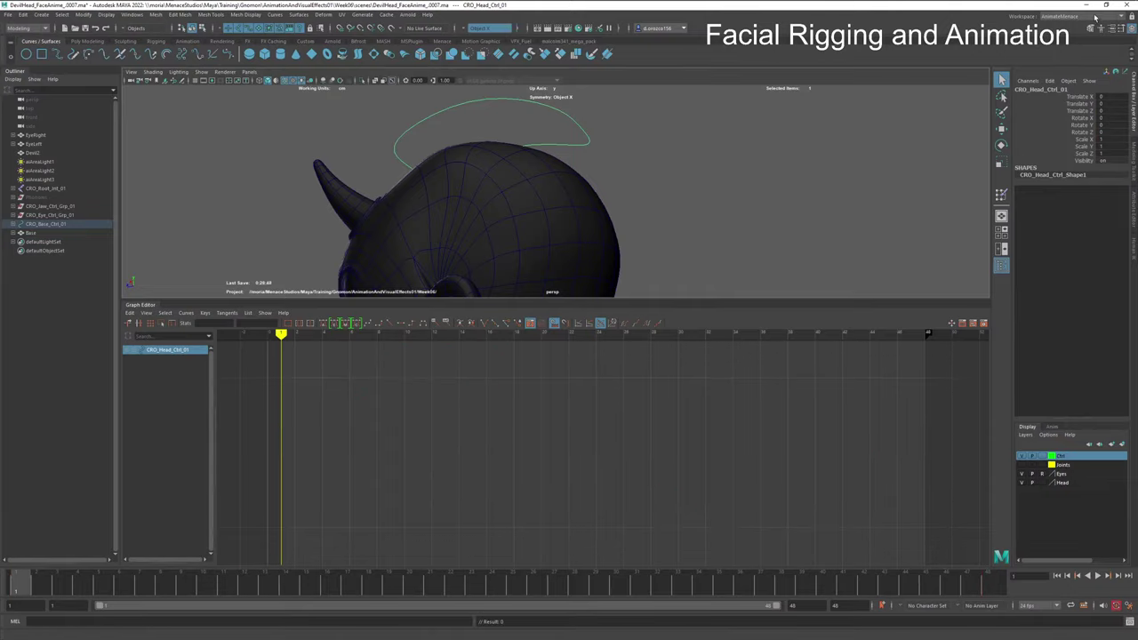
# Step: Switch back to Menace, frame the whole rig, and zoom to a front view of the bust's face
pyautogui.click(1092, 20)
pyautogui.click(1072, 80)
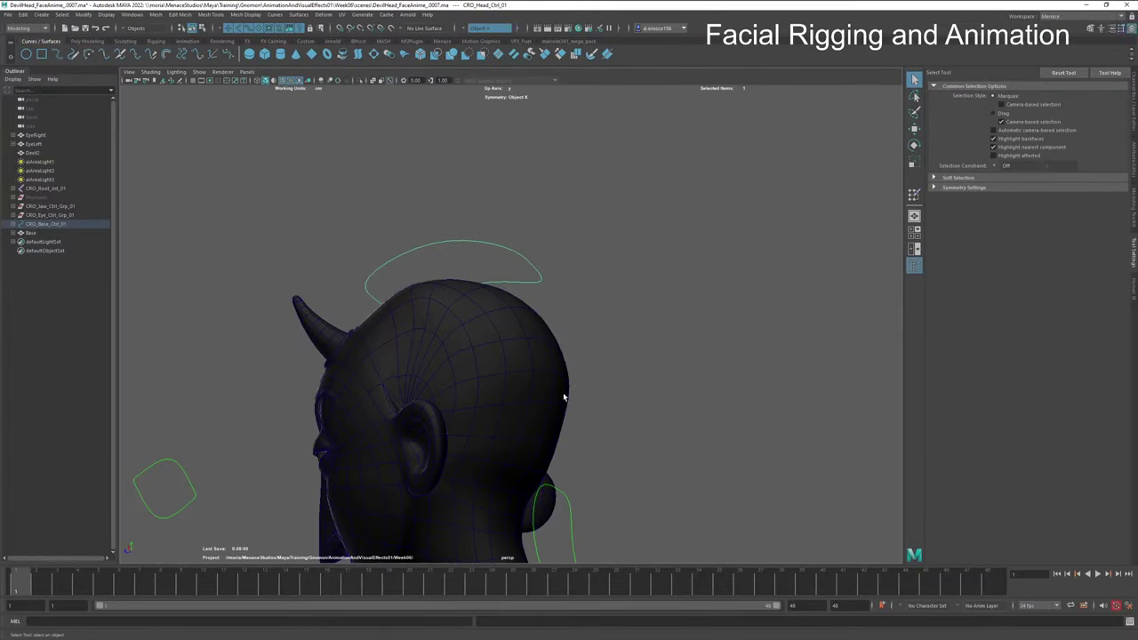
pyautogui.click(627, 426)
pyautogui.press('a')
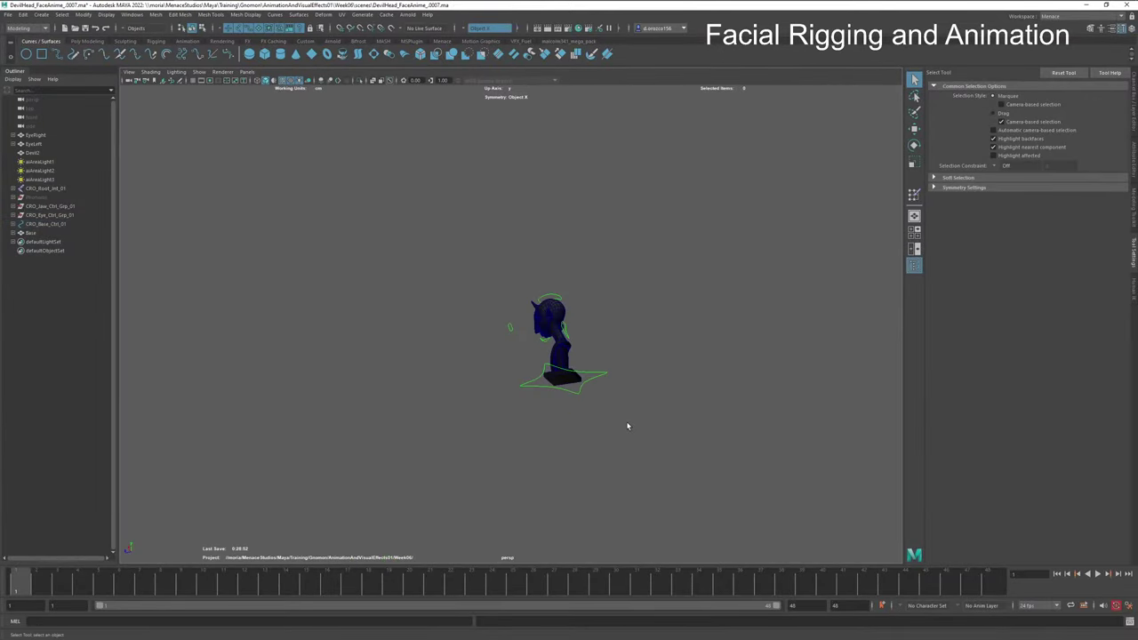
pyautogui.keyDown('alt'); pyautogui.moveTo(528, 420); pyautogui.dragTo(572, 399); pyautogui.keyUp('alt')
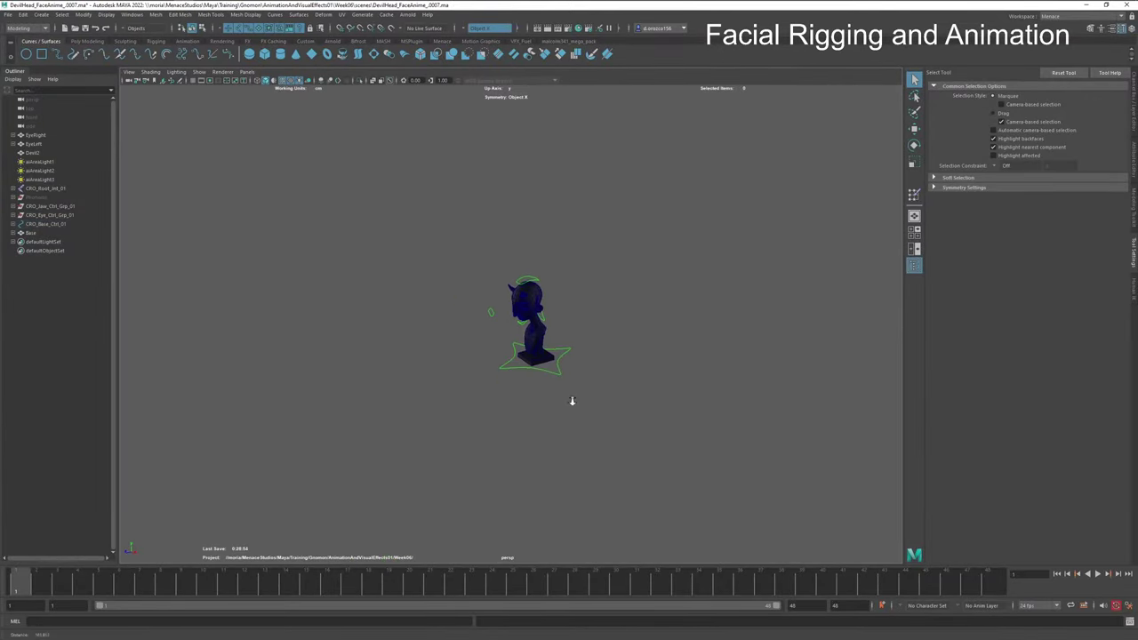
pyautogui.scroll(3, 573, 396)
pyautogui.click(610, 428)
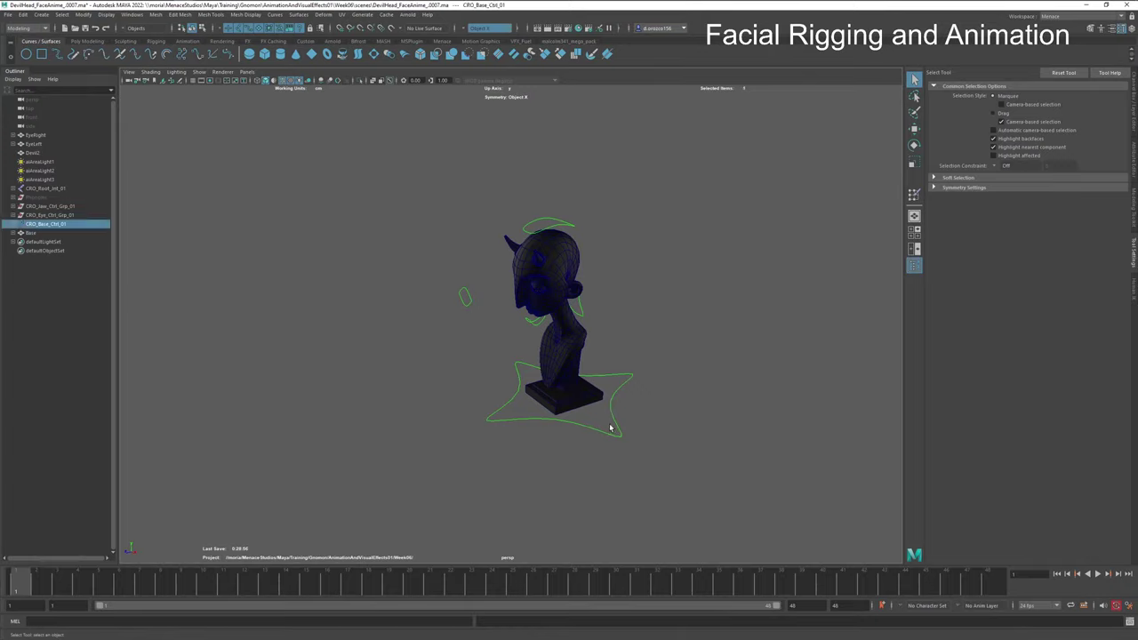
pyautogui.scroll(3, 610, 429)
pyautogui.keyDown('alt'); pyautogui.moveTo(527, 348); pyautogui.dragTo(608, 434); pyautogui.keyUp('alt')
pyautogui.scroll(5, 607, 434)
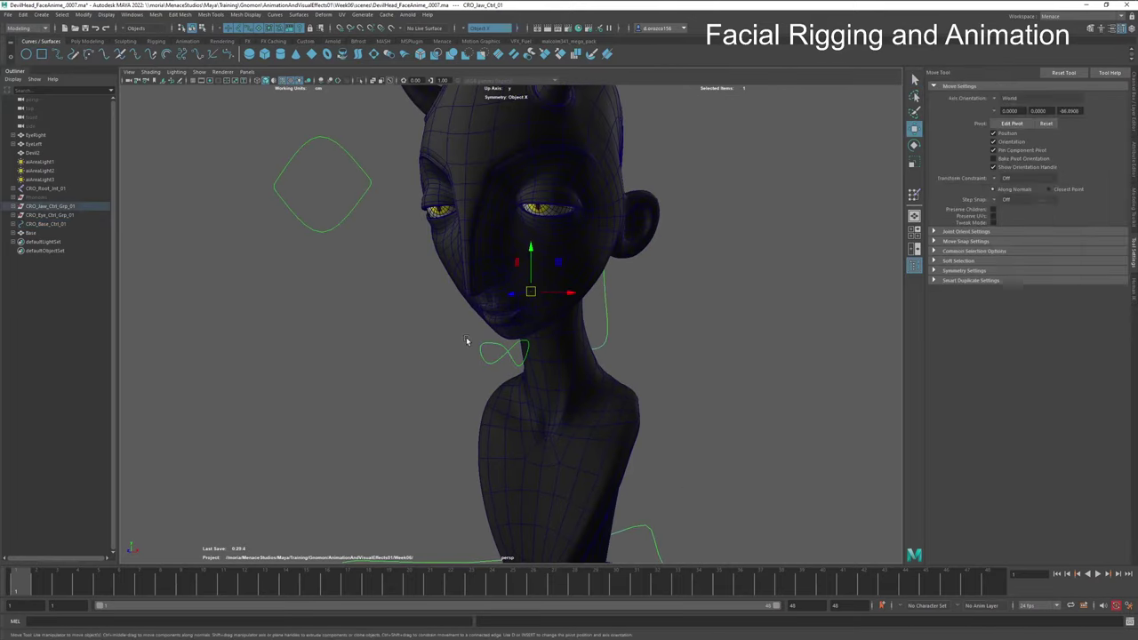
# Step: Test-rotate the jaw control to open the mouth, then undo it
pyautogui.click(485, 348)
pyautogui.press('e')
pyautogui.moveTo(520, 292)
pyautogui.mouseDown()
pyautogui.moveTo(521, 309)
pyautogui.moveTo(516, 290)
pyautogui.mouseUp()
pyautogui.hotkey('ctrl', 'z')
pyautogui.hotkey('ctrl', 'z')
pyautogui.keyDown('alt'); pyautogui.moveTo(629, 316); pyautogui.dragTo(551, 327); pyautogui.keyUp('alt')
pyautogui.click(544, 330)
# Step: Test-bend the neck and tilt the head back, undo, and save as DevilHead_FaceAnime_0008.ma
pyautogui.click(538, 333)
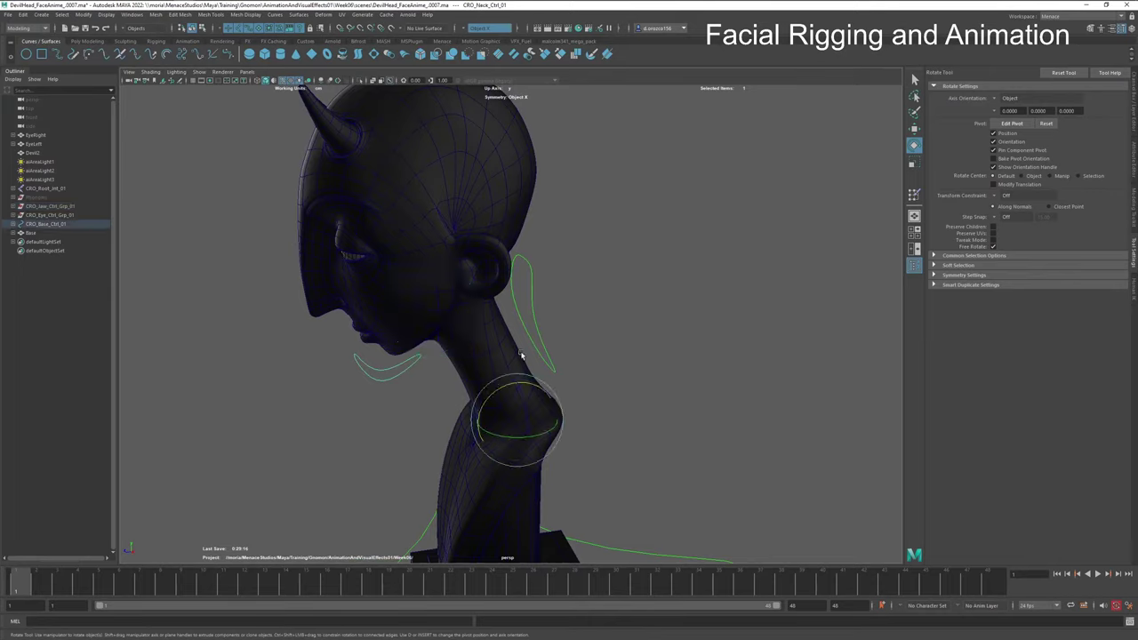
pyautogui.moveTo(491, 396); pyautogui.dragTo(487, 400)
pyautogui.click(223, 117)
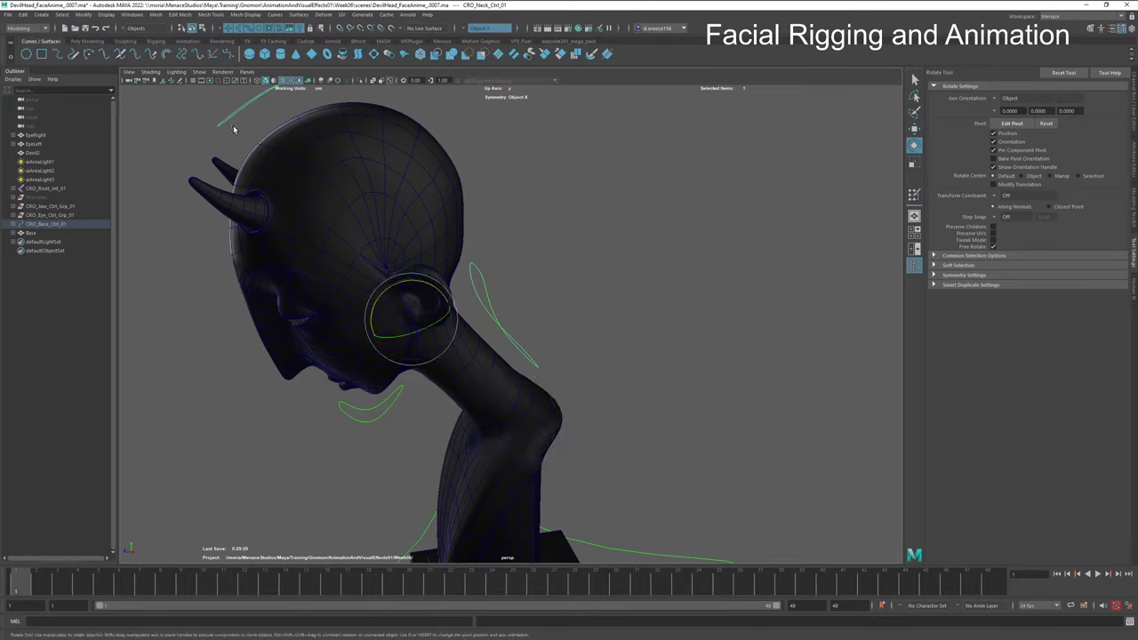
pyautogui.moveTo(386, 289); pyautogui.dragTo(379, 307)
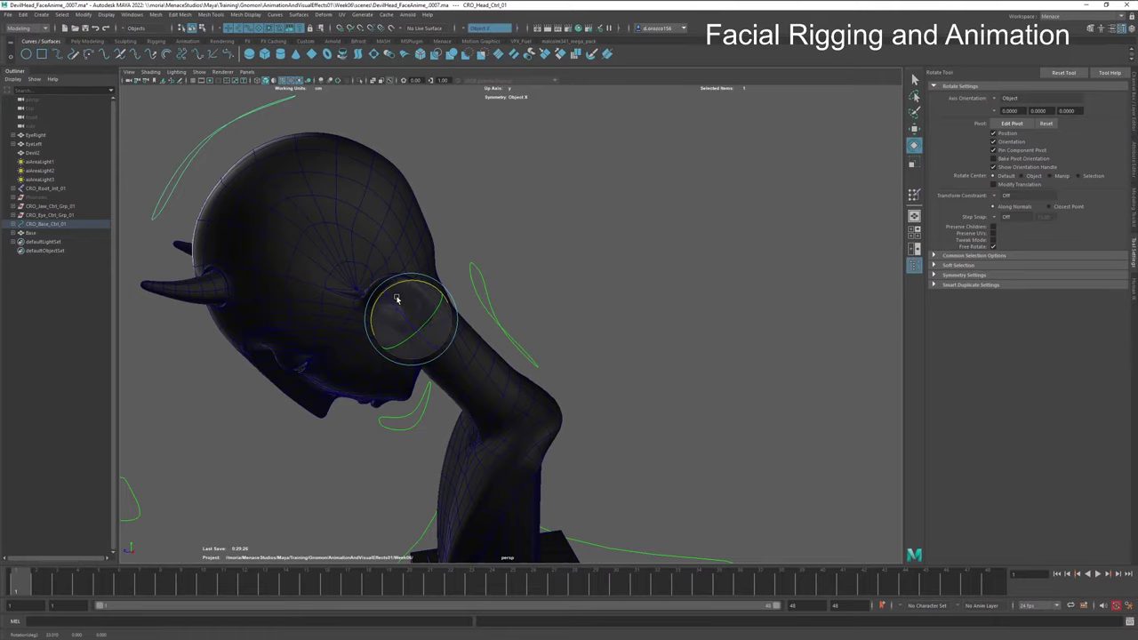
pyautogui.hotkey('ctrl', 'z')
pyautogui.hotkey('ctrl', 'z')
pyautogui.hotkey('ctrl', 'z')
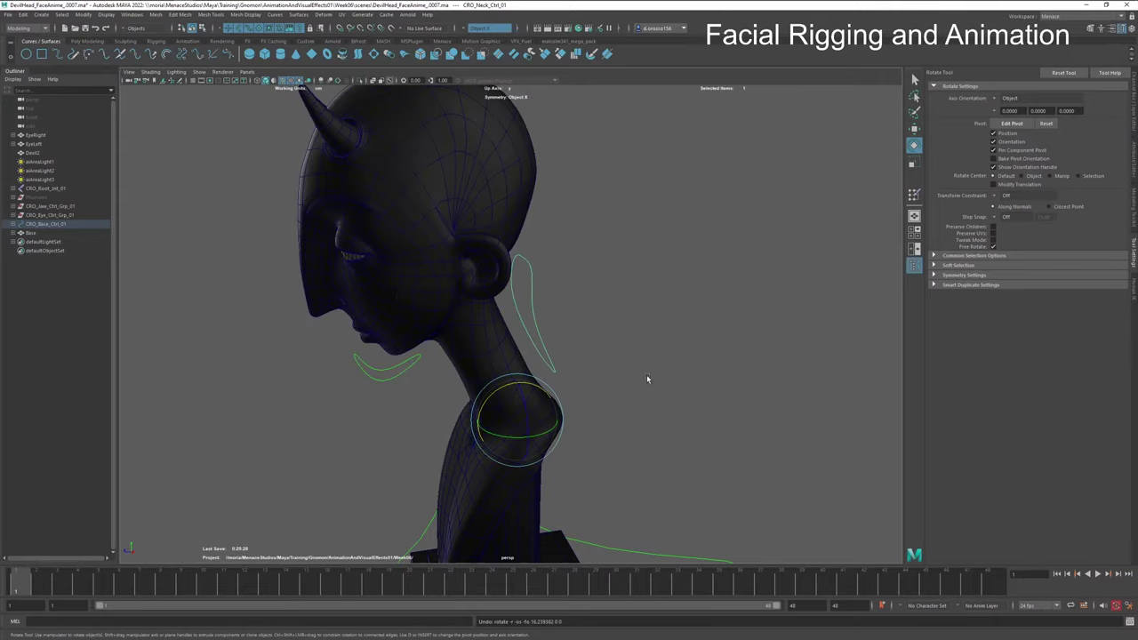
pyautogui.keyDown('alt'); pyautogui.moveTo(647, 380); pyautogui.dragTo(580, 375, button='right'); pyautogui.keyUp('alt')
pyautogui.keyDown('alt'); pyautogui.moveTo(579, 376); pyautogui.dragTo(581, 325); pyautogui.keyUp('alt')
pyautogui.hotkey('ctrl', 's')
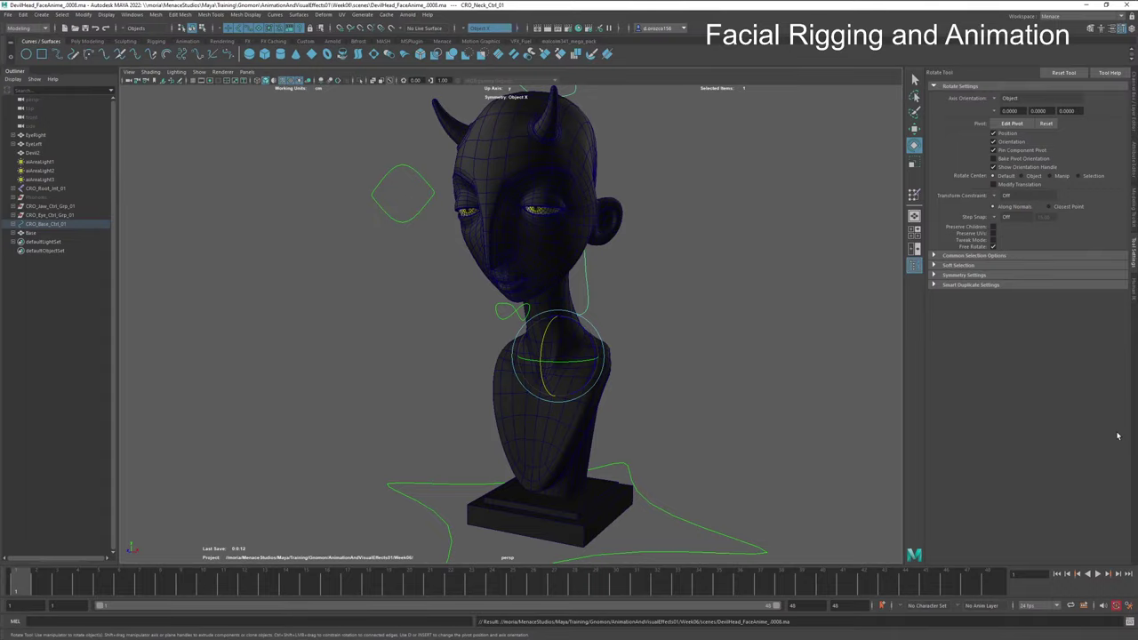
# Step: Show the Channel Box/Layer Editor and set the Head layer to unselectable reference (R)
pyautogui.click(1123, 27)
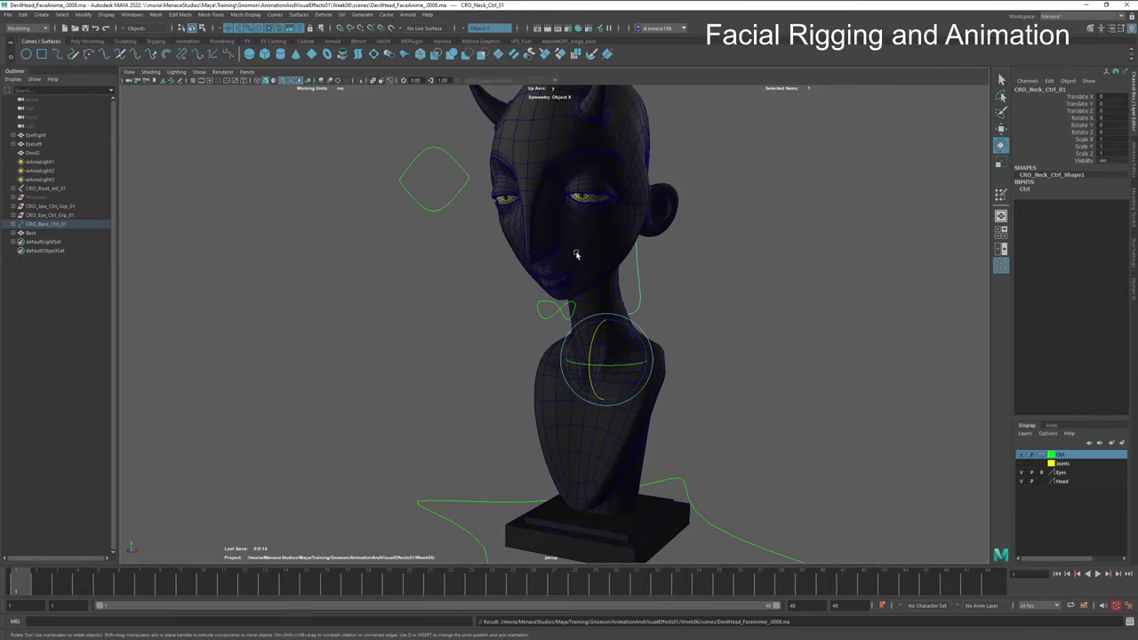
pyautogui.keyDown('alt'); pyautogui.moveTo(577, 255); pyautogui.dragTo(491, 259); pyautogui.keyUp('alt')
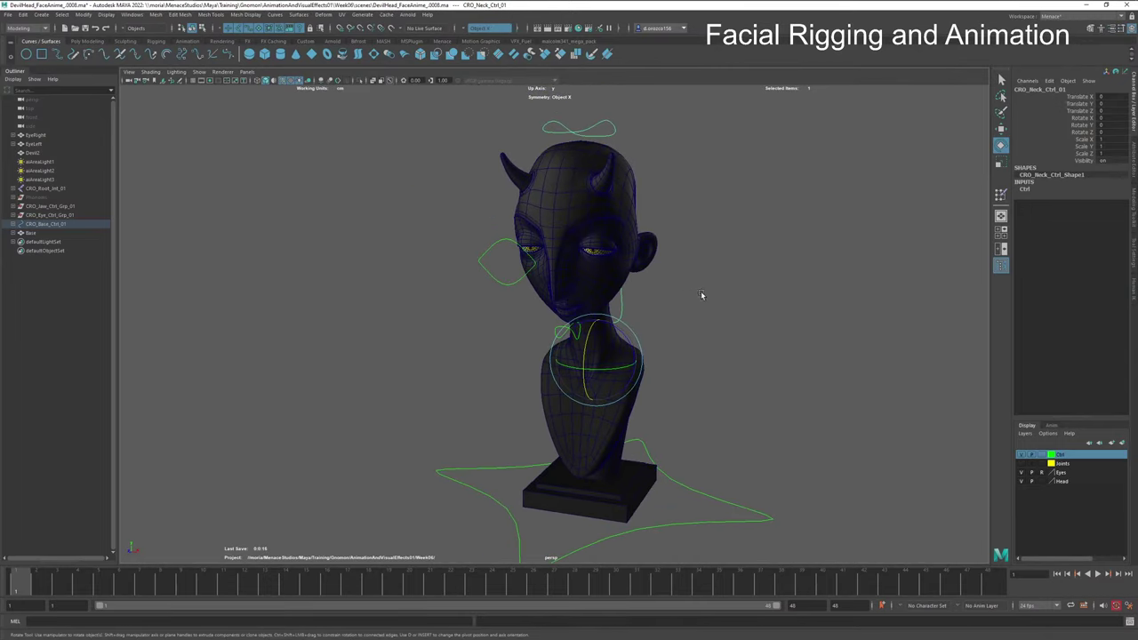
pyautogui.click(711, 299)
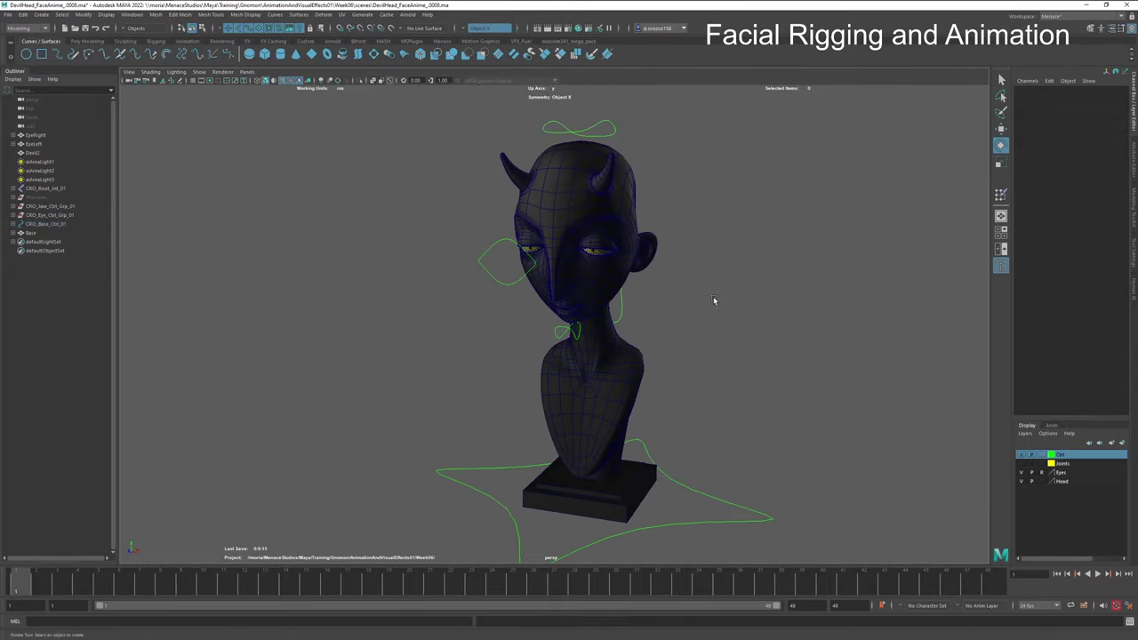
pyautogui.click(1043, 481)
pyautogui.click(1044, 481)
# Step: Keep joints hidden, set the Ctrl layer to template (T), and select the Phonems group
pyautogui.click(1021, 464)
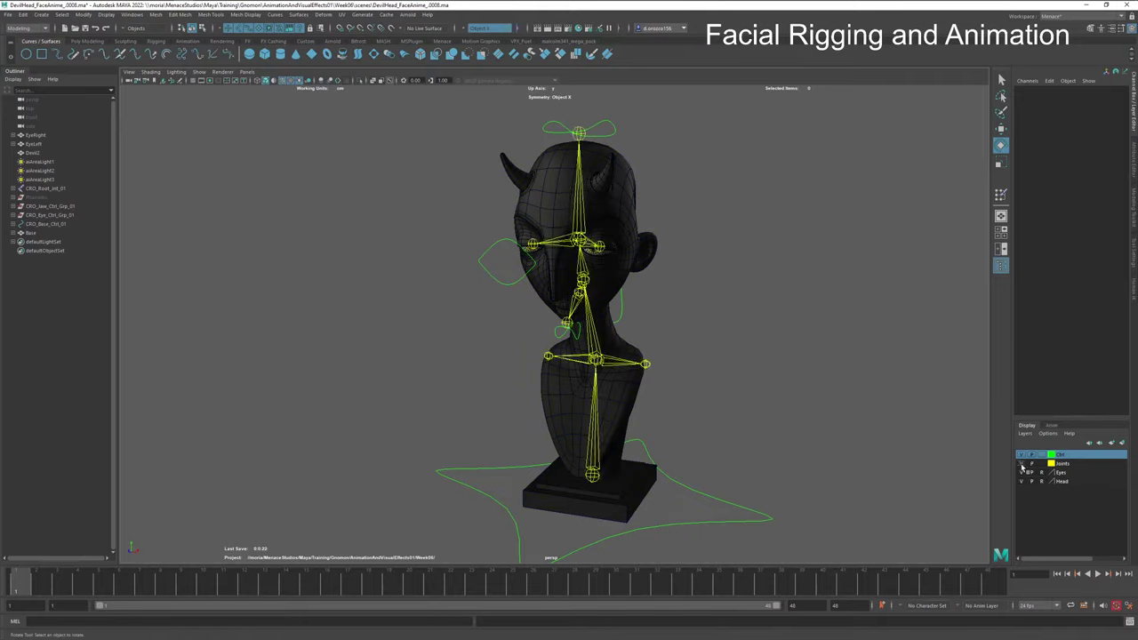
pyautogui.click(1021, 465)
pyautogui.click(1044, 456)
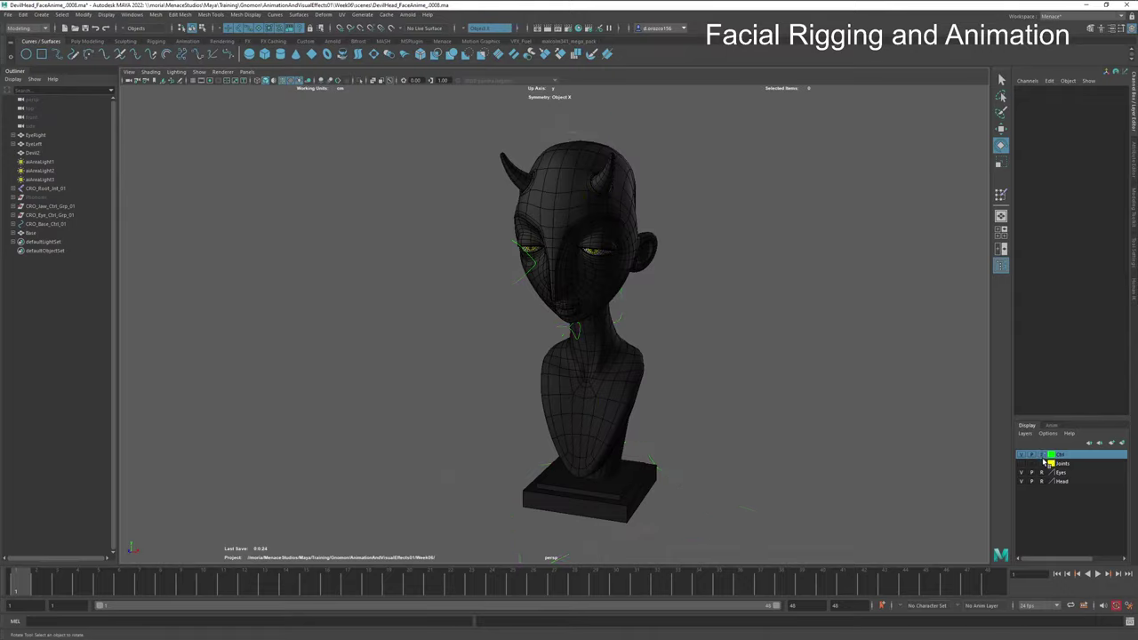
pyautogui.click(1042, 454)
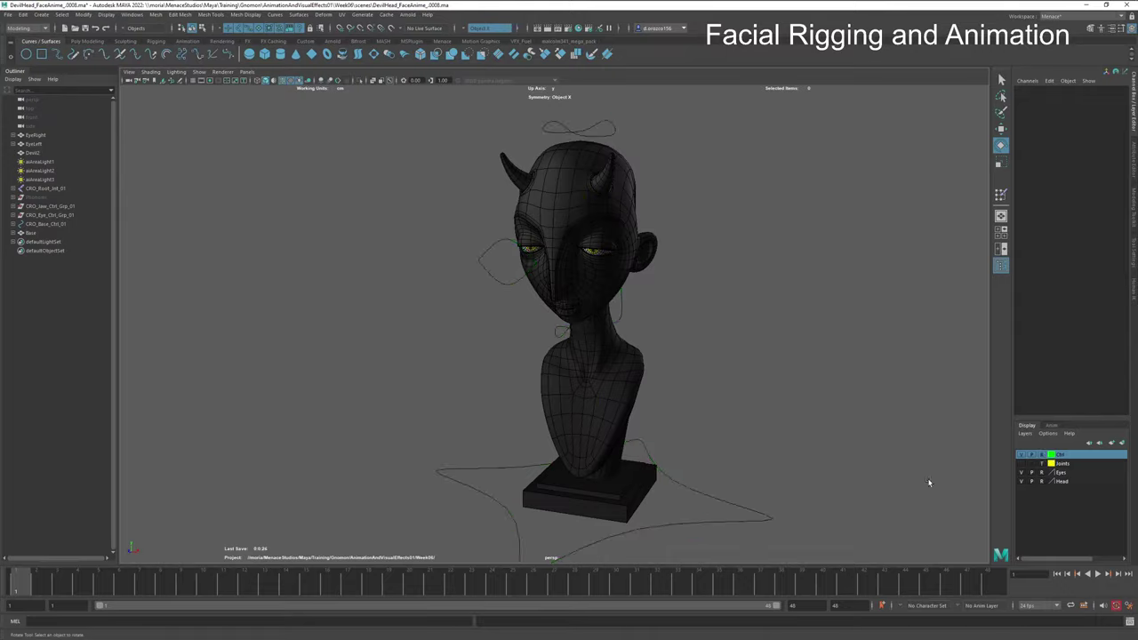
pyautogui.scroll(-3, 638, 442)
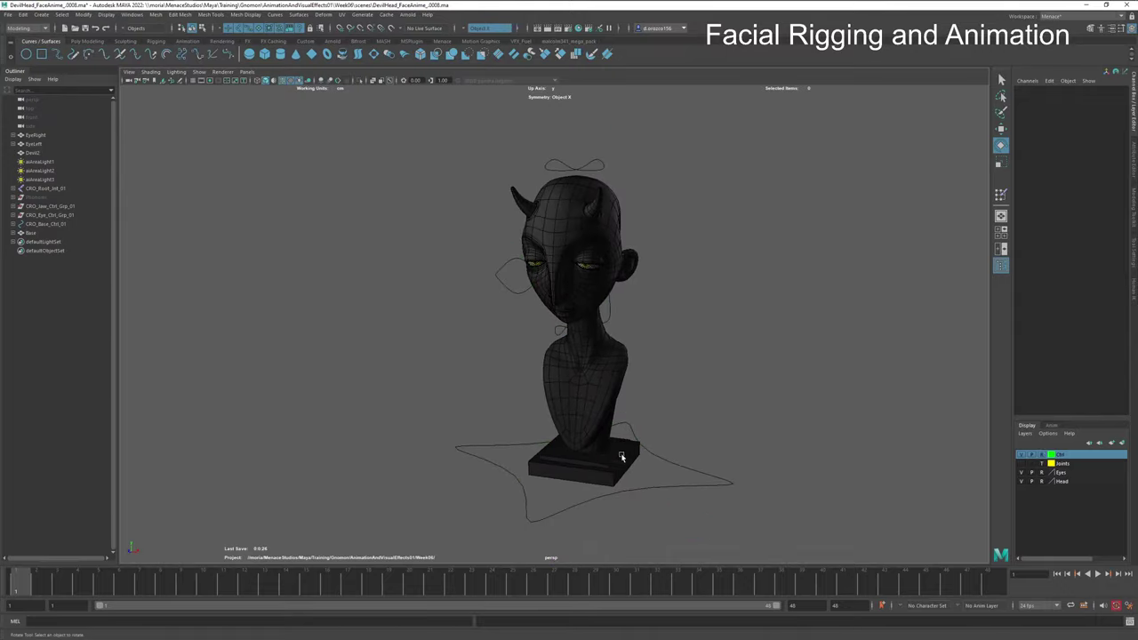
pyautogui.keyDown('alt'); pyautogui.moveTo(622, 453); pyautogui.dragTo(614, 458); pyautogui.keyUp('alt')
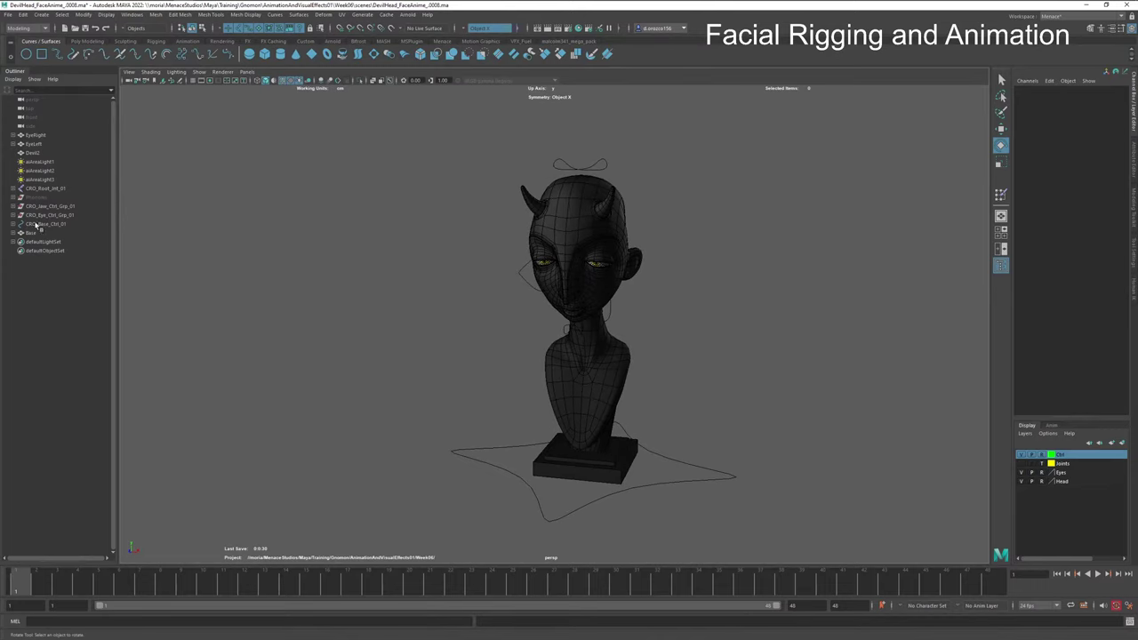
pyautogui.click(37, 197)
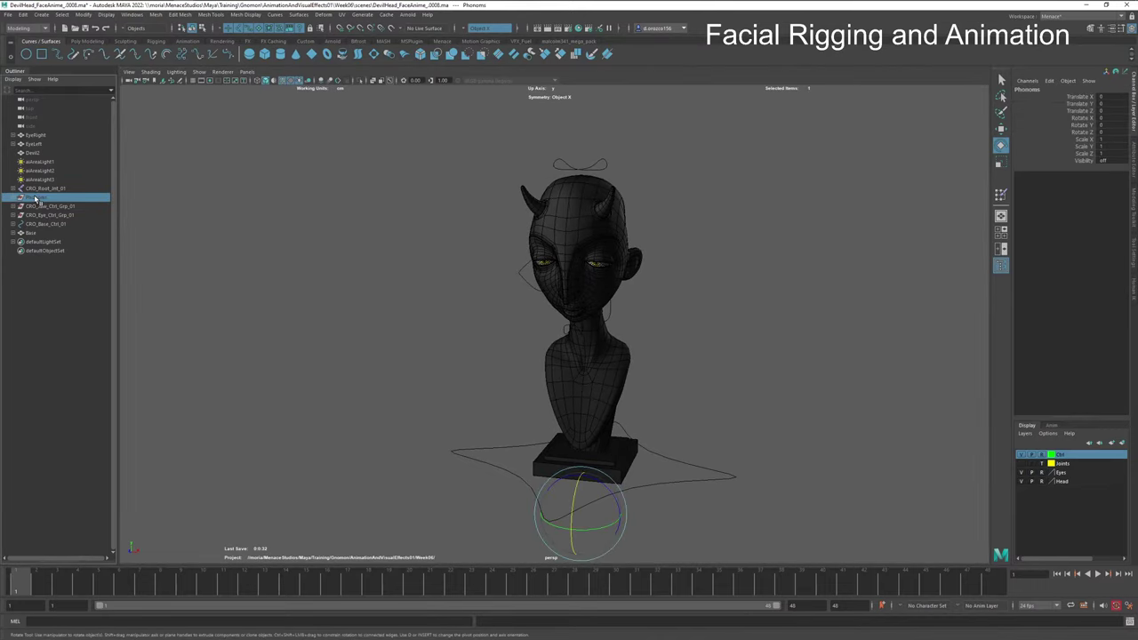
# Step: Unhide the two phoneme head copies with Shift+H, view them, and save the scene
pyautogui.hotkey('shift', 'h')
pyautogui.keyDown('alt'); pyautogui.moveTo(316, 333); pyautogui.dragTo(566, 335); pyautogui.keyUp('alt')
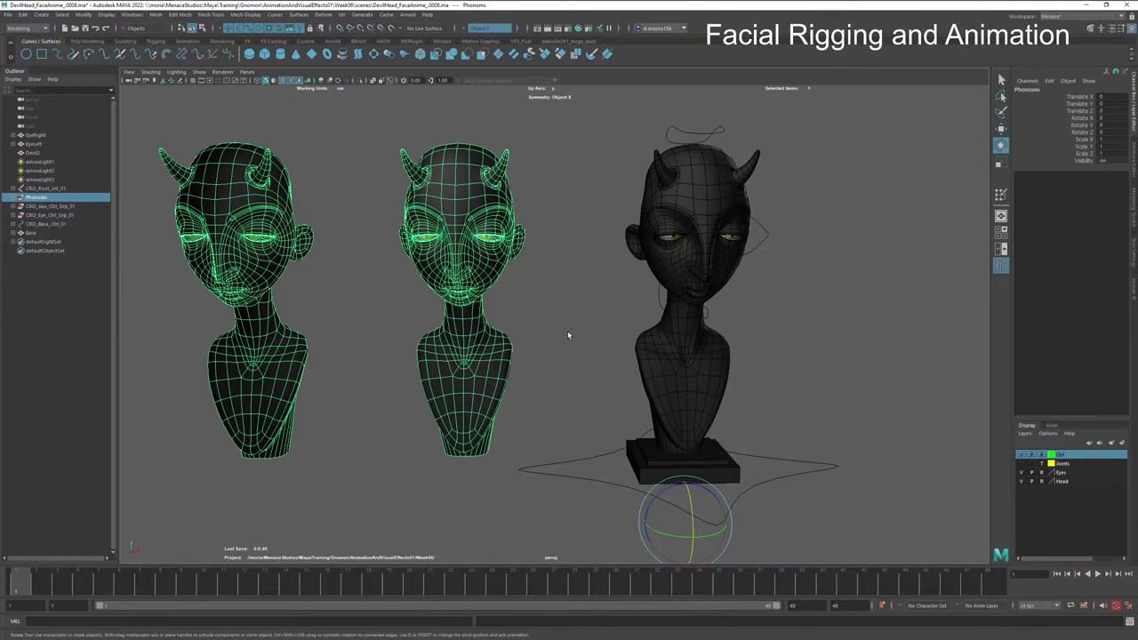
pyautogui.hotkey('ctrl', 's')
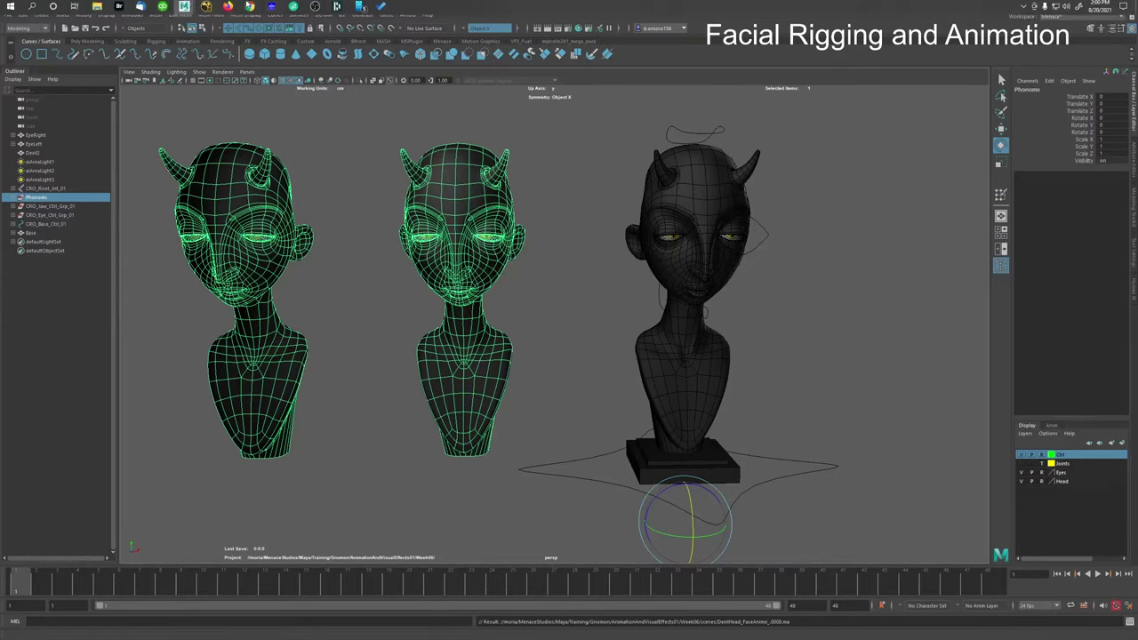
# Step: Save the scene again with Ctrl+S, then bring up the Windows Start menu
pyautogui.moveTo(258, 9)
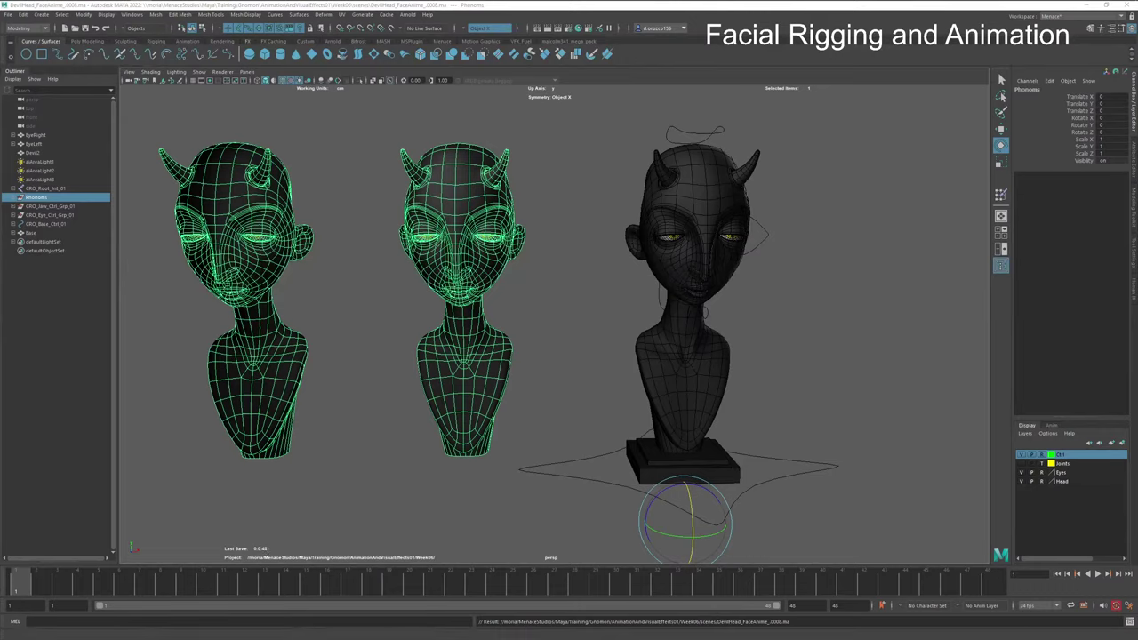
pyautogui.hotkey('ctrl', 's')
pyautogui.moveTo(35, 8)
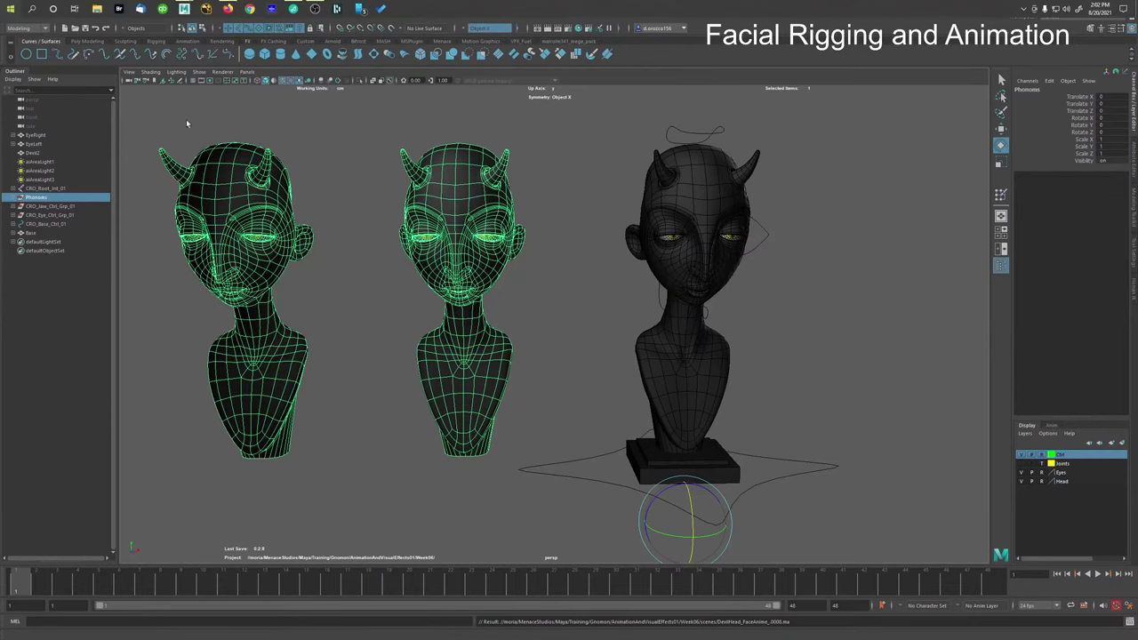
pyautogui.click(10, 8)
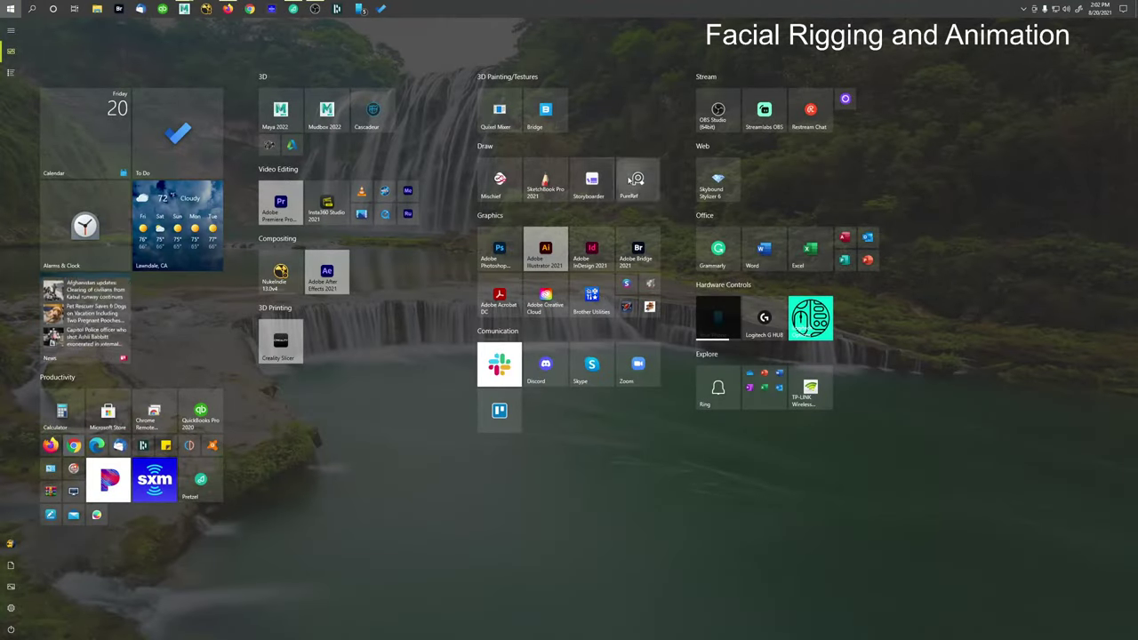
# Step: Dismiss the Start menu with Esc to return to the Maya scene
pyautogui.press('Escape')
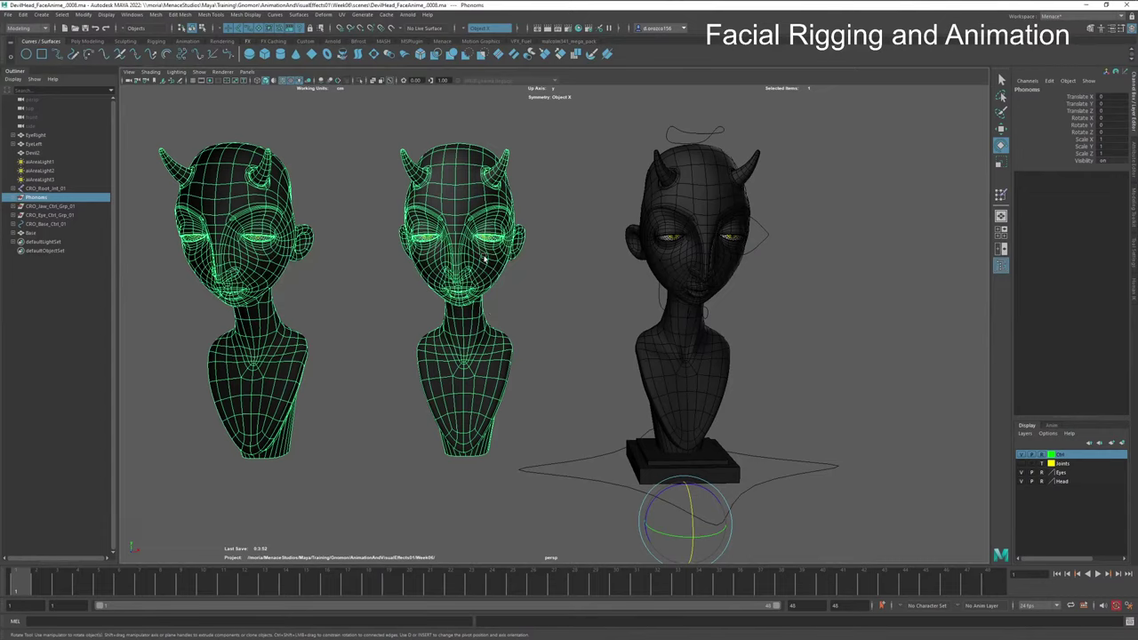
# Step: Clear the selection and turn off the Head layer's reference (R) mode
pyautogui.click(503, 261)
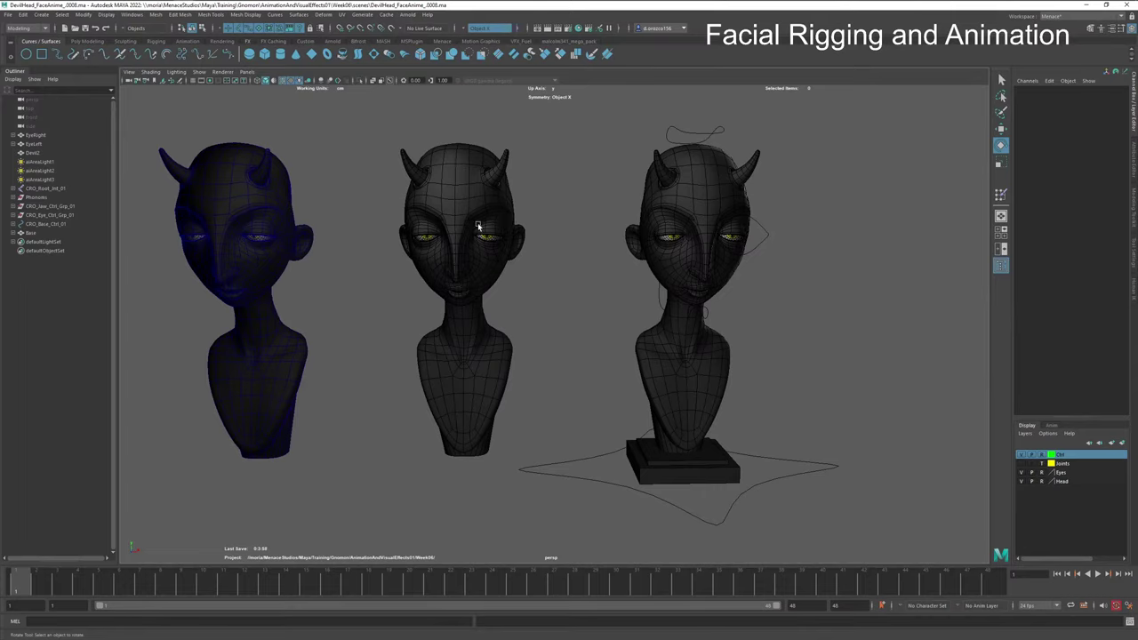
pyautogui.keyDown('alt'); pyautogui.moveTo(480, 227); pyautogui.dragTo(458, 231); pyautogui.keyUp('alt')
pyautogui.click(272, 237)
pyautogui.click(333, 233)
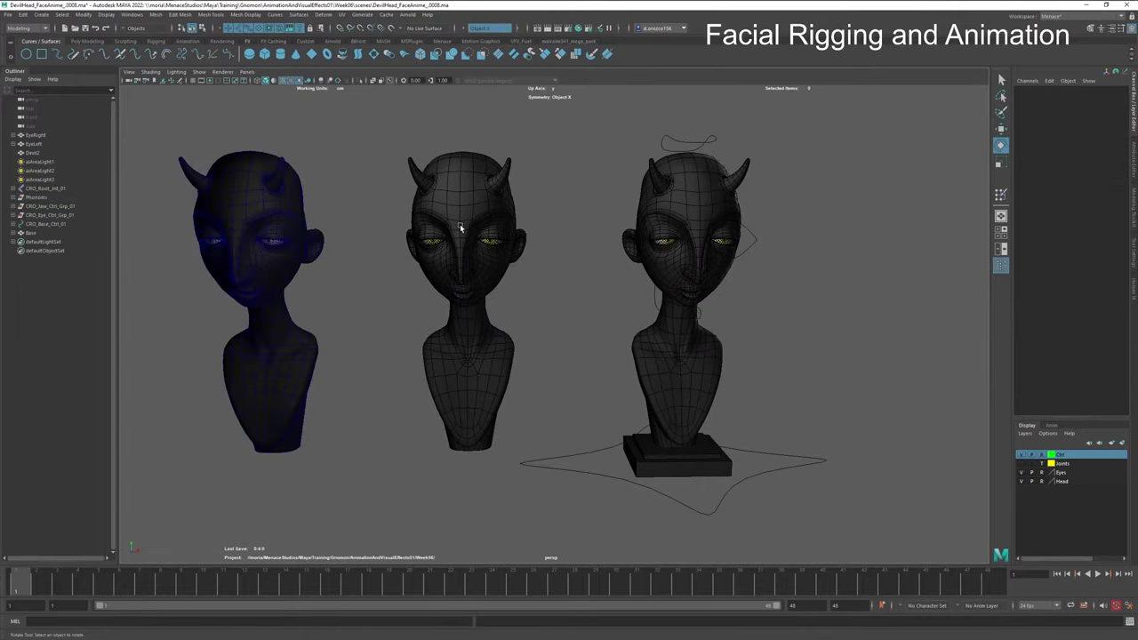
pyautogui.click(1021, 481)
pyautogui.click(1022, 481)
pyautogui.click(1042, 482)
# Step: Marquee-select the middle head Devil3 and remove it from the Head layer
pyautogui.moveTo(544, 193); pyautogui.dragTo(420, 289)
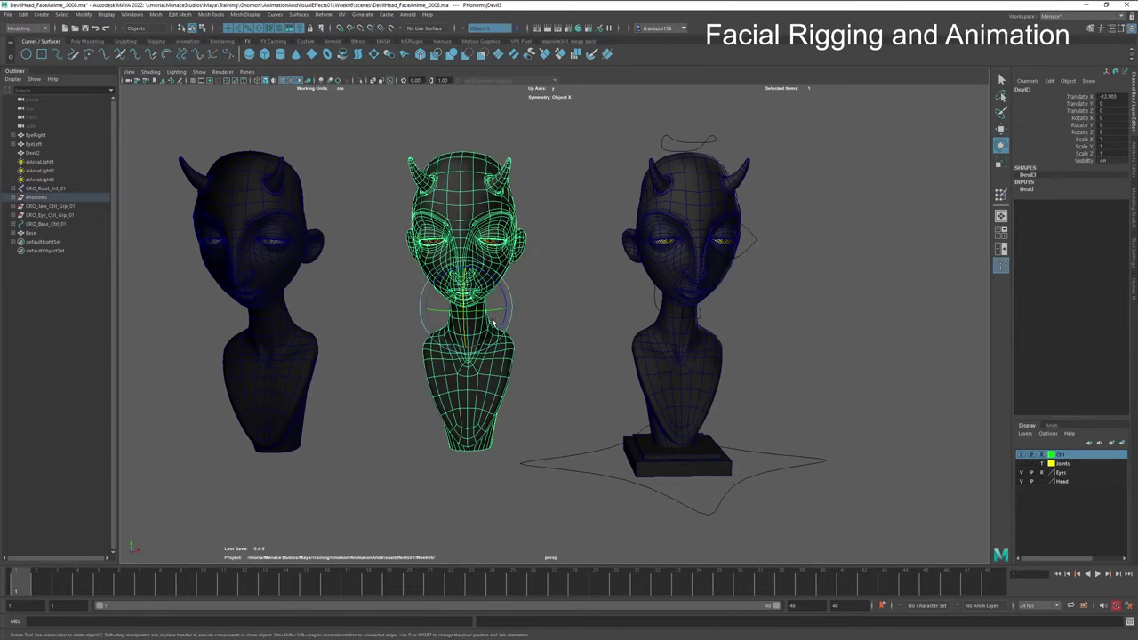
pyautogui.rightClick(1062, 482)
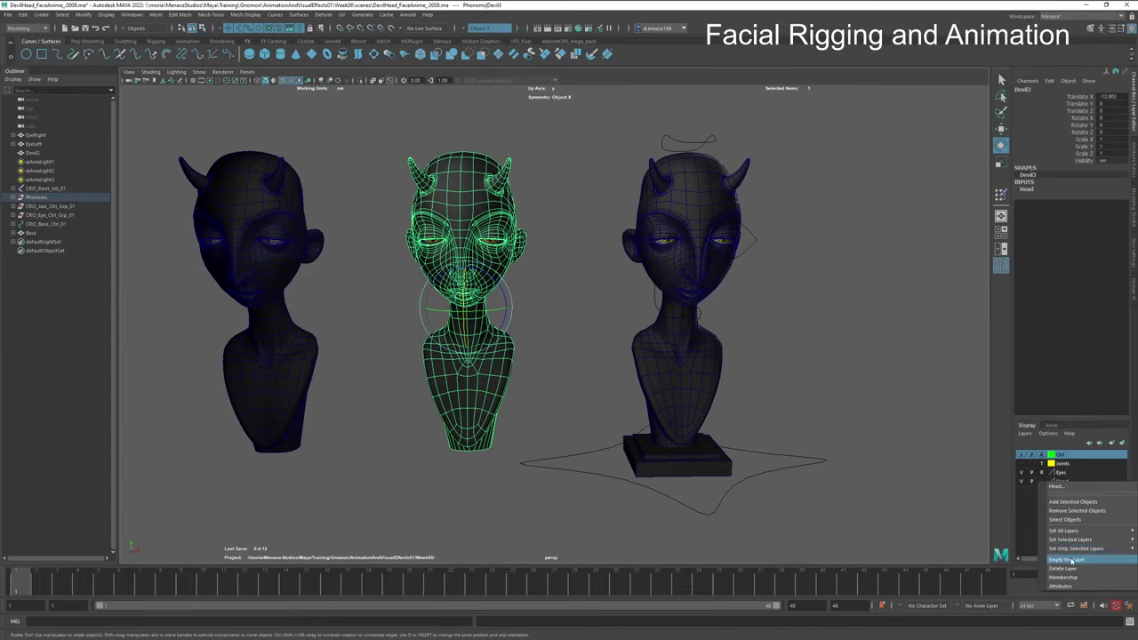
pyautogui.click(1075, 511)
pyautogui.click(1063, 482)
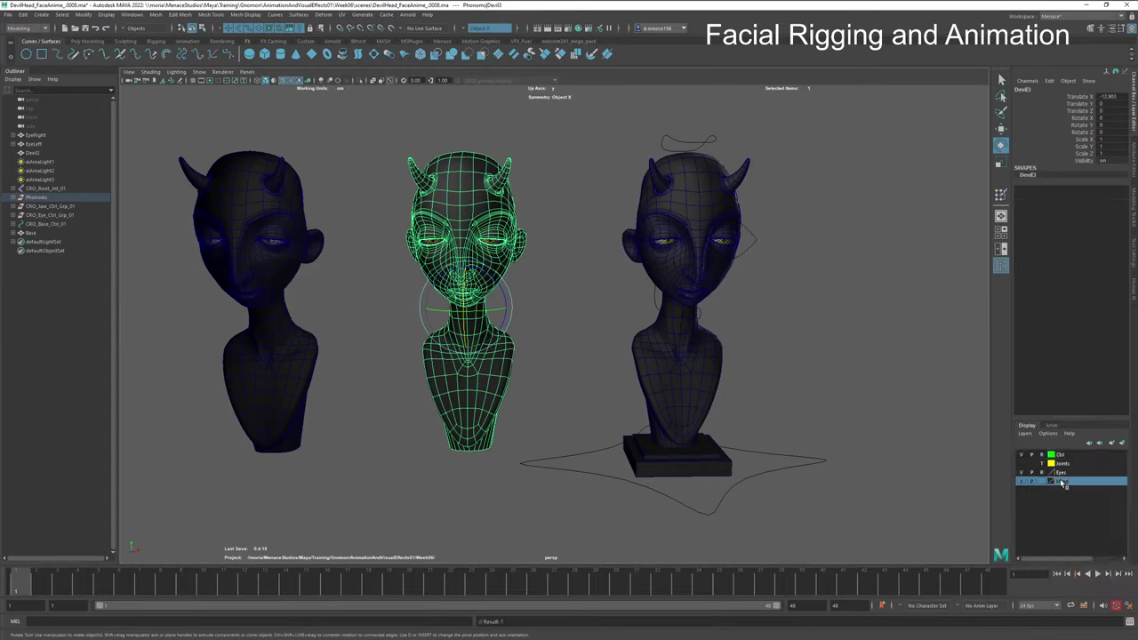
pyautogui.rightClick(1049, 482)
pyautogui.moveTo(1077, 539)
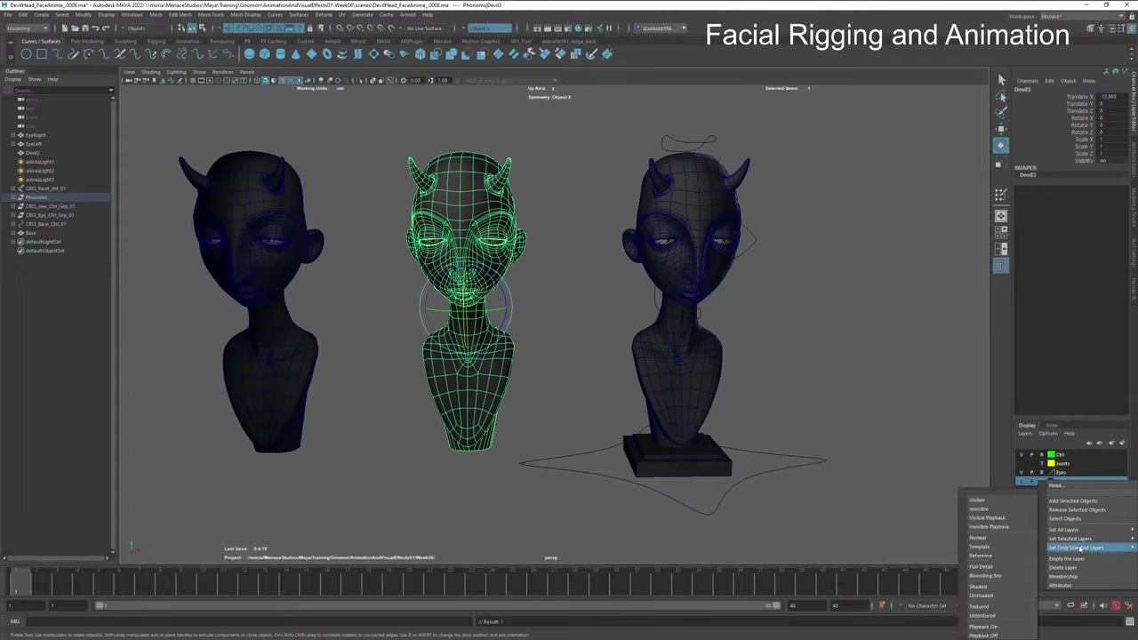
pyautogui.click(1033, 485)
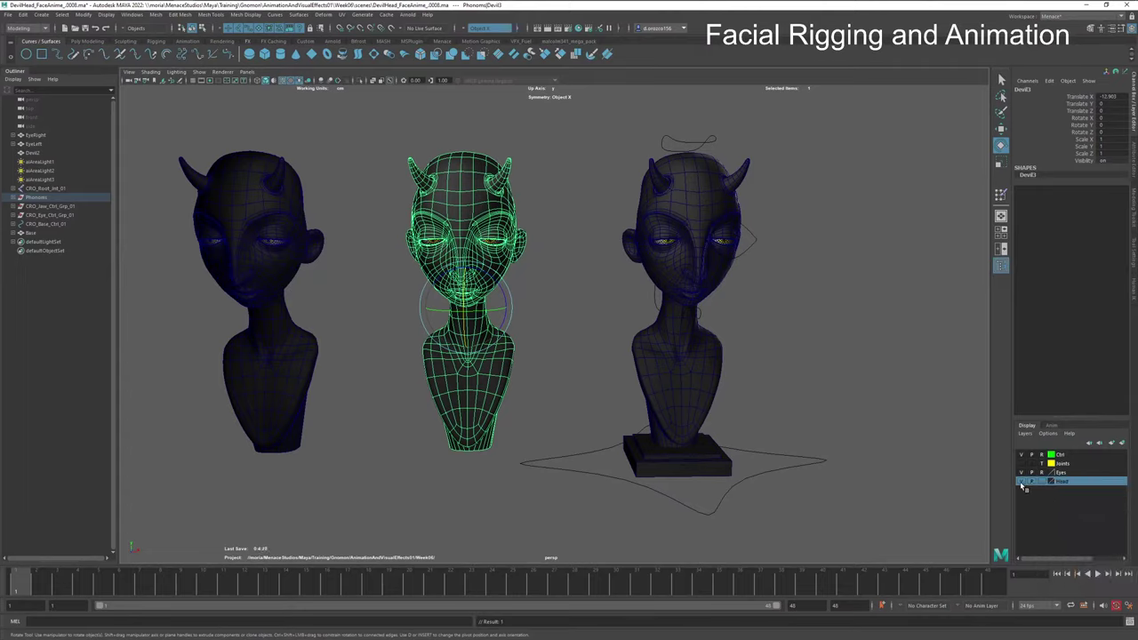
# Step: Confirm the Head layer is in normal display, reselect Devil3, and dolly in on it
pyautogui.click(1022, 483)
pyautogui.click(1022, 483)
pyautogui.click(1047, 483)
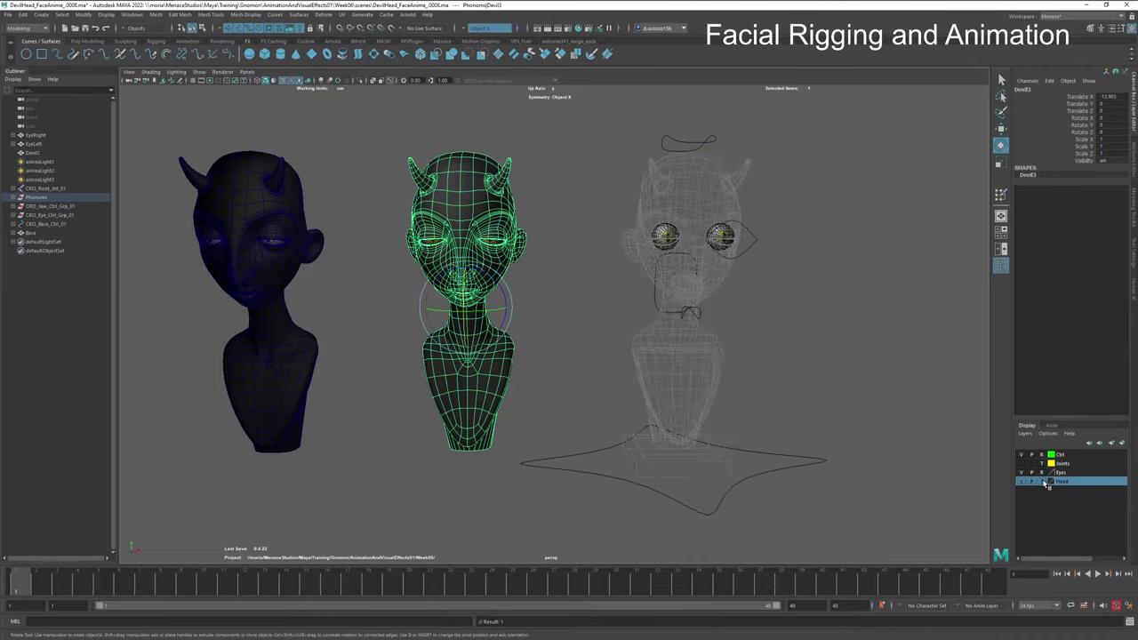
pyautogui.click(1047, 483)
pyautogui.click(575, 360)
pyautogui.click(514, 360)
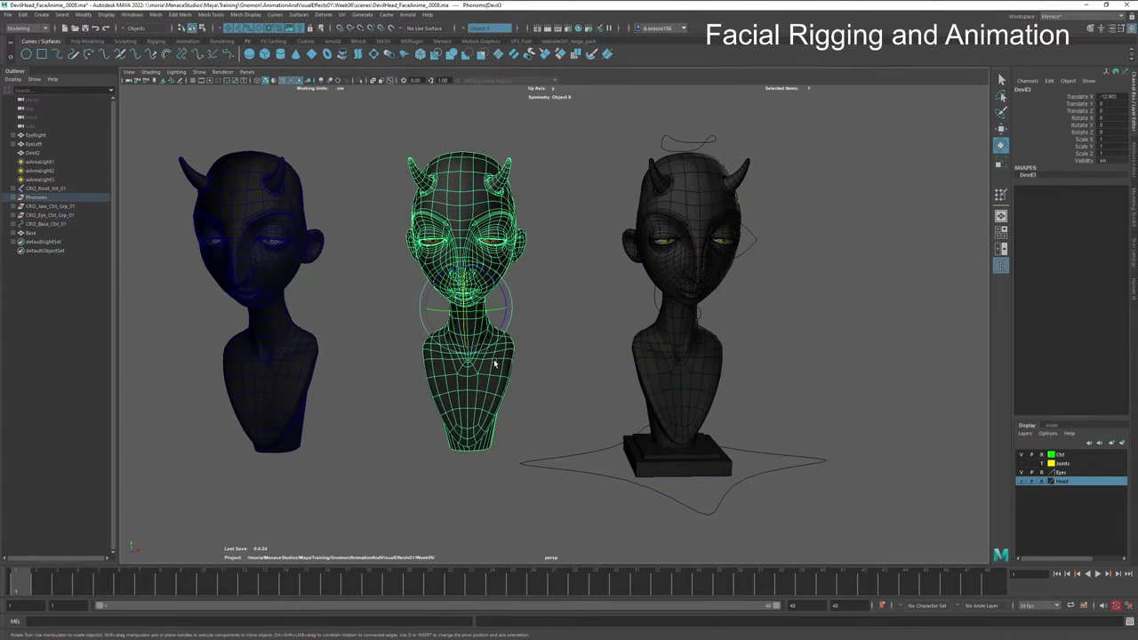
pyautogui.keyDown('alt'); pyautogui.moveTo(494, 360); pyautogui.dragTo(651, 436, button='right'); pyautogui.keyUp('alt')
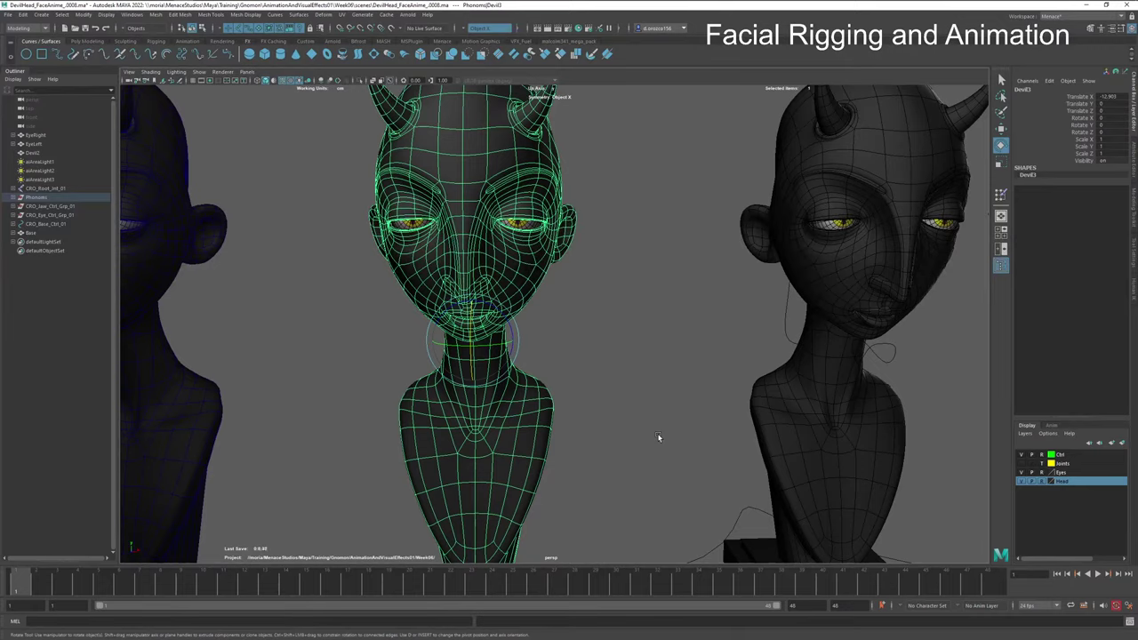
# Step: Deselect the rigged devil head by clicking empty space
pyautogui.scroll(-4, 572, 385)
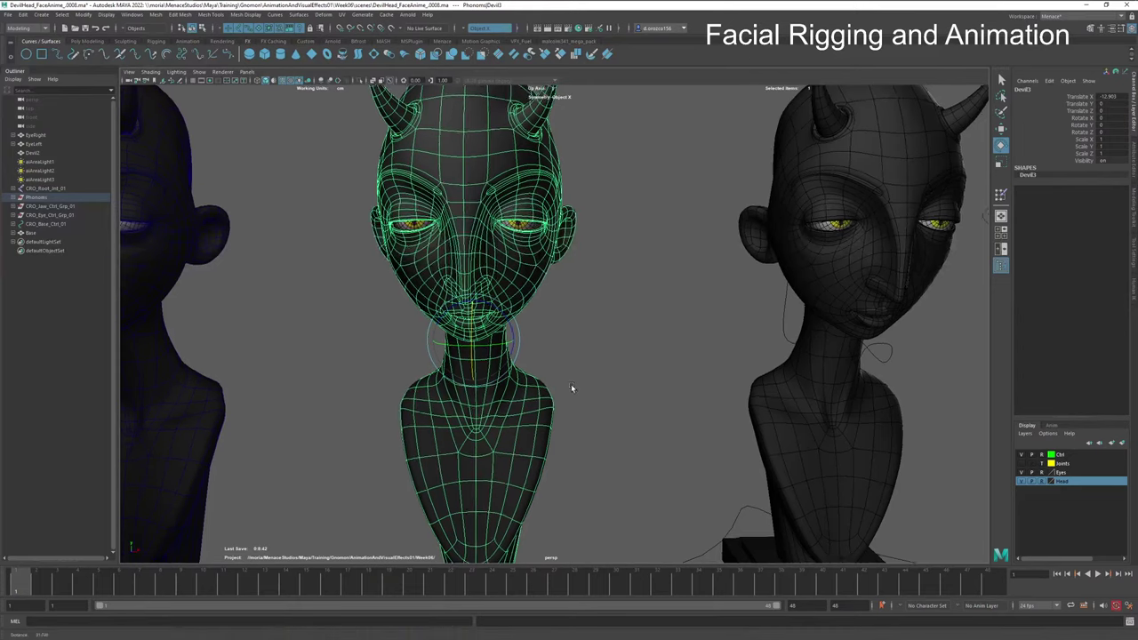
pyautogui.moveTo(566, 315); pyautogui.dragTo(544, 302)
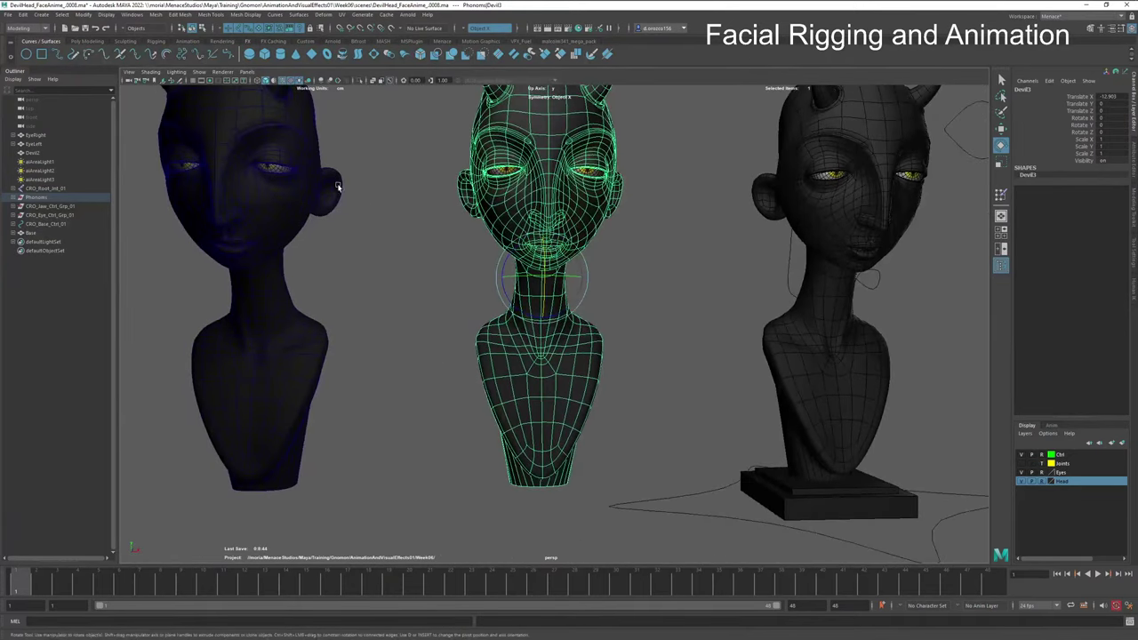
pyautogui.press('space')
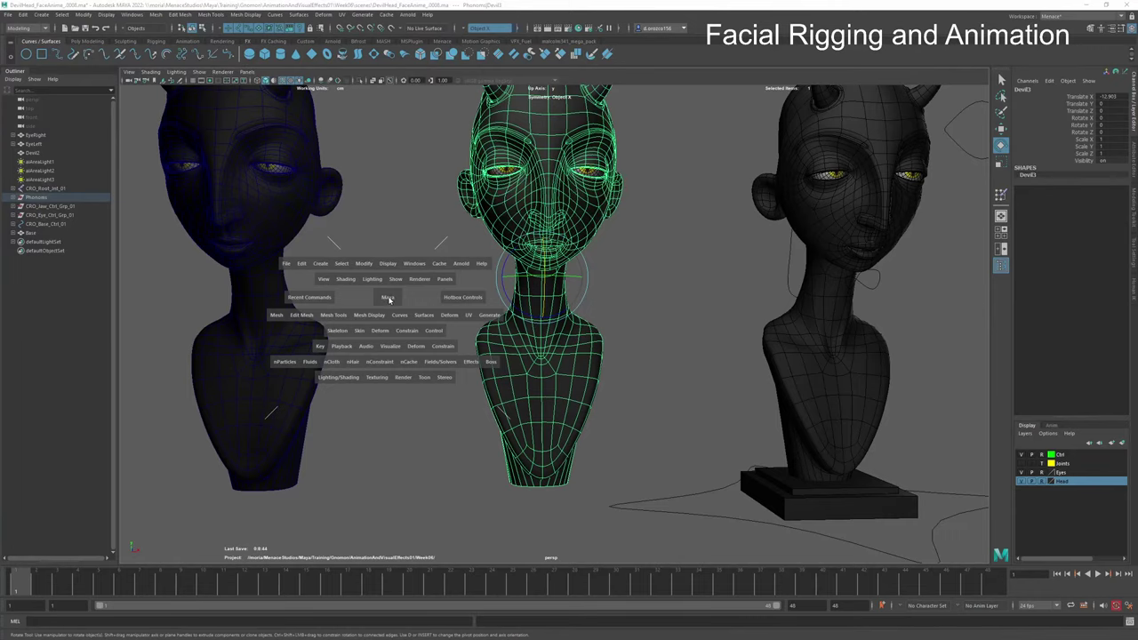
pyautogui.click(389, 298)
# Step: Switch to the Front view and frame all three heads lower in the viewport
pyautogui.press('space')
pyautogui.click(389, 299)
pyautogui.moveTo(389, 305); pyautogui.dragTo(389, 322)
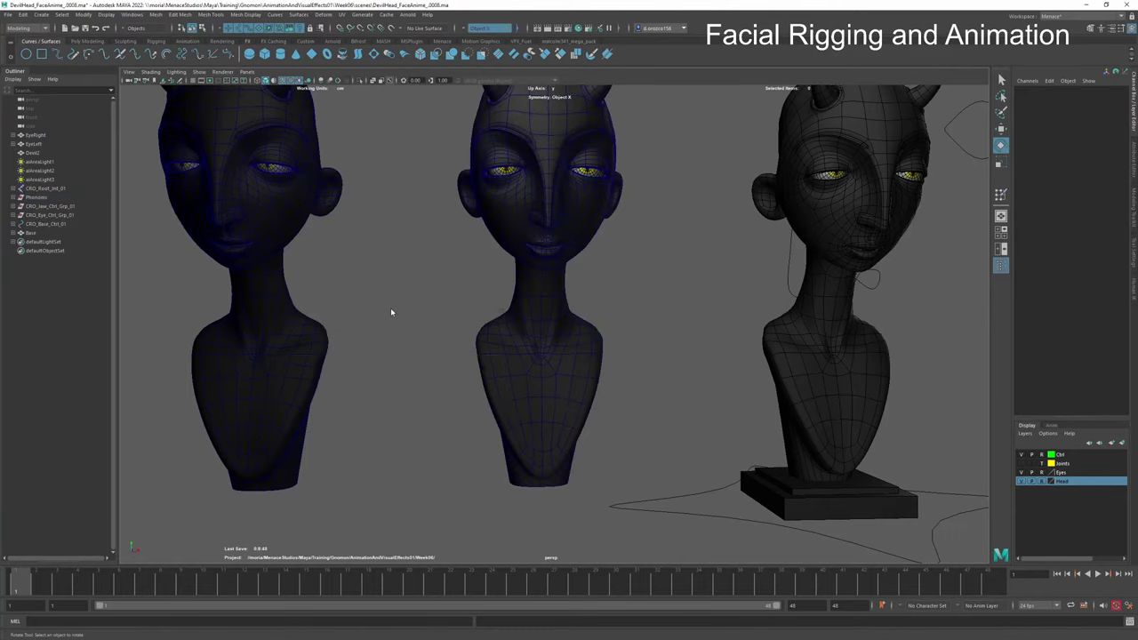
pyautogui.press('a')
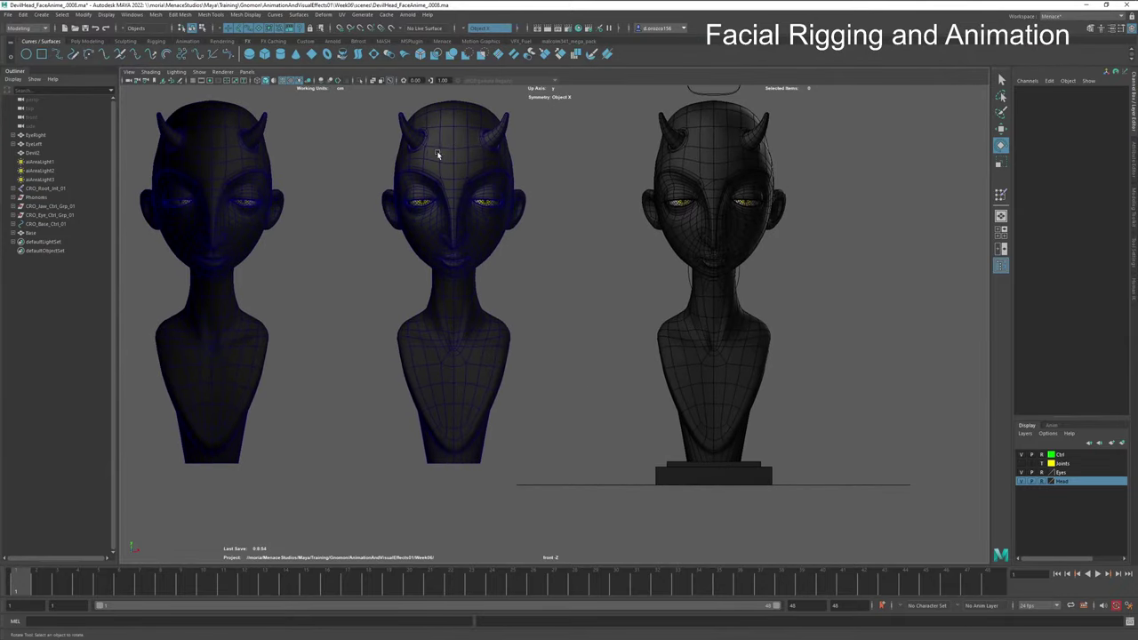
pyautogui.keyDown('alt'); pyautogui.moveTo(436, 153); pyautogui.dragTo(465, 246, button='middle'); pyautogui.keyUp('alt')
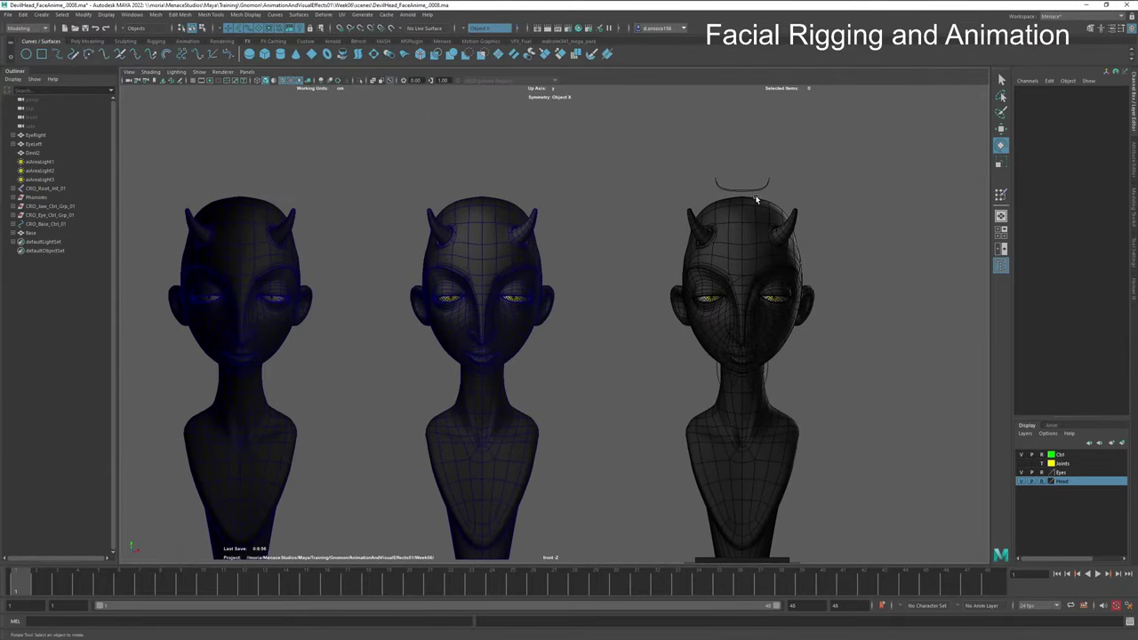
# Step: Create a default '3D Type' object from the Poly Modeling shelf and move it above the heads
pyautogui.click(88, 42)
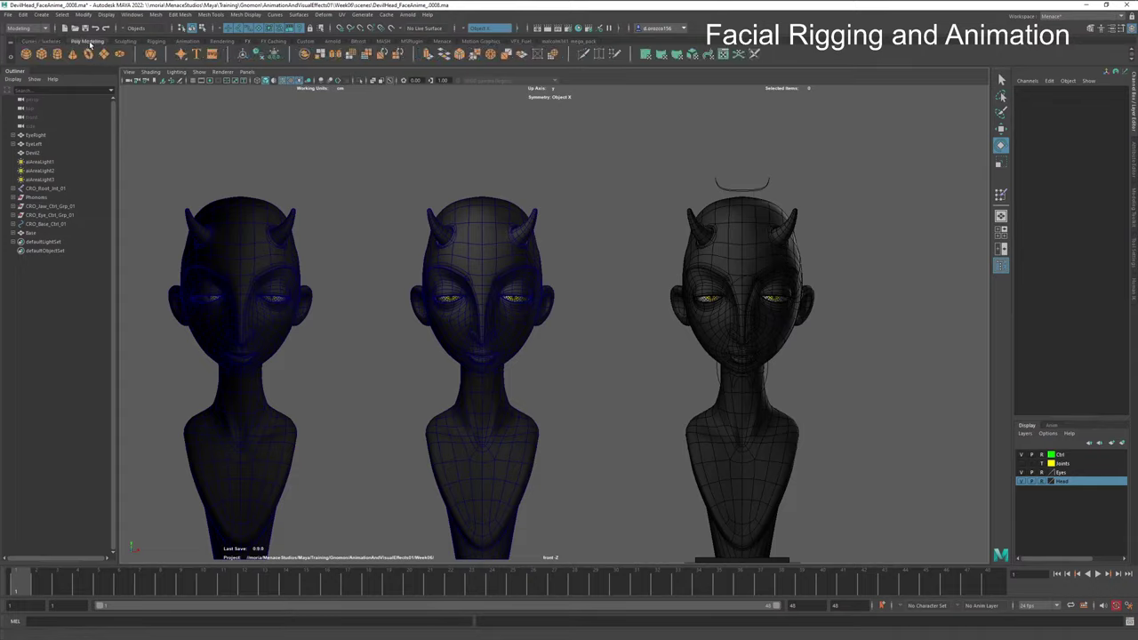
pyautogui.click(200, 56)
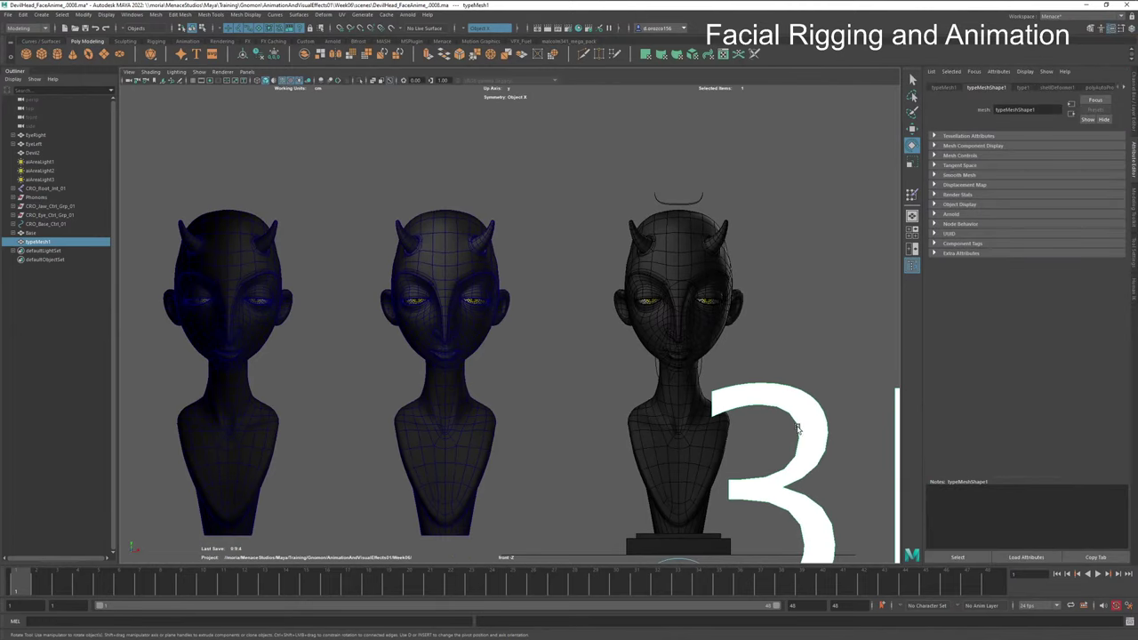
pyautogui.press('w')
pyautogui.moveTo(807, 436); pyautogui.dragTo(512, 252)
pyautogui.keyDown('alt'); pyautogui.moveTo(743, 409); pyautogui.dragTo(394, 373, button='right'); pyautogui.keyUp('alt')
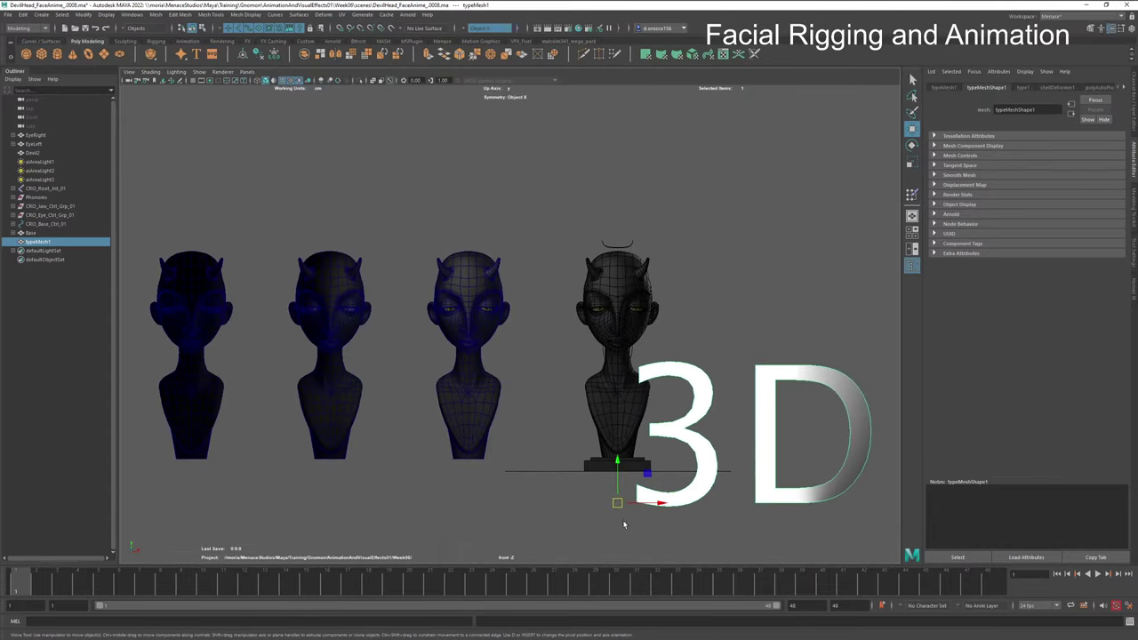
pyautogui.moveTo(691, 487); pyautogui.dragTo(302, 222, button='middle')
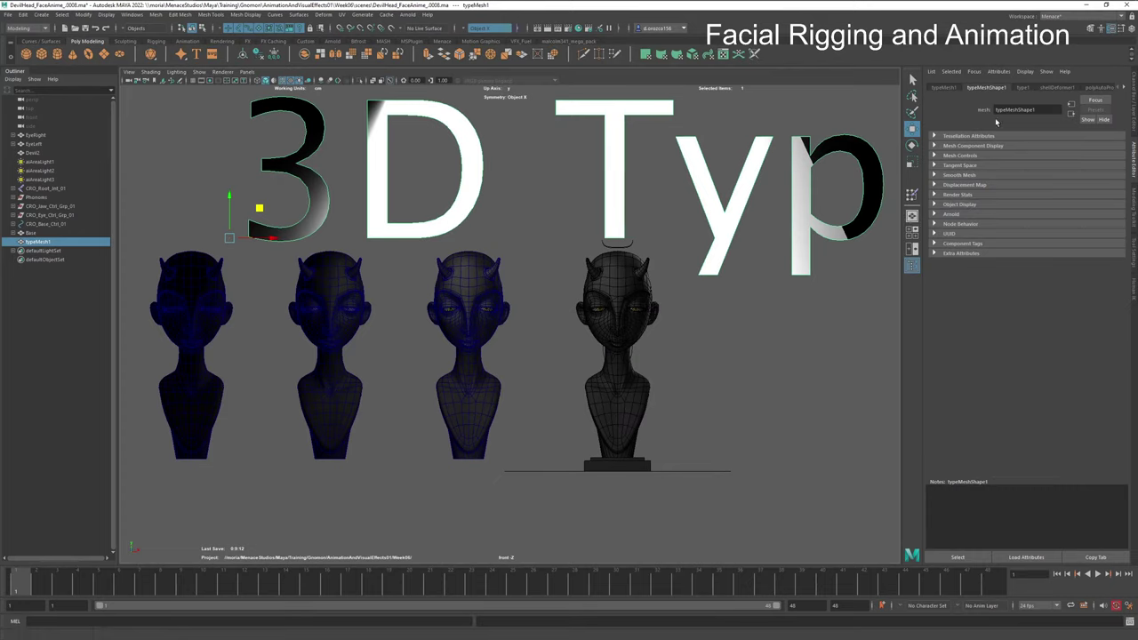
pyautogui.click(1023, 88)
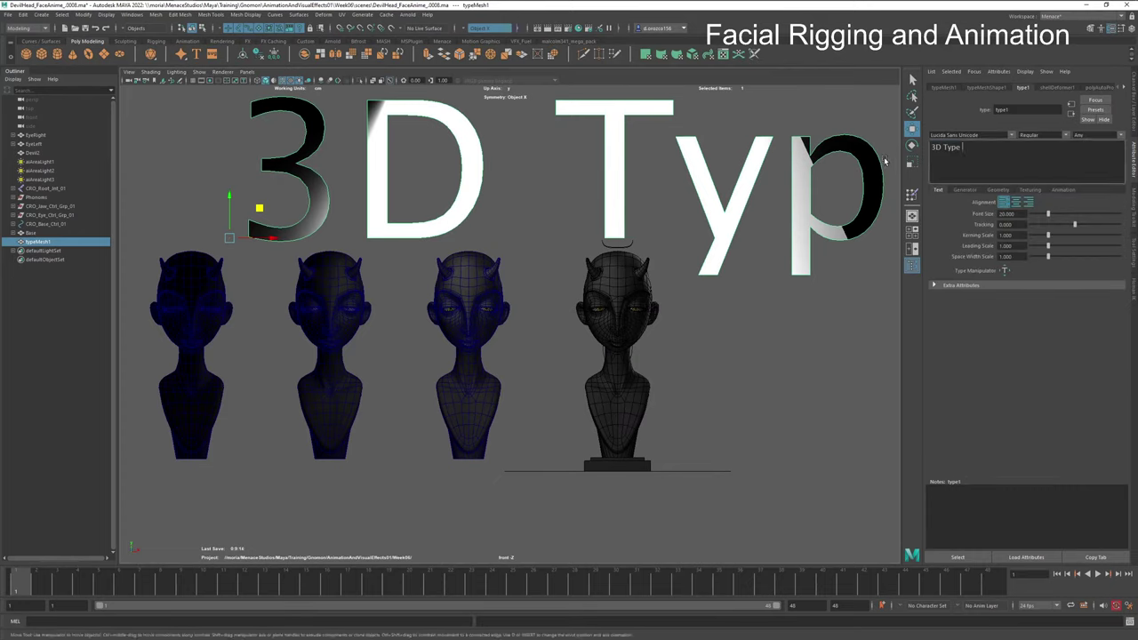
# Step: Replace the type text with 'a e i'
pyautogui.write('e i')
pyautogui.hotkey('ctrl', 'a')
pyautogui.write('a e i')
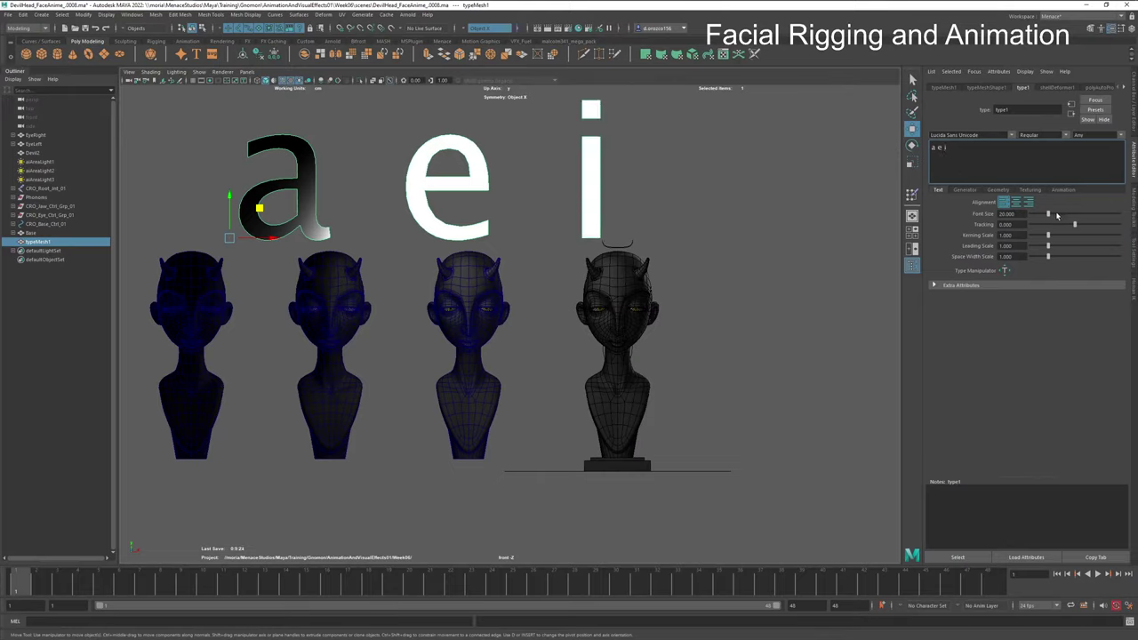
# Step: Set the font size to 2 and shift the 'a e i' text to the right
pyautogui.doubleClick(1006, 214)
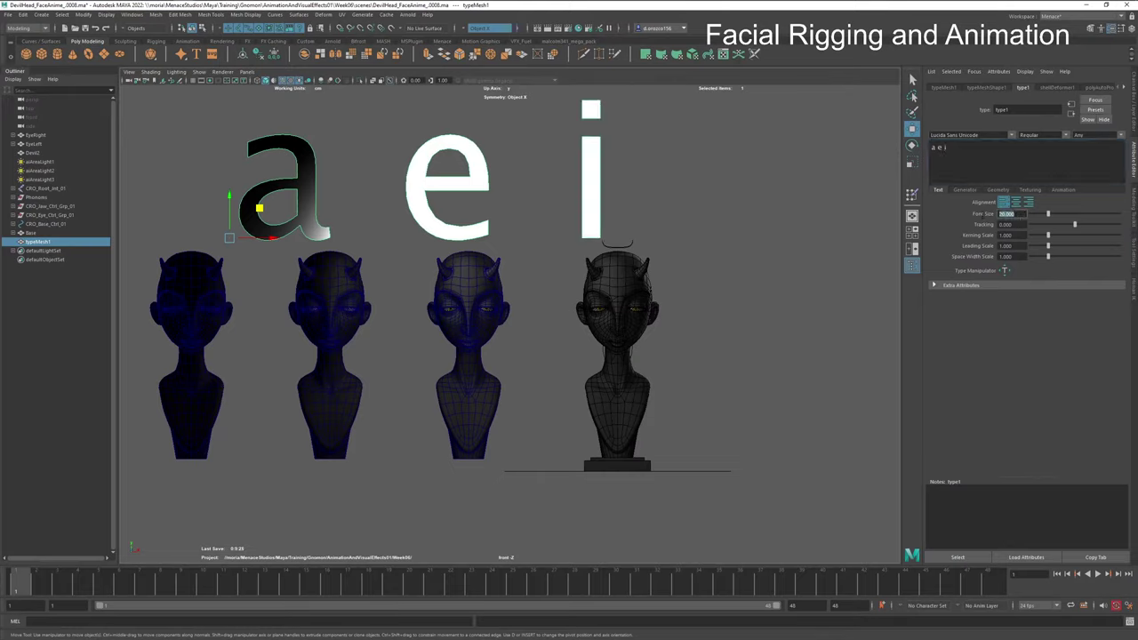
pyautogui.write('12')
pyautogui.press('Return')
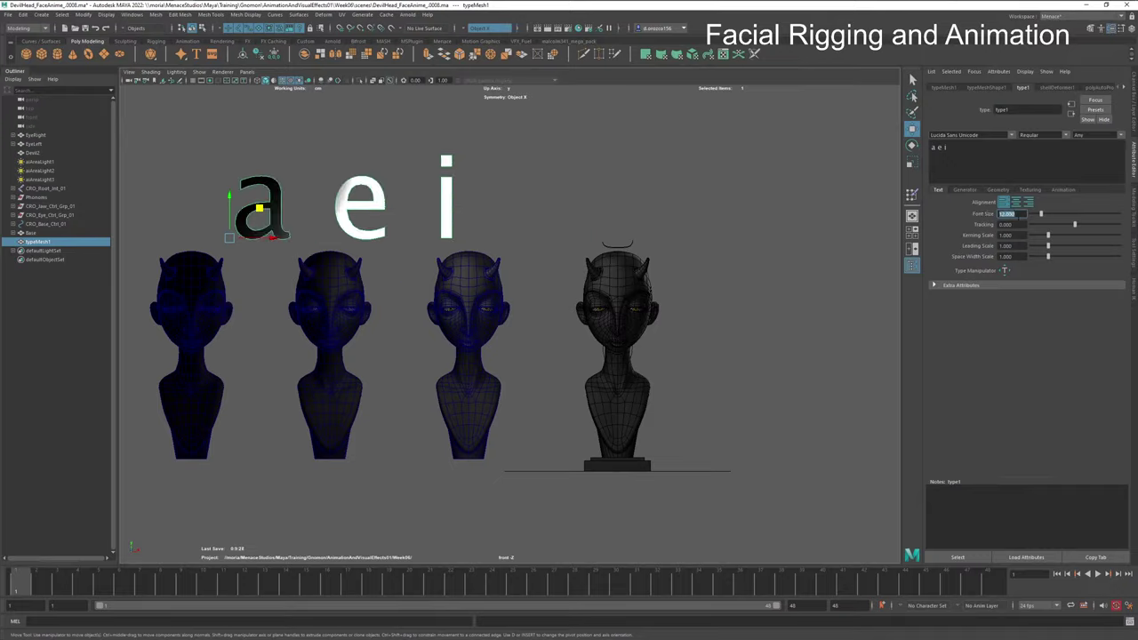
pyautogui.write('5')
pyautogui.press('Return')
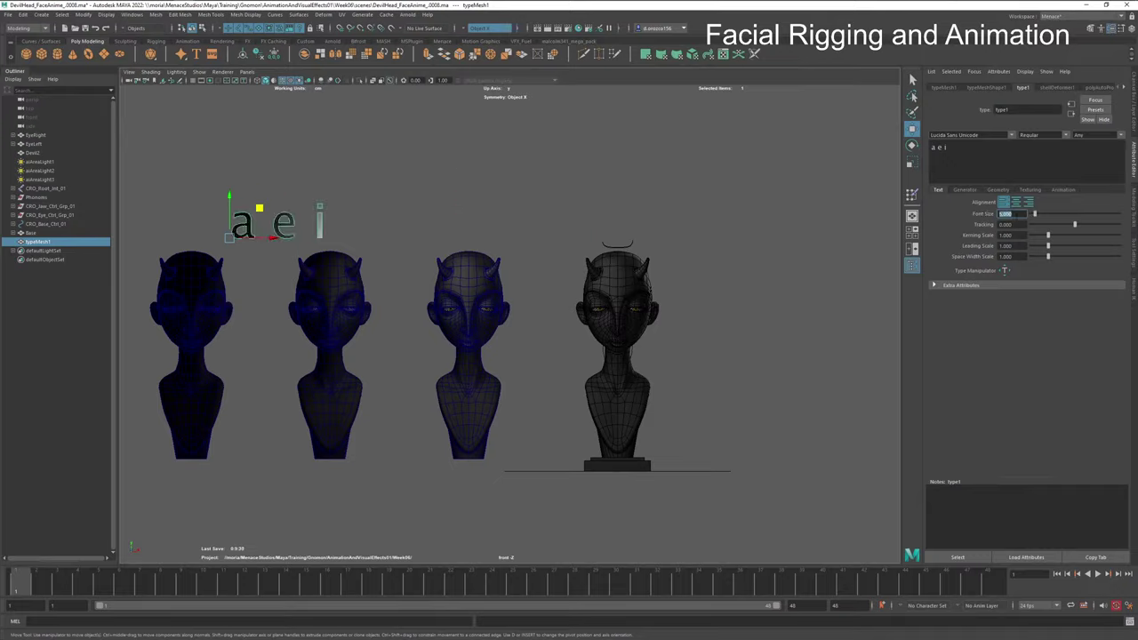
pyautogui.write('2')
pyautogui.press('Return')
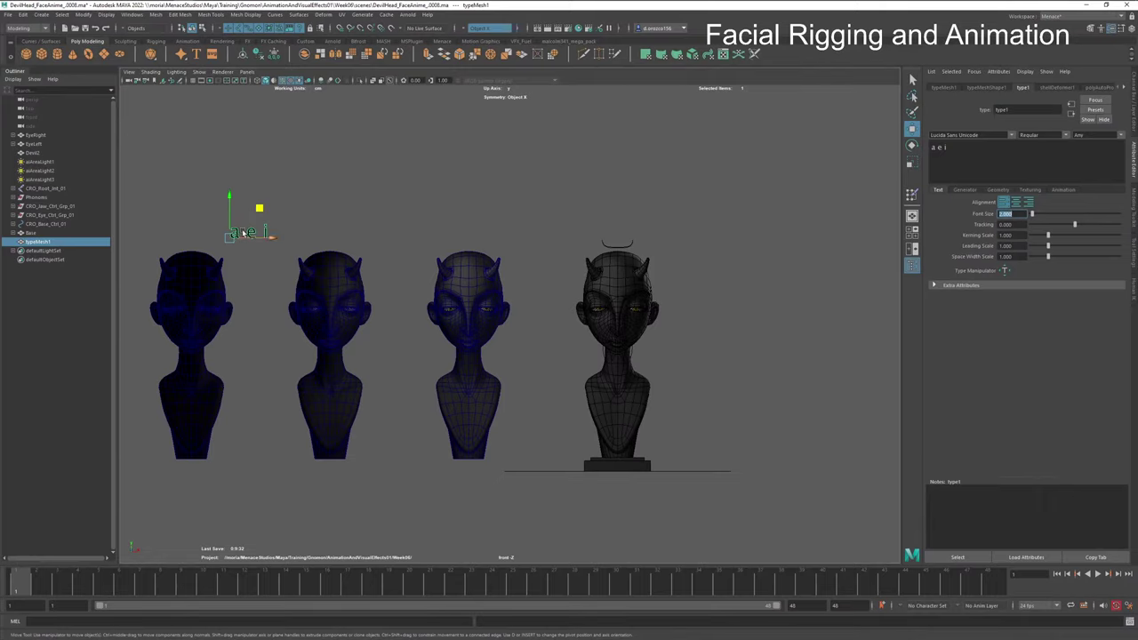
pyautogui.moveTo(242, 233); pyautogui.dragTo(329, 235)
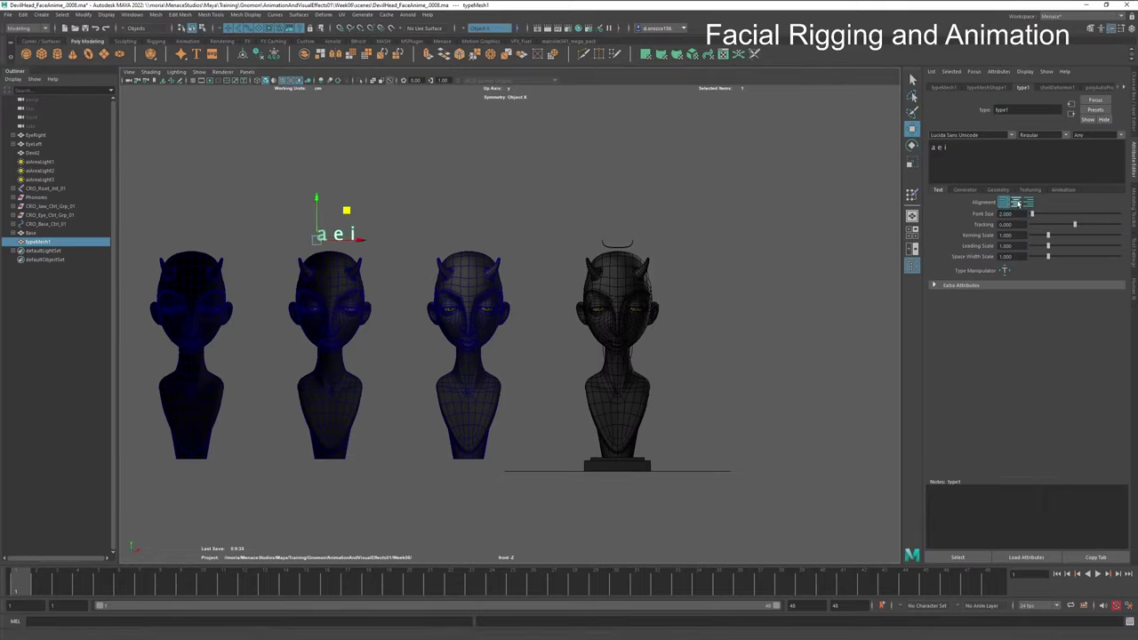
# Step: Centre-align the 'a e i' text and nudge it slightly left
pyautogui.click(1017, 202)
pyautogui.click(347, 211)
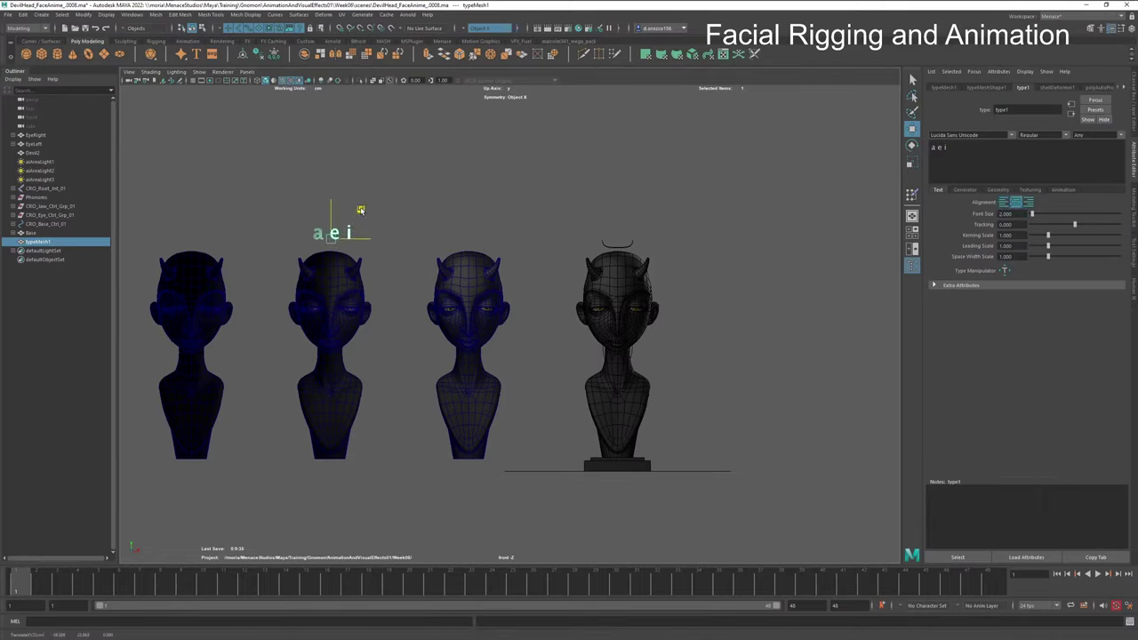
pyautogui.moveTo(360, 210); pyautogui.dragTo(356, 208)
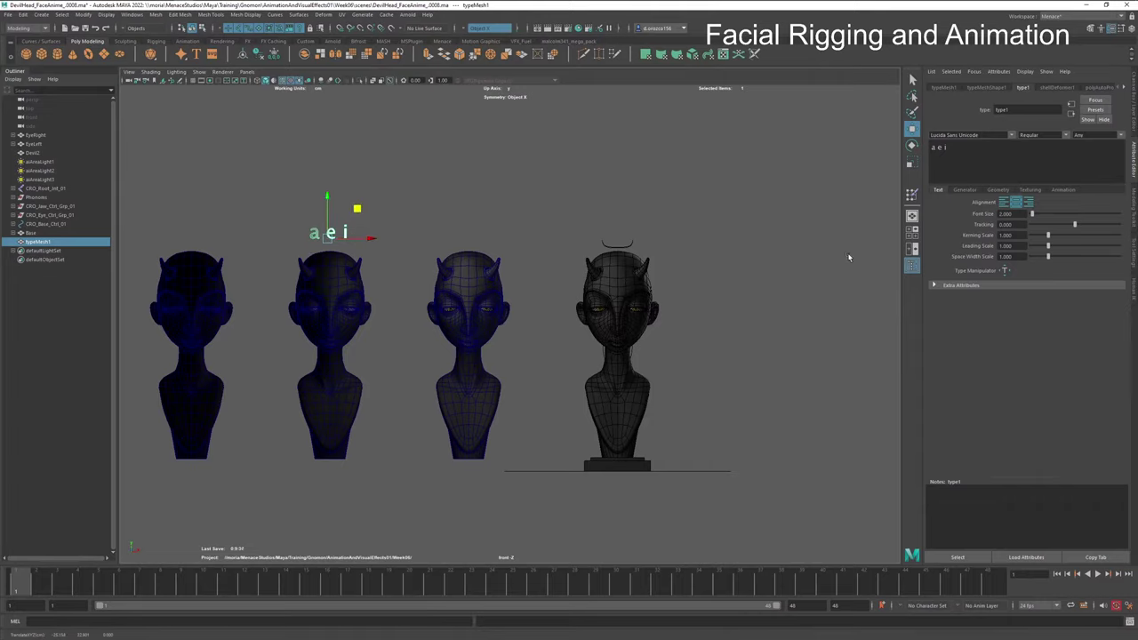
# Step: Set Extrude Distance to 0 and turn off Enable Extrusion so the letters are flat
pyautogui.click(966, 190)
pyautogui.click(934, 214)
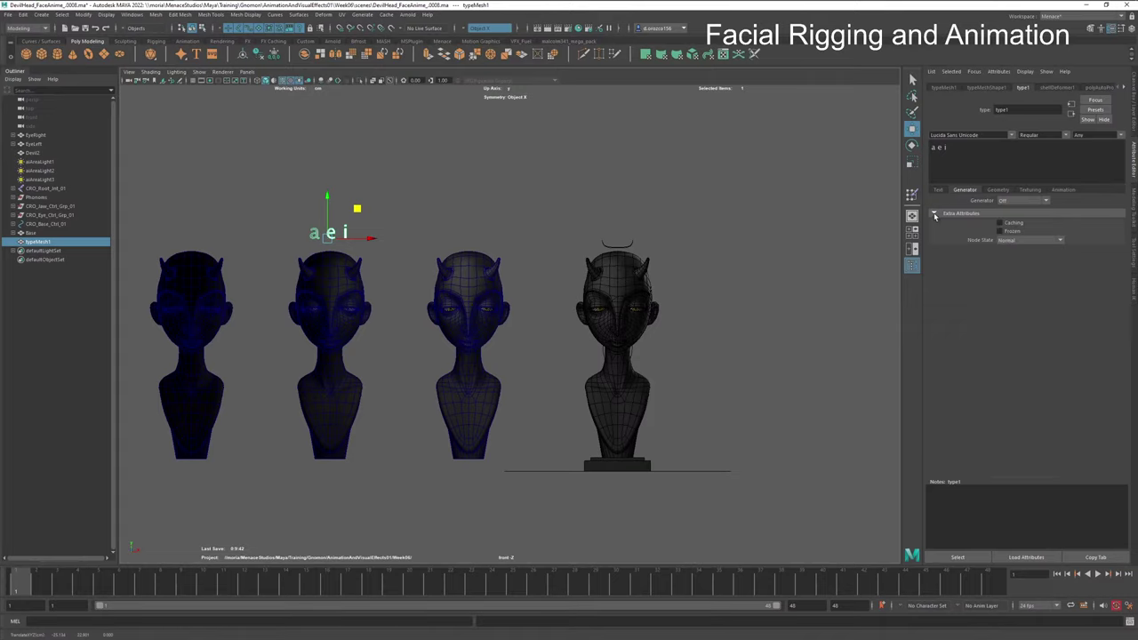
pyautogui.click(935, 215)
pyautogui.click(995, 192)
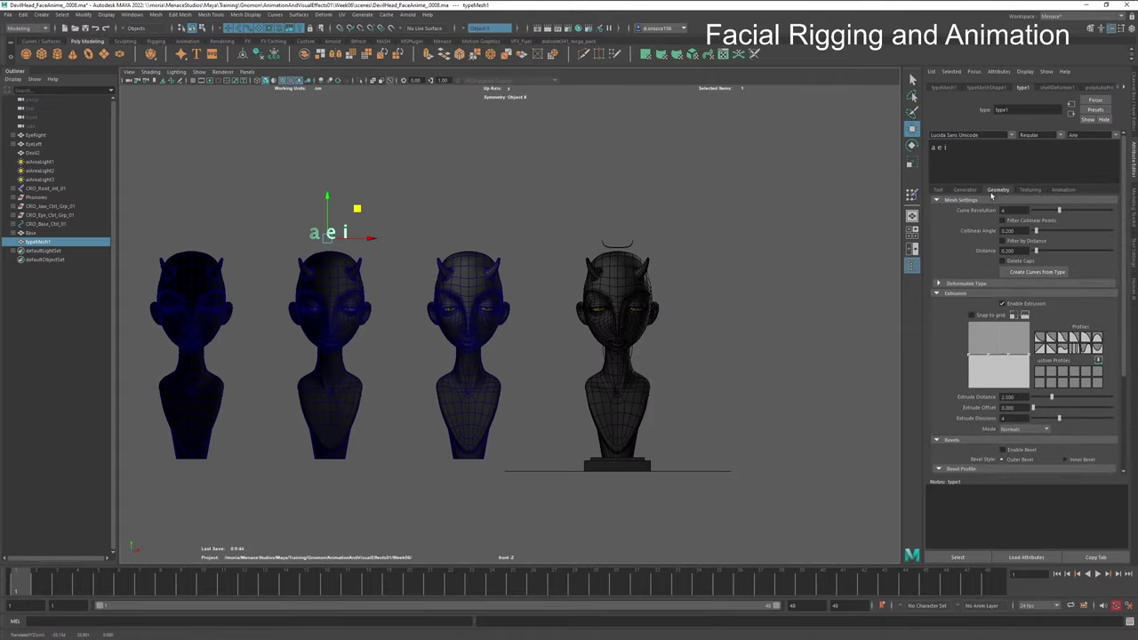
pyautogui.moveTo(1052, 398); pyautogui.dragTo(1008, 400)
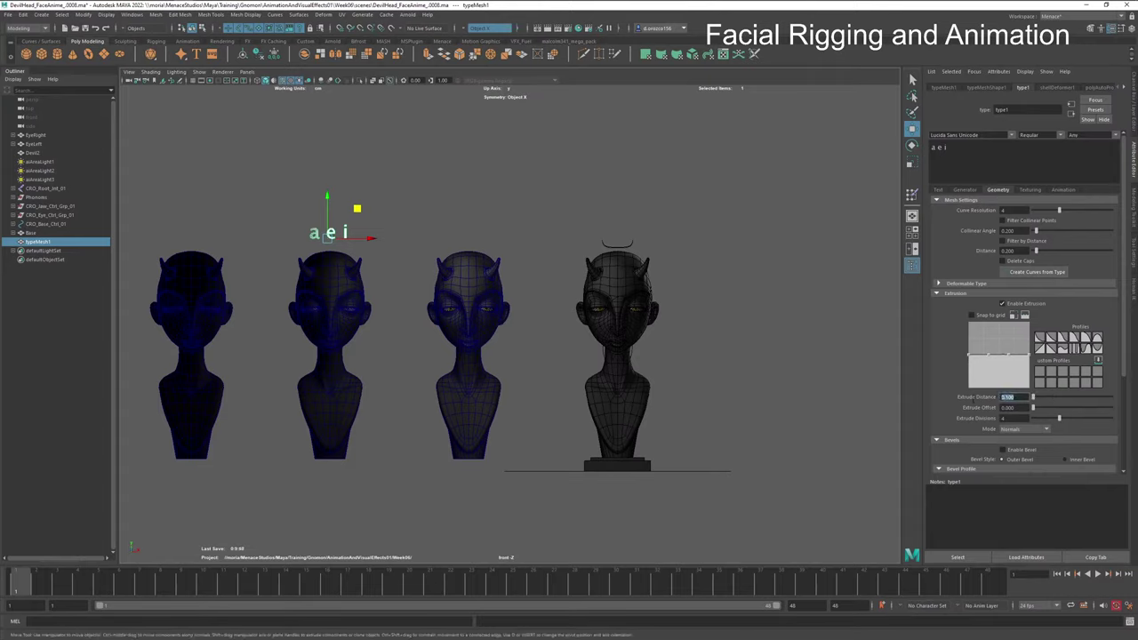
pyautogui.press('Return')
pyautogui.click(1003, 304)
# Step: Frame the 'a e i' text and collapse the Extrusion, Deformable Type and Bevel sections
pyautogui.press('f')
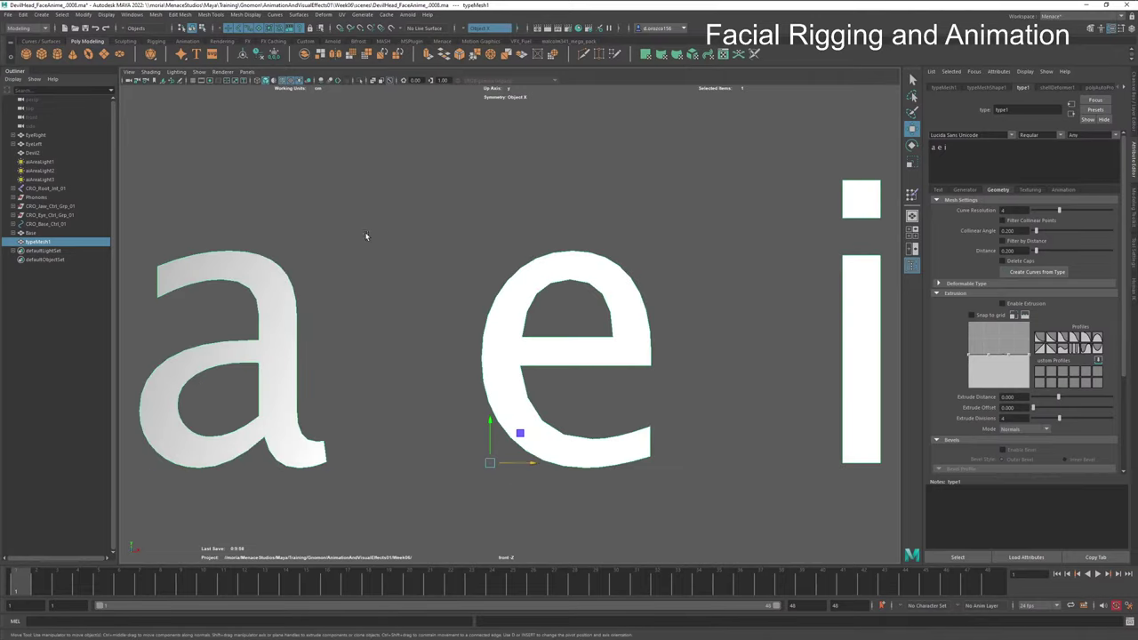
pyautogui.scroll(-3, 511, 261)
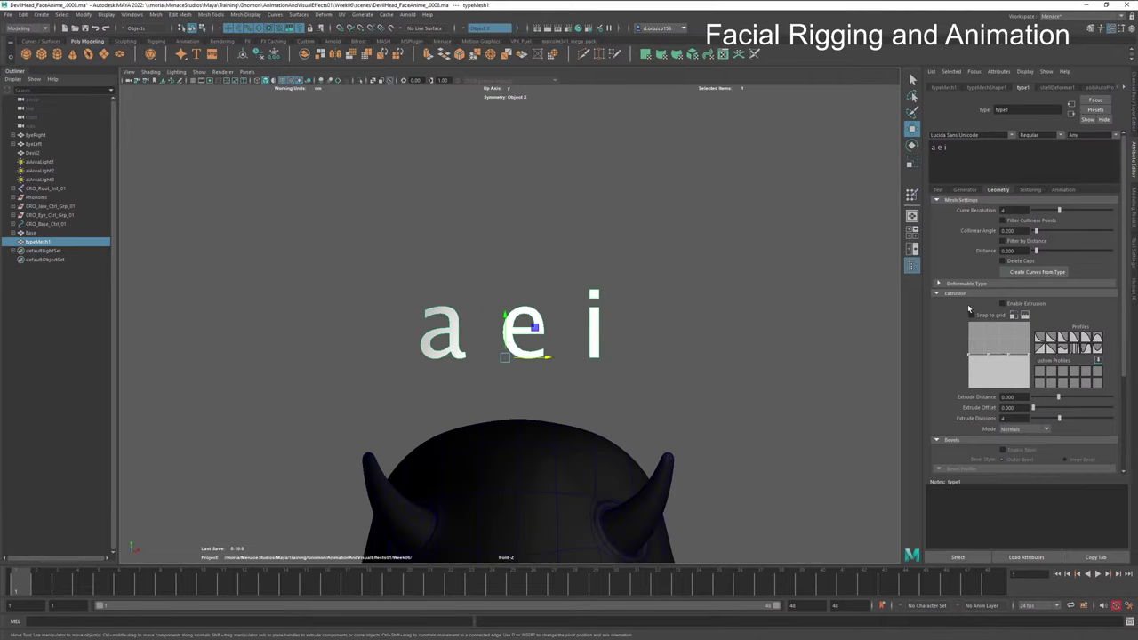
pyautogui.click(937, 294)
pyautogui.click(939, 284)
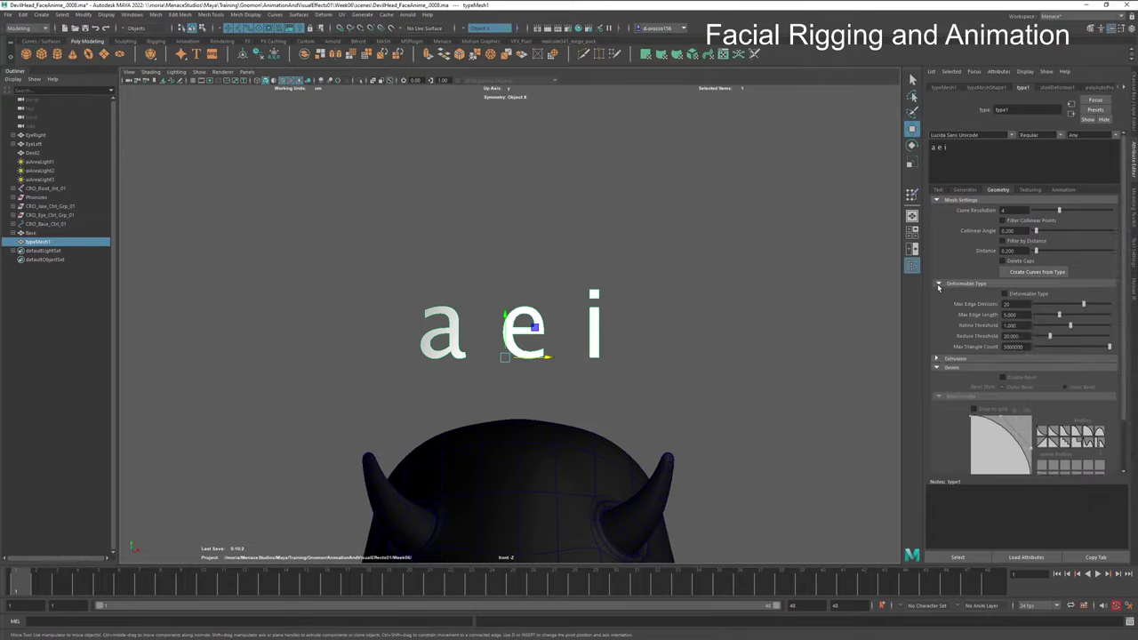
pyautogui.click(939, 284)
pyautogui.click(936, 302)
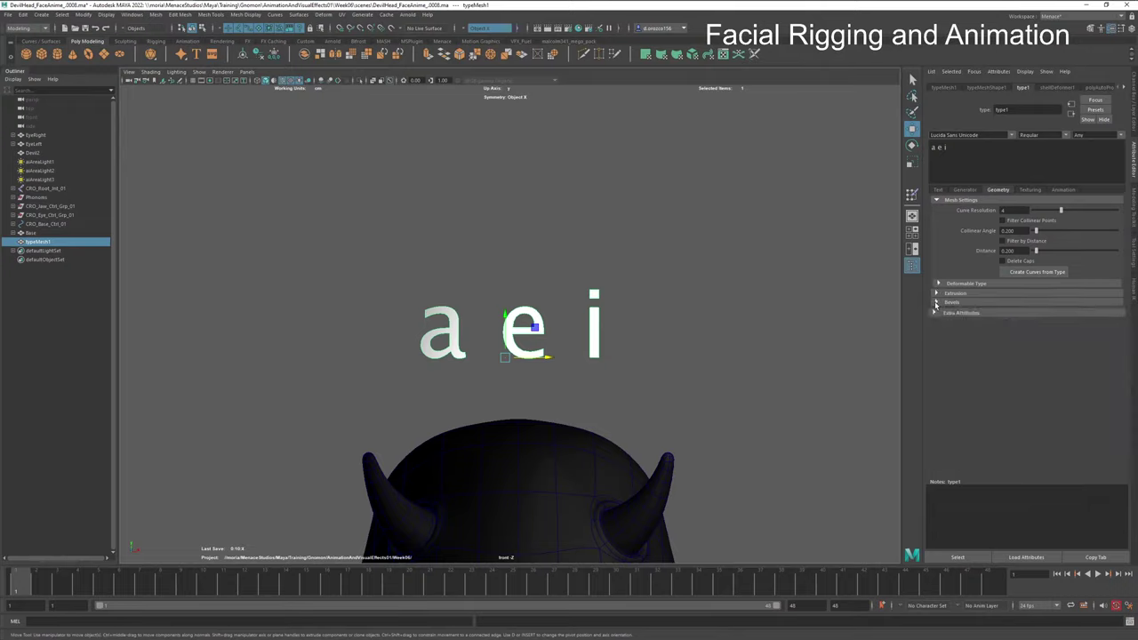
pyautogui.click(935, 302)
pyautogui.click(935, 302)
# Step: Keep the type generator at Off and return to the Text settings
pyautogui.click(968, 191)
pyautogui.click(1003, 200)
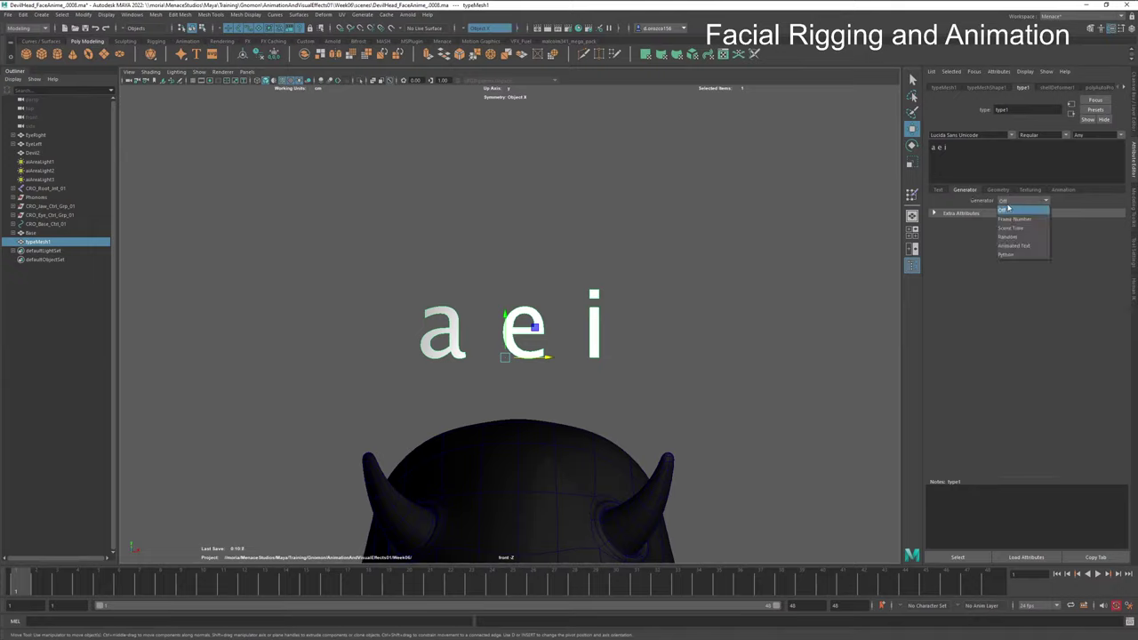
pyautogui.click(1008, 207)
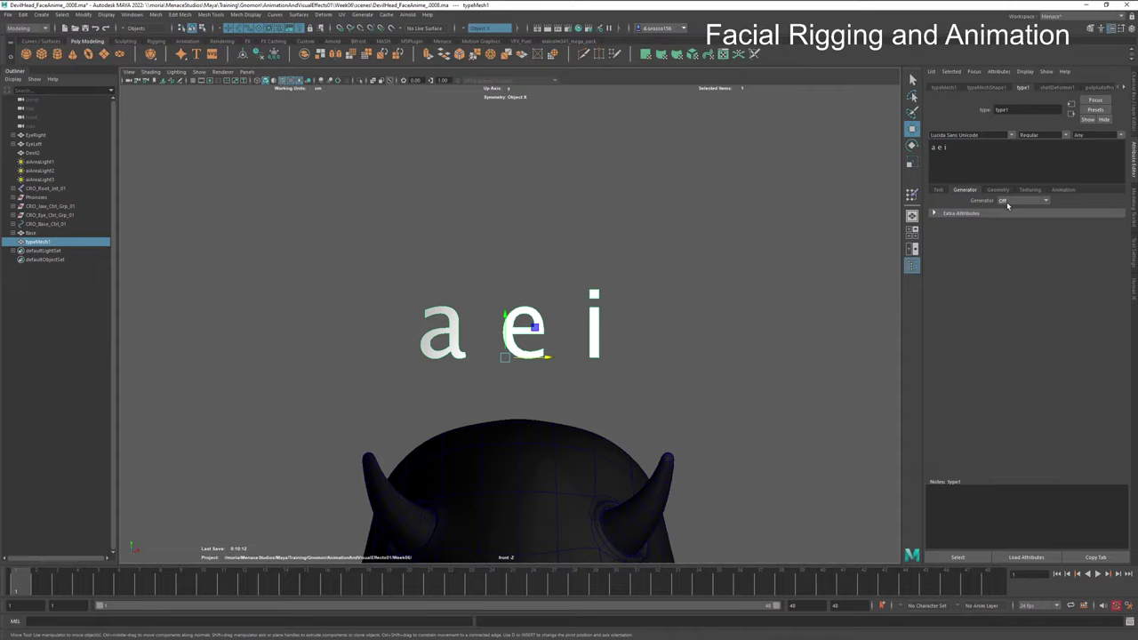
pyautogui.click(939, 190)
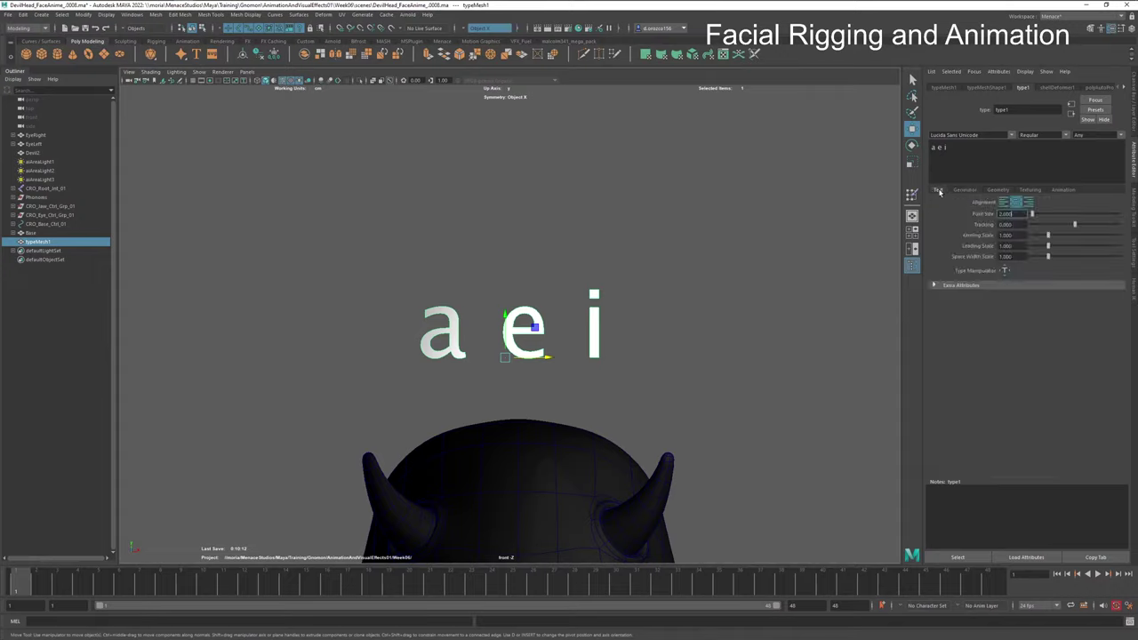
pyautogui.click(937, 285)
pyautogui.click(938, 284)
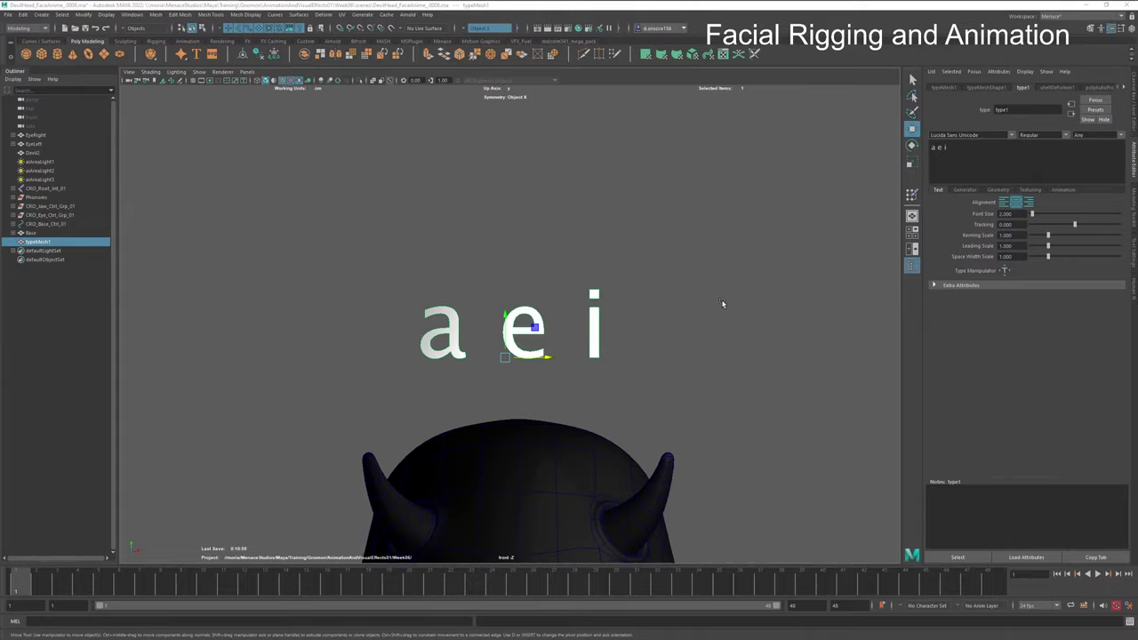
# Step: Convert the 'a e i' type into curves with Modify > Convert > Type to Curves
pyautogui.press('Delete')
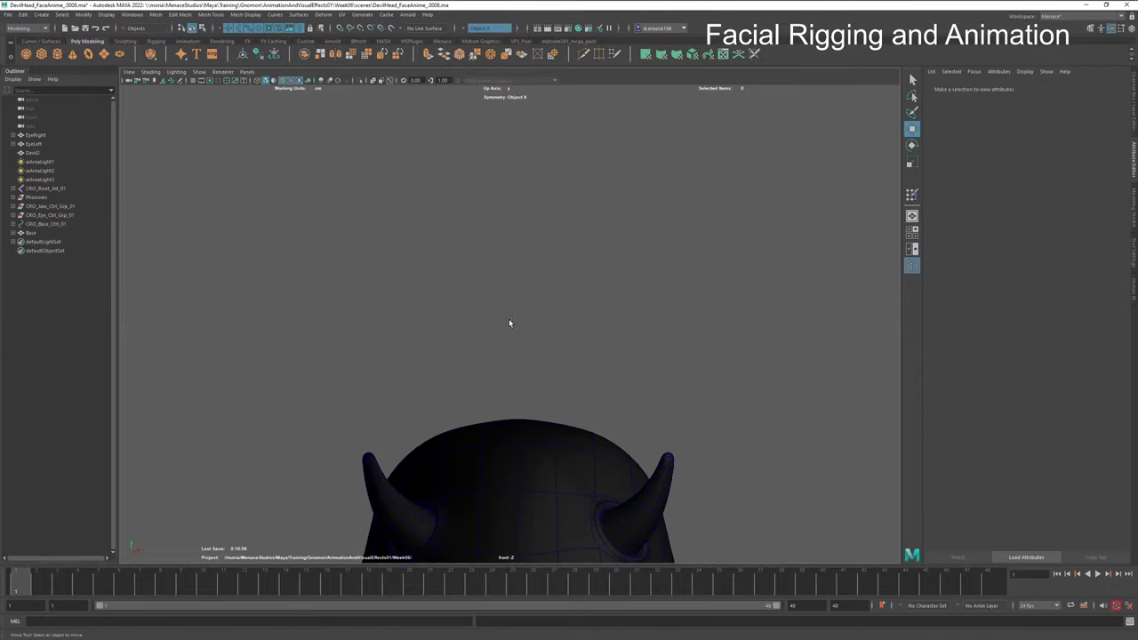
pyautogui.click(43, 16)
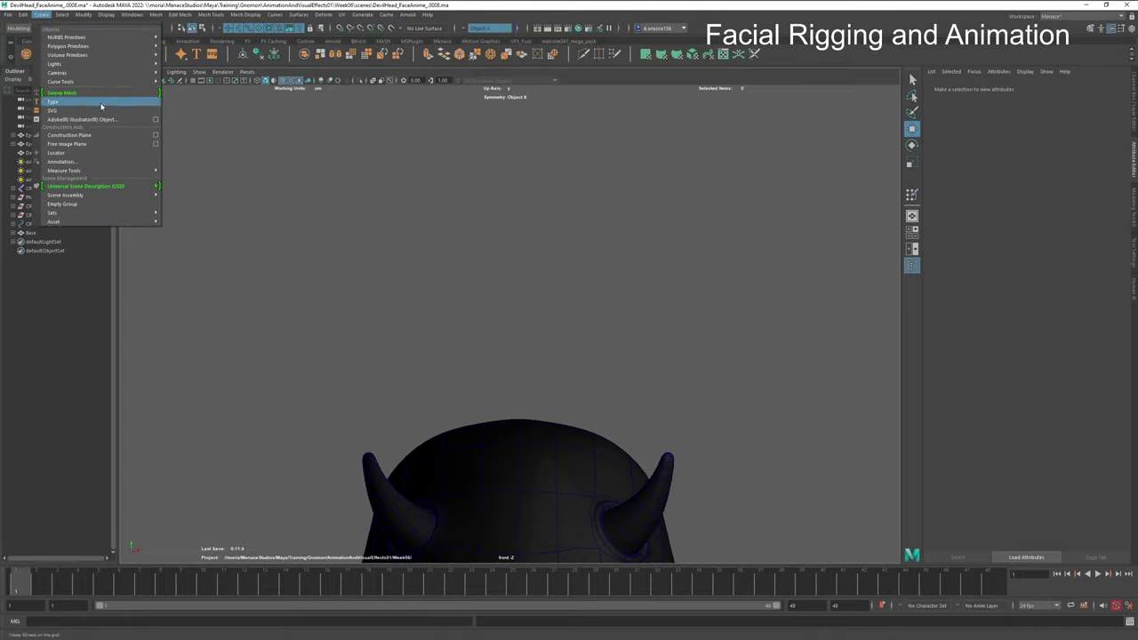
pyautogui.click(431, 133)
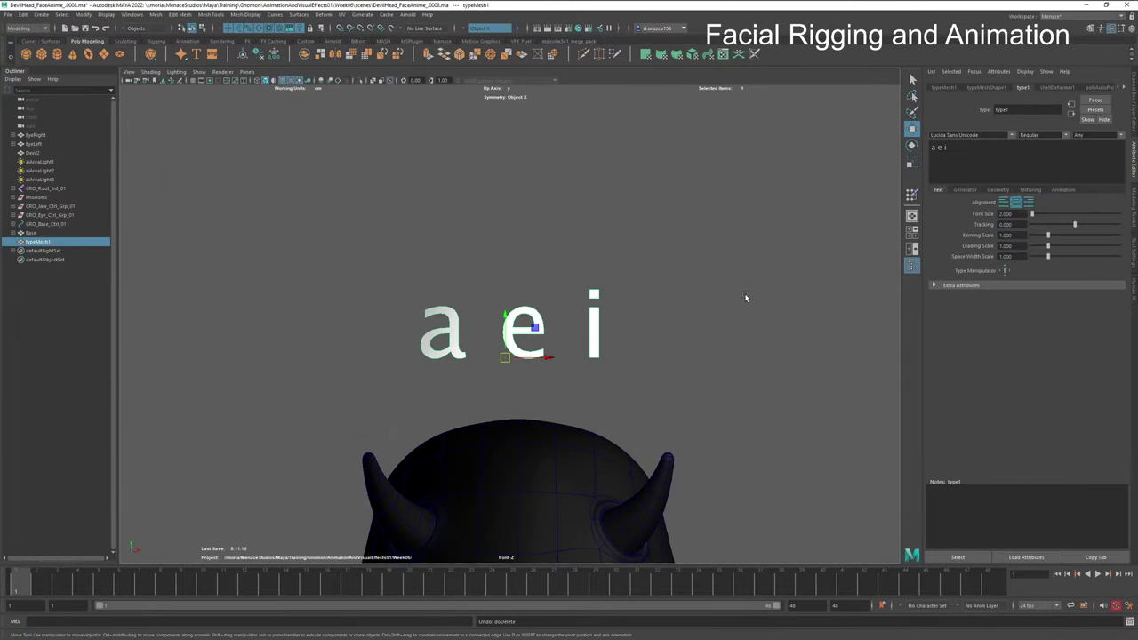
pyautogui.click(83, 15)
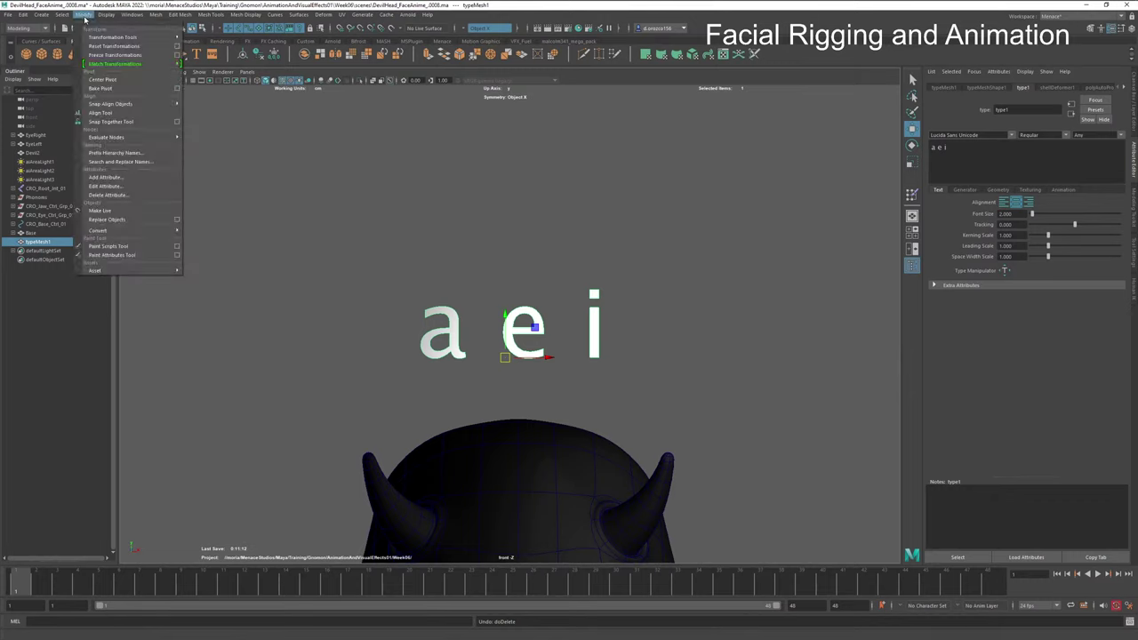
pyautogui.moveTo(162, 230)
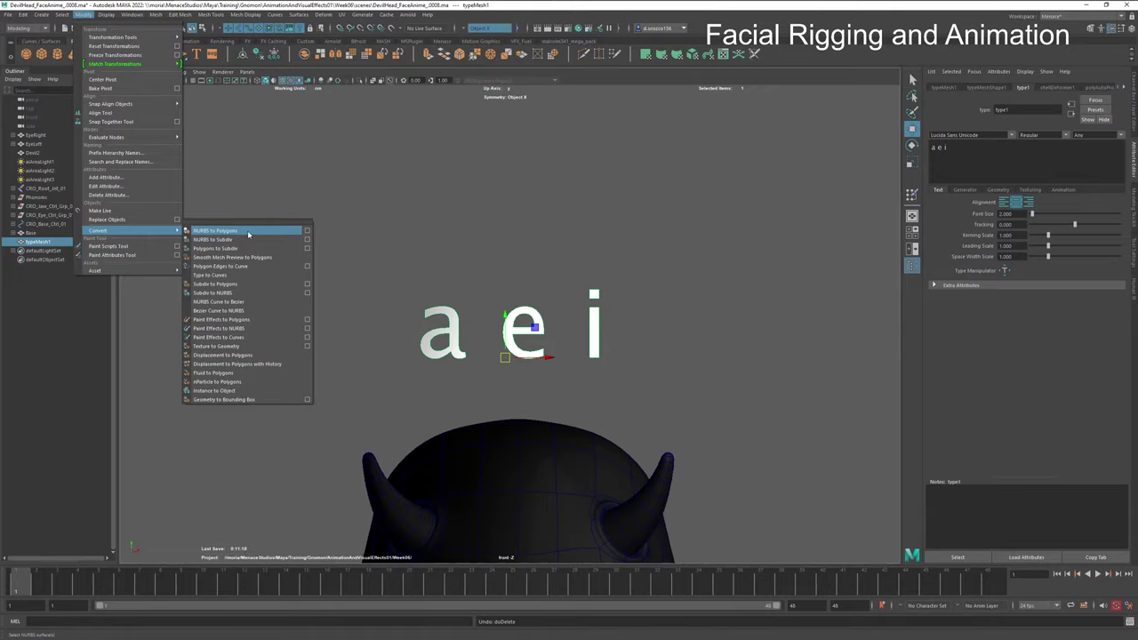
pyautogui.click(239, 274)
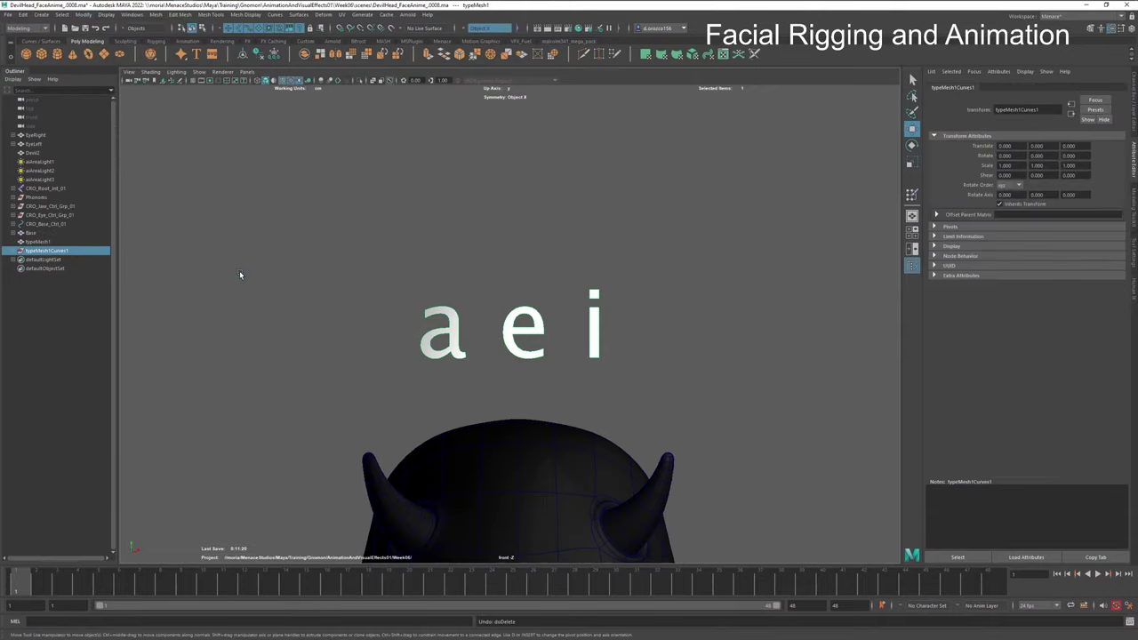
# Step: Check the six letter curves polyToCurve1–6, then delete the original typeMesh1
pyautogui.click(15, 251)
pyautogui.click(43, 260)
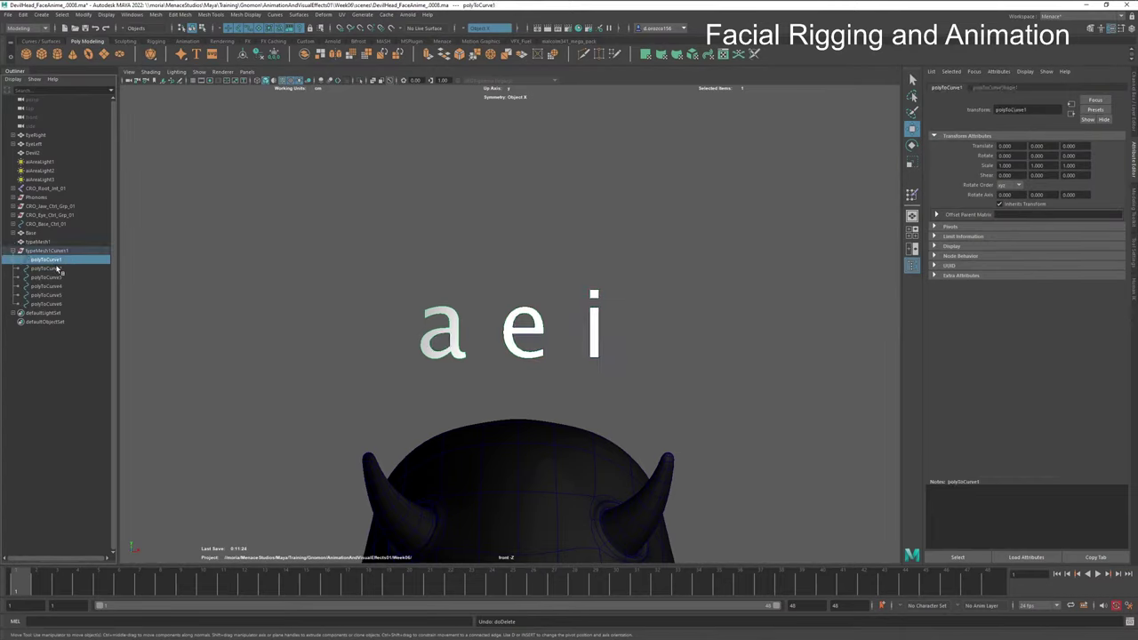
pyautogui.click(58, 268)
pyautogui.click(54, 279)
pyautogui.click(55, 287)
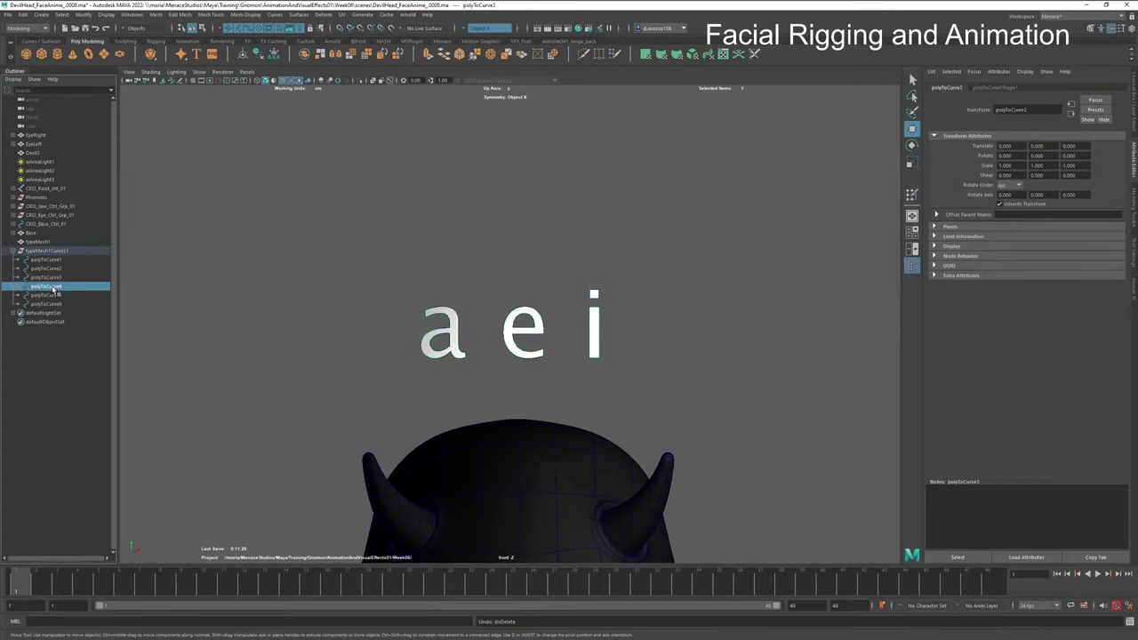
pyautogui.click(55, 296)
pyautogui.click(53, 304)
pyautogui.click(43, 242)
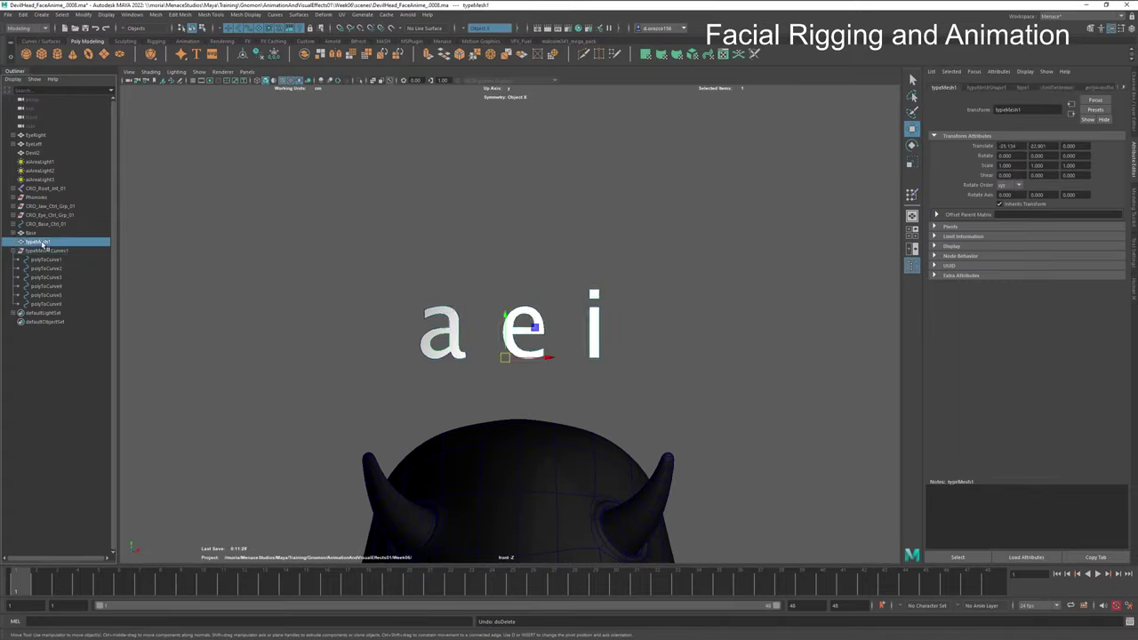
pyautogui.press('Delete')
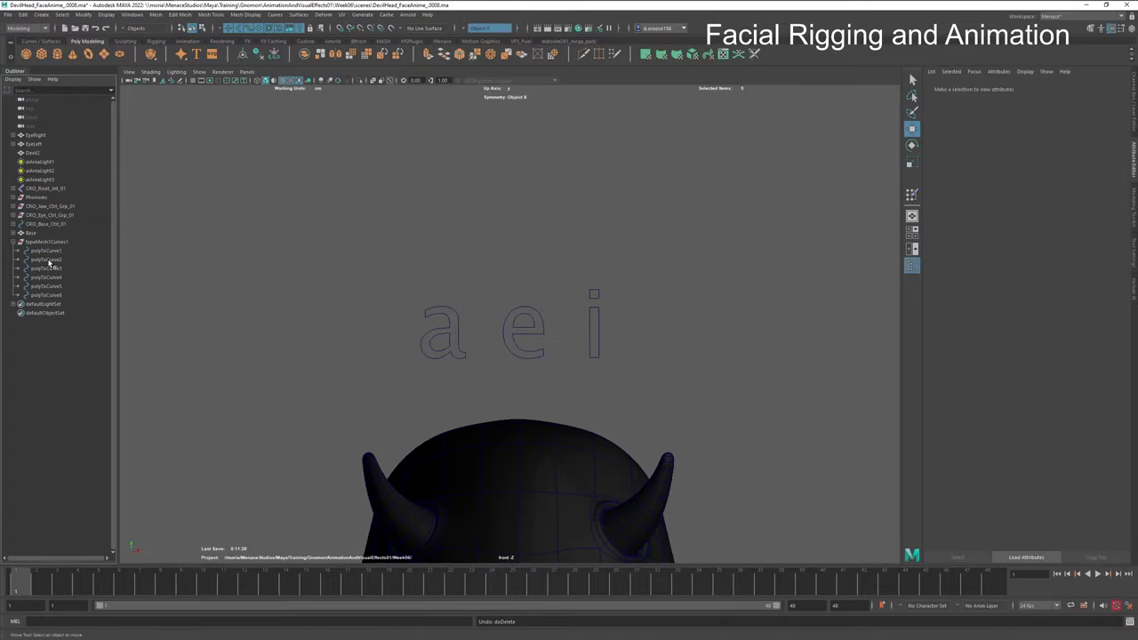
# Step: Name the curve group aei and centre its pivot, then undo the trial move and rename
pyautogui.doubleClick(56, 242)
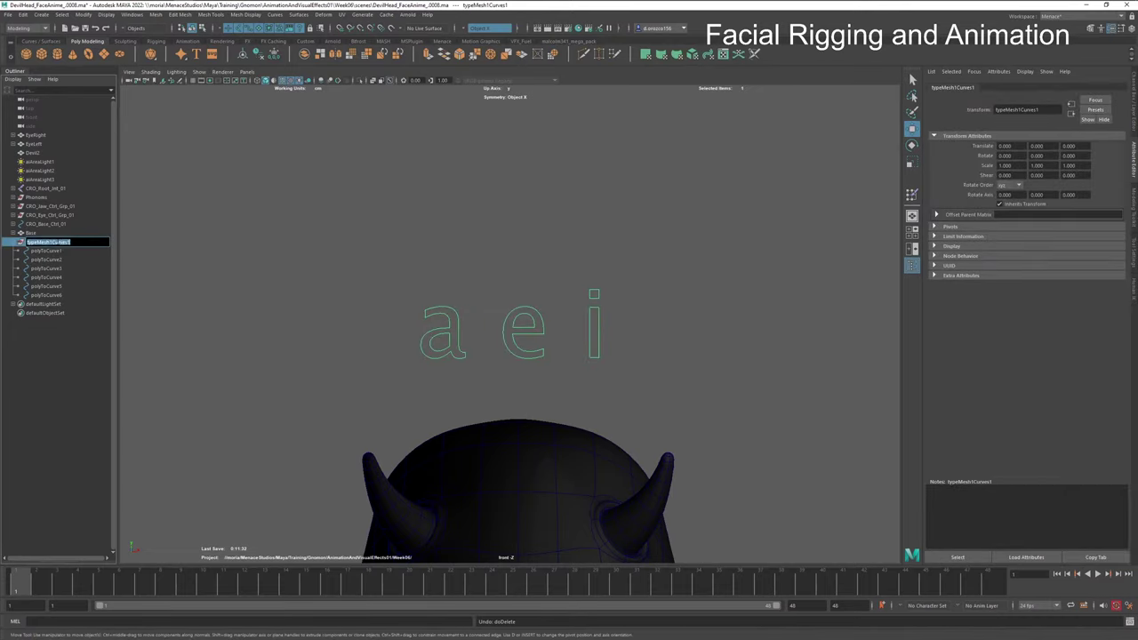
pyautogui.write('aei')
pyautogui.press('Return')
pyautogui.click(15, 242)
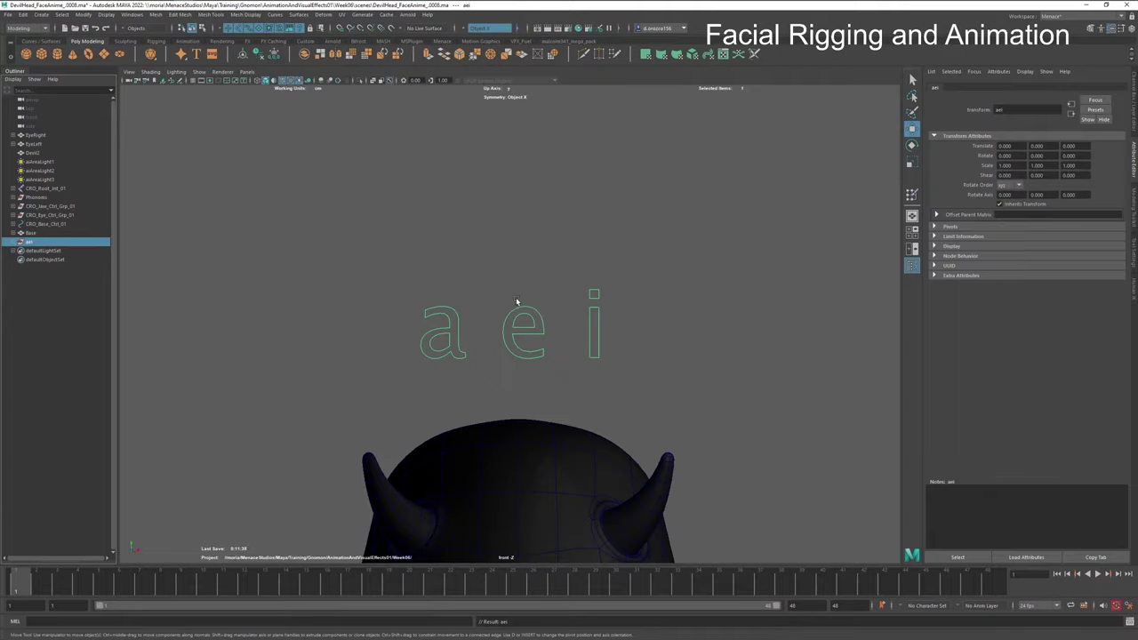
pyautogui.click(258, 56)
pyautogui.moveTo(549, 326)
pyautogui.mouseDown()
pyautogui.moveTo(570, 325)
pyautogui.moveTo(554, 329)
pyautogui.mouseUp()
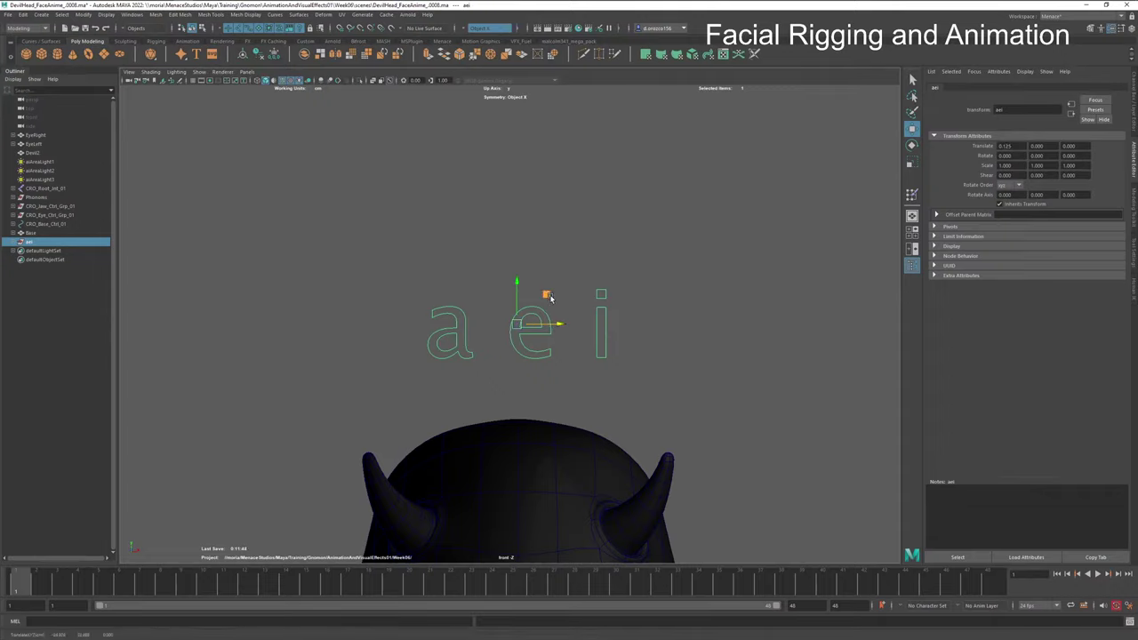
pyautogui.hotkey('ctrl', 'z')
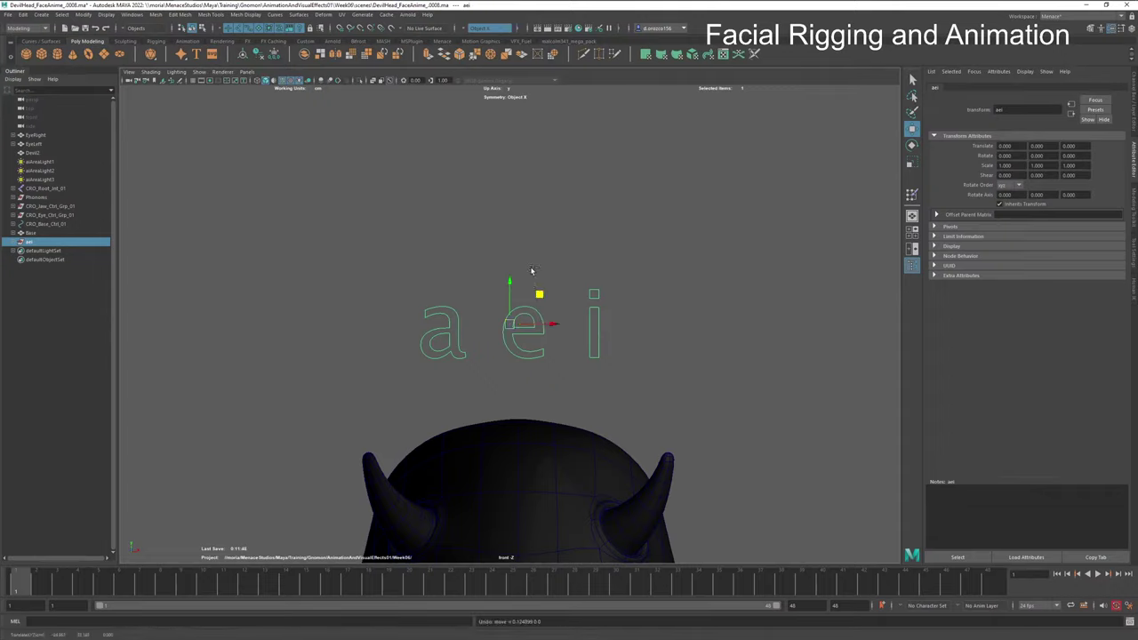
pyautogui.hotkey('ctrl', 'z')
pyautogui.hotkey('ctrl', 'z')
pyautogui.hotkey('ctrl', 'z')
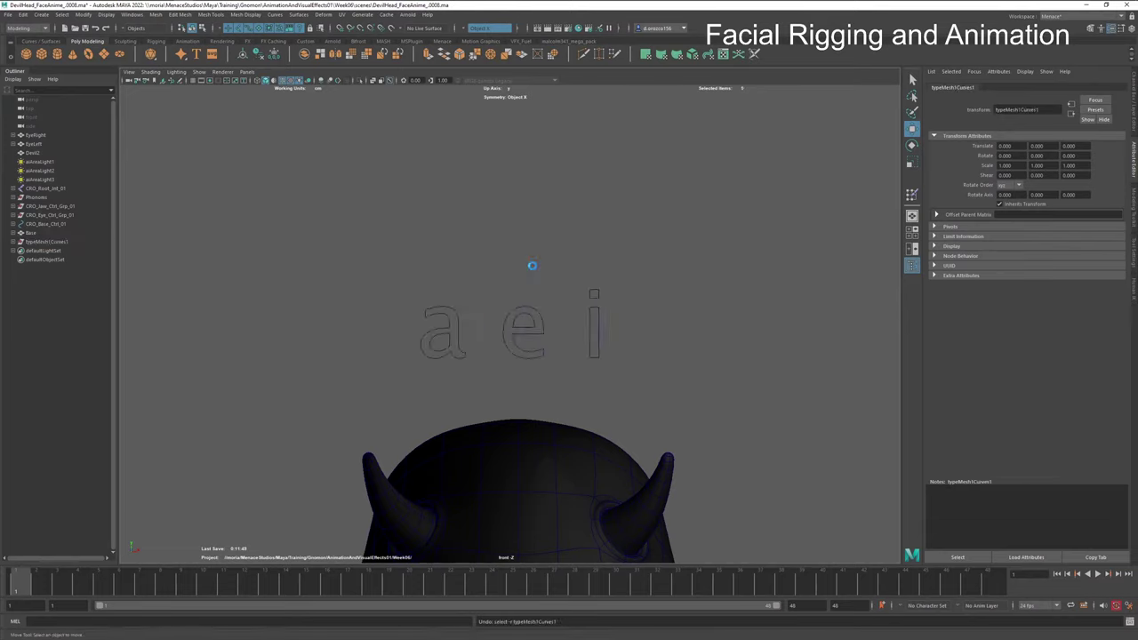
# Step: Rename the letter-curve group to aei again
pyautogui.doubleClick(48, 251)
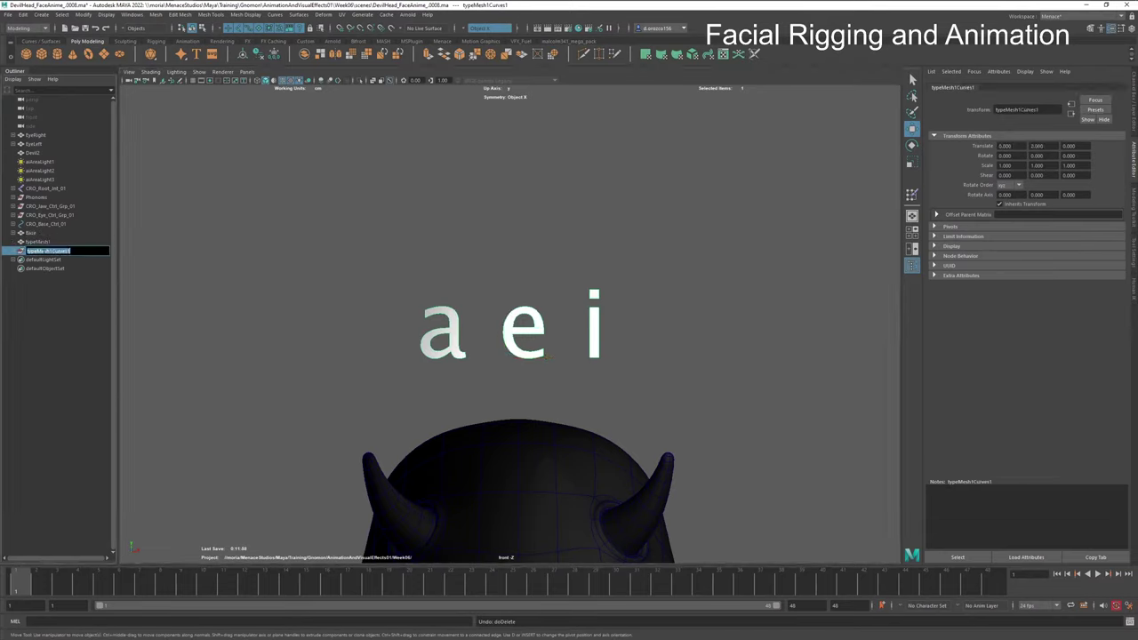
pyautogui.write('a')
pyautogui.hotkey('ctrl', 'a')
pyautogui.write('aei')
pyautogui.press('Return')
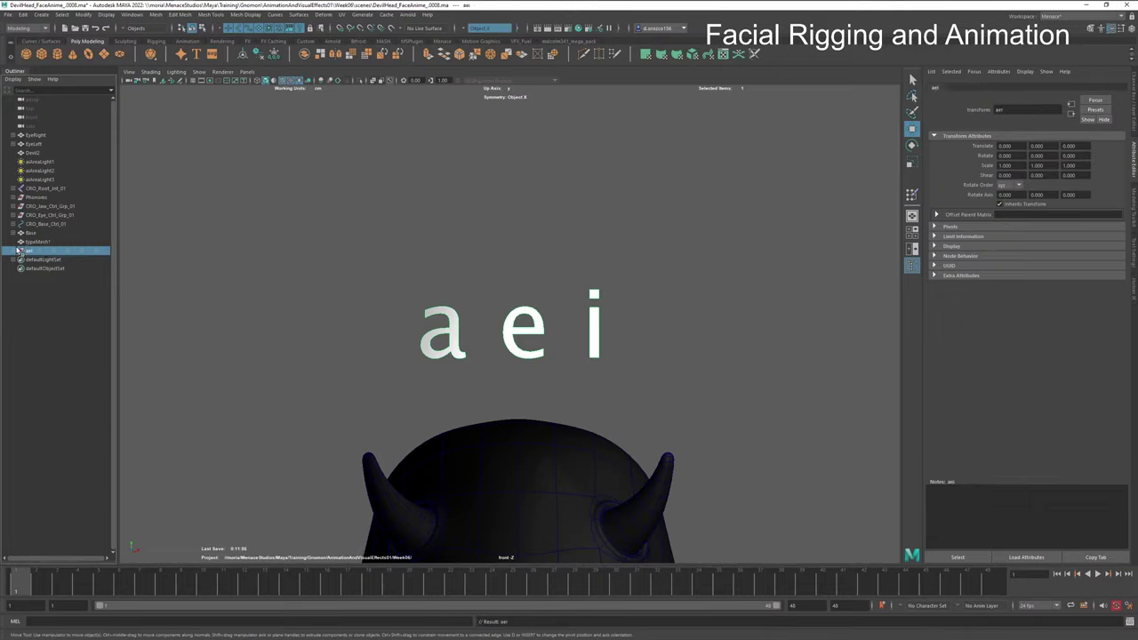
# Step: Move the solid typeMesh1 left and nudge the aei curves slightly right
pyautogui.click(35, 241)
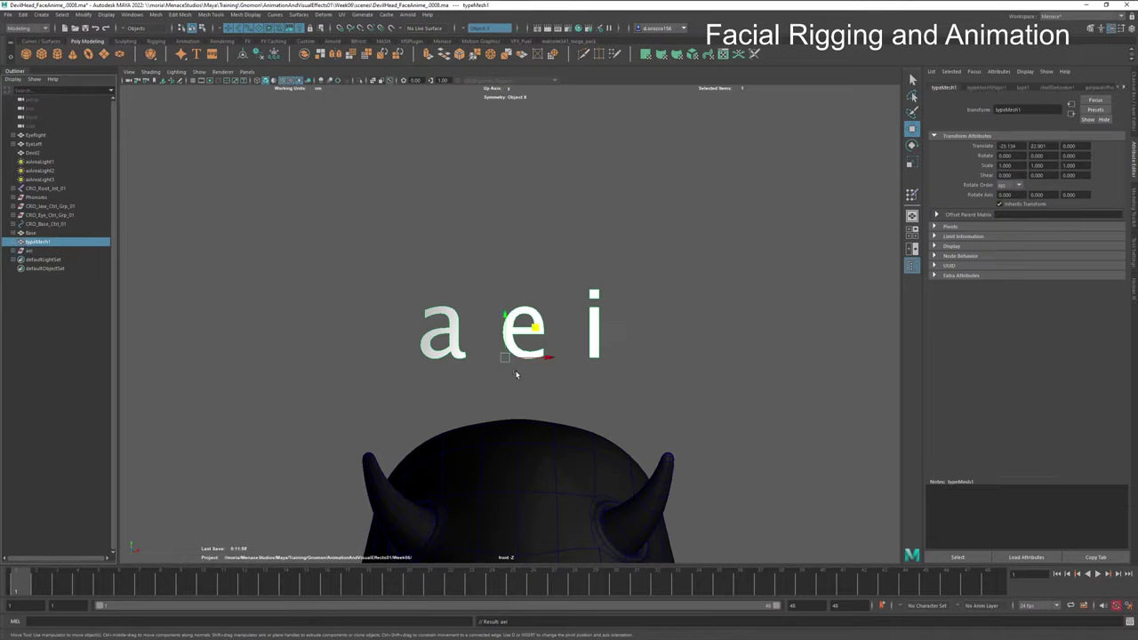
pyautogui.moveTo(549, 355); pyautogui.dragTo(265, 347)
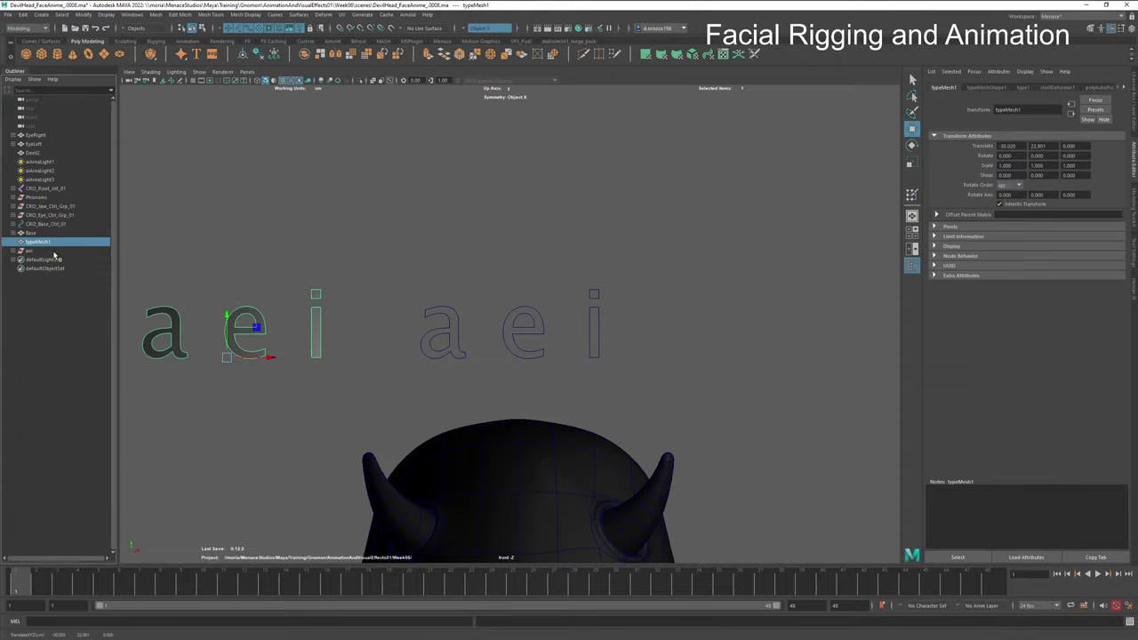
pyautogui.click(57, 253)
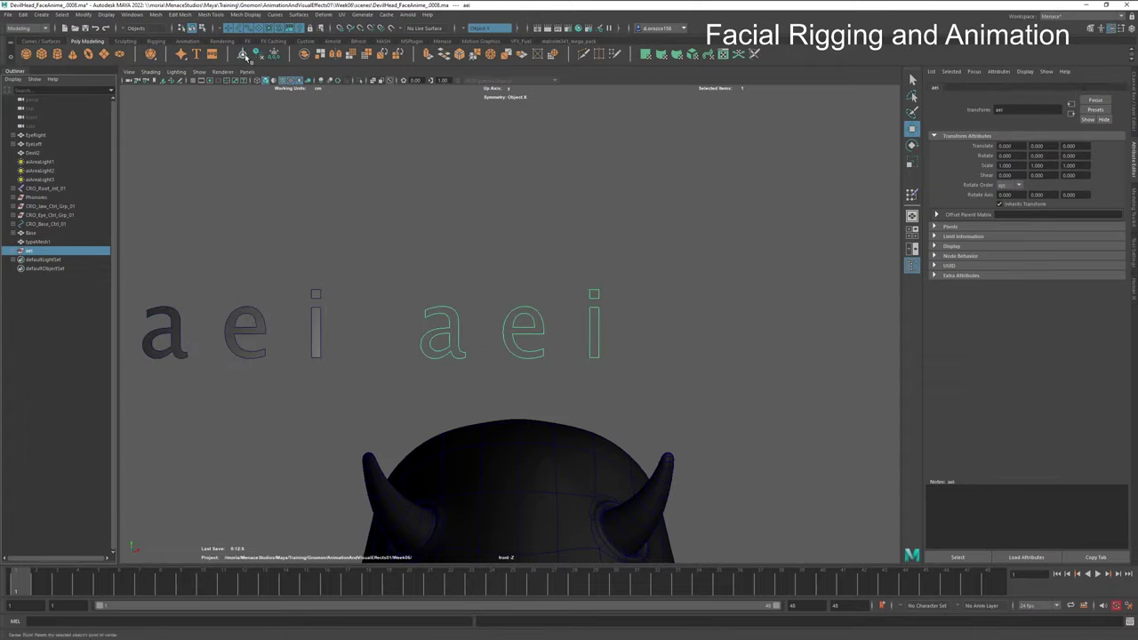
pyautogui.keyDown('alt'); pyautogui.moveTo(443, 279); pyautogui.dragTo(450, 276, button='middle'); pyautogui.keyUp('alt')
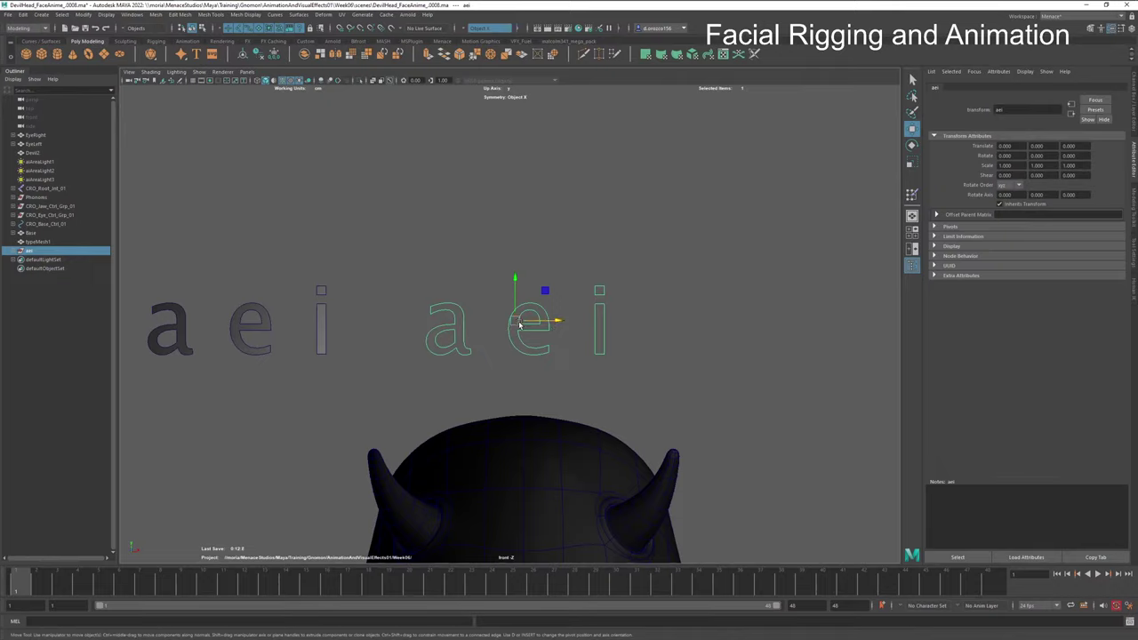
pyautogui.moveTo(520, 324); pyautogui.dragTo(529, 326)
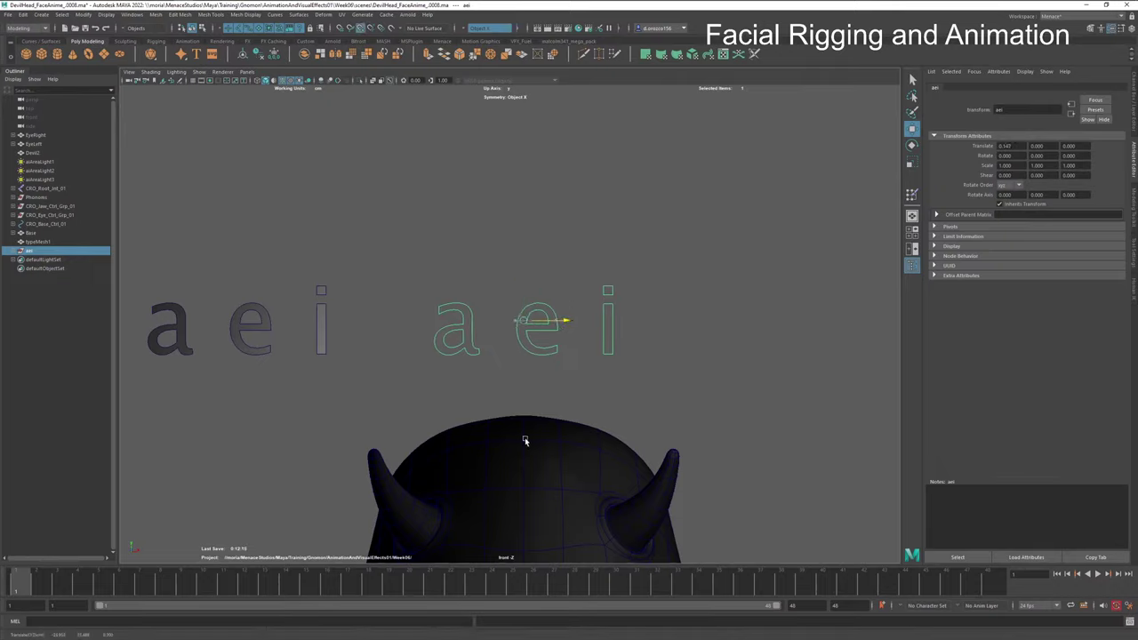
pyautogui.moveTo(522, 440); pyautogui.dragTo(521, 408)
# Step: Zoom out to the row of heads and move typeMesh1 further left above the second head
pyautogui.keyDown('alt'); pyautogui.moveTo(616, 376); pyautogui.dragTo(412, 382, button='right'); pyautogui.keyUp('alt')
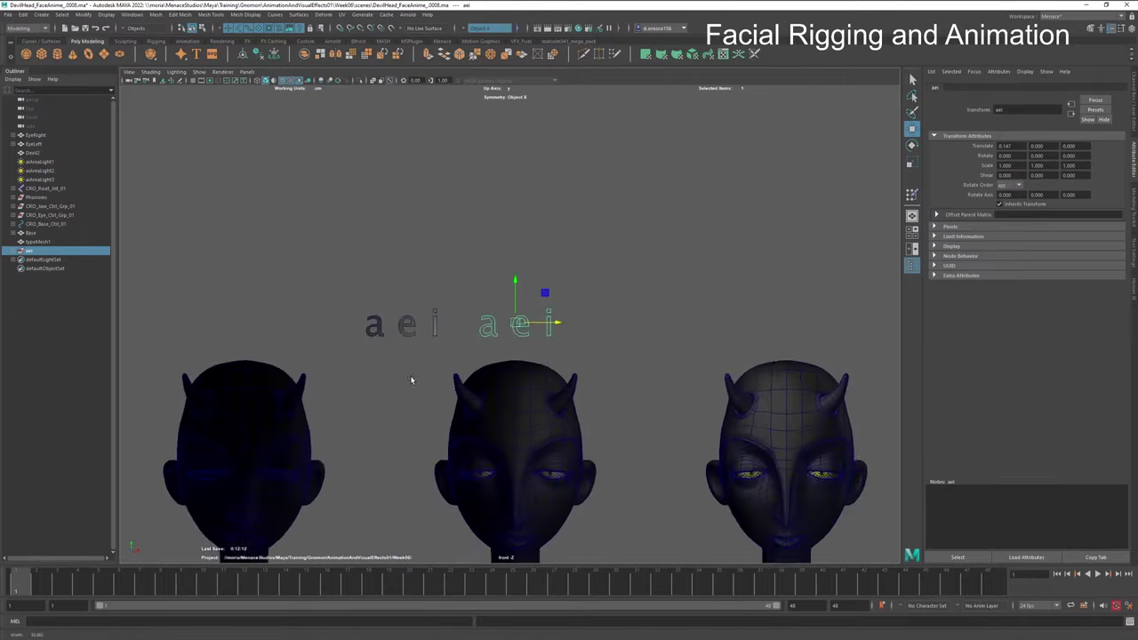
pyautogui.keyDown('alt'); pyautogui.moveTo(435, 381); pyautogui.dragTo(558, 343, button='middle'); pyautogui.keyUp('alt')
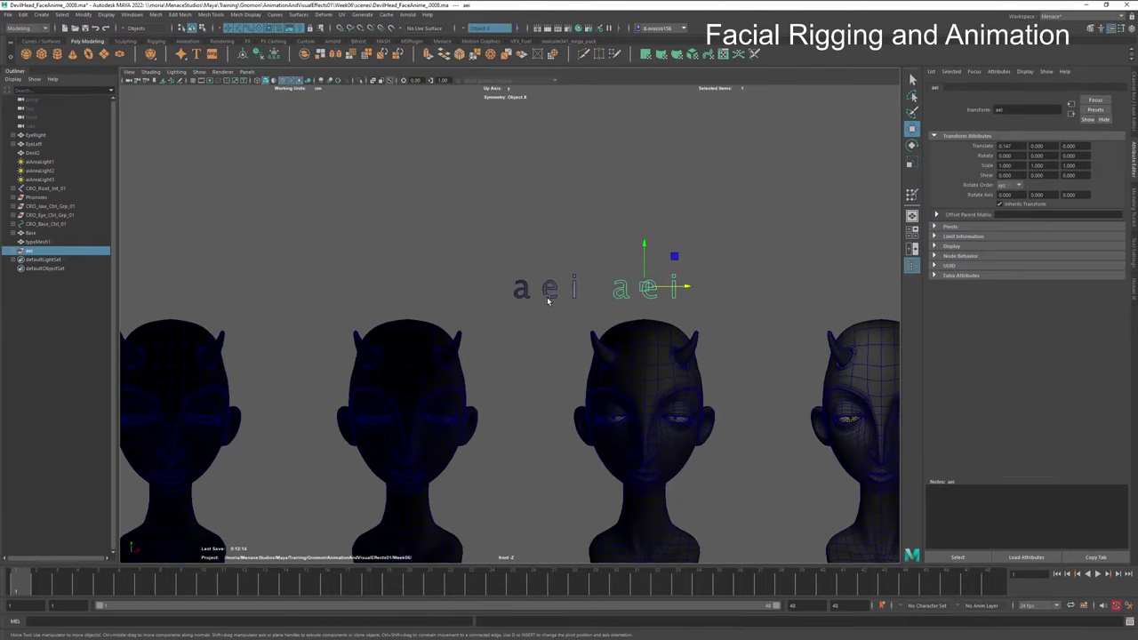
pyautogui.click(45, 243)
pyautogui.moveTo(591, 307); pyautogui.dragTo(405, 330)
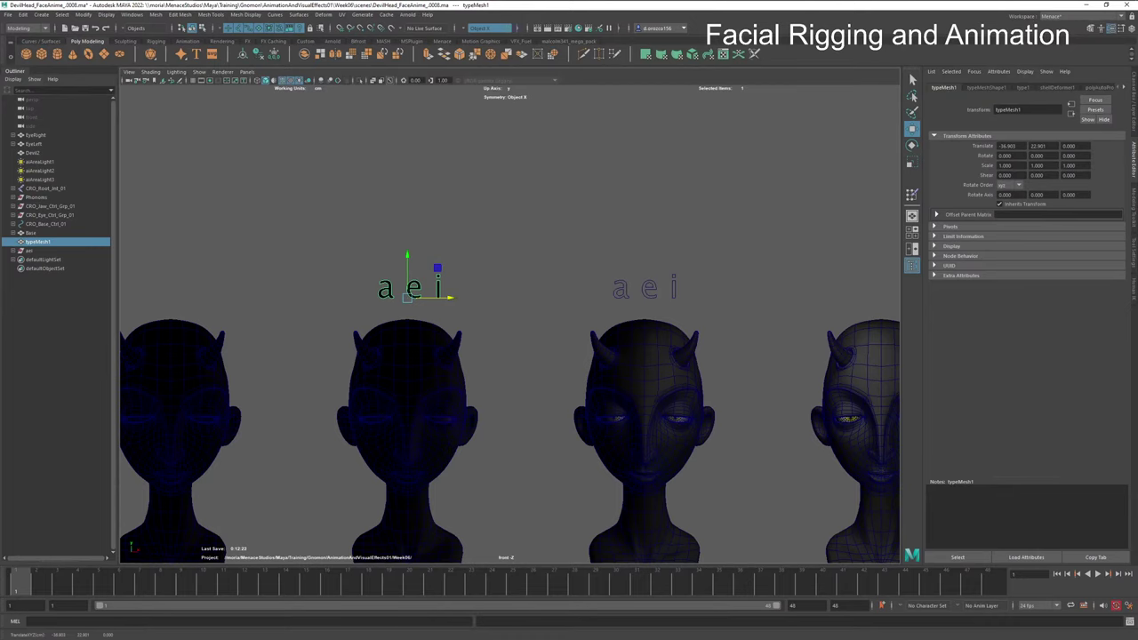
pyautogui.hotkey('alt', 'Tab')
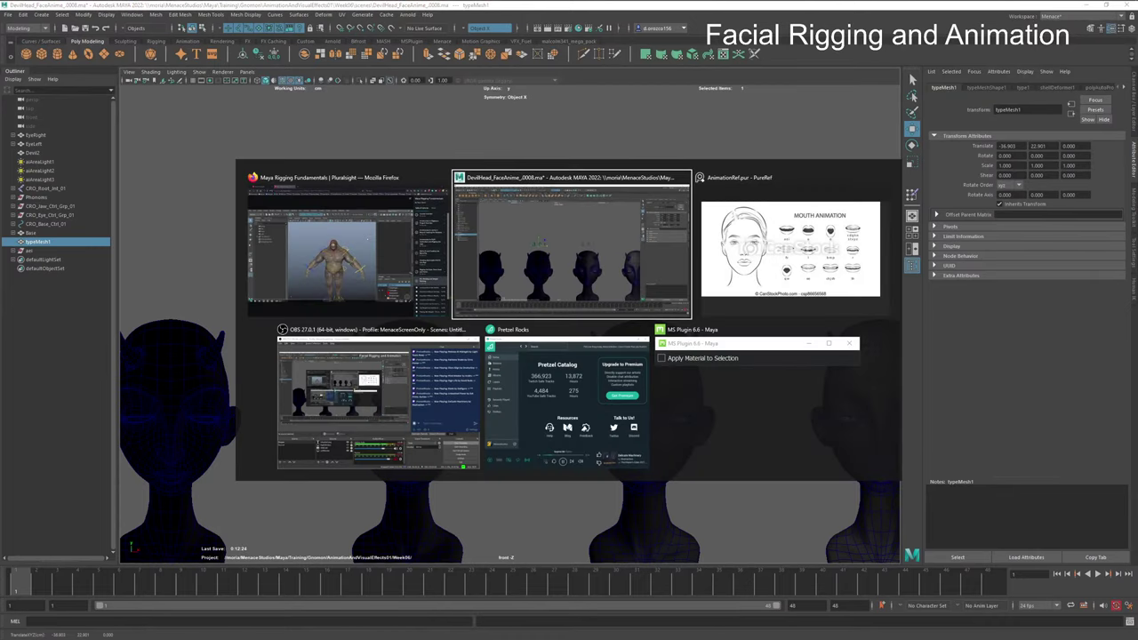
pyautogui.press('Tab')
pyautogui.hotkey('alt', 'Tab')
pyautogui.press('Tab')
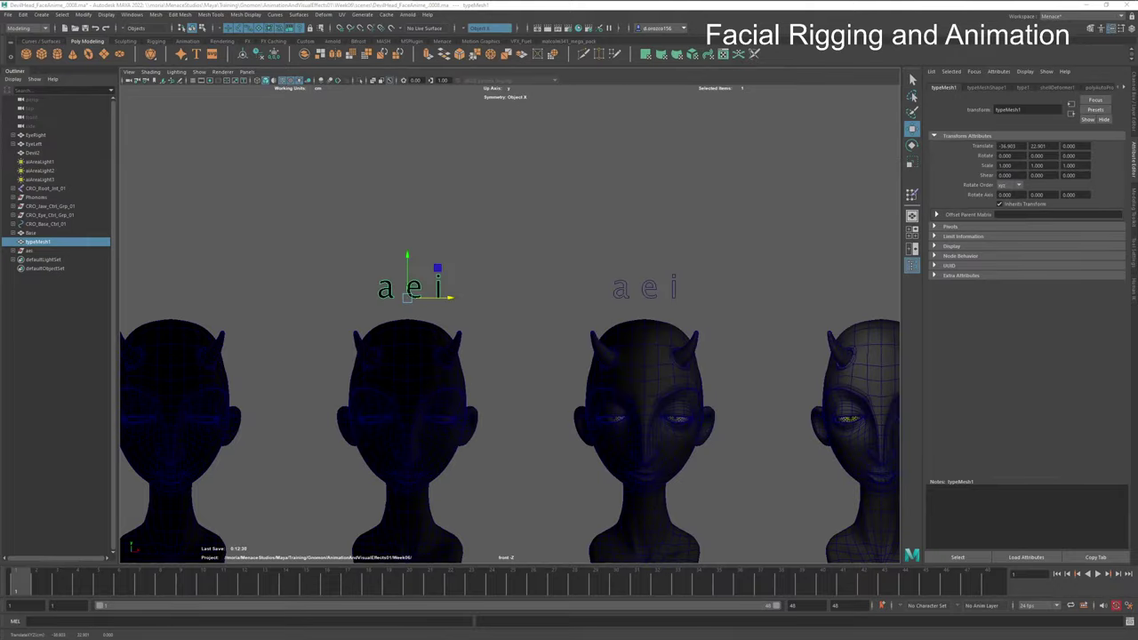
# Step: Change the type mesh's text to 'u'
pyautogui.click(1021, 88)
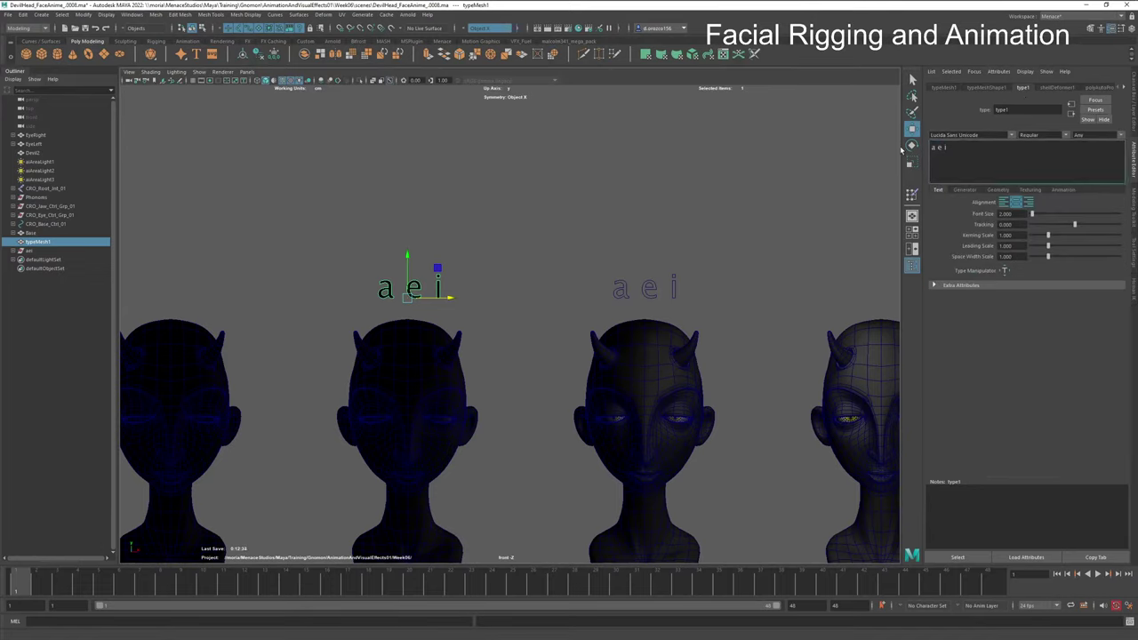
pyautogui.write('u')
pyautogui.moveTo(953, 147); pyautogui.dragTo(905, 147)
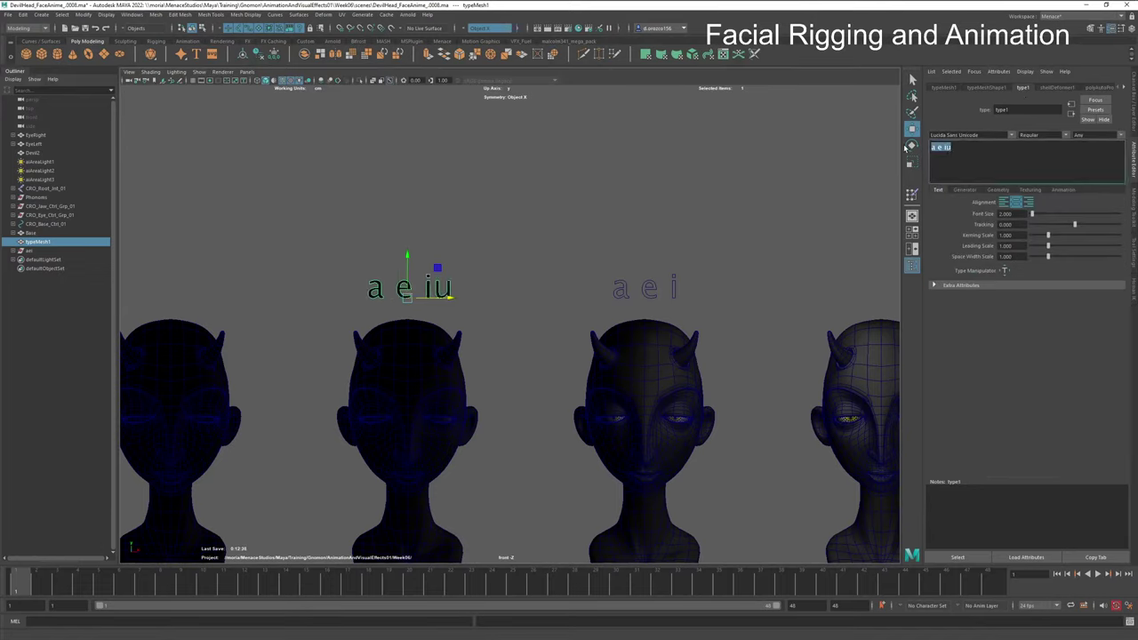
pyautogui.write('u')
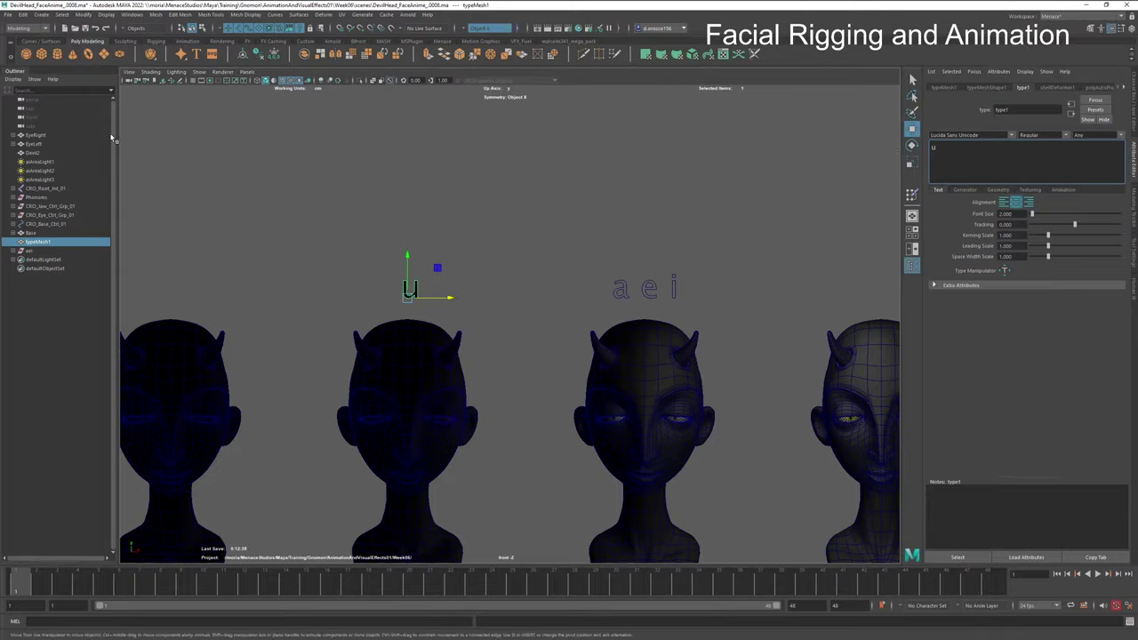
# Step: Convert the 'u' text into a new curve group with Modify > Convert > Type to Curves
pyautogui.click(82, 15)
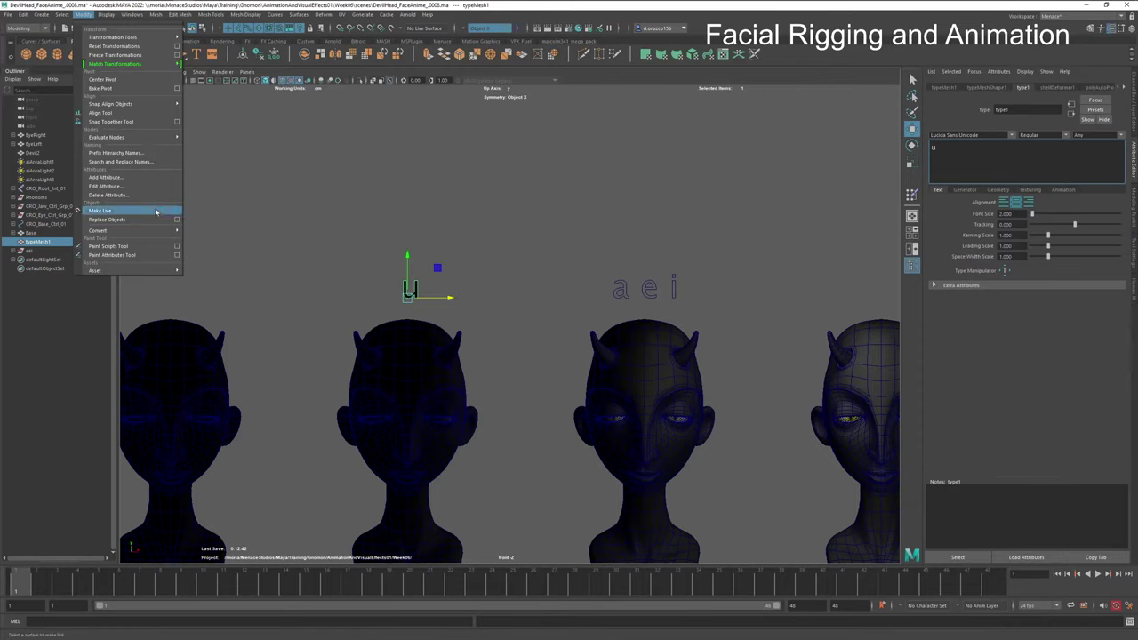
pyautogui.moveTo(162, 232)
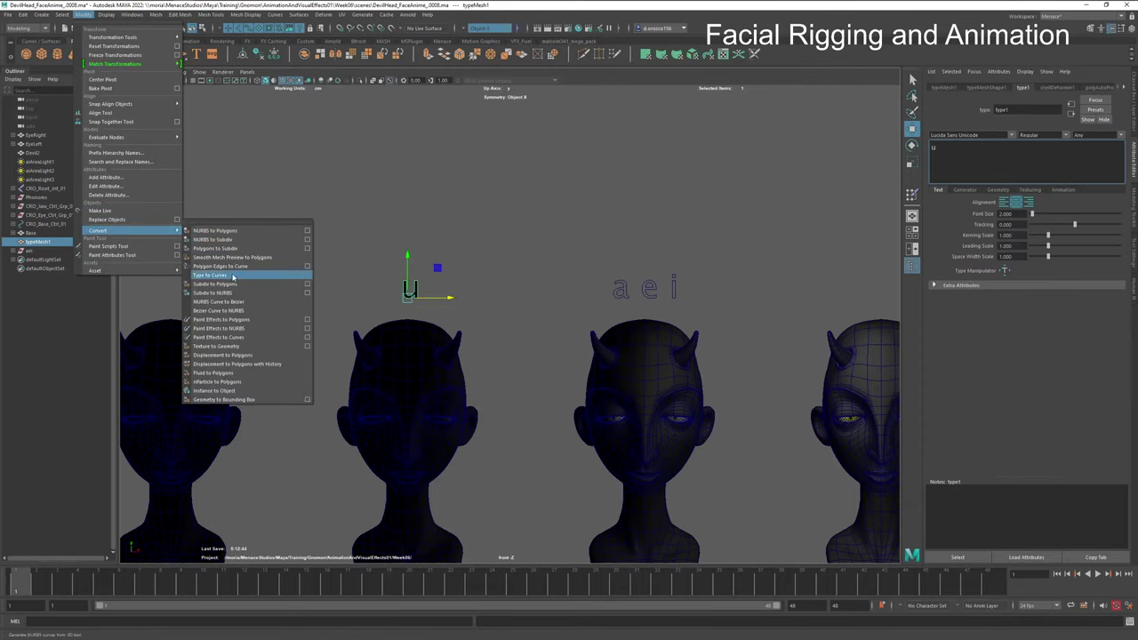
pyautogui.click(290, 283)
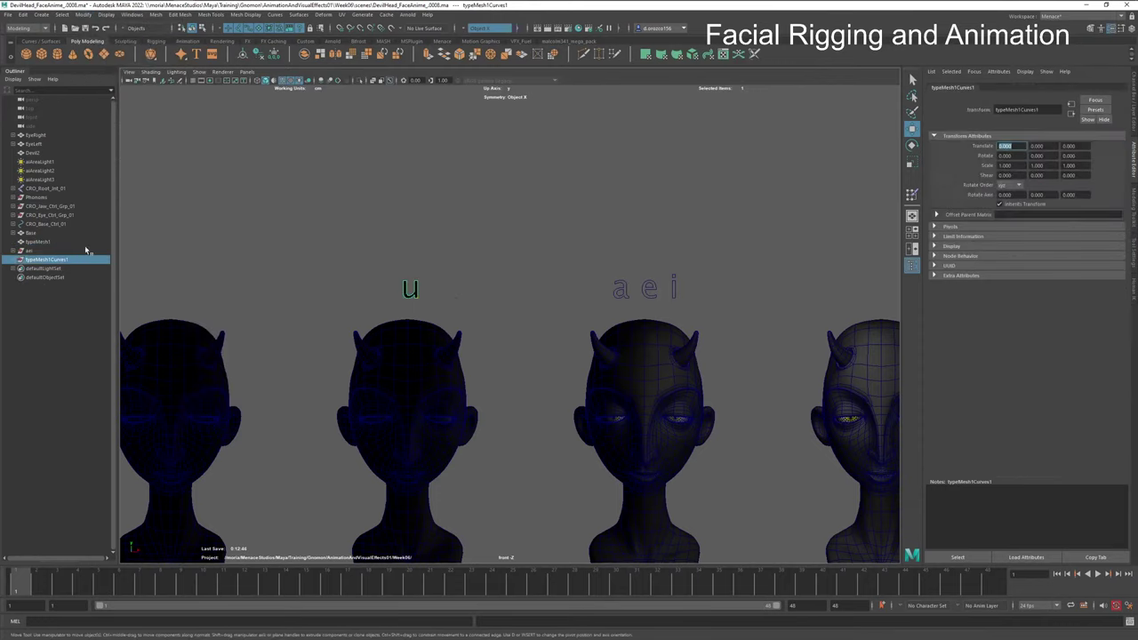
pyautogui.doubleClick(53, 260)
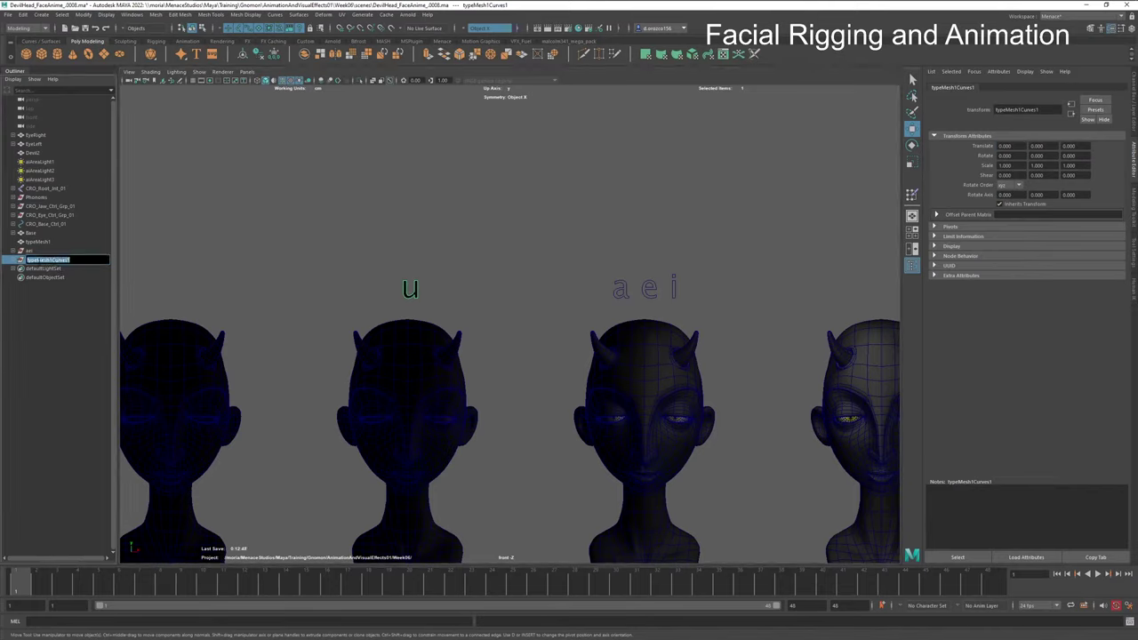
# Step: Rename the new curve group 'u' and move typeMesh1 left above the first head
pyautogui.click(13, 261)
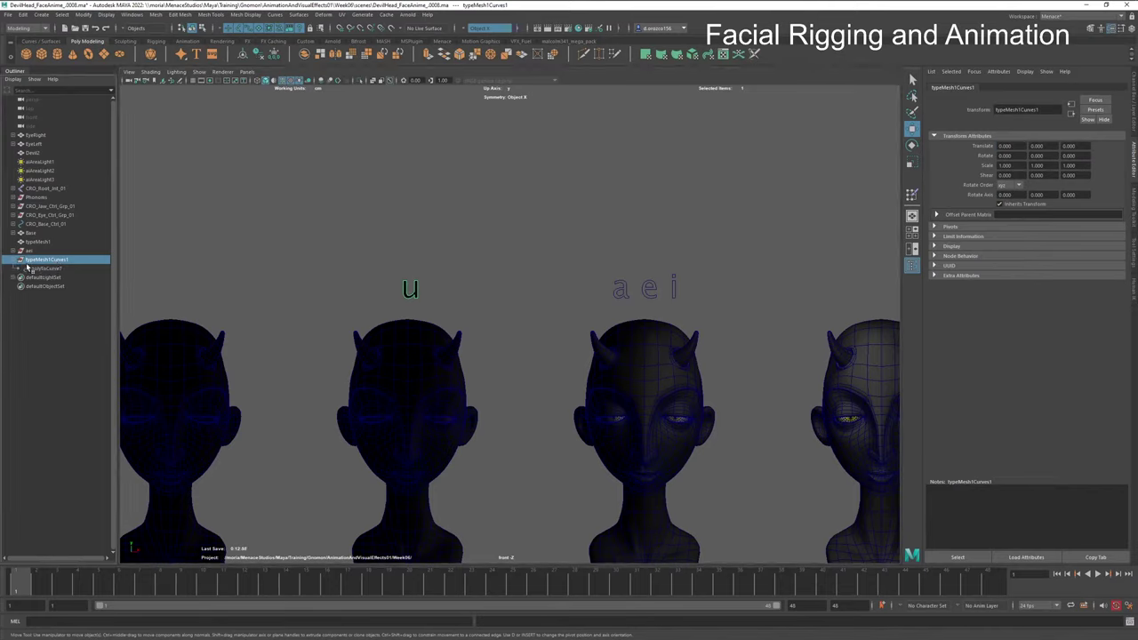
pyautogui.doubleClick(46, 261)
pyautogui.write('u')
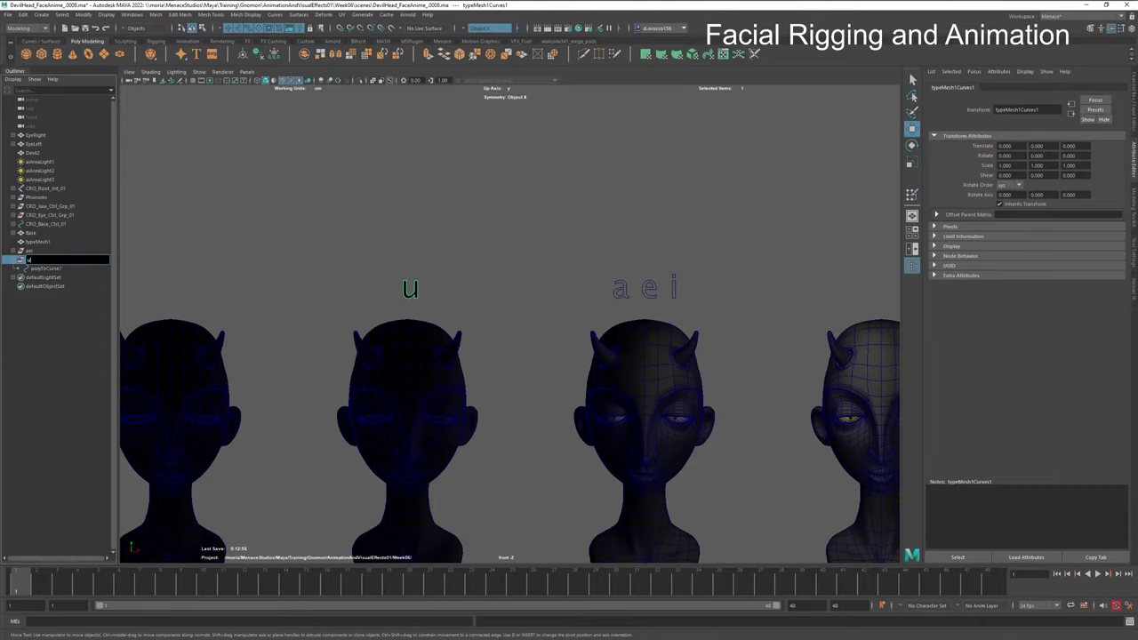
pyautogui.press('Return')
pyautogui.click(46, 242)
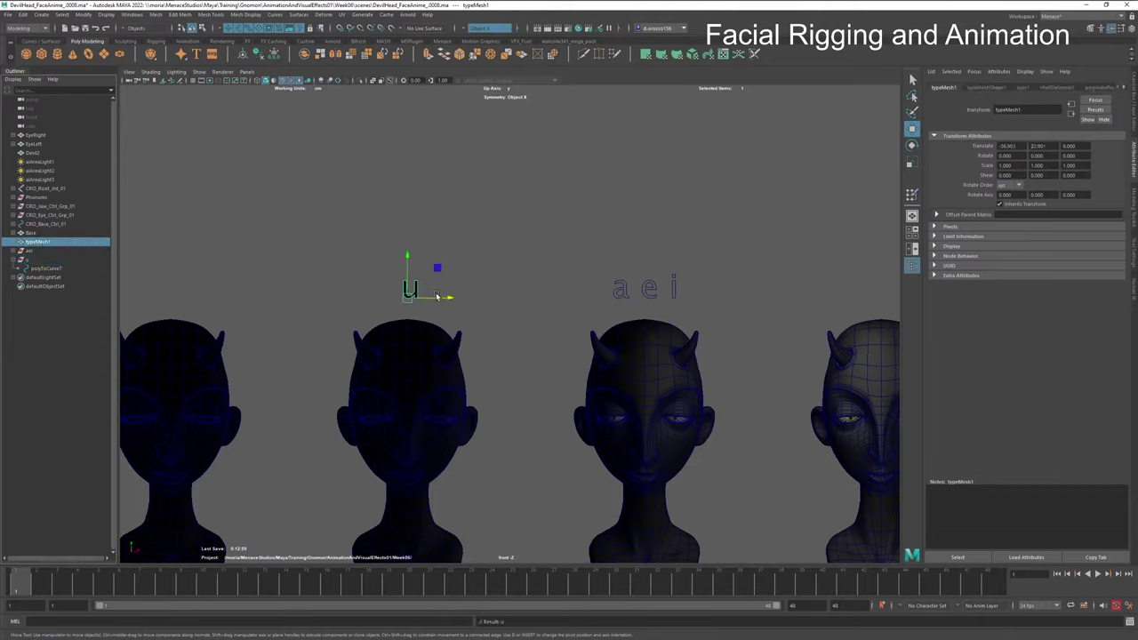
pyautogui.moveTo(435, 300); pyautogui.dragTo(171, 299)
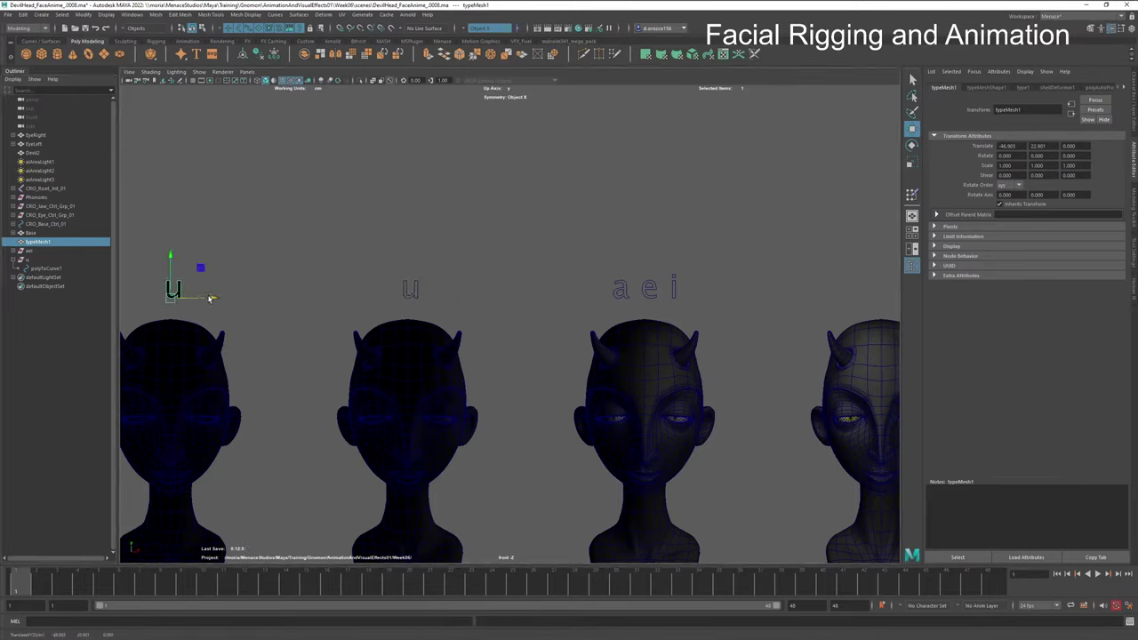
# Step: Replace the type1 text with 'o'
pyautogui.click(1024, 88)
pyautogui.click(977, 151)
pyautogui.hotkey('ctrl', 'a')
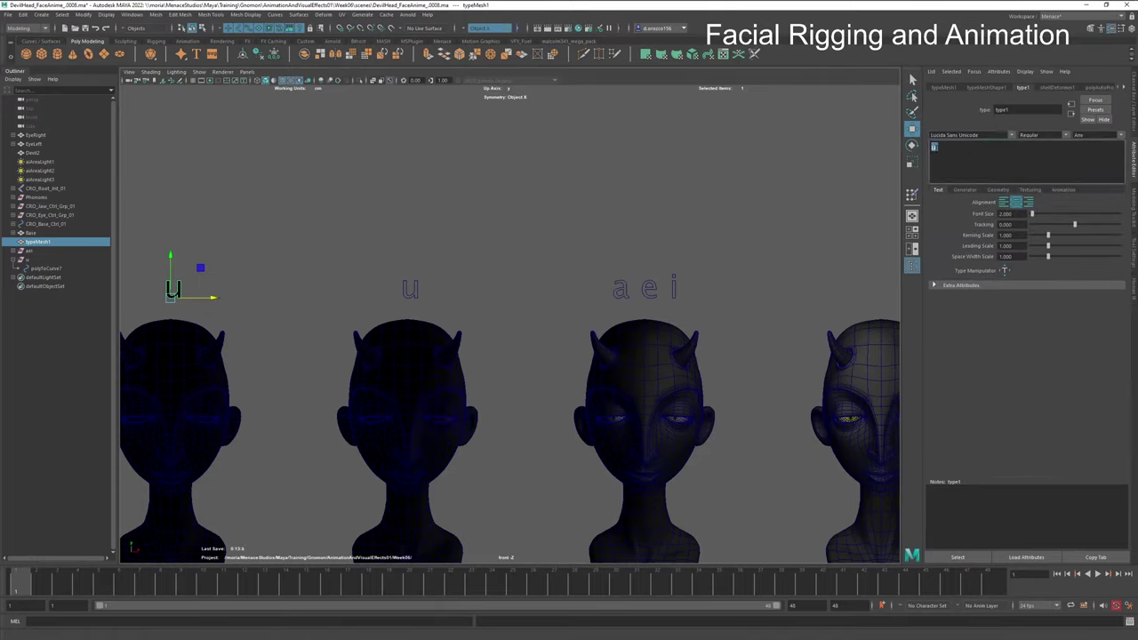
pyautogui.press('BackSpace')
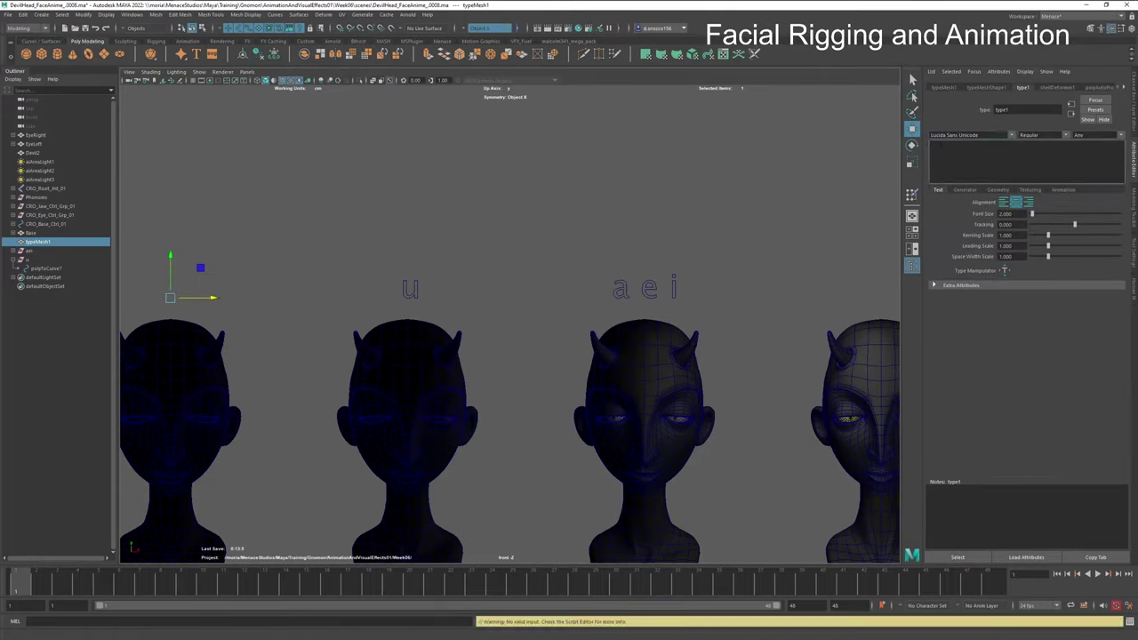
pyautogui.write('o')
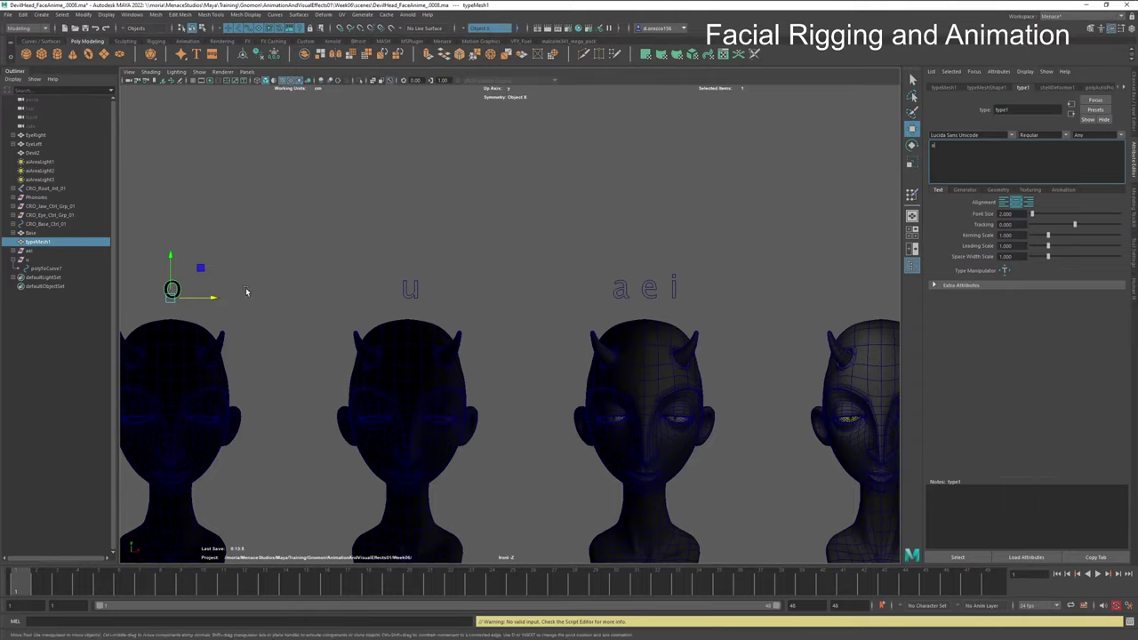
# Step: Convert the 'o' text to curves (typeMesh1Curves1), then reselect typeMesh1 in the Outliner
pyautogui.click(84, 15)
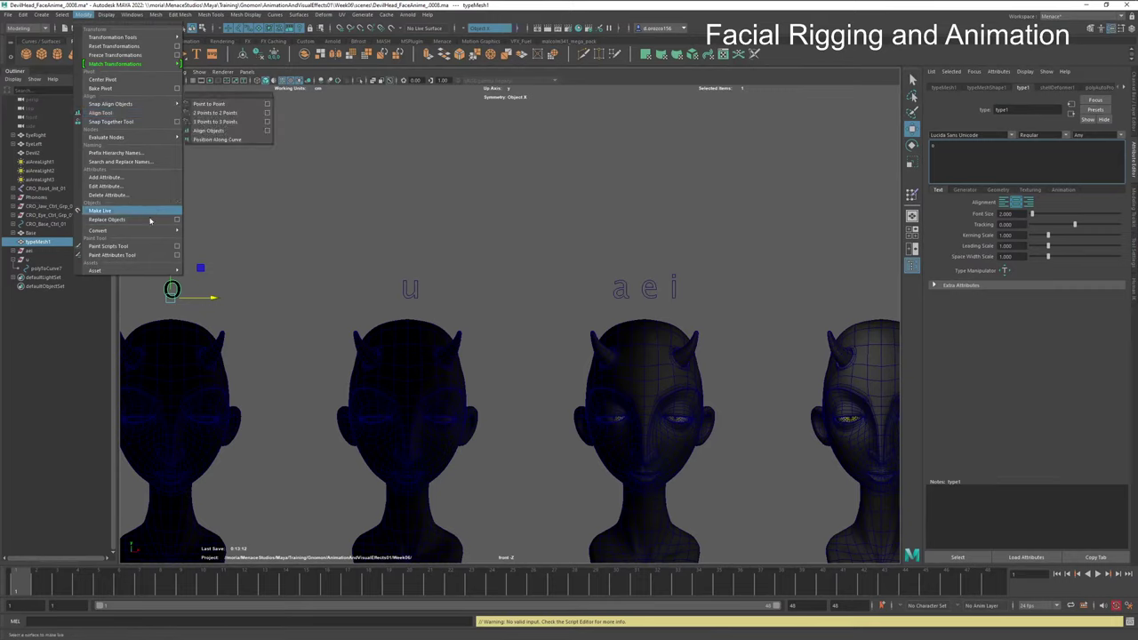
pyautogui.moveTo(161, 233)
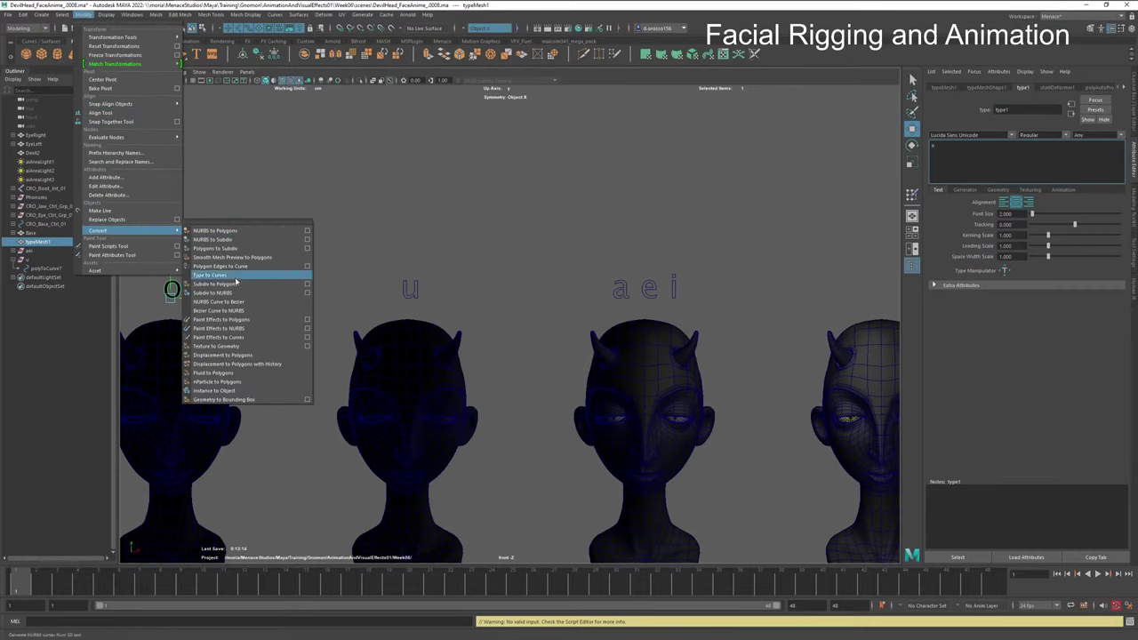
pyautogui.click(236, 277)
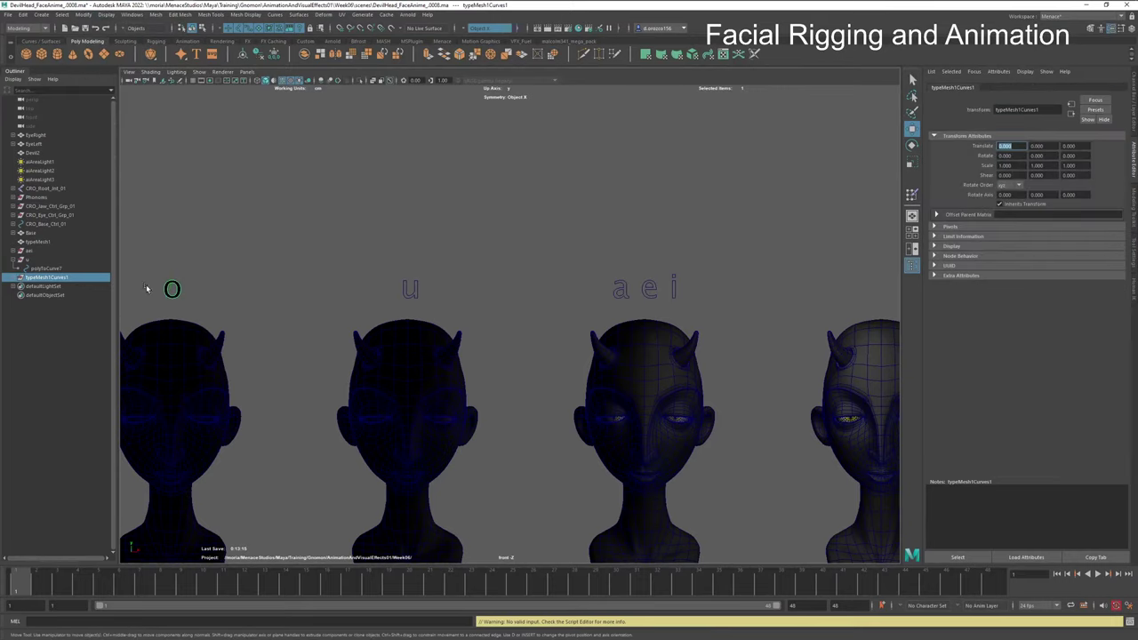
pyautogui.click(38, 242)
pyautogui.keyDown('alt'); pyautogui.moveTo(178, 258); pyautogui.dragTo(736, 217, button='middle'); pyautogui.keyUp('alt')
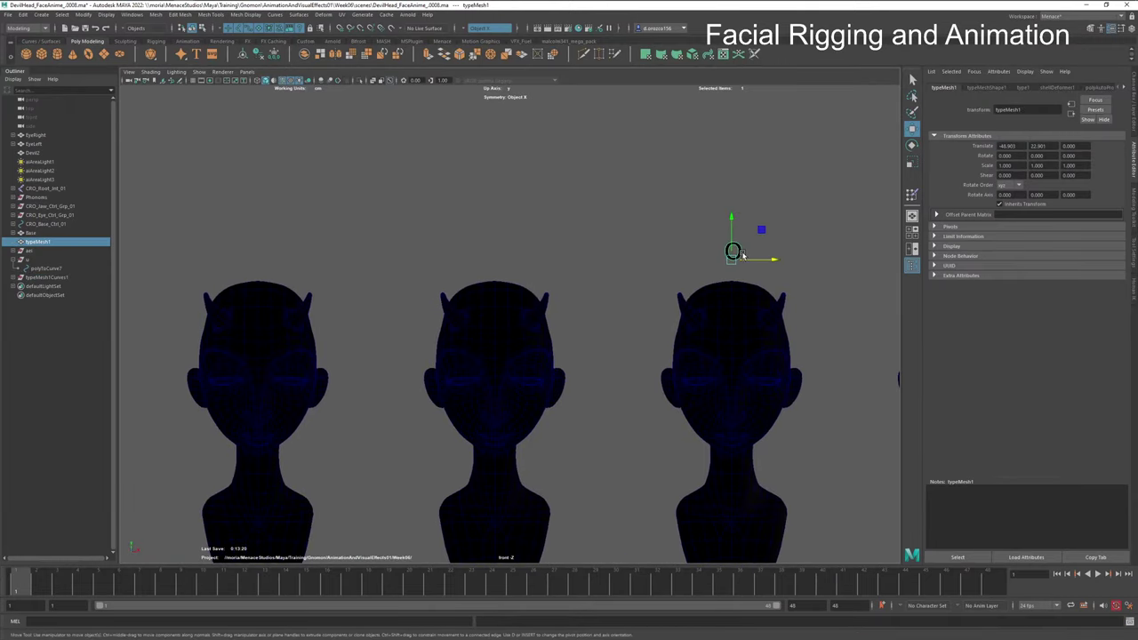
# Step: Move the type over the middle head and make it read 'c d g k n' over 's t x y z'
pyautogui.moveTo(745, 258); pyautogui.dragTo(498, 283)
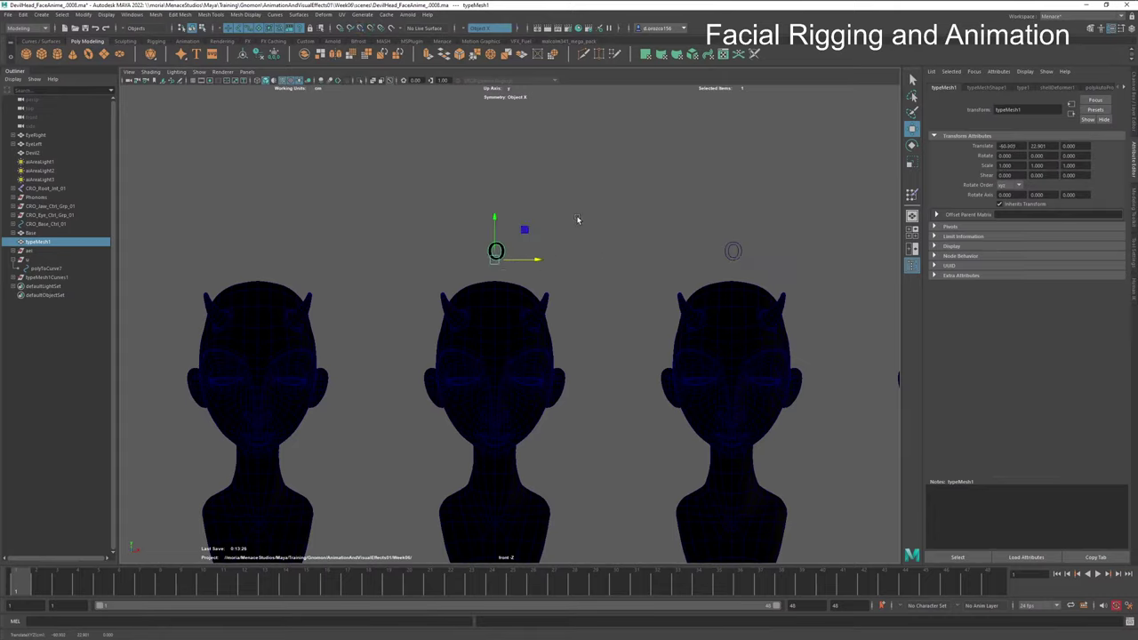
pyautogui.click(1024, 87)
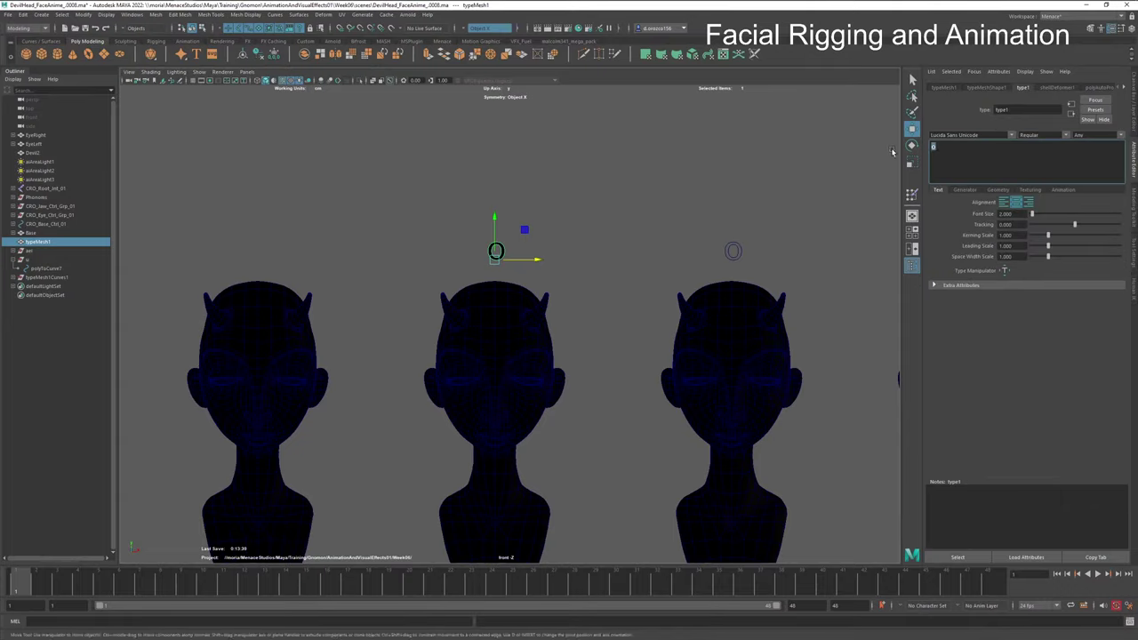
pyautogui.write('c d g k')
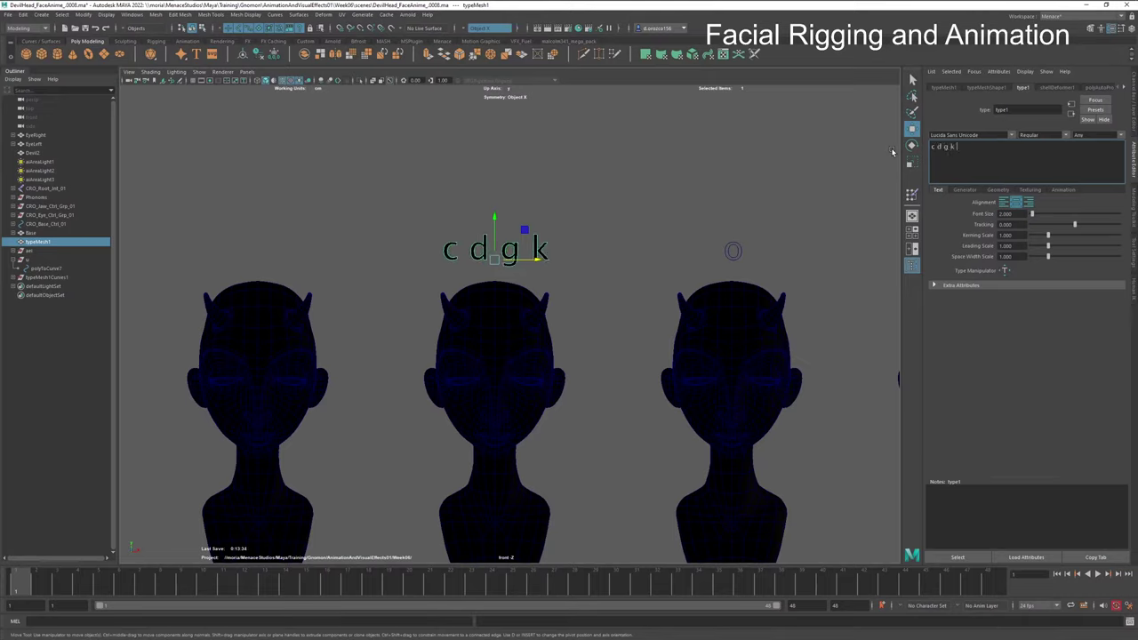
pyautogui.write(' n')
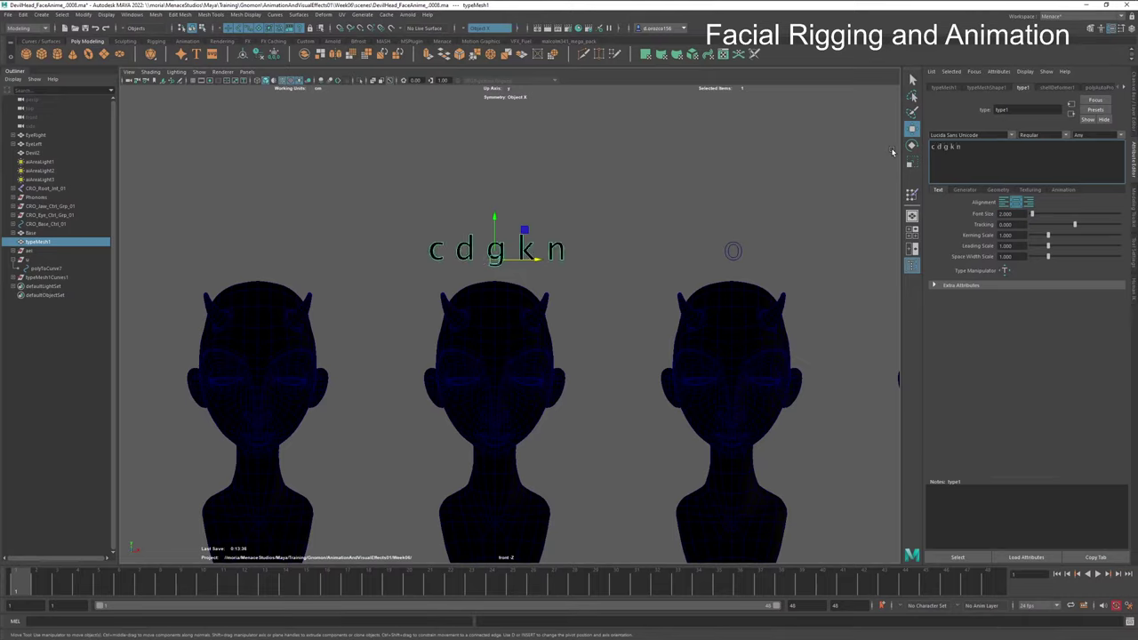
pyautogui.write(' s t')
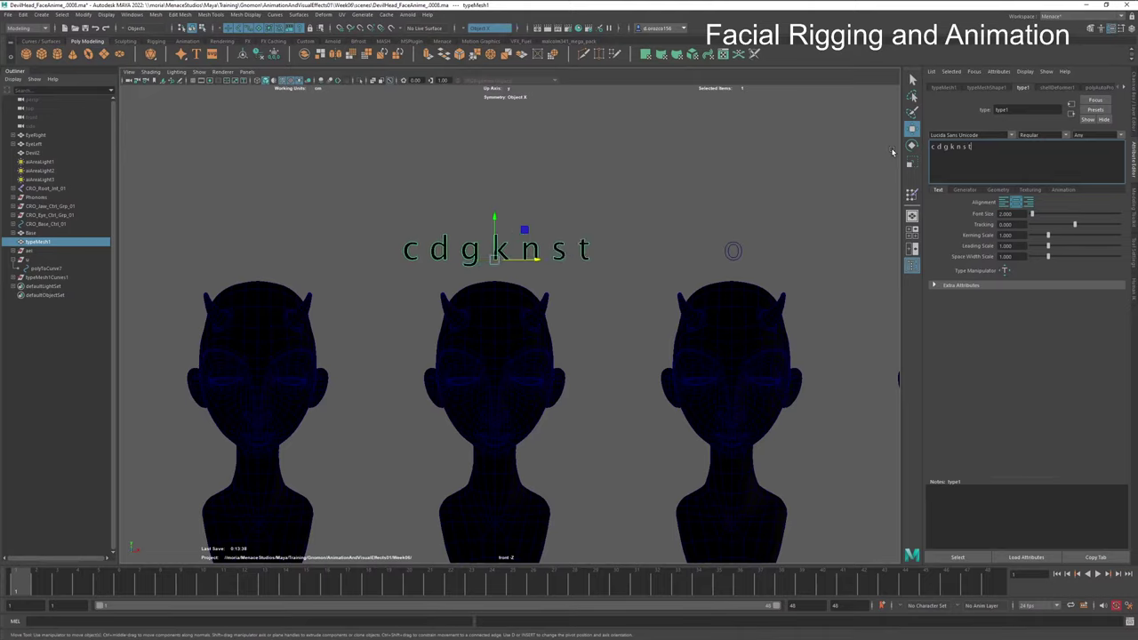
pyautogui.write(' x')
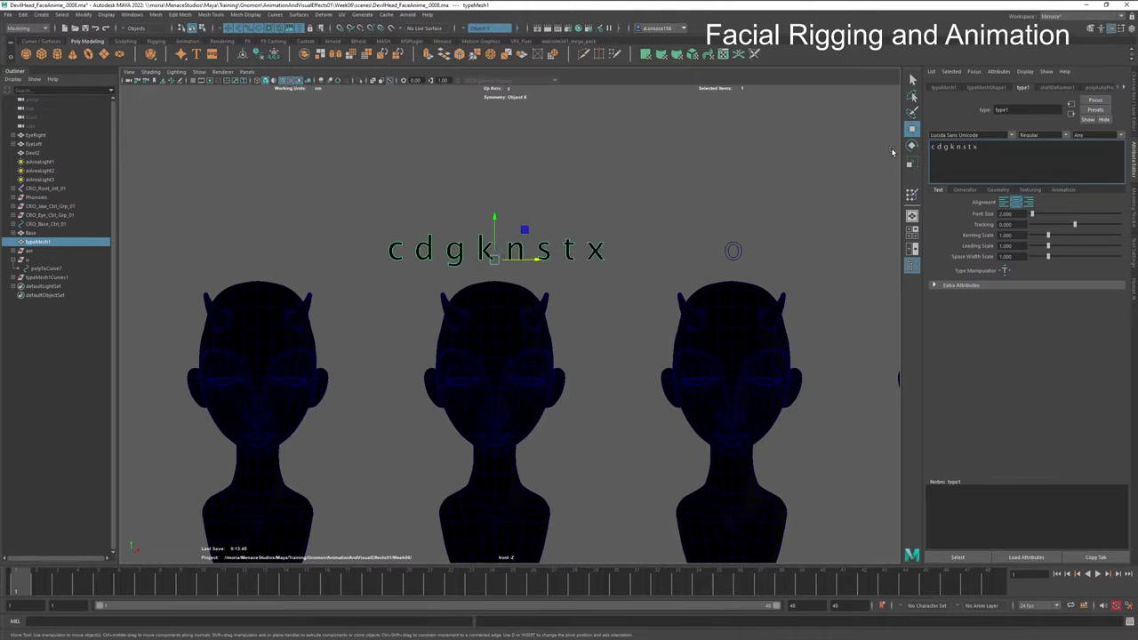
pyautogui.write(' y')
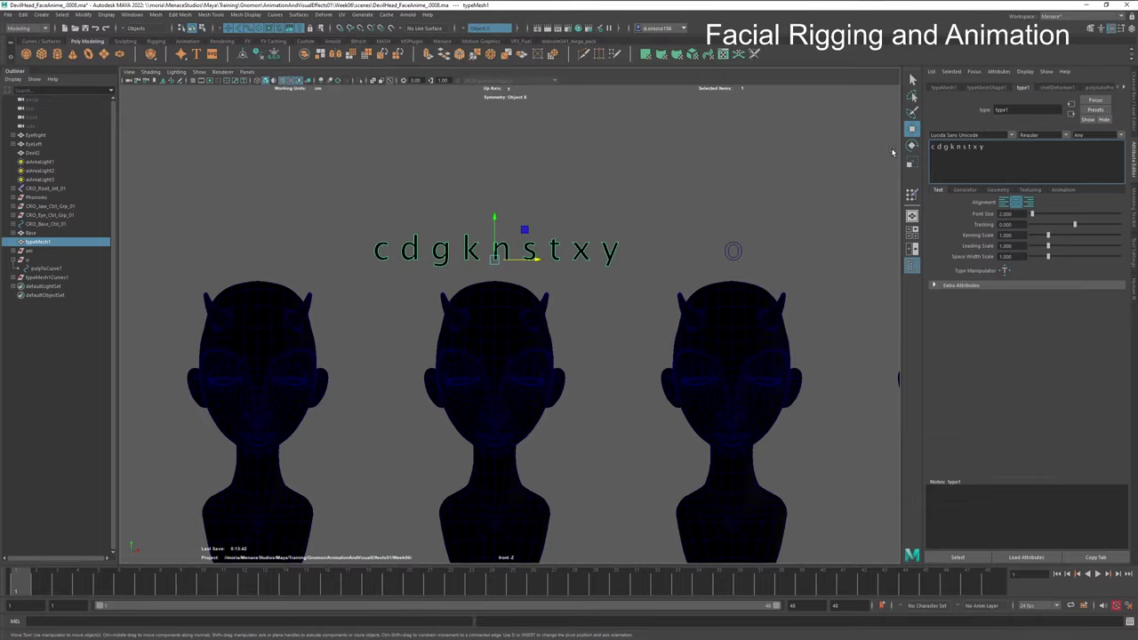
pyautogui.write(' z')
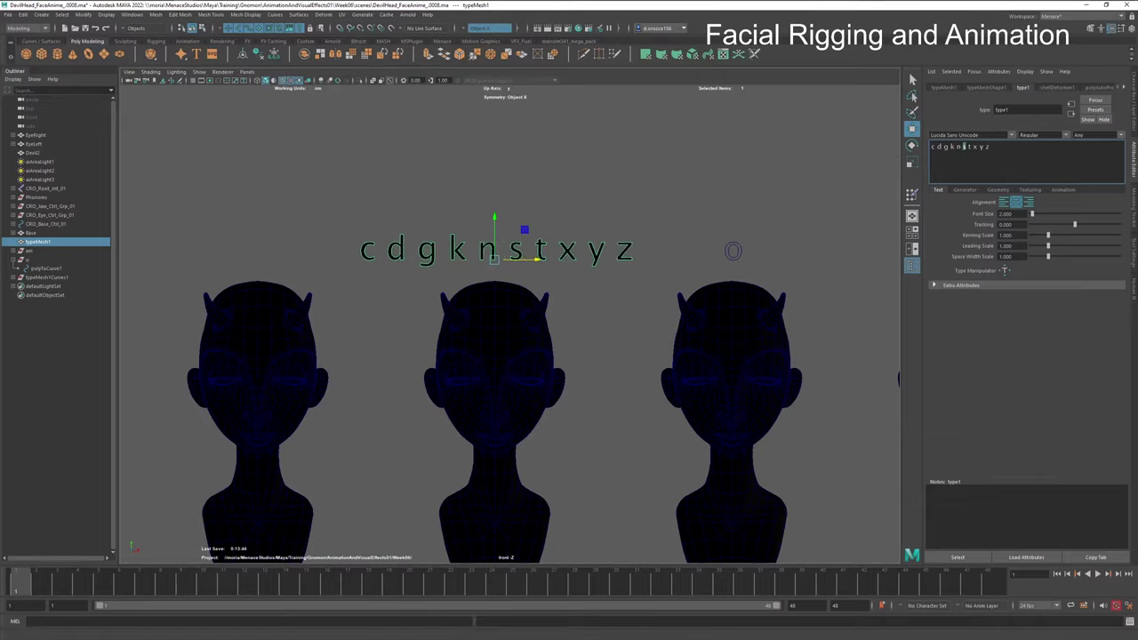
pyautogui.press('Return')
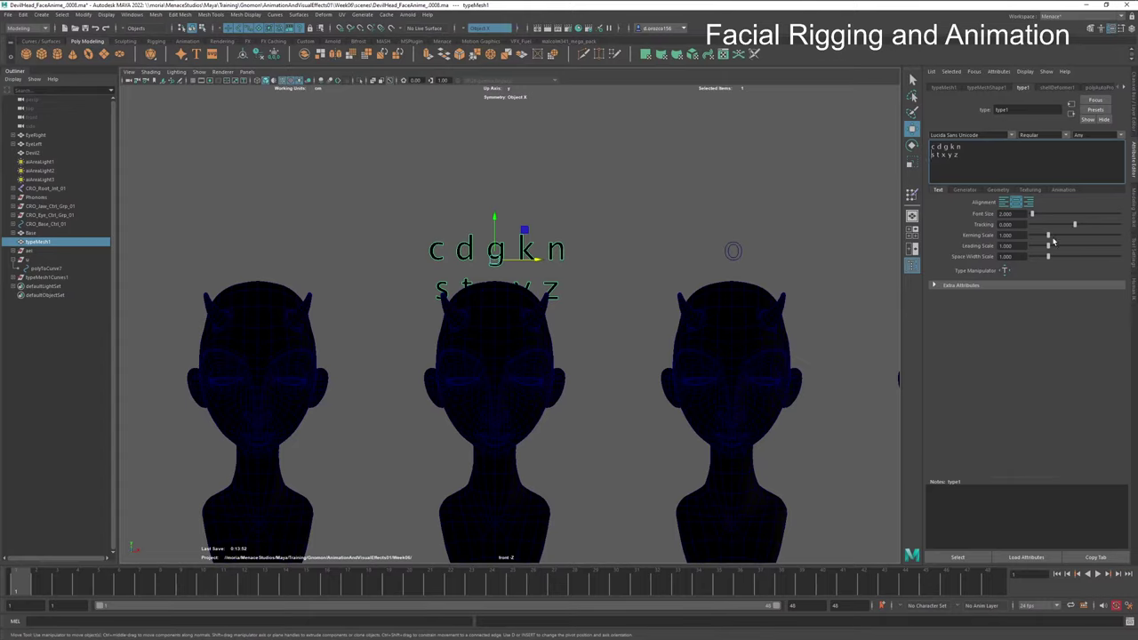
# Step: Set the label's tracking to 0 and leading scale to 0.635, and raise it above the head
pyautogui.moveTo(1077, 226); pyautogui.dragTo(1020, 235)
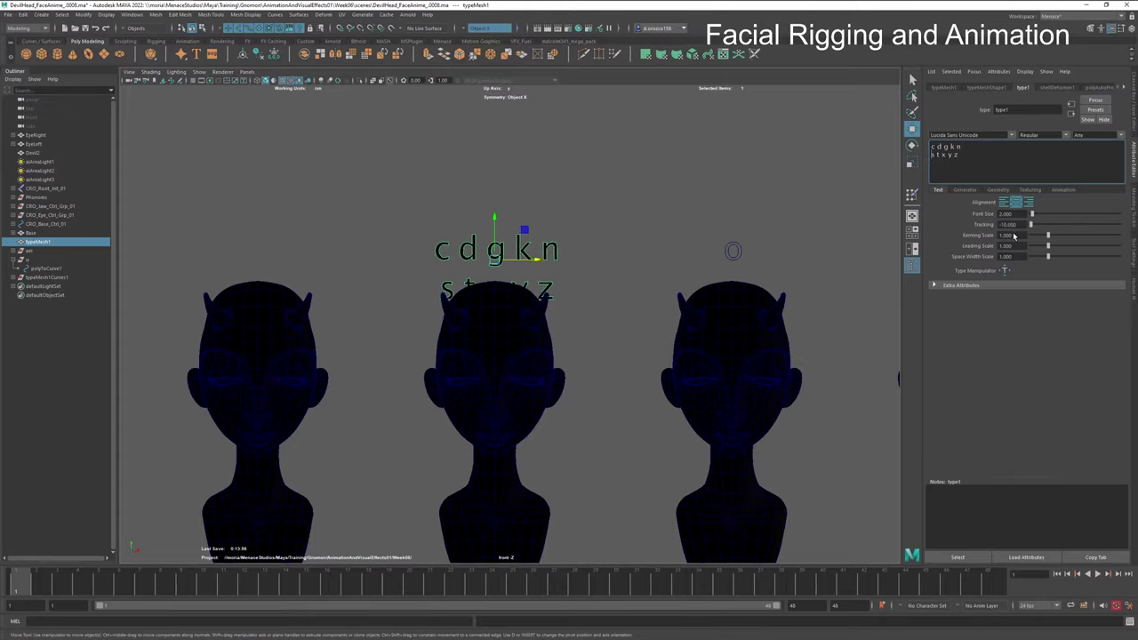
pyautogui.doubleClick(1007, 224)
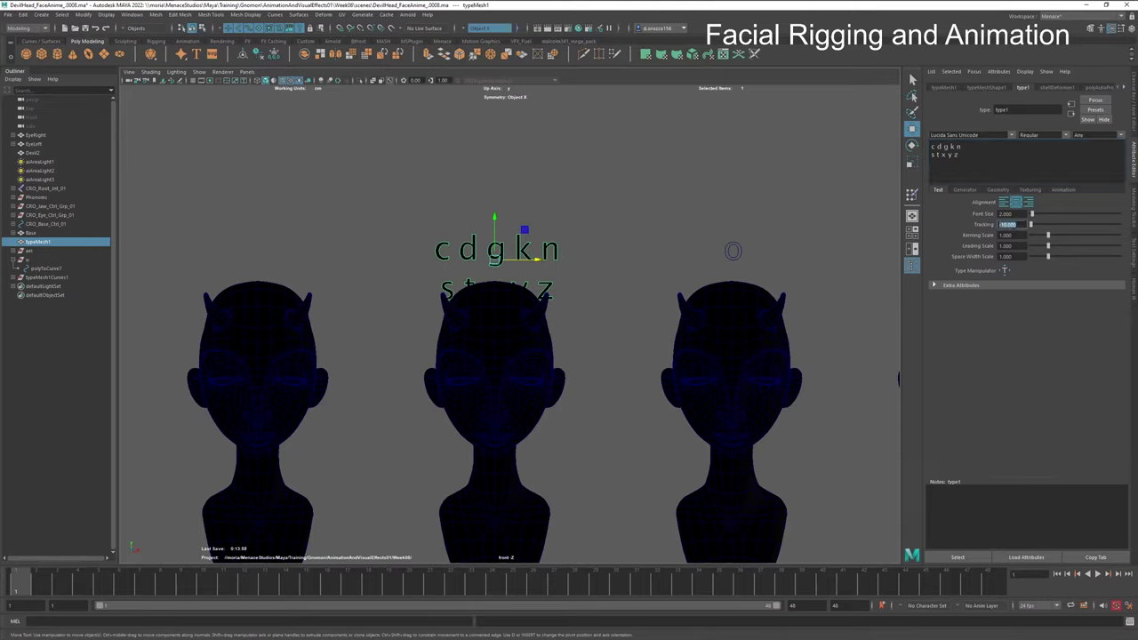
pyautogui.write('0')
pyautogui.press('Tab')
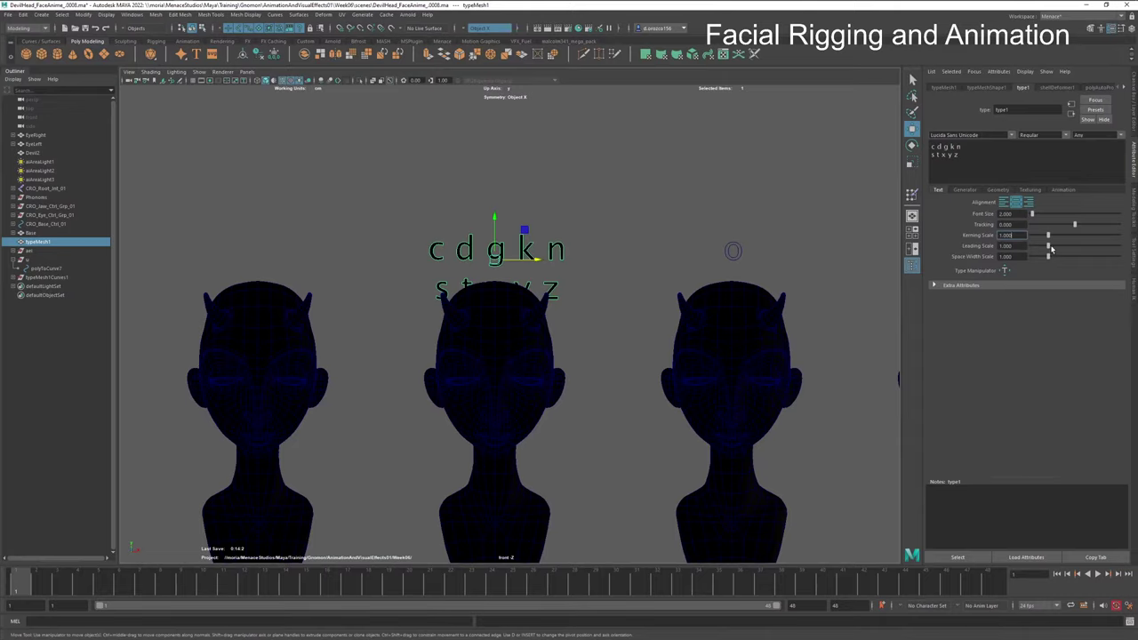
pyautogui.moveTo(1047, 248); pyautogui.dragTo(1043, 248)
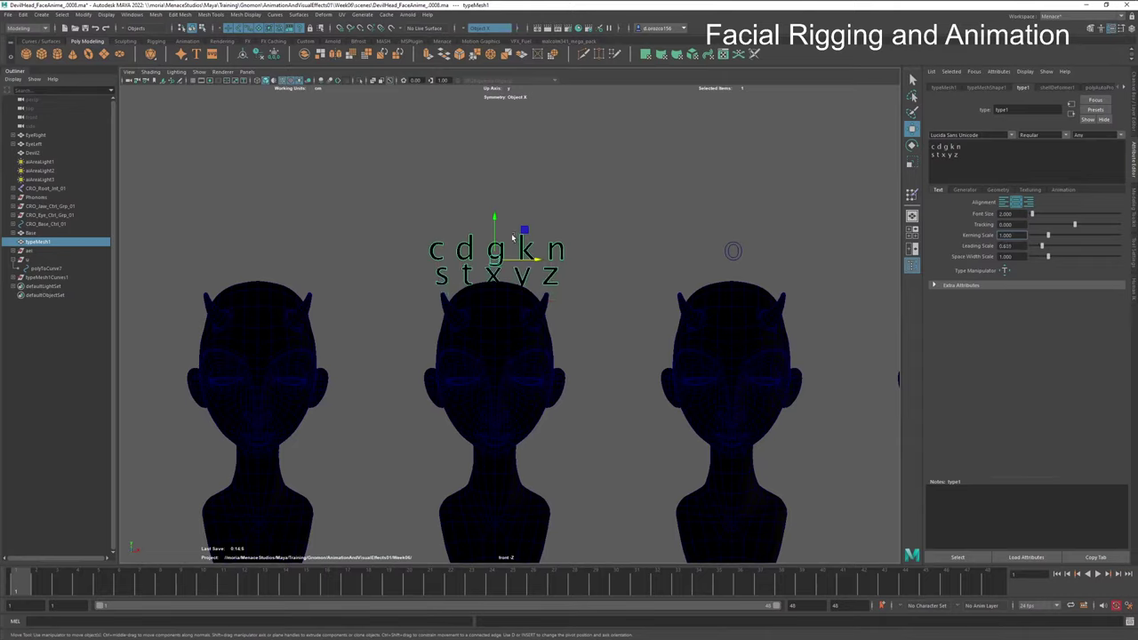
pyautogui.moveTo(496, 233); pyautogui.dragTo(495, 207)
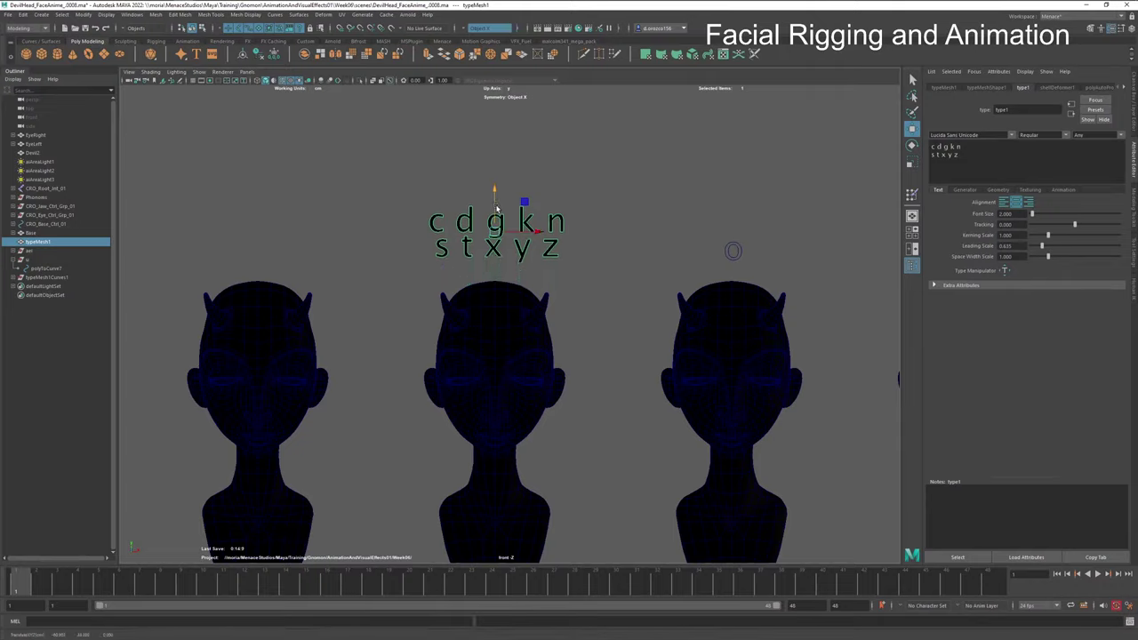
# Step: Convert the c d g k n / s t x y z label to curves and copy its letters
pyautogui.click(83, 14)
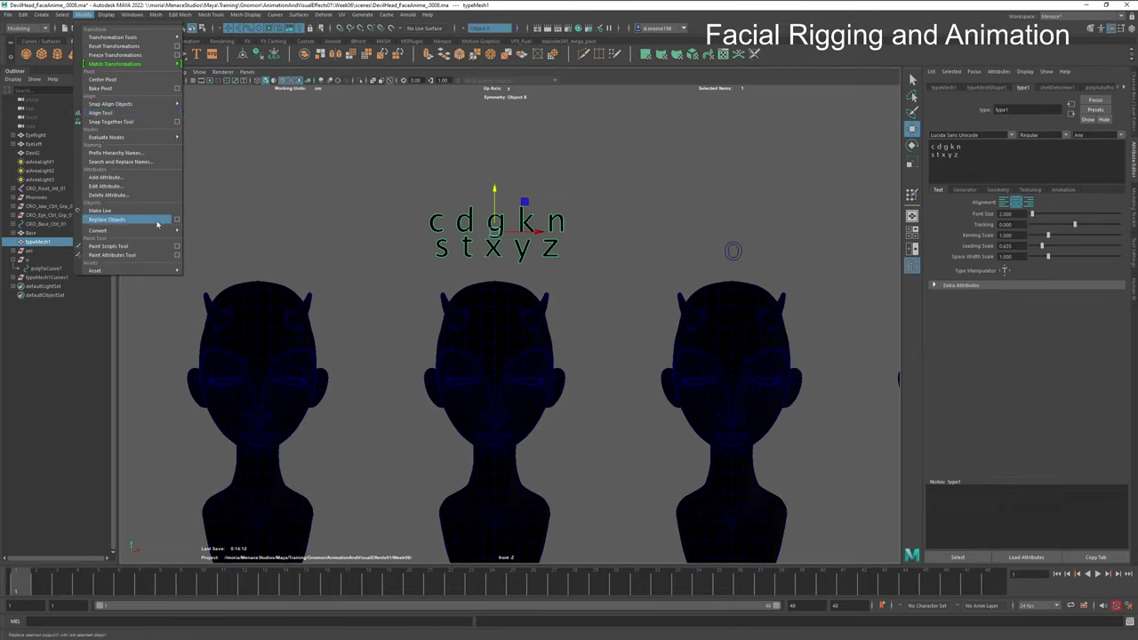
pyautogui.moveTo(175, 236)
pyautogui.click(251, 276)
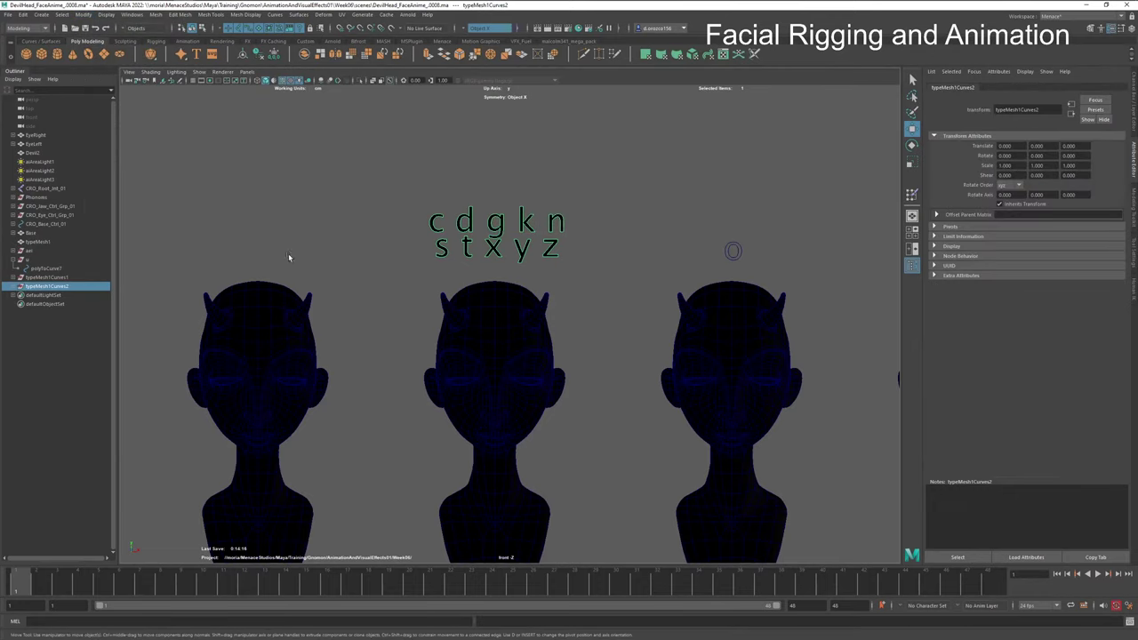
pyautogui.click(37, 242)
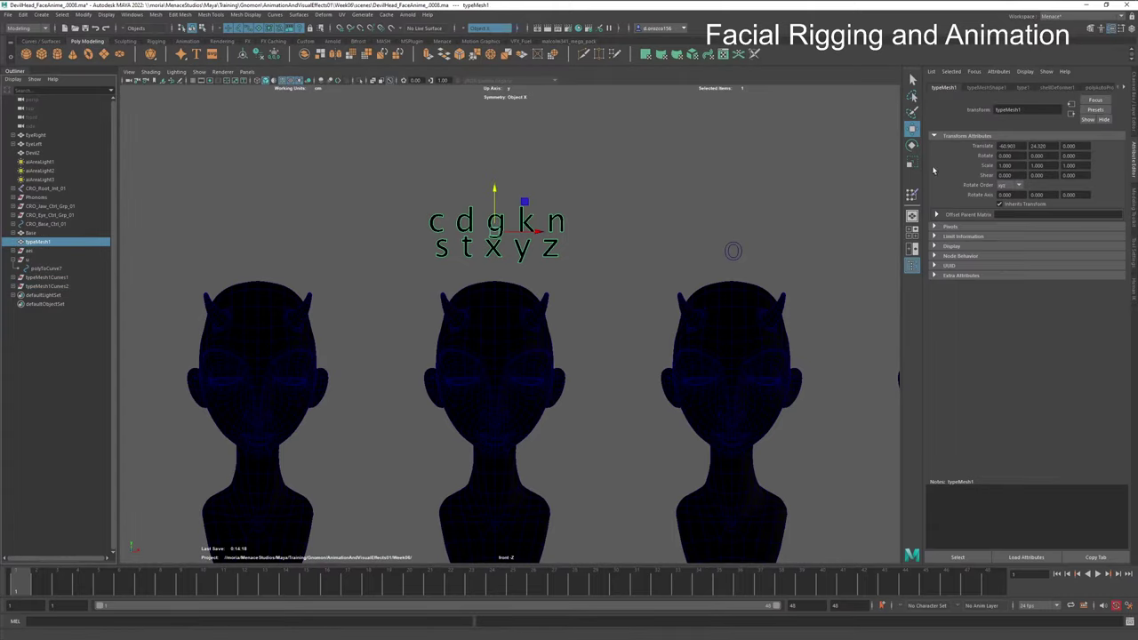
pyautogui.click(1028, 88)
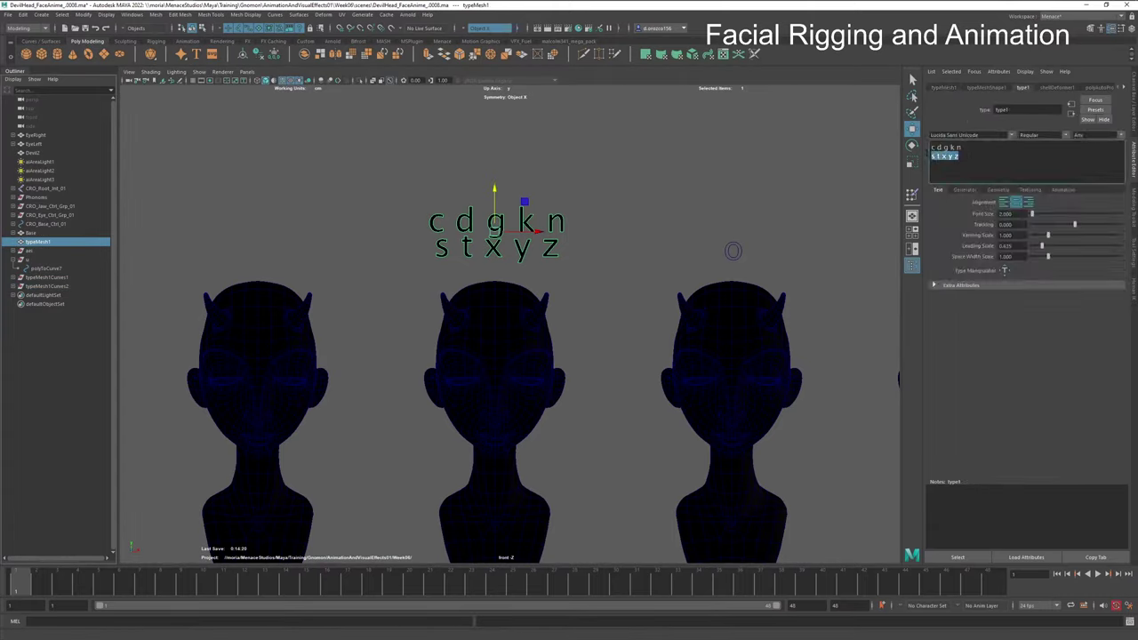
pyautogui.moveTo(963, 157); pyautogui.dragTo(927, 153)
pyautogui.hotkey('ctrl', 'c')
# Step: Try to rename the new text curves by pasting in the copied letters
pyautogui.click(41, 288)
pyautogui.doubleClick(41, 288)
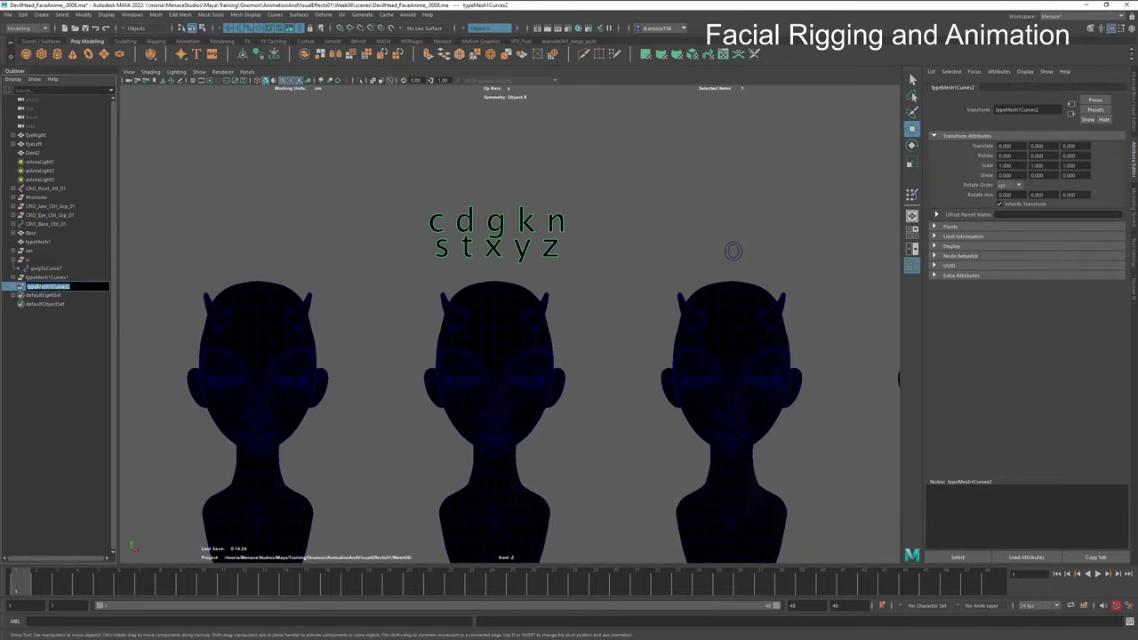
pyautogui.hotkey('ctrl', 'v')
pyautogui.press('Return')
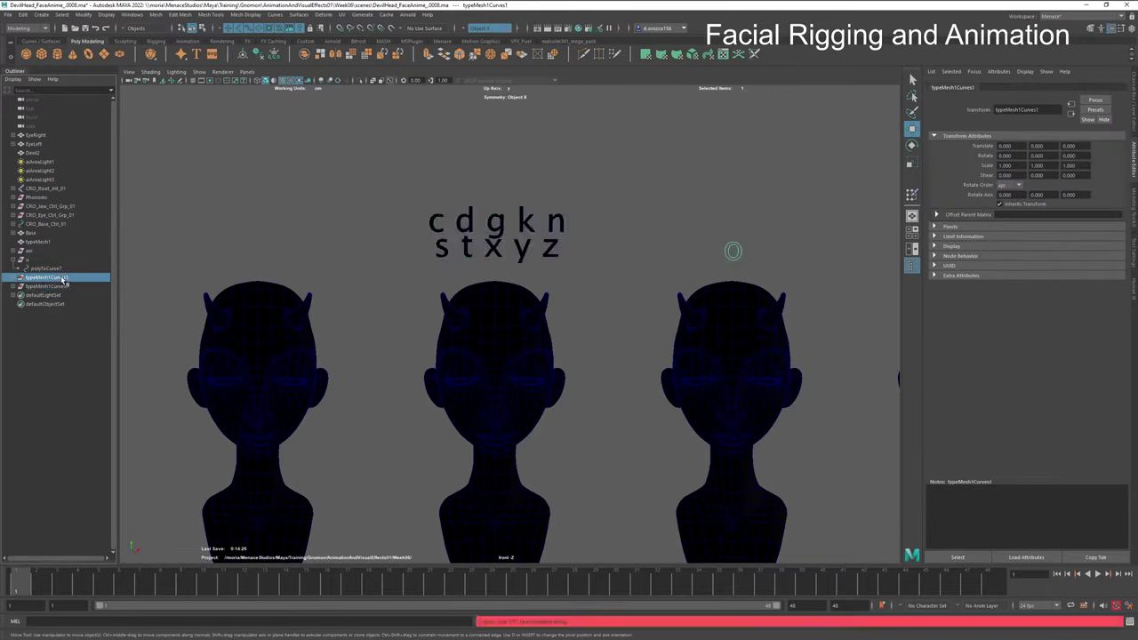
pyautogui.write('c')
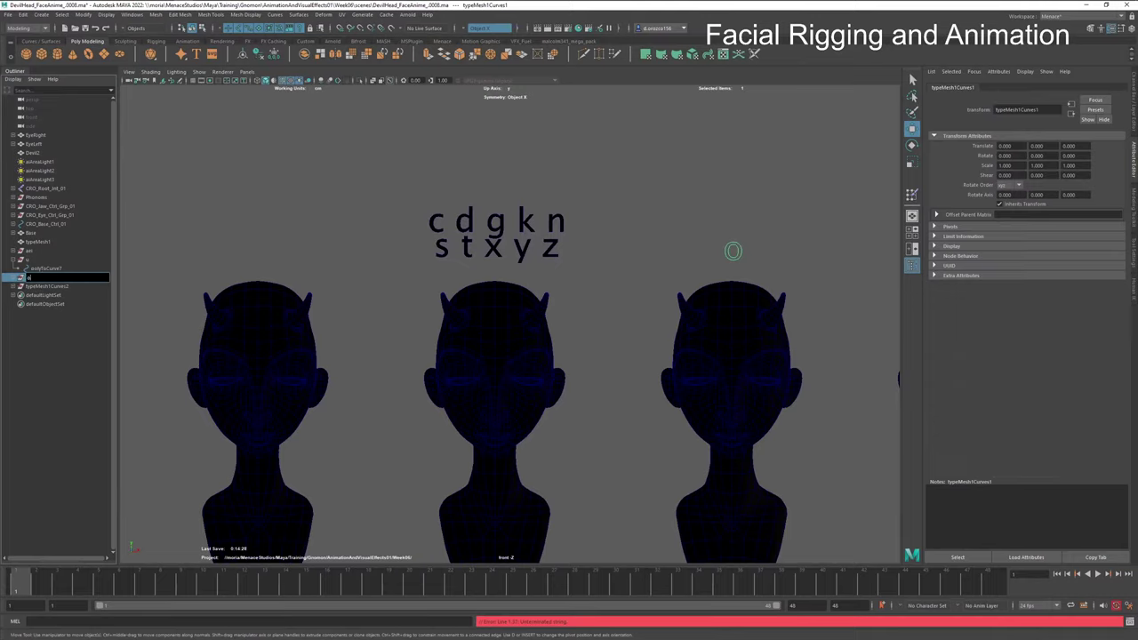
pyautogui.press('Return')
# Step: Move typeMesh1 over the left head and rename the middle curves cdgknstxyz
pyautogui.click(33, 242)
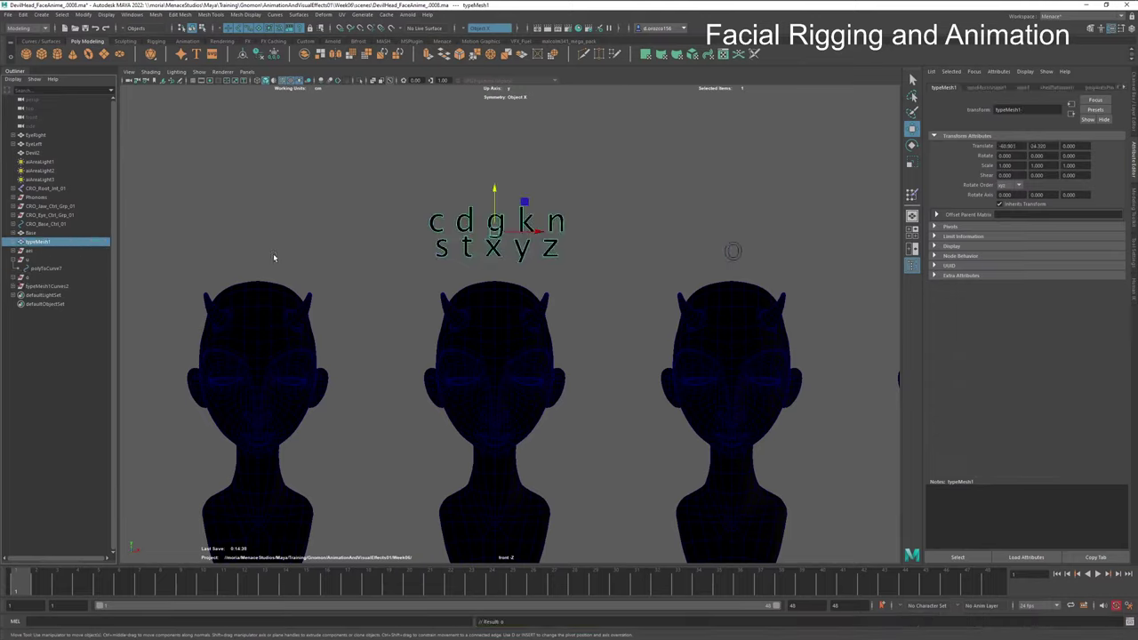
pyautogui.moveTo(526, 235); pyautogui.dragTo(280, 234)
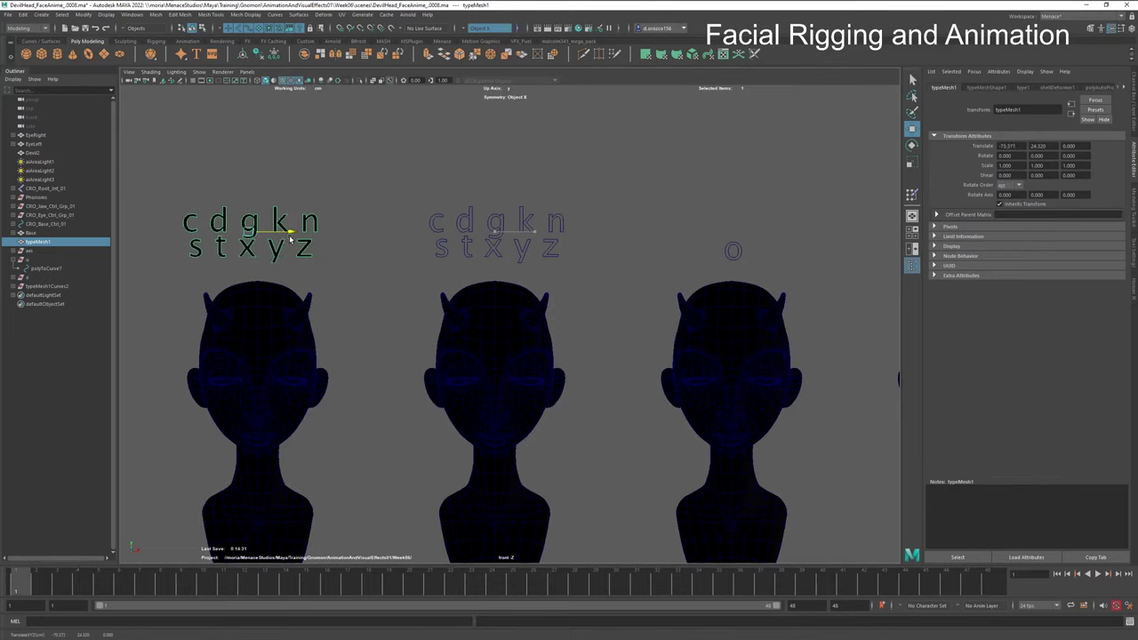
pyautogui.click(46, 286)
pyautogui.doubleClick(46, 286)
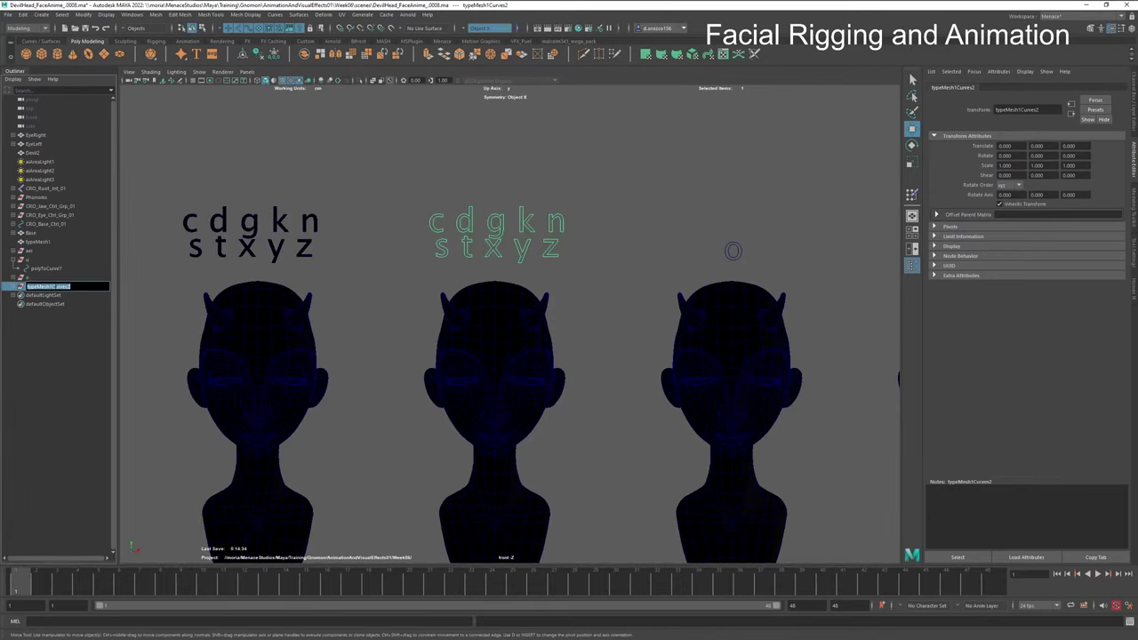
pyautogui.hotkey('ctrl', 'v')
pyautogui.press('Return')
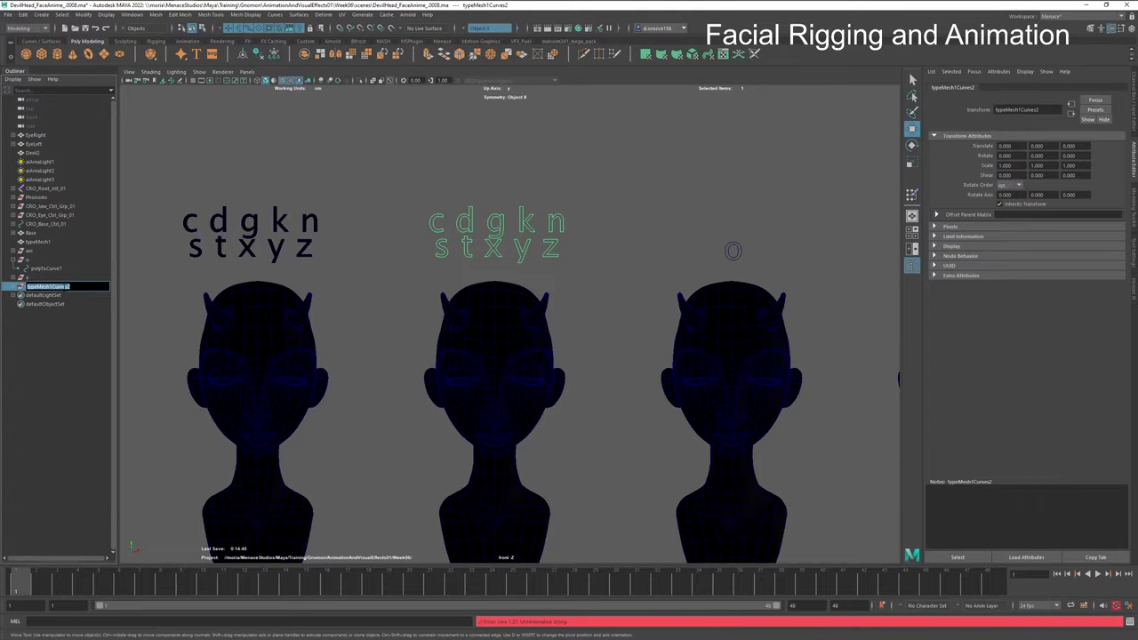
pyautogui.hotkey('ctrl', 'v')
pyautogui.press('BackSpace')
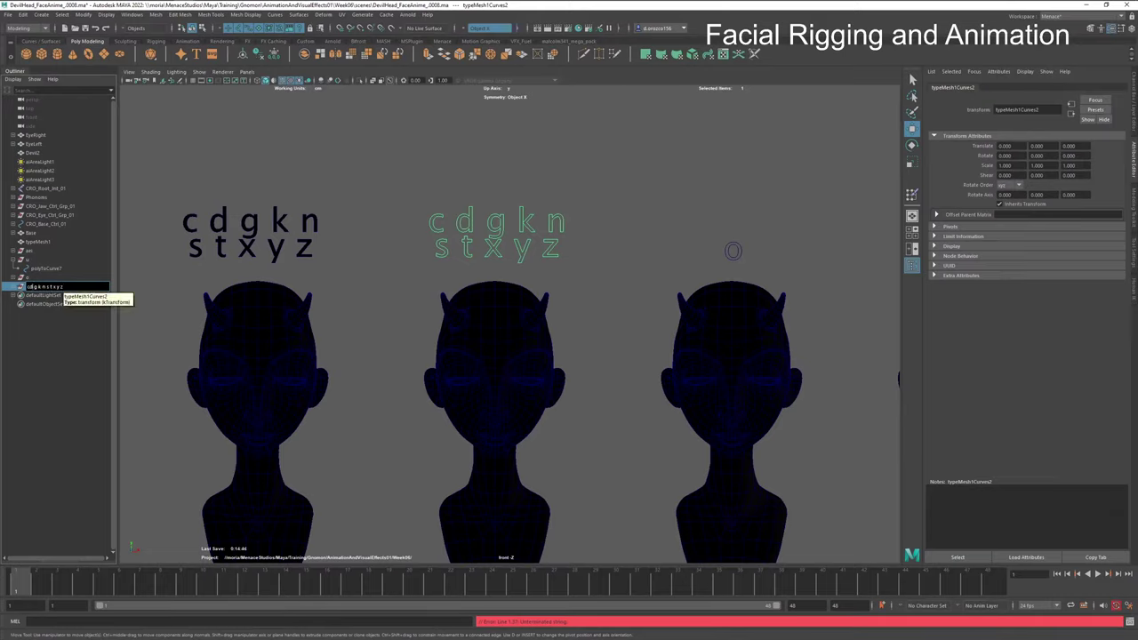
pyautogui.press('BackSpace')
pyautogui.press('Right')
pyautogui.press('BackSpace')
pyautogui.press('Right')
pyautogui.press('BackSpace')
pyautogui.press('Return')
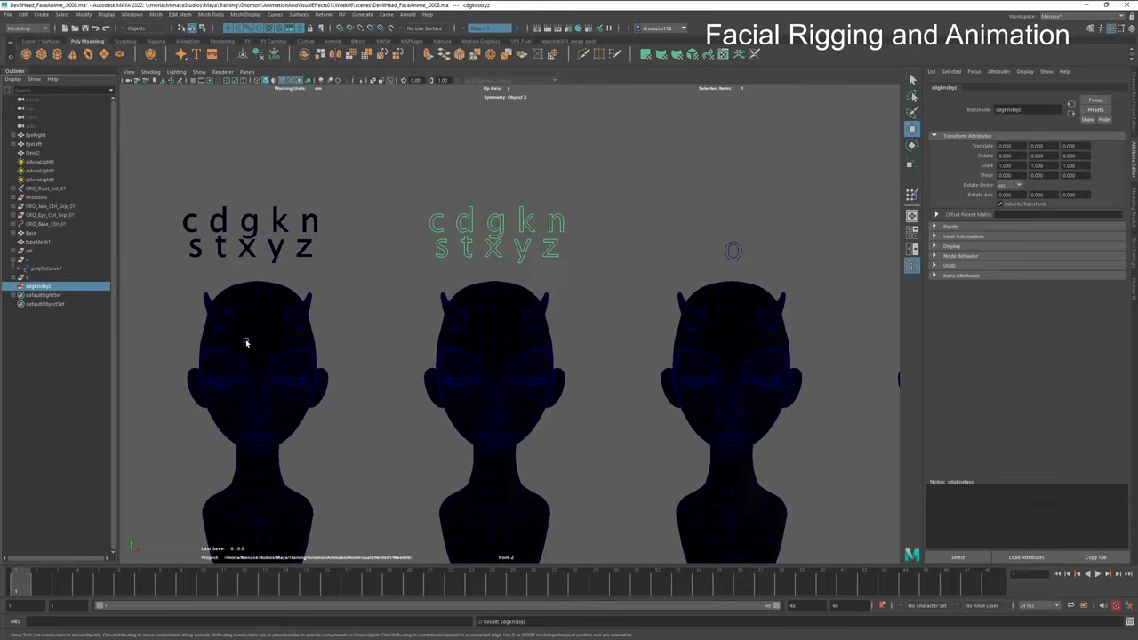
# Step: Nudge the text mesh above the next head slightly right and change its text to 'f v'
pyautogui.keyDown('alt'); pyautogui.moveTo(303, 303); pyautogui.dragTo(560, 291, button='middle'); pyautogui.keyUp('alt')
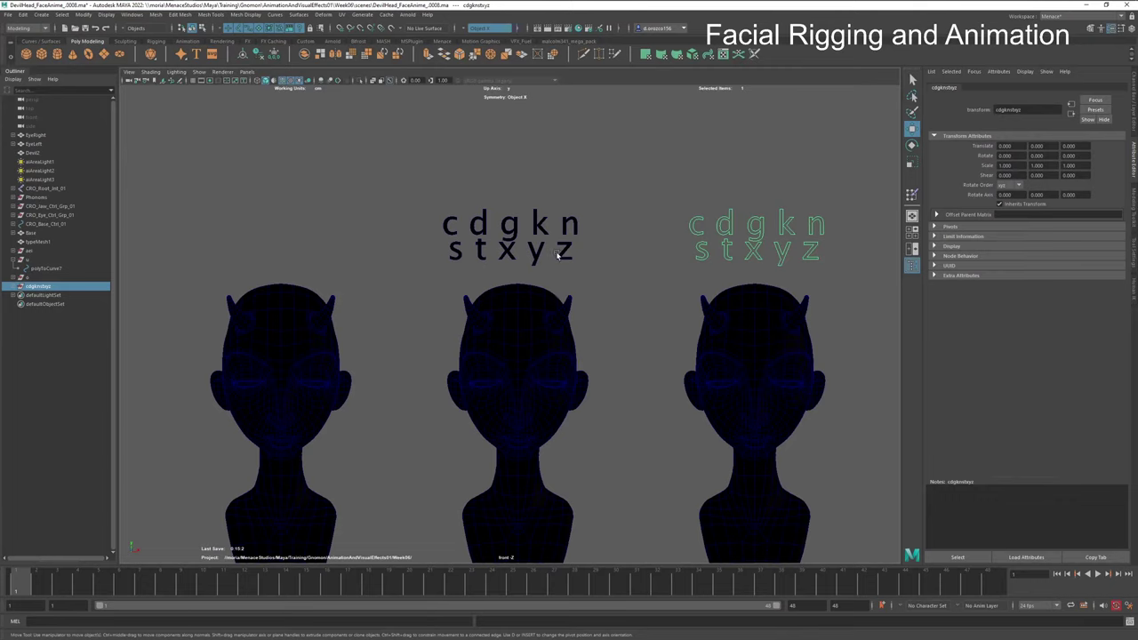
pyautogui.click(559, 257)
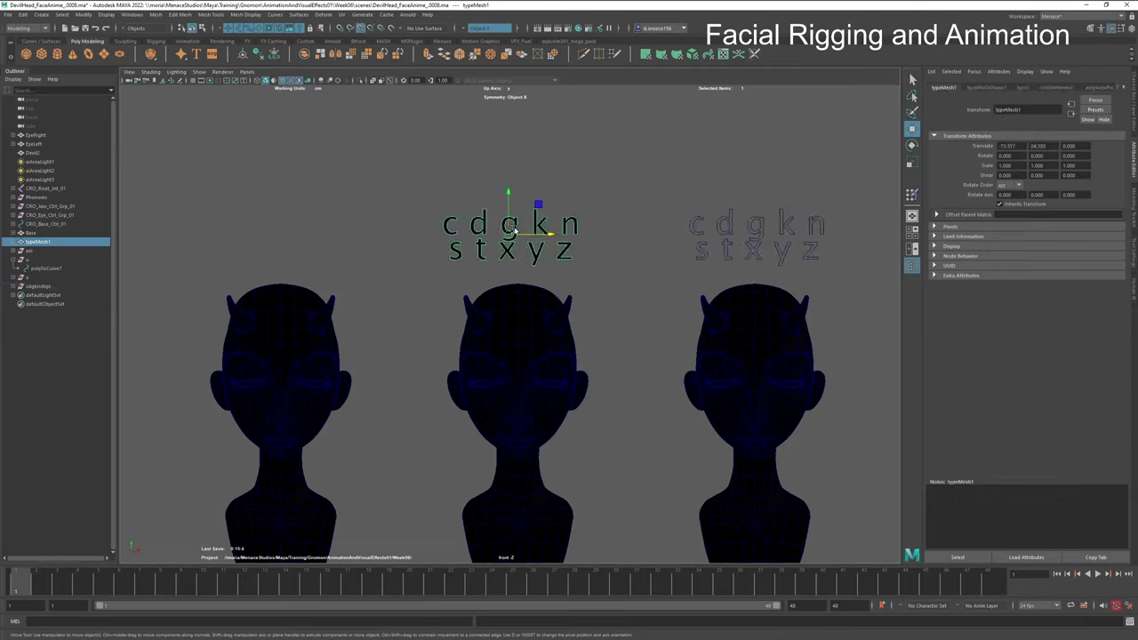
pyautogui.moveTo(514, 230); pyautogui.dragTo(523, 231)
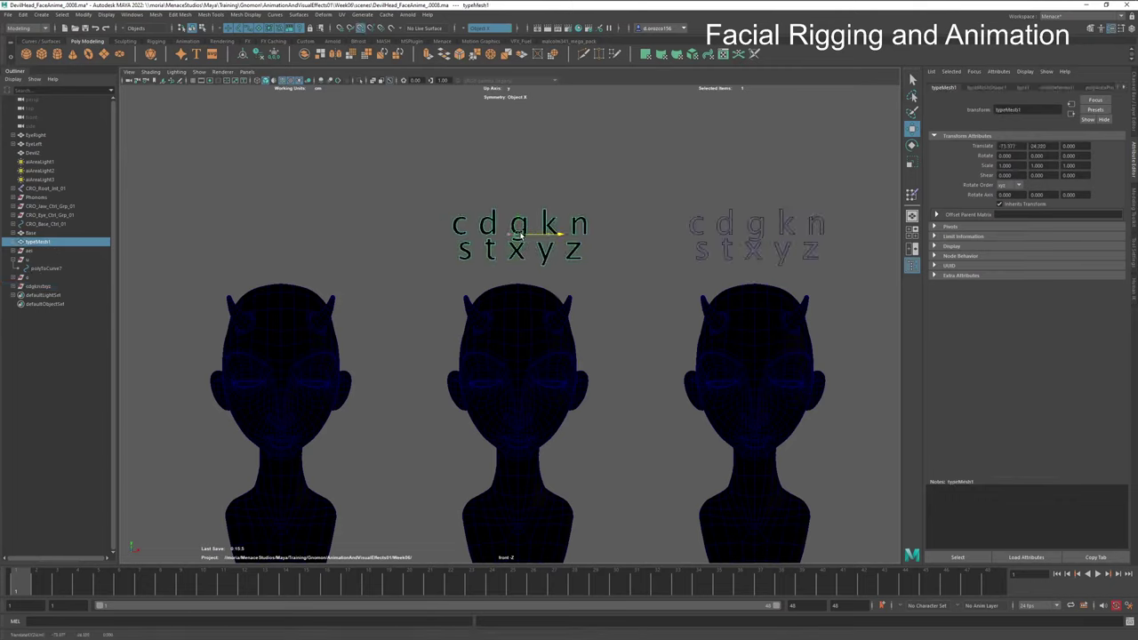
pyautogui.click(1023, 87)
pyautogui.moveTo(958, 158); pyautogui.dragTo(932, 147)
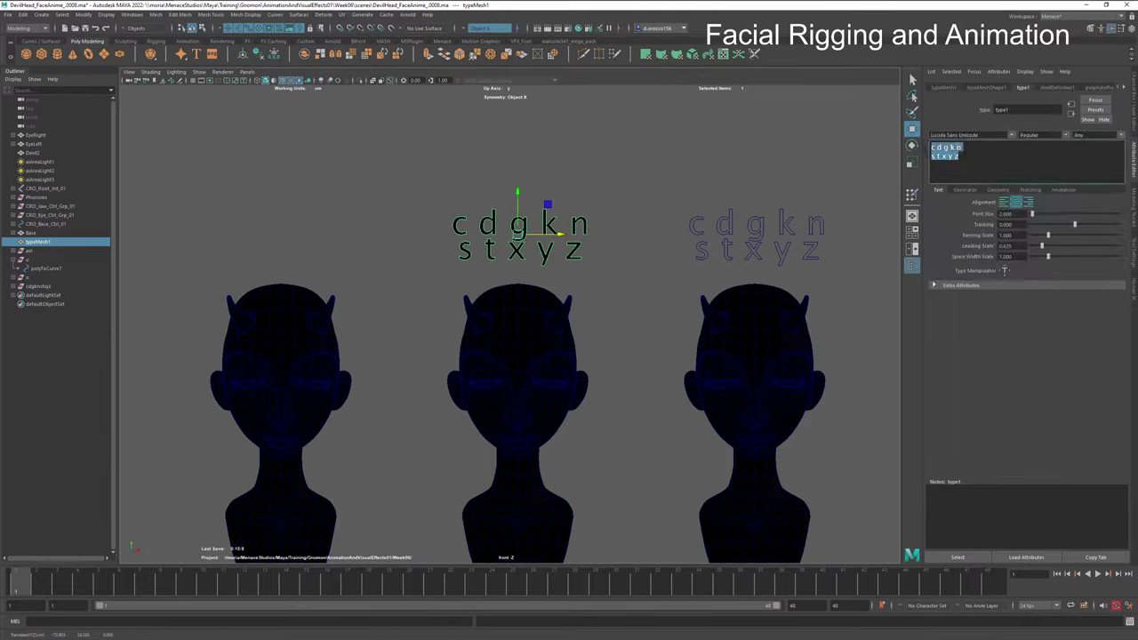
pyautogui.write('f')
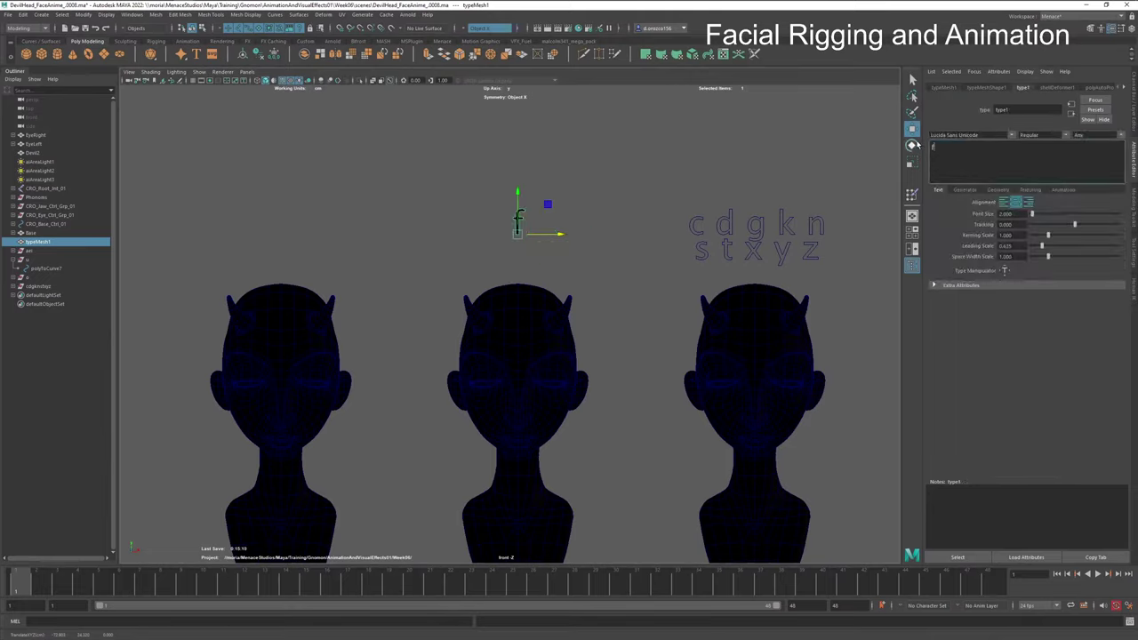
pyautogui.write(' v')
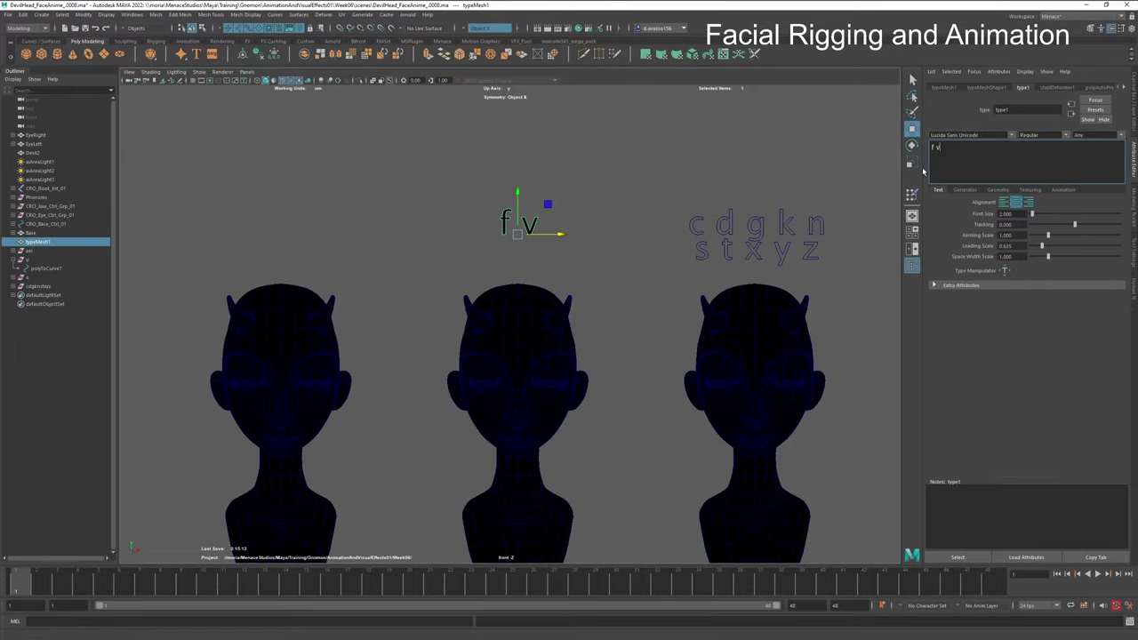
# Step: Lower the 'f v' text toward the head and convert it to curves
pyautogui.keyDown('alt'); pyautogui.moveTo(600, 250); pyautogui.dragTo(404, 235, button='middle'); pyautogui.keyUp('alt')
pyautogui.moveTo(322, 187); pyautogui.dragTo(314, 213)
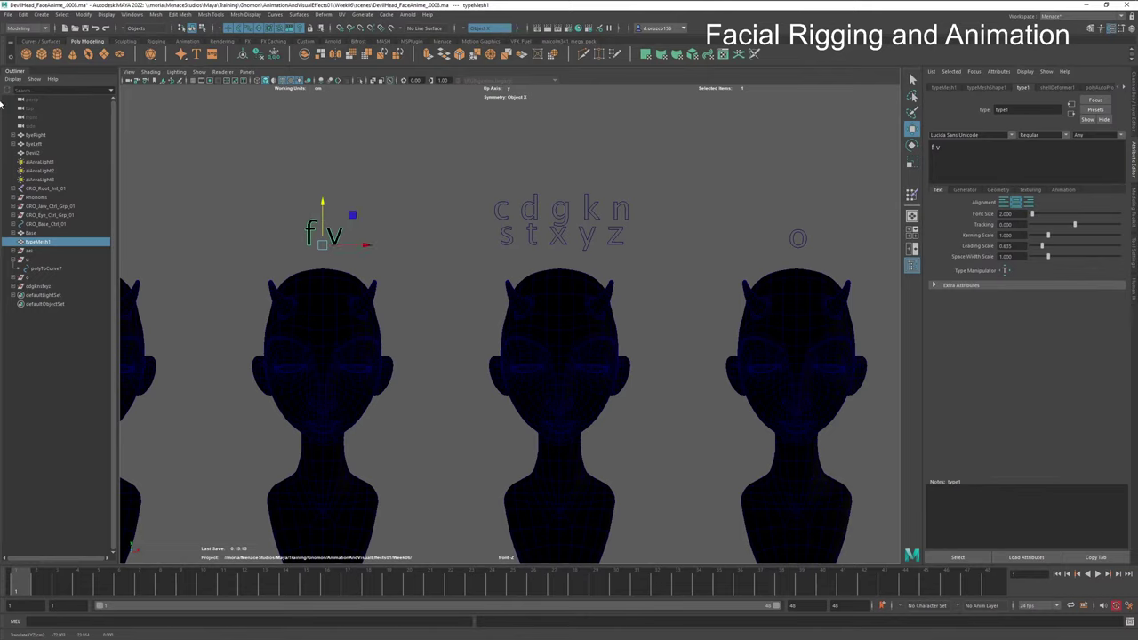
pyautogui.click(82, 15)
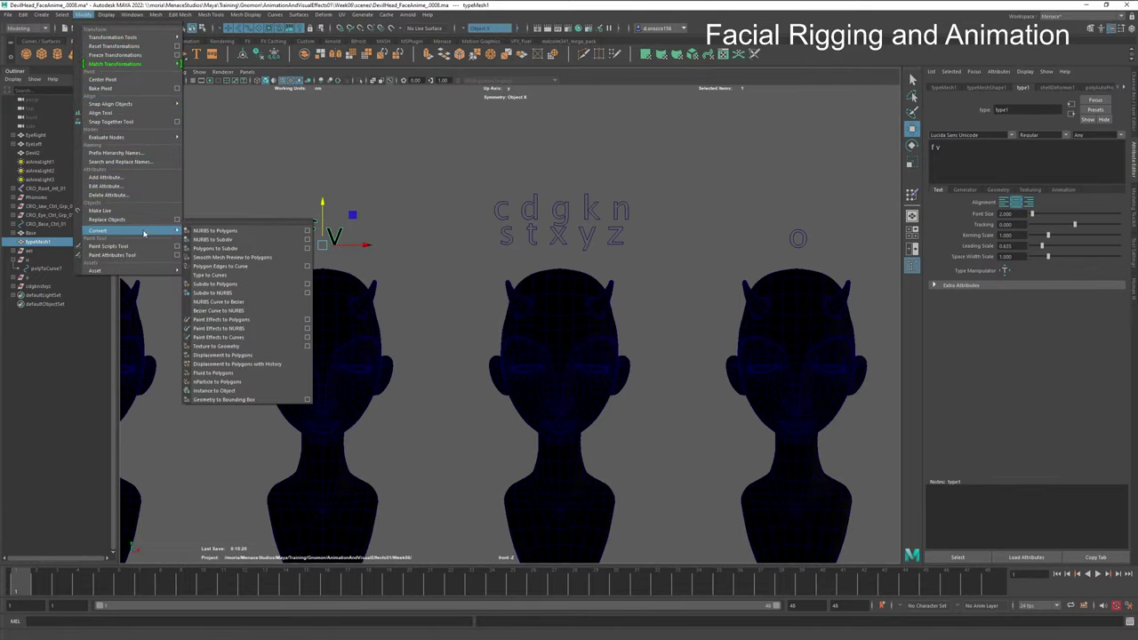
pyautogui.moveTo(138, 230)
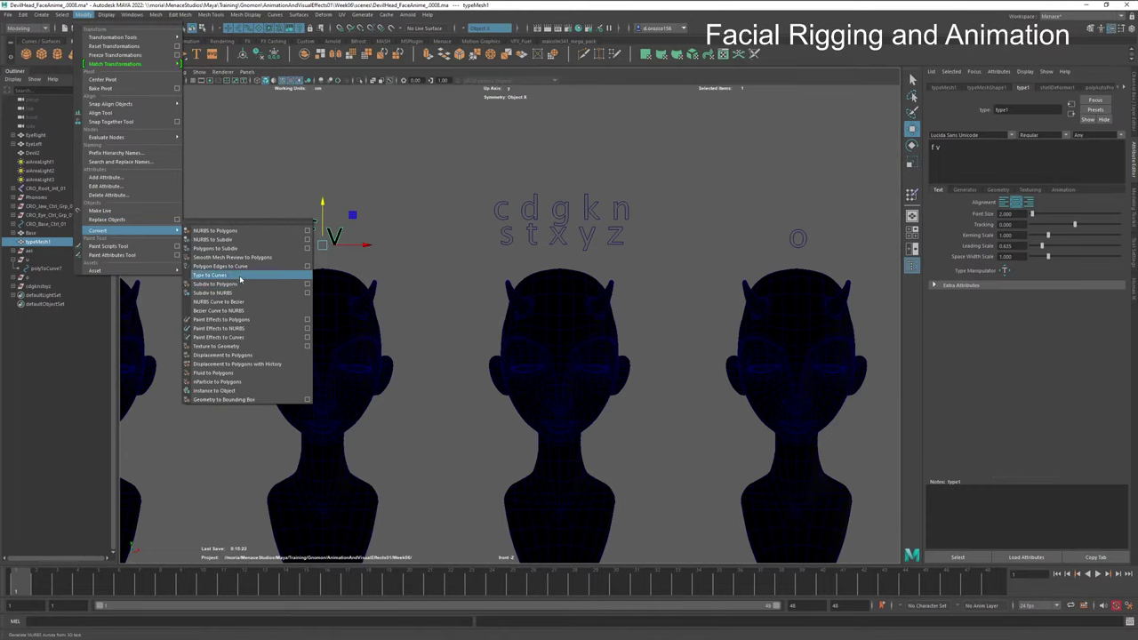
pyautogui.click(218, 275)
# Step: Rename the new curve group f_v
pyautogui.doubleClick(46, 304)
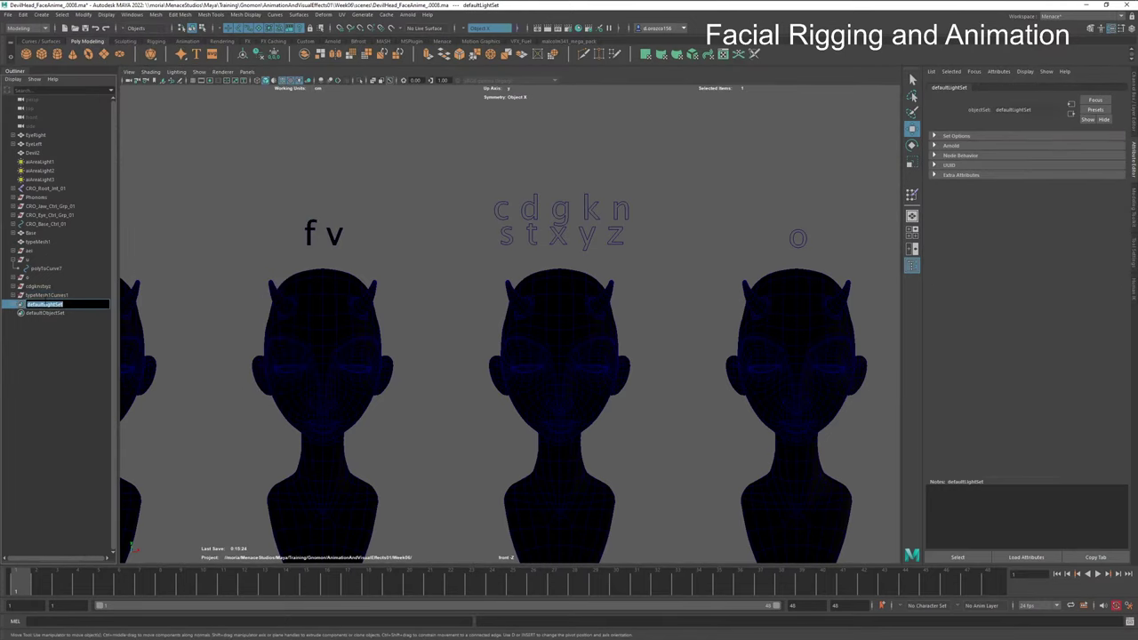
pyautogui.doubleClick(46, 296)
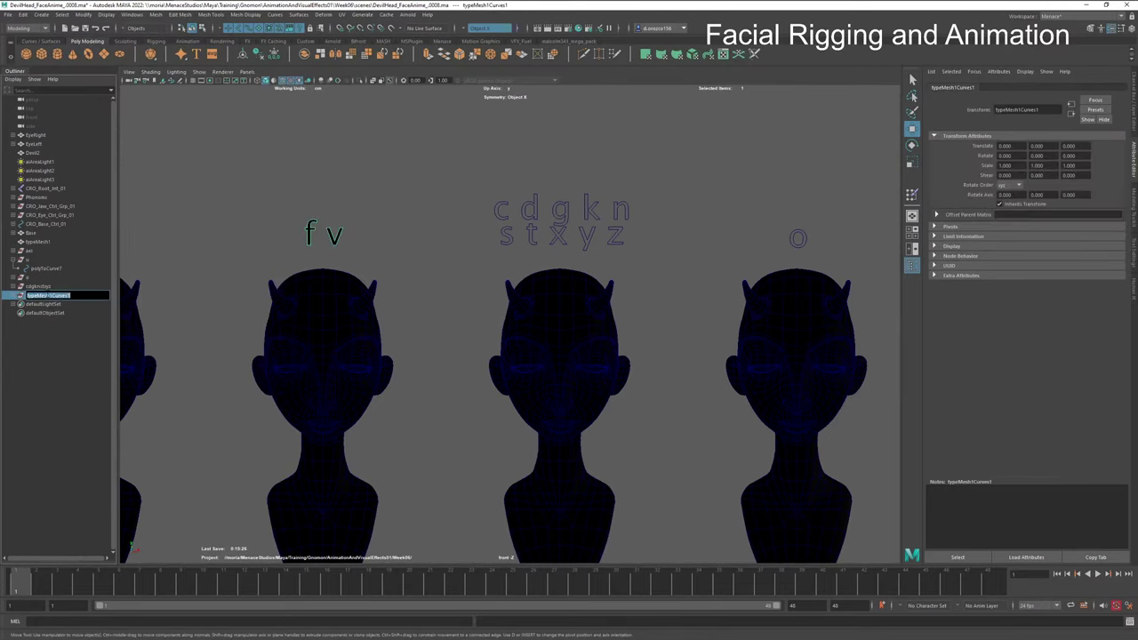
pyautogui.write('f_v')
pyautogui.press('Return')
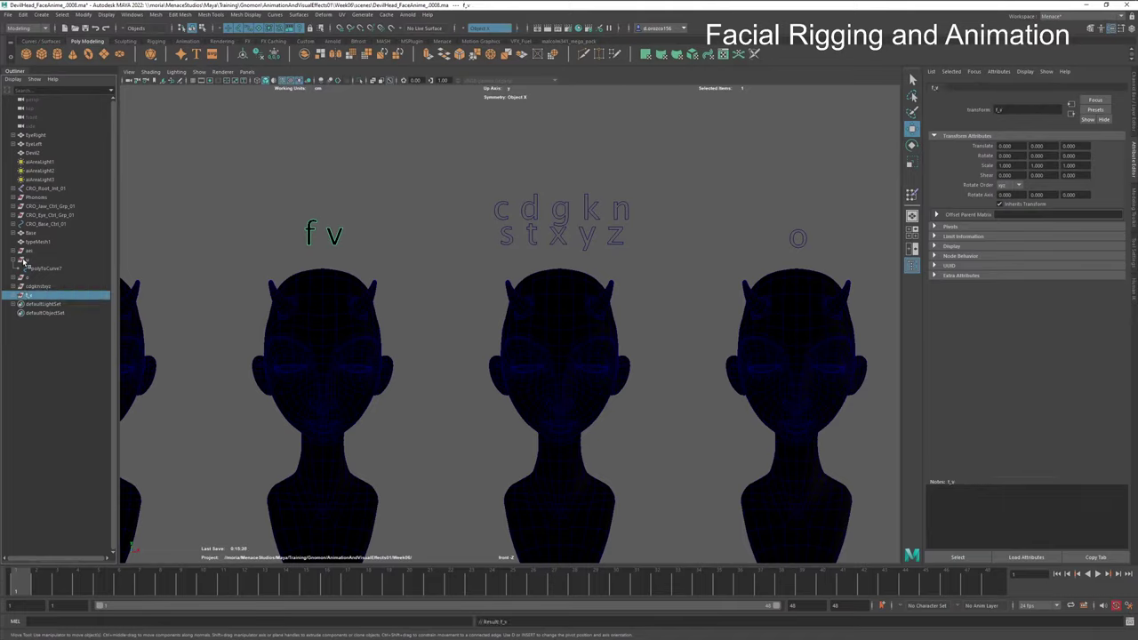
# Step: Slide the 'f v' text mesh left above the second head, undoing an accidental duplicate
pyautogui.click(37, 242)
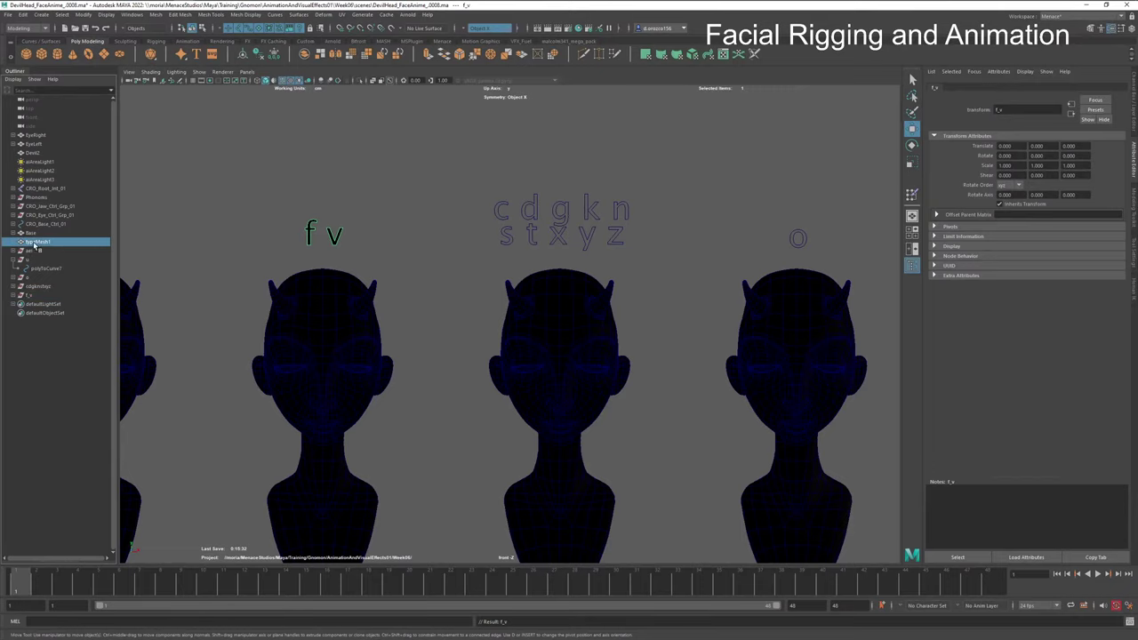
pyautogui.keyDown('alt'); pyautogui.moveTo(365, 253); pyautogui.dragTo(742, 240, button='middle'); pyautogui.keyUp('alt')
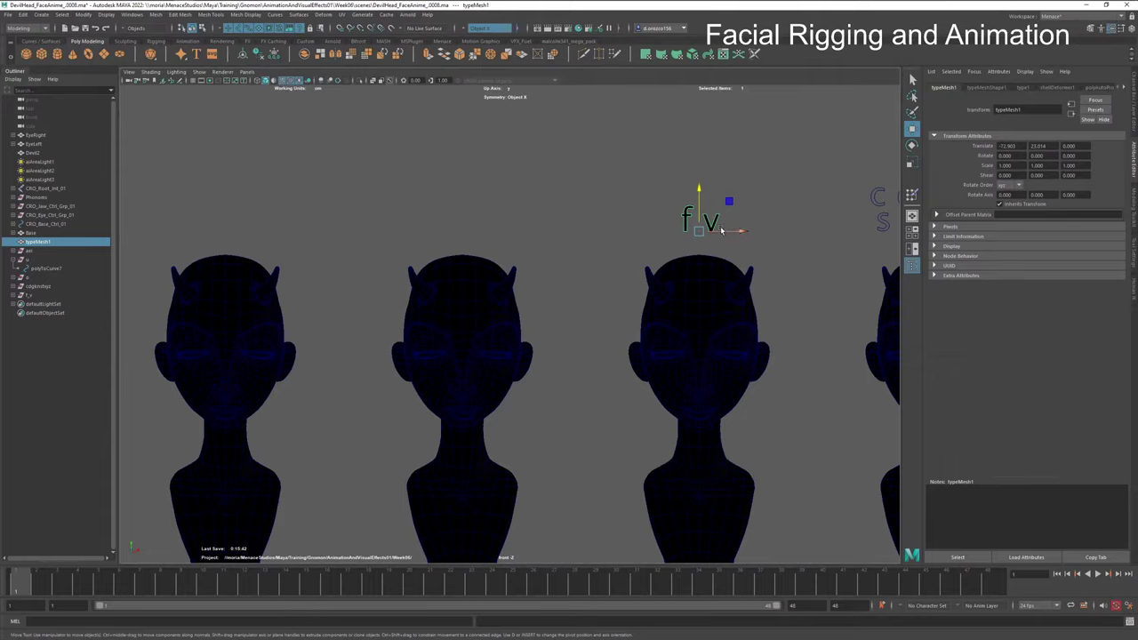
pyautogui.moveTo(729, 233); pyautogui.dragTo(679, 237)
pyautogui.hotkey('shift', 'd')
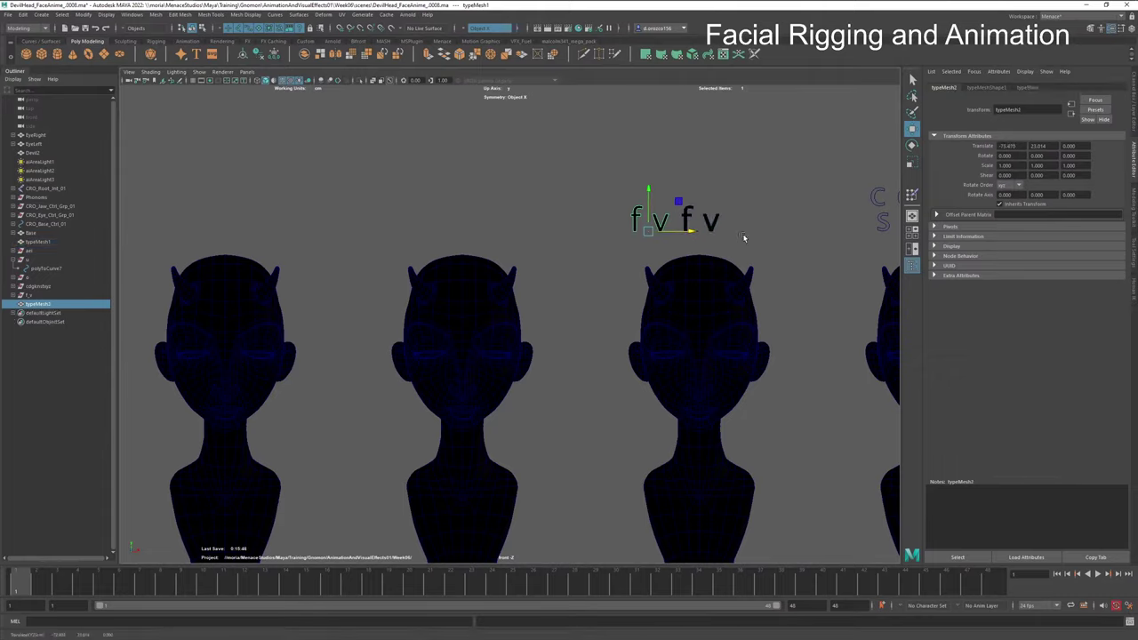
pyautogui.hotkey('ctrl', 'z')
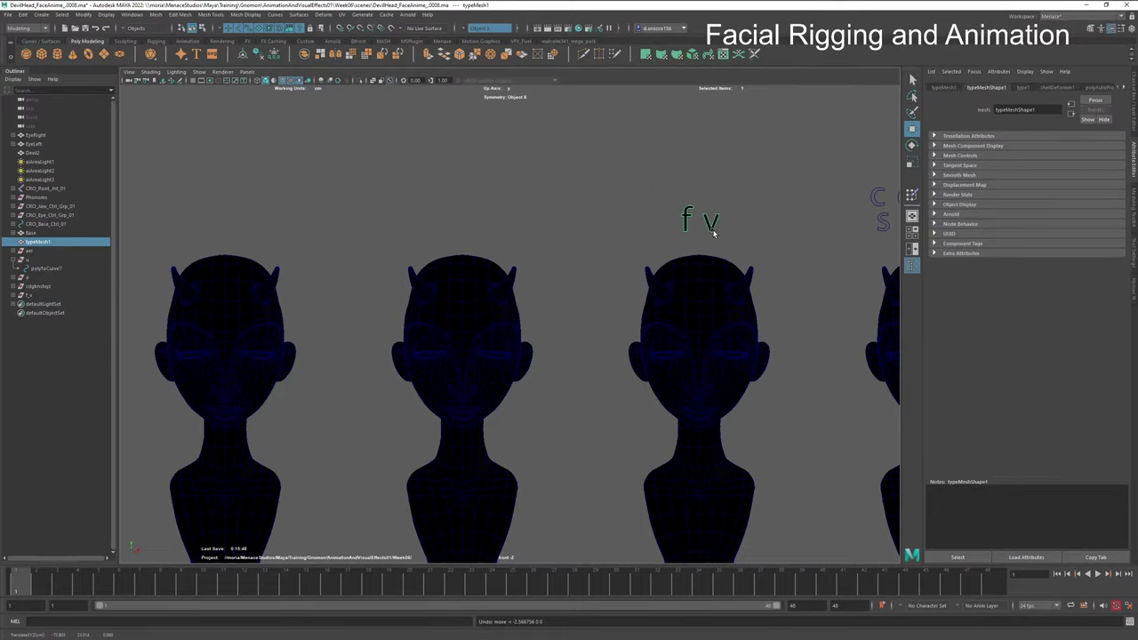
pyautogui.click(50, 242)
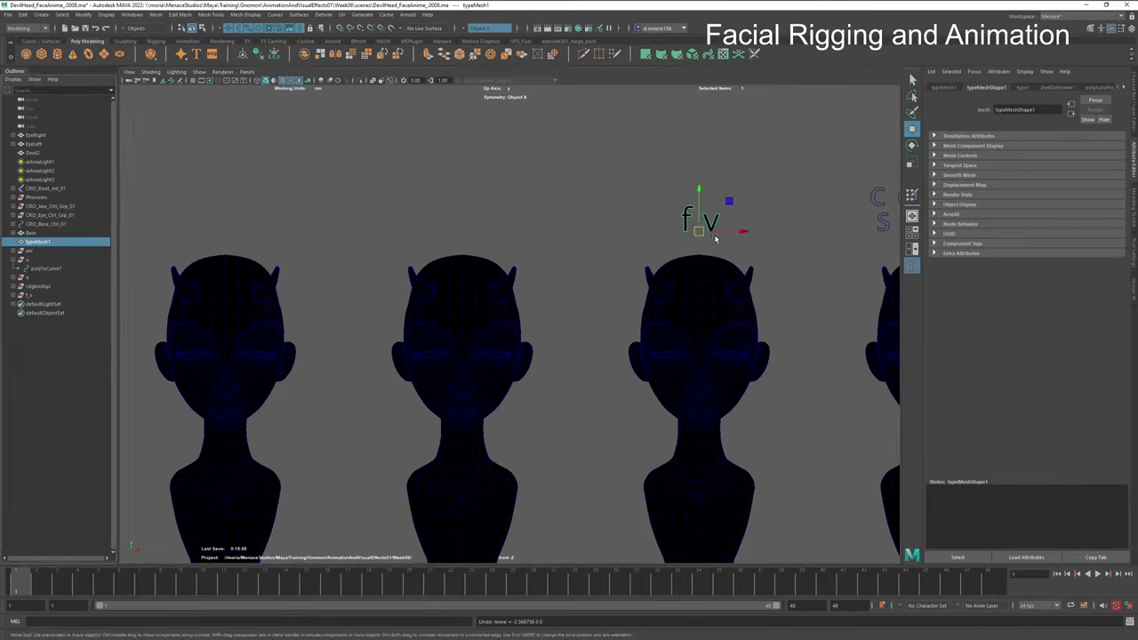
pyautogui.moveTo(728, 233); pyautogui.dragTo(464, 265)
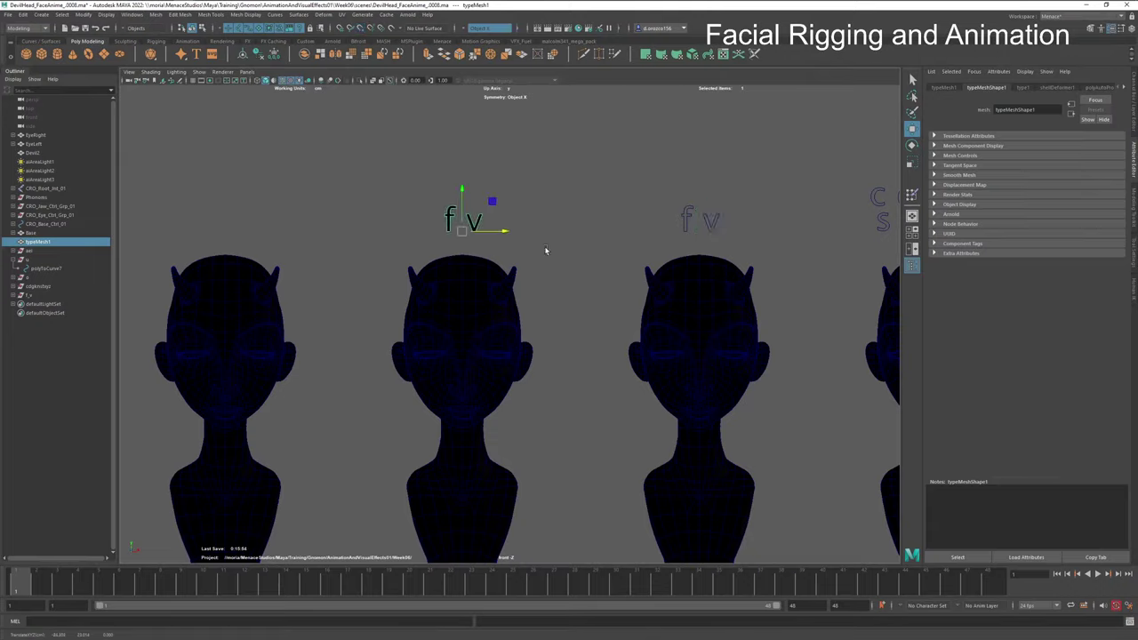
# Step: Replace the type's 'f v' lettering with 'l'
pyautogui.click(1025, 88)
pyautogui.moveTo(932, 146); pyautogui.dragTo(941, 146)
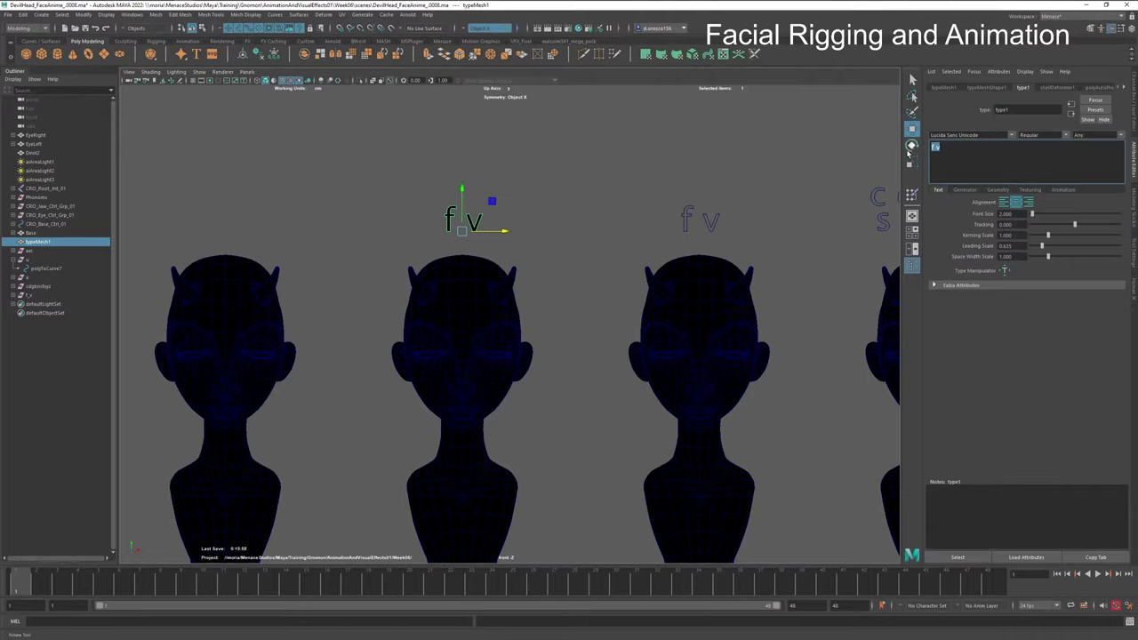
pyautogui.write('l')
pyautogui.click(912, 80)
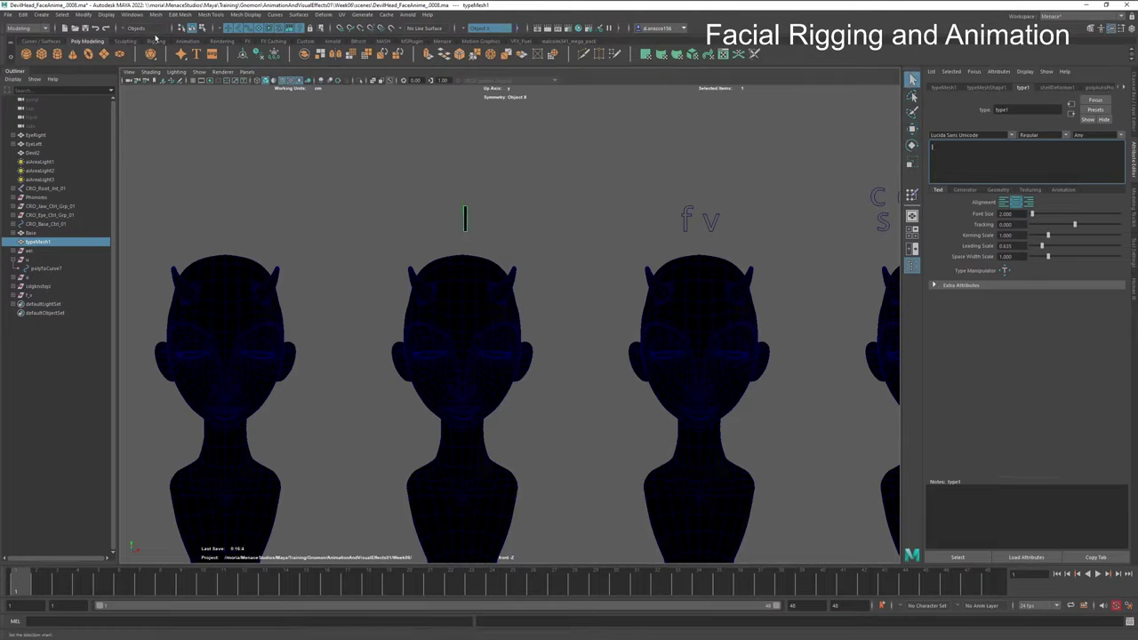
pyautogui.click(85, 16)
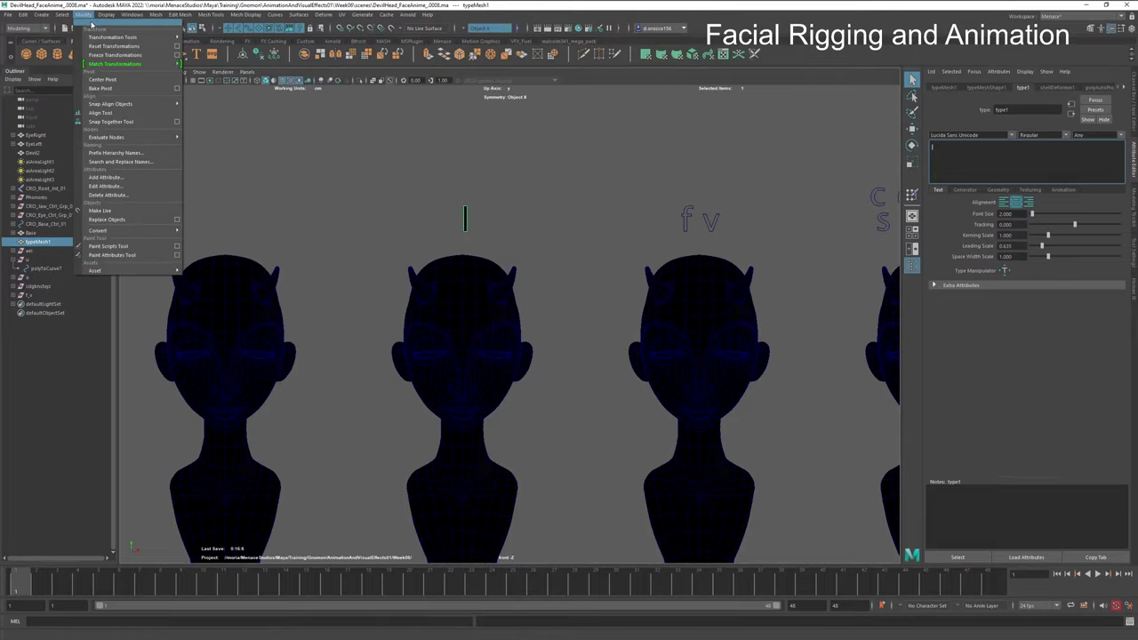
# Step: Tear off the Convert menu as a floating window and convert the 'l' text to curves
pyautogui.moveTo(169, 231)
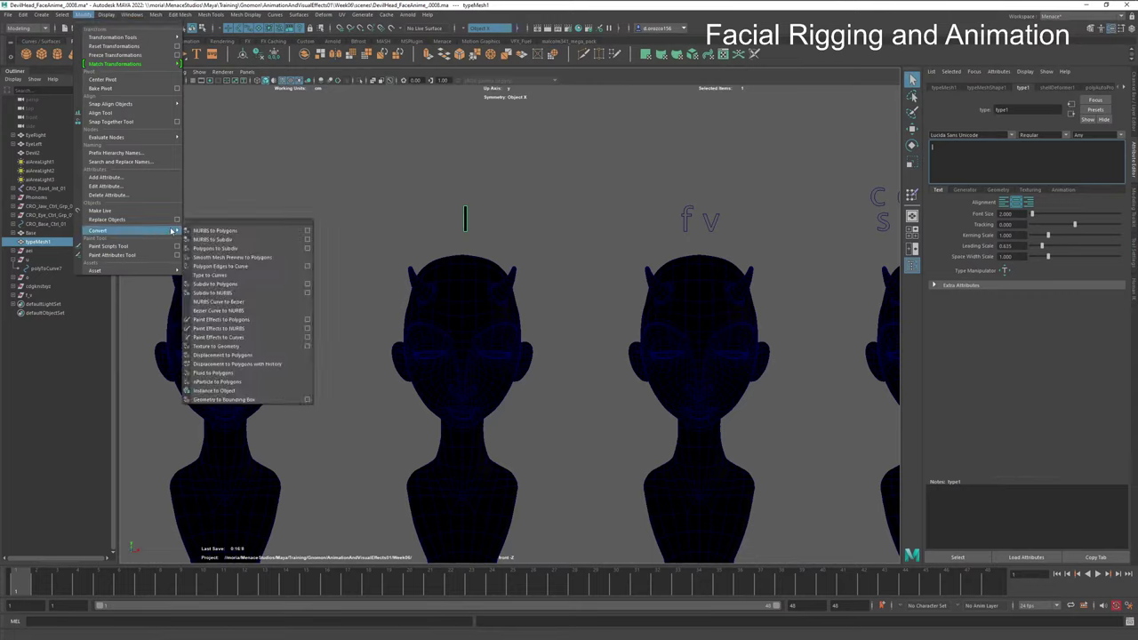
pyautogui.click(222, 225)
pyautogui.moveTo(233, 211); pyautogui.dragTo(197, 97)
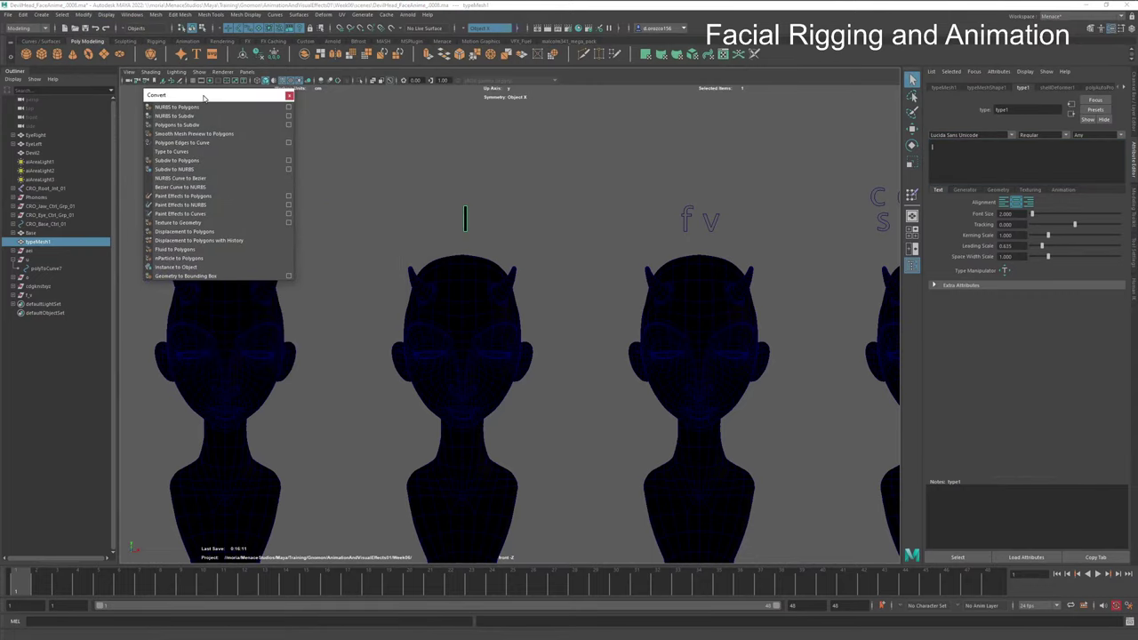
pyautogui.click(183, 152)
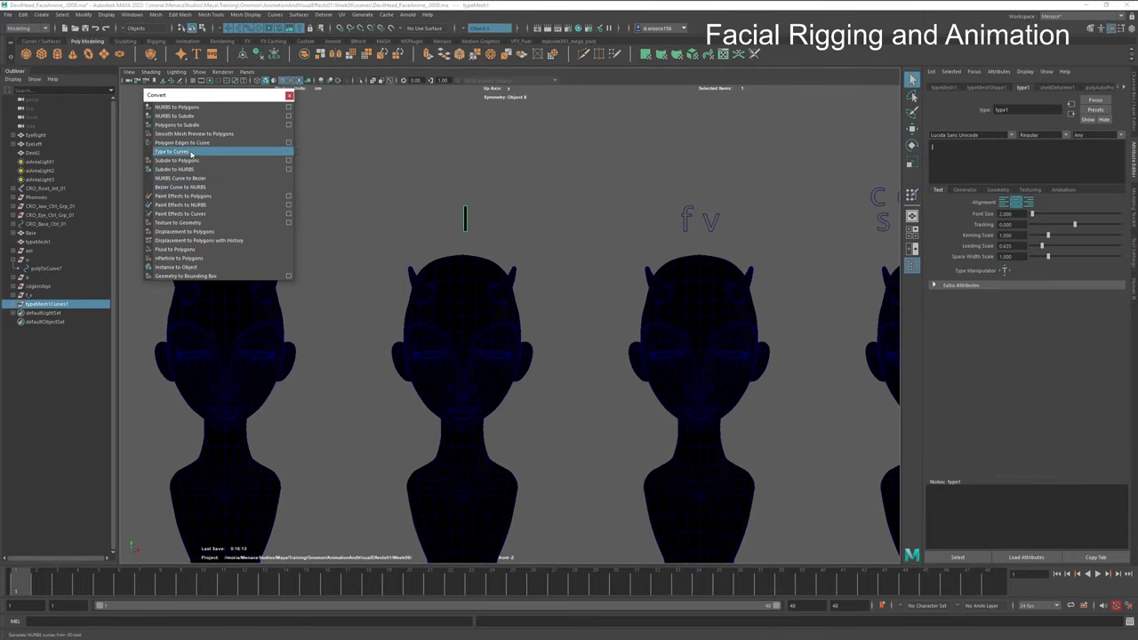
# Step: Rename the new curve group to l
pyautogui.doubleClick(40, 306)
pyautogui.press('BackSpace')
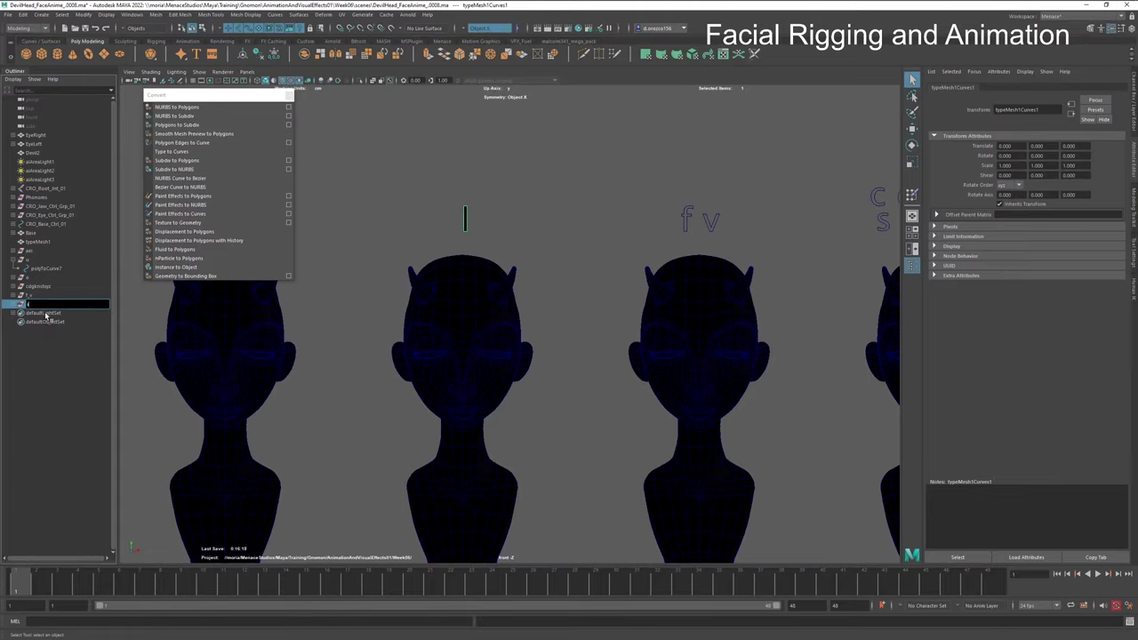
pyautogui.write('e')
pyautogui.click(13, 260)
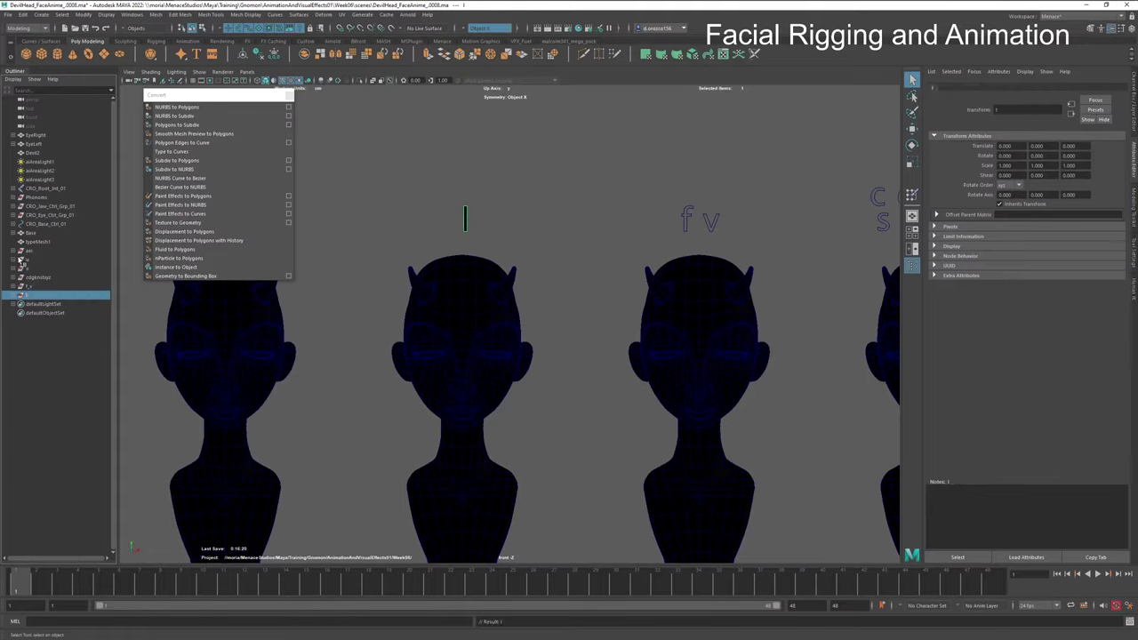
# Step: Move the text mesh above the middle head and change its lettering to 'b m p'
pyautogui.click(36, 242)
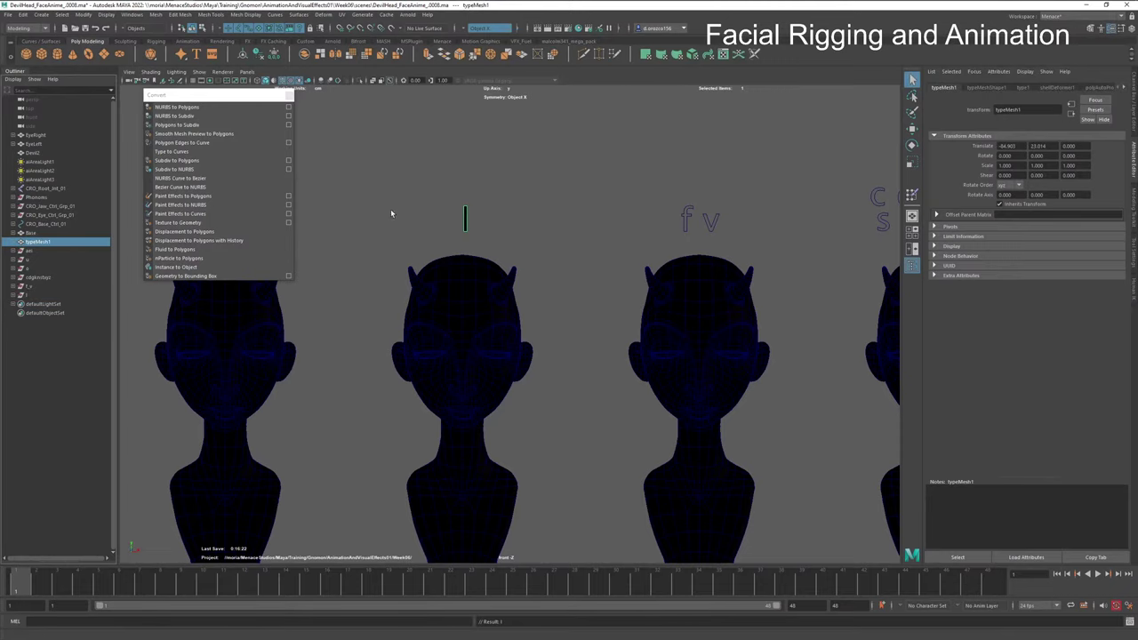
pyautogui.press('w')
pyautogui.moveTo(496, 233); pyautogui.dragTo(803, 234)
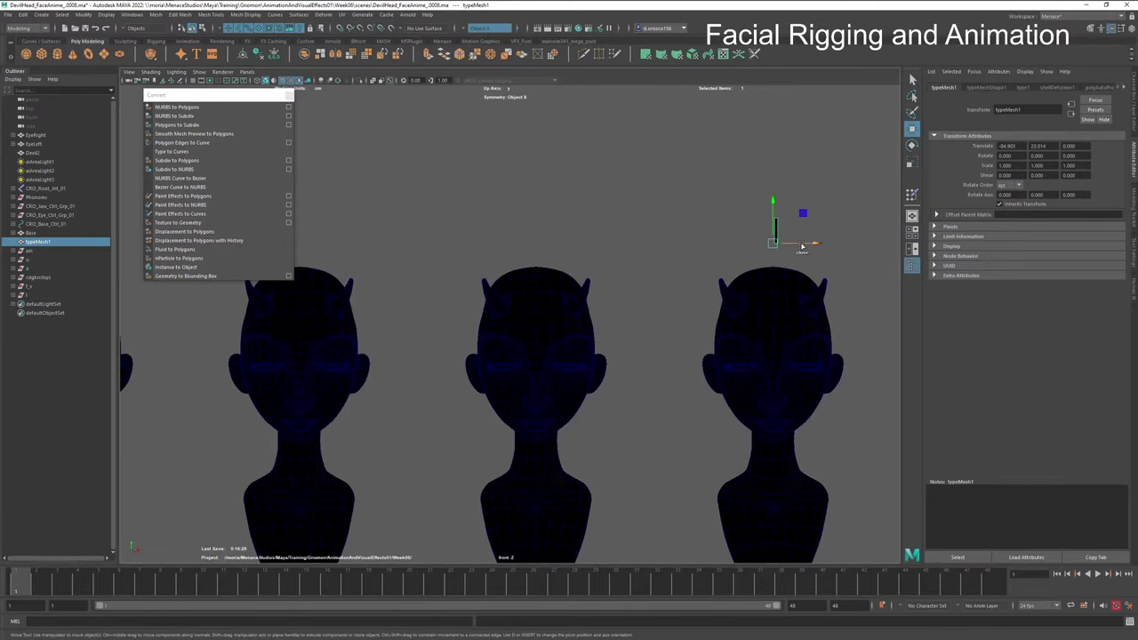
pyautogui.moveTo(802, 246); pyautogui.dragTo(534, 271)
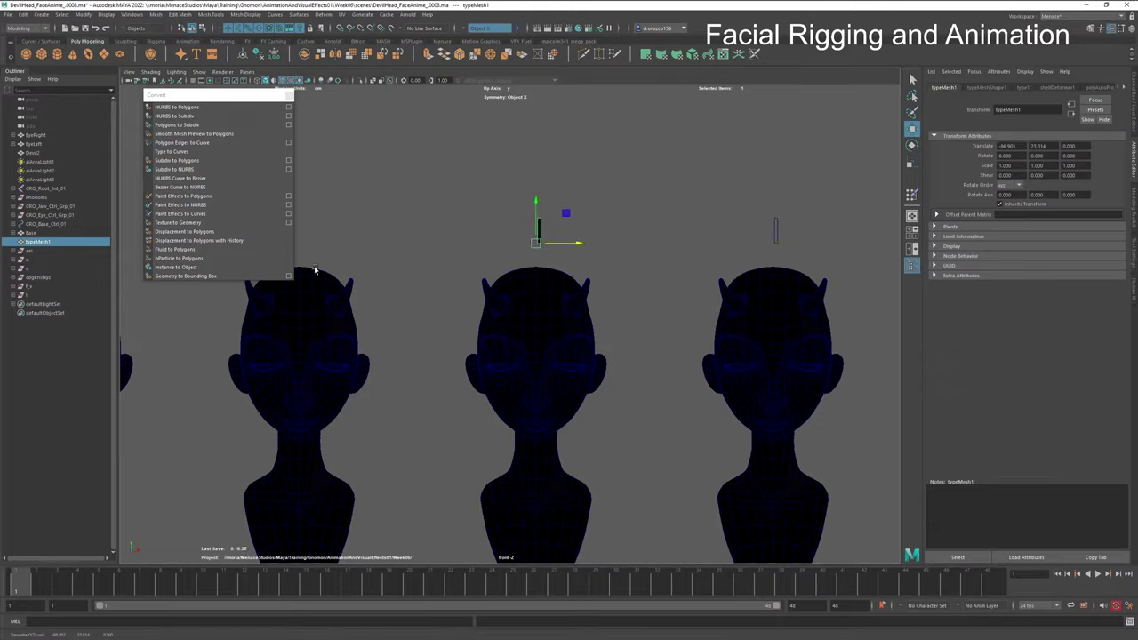
pyautogui.click(1022, 89)
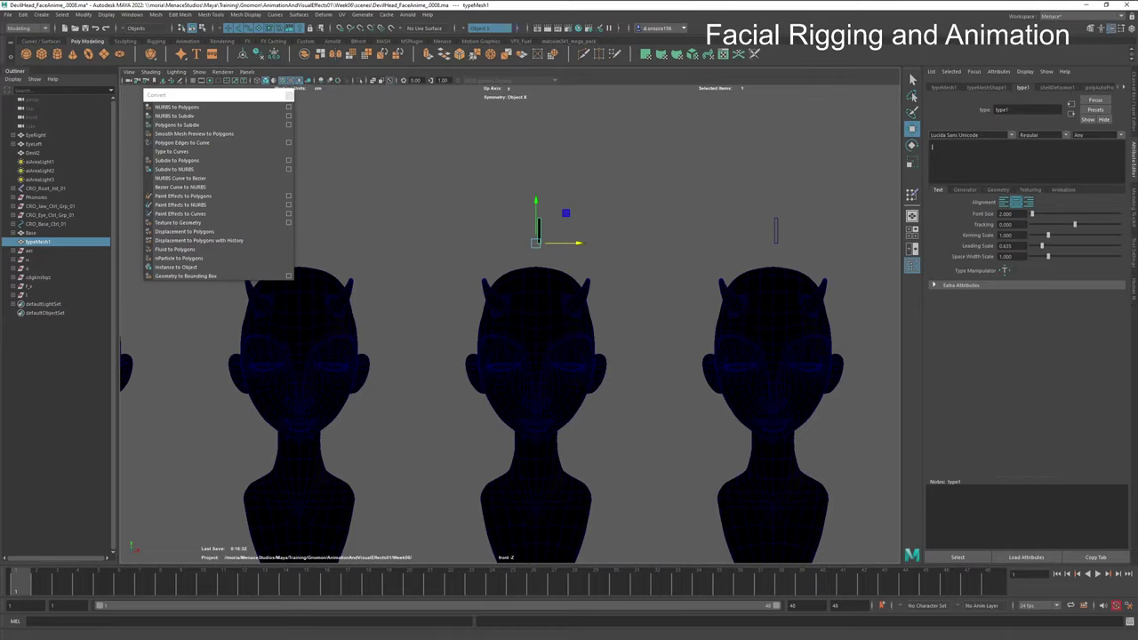
pyautogui.click(933, 146)
pyautogui.write('b m')
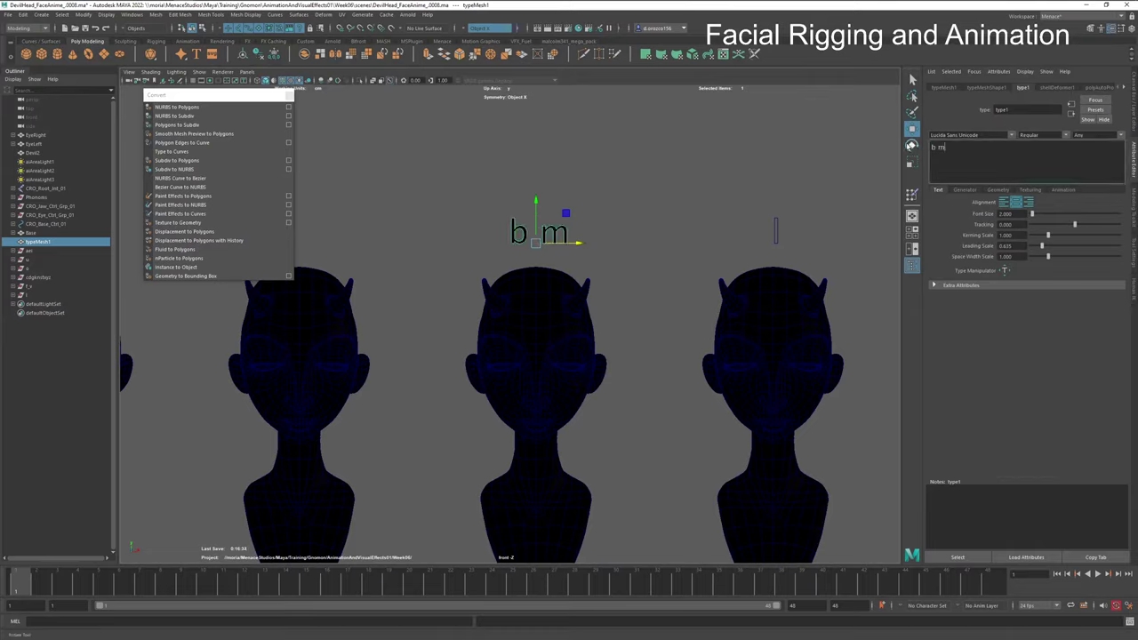
pyautogui.write(' p')
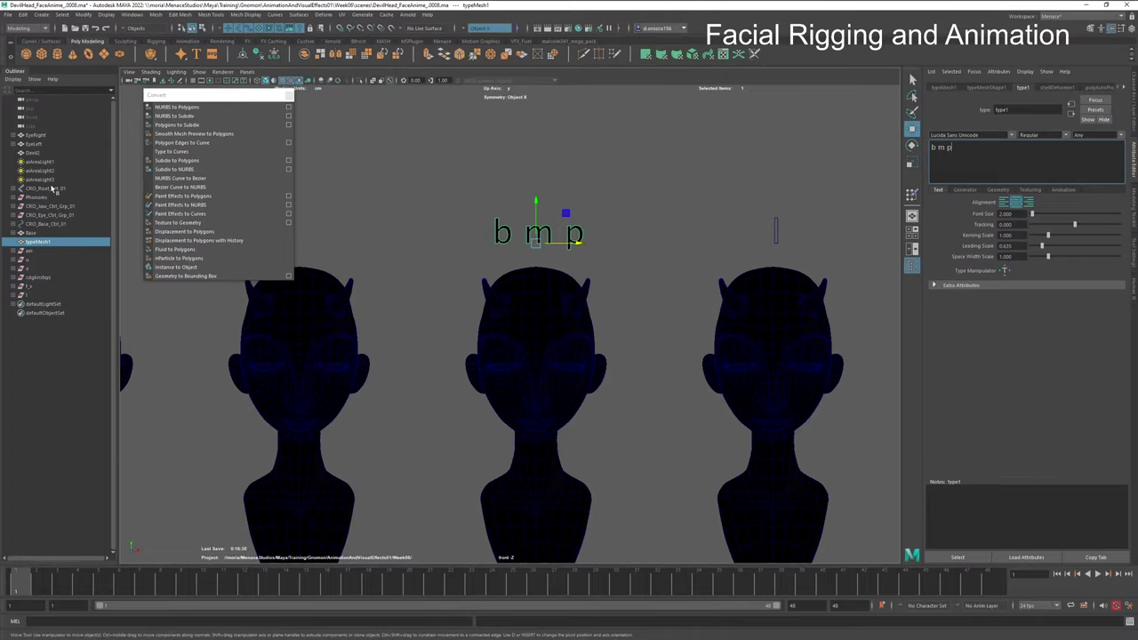
# Step: Convert the 'b m p' text to curves named b_m_p, then reselect typeMesh1
pyautogui.click(211, 151)
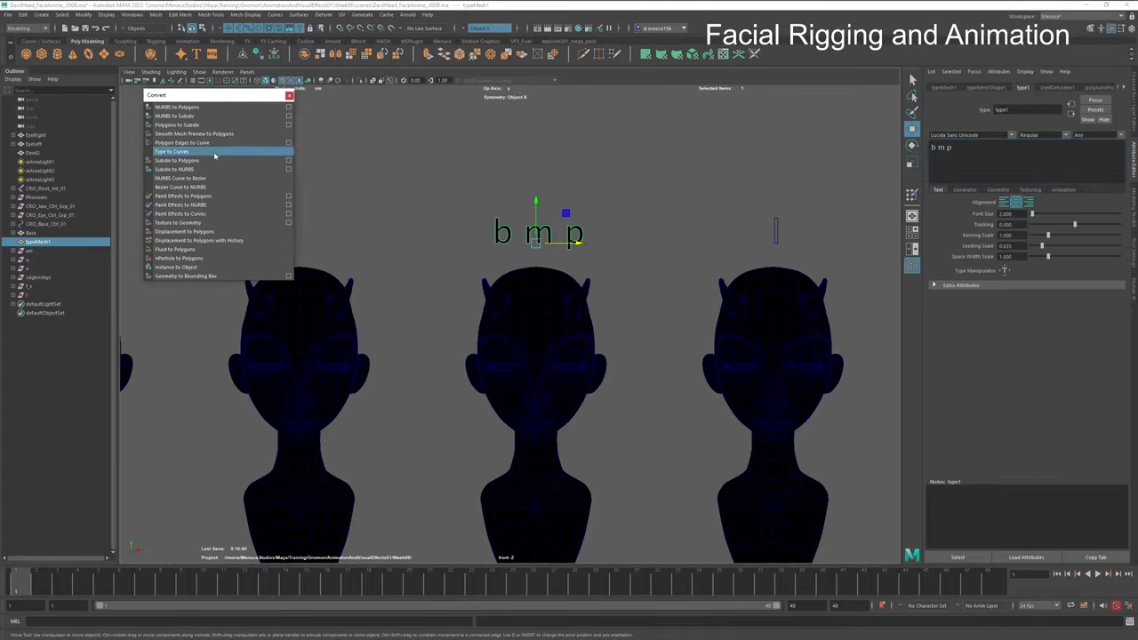
pyautogui.click(37, 242)
pyautogui.keyDown('alt'); pyautogui.moveTo(392, 336); pyautogui.dragTo(546, 350, button='middle'); pyautogui.keyUp('alt')
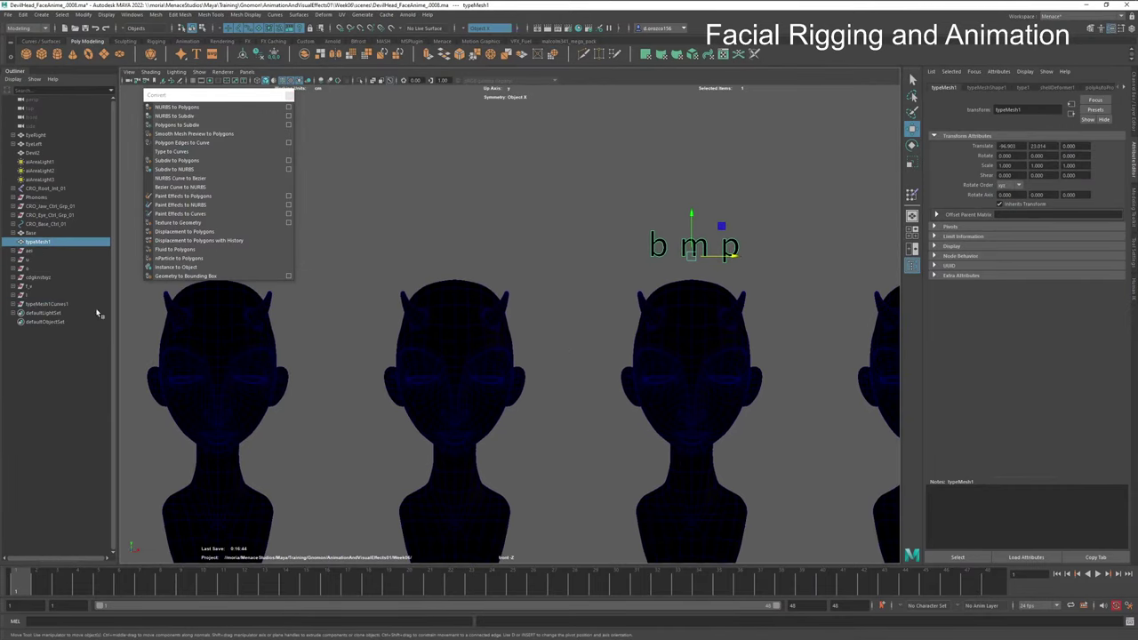
pyautogui.click(47, 305)
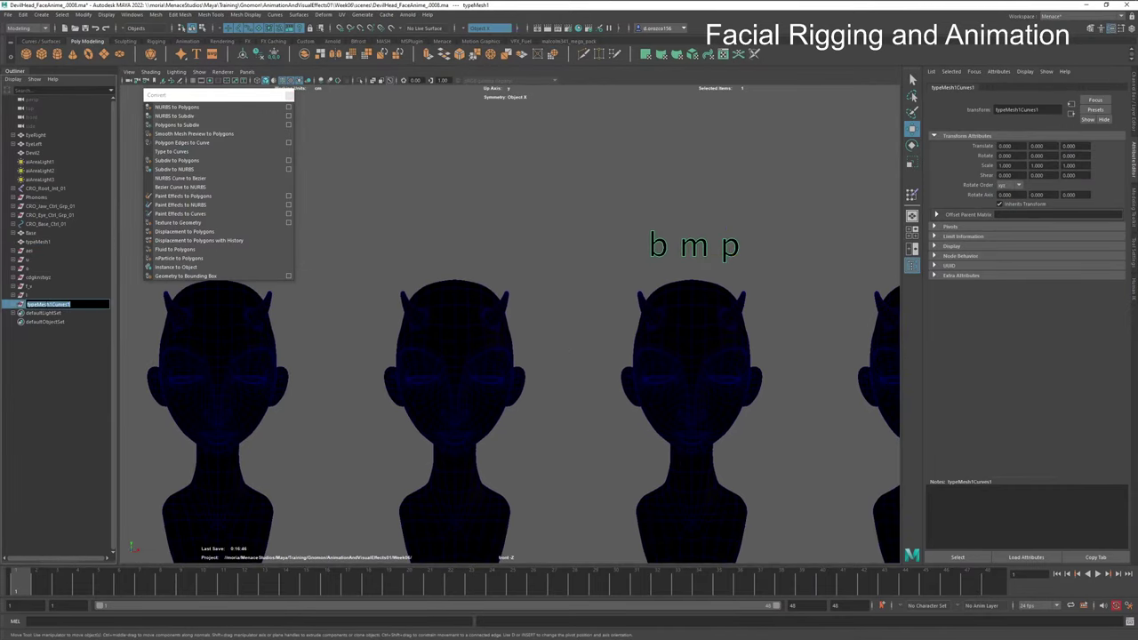
pyautogui.doubleClick(45, 305)
pyautogui.write('b m')
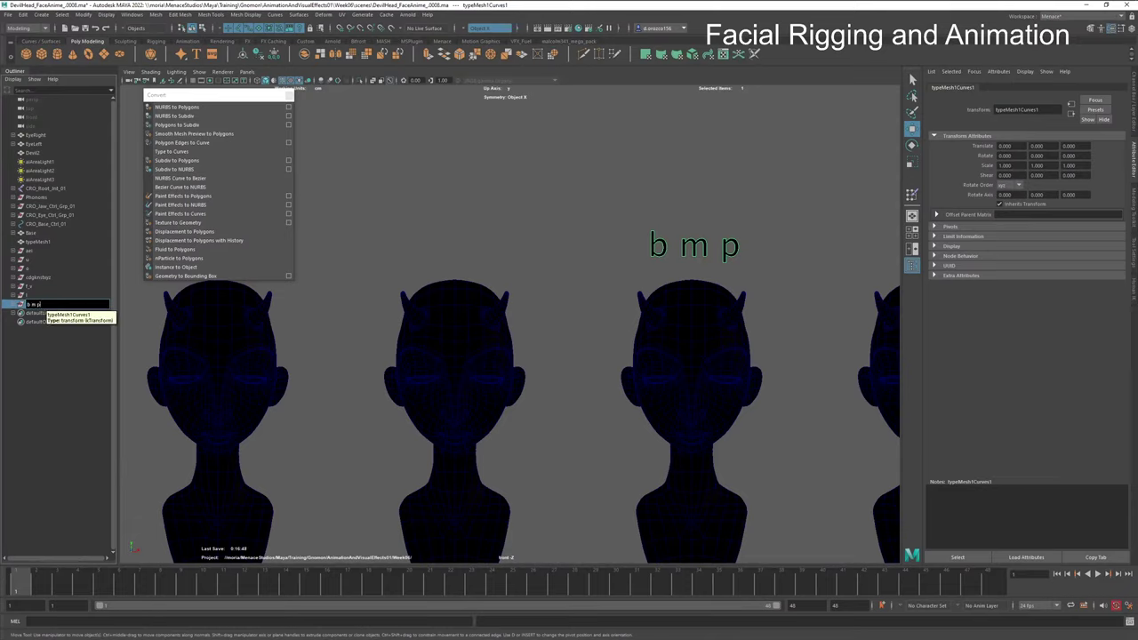
pyautogui.write(' p')
pyautogui.press('Return')
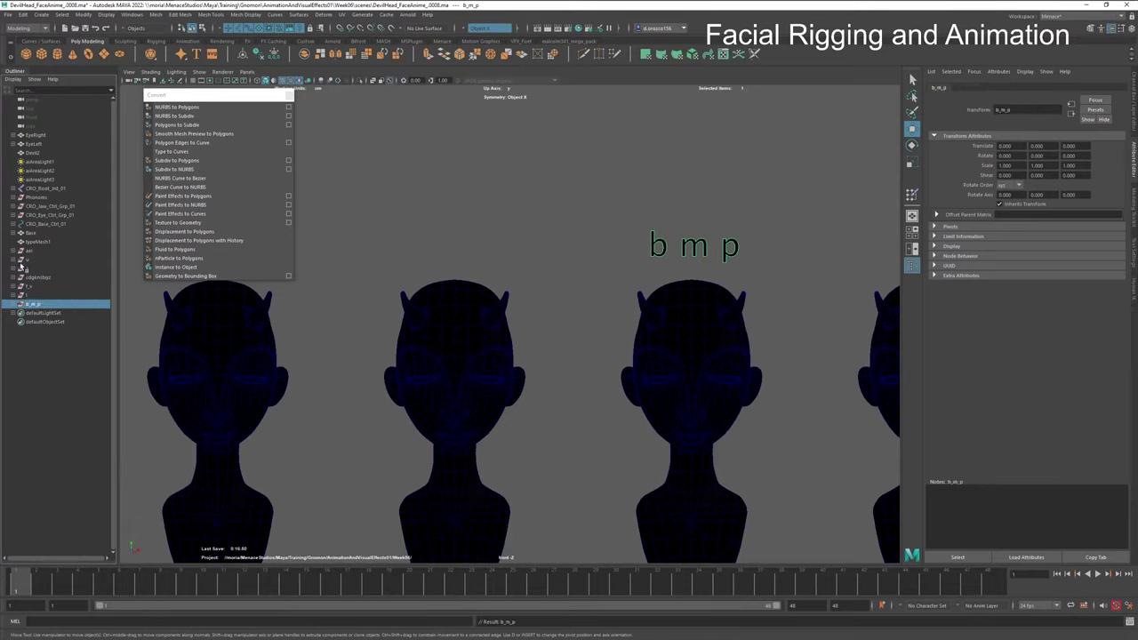
pyautogui.click(38, 243)
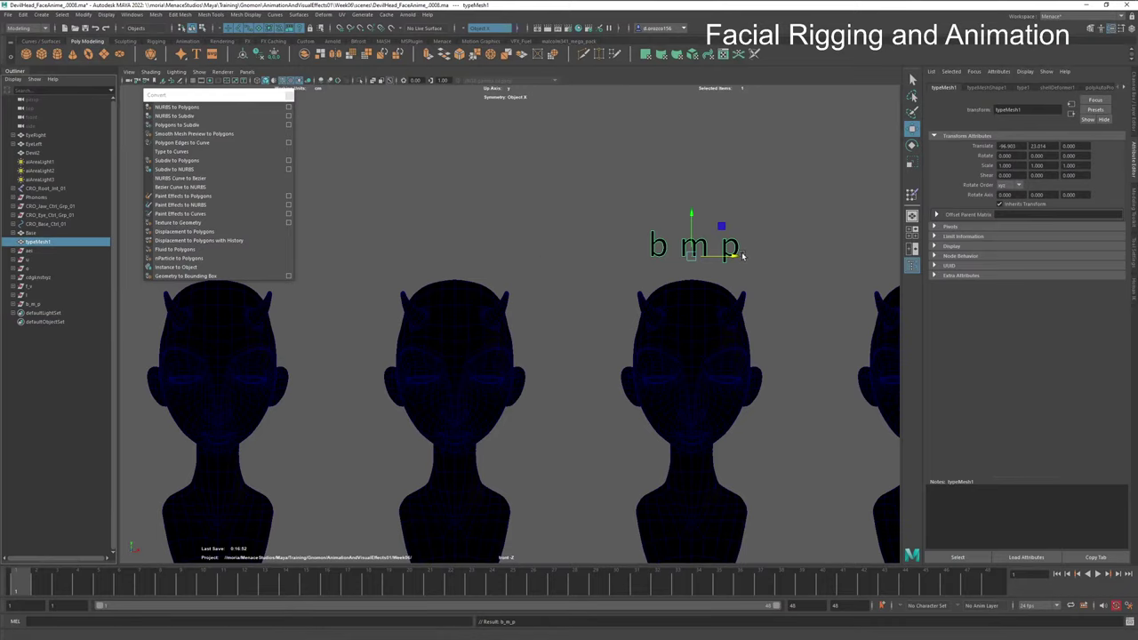
# Step: Move the text mesh above the second head and change its lettering to 'r'
pyautogui.moveTo(727, 257); pyautogui.dragTo(462, 267)
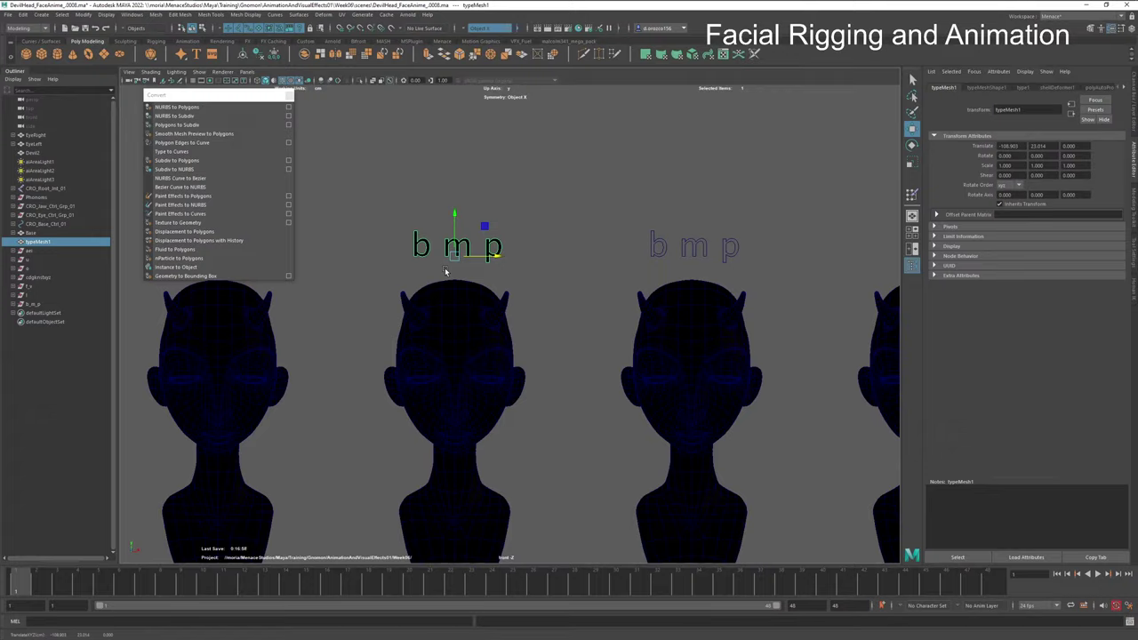
pyautogui.click(1023, 88)
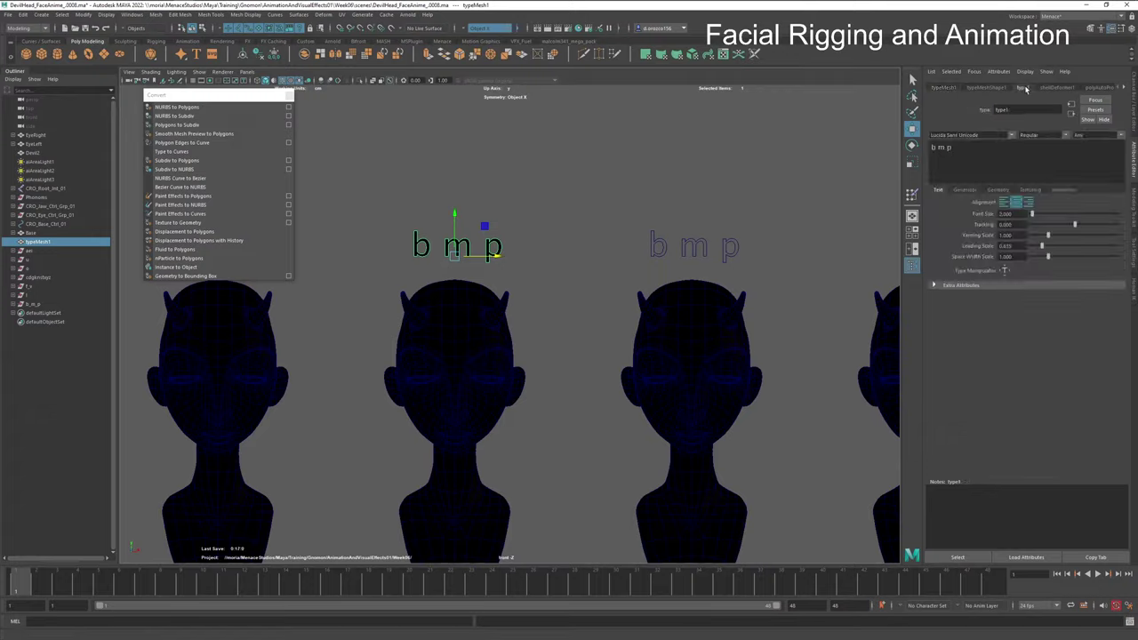
pyautogui.moveTo(930, 146); pyautogui.dragTo(954, 147)
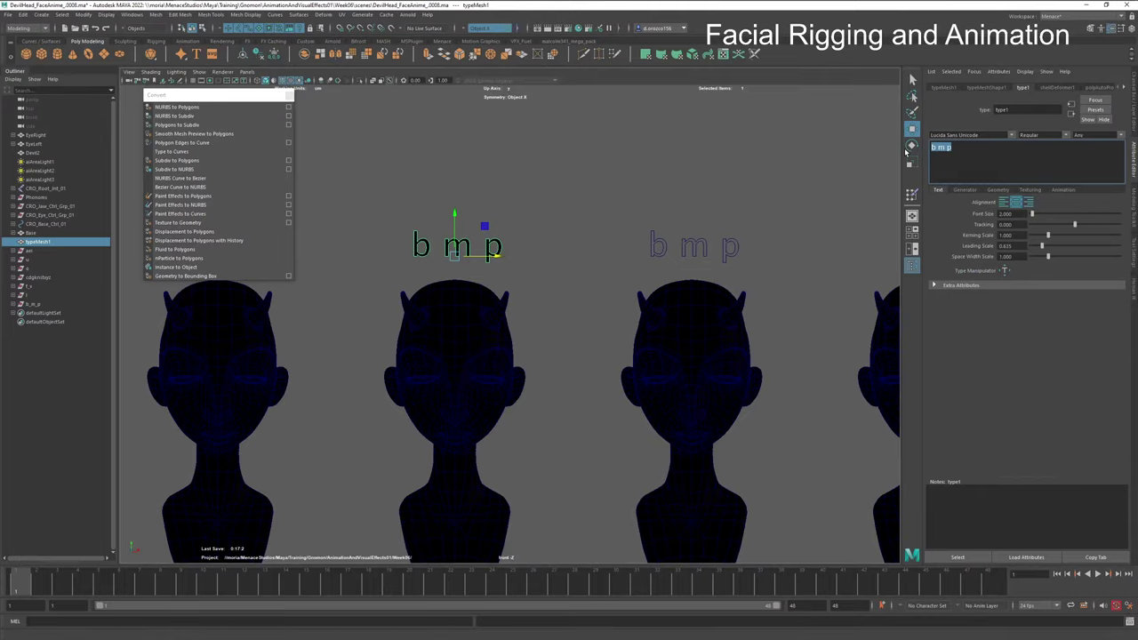
pyautogui.press('BackSpace')
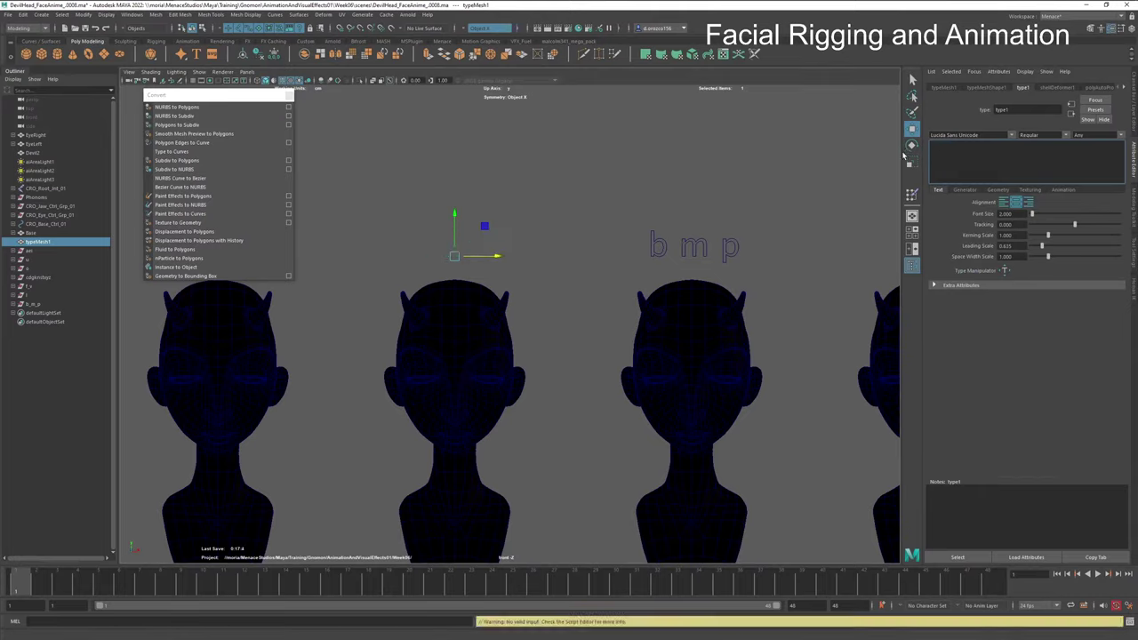
pyautogui.write('r')
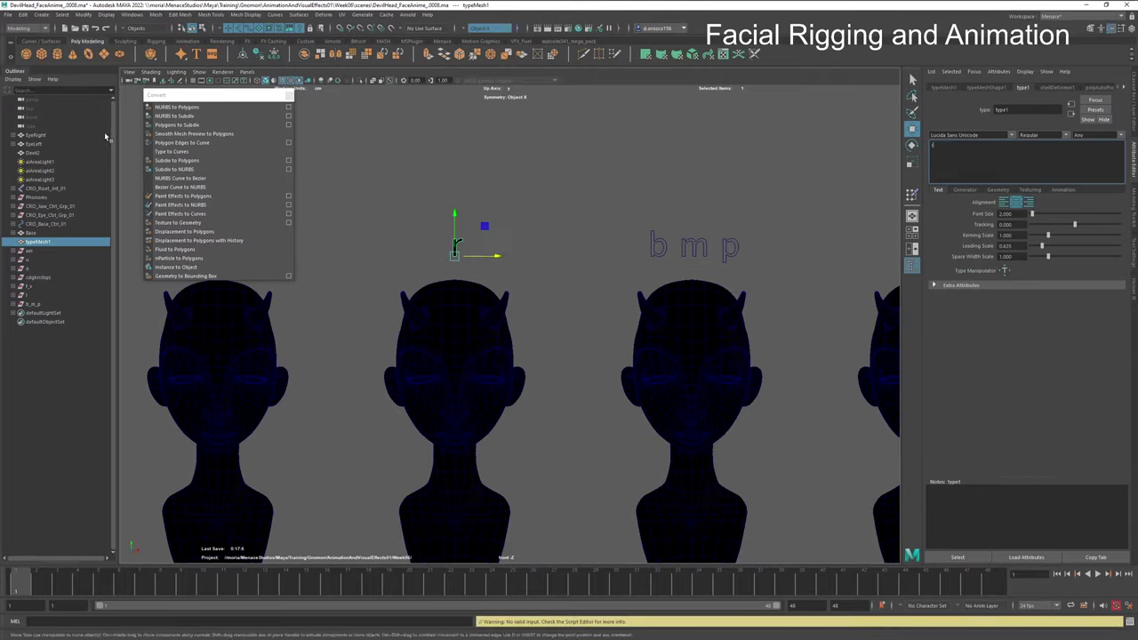
# Step: Convert the 'r' text to curves named r and pan along the row of heads
pyautogui.click(213, 152)
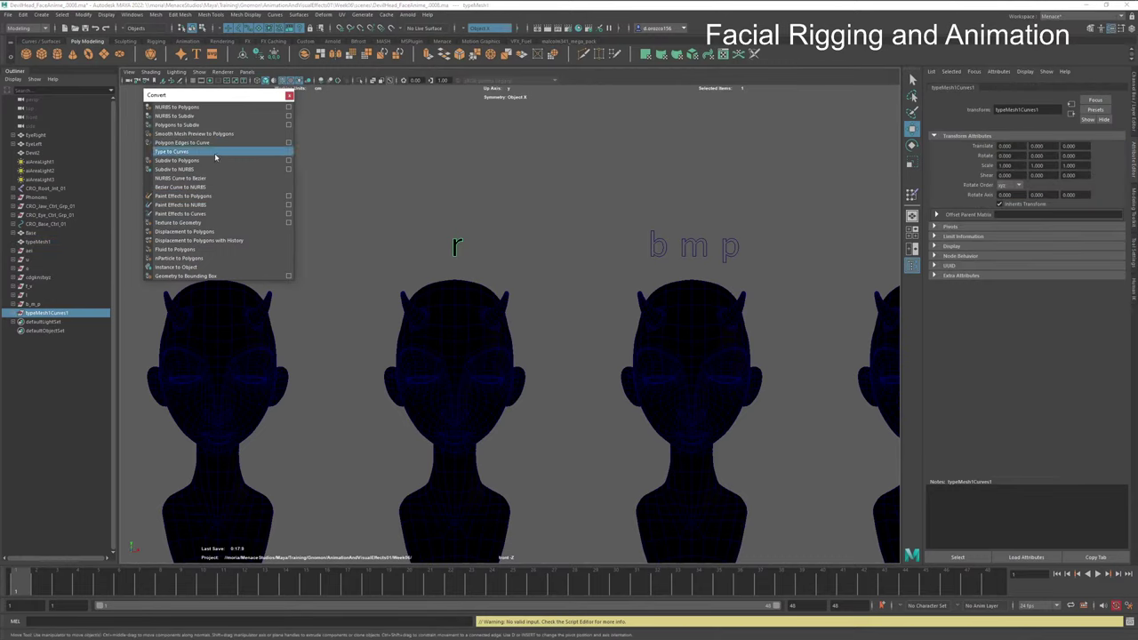
pyautogui.doubleClick(49, 314)
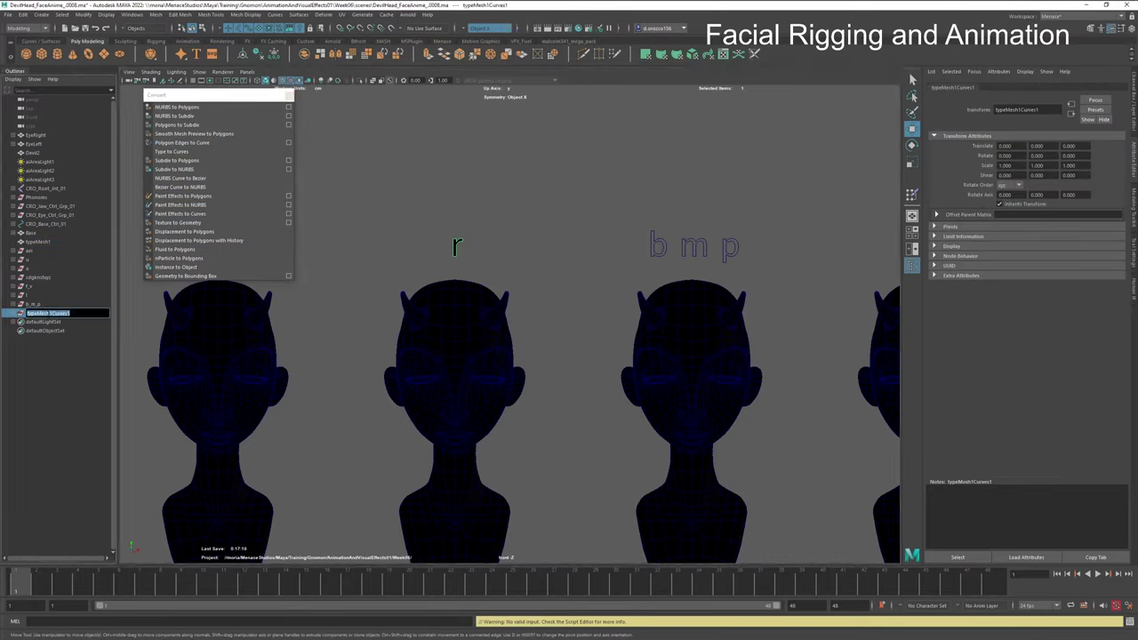
pyautogui.write('r')
pyautogui.press('Return')
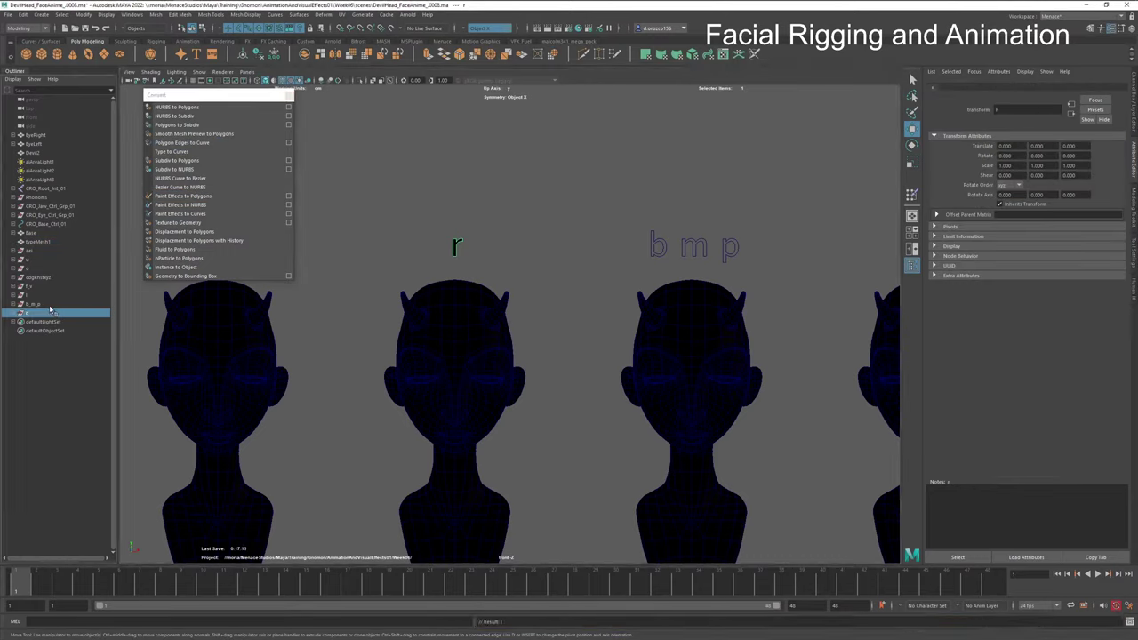
pyautogui.click(49, 245)
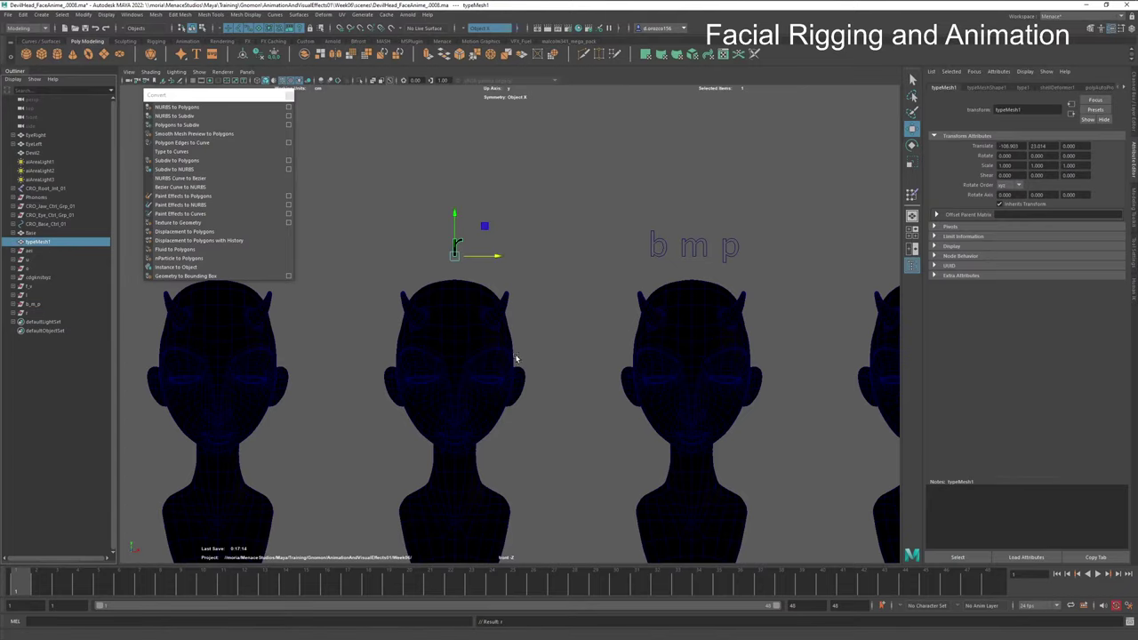
pyautogui.moveTo(475, 354); pyautogui.dragTo(748, 382, button='middle')
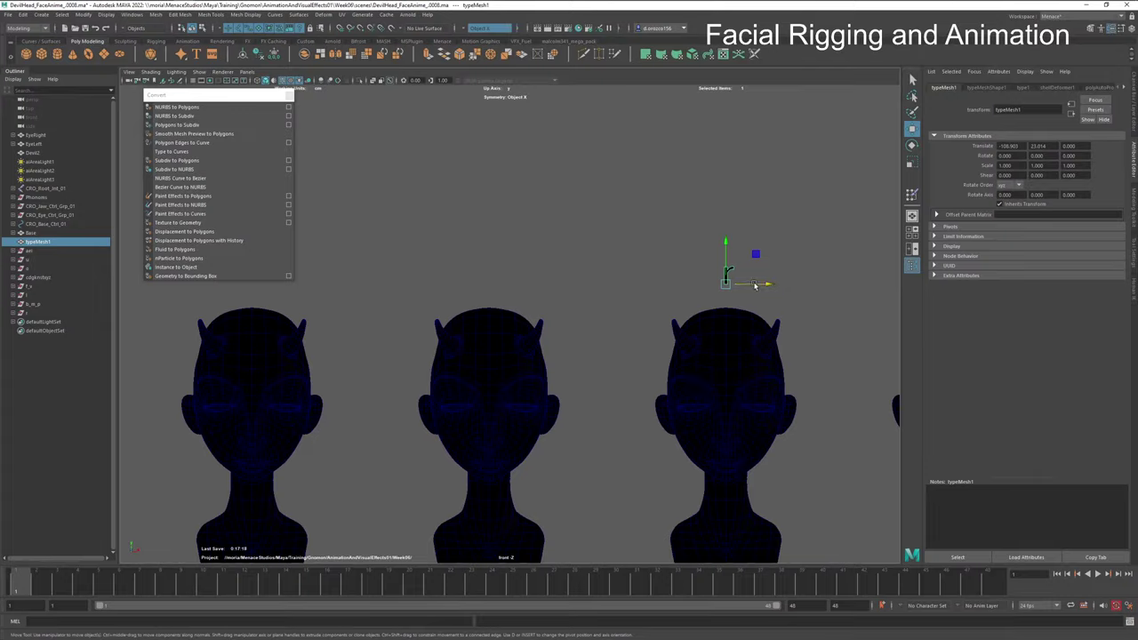
pyautogui.moveTo(756, 288); pyautogui.dragTo(557, 295)
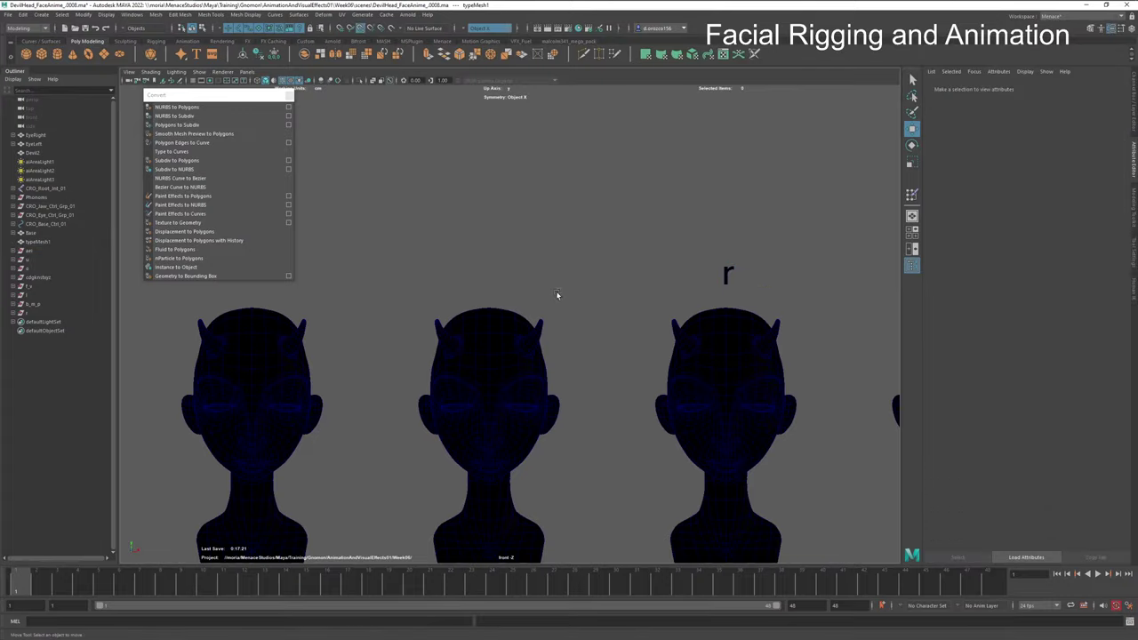
# Step: Move the type object left to the next head and set its text to 'q w'
pyautogui.click(46, 242)
pyautogui.moveTo(750, 287); pyautogui.dragTo(512, 285)
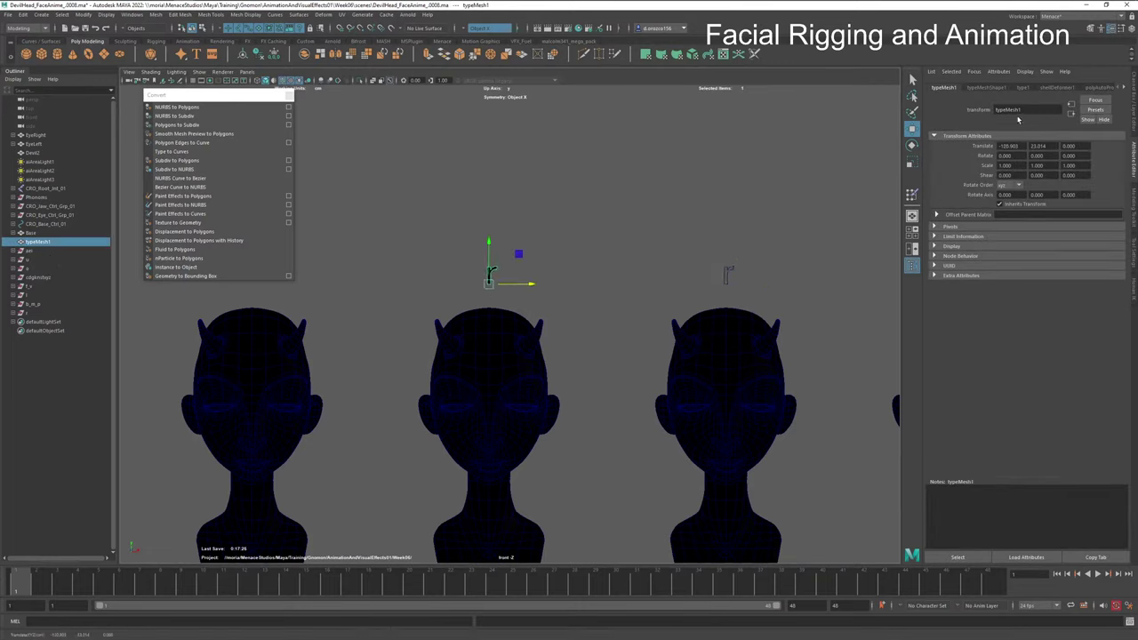
pyautogui.click(1024, 88)
pyautogui.click(930, 147)
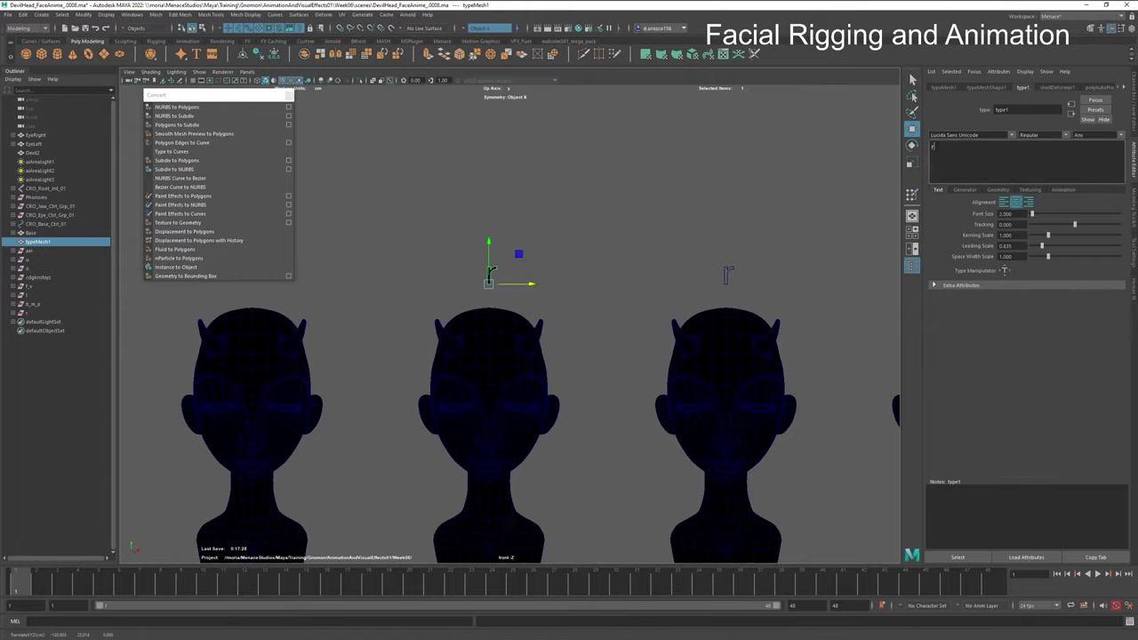
pyautogui.press('BackSpace')
pyautogui.write('qw')
pyautogui.press('Left')
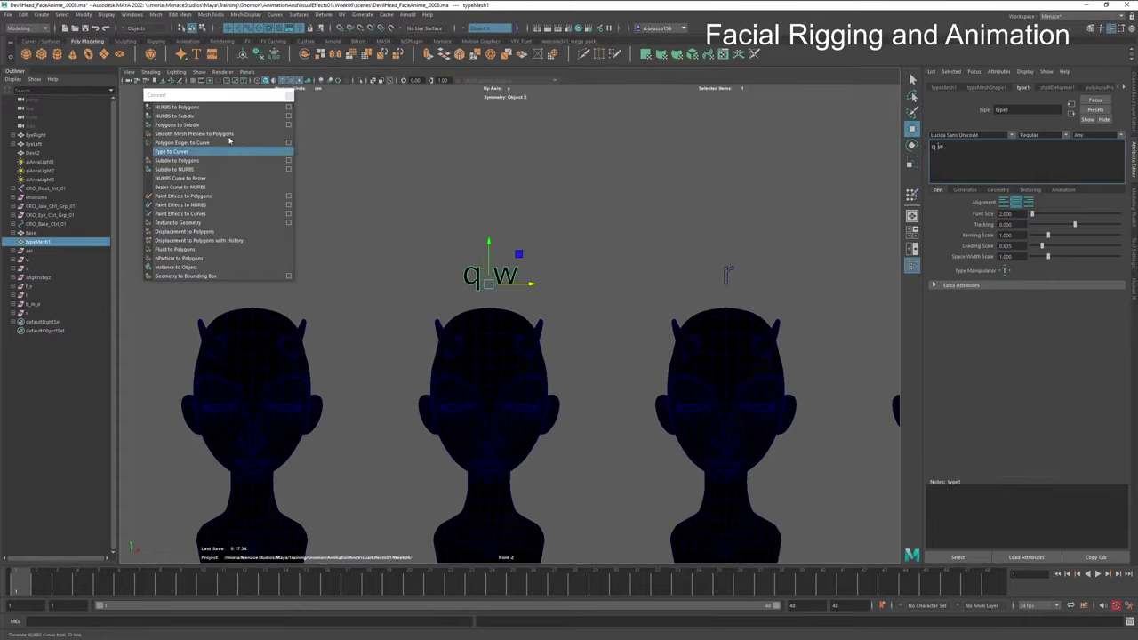
# Step: Convert the 'q w' text to curves named q_w, then reselect the type object
pyautogui.click(172, 151)
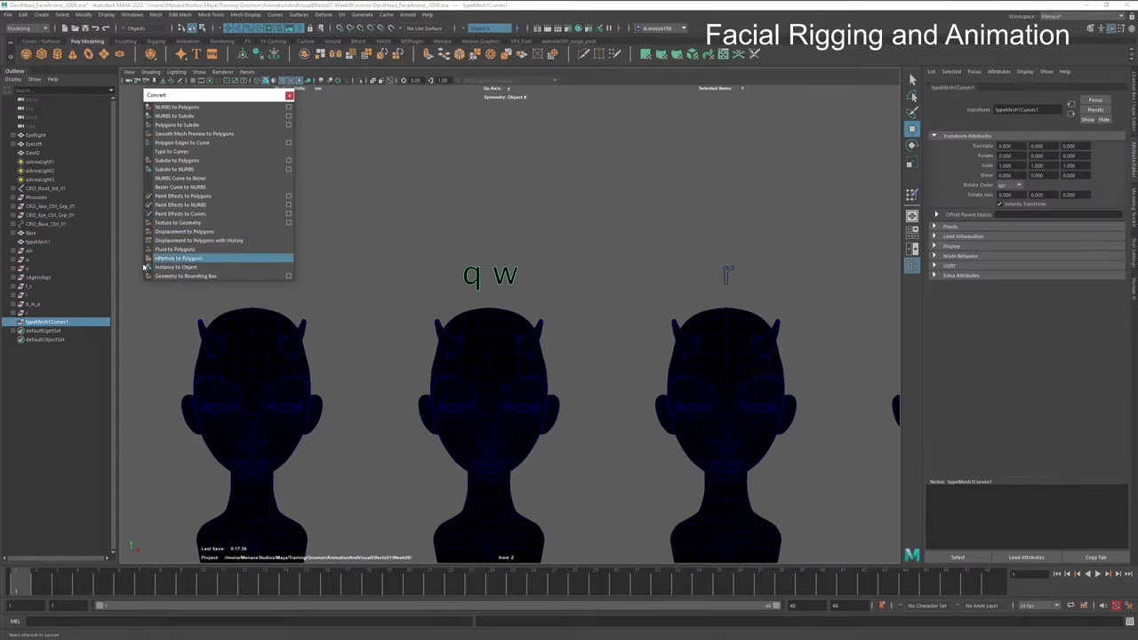
pyautogui.doubleClick(46, 320)
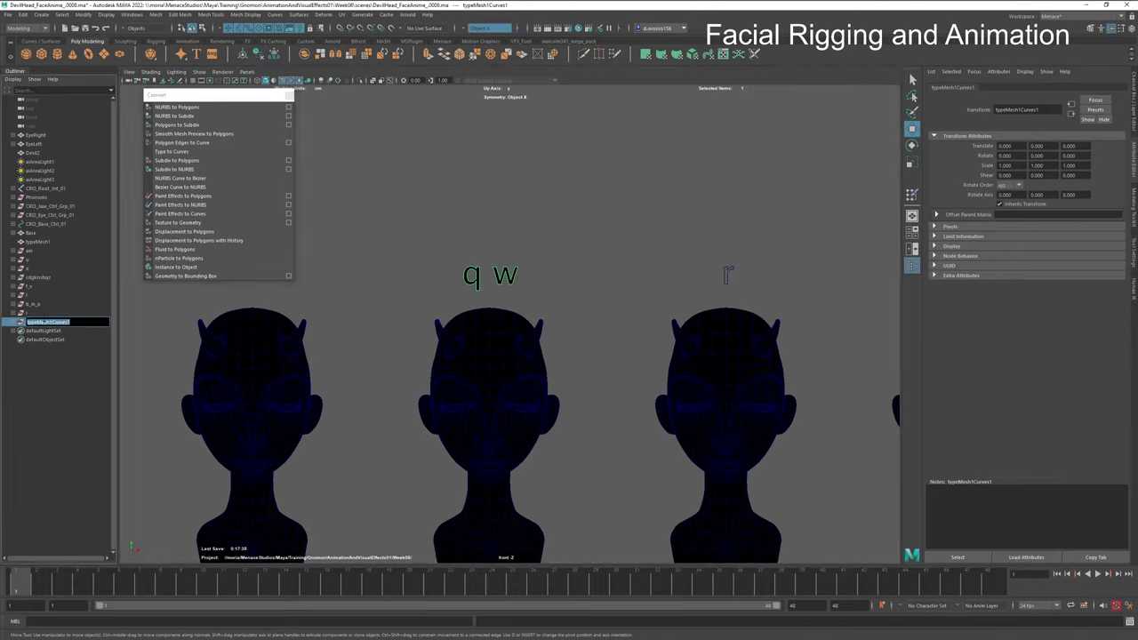
pyautogui.write('q_w')
pyautogui.press('Return')
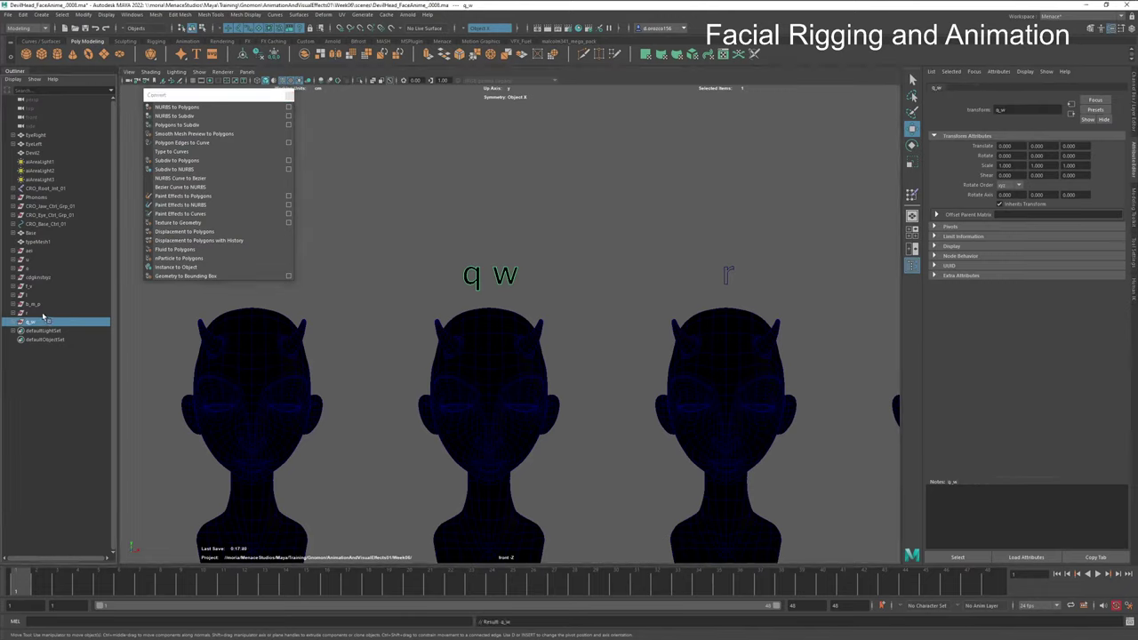
pyautogui.click(40, 246)
pyautogui.keyDown('alt'); pyautogui.moveTo(406, 338); pyautogui.dragTo(745, 338, button='middle'); pyautogui.keyUp('alt')
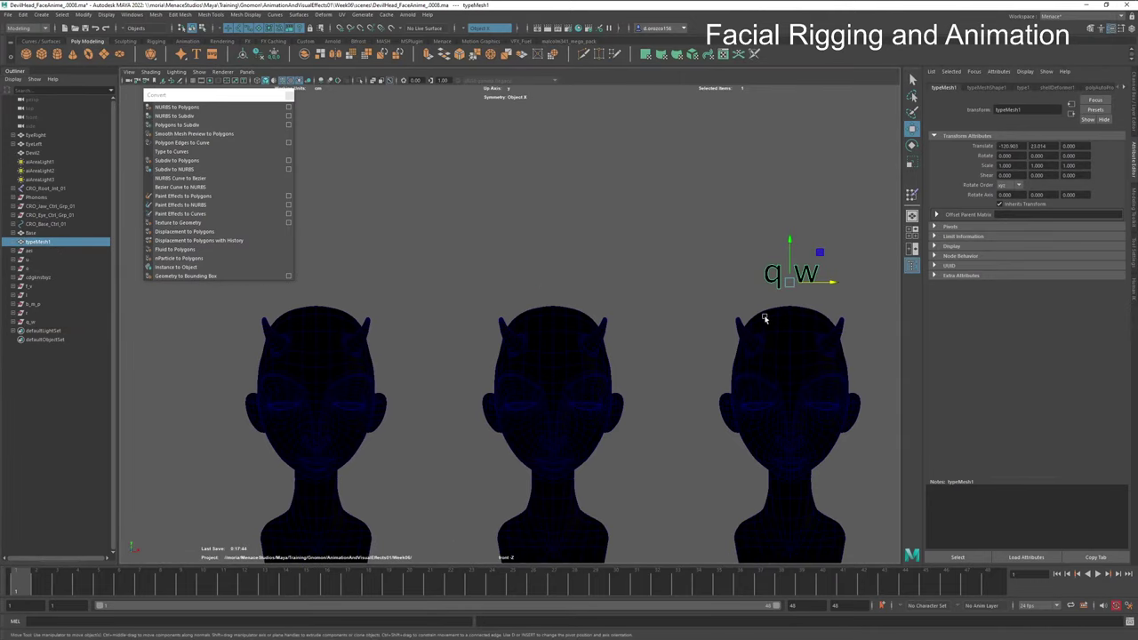
# Step: Move the type object above the middle head and set its text to 'ee'
pyautogui.keyDown('shift'); pyautogui.moveTo(823, 284); pyautogui.dragTo(552, 303); pyautogui.keyUp('shift')
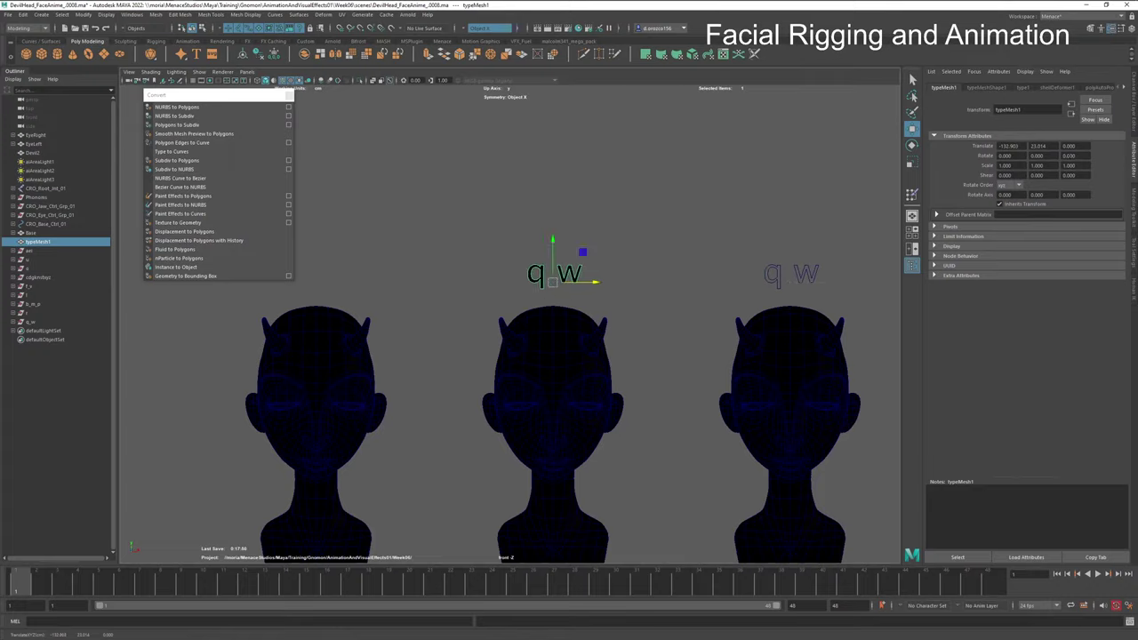
pyautogui.click(1024, 88)
pyautogui.tripleClick(957, 148)
pyautogui.write('ee')
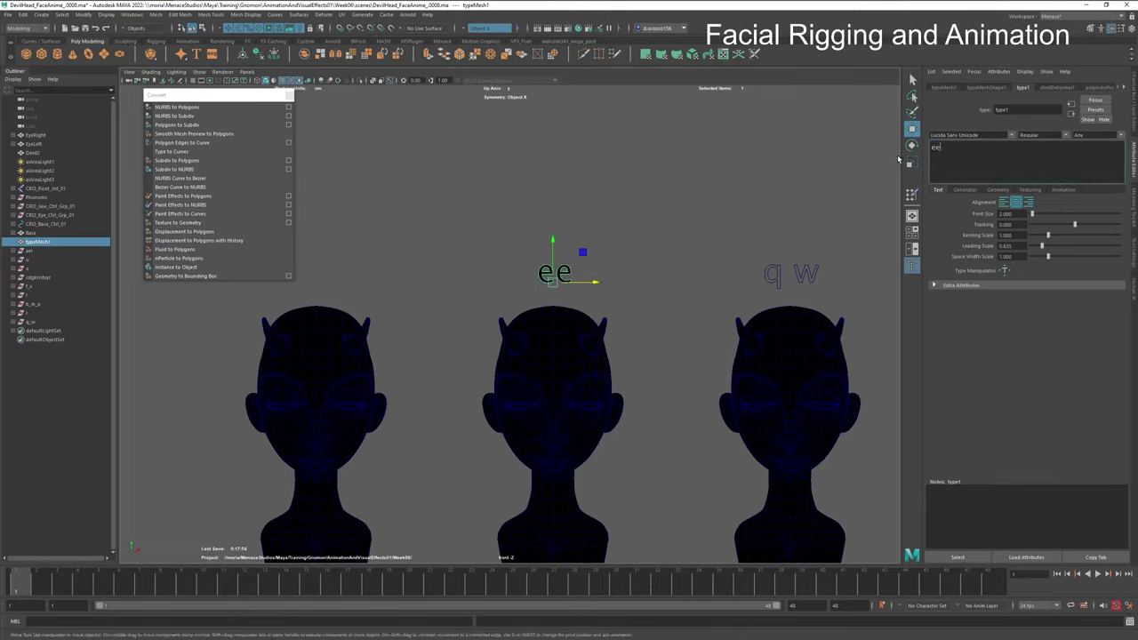
# Step: Convert the 'ee' text to curves named e_e and move the type mesh to the left head
pyautogui.click(205, 151)
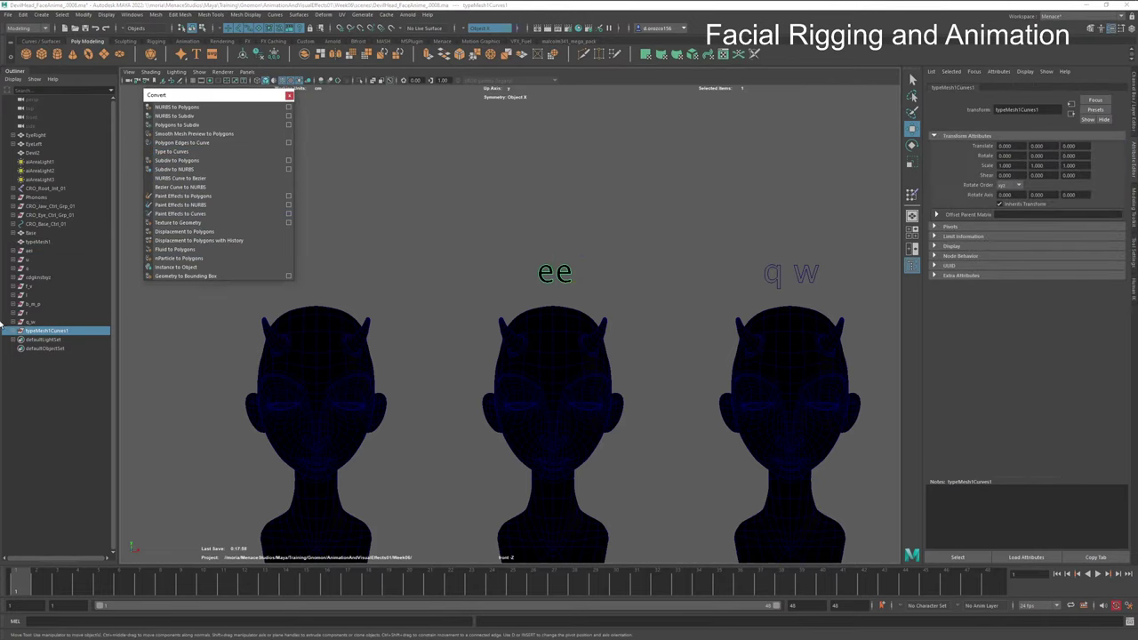
pyautogui.doubleClick(37, 330)
pyautogui.write('e')
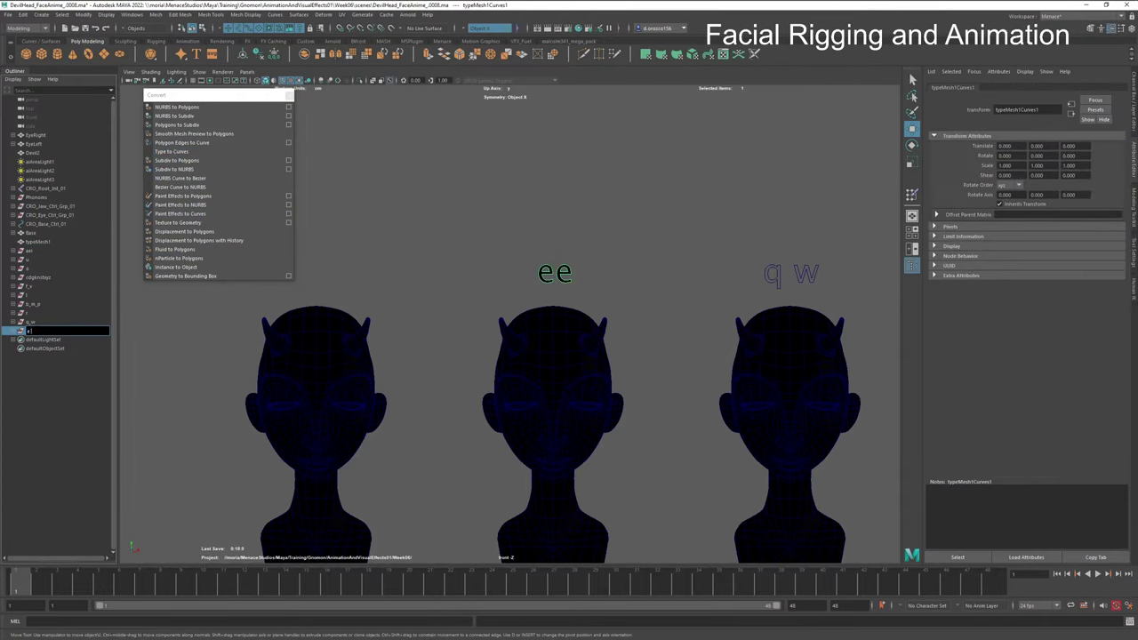
pyautogui.write('_e')
pyautogui.press('Return')
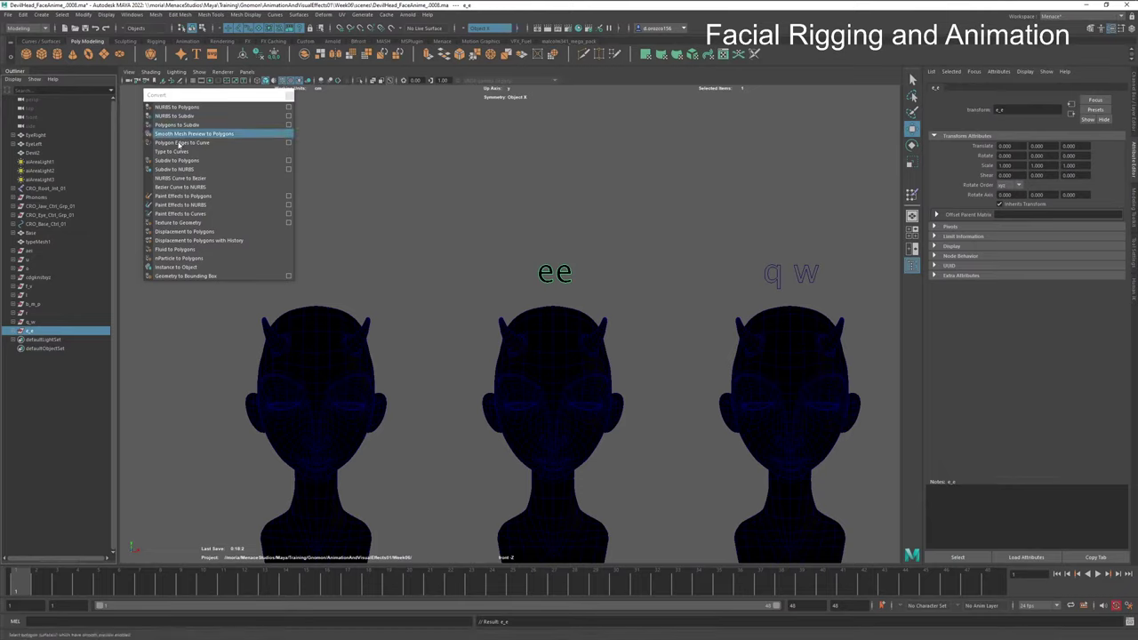
pyautogui.click(45, 242)
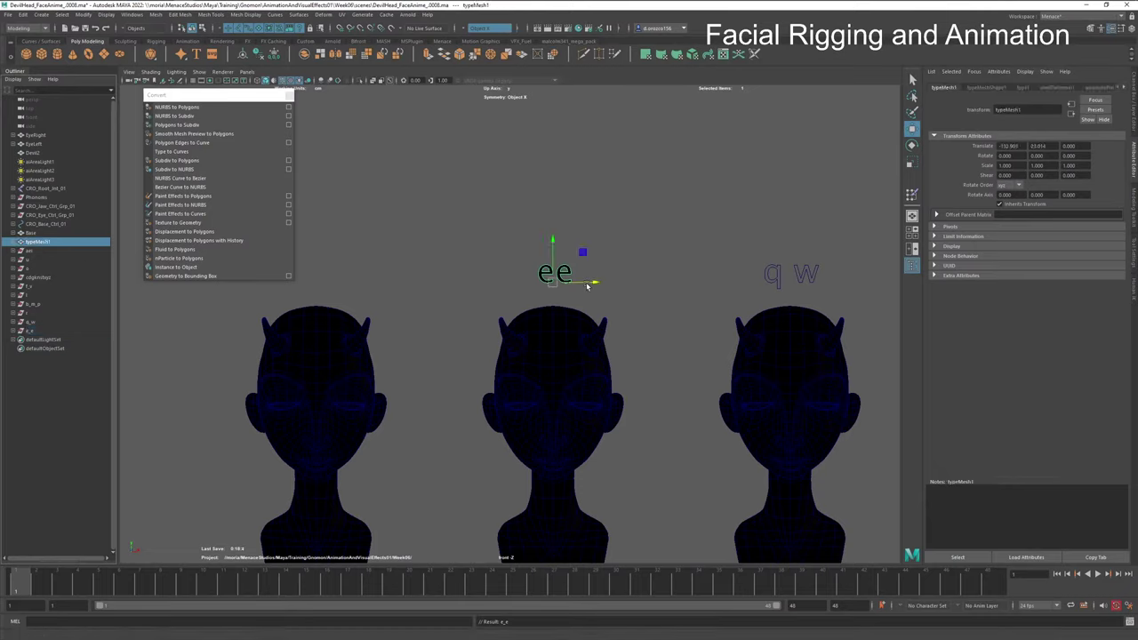
pyautogui.moveTo(584, 284); pyautogui.dragTo(319, 317)
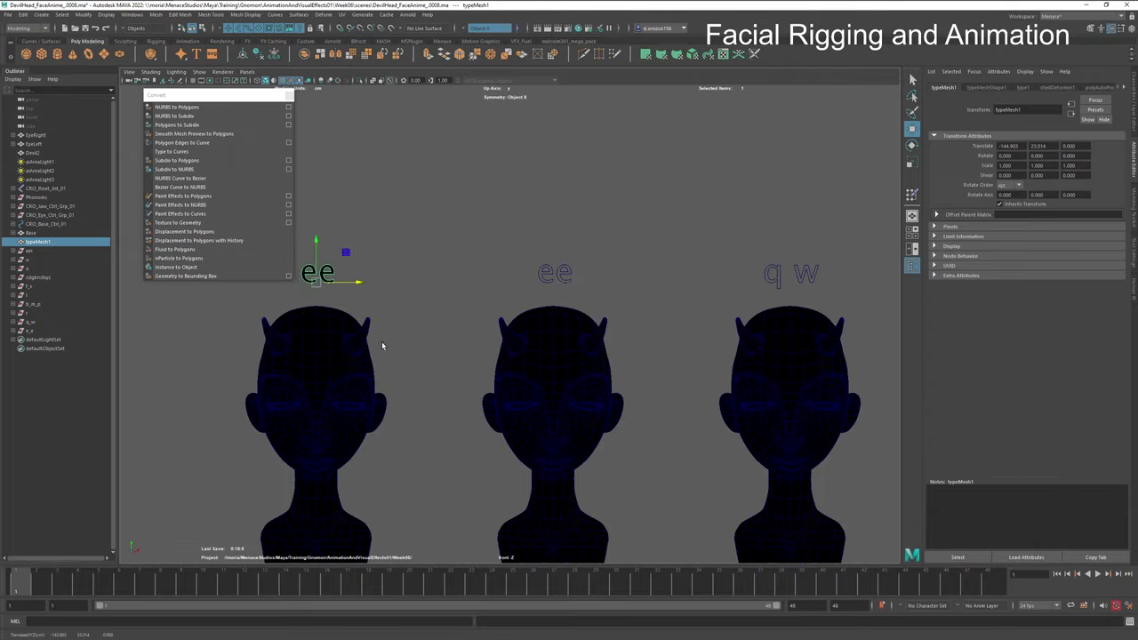
pyautogui.keyDown('alt'); pyautogui.moveTo(381, 342); pyautogui.dragTo(578, 360, button='middle'); pyautogui.keyUp('alt')
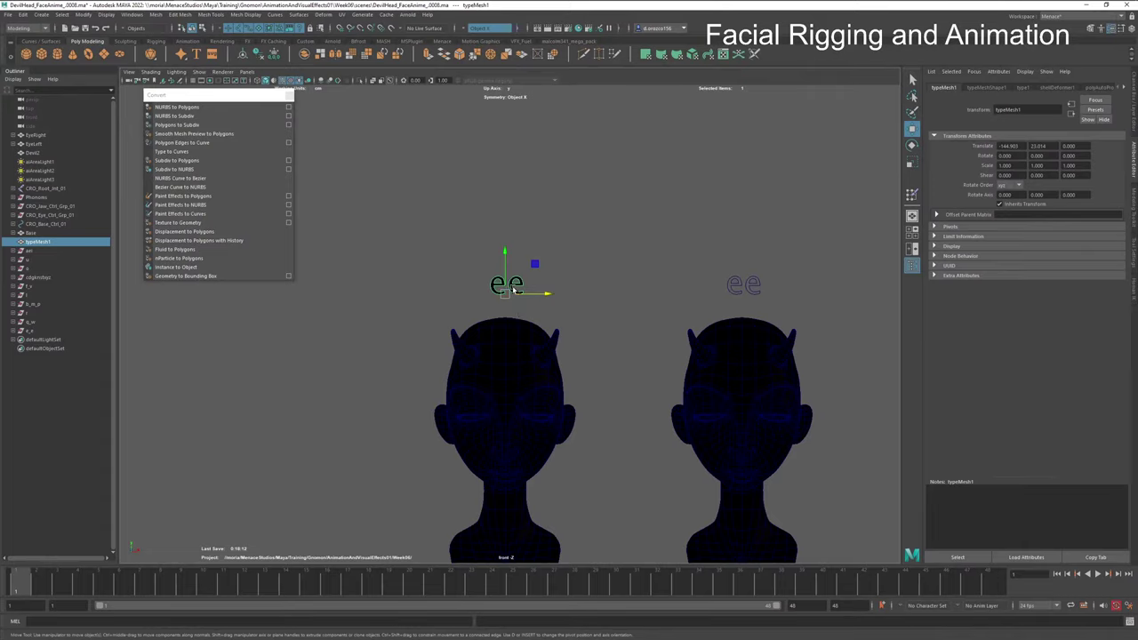
# Step: Change the label text to 'ch j sh' and convert it into curves named ch_j_sh
pyautogui.click(1025, 88)
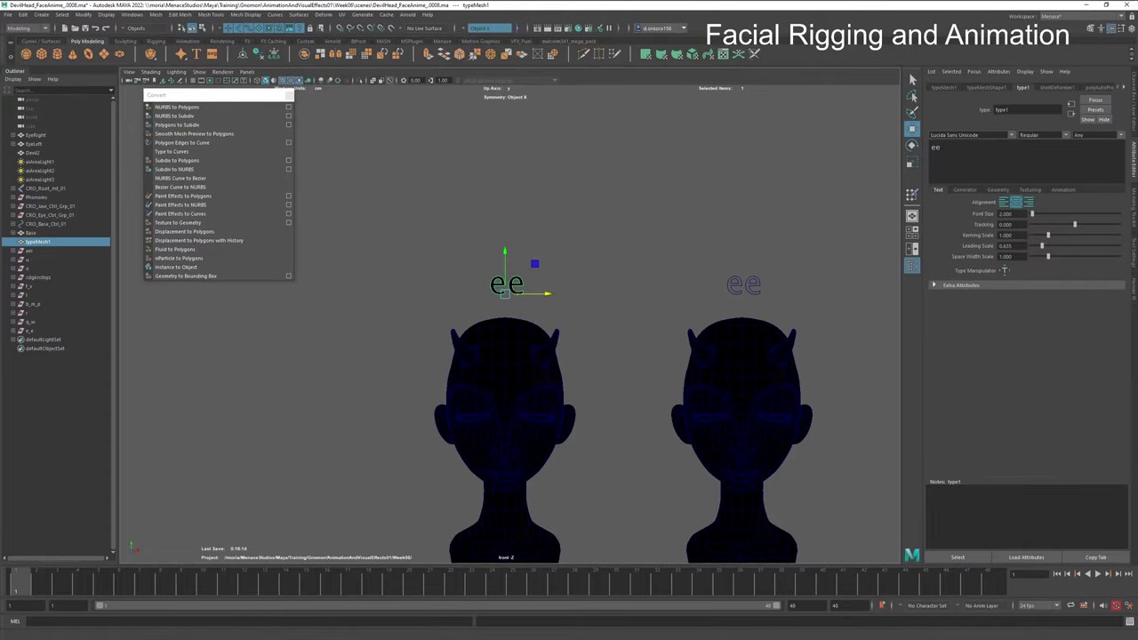
pyautogui.moveTo(941, 146); pyautogui.dragTo(909, 148)
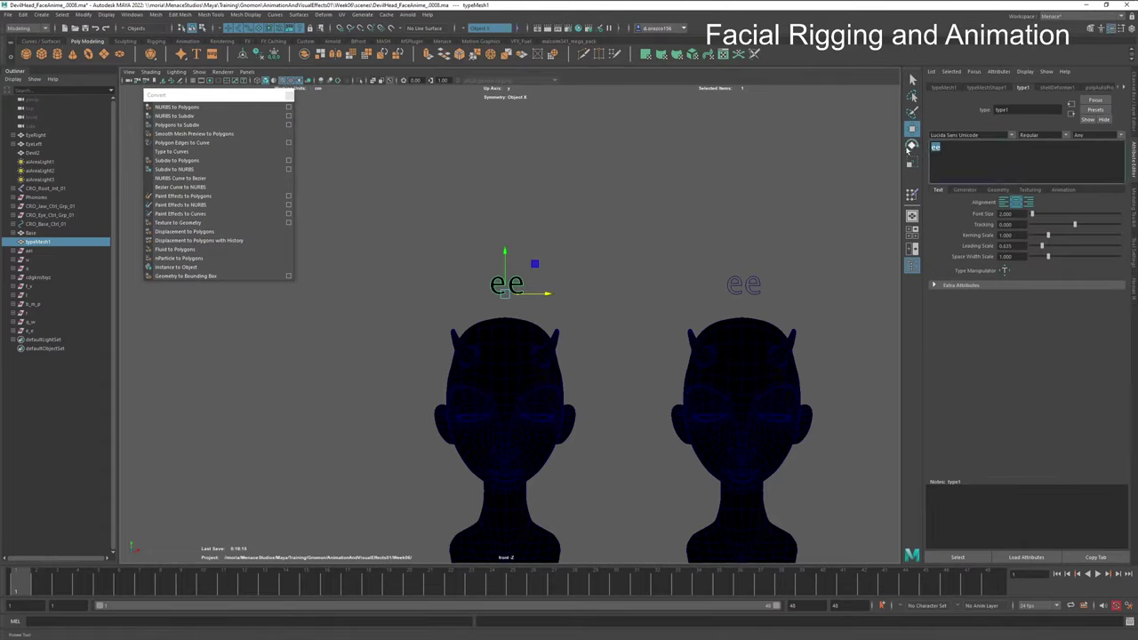
pyautogui.write('c')
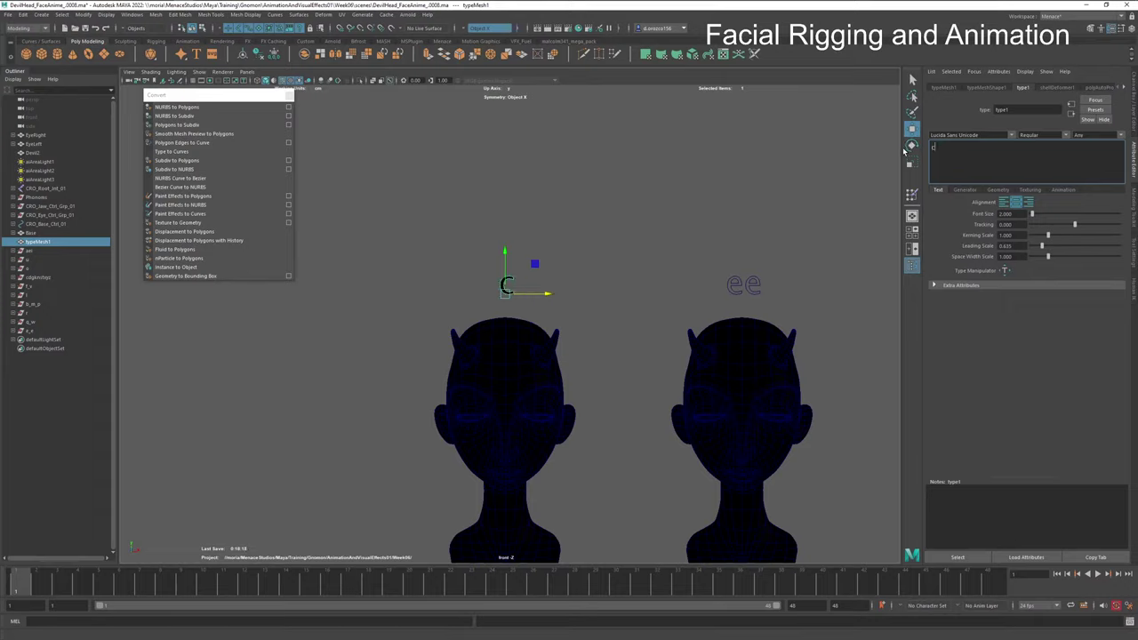
pyautogui.write('h j sh')
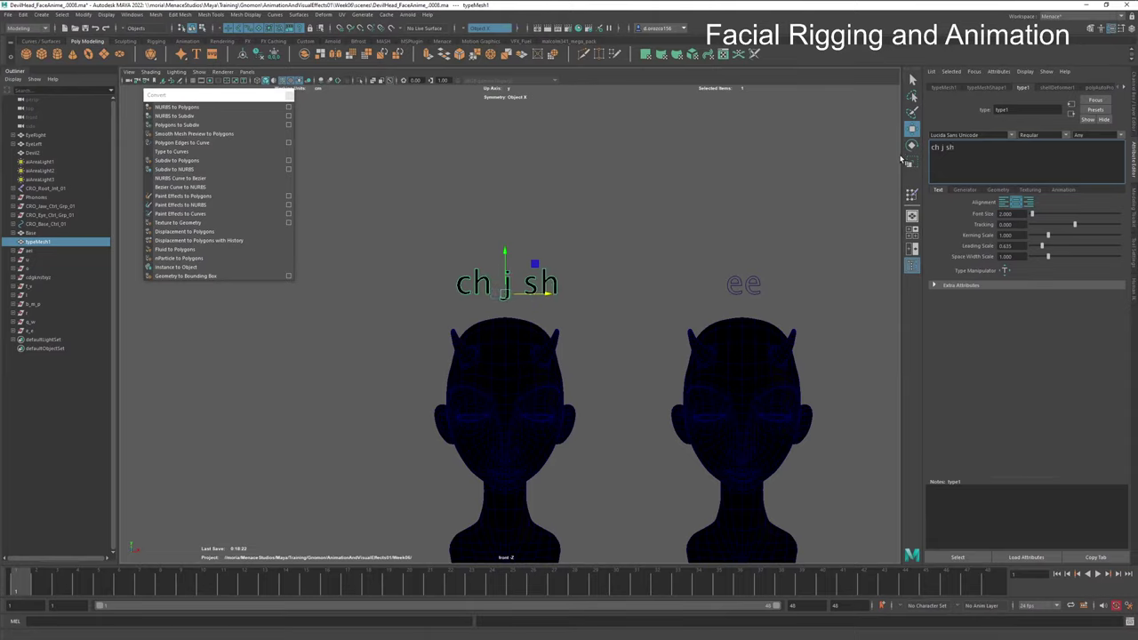
pyautogui.click(189, 153)
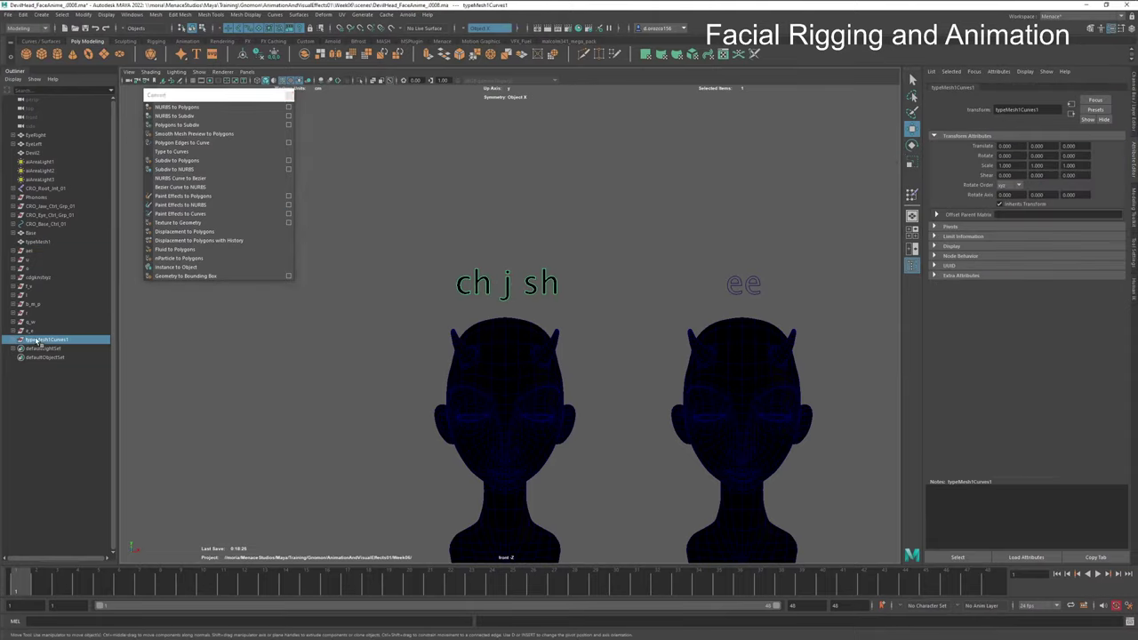
pyautogui.write('d')
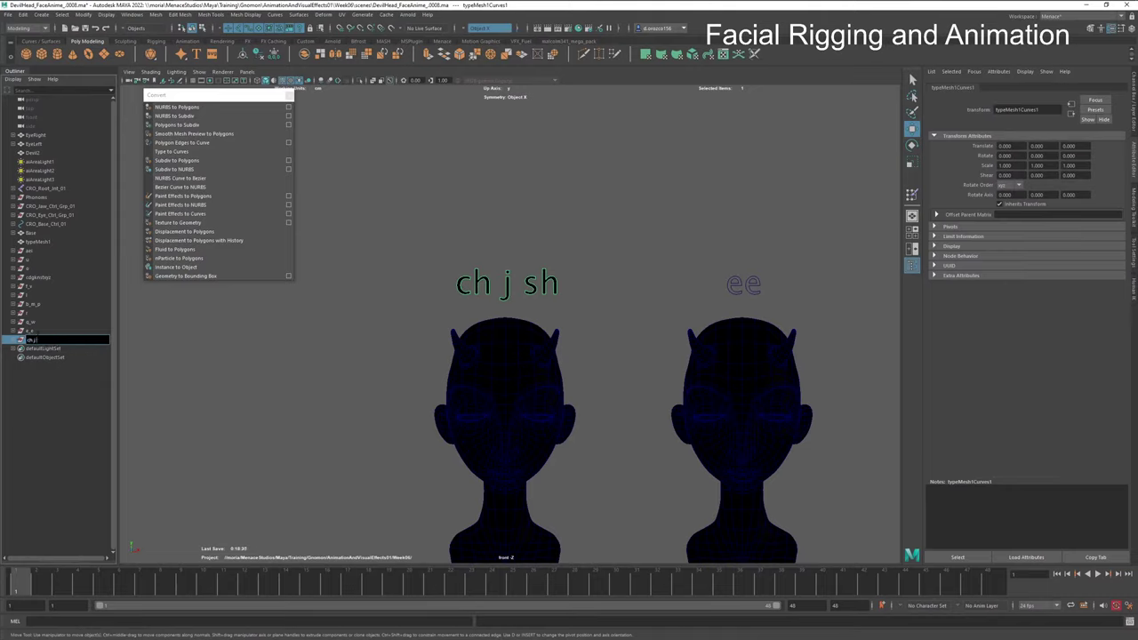
pyautogui.write('h_j_sh')
pyautogui.press('Return')
# Step: Move the live type object off the curves and line the head up under the ch j sh label
pyautogui.click(39, 242)
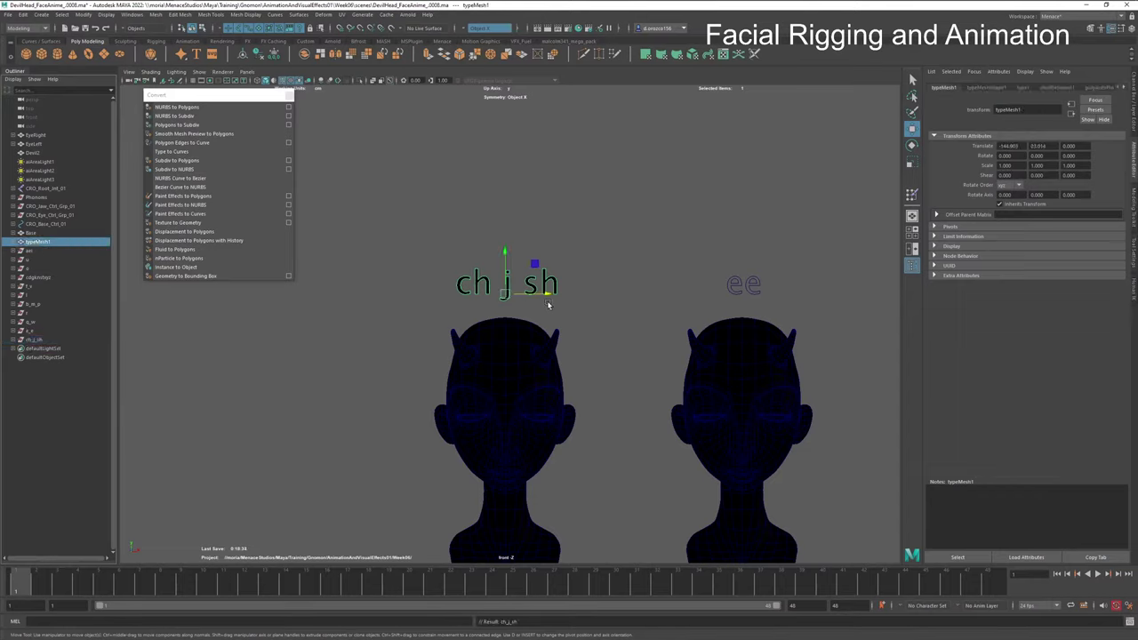
pyautogui.moveTo(547, 305); pyautogui.dragTo(332, 323)
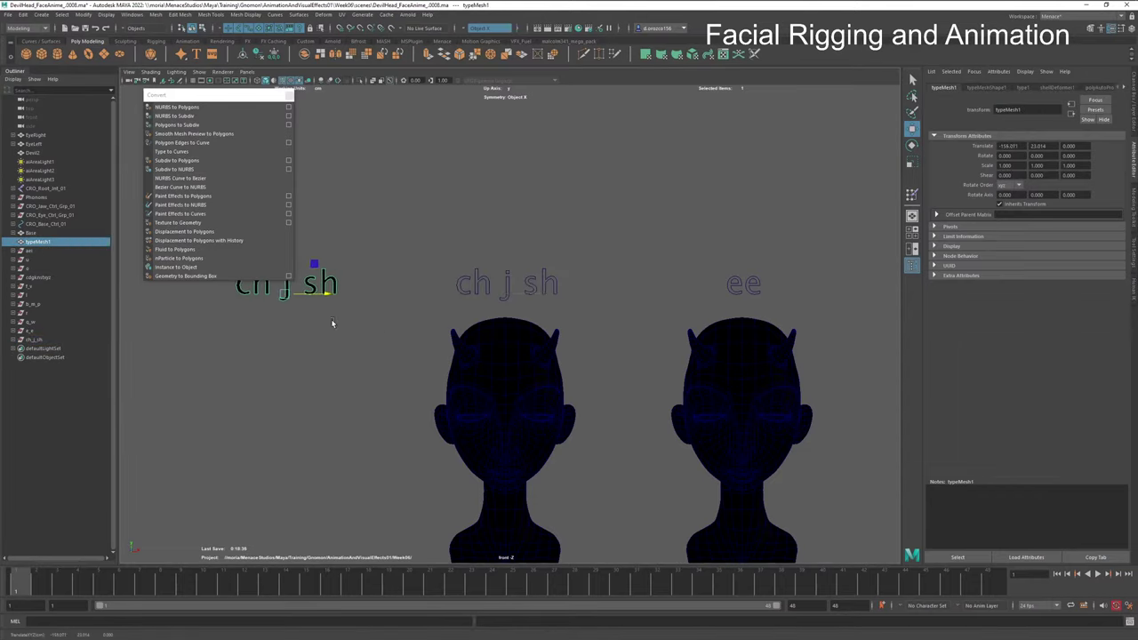
pyautogui.keyDown('alt'); pyautogui.moveTo(702, 394); pyautogui.dragTo(469, 413, button='right'); pyautogui.keyUp('alt')
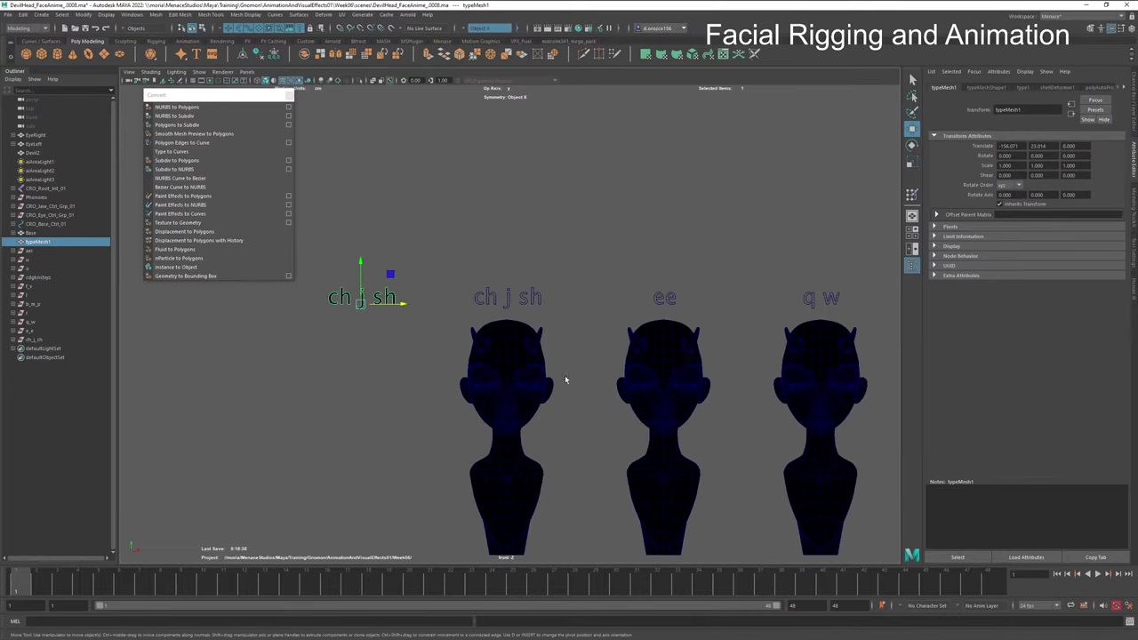
pyautogui.moveTo(573, 353); pyautogui.dragTo(459, 440)
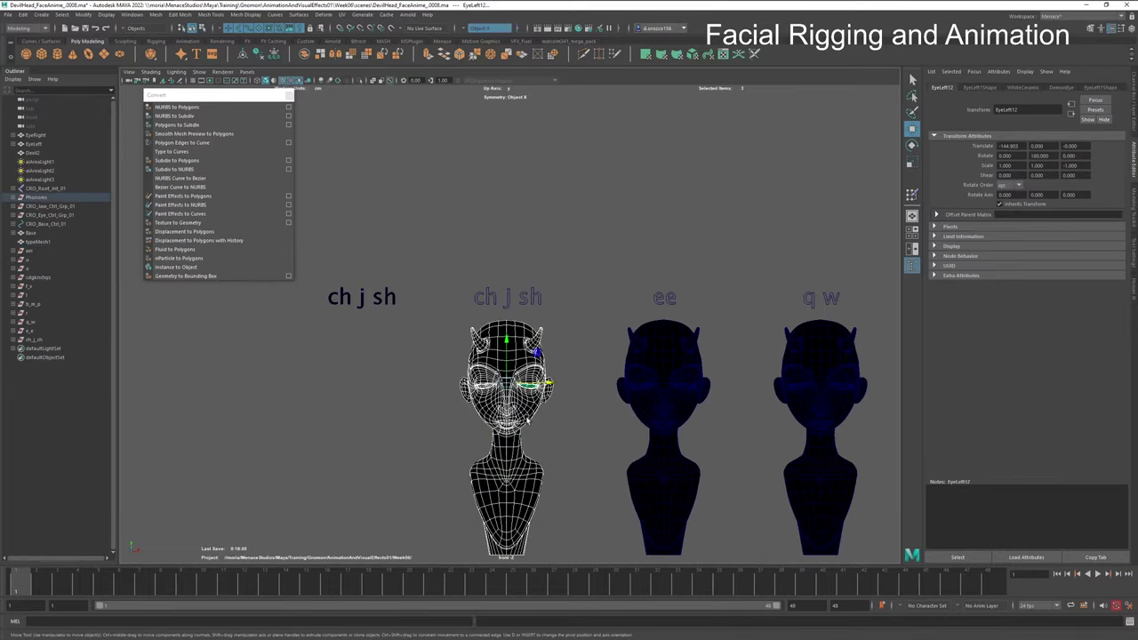
pyautogui.moveTo(547, 384); pyautogui.dragTo(398, 387)
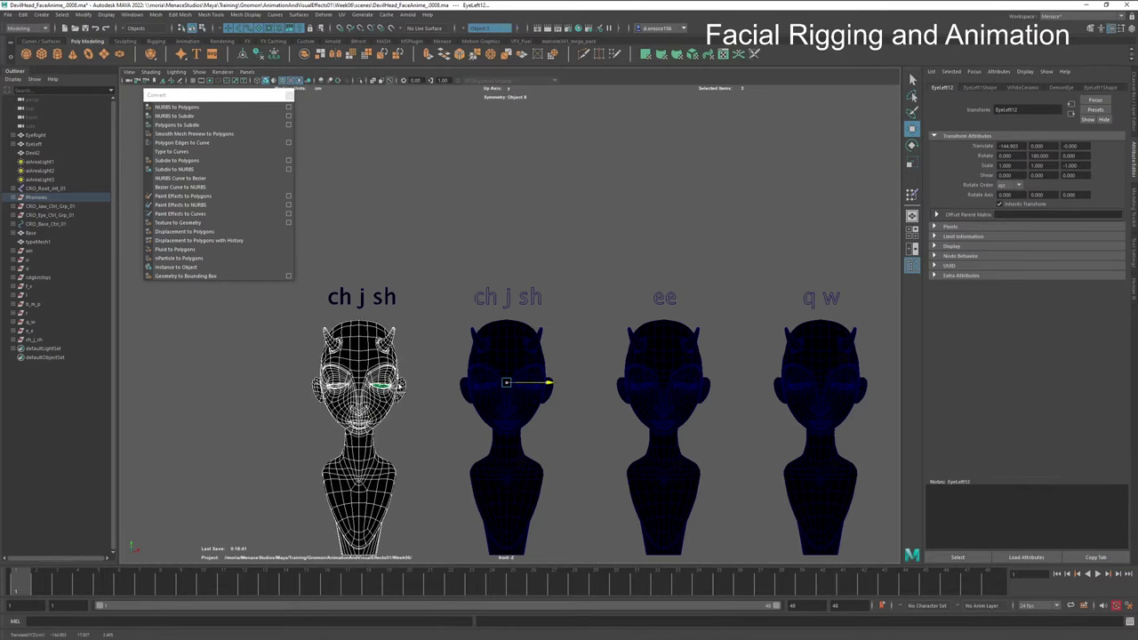
pyautogui.click(385, 307)
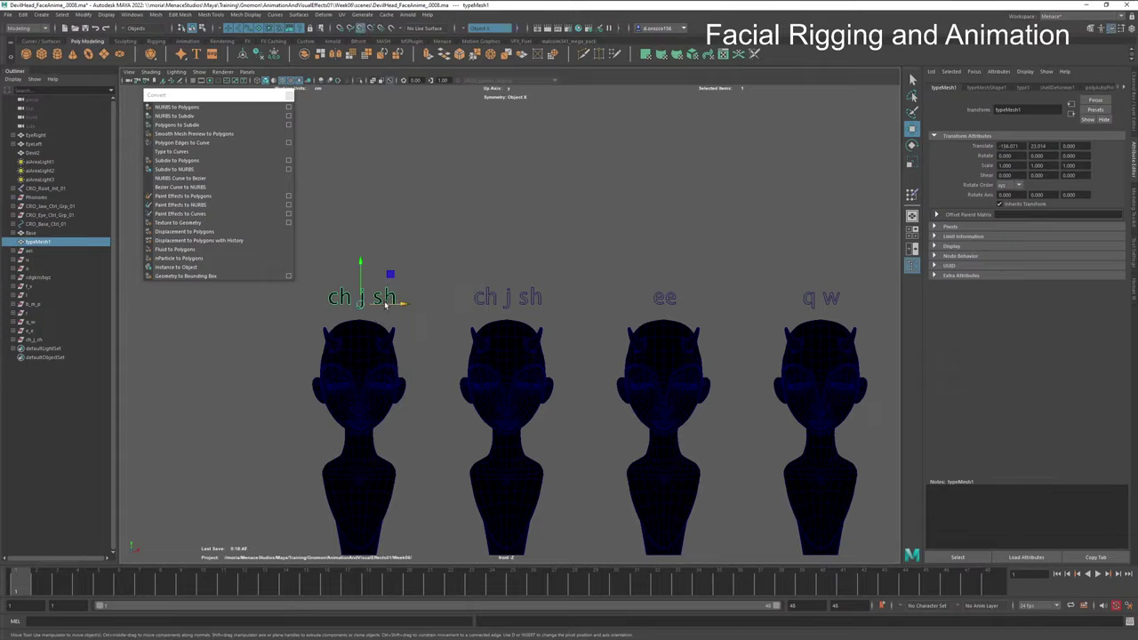
pyautogui.moveTo(385, 304); pyautogui.dragTo(363, 326)
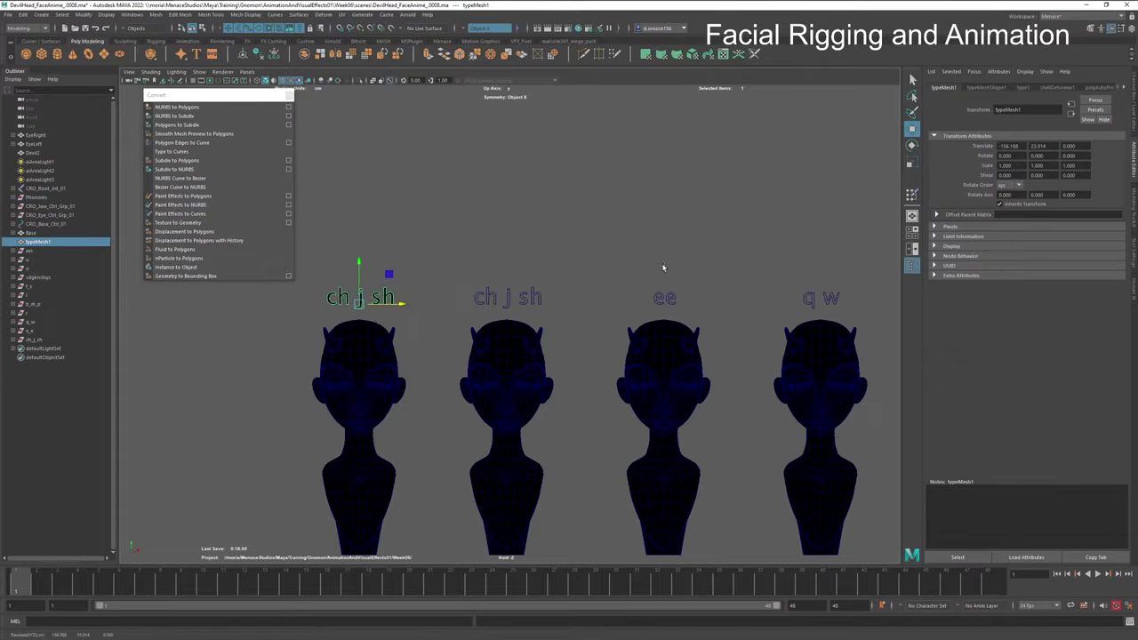
pyautogui.click(1024, 88)
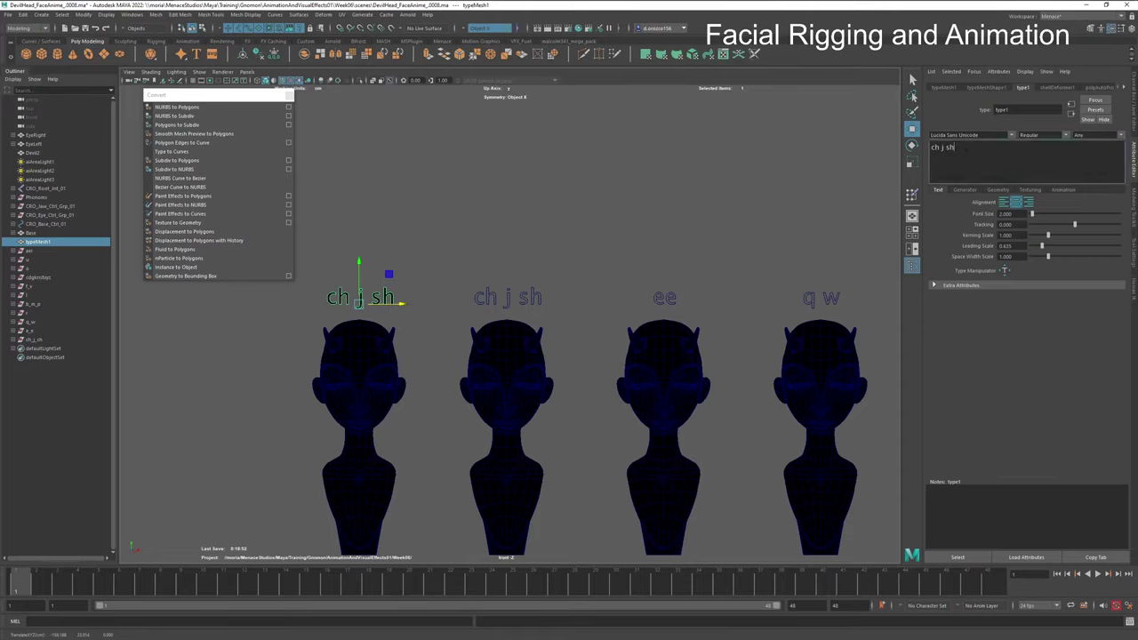
# Step: Replace the label text with 'th', undoing an accidental deletion of the text object
pyautogui.moveTo(959, 147); pyautogui.dragTo(909, 151)
pyautogui.write('th')
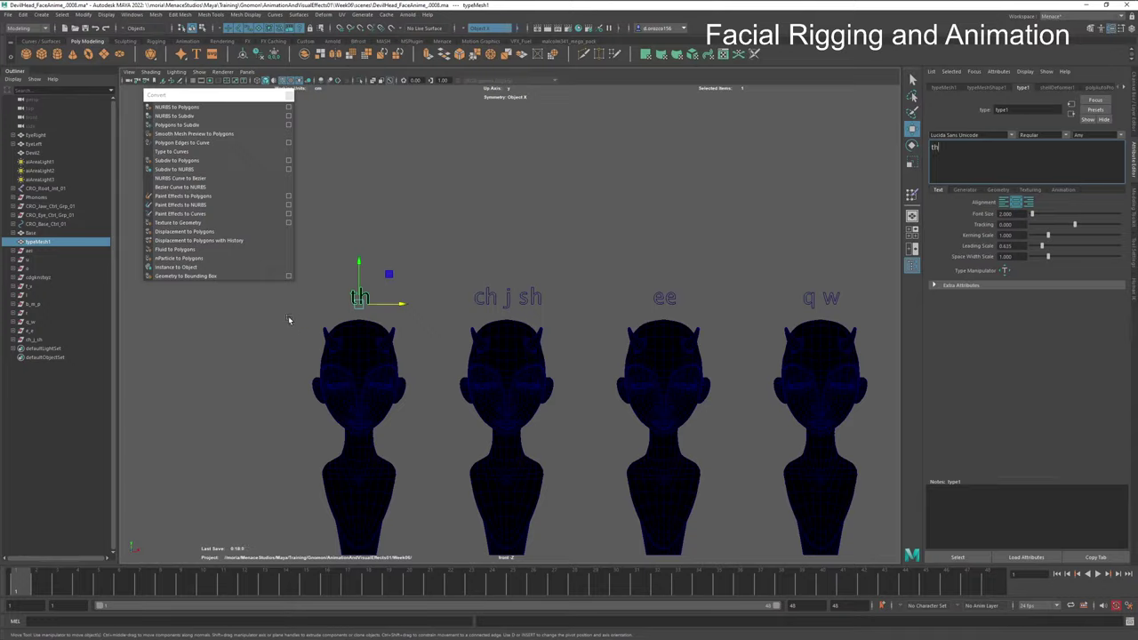
pyautogui.click(189, 409)
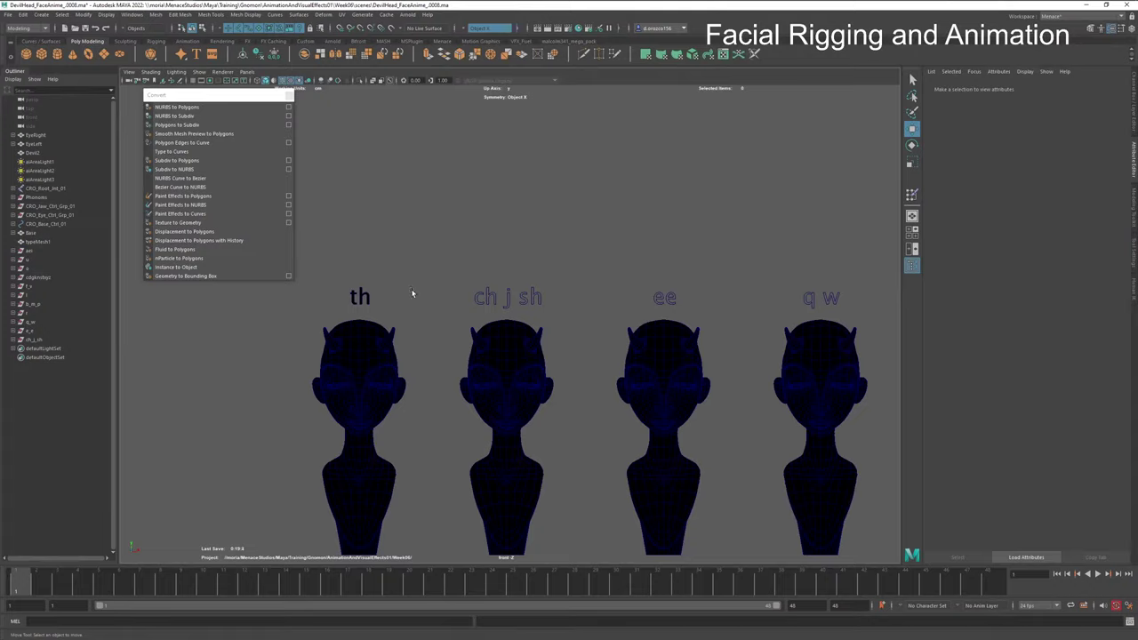
pyautogui.click(40, 242)
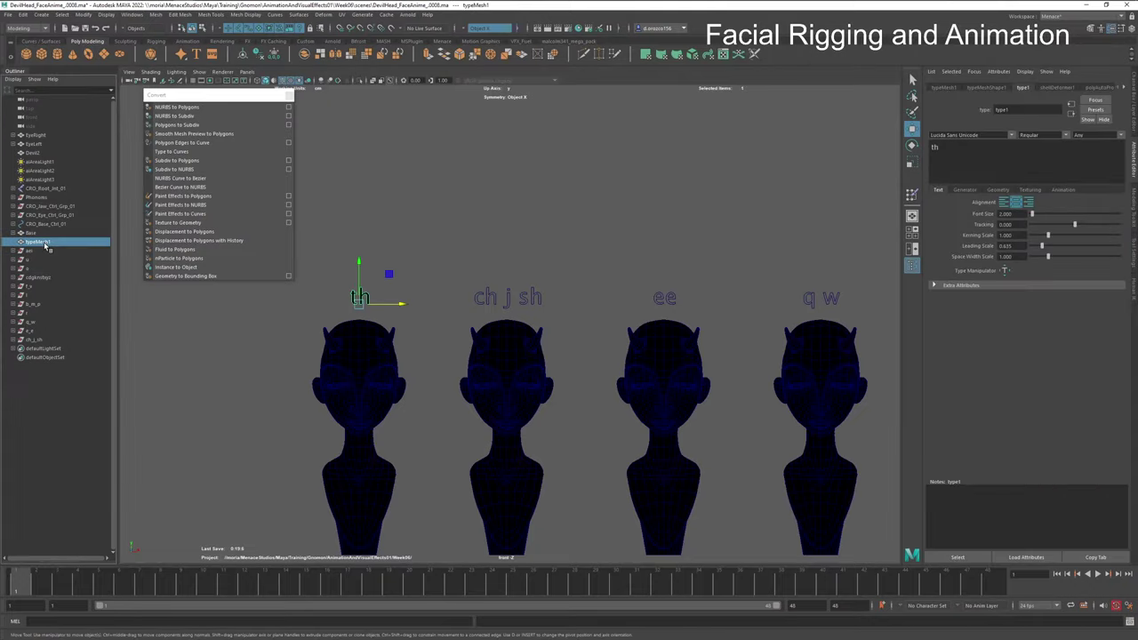
pyautogui.press('Delete')
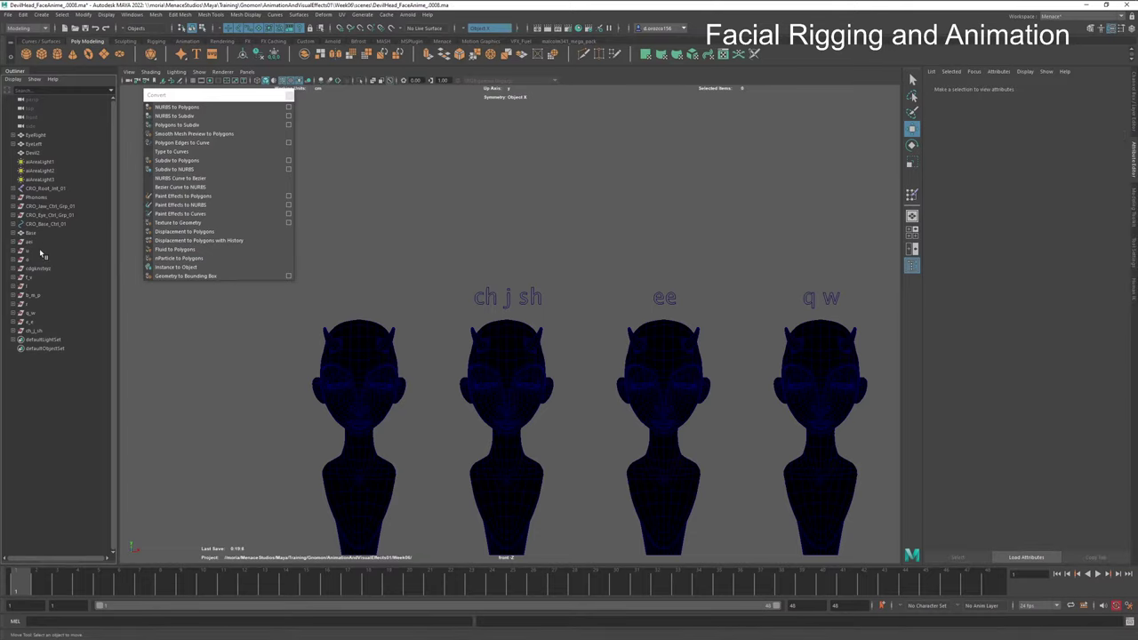
pyautogui.click(36, 246)
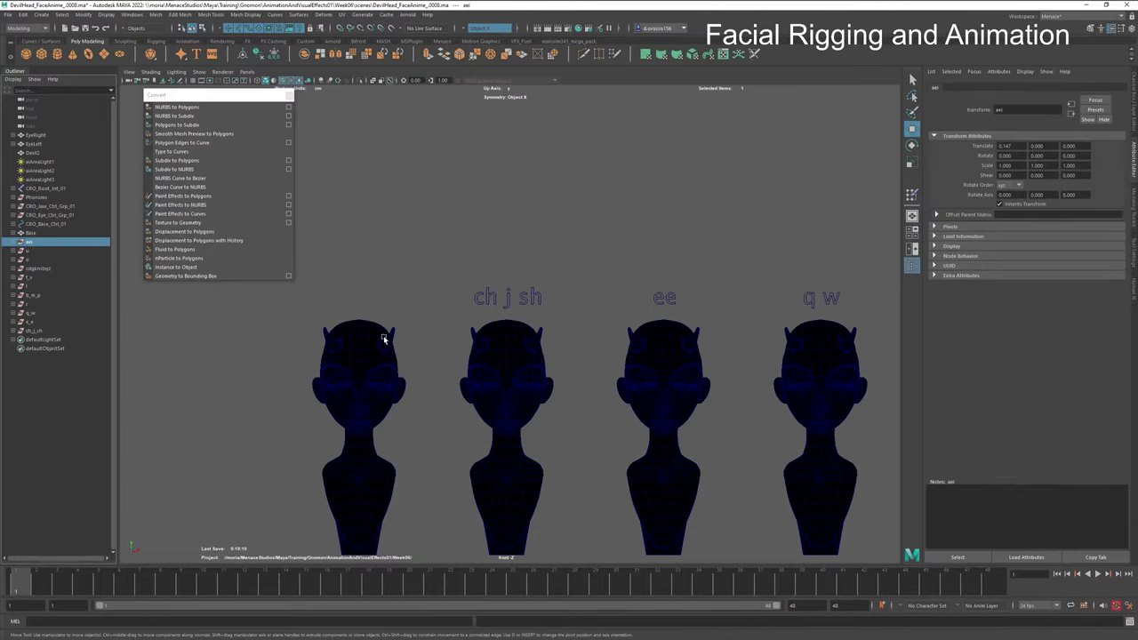
pyautogui.hotkey('ctrl', 'z')
pyautogui.hotkey('ctrl', 'z')
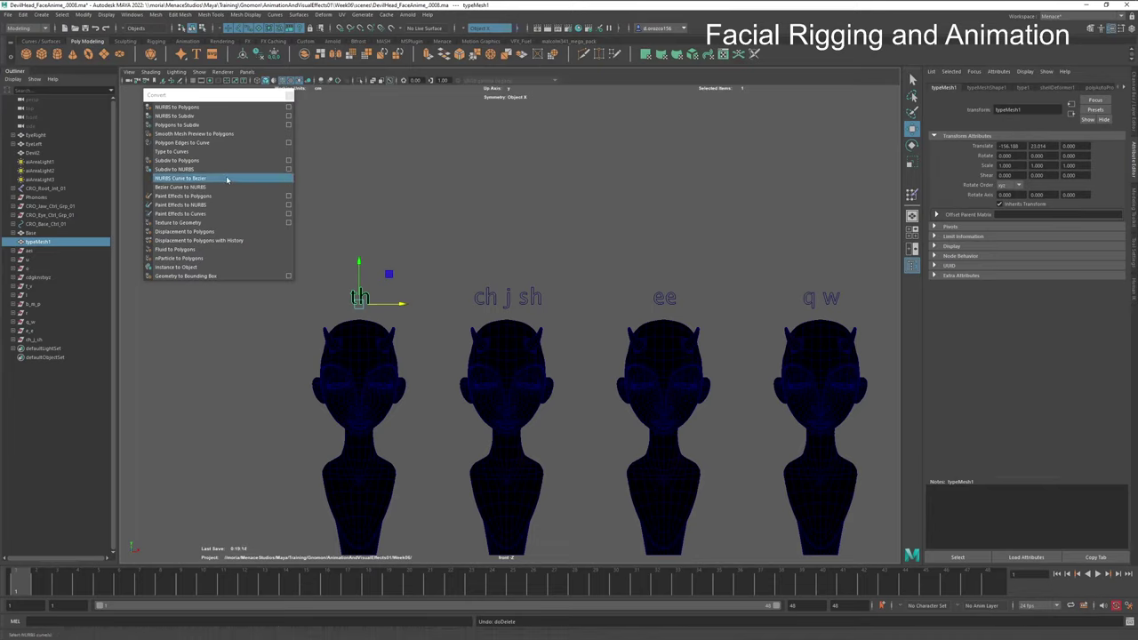
# Step: Convert the th text to curves, rename them th, and hide the original typeMesh1
pyautogui.click(229, 152)
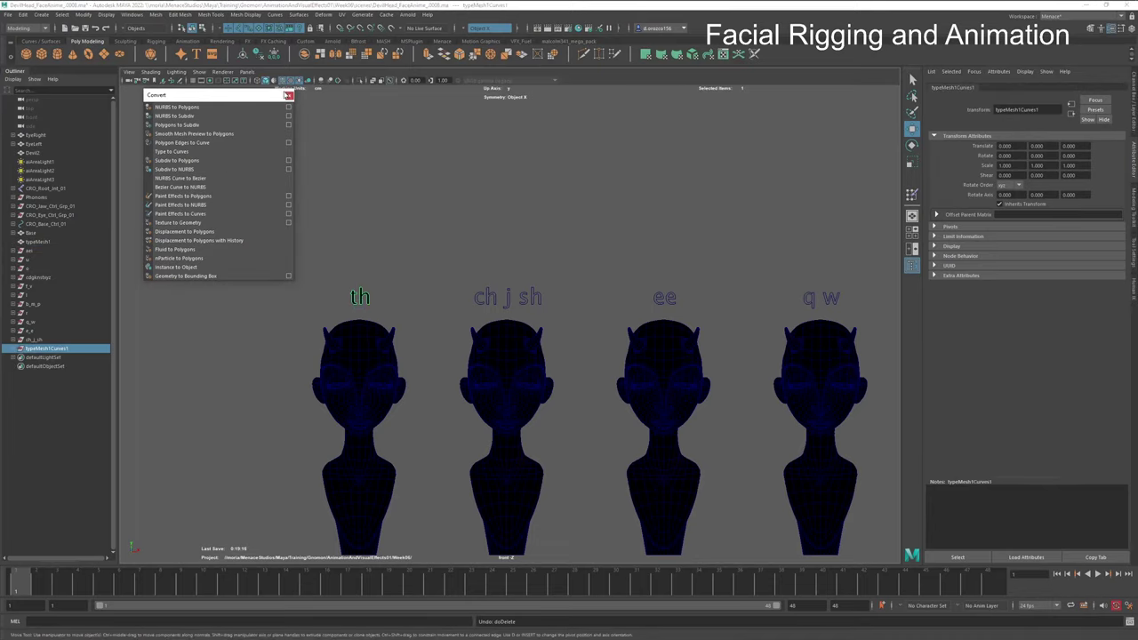
pyautogui.click(287, 95)
pyautogui.doubleClick(48, 348)
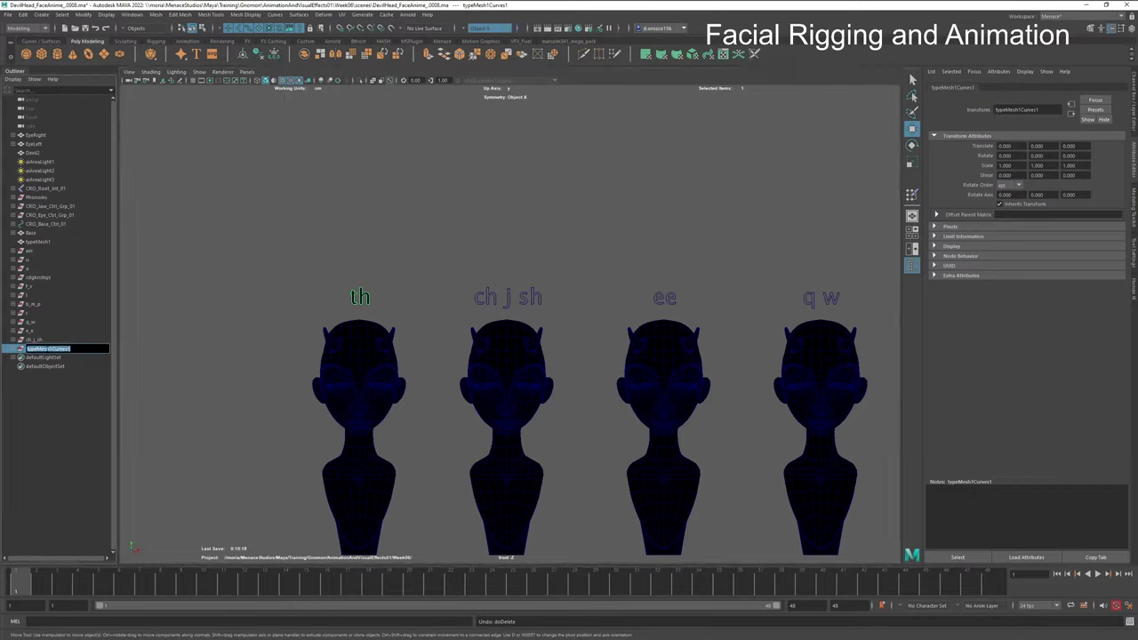
pyautogui.write('th')
pyautogui.press('Return')
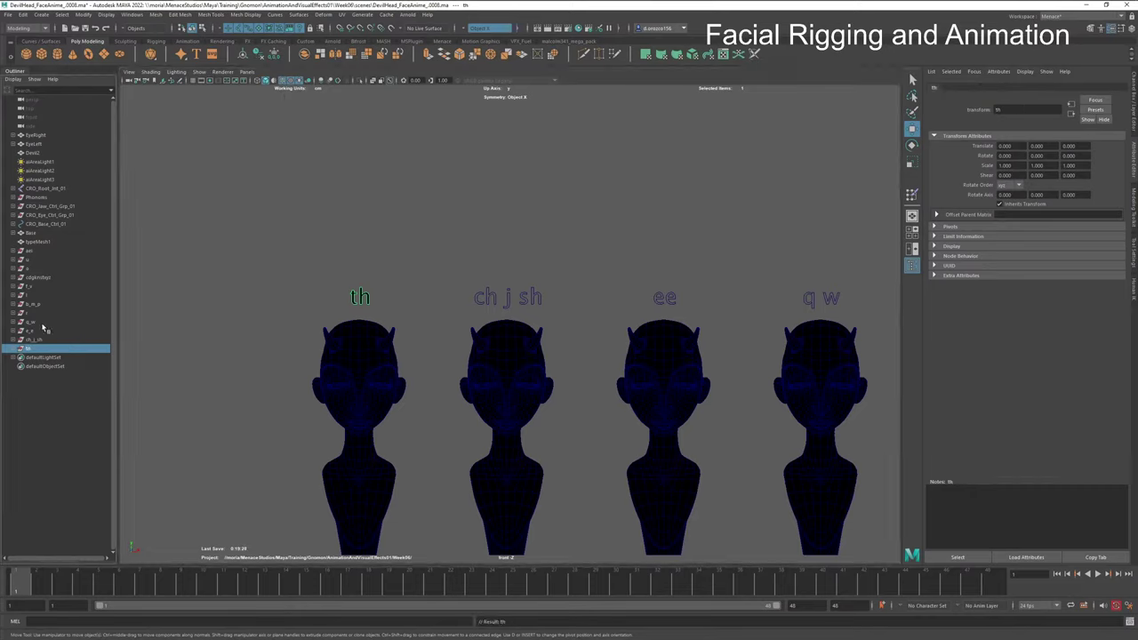
pyautogui.click(35, 243)
pyautogui.hotkey('ctrl', 'h')
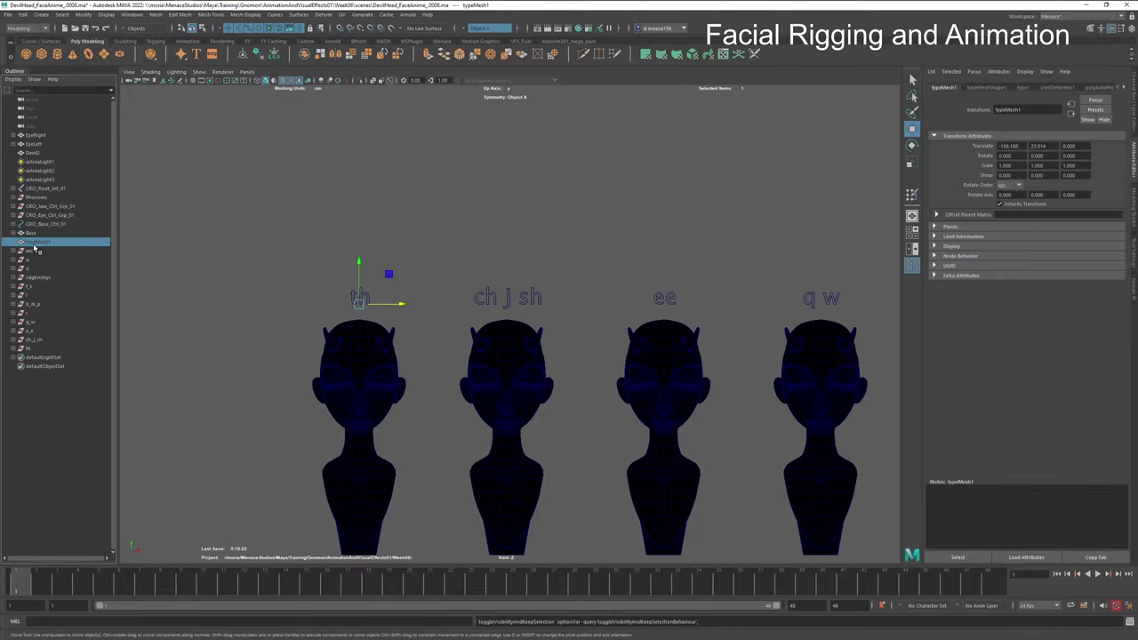
# Step: Select only the c d g k n letters and raise them slightly above the s t x y z row
pyautogui.click(220, 267)
pyautogui.scroll(-2, 681, 415)
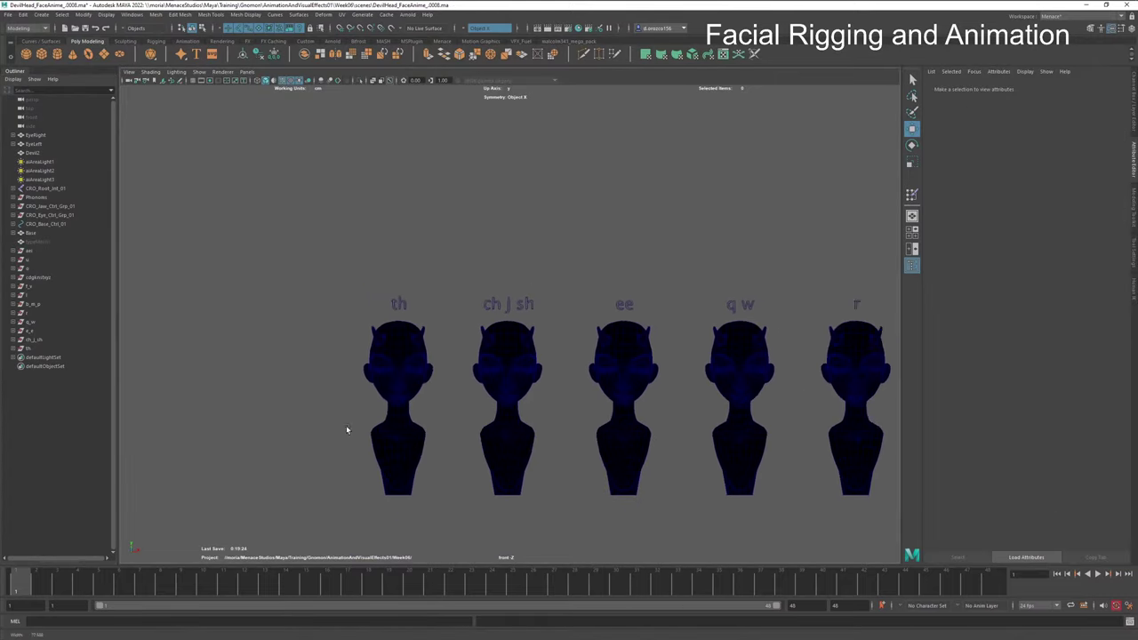
pyautogui.scroll(-5, 641, 400)
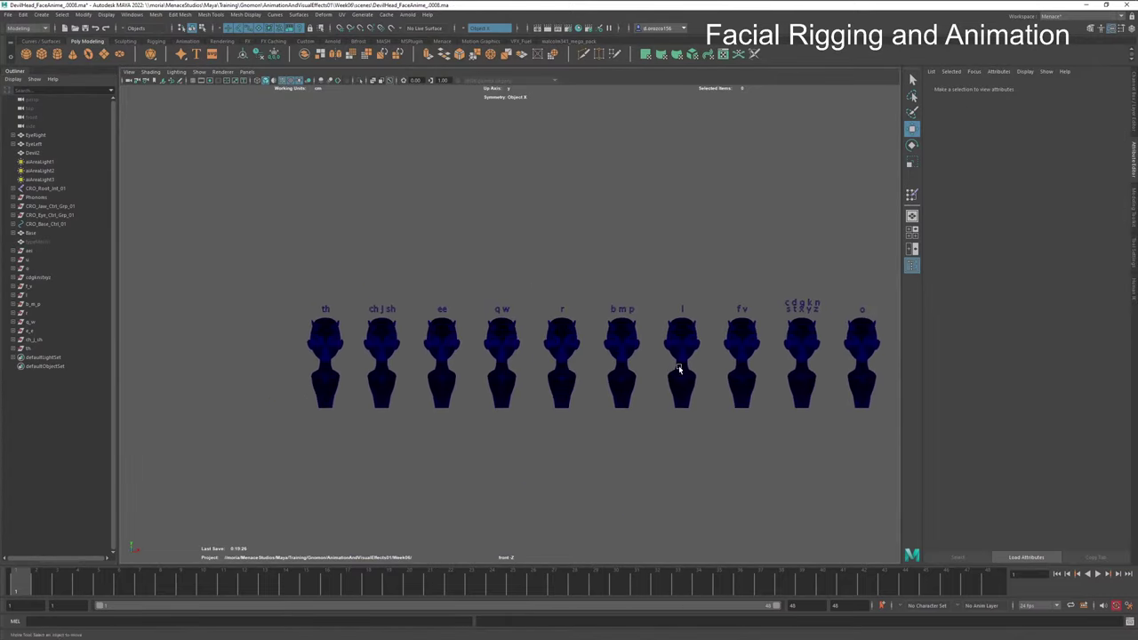
pyautogui.scroll(-1, 679, 369)
pyautogui.keyDown('alt'); pyautogui.moveTo(702, 361); pyautogui.dragTo(546, 373, button='middle'); pyautogui.keyUp('alt')
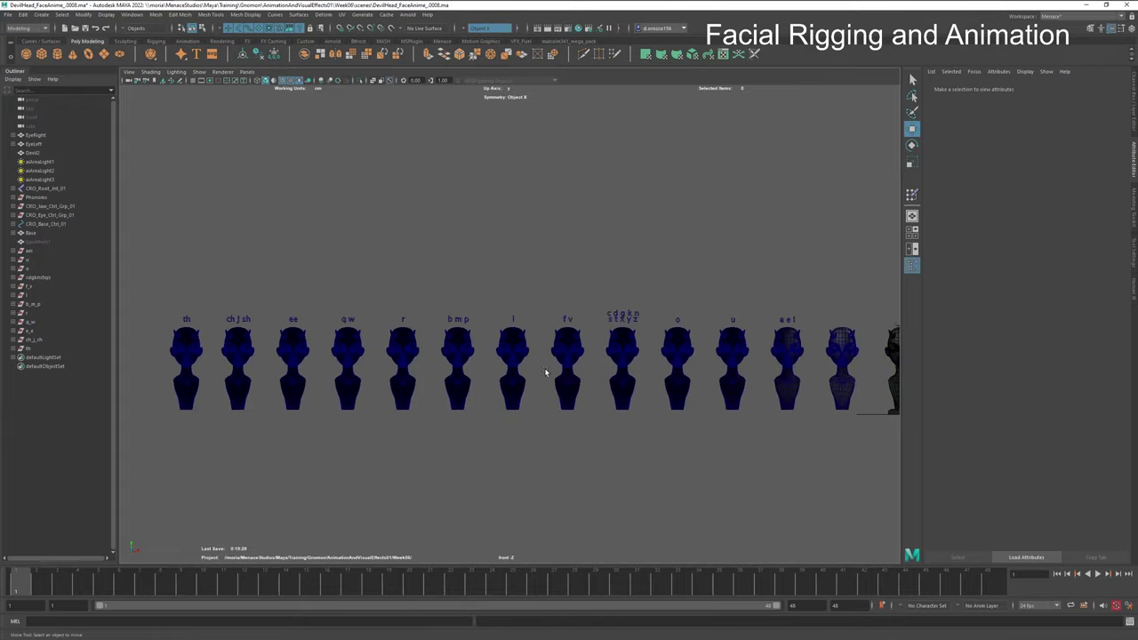
pyautogui.scroll(4, 719, 362)
pyautogui.keyDown('alt'); pyautogui.moveTo(745, 361); pyautogui.dragTo(658, 401, button='middle'); pyautogui.keyUp('alt')
pyautogui.scroll(1, 679, 415)
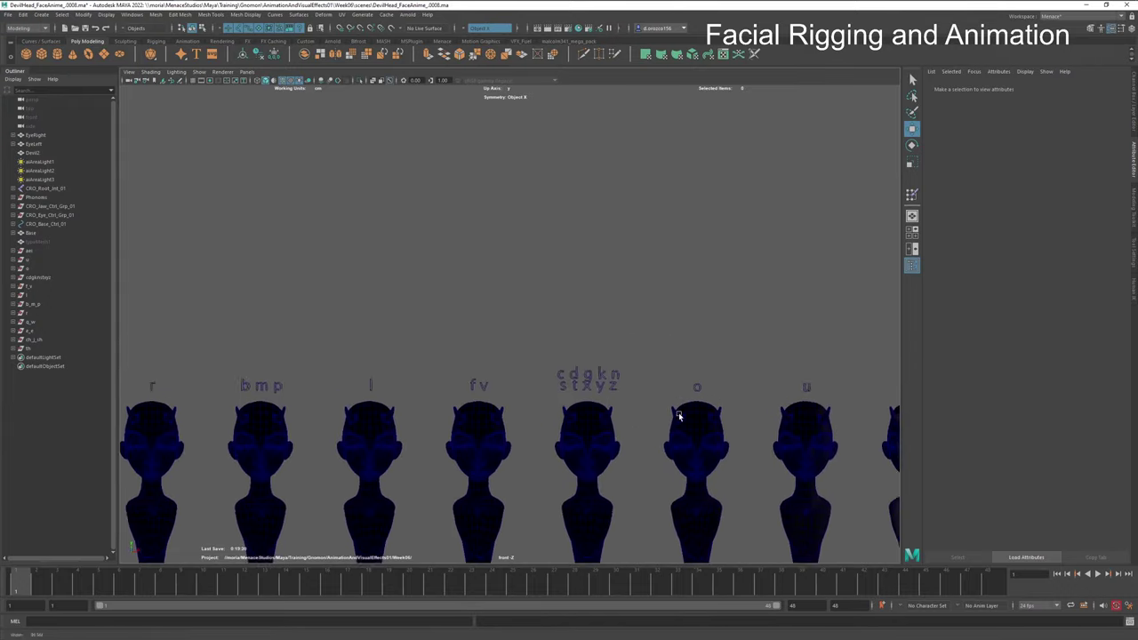
pyautogui.scroll(3, 750, 426)
pyautogui.keyDown('alt'); pyautogui.moveTo(750, 427); pyautogui.dragTo(643, 391, button='middle'); pyautogui.keyUp('alt')
pyautogui.scroll(3, 747, 369)
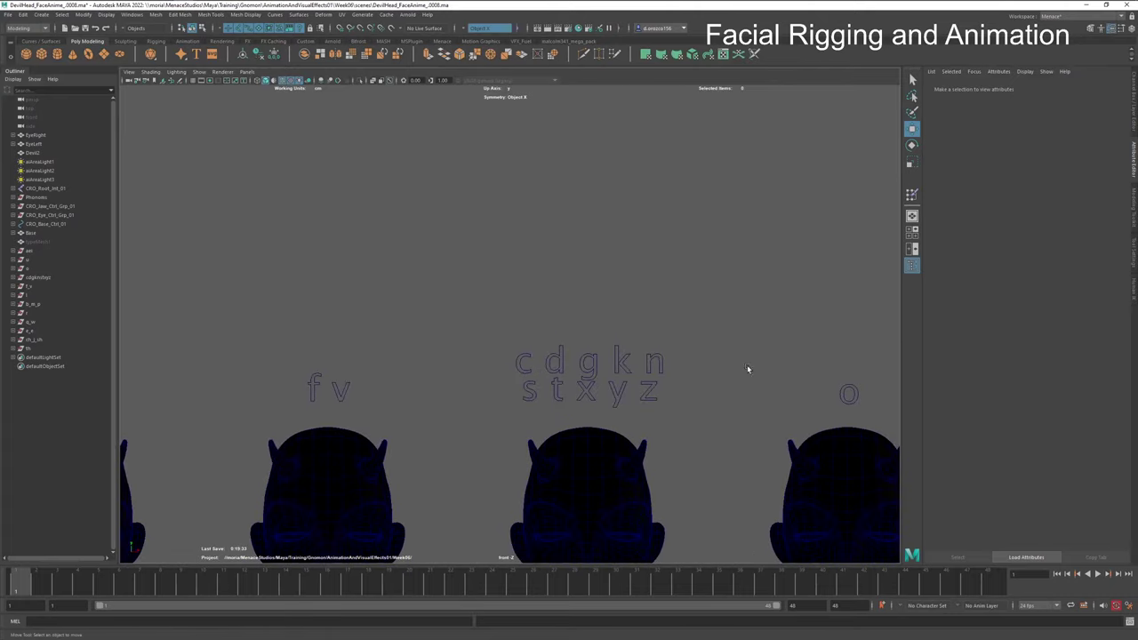
pyautogui.moveTo(697, 331); pyautogui.dragTo(505, 378)
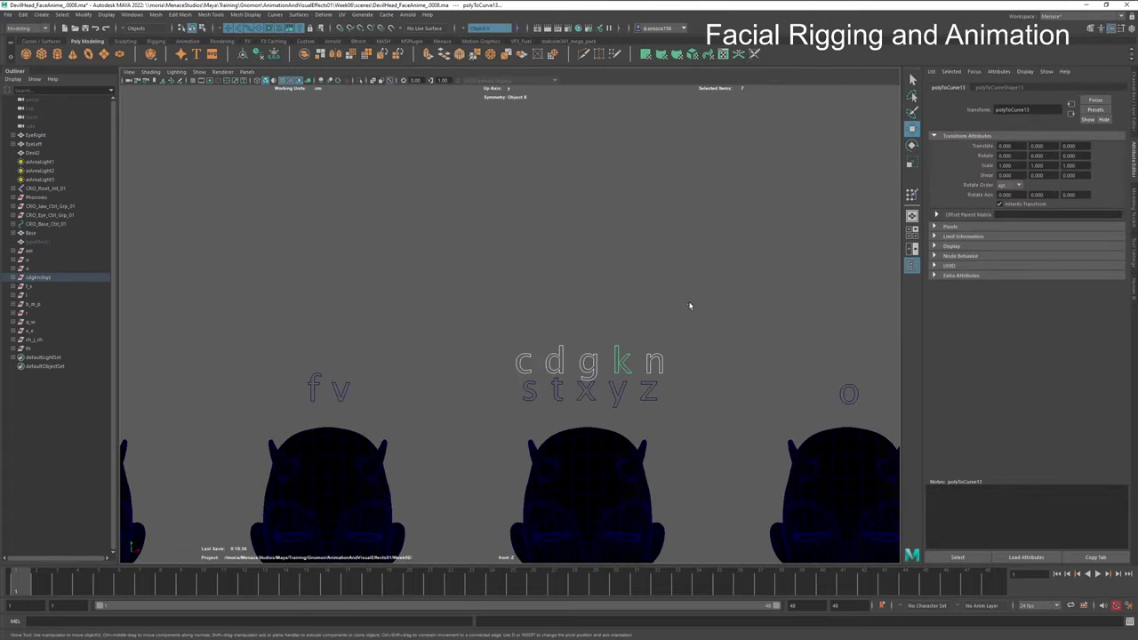
pyautogui.keyDown('shift'); pyautogui.moveTo(701, 319); pyautogui.dragTo(501, 408); pyautogui.keyUp('shift')
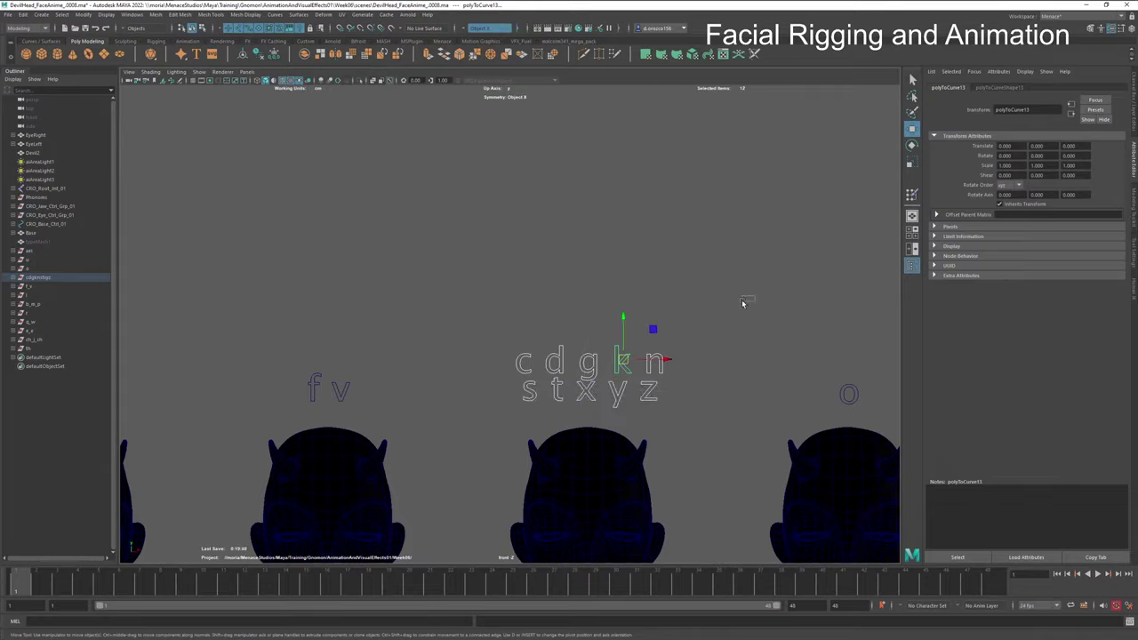
pyautogui.moveTo(756, 296); pyautogui.dragTo(464, 376)
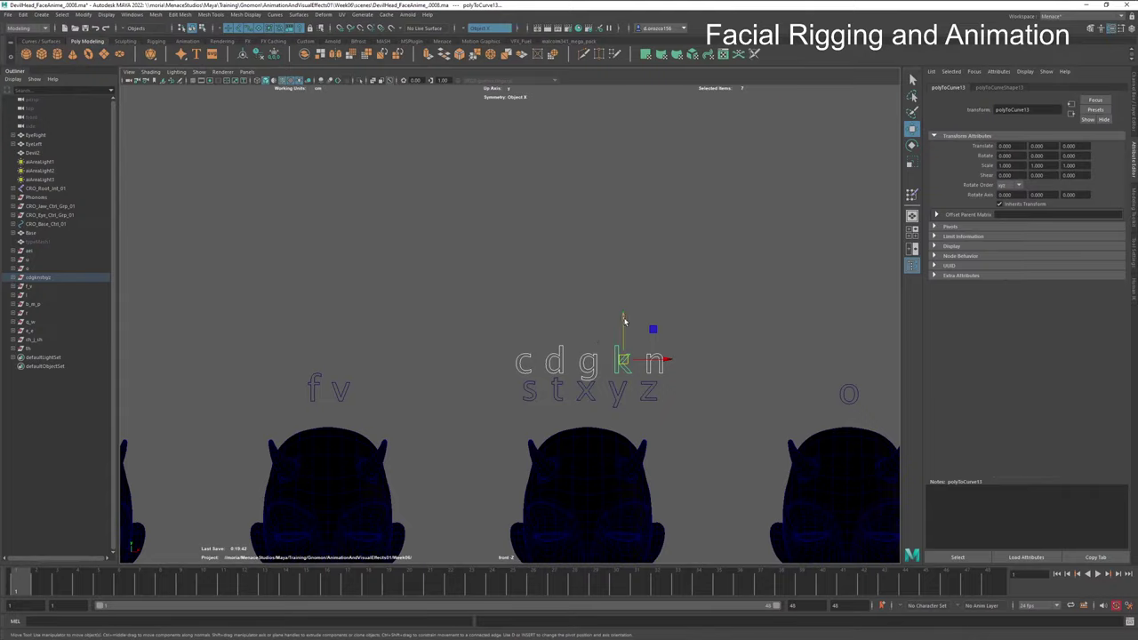
pyautogui.moveTo(626, 320); pyautogui.dragTo(625, 312)
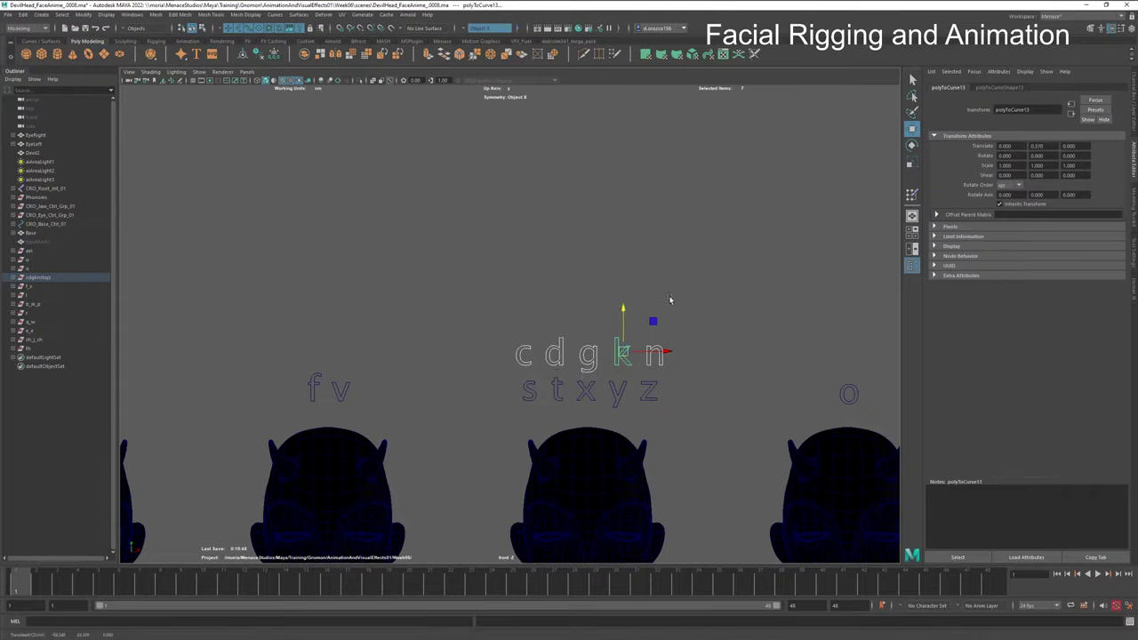
# Step: Clear the selection and pull the view back to frame the whole row of labelled heads
pyautogui.click(724, 466)
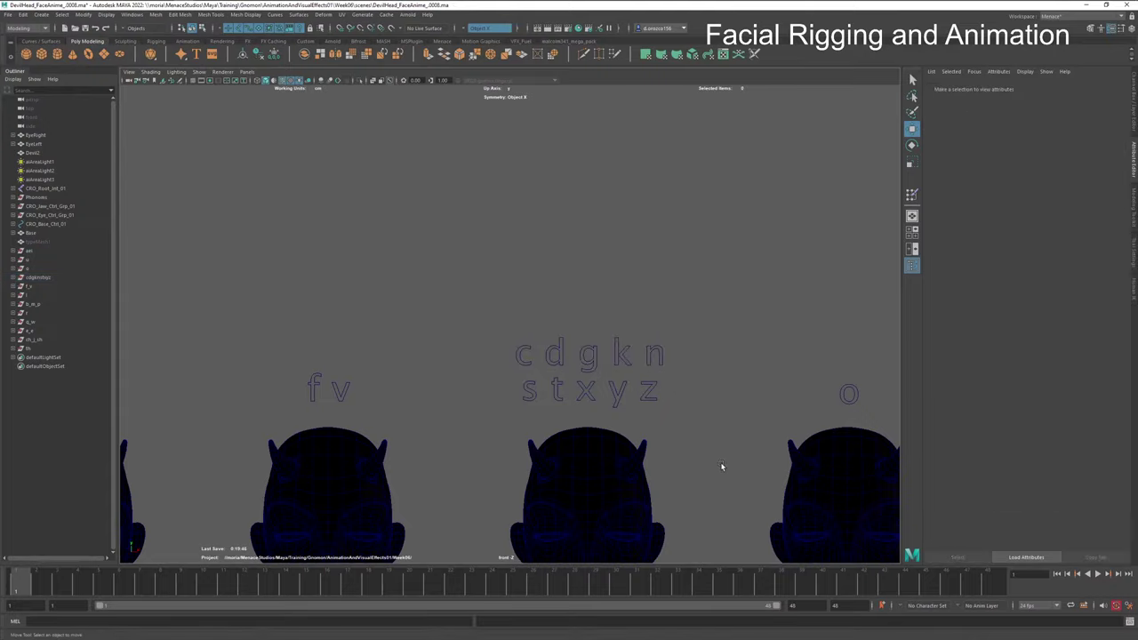
pyautogui.keyDown('alt'); pyautogui.moveTo(732, 462); pyautogui.dragTo(615, 452, button='right'); pyautogui.keyUp('alt')
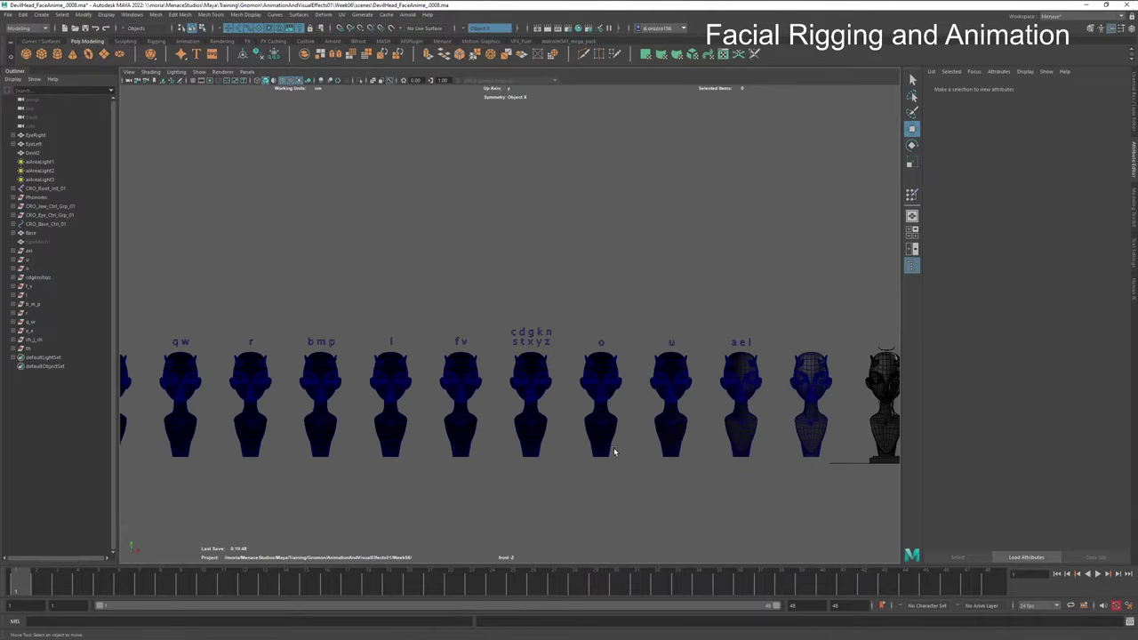
pyautogui.keyDown('alt'); pyautogui.moveTo(614, 453); pyautogui.dragTo(581, 406, button='middle'); pyautogui.keyUp('alt')
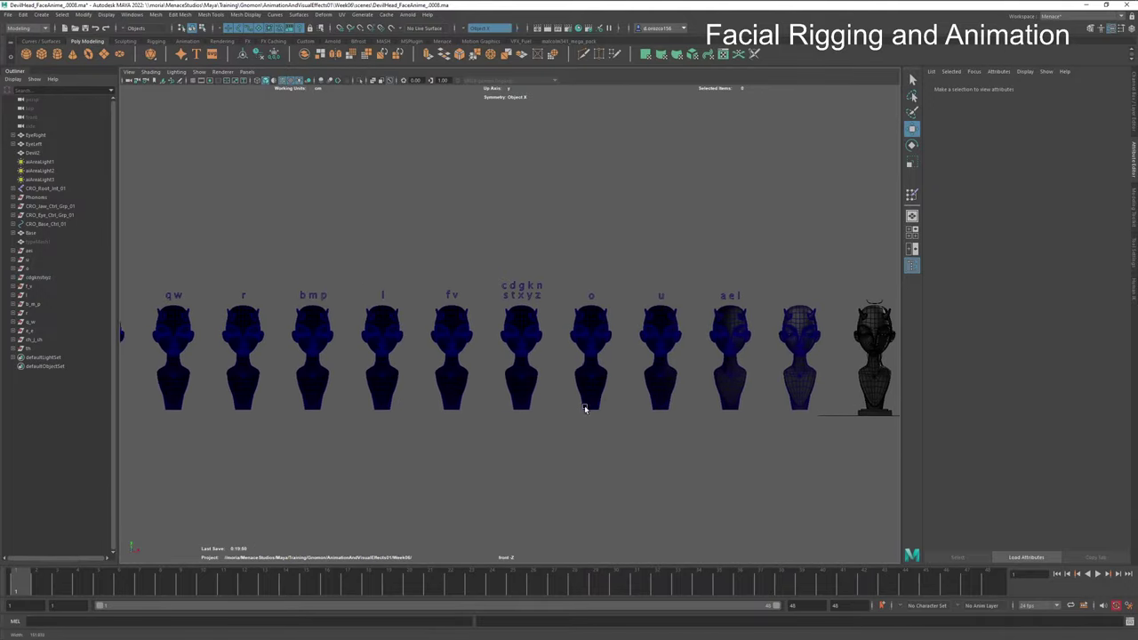
pyautogui.keyDown('alt'); pyautogui.moveTo(582, 407); pyautogui.dragTo(465, 419, button='right'); pyautogui.keyUp('alt')
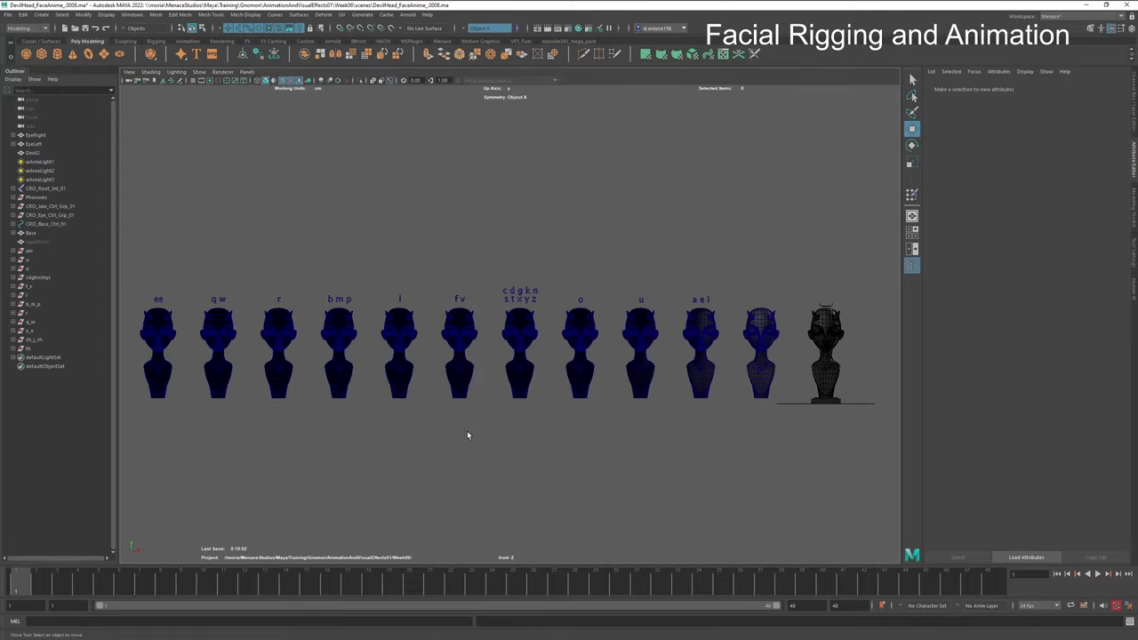
pyautogui.moveTo(274, 9)
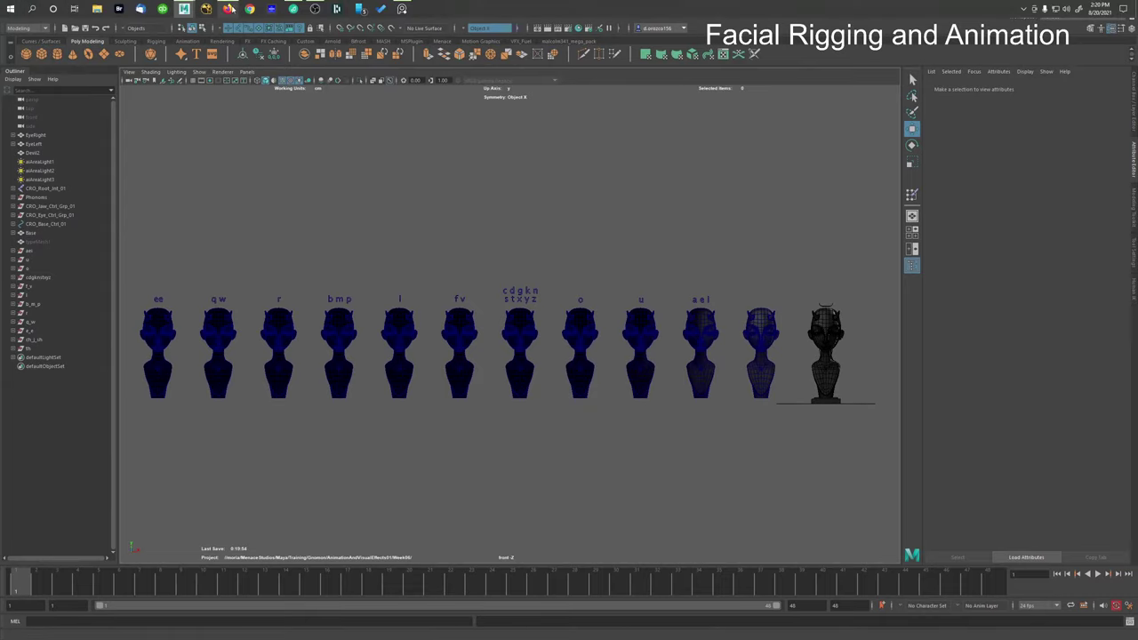
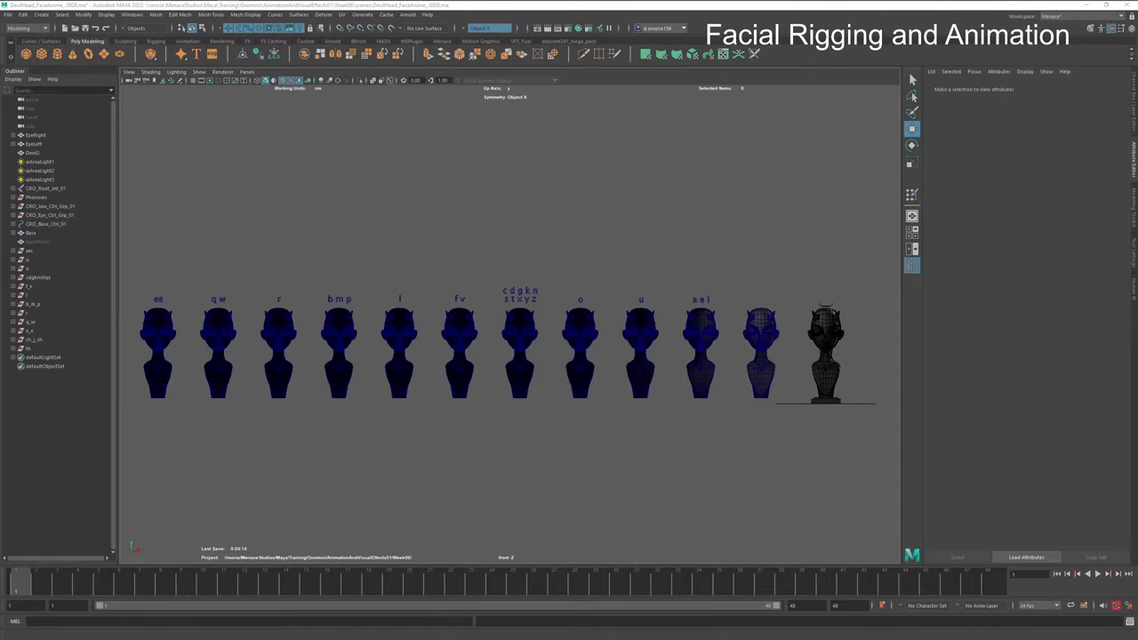
# Step: Check the phoneme reference sheet, then select one devil head and frame it up close
pyautogui.hotkey('alt', 'Tab')
pyautogui.press('Tab')
pyautogui.scroll(3, 670, 358)
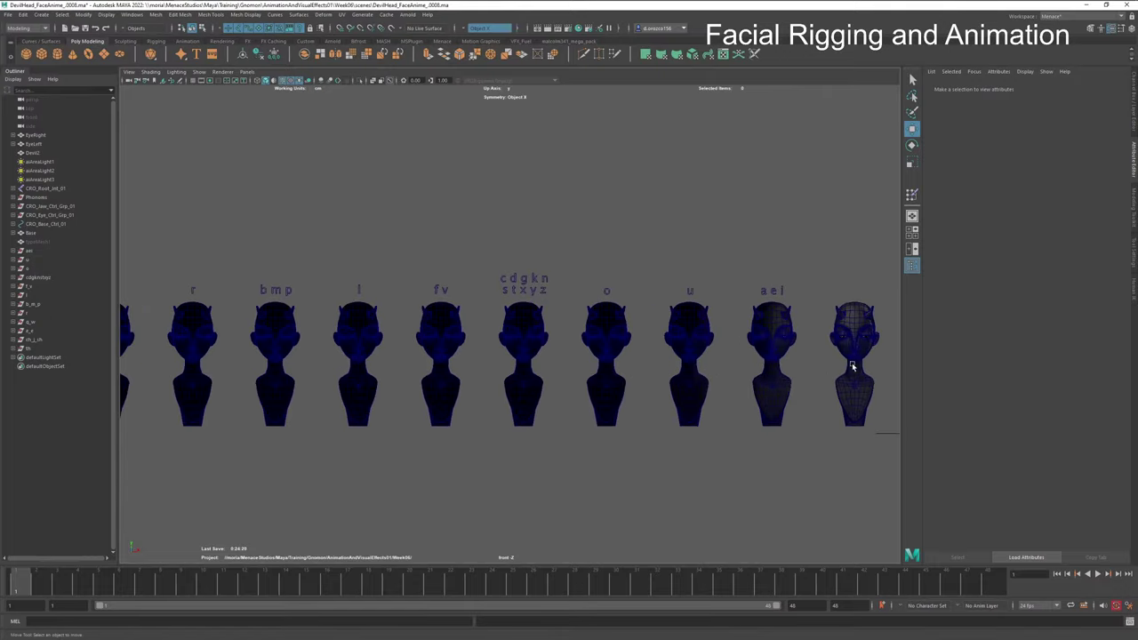
pyautogui.click(725, 380)
pyautogui.press('f')
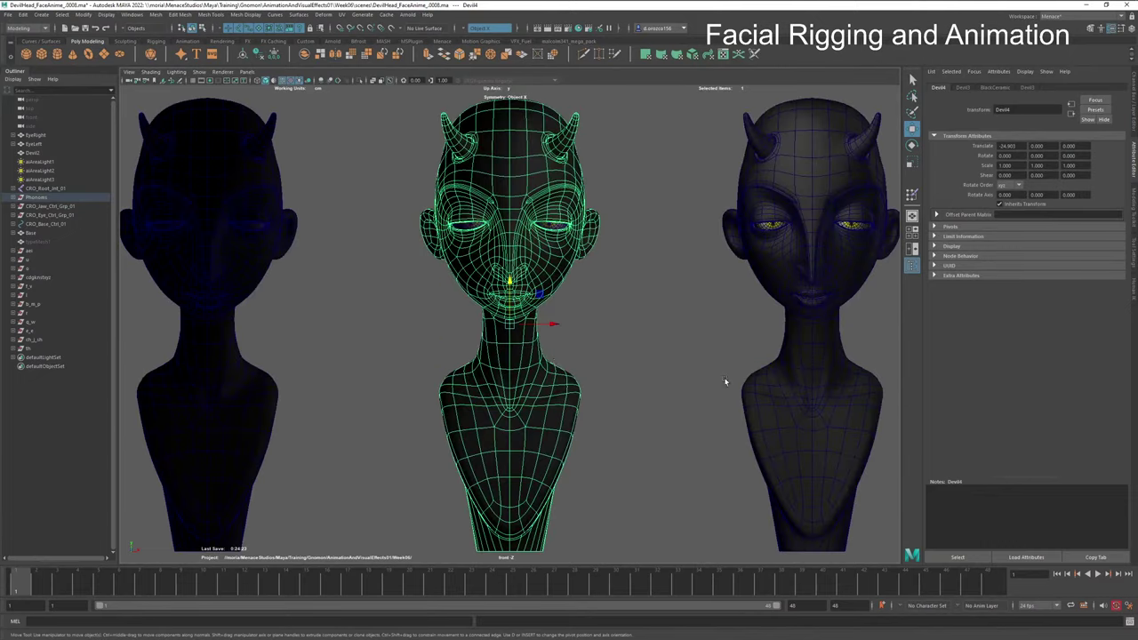
pyautogui.scroll(6, 487, 341)
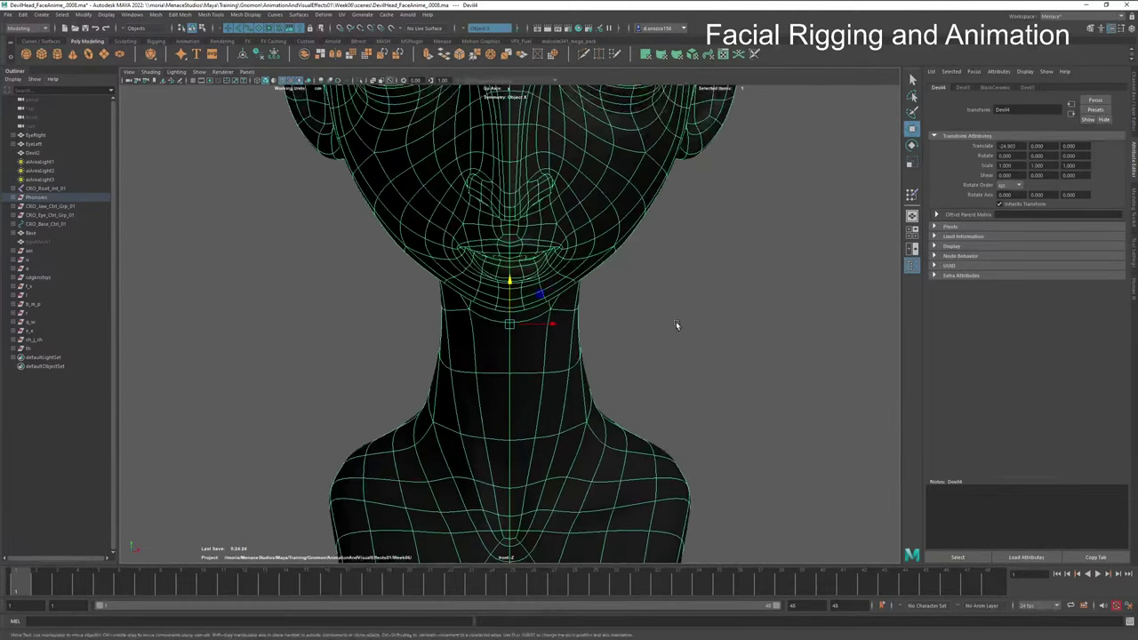
pyautogui.scroll(4, 614, 407)
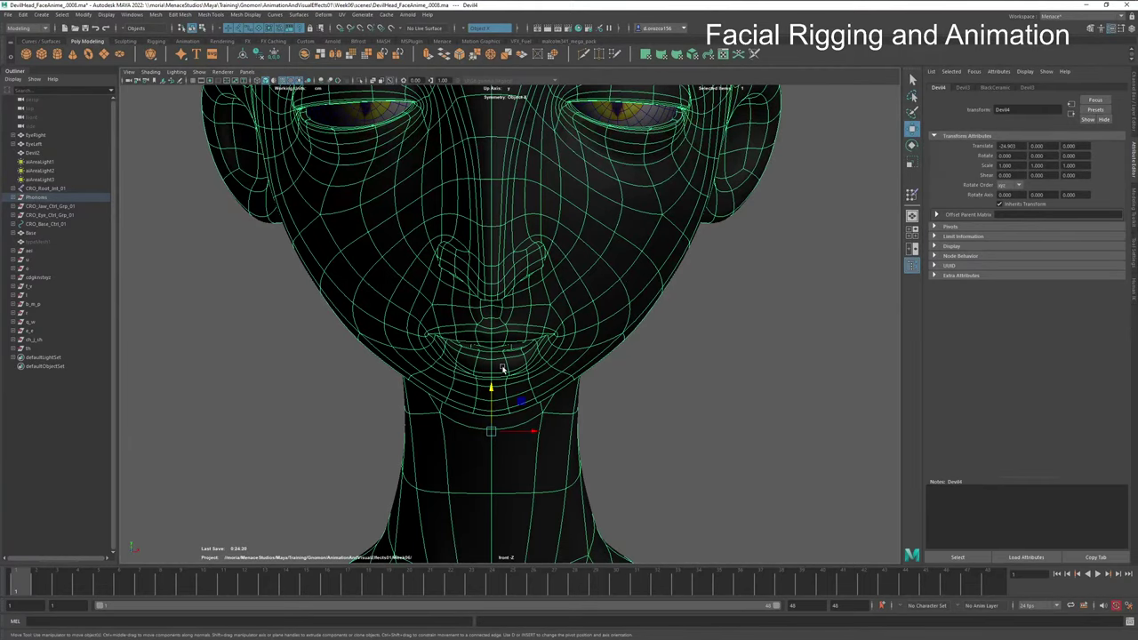
# Step: Reselect the head mesh, enter component mode and pick an edge along the lips
pyautogui.click(729, 361)
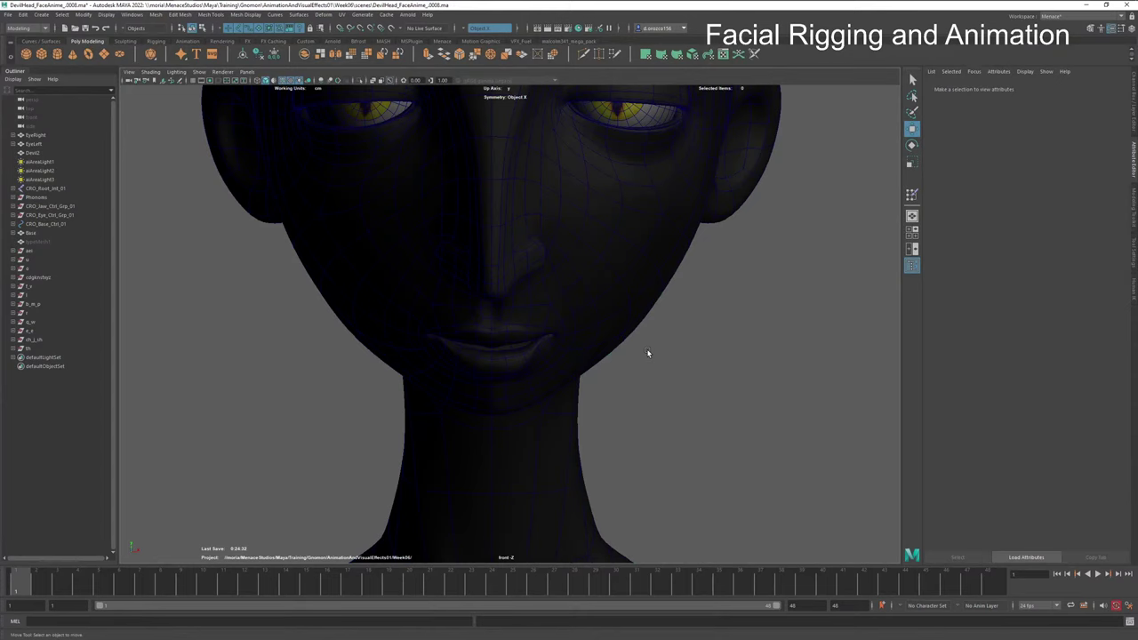
pyautogui.click(598, 345)
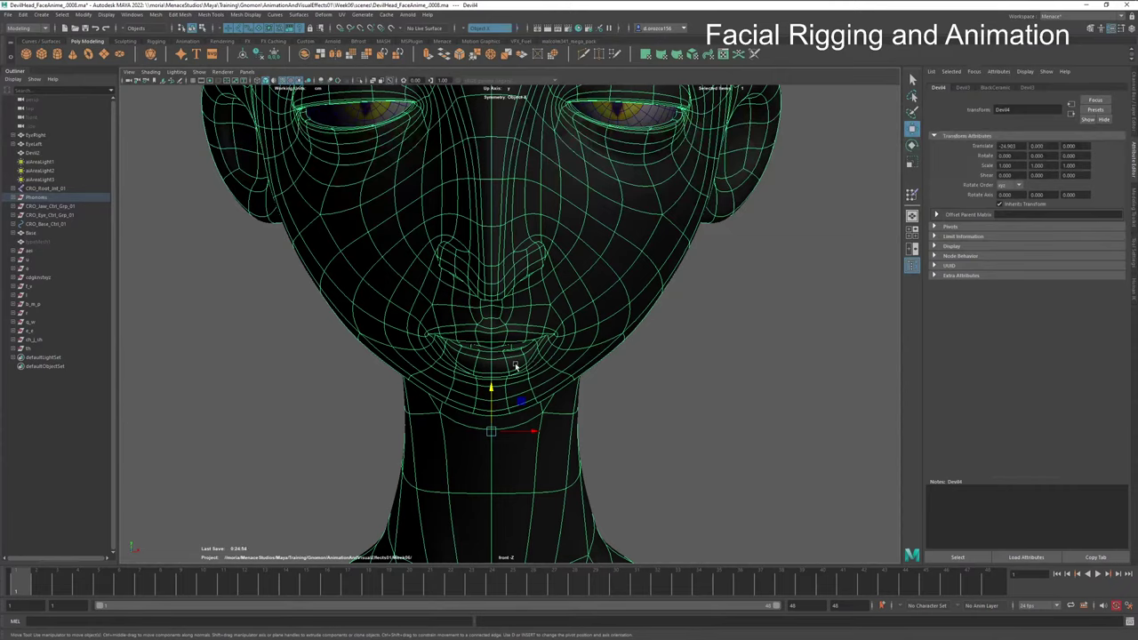
pyautogui.moveTo(517, 365); pyautogui.dragTo(525, 334, button='right')
pyautogui.click(525, 334)
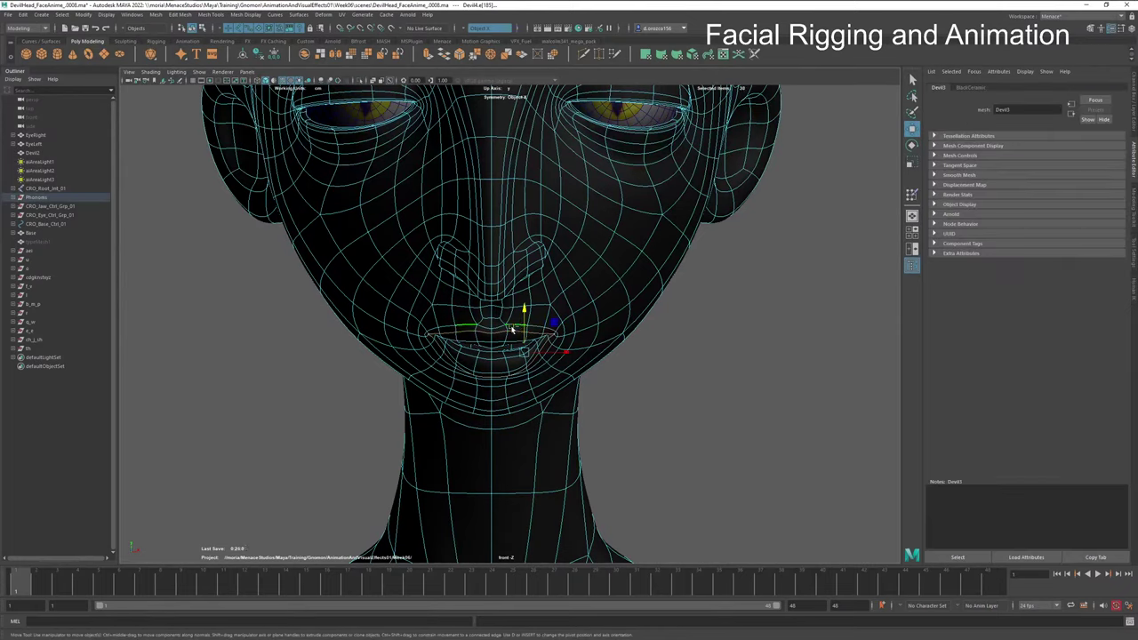
# Step: Switch to the perspective camera, frame the lip edge and select upper-lip edges
pyautogui.press('space')
pyautogui.click(459, 354)
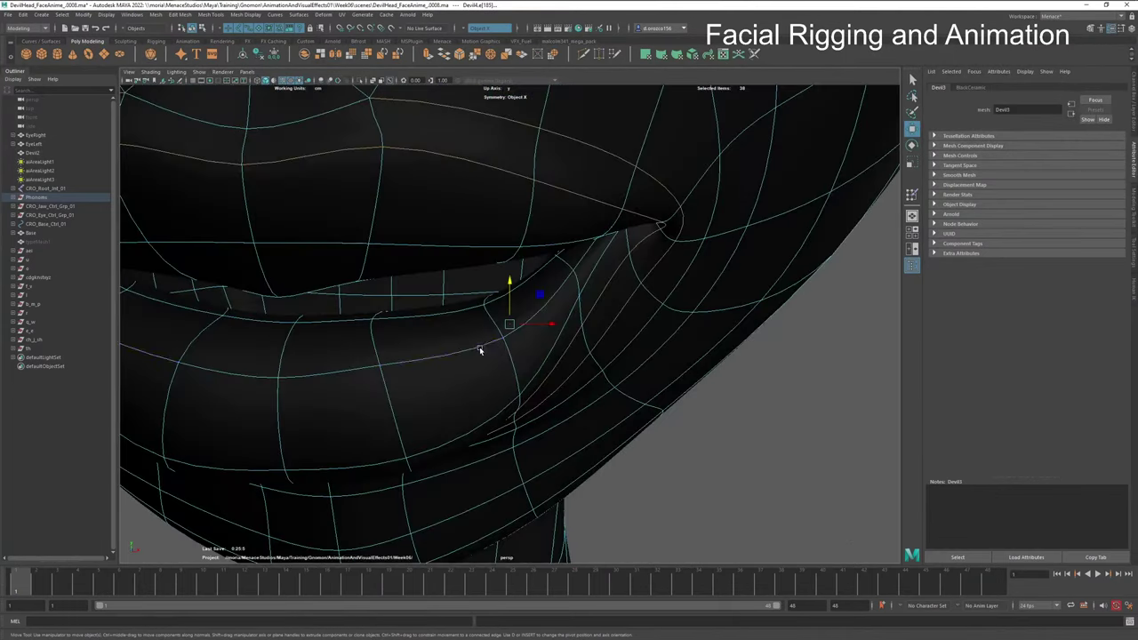
pyautogui.press('f')
pyautogui.keyDown('alt'); pyautogui.moveTo(509, 351); pyautogui.dragTo(338, 330); pyautogui.keyUp('alt')
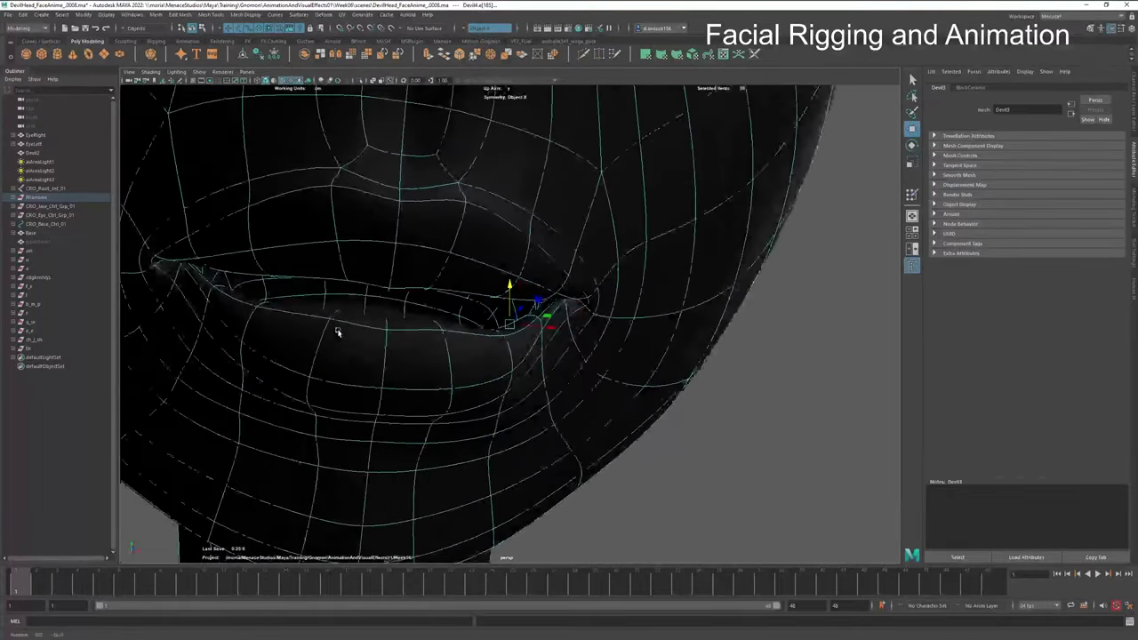
pyautogui.click(336, 382)
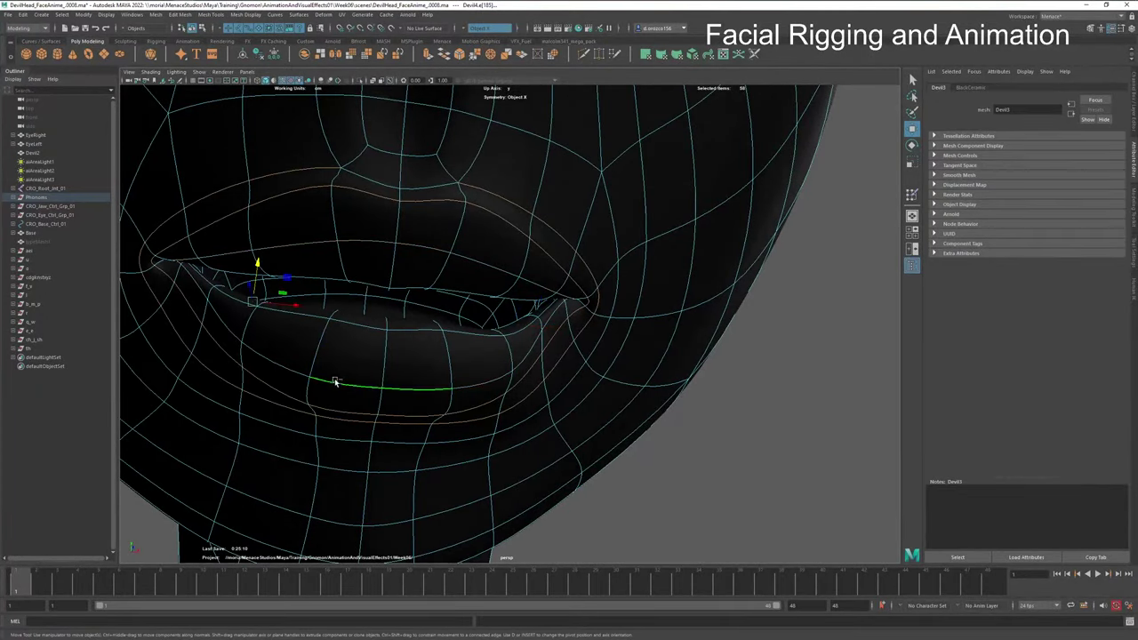
pyautogui.click(381, 327)
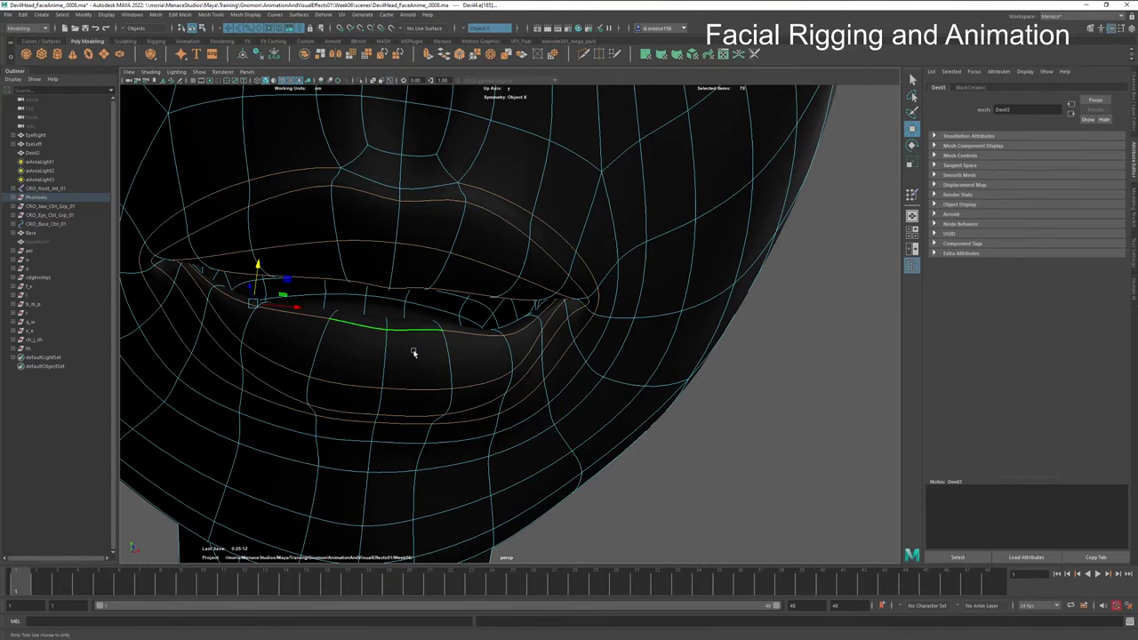
pyautogui.keyDown('alt'); pyautogui.moveTo(415, 350); pyautogui.dragTo(327, 351); pyautogui.keyUp('alt')
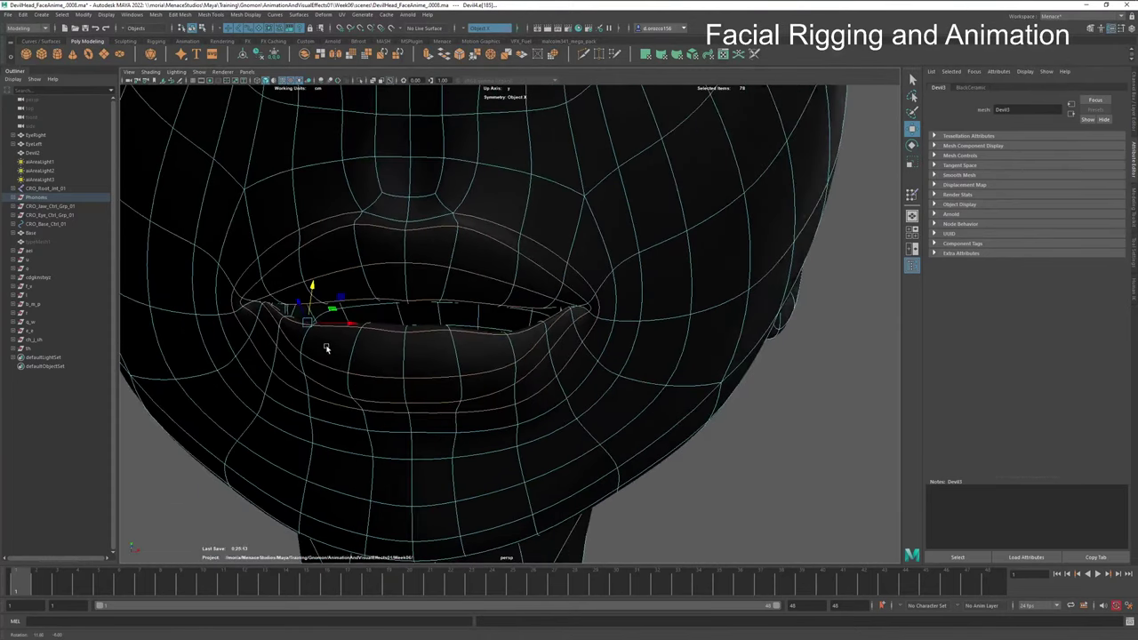
# Step: Select the lip-corner edges and try scaling them wider, then undo the widening
pyautogui.keyDown('shift'); pyautogui.click(416, 433); pyautogui.keyUp('shift')
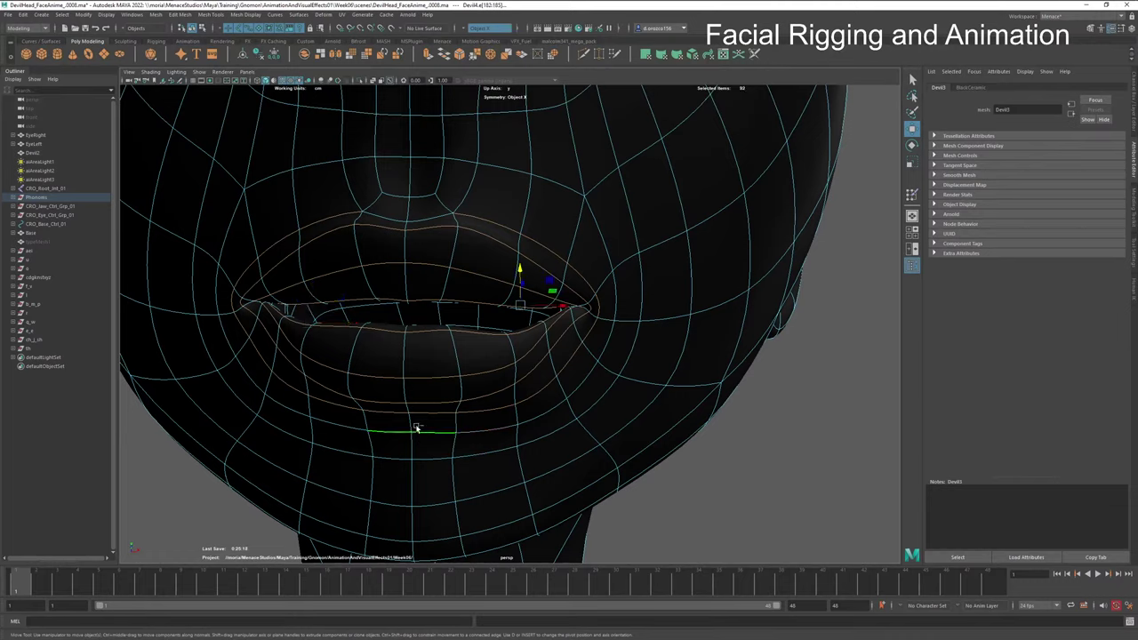
pyautogui.press('e')
pyautogui.press('r')
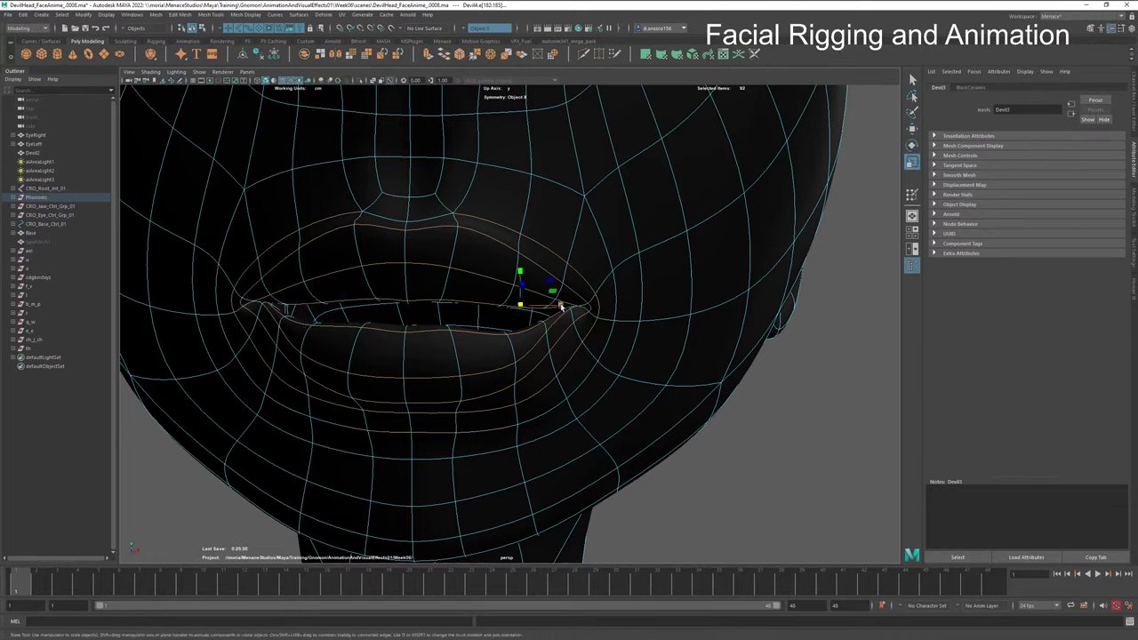
pyautogui.moveTo(561, 307); pyautogui.dragTo(568, 307)
pyautogui.hotkey('ctrl', 'z')
pyautogui.hotkey('ctrl', 'z')
pyautogui.keyDown('shift'); pyautogui.click(552, 322); pyautogui.keyUp('shift')
pyautogui.moveTo(561, 306); pyautogui.dragTo(586, 305)
pyautogui.hotkey('ctrl', 'z')
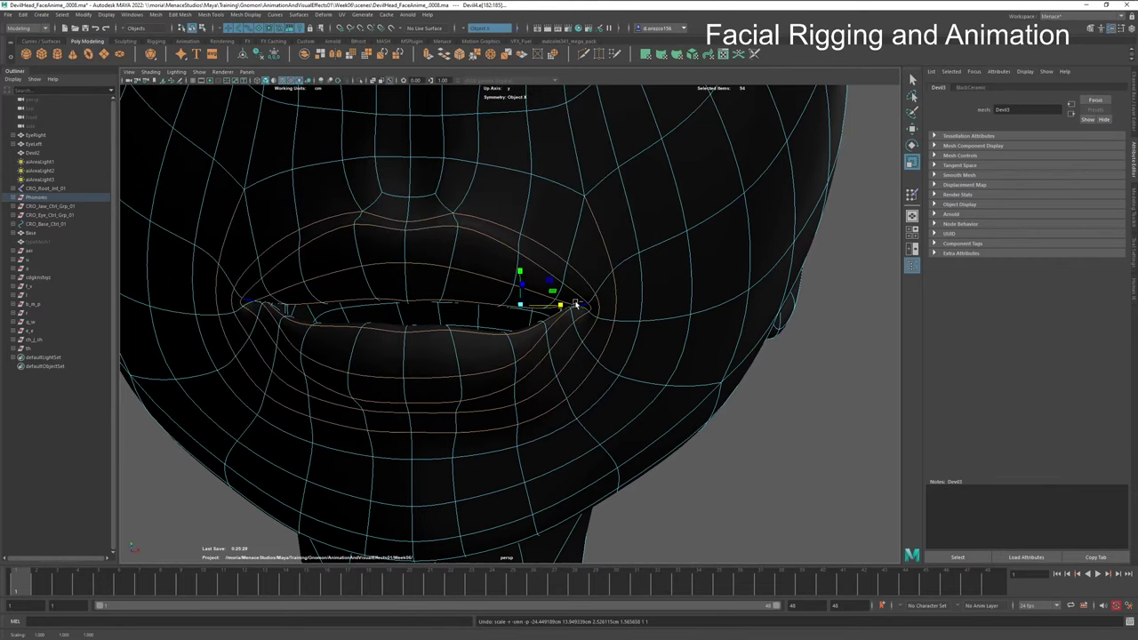
# Step: Select the edge loop above the lips and a lower-lip corner edge, undoing the stretch
pyautogui.keyDown('shift'); pyautogui.doubleClick(561, 186); pyautogui.keyUp('shift')
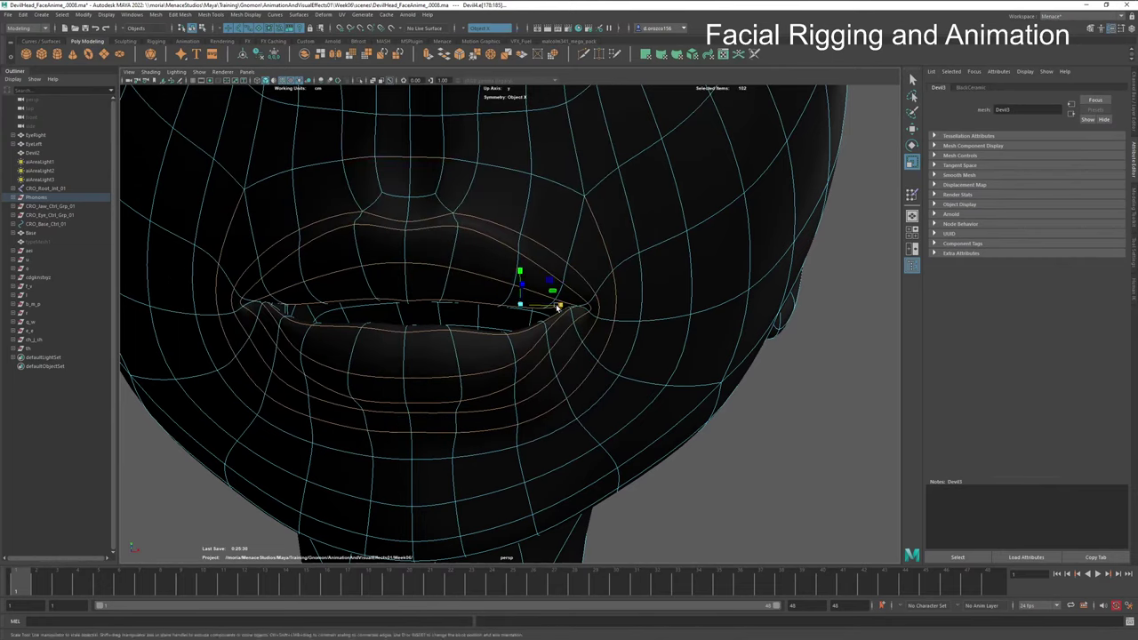
pyautogui.keyDown('alt'); pyautogui.moveTo(558, 307); pyautogui.dragTo(498, 303); pyautogui.keyUp('alt')
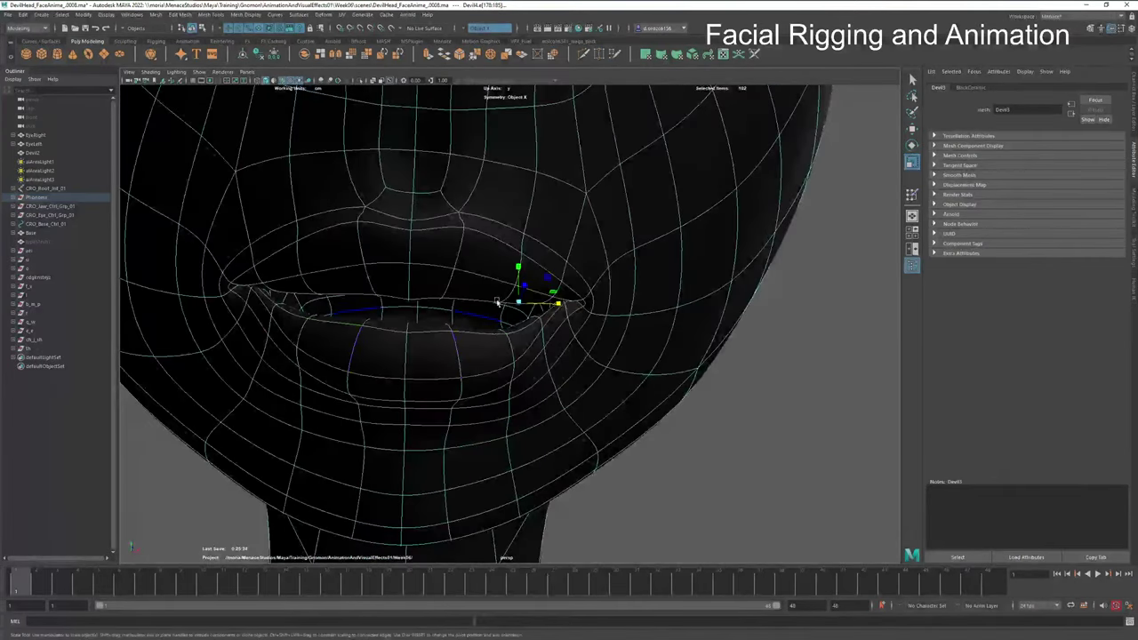
pyautogui.click(516, 317)
pyautogui.keyDown('alt'); pyautogui.moveTo(512, 347); pyautogui.dragTo(581, 323); pyautogui.keyUp('alt')
pyautogui.hotkey('ctrl', 'z')
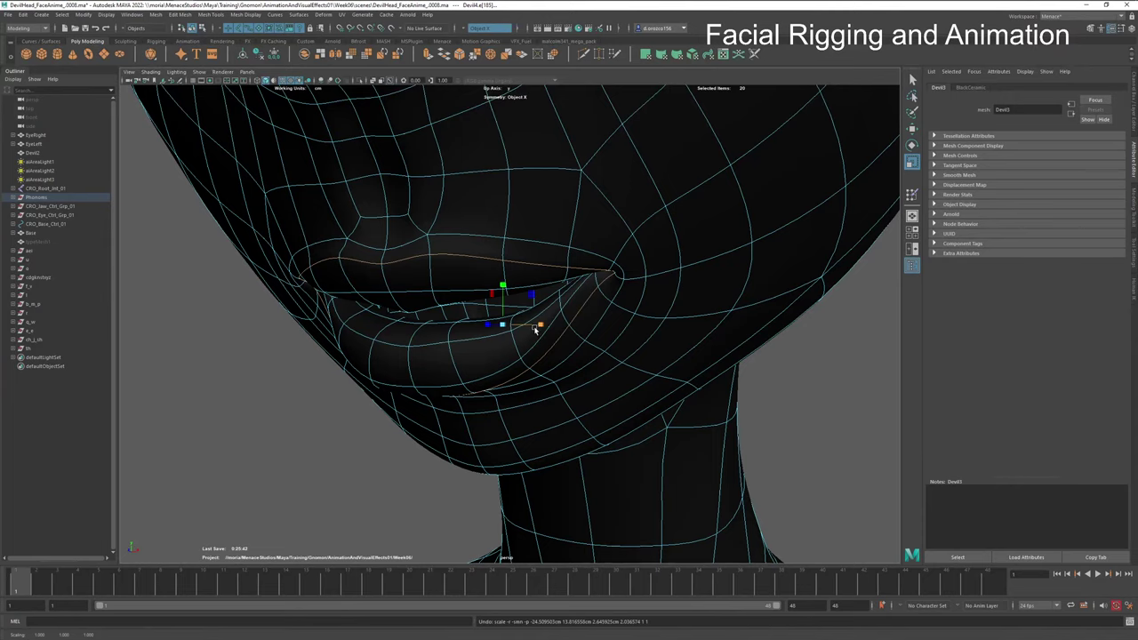
pyautogui.keyDown('alt'); pyautogui.moveTo(517, 351); pyautogui.dragTo(463, 350); pyautogui.keyUp('alt')
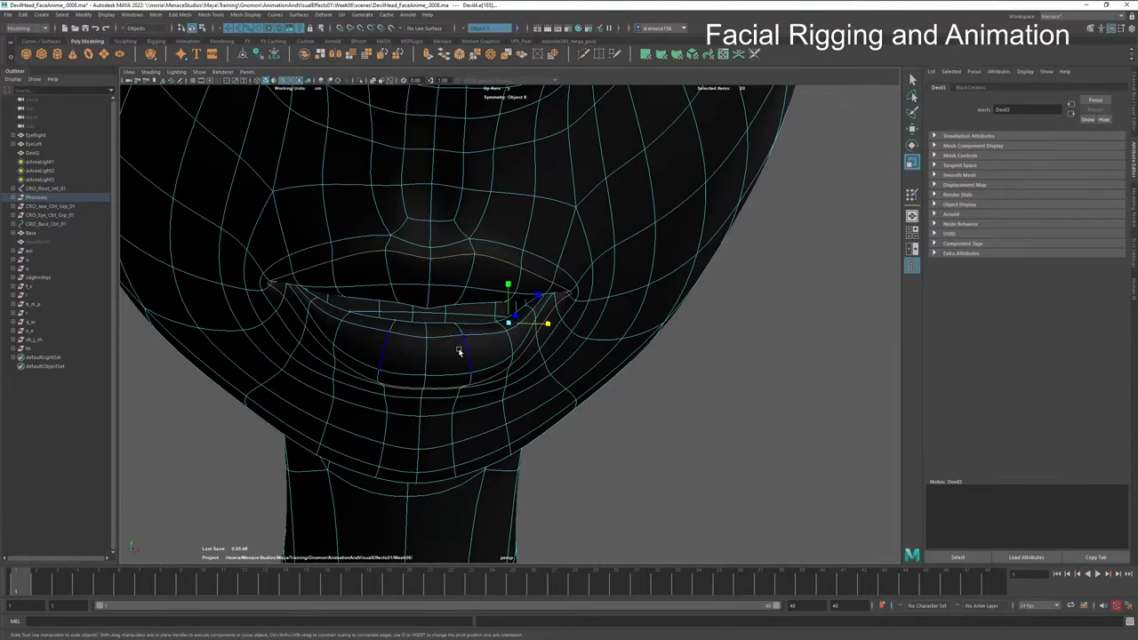
# Step: Turn on Soft Select with B, test-widen the lips, then undo it
pyautogui.press('b')
pyautogui.moveTo(548, 323); pyautogui.dragTo(690, 313)
pyautogui.hotkey('ctrl', 'z')
pyautogui.keyDown('alt'); pyautogui.moveTo(511, 329); pyautogui.dragTo(620, 344); pyautogui.keyUp('alt')
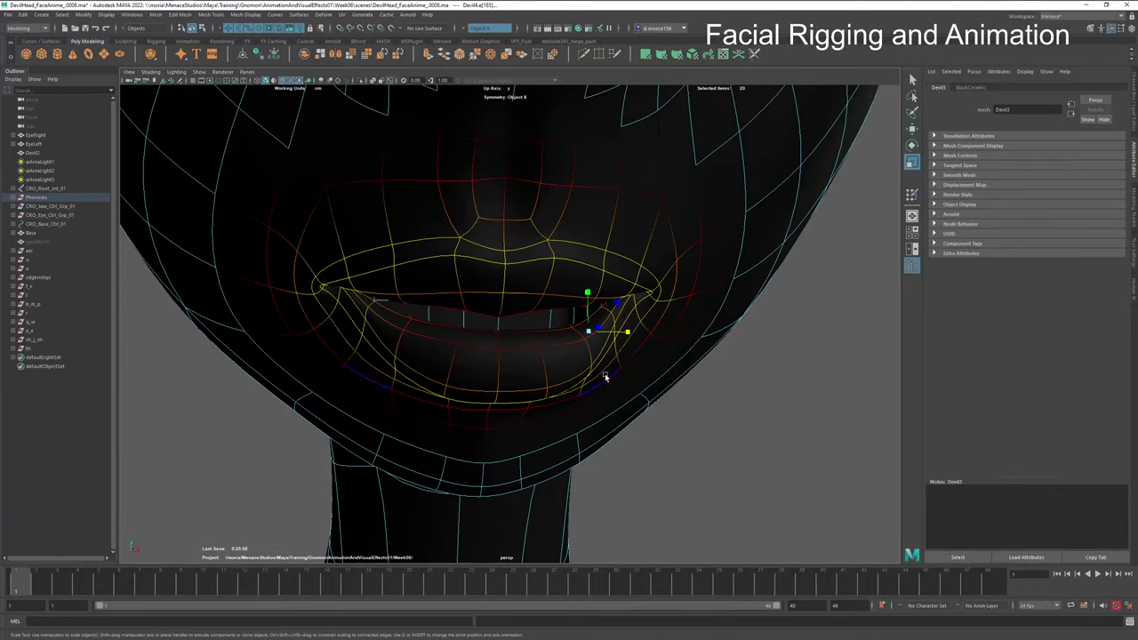
# Step: Select both lip-corner vertices, adjust the soft falloff radius, then turn Soft Select off
pyautogui.click(639, 289)
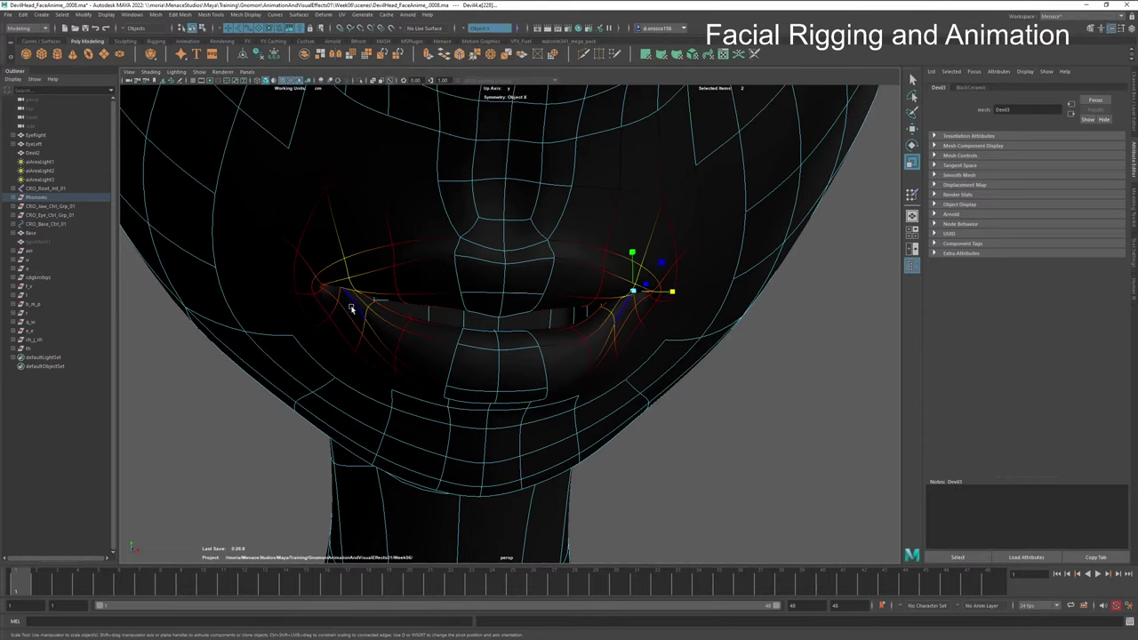
pyautogui.moveTo(354, 307)
pyautogui.keyDown('alt'); pyautogui.mouseDown()
pyautogui.moveTo(360, 287)
pyautogui.moveTo(350, 295)
pyautogui.mouseUp(); pyautogui.keyUp('alt')
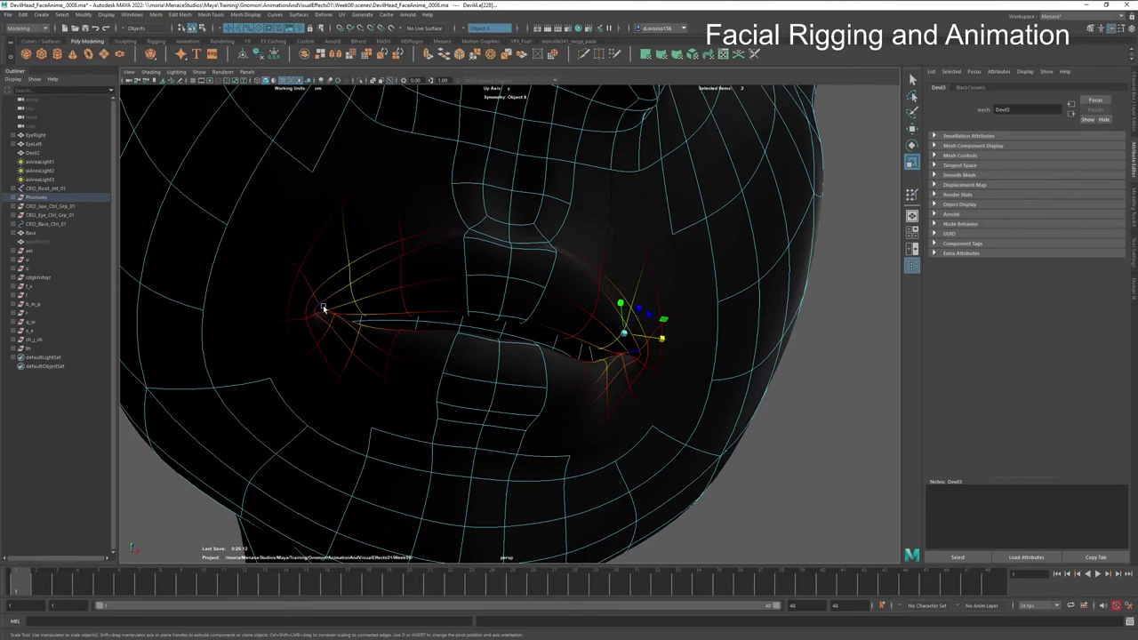
pyautogui.click(323, 309)
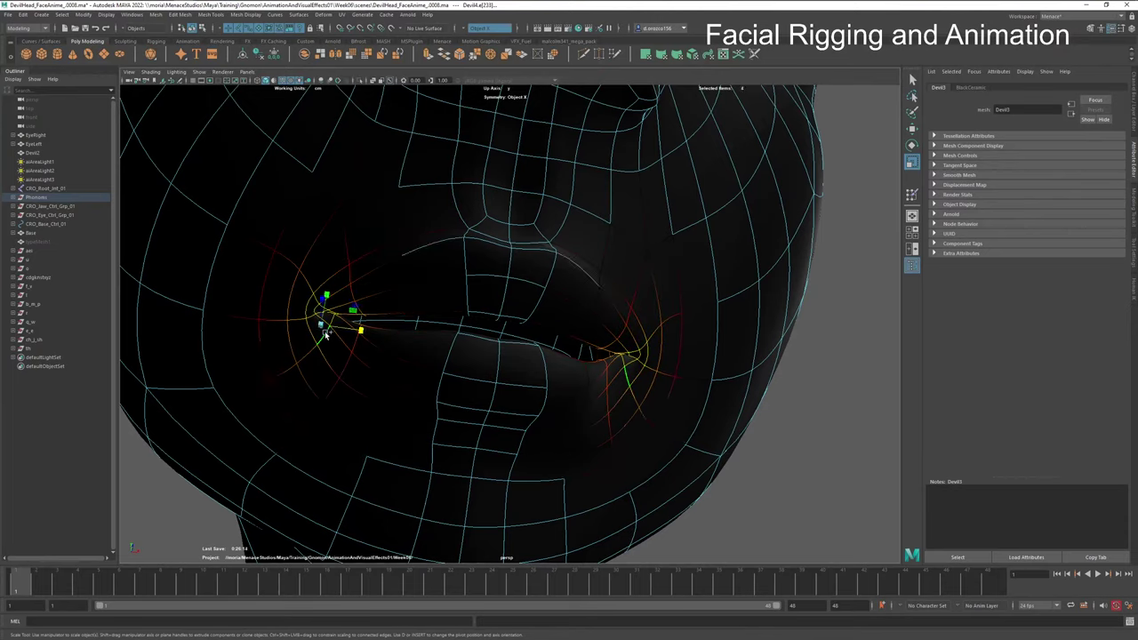
pyautogui.hotkey('shift', '.')
pyautogui.hotkey('shift', '.')
pyautogui.hotkey('shift', ',')
pyautogui.press('b')
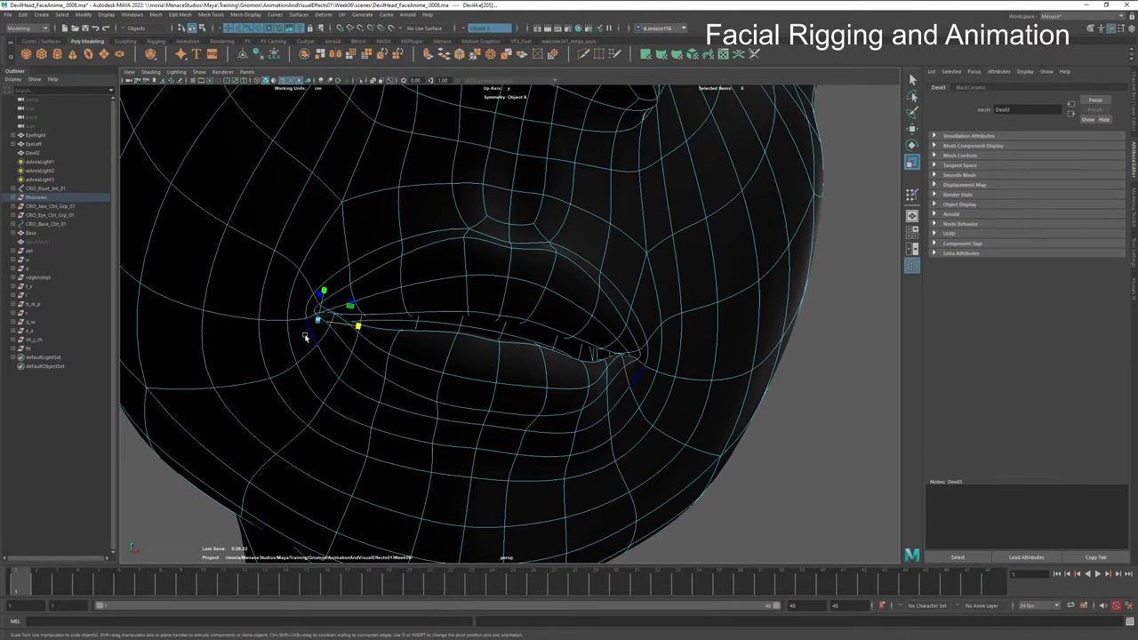
# Step: Scale the lip corners inward to about 0.885 in X and show the Channel Box/Layer Editor
pyautogui.scroll(3, 305, 337)
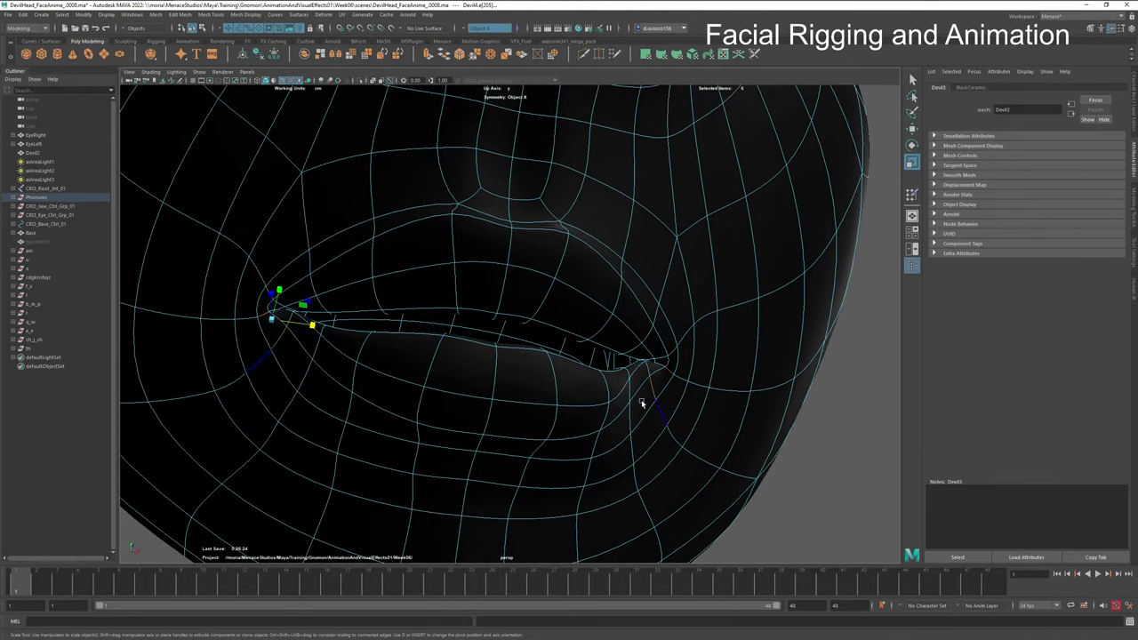
pyautogui.moveTo(312, 326); pyautogui.dragTo(352, 327)
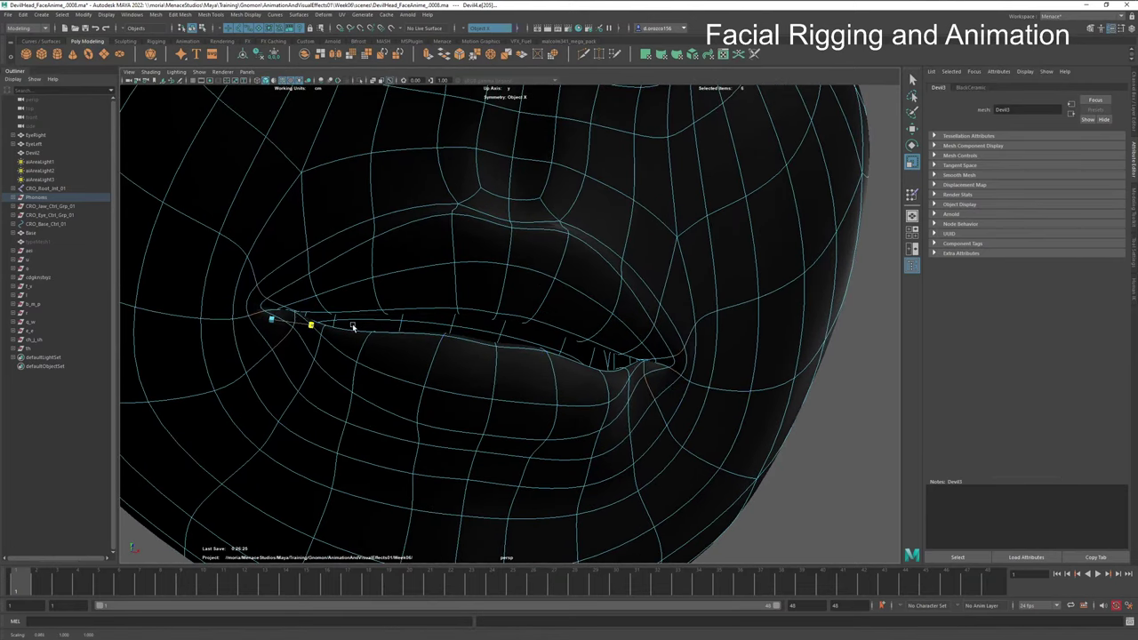
pyautogui.doubleClick(554, 382)
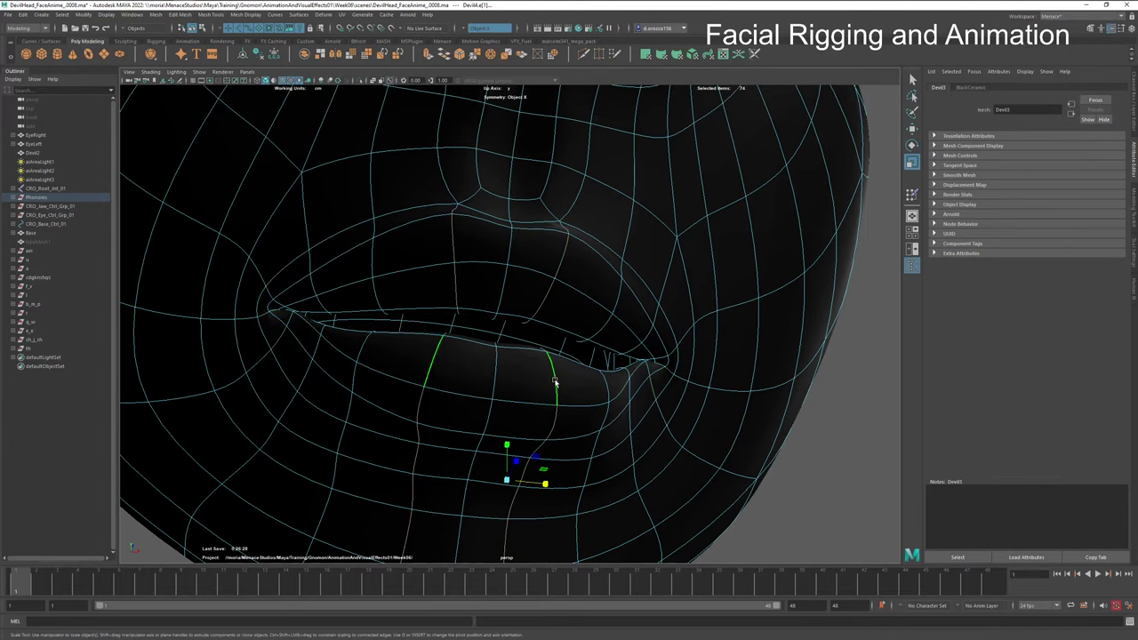
pyautogui.click(1134, 98)
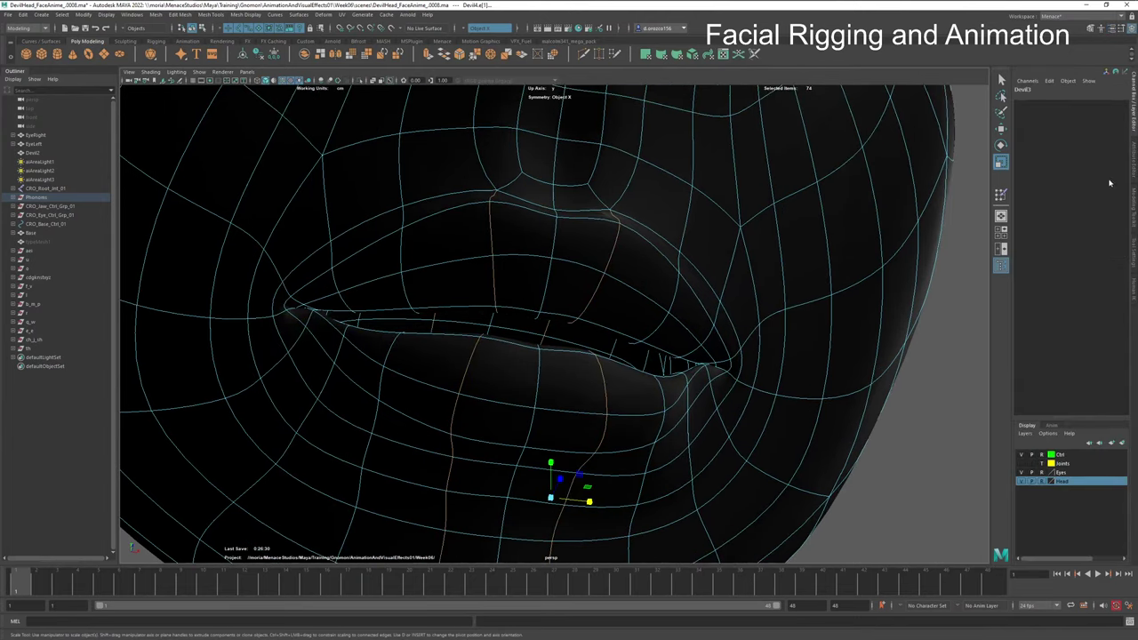
# Step: Open the Modeling Toolkit and turn symmetry off
pyautogui.hotkey('ctrl', 'a')
pyautogui.click(1134, 204)
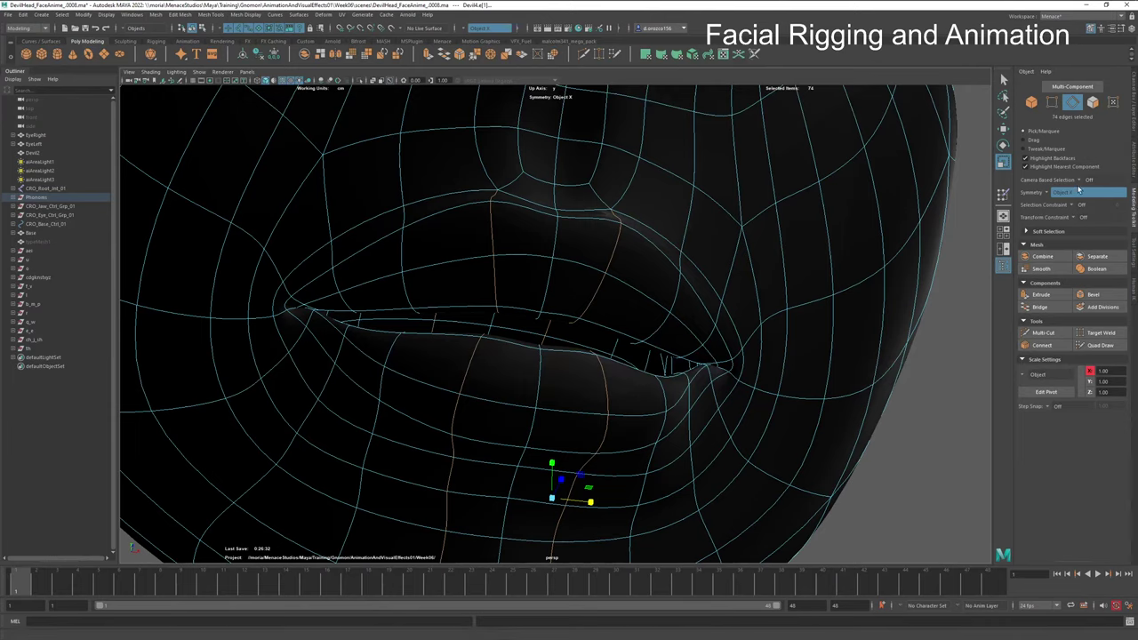
pyautogui.click(1072, 194)
pyautogui.click(1067, 201)
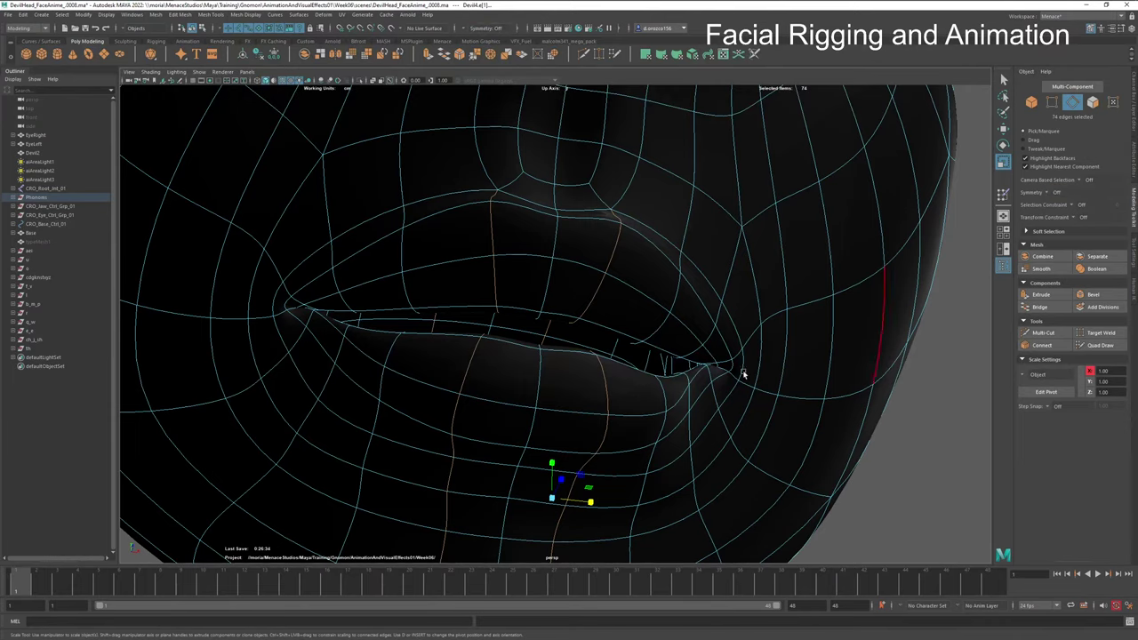
# Step: Select the upper-lip and inner-lip edge loops, undoing a trial widening
pyautogui.click(320, 341)
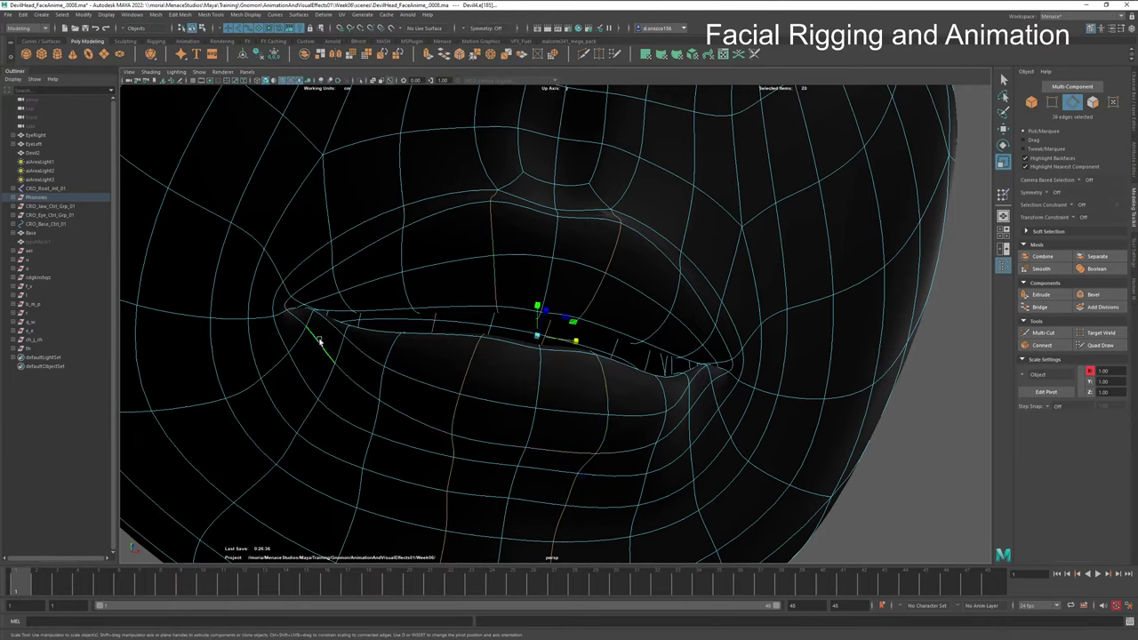
pyautogui.doubleClick(328, 303)
pyautogui.keyDown('shift'); pyautogui.doubleClick(426, 334); pyautogui.keyUp('shift')
pyautogui.moveTo(575, 352); pyautogui.dragTo(583, 352)
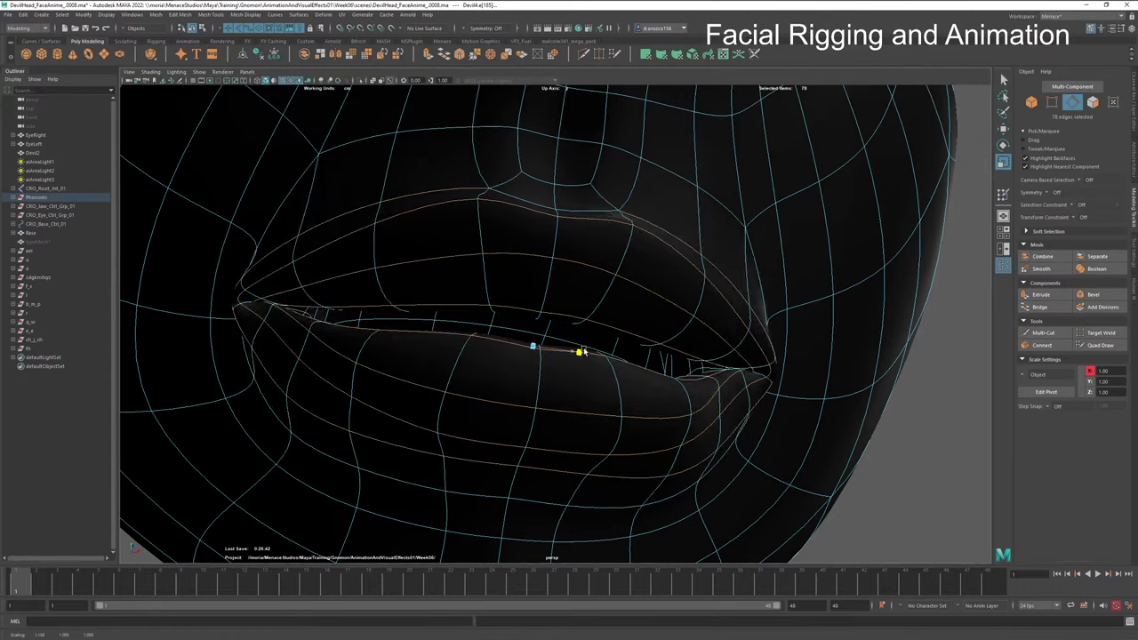
pyautogui.hotkey('ctrl', 'z')
pyautogui.hotkey('ctrl', 'z')
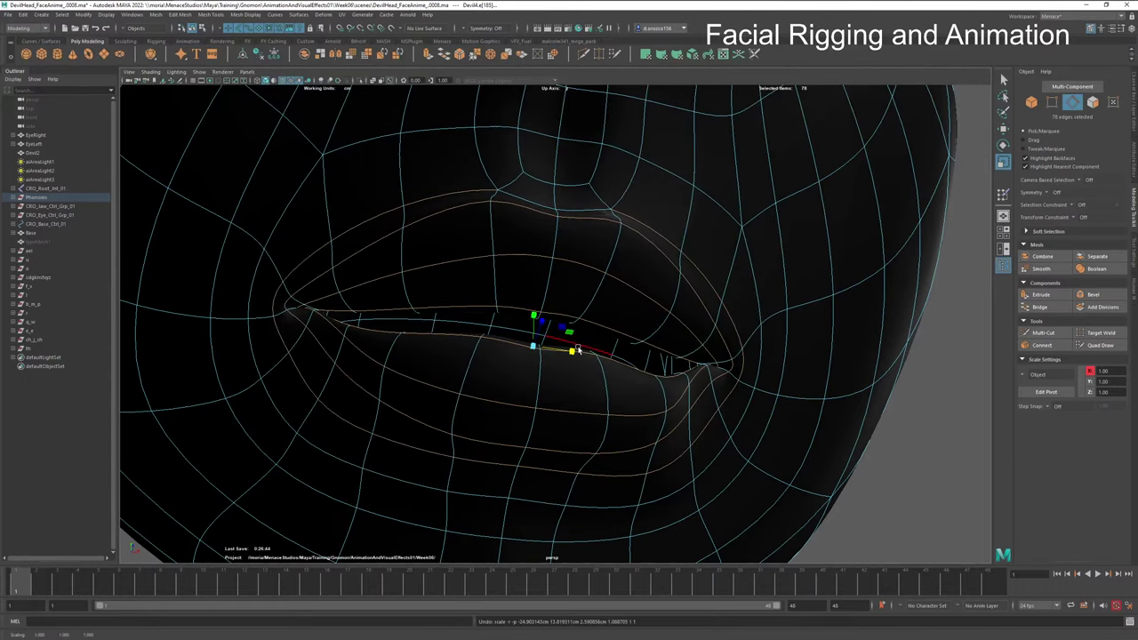
# Step: Turn on Soft Select and drag the X scale handle to widen the lips smoothly
pyautogui.press('b')
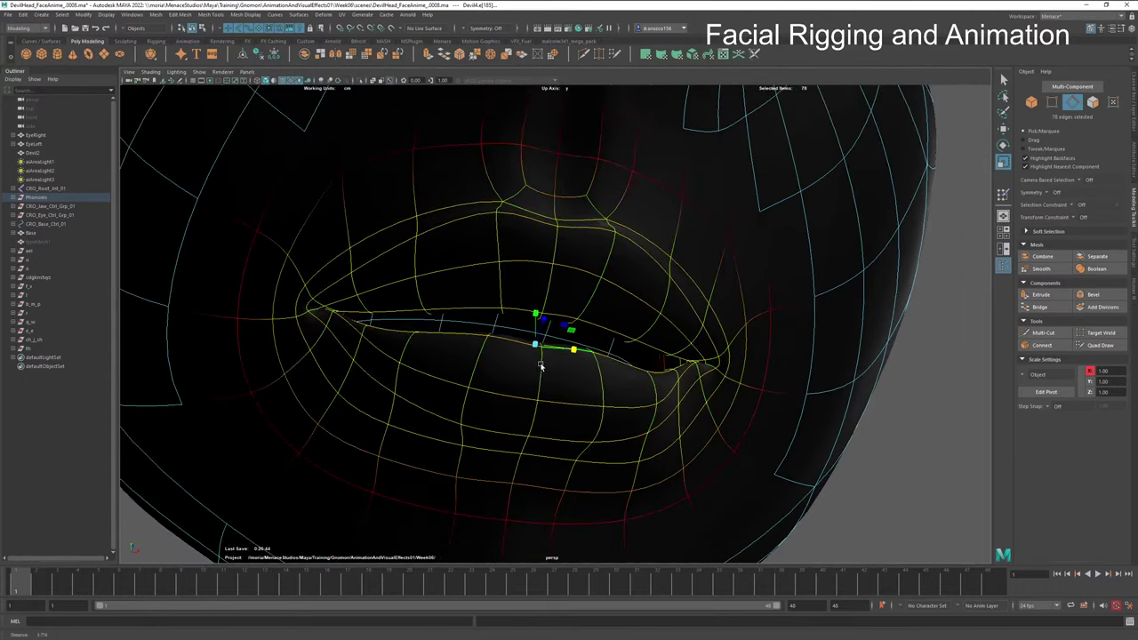
pyautogui.keyDown('alt'); pyautogui.moveTo(511, 377); pyautogui.dragTo(506, 389); pyautogui.keyUp('alt')
pyautogui.moveTo(577, 347); pyautogui.dragTo(586, 344)
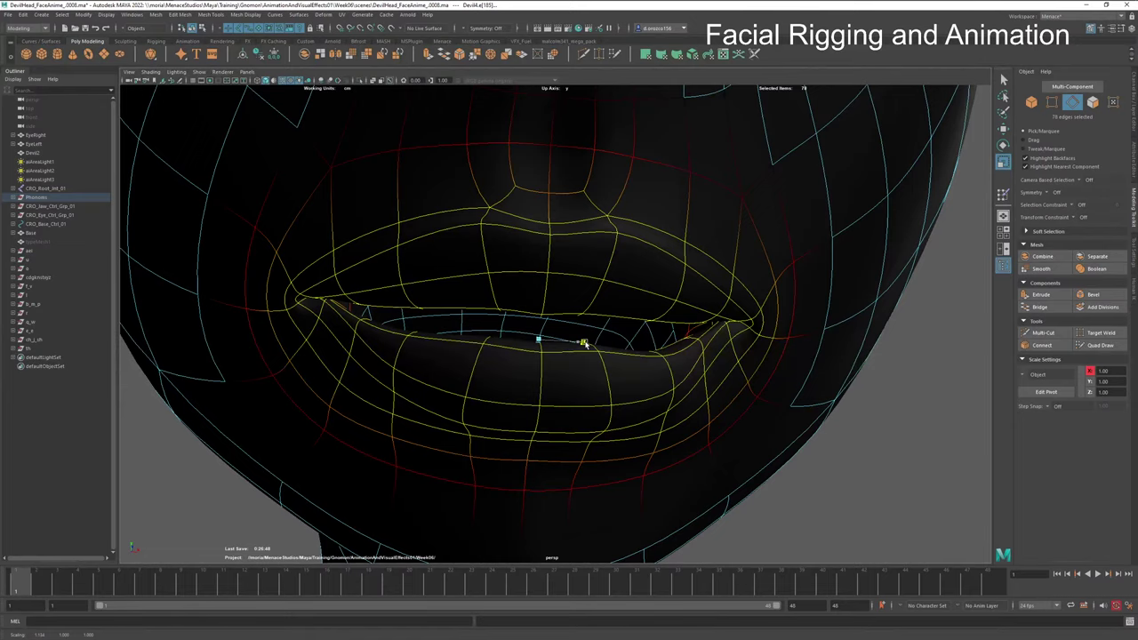
pyautogui.moveTo(584, 345); pyautogui.dragTo(586, 344)
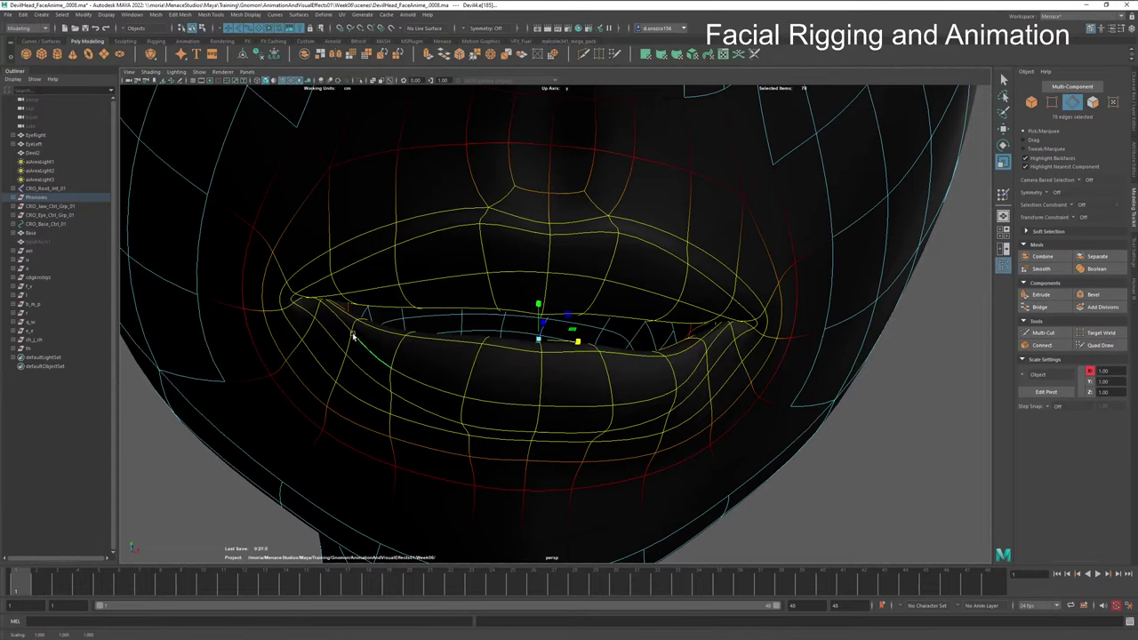
pyautogui.keyDown('alt'); pyautogui.moveTo(610, 418); pyautogui.dragTo(577, 416); pyautogui.keyUp('alt')
# Step: Orbit and zoom out from the mouth to show the row of labelled phoneme heads
pyautogui.scroll(-5, 576, 416)
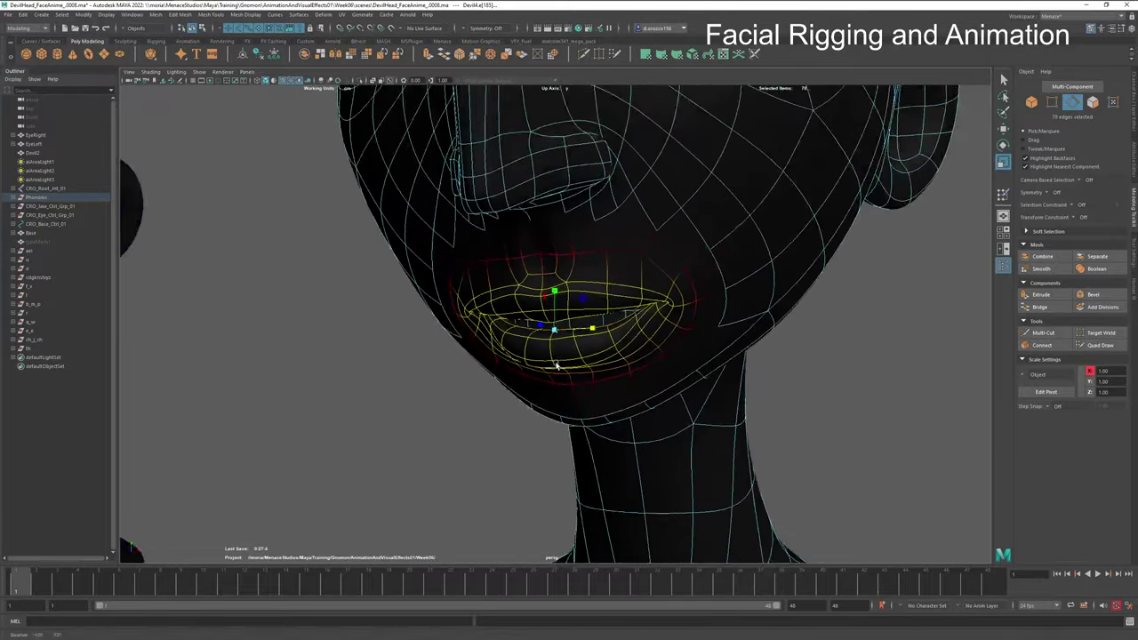
pyautogui.keyDown('alt'); pyautogui.moveTo(557, 366); pyautogui.dragTo(610, 399); pyautogui.keyUp('alt')
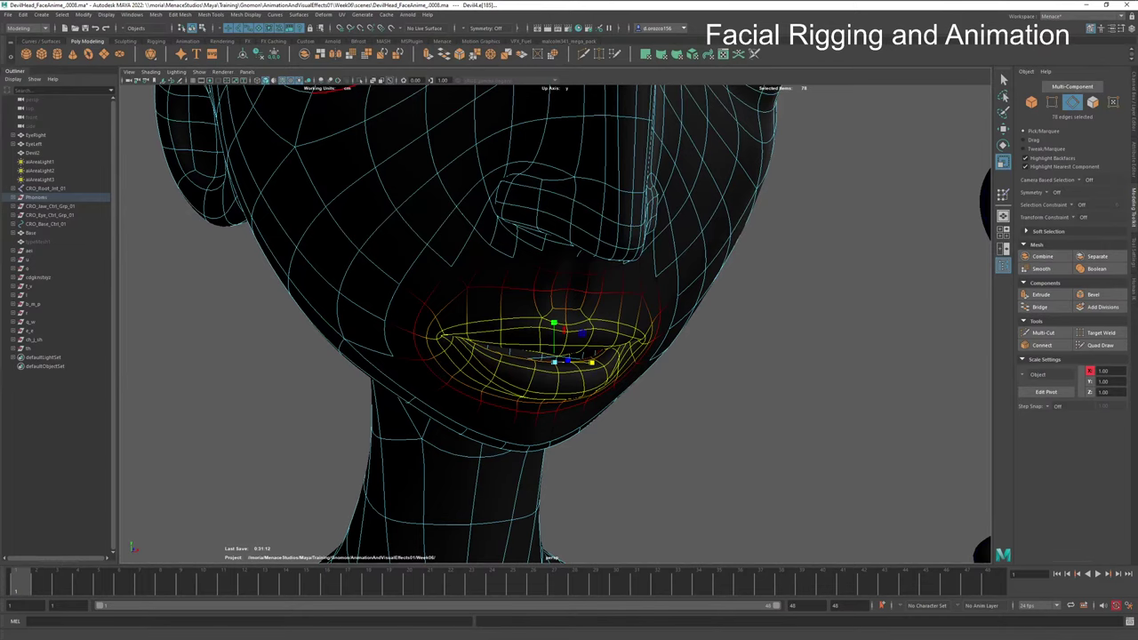
pyautogui.keyDown('alt'); pyautogui.moveTo(747, 360); pyautogui.dragTo(565, 373); pyautogui.keyUp('alt')
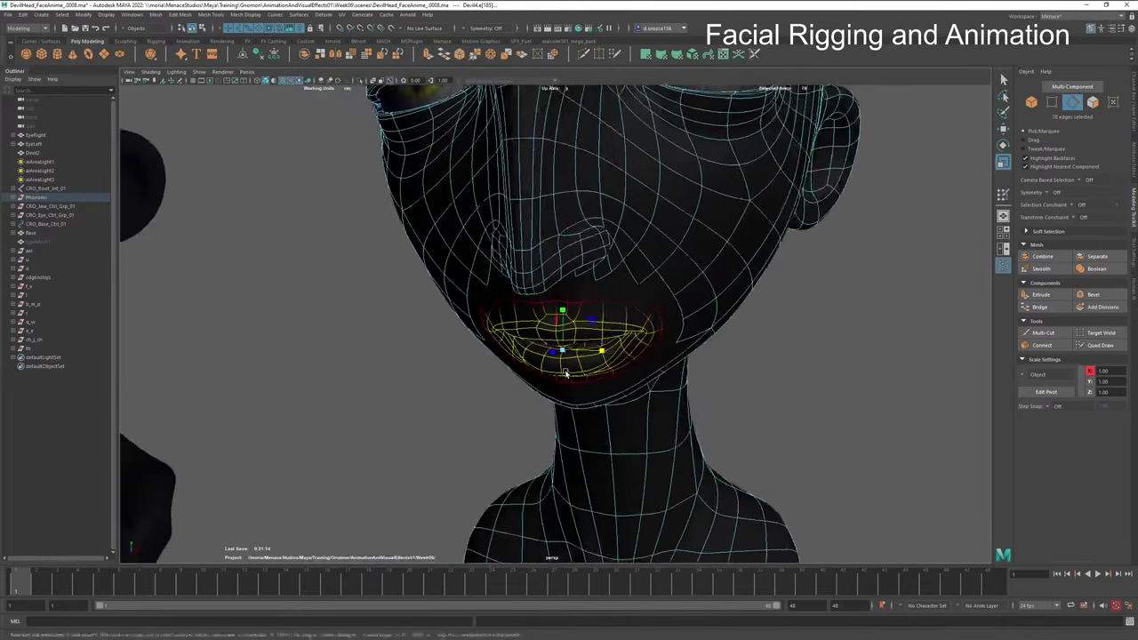
pyautogui.keyDown('alt'); pyautogui.moveTo(565, 373); pyautogui.dragTo(427, 364, button='right'); pyautogui.keyUp('alt')
pyautogui.keyDown('alt'); pyautogui.moveTo(427, 364); pyautogui.dragTo(528, 360); pyautogui.keyUp('alt')
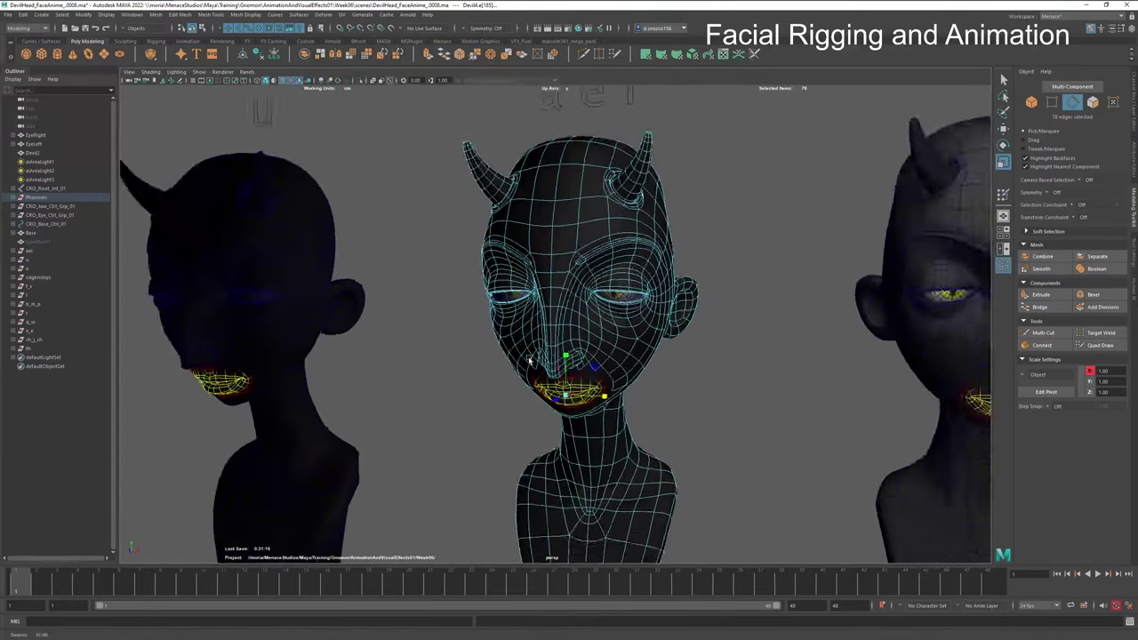
pyautogui.keyDown('alt'); pyautogui.moveTo(528, 360); pyautogui.dragTo(570, 357, button='right'); pyautogui.keyUp('alt')
pyautogui.keyDown('alt'); pyautogui.moveTo(569, 358); pyautogui.dragTo(598, 373); pyautogui.keyUp('alt')
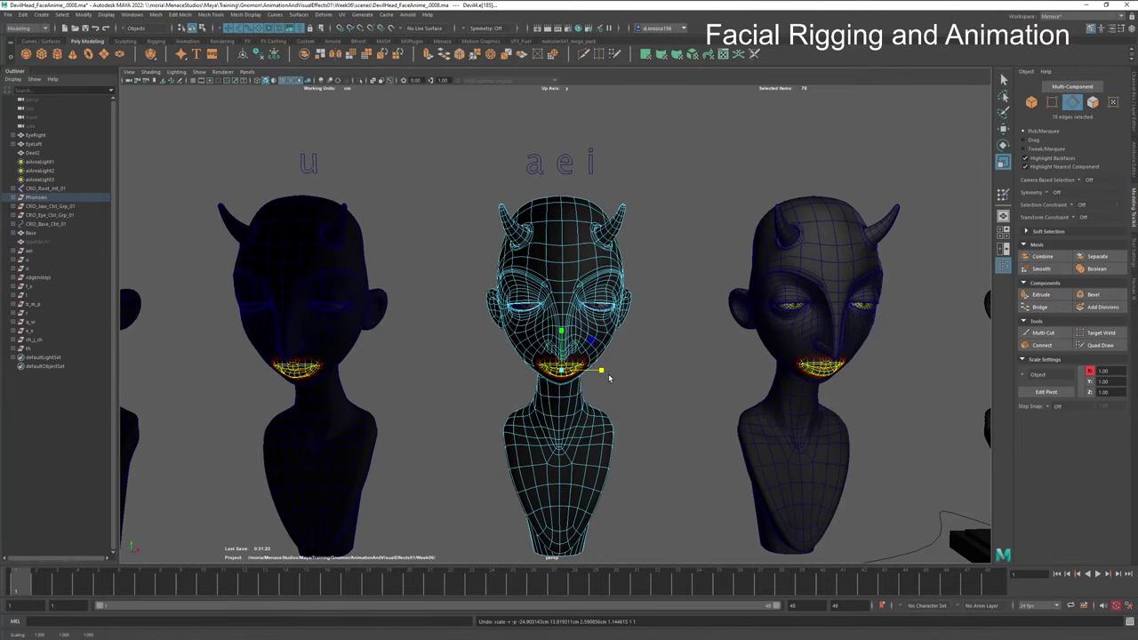
pyautogui.keyDown('alt'); pyautogui.moveTo(715, 372); pyautogui.dragTo(610, 374, button='right'); pyautogui.keyUp('alt')
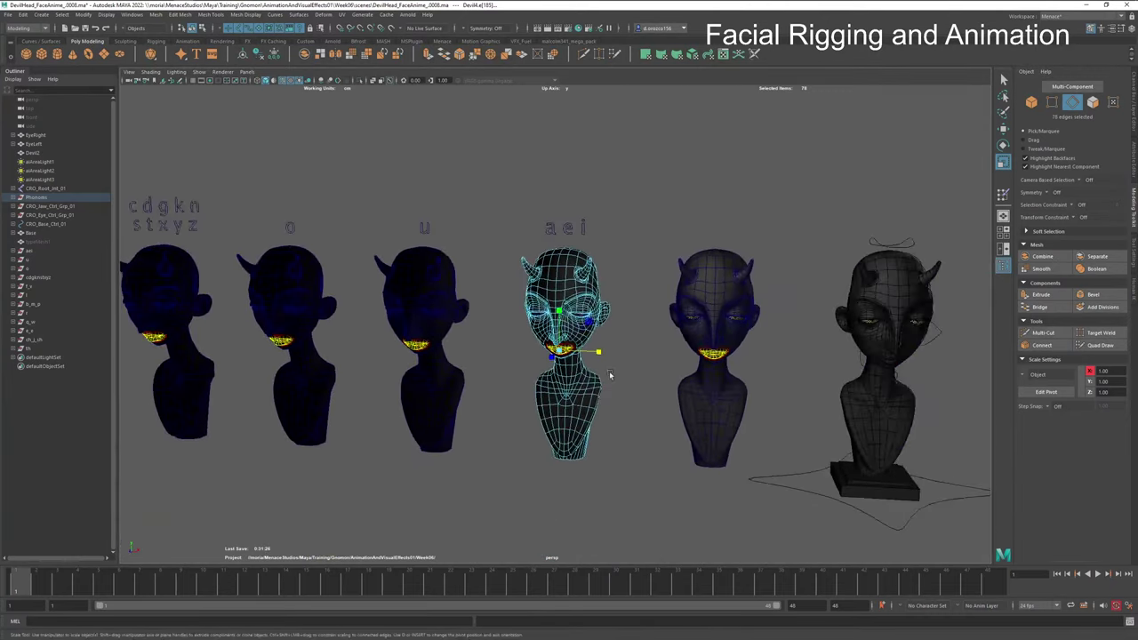
# Step: Drop the lip edge selection, return to Object Mode and turn off soft selection
pyautogui.click(655, 373)
pyautogui.click(579, 336)
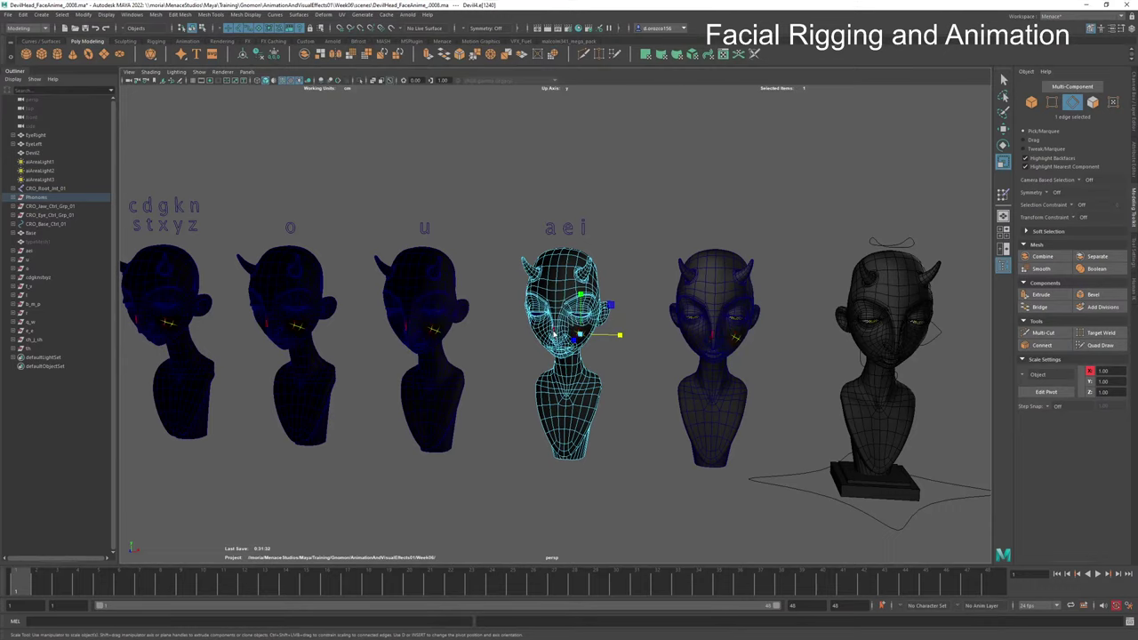
pyautogui.moveTo(554, 335); pyautogui.dragTo(636, 296, button='right')
pyautogui.click(637, 296)
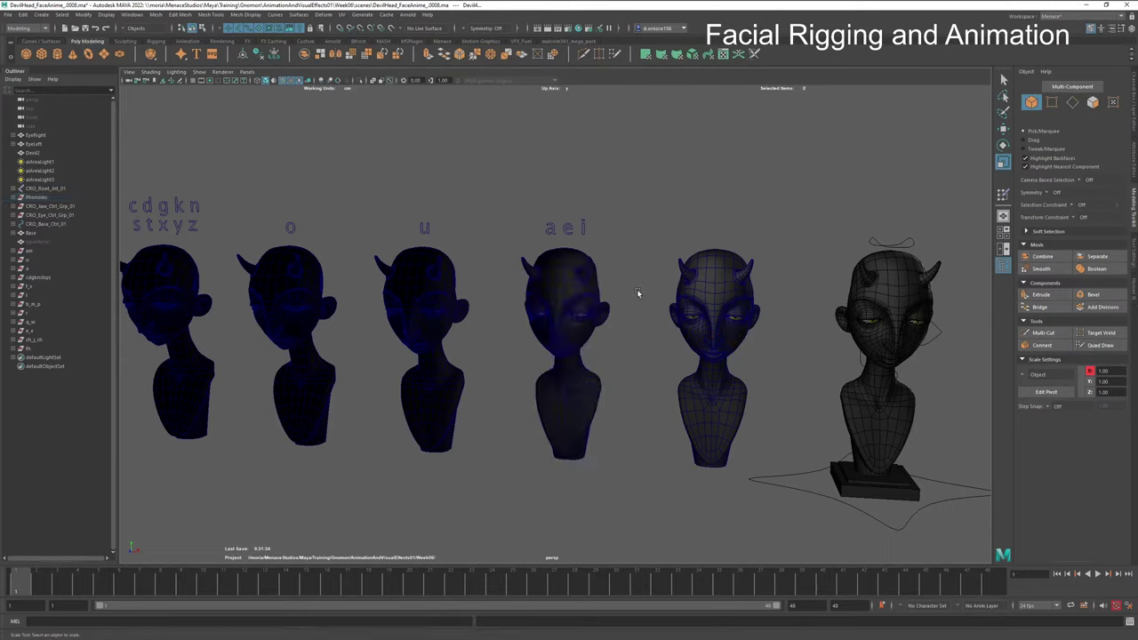
pyautogui.click(569, 328)
pyautogui.hotkey('ctrl', 'z')
pyautogui.hotkey('ctrl', 'z')
pyautogui.hotkey('ctrl', 'z')
pyautogui.hotkey('ctrl', 'z')
pyautogui.hotkey('ctrl', 'z')
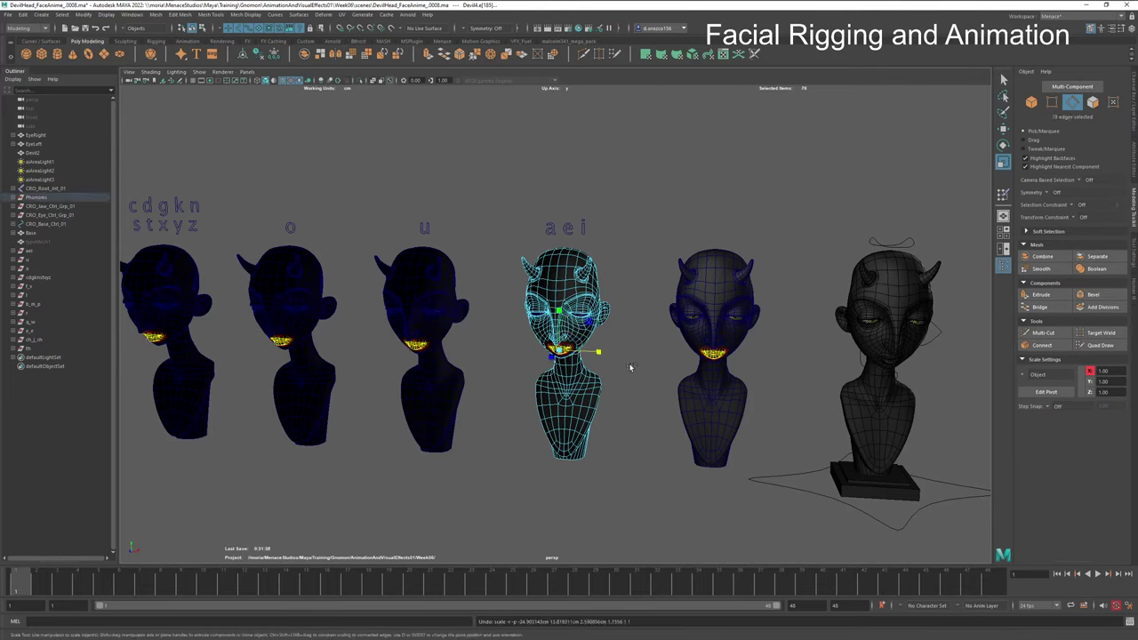
pyautogui.hotkey('ctrl', 'z')
pyautogui.hotkey('ctrl', 'z')
pyautogui.hotkey('ctrl', 'z')
pyautogui.hotkey('ctrl', 'z')
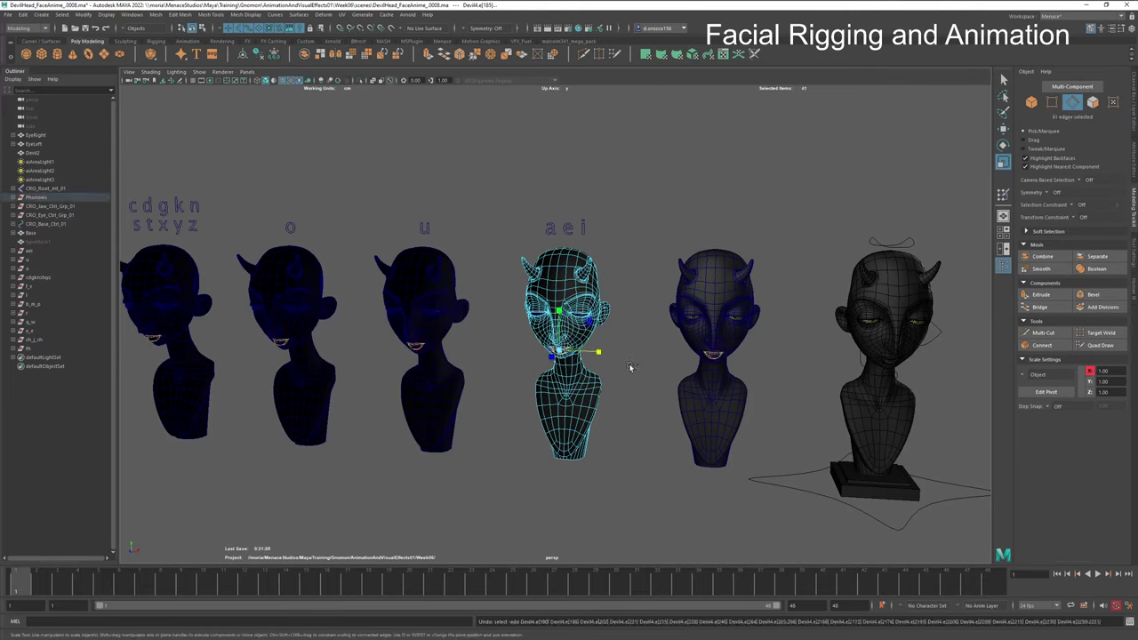
# Step: Switch the aei head to Object Mode, then select the neighbouring head Devil3
pyautogui.moveTo(571, 332); pyautogui.dragTo(595, 323, button='right')
pyautogui.click(667, 288)
pyautogui.click(564, 330)
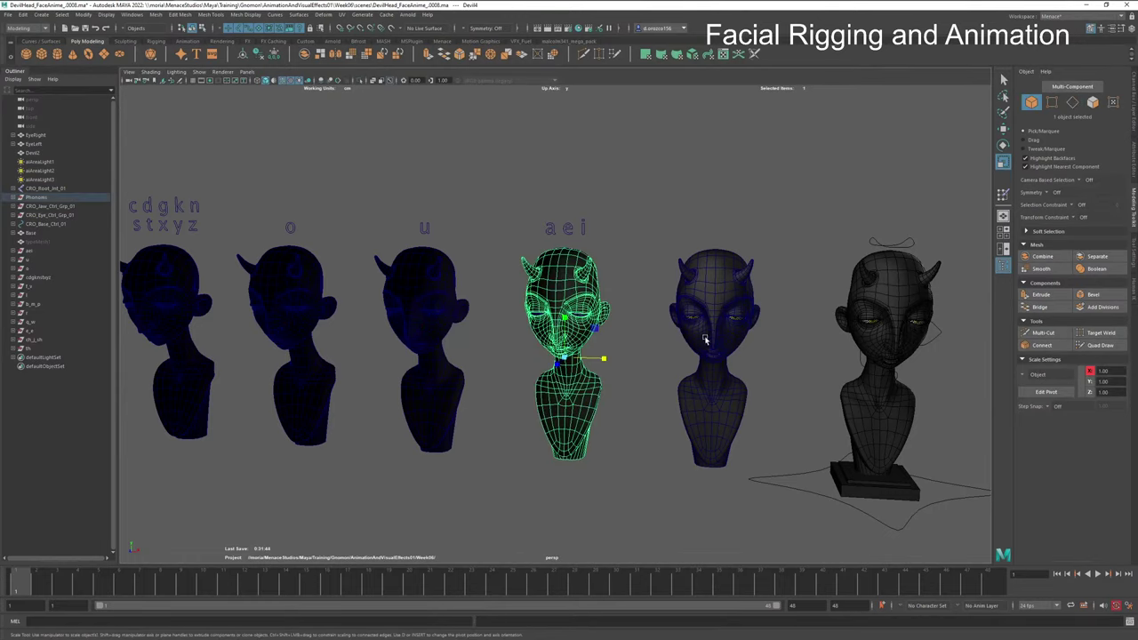
pyautogui.click(706, 340)
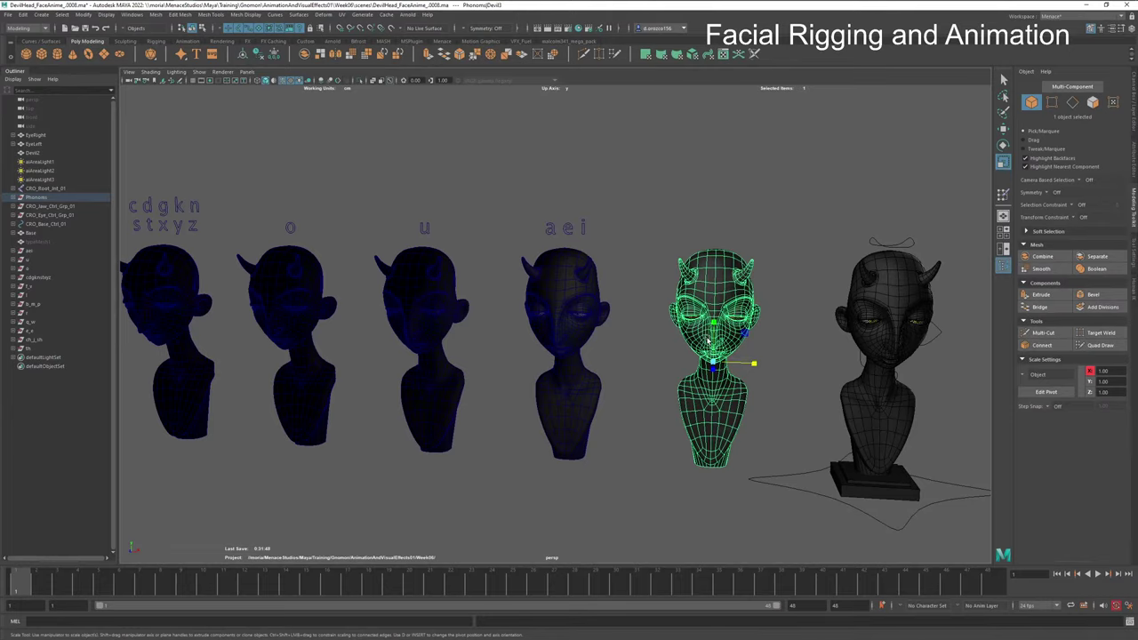
# Step: Marquee-select every phoneme head in the row and freeze their transformations
pyautogui.keyDown('alt'); pyautogui.moveTo(752, 361); pyautogui.dragTo(451, 360, button='right'); pyautogui.keyUp('alt')
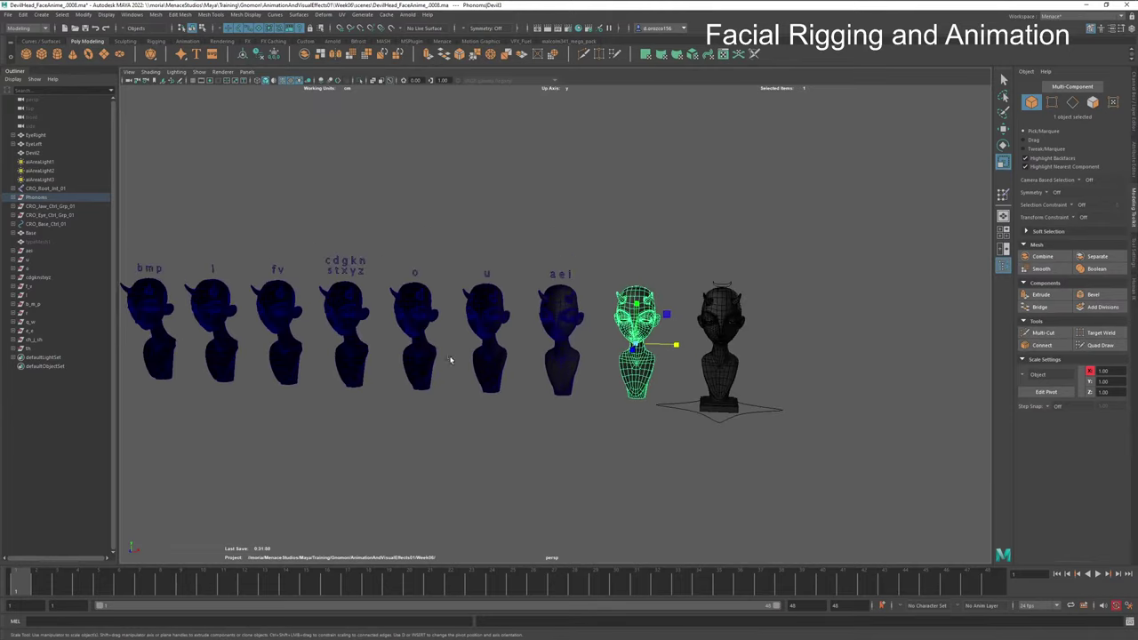
pyautogui.keyDown('alt'); pyautogui.moveTo(582, 348); pyautogui.dragTo(471, 335, button='right'); pyautogui.keyUp('alt')
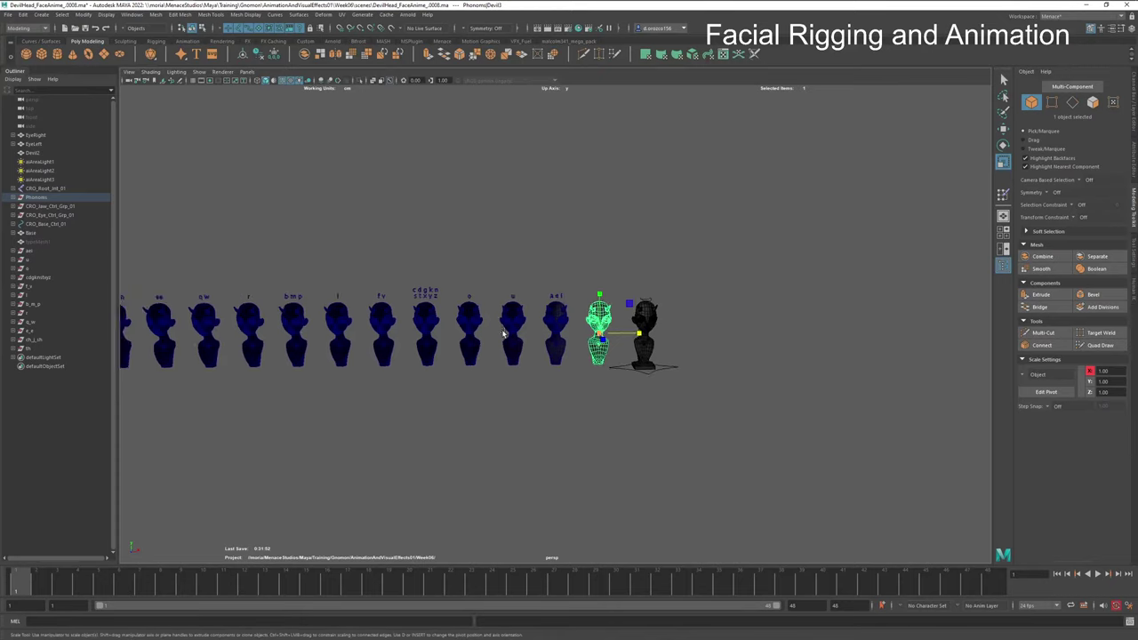
pyautogui.keyDown('alt'); pyautogui.moveTo(503, 333); pyautogui.dragTo(694, 352, button='middle'); pyautogui.keyUp('alt')
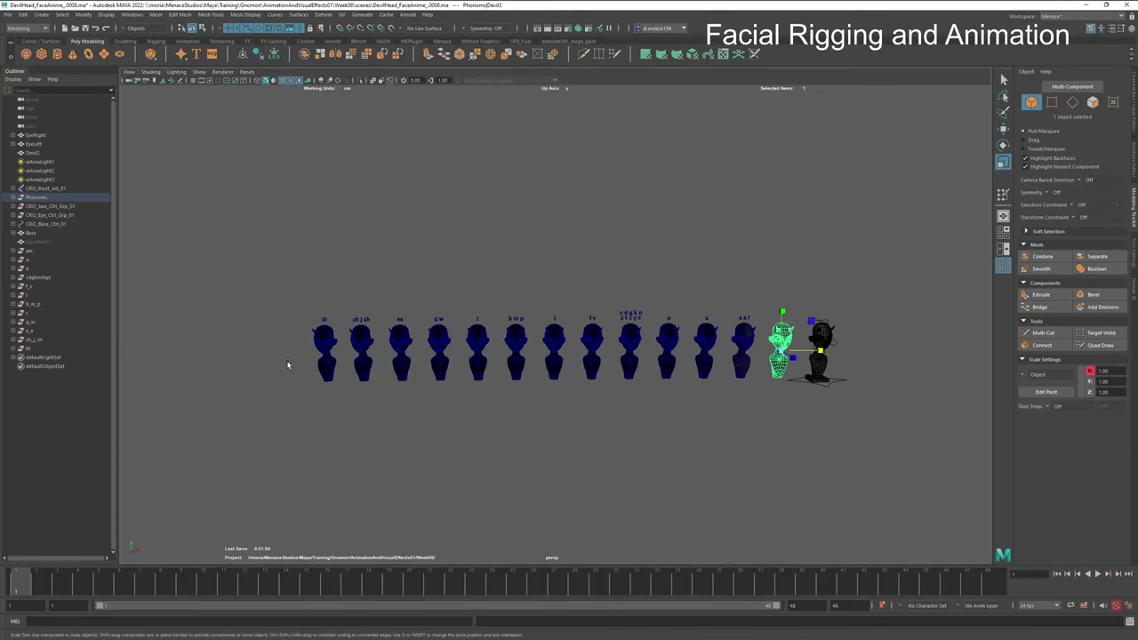
pyautogui.moveTo(287, 360); pyautogui.dragTo(790, 335)
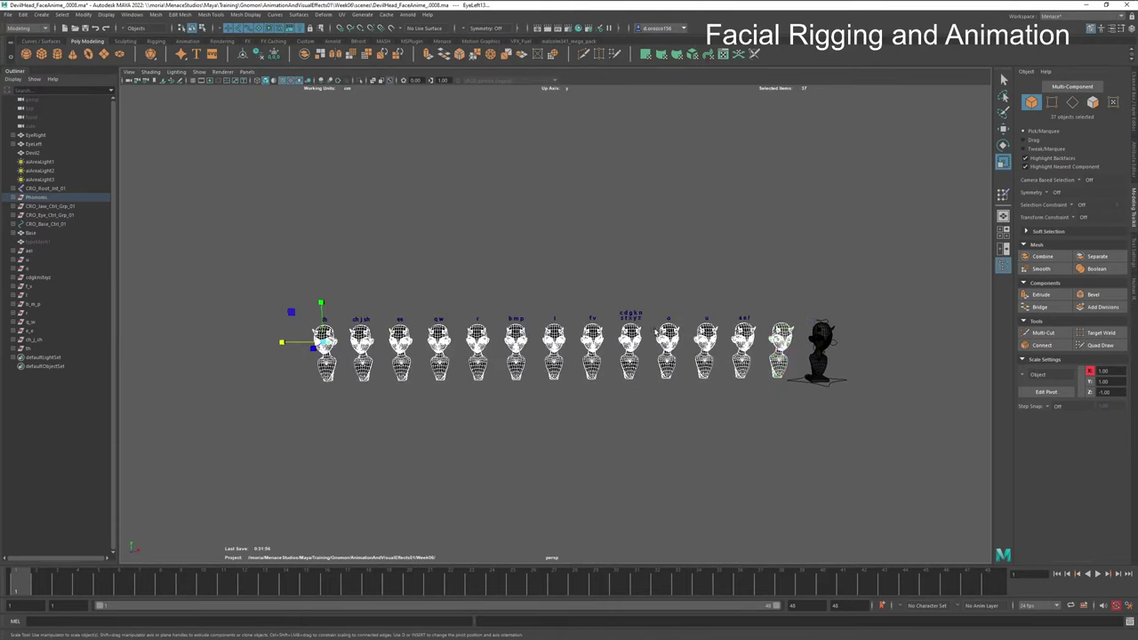
pyautogui.click(275, 54)
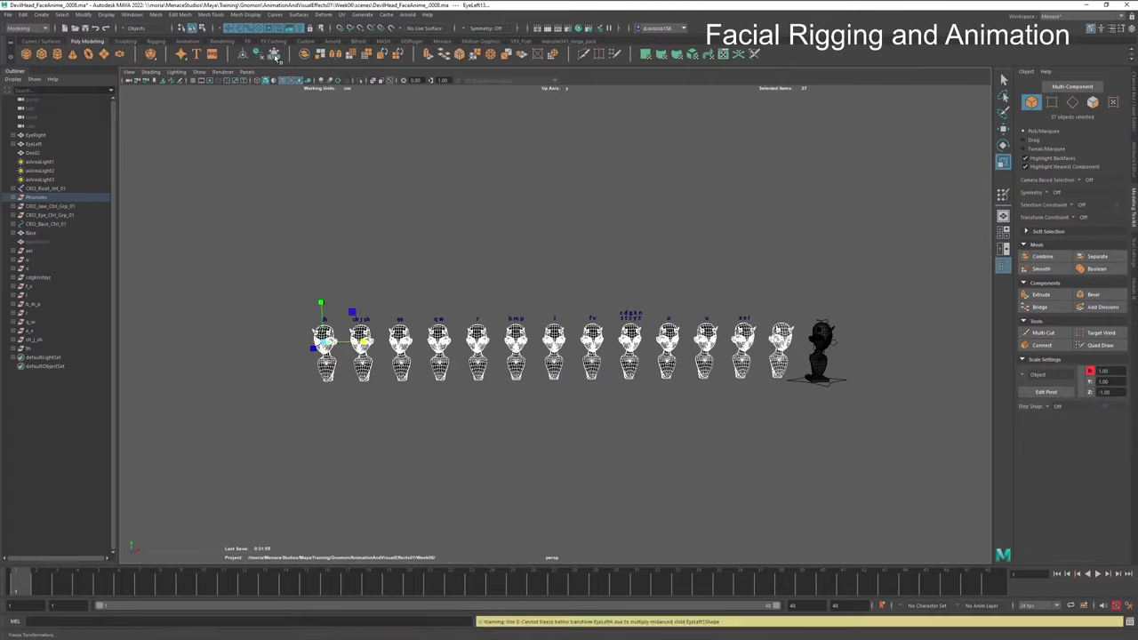
# Step: Select a single head, return it to Object Mode and show the Channel Box/Layer Editor
pyautogui.click(414, 201)
pyautogui.click(668, 334)
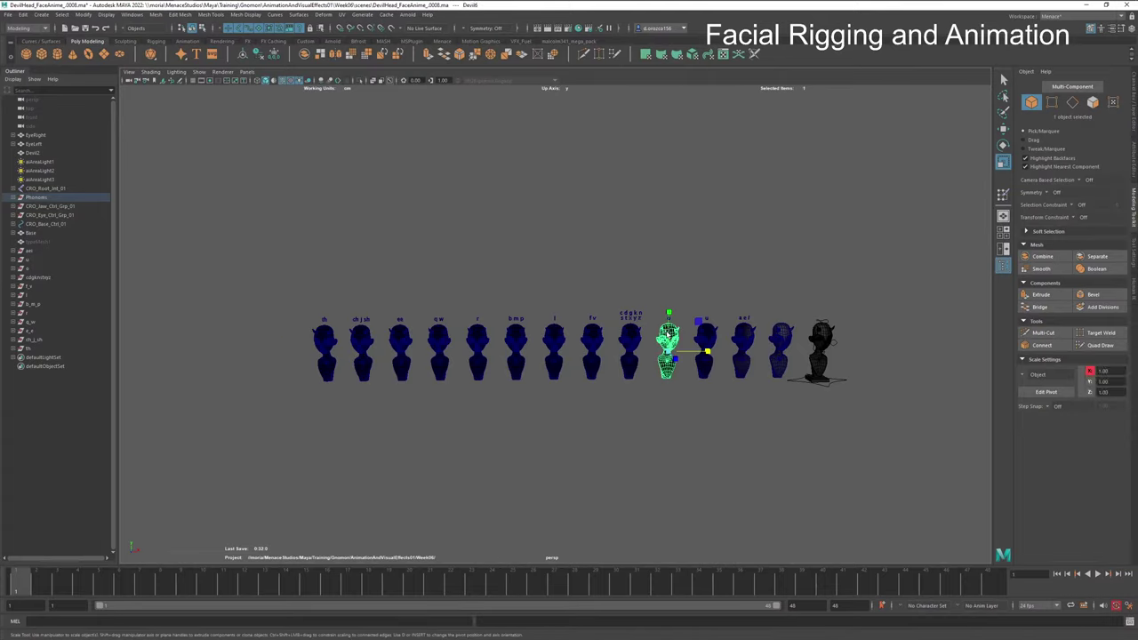
pyautogui.moveTo(668, 334); pyautogui.dragTo(633, 334, button='right')
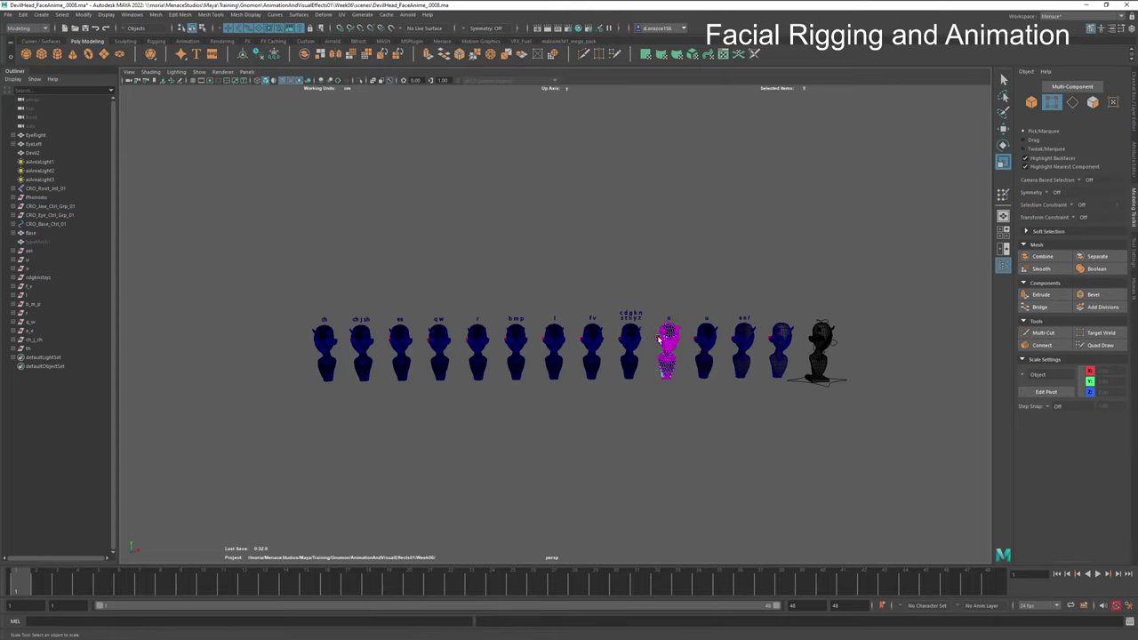
pyautogui.moveTo(660, 340); pyautogui.dragTo(699, 316, button='right')
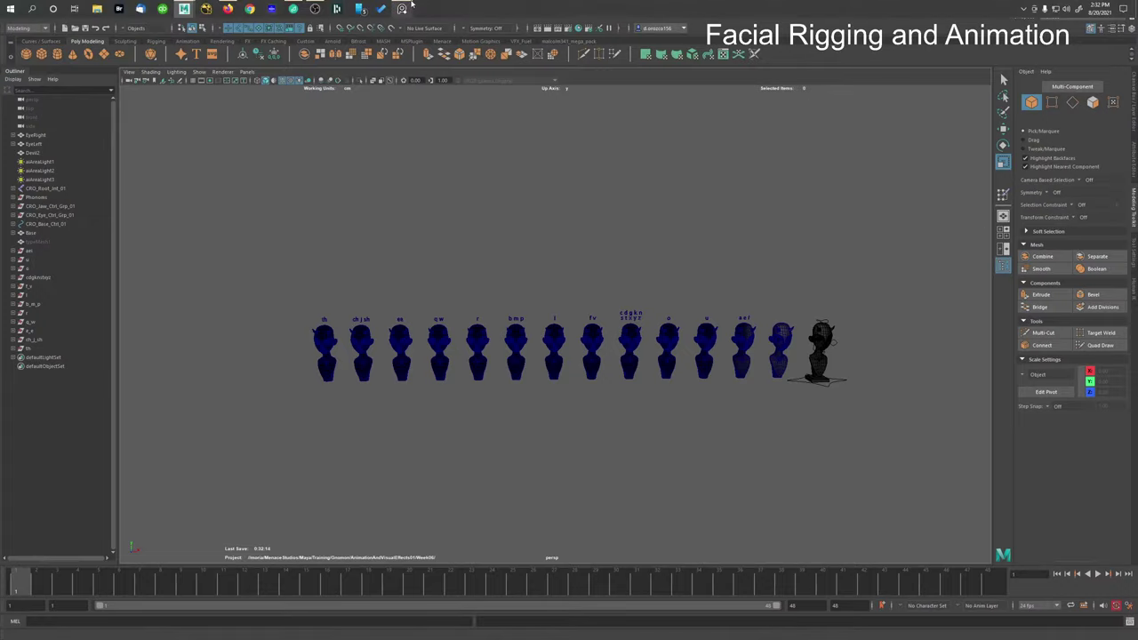
pyautogui.click(1135, 121)
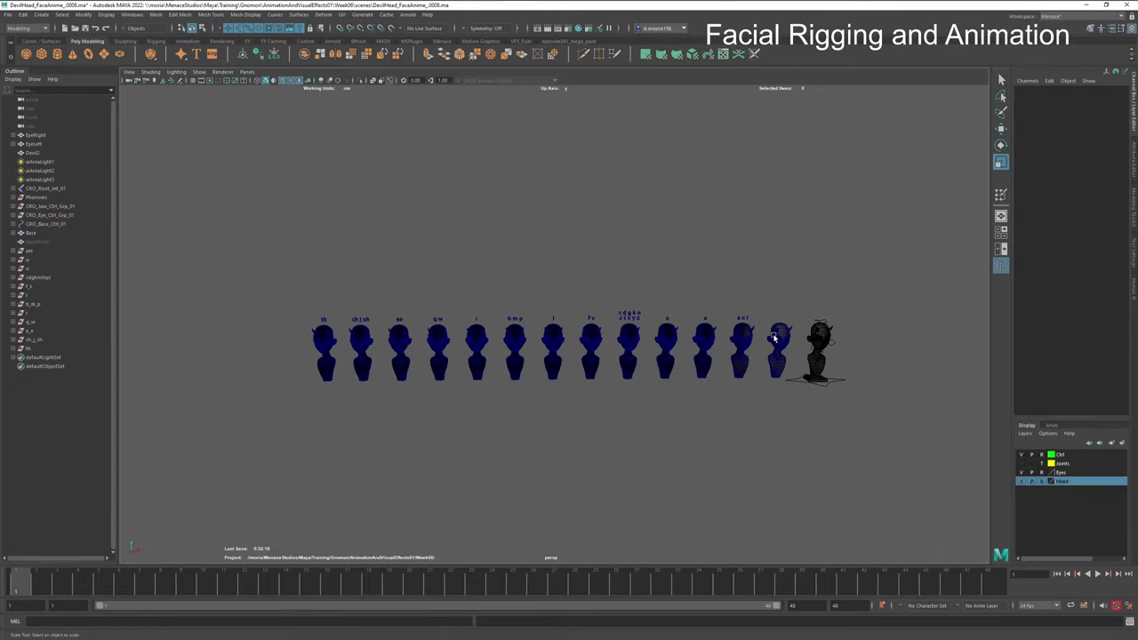
# Step: Inspect Devil3's transform, mesh and BlackCeramic material attributes, ending on translate X -12.903, scale 1
pyautogui.click(776, 337)
pyautogui.hotkey('ctrl', 'a')
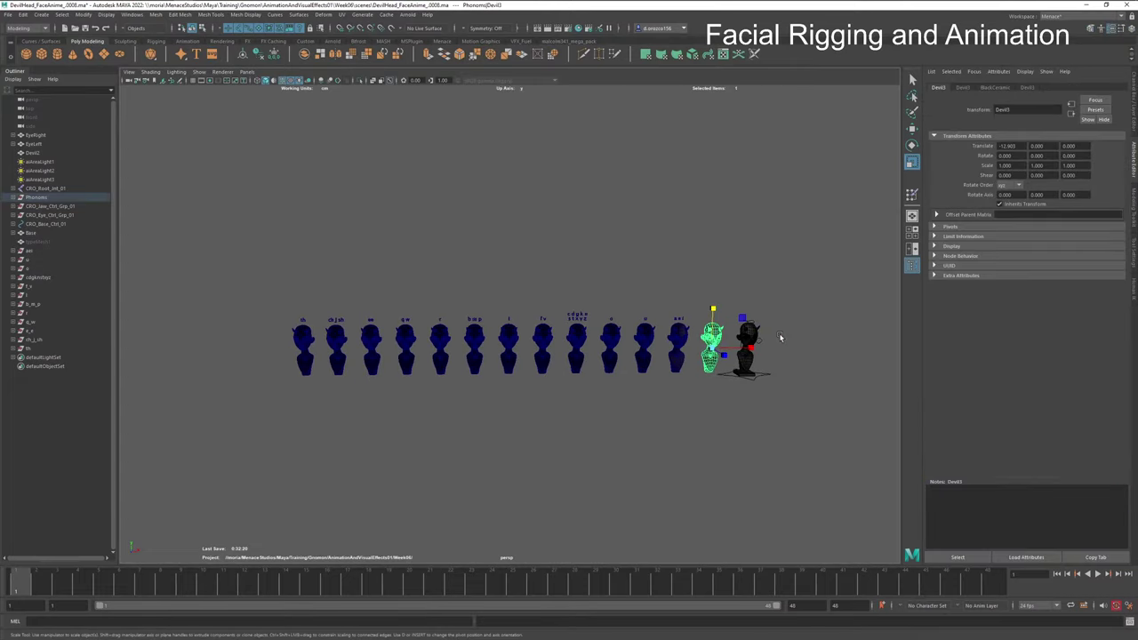
pyautogui.click(1030, 87)
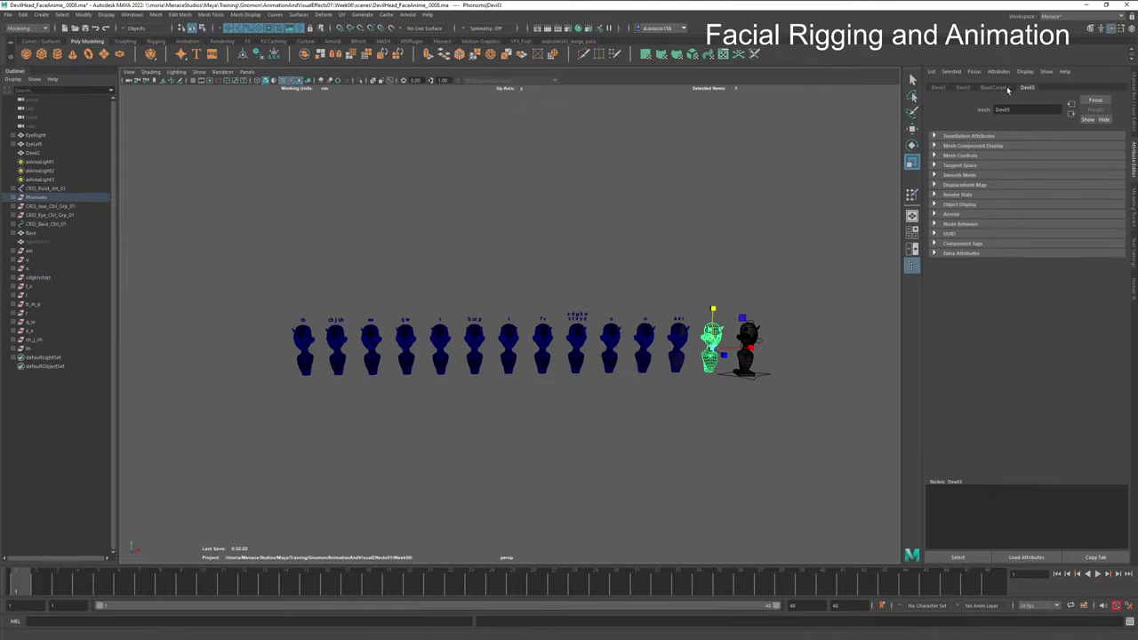
pyautogui.click(938, 89)
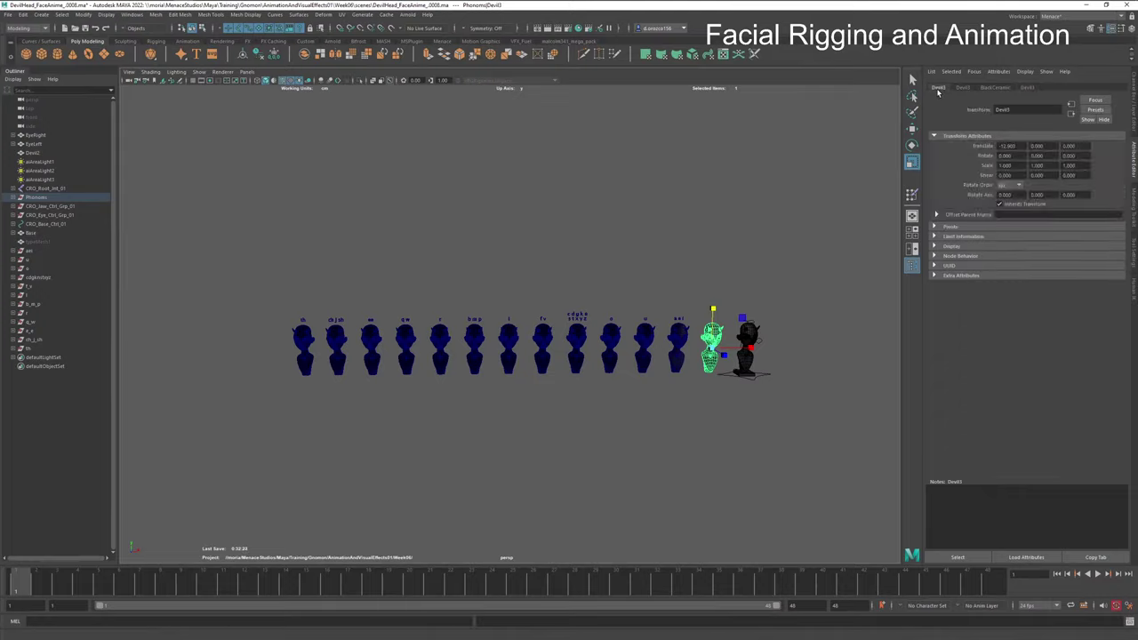
pyautogui.click(989, 89)
pyautogui.click(965, 90)
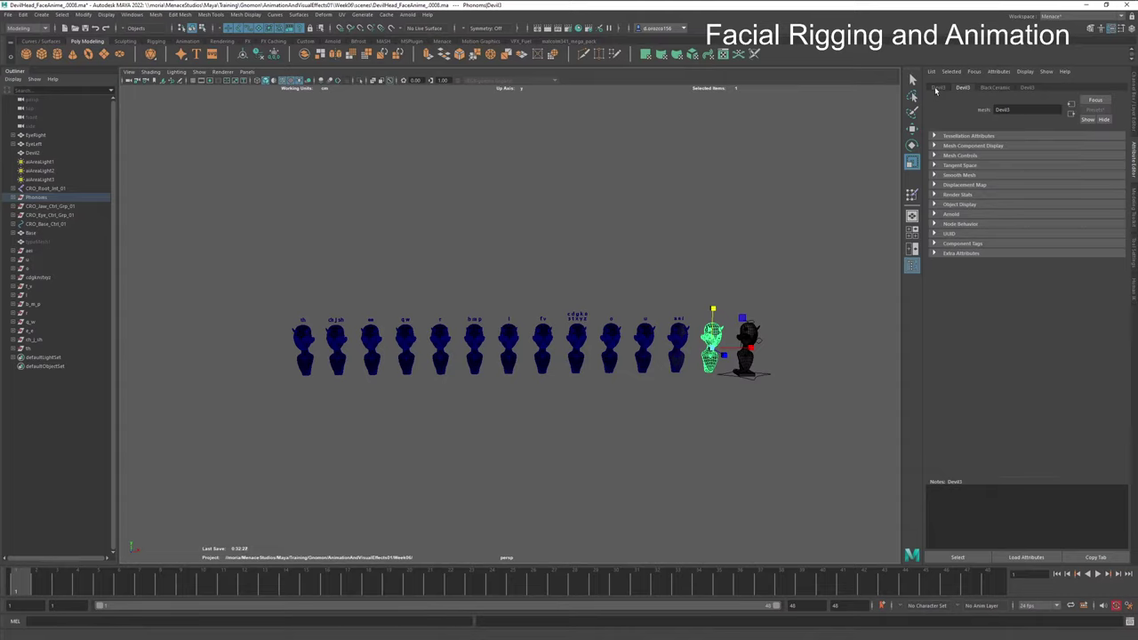
pyautogui.click(938, 88)
pyautogui.moveTo(119, 6)
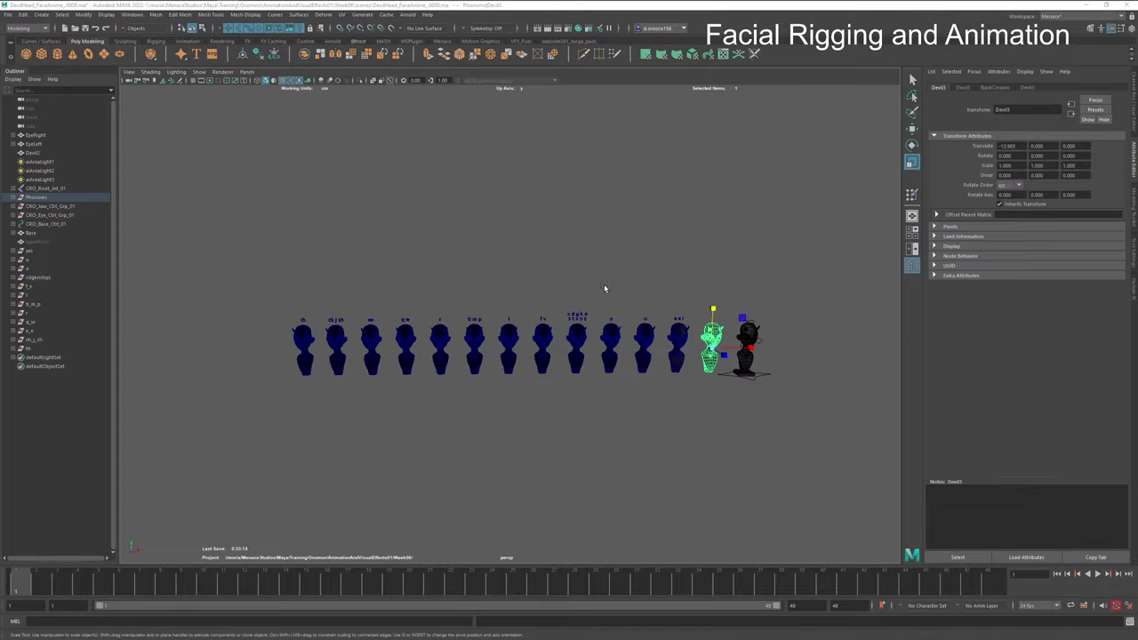
# Step: Convert the head instances to real objects via Modify > Convert > Instance to Object
pyautogui.click(82, 15)
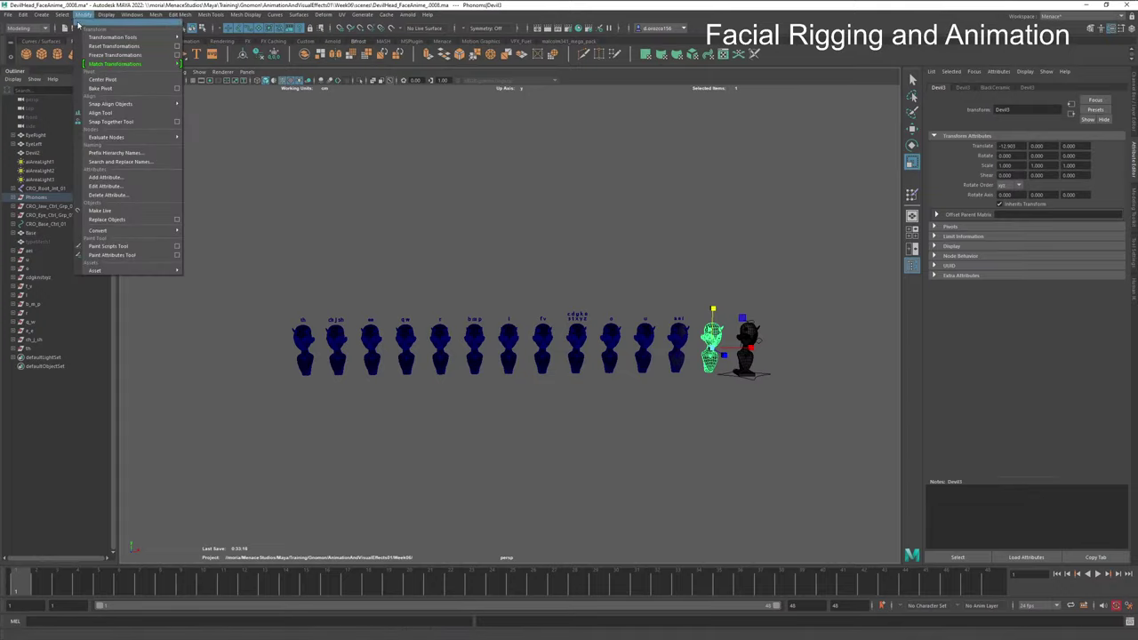
pyautogui.moveTo(161, 237)
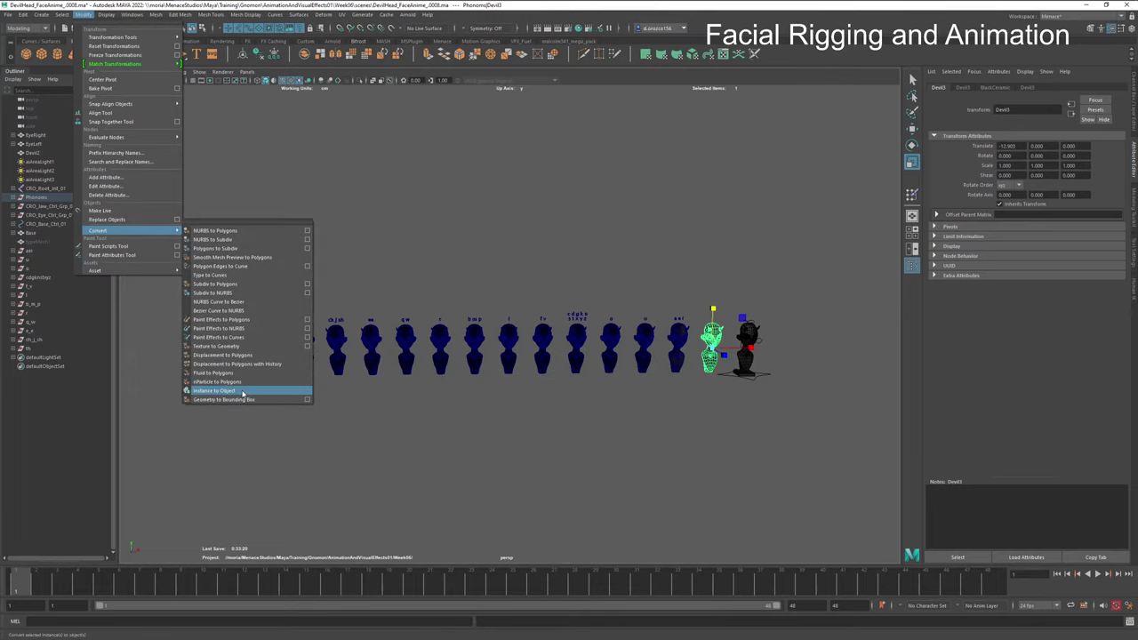
pyautogui.click(291, 393)
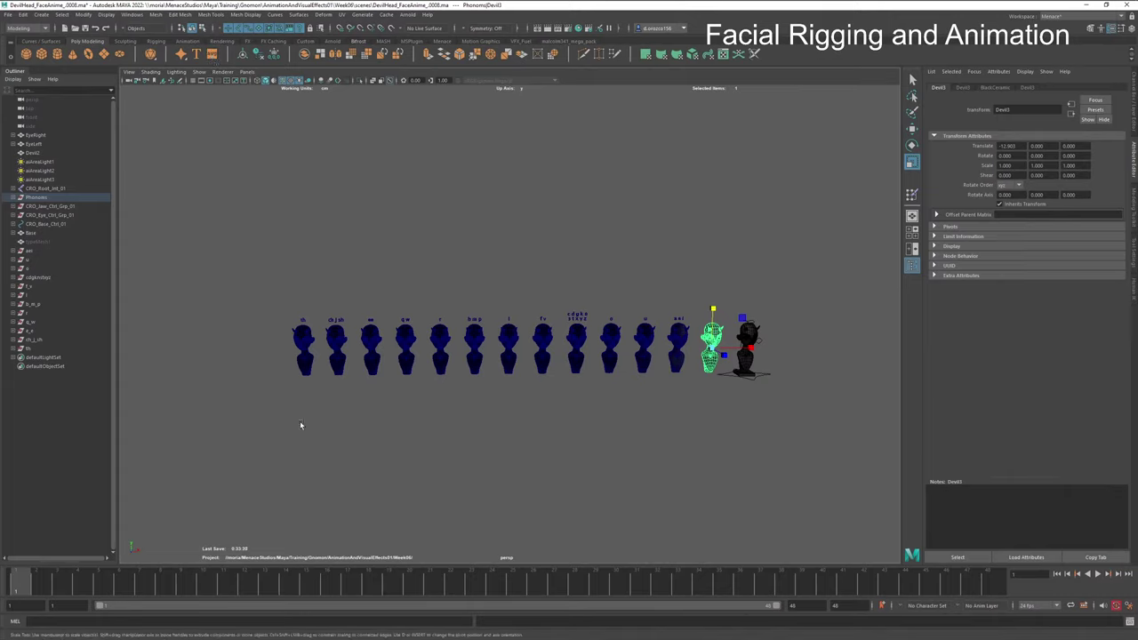
# Step: Marquee-select the row of phoneme heads and delete them, leaving labels and the main head
pyautogui.moveTo(257, 405); pyautogui.dragTo(724, 336)
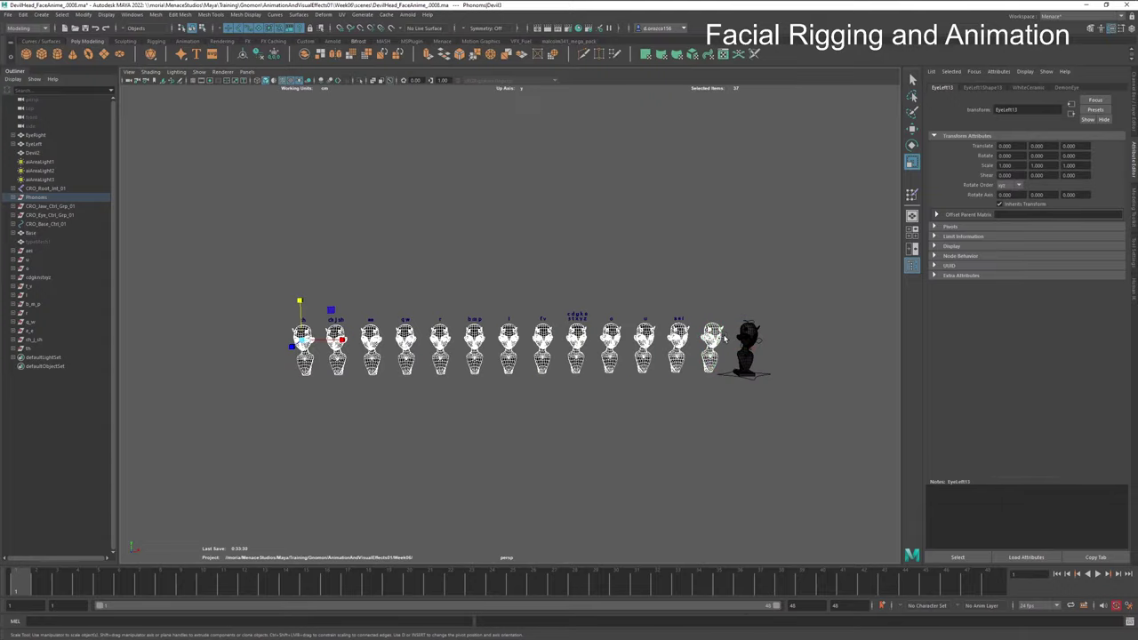
pyautogui.press('Delete')
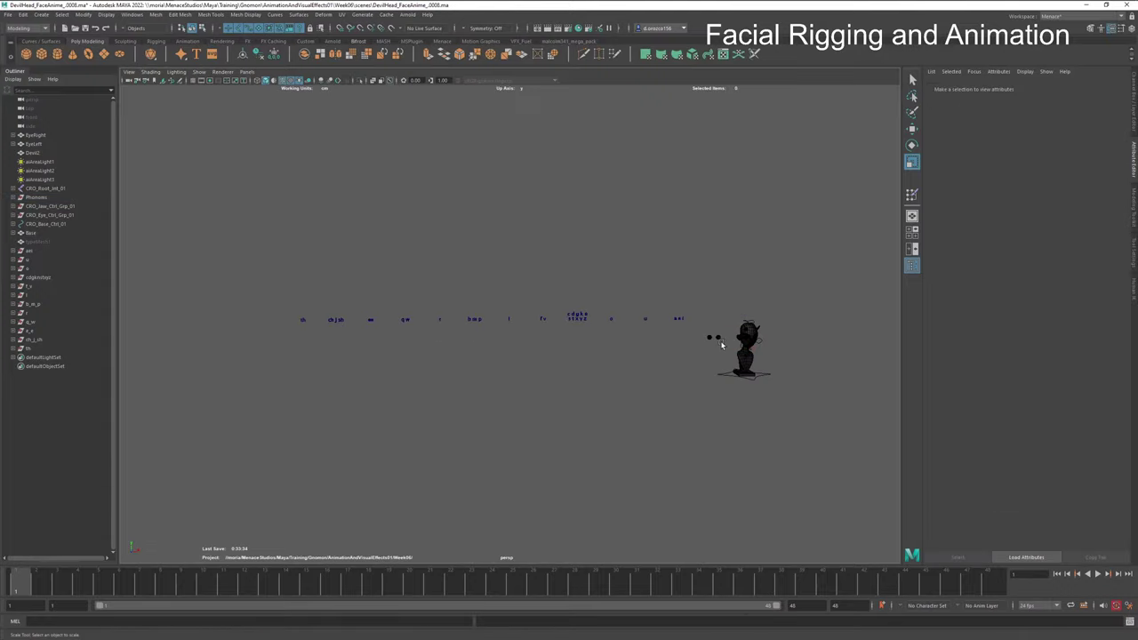
pyautogui.moveTo(722, 318); pyautogui.dragTo(701, 348)
pyautogui.keyDown('alt'); pyautogui.moveTo(722, 338); pyautogui.dragTo(632, 333, button='middle'); pyautogui.keyUp('alt')
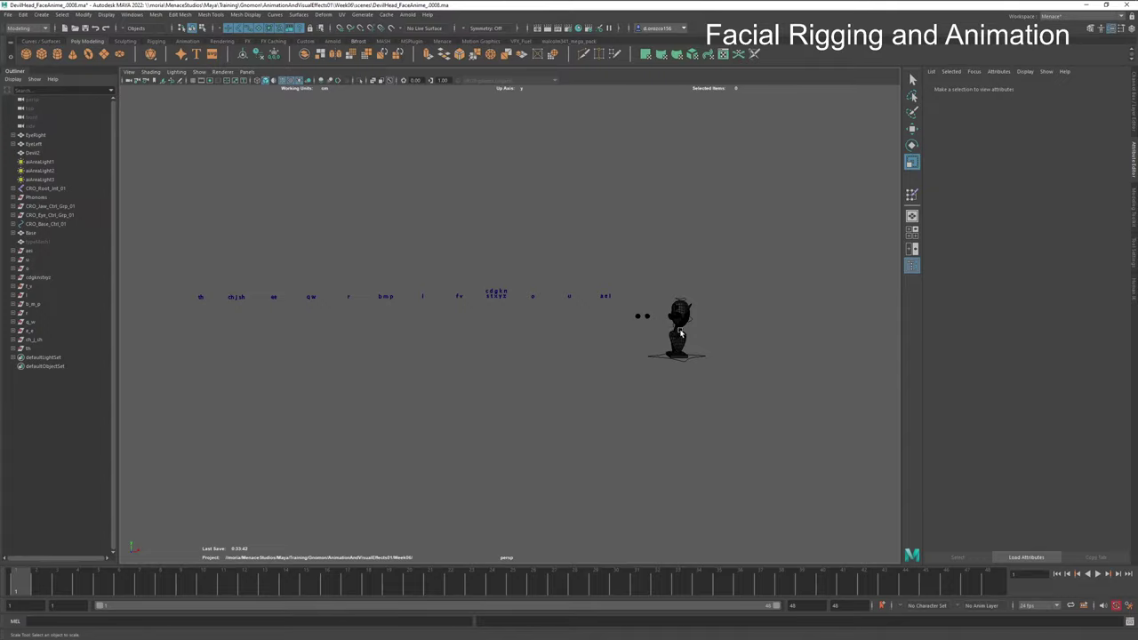
pyautogui.hotkey('ctrl', 'a')
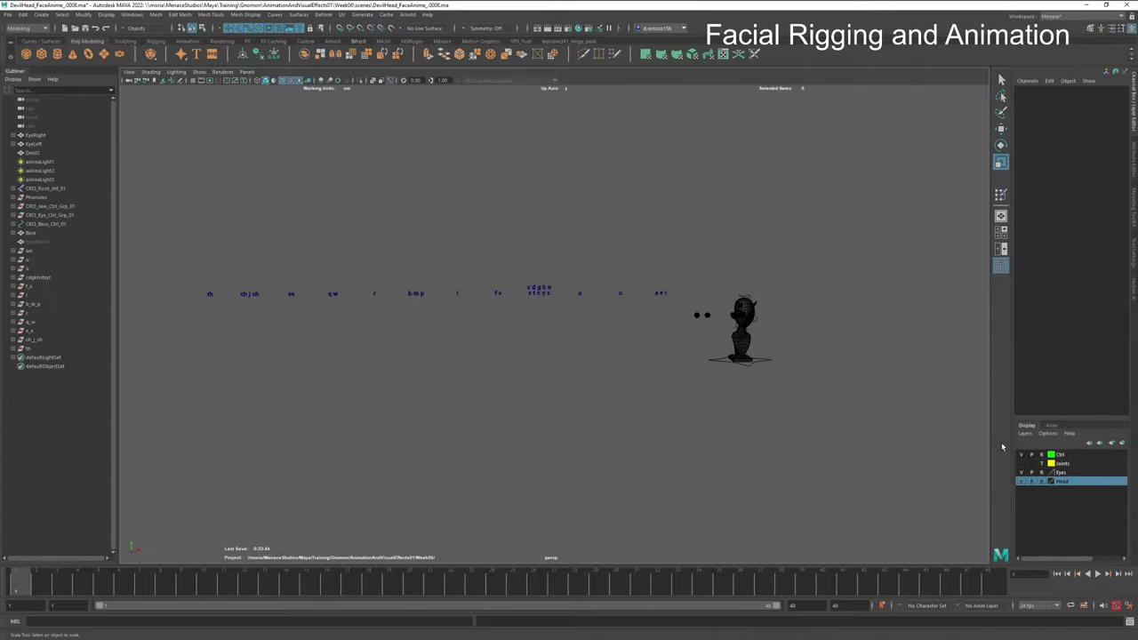
# Step: Clear the R reference toggle on the Head and Eyes layers so they are selectable
pyautogui.click(1042, 481)
pyautogui.click(1041, 472)
pyautogui.moveTo(722, 305); pyautogui.dragTo(687, 323)
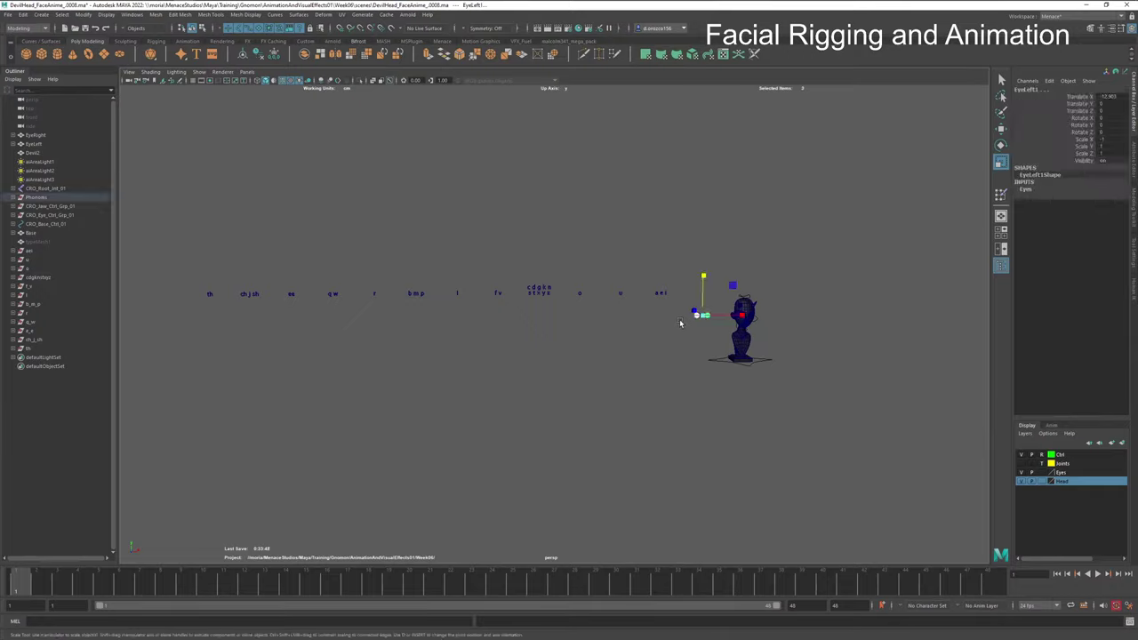
pyautogui.click(680, 319)
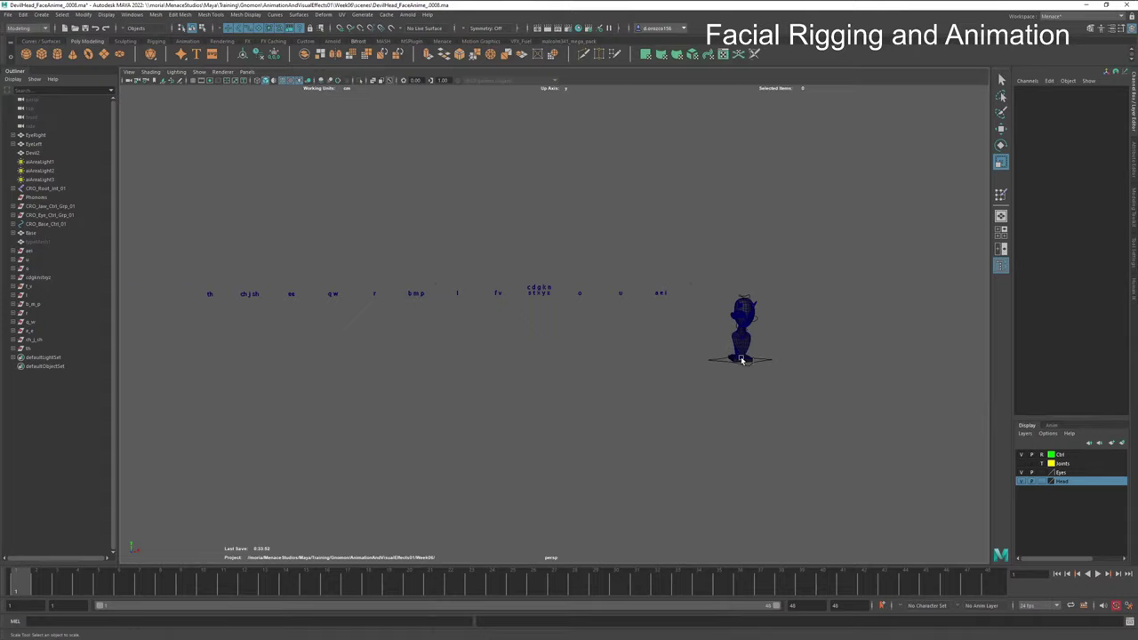
# Step: Hide the Ctrl layer's control curves, then select and frame the devil head
pyautogui.keyDown('alt'); pyautogui.moveTo(742, 359); pyautogui.dragTo(1004, 457, button='right'); pyautogui.keyUp('alt')
pyautogui.click(1022, 455)
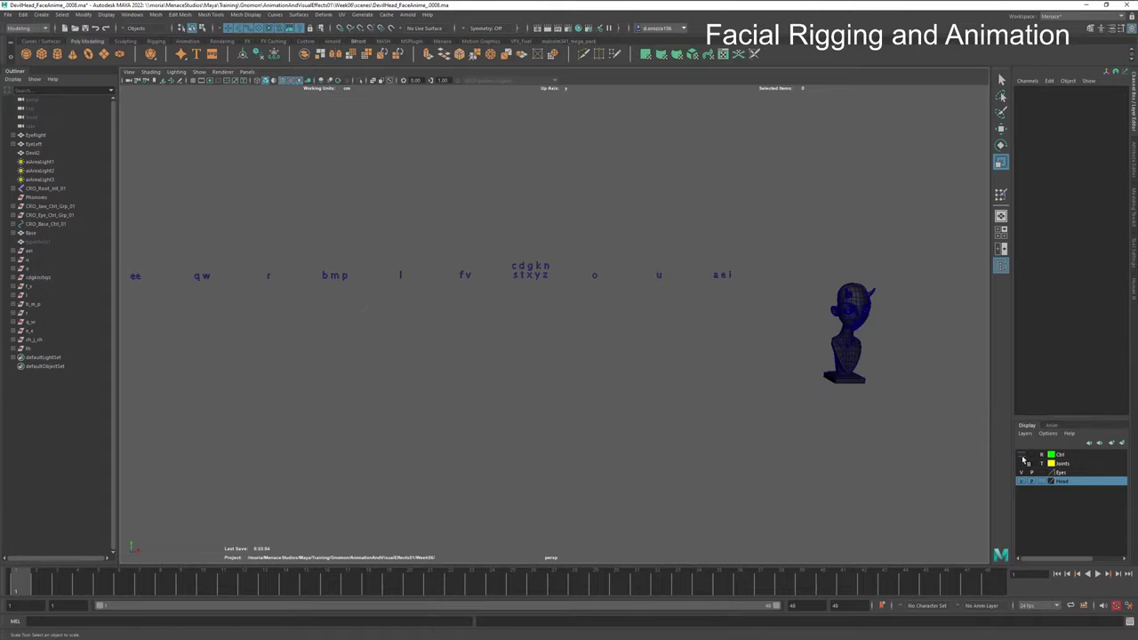
pyautogui.keyDown('alt'); pyautogui.moveTo(889, 402); pyautogui.dragTo(850, 377); pyautogui.keyUp('alt')
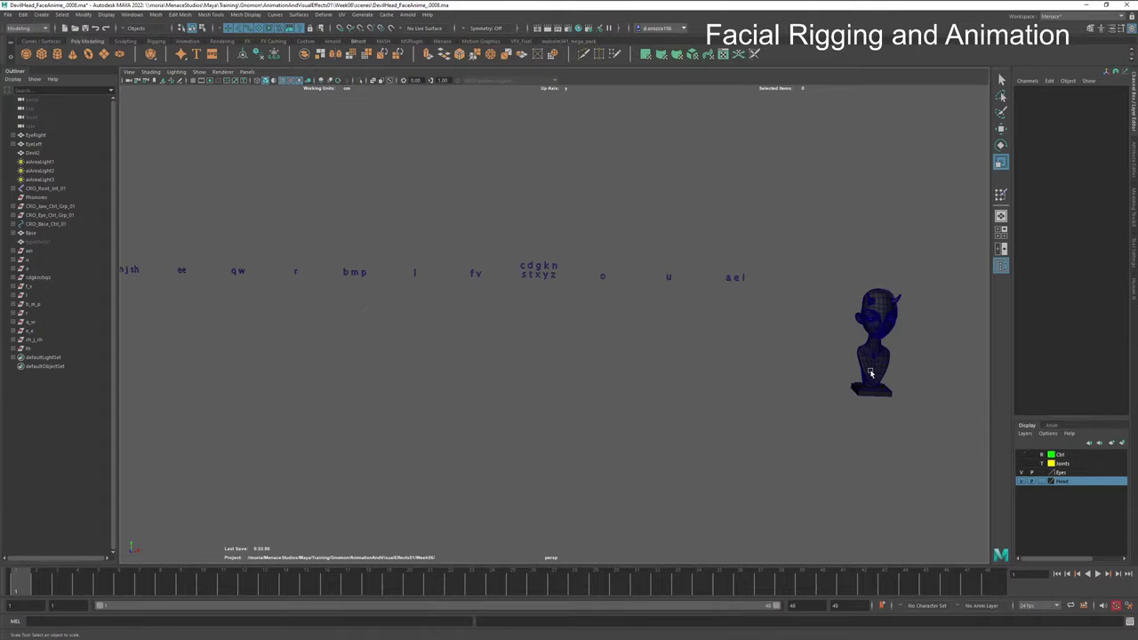
pyautogui.click(871, 373)
pyautogui.press('f')
pyautogui.keyDown('alt'); pyautogui.moveTo(807, 377); pyautogui.dragTo(371, 366, button='right'); pyautogui.keyUp('alt')
pyautogui.keyDown('alt'); pyautogui.moveTo(372, 366); pyautogui.dragTo(537, 413, button='middle'); pyautogui.keyUp('alt')
# Step: Marquee-select the eyes and head together and recentre the view on them
pyautogui.moveTo(773, 367); pyautogui.dragTo(694, 343)
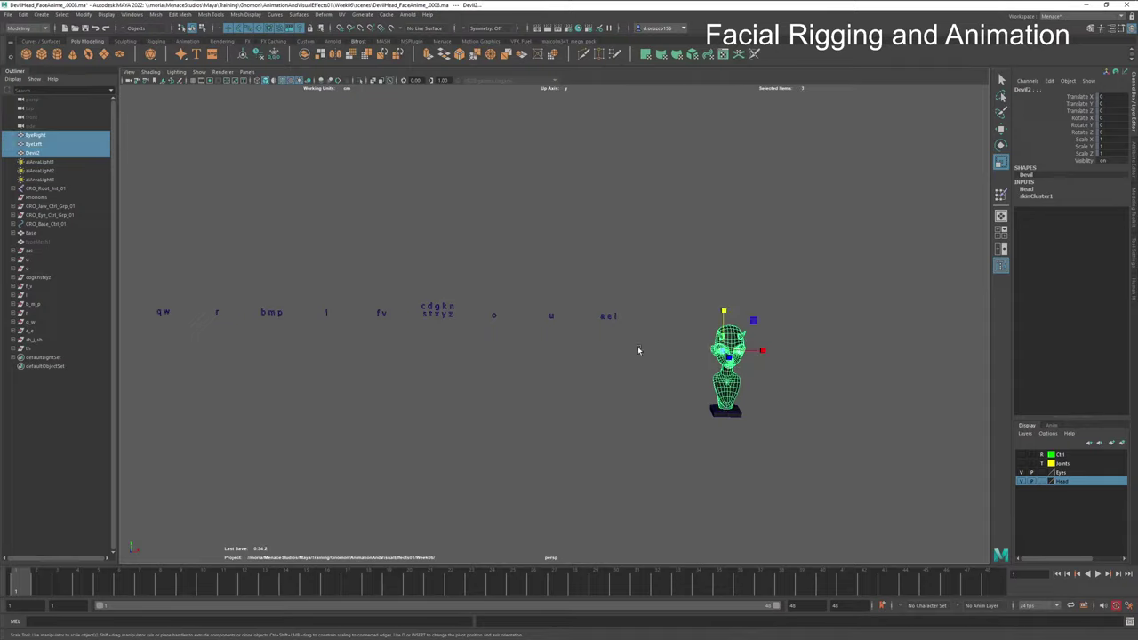
pyautogui.keyDown('alt'); pyautogui.moveTo(617, 360); pyautogui.dragTo(774, 383, button='middle'); pyautogui.keyUp('alt')
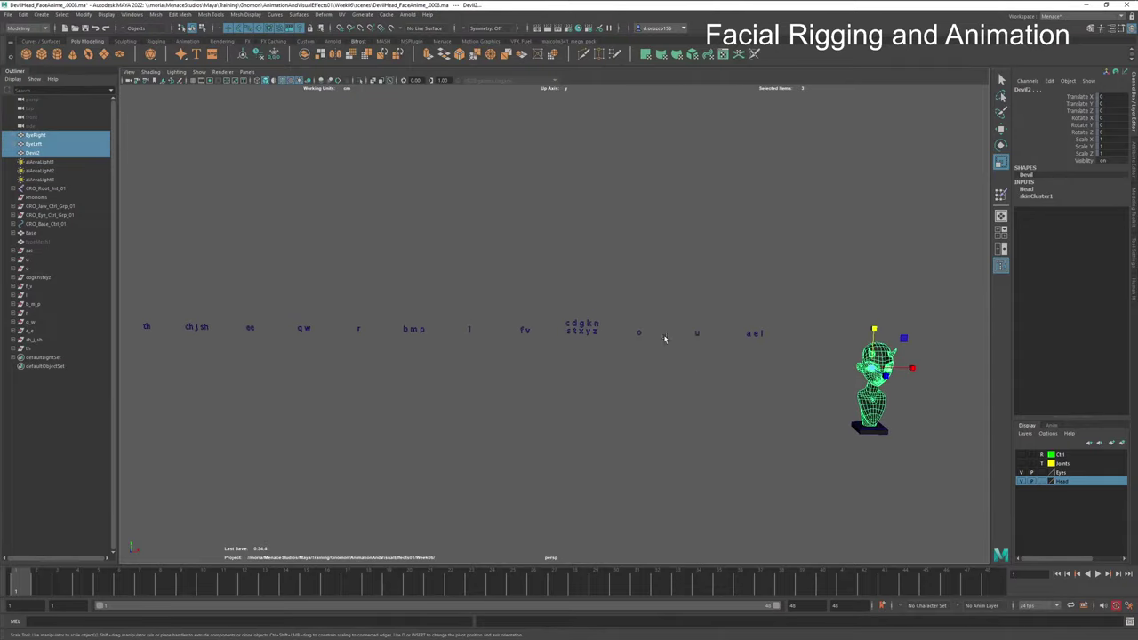
pyautogui.keyDown('alt'); pyautogui.moveTo(504, 372); pyautogui.dragTo(694, 407, button='middle'); pyautogui.keyUp('alt')
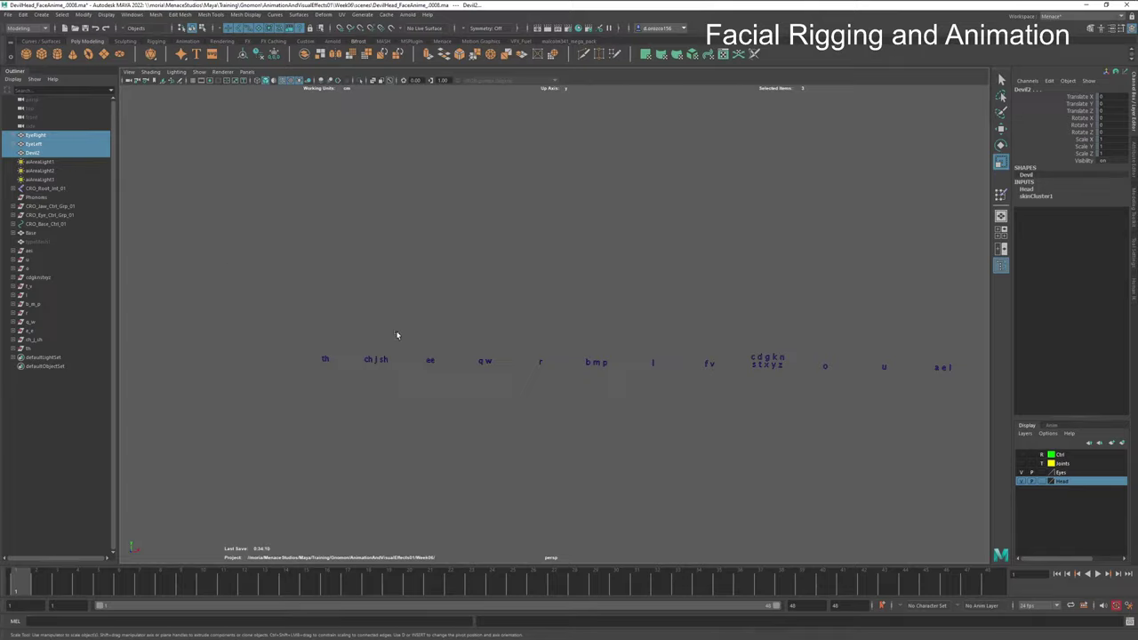
pyautogui.keyDown('alt'); pyautogui.moveTo(714, 335); pyautogui.dragTo(305, 282, button='middle'); pyautogui.keyUp('alt')
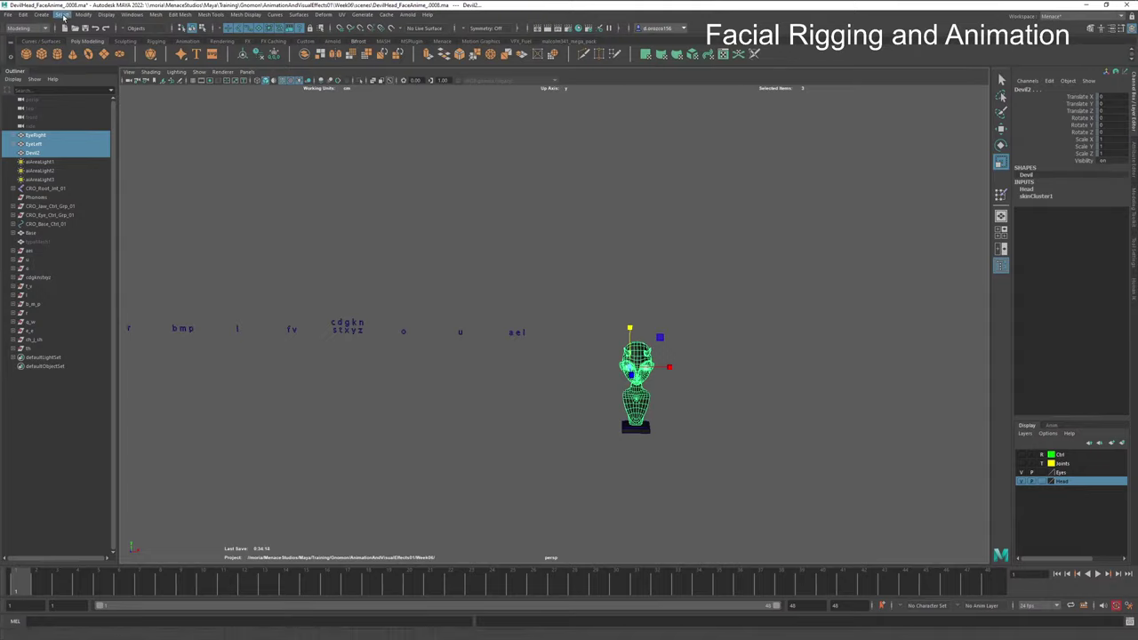
# Step: Run Duplicate Special with Geometry type set to Copy, then undo the result
pyautogui.click(83, 15)
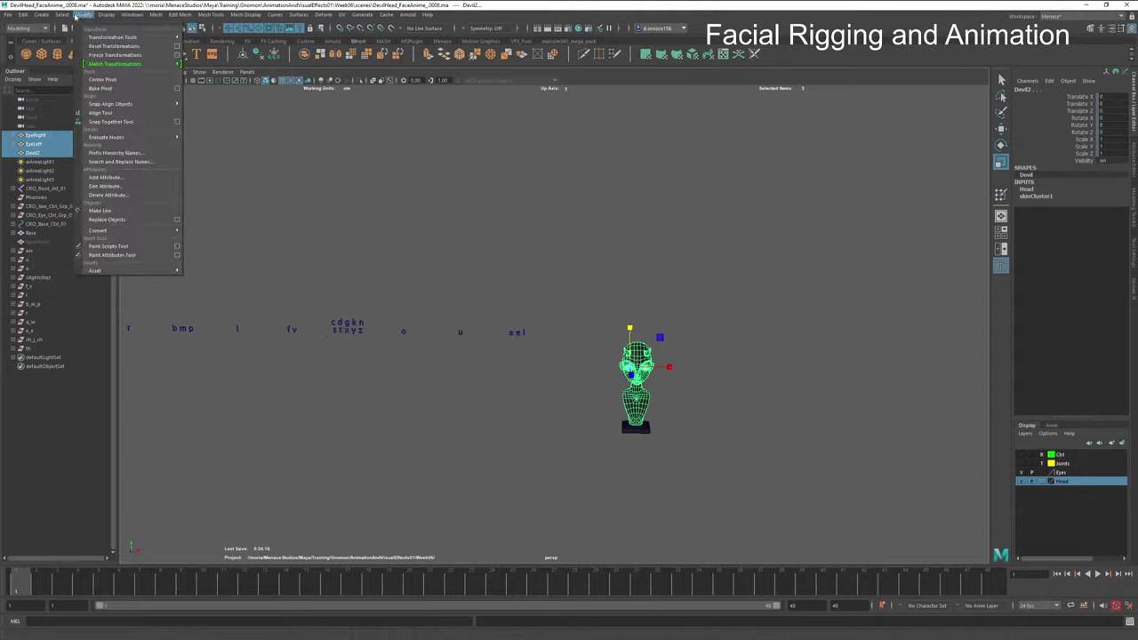
pyautogui.moveTo(25, 16)
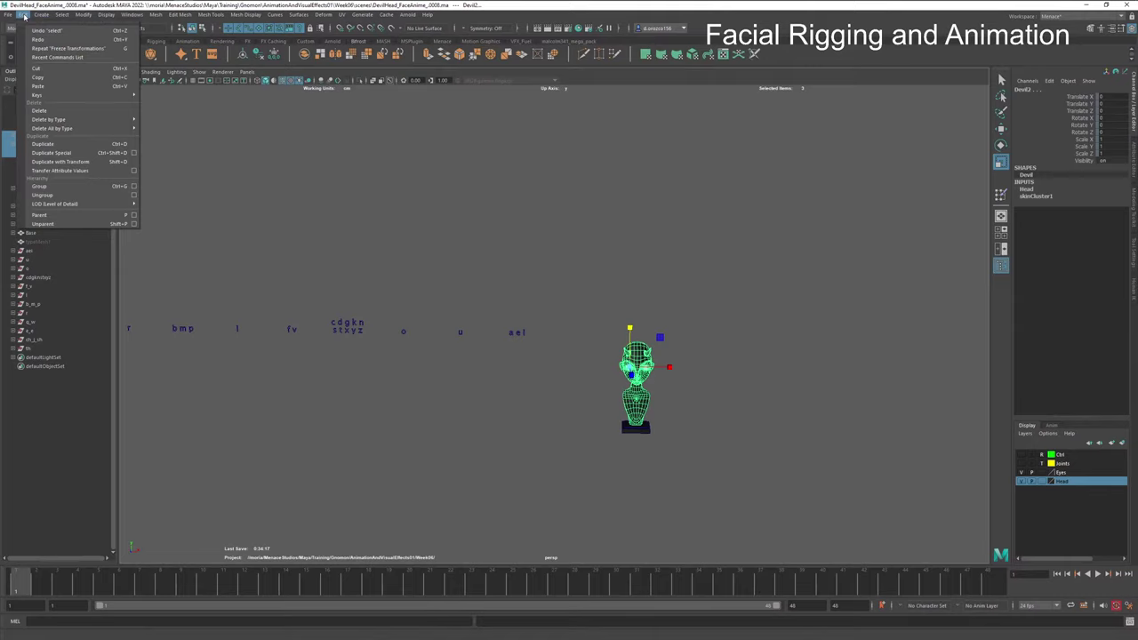
pyautogui.click(132, 154)
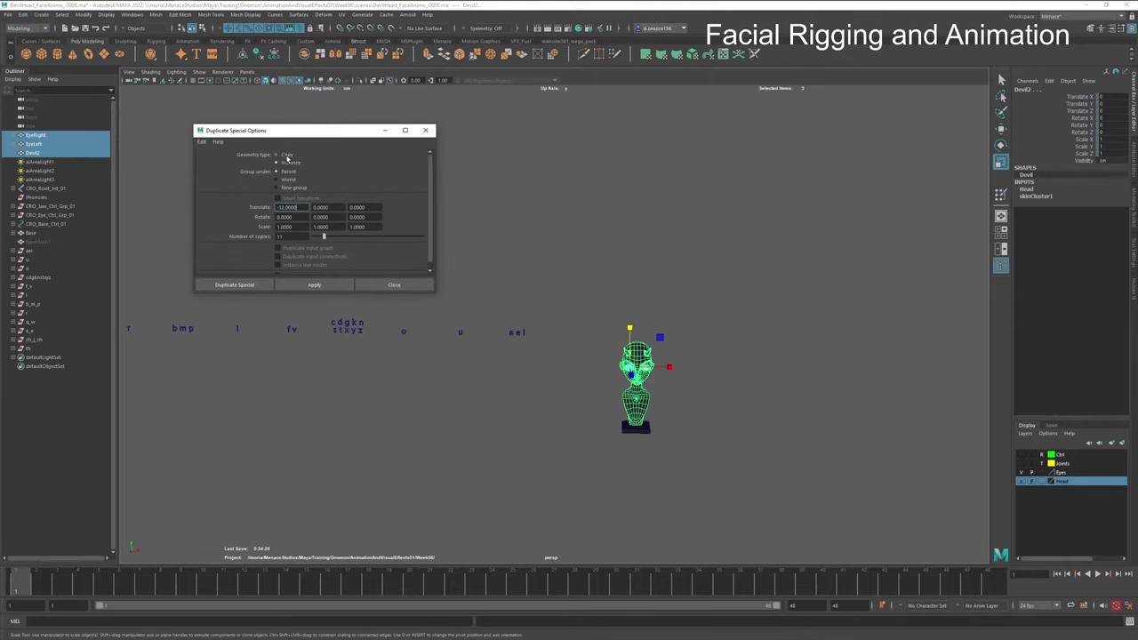
pyautogui.click(288, 157)
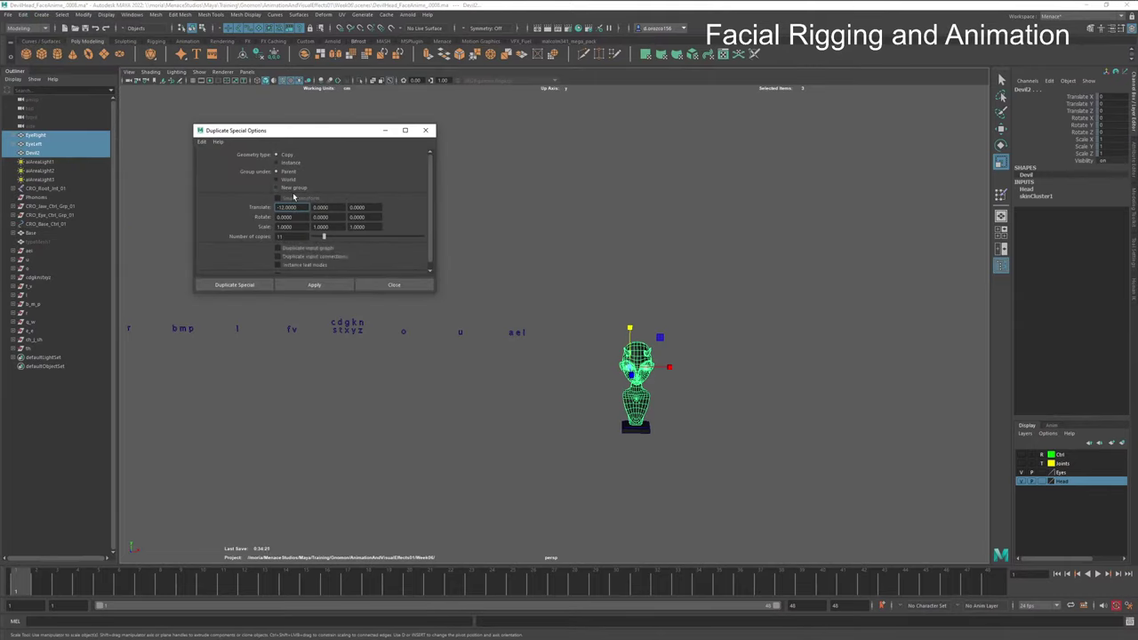
pyautogui.click(303, 285)
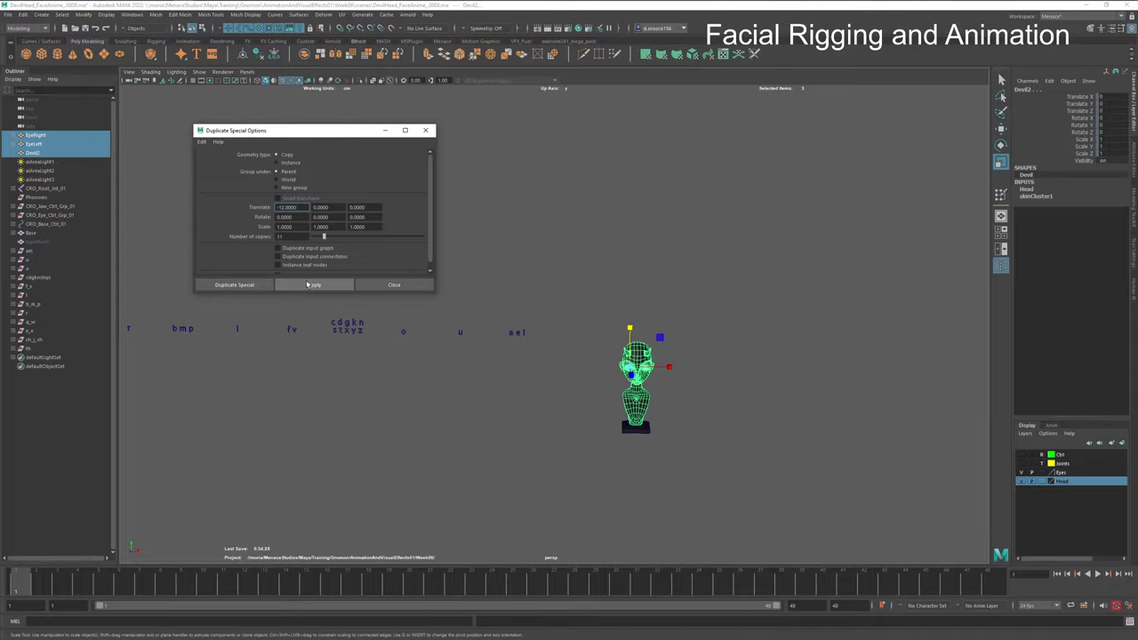
pyautogui.click(308, 285)
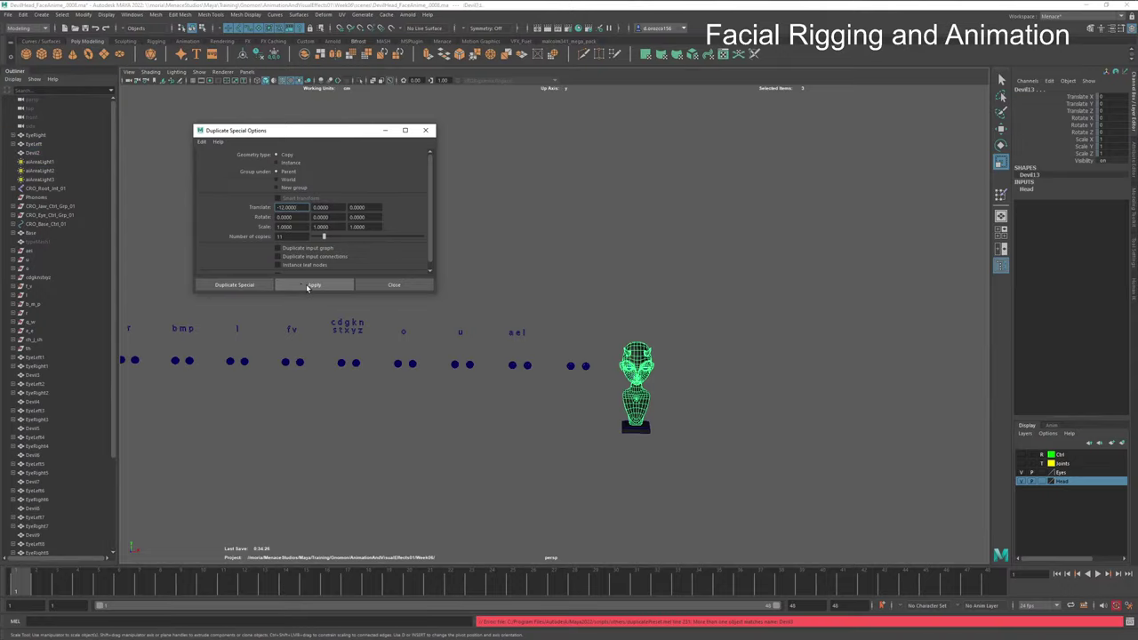
pyautogui.click(381, 285)
pyautogui.hotkey('ctrl', 'z')
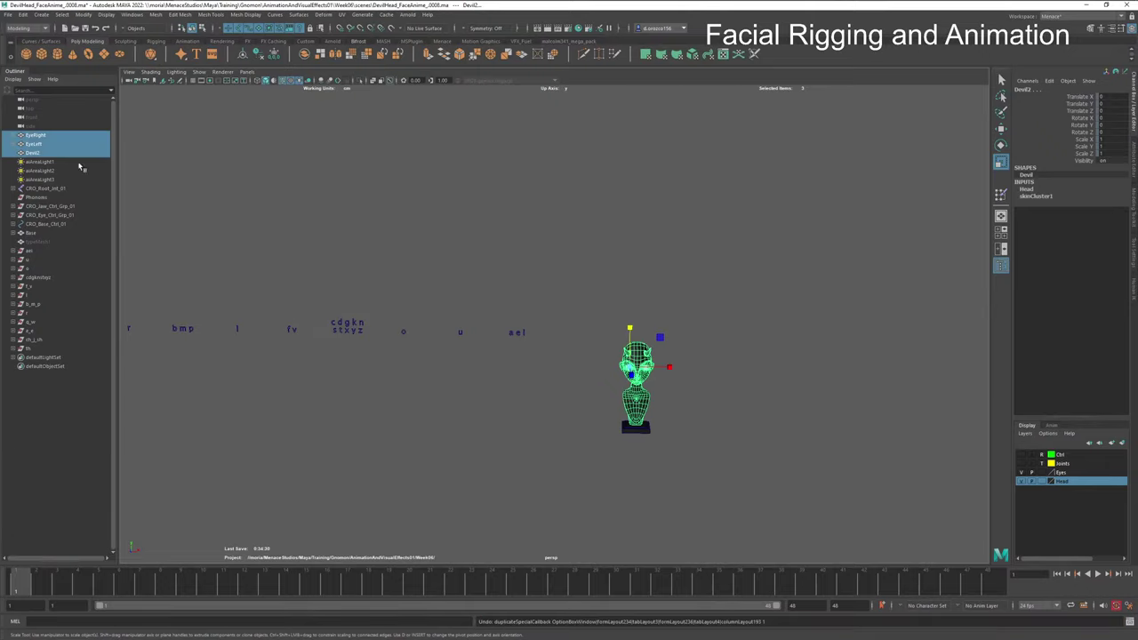
# Step: Reselect Devil2 and EyeRight and run Duplicate Special again for offset copies along X
pyautogui.click(40, 135)
pyautogui.keyDown('shift'); pyautogui.click(38, 155); pyautogui.keyUp('shift')
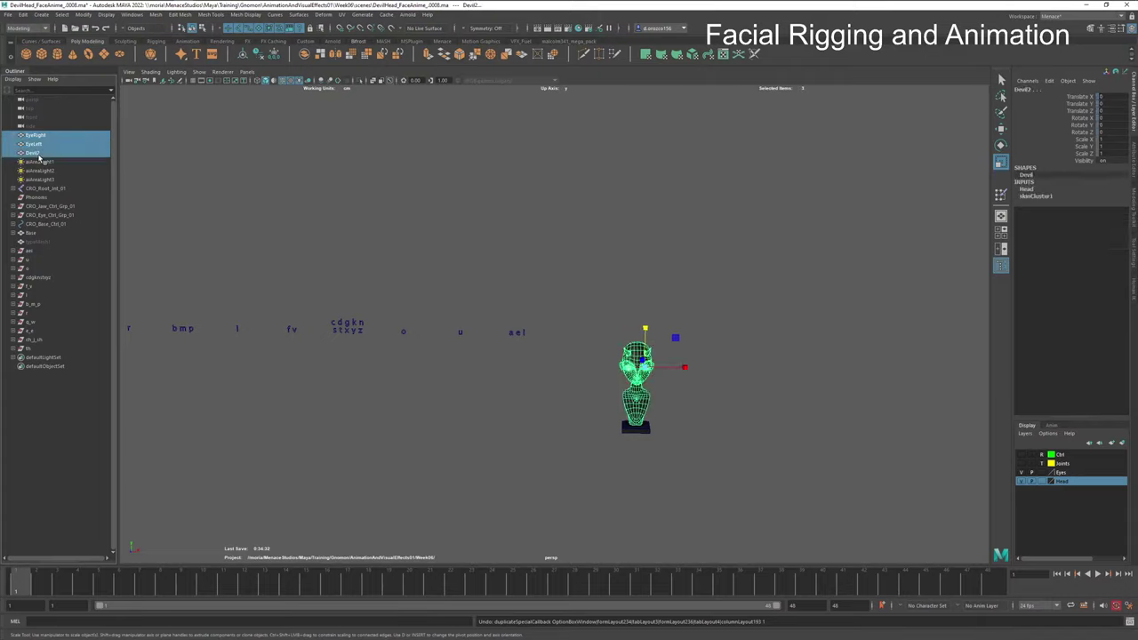
pyautogui.click(38, 155)
pyautogui.keyDown('shift'); pyautogui.click(40, 135); pyautogui.keyUp('shift')
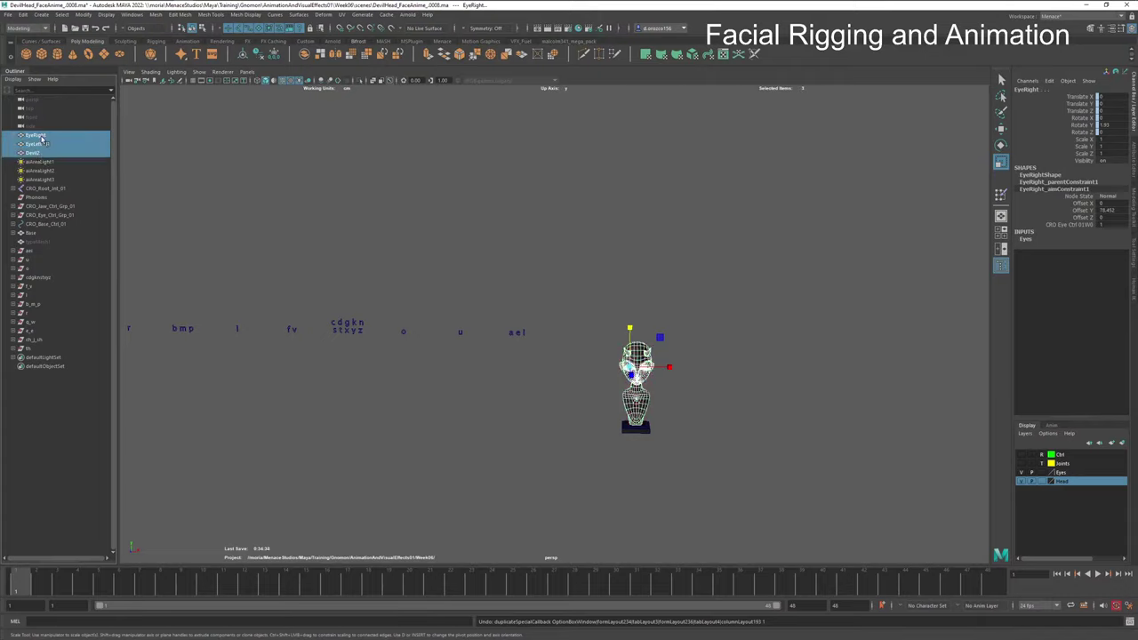
pyautogui.click(23, 14)
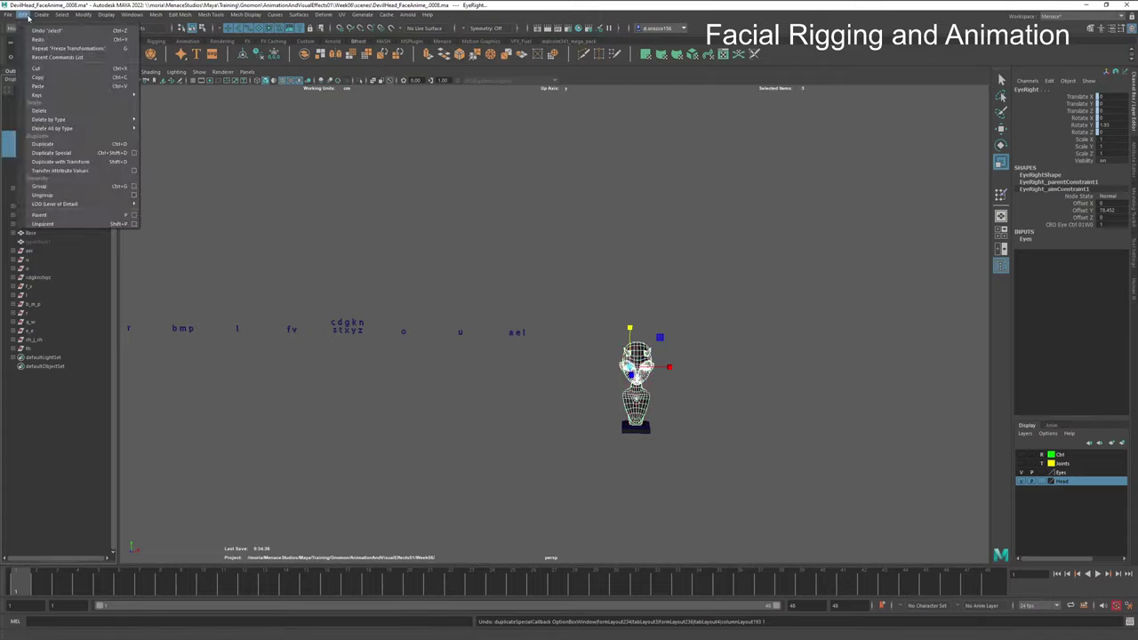
pyautogui.click(119, 155)
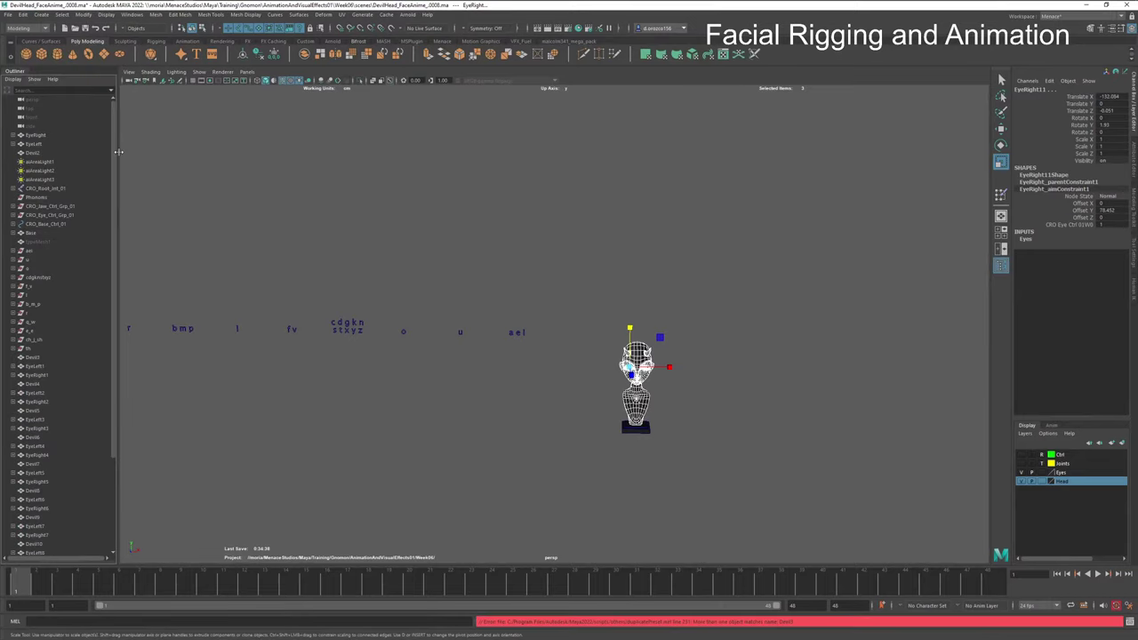
# Step: Undo the Duplicate Special so the extra heads and eye pairs vanish, then select Devil2
pyautogui.click(701, 324)
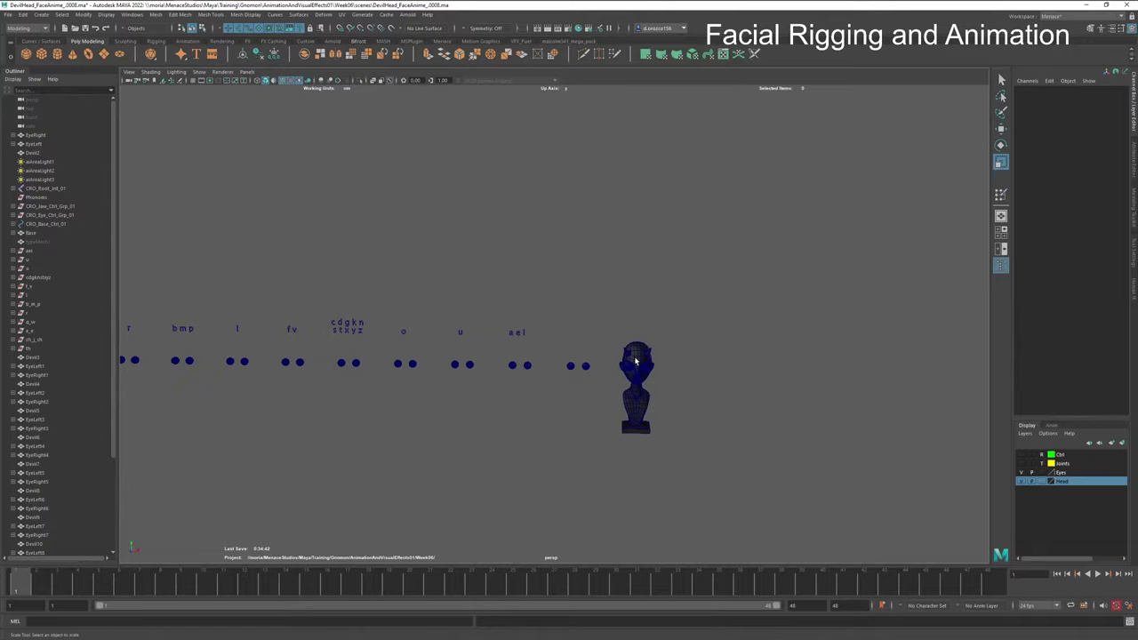
pyautogui.scroll(-5, 506, 418)
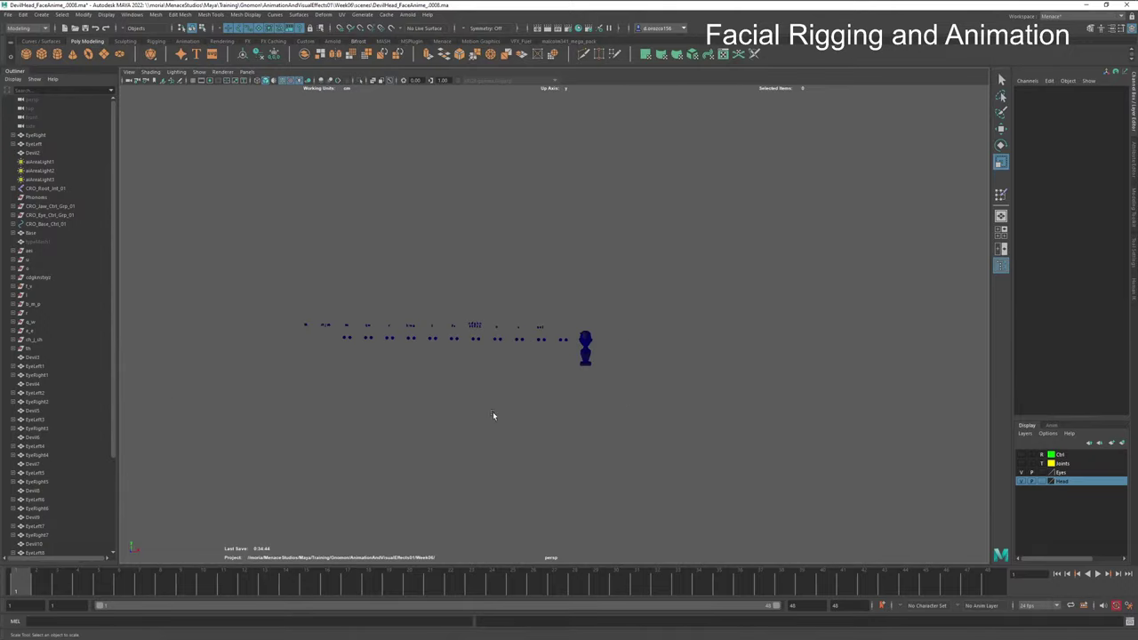
pyautogui.keyDown('alt'); pyautogui.moveTo(546, 427); pyautogui.dragTo(509, 419); pyautogui.keyUp('alt')
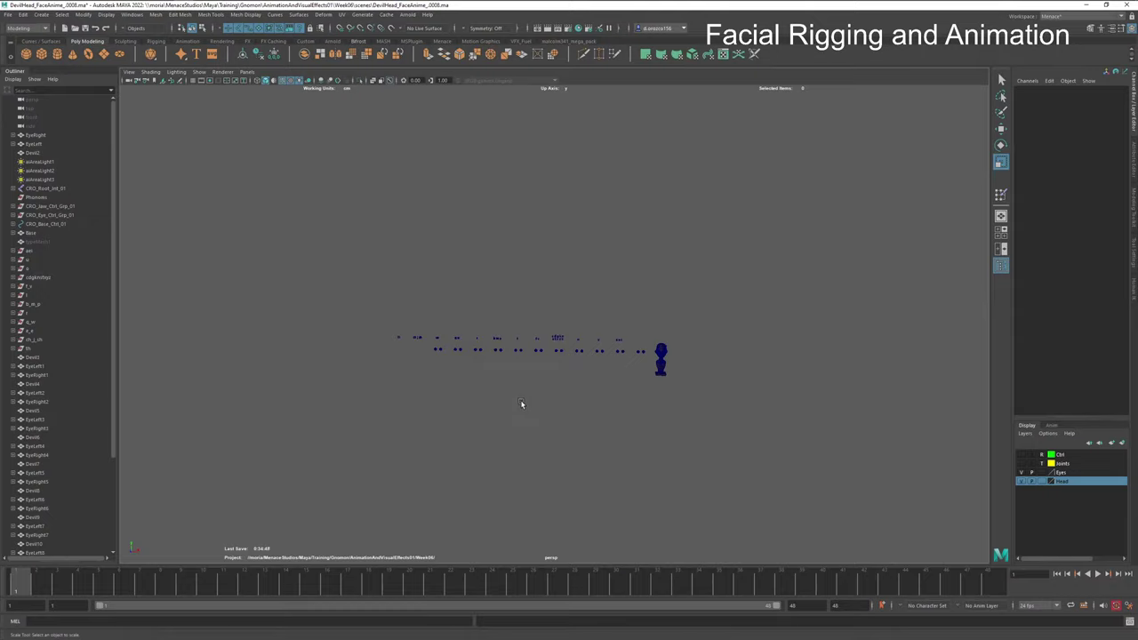
pyautogui.hotkey('ctrl', 'z')
pyautogui.hotkey('ctrl', 'z')
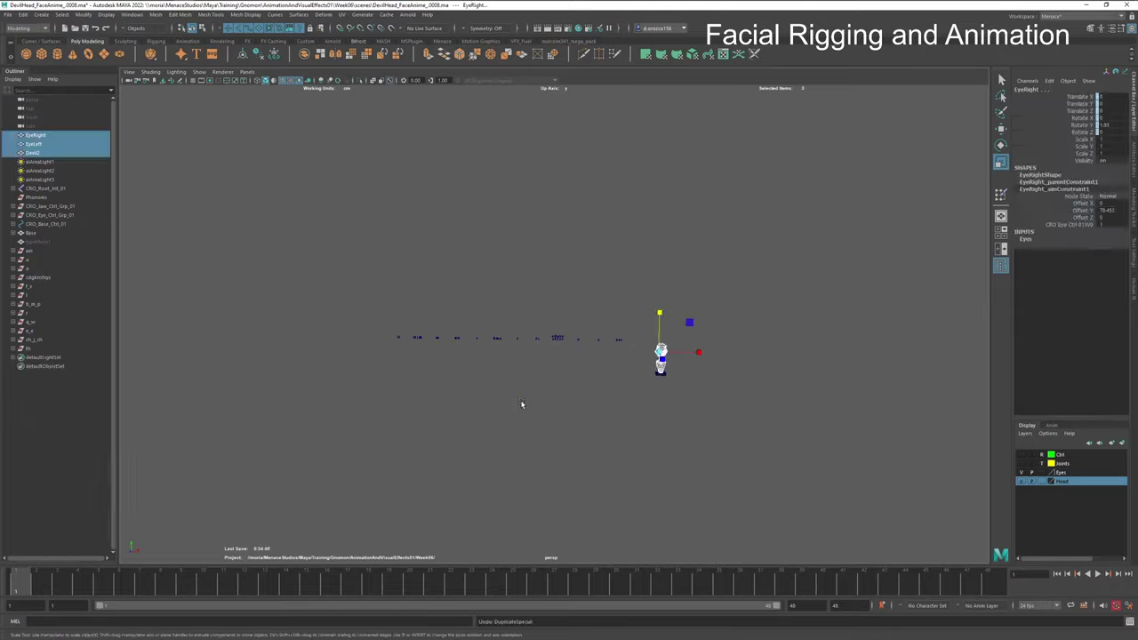
pyautogui.keyDown('alt'); pyautogui.moveTo(521, 404); pyautogui.dragTo(818, 412); pyautogui.keyUp('alt')
pyautogui.click(817, 411)
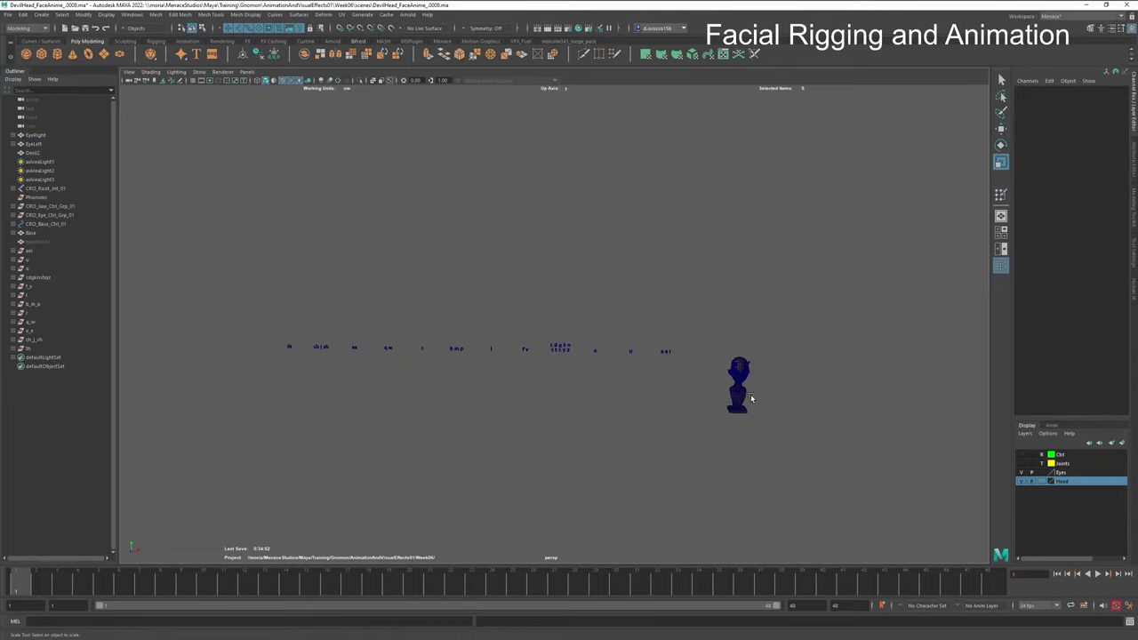
pyautogui.click(740, 397)
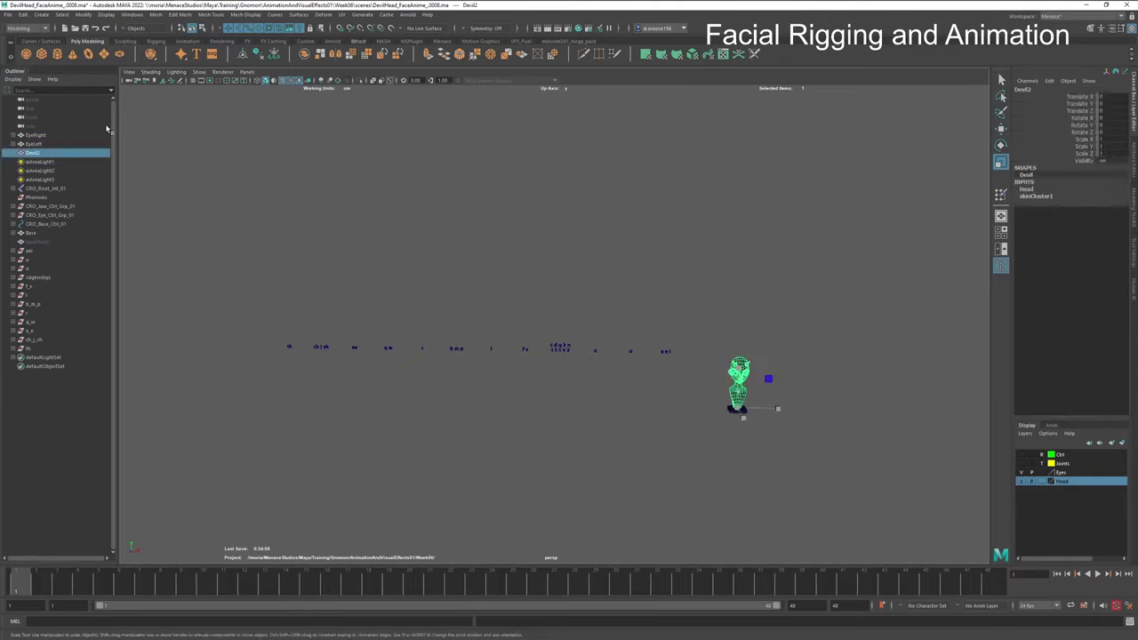
# Step: Undo back to the deletion so every phoneme label regains its head, then save the scene
pyautogui.press('w')
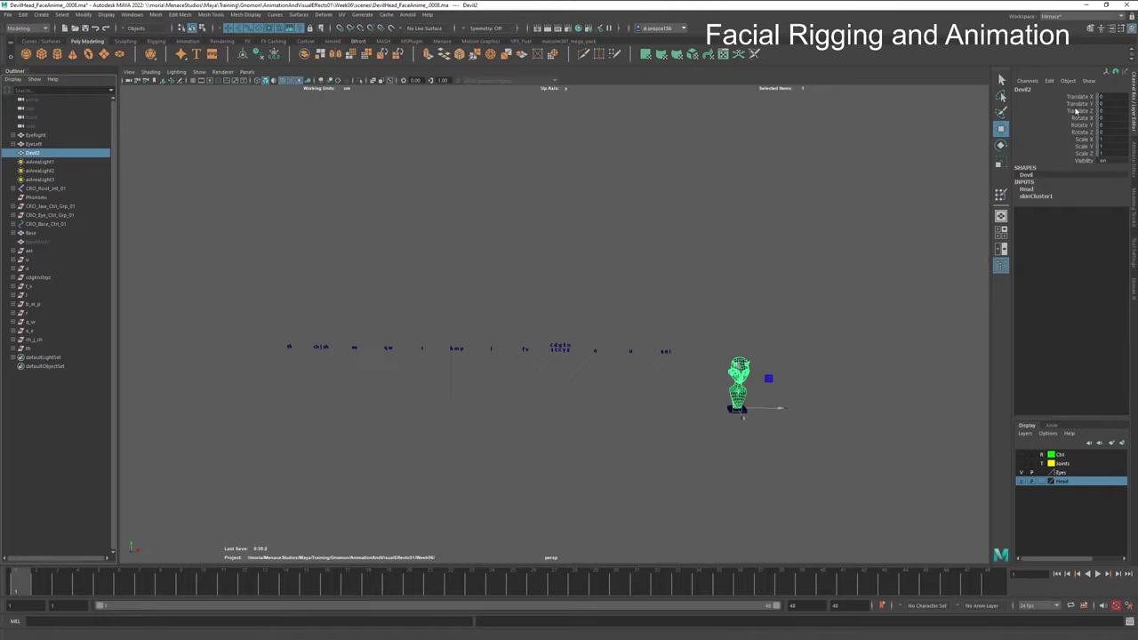
pyautogui.click(1079, 96)
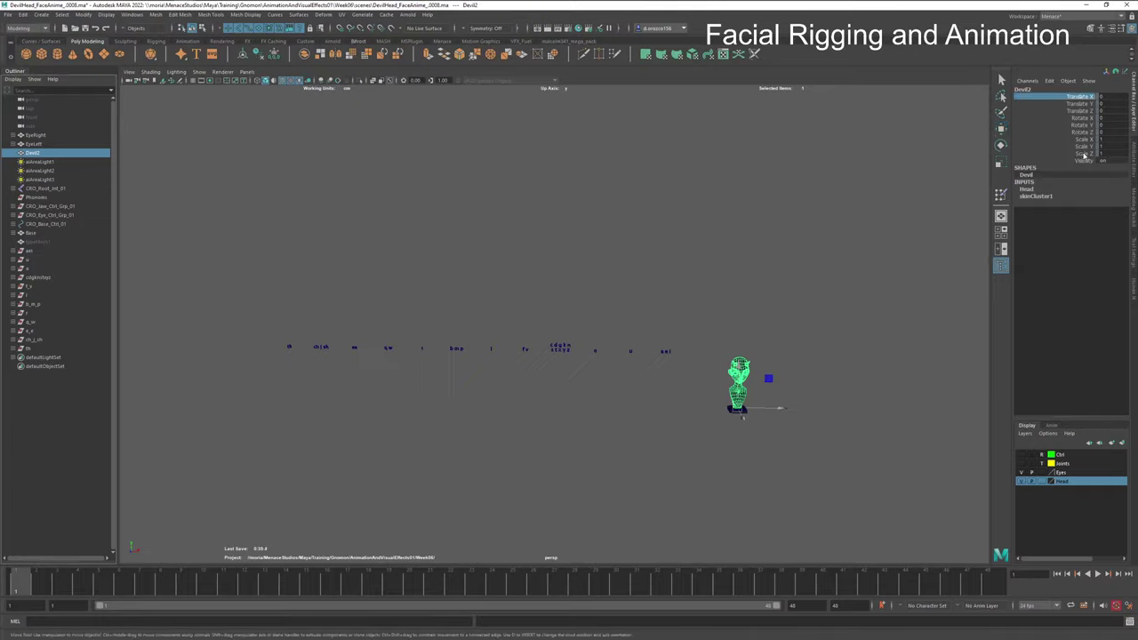
pyautogui.click(855, 278)
pyautogui.hotkey('ctrl', 'z')
pyautogui.hotkey('ctrl', 'z')
pyautogui.hotkey('ctrl', 'z')
pyautogui.hotkey('ctrl', 'z')
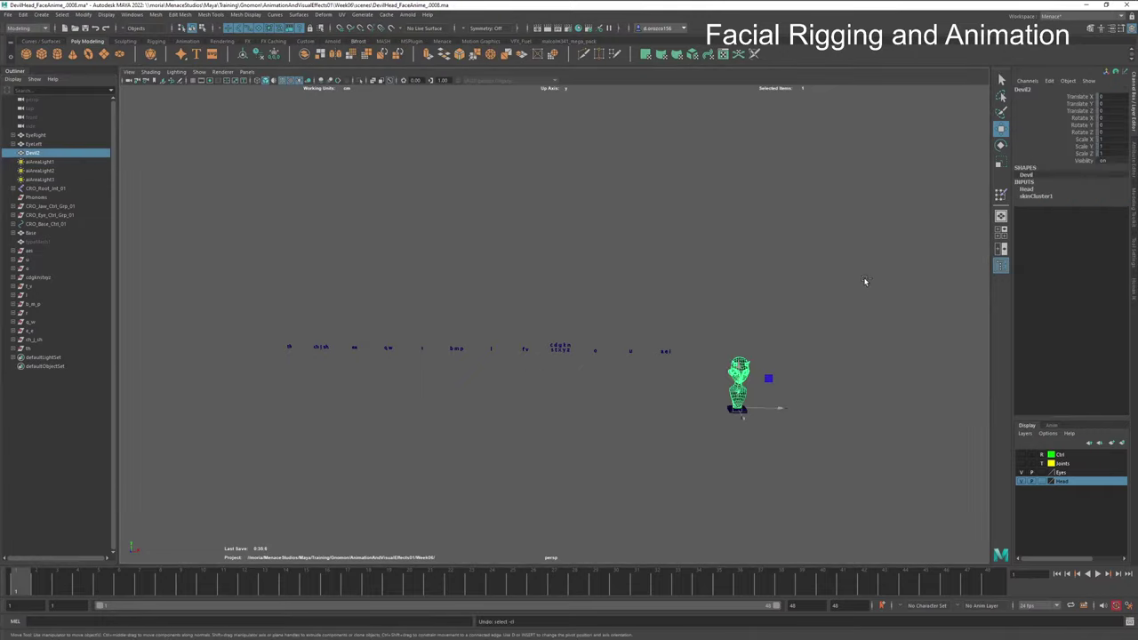
pyautogui.hotkey('ctrl', 'z')
pyautogui.hotkey('ctrl', 'z')
pyautogui.hotkey('ctrl', 'z')
pyautogui.hotkey('ctrl', 'z')
pyautogui.hotkey('ctrl', 'z')
pyautogui.hotkey('ctrl', 'z')
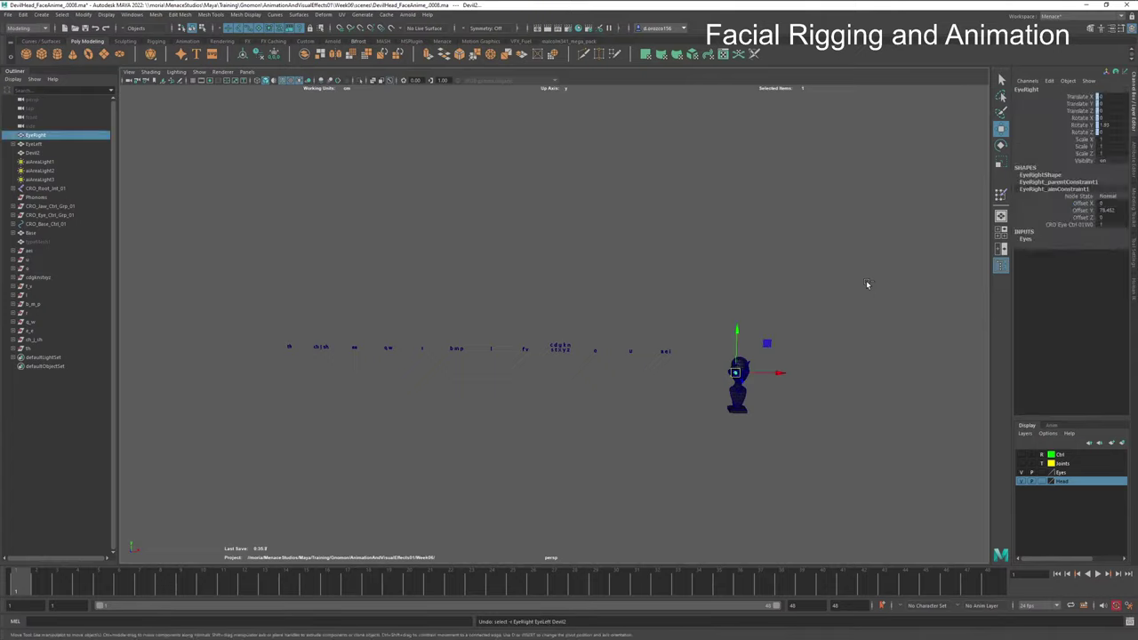
pyautogui.hotkey('ctrl', 'z')
pyautogui.hotkey('ctrl', 'z')
pyautogui.hotkey('ctrl', 'z')
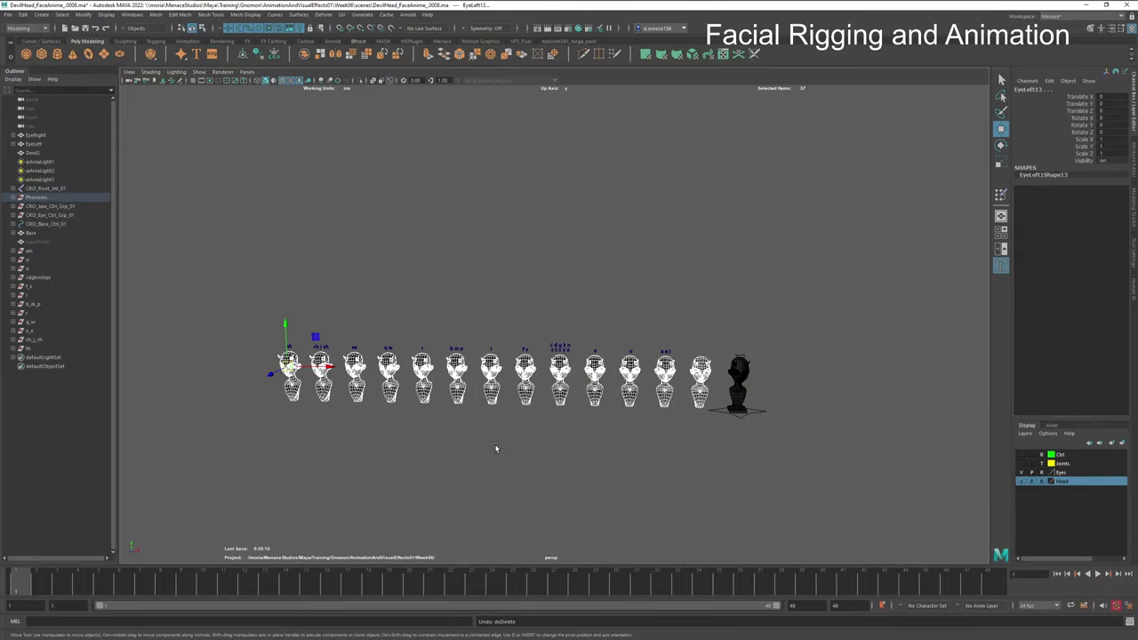
pyautogui.hotkey('ctrl', 's')
# Step: Box-select the row of heads and apply Modify > Convert > Instance to Object
pyautogui.moveTo(286, 422); pyautogui.dragTo(711, 368)
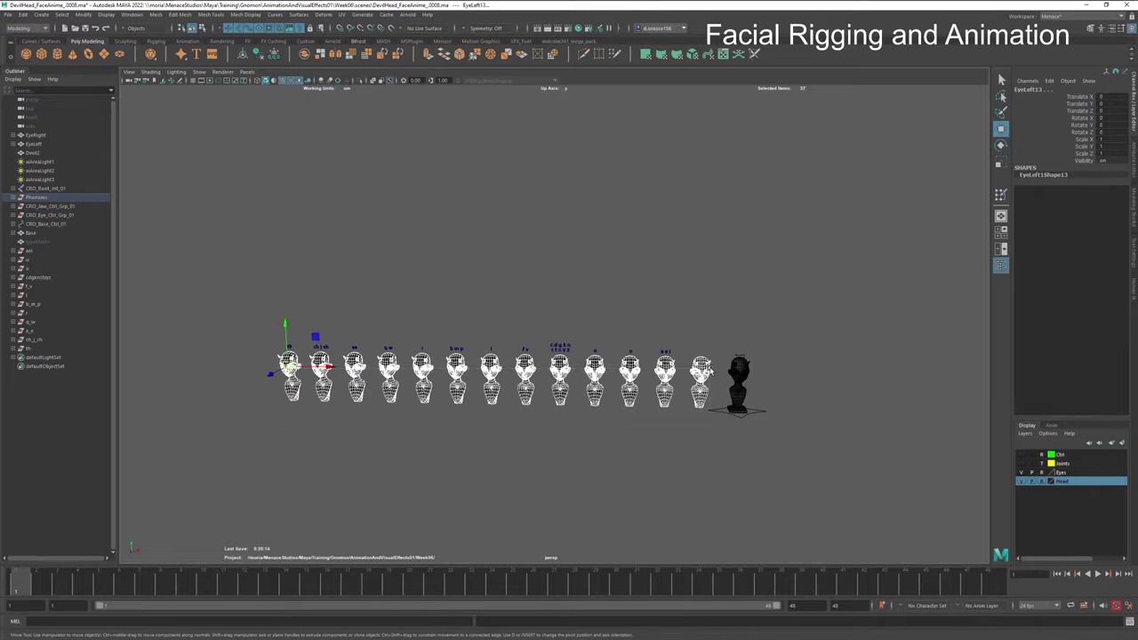
pyautogui.click(81, 16)
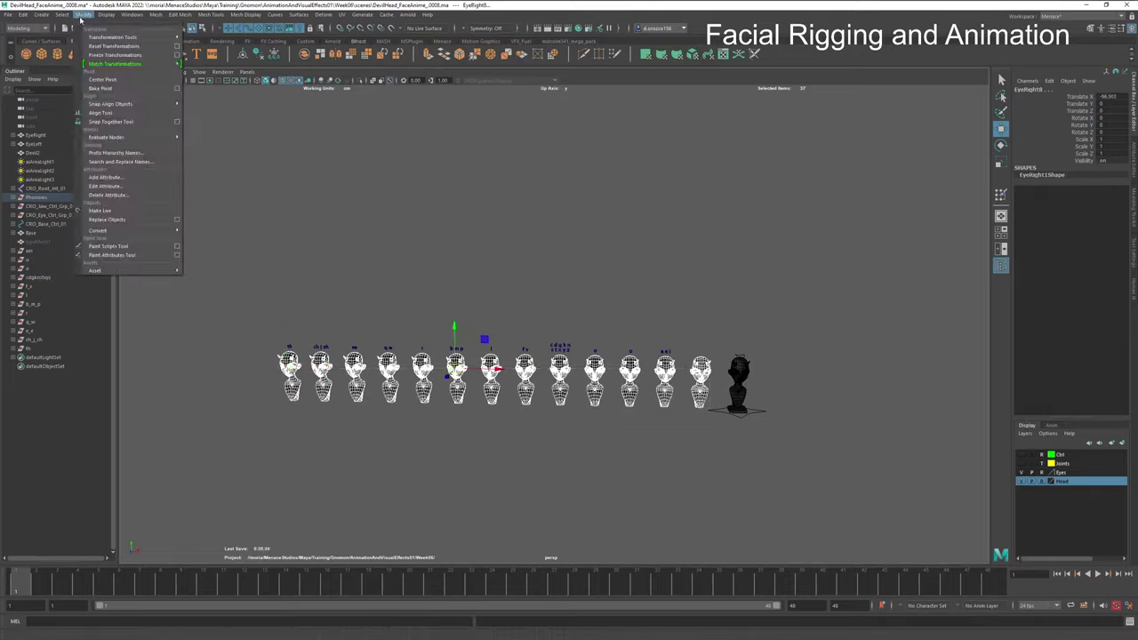
pyautogui.moveTo(178, 230)
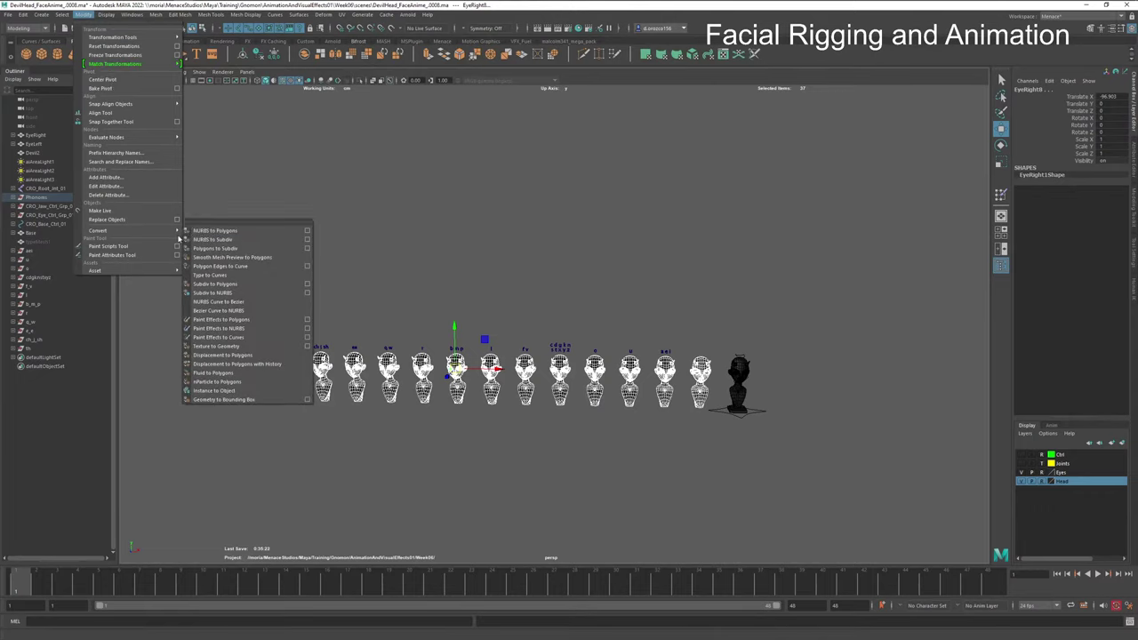
pyautogui.click(237, 388)
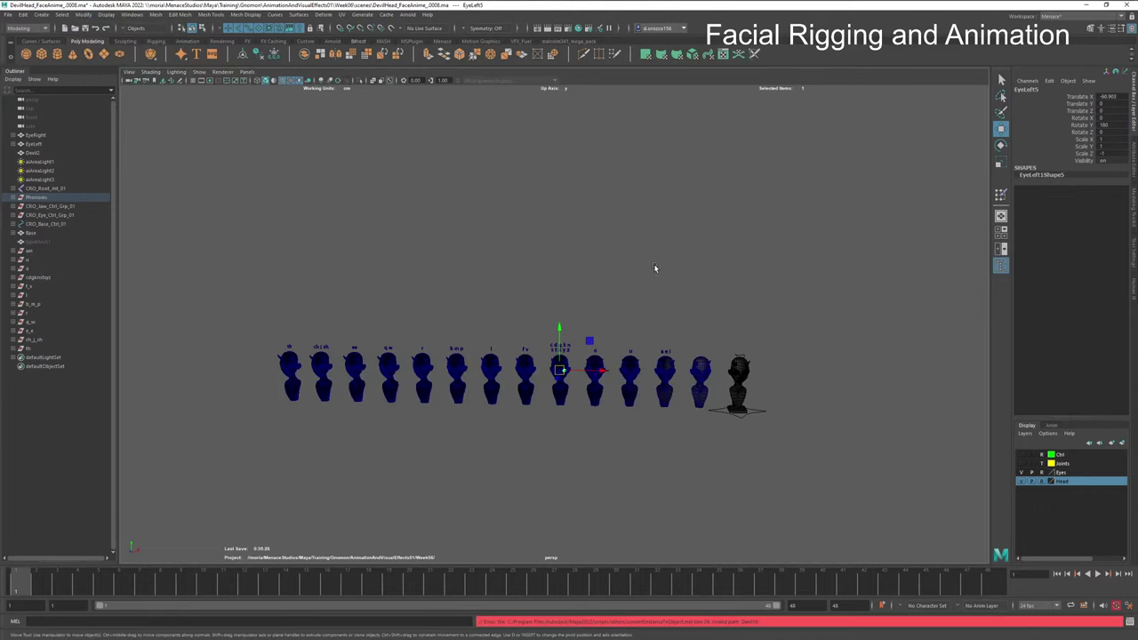
# Step: Select the Devil3 head in object mode and frame it in the view
pyautogui.click(677, 336)
pyautogui.click(698, 382)
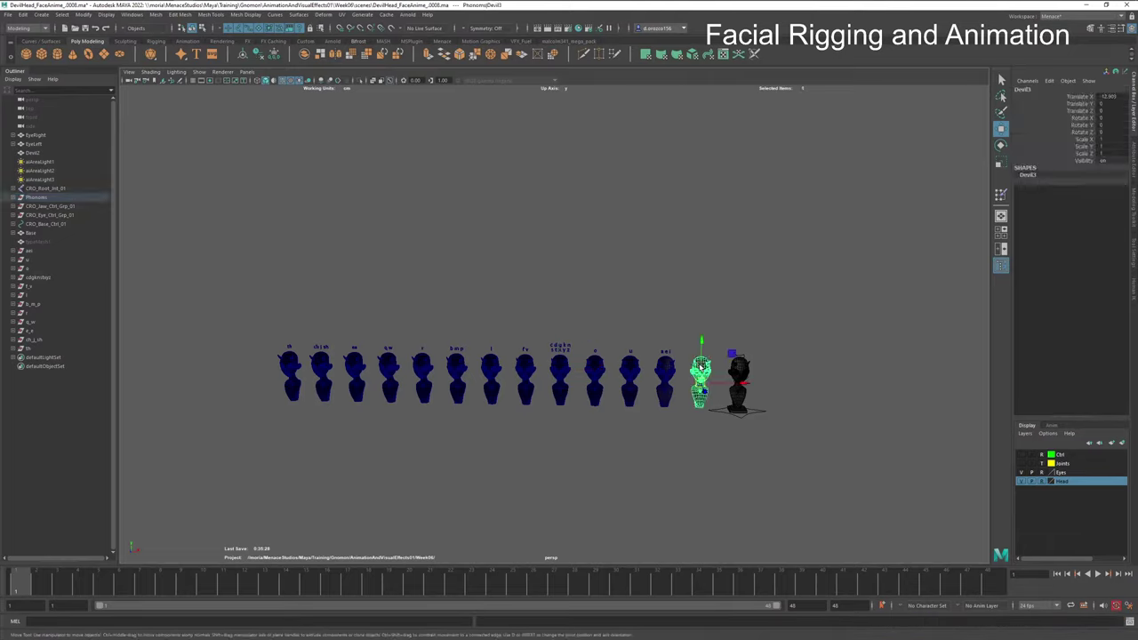
pyautogui.moveTo(700, 366)
pyautogui.mouseDown(button='right')
pyautogui.moveTo(700, 354)
pyautogui.moveTo(718, 357)
pyautogui.mouseUp(button='right')
pyautogui.click(703, 360)
pyautogui.click(702, 360)
pyautogui.press('f')
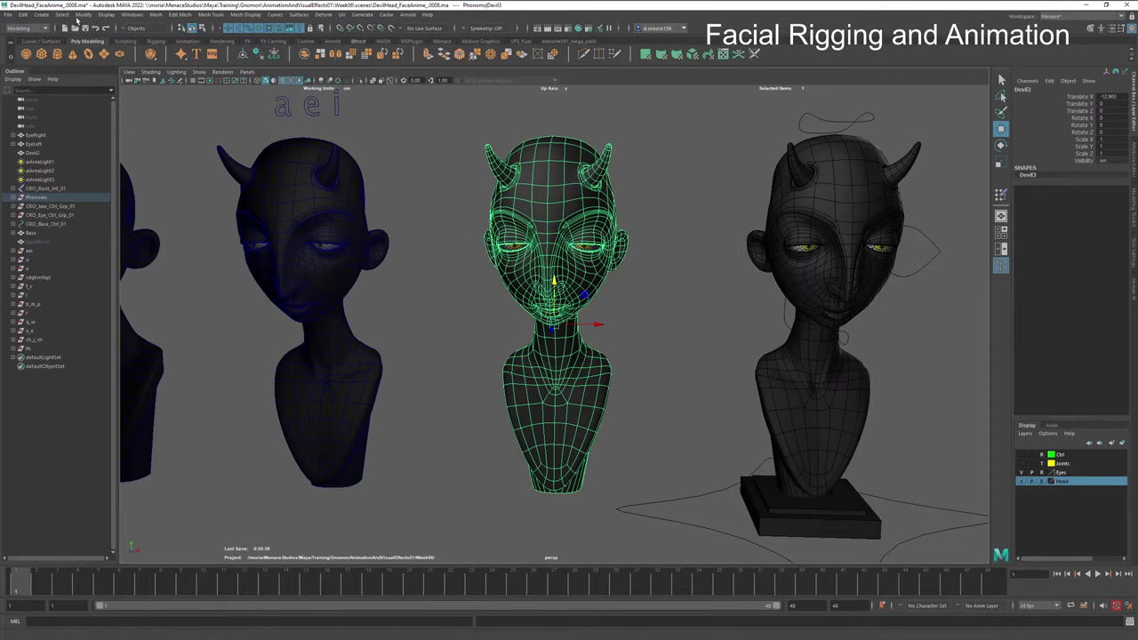
# Step: Tear off the Modify > Convert submenu as a floating window and apply Instance to Object to Devil17
pyautogui.click(41, 14)
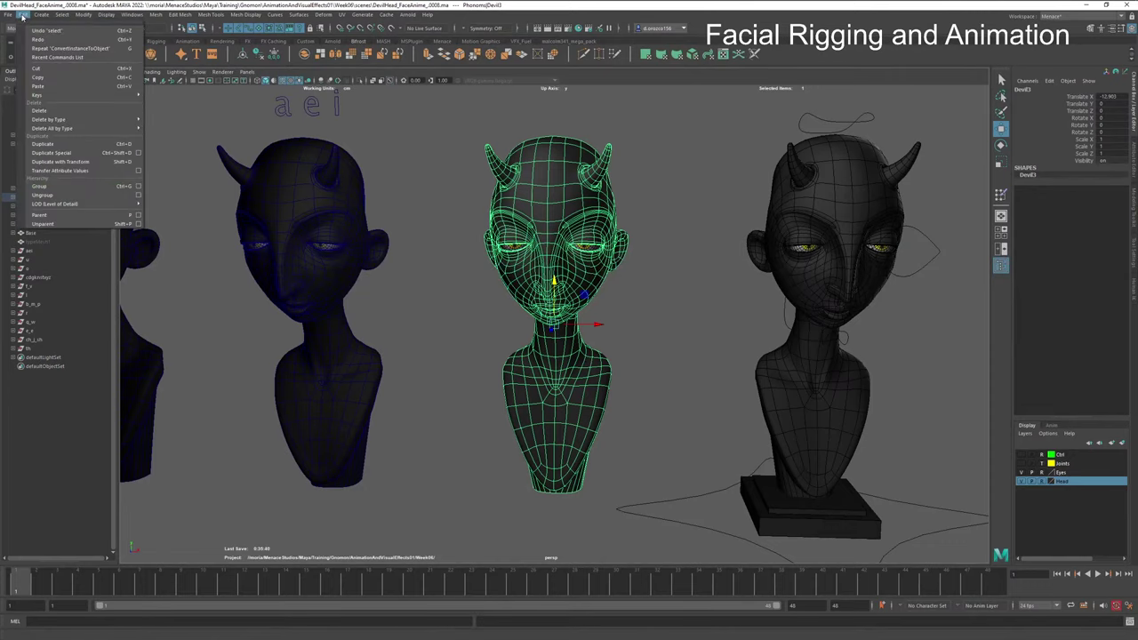
pyautogui.moveTo(83, 15)
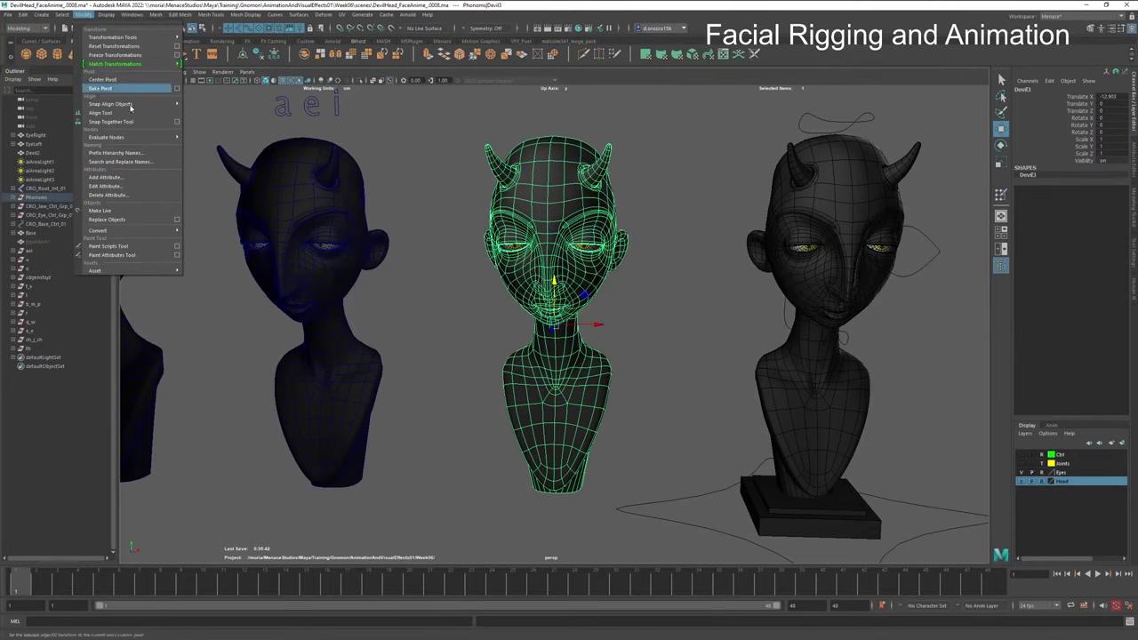
pyautogui.moveTo(190, 228)
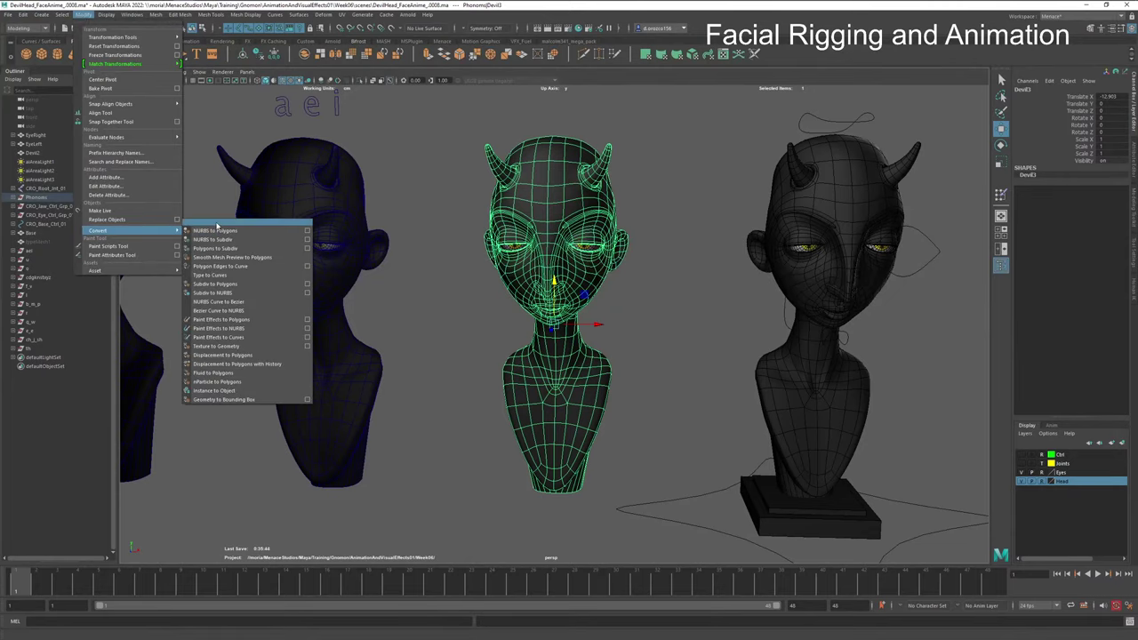
pyautogui.click(216, 224)
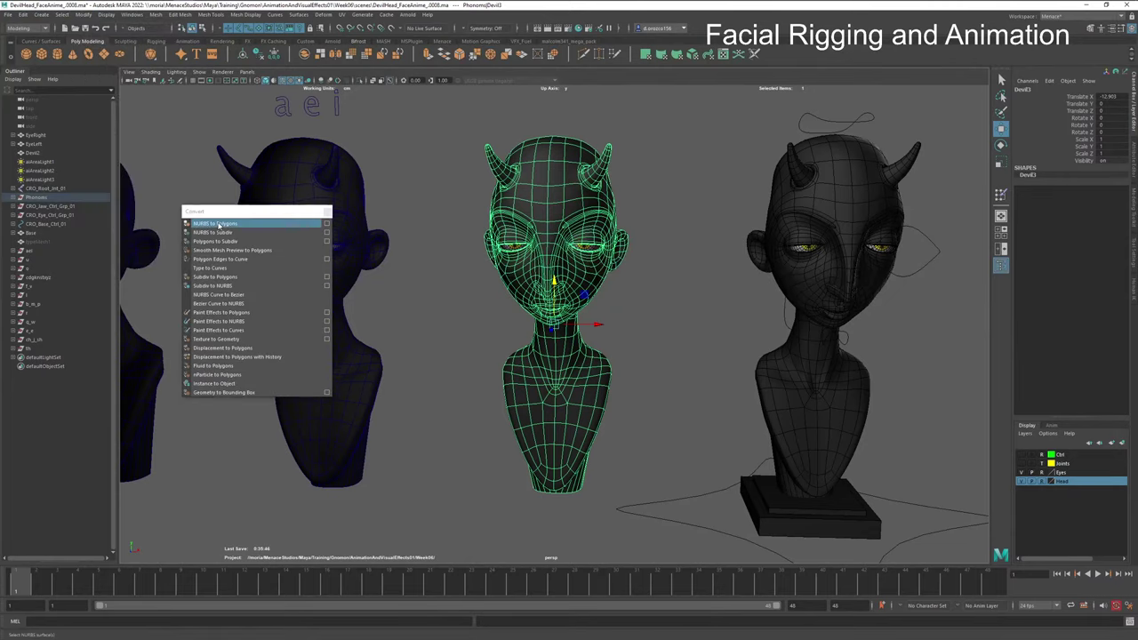
pyautogui.click(240, 388)
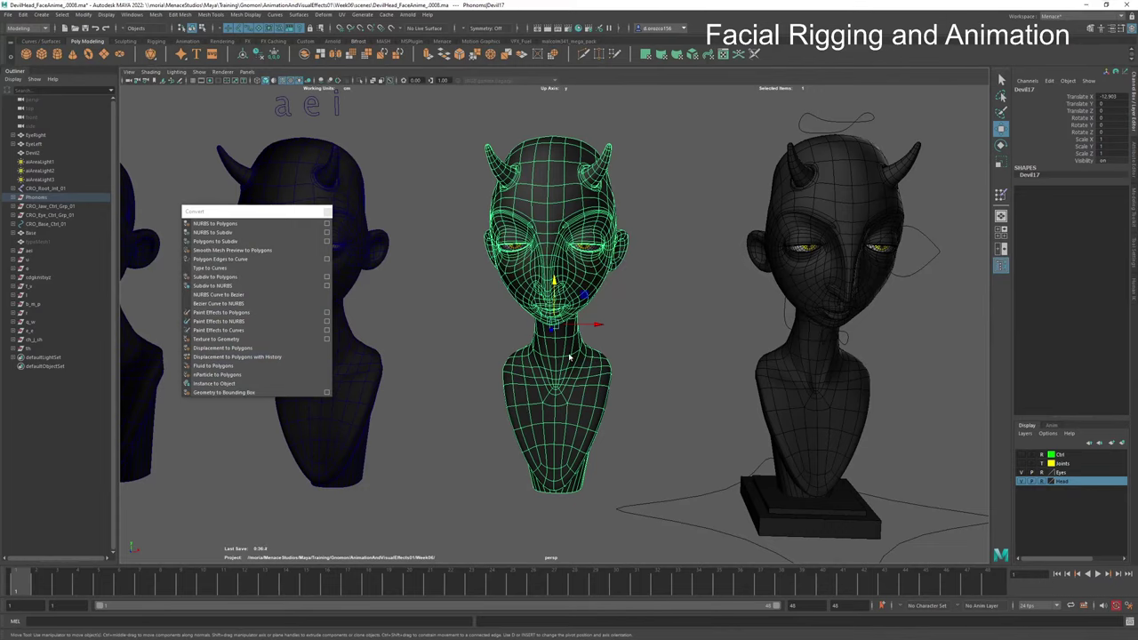
# Step: Pull a neck vertex of the head upward, then undo the change
pyautogui.moveTo(570, 356); pyautogui.dragTo(536, 357, button='right')
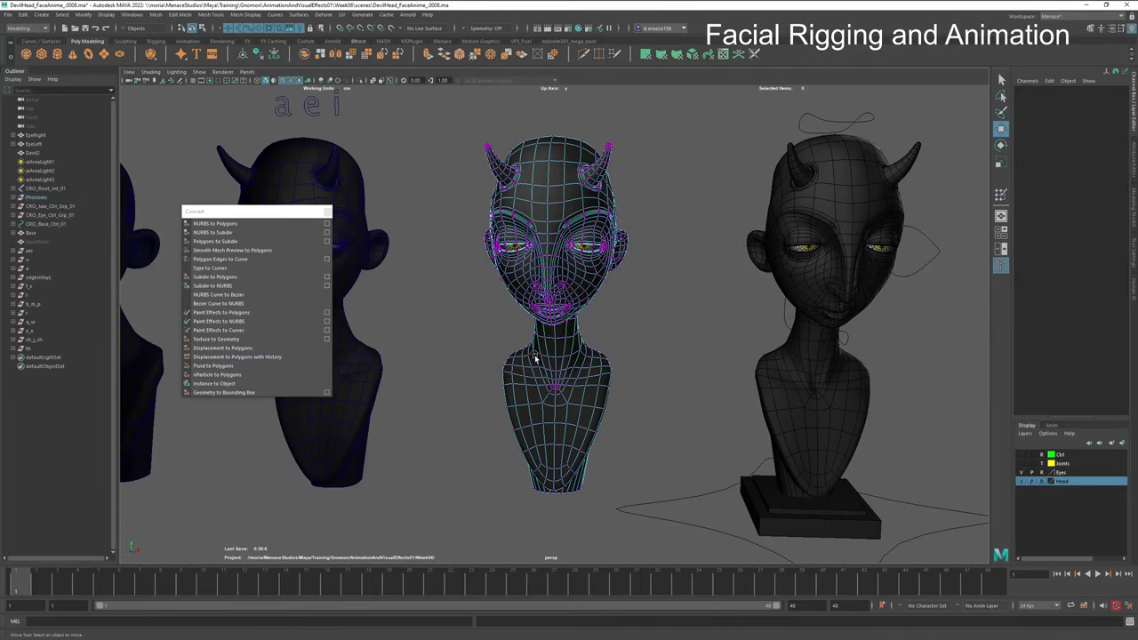
pyautogui.click(601, 389)
pyautogui.moveTo(599, 363); pyautogui.dragTo(599, 345)
pyautogui.hotkey('ctrl', 'z')
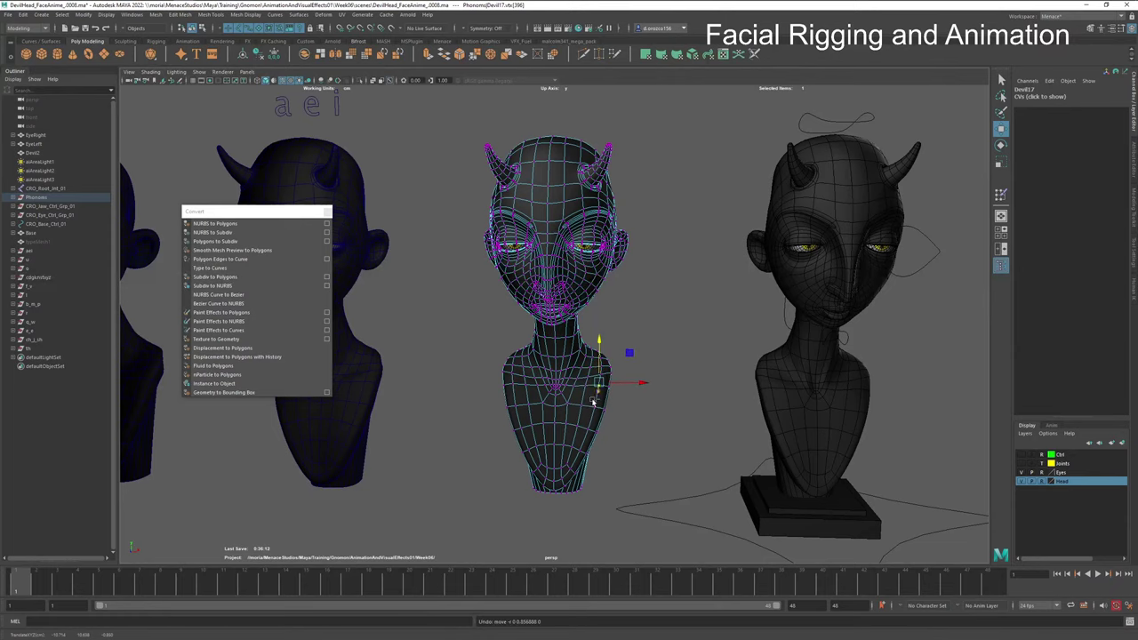
pyautogui.hotkey('ctrl', 'z')
# Step: Convert the middle head from an instance to an object
pyautogui.keyDown('alt'); pyautogui.moveTo(560, 409); pyautogui.dragTo(672, 391, button='middle'); pyautogui.keyUp('alt')
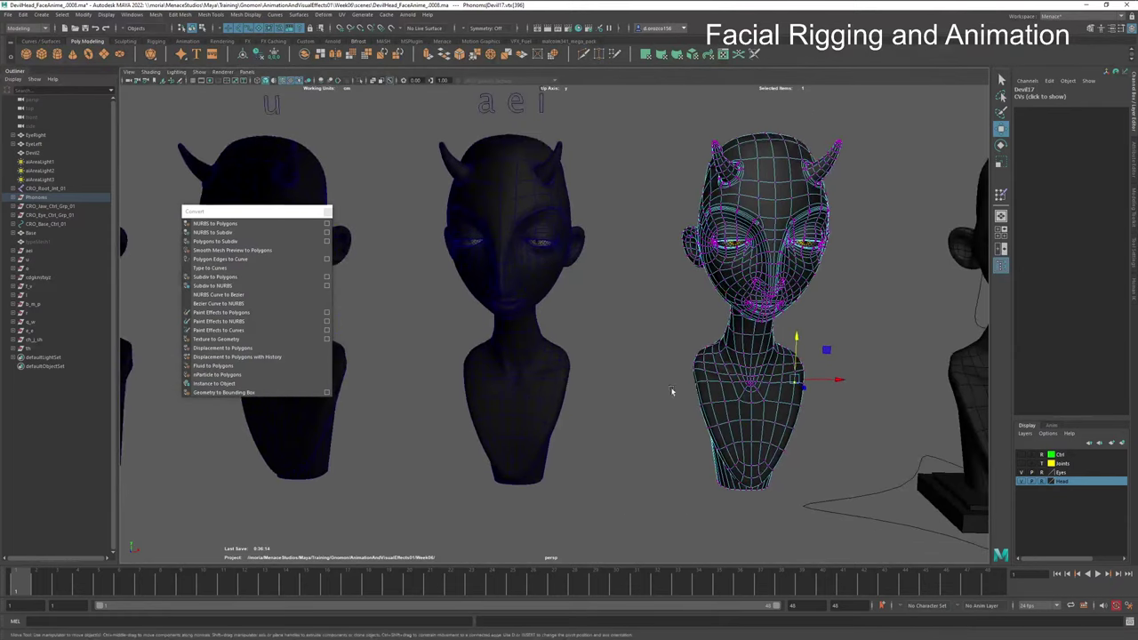
pyautogui.click(547, 388)
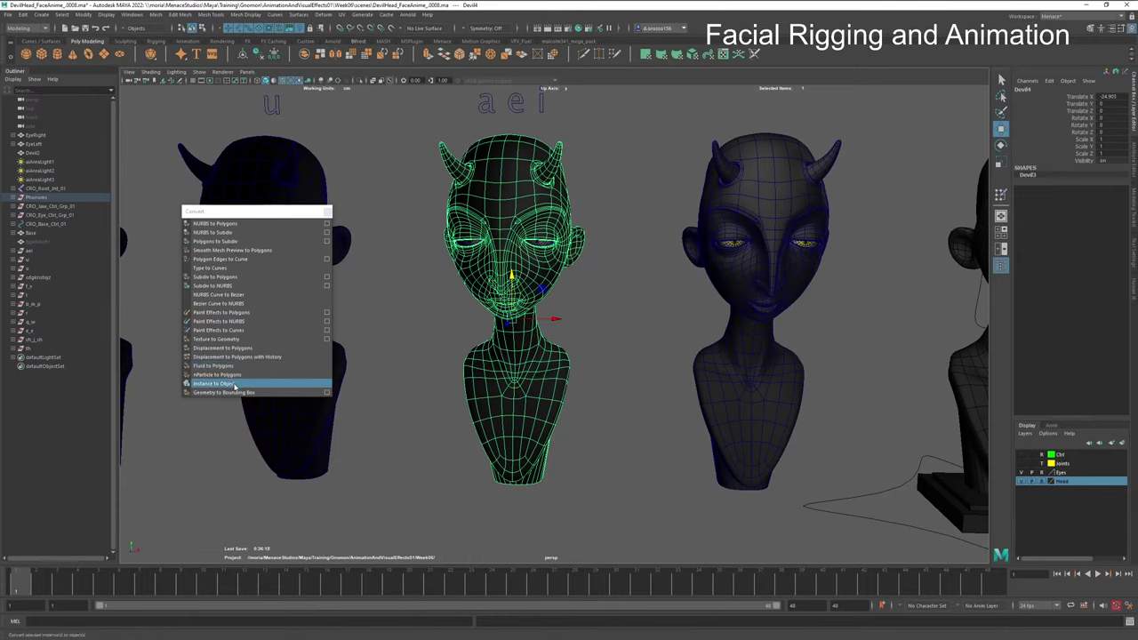
pyautogui.moveTo(548, 393); pyautogui.dragTo(517, 392, button='right')
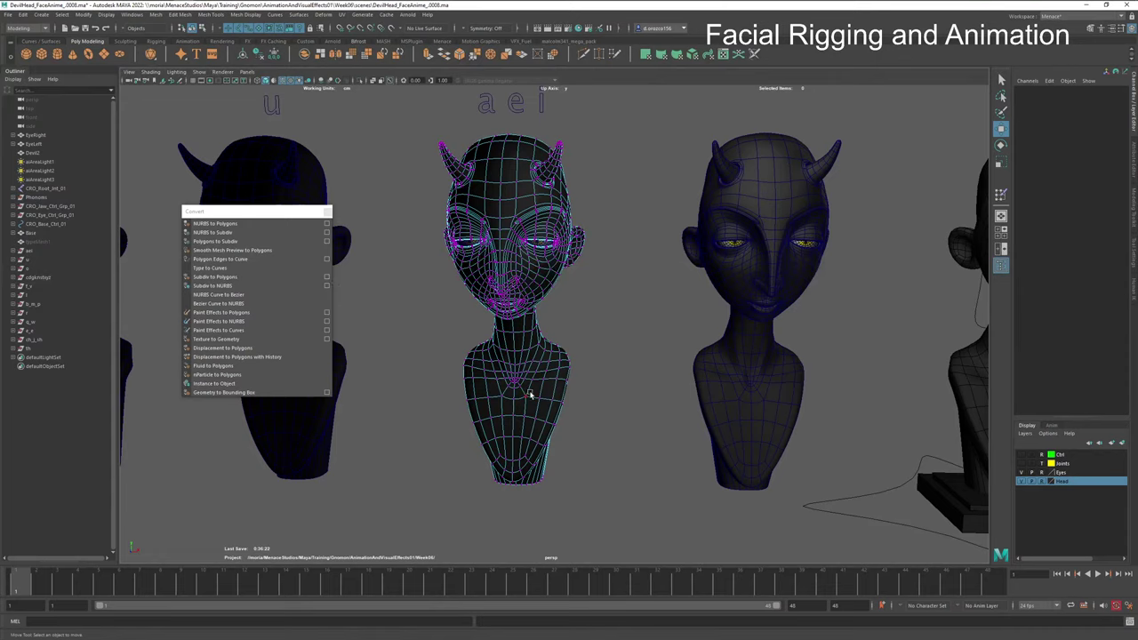
pyautogui.moveTo(492, 352); pyautogui.dragTo(536, 339, button='right')
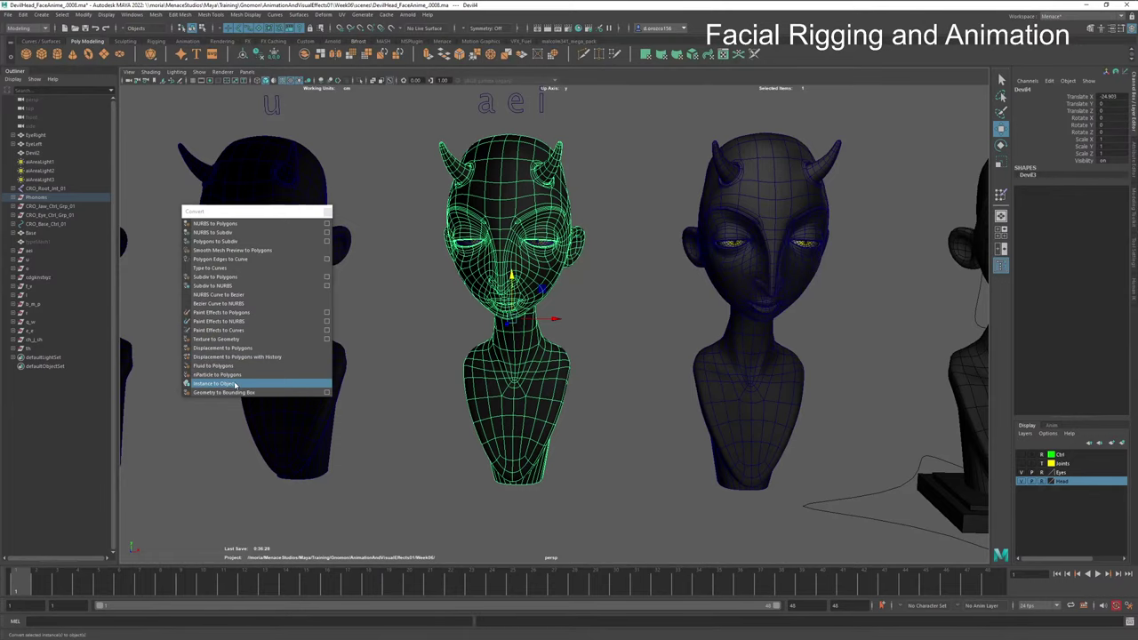
pyautogui.click(234, 384)
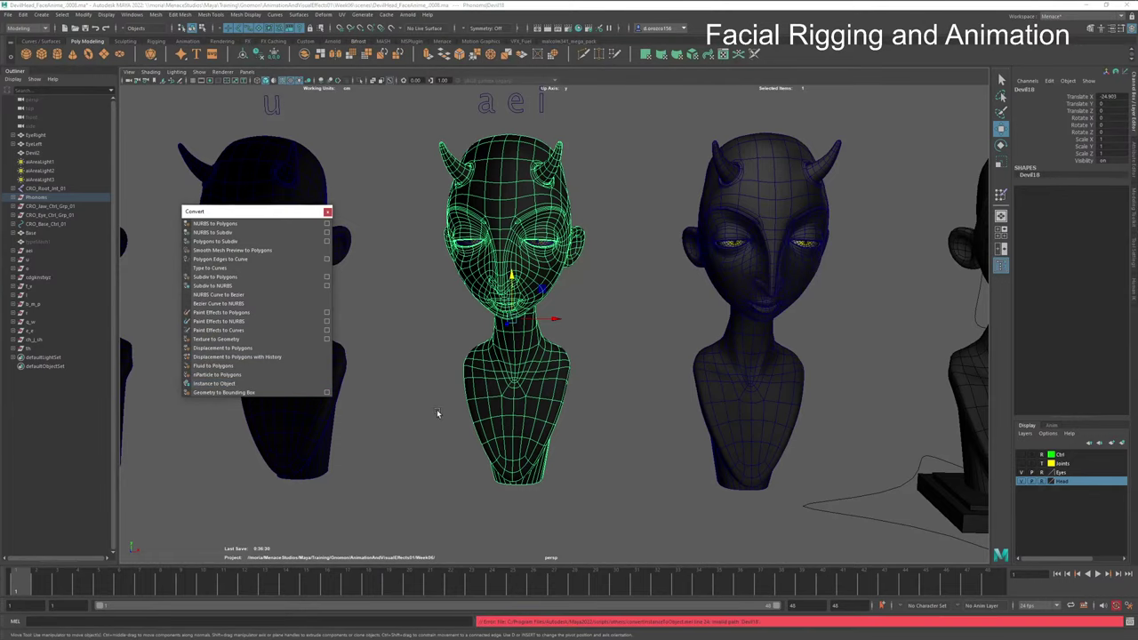
# Step: Convert the neighbouring head and the cdgkn stxyz head to standalone objects
pyautogui.keyDown('alt'); pyautogui.moveTo(436, 414); pyautogui.dragTo(766, 380, button='middle'); pyautogui.keyUp('alt')
pyautogui.click(653, 376)
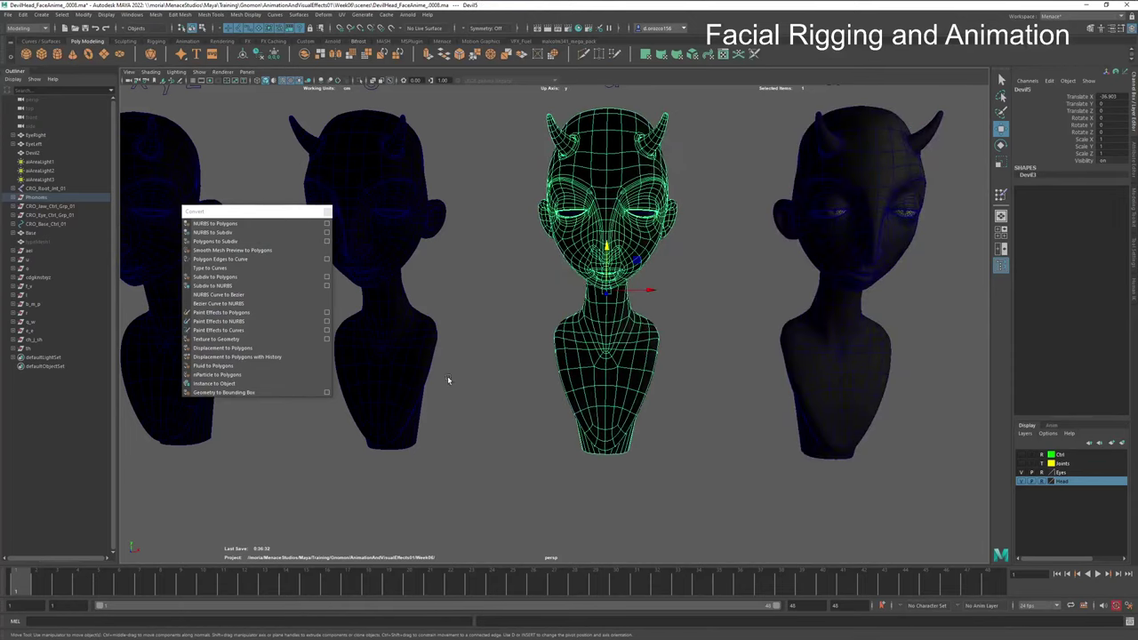
pyautogui.click(271, 382)
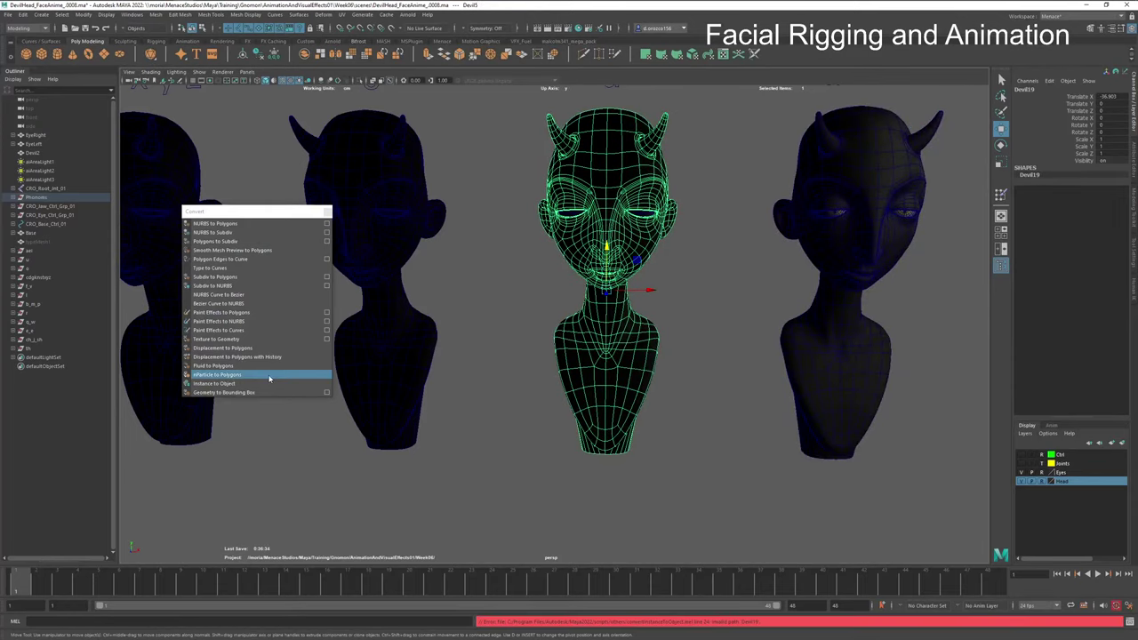
pyautogui.click(405, 387)
pyautogui.keyDown('alt'); pyautogui.moveTo(433, 407); pyautogui.dragTo(643, 415, button='middle'); pyautogui.keyUp('alt')
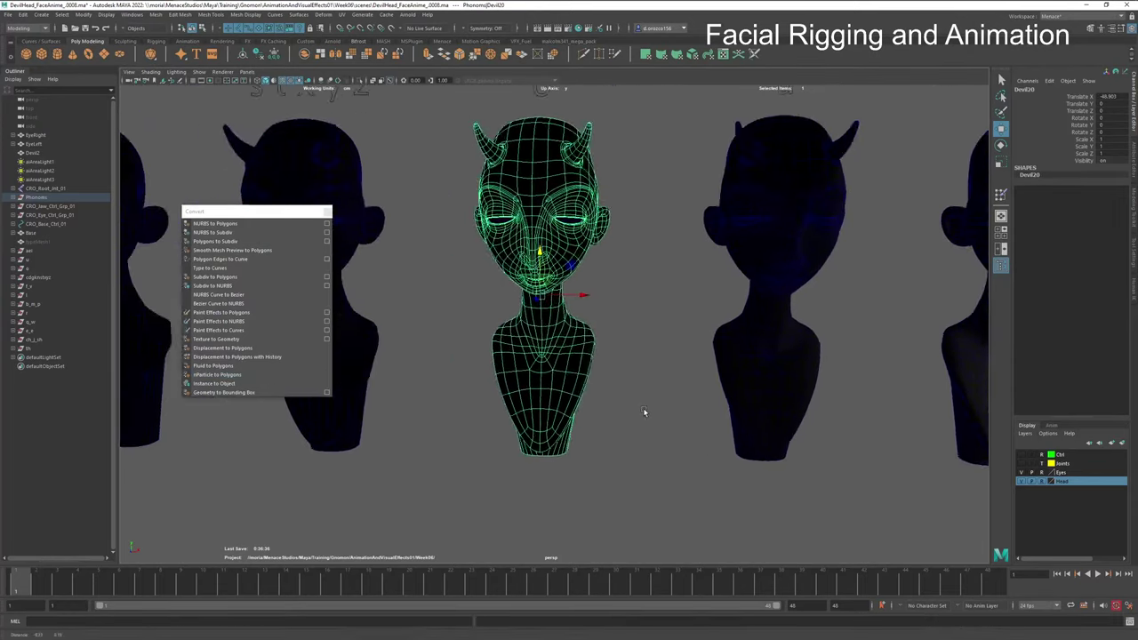
pyautogui.scroll(-5, 643, 414)
pyautogui.click(439, 372)
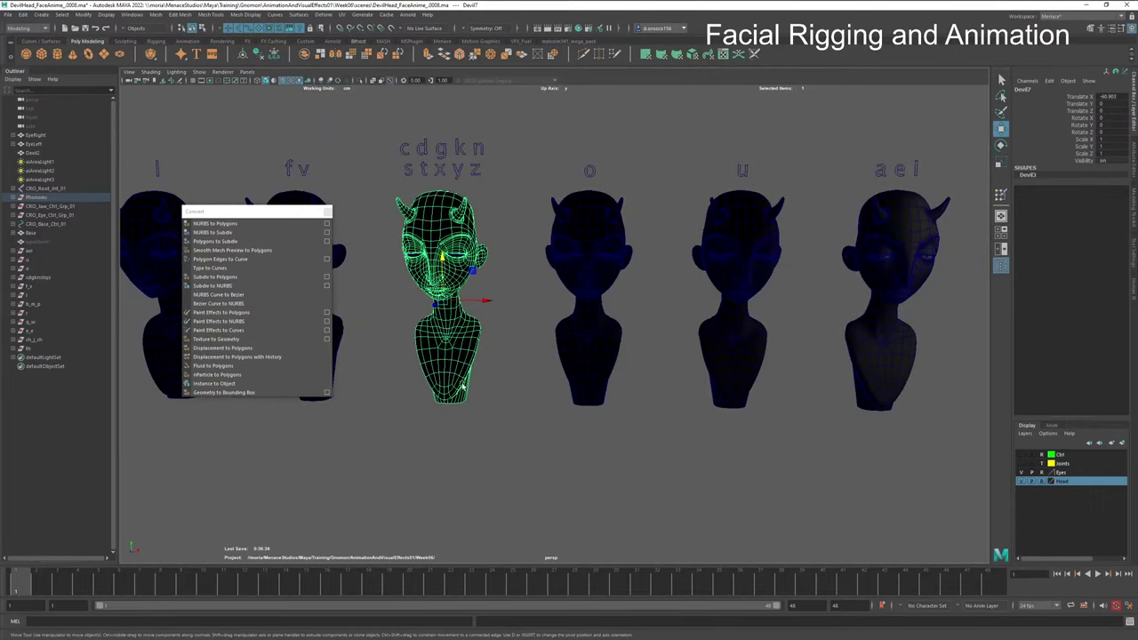
pyautogui.keyDown('alt'); pyautogui.moveTo(438, 372); pyautogui.dragTo(648, 389, button='middle'); pyautogui.keyUp('alt')
pyautogui.press('g')
# Step: Step along the row selecting the fv, l, bmp and r heads in turn
pyautogui.moveTo(649, 388); pyautogui.dragTo(521, 398, button='right')
pyautogui.click(522, 397)
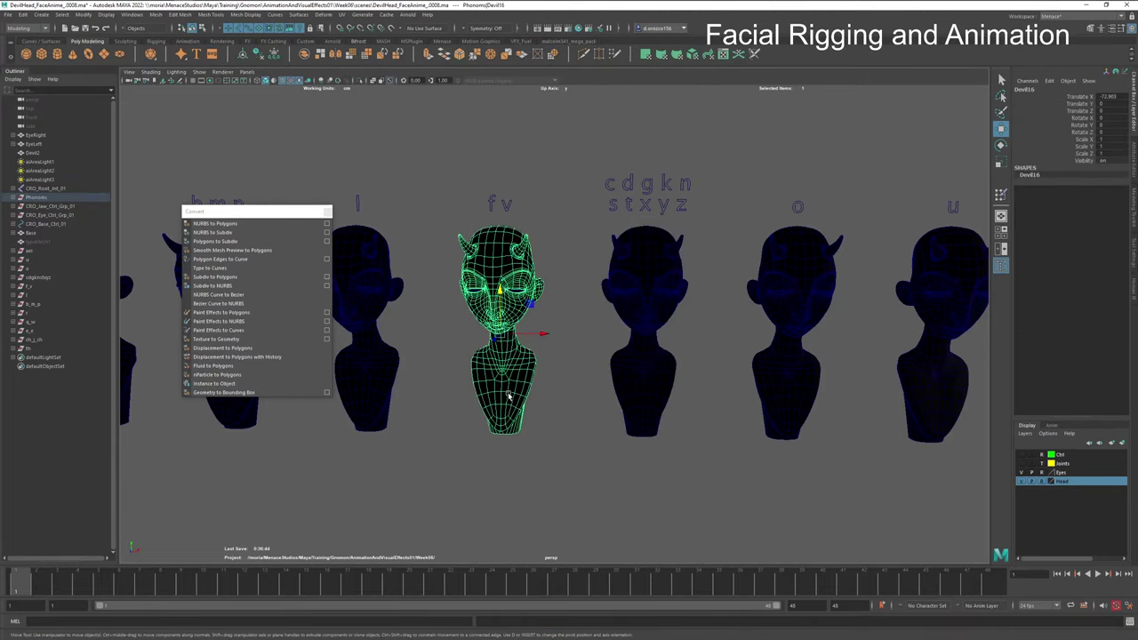
pyautogui.click(362, 403)
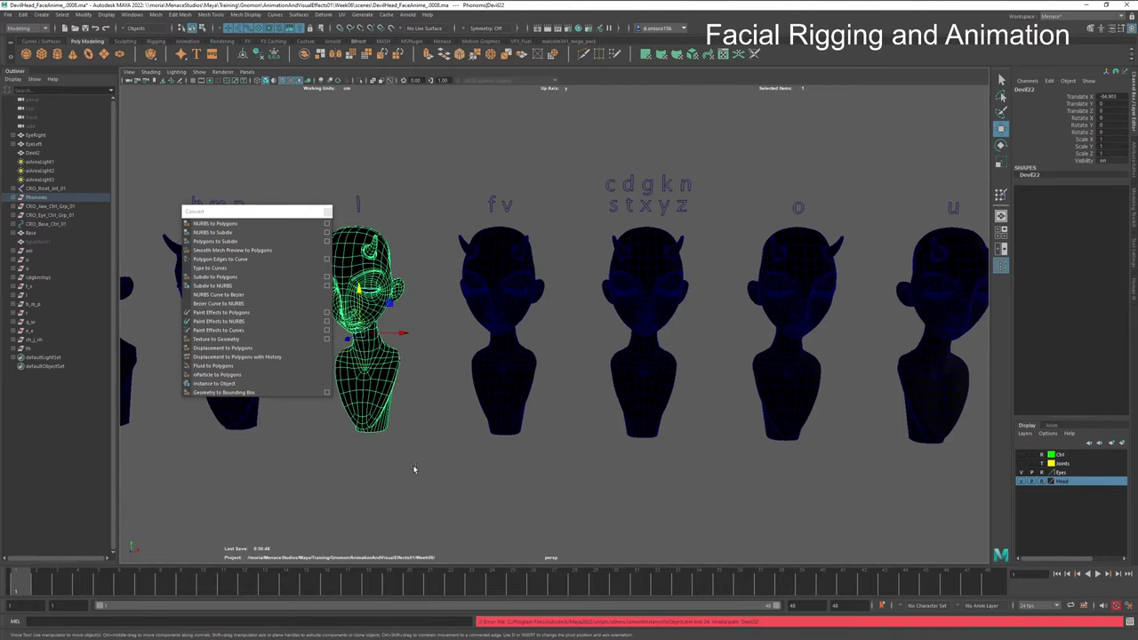
pyautogui.keyDown('alt'); pyautogui.moveTo(414, 469); pyautogui.dragTo(637, 466, button='middle'); pyautogui.keyUp('alt')
pyautogui.click(657, 444)
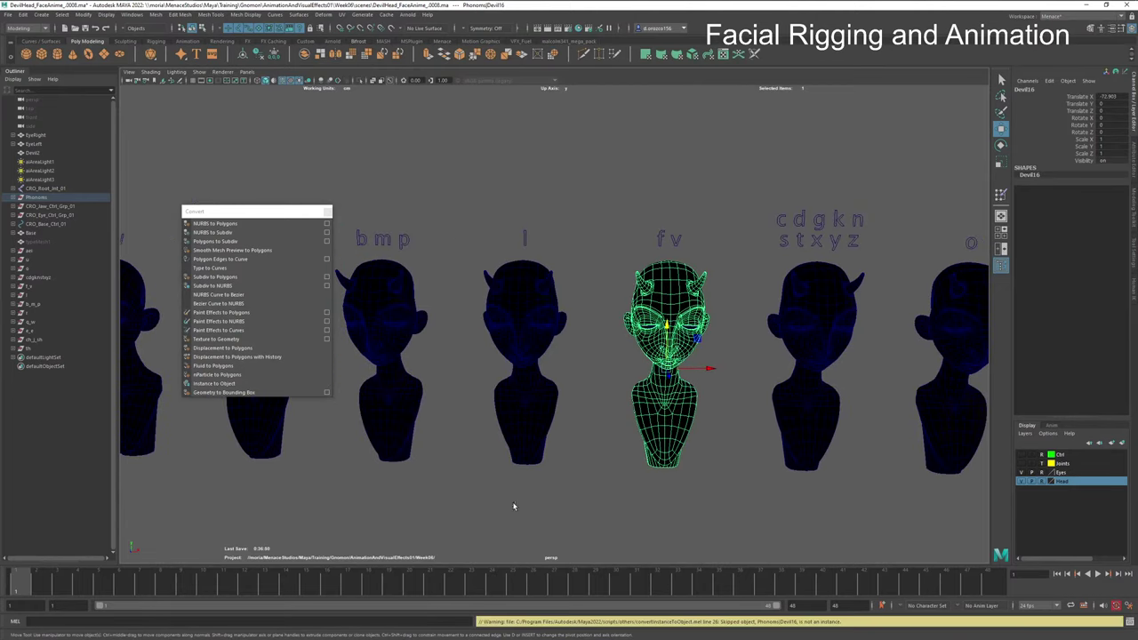
pyautogui.keyDown('alt'); pyautogui.moveTo(428, 540); pyautogui.dragTo(504, 437, button='middle'); pyautogui.keyUp('alt')
pyautogui.click(495, 433)
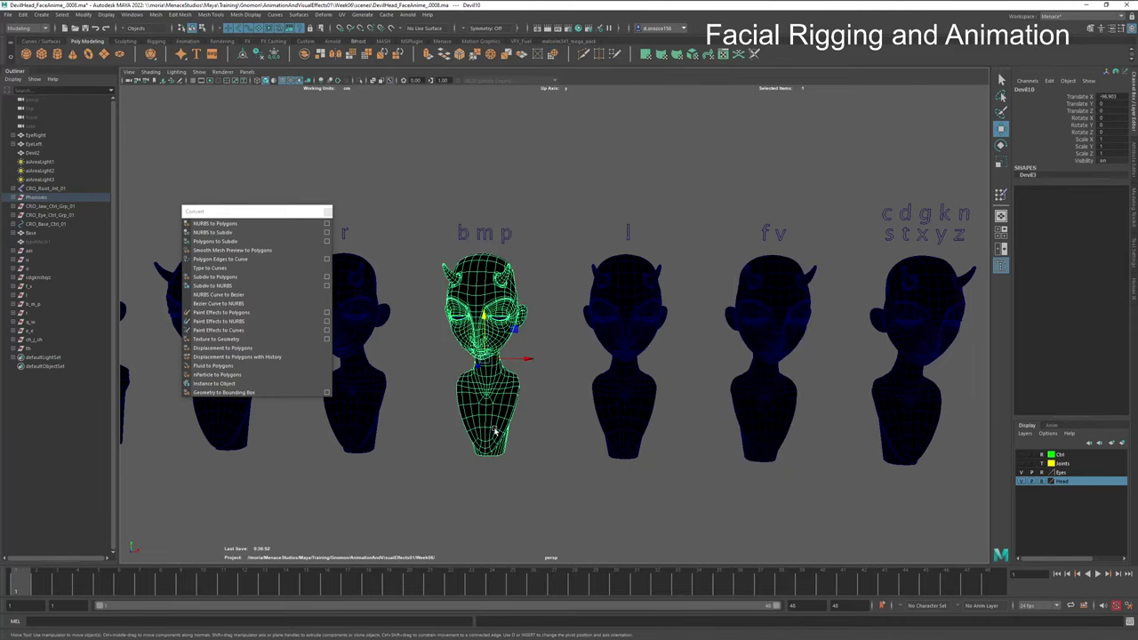
pyautogui.keyDown('alt'); pyautogui.moveTo(456, 490); pyautogui.dragTo(671, 514, button='middle'); pyautogui.keyUp('alt')
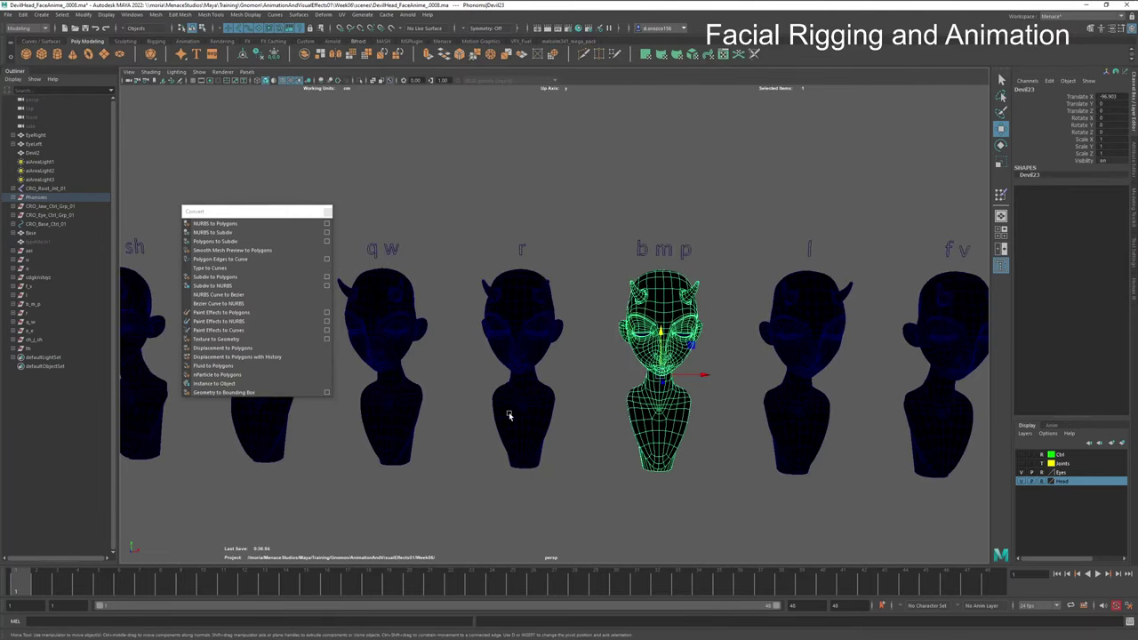
pyautogui.click(510, 415)
# Step: Select the q w, ee and ch j sh heads, converting ch j sh to an object
pyautogui.keyDown('alt'); pyautogui.moveTo(476, 494); pyautogui.dragTo(534, 432, button='middle'); pyautogui.keyUp('alt')
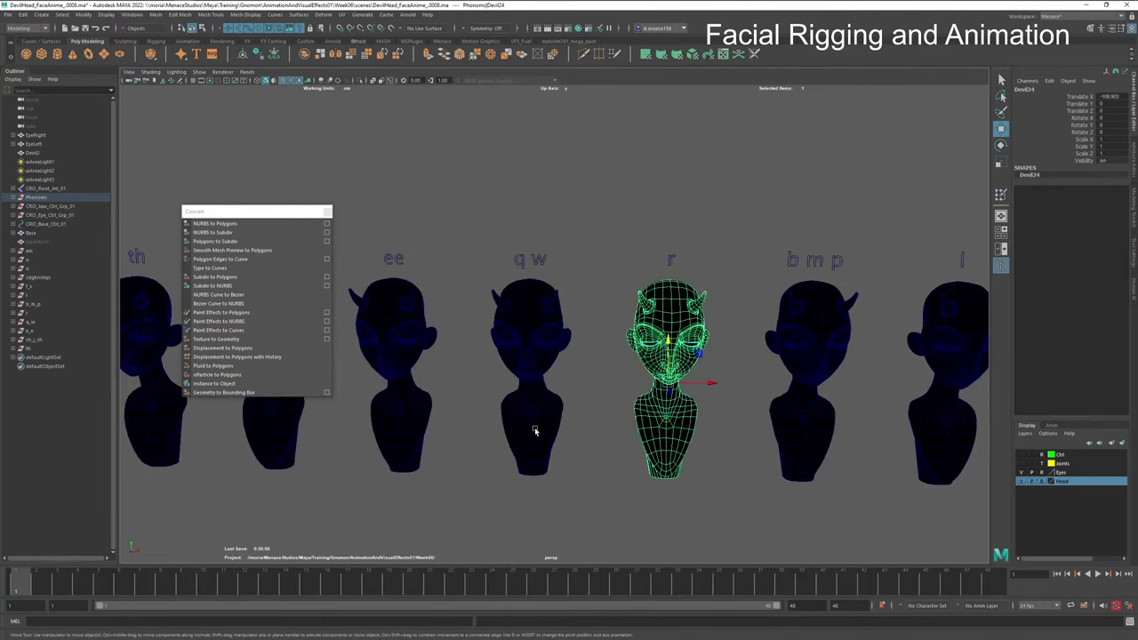
pyautogui.click(534, 431)
pyautogui.keyDown('alt'); pyautogui.moveTo(508, 486); pyautogui.dragTo(503, 427, button='middle'); pyautogui.keyUp('alt')
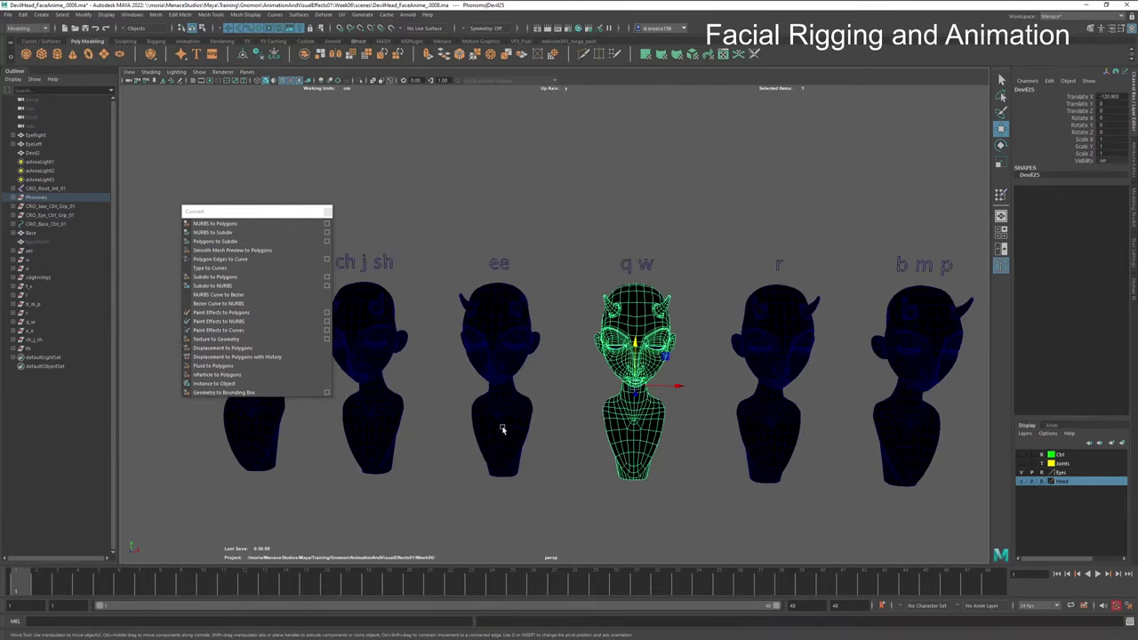
pyautogui.click(503, 430)
pyautogui.keyDown('alt'); pyautogui.moveTo(460, 465); pyautogui.dragTo(498, 457, button='middle'); pyautogui.keyUp('alt')
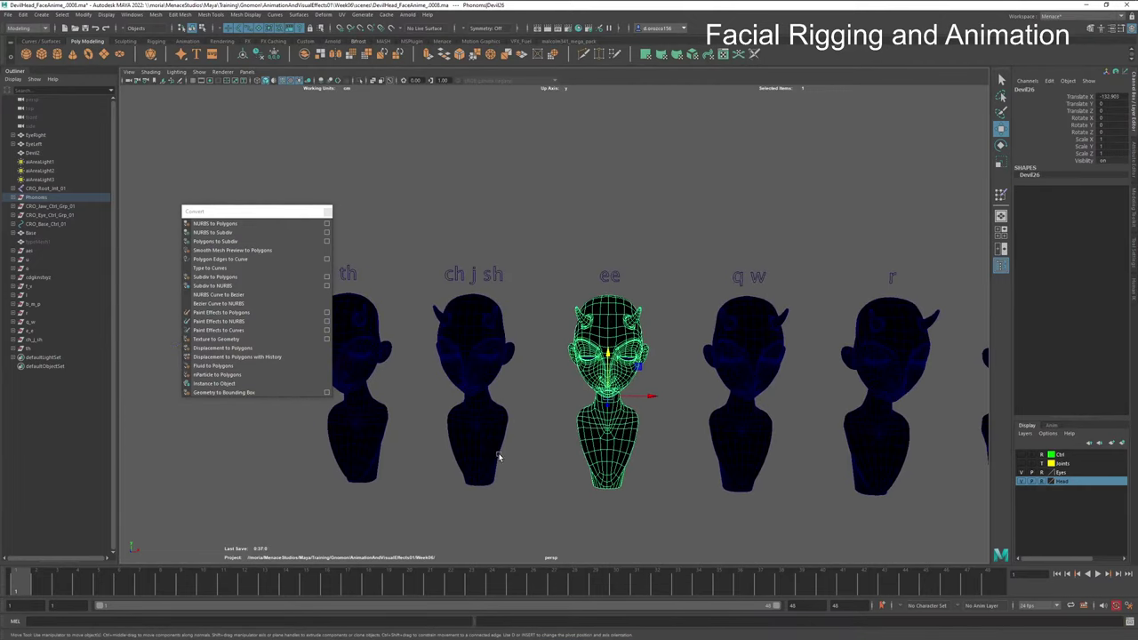
pyautogui.click(487, 449)
pyautogui.press('g')
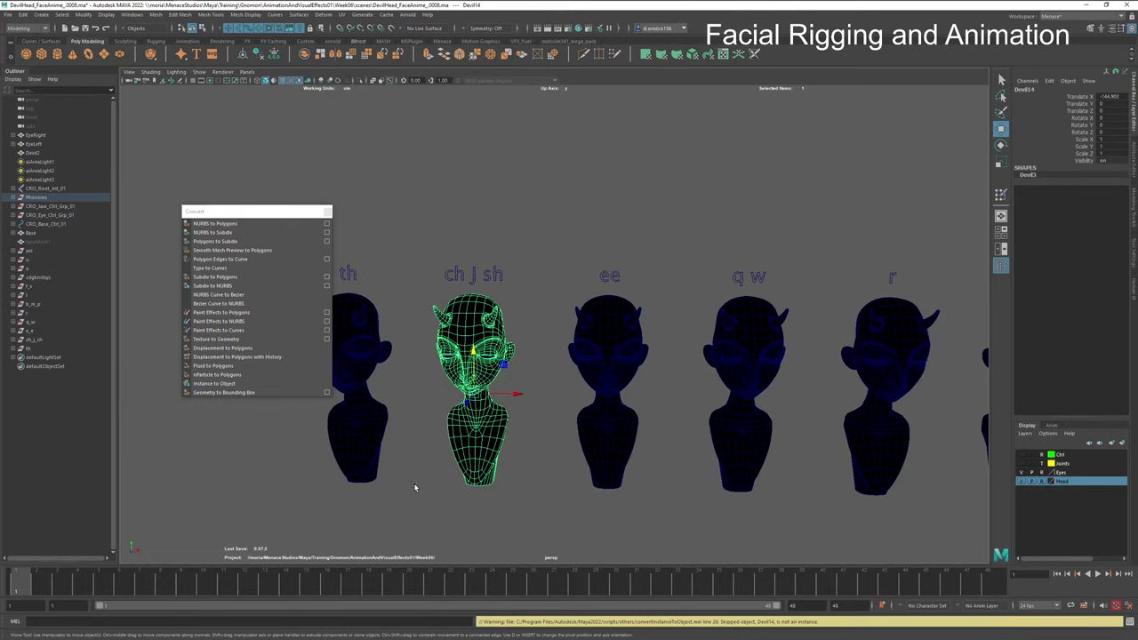
# Step: Convert the th head to an object and close the floating Convert window
pyautogui.click(361, 454)
pyautogui.press('g')
pyautogui.moveTo(349, 452); pyautogui.dragTo(311, 387, button='right')
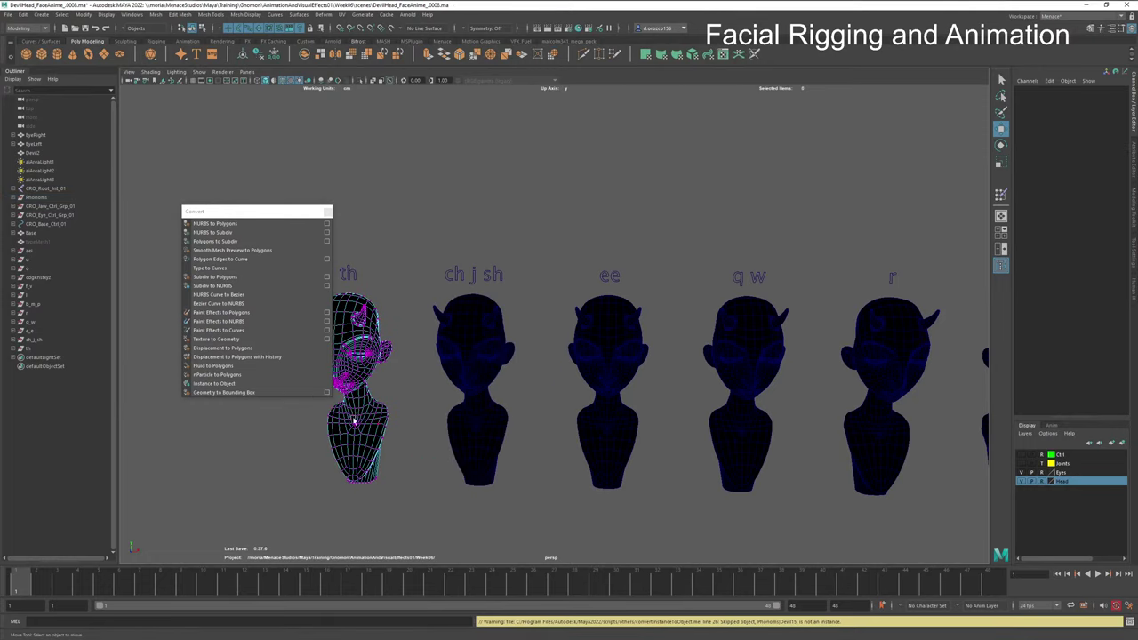
pyautogui.click(328, 212)
# Step: Select the twelve labels from aei to th and slide them right along X
pyautogui.keyDown('alt'); pyautogui.moveTo(805, 422); pyautogui.dragTo(468, 398, button='right'); pyautogui.keyUp('alt')
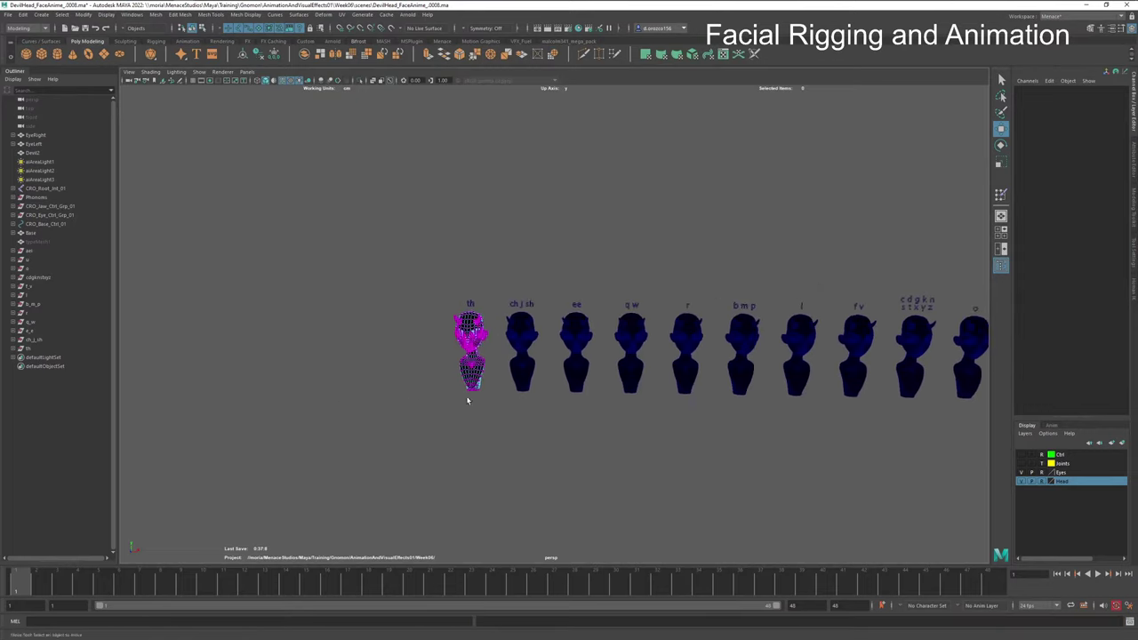
pyautogui.keyDown('alt'); pyautogui.moveTo(468, 398); pyautogui.dragTo(424, 422, button='middle'); pyautogui.keyUp('alt')
pyautogui.scroll(1, 619, 433)
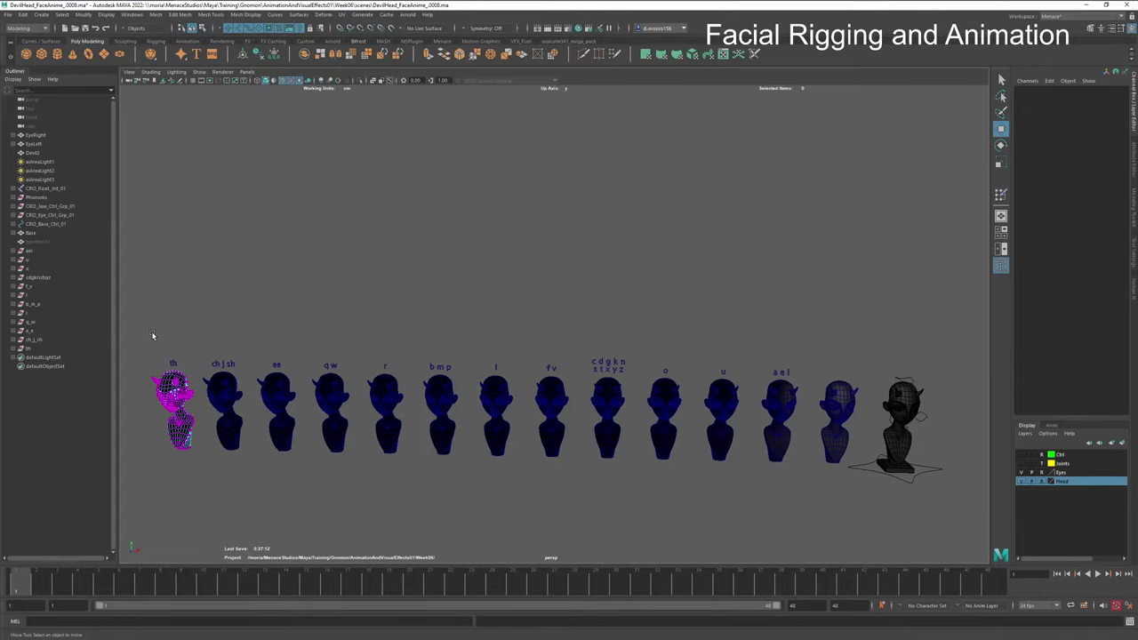
pyautogui.click(30, 252)
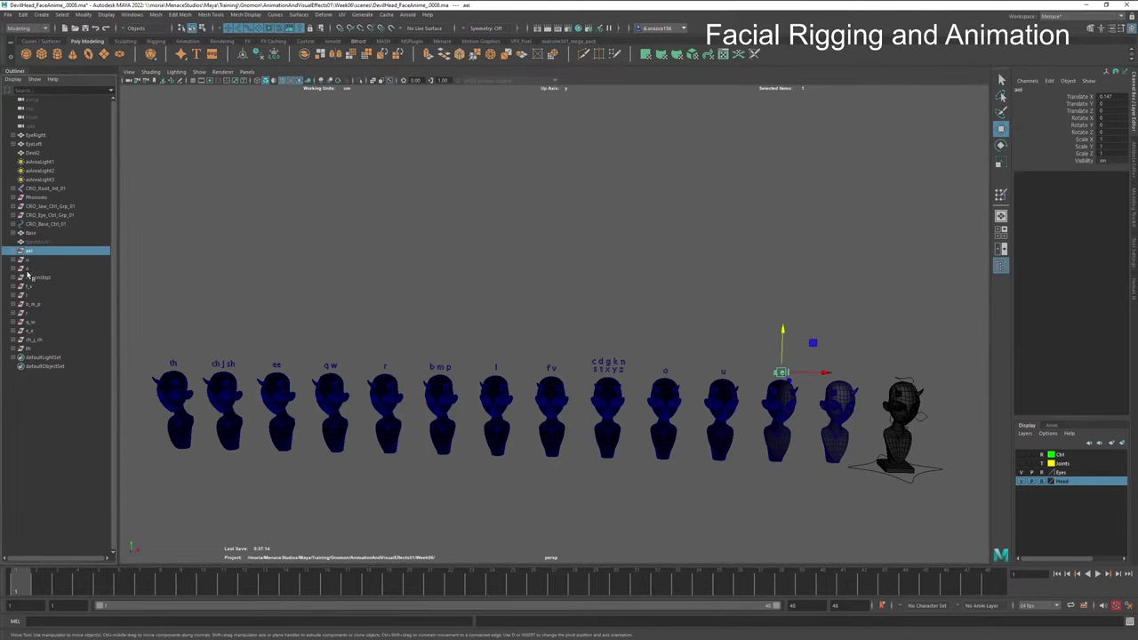
pyautogui.keyDown('shift'); pyautogui.click(31, 349); pyautogui.keyUp('shift')
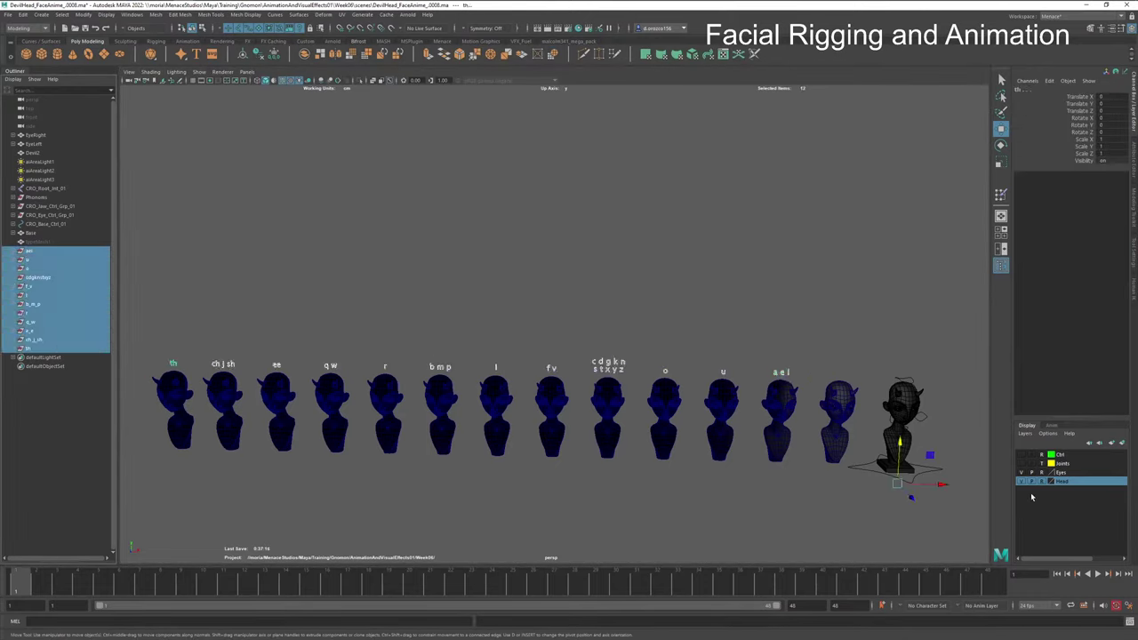
pyautogui.moveTo(943, 486); pyautogui.dragTo(1003, 485)
# Step: Switch to the front view and frame the whole row of phoneme heads
pyautogui.press('space')
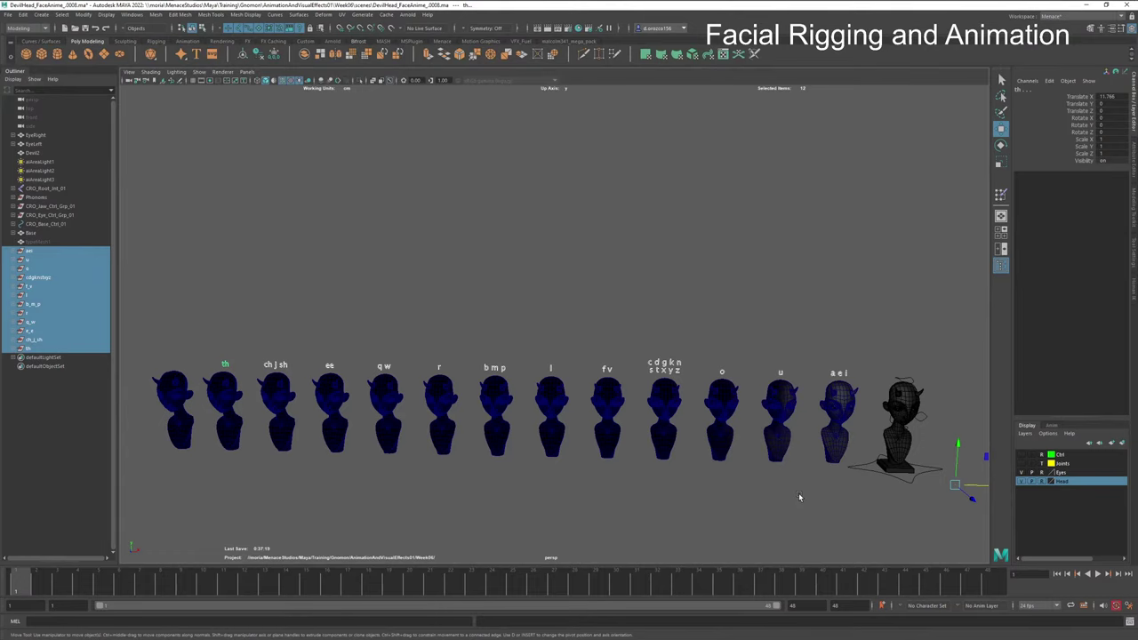
pyautogui.press('space')
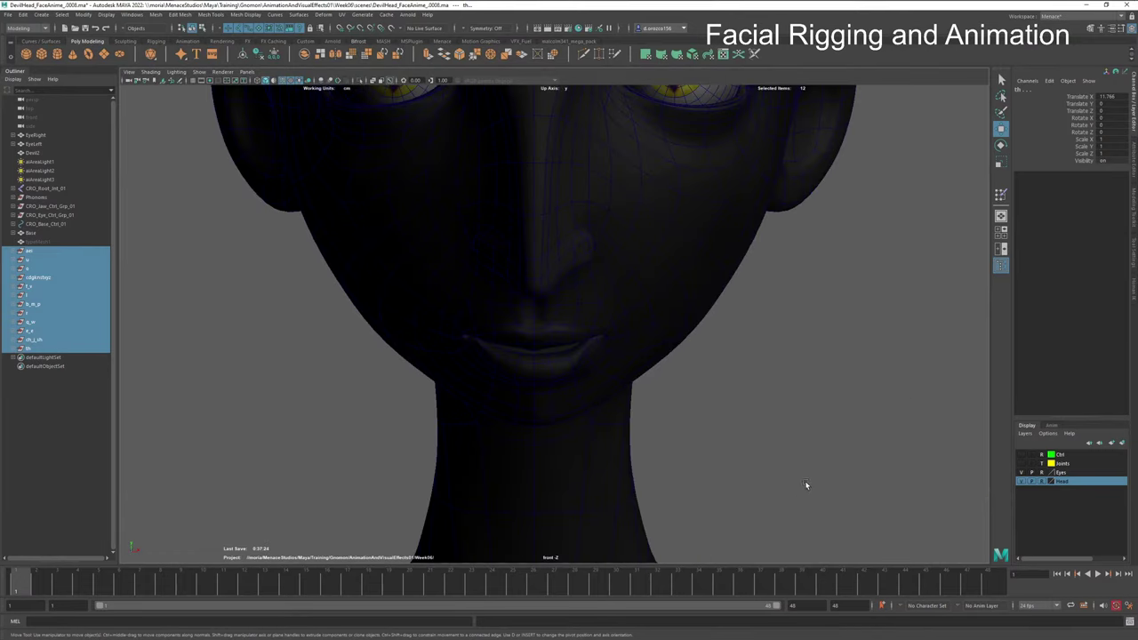
pyautogui.scroll(-10, 806, 484)
pyautogui.scroll(5, 249, 466)
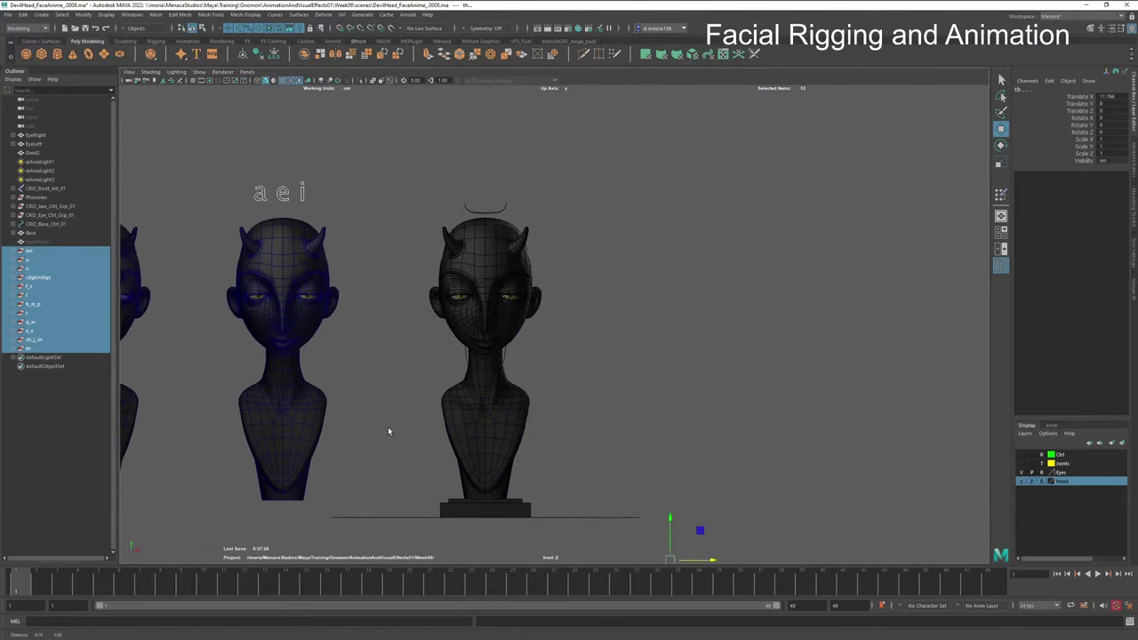
pyautogui.keyDown('alt'); pyautogui.moveTo(388, 432); pyautogui.dragTo(475, 380, button='middle'); pyautogui.keyUp('alt')
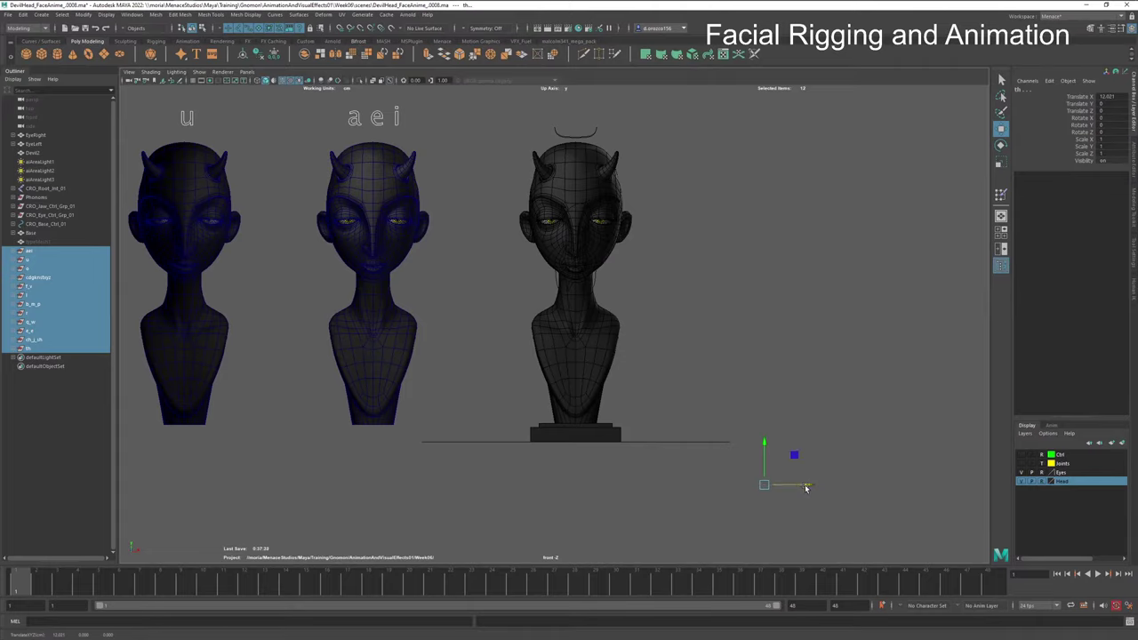
pyautogui.keyDown('alt'); pyautogui.moveTo(476, 482); pyautogui.dragTo(763, 494, button='middle'); pyautogui.keyUp('alt')
pyautogui.keyDown('alt'); pyautogui.moveTo(763, 493); pyautogui.dragTo(282, 453, button='right'); pyautogui.keyUp('alt')
pyautogui.keyDown('alt'); pyautogui.moveTo(507, 453); pyautogui.dragTo(560, 459, button='middle'); pyautogui.keyUp('alt')
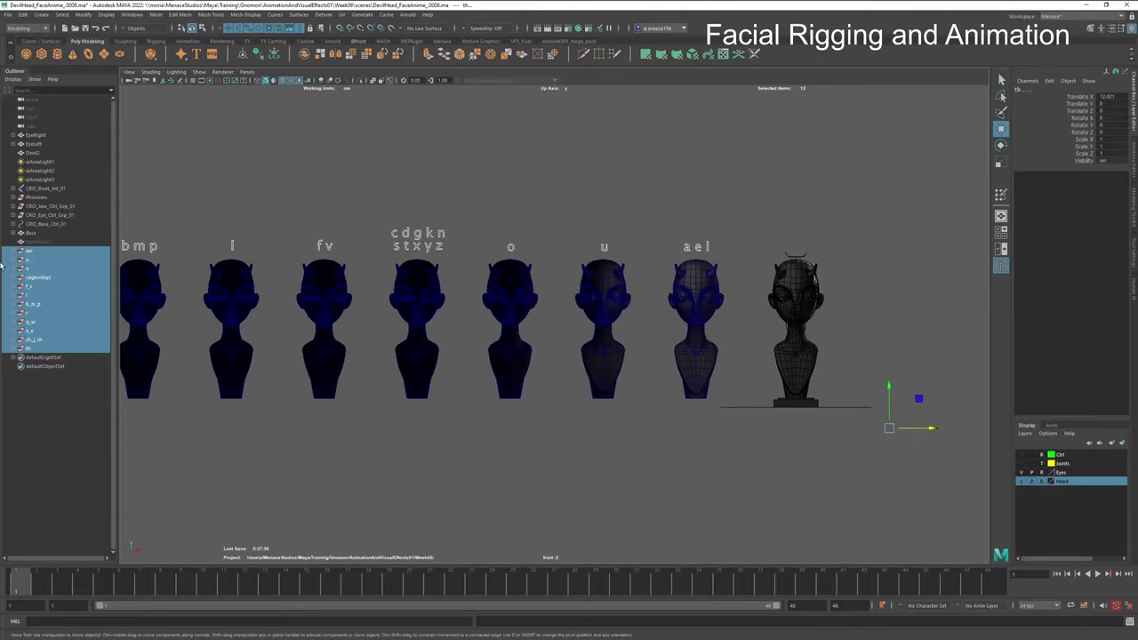
# Step: Reselect all twelve labels aei to th and undo the action that hid them
pyautogui.click(29, 251)
pyautogui.keyDown('shift'); pyautogui.click(38, 353); pyautogui.keyUp('shift')
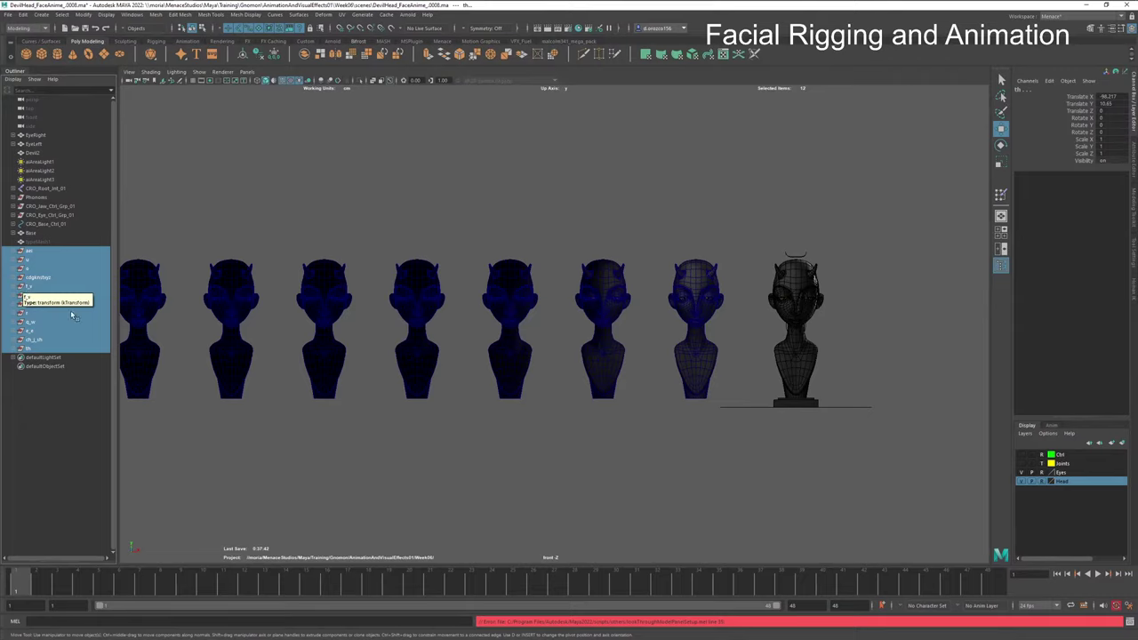
pyautogui.hotkey('ctrl', 'z')
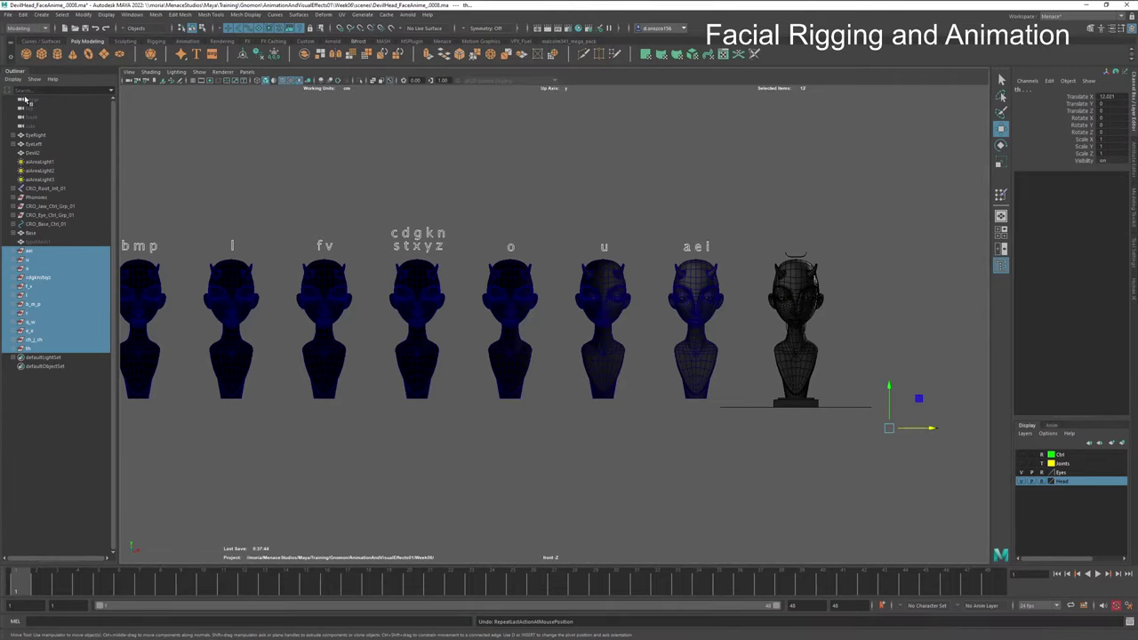
# Step: Group the twelve selected labels with Edit > Group and rename the group 'text'
pyautogui.click(24, 15)
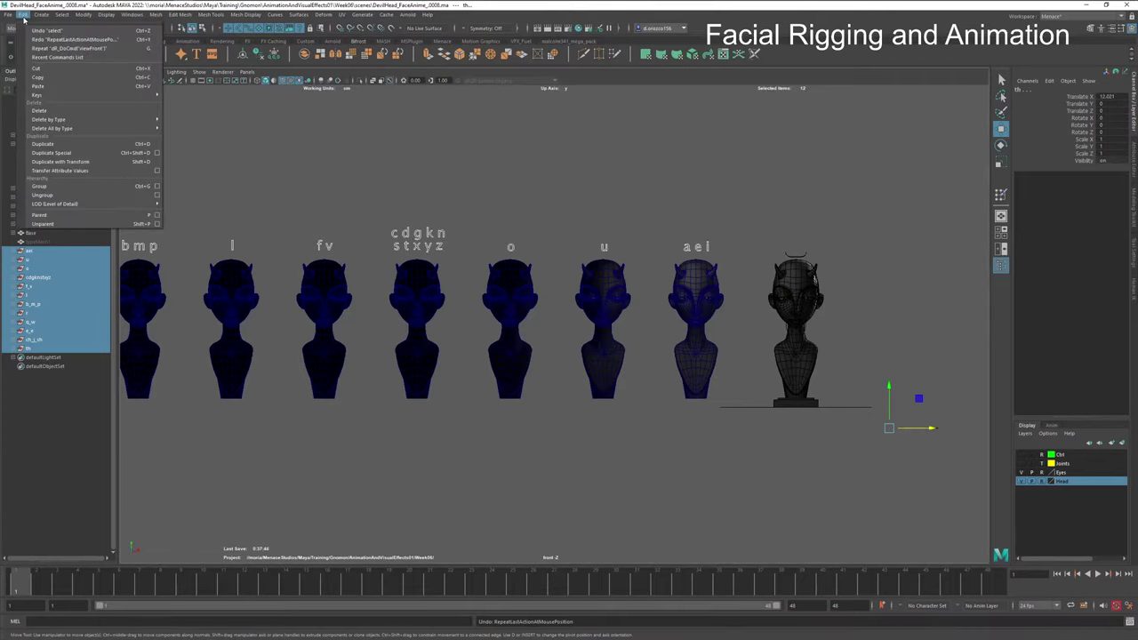
pyautogui.click(58, 188)
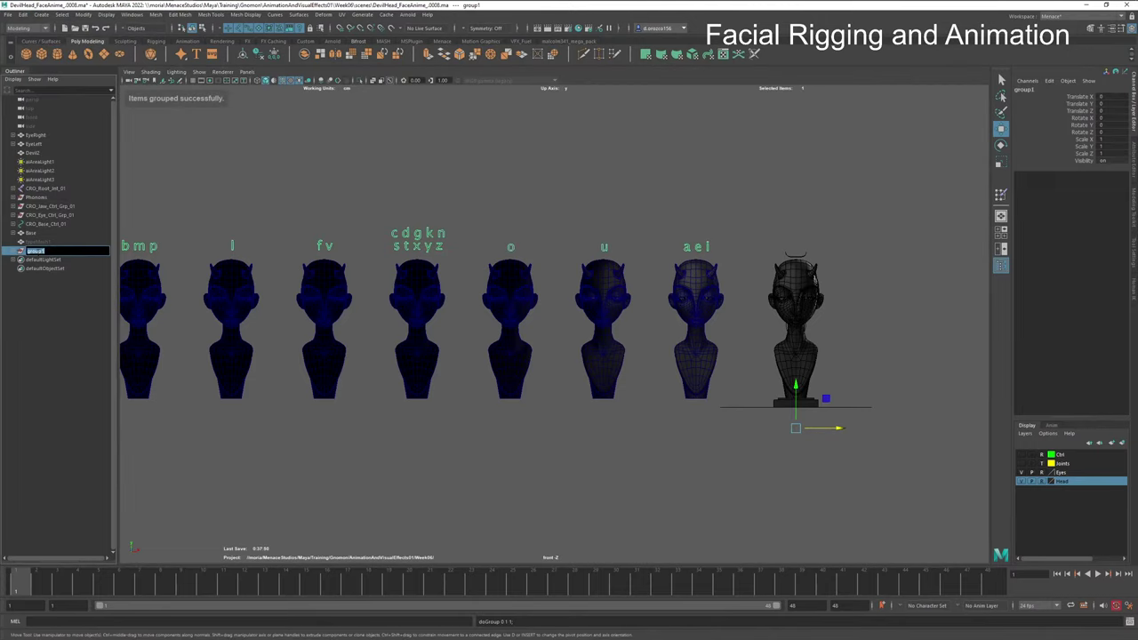
pyautogui.doubleClick(50, 250)
pyautogui.write('text')
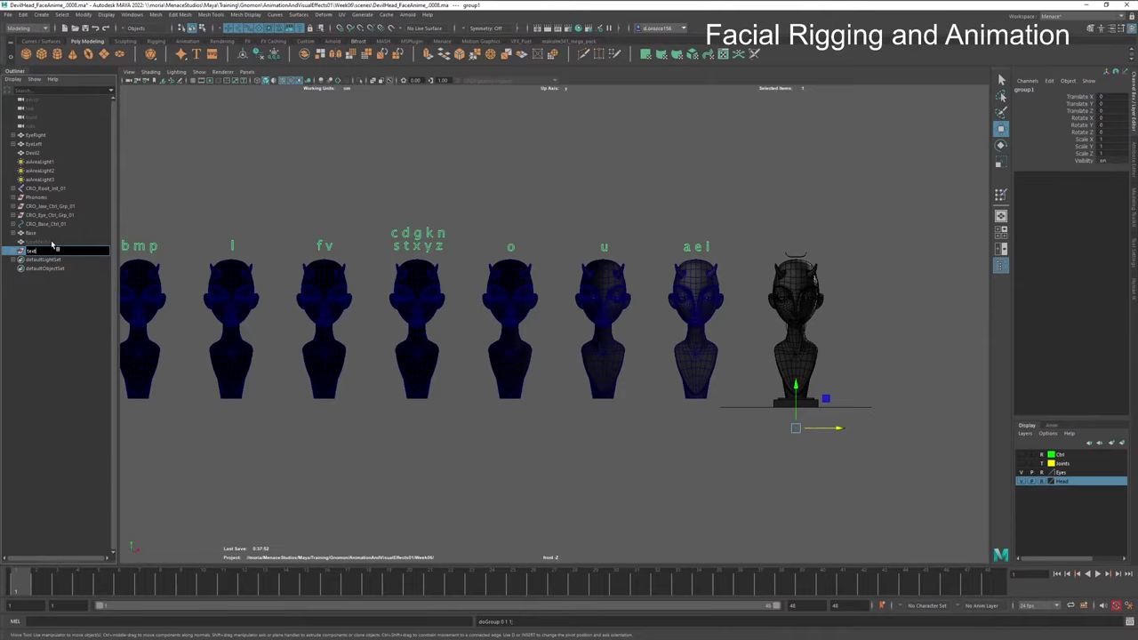
pyautogui.press('Return')
pyautogui.click(67, 309)
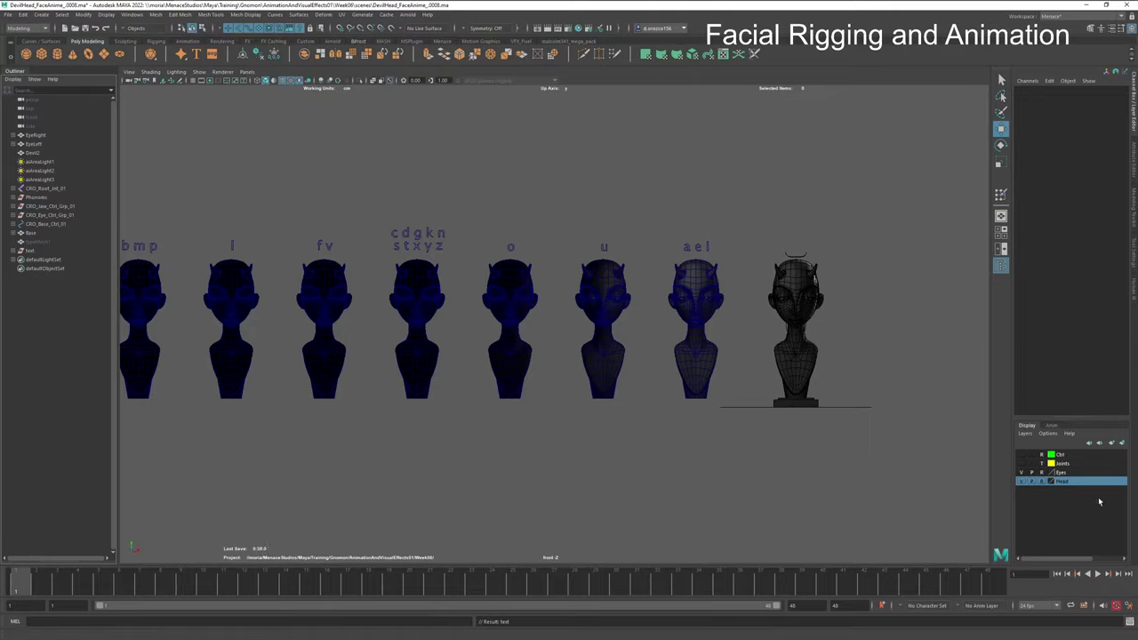
# Step: Create a new display layer, give it a name and colour, and dismiss the duplicate-name warning
pyautogui.click(1111, 443)
pyautogui.doubleClick(1069, 455)
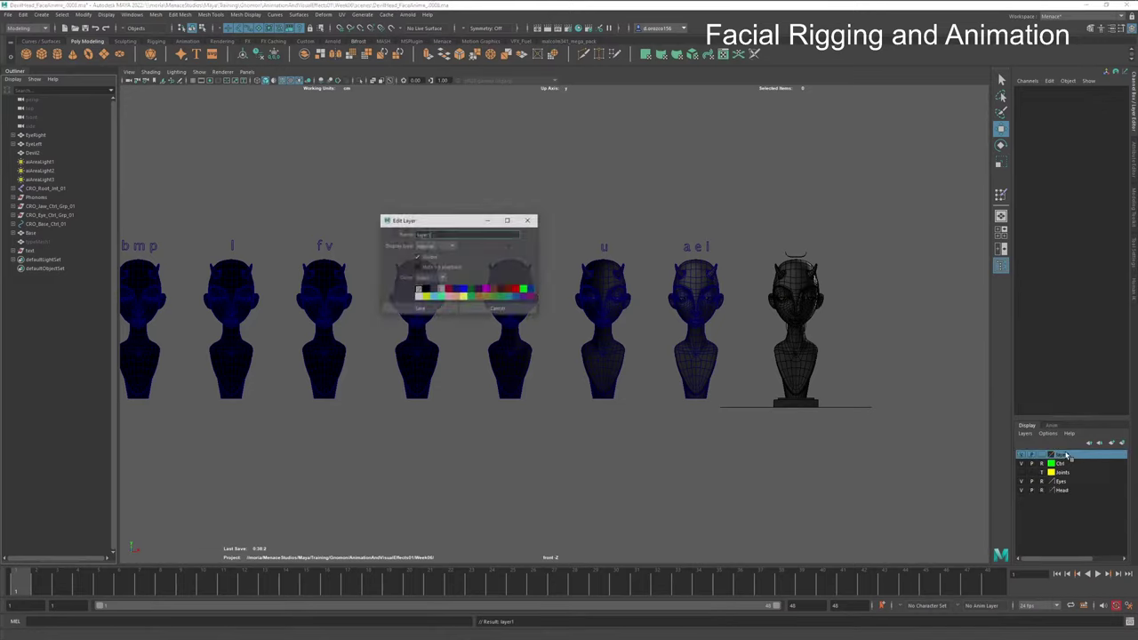
pyautogui.write('Te')
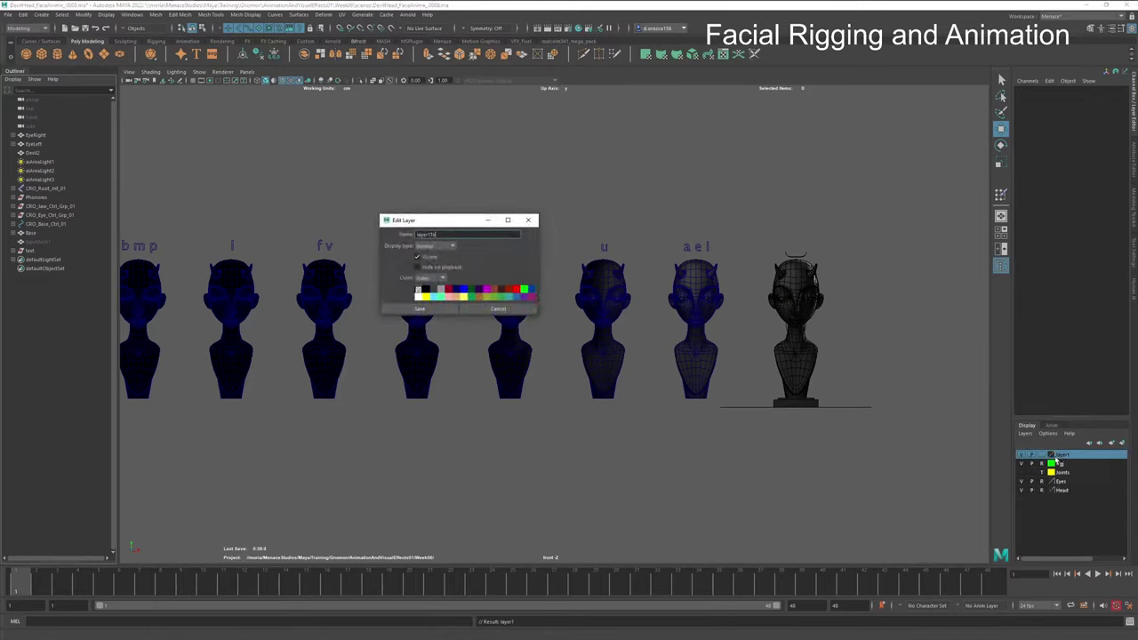
pyautogui.write('xt')
pyautogui.hotkey('ctrl', 'a')
pyautogui.write('te')
pyautogui.click(440, 289)
pyautogui.click(433, 291)
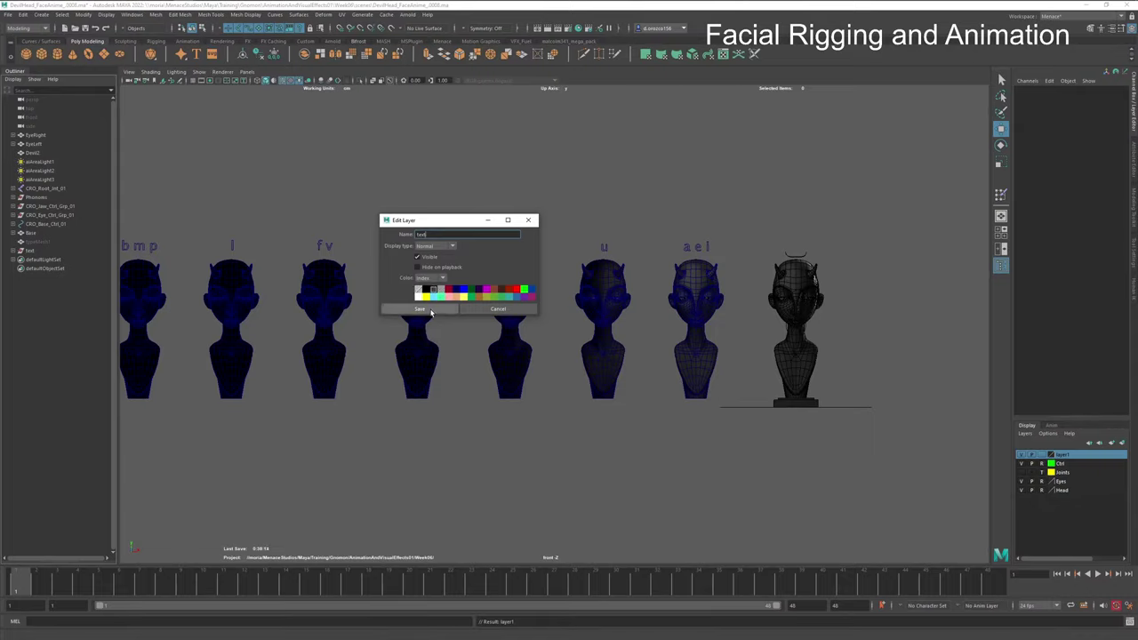
pyautogui.click(502, 291)
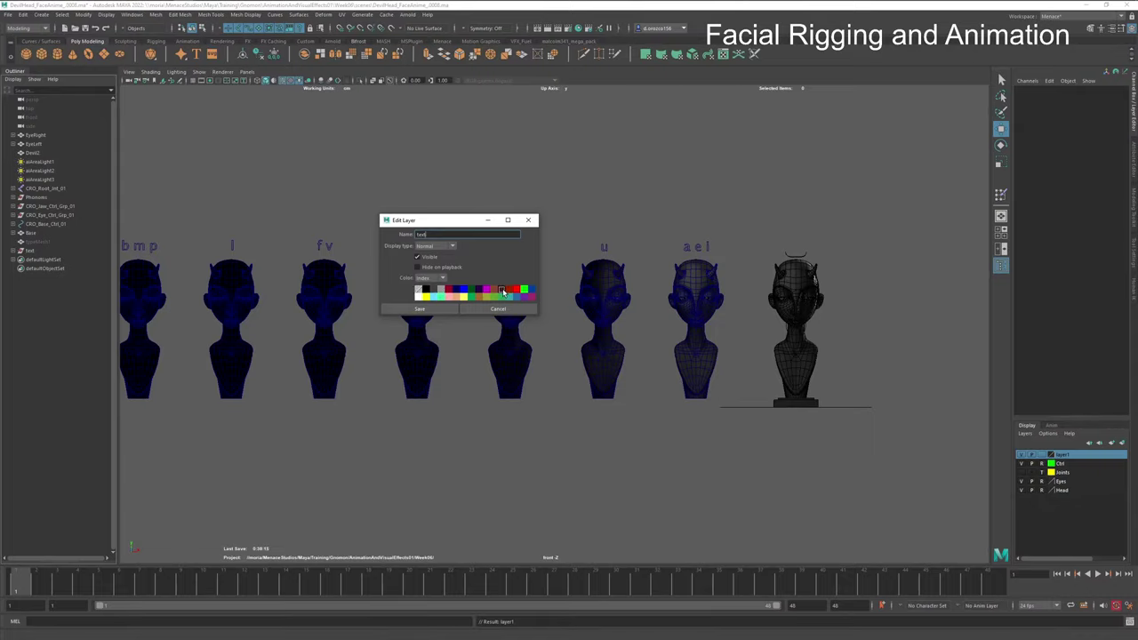
pyautogui.click(420, 309)
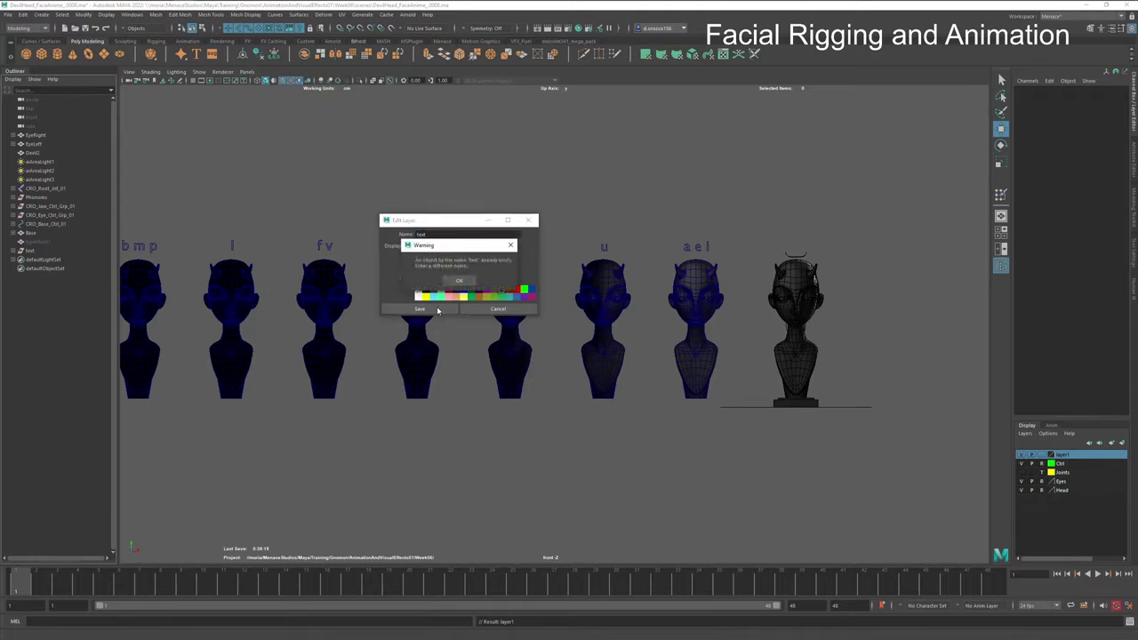
pyautogui.click(459, 281)
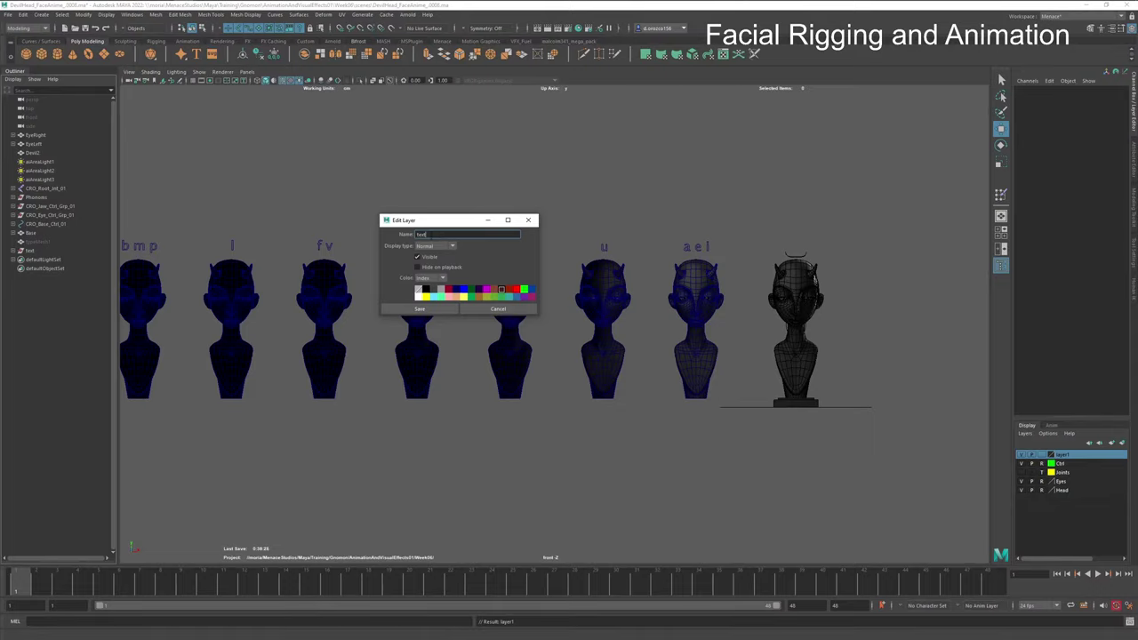
# Step: Save the layer as TextCur and add the selected text group to it
pyautogui.write('VE')
pyautogui.press('BackSpace')
pyautogui.write('T')
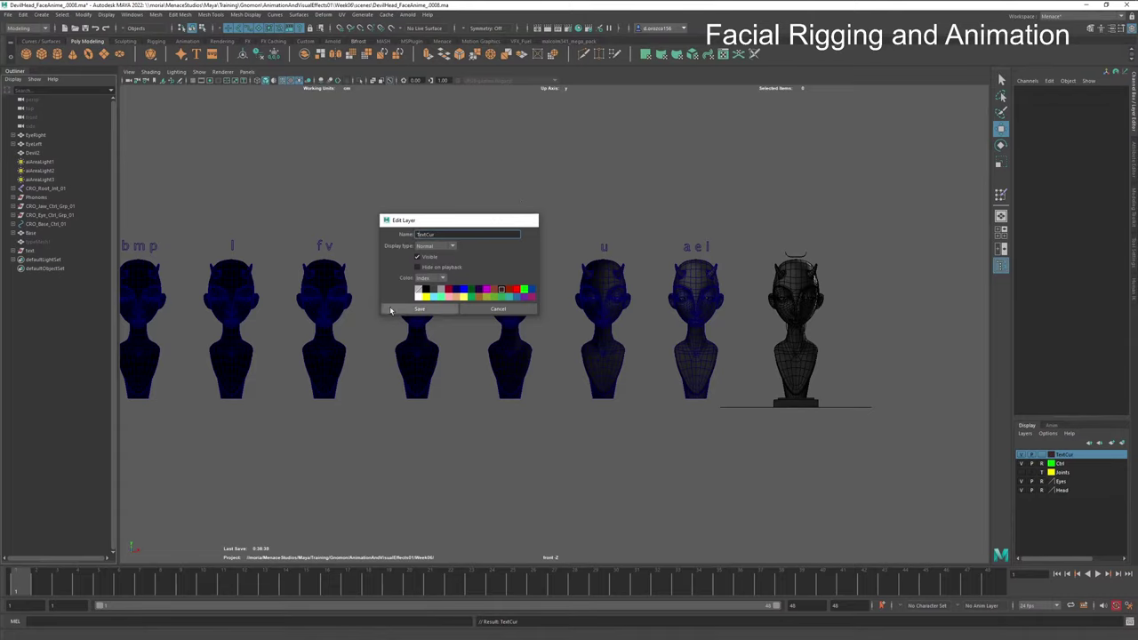
pyautogui.click(419, 309)
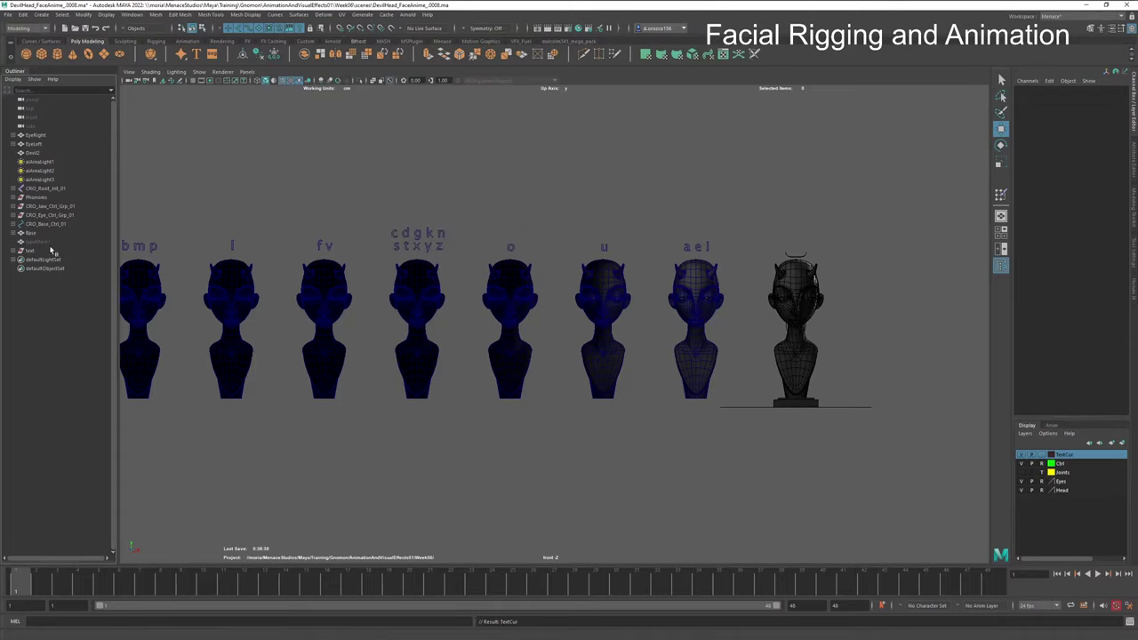
pyautogui.rightClick(1063, 456)
pyautogui.click(1073, 474)
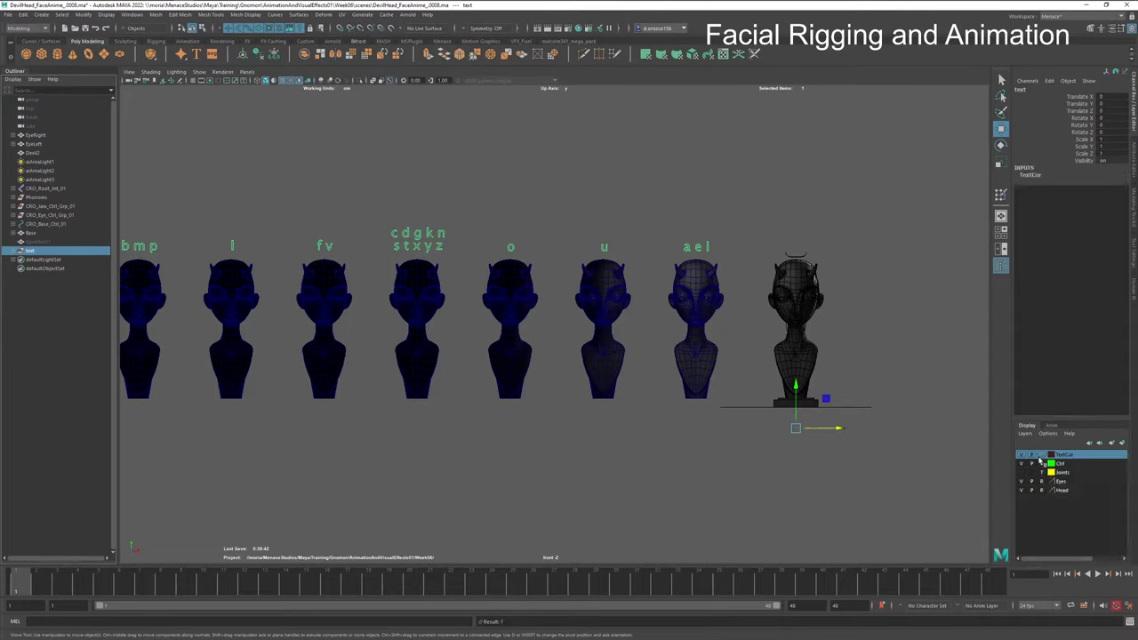
pyautogui.click(670, 453)
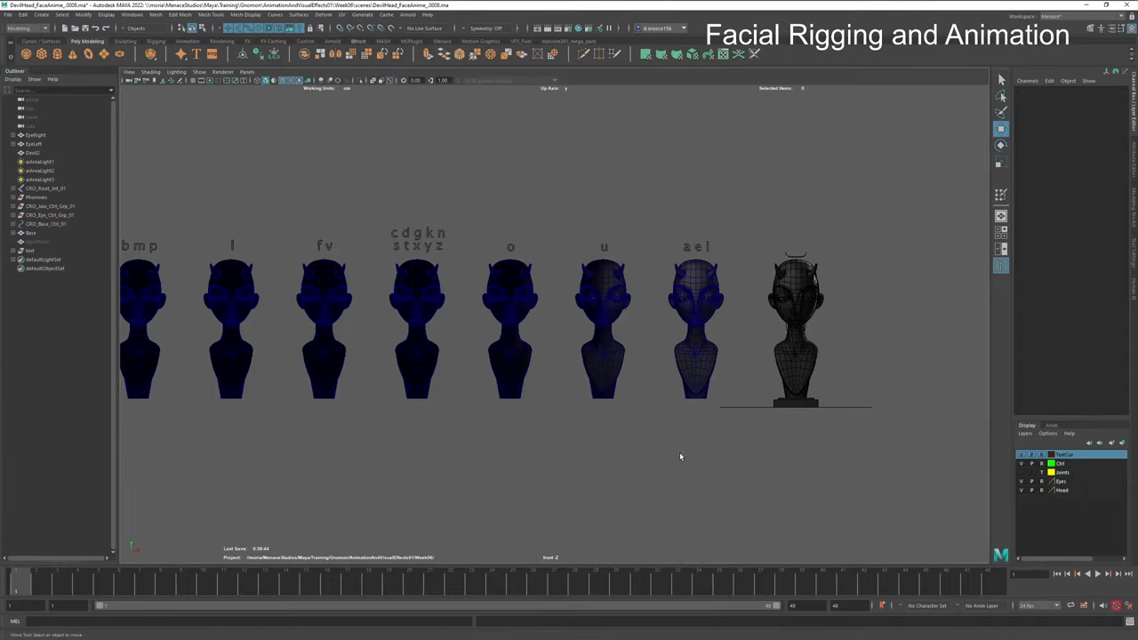
# Step: Select and frame the a e i head with its label in view
pyautogui.click(698, 379)
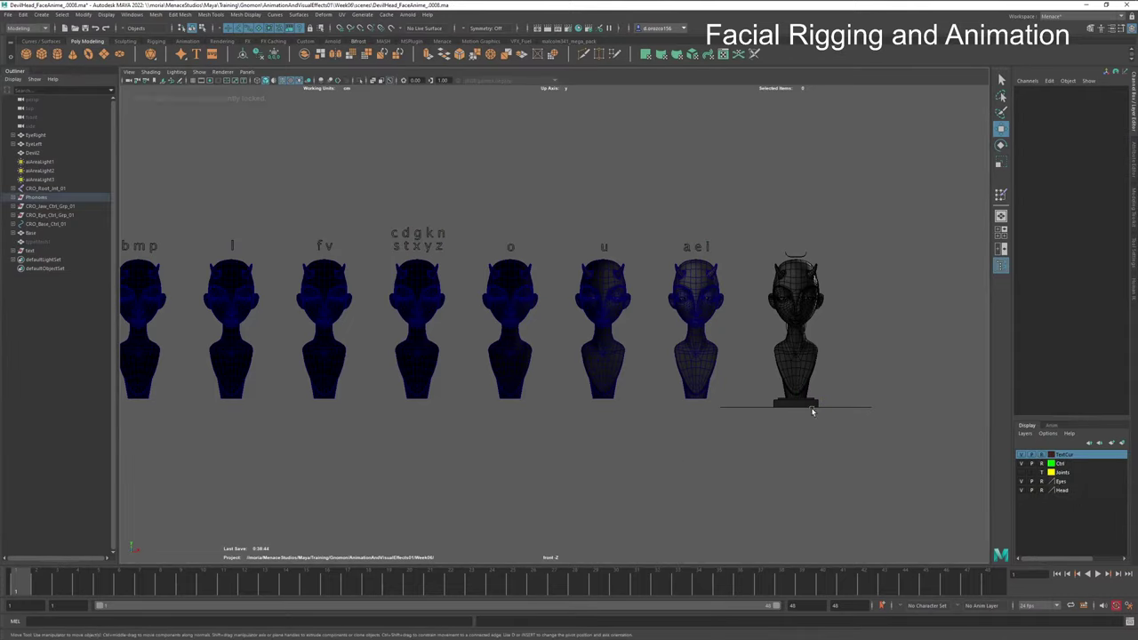
pyautogui.press('f')
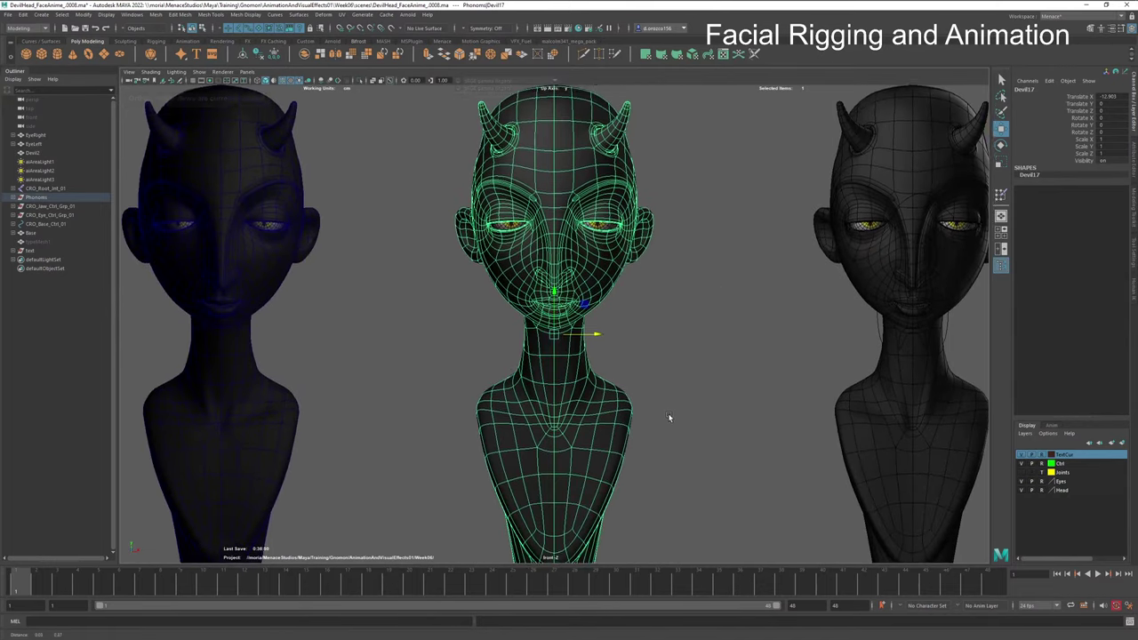
pyautogui.keyDown('alt'); pyautogui.moveTo(669, 417); pyautogui.dragTo(670, 468, button='middle'); pyautogui.keyUp('alt')
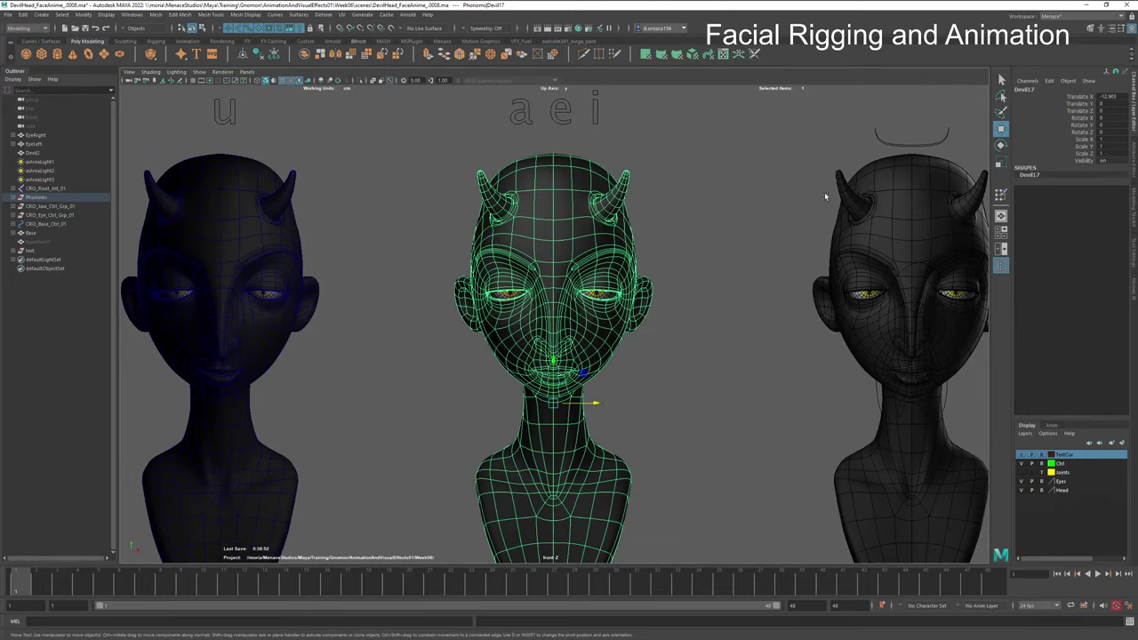
pyautogui.doubleClick(1025, 89)
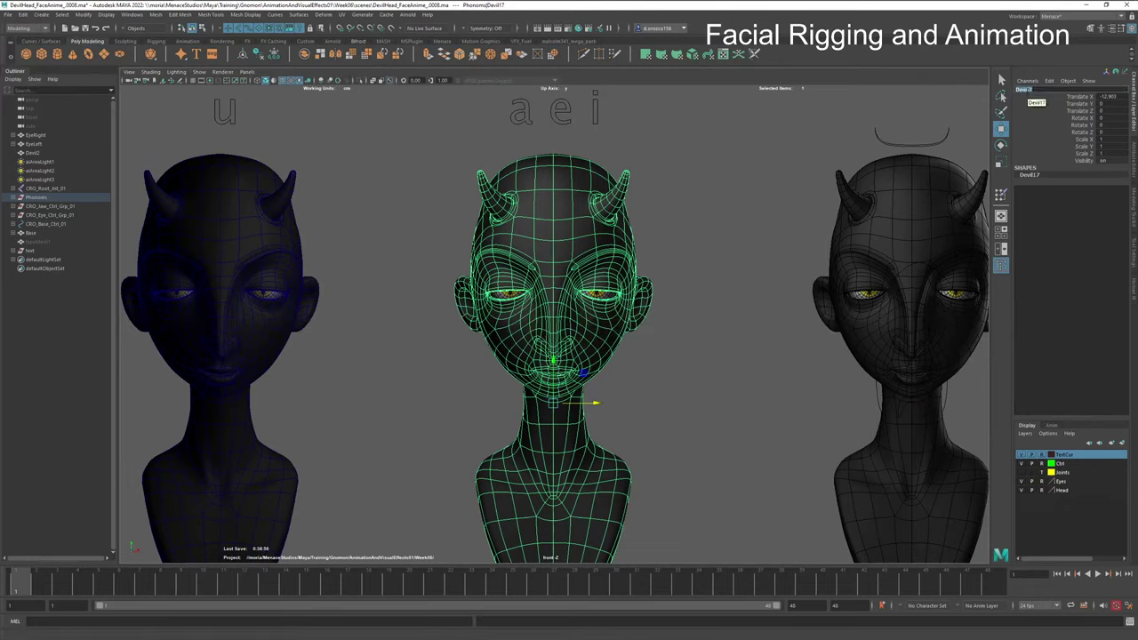
pyautogui.write('d')
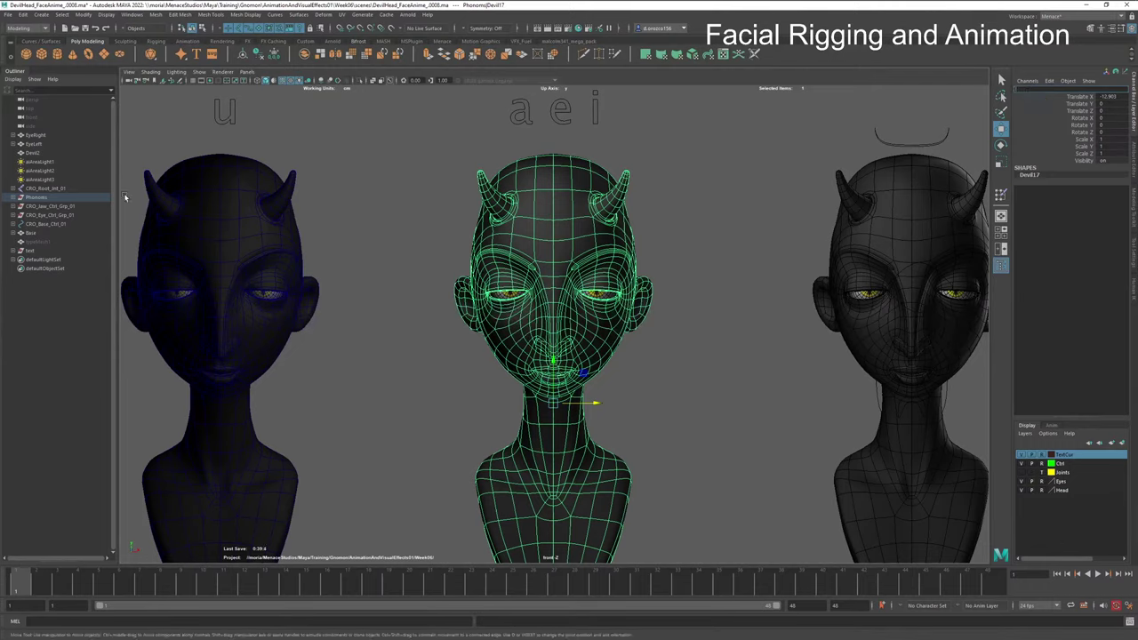
# Step: Rename Devil17 in the Outliner's Phonems group to a_e_i_form
pyautogui.click(15, 197)
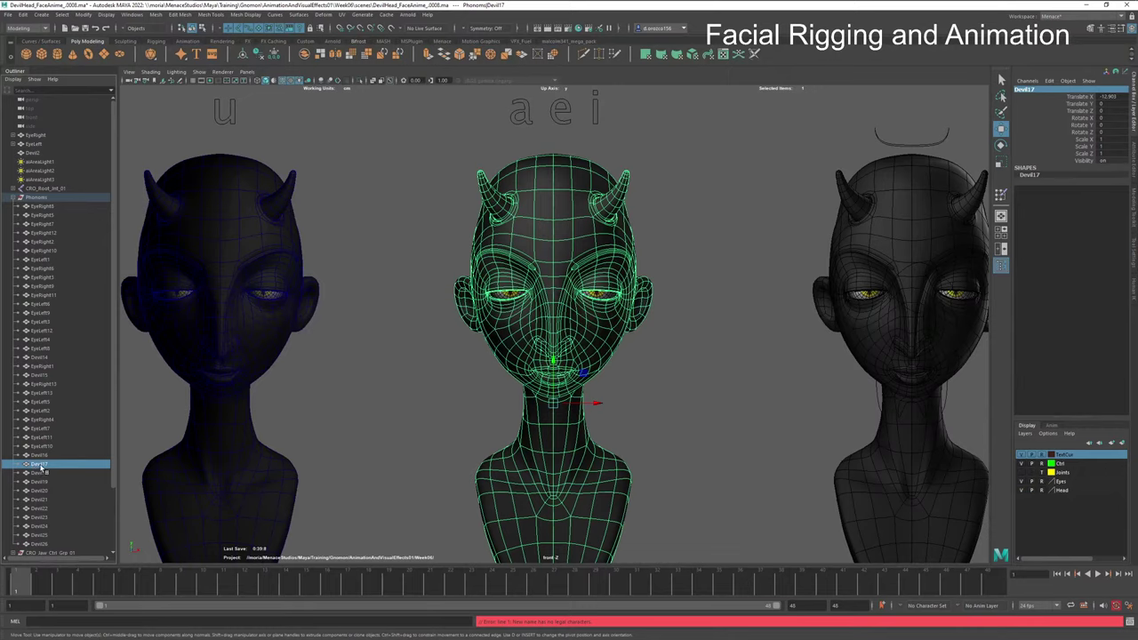
pyautogui.doubleClick(41, 465)
pyautogui.write('a')
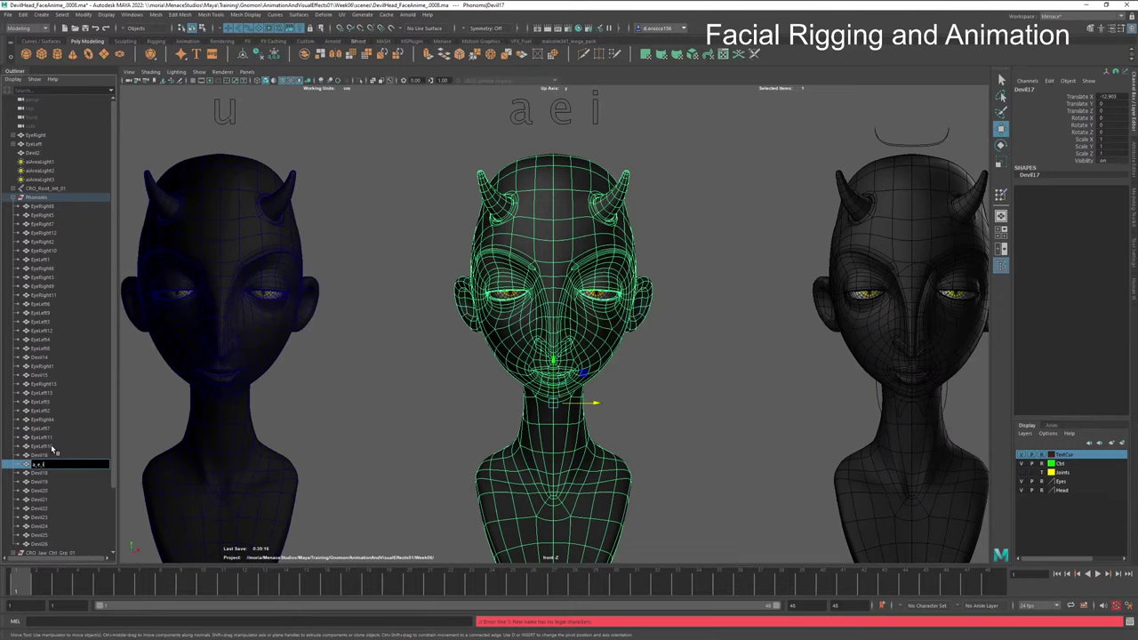
pyautogui.write('_e_i_con')
pyautogui.press('BackSpace')
pyautogui.press('BackSpace')
pyautogui.write('orm')
pyautogui.press('Return')
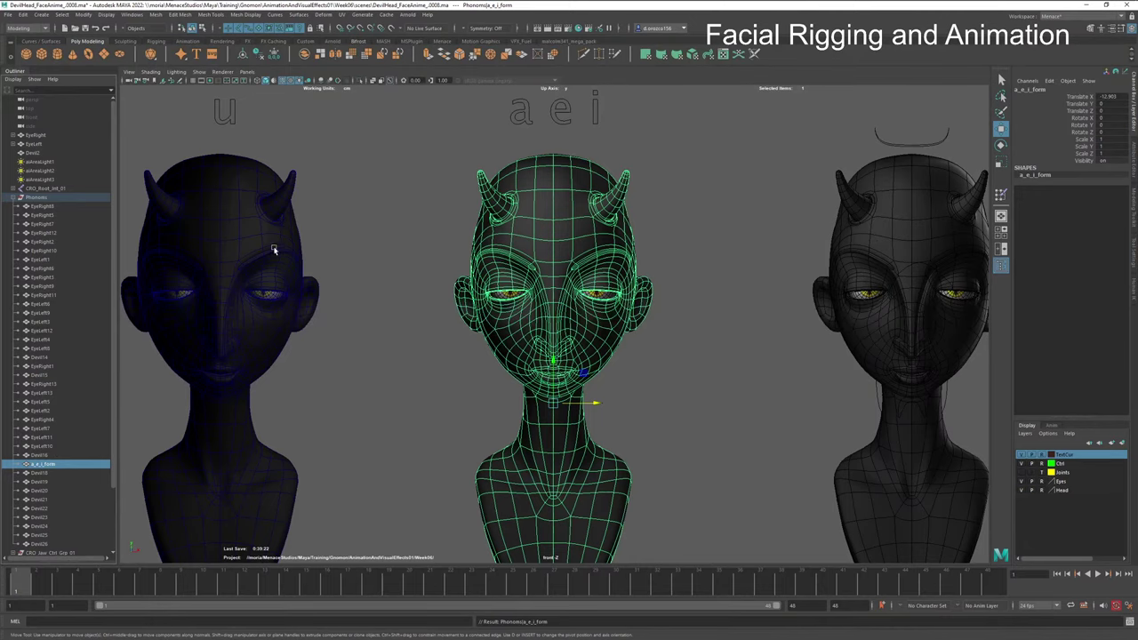
# Step: Frame the renamed a_e_i_form head in a close-up with the face sitting higher
pyautogui.press('f')
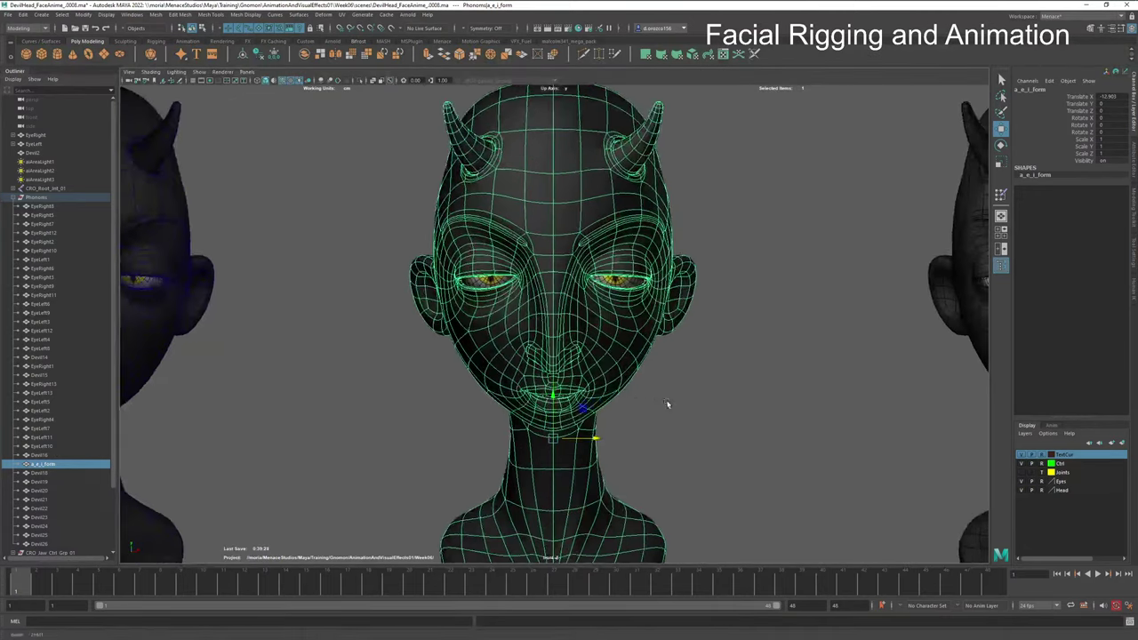
pyautogui.scroll(2, 676, 418)
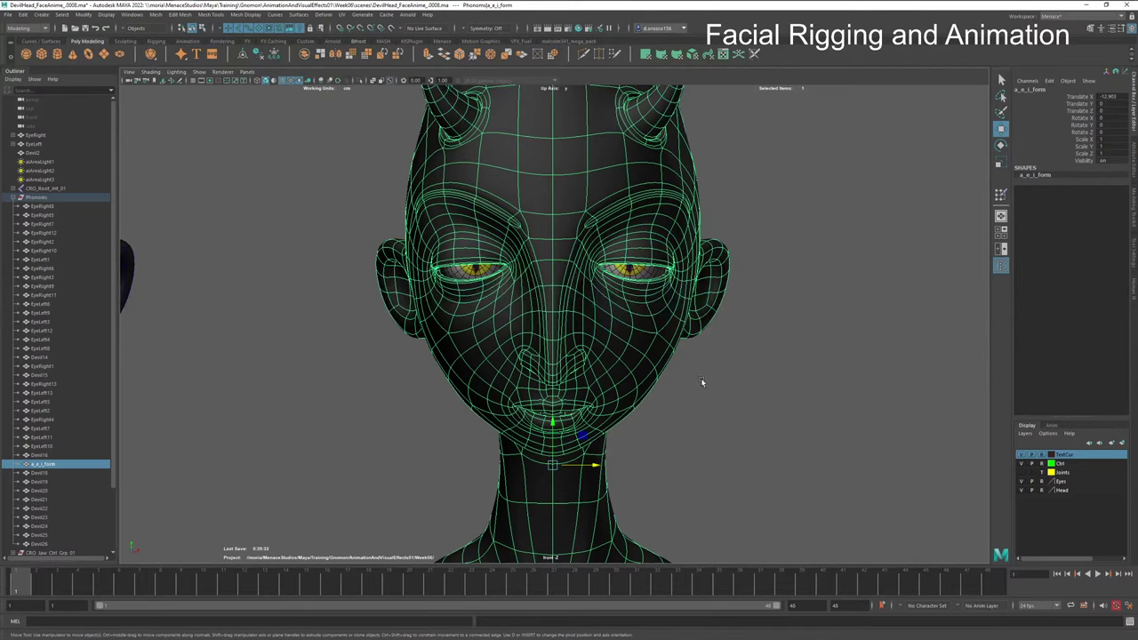
pyautogui.scroll(3, 702, 383)
pyautogui.keyDown('alt'); pyautogui.moveTo(738, 425); pyautogui.dragTo(741, 322, button='middle'); pyautogui.keyUp('alt')
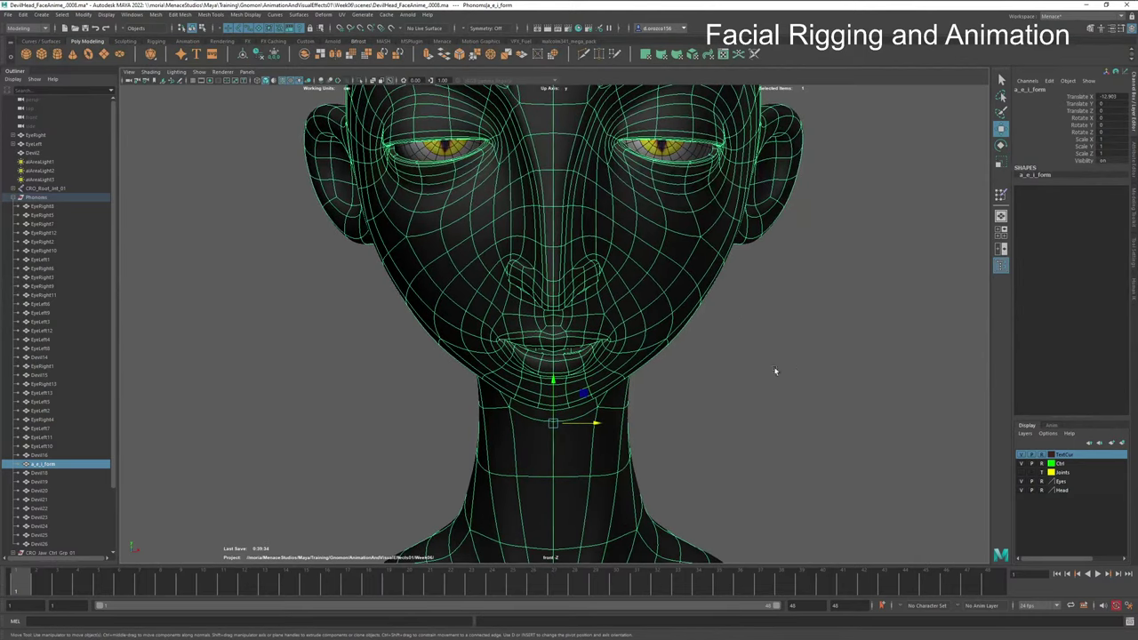
pyautogui.scroll(-5, 775, 371)
# Step: Rename Devil18 to u_form and Devil19 to o_form in the Outliner
pyautogui.click(399, 331)
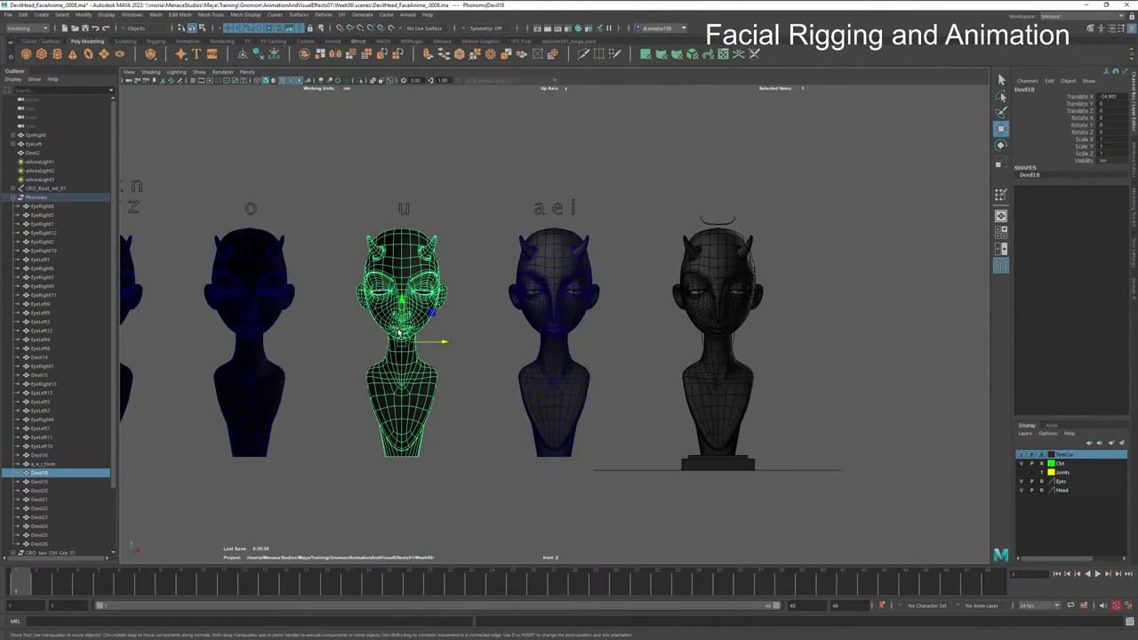
pyautogui.doubleClick(42, 473)
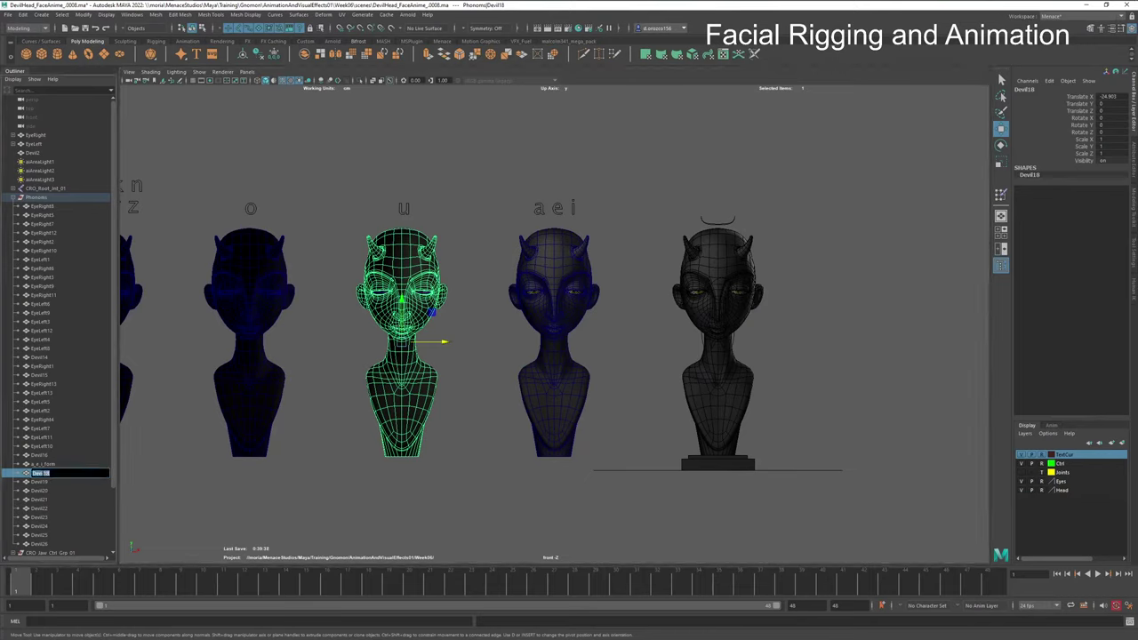
pyautogui.write('u')
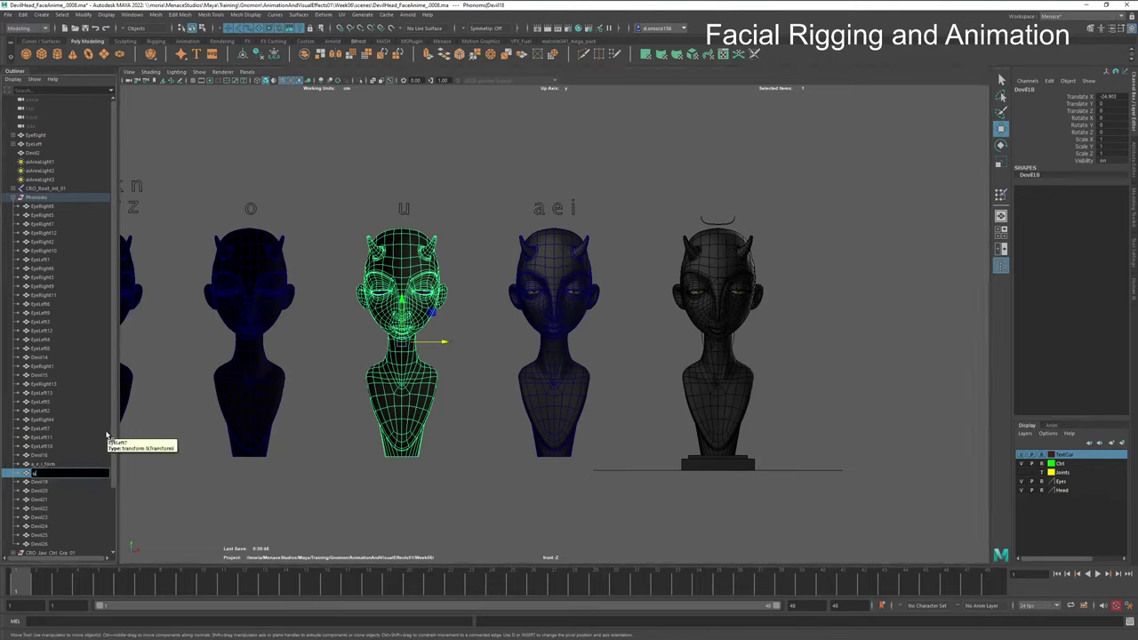
pyautogui.write('_form')
pyautogui.press('Return')
pyautogui.click(157, 312)
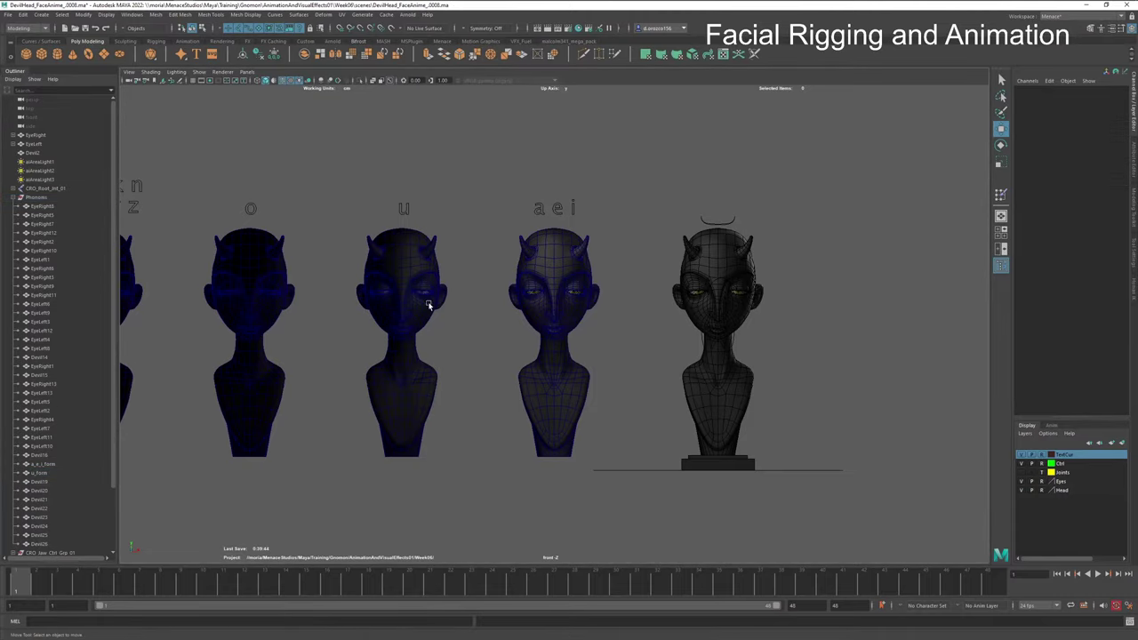
pyautogui.keyDown('alt'); pyautogui.moveTo(218, 389); pyautogui.dragTo(462, 397, button='middle'); pyautogui.keyUp('alt')
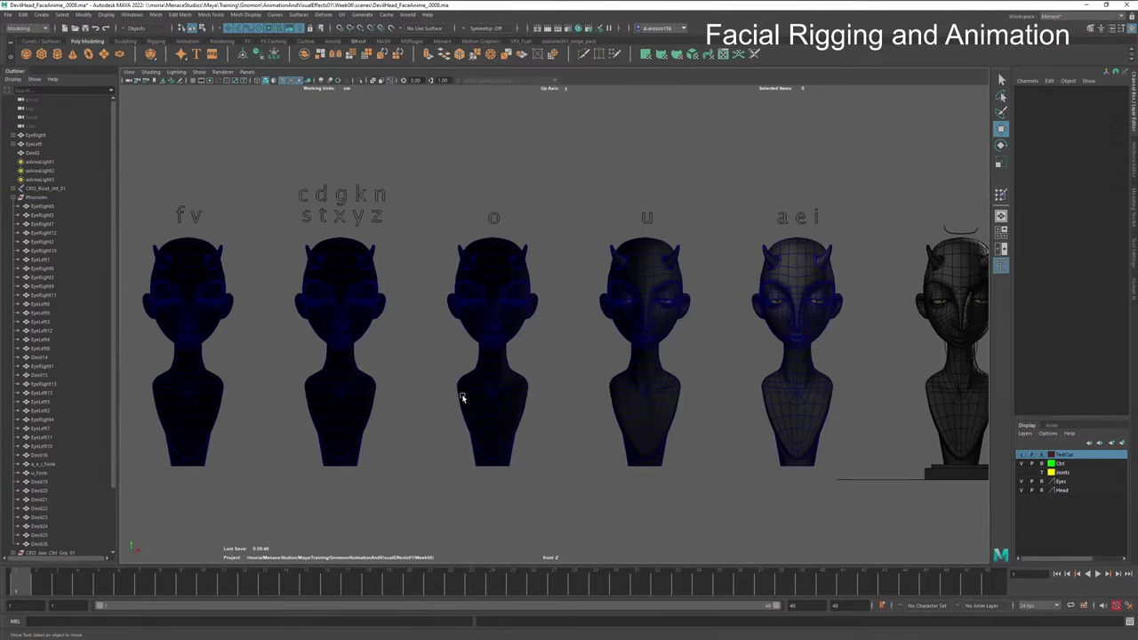
pyautogui.keyDown('alt'); pyautogui.moveTo(490, 310); pyautogui.dragTo(557, 289, button='middle'); pyautogui.keyUp('alt')
pyautogui.click(558, 290)
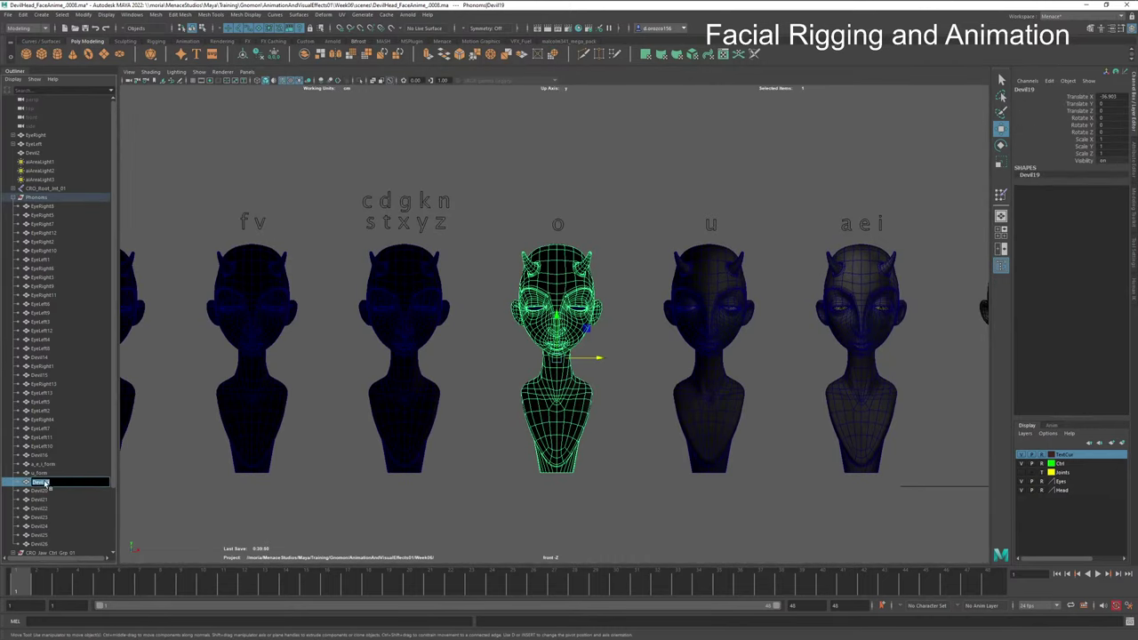
pyautogui.write('o_form')
pyautogui.press('Return')
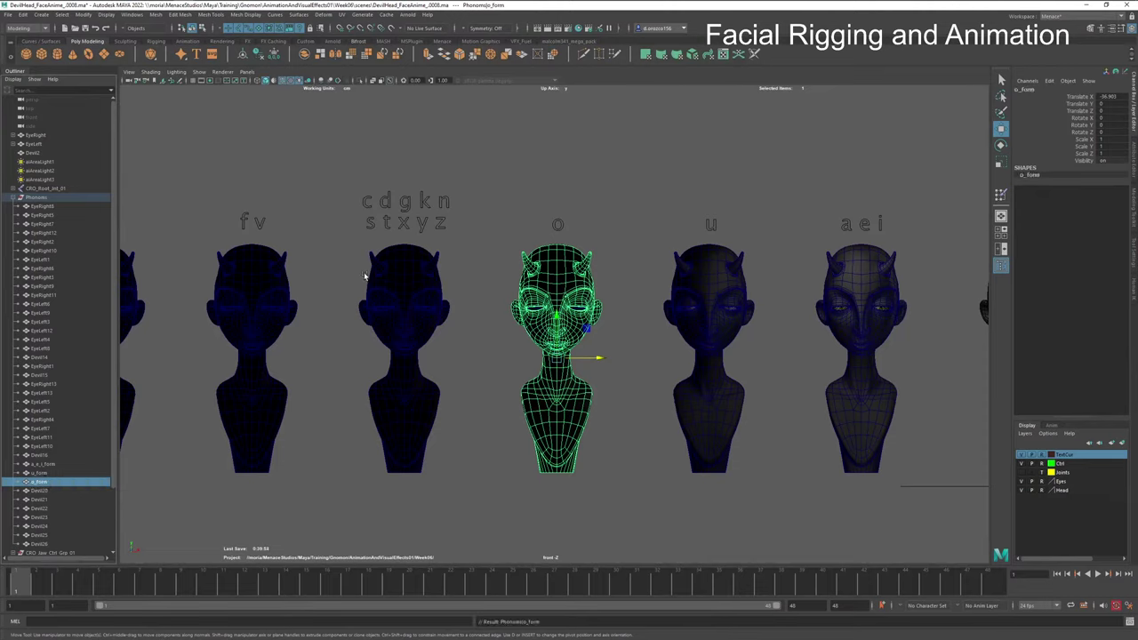
# Step: Rename Devil20, the cdgkn stxyz head, to c_d_g_k_n_s_t_x_y_z_form
pyautogui.click(399, 287)
pyautogui.doubleClick(41, 492)
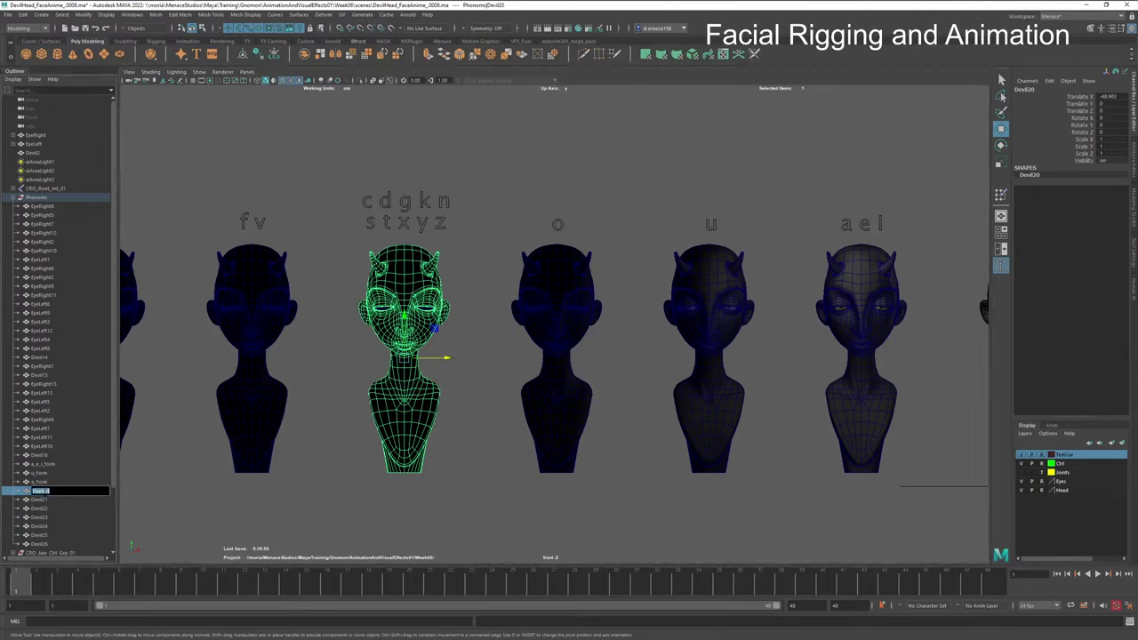
pyautogui.write('d_g_k_')
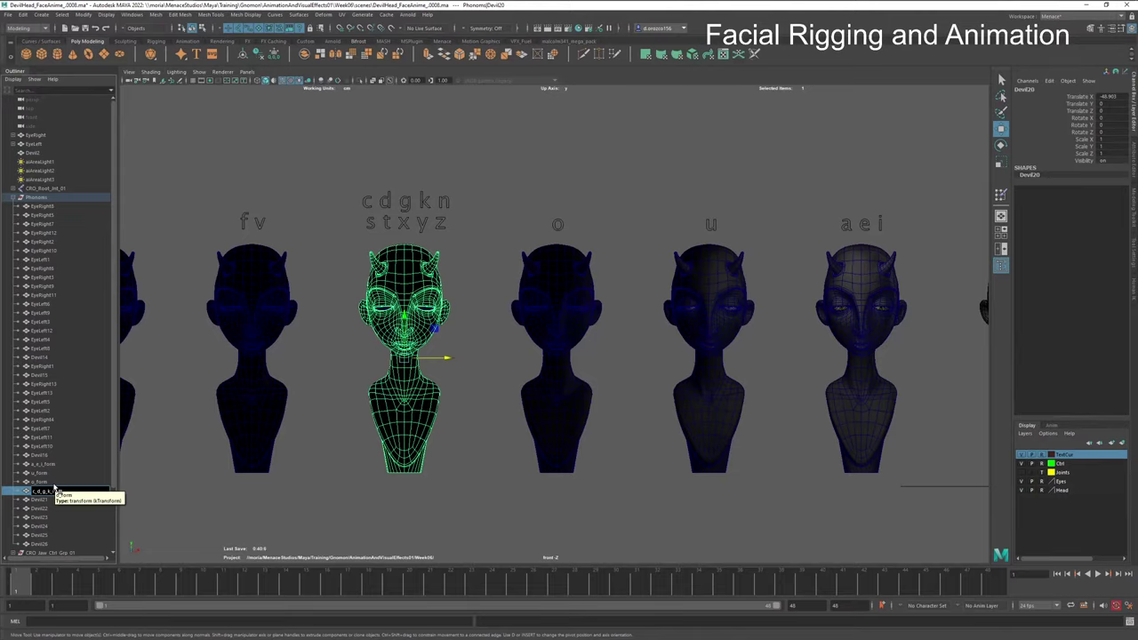
pyautogui.doubleClick(55, 489)
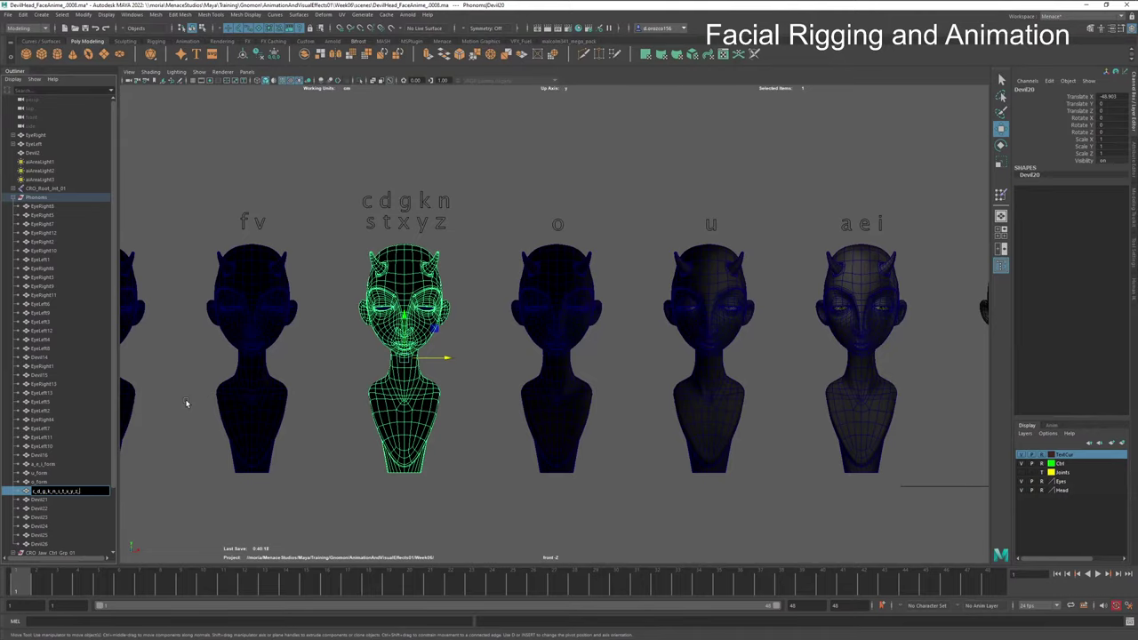
pyautogui.write('form')
pyautogui.press('Return')
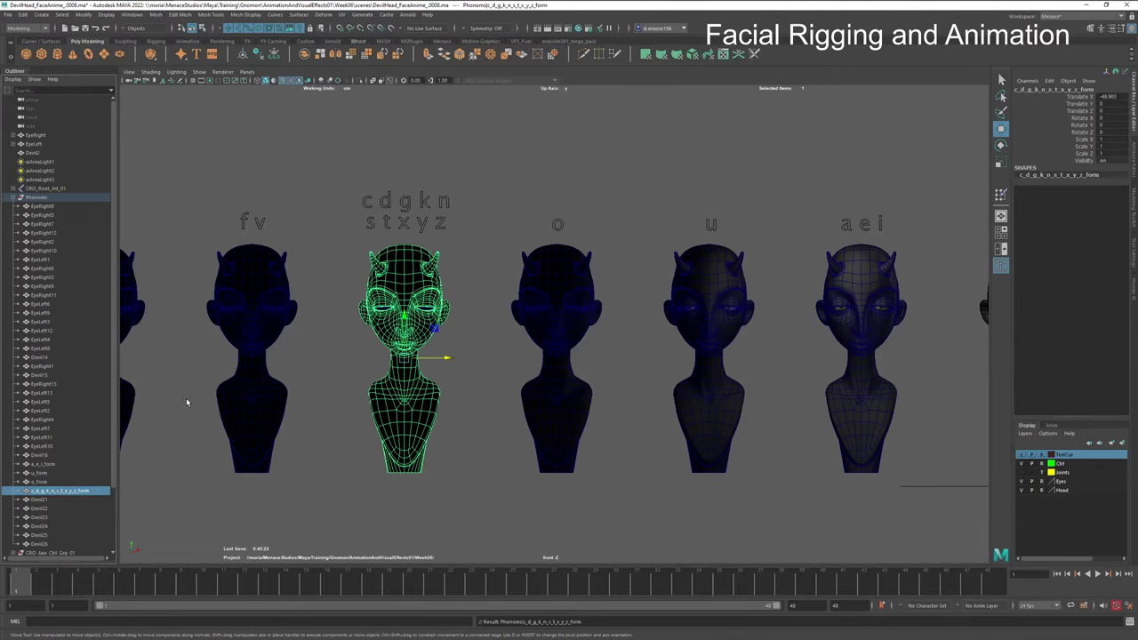
# Step: Rename Devil21, the fv head, to f_v_form and the next head to l_form
pyautogui.keyDown('alt'); pyautogui.moveTo(320, 376); pyautogui.dragTo(624, 368, button='middle'); pyautogui.keyUp('alt')
pyautogui.click(580, 327)
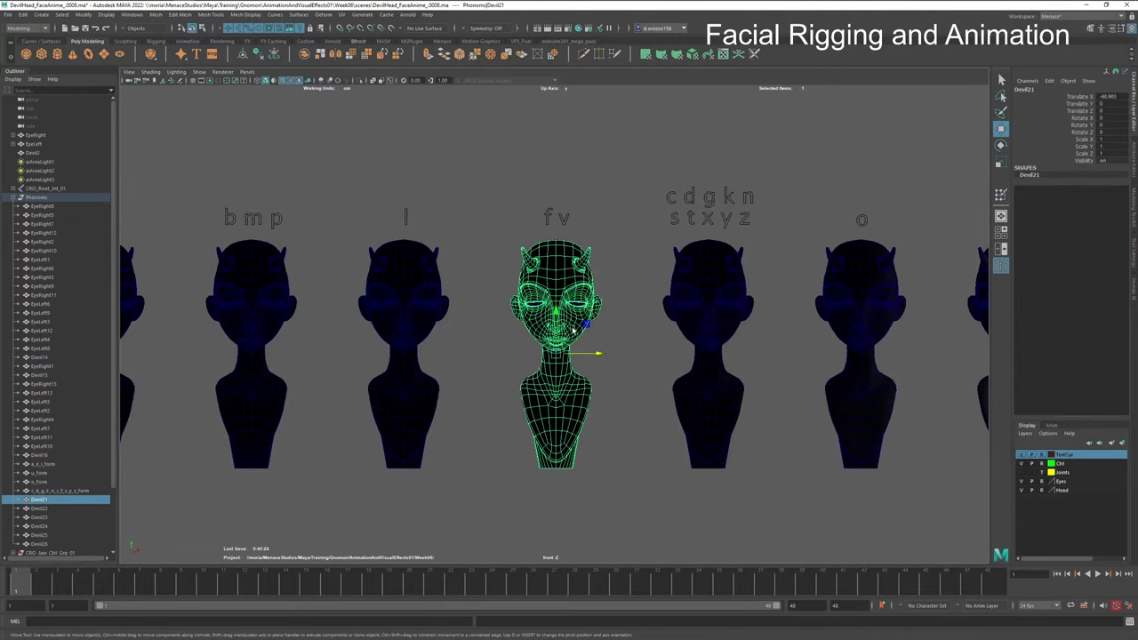
pyautogui.doubleClick(53, 502)
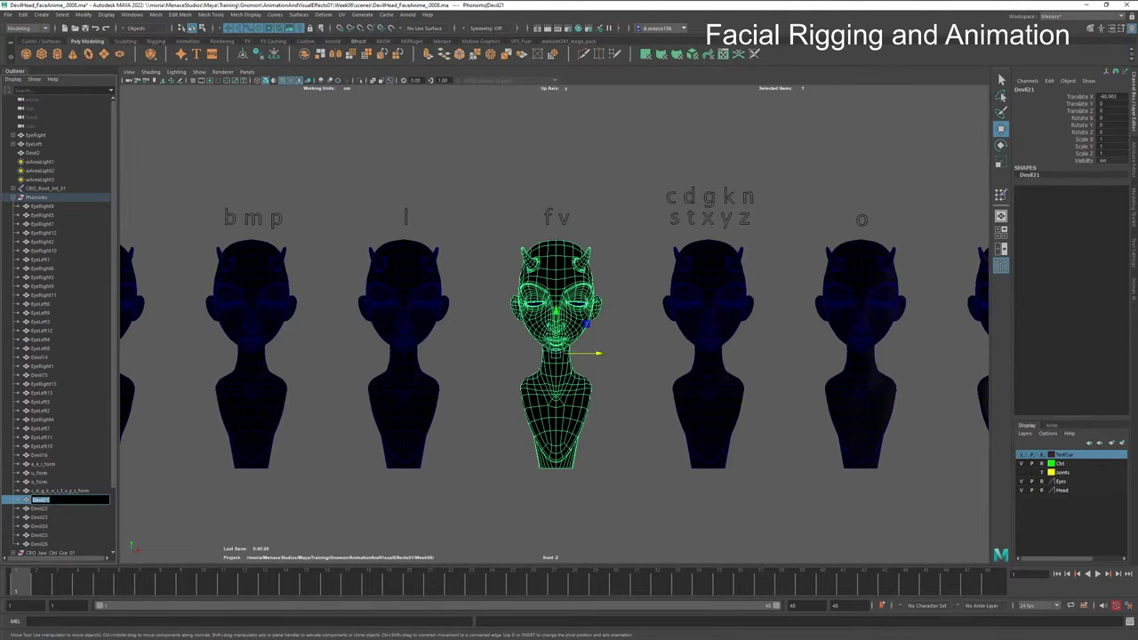
pyautogui.write('f')
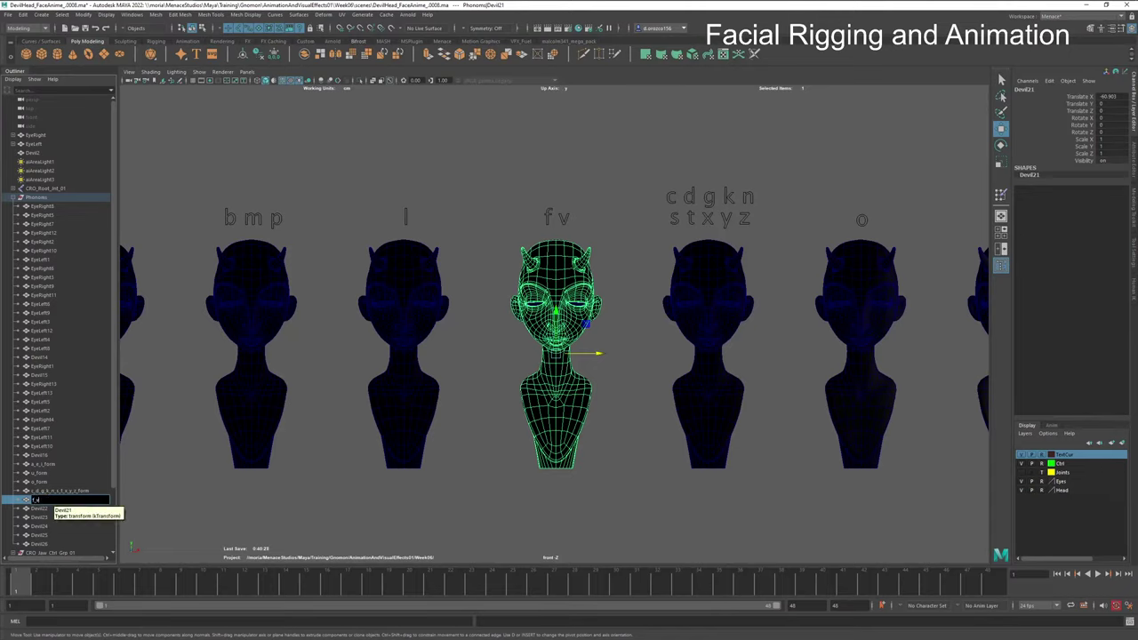
pyautogui.write('_v_form')
pyautogui.press('Return')
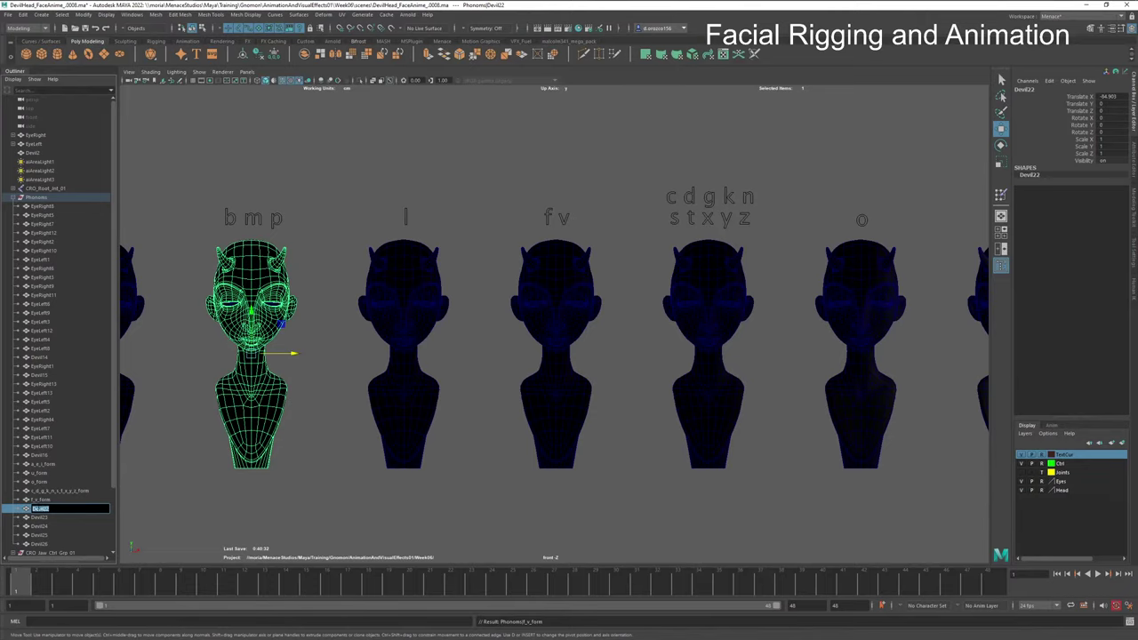
pyautogui.write('l')
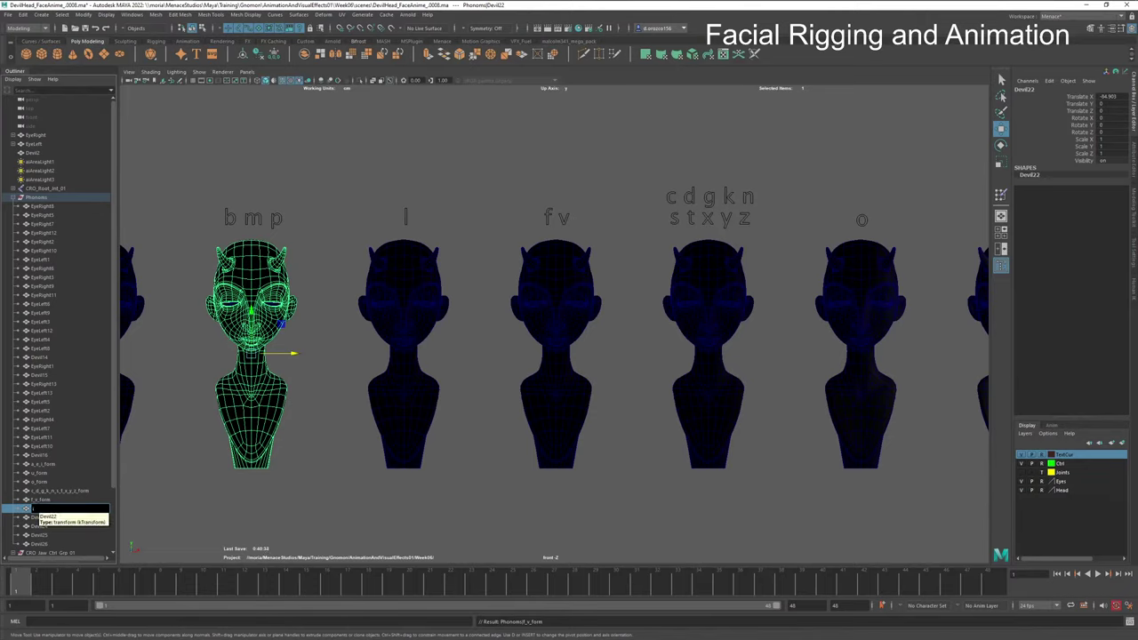
pyautogui.write('_form')
pyautogui.press('Return')
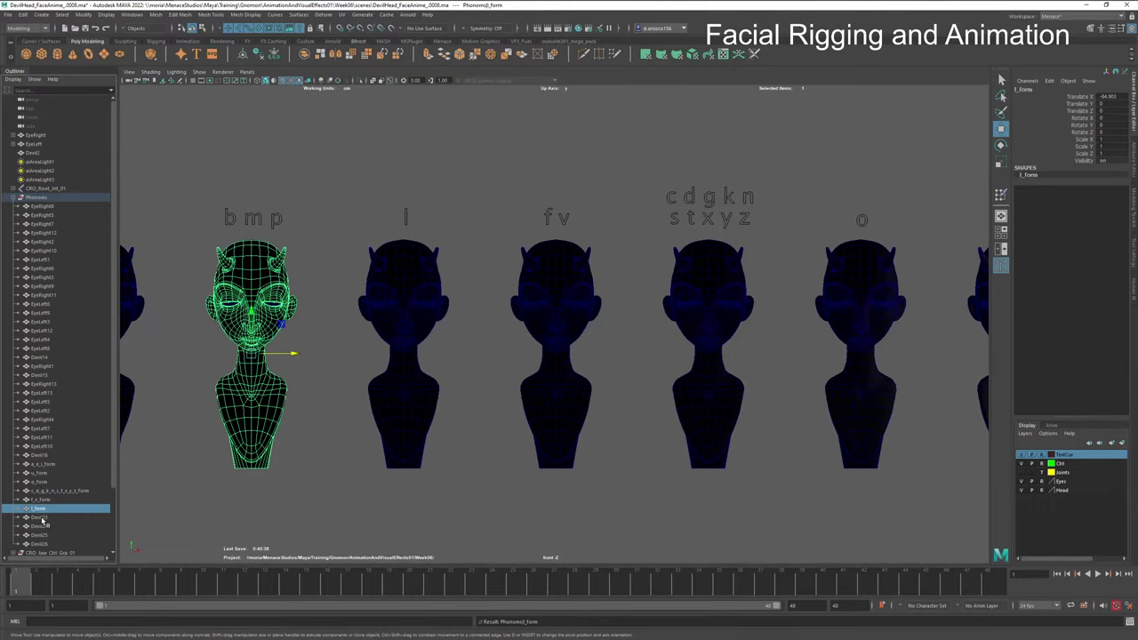
# Step: Clear the b m p head's old Outliner name and rename it b_m_p_form
pyautogui.click(39, 518)
pyautogui.keyDown('alt'); pyautogui.moveTo(371, 452); pyautogui.dragTo(512, 442, button='middle'); pyautogui.keyUp('alt')
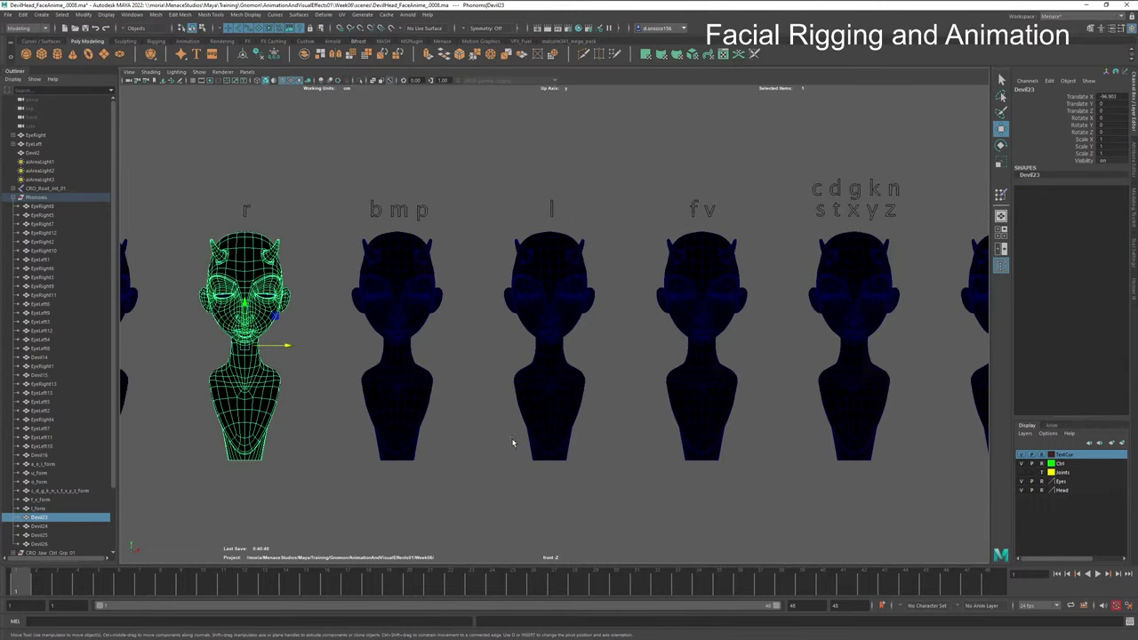
pyautogui.click(415, 314)
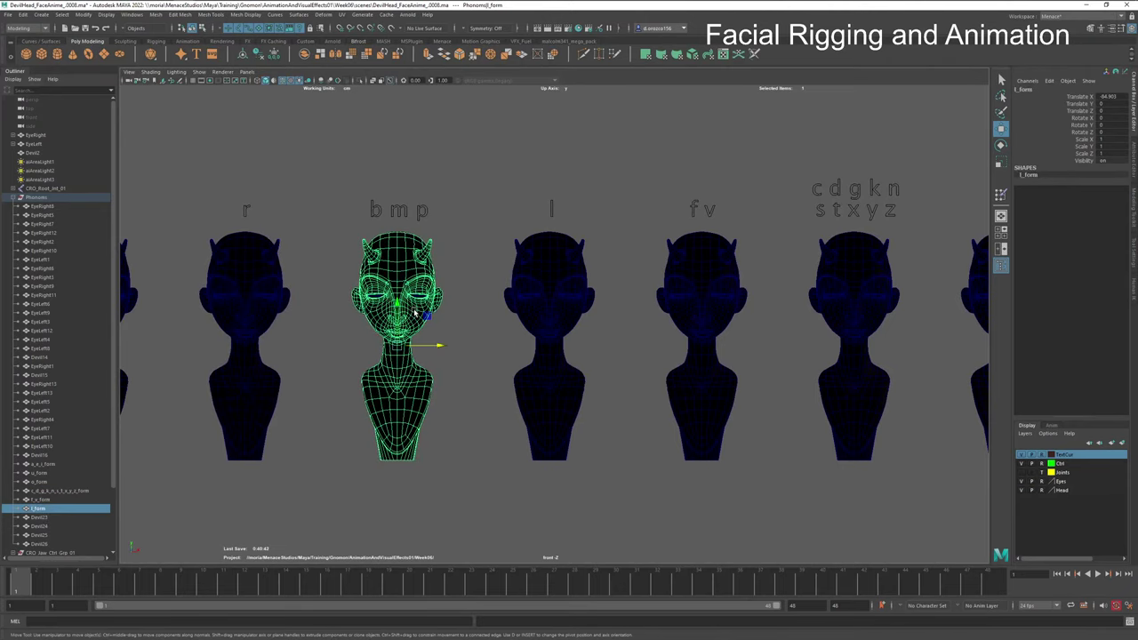
pyautogui.click(537, 309)
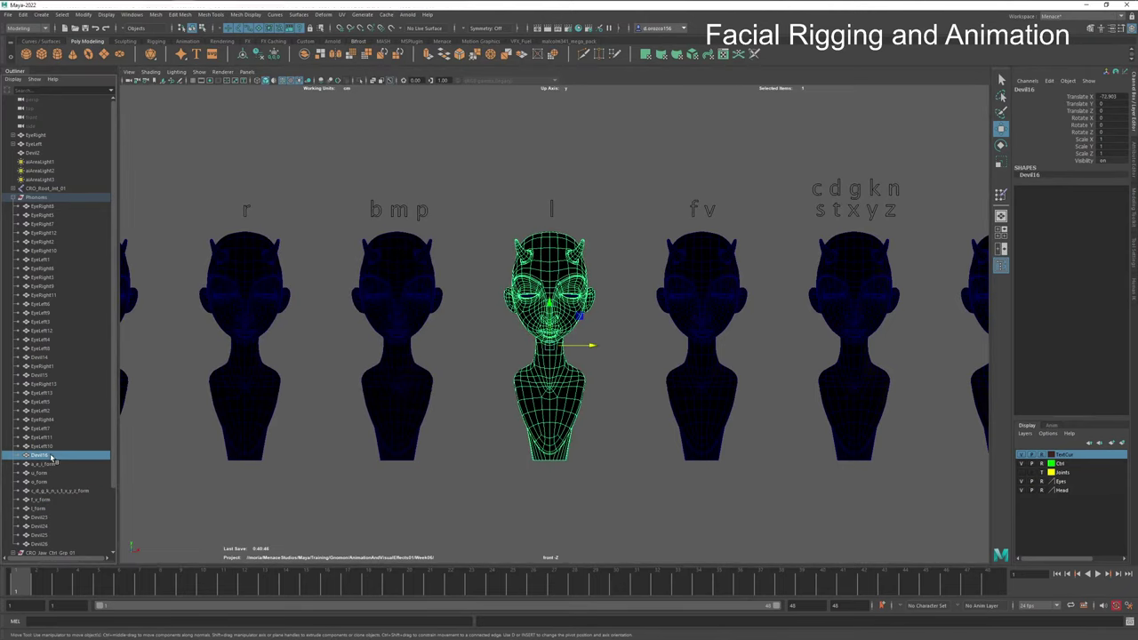
pyautogui.doubleClick(38, 512)
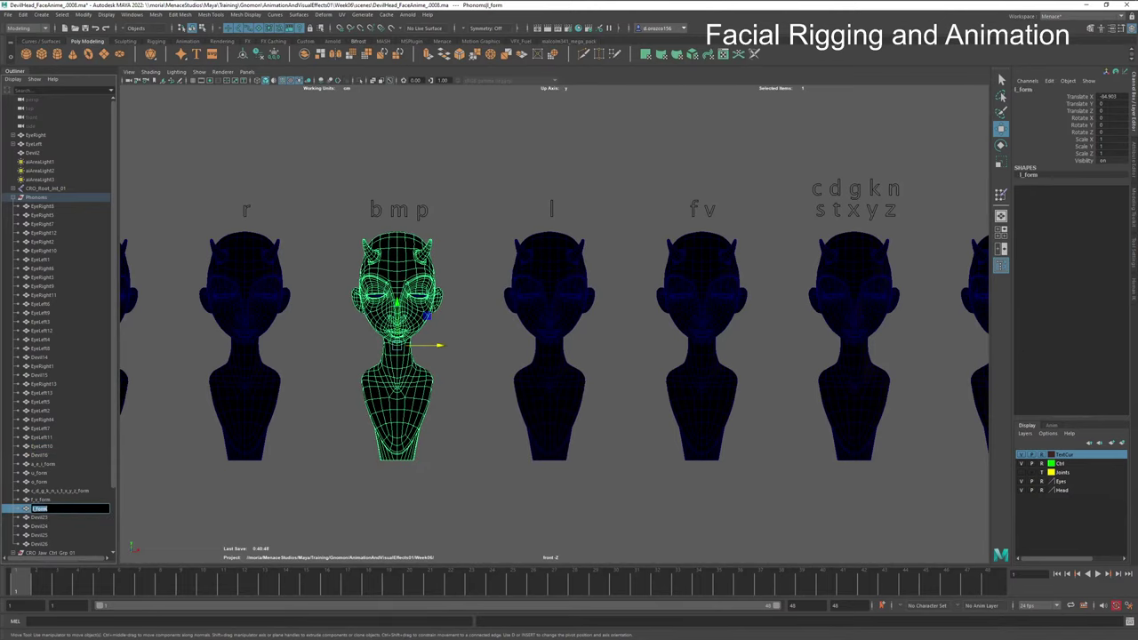
pyautogui.press('BackSpace')
pyautogui.write('b_m_p_form')
pyautogui.press('Return')
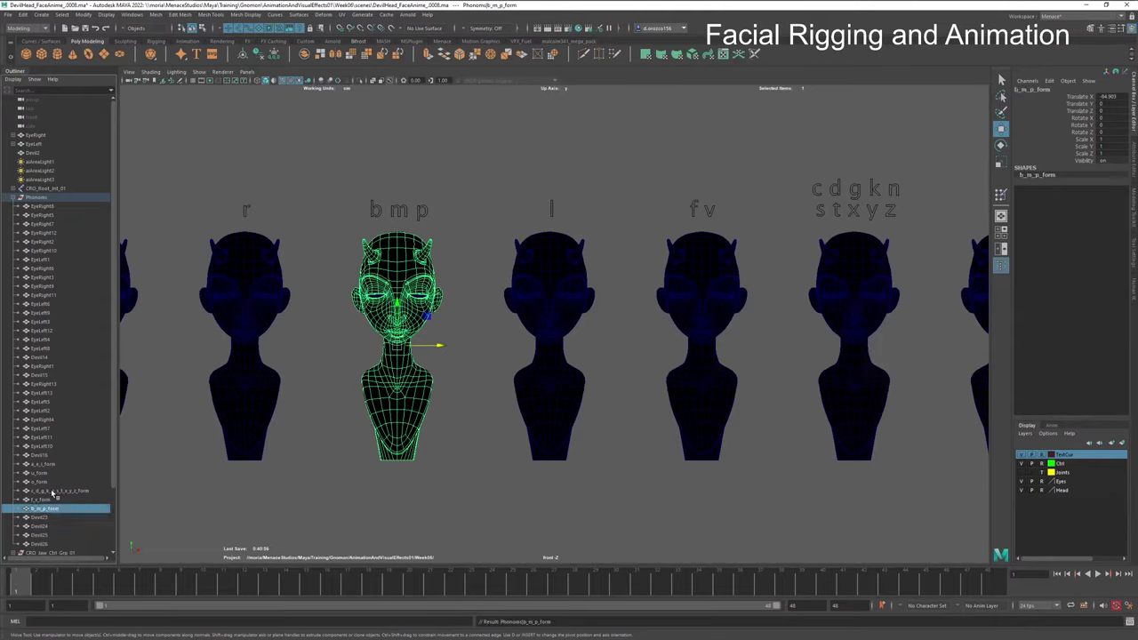
pyautogui.click(537, 338)
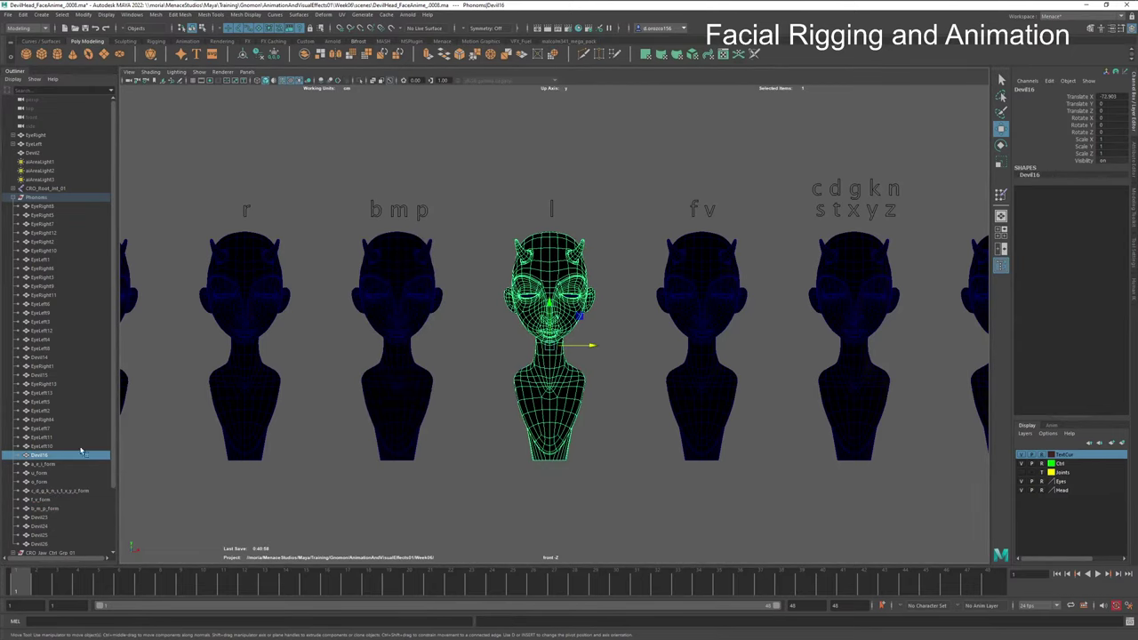
pyautogui.hotkey('ctrl', 'a')
# Step: Rename the l and r heads to l_form and r_form
pyautogui.doubleClick(29, 456)
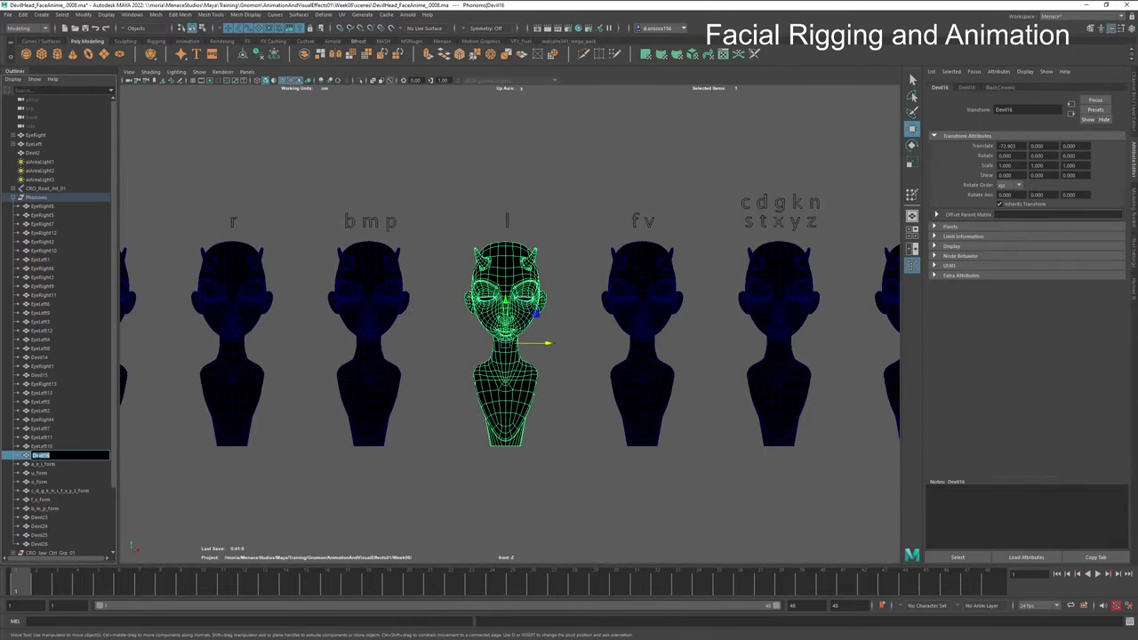
pyautogui.write('l_form')
pyautogui.press('Return')
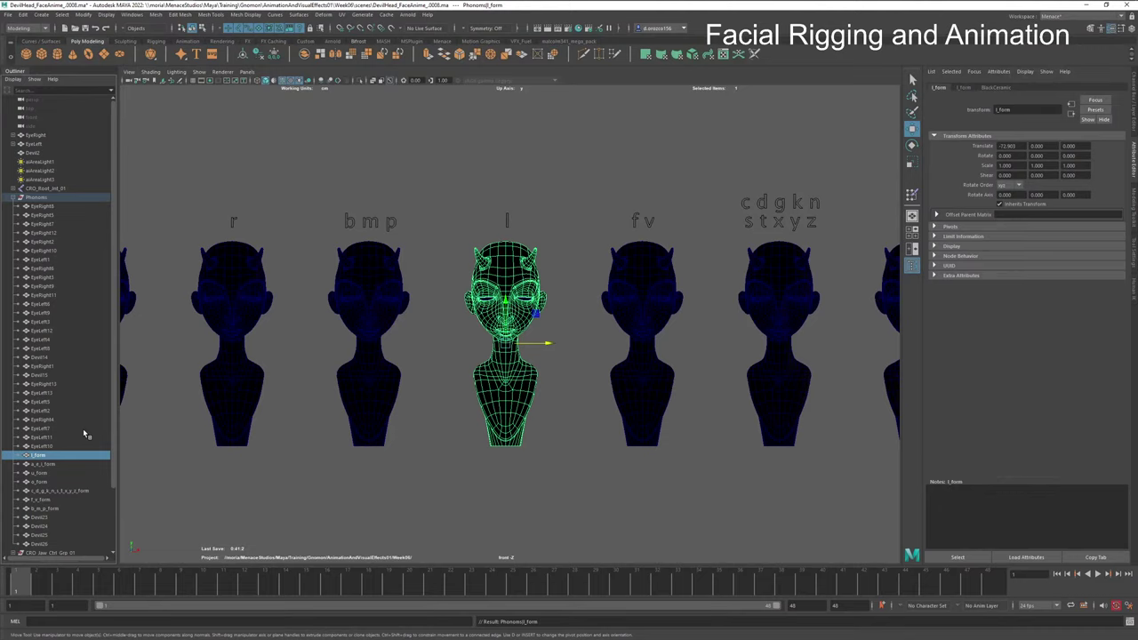
pyautogui.click(352, 406)
pyautogui.click(259, 415)
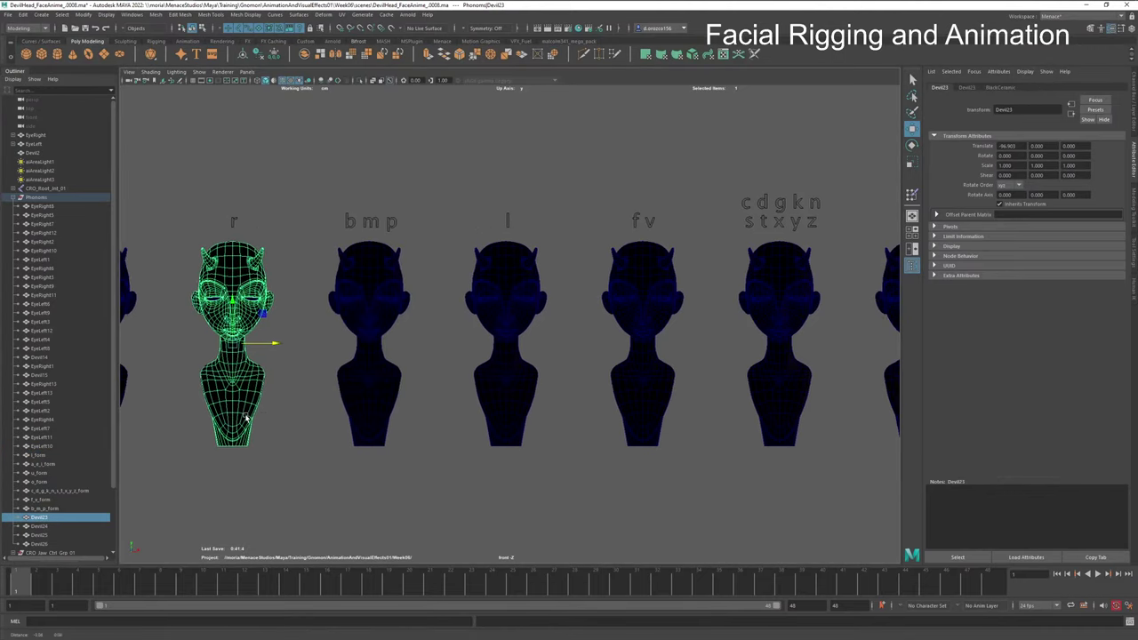
pyautogui.press('f')
pyautogui.doubleClick(61, 518)
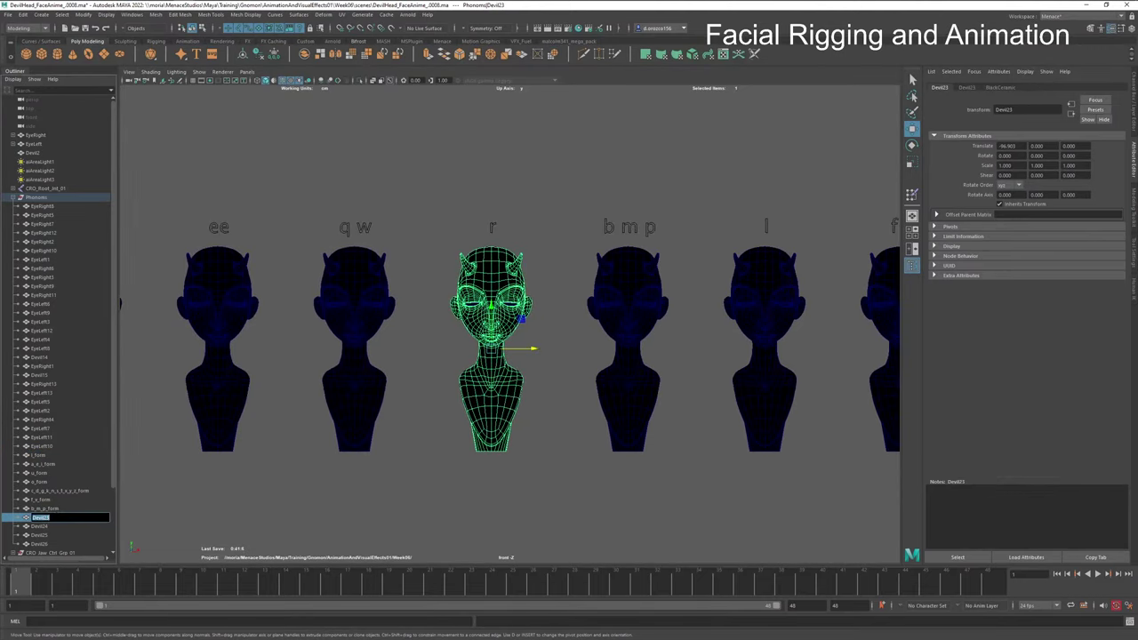
pyautogui.write('r_form')
pyautogui.press('Return')
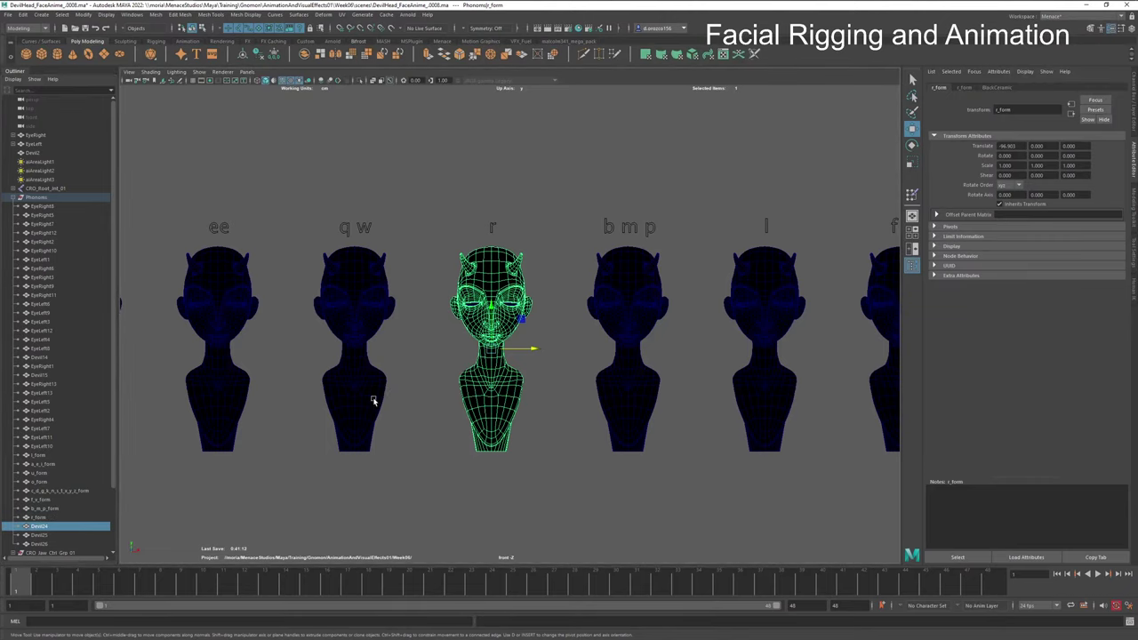
# Step: Rename the q w and ee heads to q_w_form and ee_form
pyautogui.click(376, 400)
pyautogui.doubleClick(42, 526)
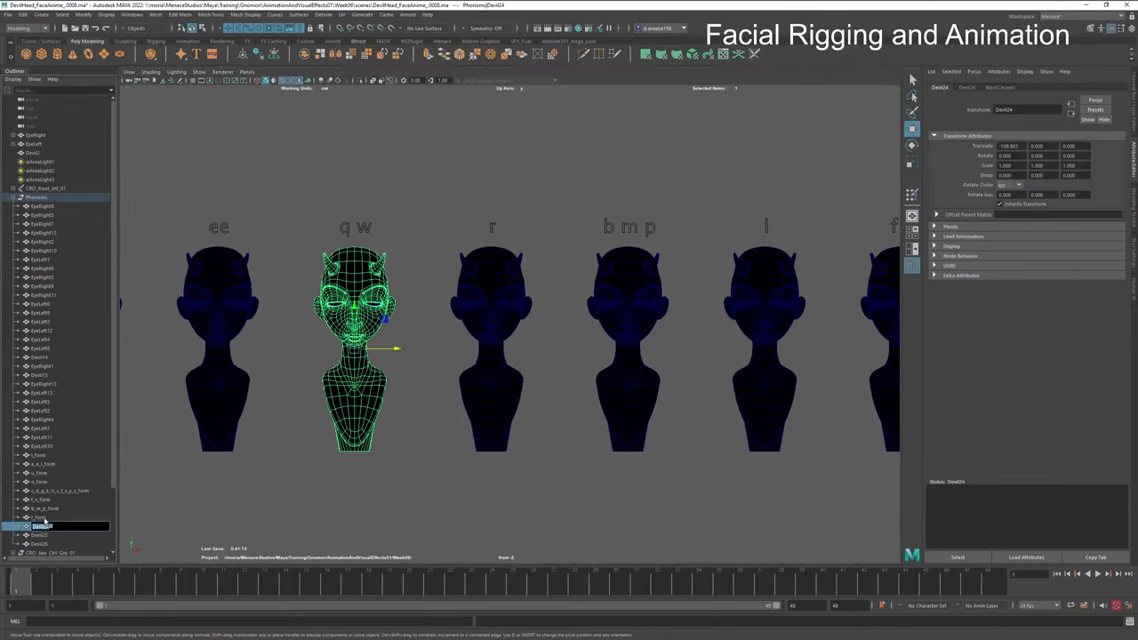
pyautogui.write('q_w_form')
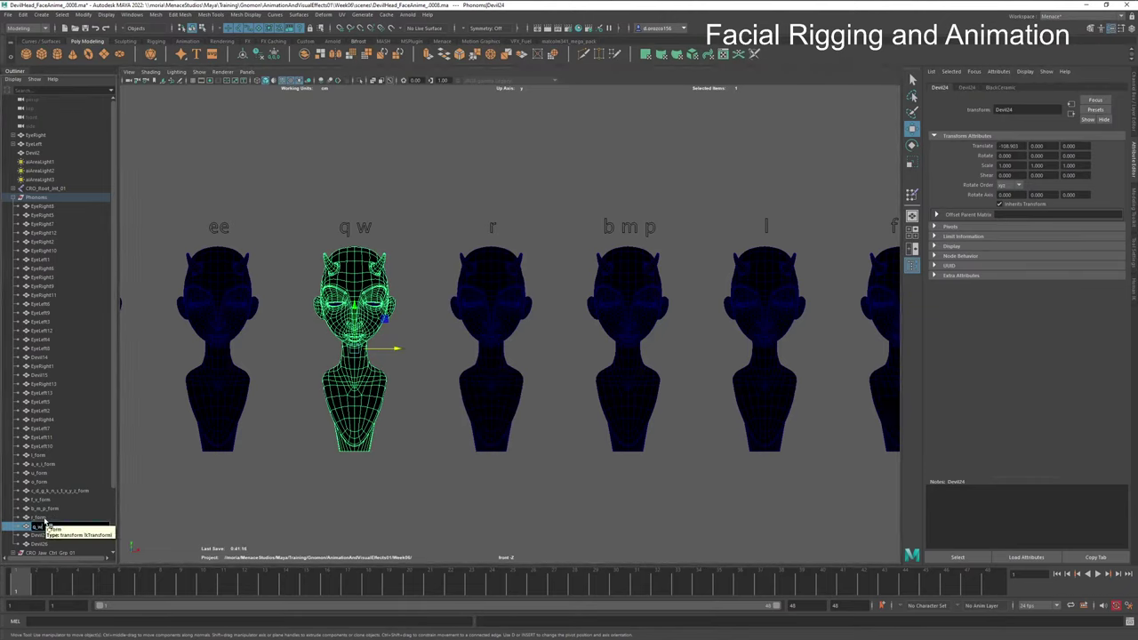
pyautogui.press('Return')
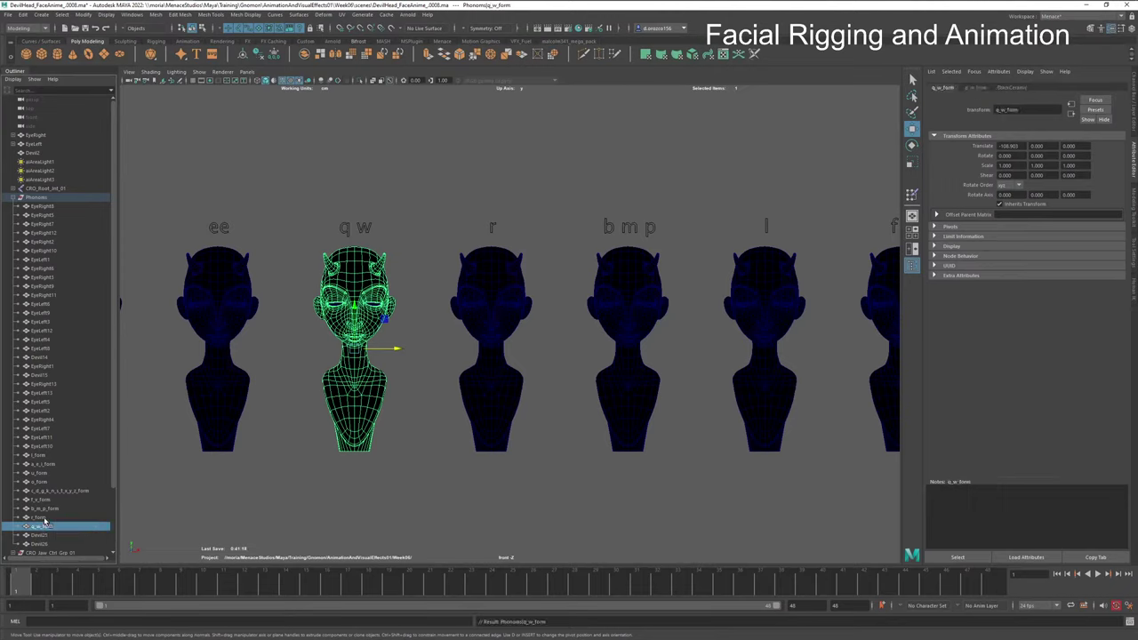
pyautogui.click(43, 536)
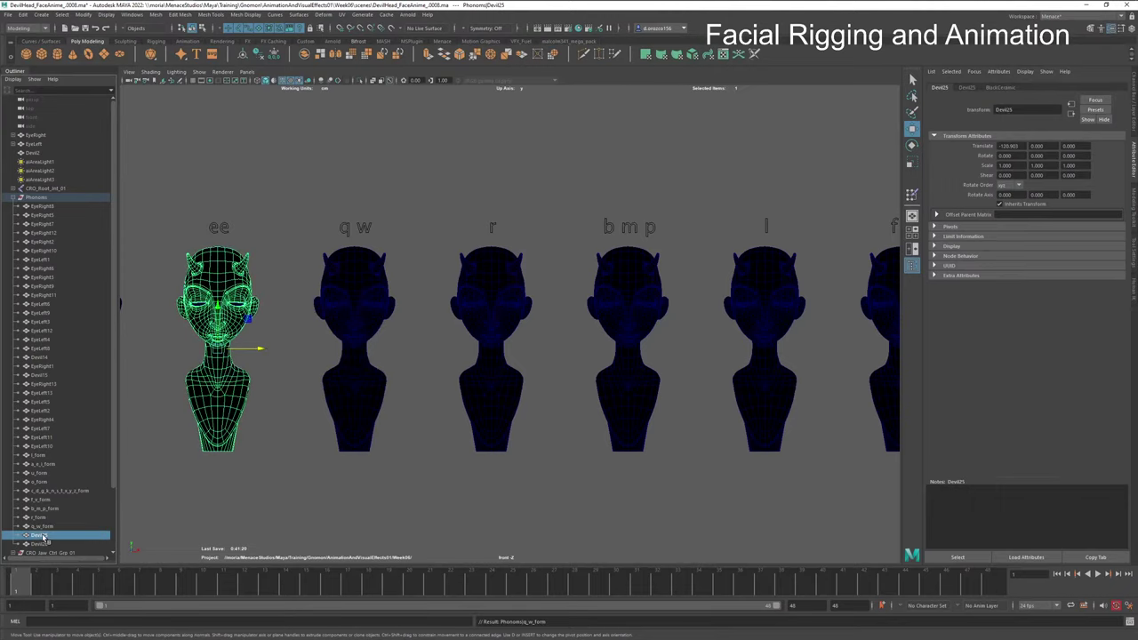
pyautogui.doubleClick(42, 537)
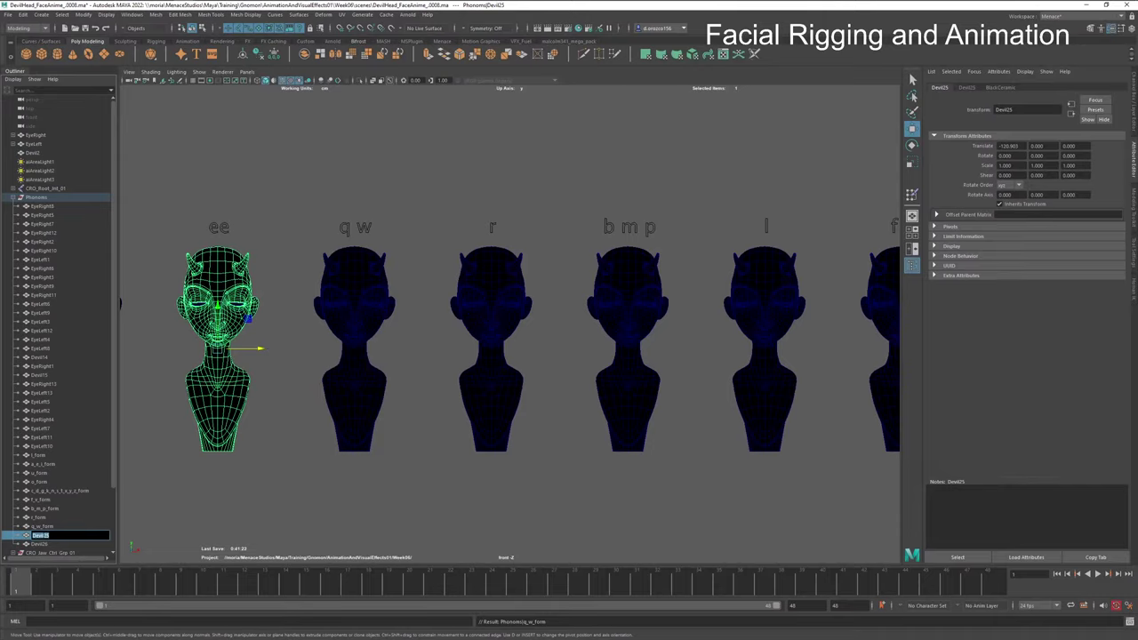
pyautogui.write('ee_form')
pyautogui.press('Return')
# Step: Rename the head under the ch j sh label to ch_j_sh_form
pyautogui.press('f')
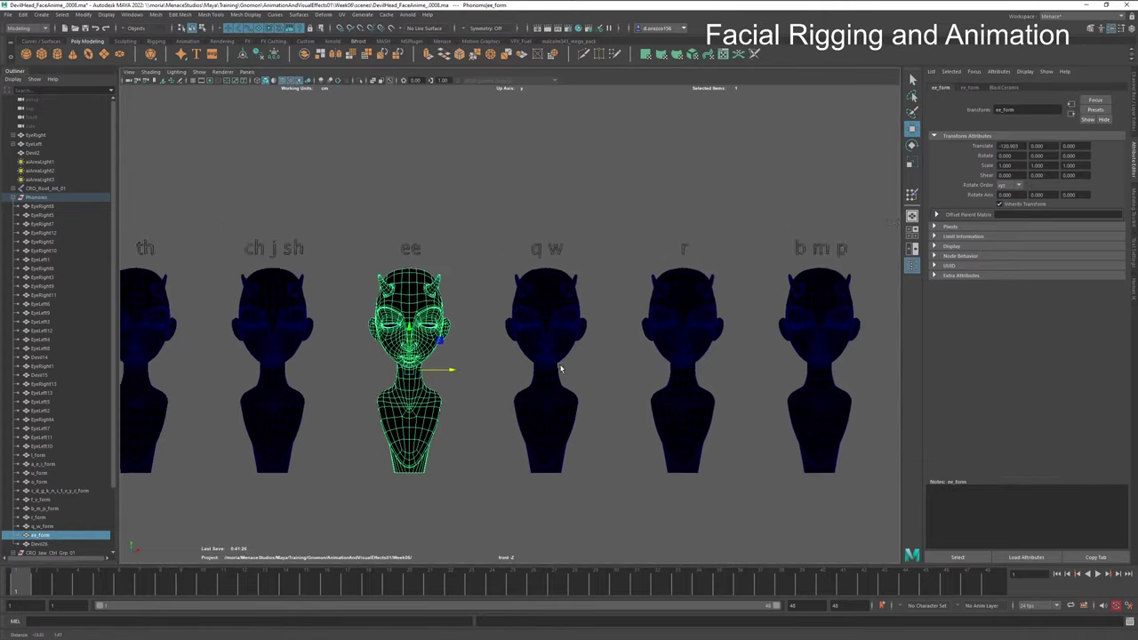
pyautogui.click(396, 412)
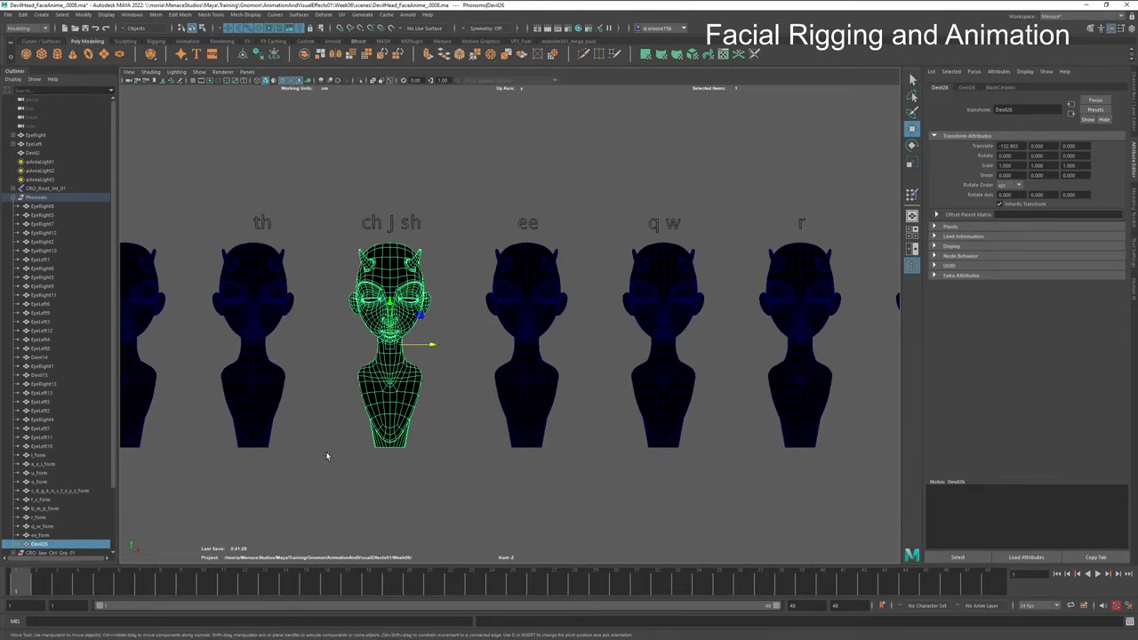
pyautogui.doubleClick(42, 544)
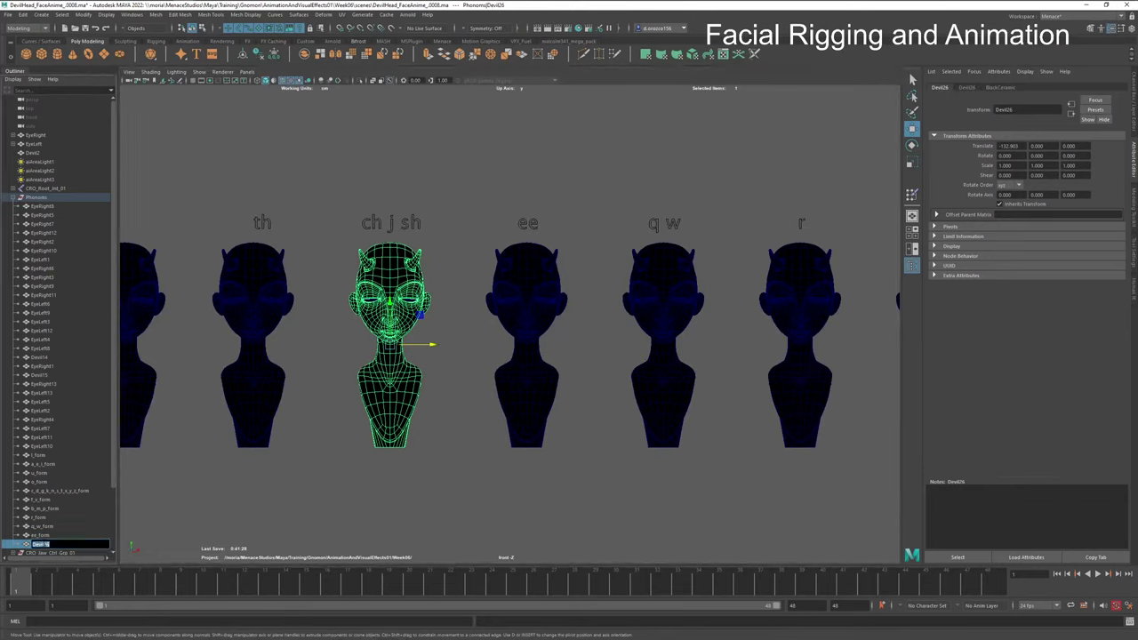
pyautogui.write('c')
pyautogui.write('h_j_sh_form')
pyautogui.press('Return')
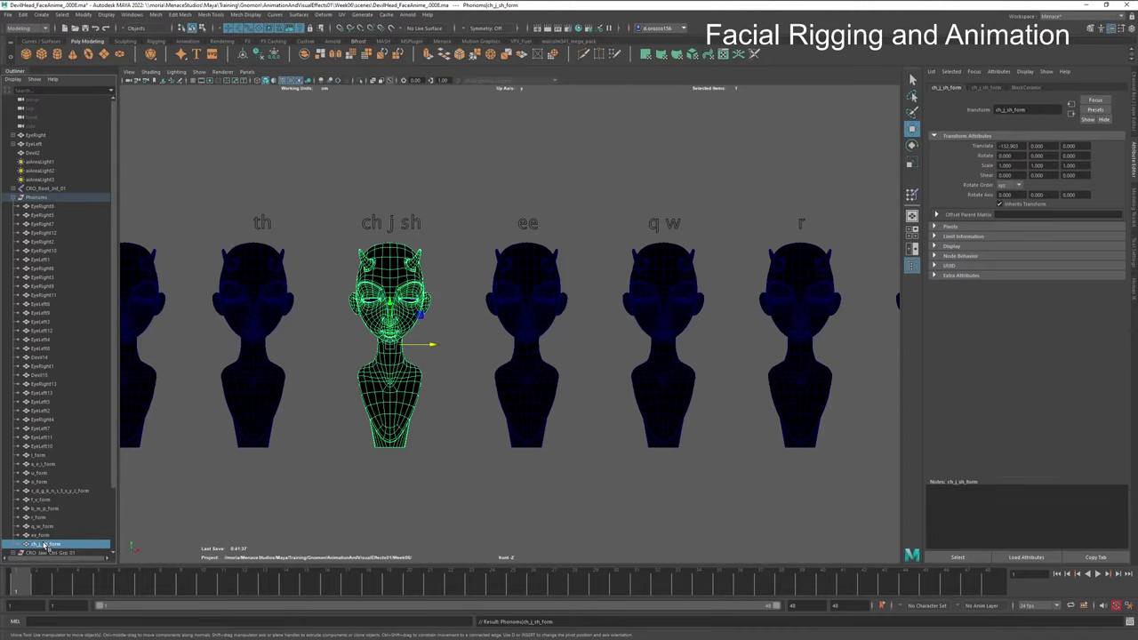
# Step: Rename the th head to th_form and delete the unlabelled head beside it
pyautogui.click(259, 403)
pyautogui.keyDown('alt'); pyautogui.moveTo(259, 403); pyautogui.dragTo(587, 420, button='middle'); pyautogui.keyUp('alt')
pyautogui.click(596, 237)
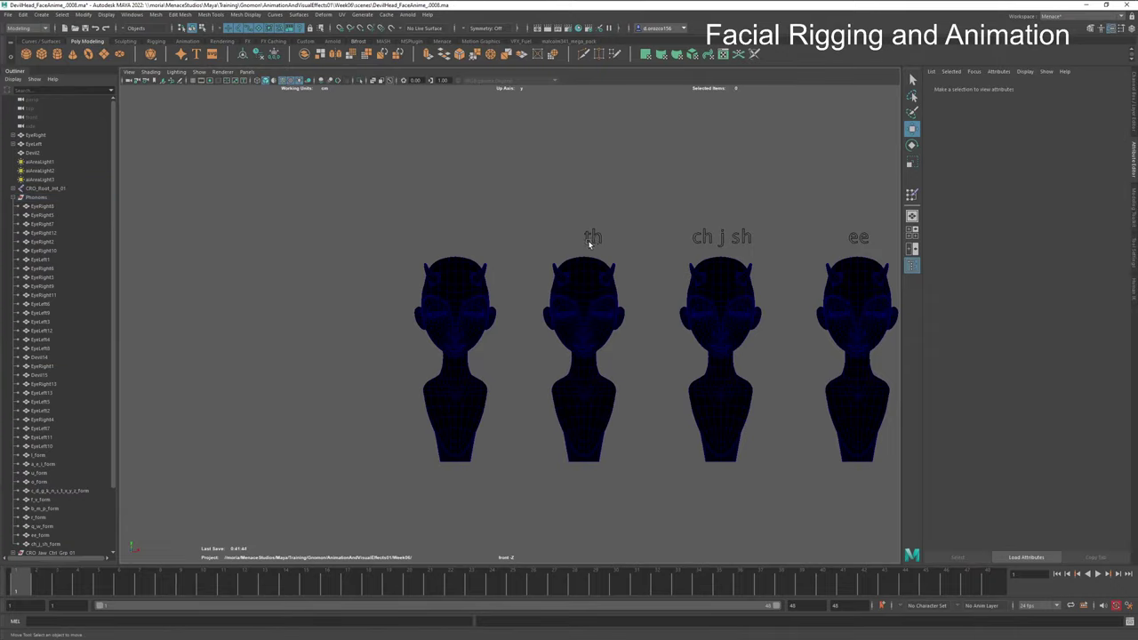
pyautogui.click(594, 424)
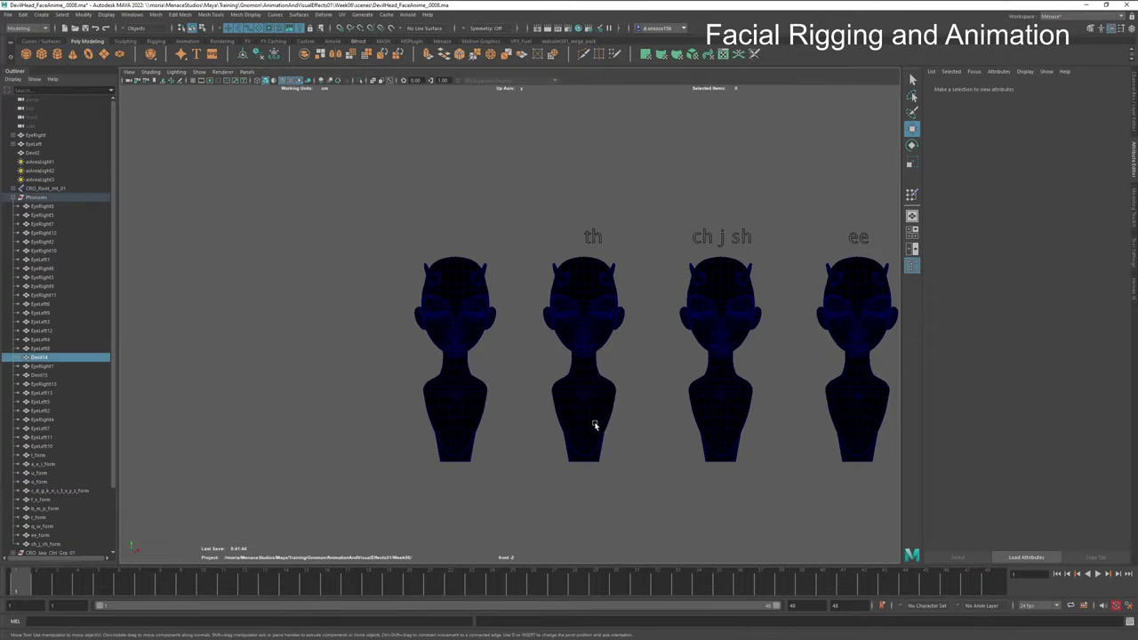
pyautogui.doubleClick(39, 358)
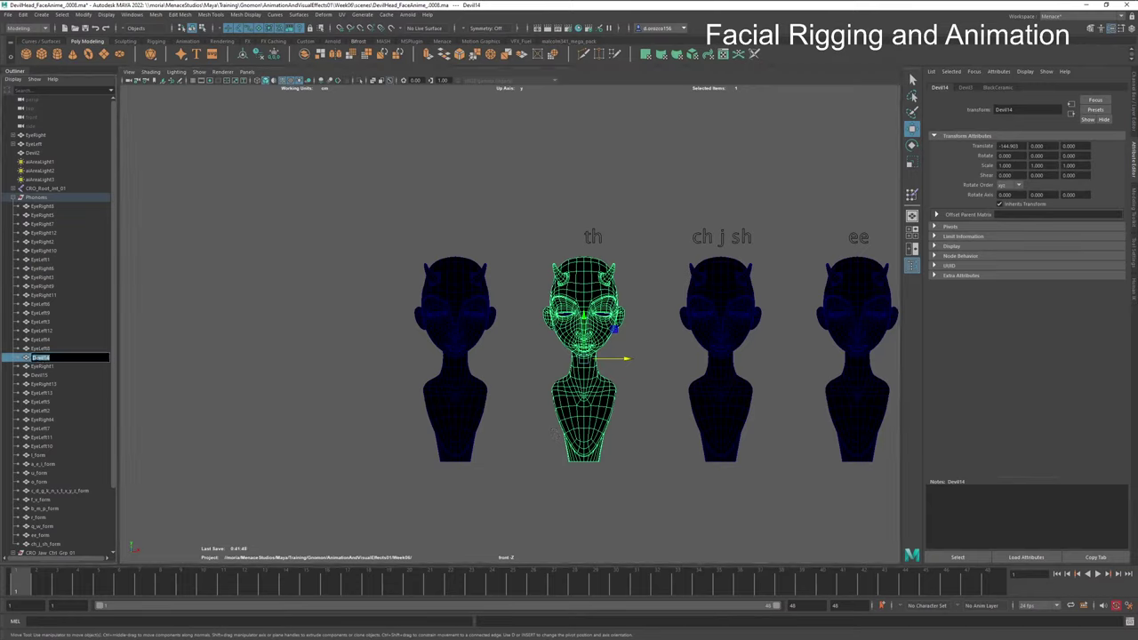
pyautogui.write('t')
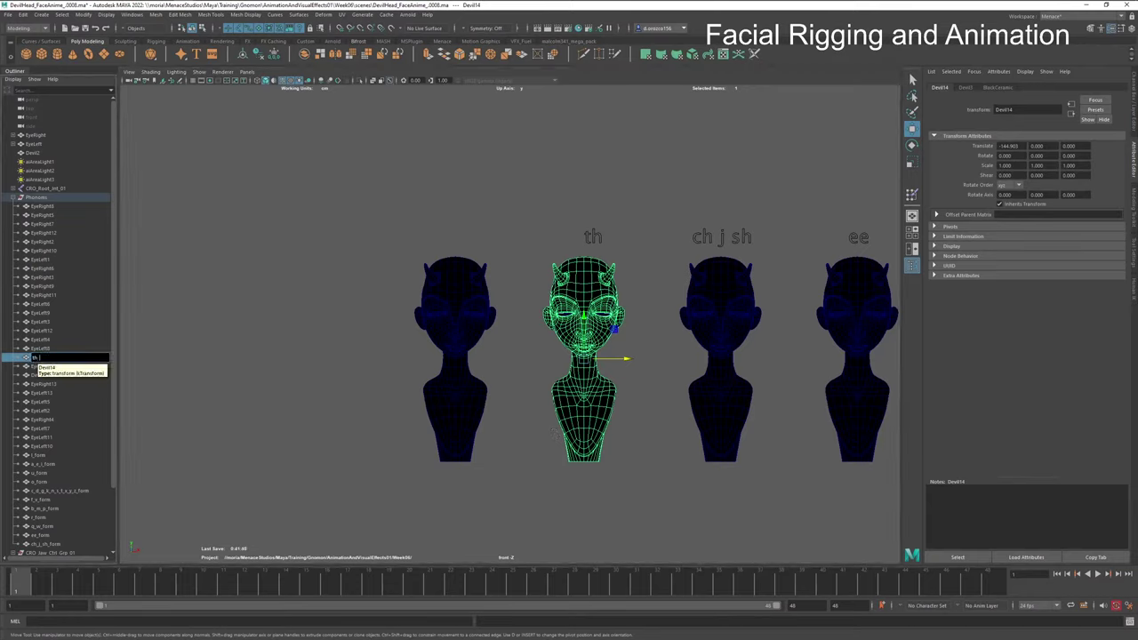
pyautogui.write('h_form')
pyautogui.press('Return')
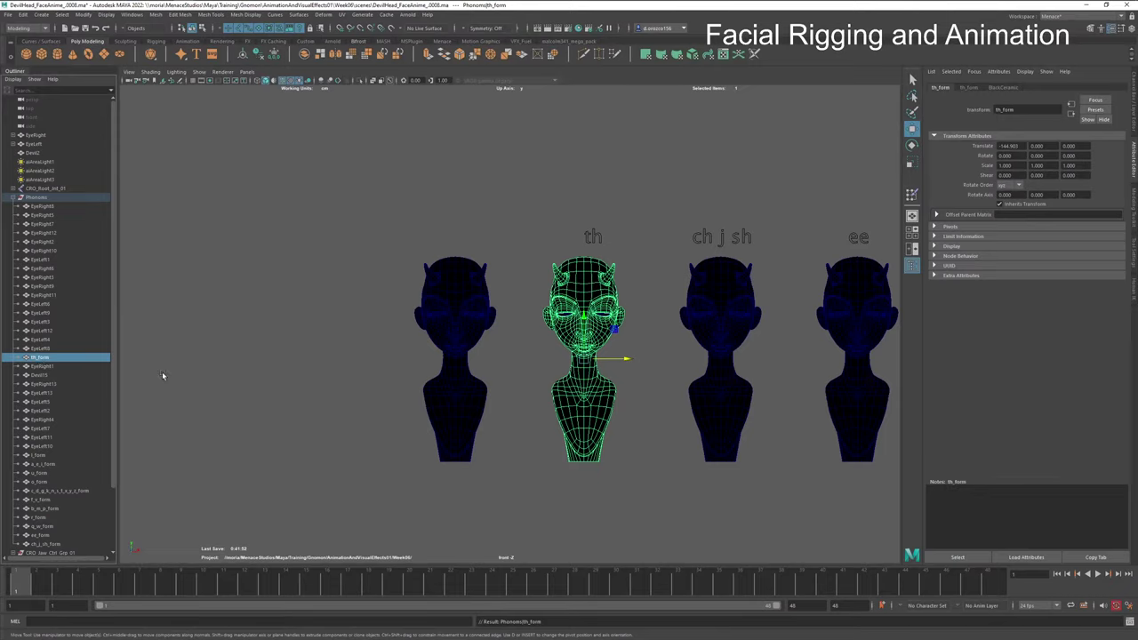
pyautogui.click(456, 327)
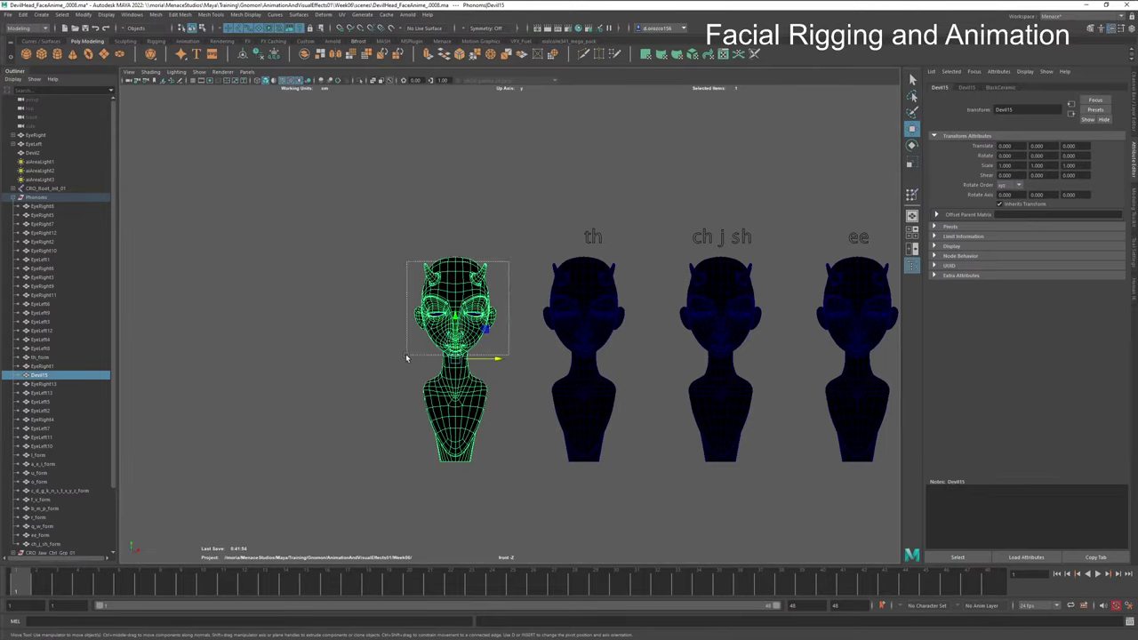
pyautogui.press('Delete')
# Step: Try nudging the th label curve slightly left, then undo the move
pyautogui.scroll(-5, 724, 382)
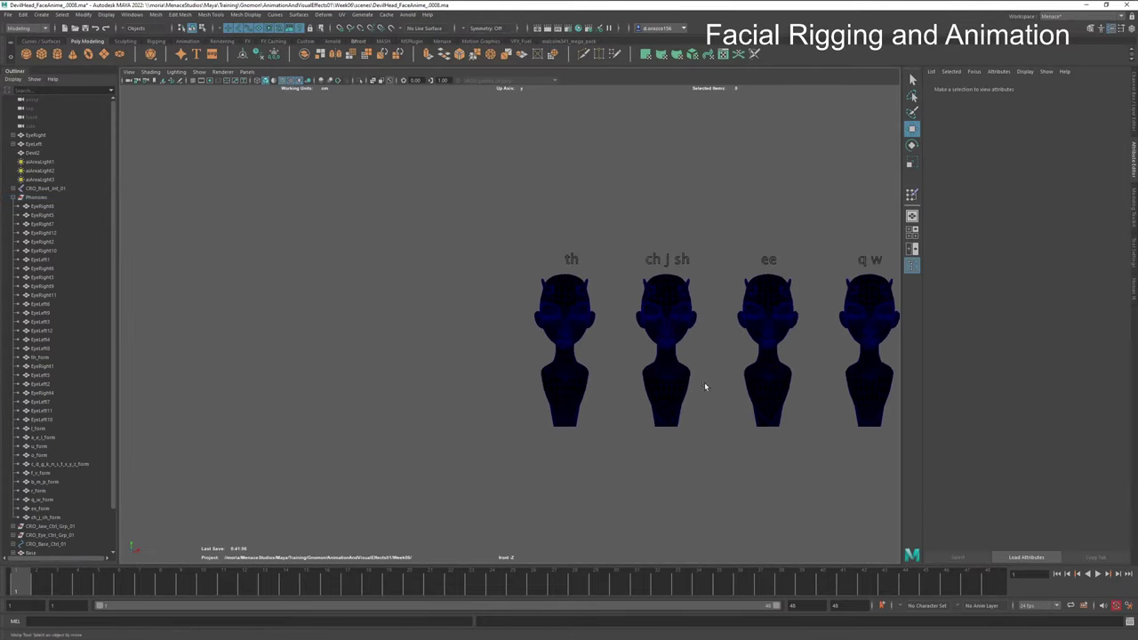
pyautogui.keyDown('alt'); pyautogui.moveTo(724, 337); pyautogui.dragTo(760, 372, button='middle'); pyautogui.keyUp('alt')
pyautogui.hotkey('ctrl', 'a')
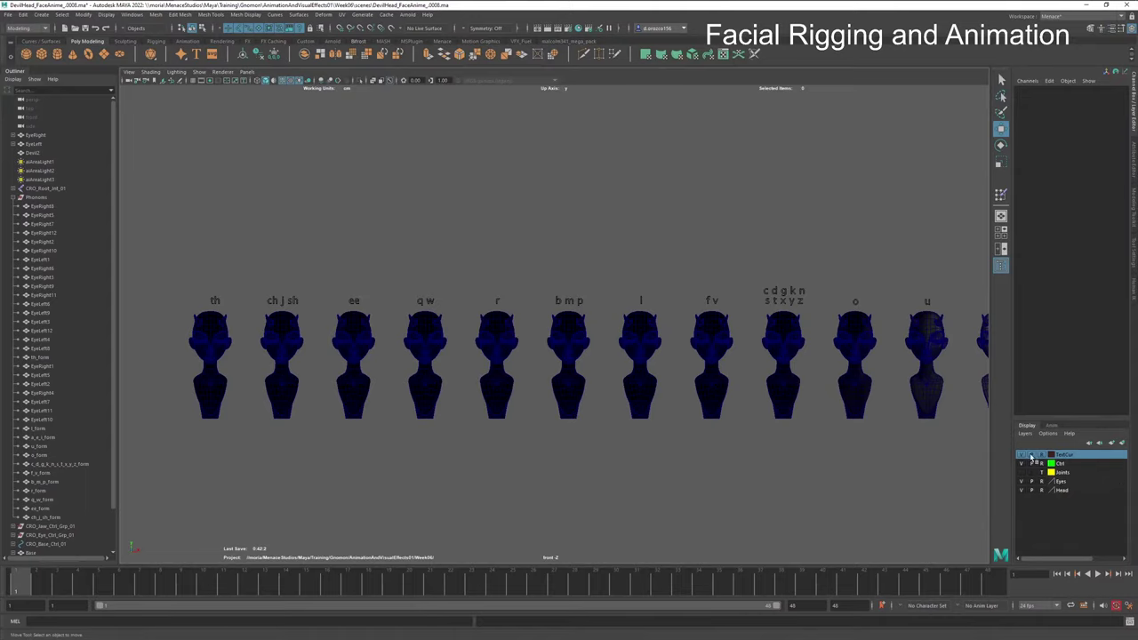
pyautogui.moveTo(234, 280); pyautogui.dragTo(214, 312)
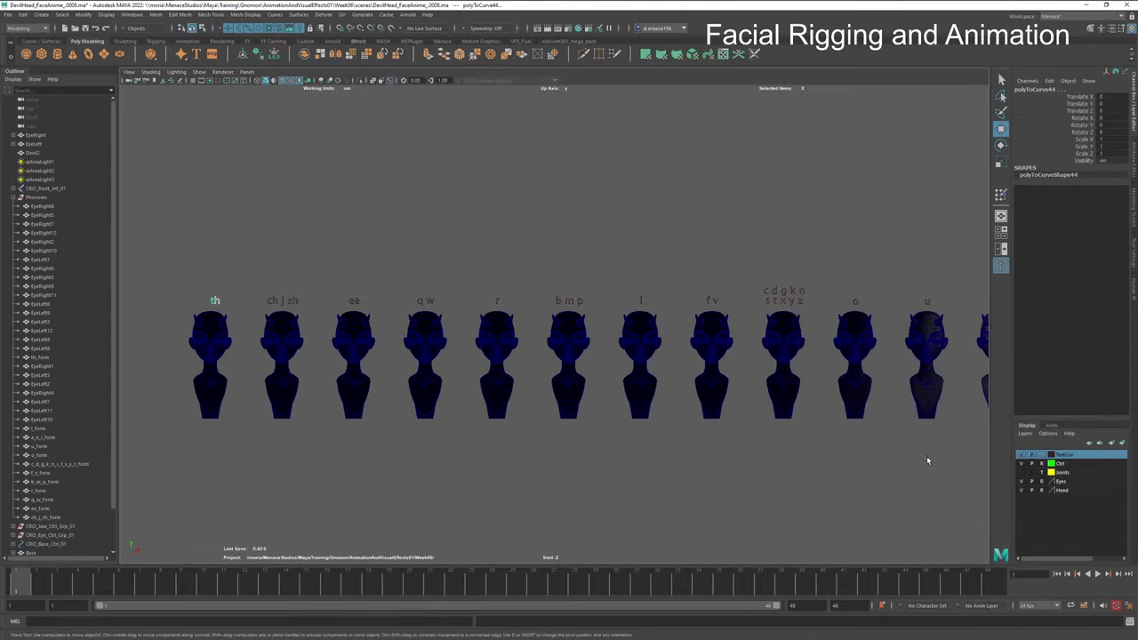
pyautogui.scroll(-4, 925, 460)
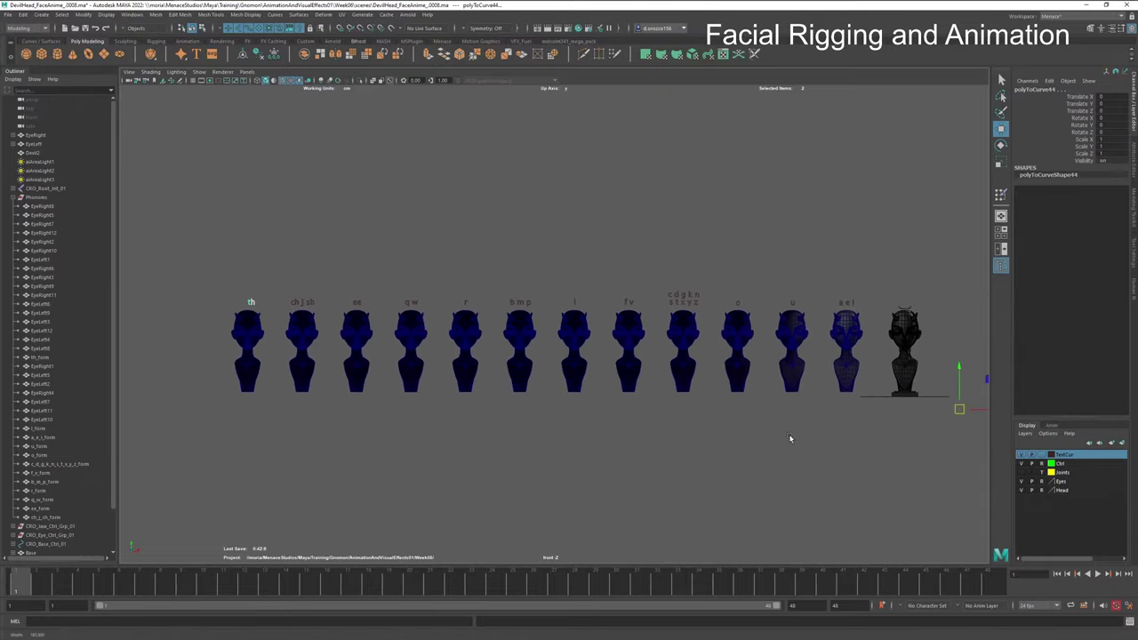
pyautogui.moveTo(984, 411); pyautogui.dragTo(979, 412)
pyautogui.moveTo(224, 283); pyautogui.dragTo(272, 373)
pyautogui.hotkey('ctrl', 'z')
pyautogui.hotkey('ctrl', 'z')
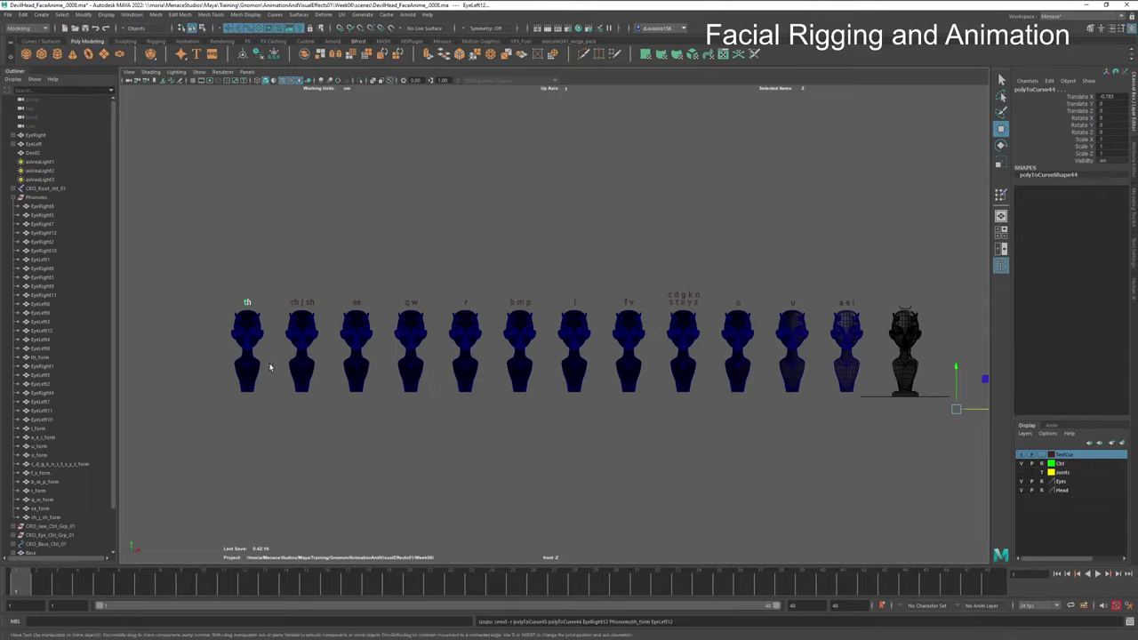
# Step: Nudge the th head and its two eyes slightly to the right, then deselect
pyautogui.moveTo(272, 397); pyautogui.dragTo(227, 324)
pyautogui.press('f')
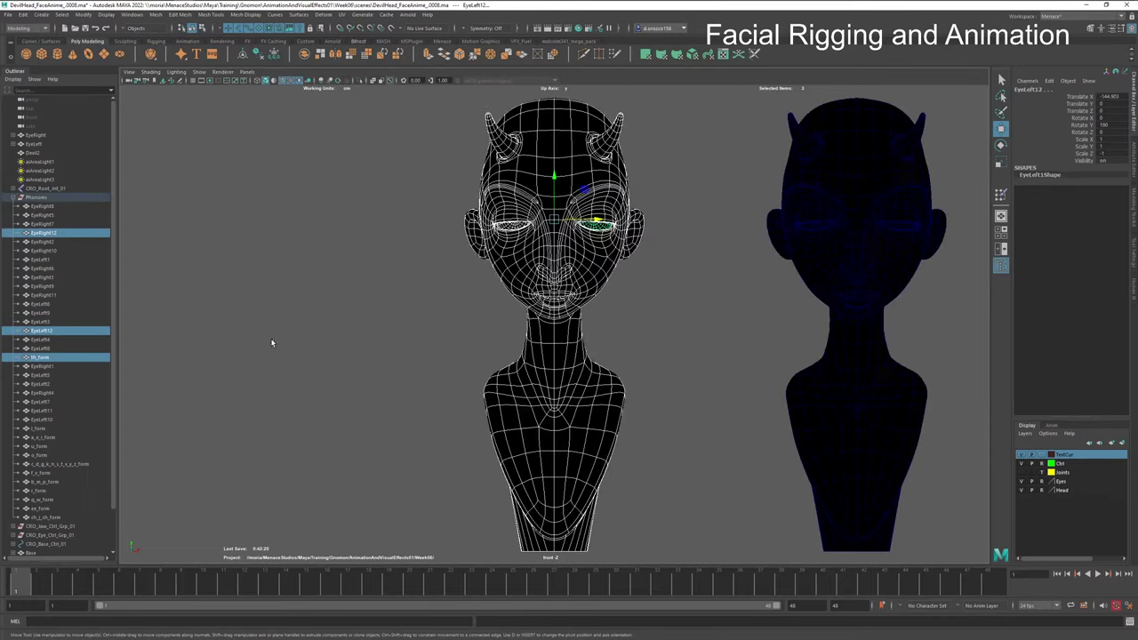
pyautogui.keyDown('alt'); pyautogui.moveTo(650, 309); pyautogui.dragTo(637, 452, button='middle'); pyautogui.keyUp('alt')
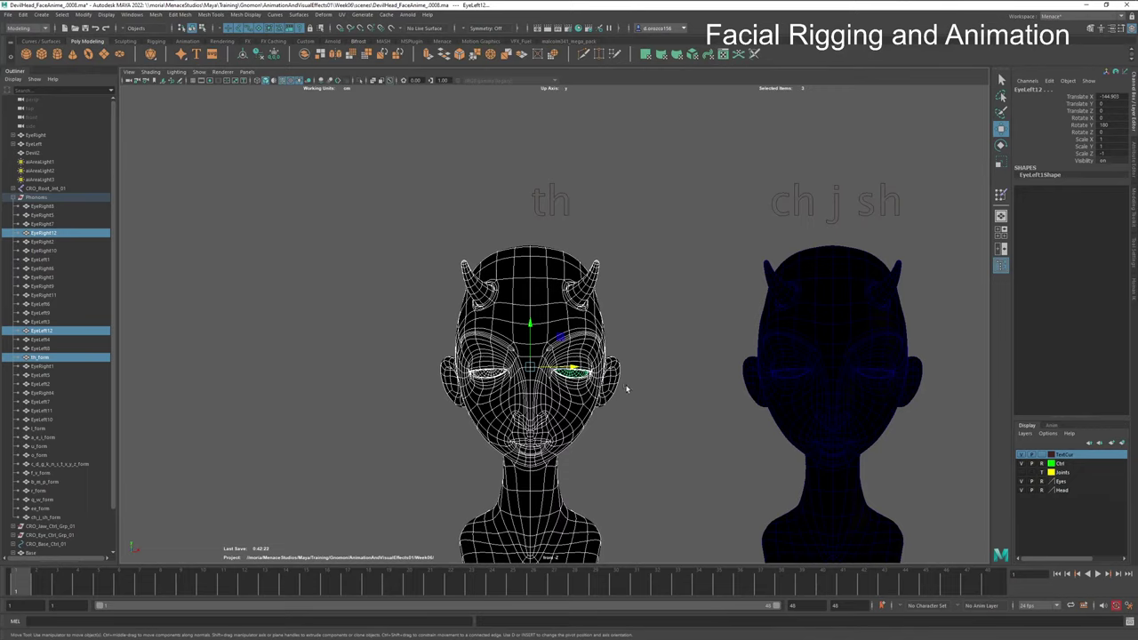
pyautogui.moveTo(626, 388); pyautogui.dragTo(648, 389, button='middle')
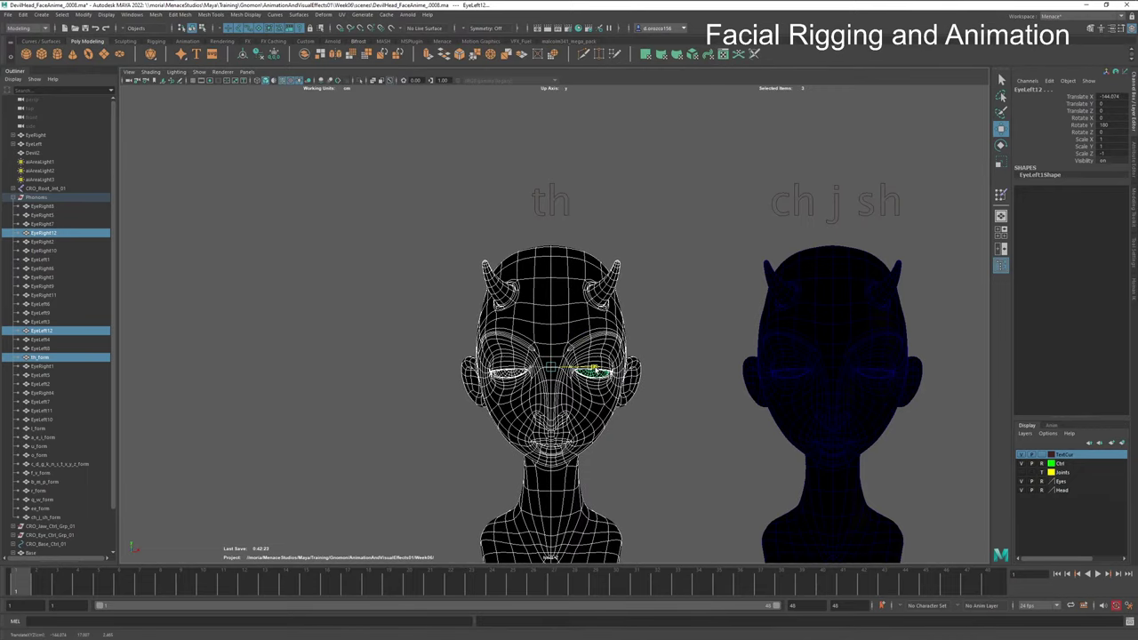
pyautogui.click(669, 437)
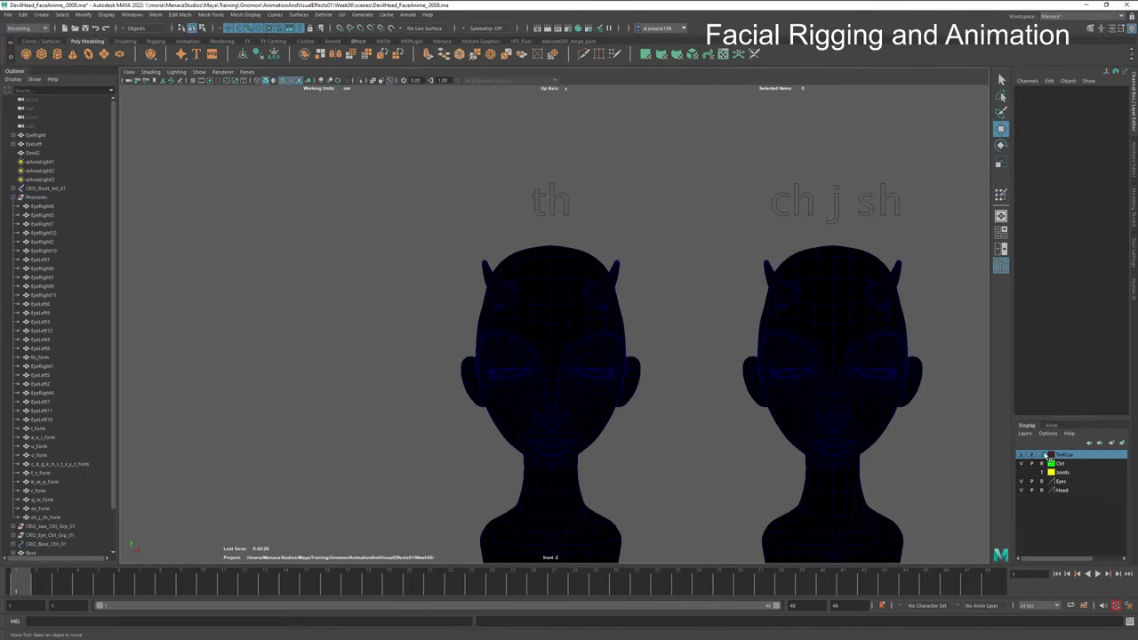
pyautogui.scroll(-5, 723, 465)
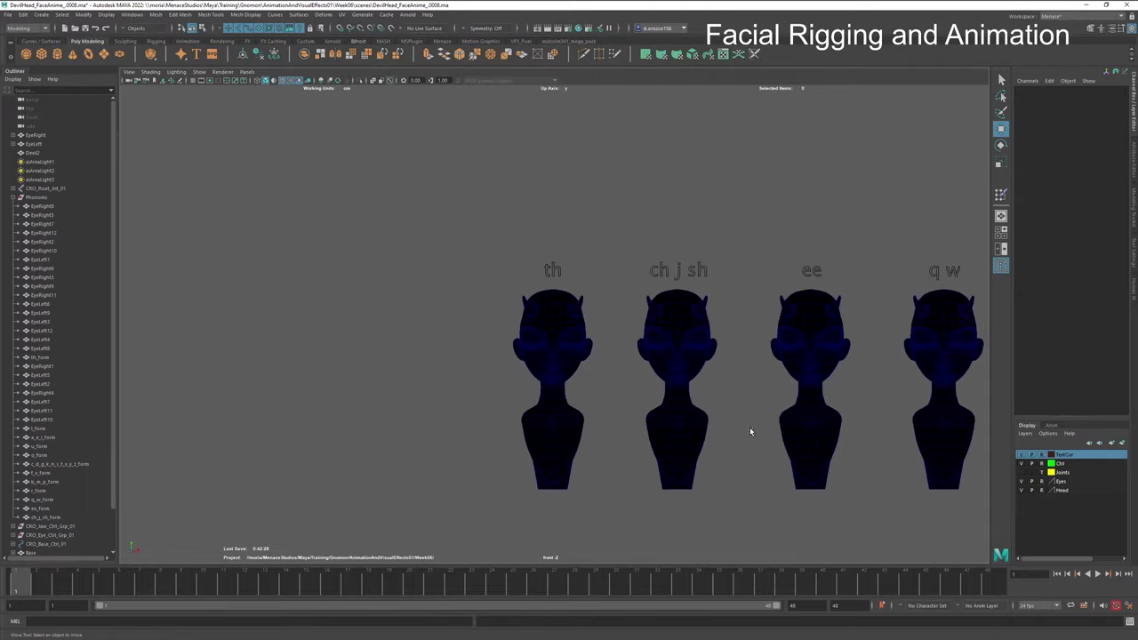
pyautogui.keyDown('alt'); pyautogui.moveTo(825, 426); pyautogui.dragTo(752, 419, button='middle'); pyautogui.keyUp('alt')
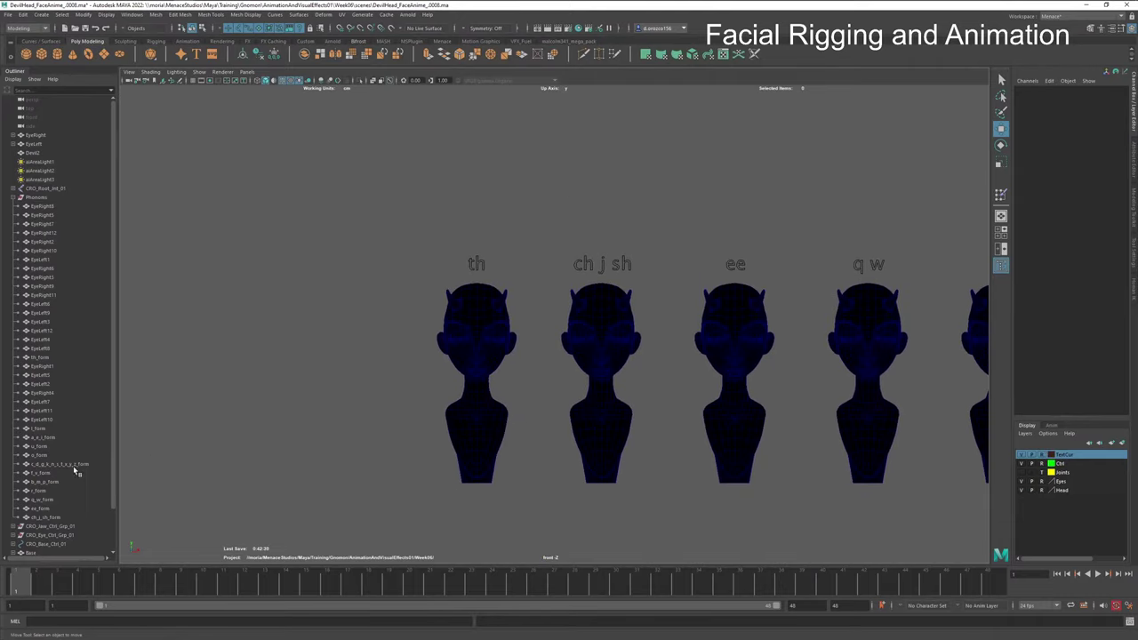
# Step: Drag th_form in the Outliner out of the run of eye objects
pyautogui.click(41, 429)
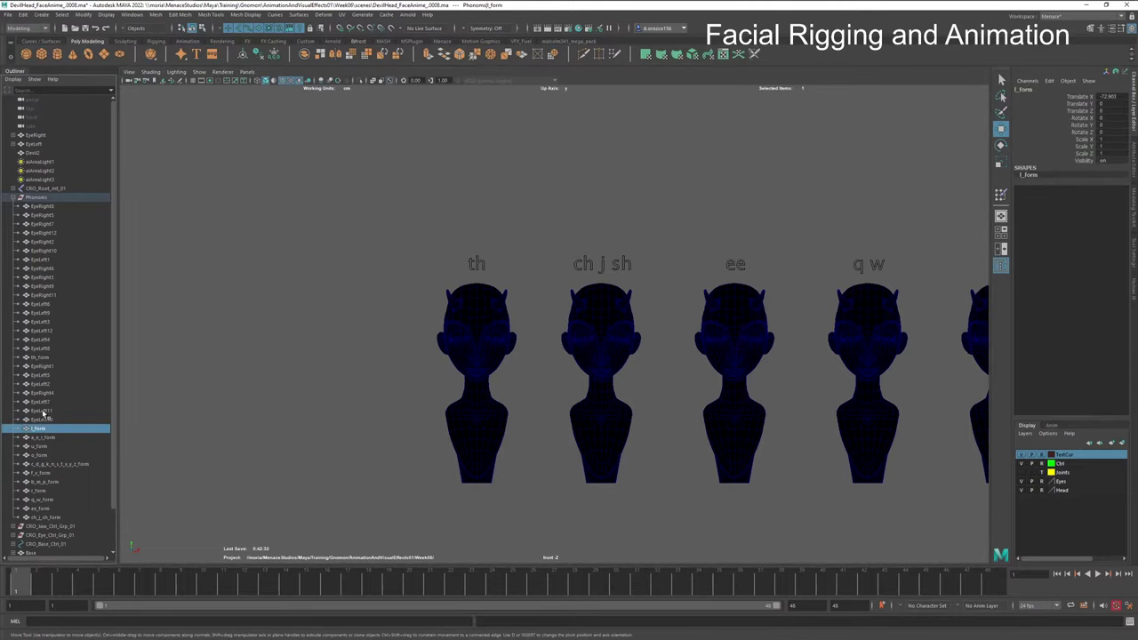
pyautogui.click(51, 207)
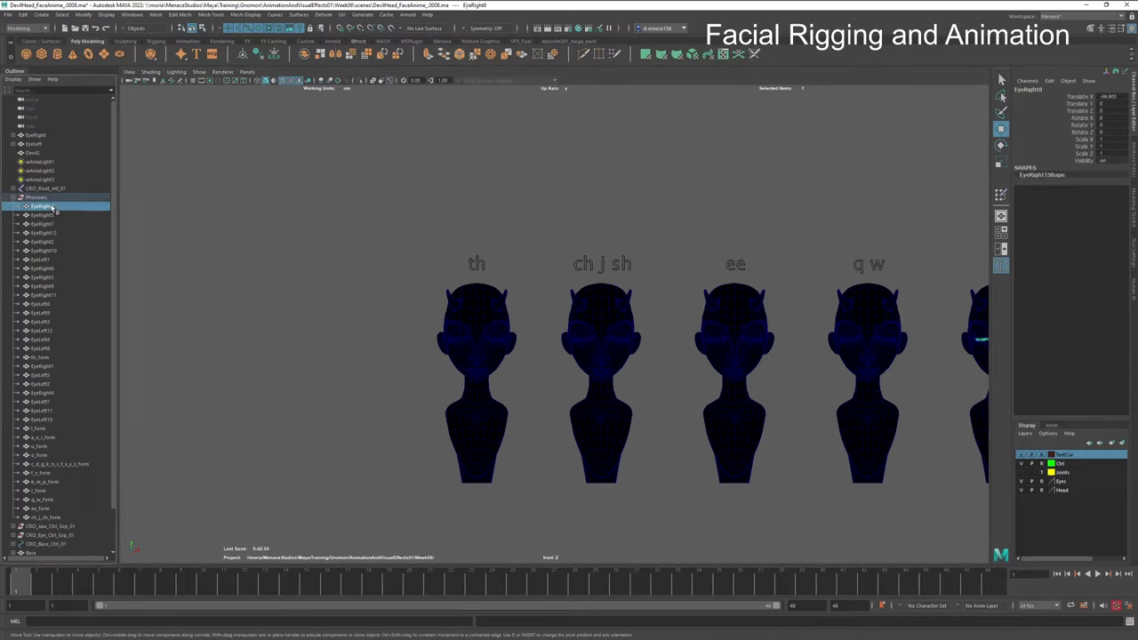
pyautogui.keyDown('shift'); pyautogui.click(45, 421); pyautogui.keyUp('shift')
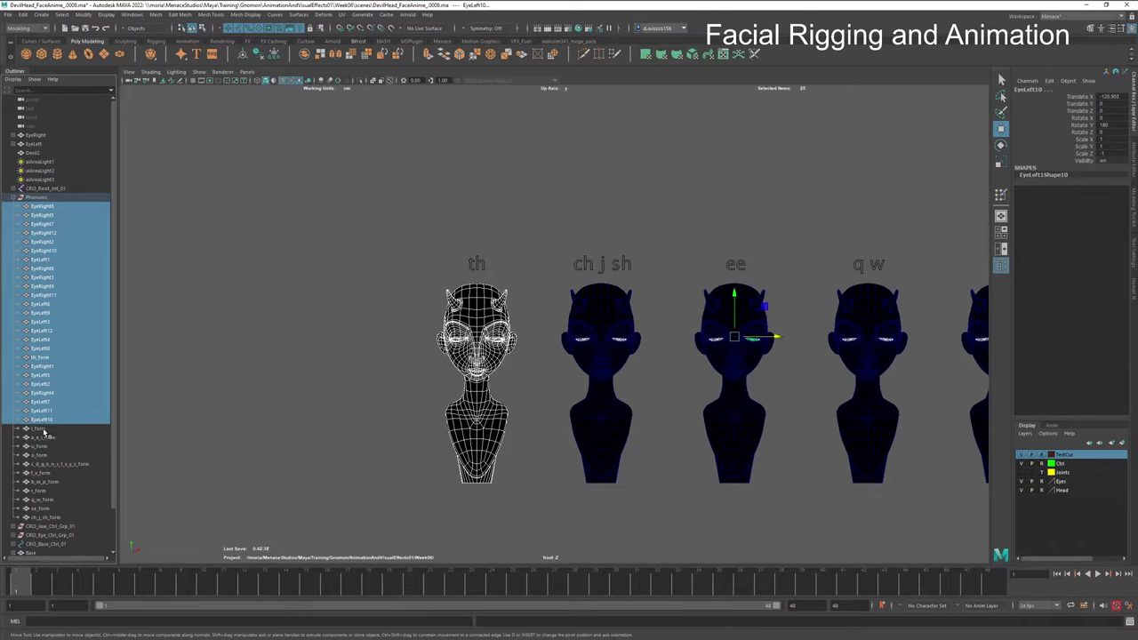
pyautogui.click(340, 410)
pyautogui.click(475, 419)
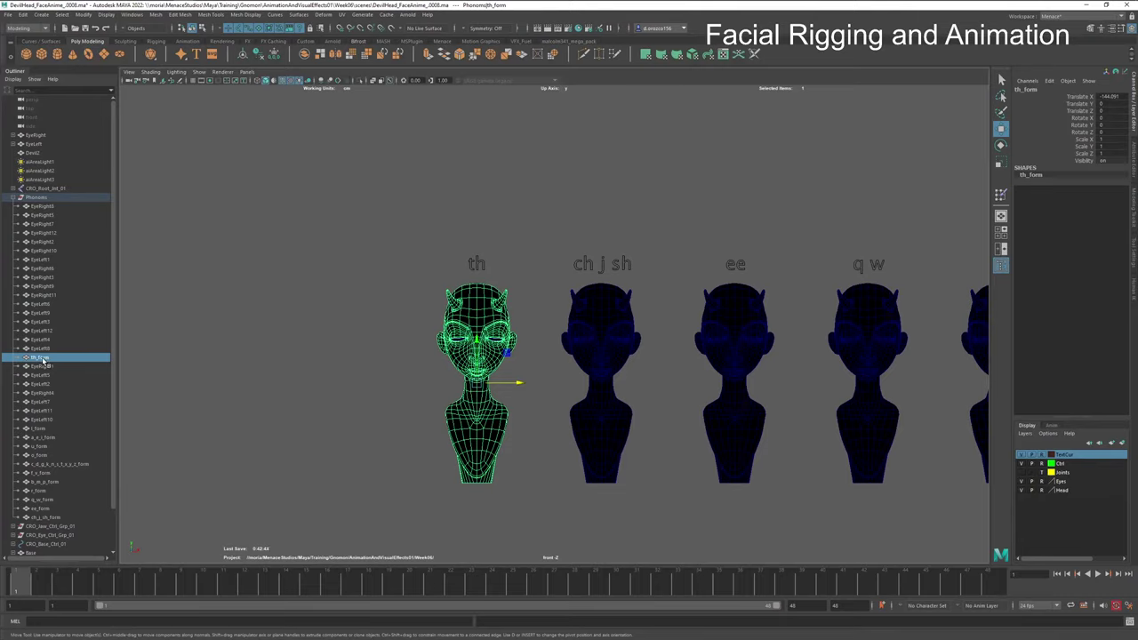
pyautogui.moveTo(36, 358); pyautogui.dragTo(34, 425, button='middle')
# Step: Select EyeLeft10 through EyeRight8, group the 24 eyes and name the group eyes
pyautogui.click(43, 411)
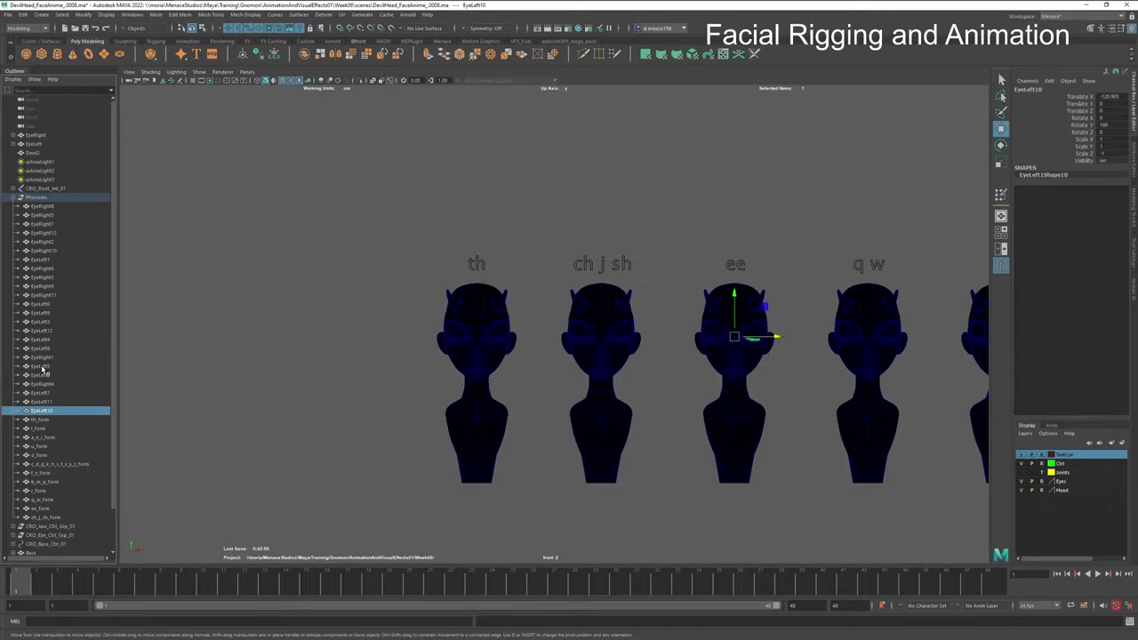
pyautogui.keyDown('shift'); pyautogui.click(50, 207); pyautogui.keyUp('shift')
pyautogui.press('p')
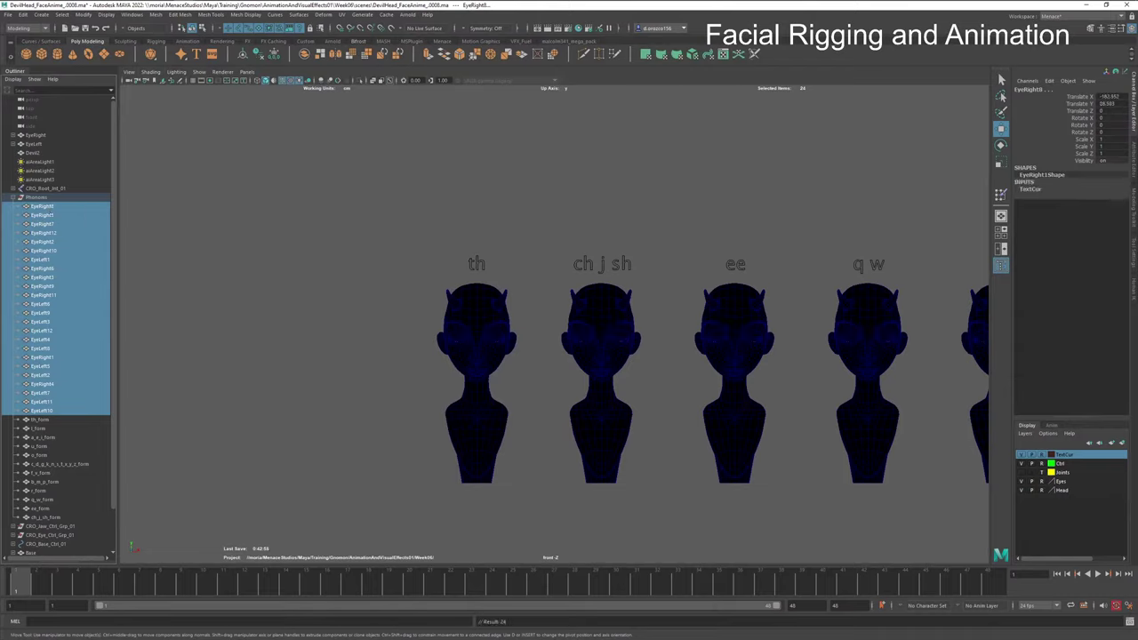
pyautogui.click(22, 15)
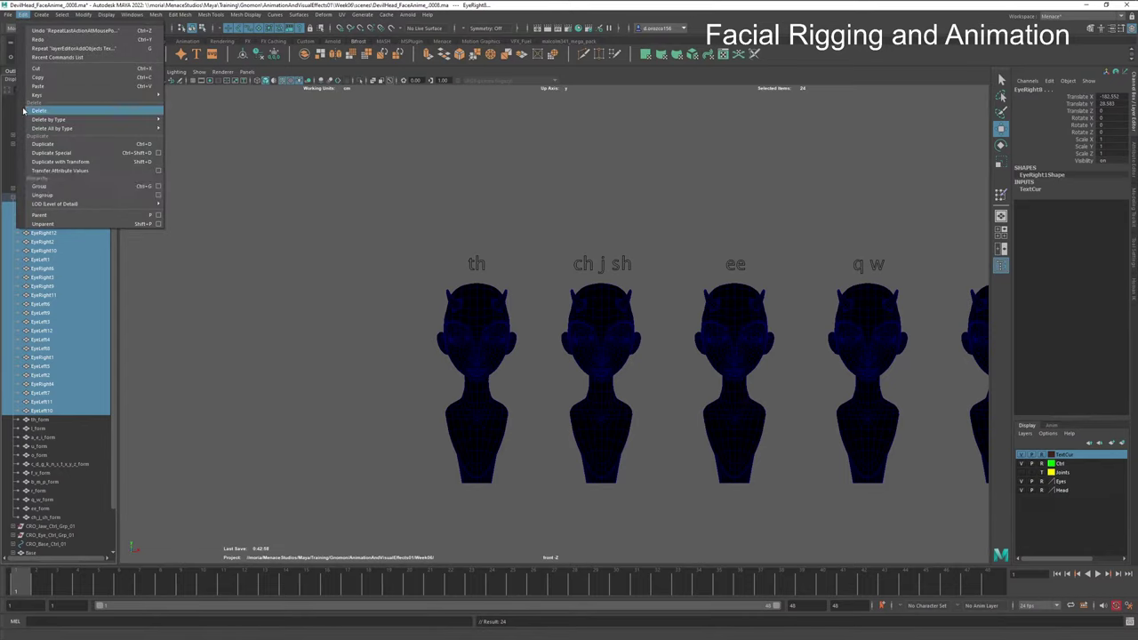
pyautogui.click(61, 187)
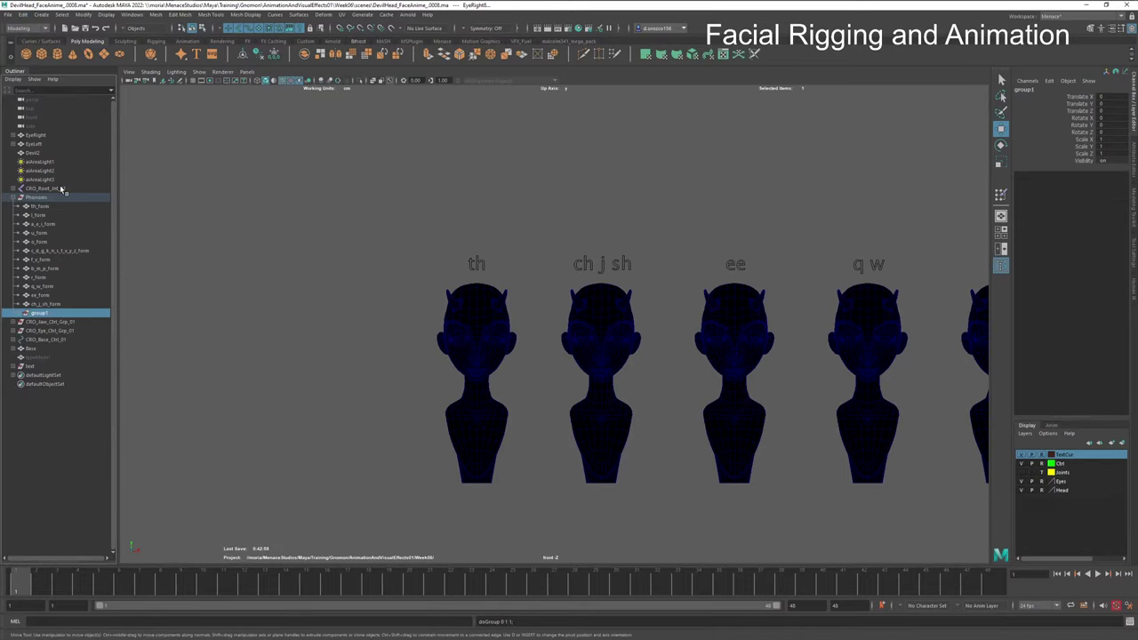
pyautogui.doubleClick(43, 315)
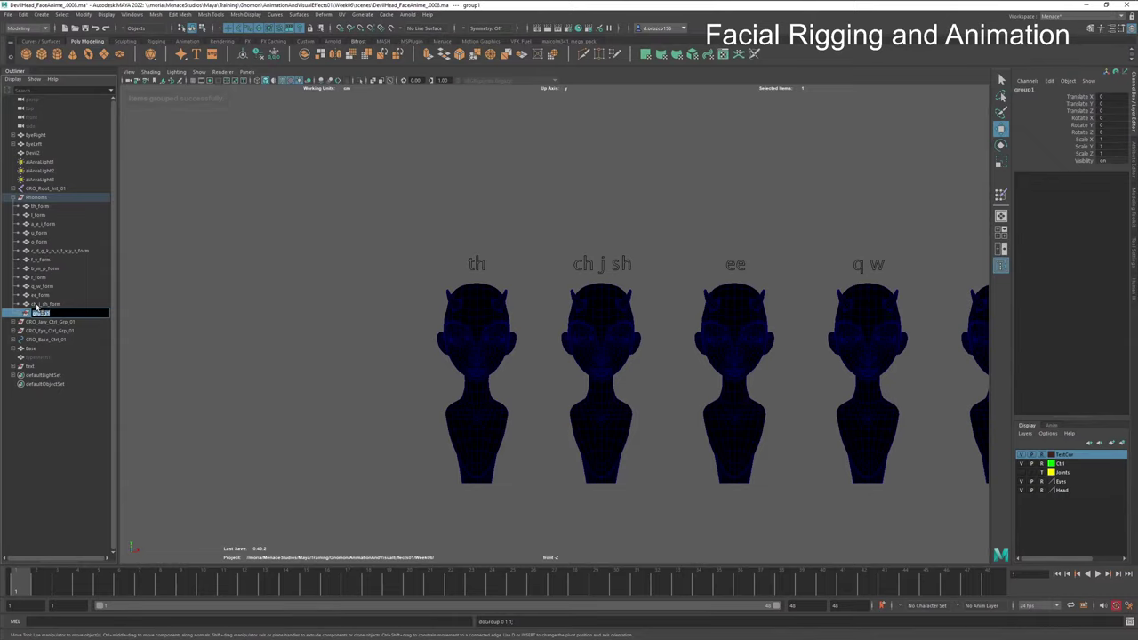
pyautogui.write('eyes')
pyautogui.press('Return')
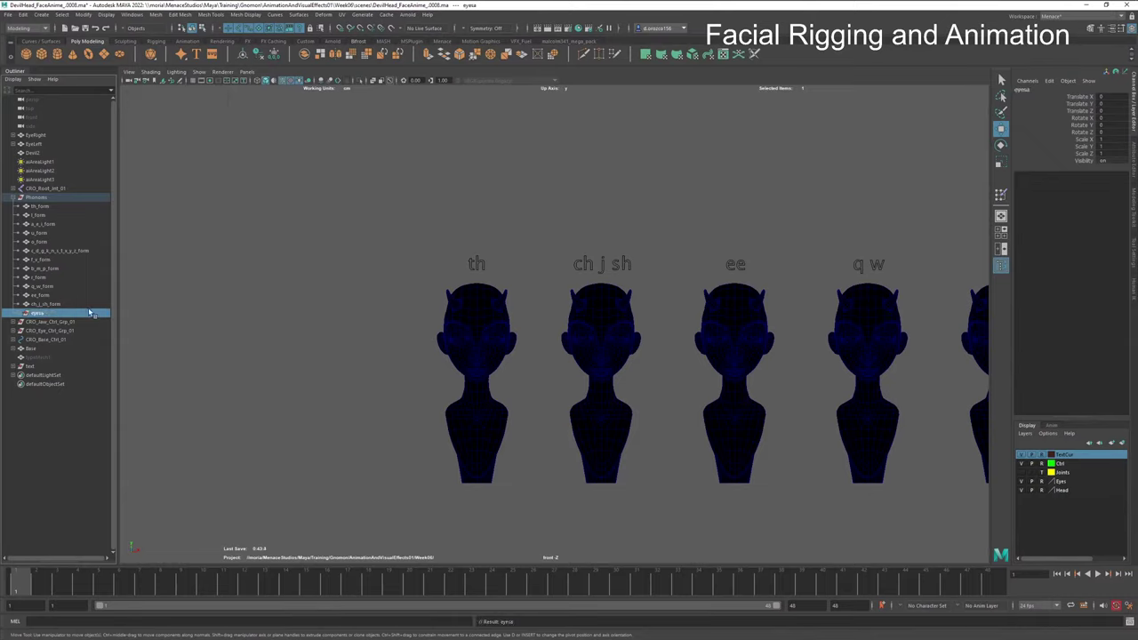
pyautogui.click(307, 420)
pyautogui.click(15, 198)
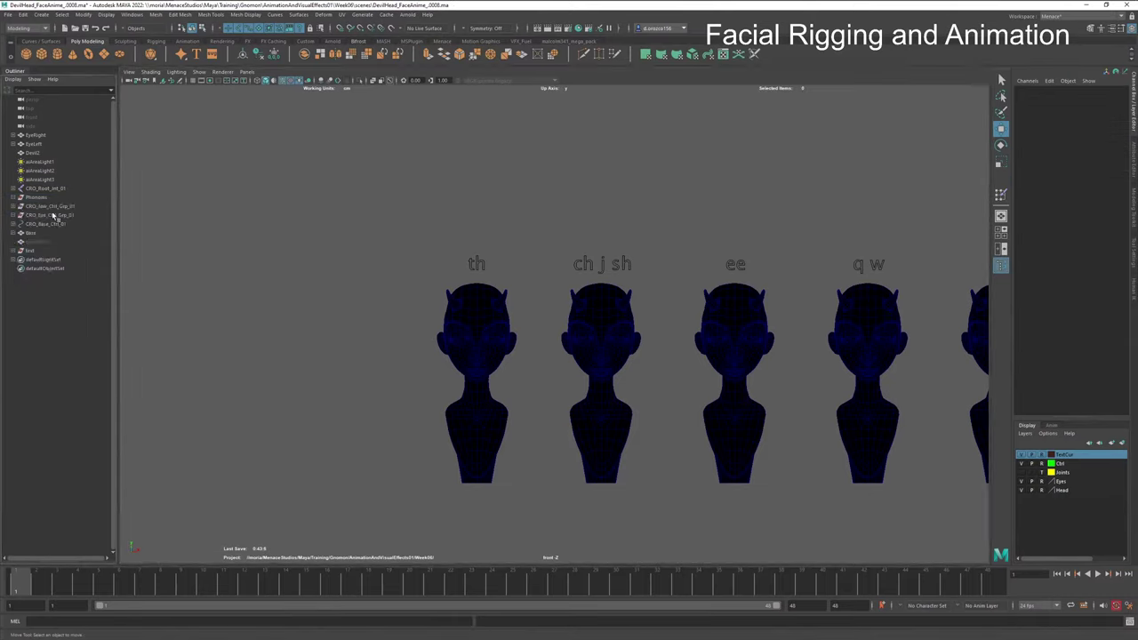
# Step: Select the two dots above the heads and expand the Phonemes group
pyautogui.keyDown('alt'); pyautogui.moveTo(956, 373); pyautogui.dragTo(546, 376, button='middle'); pyautogui.keyUp('alt')
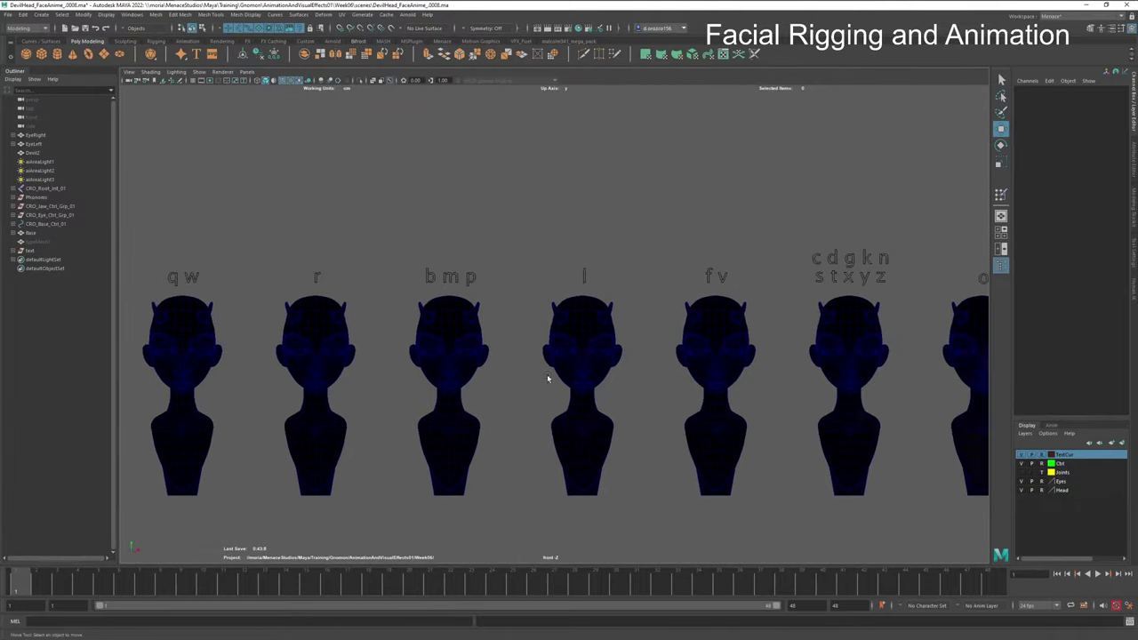
pyautogui.scroll(-5, 528, 374)
pyautogui.scroll(-1, 566, 375)
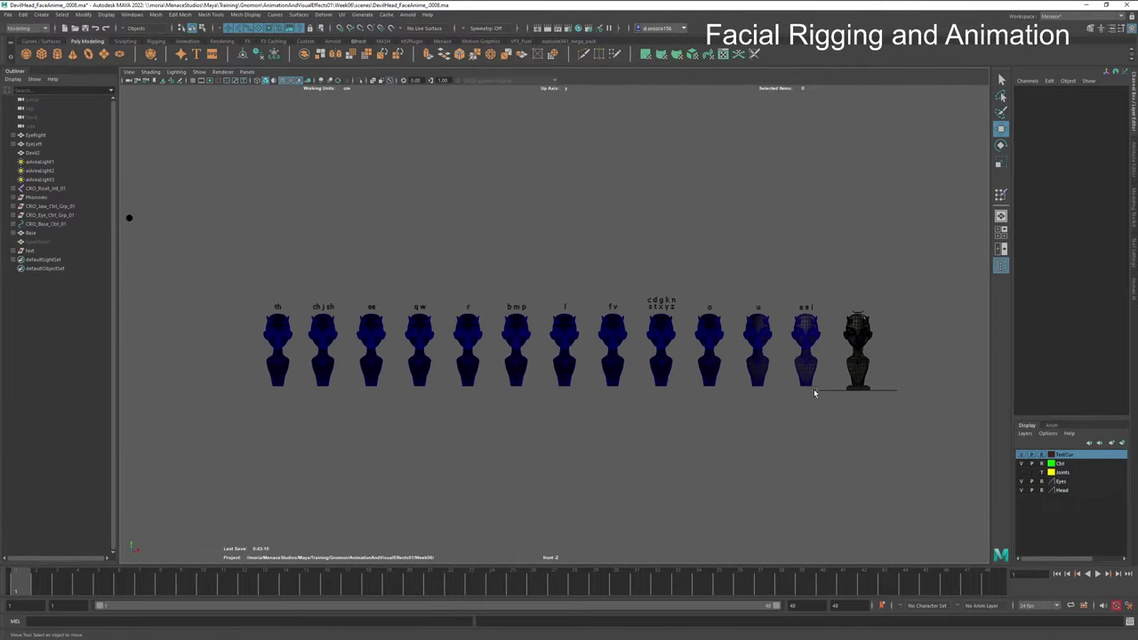
pyautogui.moveTo(809, 417); pyautogui.dragTo(272, 370)
pyautogui.keyDown('alt'); pyautogui.moveTo(237, 389); pyautogui.dragTo(505, 465, button='middle'); pyautogui.keyUp('alt')
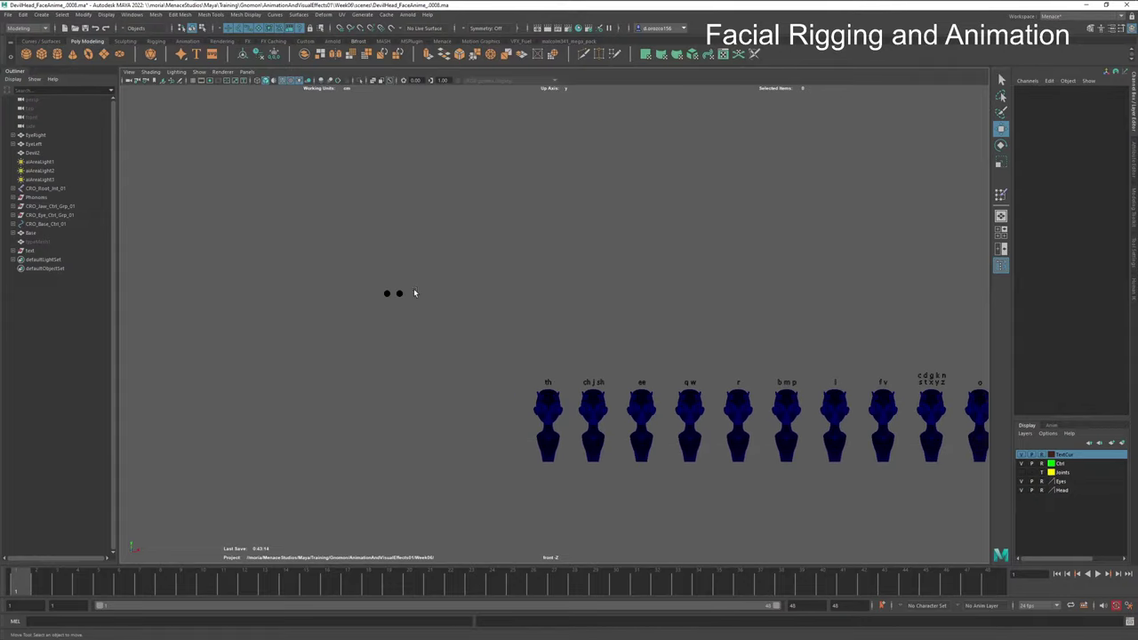
pyautogui.moveTo(411, 283); pyautogui.dragTo(364, 315)
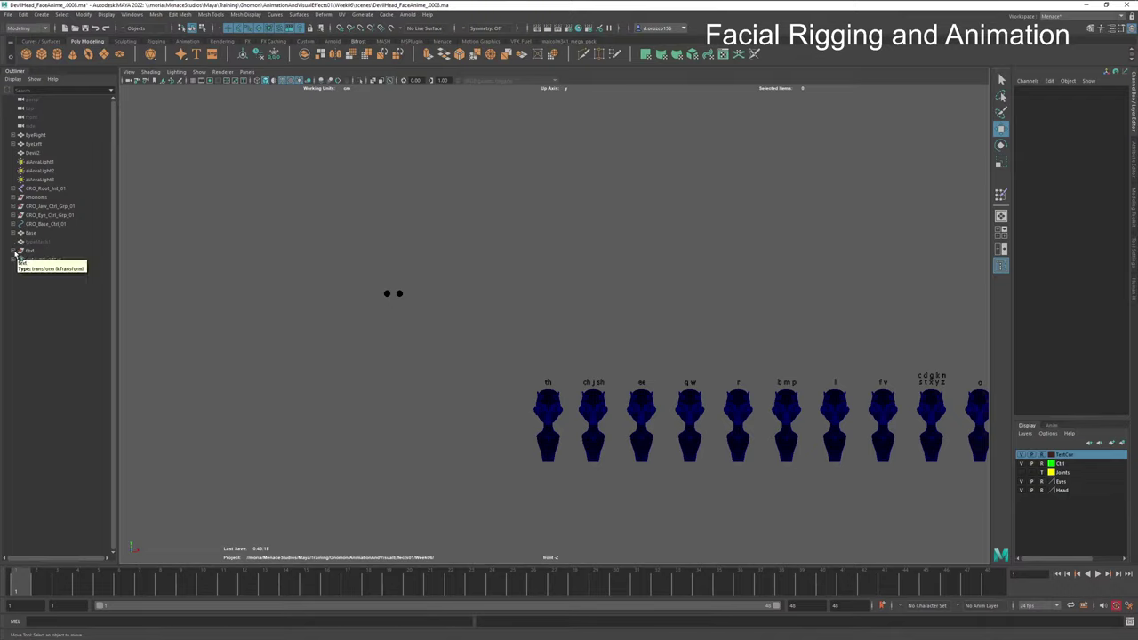
pyautogui.click(13, 197)
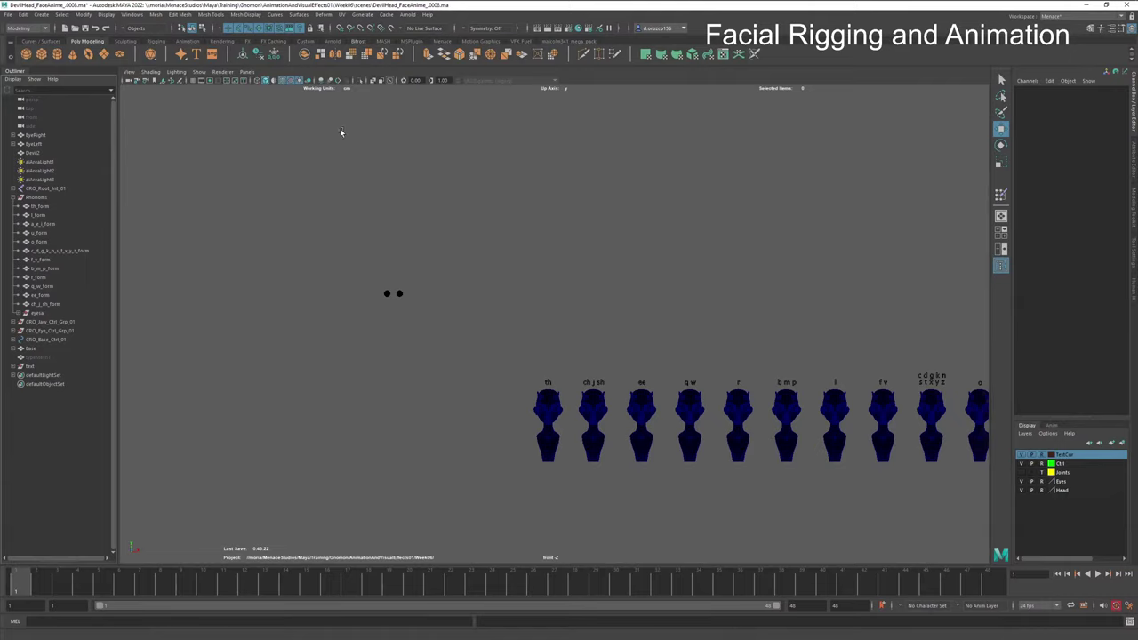
# Step: Switch the viewport to Use Default Lighting so the heads appear shaded grey
pyautogui.click(285, 81)
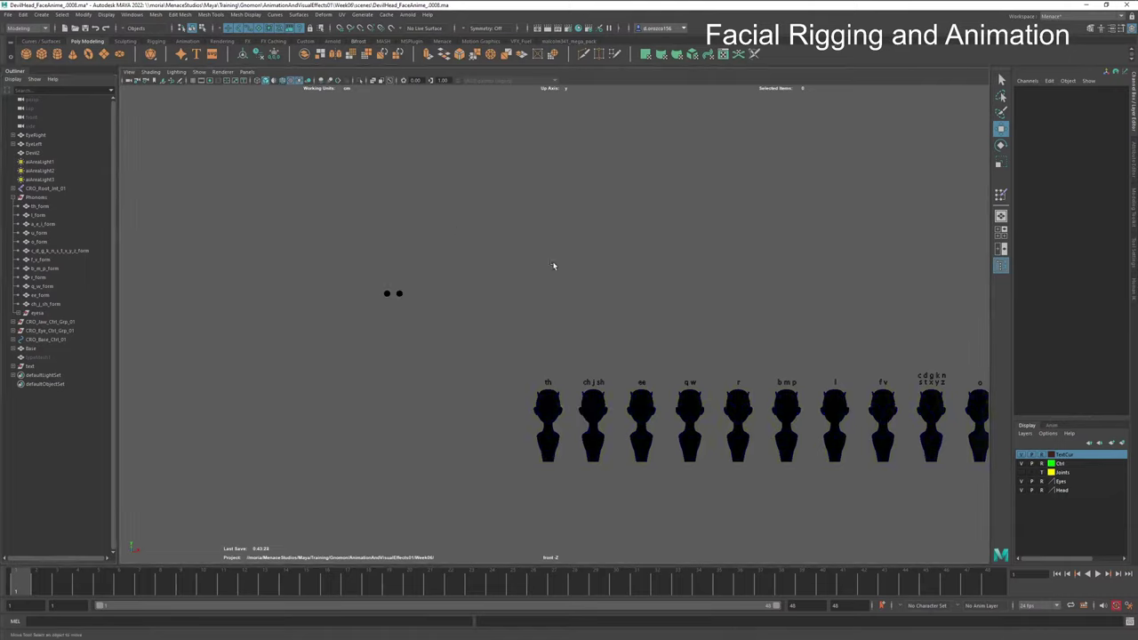
pyautogui.click(293, 81)
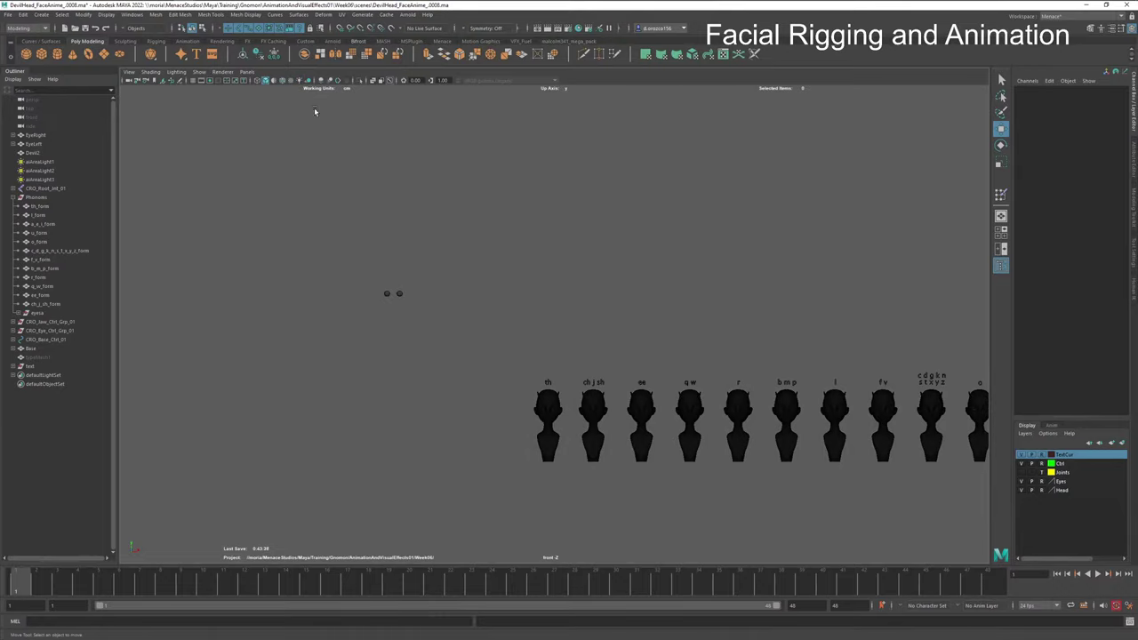
pyautogui.click(274, 80)
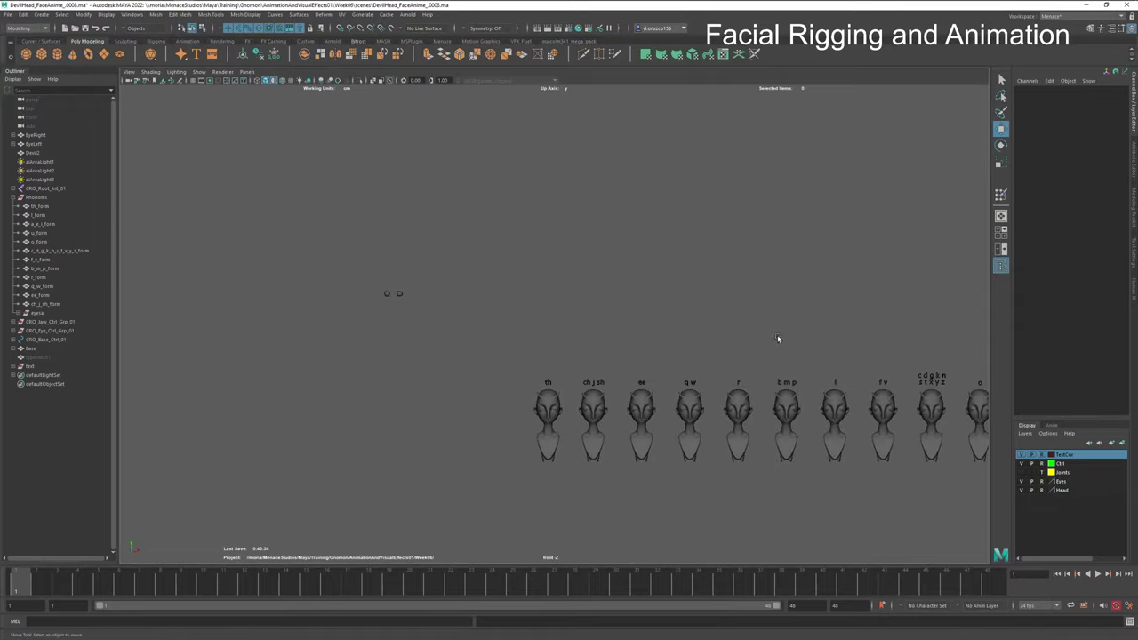
pyautogui.keyDown('alt'); pyautogui.moveTo(777, 336); pyautogui.dragTo(423, 310, button='middle'); pyautogui.keyUp('alt')
pyautogui.scroll(2, 607, 318)
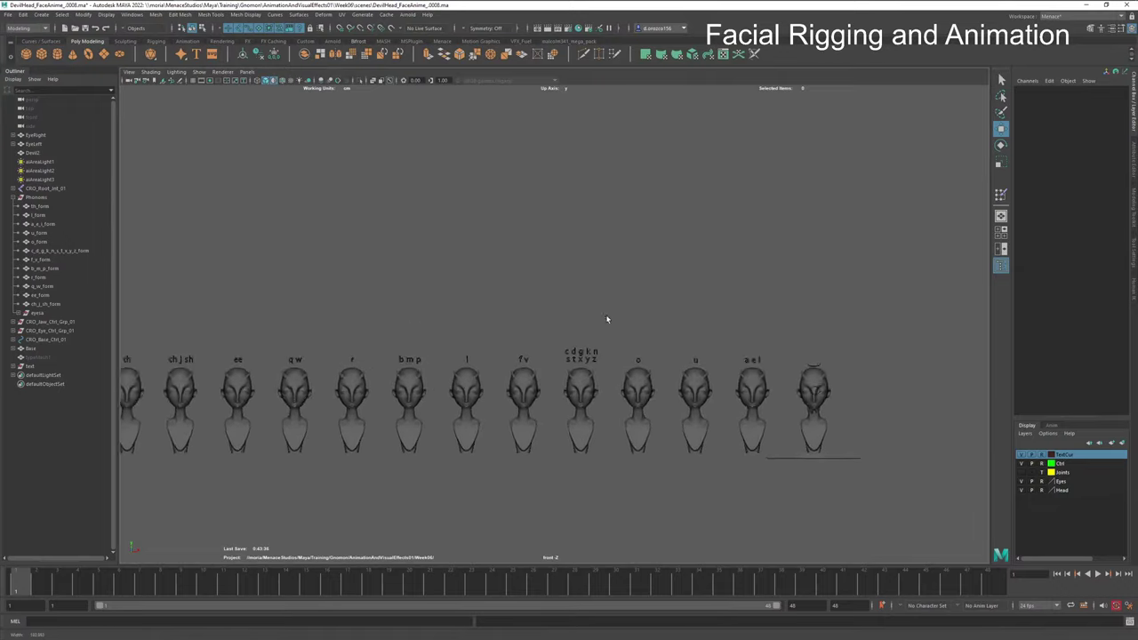
pyautogui.scroll(2, 607, 318)
pyautogui.keyDown('alt'); pyautogui.moveTo(772, 318); pyautogui.dragTo(517, 232, button='middle'); pyautogui.keyUp('alt')
pyautogui.scroll(2, 542, 236)
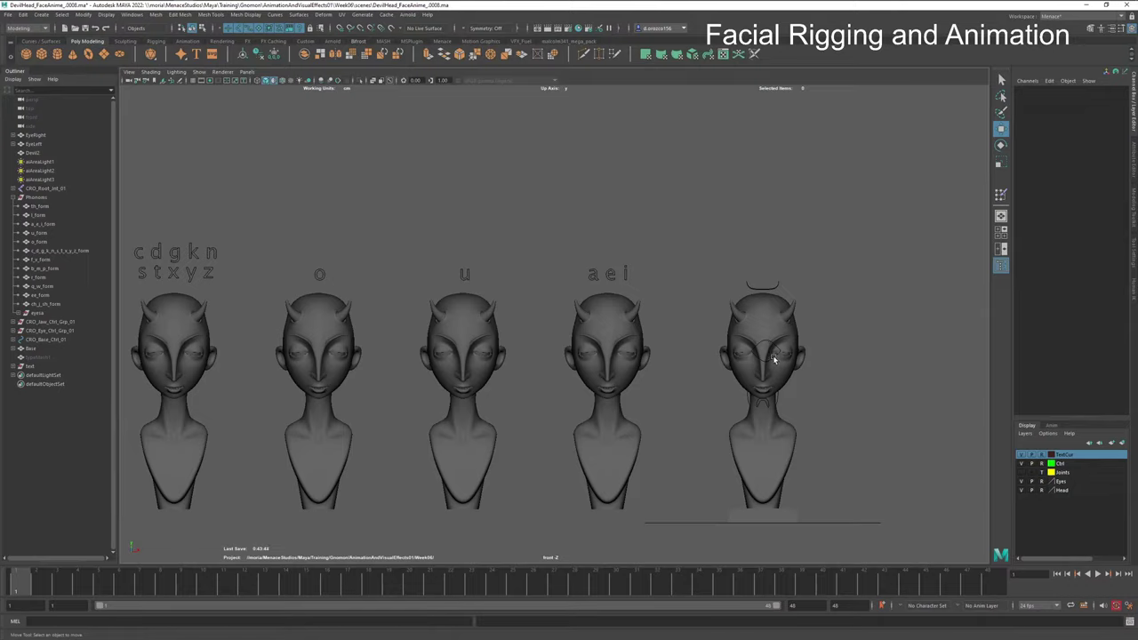
# Step: Show the Ctrl layer and slide CRO_Eye_Ctrl_01 left to confirm the devil's eyelid opens
pyautogui.click(1043, 464)
pyautogui.click(775, 359)
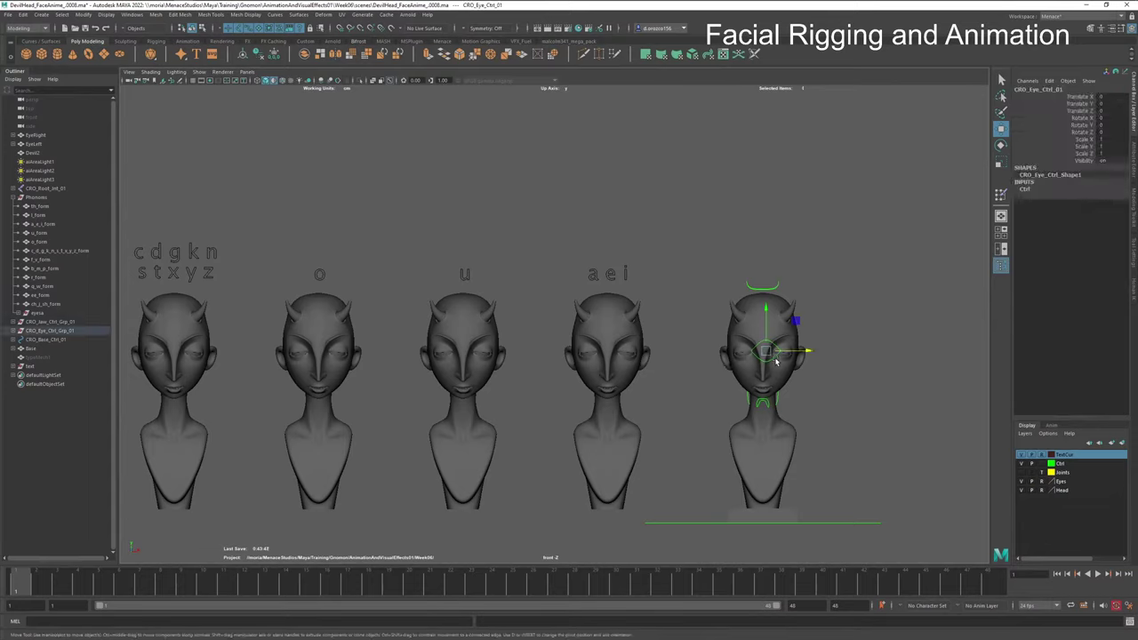
pyautogui.moveTo(809, 353); pyautogui.dragTo(864, 355)
pyautogui.moveTo(828, 353); pyautogui.dragTo(793, 356)
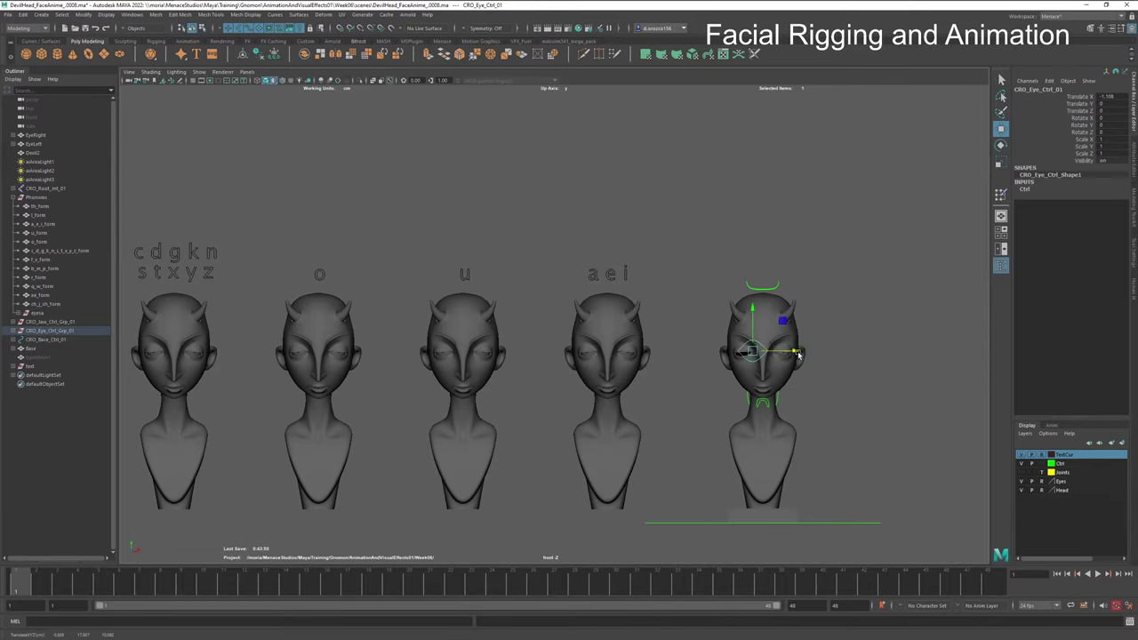
pyautogui.press('f')
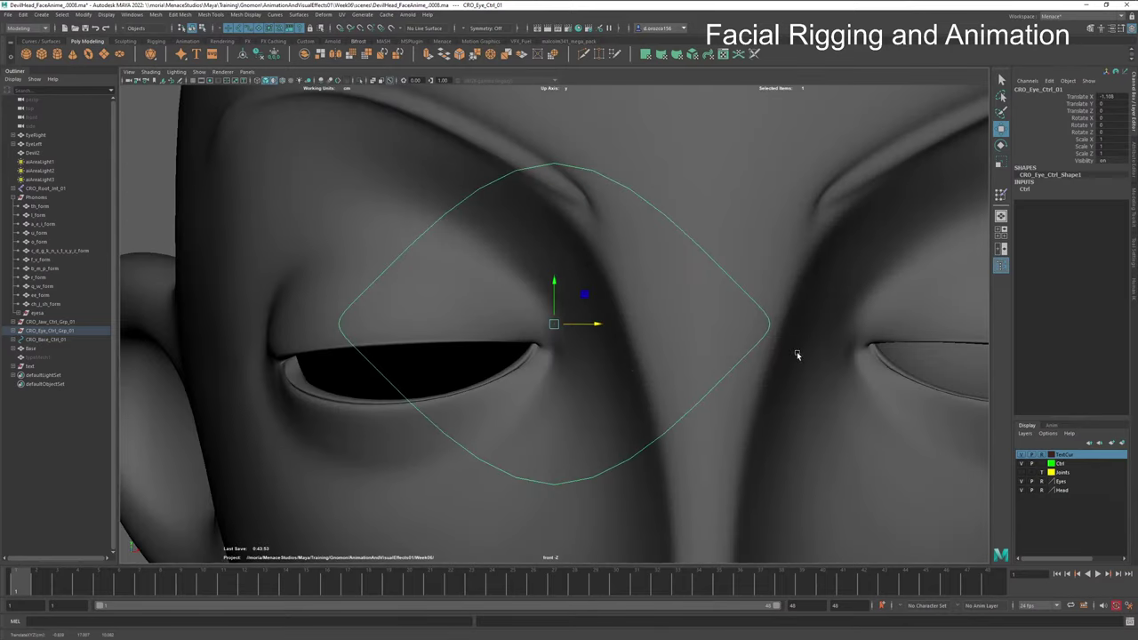
# Step: Inspect the opened eyelid in wireframe, then return to smooth shaded display
pyautogui.click(408, 372)
pyautogui.keyDown('alt'); pyautogui.moveTo(338, 374); pyautogui.dragTo(376, 373); pyautogui.keyUp('alt')
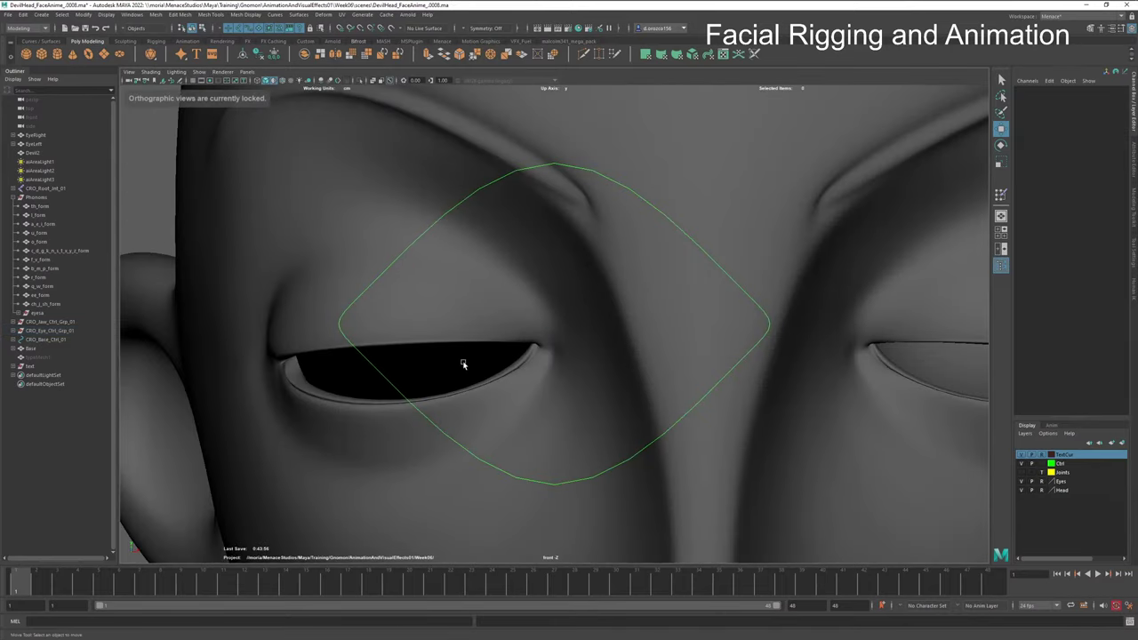
pyautogui.press('4')
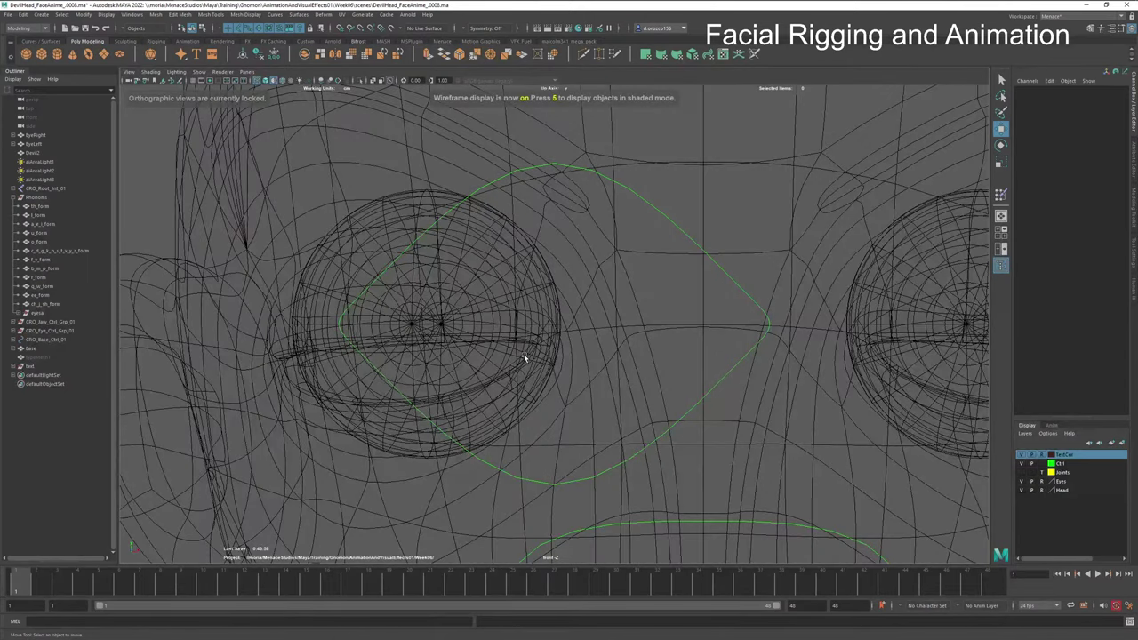
pyautogui.press('5')
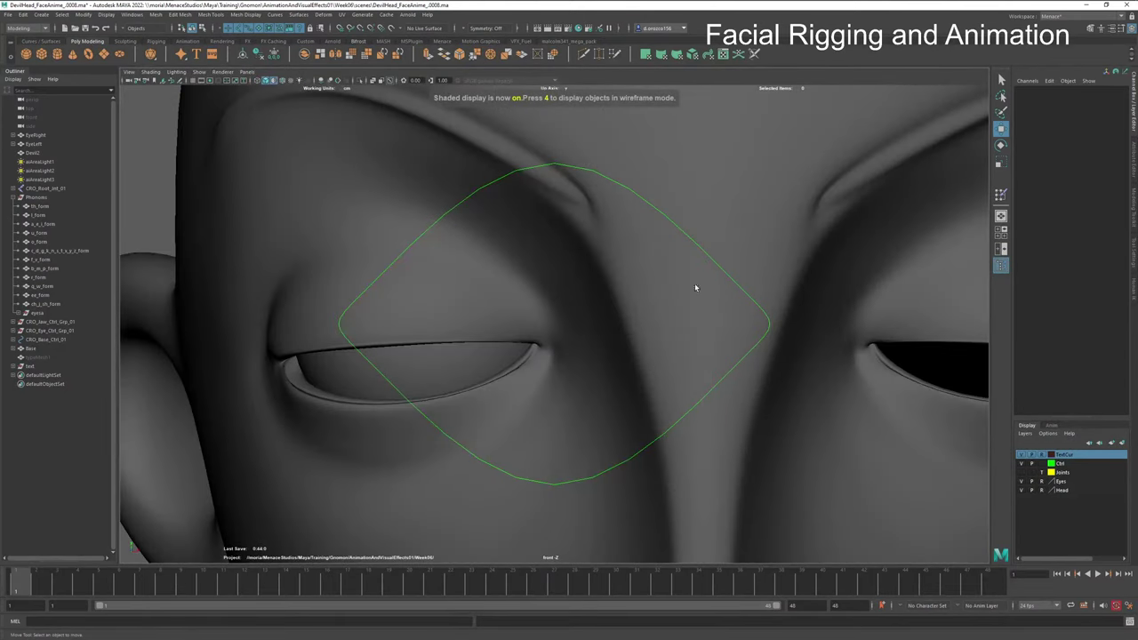
# Step: Set CRO_Eye_Ctrl_01's Translate X back to 0 and pull the view back over the heads
pyautogui.click(727, 274)
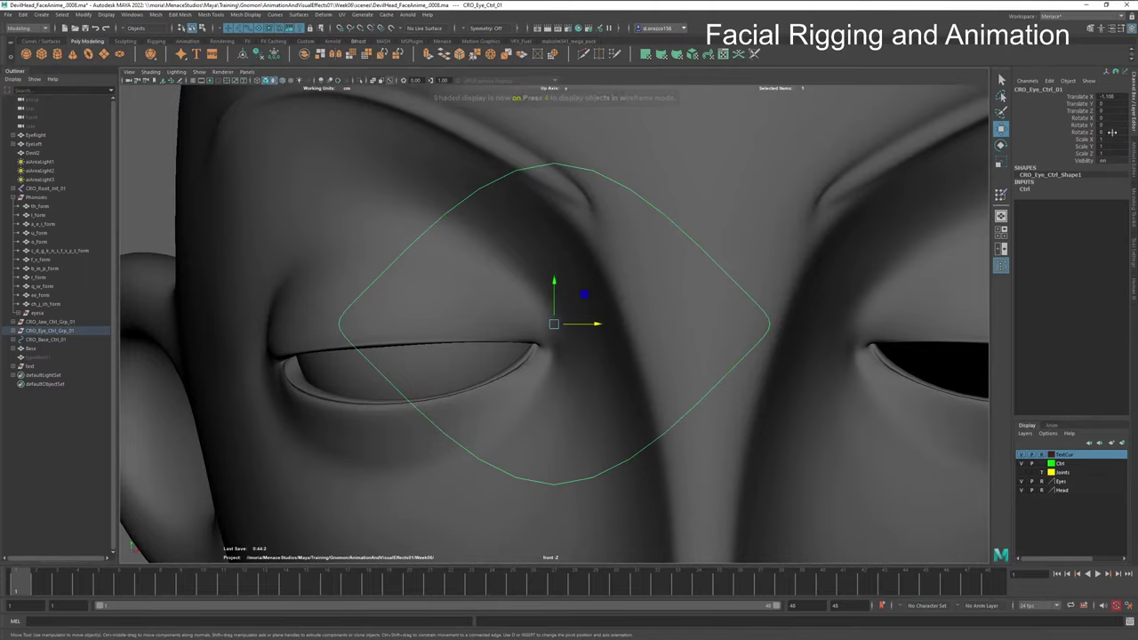
pyautogui.doubleClick(1103, 96)
pyautogui.write('0')
pyautogui.press('Return')
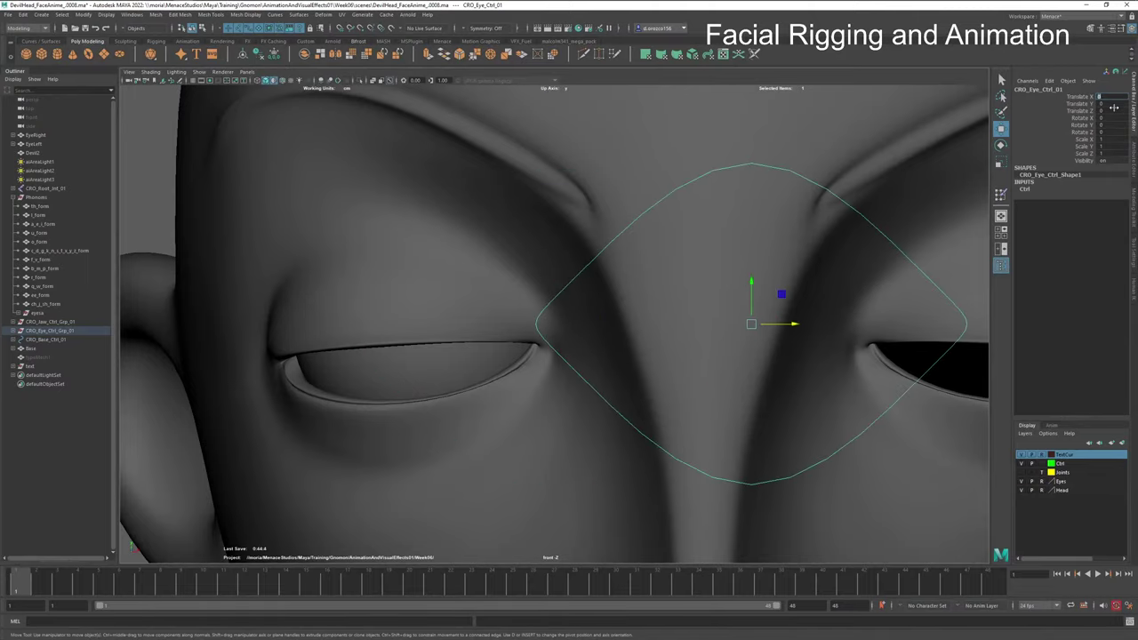
pyautogui.scroll(-6, 612, 326)
pyautogui.keyDown('alt'); pyautogui.click(612, 326); pyautogui.keyUp('alt')
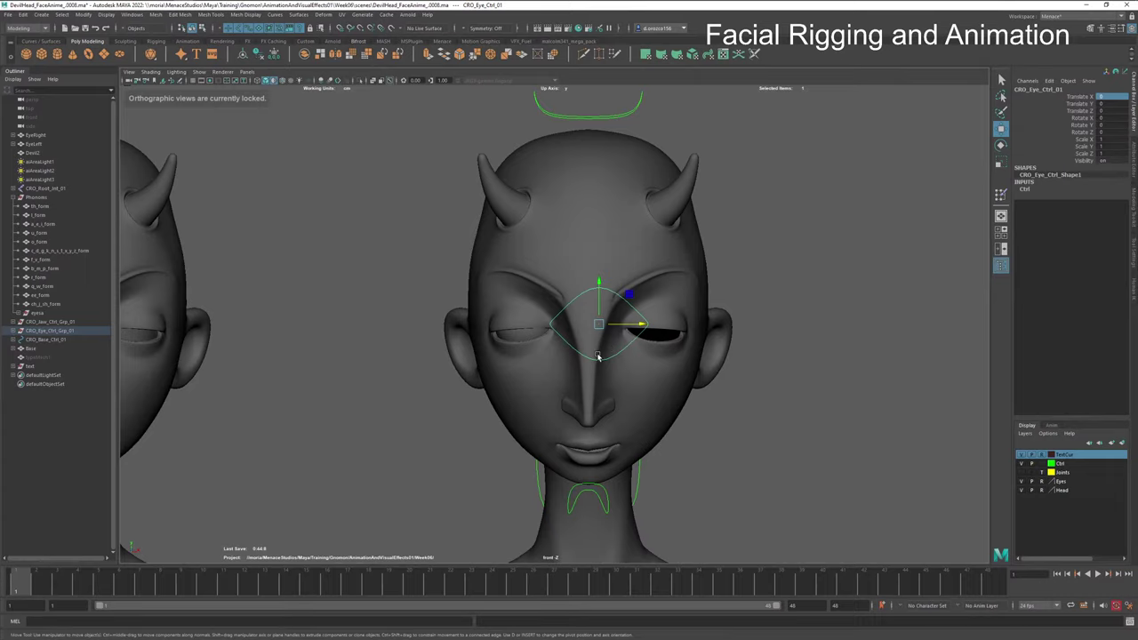
pyautogui.keyDown('alt'); pyautogui.moveTo(665, 349); pyautogui.dragTo(593, 388, button='right'); pyautogui.keyUp('alt')
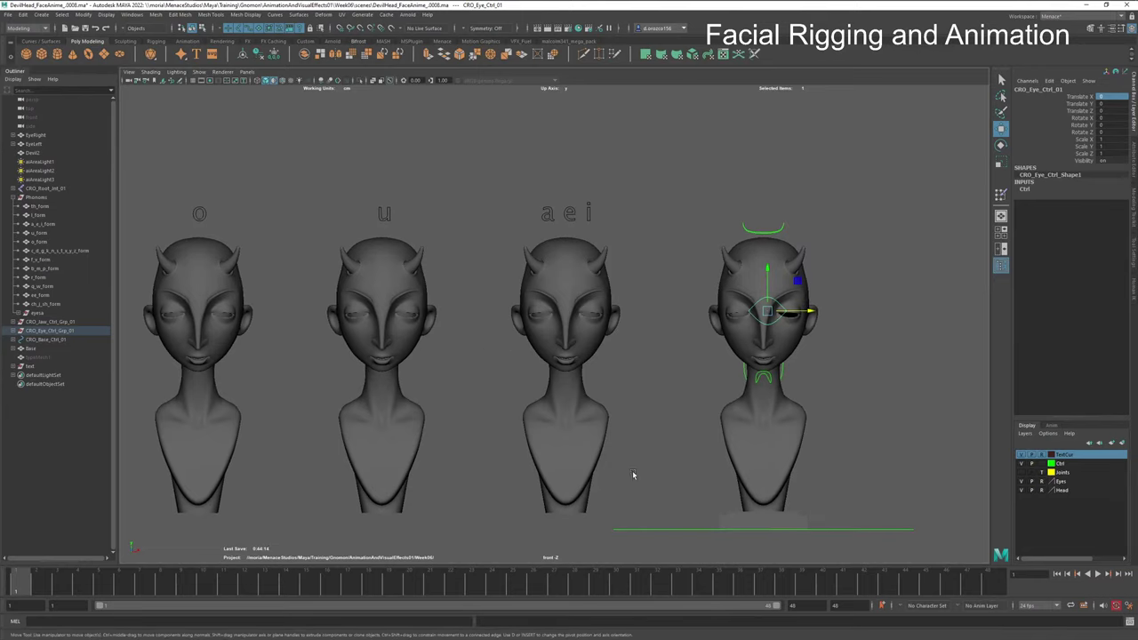
# Step: Toggle the Head layer display, marquee the phoneme heads, then add the Devil head last
pyautogui.click(1042, 491)
pyautogui.scroll(-10, 648, 440)
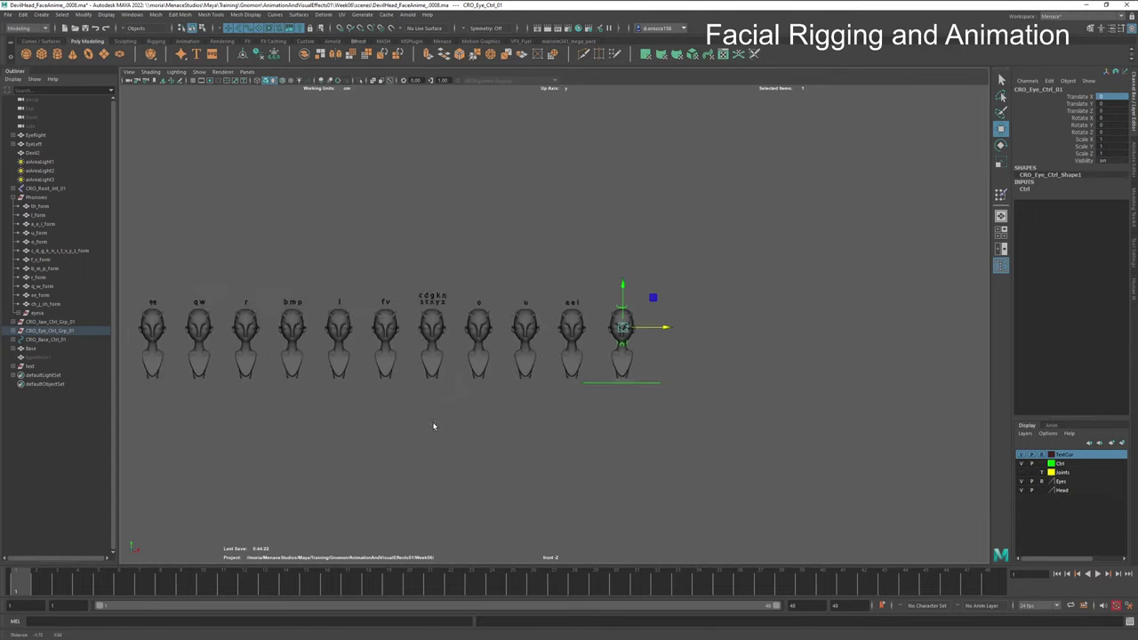
pyautogui.keyDown('alt'); pyautogui.moveTo(434, 426); pyautogui.dragTo(566, 429, button='middle'); pyautogui.keyUp('alt')
pyautogui.moveTo(753, 385); pyautogui.dragTo(213, 394)
pyautogui.keyDown('shift'); pyautogui.click(783, 398); pyautogui.keyUp('shift')
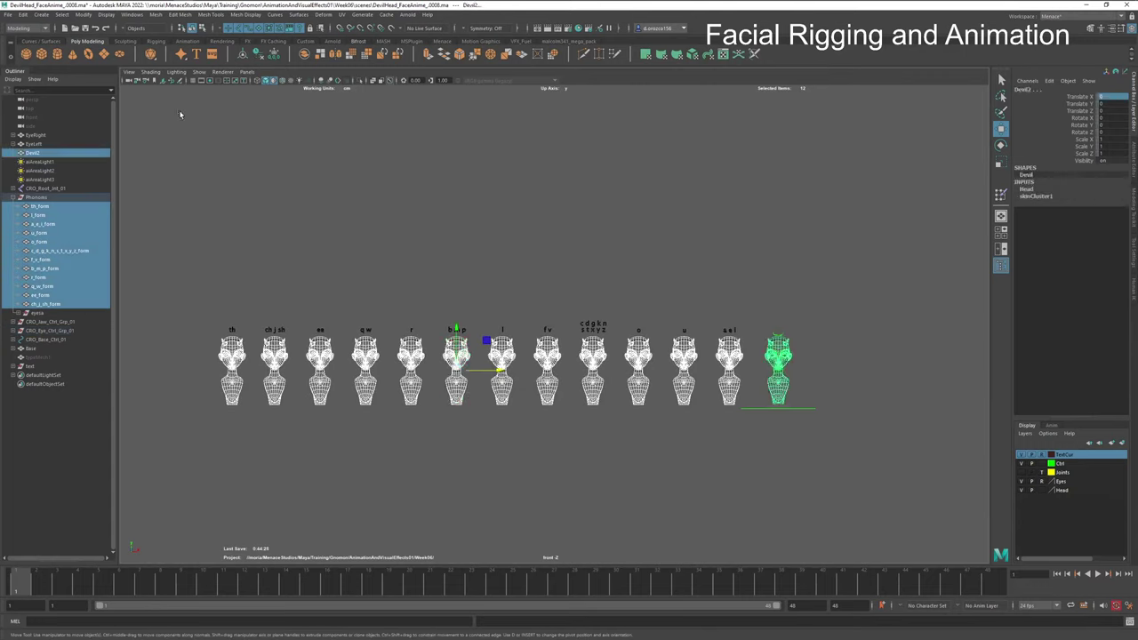
# Step: In the Rigging menu set, apply Deform > Blend Shape with reset default options
pyautogui.click(18, 29)
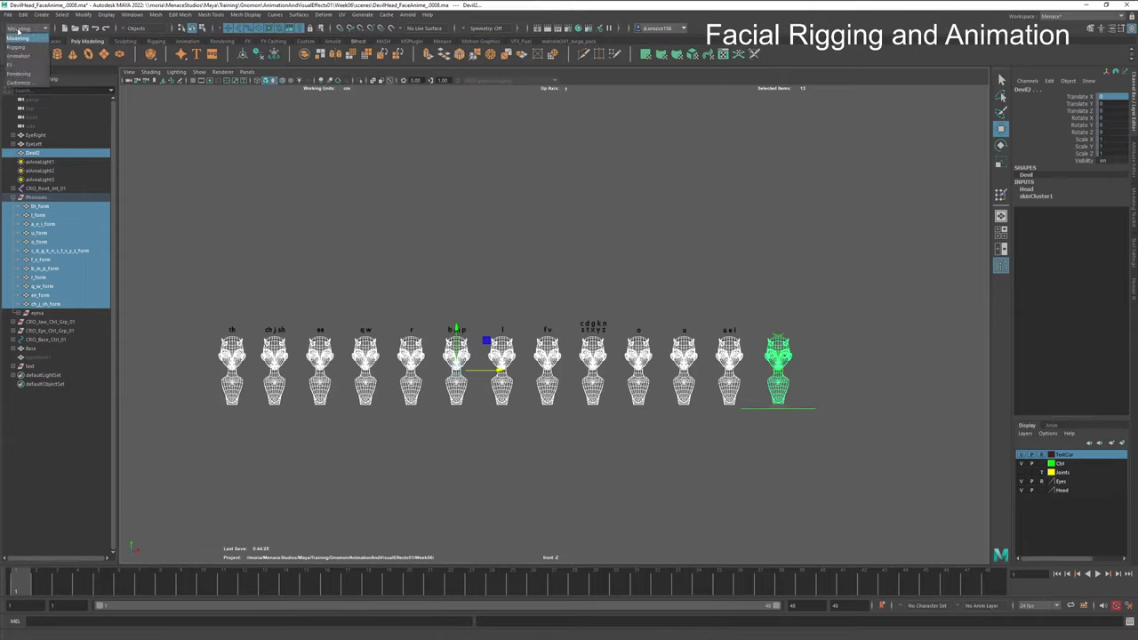
pyautogui.click(18, 46)
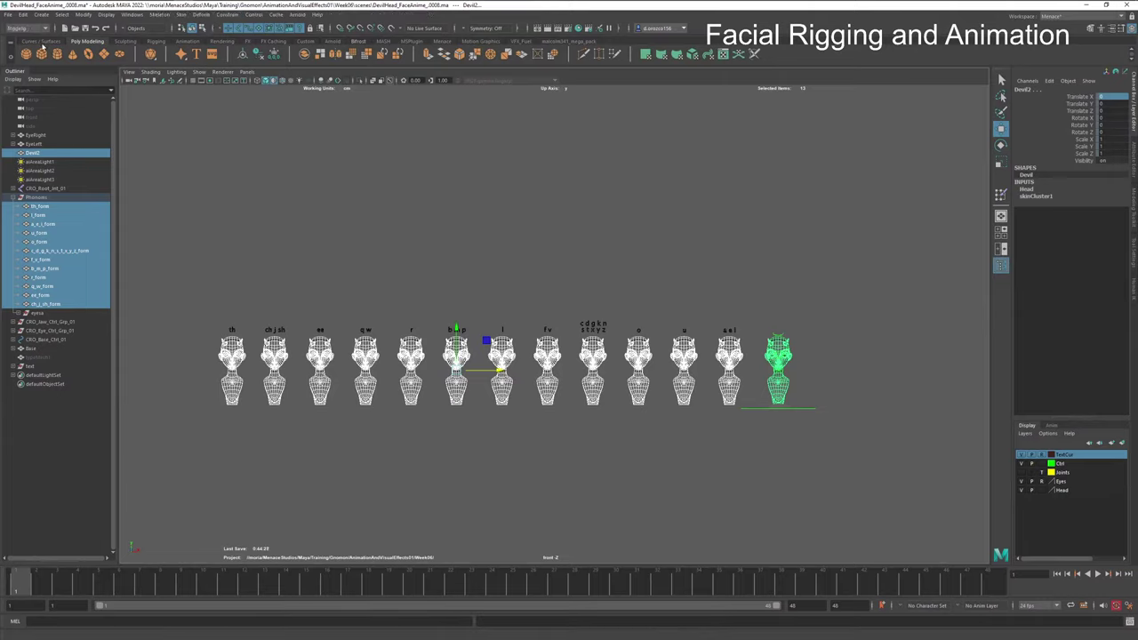
pyautogui.click(201, 16)
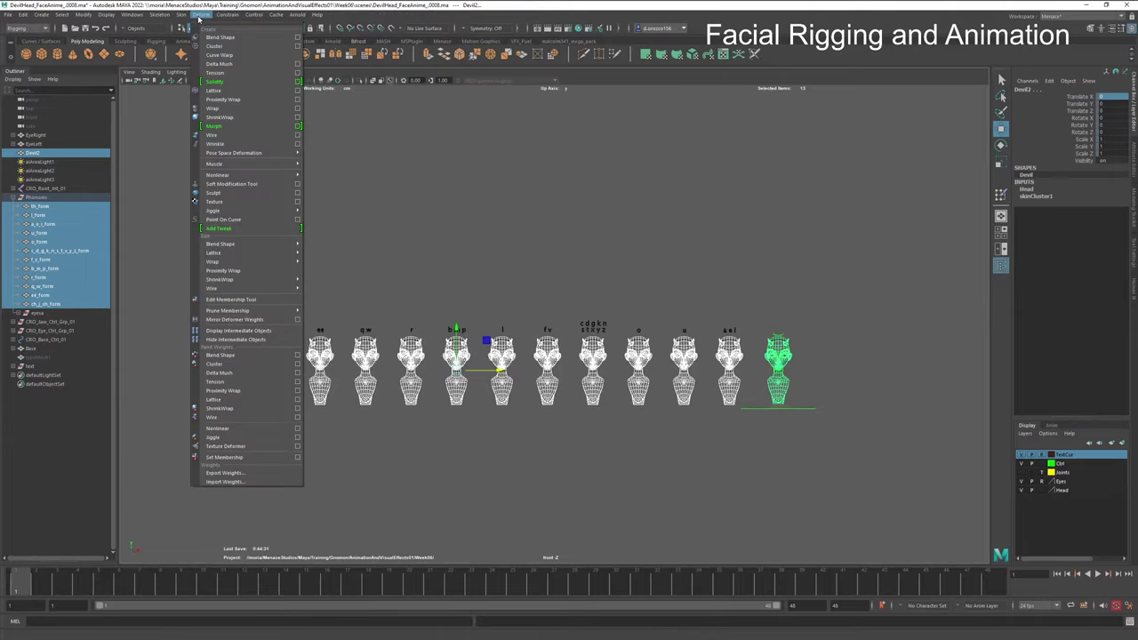
pyautogui.click(297, 37)
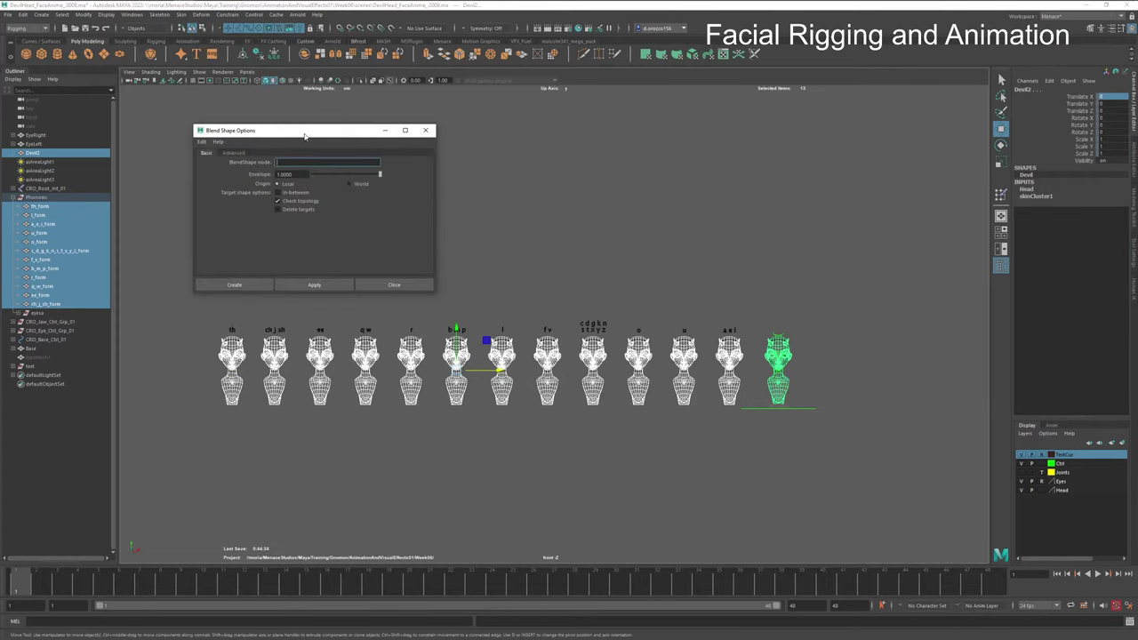
pyautogui.click(201, 142)
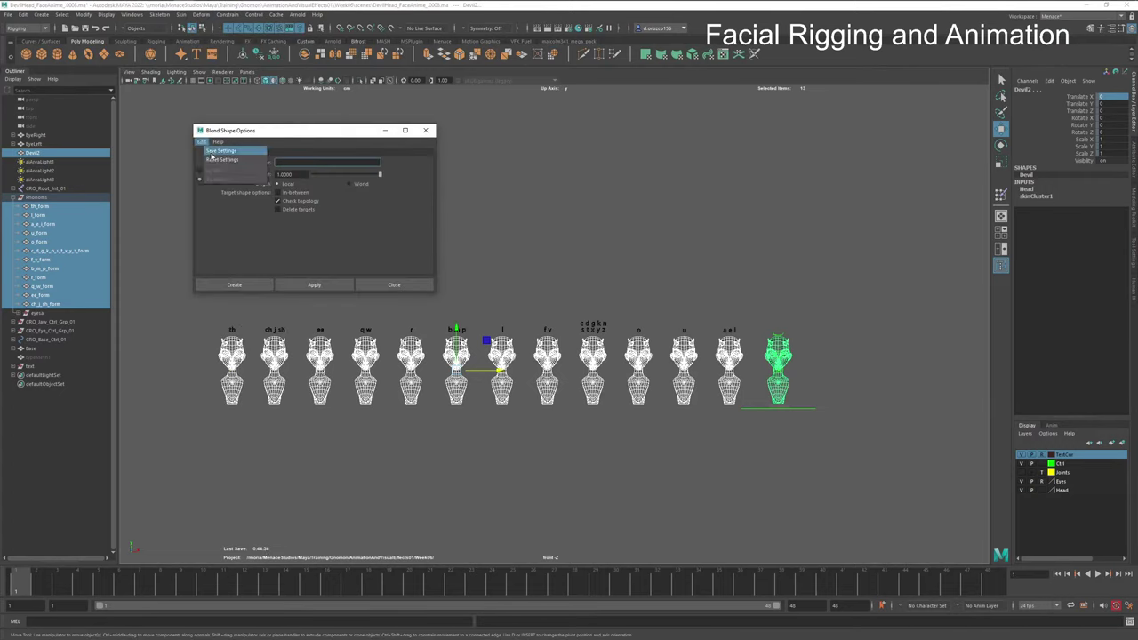
pyautogui.click(213, 160)
pyautogui.click(311, 284)
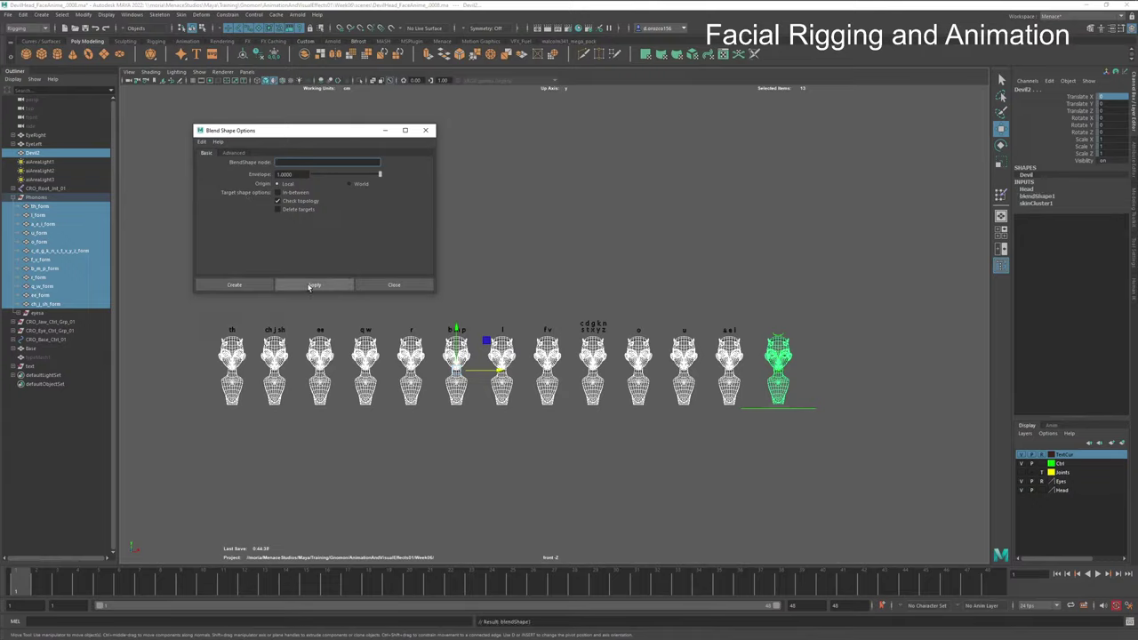
pyautogui.click(394, 284)
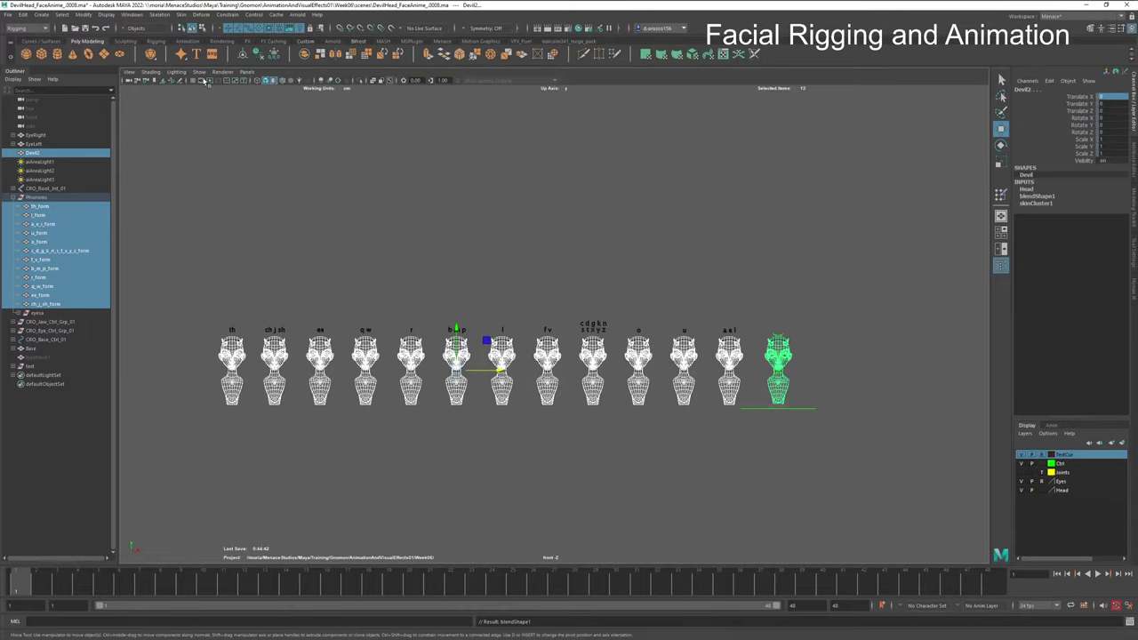
pyautogui.click(205, 16)
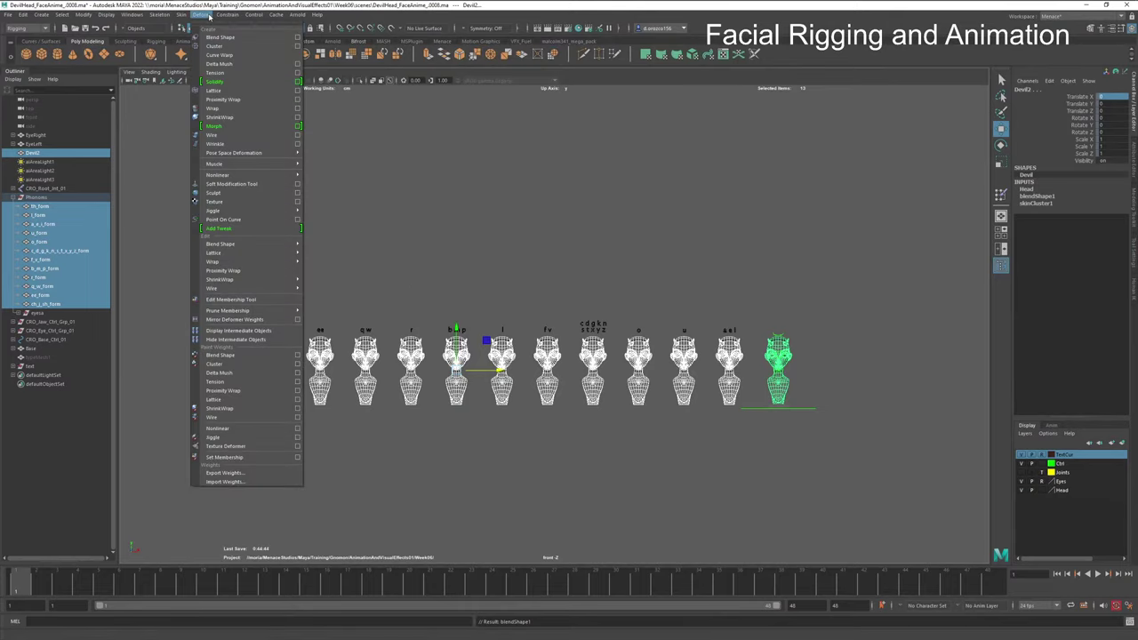
# Step: Close the Deform menu and open the Windows > Animation Editors submenu
pyautogui.click(133, 16)
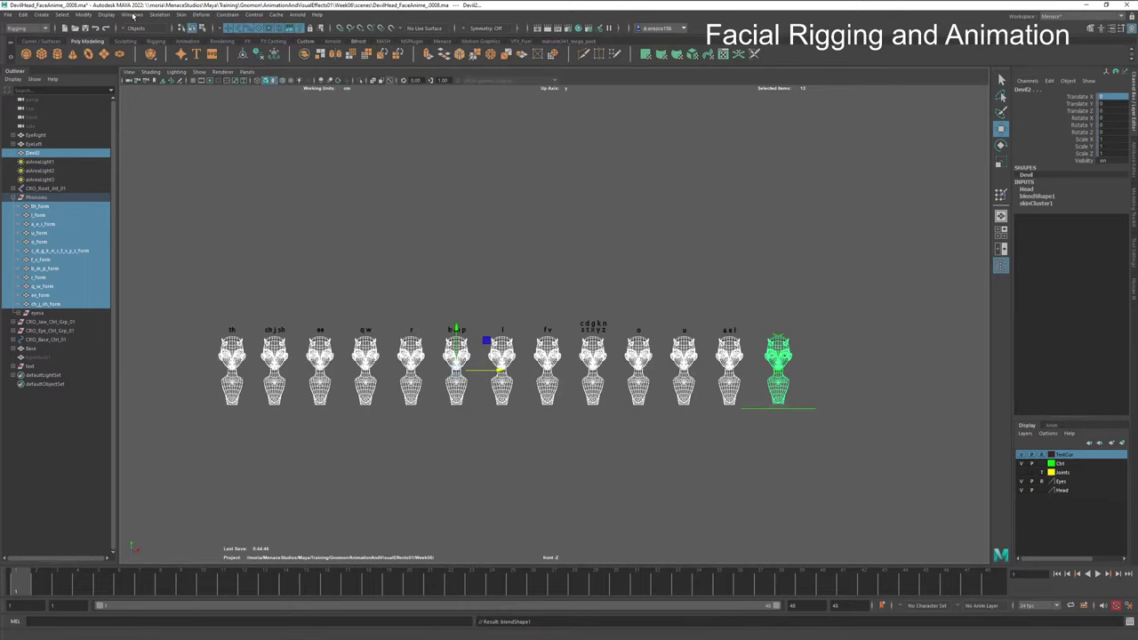
pyautogui.click(133, 16)
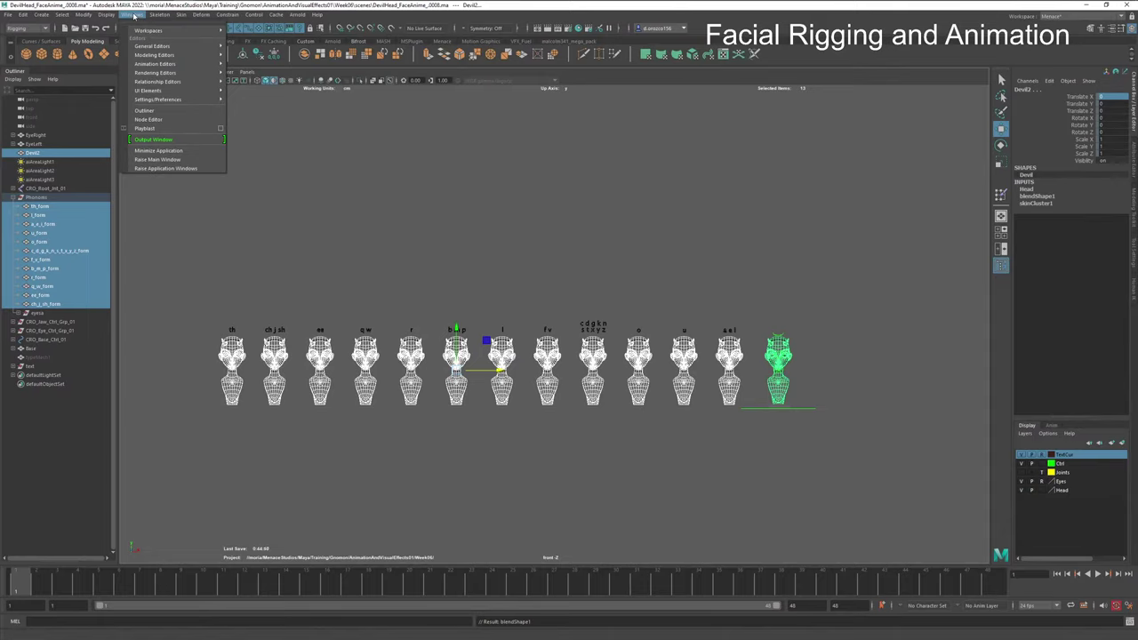
pyautogui.moveTo(159, 47)
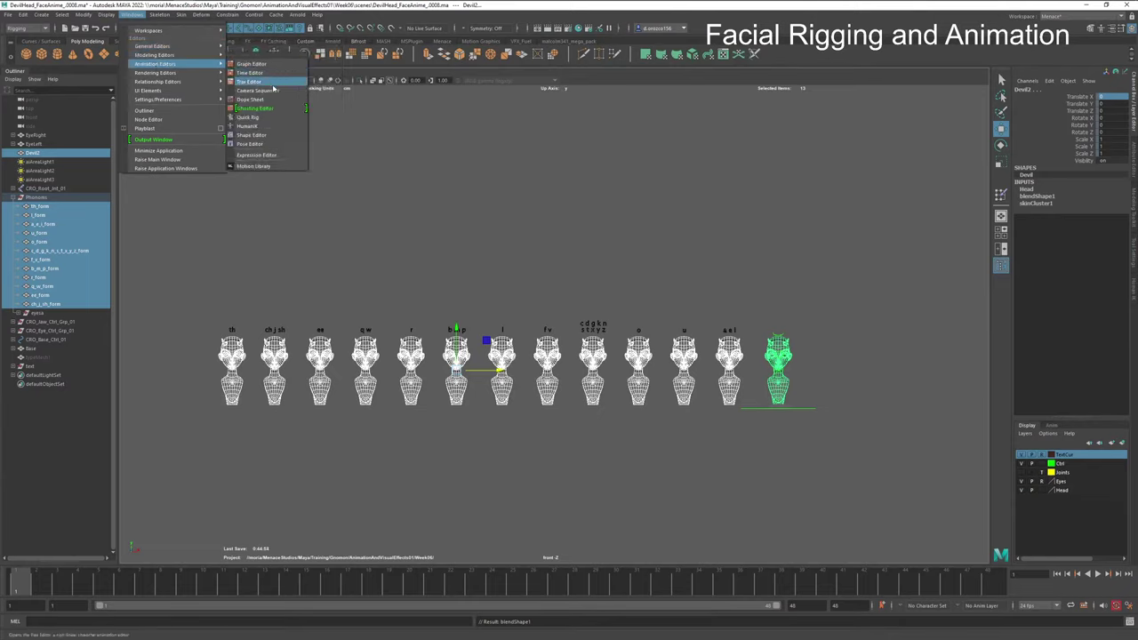
# Step: Open the Shape Editor above the heads and test the f_form target weight
pyautogui.click(270, 135)
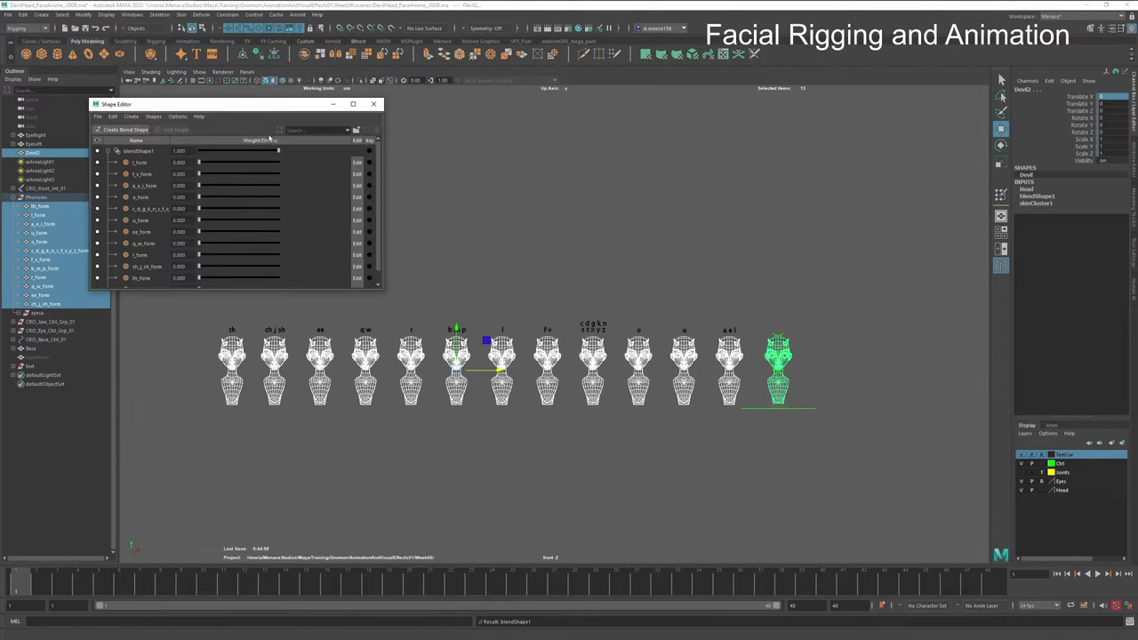
pyautogui.moveTo(243, 112); pyautogui.dragTo(398, 108)
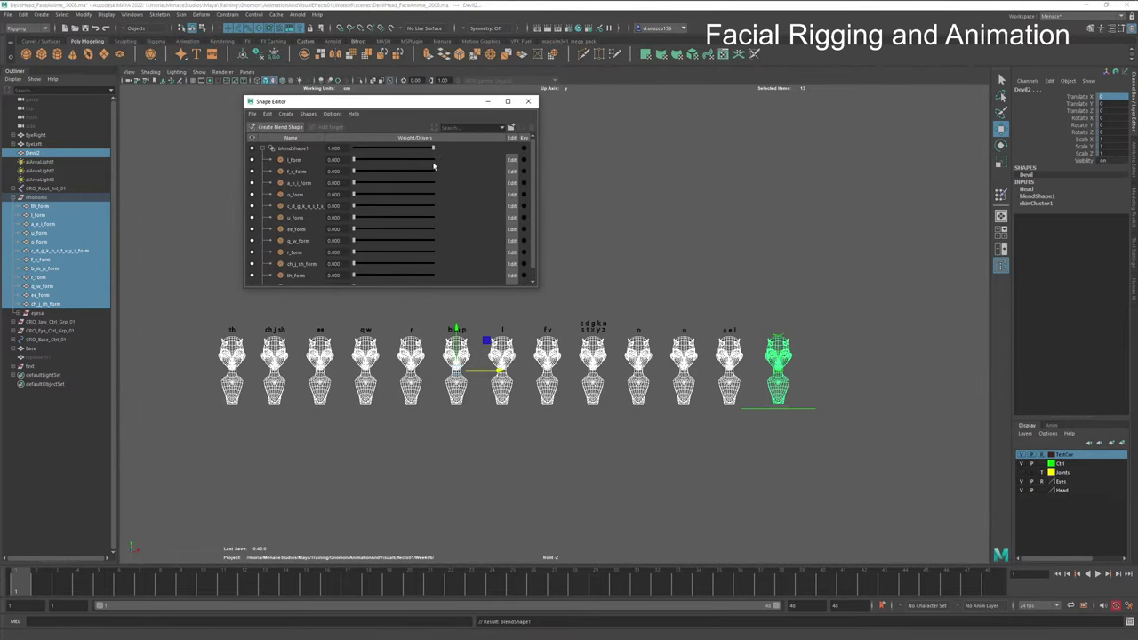
pyautogui.moveTo(384, 165); pyautogui.dragTo(351, 163)
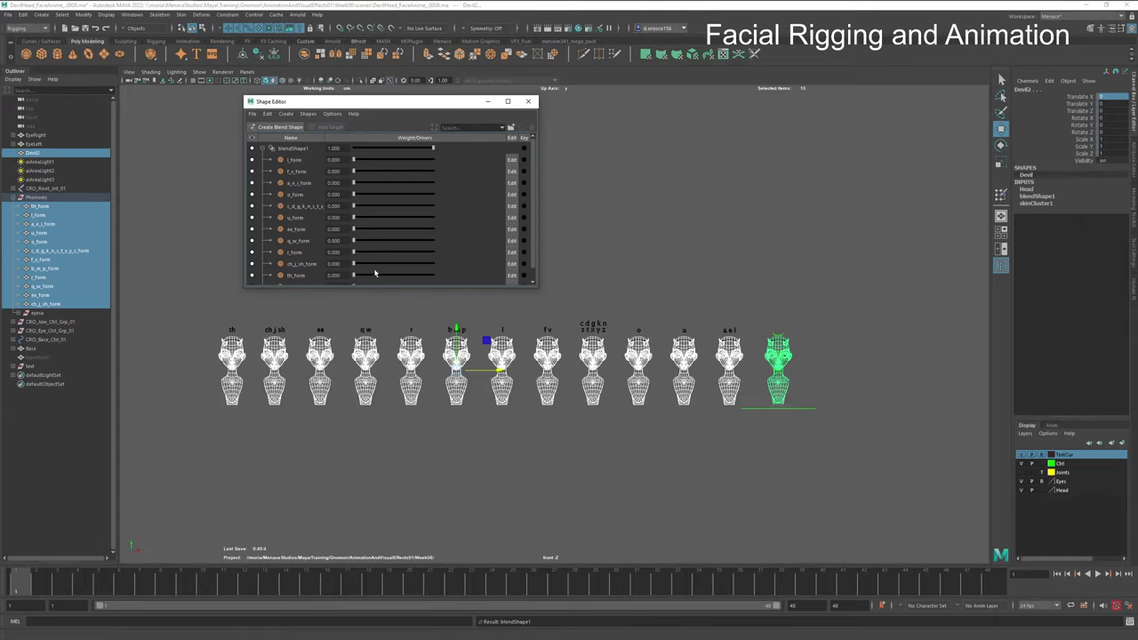
pyautogui.scroll(-1, 379, 229)
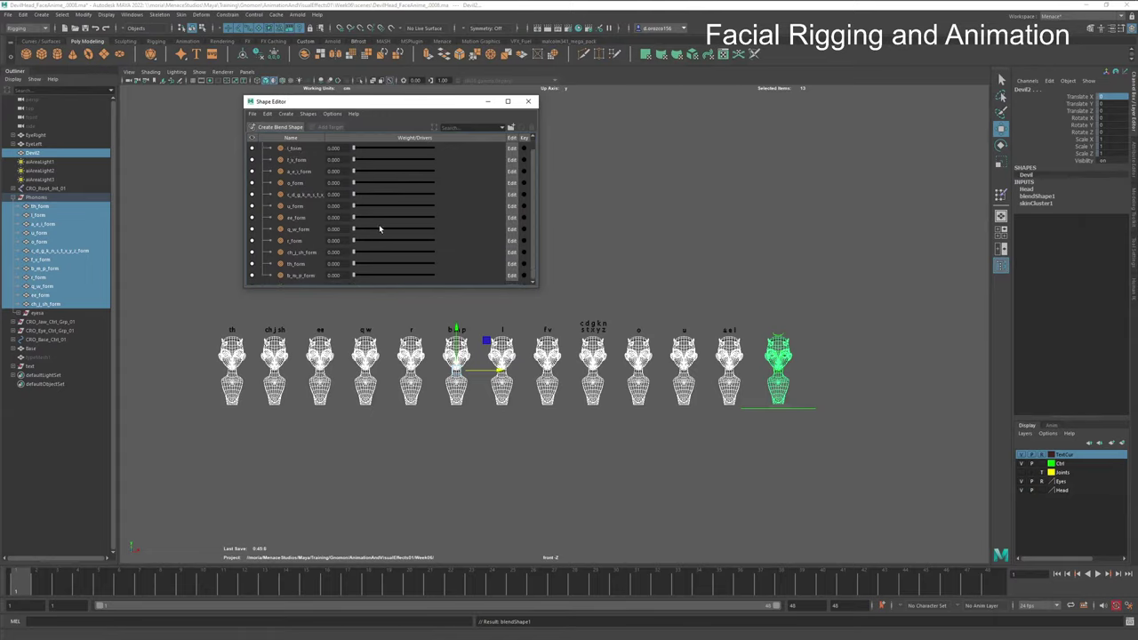
pyautogui.scroll(1, 379, 229)
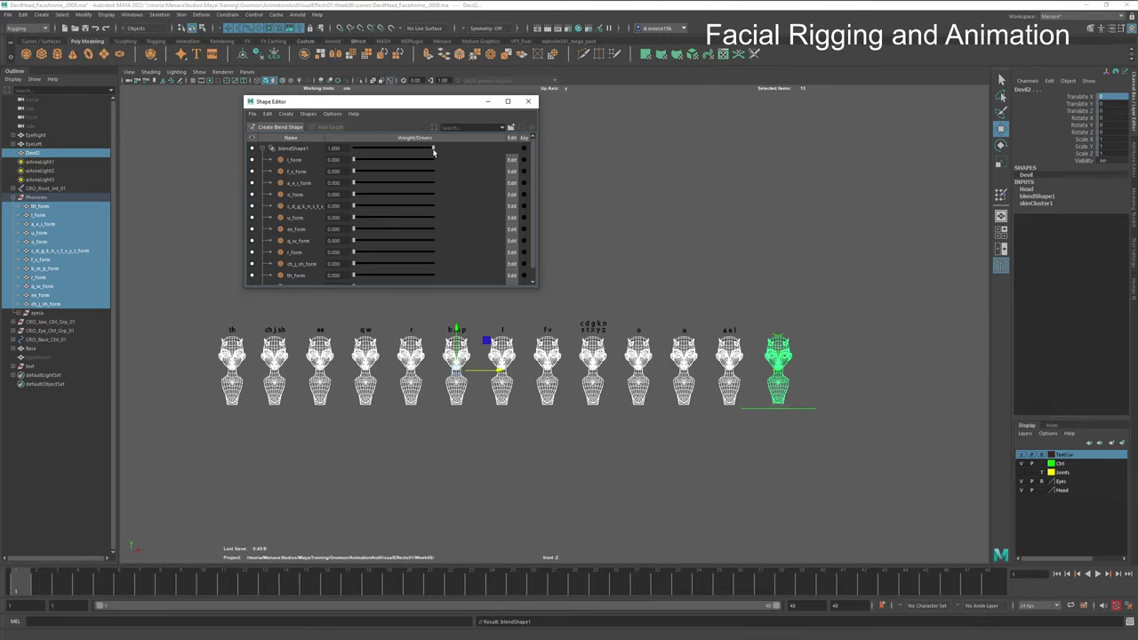
# Step: Rename Devil2 to Devil_main and enlarge the Shape Editor to show all twelve targets
pyautogui.click(623, 284)
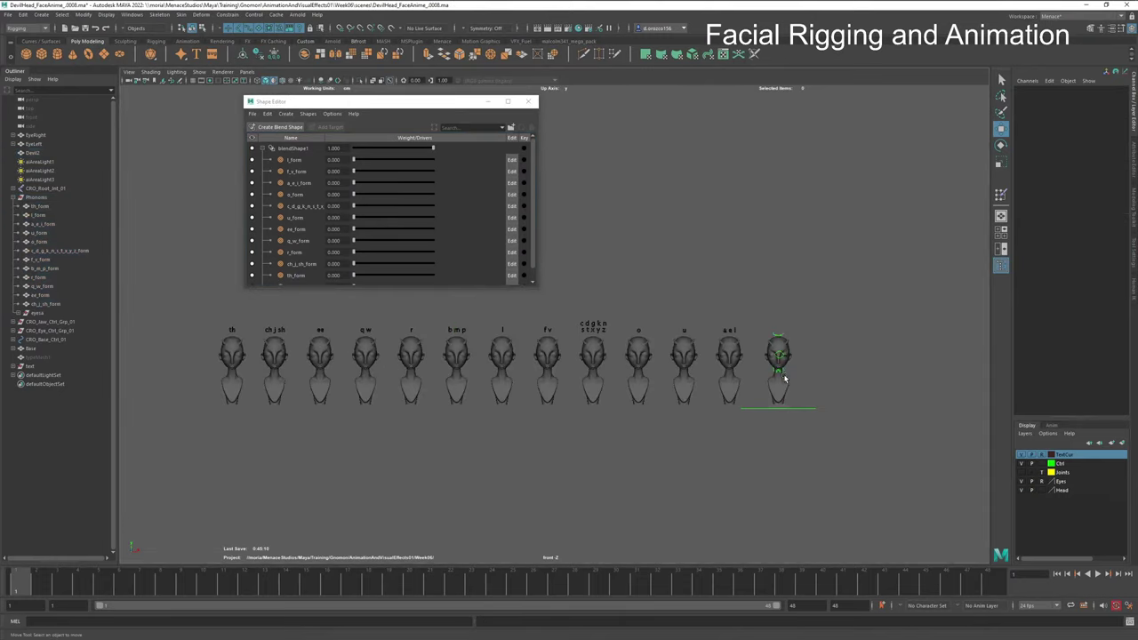
pyautogui.click(778, 360)
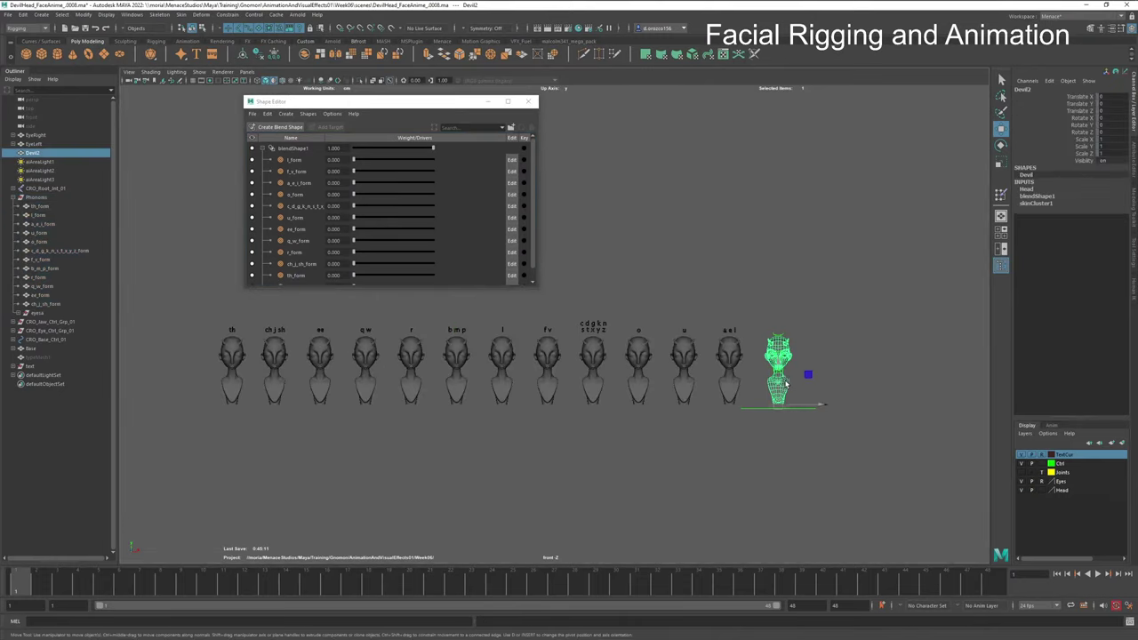
pyautogui.doubleClick(33, 153)
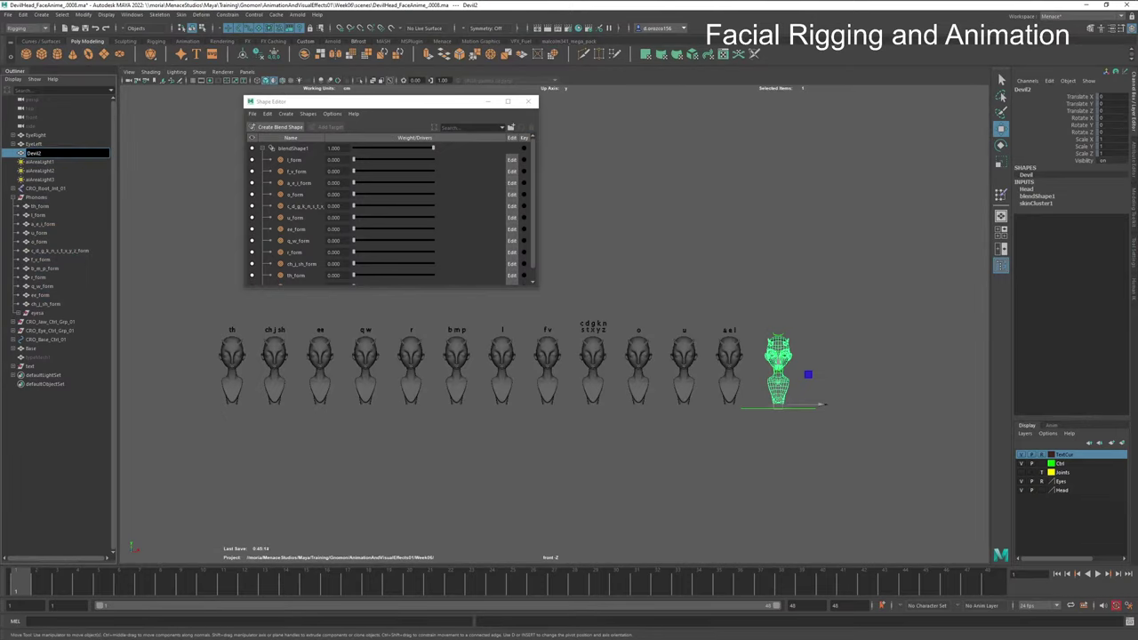
pyautogui.write('_main')
pyautogui.press('Return')
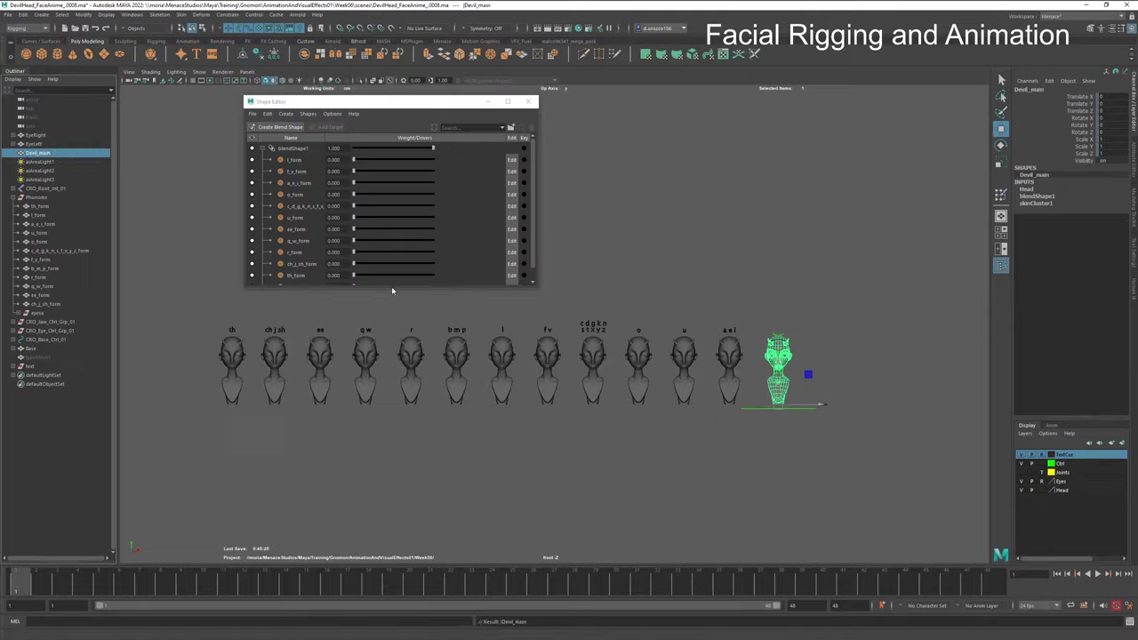
pyautogui.moveTo(390, 289); pyautogui.dragTo(444, 315)
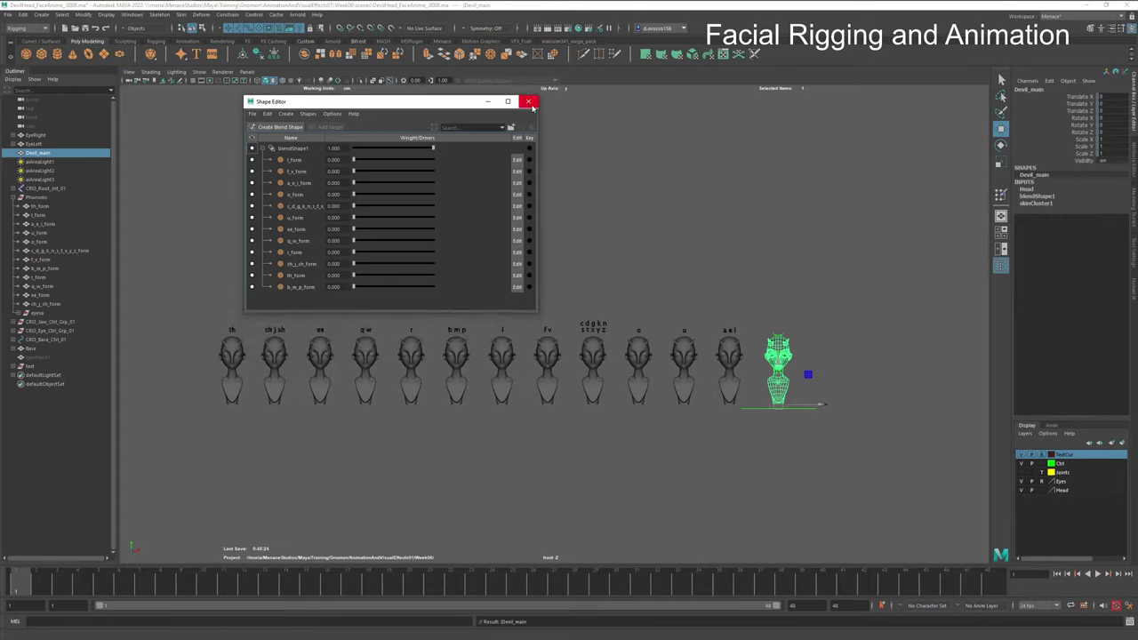
# Step: Move the Shape Editor right and incremental-save as DevilHead_FaceAnime_0009.ma
pyautogui.moveTo(424, 105); pyautogui.dragTo(811, 108)
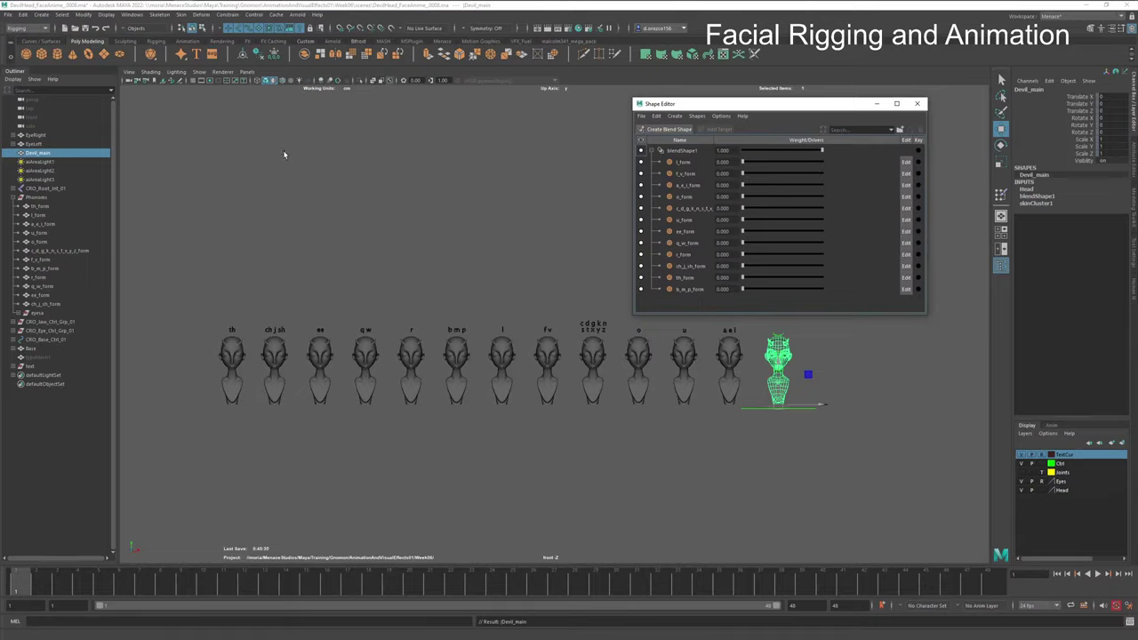
pyautogui.hotkey('ctrl', 'alt', 's')
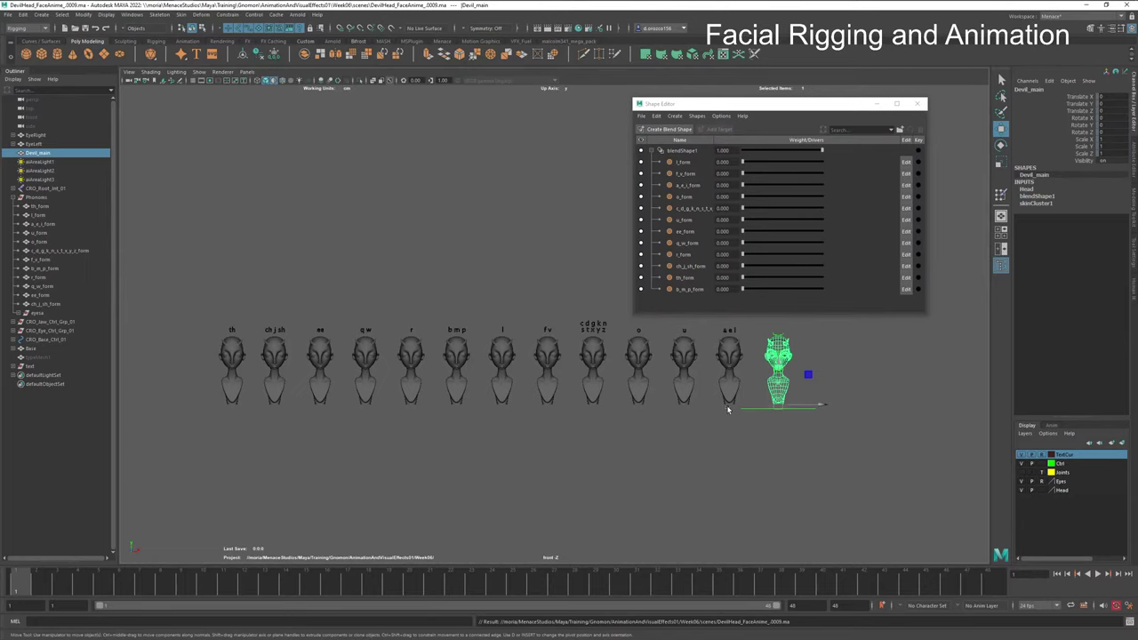
pyautogui.scroll(5, 832, 376)
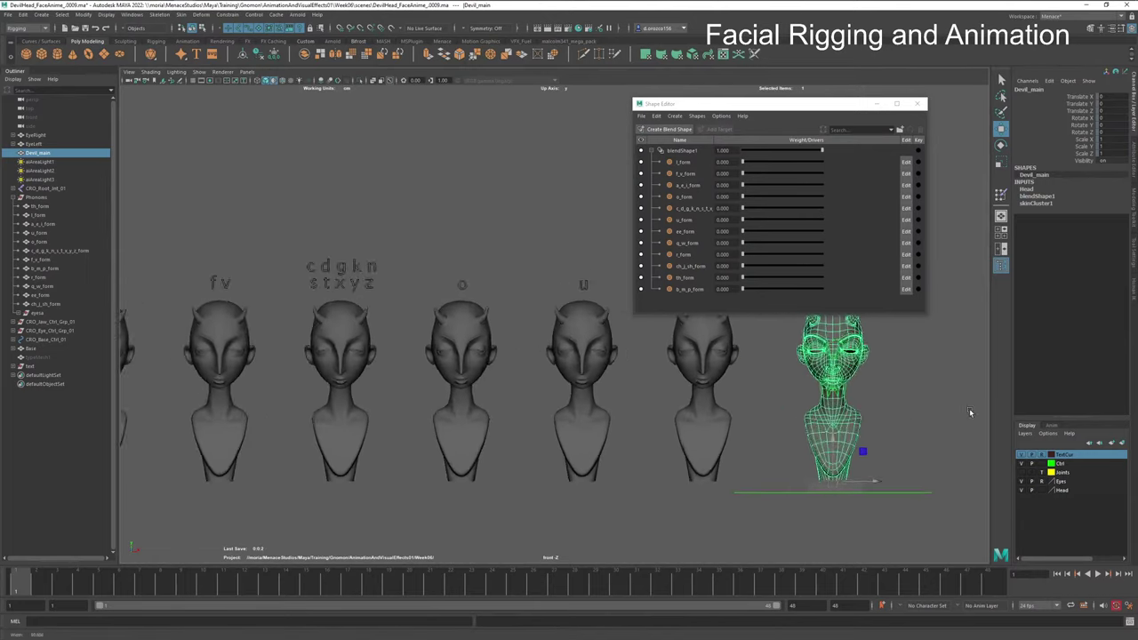
pyautogui.scroll(5, 749, 437)
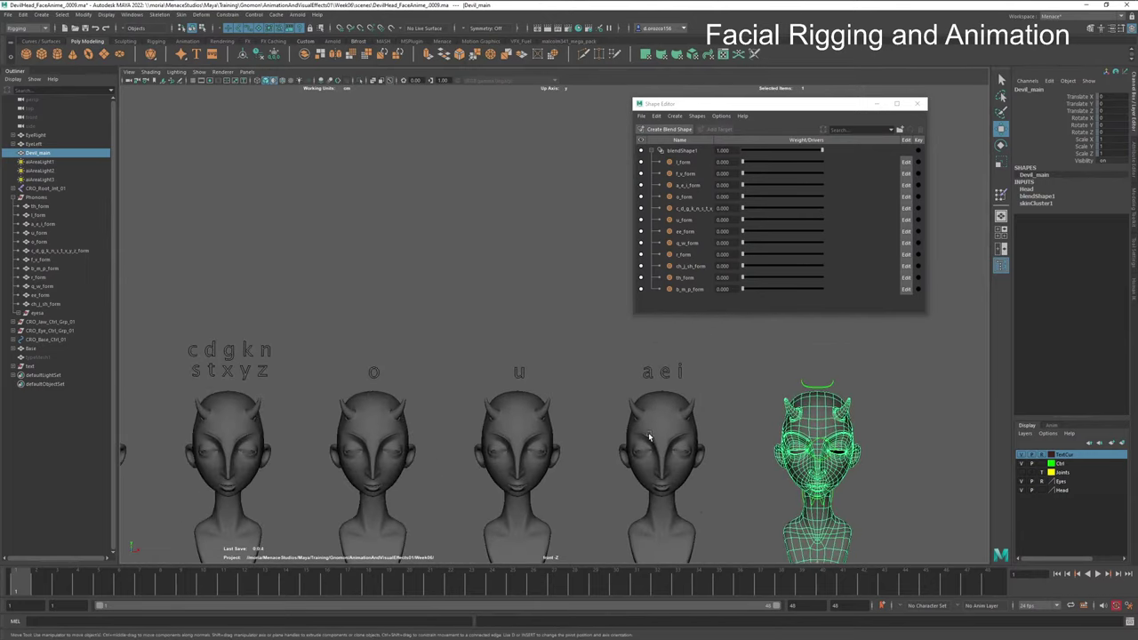
# Step: Select the aei head and set the a_e_i_form weight to 1
pyautogui.click(681, 427)
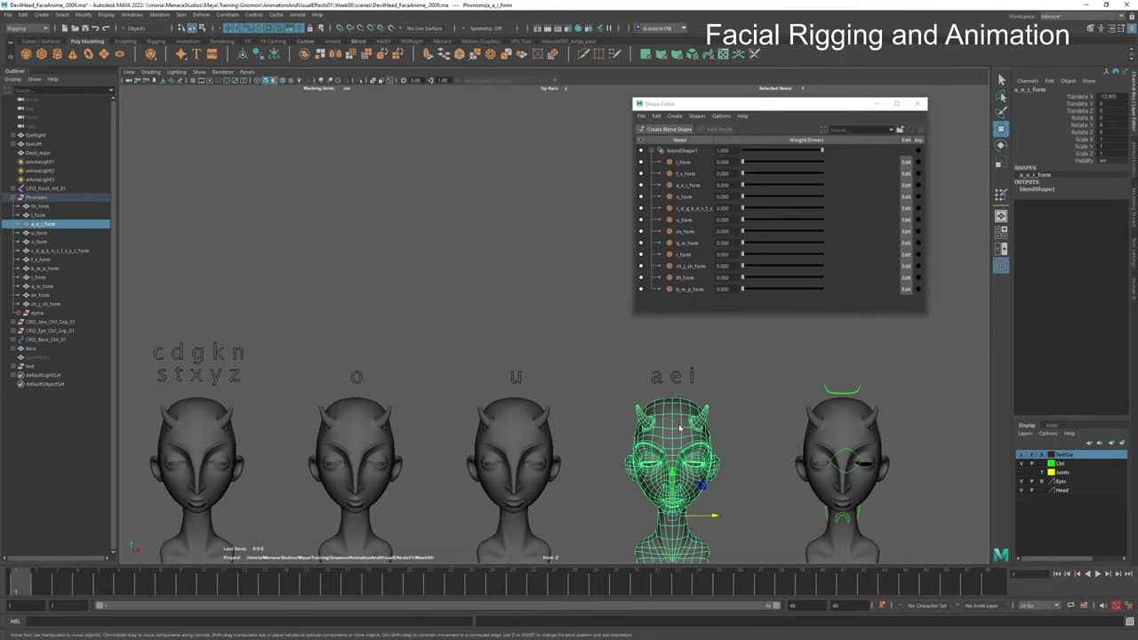
pyautogui.rightClick(680, 427)
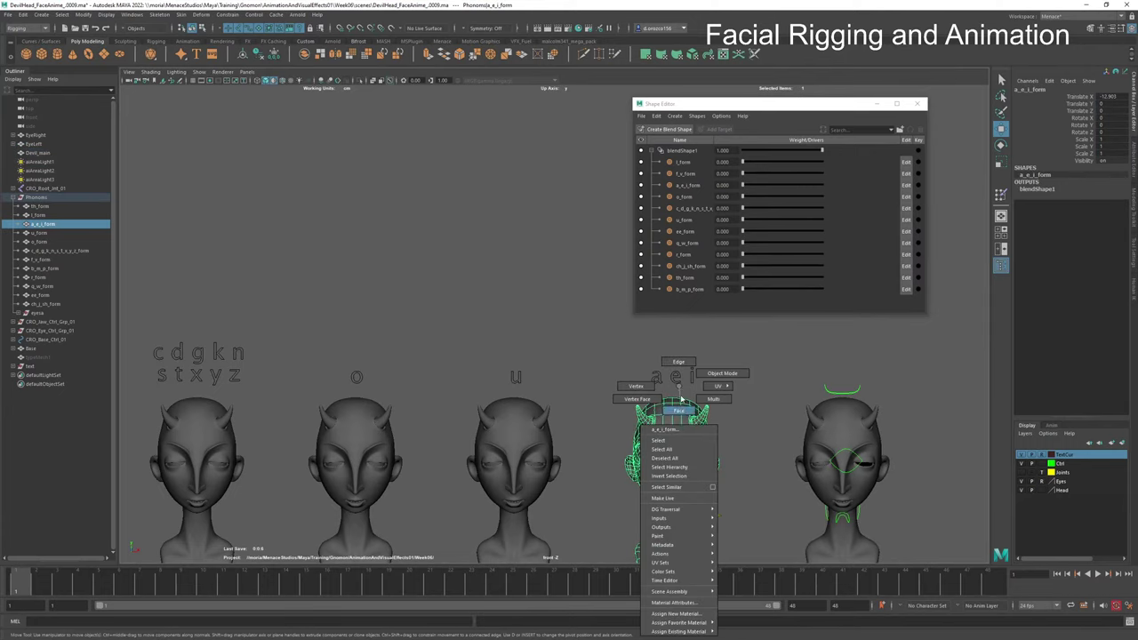
pyautogui.click(679, 411)
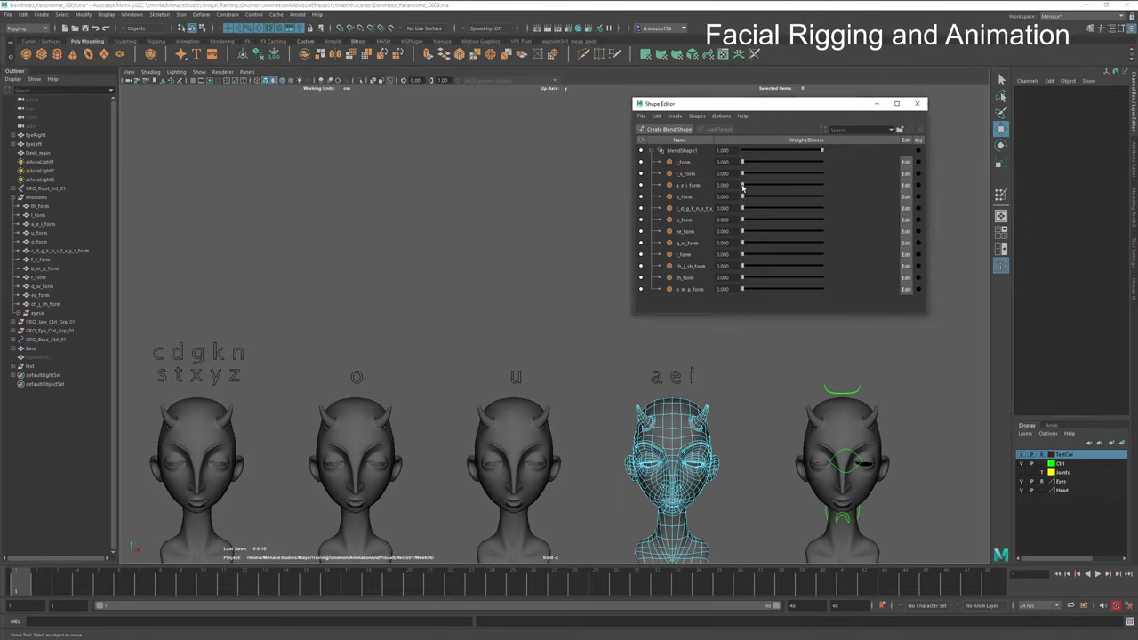
pyautogui.moveTo(743, 185); pyautogui.dragTo(839, 186)
# Step: Raise one vertex on the aei head, preview it through a_e_i_form, then deselect everything
pyautogui.rightClick(685, 423)
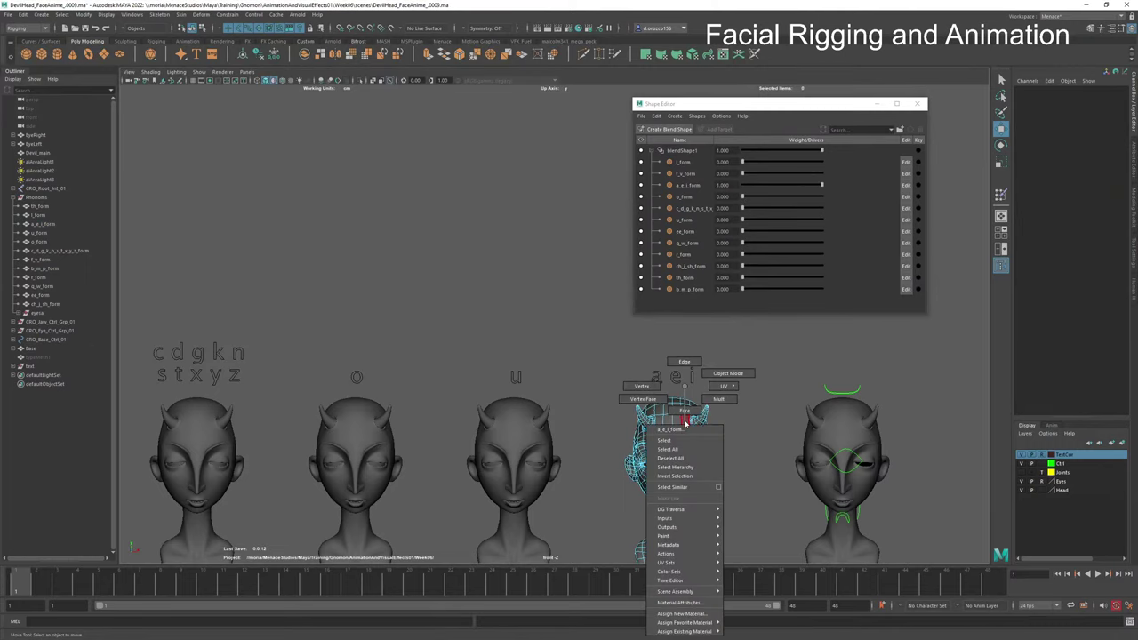
pyautogui.click(645, 388)
pyautogui.click(673, 413)
pyautogui.press('w')
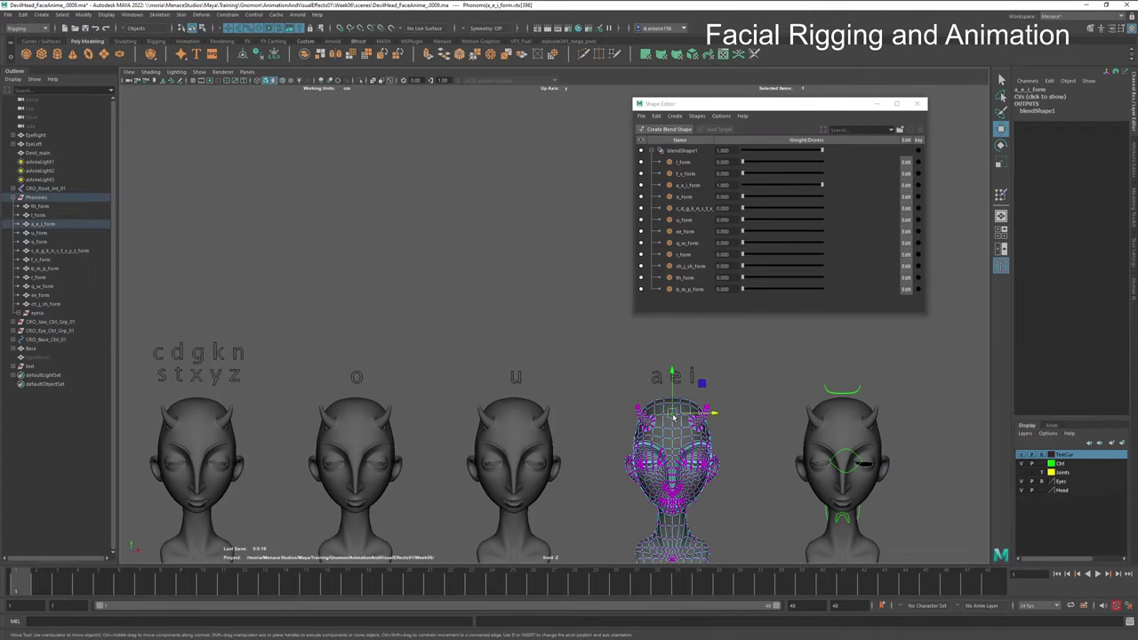
pyautogui.moveTo(675, 382); pyautogui.dragTo(680, 315)
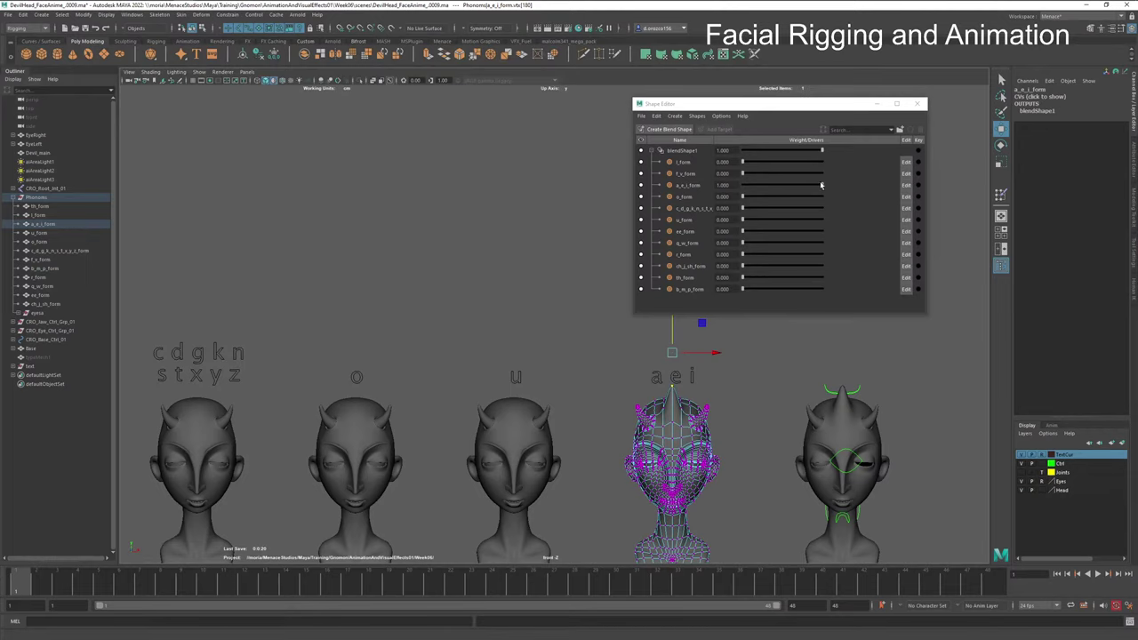
pyautogui.moveTo(821, 185)
pyautogui.mouseDown()
pyautogui.moveTo(743, 185)
pyautogui.moveTo(822, 185)
pyautogui.mouseUp()
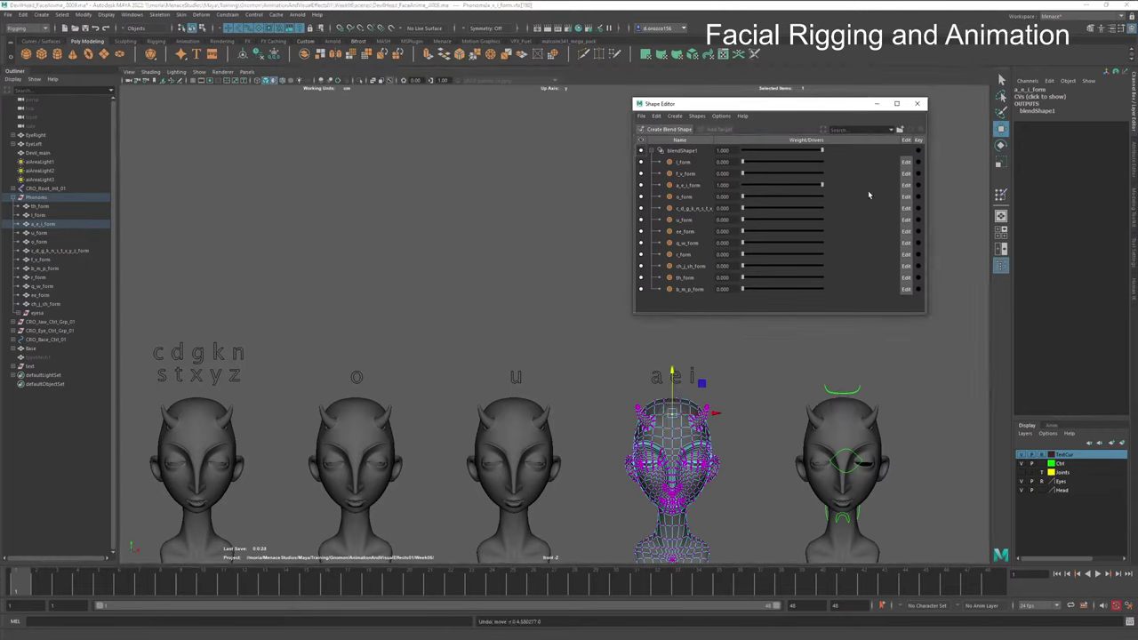
pyautogui.click(772, 415)
pyautogui.moveTo(648, 388); pyautogui.dragTo(692, 372, button='right')
pyautogui.click(733, 405)
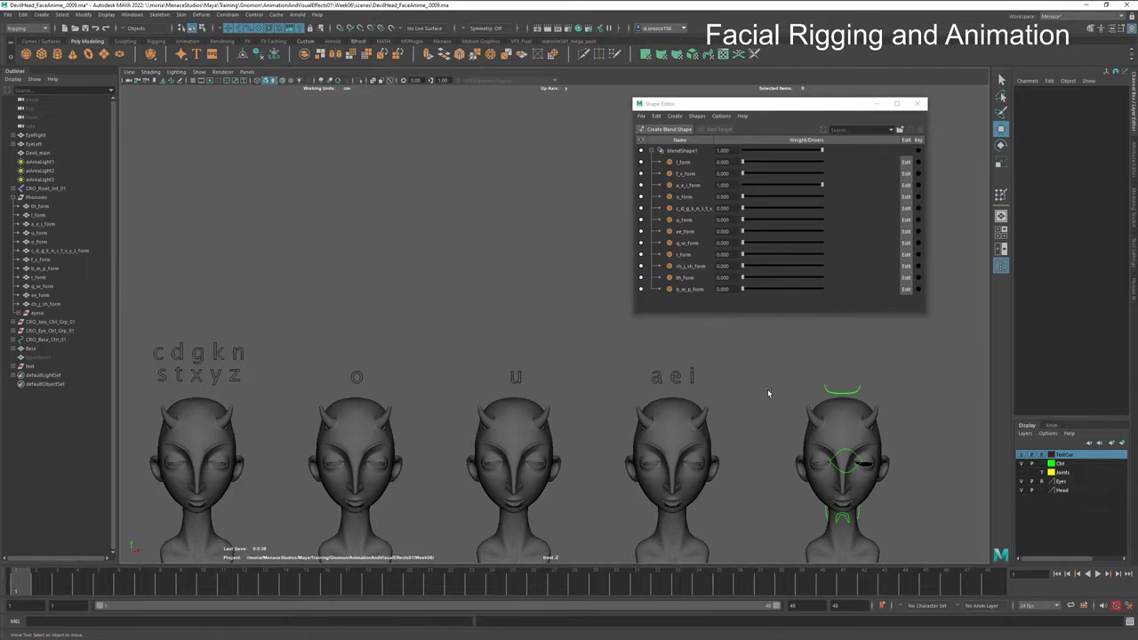
# Step: Frame the row of heads, then select and deselect the two eye locators
pyautogui.hotkey('ctrl', 'a')
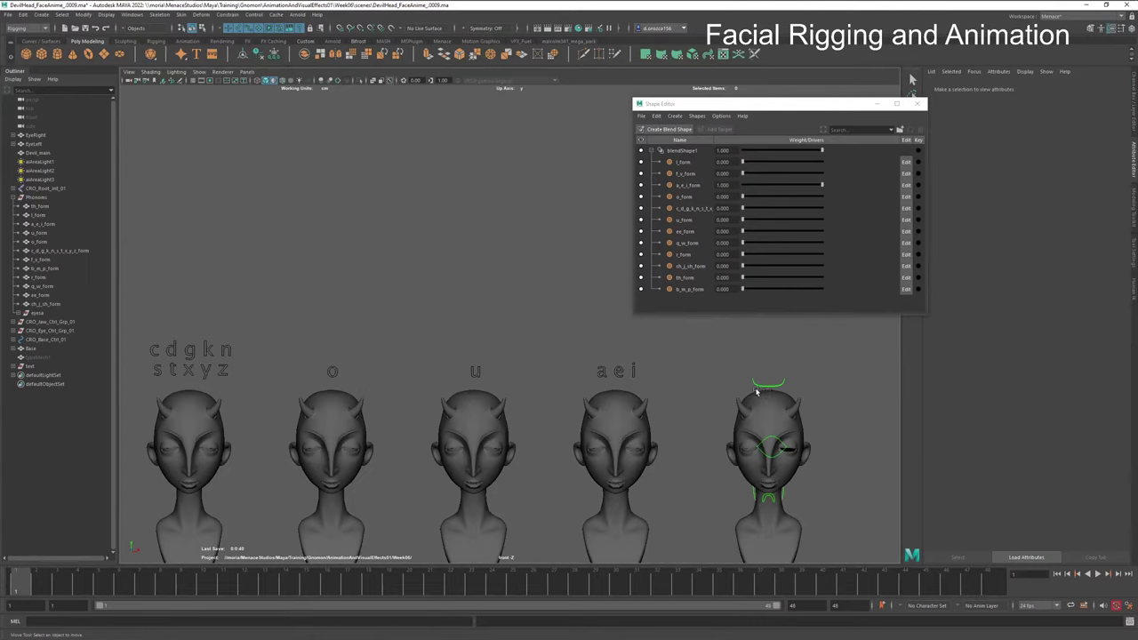
pyautogui.hotkey('ctrl', 'a')
pyautogui.press('a')
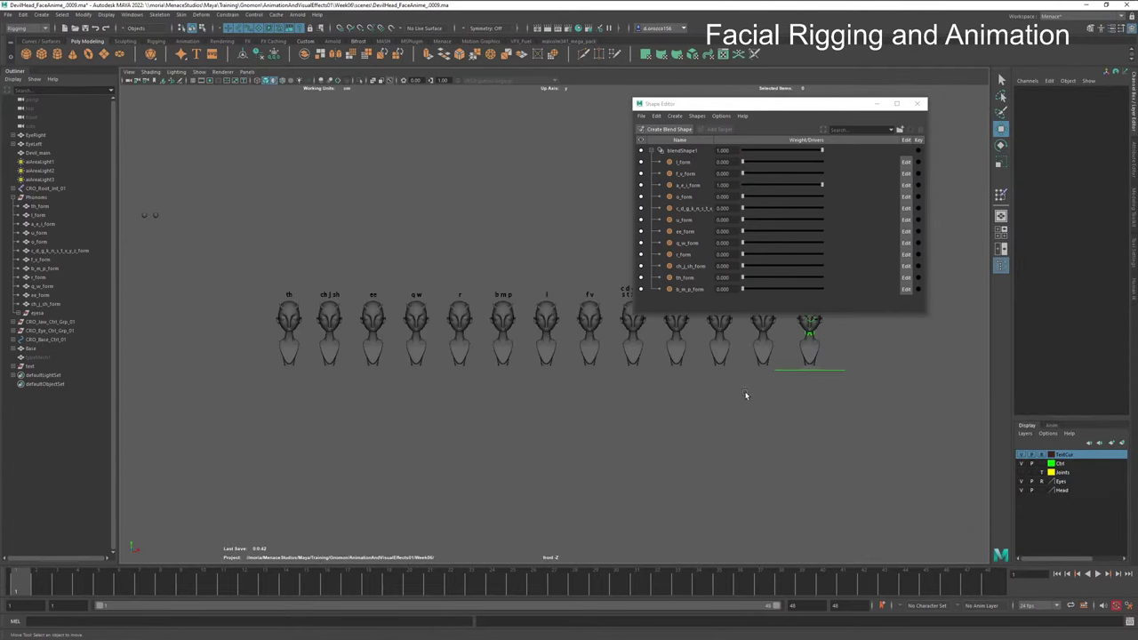
pyautogui.keyDown('alt'); pyautogui.moveTo(696, 433); pyautogui.dragTo(837, 419, button='right'); pyautogui.keyUp('alt')
pyautogui.keyDown('alt'); pyautogui.moveTo(837, 420); pyautogui.dragTo(615, 407); pyautogui.keyUp('alt')
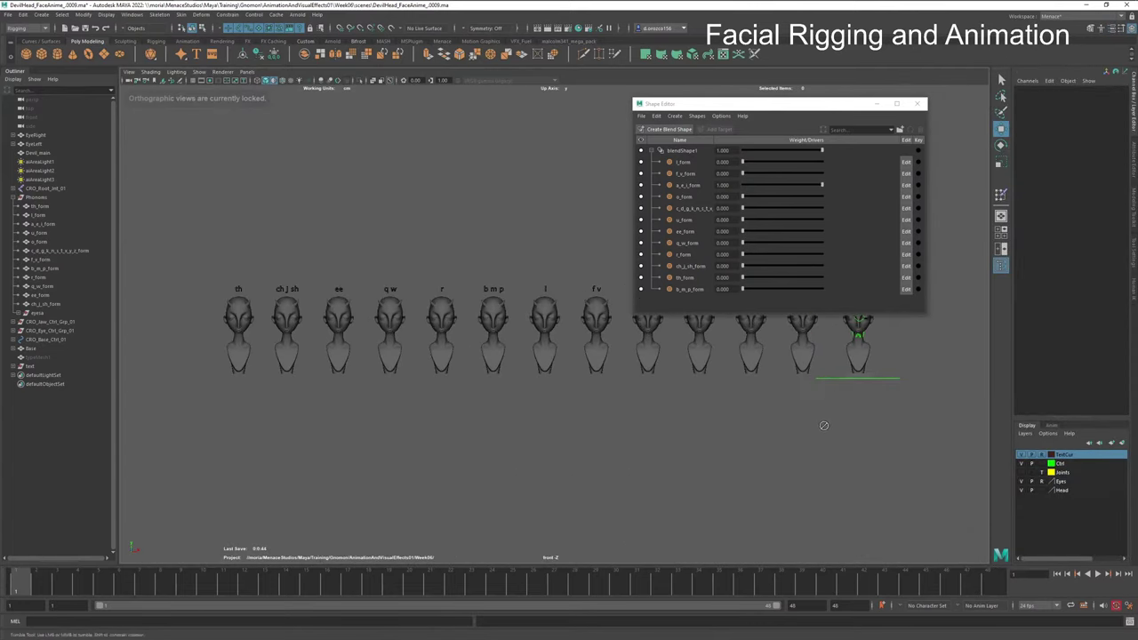
pyautogui.keyDown('alt'); pyautogui.moveTo(615, 406); pyautogui.dragTo(821, 433, button='middle'); pyautogui.keyUp('alt')
pyautogui.moveTo(328, 260); pyautogui.dragTo(250, 208)
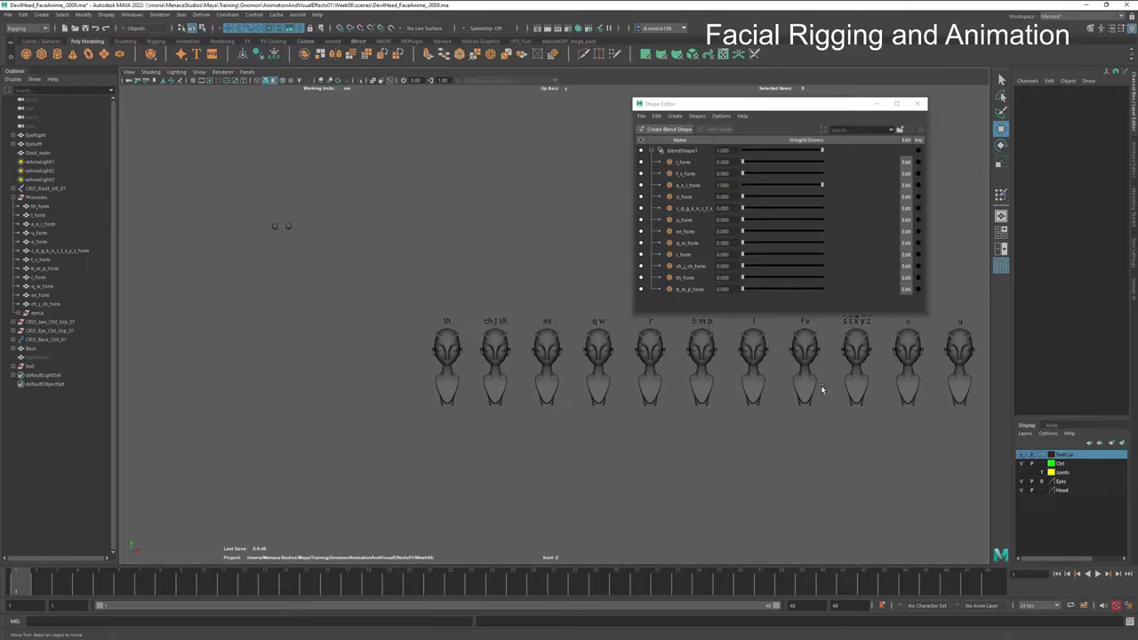
pyautogui.moveTo(323, 195); pyautogui.dragTo(267, 233)
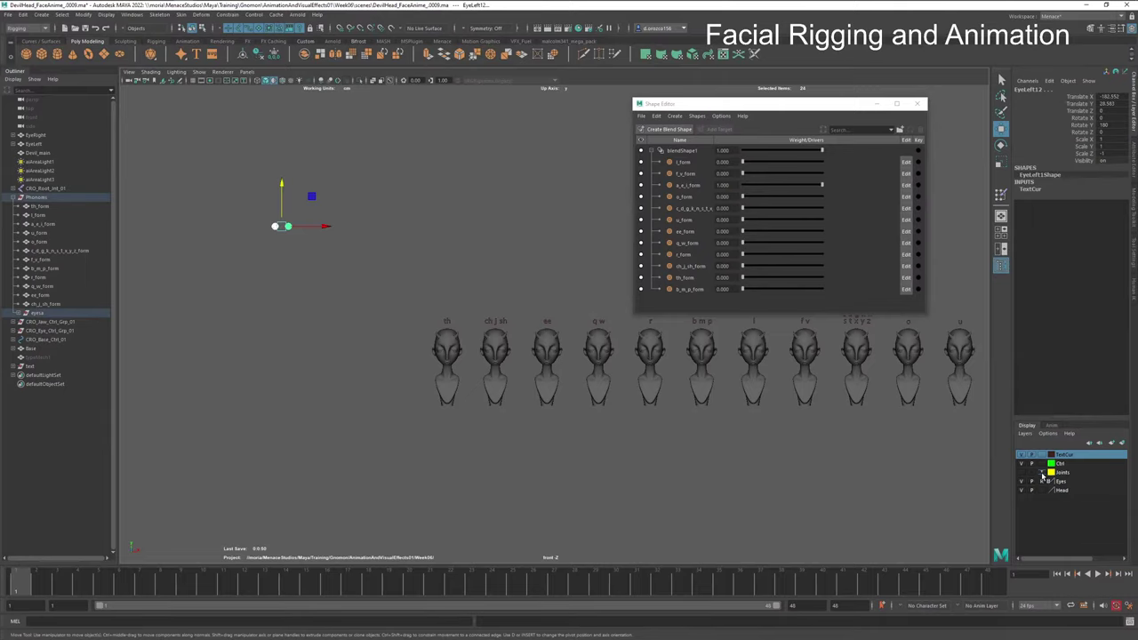
pyautogui.moveTo(381, 183); pyautogui.dragTo(276, 254)
pyautogui.click(277, 300)
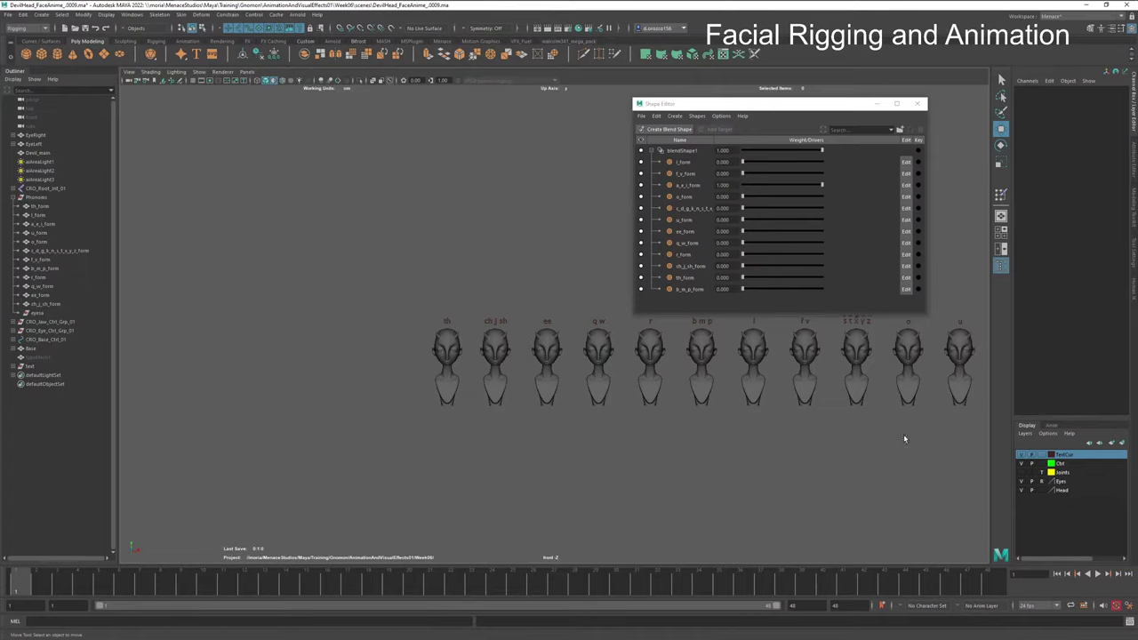
# Step: Set the Ctrl layer to reference (R) and bring up the hotbox camera choices
pyautogui.click(1041, 466)
pyautogui.press('space')
pyautogui.moveTo(869, 489); pyautogui.dragTo(768, 428)
# Step: Switch to the perspective camera, angle the view on the heads, and save the scene
pyautogui.press('space')
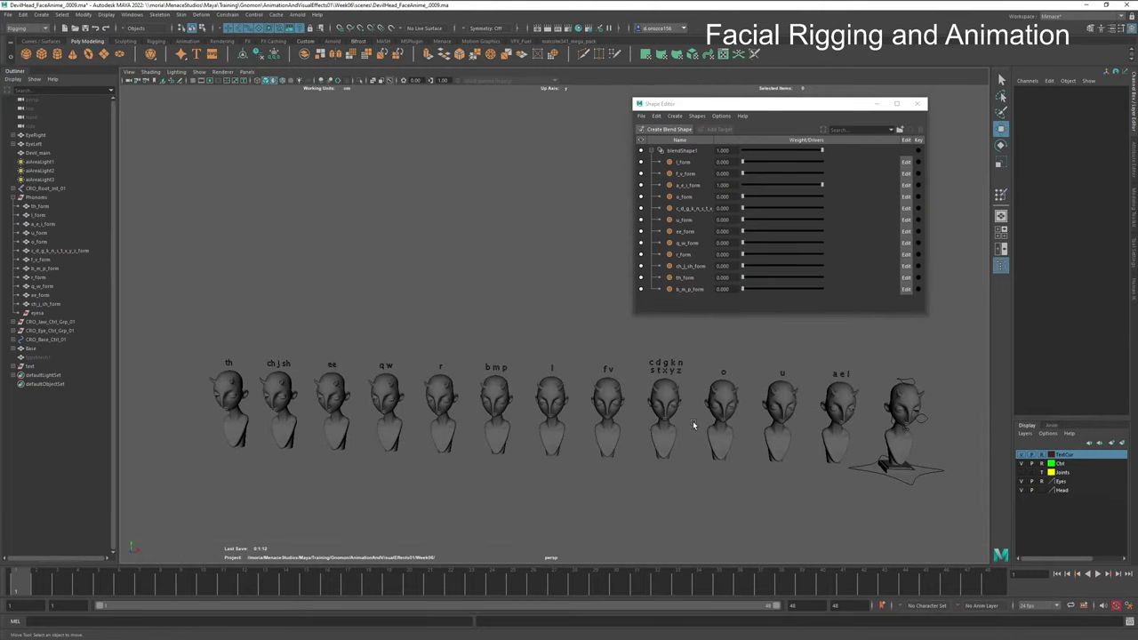
pyautogui.keyDown('alt'); pyautogui.moveTo(686, 418); pyautogui.dragTo(690, 423); pyautogui.keyUp('alt')
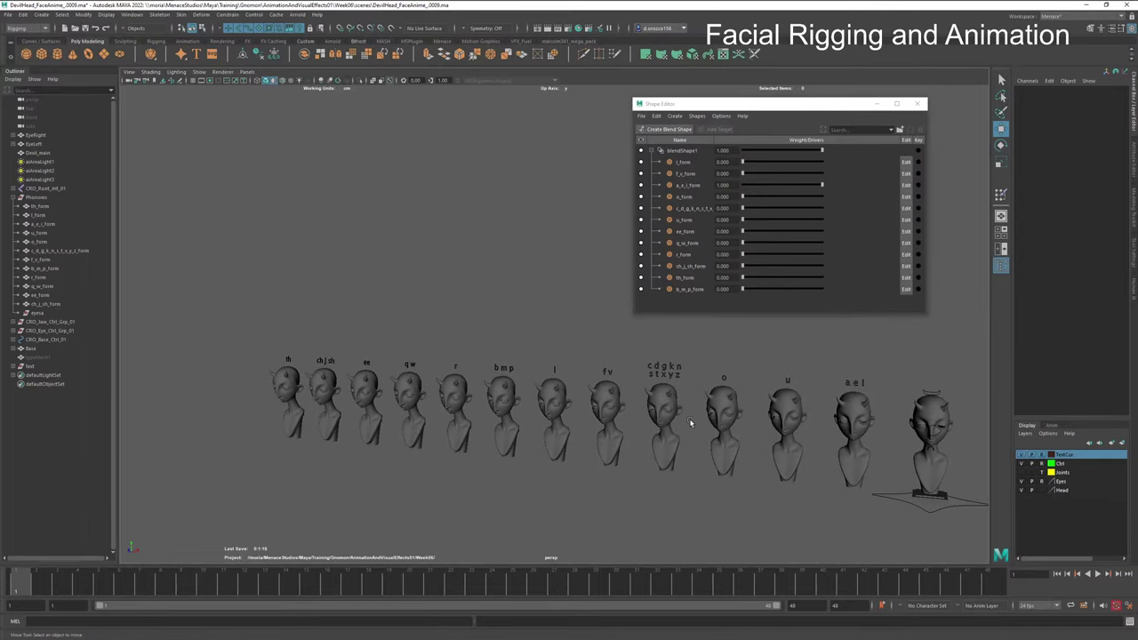
pyautogui.keyDown('alt'); pyautogui.moveTo(690, 424); pyautogui.dragTo(660, 409, button='middle'); pyautogui.keyUp('alt')
pyautogui.hotkey('ctrl', 's')
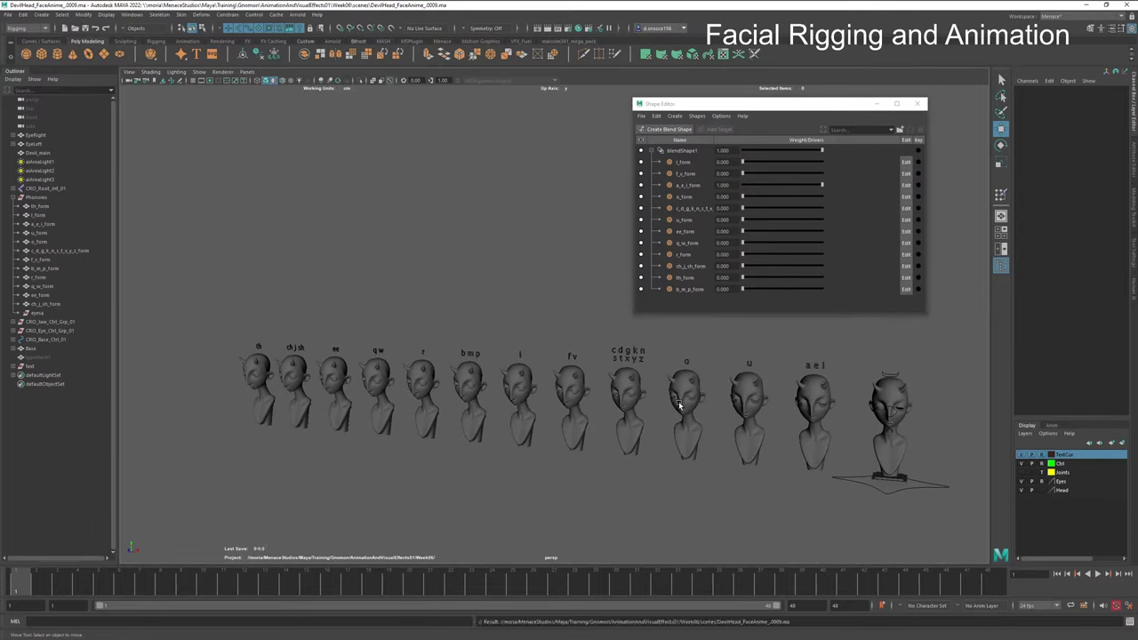
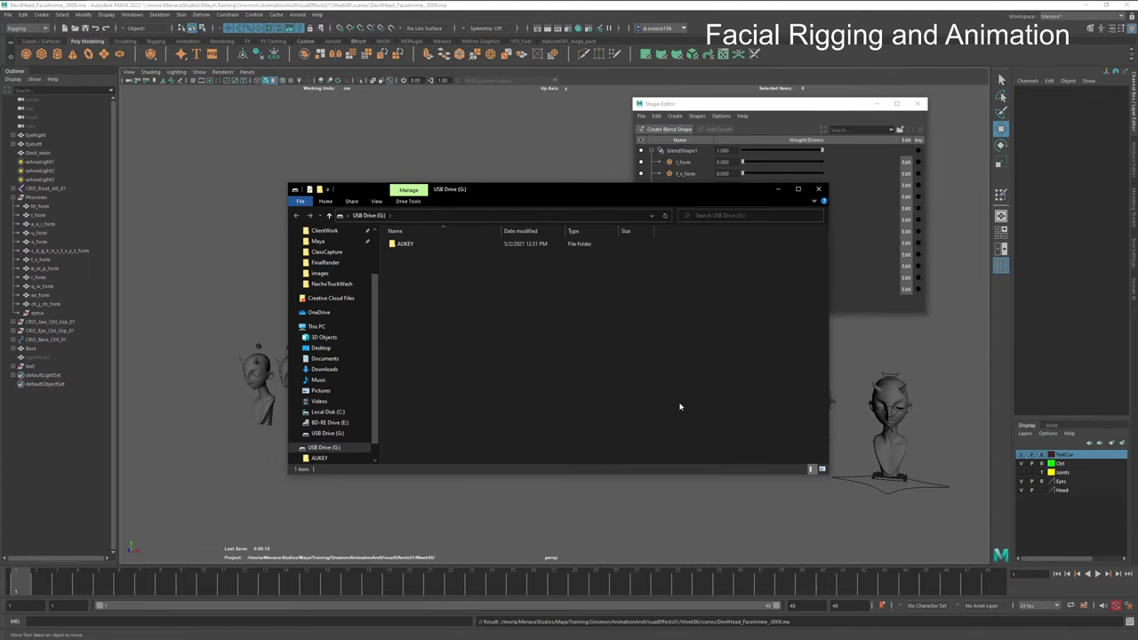
# Step: Minimize Maya to reveal File Explorer with the AUKEY folder on the USB drive
pyautogui.click(1083, 8)
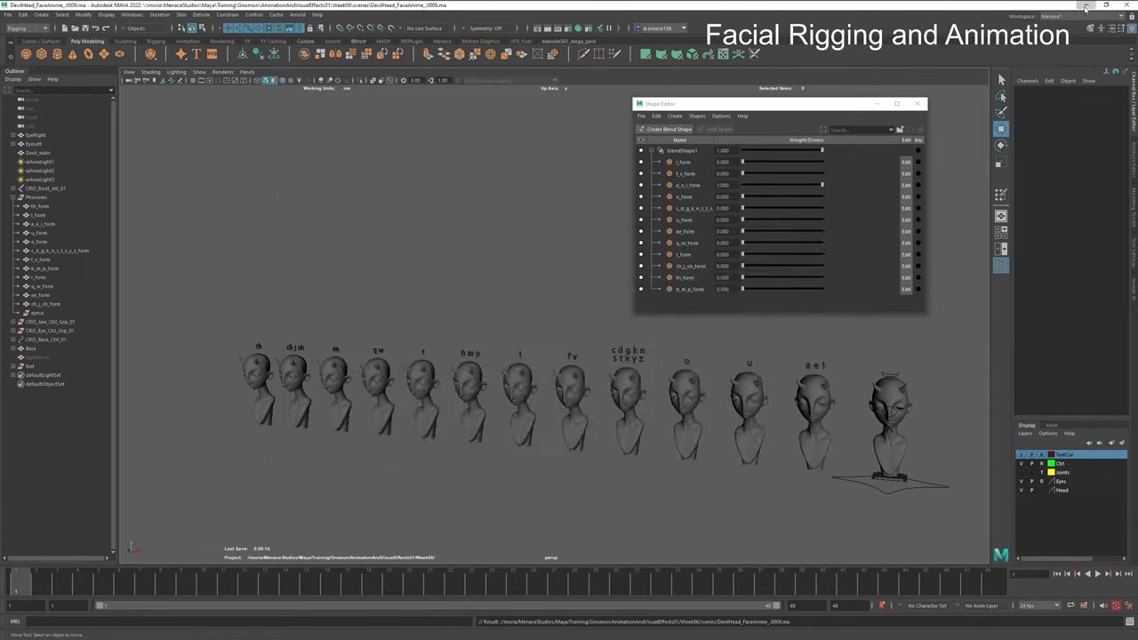
# Step: Open AUKEY > Movie and sort the clips by Date created, newest first
pyautogui.doubleClick(402, 243)
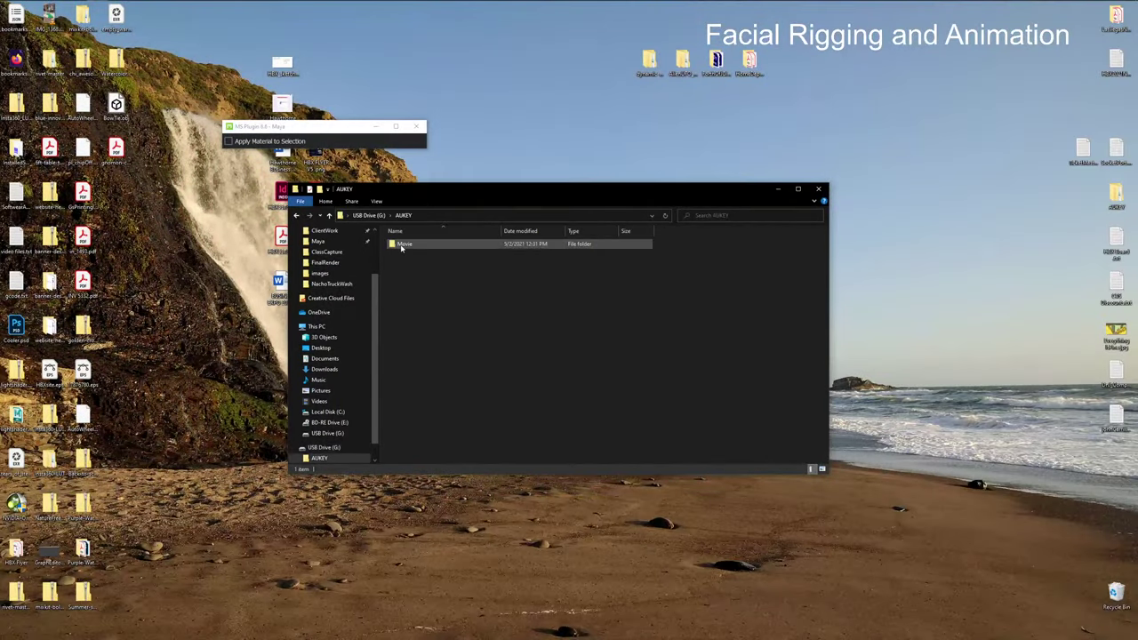
pyautogui.click(401, 245)
pyautogui.doubleClick(402, 245)
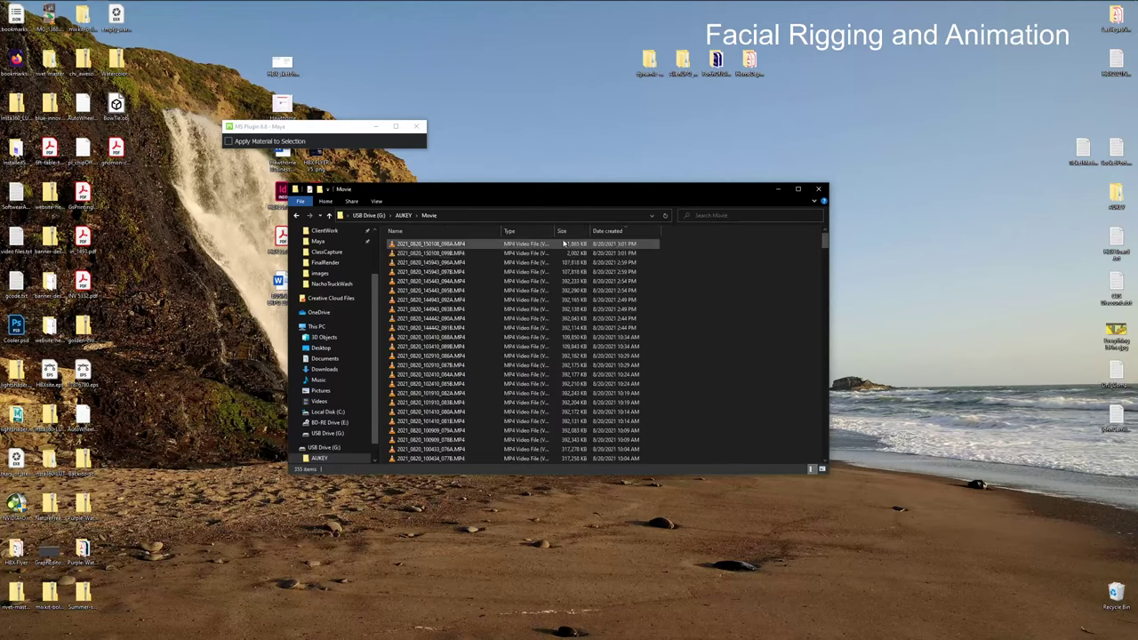
pyautogui.click(605, 230)
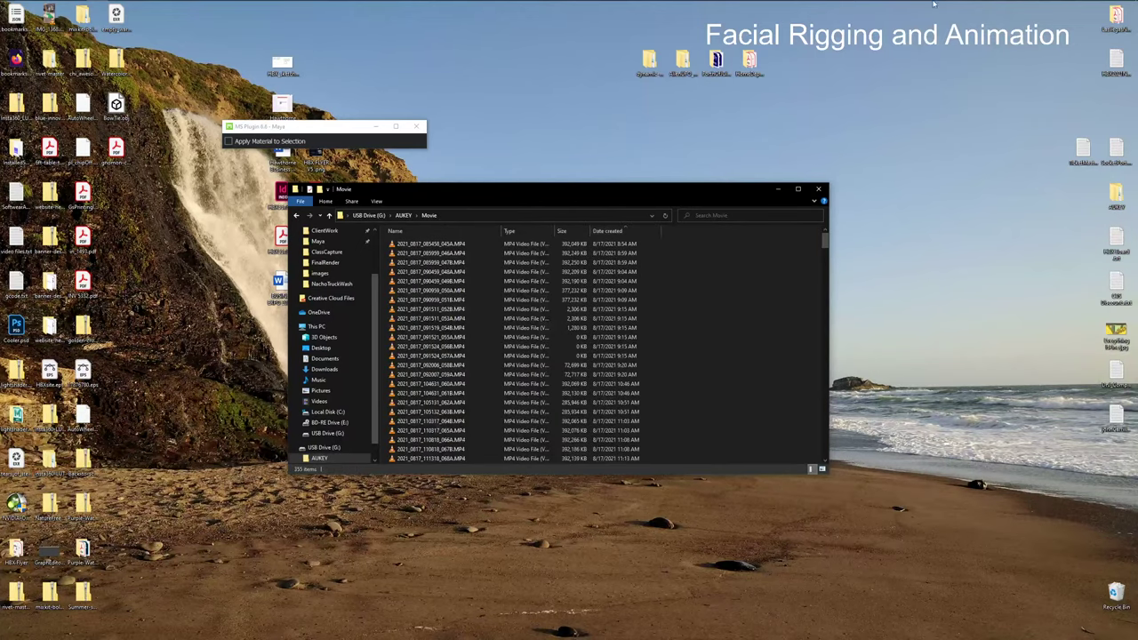
pyautogui.click(608, 231)
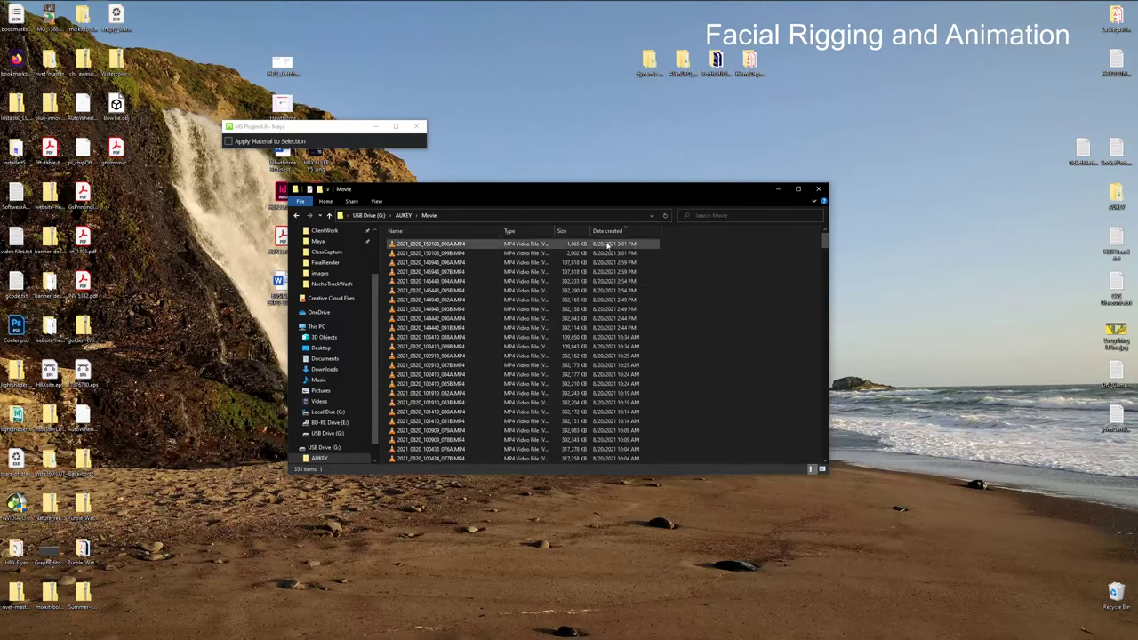
# Step: Select the top clips in turn, including 145443_094A.MP4, to check their sizes
pyautogui.click(442, 245)
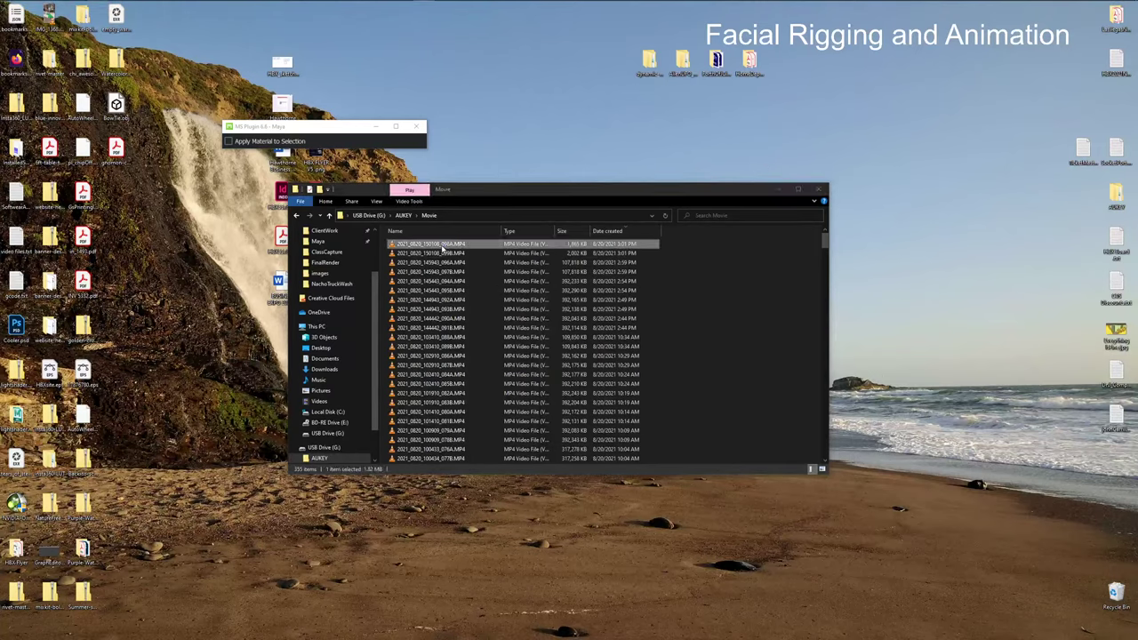
pyautogui.click(444, 253)
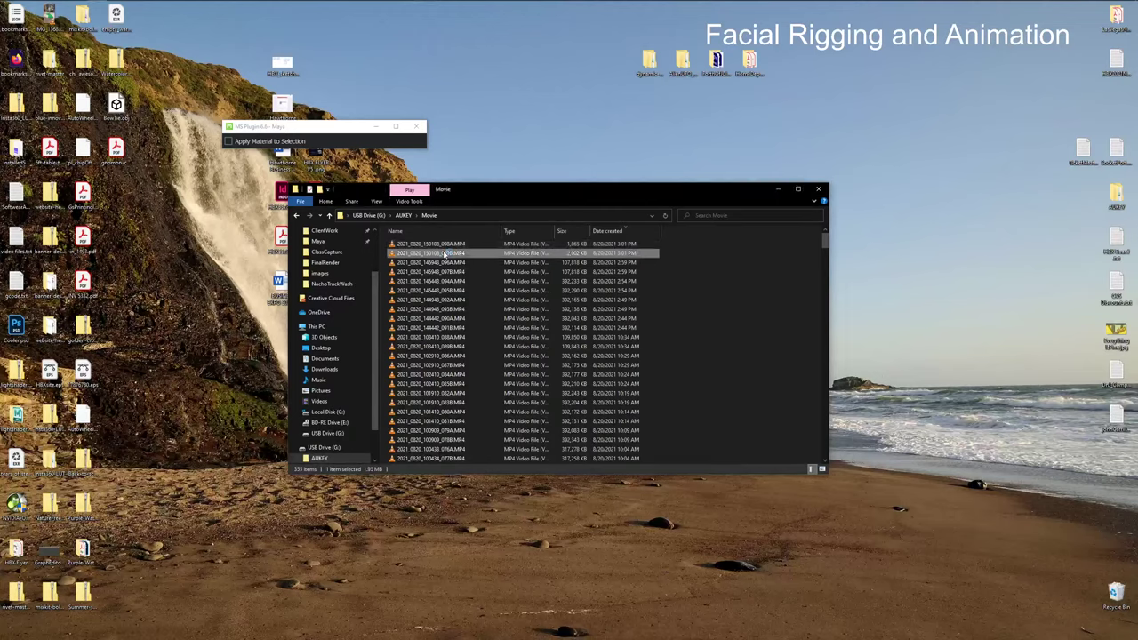
pyautogui.click(447, 264)
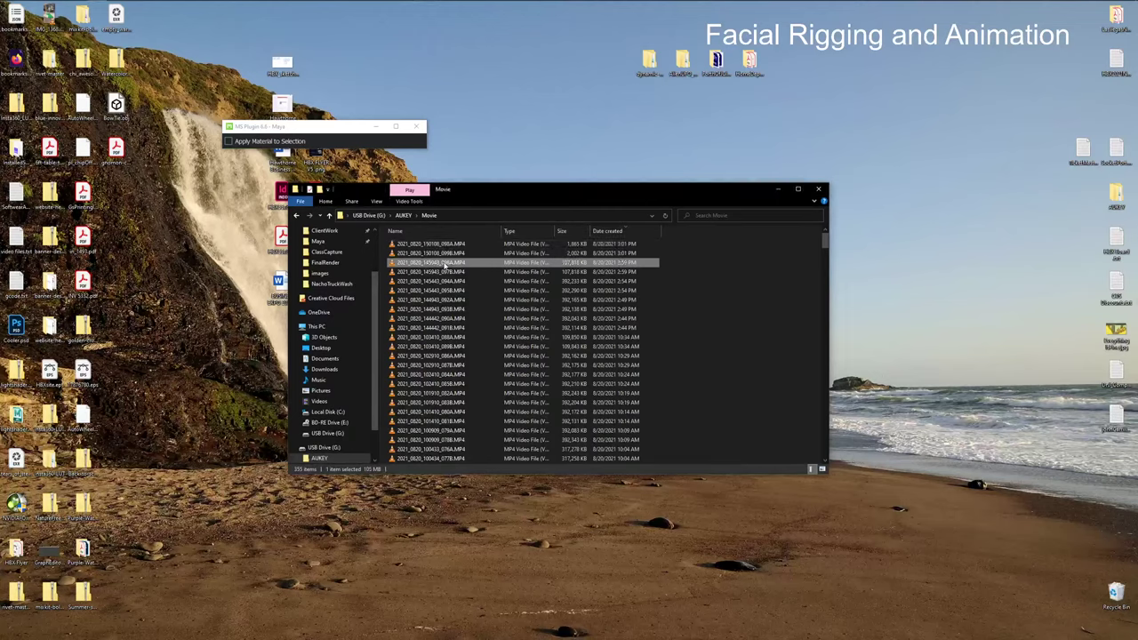
pyautogui.click(445, 271)
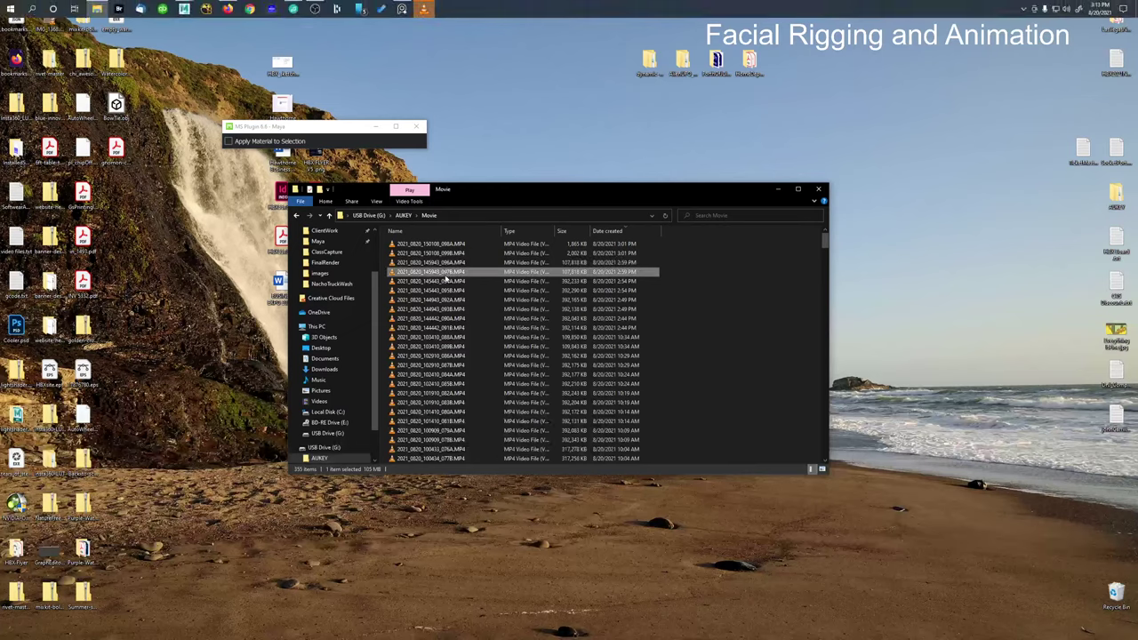
pyautogui.click(447, 281)
pyautogui.click(446, 272)
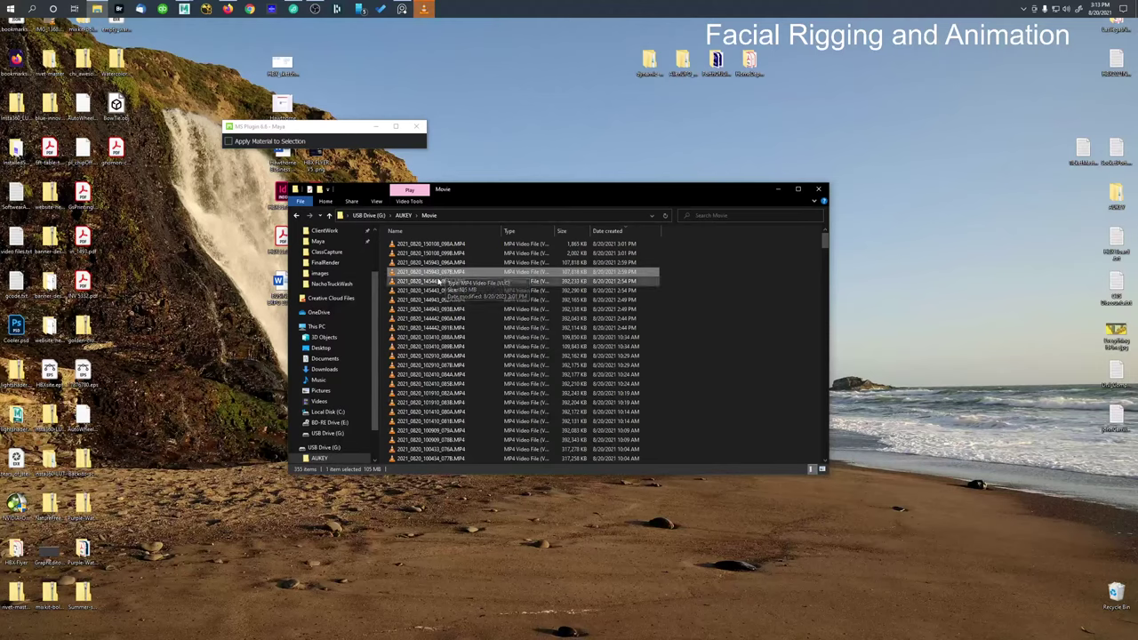
pyautogui.click(441, 283)
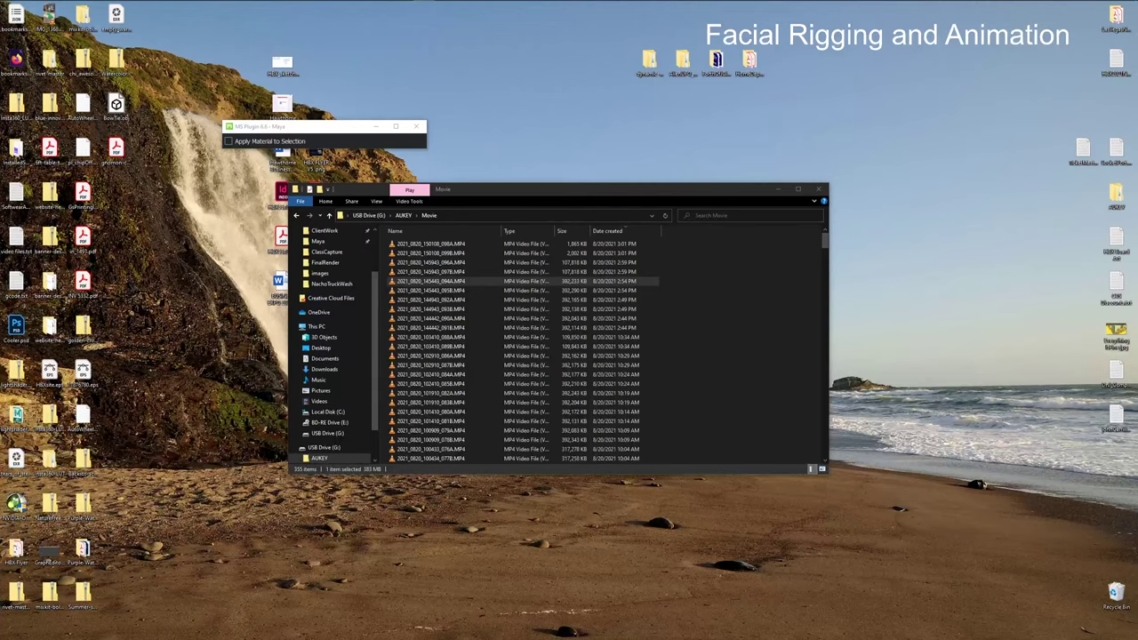
pyautogui.click(426, 302)
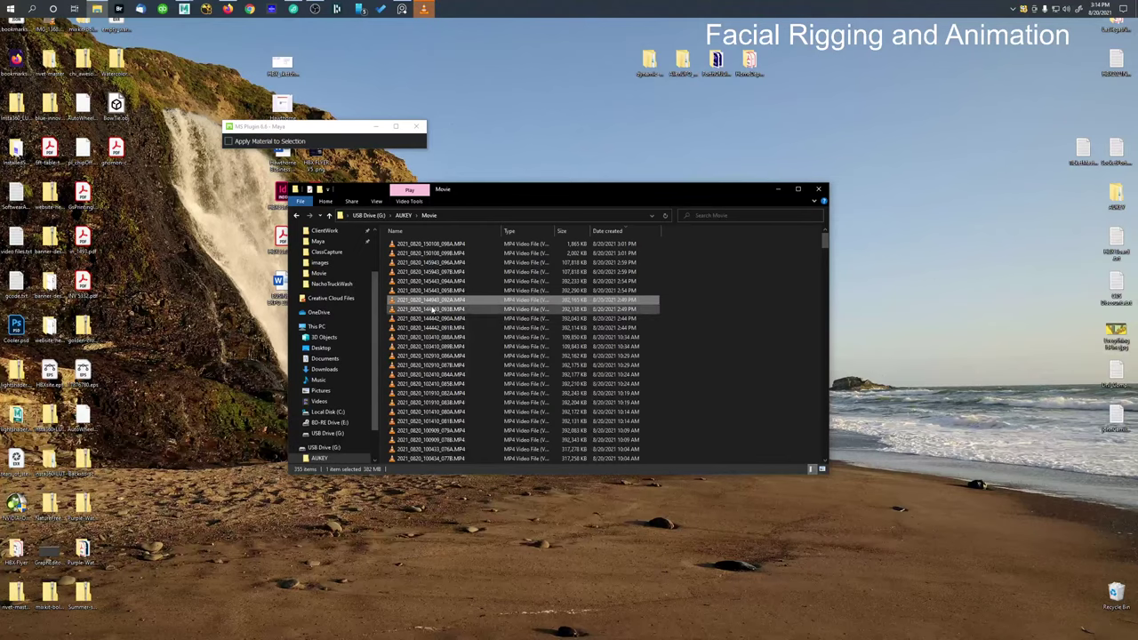
pyautogui.click(433, 318)
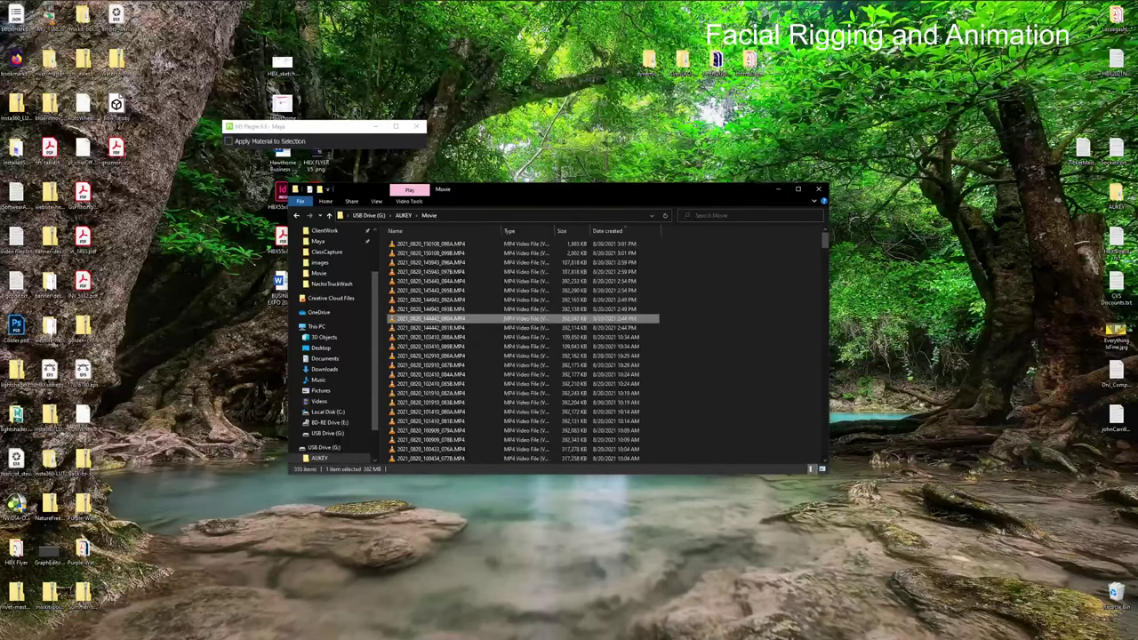
# Step: Close the Movie folder window and bring up the taskbar previews of the open Maya windows
pyautogui.click(818, 188)
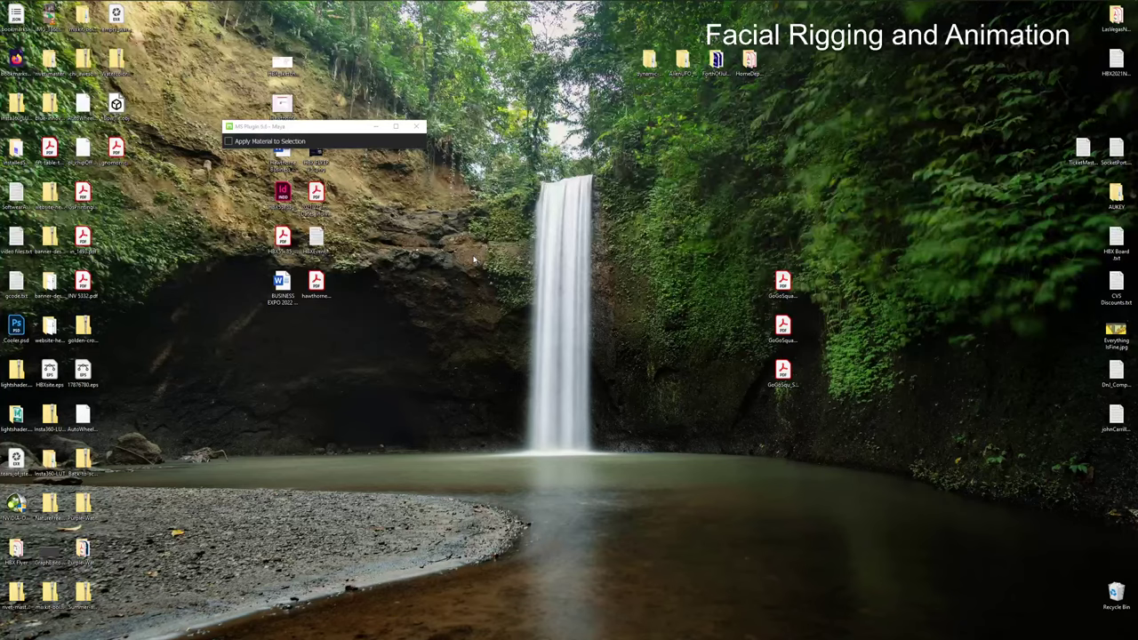
pyautogui.moveTo(402, 8)
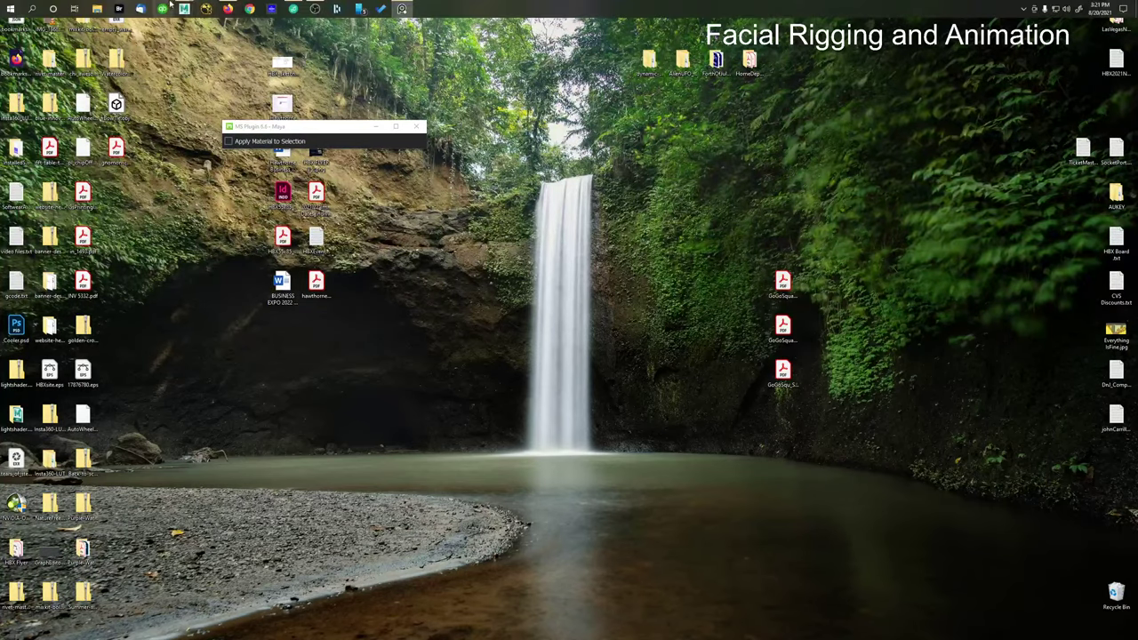
pyautogui.moveTo(184, 9)
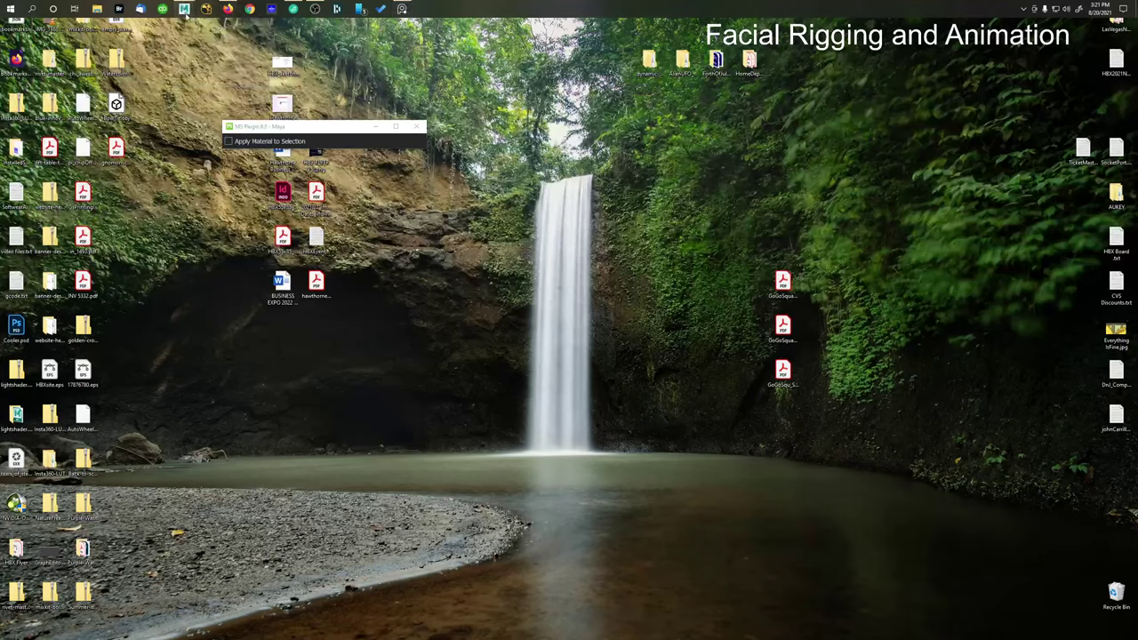
# Step: Restore the Maya scene, zero the a_e_i_form weight, and frame the a_e_i_form head's mouth
pyautogui.click(225, 40)
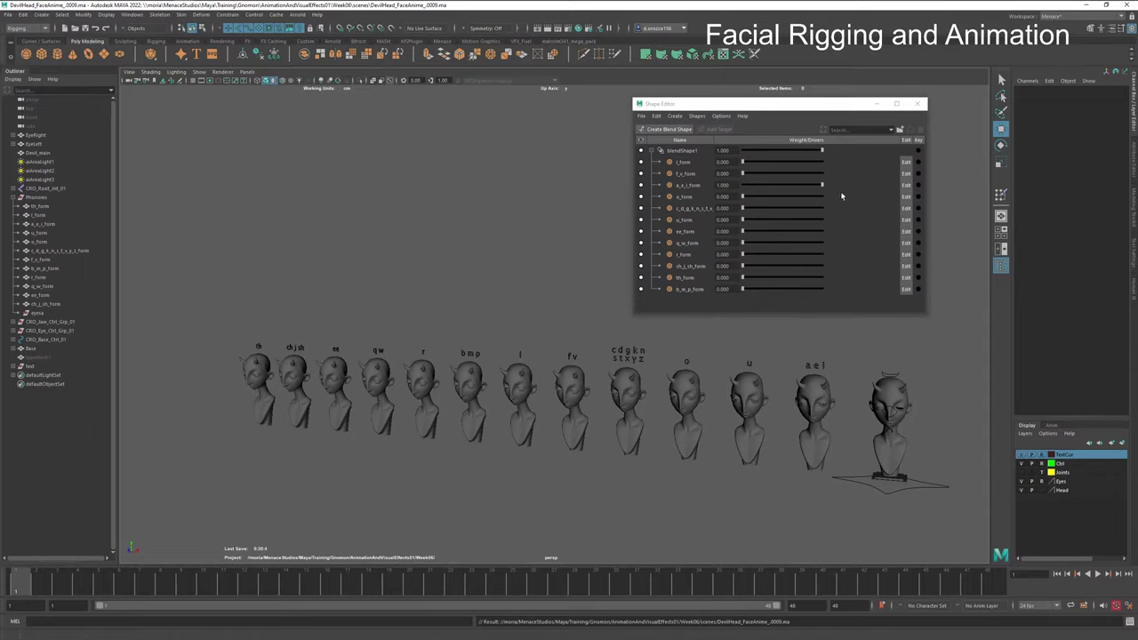
pyautogui.moveTo(824, 189); pyautogui.dragTo(743, 185)
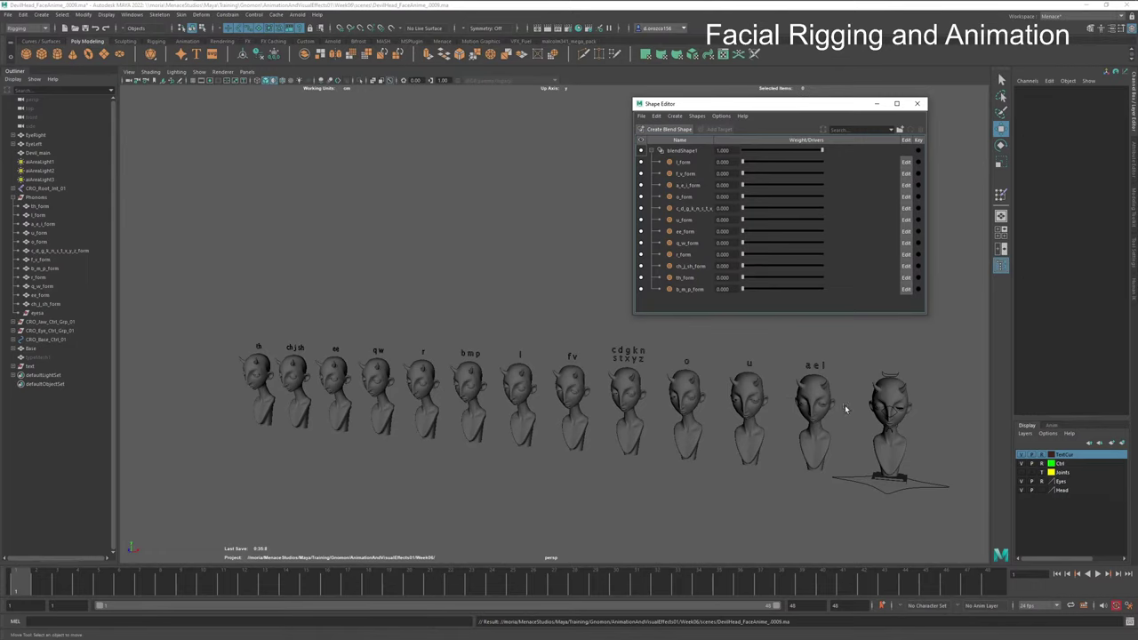
pyautogui.click(807, 401)
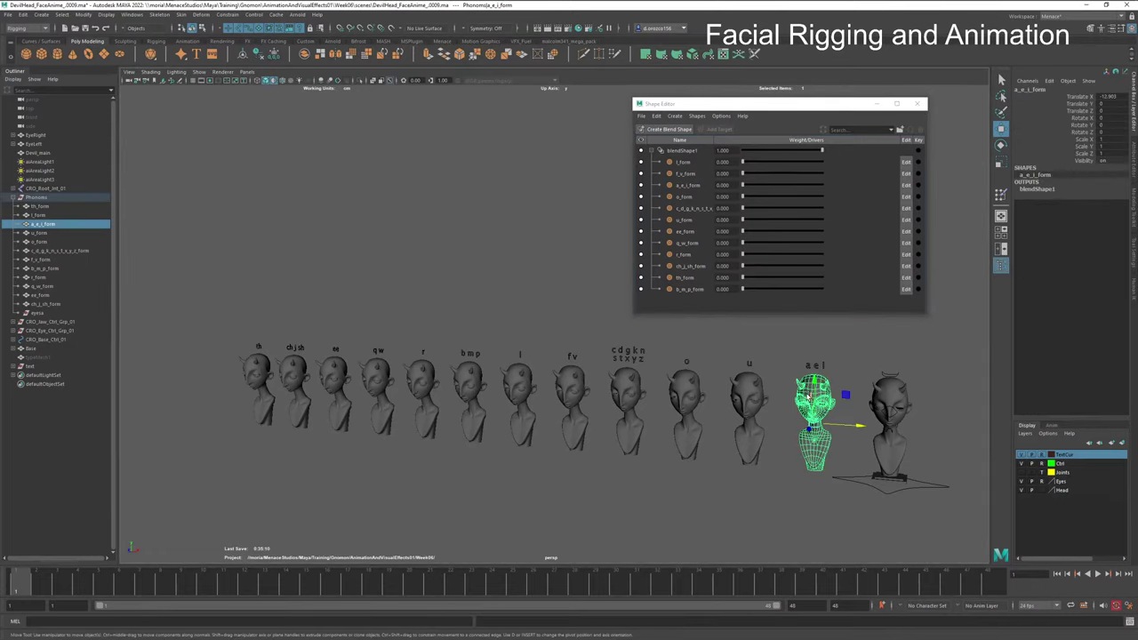
pyautogui.press('f')
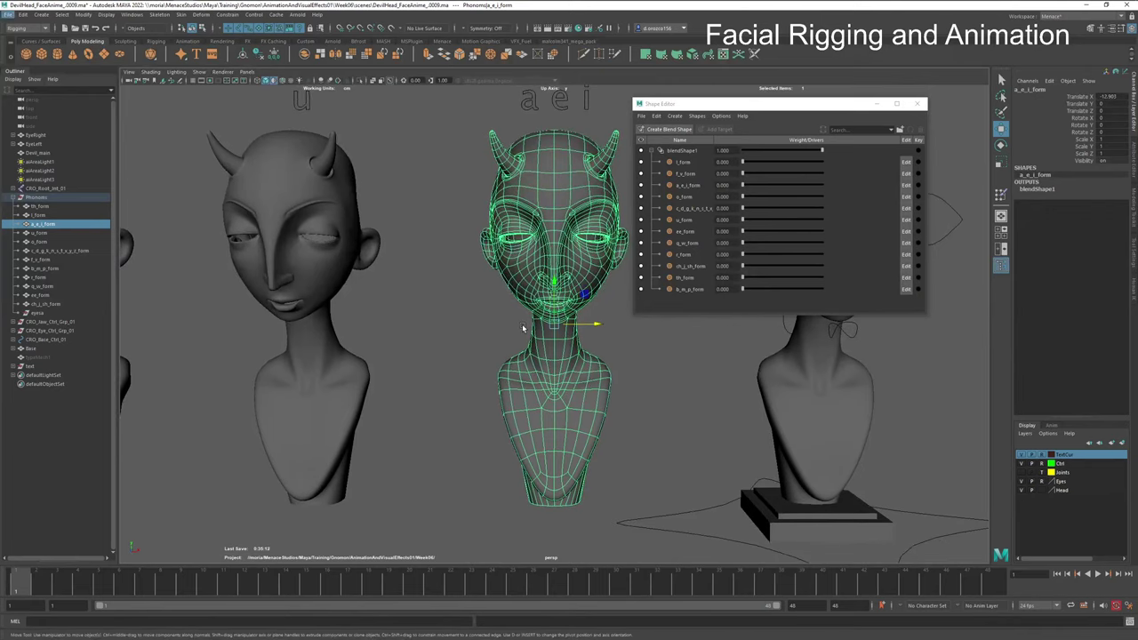
pyautogui.rightClick(522, 324)
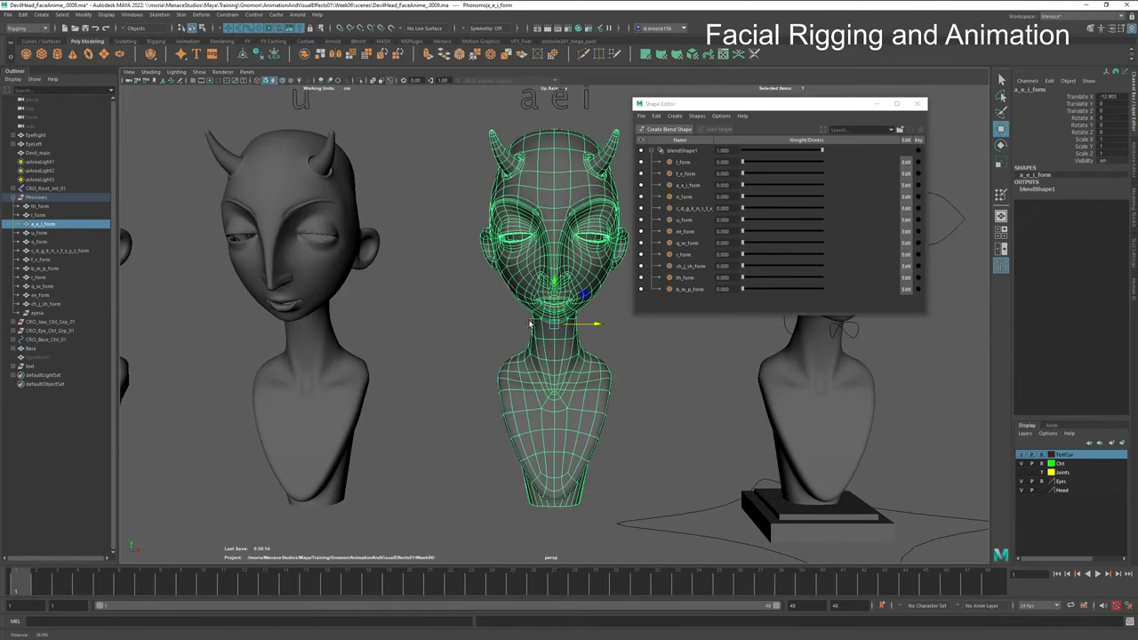
pyautogui.scroll(5, 522, 323)
pyautogui.keyDown('alt'); pyautogui.moveTo(522, 324); pyautogui.dragTo(615, 352); pyautogui.keyUp('alt')
pyautogui.scroll(8, 549, 346)
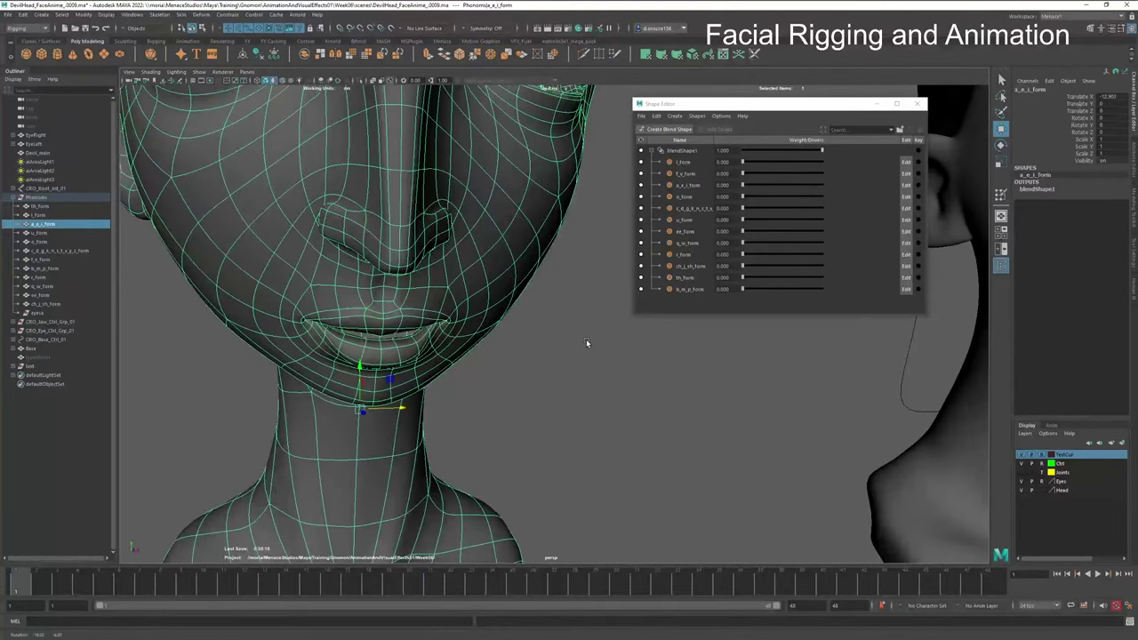
# Step: Switch the head to vertex mode and select the lip vertices plus both mouth corners
pyautogui.rightClick(364, 322)
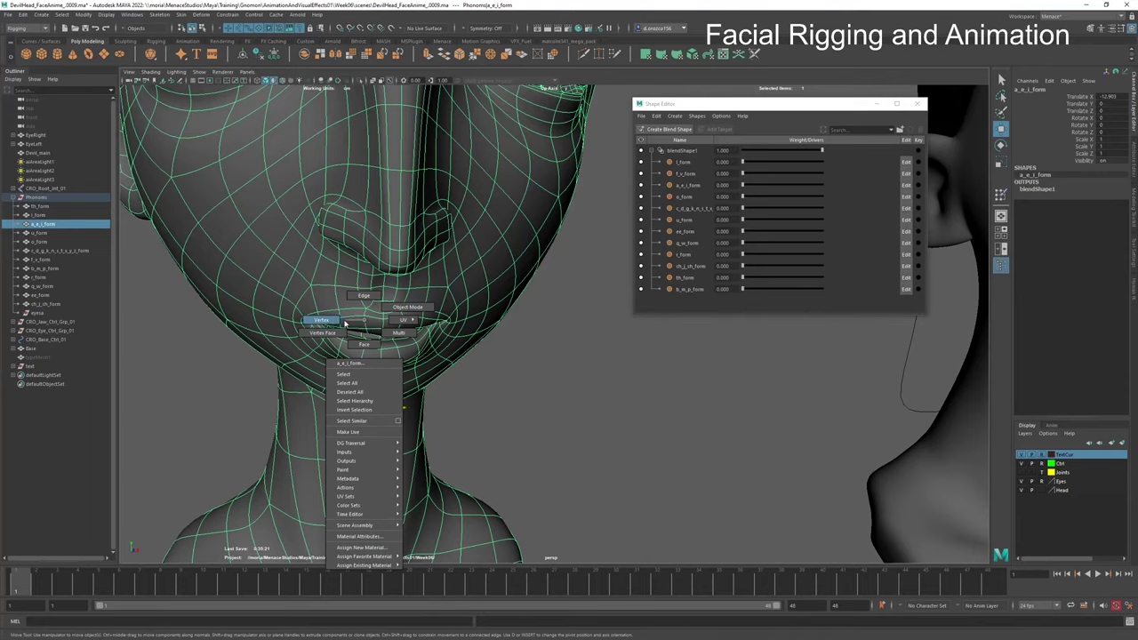
pyautogui.click(322, 320)
pyautogui.moveTo(418, 303); pyautogui.dragTo(343, 317)
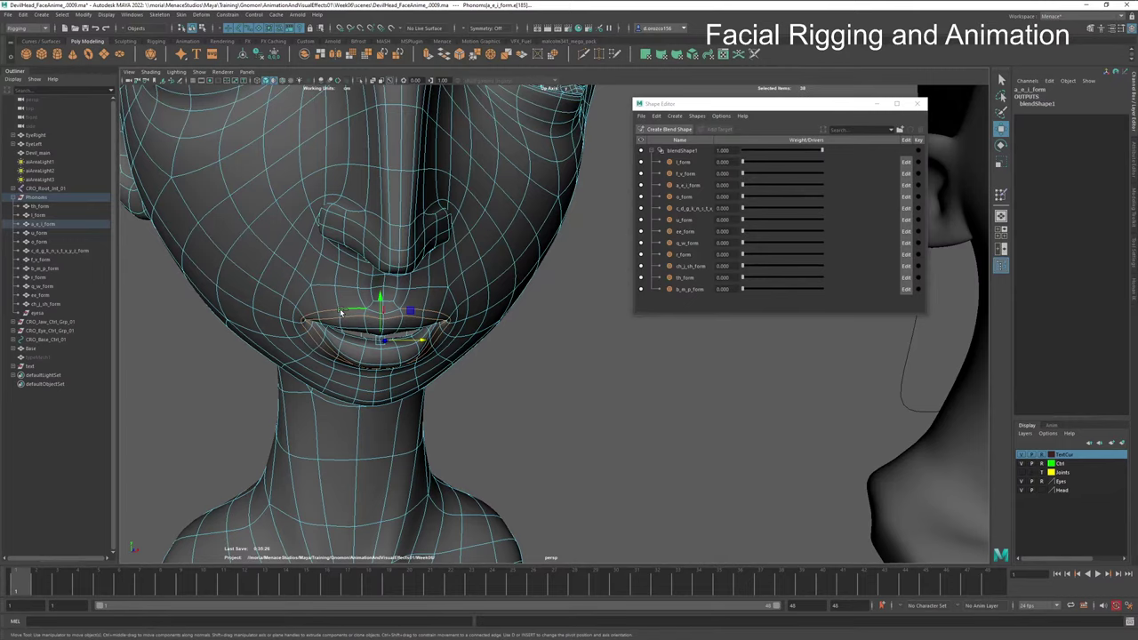
pyautogui.keyDown('shift'); pyautogui.click(294, 316); pyautogui.keyUp('shift')
pyautogui.keyDown('shift'); pyautogui.click(456, 323); pyautogui.keyUp('shift')
# Step: Scale the lip vertices outward in X with Soft Select, growing the selection to widen further
pyautogui.press('e')
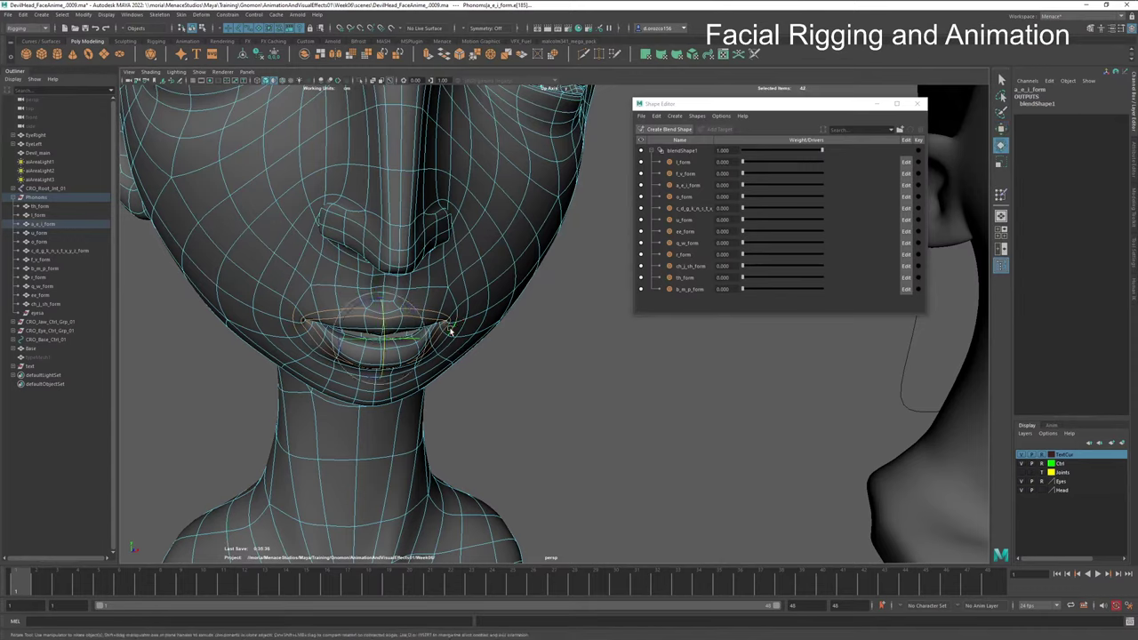
pyautogui.press('r')
pyautogui.press('b')
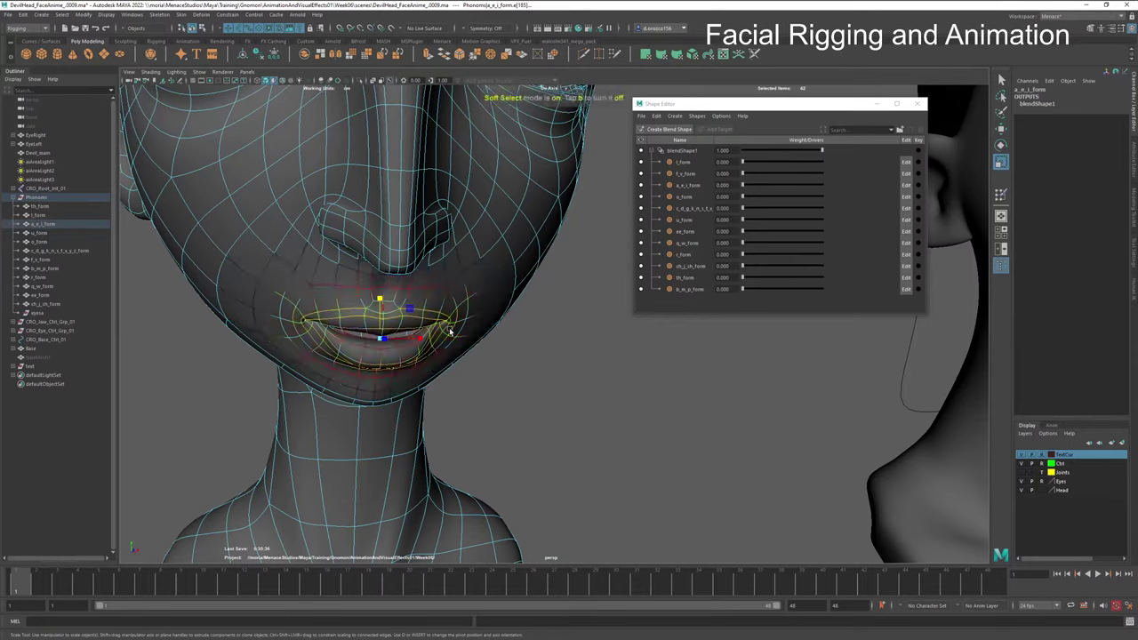
pyautogui.moveTo(423, 339); pyautogui.dragTo(425, 340)
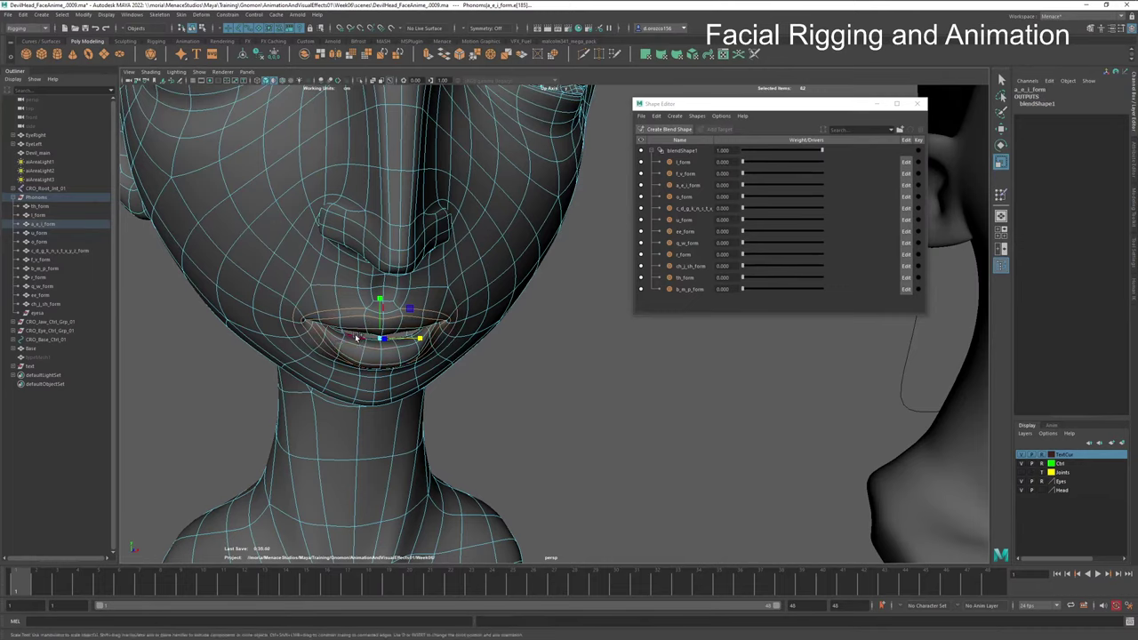
pyautogui.hotkey('shift', '.')
pyautogui.moveTo(419, 338); pyautogui.dragTo(423, 338)
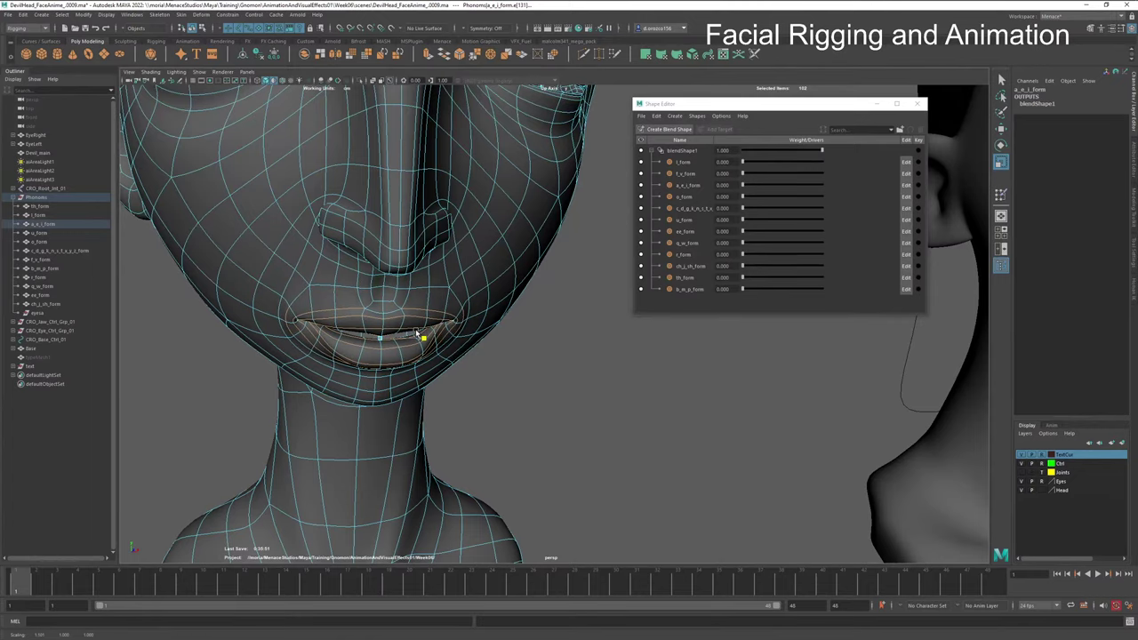
pyautogui.keyDown('alt'); pyautogui.moveTo(419, 333); pyautogui.dragTo(443, 369); pyautogui.keyUp('alt')
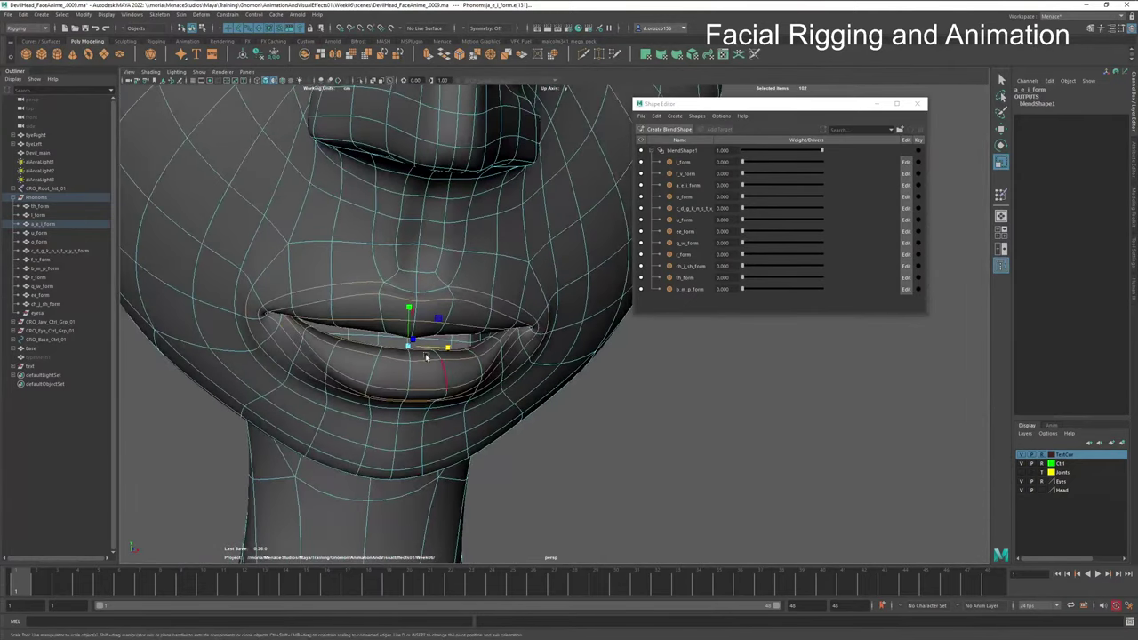
pyautogui.click(402, 321)
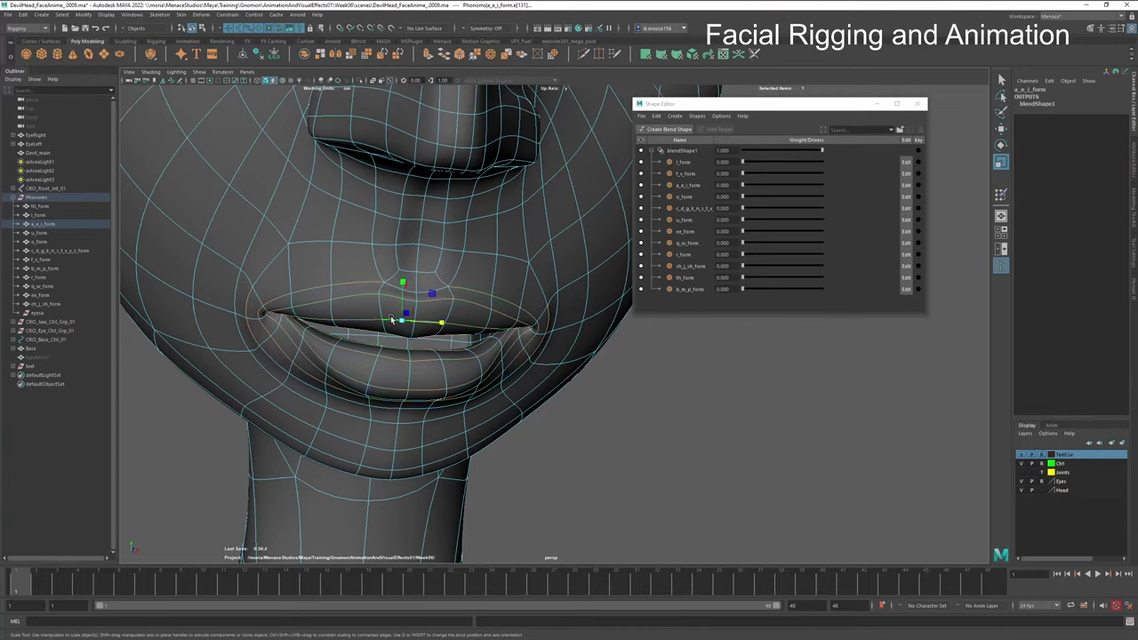
# Step: Try lifting the soft-selected upper-lip edges along Y, then undo the lifts
pyautogui.press('q')
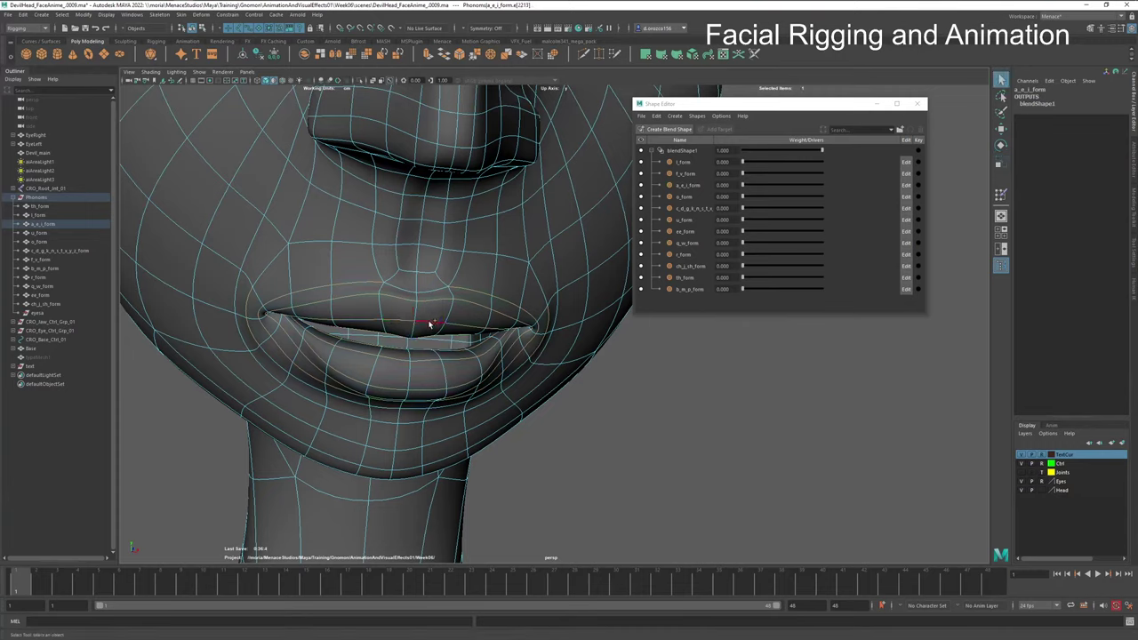
pyautogui.click(401, 302)
pyautogui.keyDown('shift'); pyautogui.click(427, 293); pyautogui.keyUp('shift')
pyautogui.press('b')
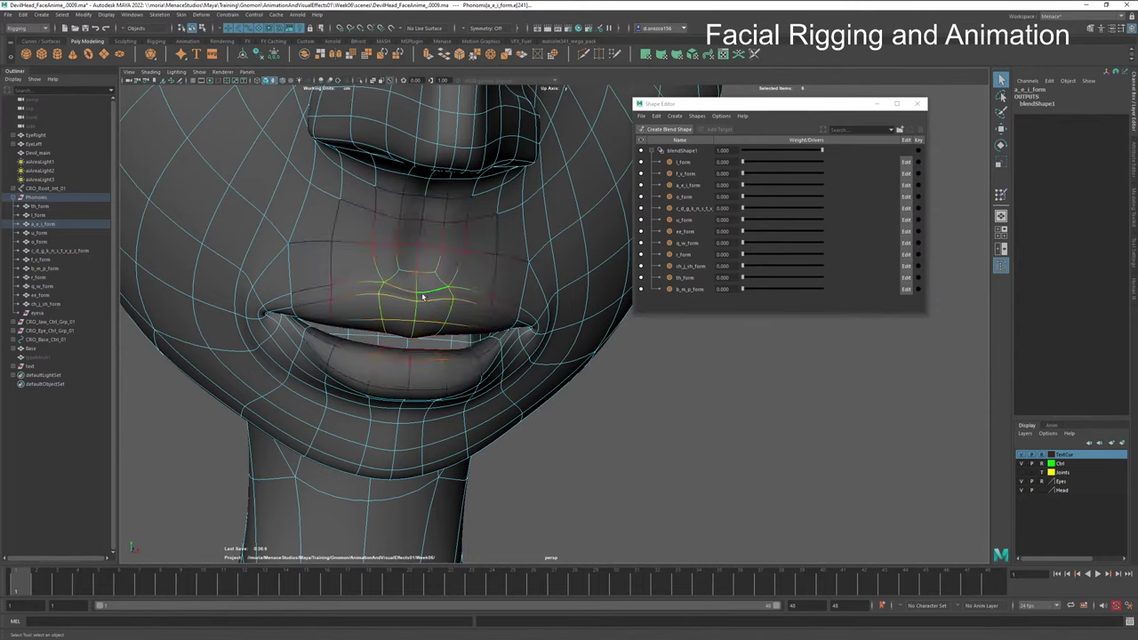
pyautogui.press('w')
pyautogui.moveTo(418, 285); pyautogui.dragTo(418, 277)
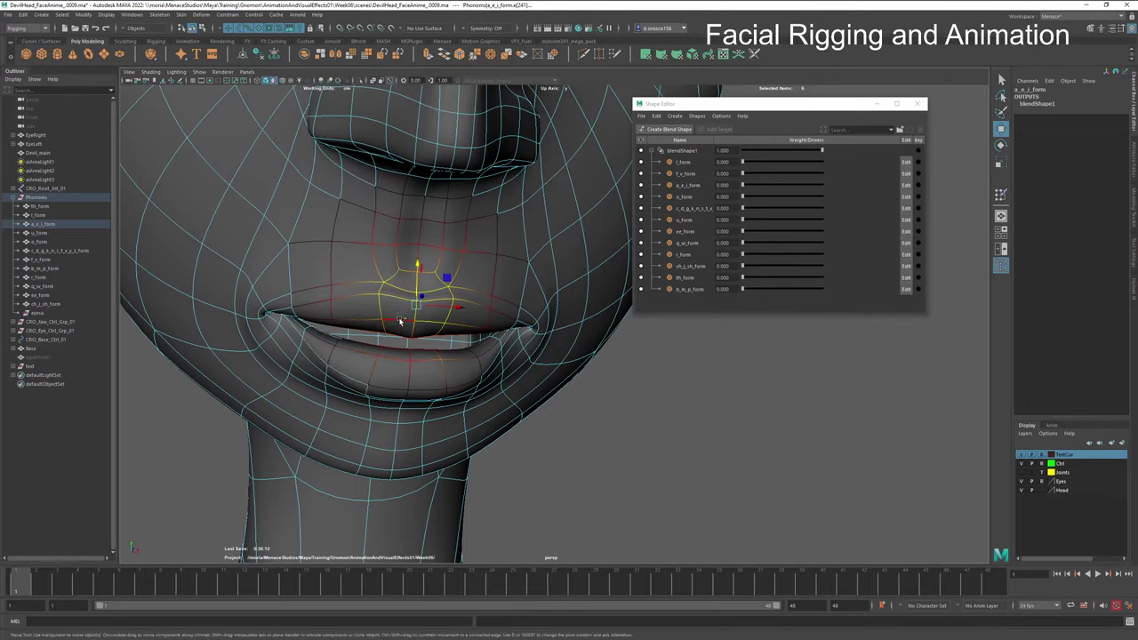
pyautogui.moveTo(421, 270)
pyautogui.mouseDown()
pyautogui.moveTo(418, 260)
pyautogui.moveTo(402, 272)
pyautogui.mouseUp()
pyautogui.hotkey('ctrl', 'z')
pyautogui.hotkey('ctrl', 'z')
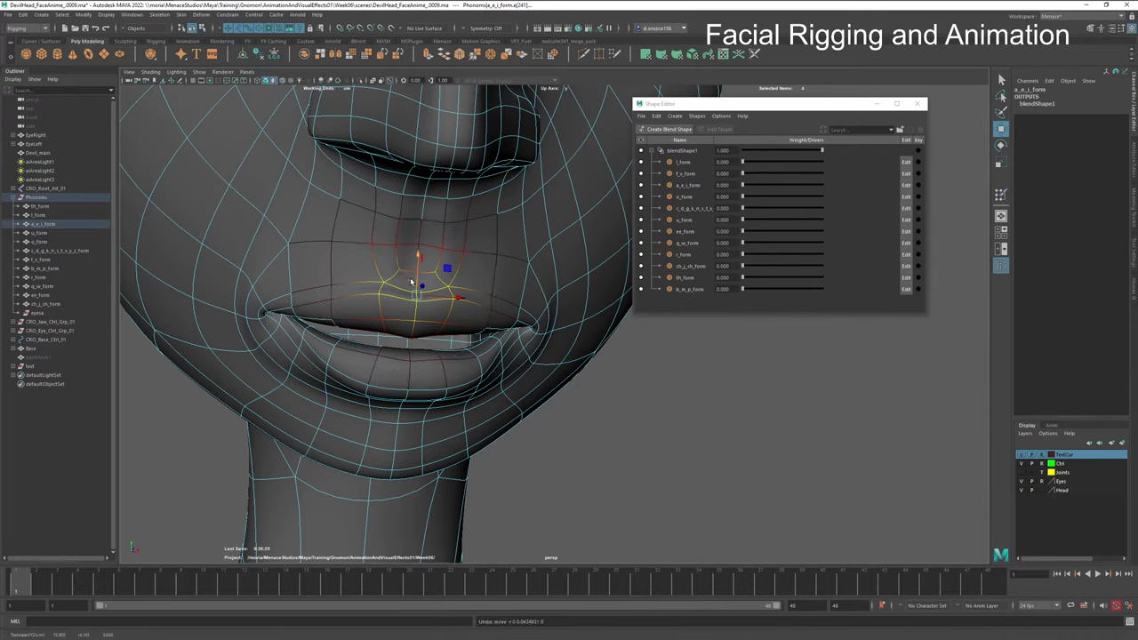
# Step: Reselect the lip edges, shrink the soft falloff radius, and lift them slightly
pyautogui.click(400, 319)
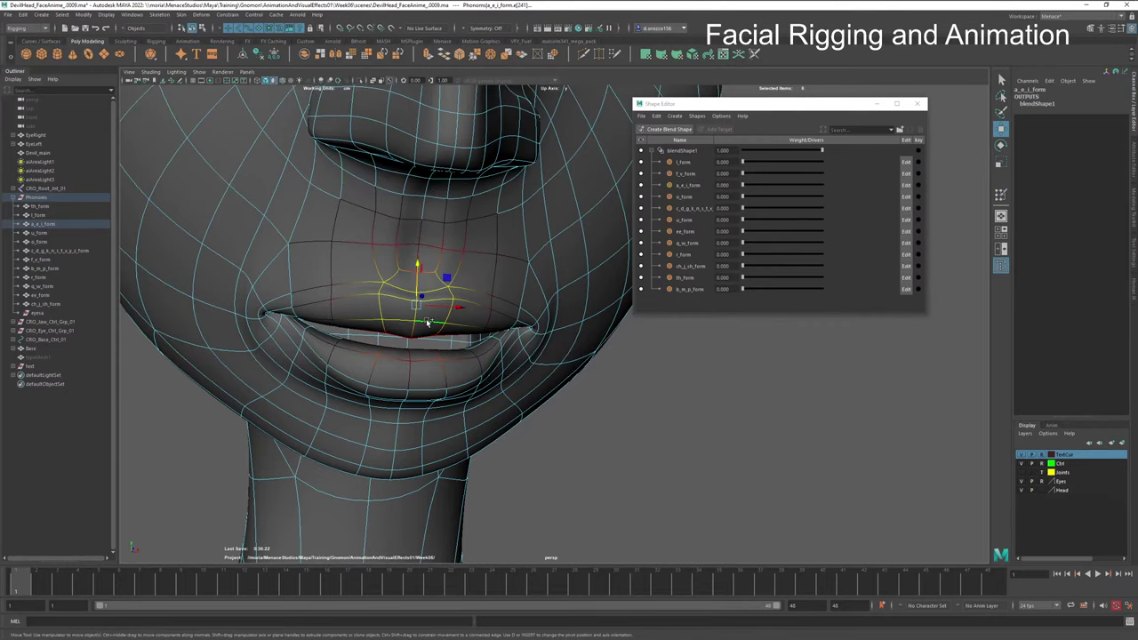
pyautogui.moveTo(426, 322); pyautogui.dragTo(419, 323)
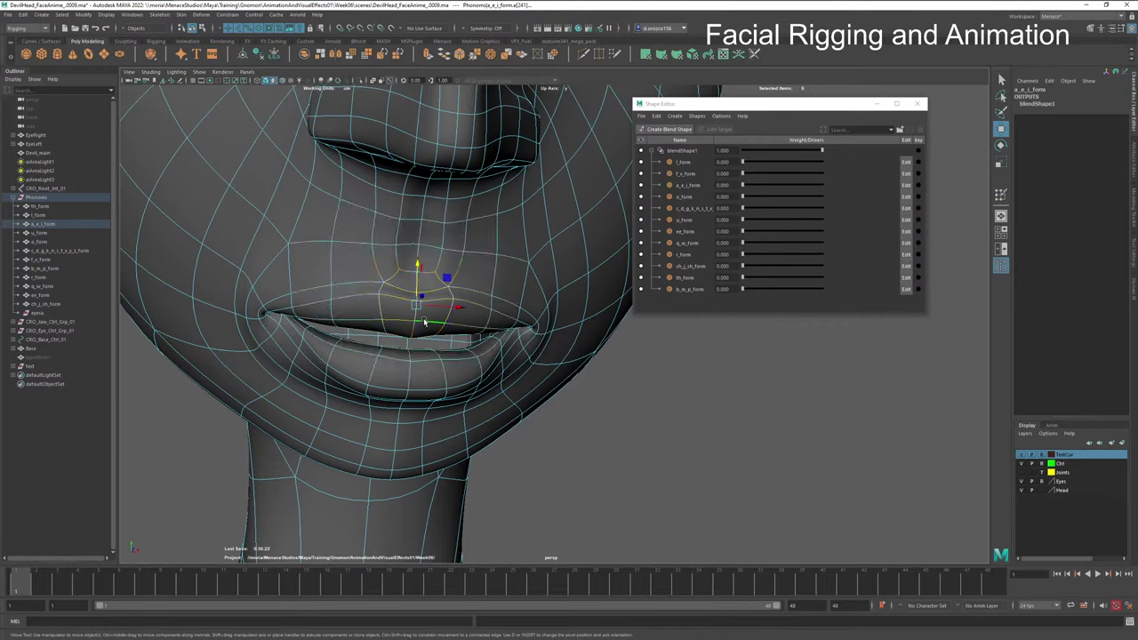
pyautogui.click(373, 325)
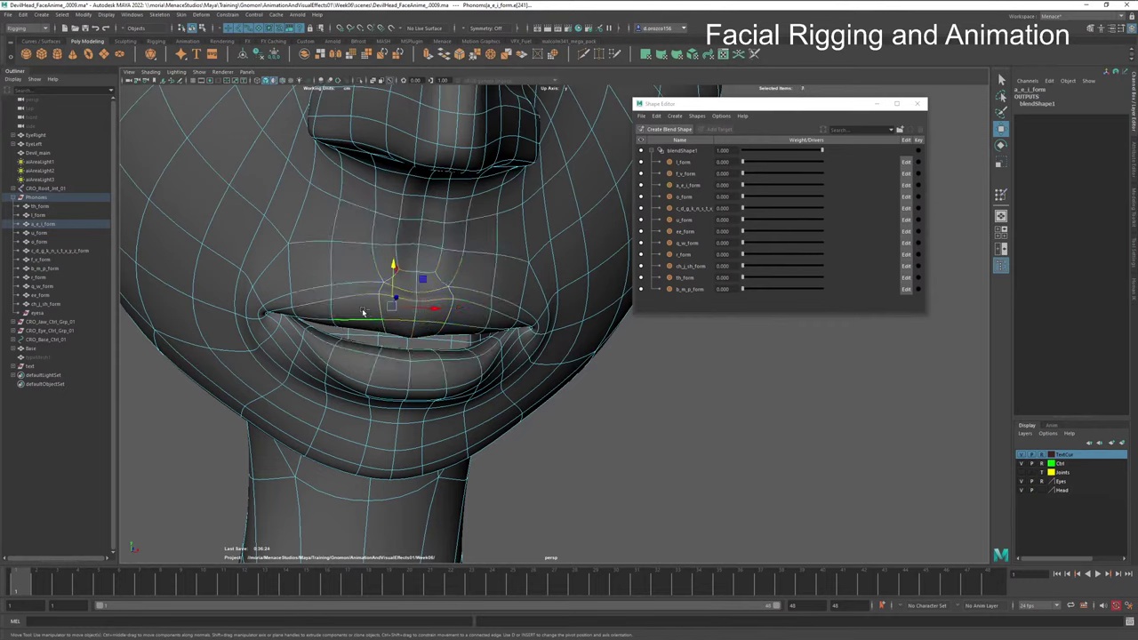
pyautogui.keyDown('shift'); pyautogui.click(458, 292); pyautogui.keyUp('shift')
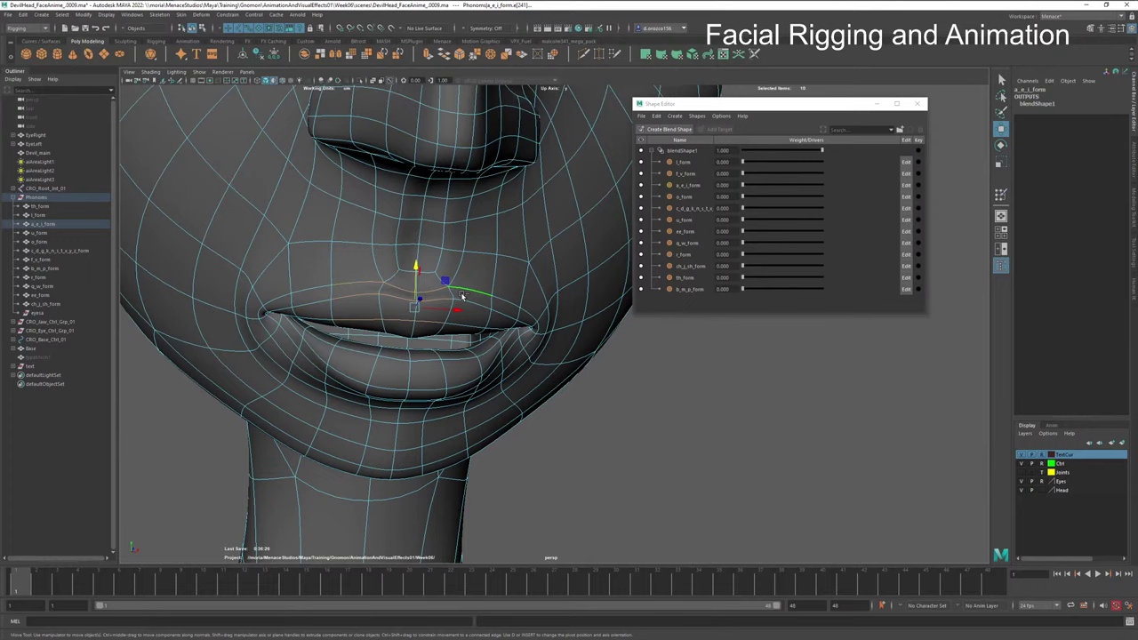
pyautogui.keyDown('ctrl'); pyautogui.click(505, 313); pyautogui.keyUp('ctrl')
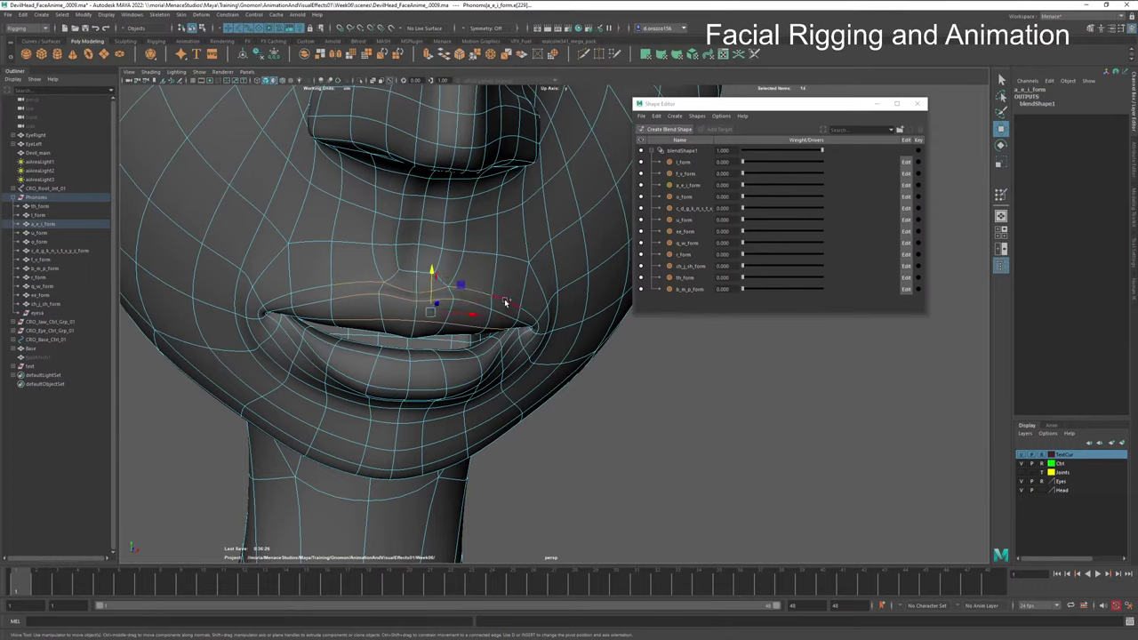
pyautogui.keyDown('shift'); pyautogui.click(330, 320); pyautogui.keyUp('shift')
pyautogui.press('b')
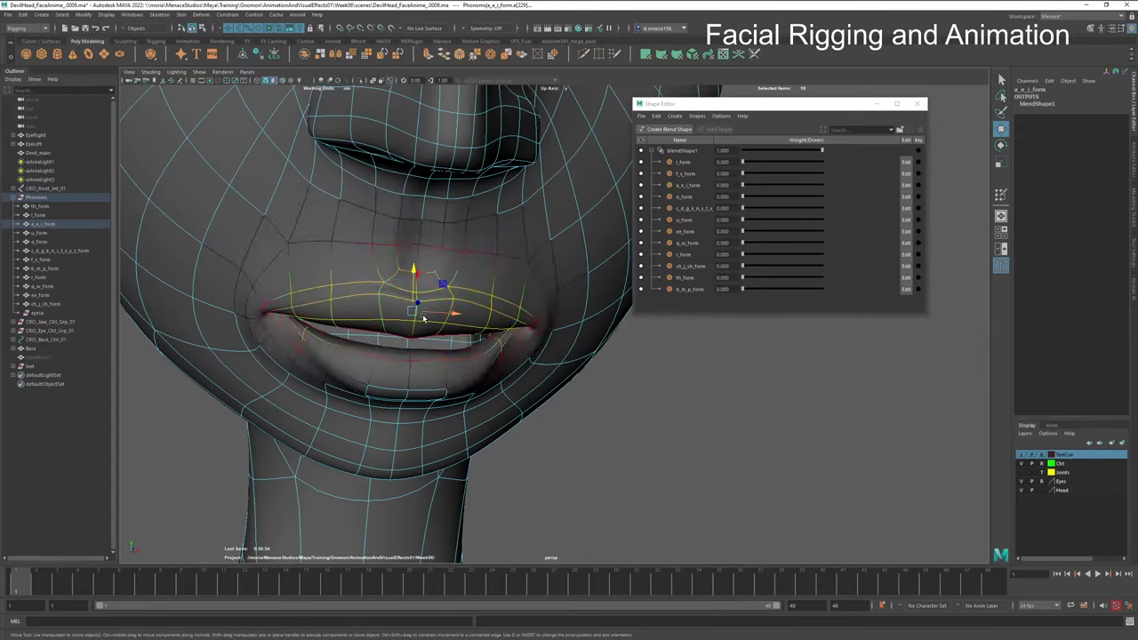
pyautogui.moveTo(412, 323); pyautogui.dragTo(383, 320)
pyautogui.moveTo(414, 276); pyautogui.dragTo(414, 271)
# Step: Add lower-lip edges, including the inner lower-lip edge loop, to the selection
pyautogui.keyDown('alt'); pyautogui.moveTo(407, 313); pyautogui.dragTo(384, 278); pyautogui.keyUp('alt')
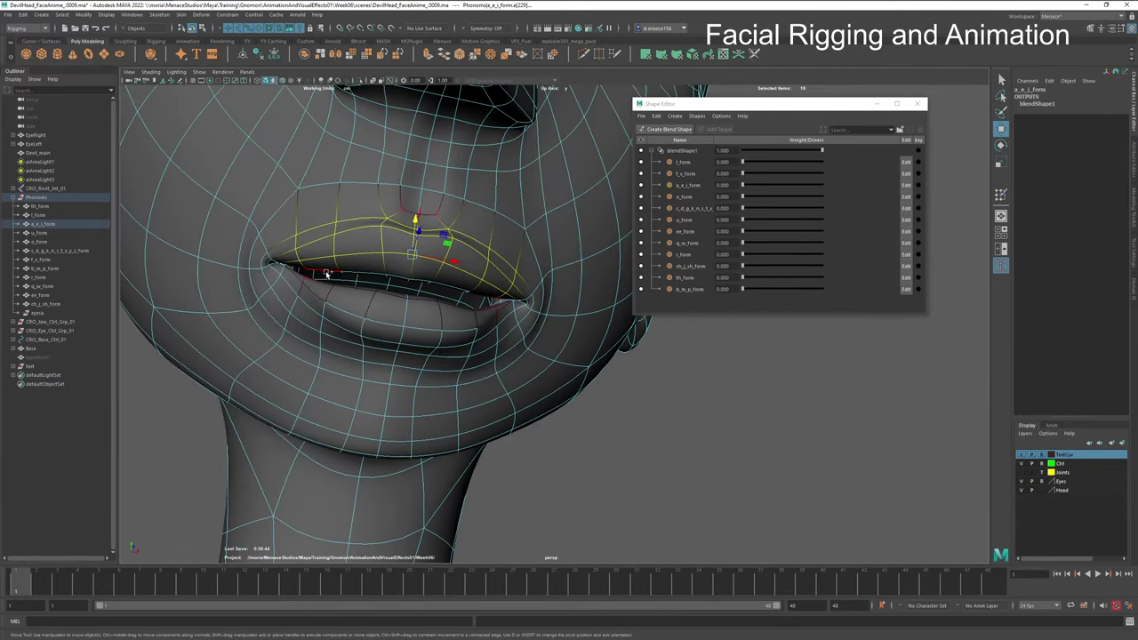
pyautogui.keyDown('shift'); pyautogui.click(327, 274); pyautogui.keyUp('shift')
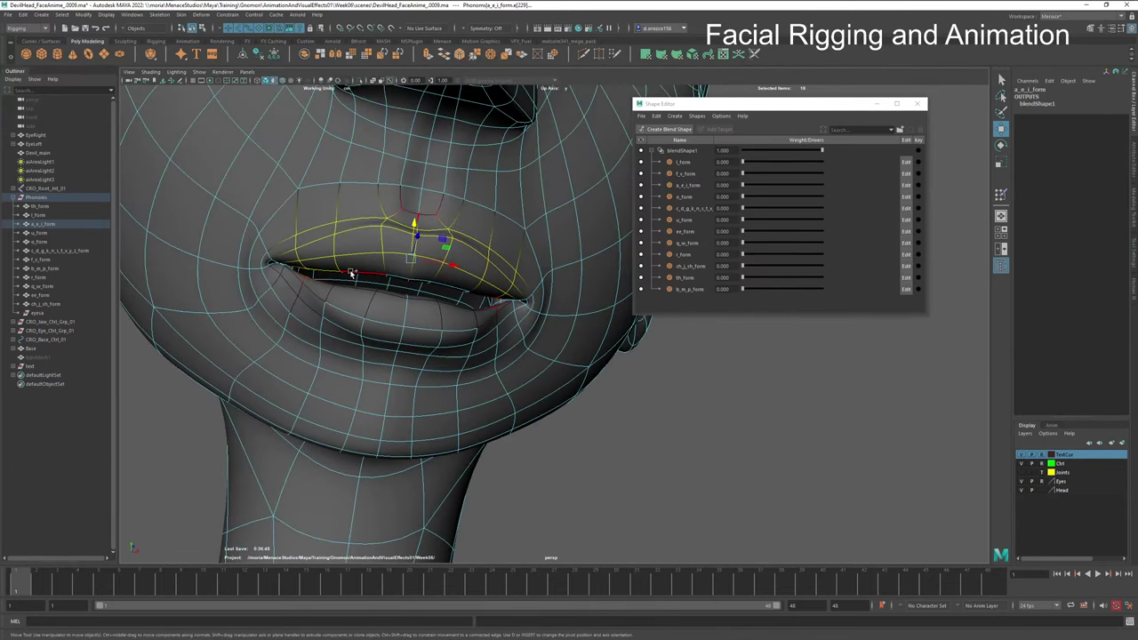
pyautogui.keyDown('shift'); pyautogui.click(391, 279); pyautogui.keyUp('shift')
pyautogui.keyDown('shift'); pyautogui.click(484, 295); pyautogui.keyUp('shift')
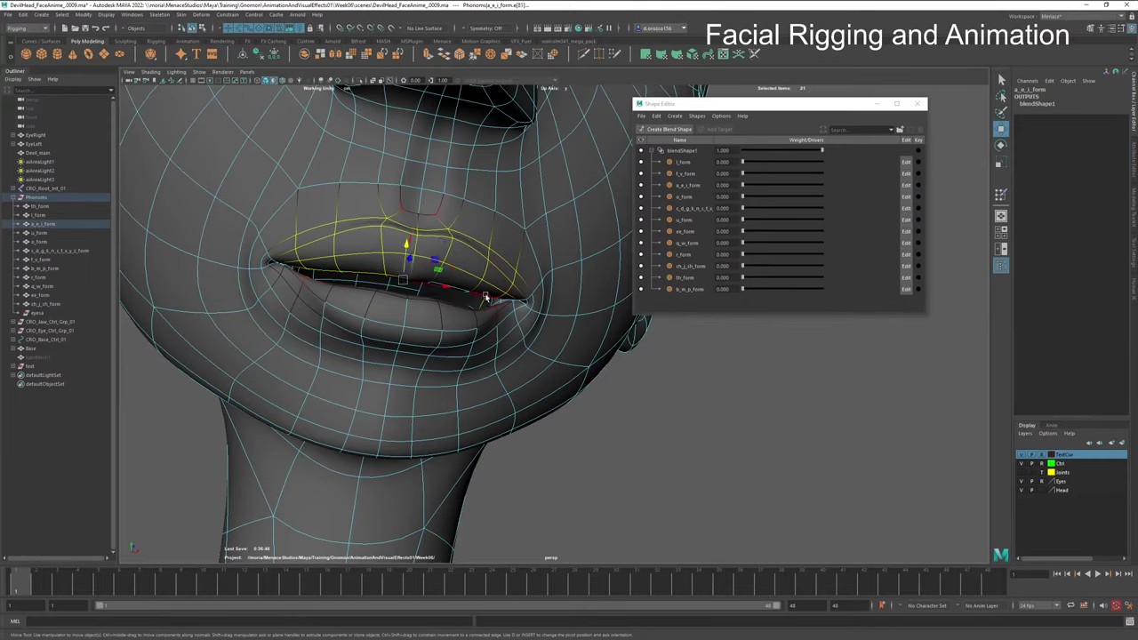
pyautogui.keyDown('shift'); pyautogui.doubleClick(483, 298); pyautogui.keyUp('shift')
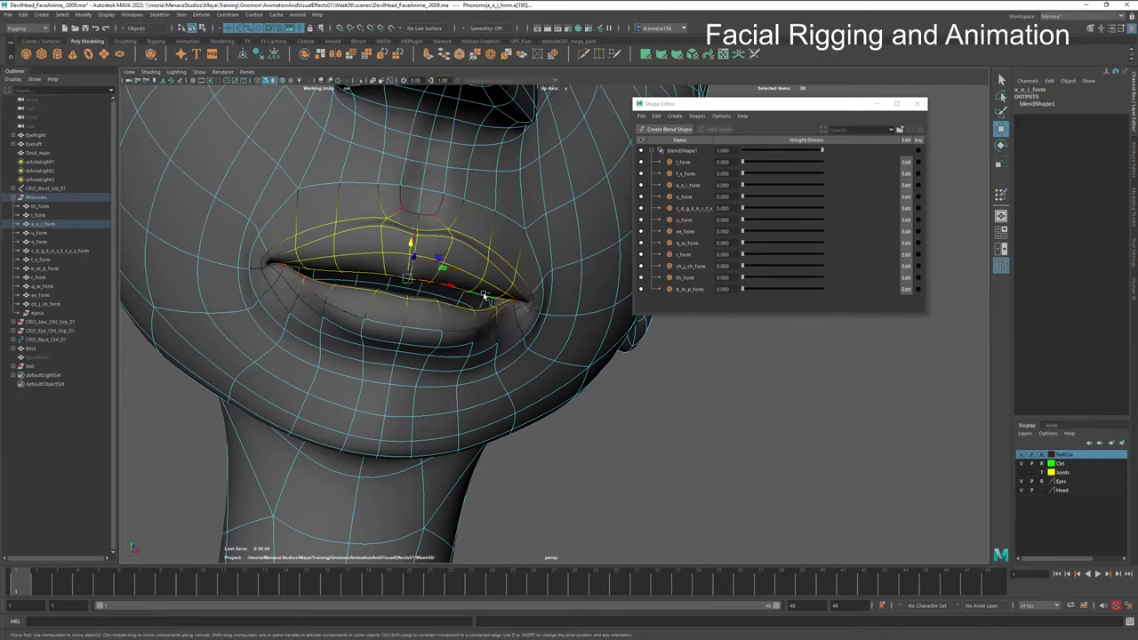
pyautogui.keyDown('shift'); pyautogui.click(483, 301); pyautogui.keyUp('shift')
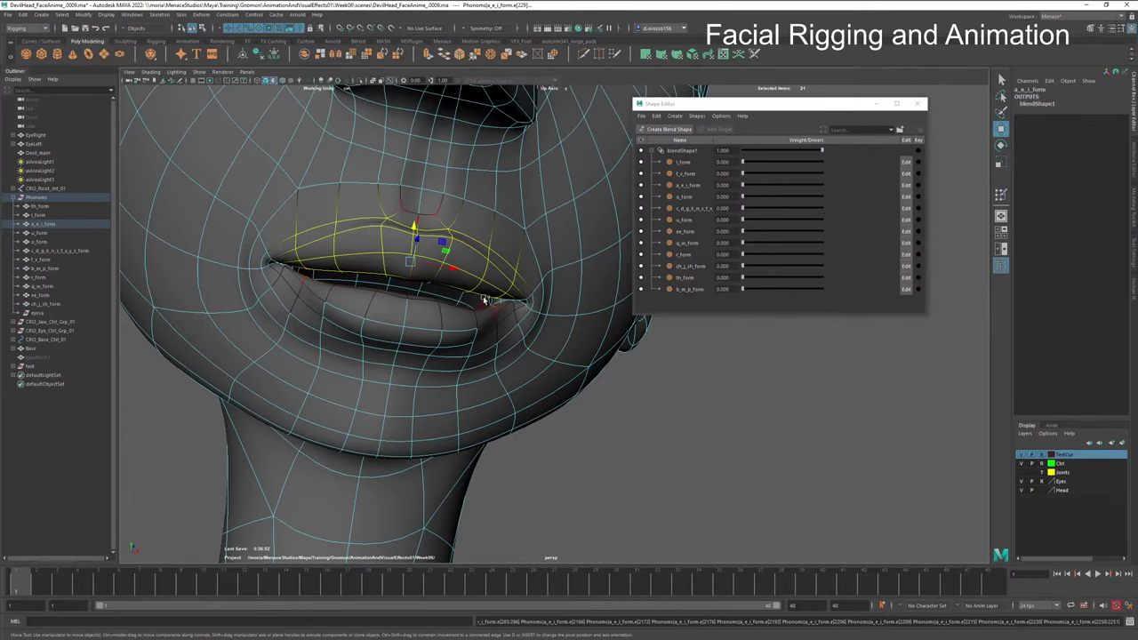
pyautogui.keyDown('shift'); pyautogui.click(449, 288); pyautogui.keyUp('shift')
pyautogui.keyDown('shift'); pyautogui.click(418, 283); pyautogui.keyUp('shift')
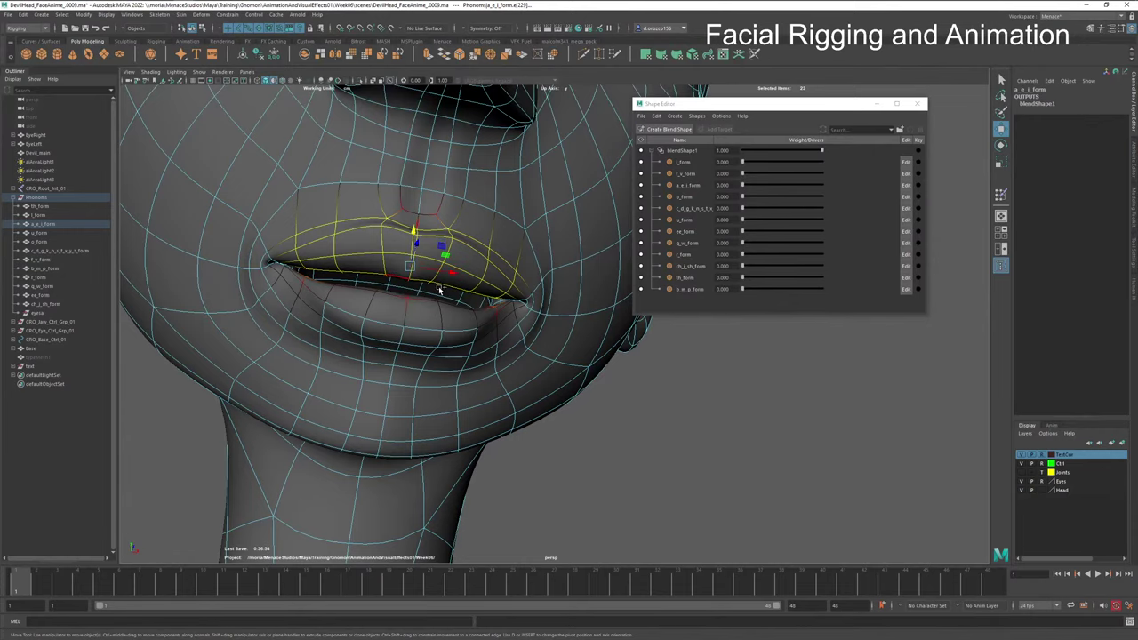
pyautogui.moveTo(438, 289)
pyautogui.keyDown('alt'); pyautogui.mouseDown()
pyautogui.moveTo(436, 278)
pyautogui.moveTo(434, 298)
pyautogui.mouseUp(); pyautogui.keyUp('alt')
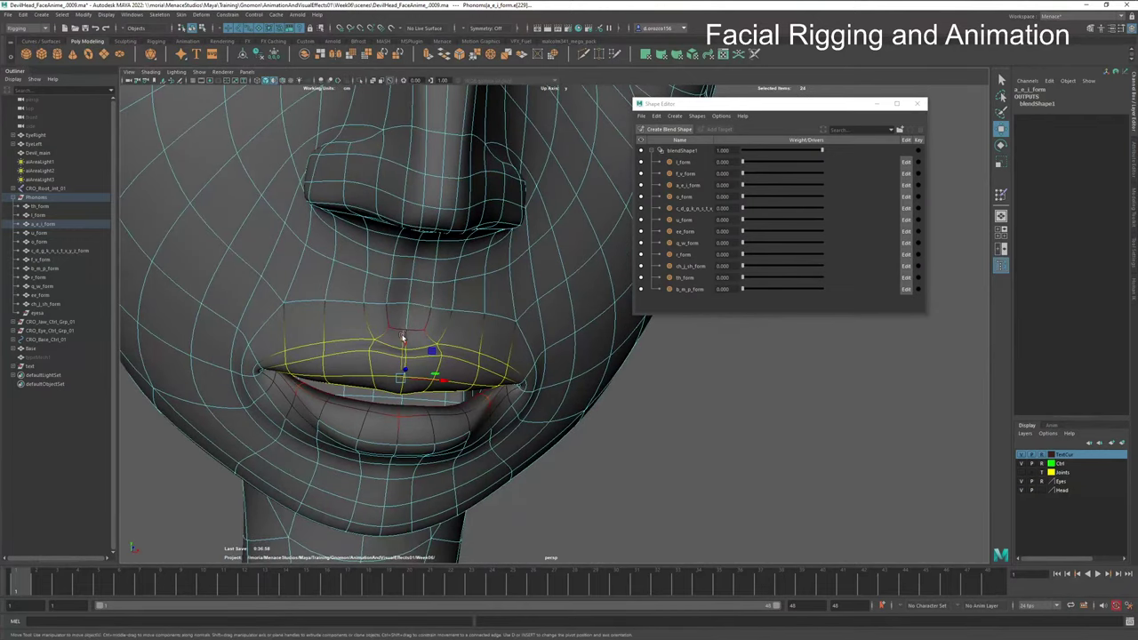
# Step: Test nudging and raising the lip edges, undoing both moves
pyautogui.moveTo(402, 336); pyautogui.dragTo(401, 326, button='middle')
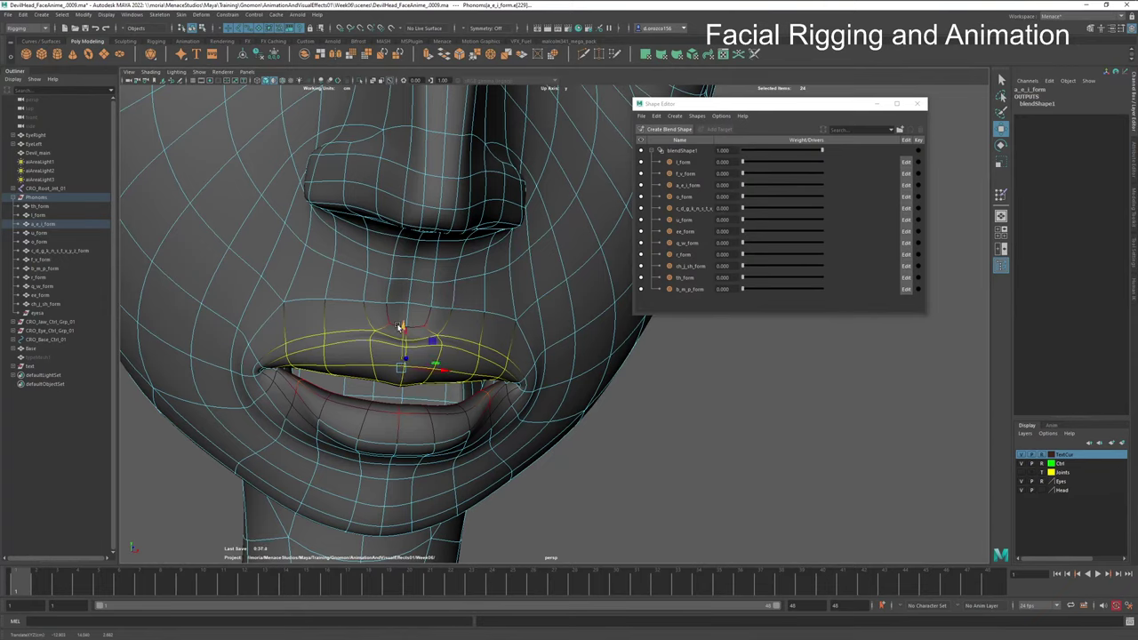
pyautogui.hotkey('ctrl', 'z')
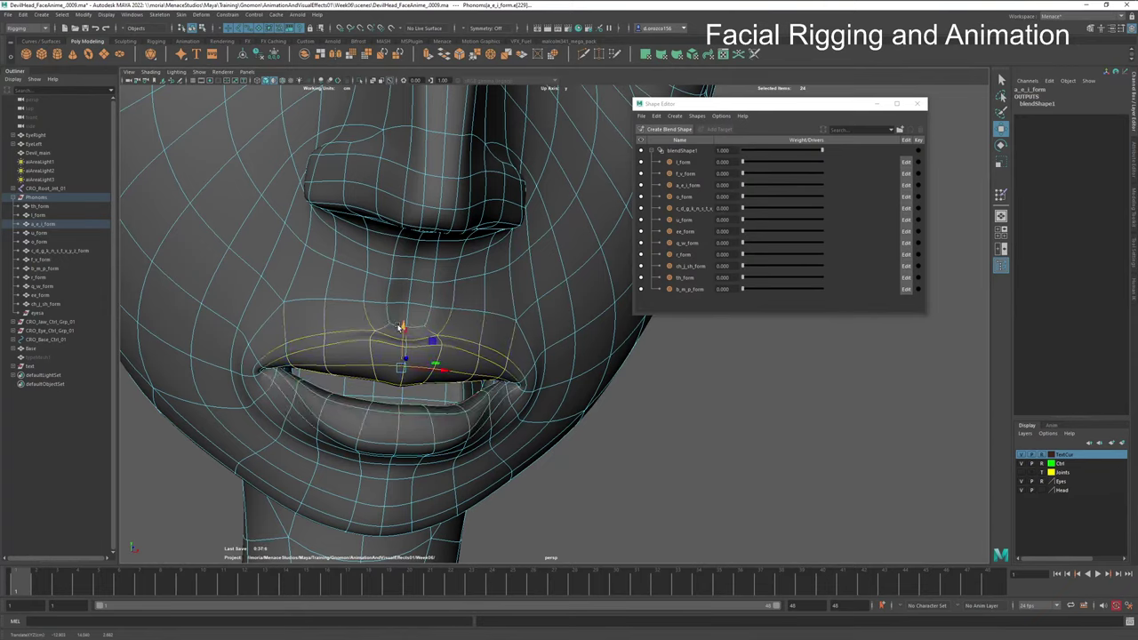
pyautogui.moveTo(401, 327)
pyautogui.mouseDown()
pyautogui.moveTo(401, 275)
pyautogui.moveTo(401, 317)
pyautogui.mouseUp()
pyautogui.hotkey('ctrl', 'z')
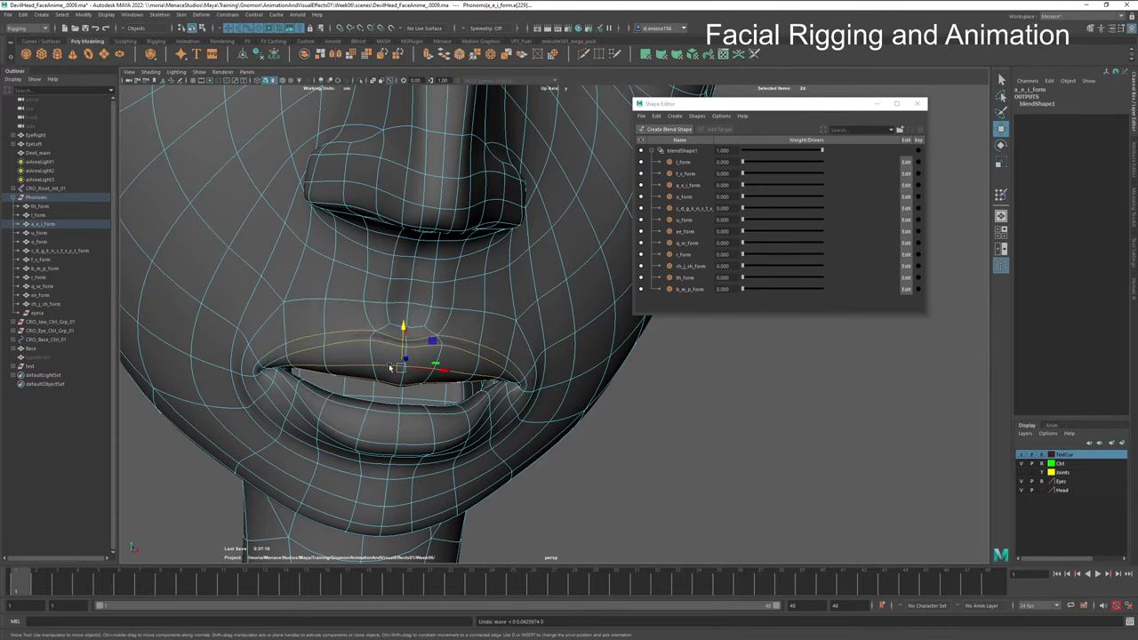
pyautogui.moveTo(389, 368)
pyautogui.keyDown('alt'); pyautogui.mouseDown()
pyautogui.moveTo(400, 382)
pyautogui.moveTo(489, 366)
pyautogui.moveTo(407, 450)
pyautogui.moveTo(403, 436)
pyautogui.moveTo(419, 450)
pyautogui.moveTo(406, 433)
pyautogui.moveTo(444, 436)
pyautogui.moveTo(419, 432)
pyautogui.moveTo(460, 450)
pyautogui.moveTo(574, 457)
pyautogui.moveTo(556, 456)
pyautogui.moveTo(605, 445)
pyautogui.moveTo(840, 193)
pyautogui.mouseUp(); pyautogui.keyUp('alt')
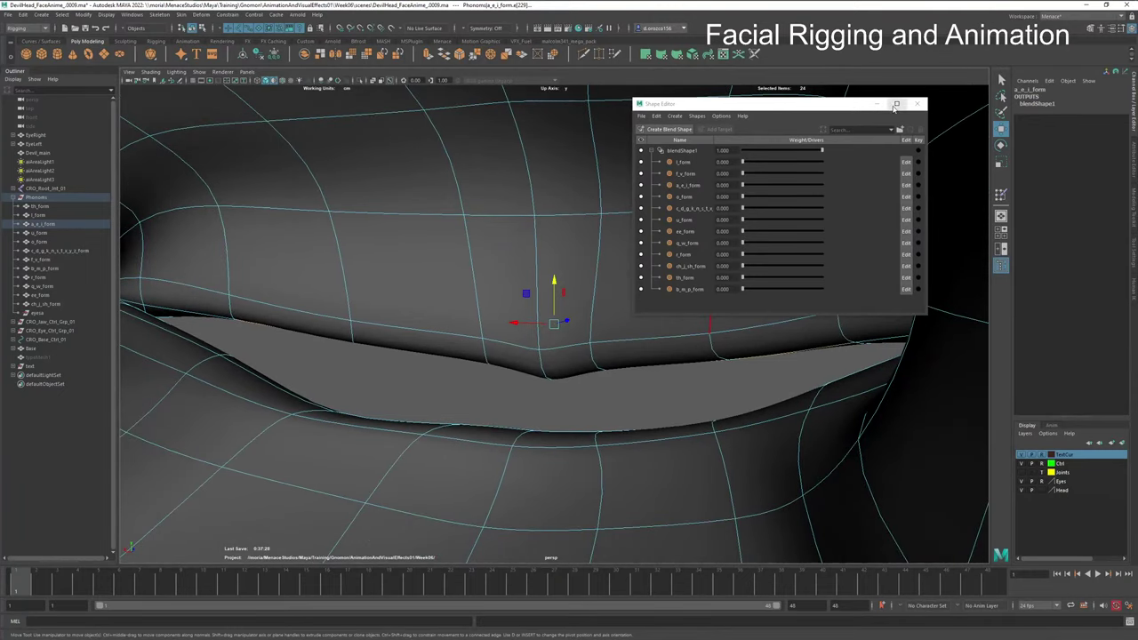
# Step: Select the edge loop through the upper-lip centre and raise it along Y
pyautogui.click(917, 104)
pyautogui.keyDown('shift'); pyautogui.click(774, 322); pyautogui.keyUp('shift')
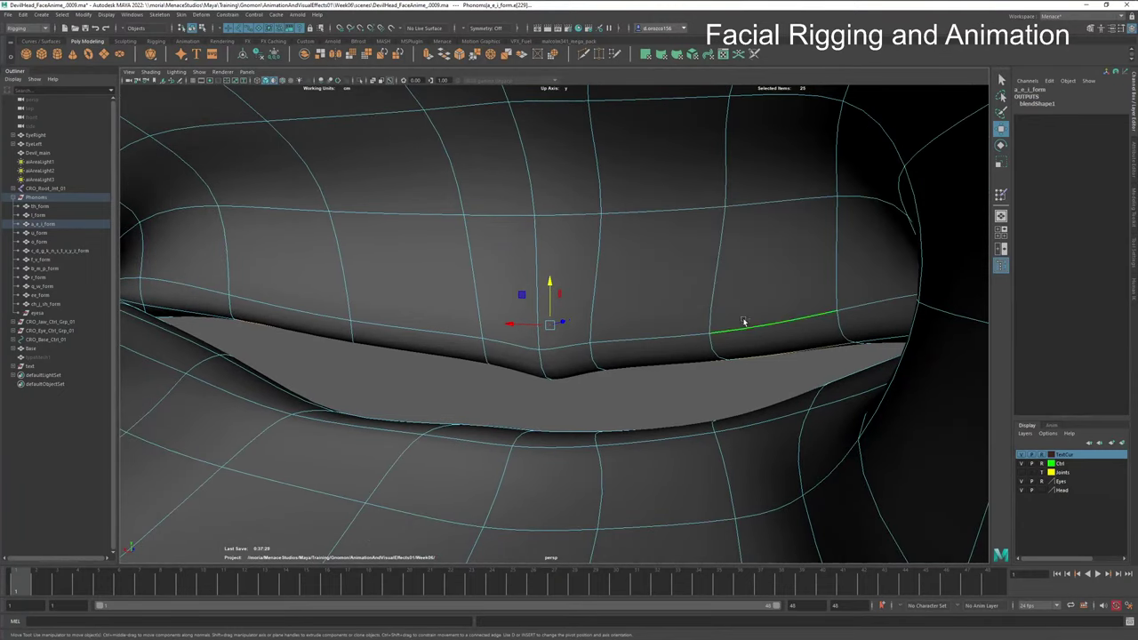
pyautogui.keyDown('shift'); pyautogui.click(283, 311); pyautogui.keyUp('shift')
pyautogui.keyDown('alt'); pyautogui.moveTo(408, 311); pyautogui.dragTo(364, 318); pyautogui.keyUp('alt')
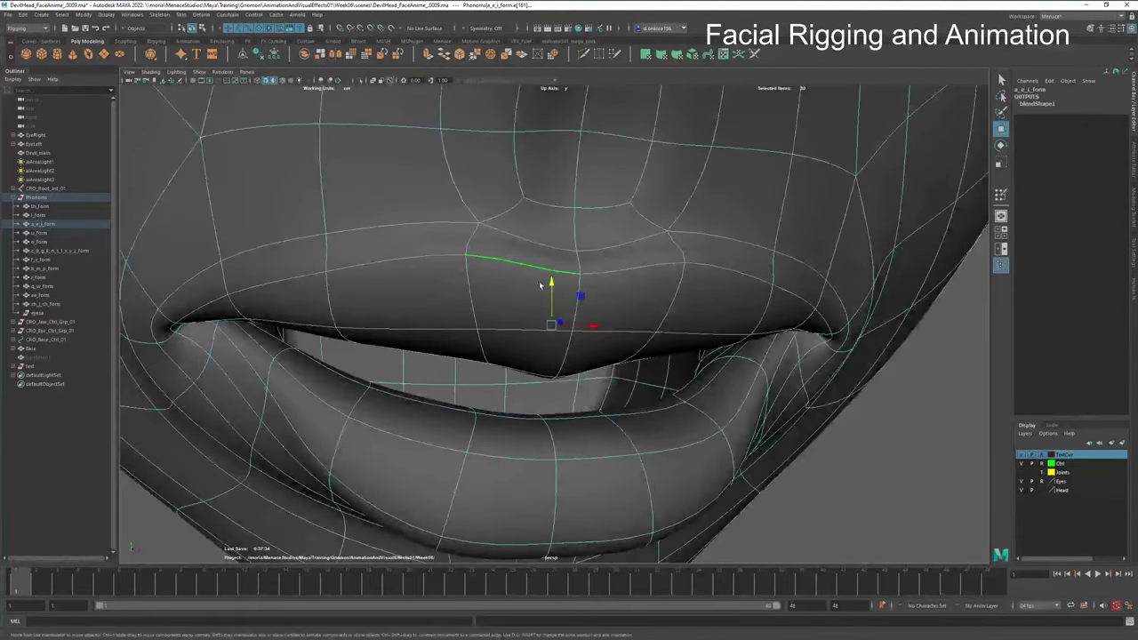
pyautogui.moveTo(554, 287); pyautogui.dragTo(554, 275)
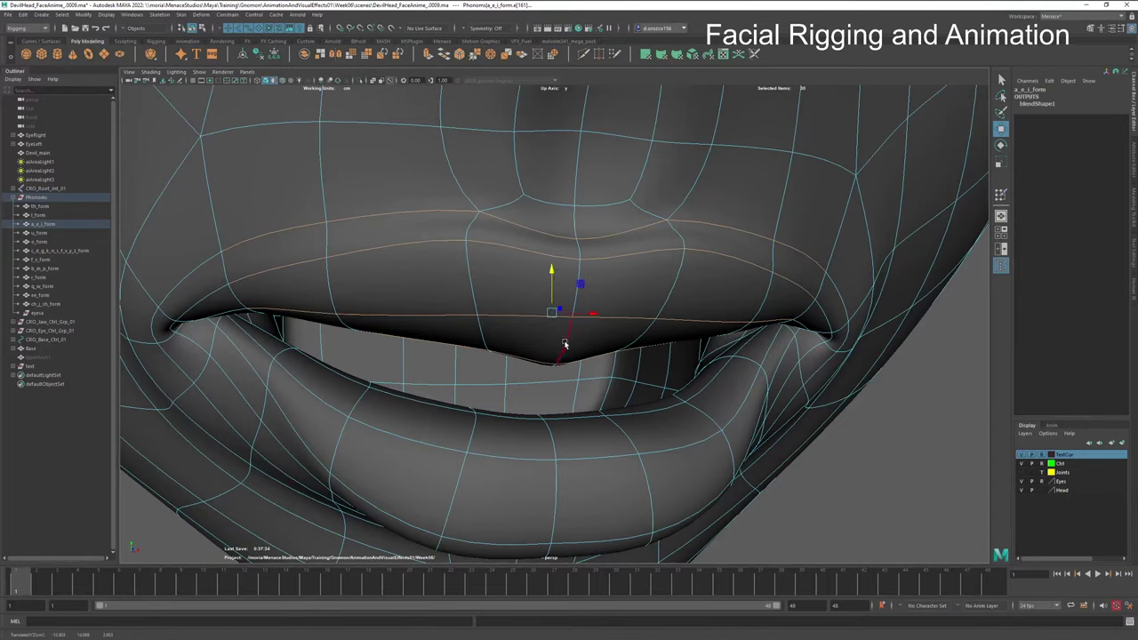
pyautogui.click(565, 344)
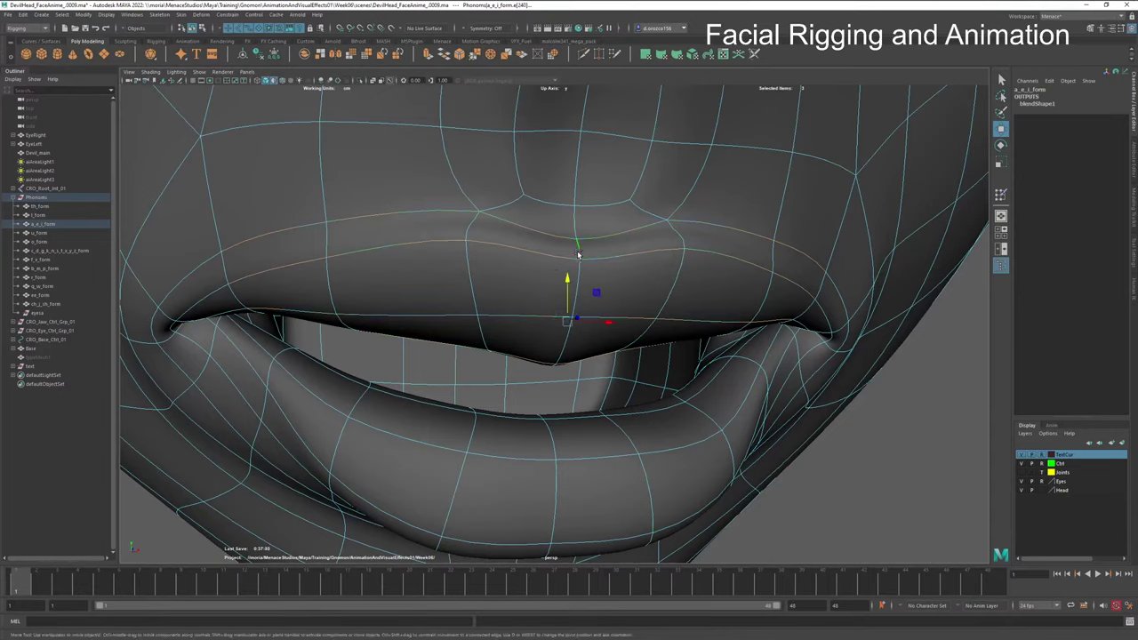
pyautogui.click(578, 258)
pyautogui.moveTo(567, 282); pyautogui.dragTo(568, 275)
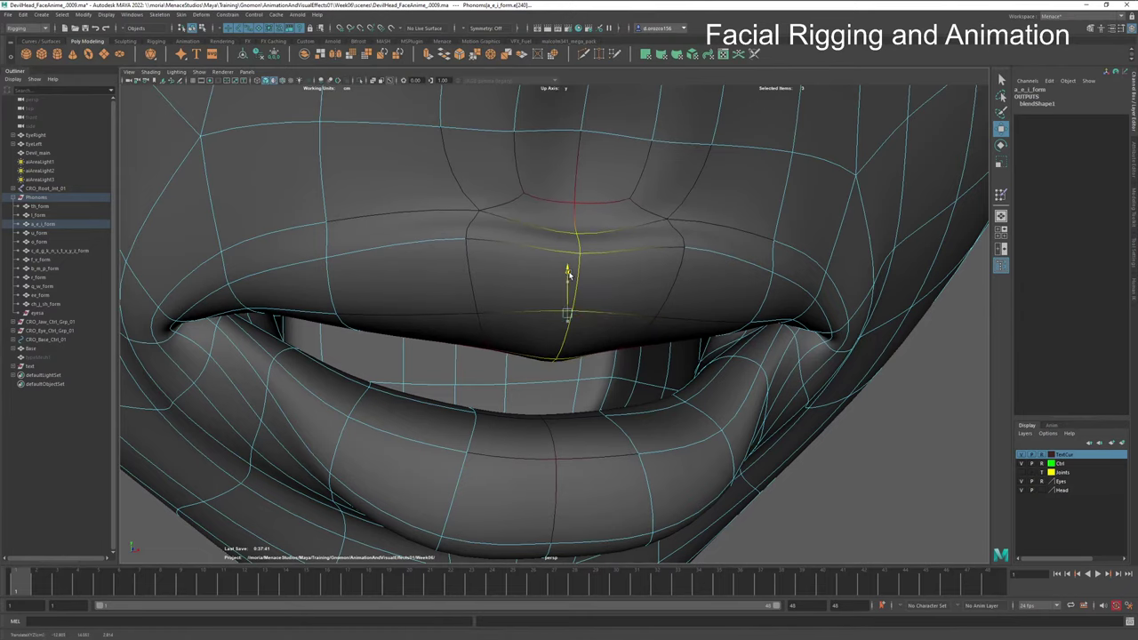
# Step: Add more lip edges, raise the upper lip's lower contour, then undo and retry with a larger falloff
pyautogui.keyDown('alt'); pyautogui.moveTo(516, 317); pyautogui.dragTo(685, 329); pyautogui.keyUp('alt')
pyautogui.keyDown('shift'); pyautogui.click(555, 353); pyautogui.keyUp('shift')
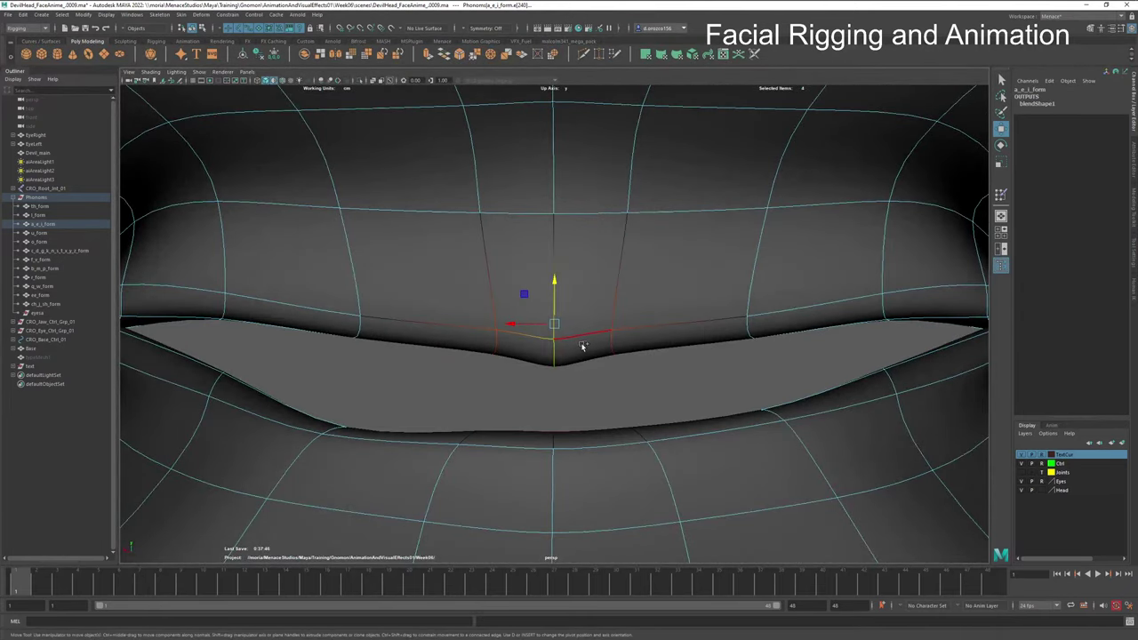
pyautogui.moveTo(611, 343)
pyautogui.keyDown('alt'); pyautogui.mouseDown()
pyautogui.moveTo(575, 346)
pyautogui.moveTo(617, 348)
pyautogui.mouseUp(); pyautogui.keyUp('alt')
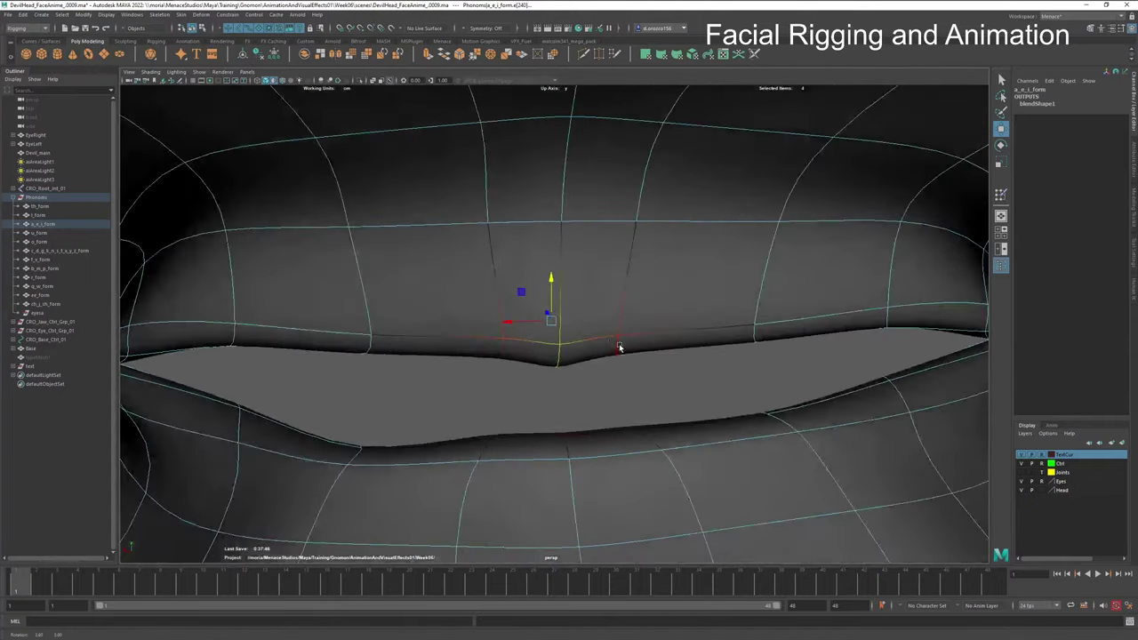
pyautogui.keyDown('shift'); pyautogui.click(565, 280); pyautogui.keyUp('shift')
pyautogui.keyDown('alt'); pyautogui.moveTo(677, 310); pyautogui.dragTo(472, 305); pyautogui.keyUp('alt')
pyautogui.moveTo(562, 259); pyautogui.dragTo(561, 233)
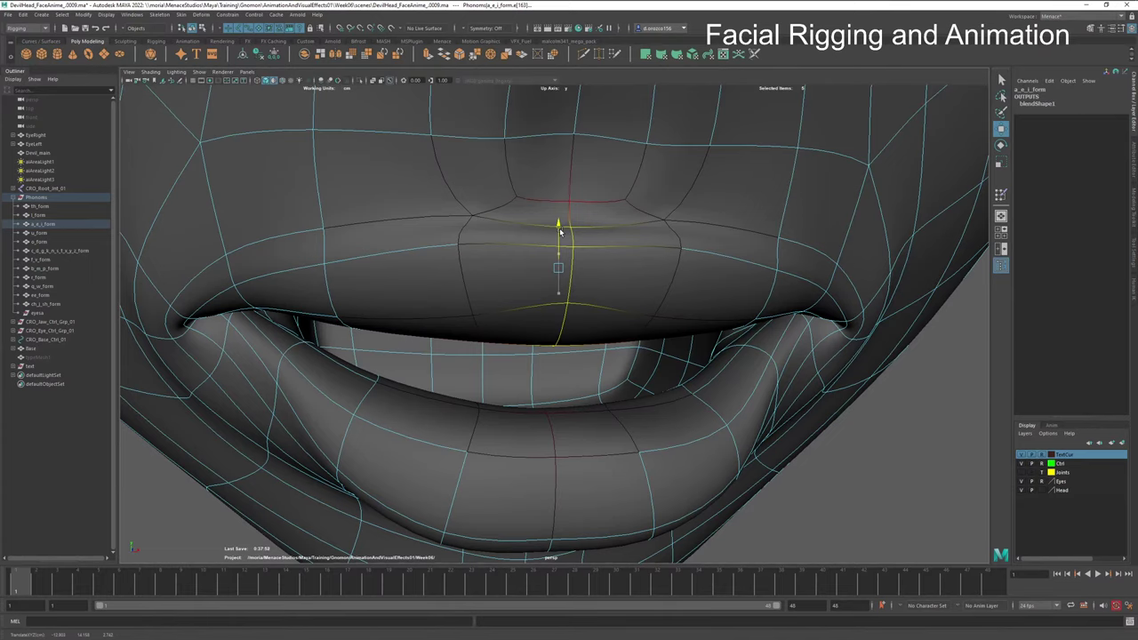
pyautogui.keyDown('alt'); pyautogui.moveTo(560, 233); pyautogui.dragTo(452, 274); pyautogui.keyUp('alt')
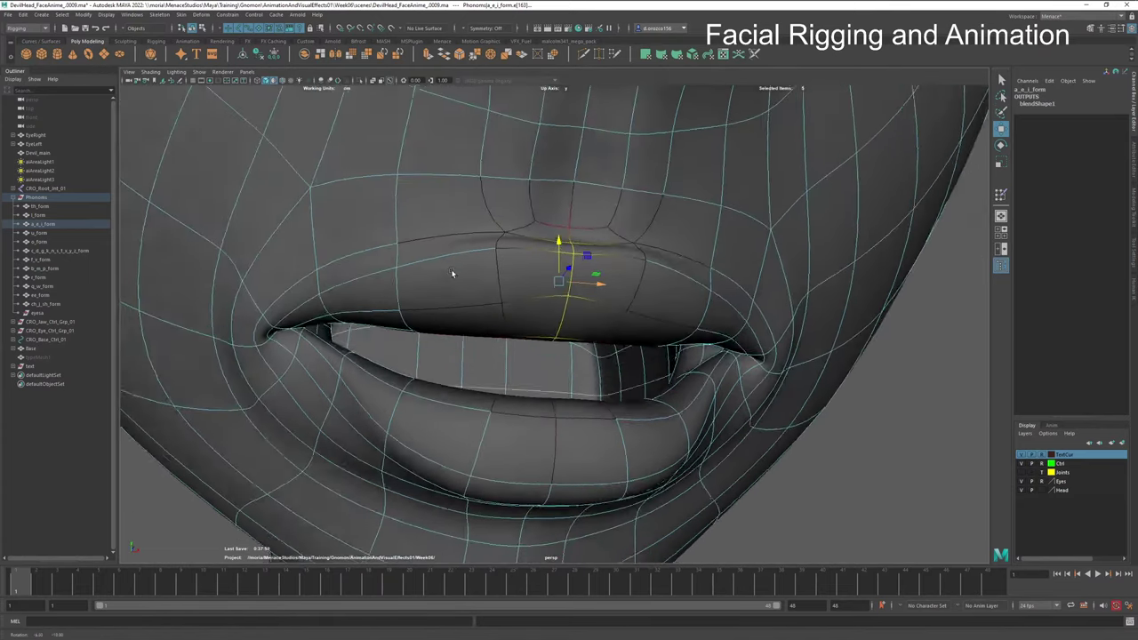
pyautogui.hotkey('ctrl', 'z')
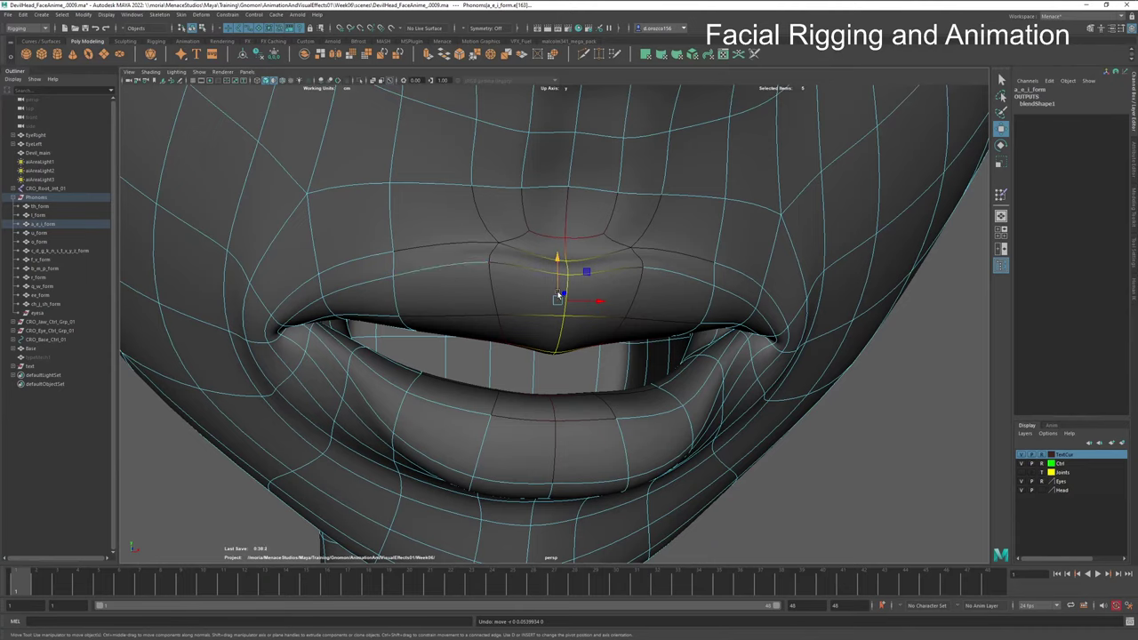
pyautogui.press('b')
pyautogui.moveTo(558, 294); pyautogui.dragTo(558, 264)
pyautogui.hotkey('ctrl', 'z')
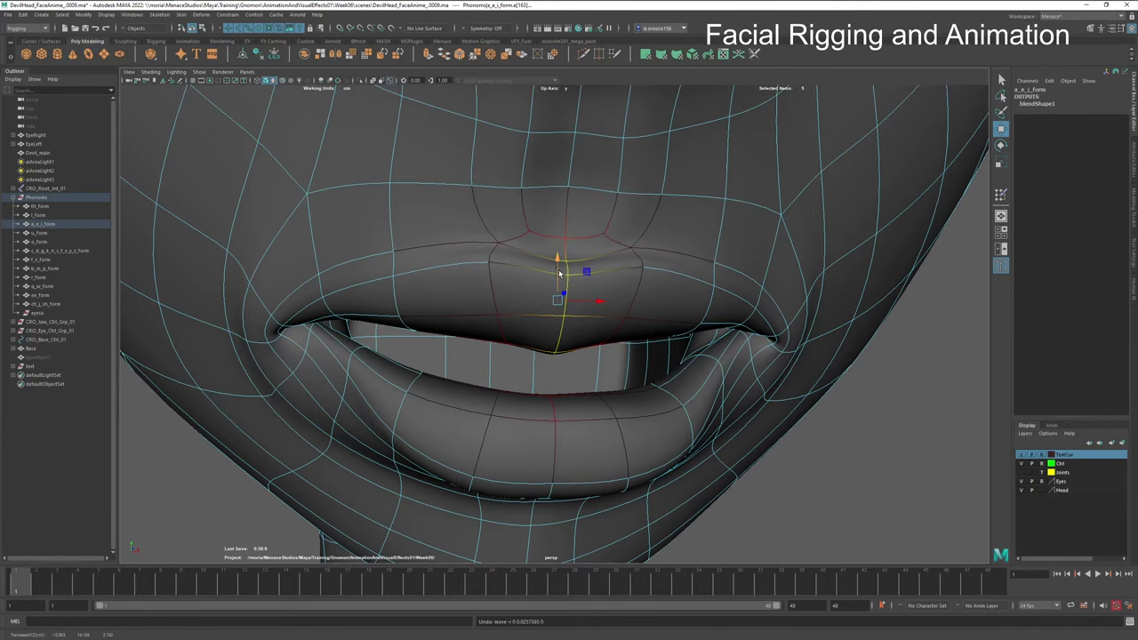
pyautogui.keyDown('alt'); pyautogui.moveTo(521, 334); pyautogui.dragTo(604, 326); pyautogui.keyUp('alt')
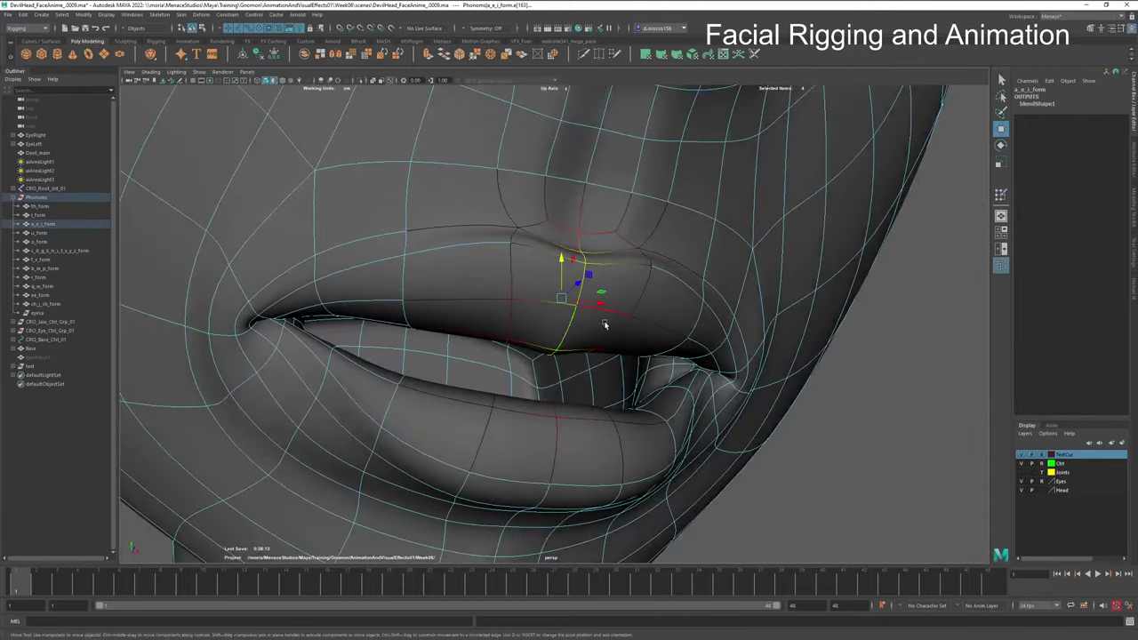
# Step: Raise the selected upper-lip vertex and turn on soft selection around it
pyautogui.keyDown('ctrl'); pyautogui.click(564, 341); pyautogui.keyUp('ctrl')
pyautogui.keyDown('alt'); pyautogui.moveTo(599, 341); pyautogui.dragTo(724, 353); pyautogui.keyUp('alt')
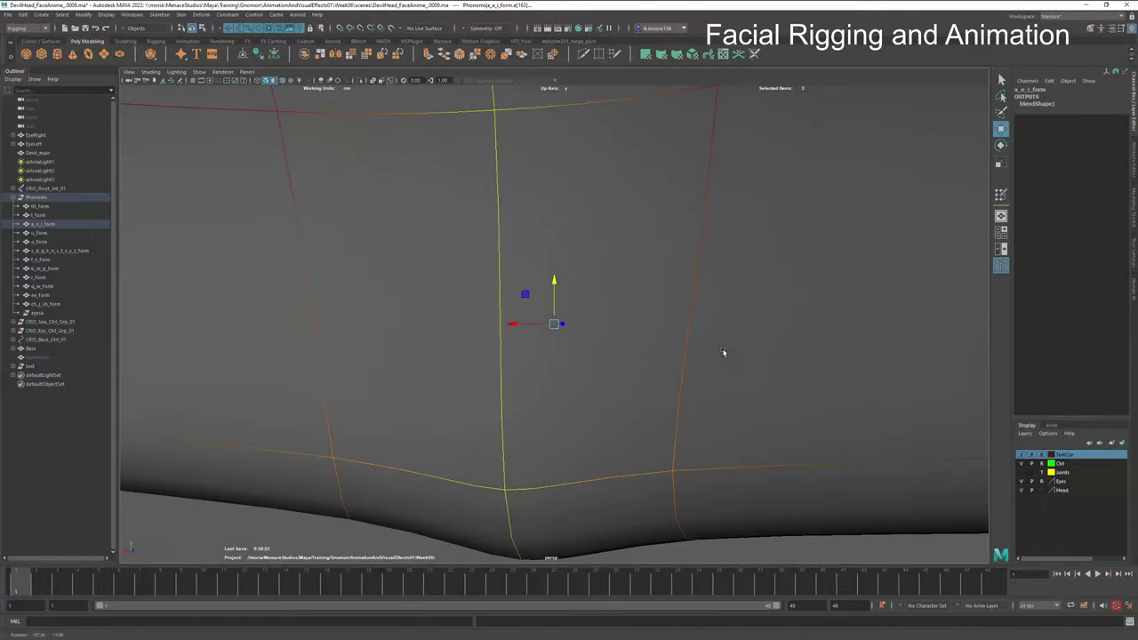
pyautogui.keyDown('alt'); pyautogui.moveTo(696, 353); pyautogui.dragTo(575, 347, button='right'); pyautogui.keyUp('alt')
pyautogui.keyDown('alt'); pyautogui.moveTo(575, 346); pyautogui.dragTo(495, 339); pyautogui.keyUp('alt')
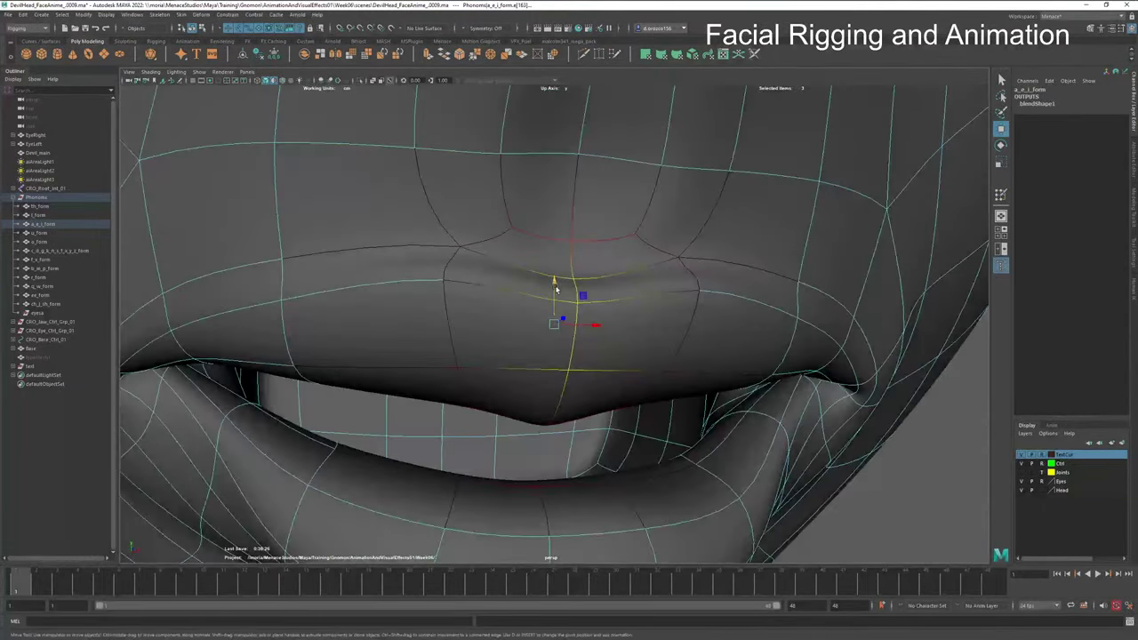
pyautogui.moveTo(556, 288); pyautogui.dragTo(582, 339)
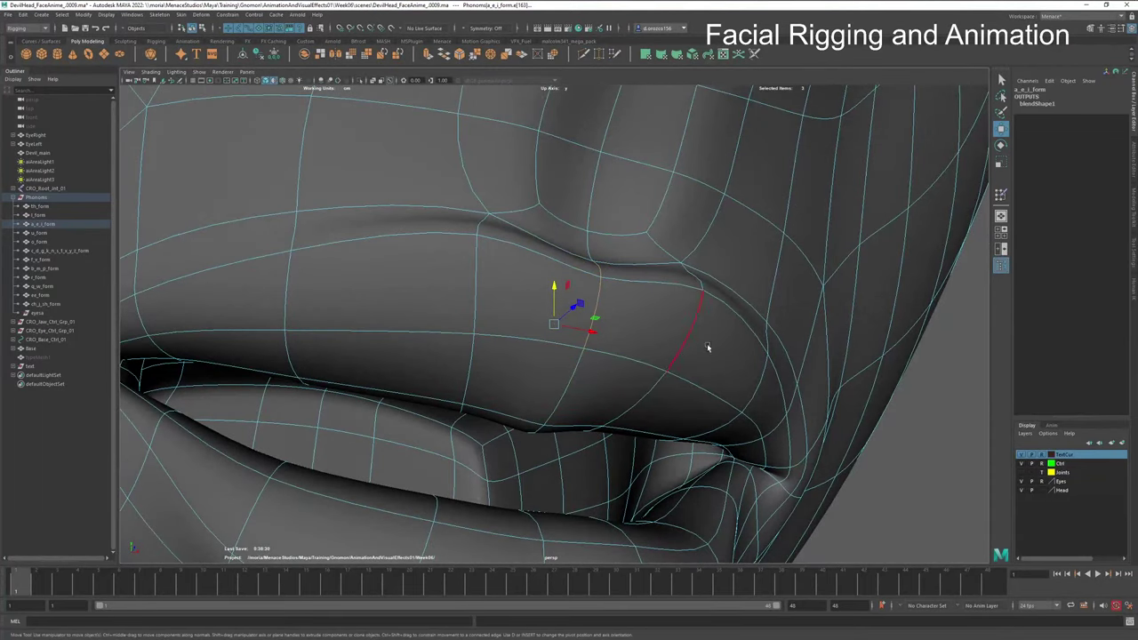
pyautogui.press('b')
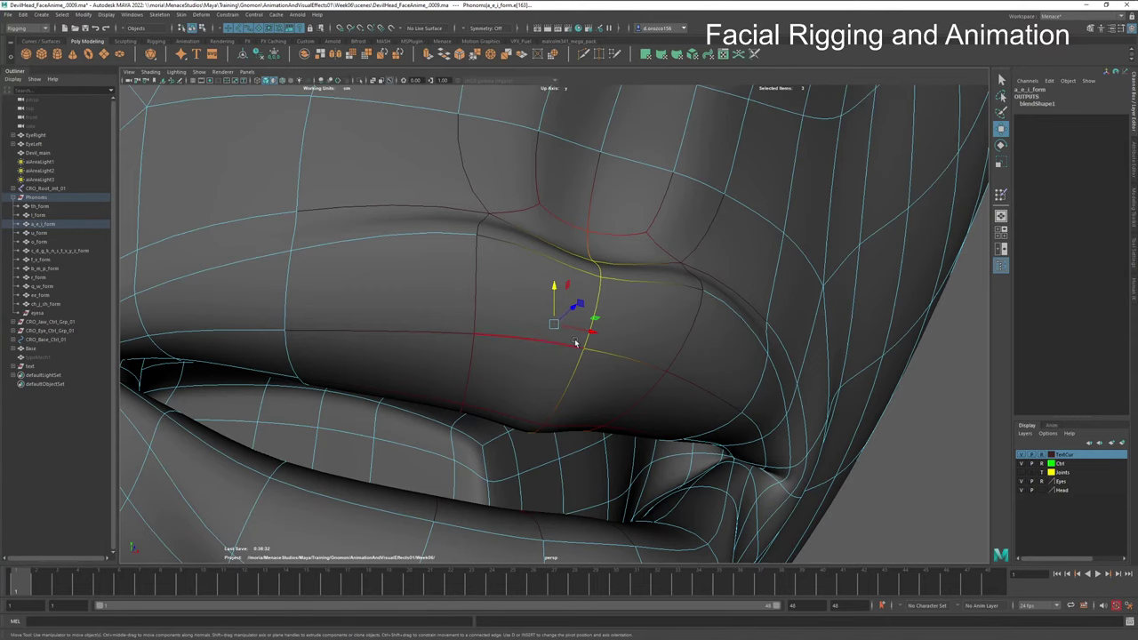
# Step: Try lowering the lip edge loop, undo it, shrink the falloff, and add the left and right lip edges
pyautogui.keyDown('alt'); pyautogui.moveTo(576, 343); pyautogui.dragTo(739, 356); pyautogui.keyUp('alt')
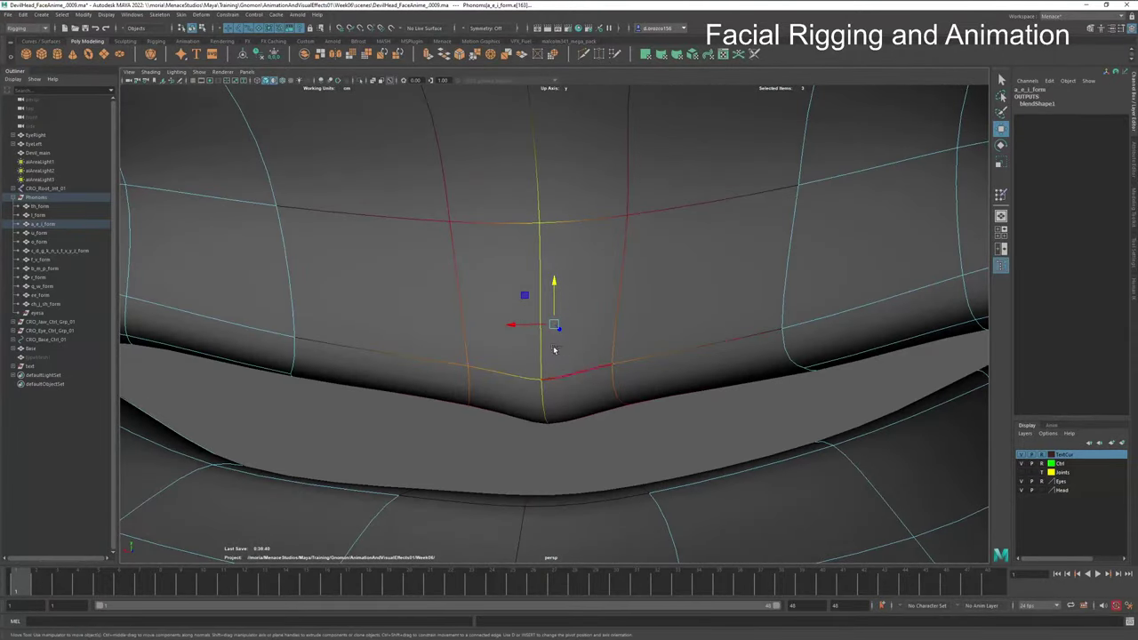
pyautogui.keyDown('alt'); pyautogui.moveTo(654, 352); pyautogui.dragTo(460, 356); pyautogui.keyUp('alt')
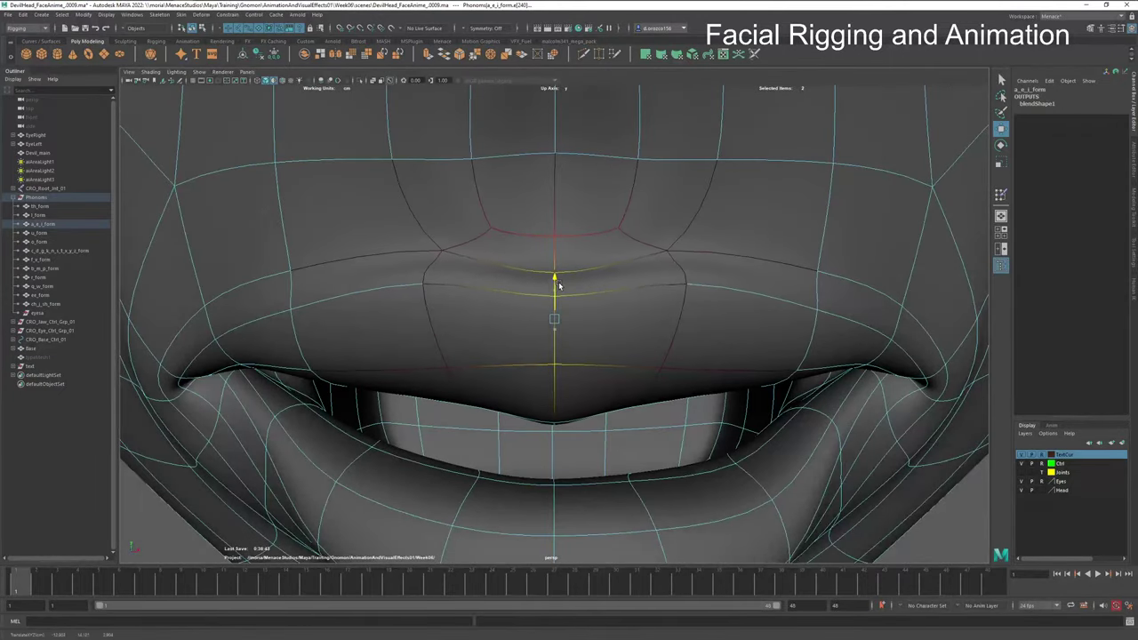
pyautogui.moveTo(559, 281); pyautogui.dragTo(563, 342)
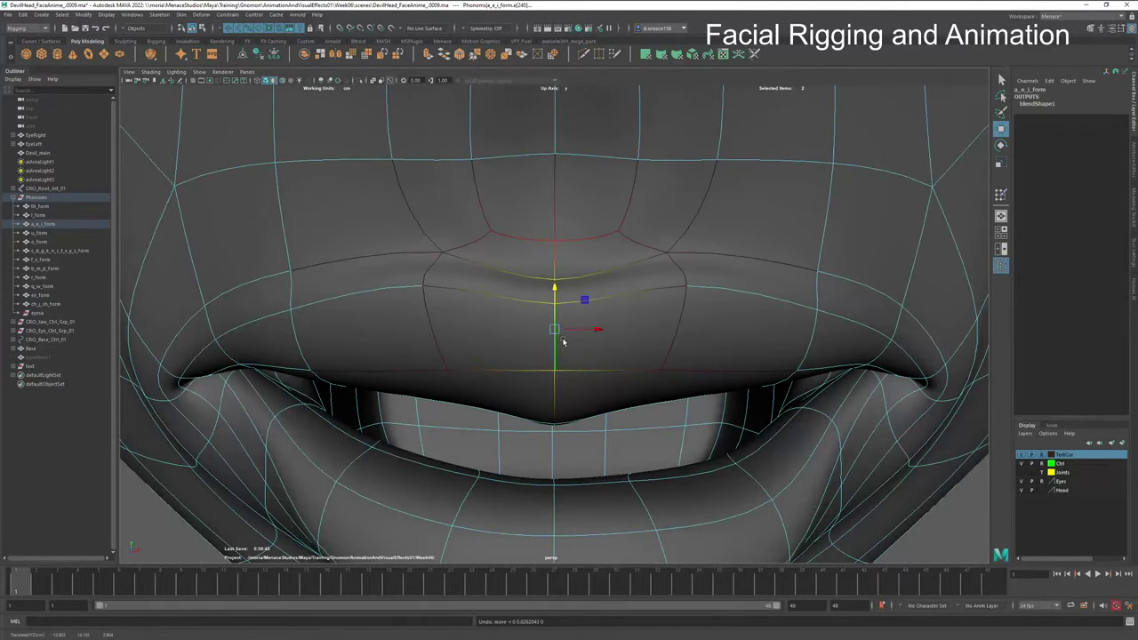
pyautogui.keyDown('shift'); pyautogui.click(555, 390); pyautogui.keyUp('shift')
pyautogui.hotkey('ctrl', 'z')
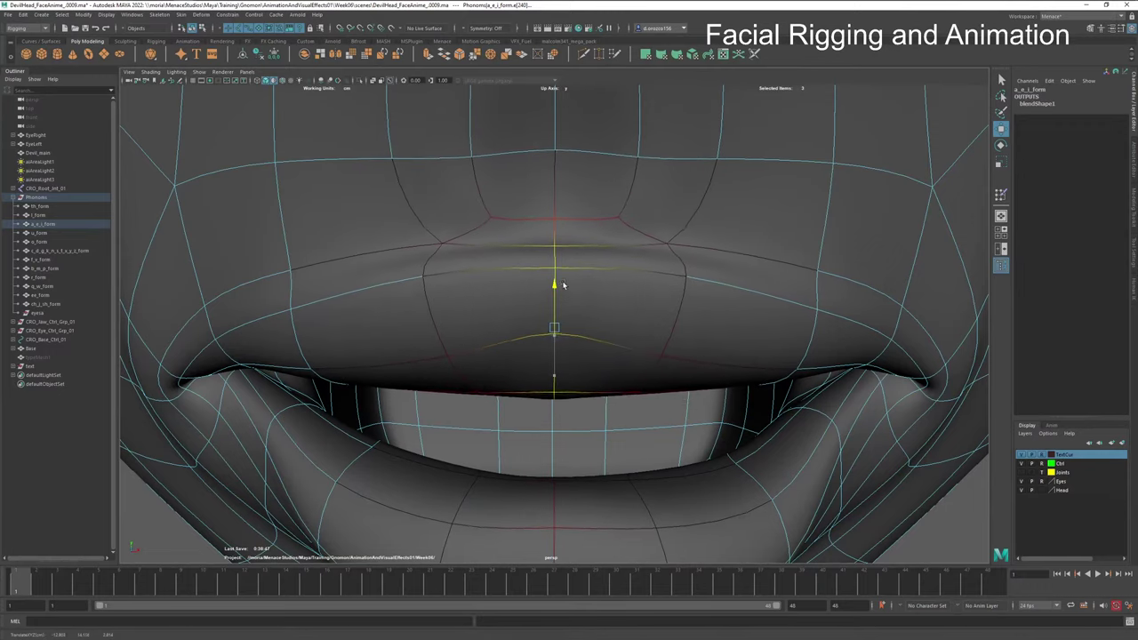
pyautogui.moveTo(563, 334); pyautogui.dragTo(532, 340, button='middle')
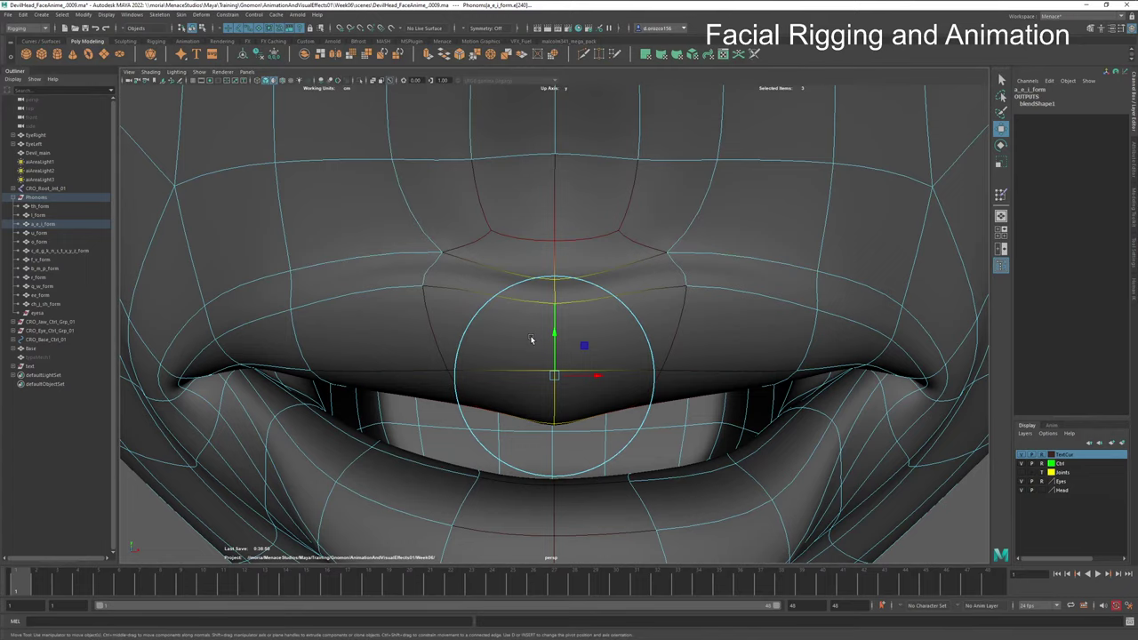
pyautogui.keyDown('shift'); pyautogui.click(673, 325); pyautogui.keyUp('shift')
pyautogui.keyDown('shift'); pyautogui.click(450, 380); pyautogui.keyUp('shift')
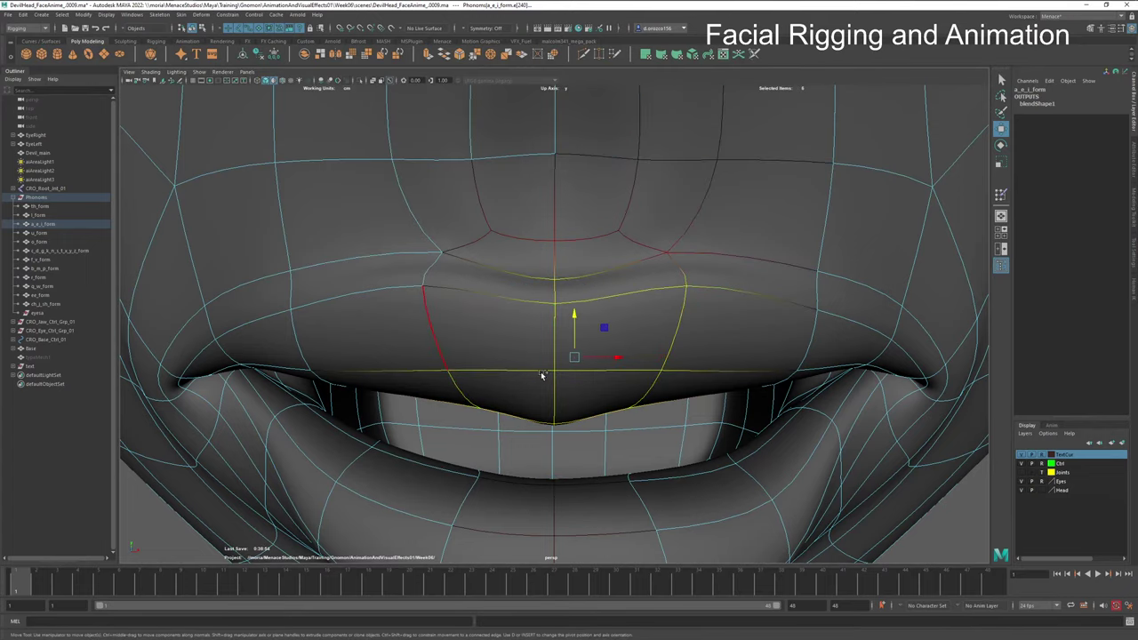
# Step: Add the centre lip edges and raise the upper-lip edges and vertices slightly
pyautogui.keyDown('alt'); pyautogui.moveTo(542, 375); pyautogui.dragTo(702, 388); pyautogui.keyUp('alt')
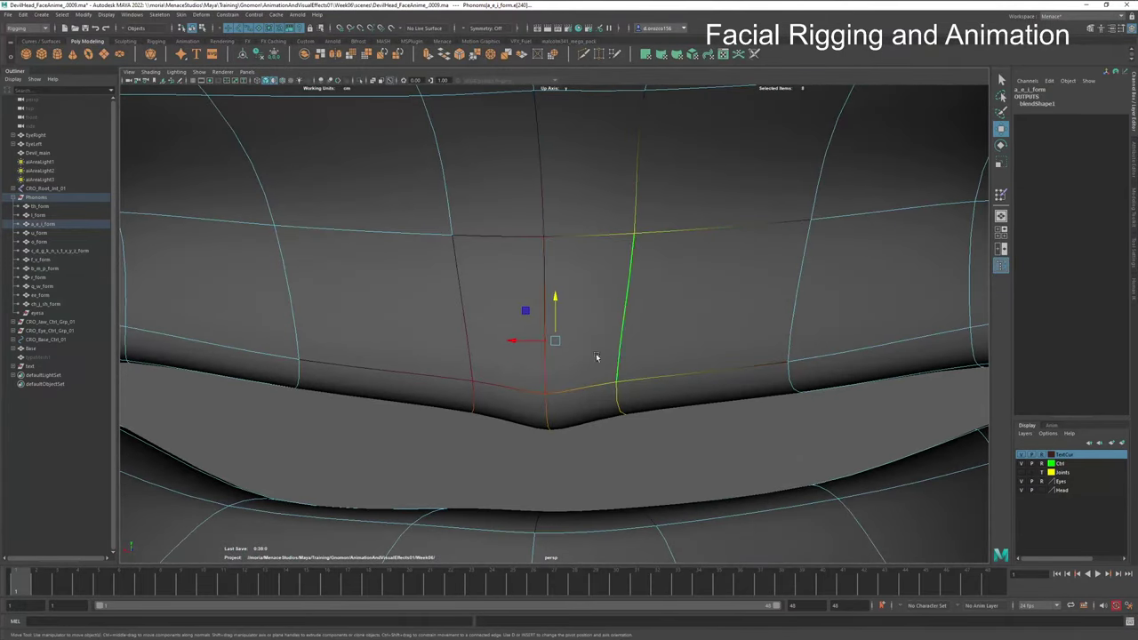
pyautogui.keyDown('shift'); pyautogui.click(545, 370); pyautogui.keyUp('shift')
pyautogui.keyDown('shift'); pyautogui.click(467, 345); pyautogui.keyUp('shift')
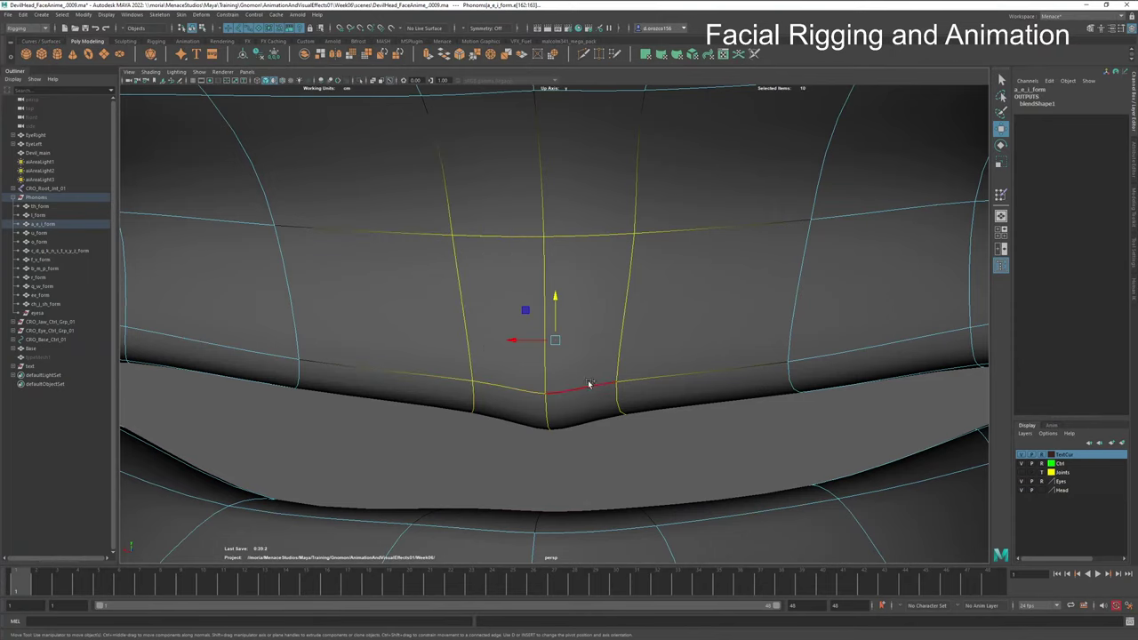
pyautogui.keyDown('alt'); pyautogui.moveTo(589, 386); pyautogui.dragTo(412, 375); pyautogui.keyUp('alt')
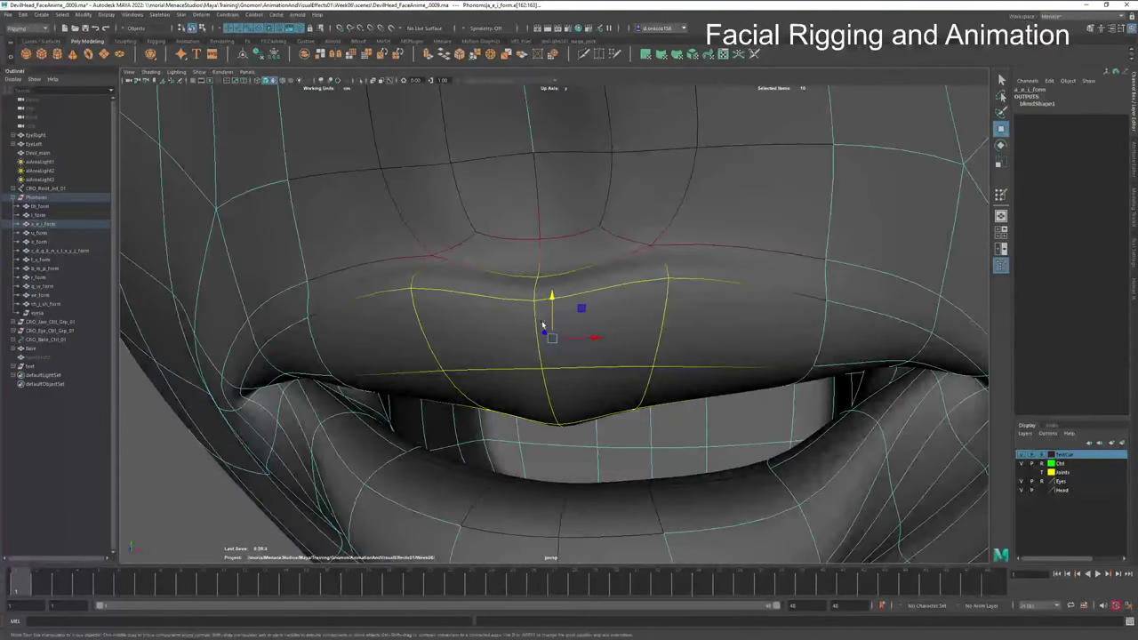
pyautogui.moveTo(551, 297); pyautogui.dragTo(551, 283)
pyautogui.scroll(-5, 541, 310)
pyautogui.keyDown('alt'); pyautogui.moveTo(533, 388); pyautogui.dragTo(545, 367); pyautogui.keyUp('alt')
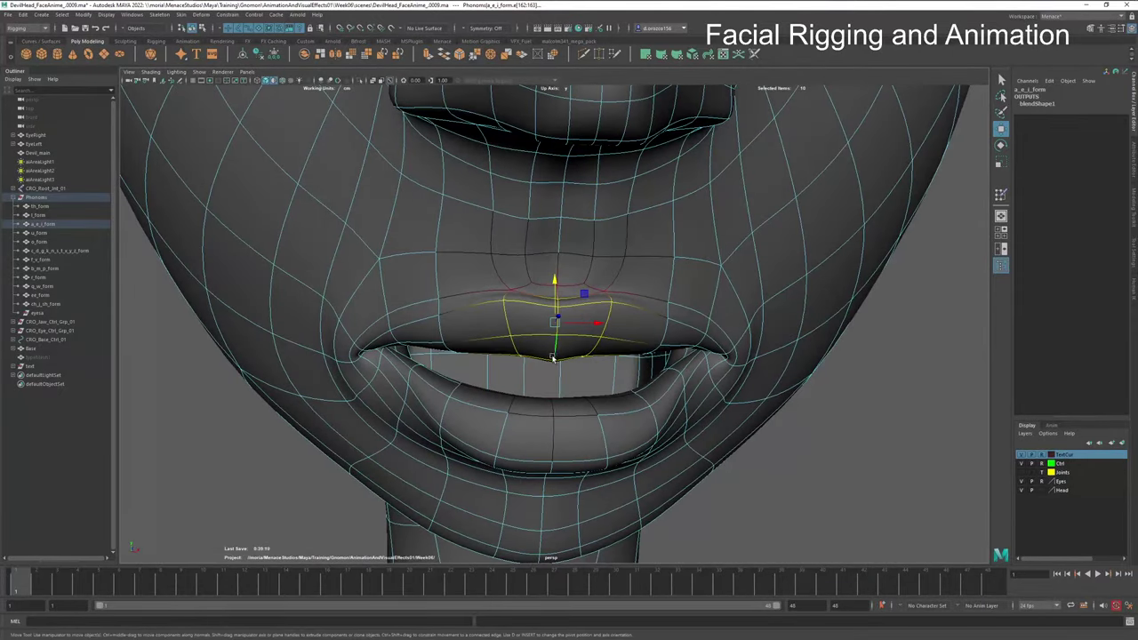
pyautogui.moveTo(461, 267); pyautogui.dragTo(578, 360)
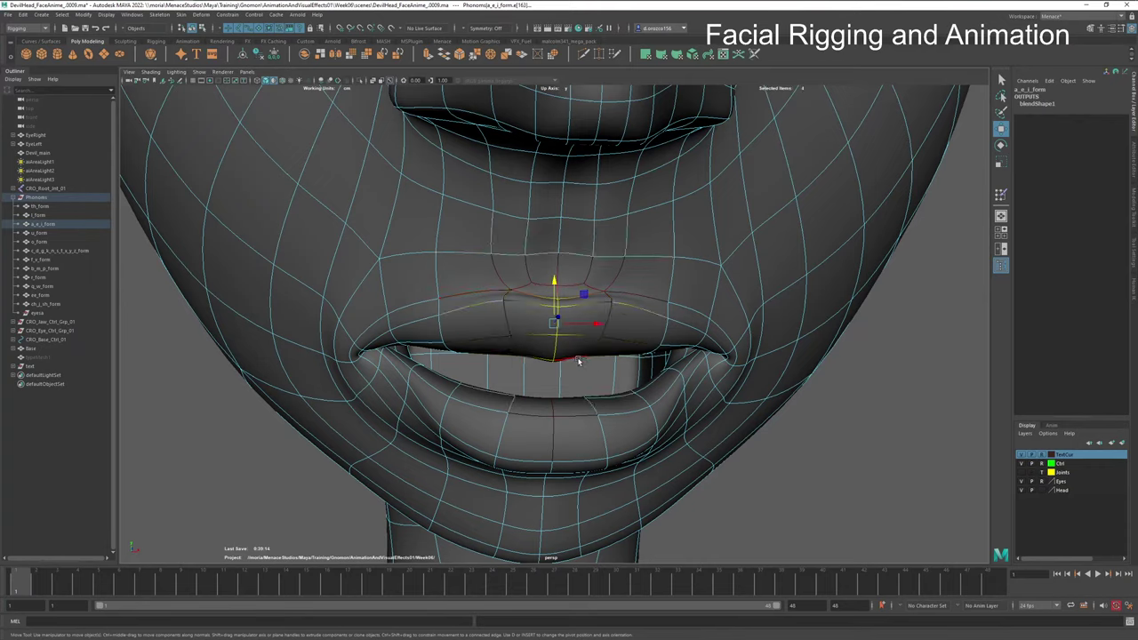
pyautogui.moveTo(556, 290); pyautogui.dragTo(556, 278)
pyautogui.scroll(-4, 554, 320)
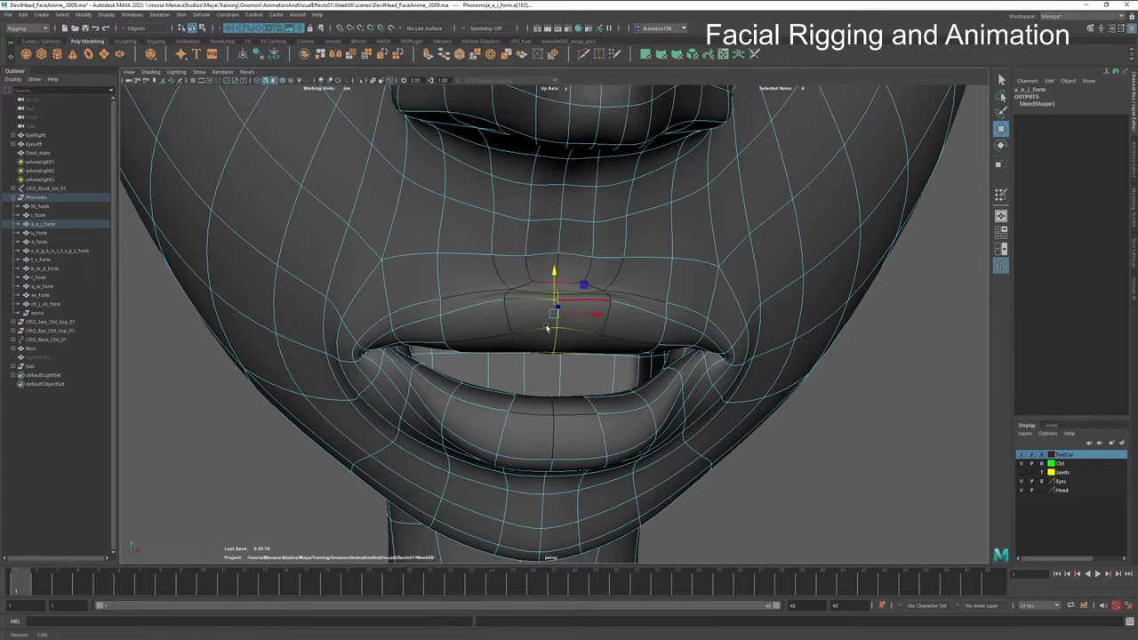
pyautogui.moveTo(562, 378)
pyautogui.keyDown('alt'); pyautogui.mouseDown()
pyautogui.moveTo(576, 356)
pyautogui.moveTo(439, 356)
pyautogui.moveTo(537, 377)
pyautogui.moveTo(490, 381)
pyautogui.moveTo(561, 389)
pyautogui.moveTo(560, 373)
pyautogui.moveTo(572, 374)
pyautogui.moveTo(460, 372)
pyautogui.moveTo(605, 372)
pyautogui.moveTo(565, 331)
pyautogui.moveTo(579, 381)
pyautogui.mouseUp(); pyautogui.keyUp('alt')
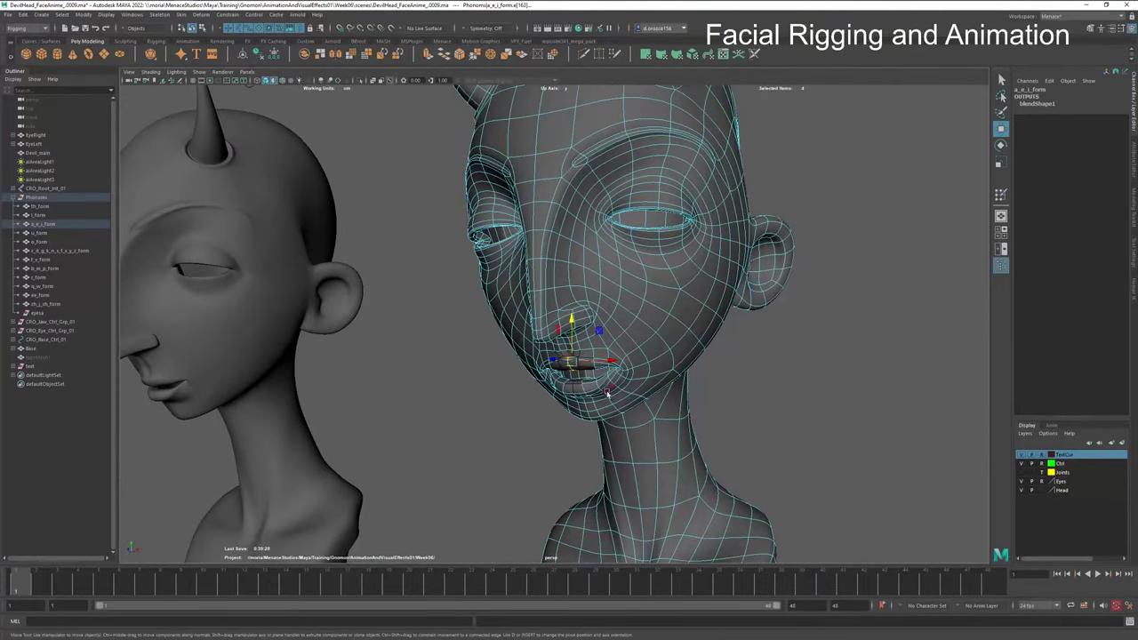
# Step: Return the head to Object Mode and open Windows > Animation Editors > Shape Editor
pyautogui.moveTo(639, 378); pyautogui.dragTo(701, 368, button='right')
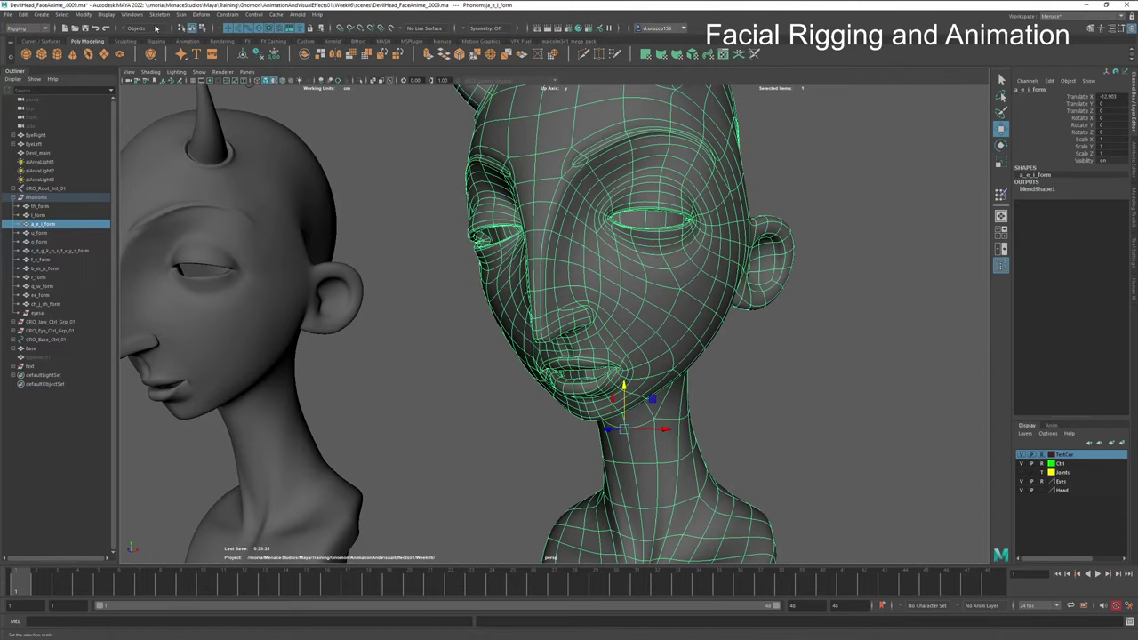
pyautogui.click(133, 15)
pyautogui.moveTo(157, 65)
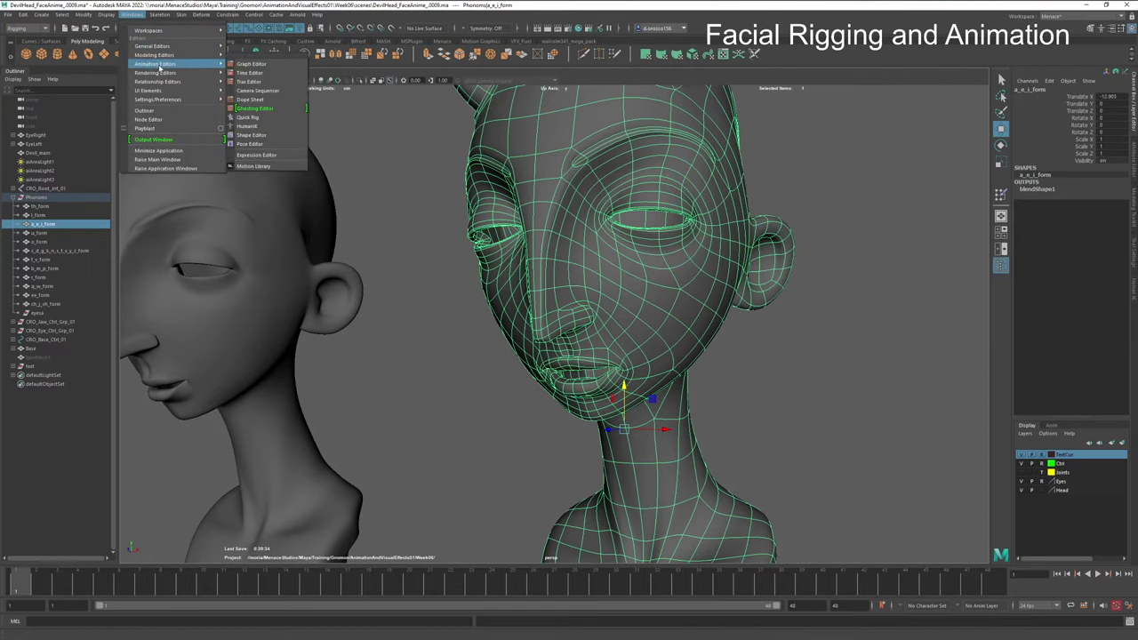
pyautogui.click(254, 135)
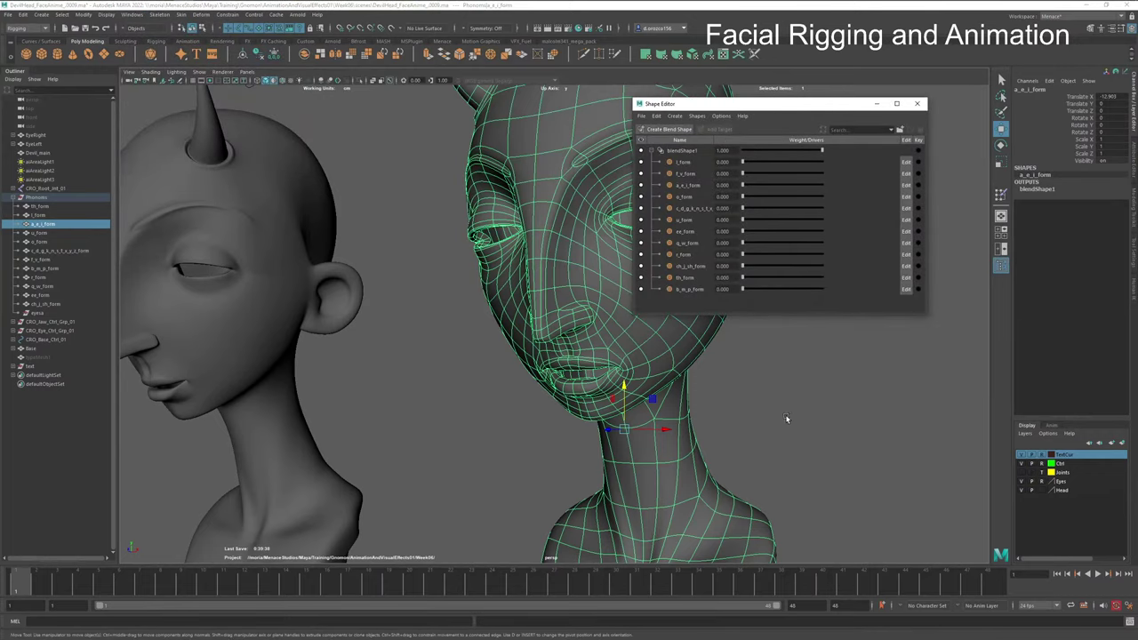
# Step: Raise the a_e_i_form weight to preview it on the base head, then reset it to 0
pyautogui.keyDown('alt'); pyautogui.moveTo(786, 419); pyautogui.dragTo(729, 382, button='right'); pyautogui.keyUp('alt')
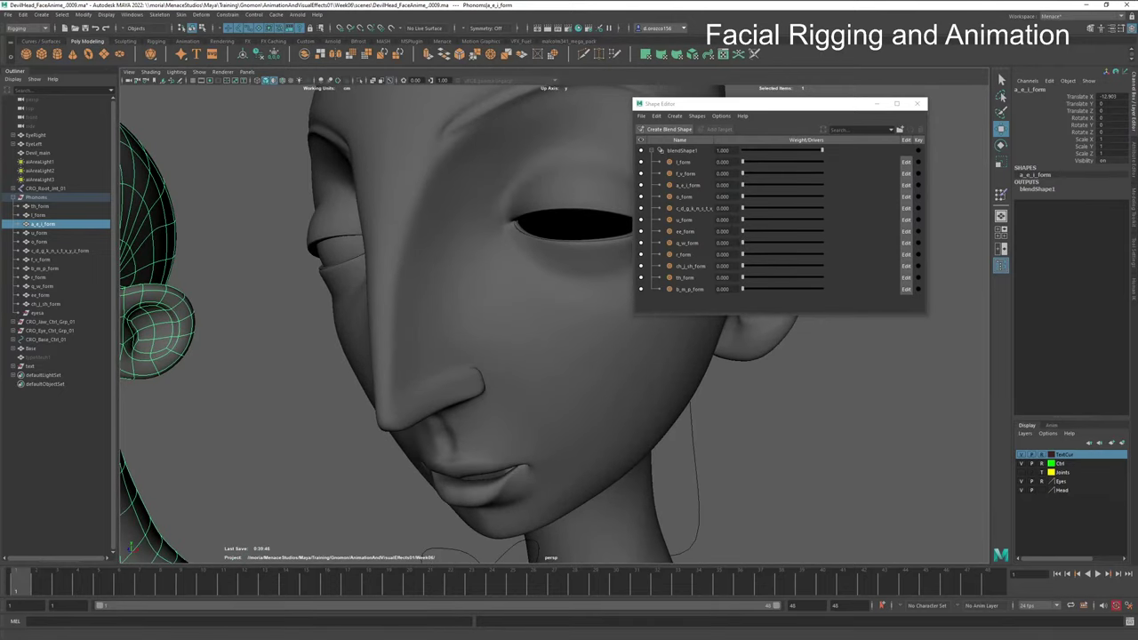
pyautogui.moveTo(743, 189); pyautogui.dragTo(790, 197)
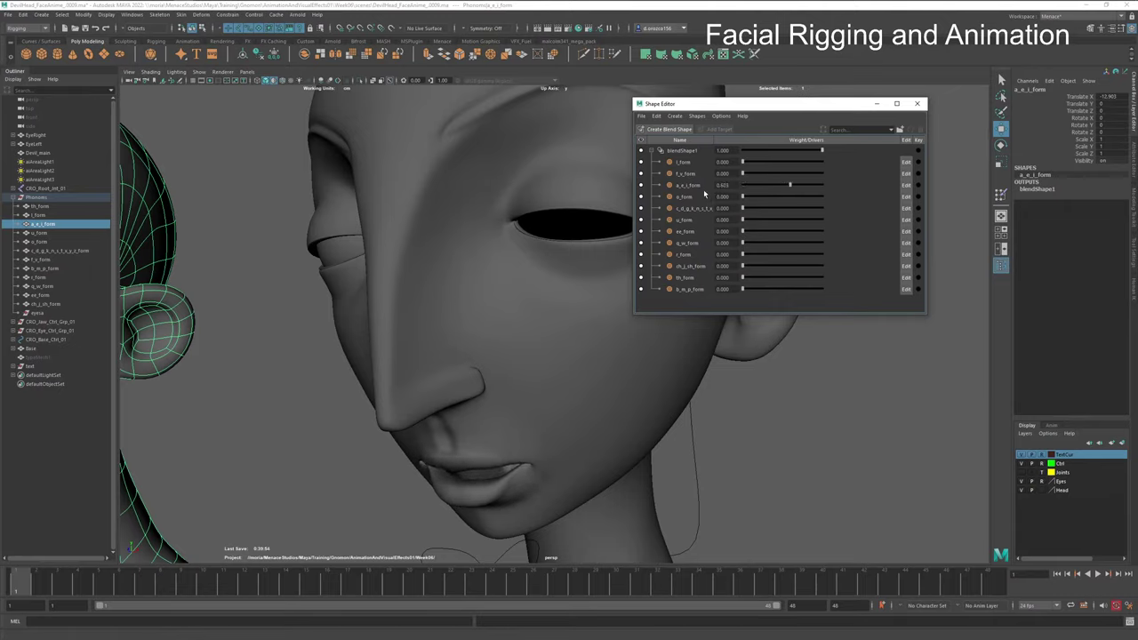
pyautogui.moveTo(704, 193); pyautogui.dragTo(743, 162)
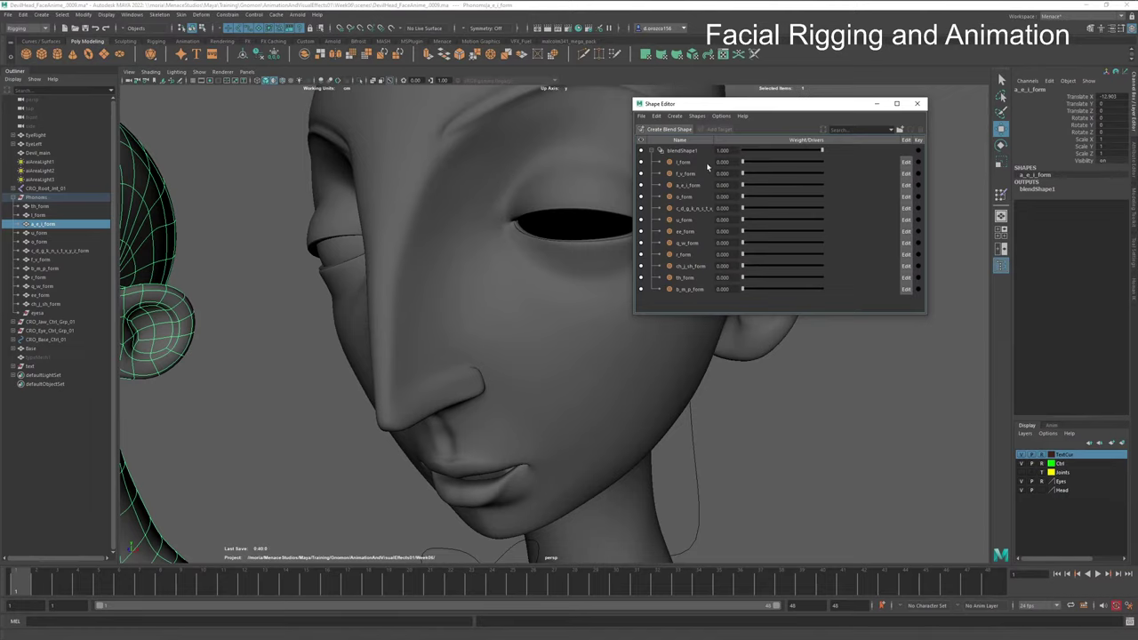
# Step: Clear the selection, frame both heads, and select the u_form head
pyautogui.keyDown('alt'); pyautogui.moveTo(640, 391); pyautogui.dragTo(613, 366, button='right'); pyautogui.keyUp('alt')
pyautogui.click(471, 396)
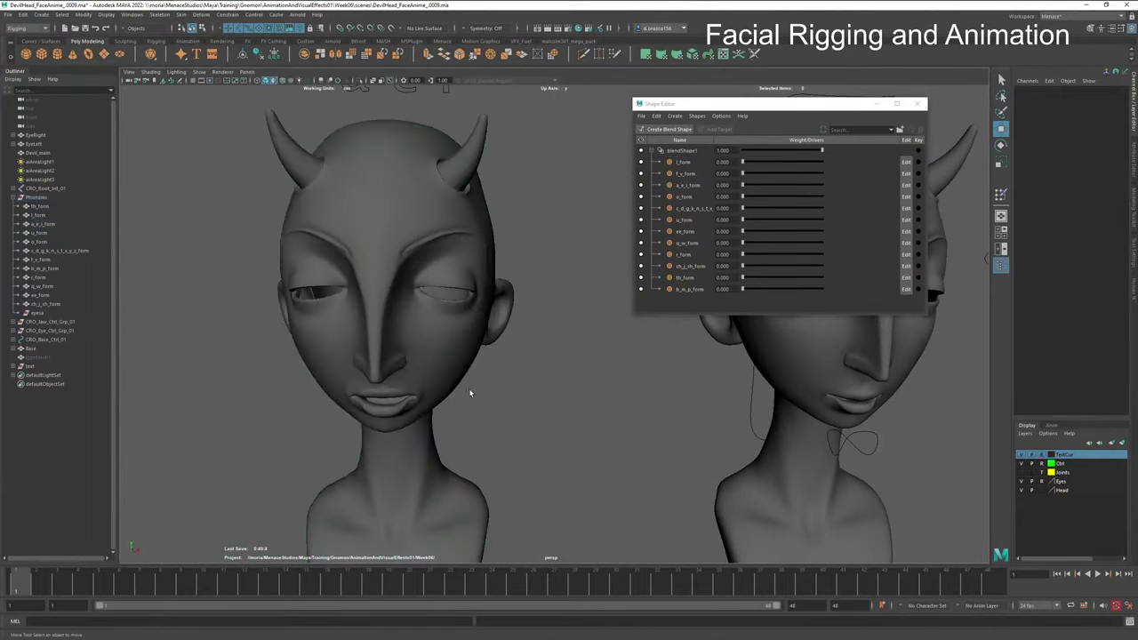
pyautogui.keyDown('alt'); pyautogui.moveTo(471, 396); pyautogui.dragTo(666, 402, button='right'); pyautogui.keyUp('alt')
pyautogui.keyDown('alt'); pyautogui.moveTo(666, 402); pyautogui.dragTo(447, 399); pyautogui.keyUp('alt')
pyautogui.keyDown('alt'); pyautogui.moveTo(448, 399); pyautogui.dragTo(457, 376, button='right'); pyautogui.keyUp('alt')
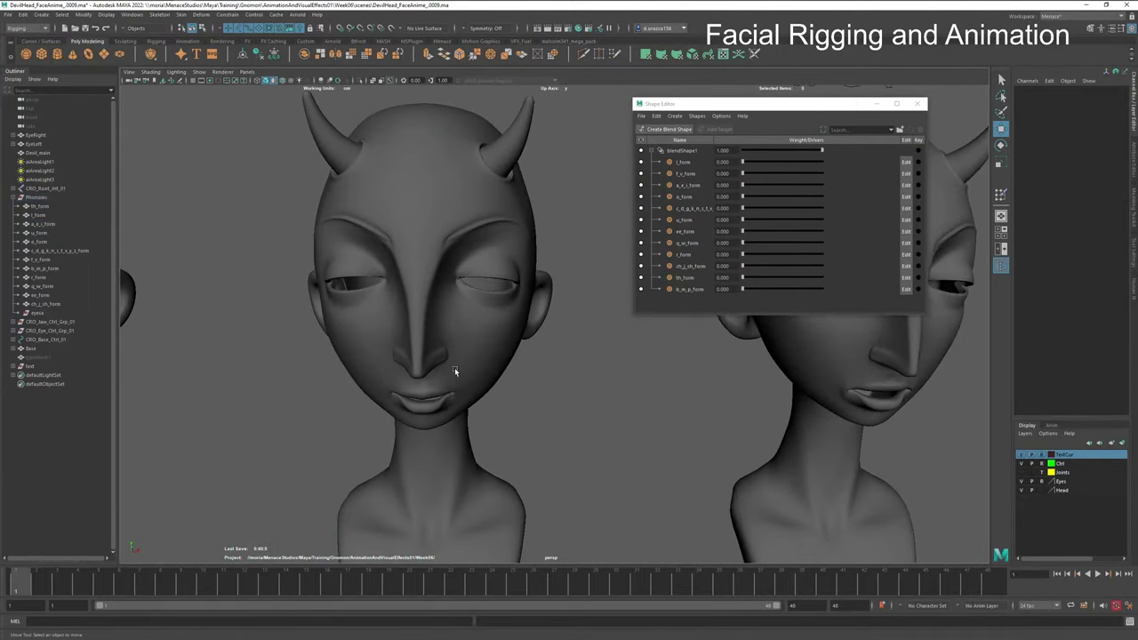
pyautogui.click(456, 373)
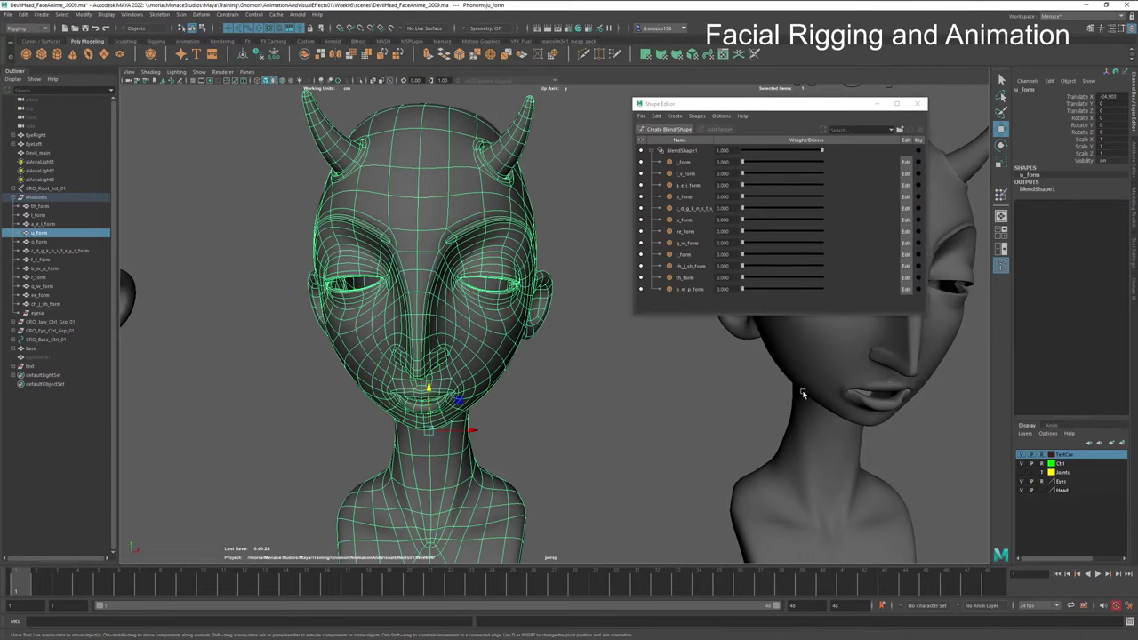
# Step: Frame the a_e_i_form head and grow a vertex selection outward from the mouth
pyautogui.click(854, 389)
pyautogui.press('f')
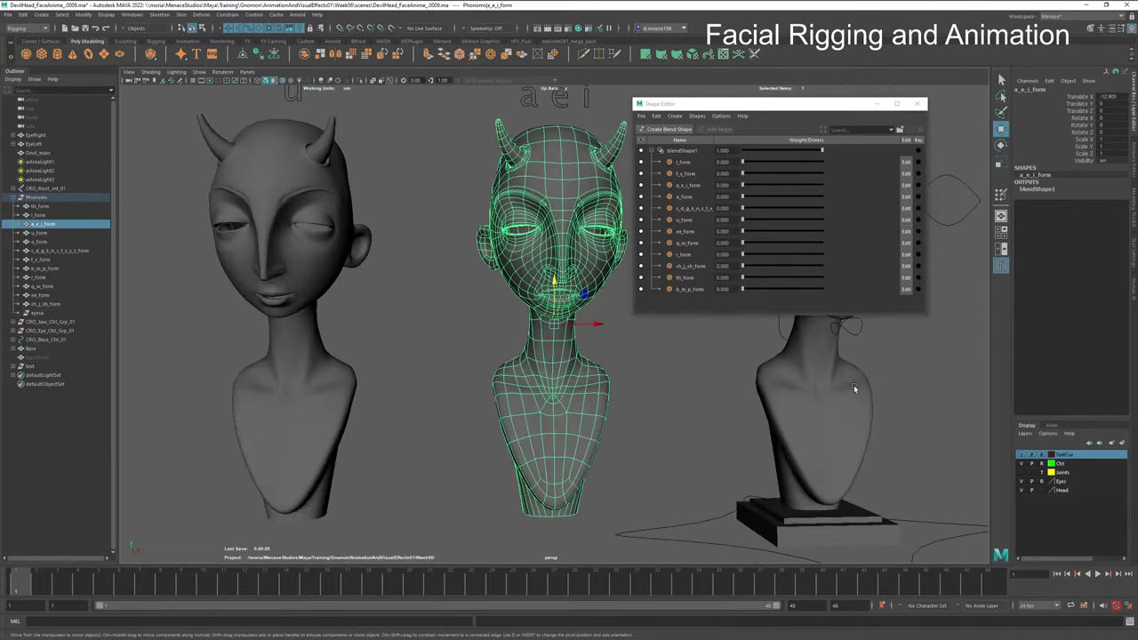
pyautogui.rightClick(565, 305)
pyautogui.moveTo(565, 305)
pyautogui.mouseDown(button='right')
pyautogui.moveTo(542, 307)
pyautogui.moveTo(565, 284)
pyautogui.mouseUp(button='right')
pyautogui.click(562, 292)
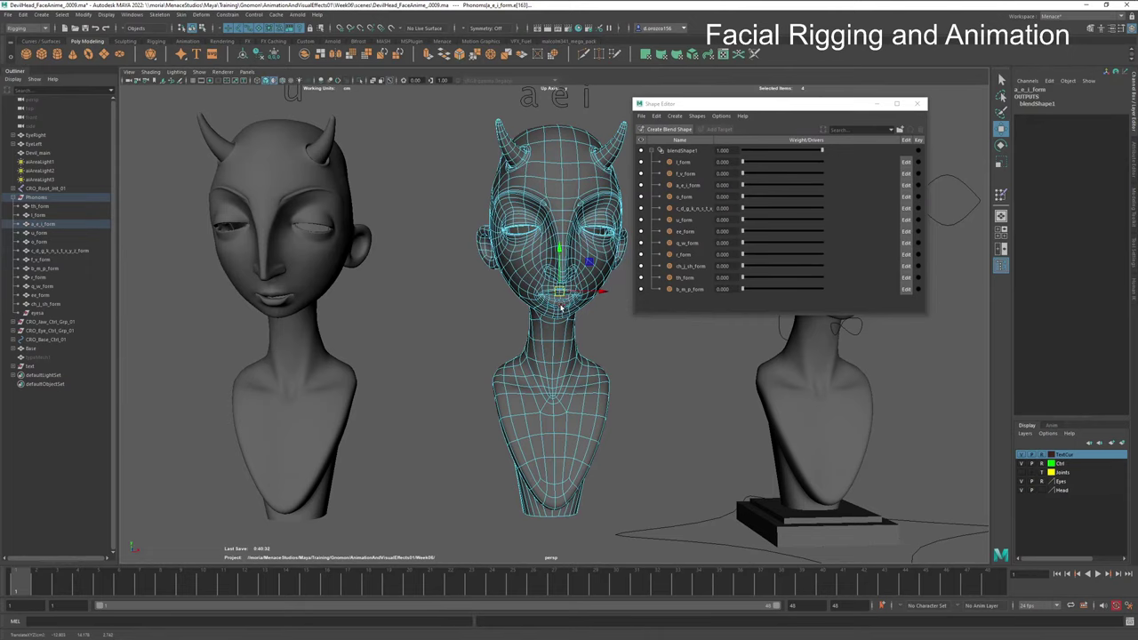
pyautogui.hotkey('shift', '.')
pyautogui.press('f')
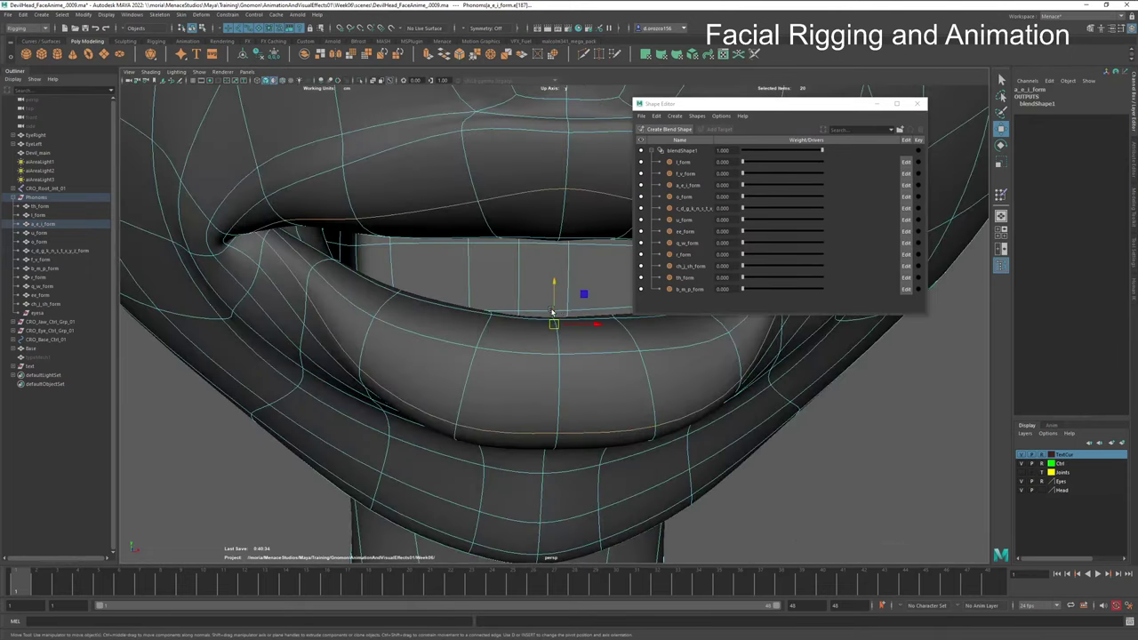
pyautogui.scroll(-5, 417, 349)
pyautogui.scroll(-2, 416, 349)
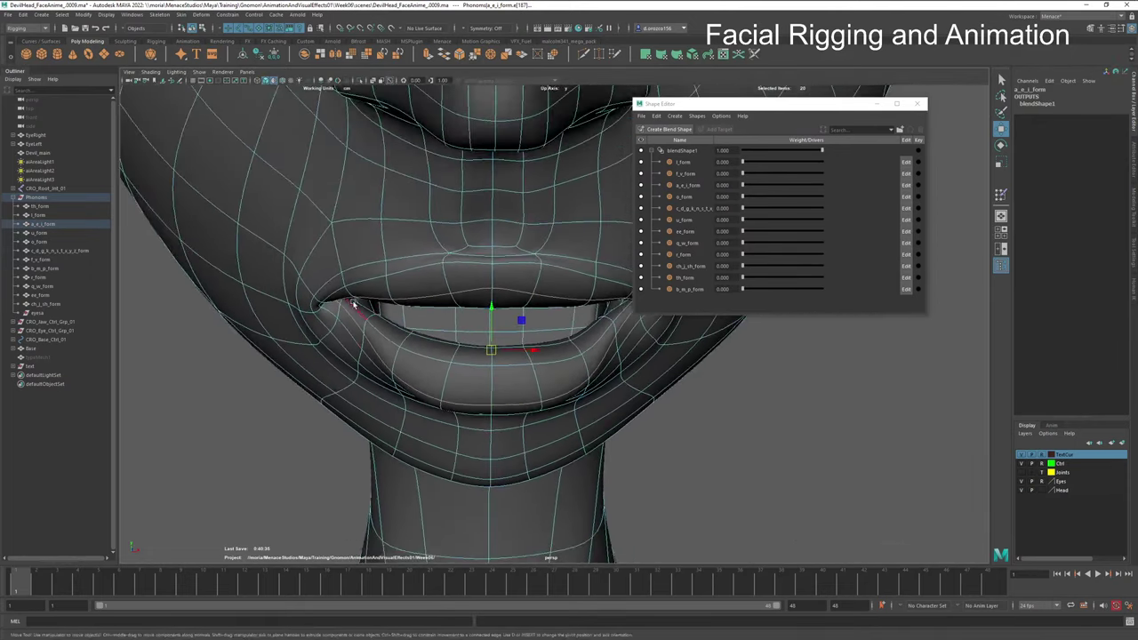
pyautogui.hotkey('shift', '.')
pyautogui.hotkey('shift', '.')
pyautogui.hotkey('shift', '.')
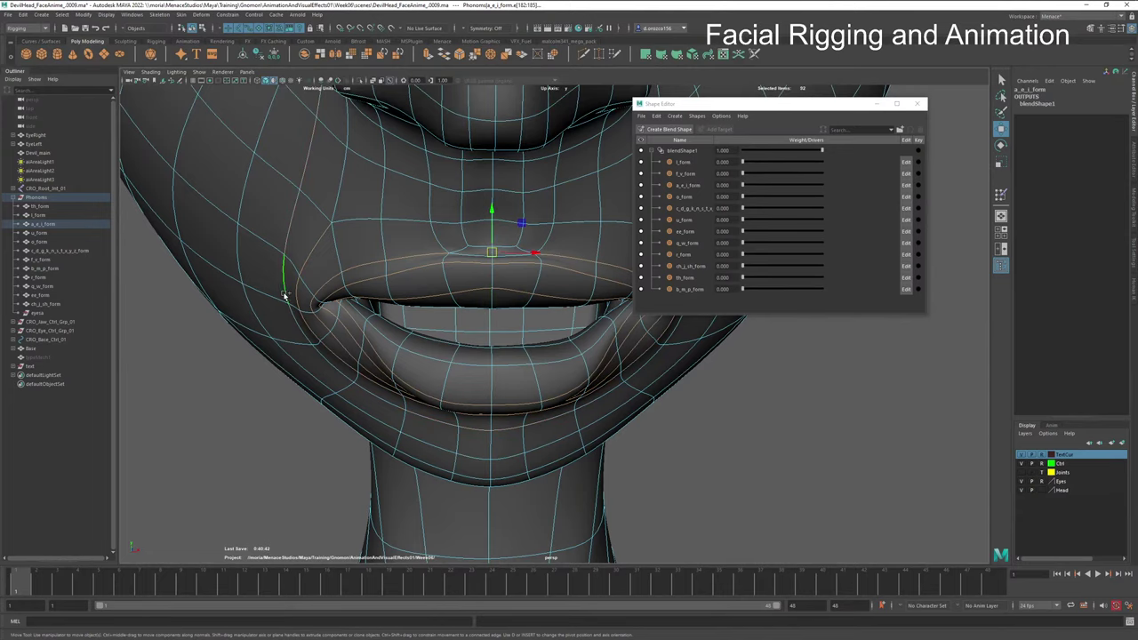
# Step: Box-select the lip vertices, nudge them slightly down, then select the upper-lip edge loop
pyautogui.scroll(-5, 549, 280)
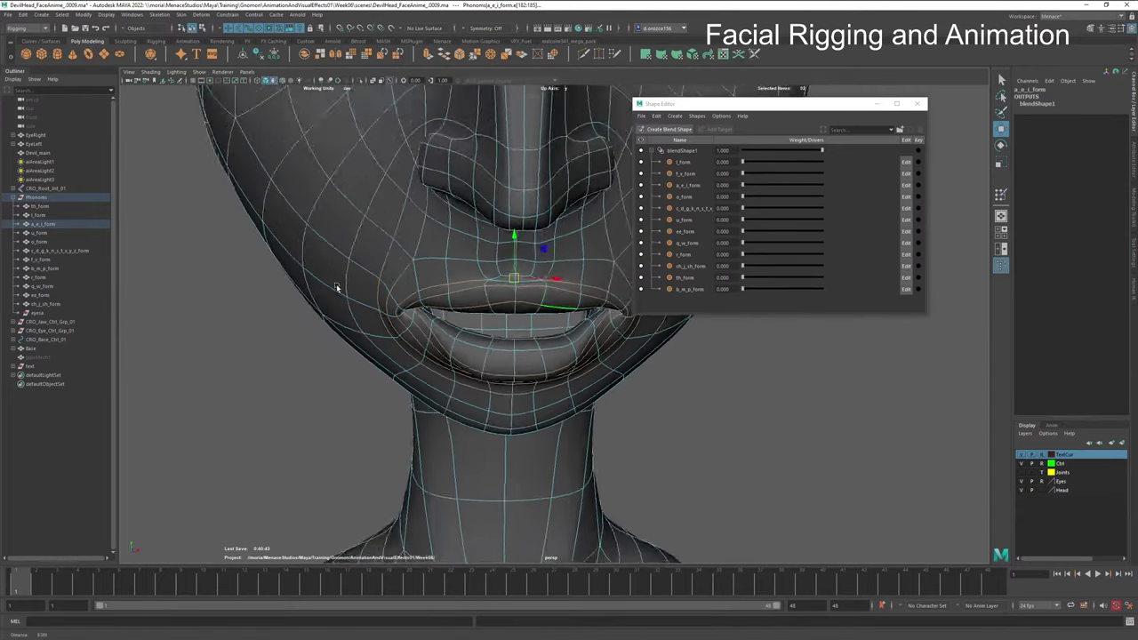
pyautogui.scroll(1, 503, 241)
pyautogui.moveTo(531, 223); pyautogui.dragTo(299, 304)
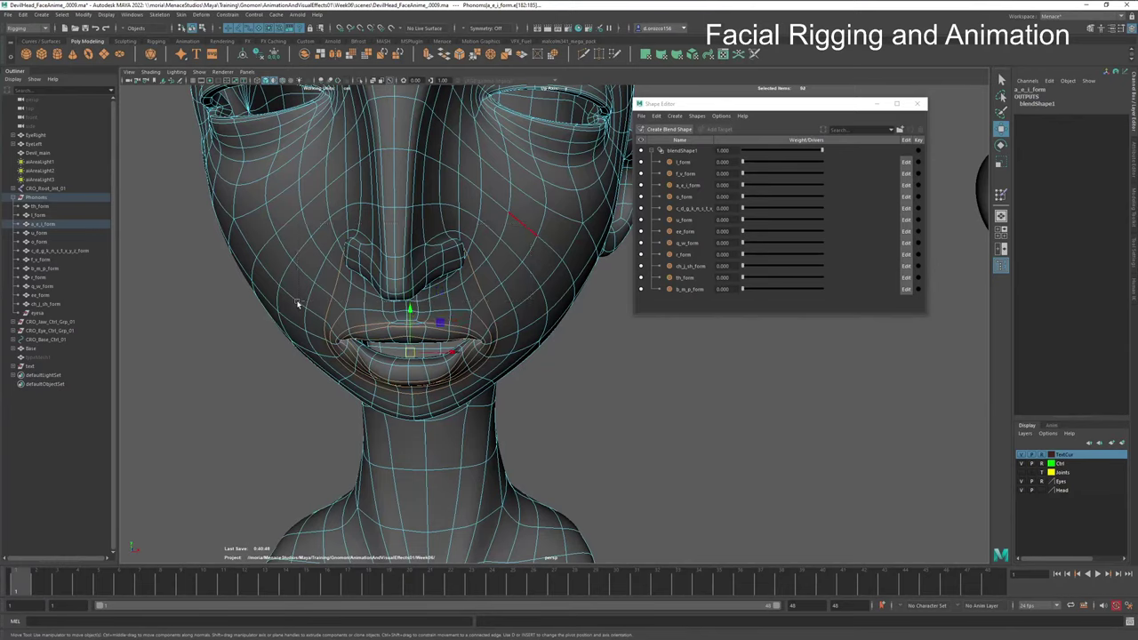
pyautogui.moveTo(307, 306); pyautogui.dragTo(328, 317, button='middle')
pyautogui.scroll(2, 377, 346)
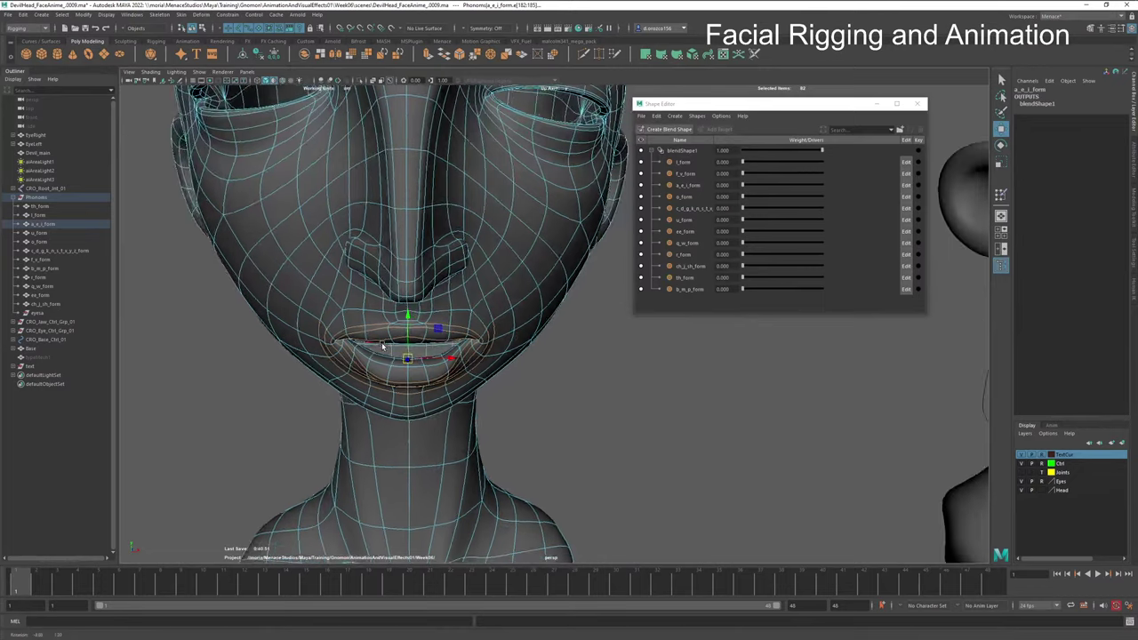
pyautogui.moveTo(382, 346)
pyautogui.keyDown('alt'); pyautogui.mouseDown()
pyautogui.moveTo(427, 343)
pyautogui.moveTo(395, 342)
pyautogui.mouseUp(); pyautogui.keyUp('alt')
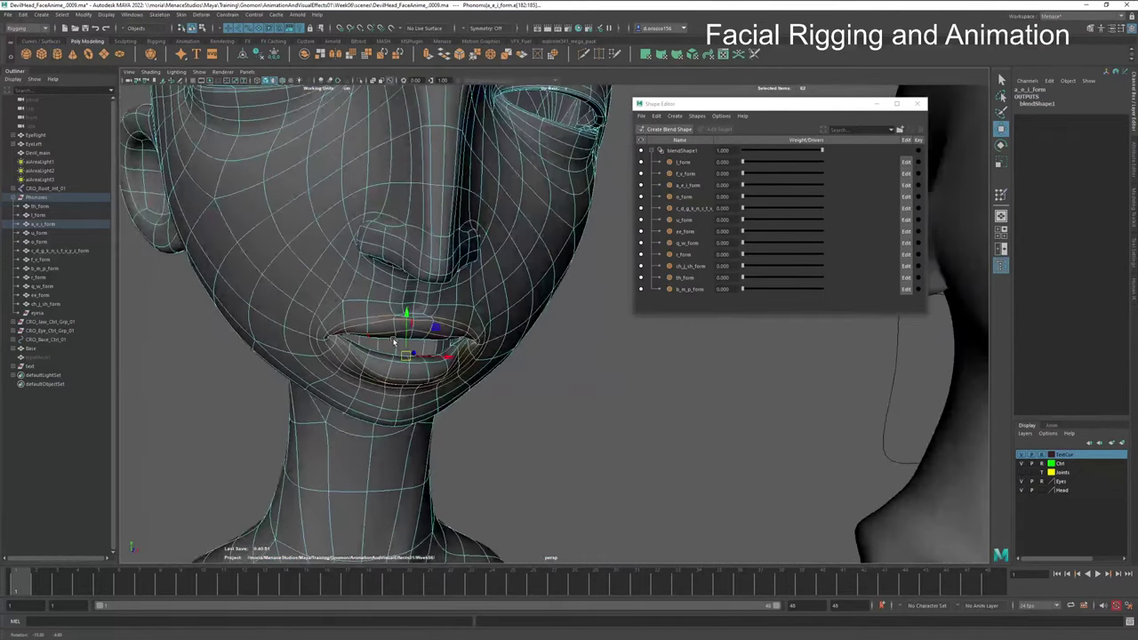
pyautogui.doubleClick(492, 331)
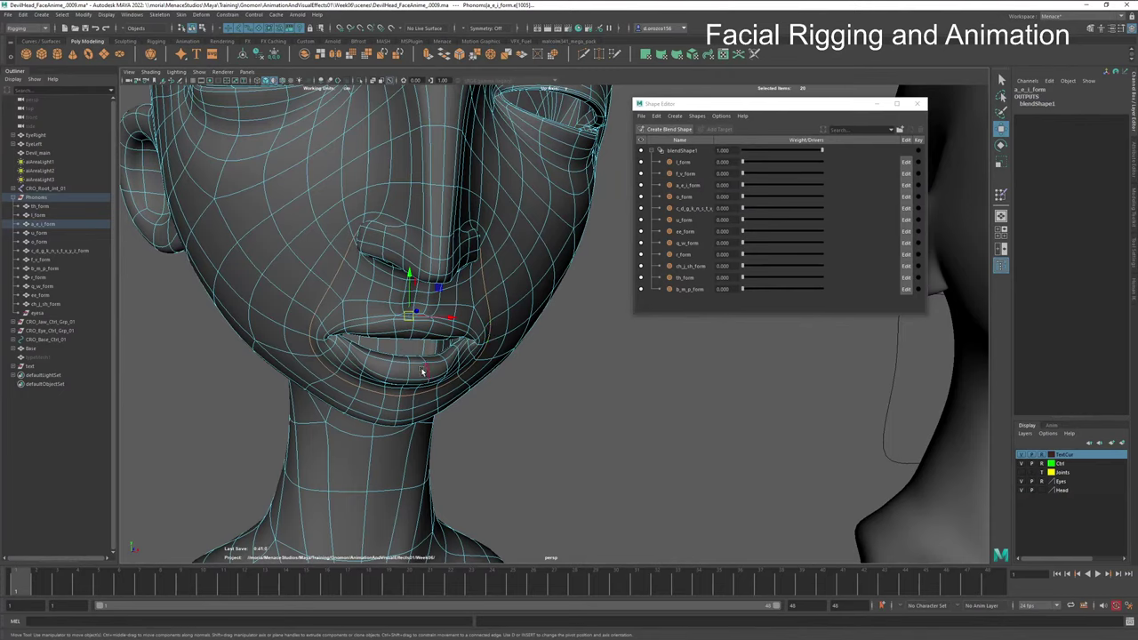
# Step: With soft selection on, scale the lower lip wider and rescale the inner lip loops
pyautogui.press('r')
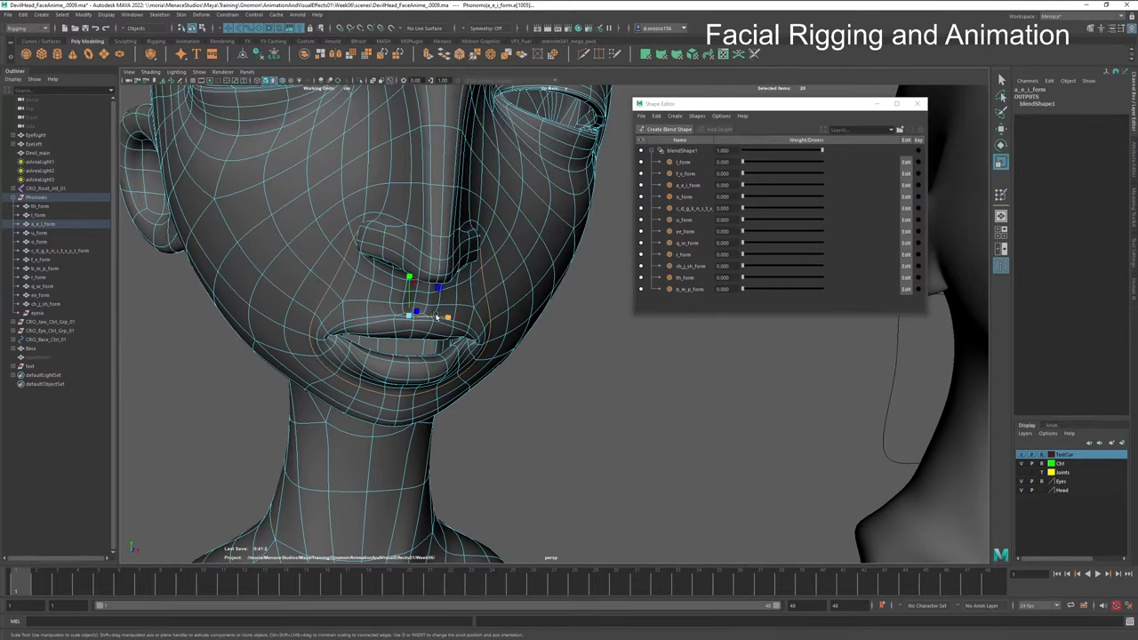
pyautogui.press('b')
pyautogui.moveTo(451, 319); pyautogui.dragTo(454, 320)
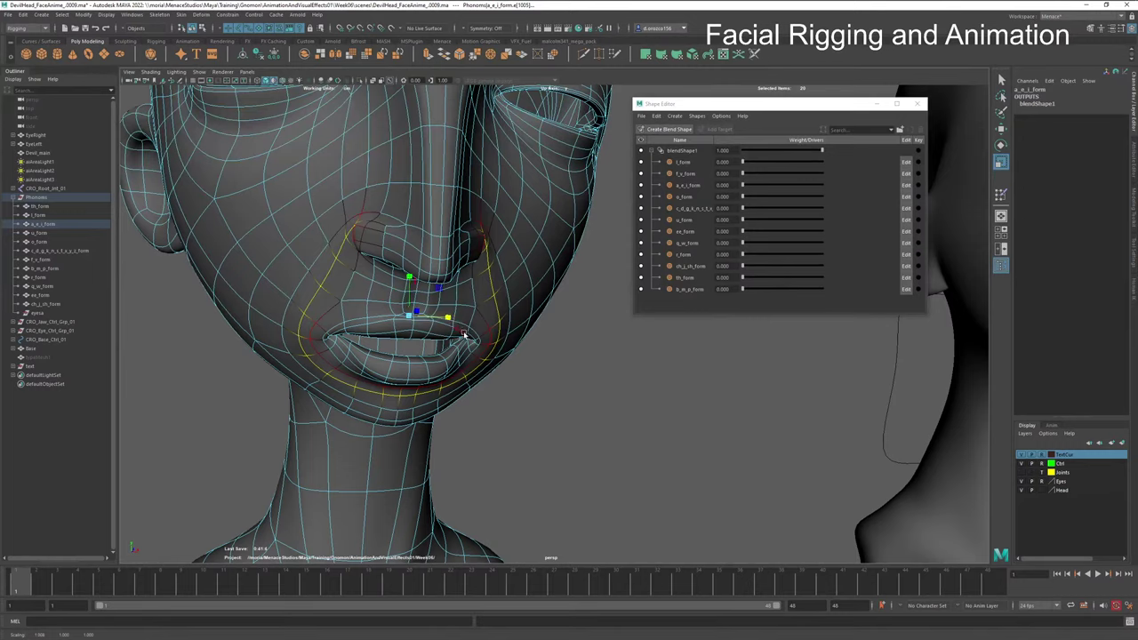
pyautogui.doubleClick(323, 337)
pyautogui.keyDown('shift'); pyautogui.doubleClick(346, 345); pyautogui.keyUp('shift')
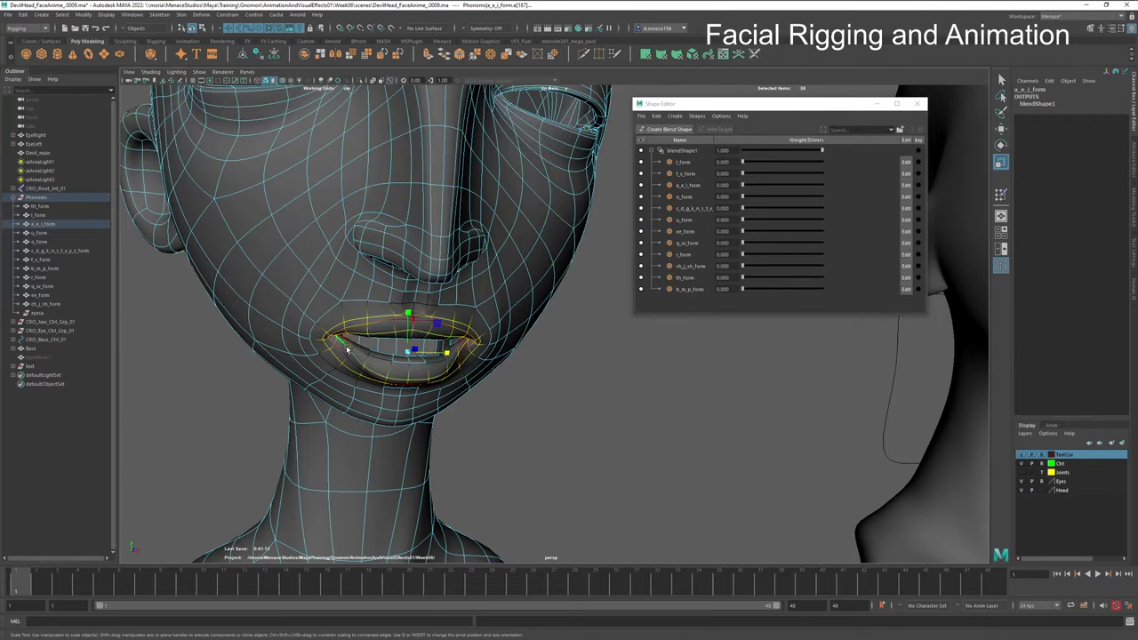
pyautogui.keyDown('shift'); pyautogui.doubleClick(374, 352); pyautogui.keyUp('shift')
pyautogui.moveTo(447, 353); pyautogui.dragTo(450, 356)
# Step: Scale the wider upper-lip and lower-lip edge loops to reshape the mouth
pyautogui.doubleClick(482, 320)
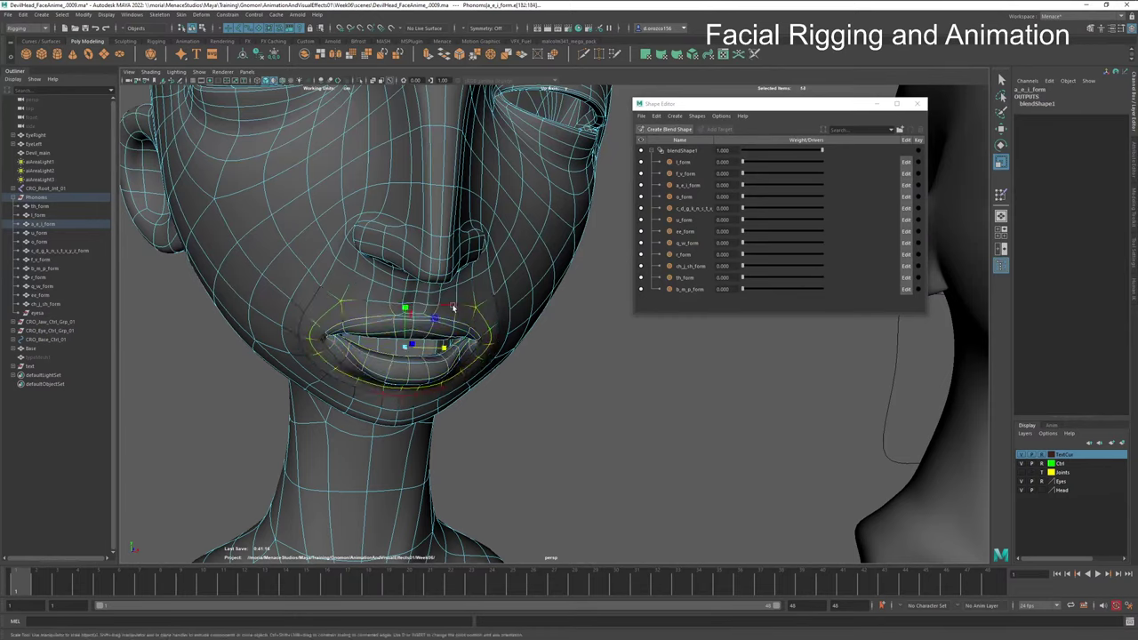
pyautogui.keyDown('shift'); pyautogui.doubleClick(452, 307); pyautogui.keyUp('shift')
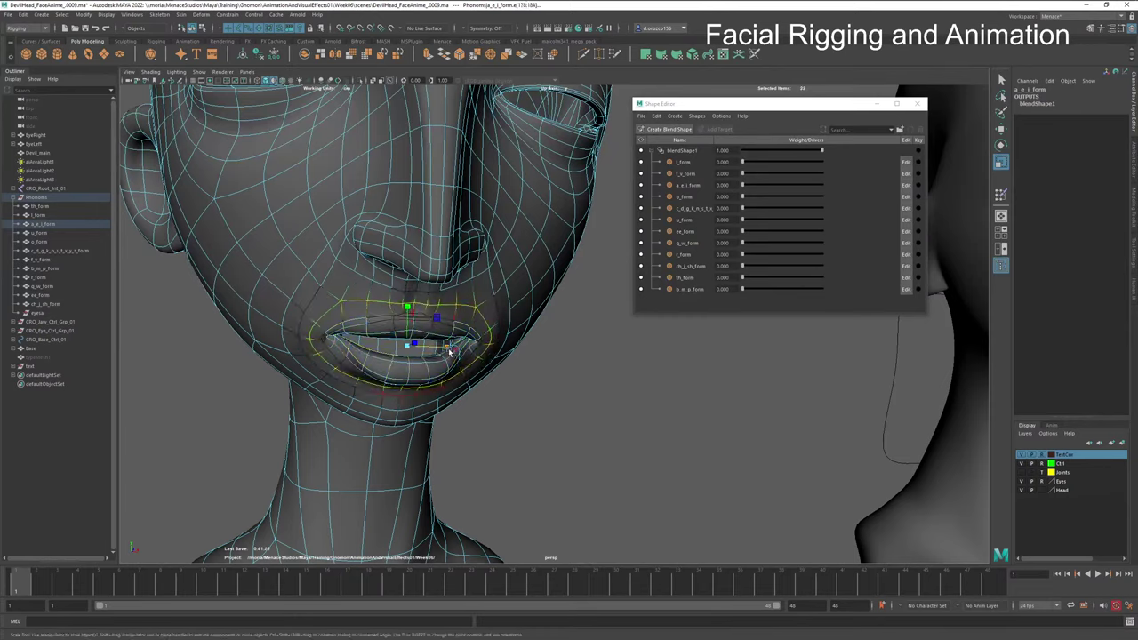
pyautogui.moveTo(451, 351); pyautogui.dragTo(452, 350)
pyautogui.doubleClick(502, 314)
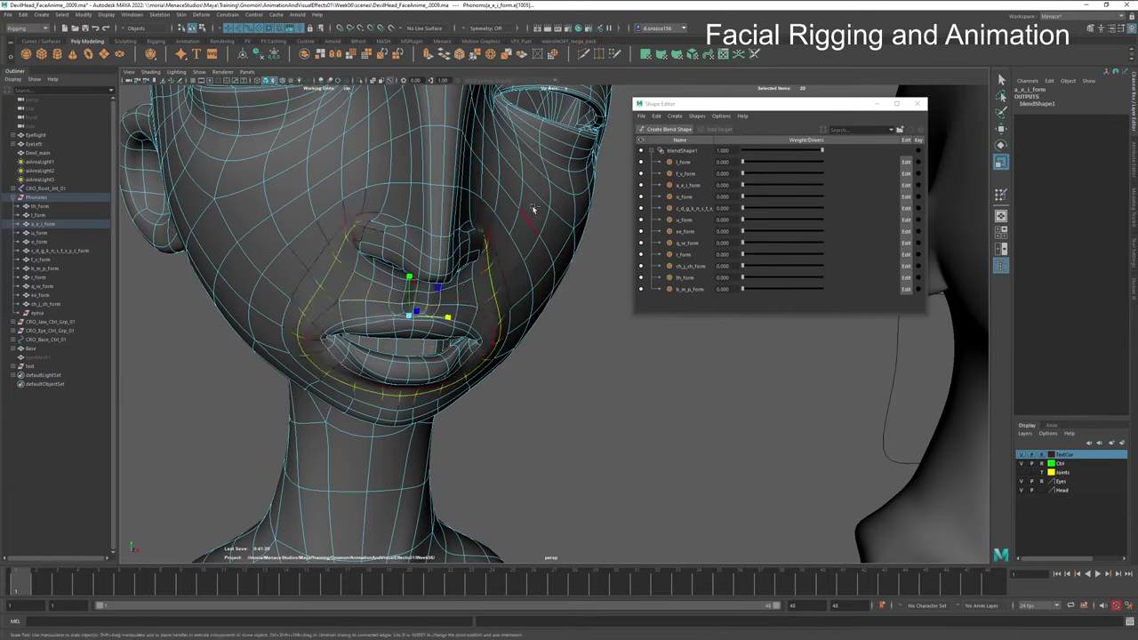
pyautogui.doubleClick(338, 313)
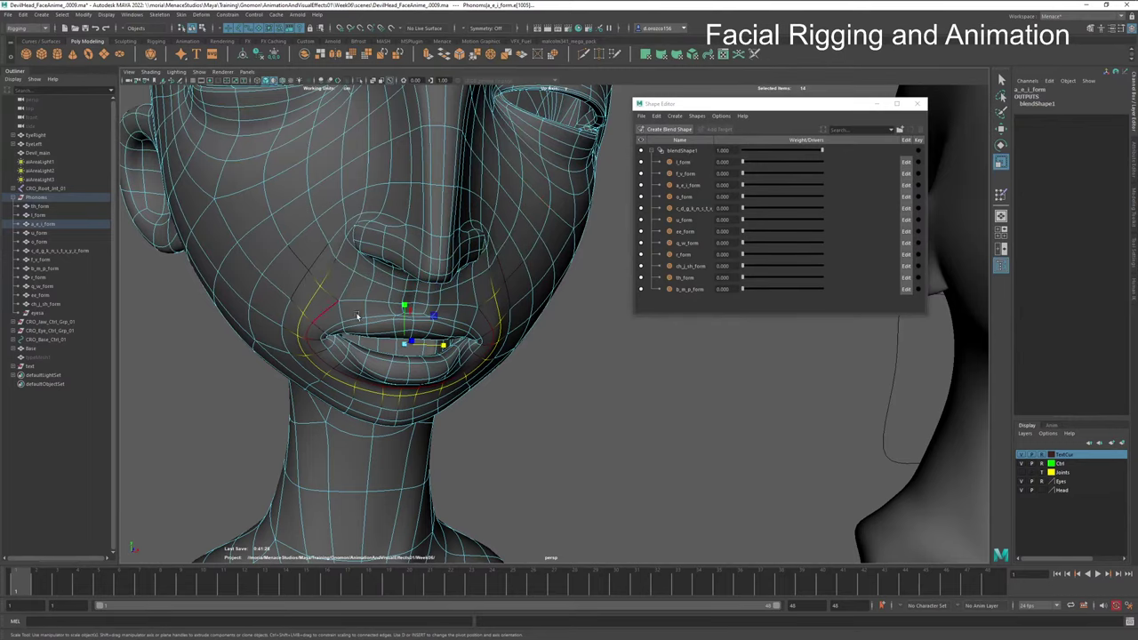
pyautogui.moveTo(449, 349); pyautogui.dragTo(452, 309)
pyautogui.press('w')
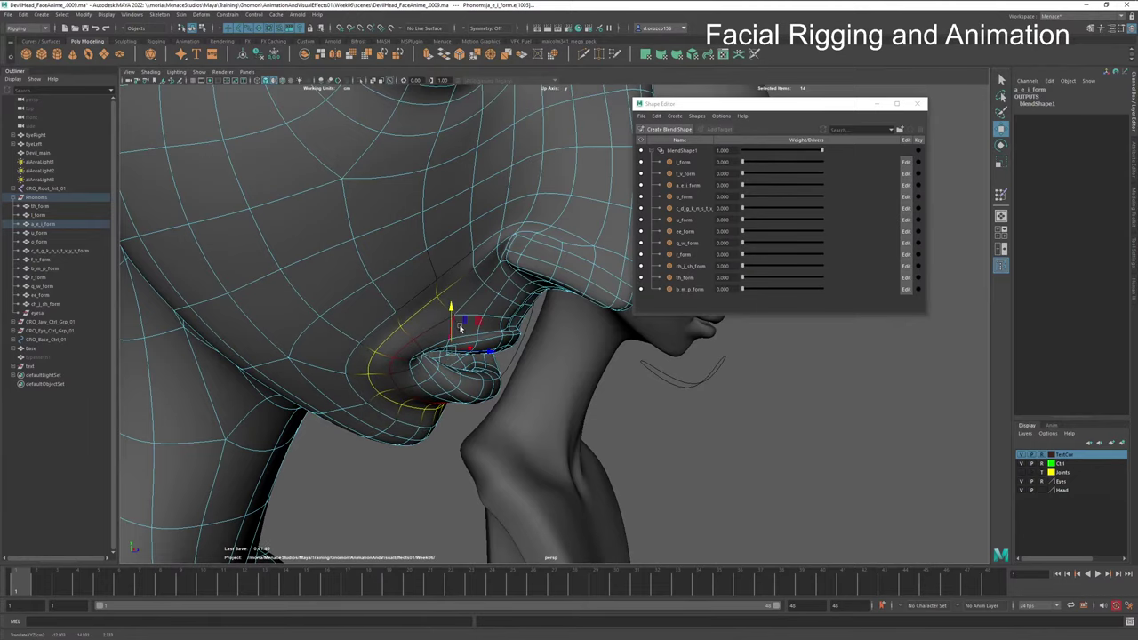
# Step: Preview a_e_i_form at full weight and undo the last two lip moves
pyautogui.keyDown('alt'); pyautogui.moveTo(485, 355); pyautogui.dragTo(531, 438); pyautogui.keyUp('alt')
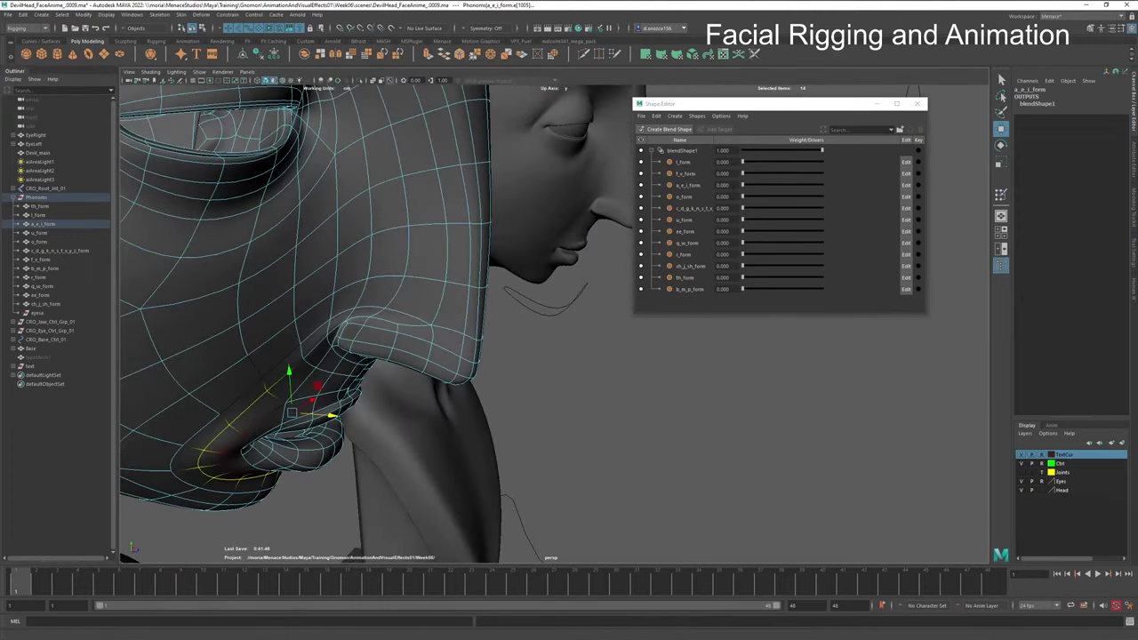
pyautogui.moveTo(743, 187); pyautogui.dragTo(855, 190)
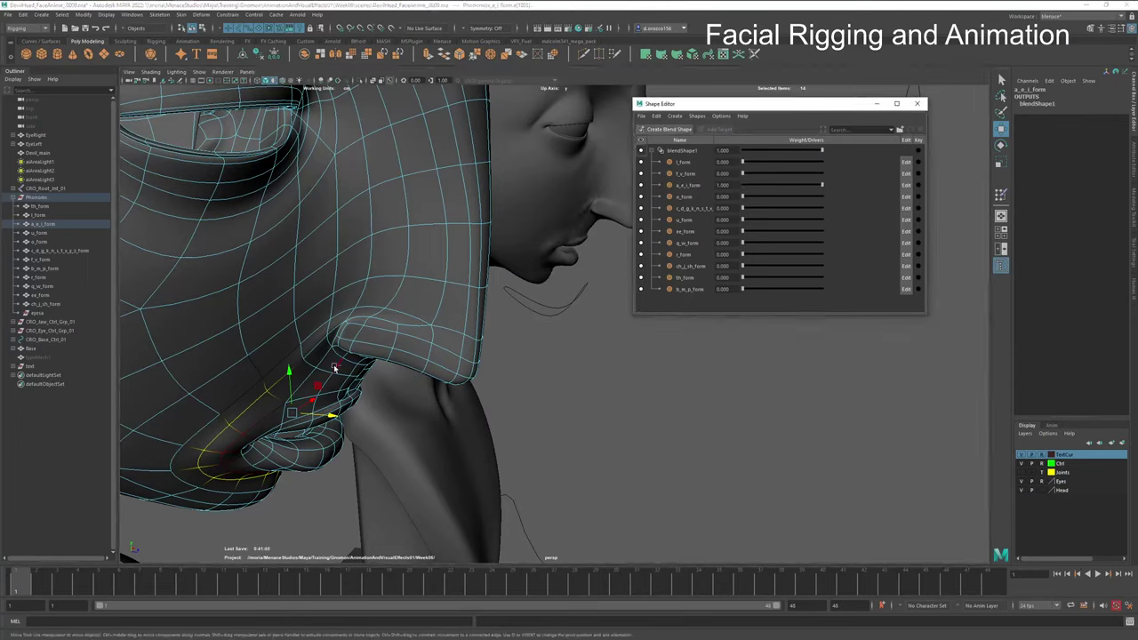
pyautogui.hotkey('ctrl', 'z')
pyautogui.hotkey('ctrl', 'z')
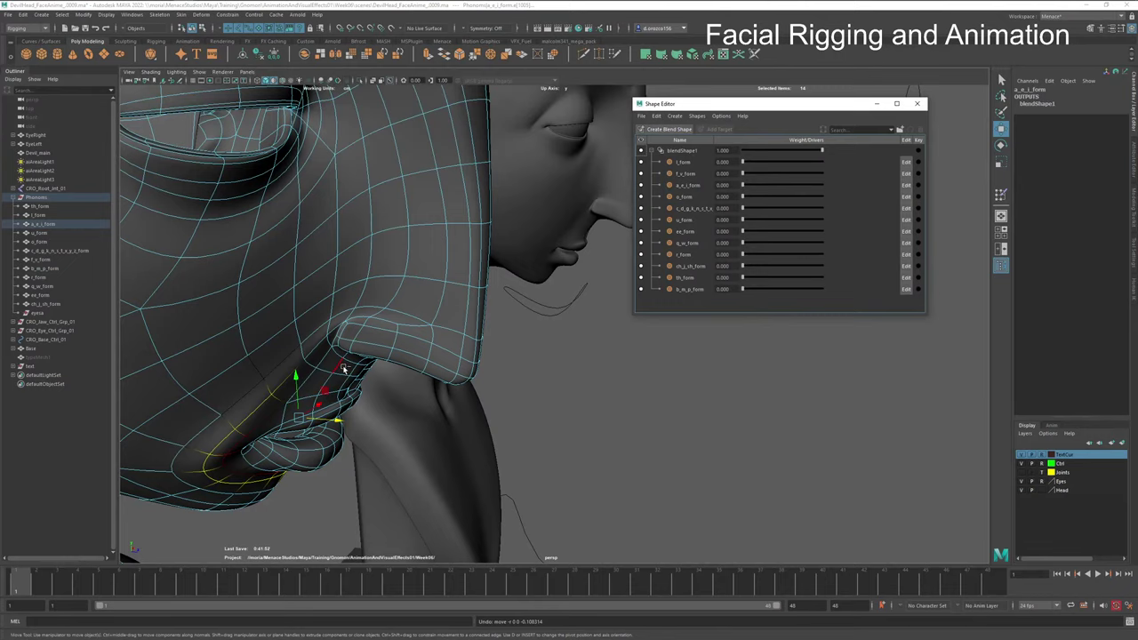
pyautogui.hotkey('ctrl', 'z')
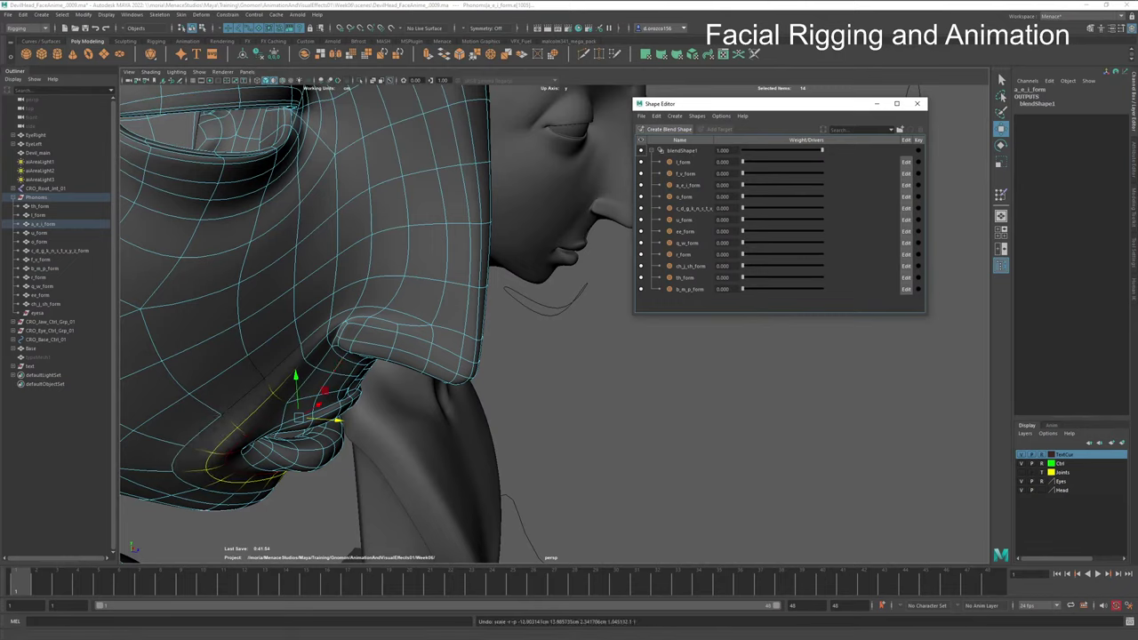
# Step: Undo the remaining lip edits, then set the a_e_i_form weight back to 1.000
pyautogui.moveTo(743, 185); pyautogui.dragTo(817, 186)
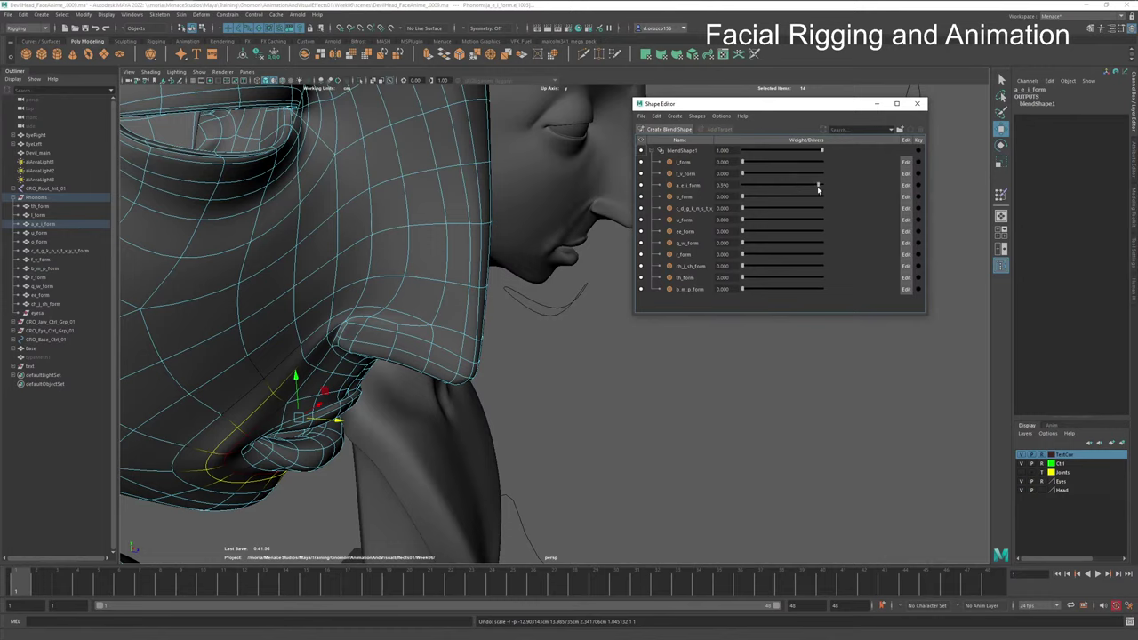
pyautogui.hotkey('ctrl', 'z')
pyautogui.hotkey('ctrl', 'z')
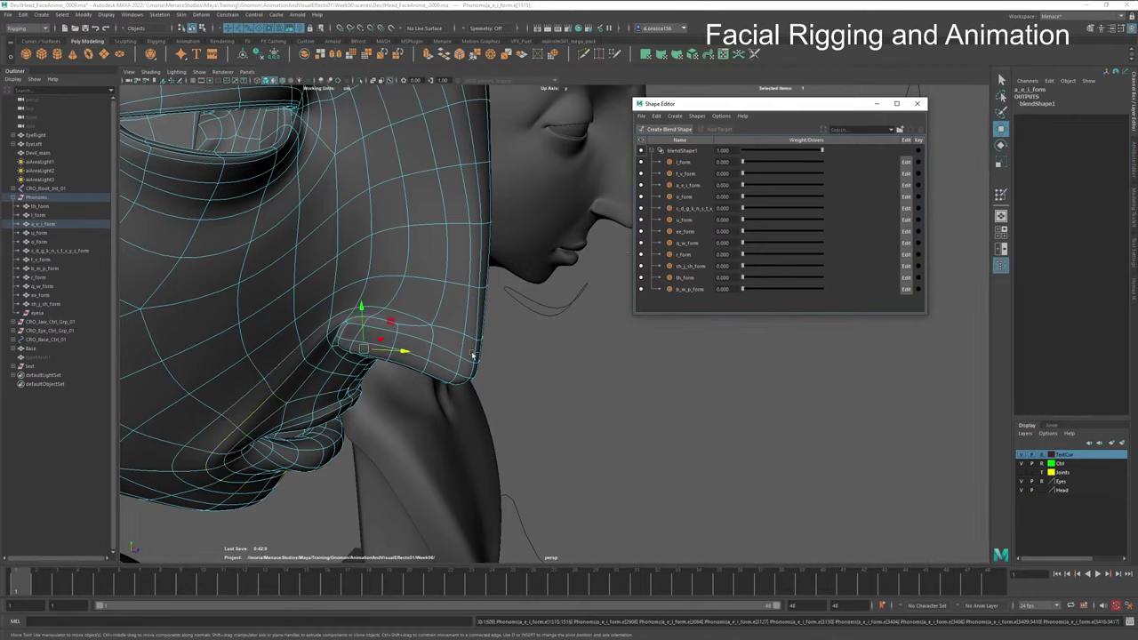
pyautogui.hotkey('ctrl', 'z')
pyautogui.hotkey('ctrl', 'z')
pyautogui.hotkey('ctrl', 'z')
pyautogui.hotkey('ctrl', 'z')
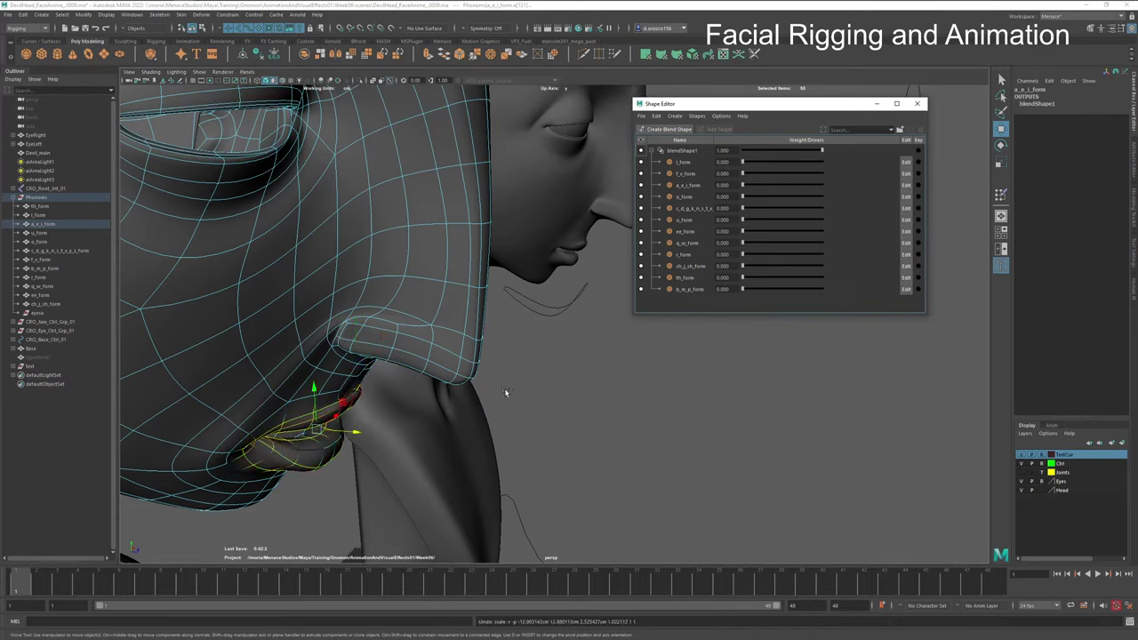
pyautogui.hotkey('ctrl', 'z')
pyautogui.hotkey('ctrl', 'z')
pyautogui.hotkey('ctrl', 'z')
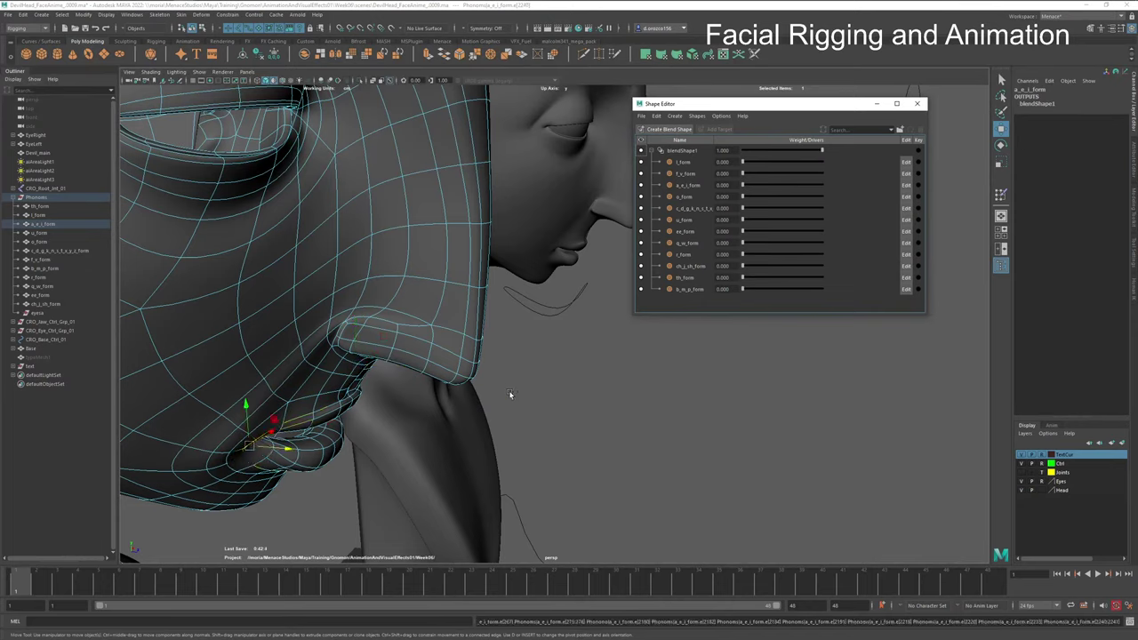
pyautogui.hotkey('ctrl', 'z')
pyautogui.hotkey('ctrl', 'z')
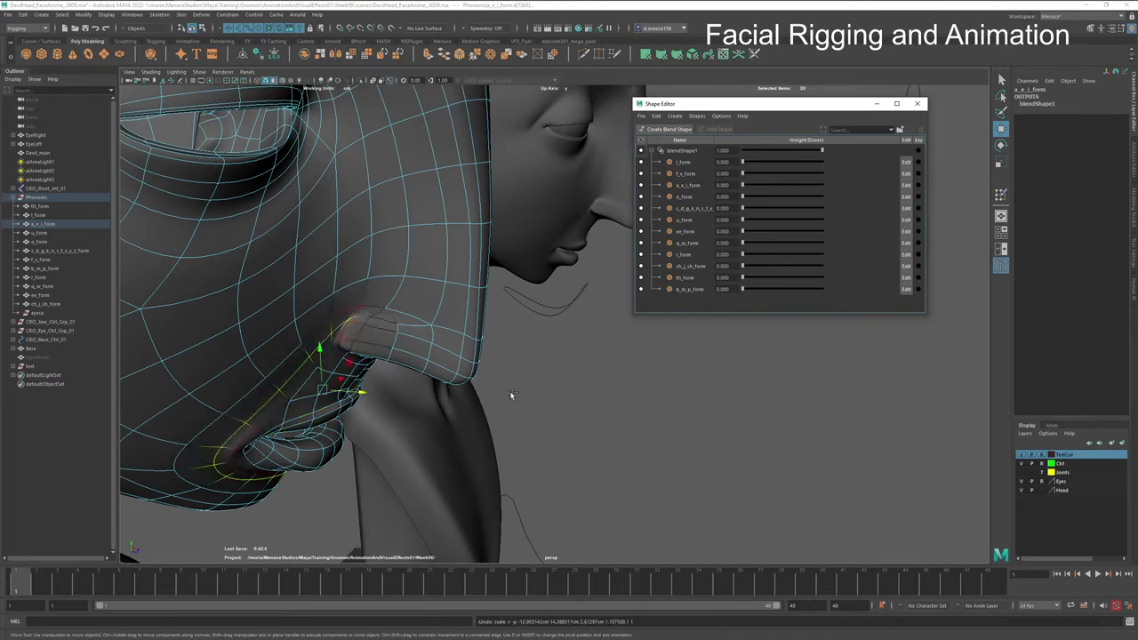
pyautogui.moveTo(746, 187); pyautogui.dragTo(833, 187)
pyautogui.keyDown('alt'); pyautogui.moveTo(338, 462); pyautogui.dragTo(273, 437); pyautogui.keyUp('alt')
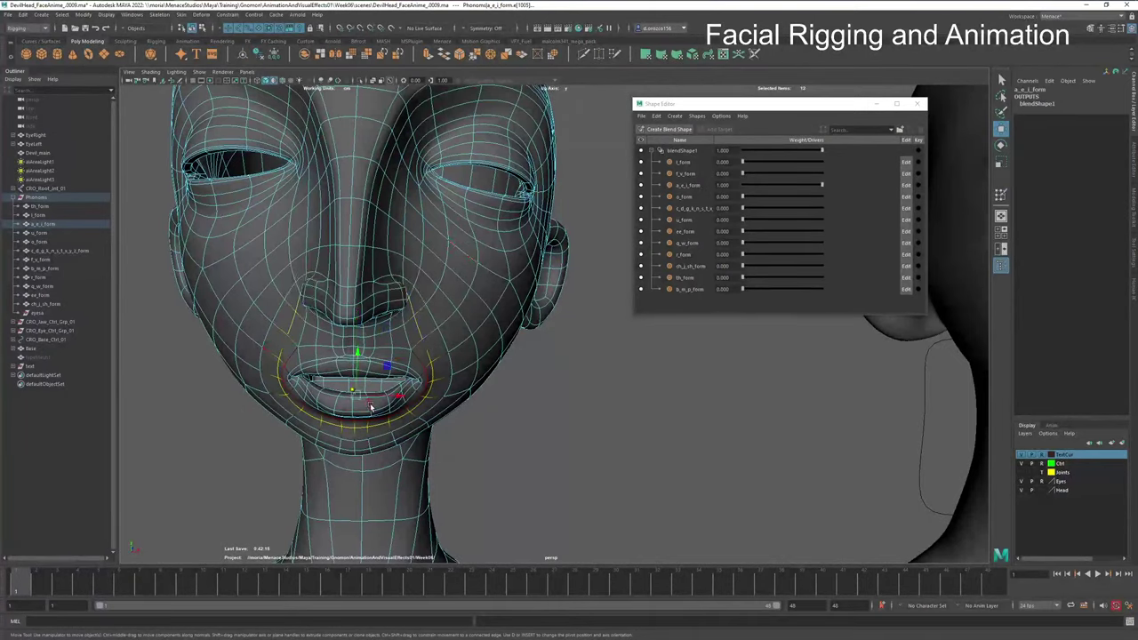
# Step: Scale the lip loop along X to widen the mouth corners, then open Modeling Toolkit
pyautogui.press('e')
pyautogui.press('r')
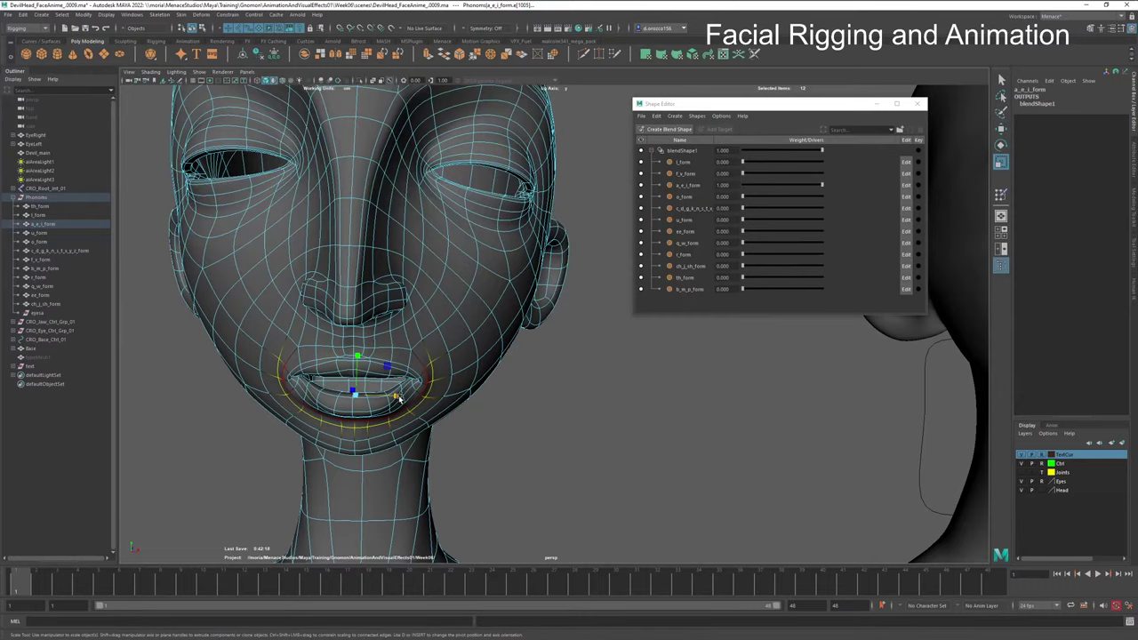
pyautogui.moveTo(398, 399); pyautogui.dragTo(453, 423)
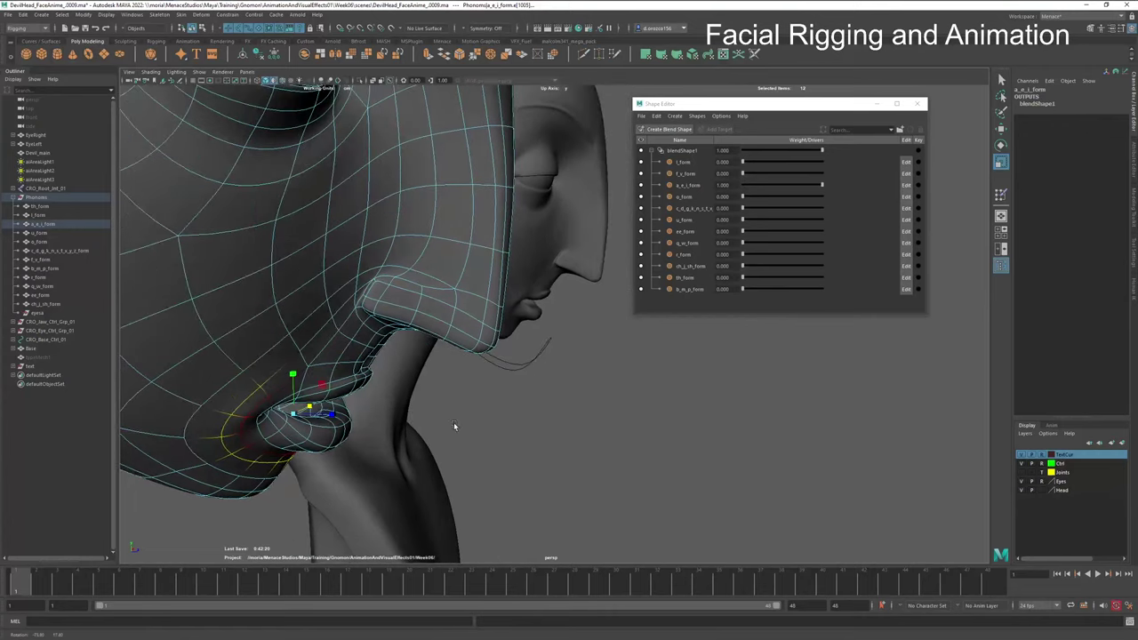
pyautogui.click(822, 187)
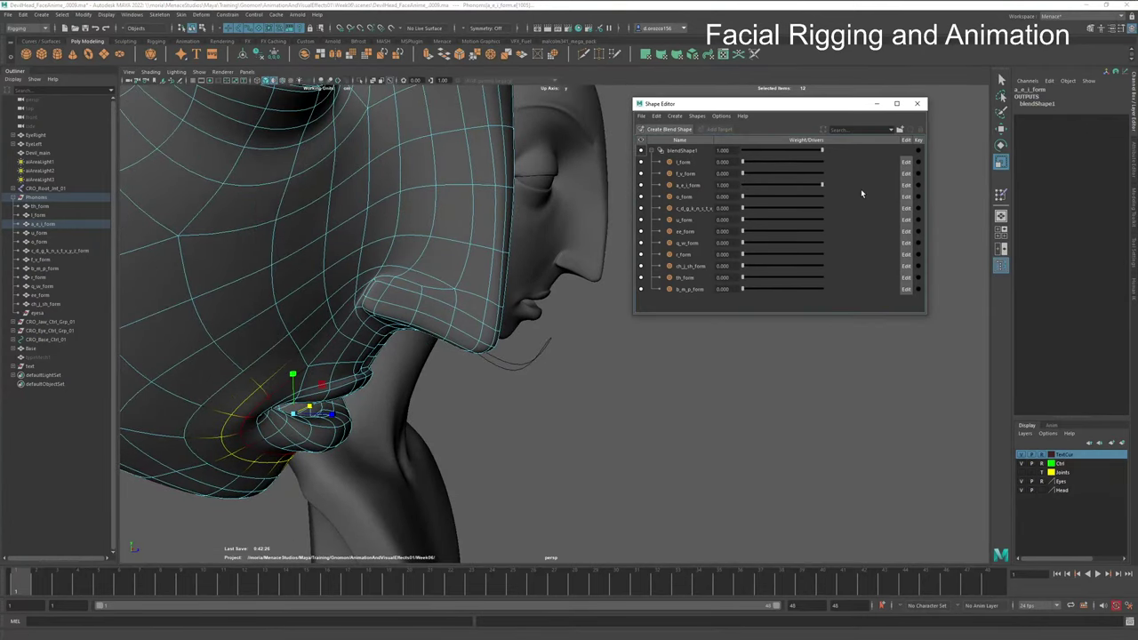
pyautogui.keyDown('alt'); pyautogui.moveTo(334, 445); pyautogui.dragTo(311, 421); pyautogui.keyUp('alt')
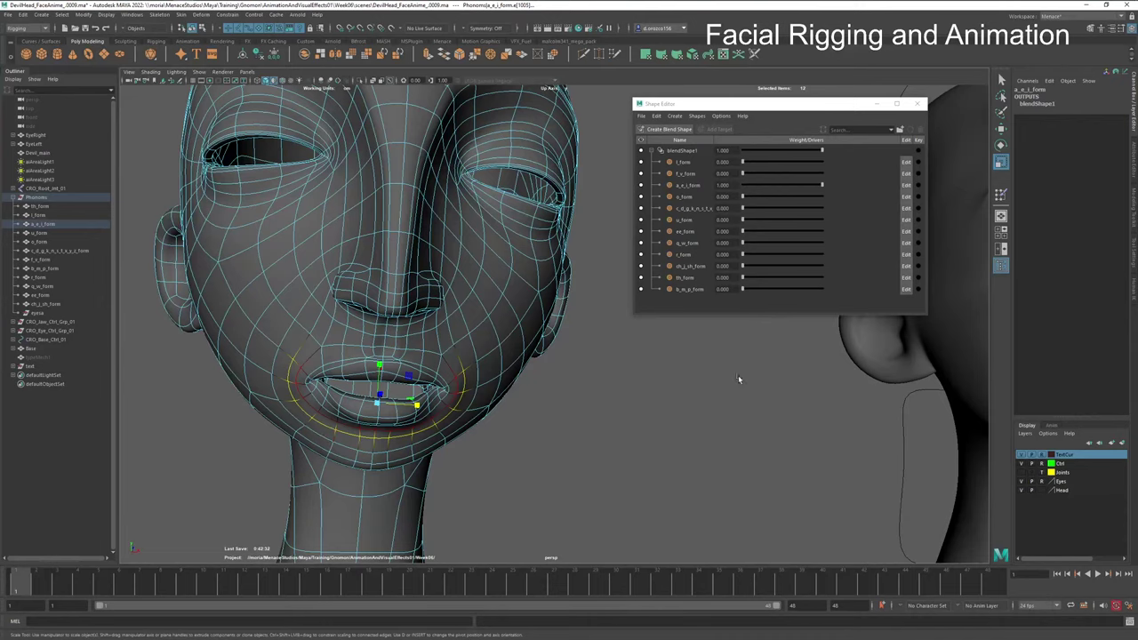
pyautogui.click(1135, 153)
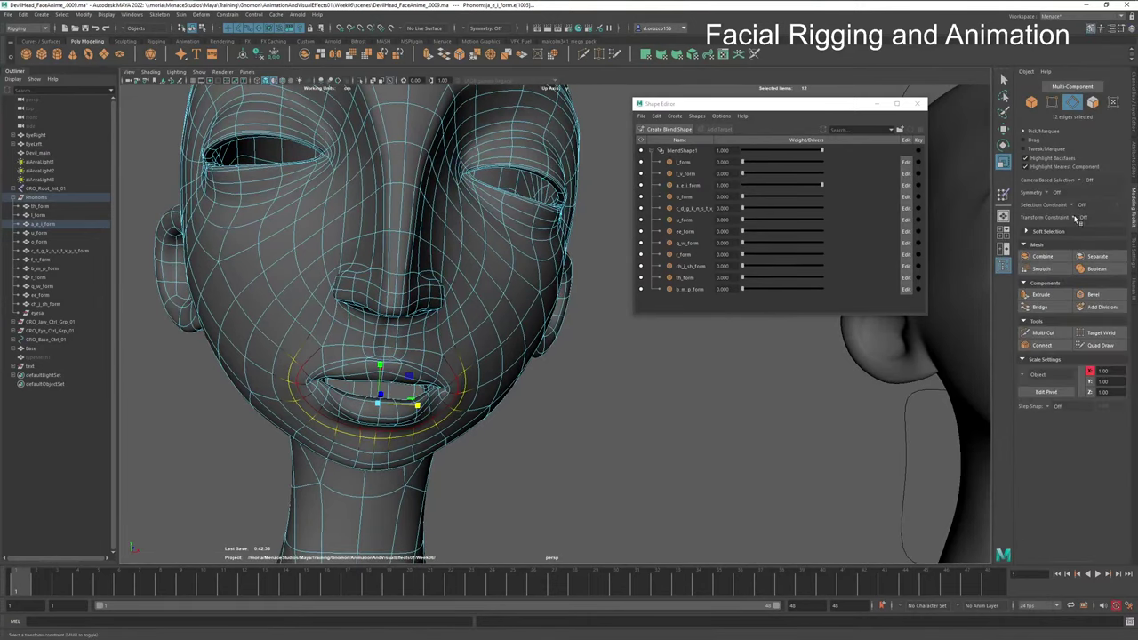
# Step: Set Transform Constraint to Edge, try a sliding lip scale, and undo it
pyautogui.click(1081, 217)
pyautogui.click(1092, 230)
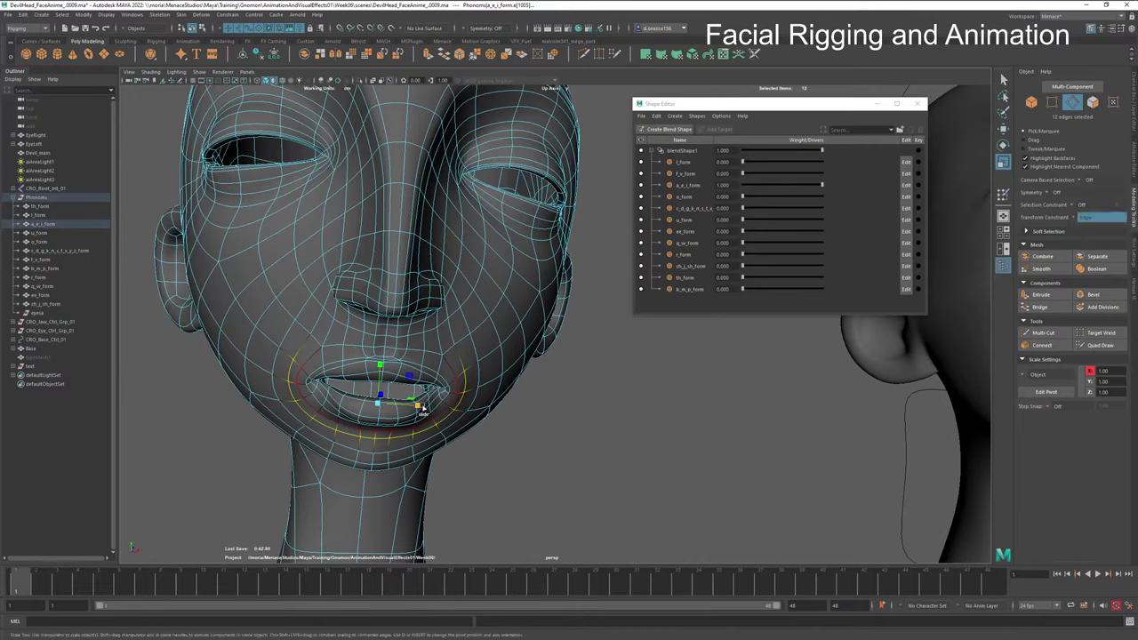
pyautogui.moveTo(419, 406); pyautogui.dragTo(425, 411)
pyautogui.hotkey('ctrl', 'z')
pyautogui.hotkey('ctrl', 'z')
pyautogui.hotkey('ctrl', 'z')
pyautogui.hotkey('ctrl', 'z')
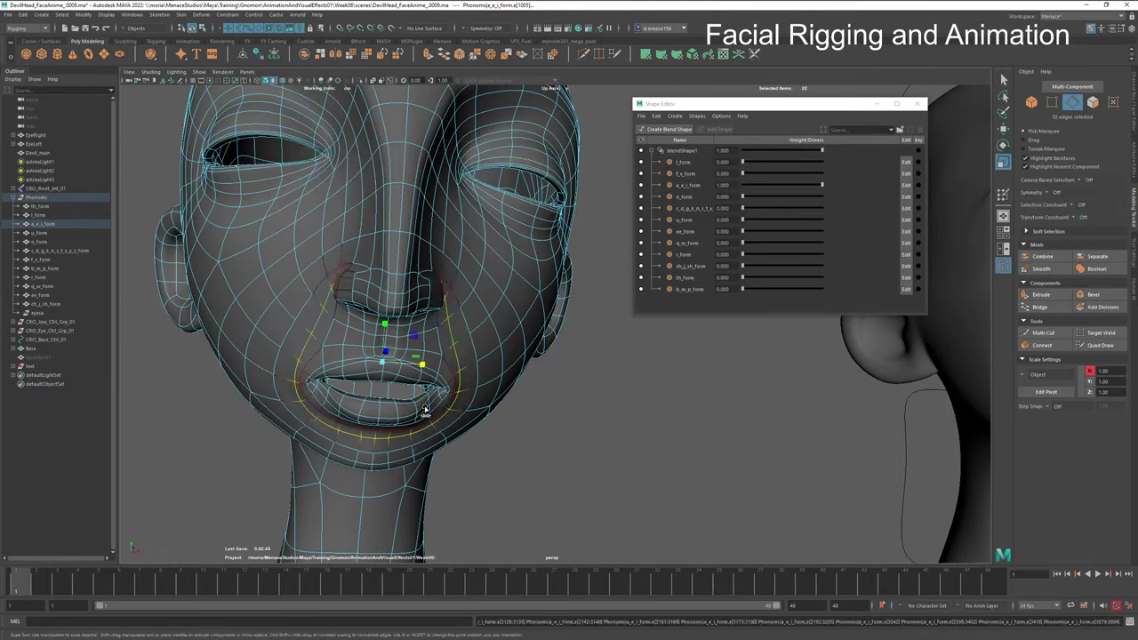
pyautogui.hotkey('ctrl', 'z')
pyautogui.hotkey('ctrl', 'z')
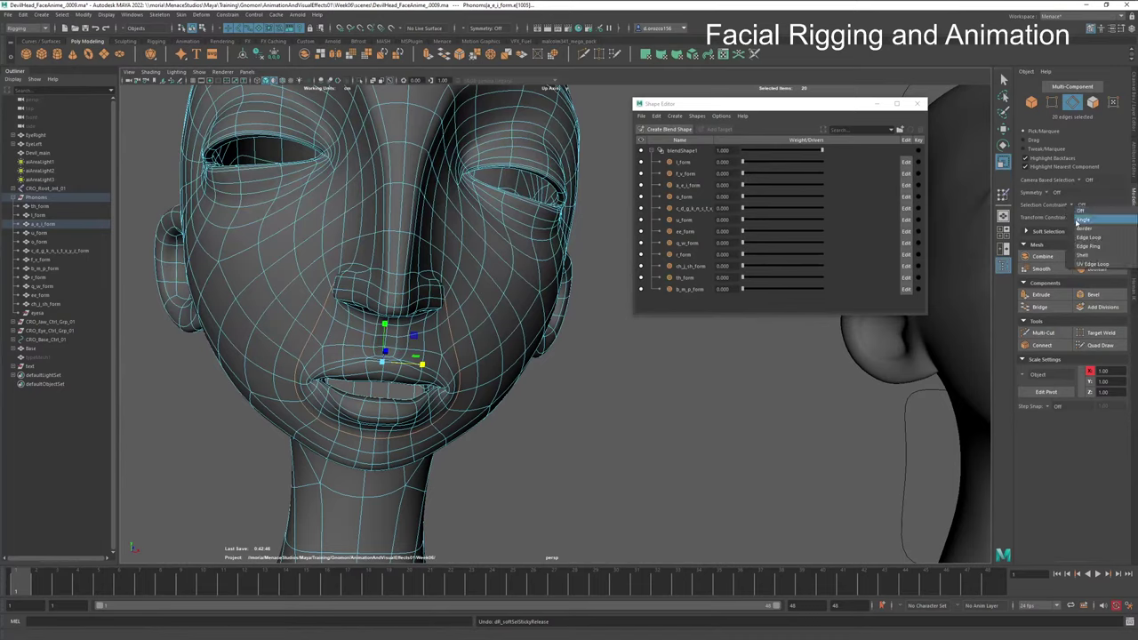
# Step: Reapply the Edge constraint, select the mouth edges, and enable soft selection with resized falloff
pyautogui.click(1077, 217)
pyautogui.click(1083, 230)
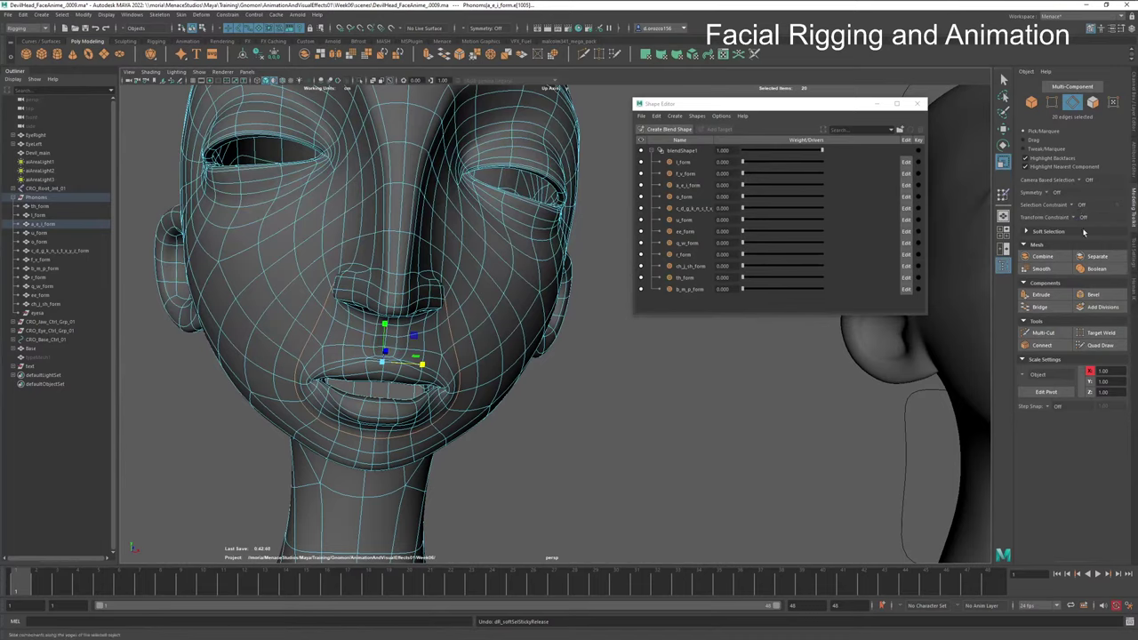
pyautogui.moveTo(481, 274); pyautogui.dragTo(289, 351)
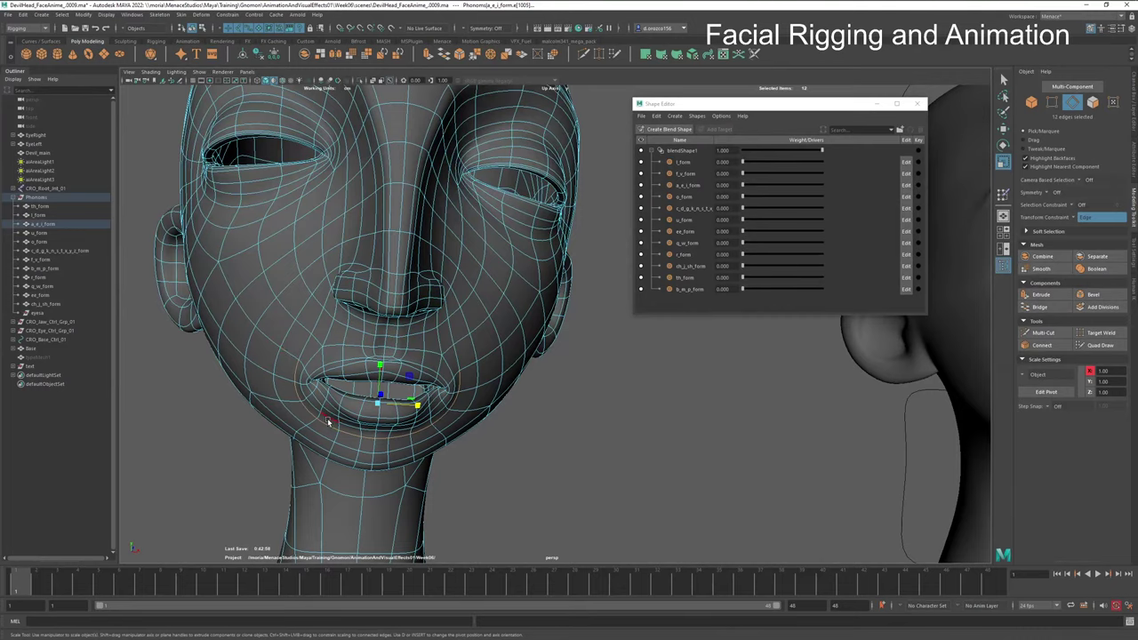
pyautogui.press('b')
pyautogui.moveTo(420, 408); pyautogui.dragTo(420, 405, button='middle')
pyautogui.keyDown('alt'); pyautogui.moveTo(420, 404); pyautogui.dragTo(511, 423); pyautogui.keyUp('alt')
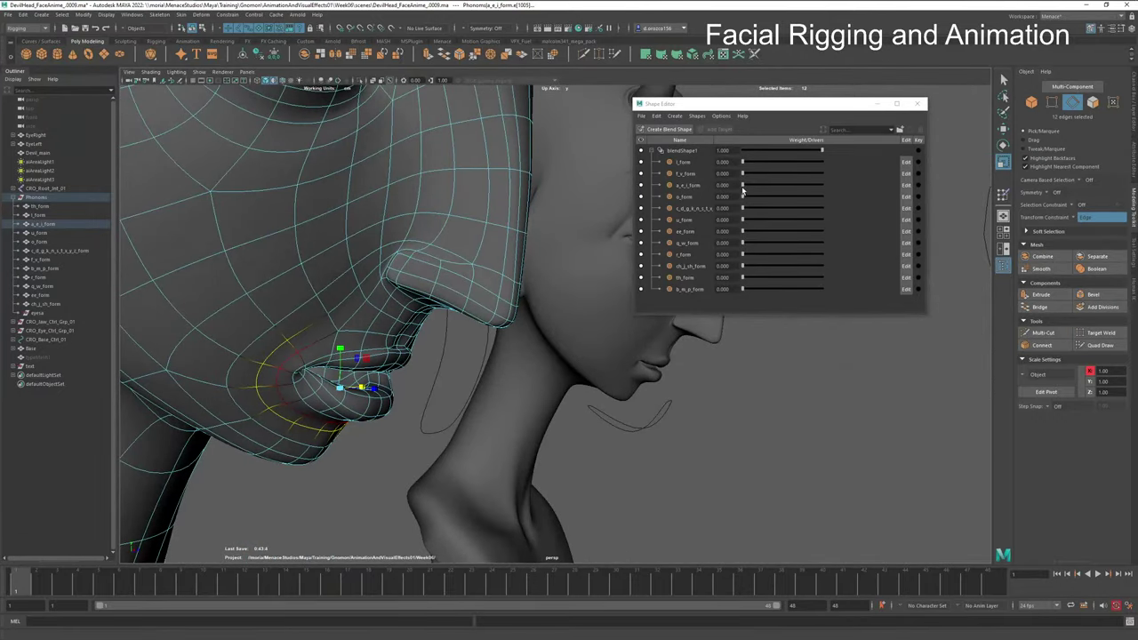
# Step: Preview a_e_i_form at full weight, then select the lip edge loop and stretch it
pyautogui.moveTo(744, 190); pyautogui.dragTo(873, 191)
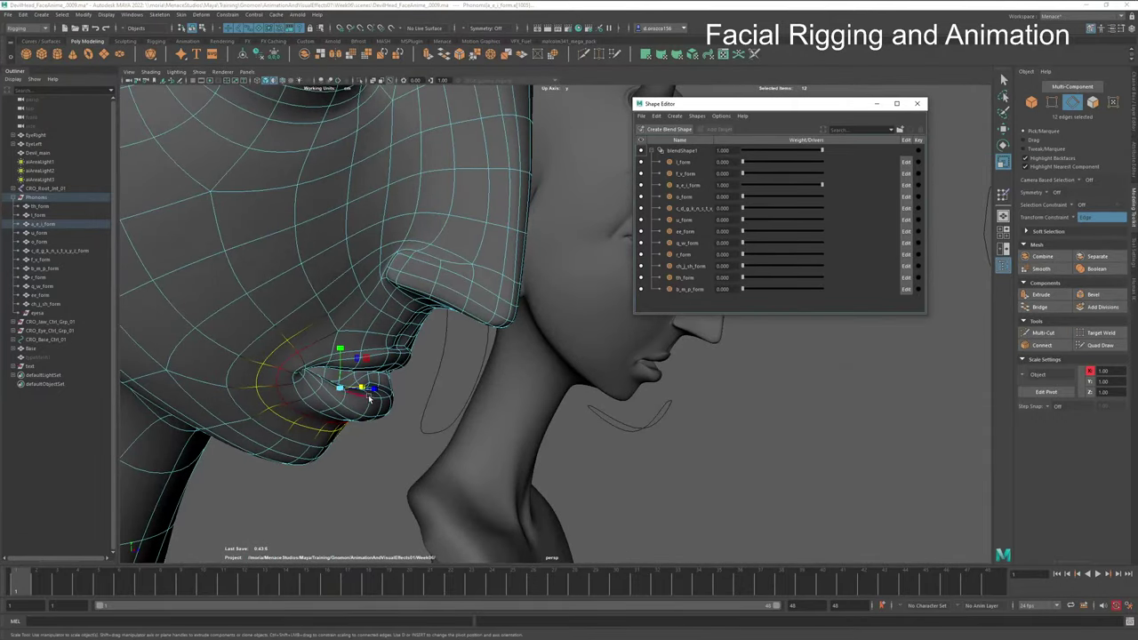
pyautogui.keyDown('alt'); pyautogui.moveTo(370, 400); pyautogui.dragTo(415, 388); pyautogui.keyUp('alt')
pyautogui.doubleClick(307, 367)
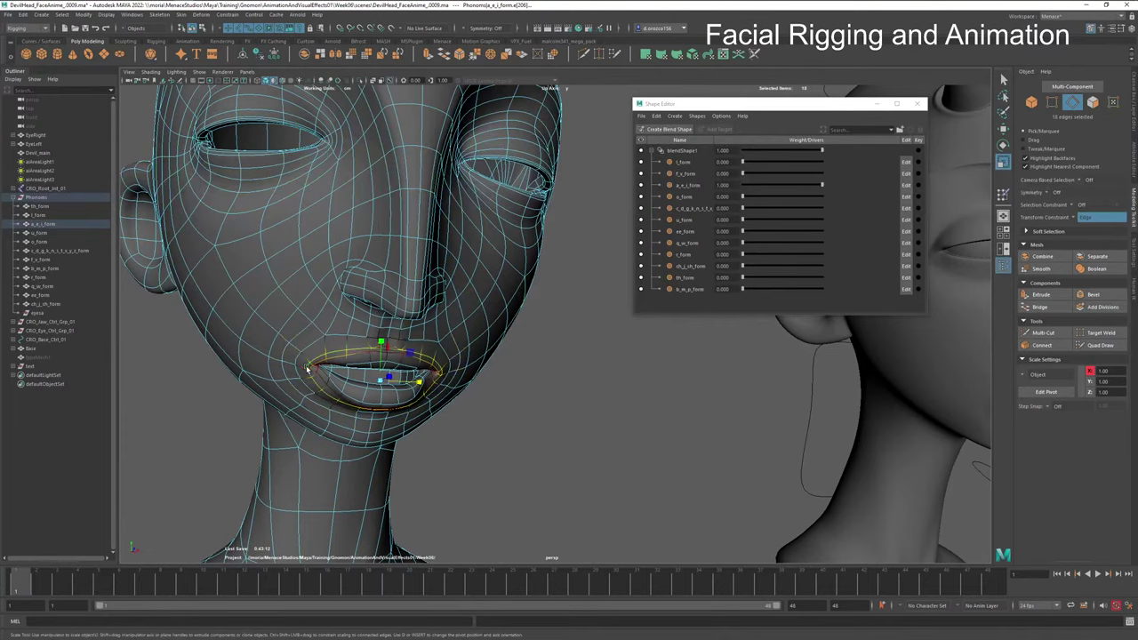
pyautogui.moveTo(421, 382); pyautogui.dragTo(433, 377)
pyautogui.hotkey('ctrl', 'z')
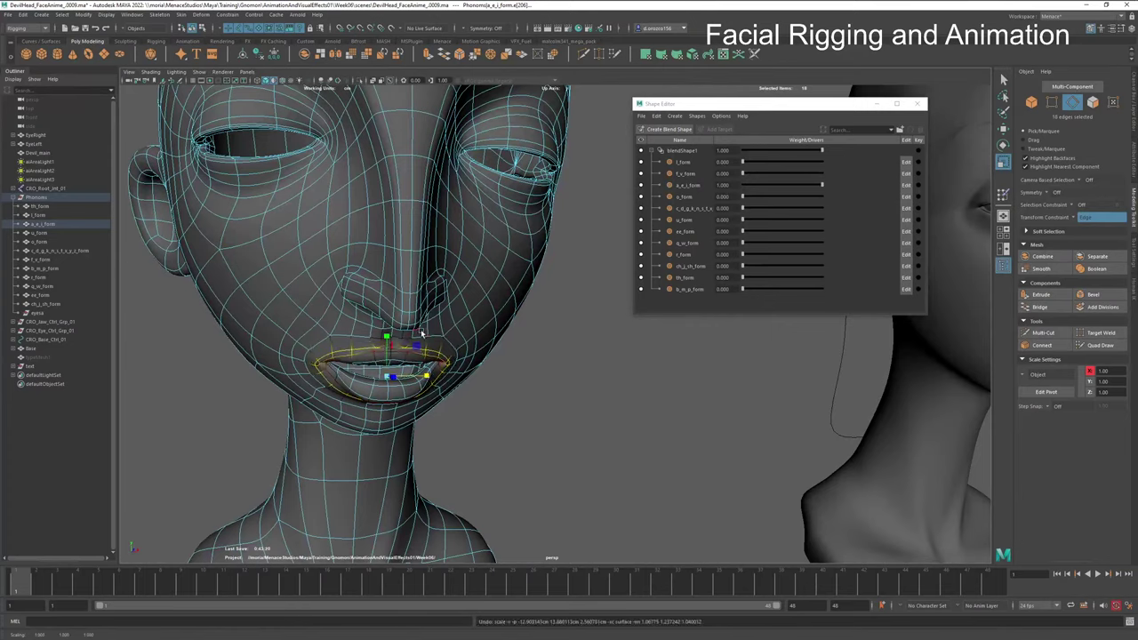
pyautogui.moveTo(427, 376); pyautogui.dragTo(428, 378)
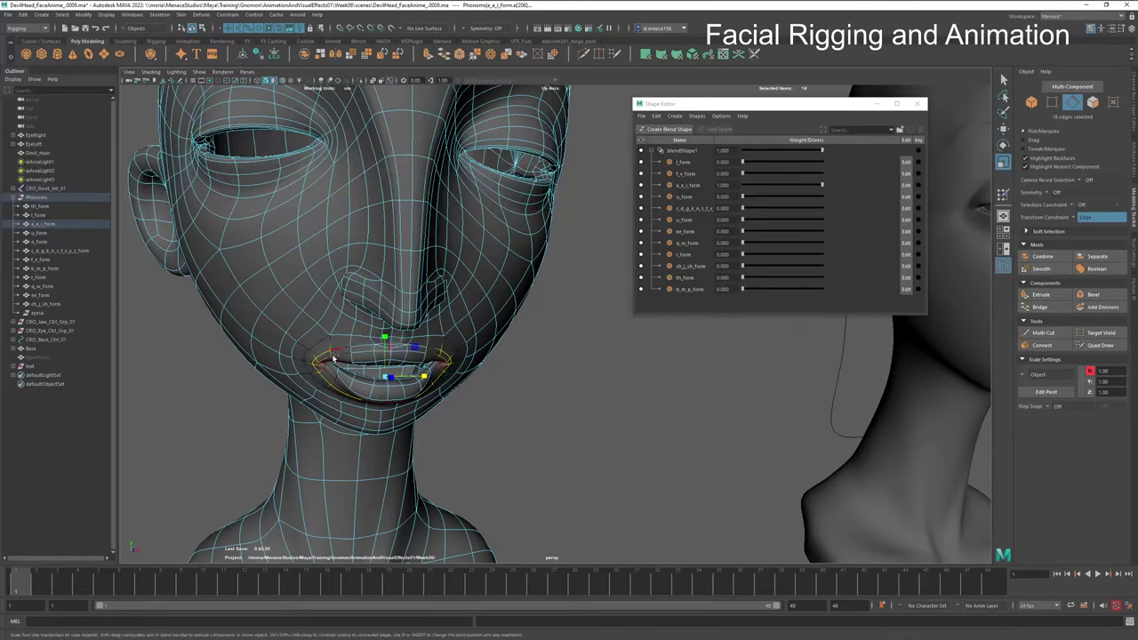
pyautogui.moveTo(427, 386); pyautogui.dragTo(428, 379)
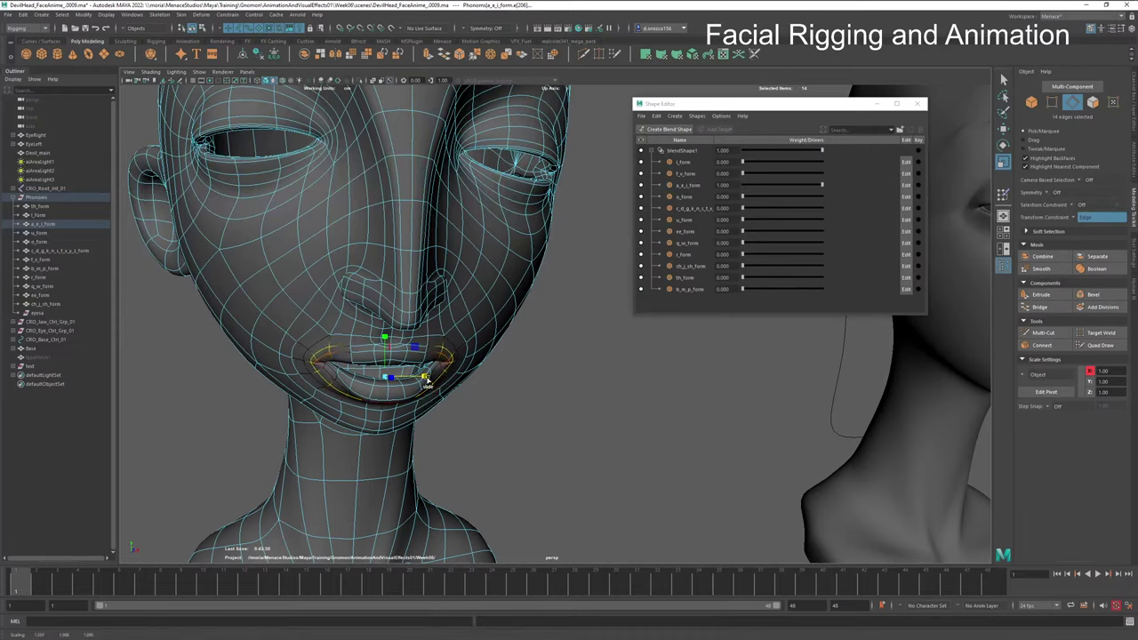
# Step: Drop two edges from the lip loop and scale the rest to shift the mouth corners
pyautogui.keyDown('ctrl'); pyautogui.click(451, 343); pyautogui.keyUp('ctrl')
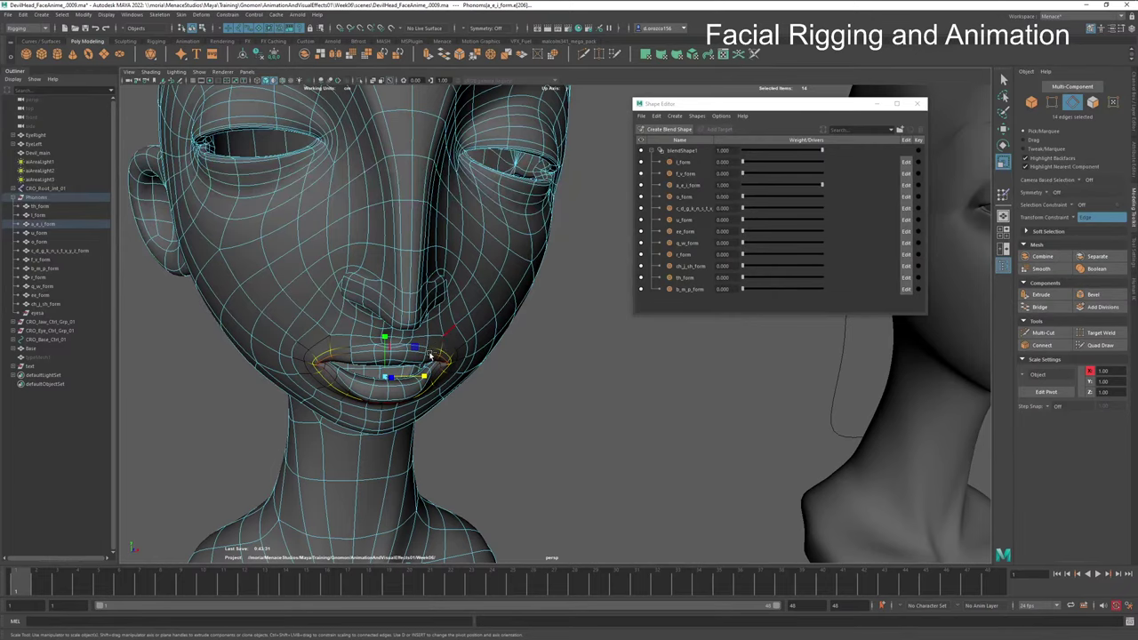
pyautogui.keyDown('ctrl'); pyautogui.click(324, 357); pyautogui.keyUp('ctrl')
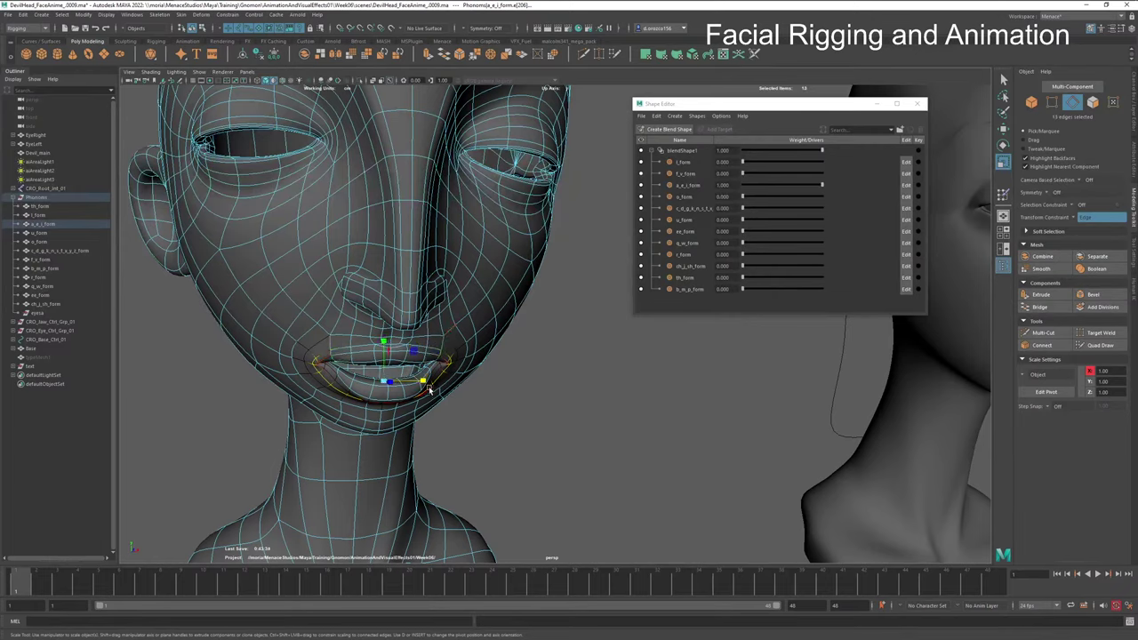
pyautogui.moveTo(428, 388); pyautogui.dragTo(427, 383)
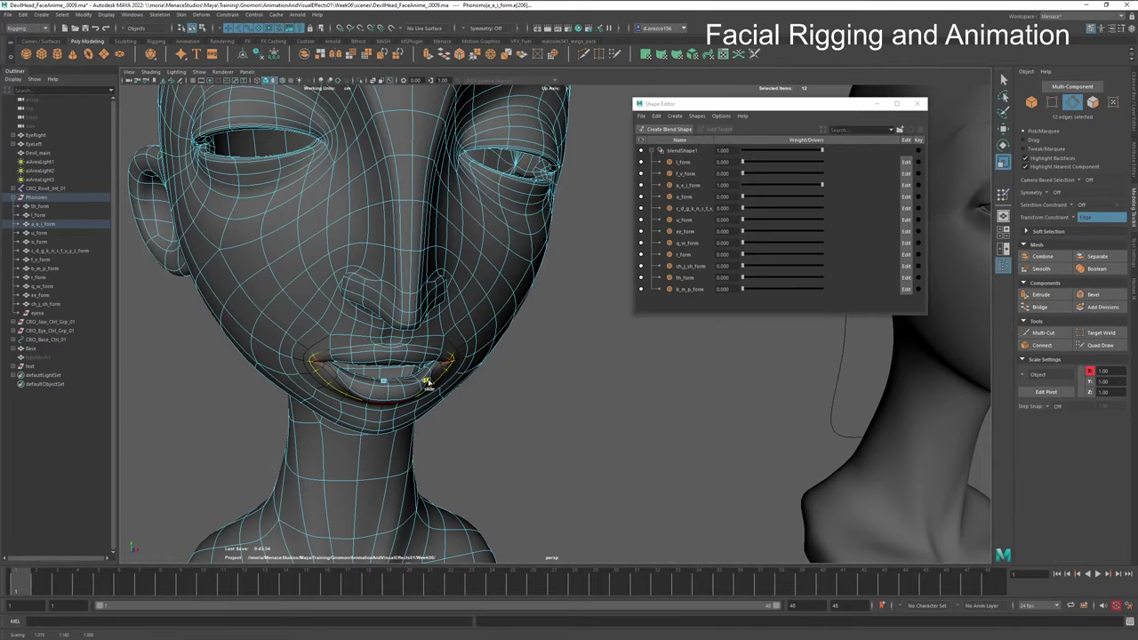
pyautogui.moveTo(426, 383); pyautogui.dragTo(466, 412)
pyautogui.keyDown('alt'); pyautogui.moveTo(466, 410); pyautogui.dragTo(532, 421); pyautogui.keyUp('alt')
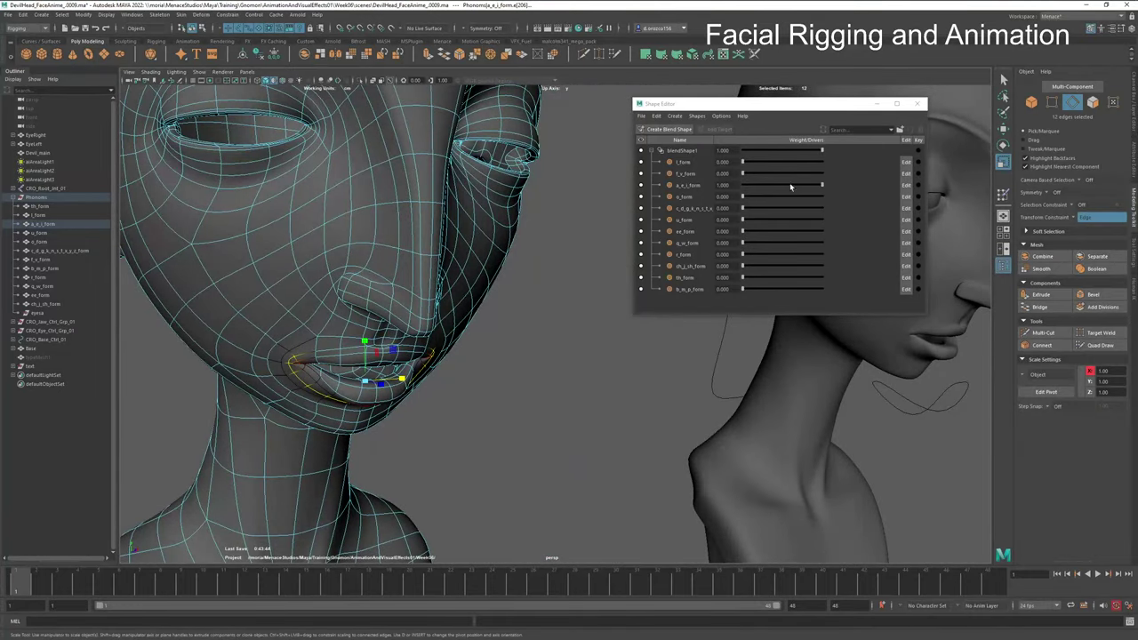
# Step: Toggle a_e_i_form off and back up in the Shape Editor to compare with the base head
pyautogui.click(823, 186)
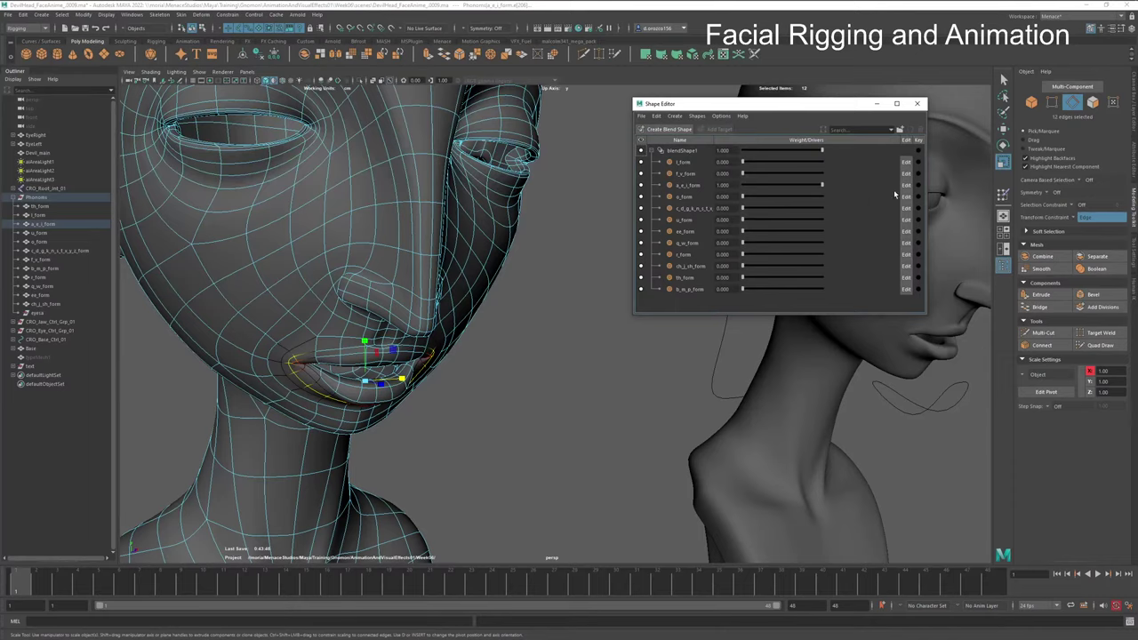
pyautogui.hotkey('ctrl', 'z')
pyautogui.moveTo(742, 185); pyautogui.dragTo(820, 186)
pyautogui.moveTo(782, 186); pyautogui.dragTo(811, 200)
# Step: From a low side view, select the single edge at the mouth corner
pyautogui.keyDown('alt'); pyautogui.moveTo(484, 390); pyautogui.dragTo(418, 355); pyautogui.keyUp('alt')
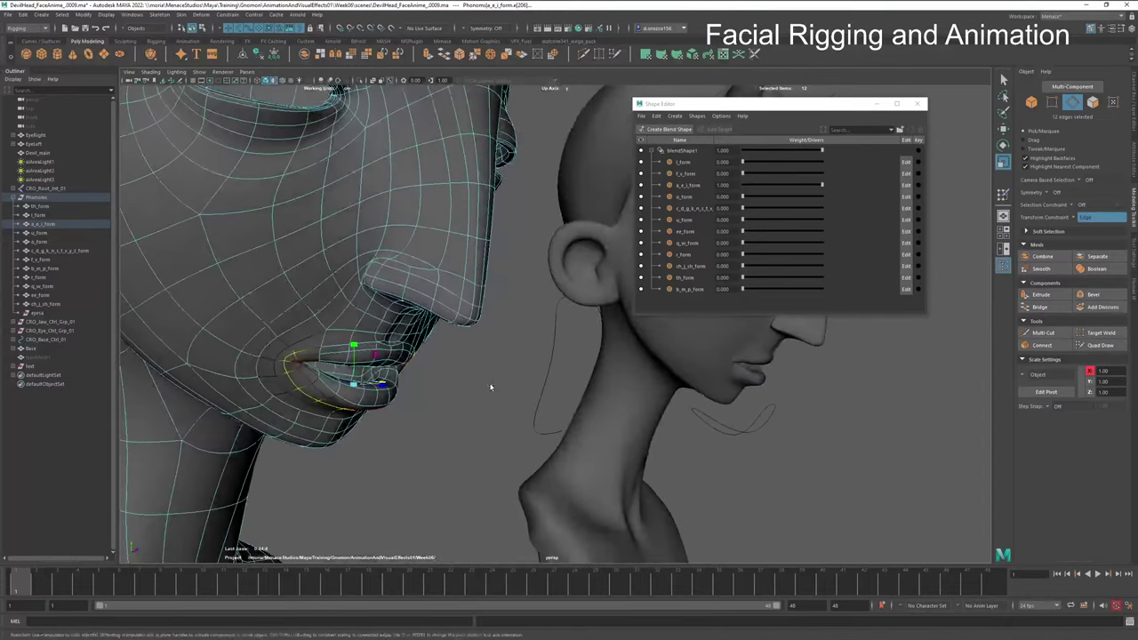
pyautogui.doubleClick(390, 351)
pyautogui.click(389, 352)
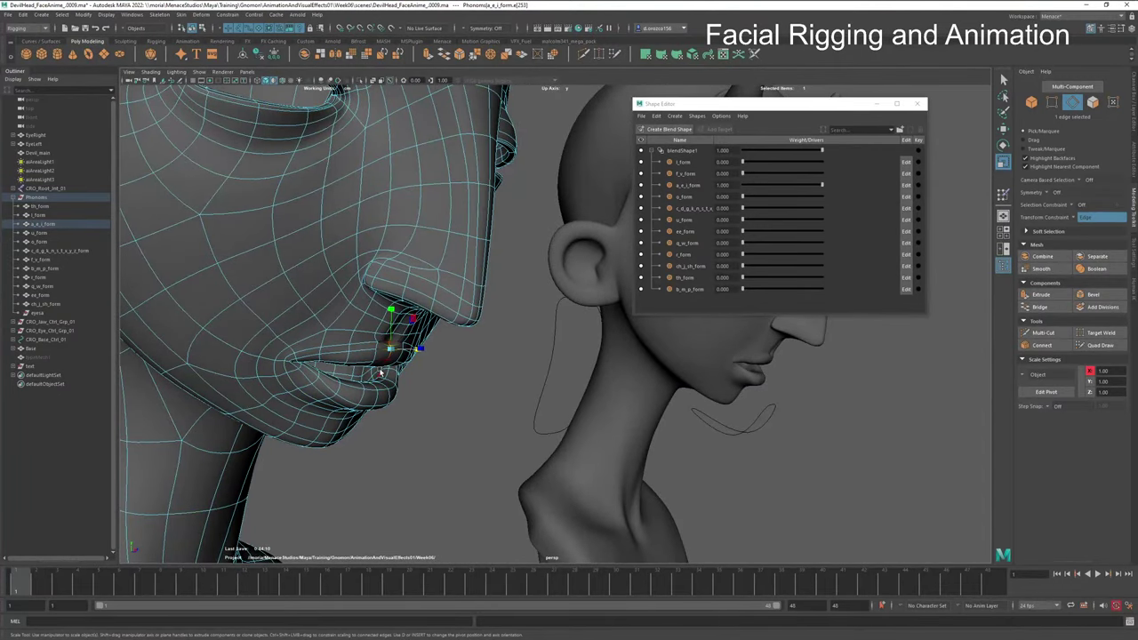
# Step: Move the Shape Editor aside and select the vertical edge loop at the mouth corner
pyautogui.press('f')
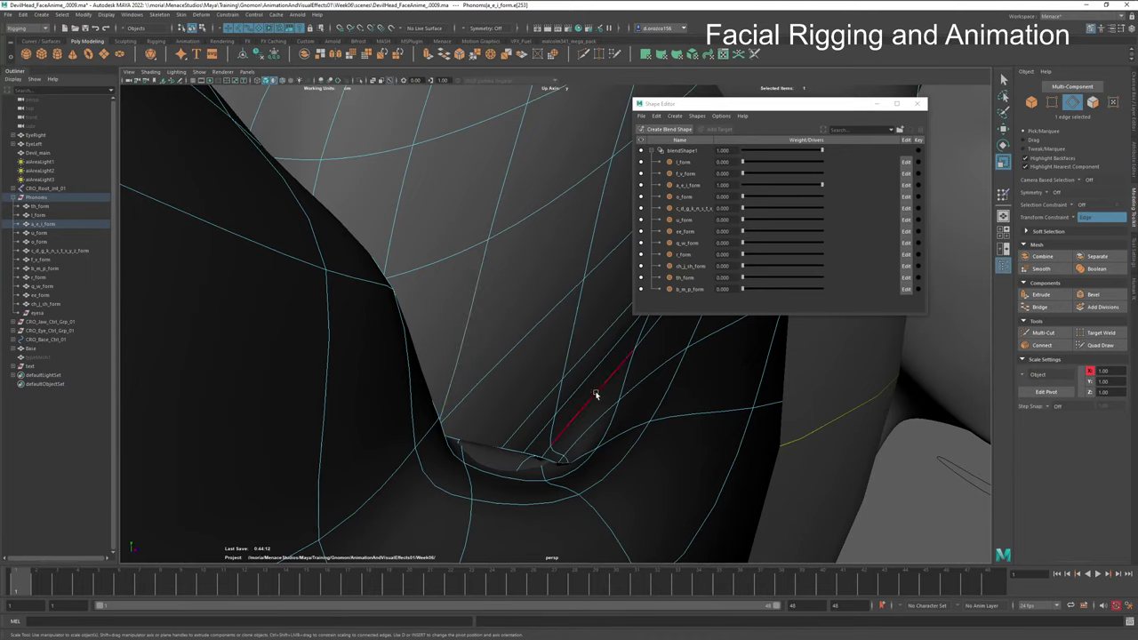
pyautogui.keyDown('alt'); pyautogui.moveTo(600, 394); pyautogui.dragTo(511, 396, button='right'); pyautogui.keyUp('alt')
pyautogui.moveTo(814, 116); pyautogui.dragTo(1137, 373)
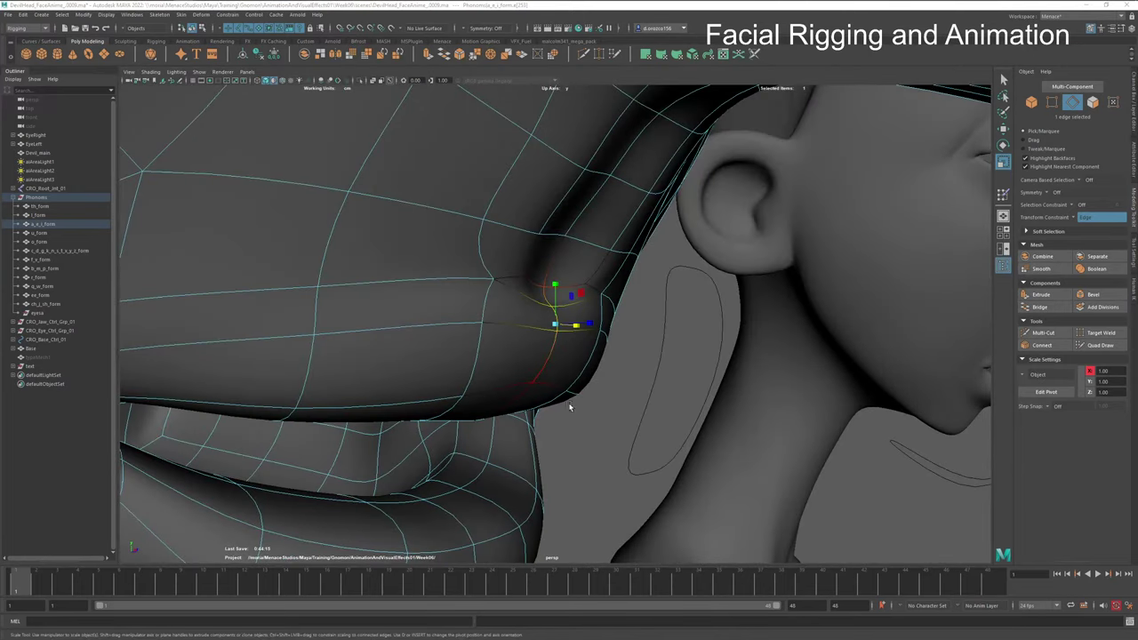
pyautogui.keyDown('alt'); pyautogui.moveTo(535, 422); pyautogui.dragTo(495, 394); pyautogui.keyUp('alt')
pyautogui.keyDown('alt'); pyautogui.moveTo(496, 394); pyautogui.dragTo(612, 397, button='right'); pyautogui.keyUp('alt')
pyautogui.doubleClick(557, 364)
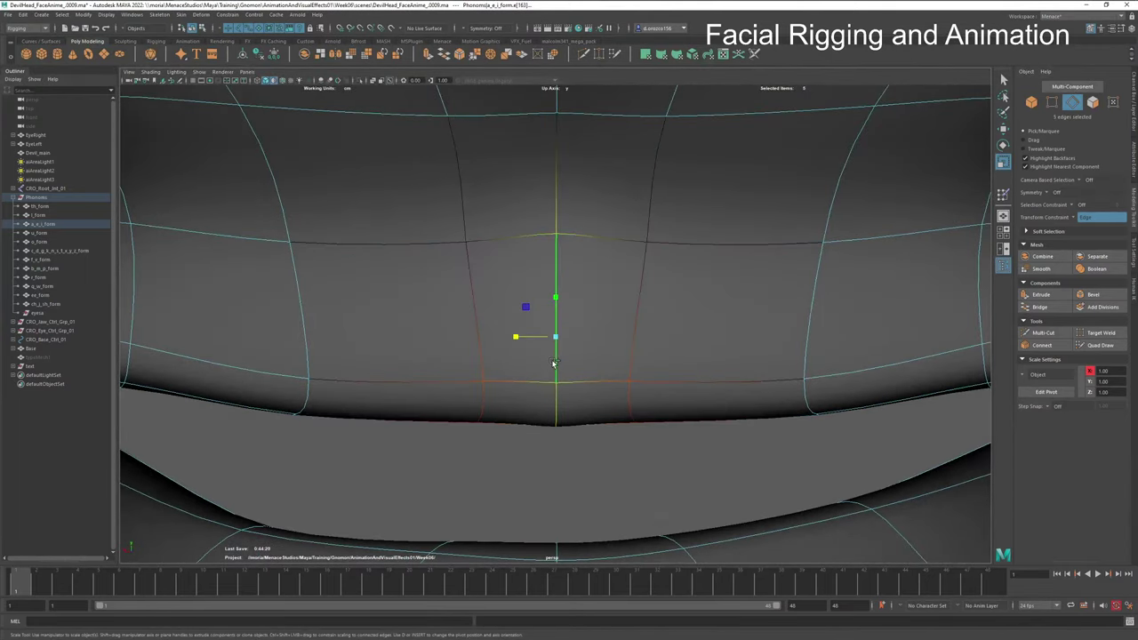
pyautogui.keyDown('alt'); pyautogui.moveTo(610, 375); pyautogui.dragTo(510, 382); pyautogui.keyUp('alt')
pyautogui.keyDown('alt'); pyautogui.moveTo(511, 382); pyautogui.dragTo(457, 370, button='right'); pyautogui.keyUp('alt')
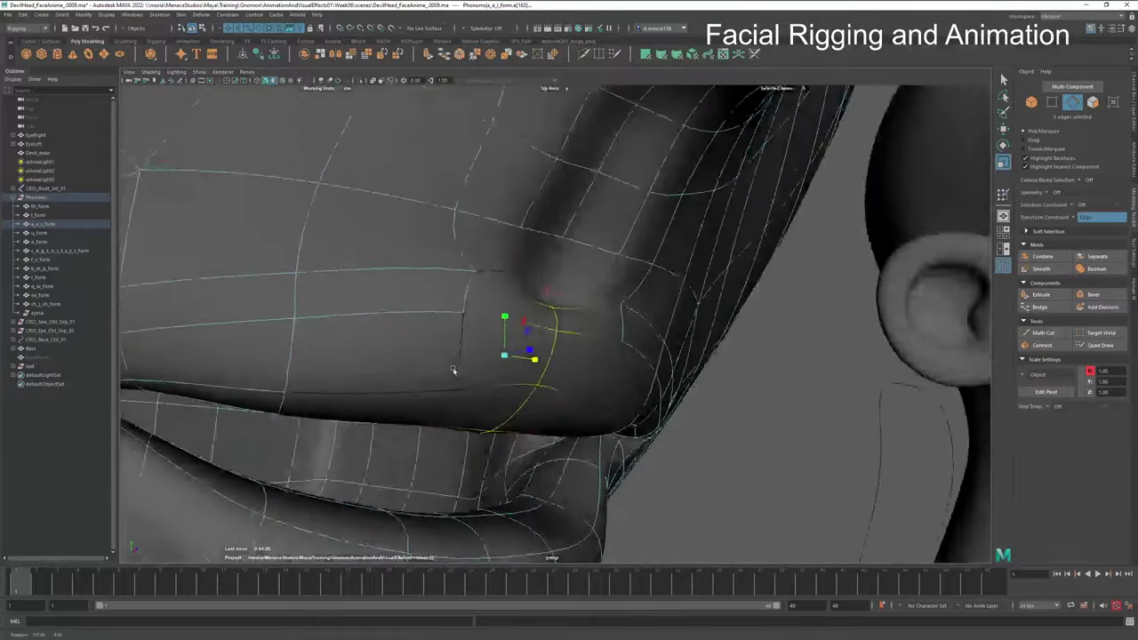
pyautogui.keyDown('alt'); pyautogui.moveTo(457, 371); pyautogui.dragTo(569, 377); pyautogui.keyUp('alt')
# Step: Try moving the corner edge loop with the transform constraint turned off, then undo it
pyautogui.press('w')
pyautogui.keyDown('shift'); pyautogui.moveTo(557, 353); pyautogui.dragTo(553, 351, button='middle'); pyautogui.keyUp('shift')
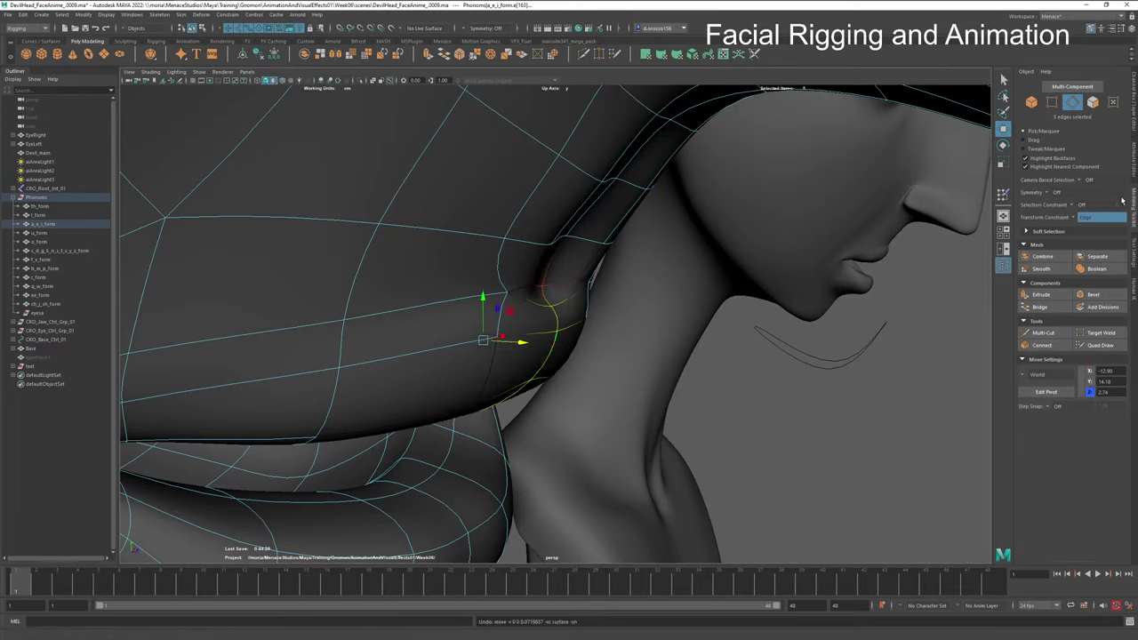
pyautogui.click(1078, 219)
pyautogui.click(1078, 222)
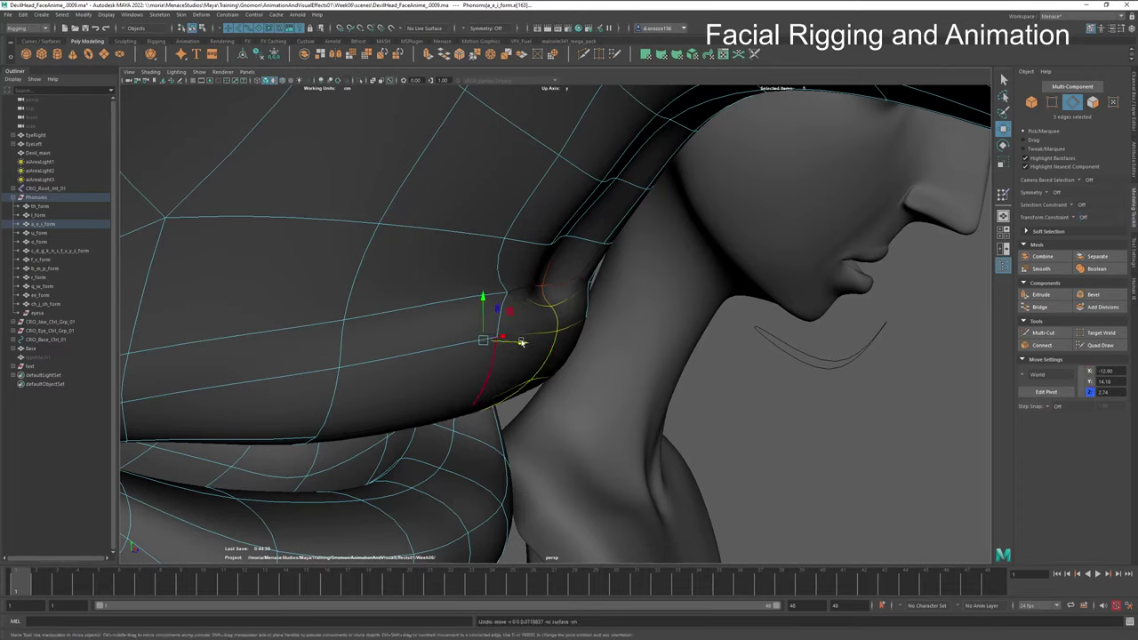
pyautogui.moveTo(522, 344); pyautogui.dragTo(556, 350)
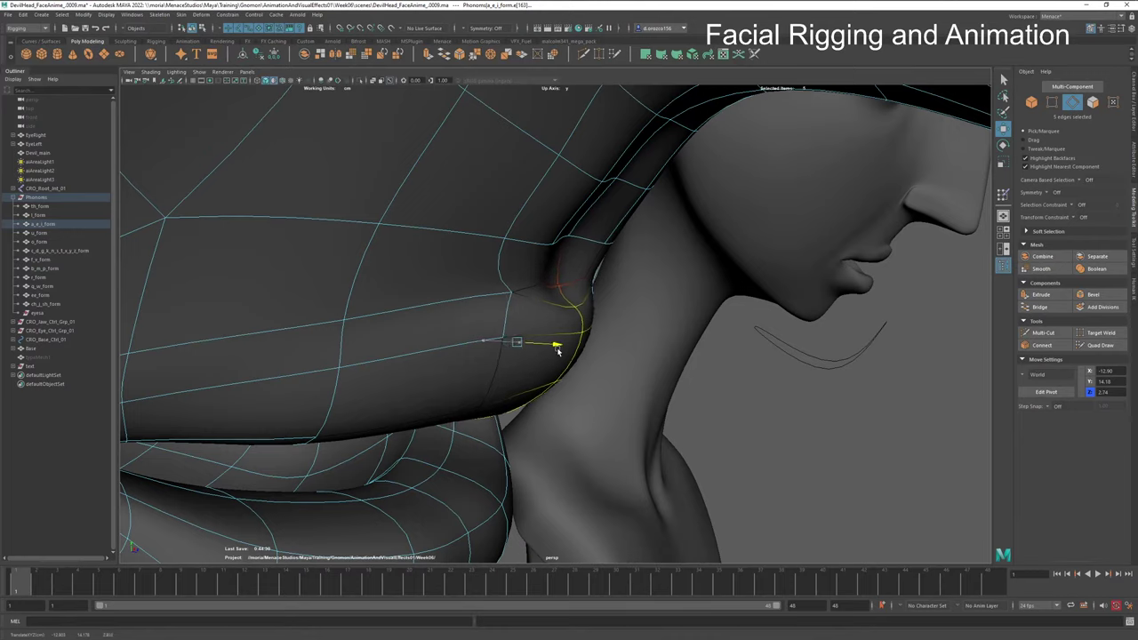
pyautogui.hotkey('ctrl', 'z')
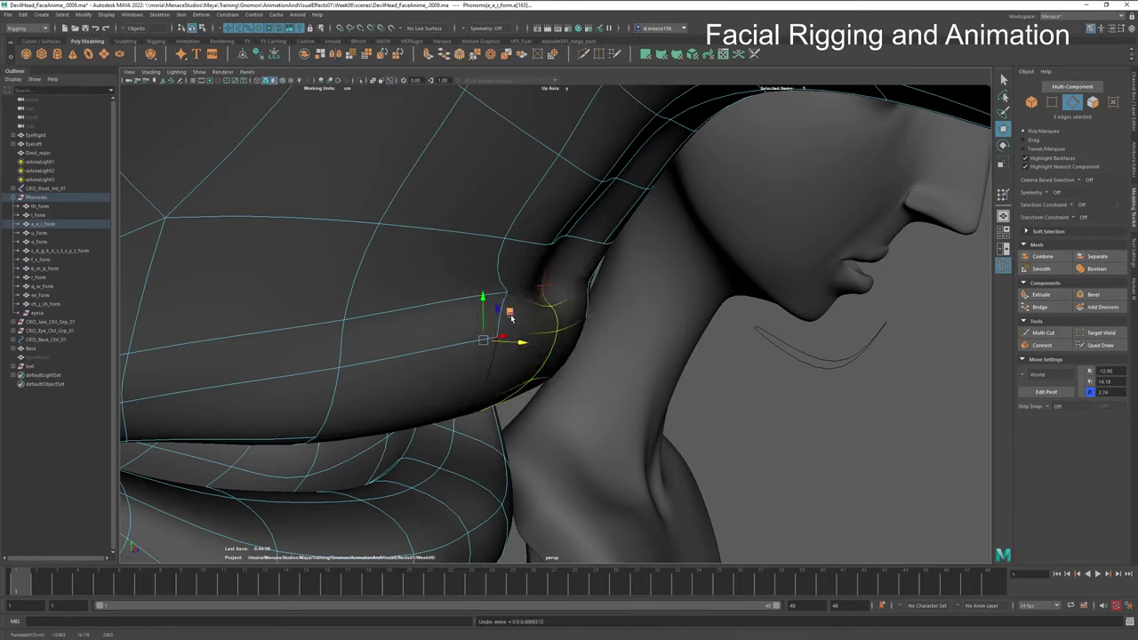
pyautogui.press('q')
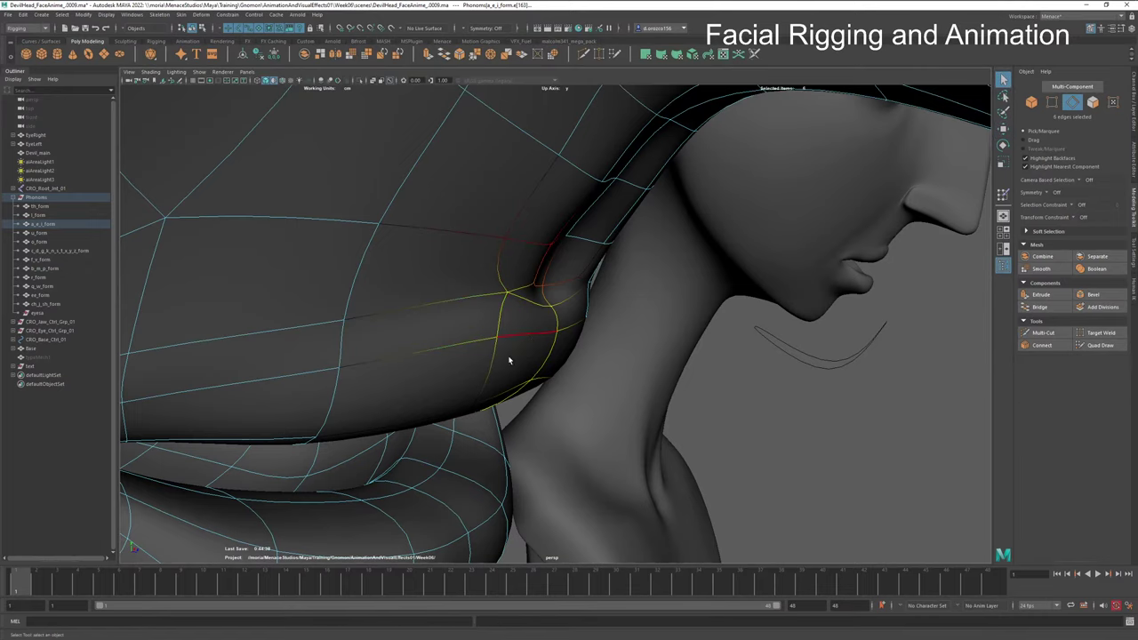
# Step: Add several edge loops around the lips to the selection, dropping the lower-lip loop
pyautogui.moveTo(512, 377)
pyautogui.keyDown('alt'); pyautogui.mouseDown()
pyautogui.moveTo(511, 363)
pyautogui.moveTo(463, 366)
pyautogui.moveTo(498, 365)
pyautogui.mouseUp(); pyautogui.keyUp('alt')
pyautogui.keyDown('shift'); pyautogui.click(659, 311); pyautogui.keyUp('shift')
pyautogui.keyDown('alt'); pyautogui.moveTo(499, 364); pyautogui.dragTo(620, 363, button='right'); pyautogui.keyUp('alt')
pyautogui.keyDown('alt'); pyautogui.moveTo(620, 363); pyautogui.dragTo(640, 338); pyautogui.keyUp('alt')
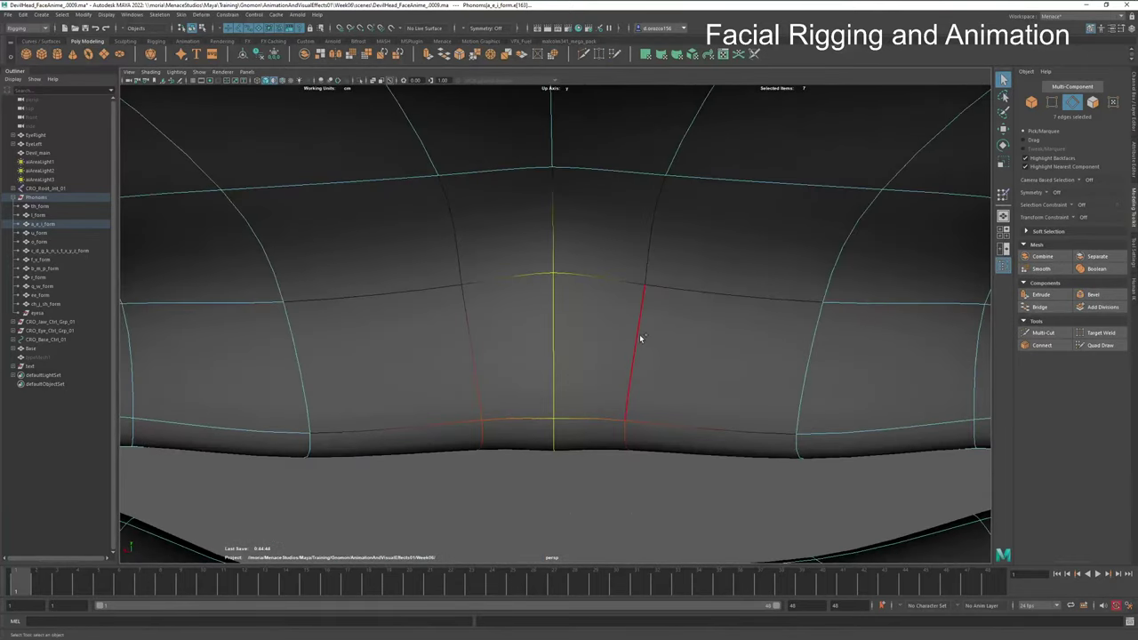
pyautogui.keyDown('shift'); pyautogui.doubleClick(641, 338); pyautogui.keyUp('shift')
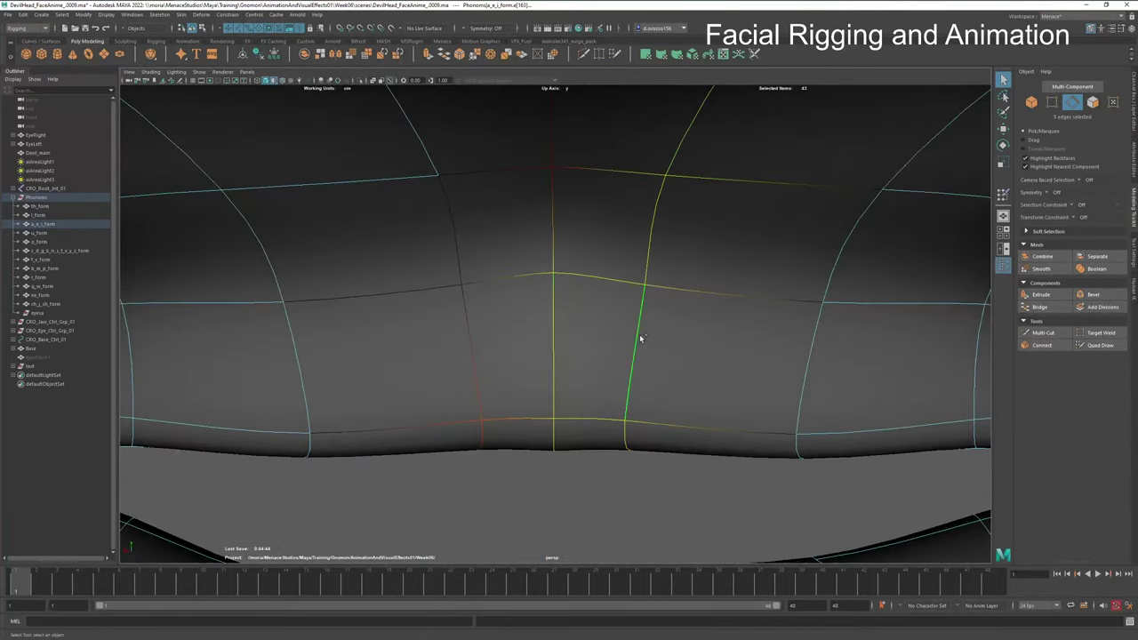
pyautogui.keyDown('shift'); pyautogui.doubleClick(474, 344); pyautogui.keyUp('shift')
pyautogui.keyDown('alt'); pyautogui.moveTo(577, 354); pyautogui.dragTo(453, 343); pyautogui.keyUp('alt')
pyautogui.keyDown('ctrl'); pyautogui.doubleClick(456, 342); pyautogui.keyUp('ctrl')
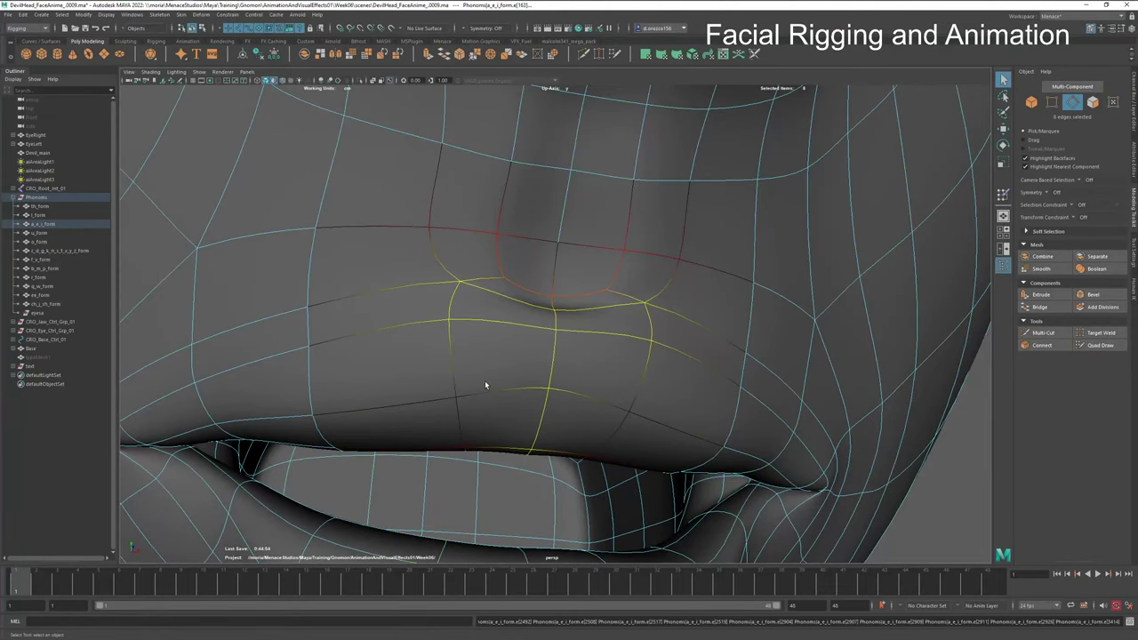
pyautogui.keyDown('alt'); pyautogui.moveTo(485, 384); pyautogui.dragTo(454, 398); pyautogui.keyUp('alt')
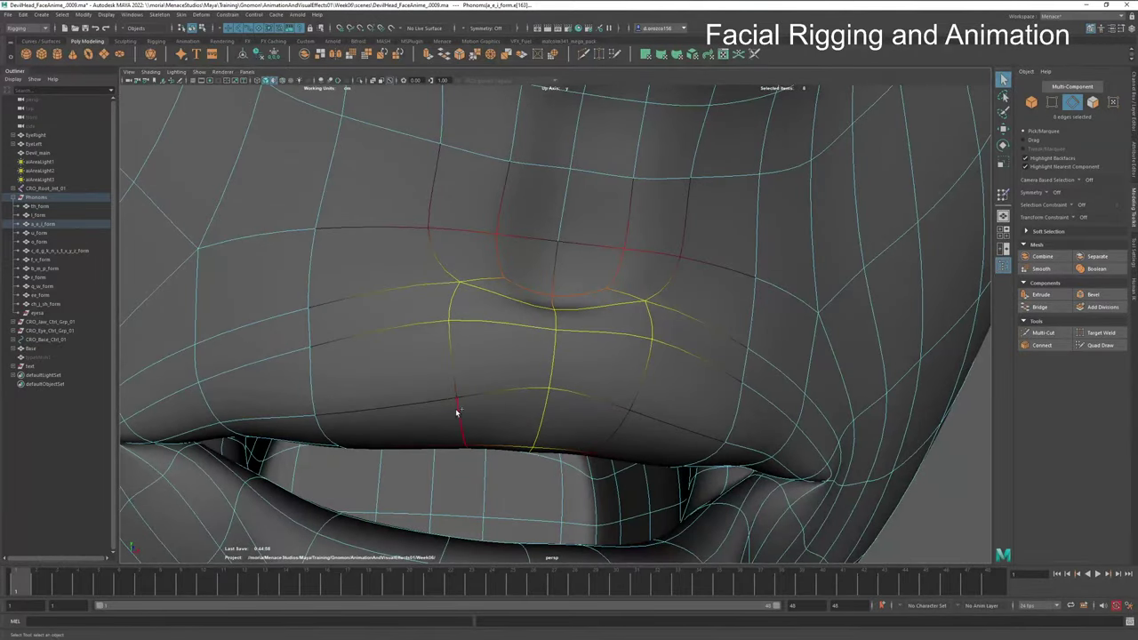
pyautogui.keyDown('shift'); pyautogui.doubleClick(457, 412); pyautogui.keyUp('shift')
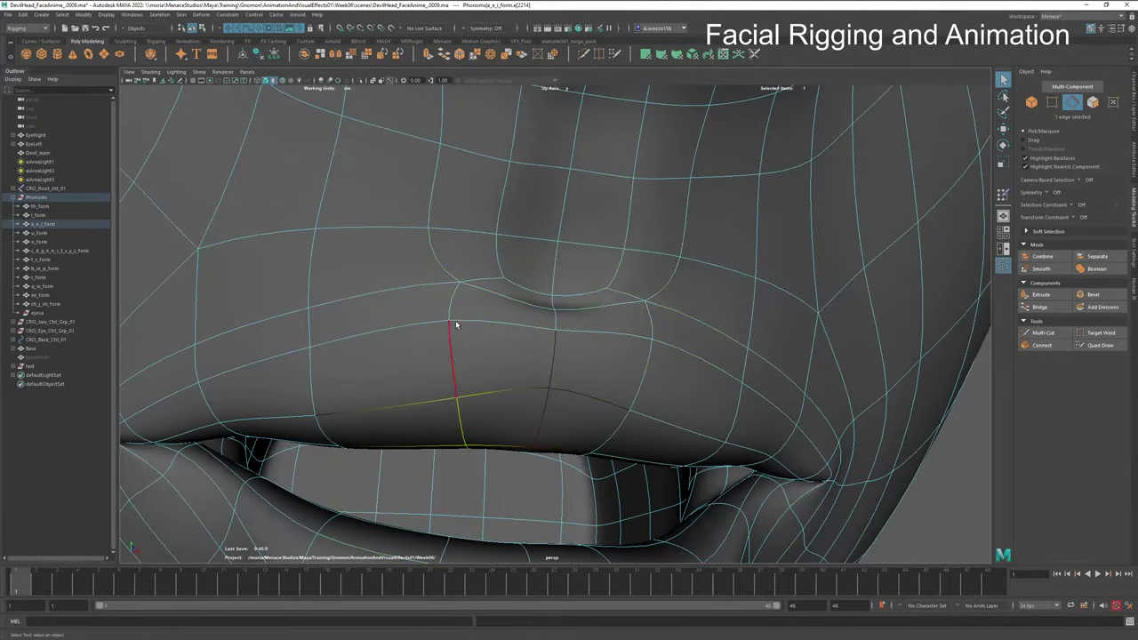
# Step: Reselect single vertical mouth-corner edges, then narrow a lip loop to its central edges
pyautogui.click(454, 311)
pyautogui.keyDown('shift'); pyautogui.click(459, 418); pyautogui.keyUp('shift')
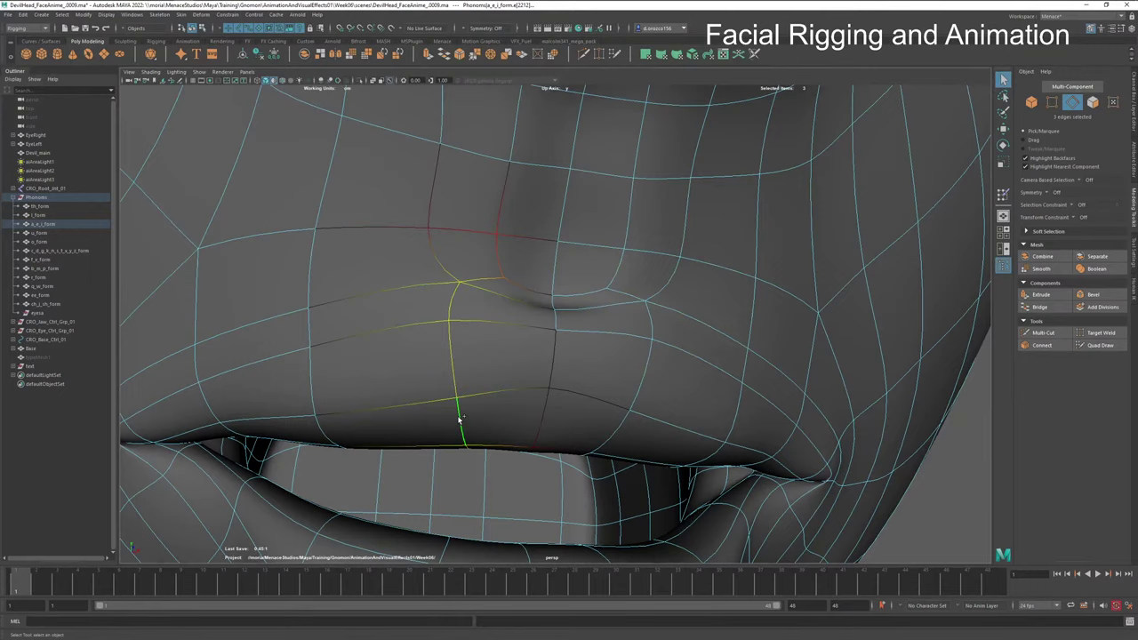
pyautogui.keyDown('shift'); pyautogui.click(651, 339); pyautogui.keyUp('shift')
pyautogui.keyDown('shift'); pyautogui.click(622, 426); pyautogui.keyUp('shift')
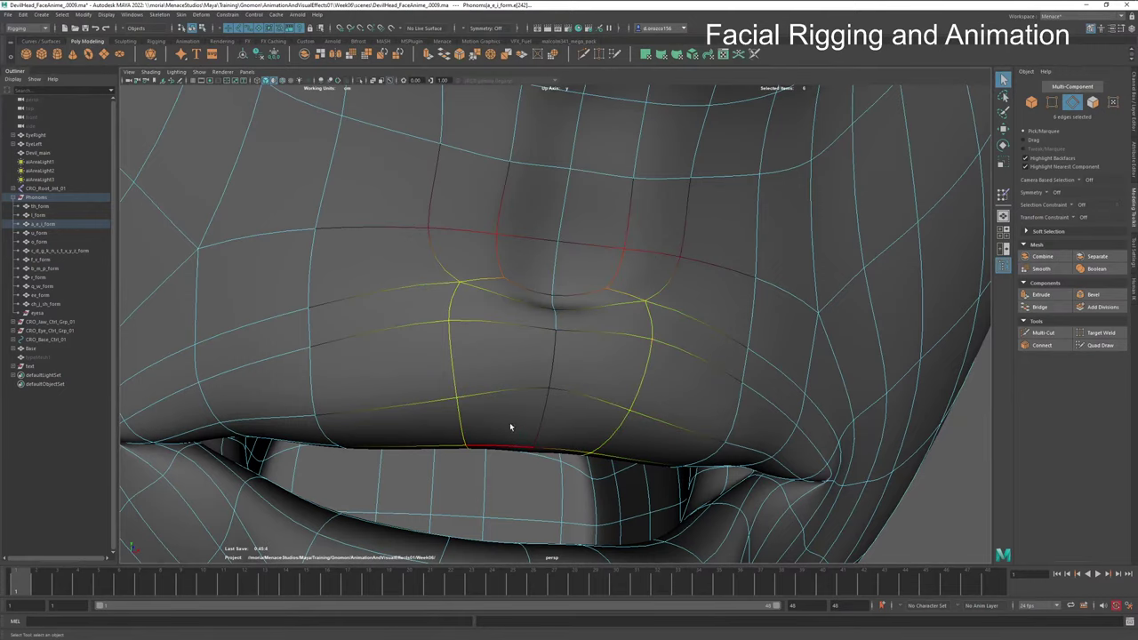
pyautogui.keyDown('alt'); pyautogui.moveTo(510, 428); pyautogui.dragTo(658, 406); pyautogui.keyUp('alt')
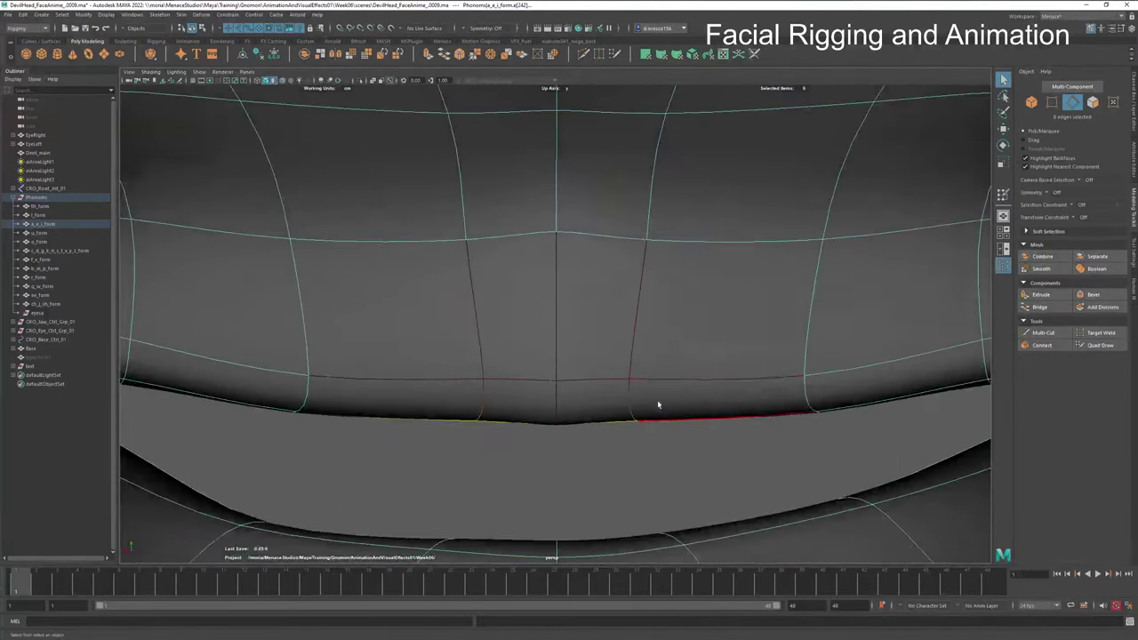
pyautogui.keyDown('shift'); pyautogui.doubleClick(634, 350); pyautogui.keyUp('shift')
pyautogui.hotkey('ctrl', 'z')
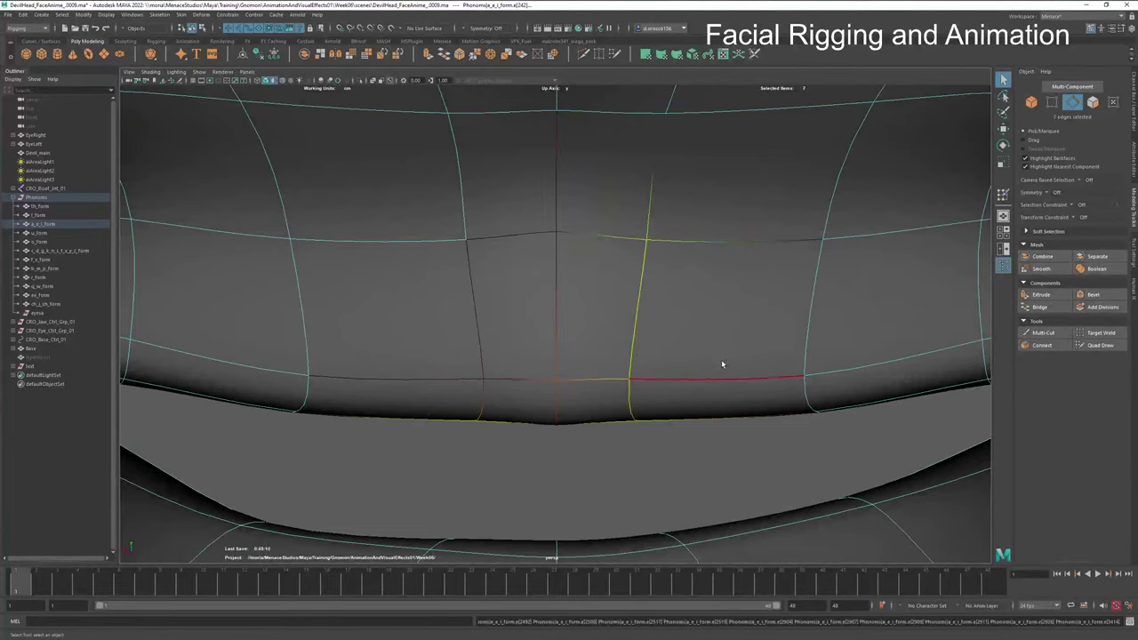
# Step: Add more central upper-lip edges and shift them along one axis
pyautogui.keyDown('shift'); pyautogui.click(480, 330); pyautogui.keyUp('shift')
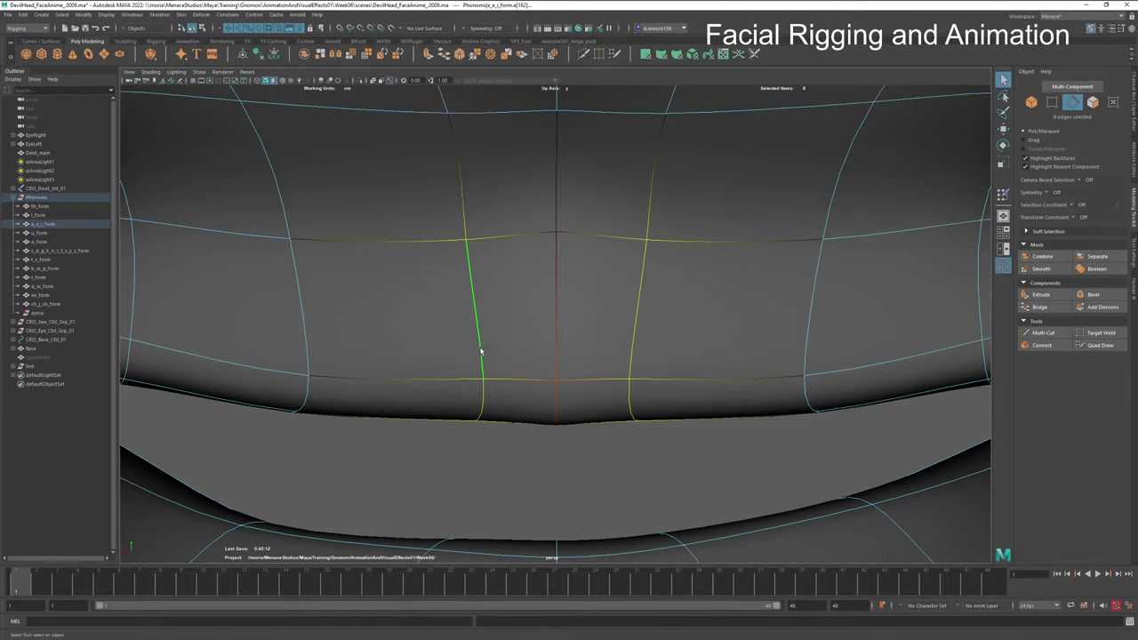
pyautogui.keyDown('alt'); pyautogui.moveTo(656, 386); pyautogui.dragTo(561, 372); pyautogui.keyUp('alt')
pyautogui.keyDown('shift'); pyautogui.click(554, 313); pyautogui.keyUp('shift')
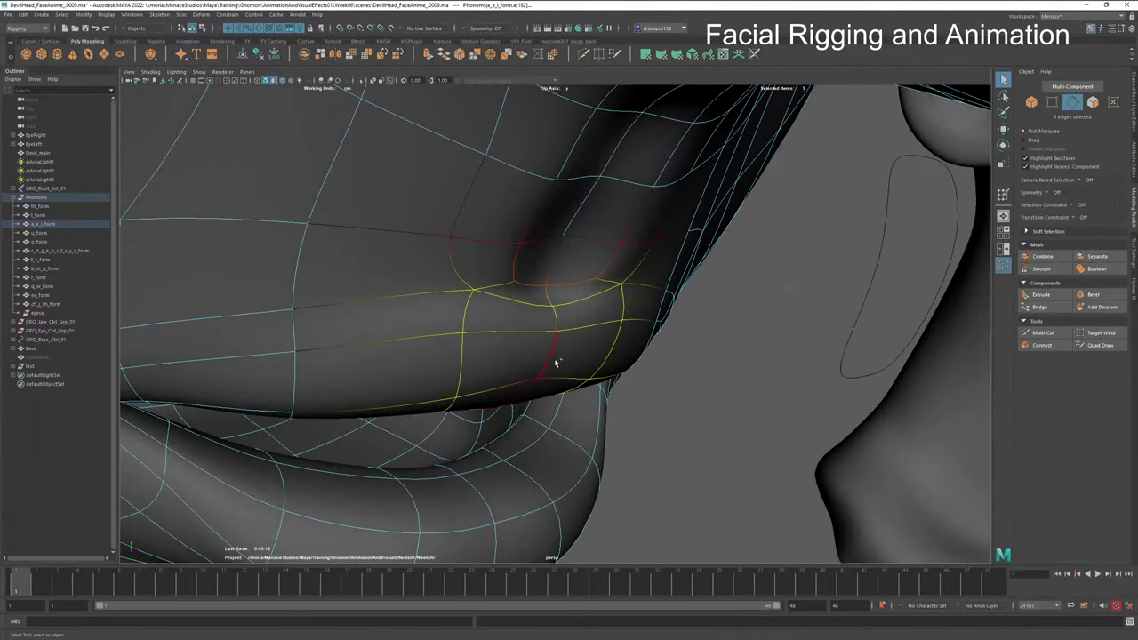
pyautogui.press('f')
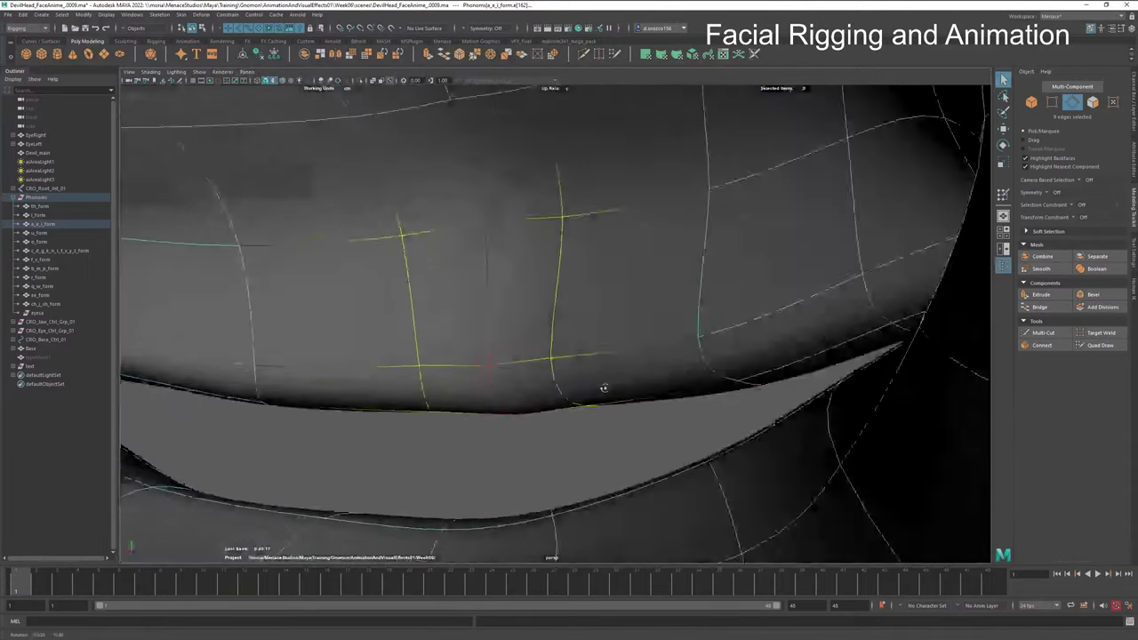
pyautogui.keyDown('shift'); pyautogui.click(505, 334); pyautogui.keyUp('shift')
pyautogui.keyDown('shift'); pyautogui.click(508, 387); pyautogui.keyUp('shift')
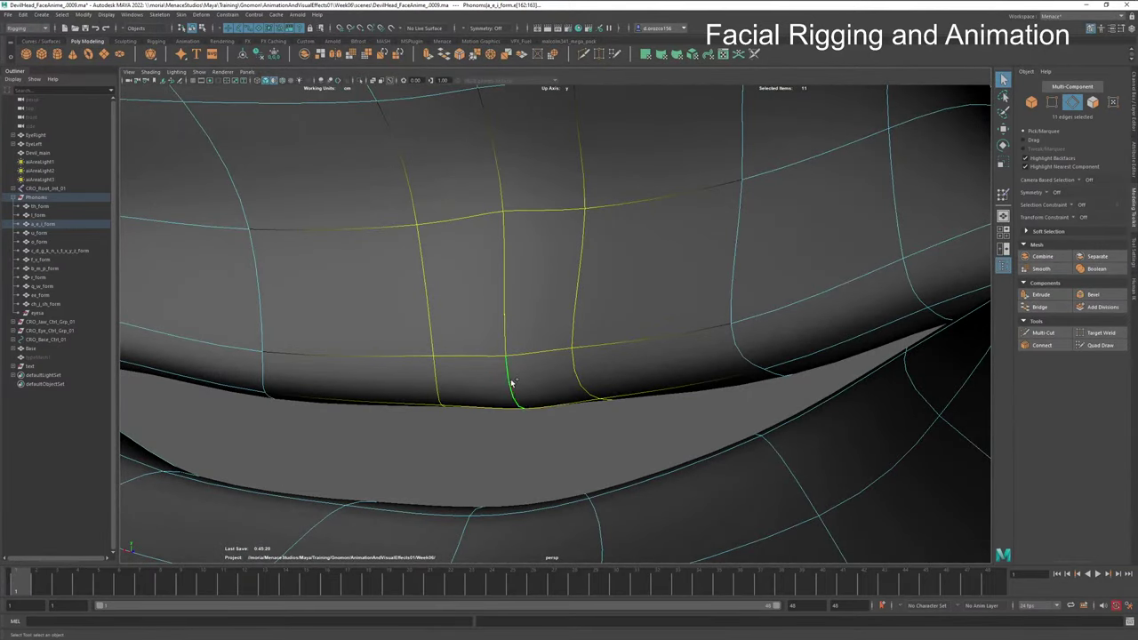
pyautogui.keyDown('alt'); pyautogui.moveTo(508, 388); pyautogui.dragTo(545, 419); pyautogui.keyUp('alt')
pyautogui.keyDown('shift'); pyautogui.click(534, 396); pyautogui.keyUp('shift')
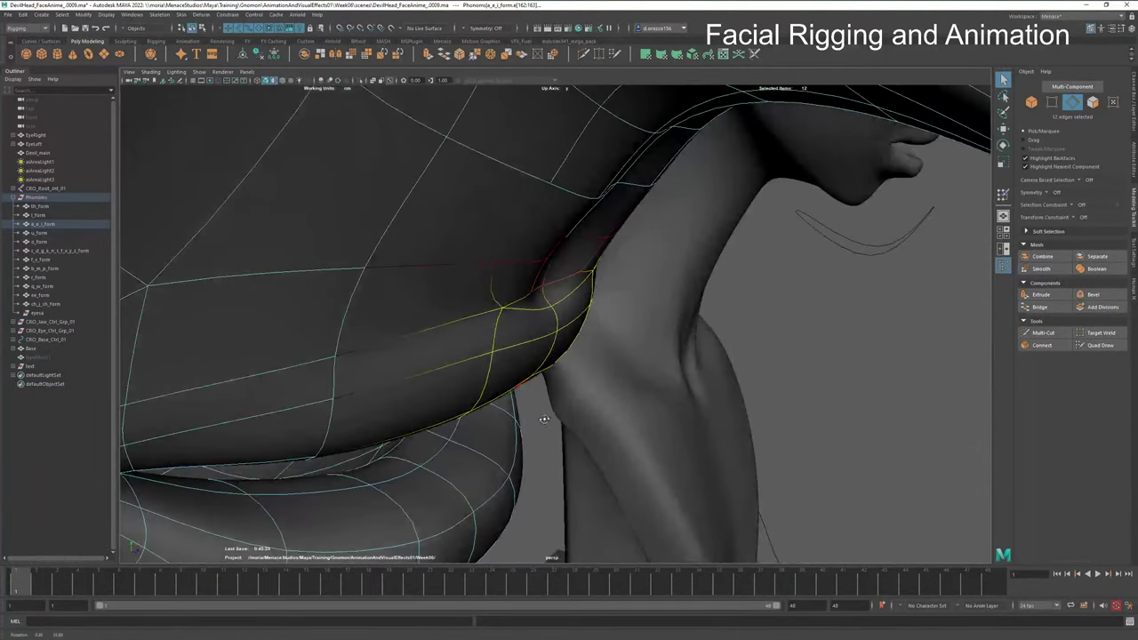
pyautogui.press('w')
pyautogui.moveTo(529, 346); pyautogui.dragTo(552, 346)
pyautogui.moveTo(755, 326)
pyautogui.keyDown('alt'); pyautogui.mouseDown()
pyautogui.moveTo(745, 346)
pyautogui.moveTo(757, 320)
pyautogui.moveTo(747, 343)
pyautogui.moveTo(759, 341)
pyautogui.mouseUp(); pyautogui.keyUp('alt')
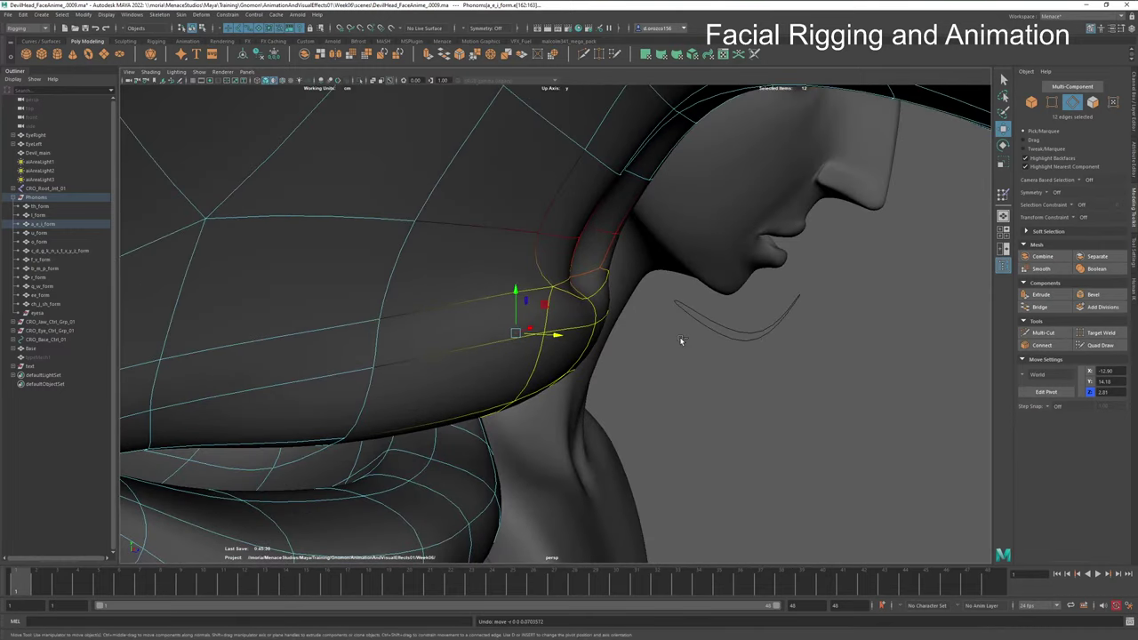
# Step: Undo the last lip move, shift the upper-lip edges along X, and select both mouth-corner edges
pyautogui.hotkey('ctrl', 'z')
pyautogui.moveTo(534, 336); pyautogui.dragTo(729, 317)
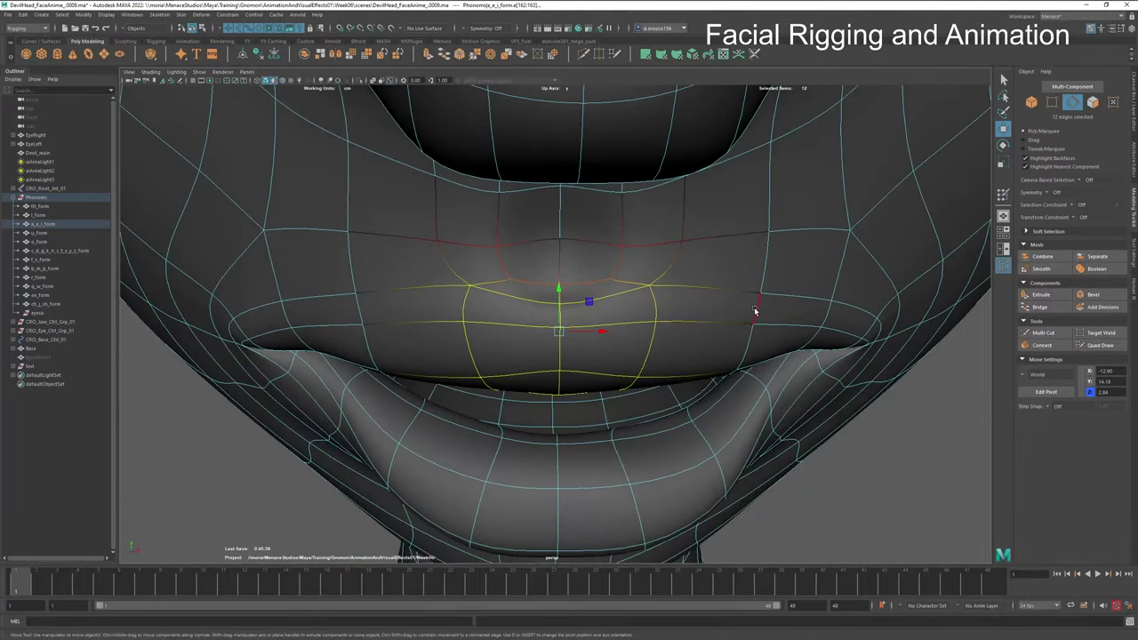
pyautogui.click(755, 311)
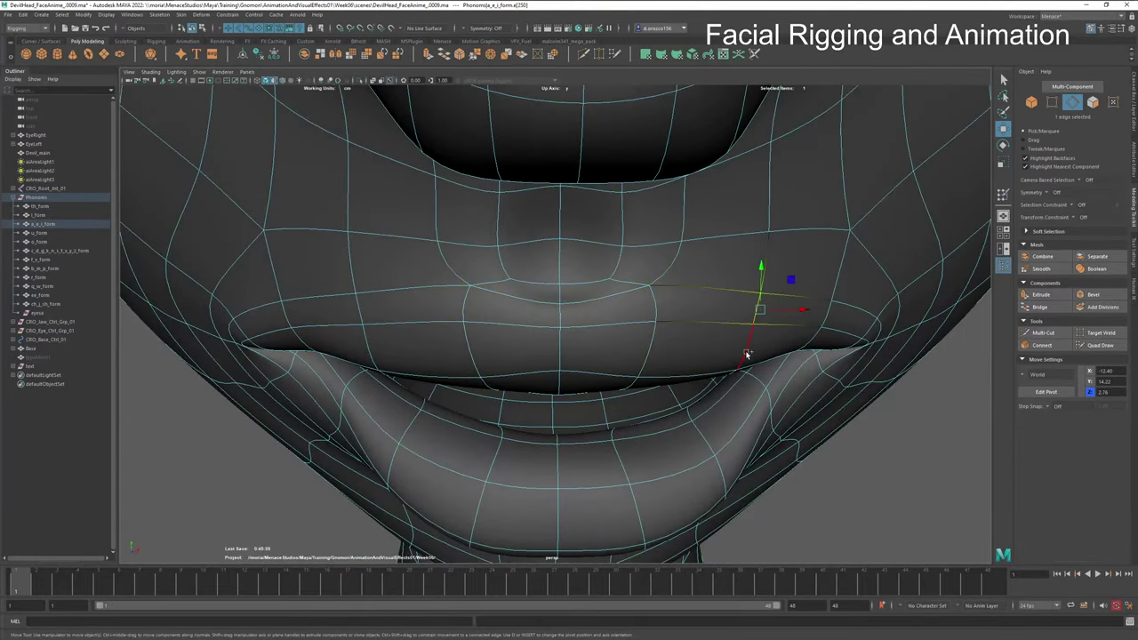
pyautogui.keyDown('shift'); pyautogui.click(364, 325); pyautogui.keyUp('shift')
pyautogui.keyDown('shift'); pyautogui.click(370, 345); pyautogui.keyUp('shift')
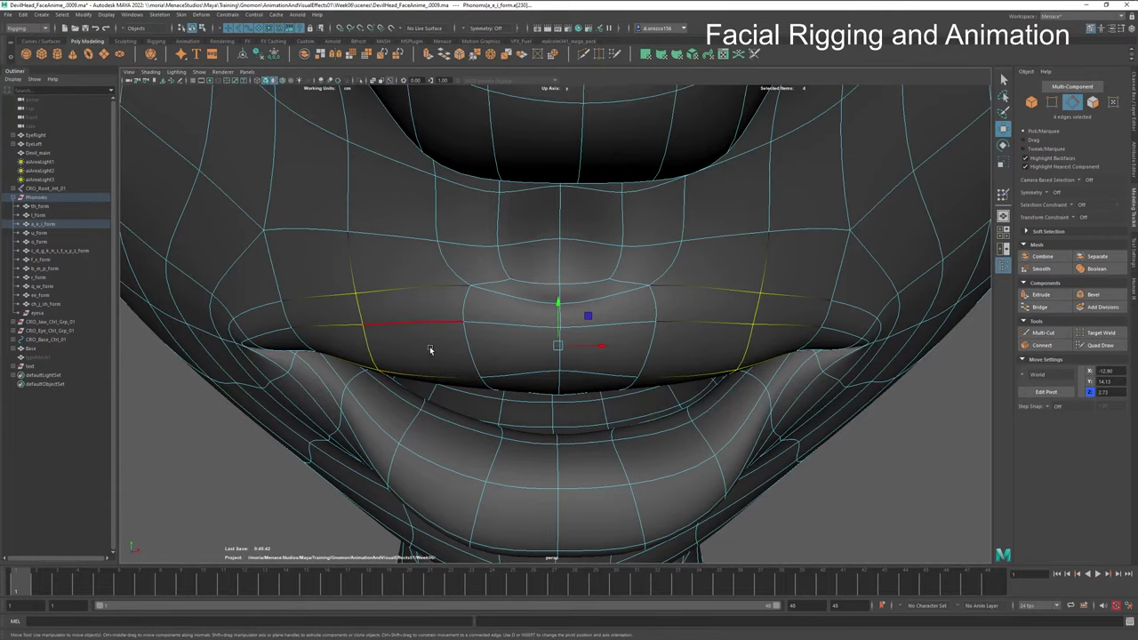
pyautogui.scroll(3, 432, 350)
pyautogui.keyDown('alt'); pyautogui.moveTo(432, 350); pyautogui.dragTo(515, 348); pyautogui.keyUp('alt')
pyautogui.keyDown('shift'); pyautogui.click(281, 299); pyautogui.keyUp('shift')
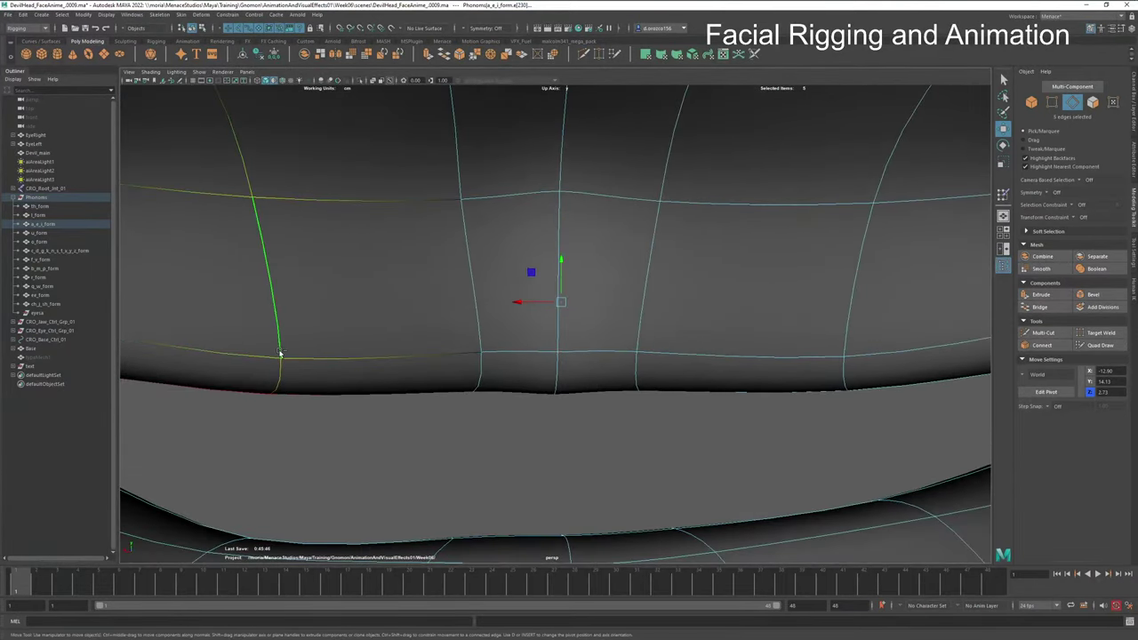
pyautogui.keyDown('shift'); pyautogui.click(278, 373); pyautogui.keyUp('shift')
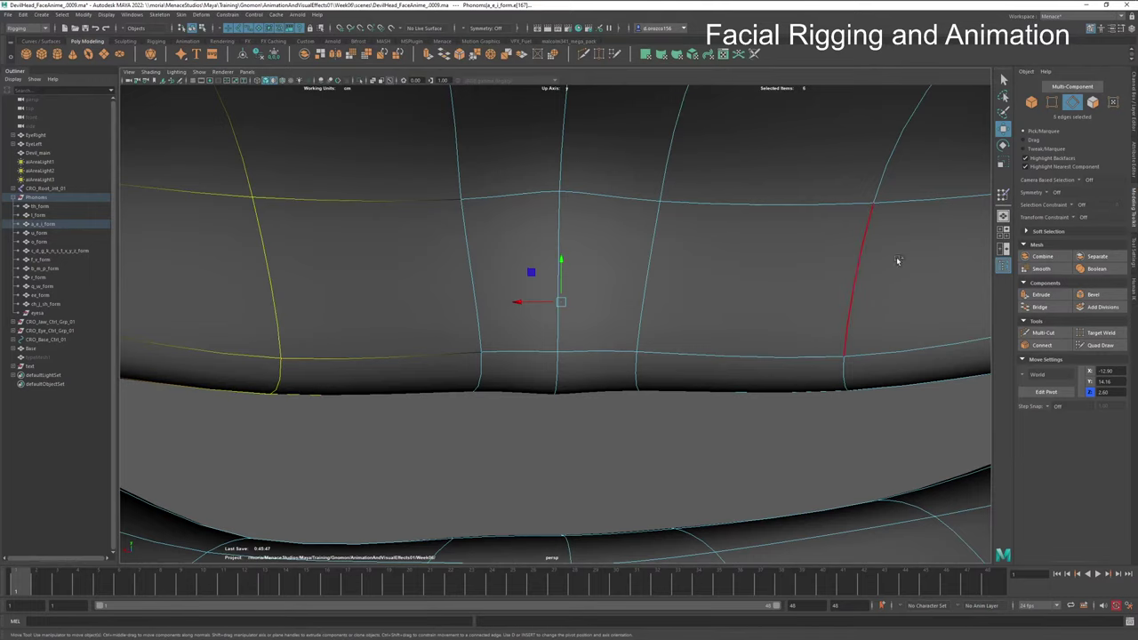
pyautogui.keyDown('shift'); pyautogui.click(846, 376); pyautogui.keyUp('shift')
pyautogui.keyDown('alt'); pyautogui.moveTo(846, 376); pyautogui.dragTo(741, 379); pyautogui.keyUp('alt')
# Step: Move the selected a_e_i_form lip edges to reshape the lips, viewed in profile
pyautogui.keyDown('alt'); pyautogui.moveTo(742, 378); pyautogui.dragTo(532, 352, button='right'); pyautogui.keyUp('alt')
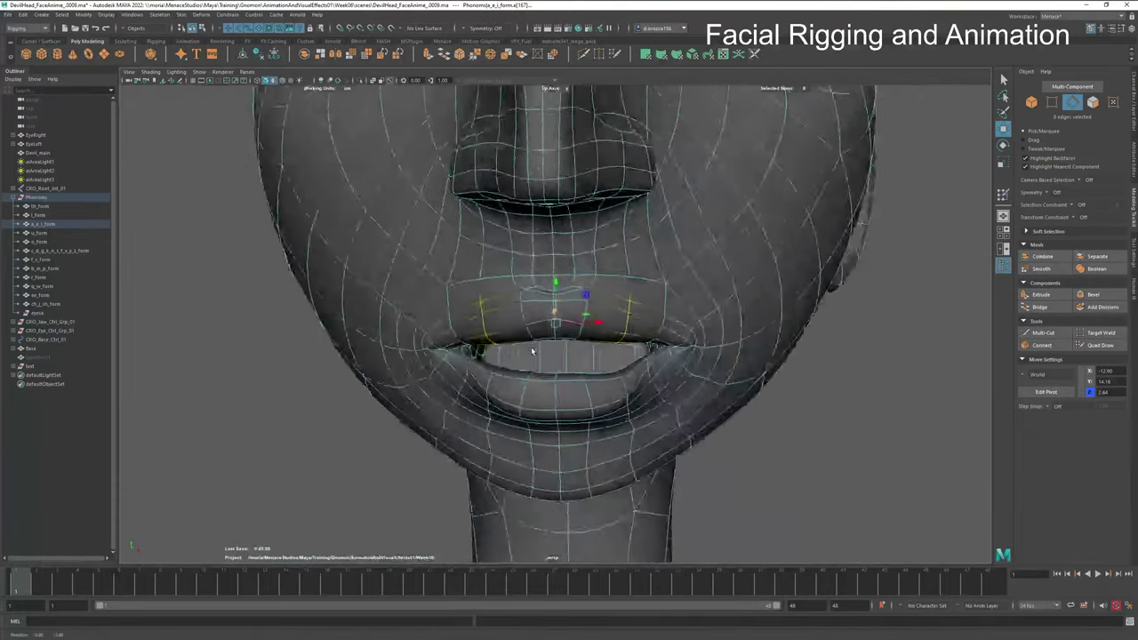
pyautogui.keyDown('alt'); pyautogui.moveTo(532, 352); pyautogui.dragTo(475, 349); pyautogui.keyUp('alt')
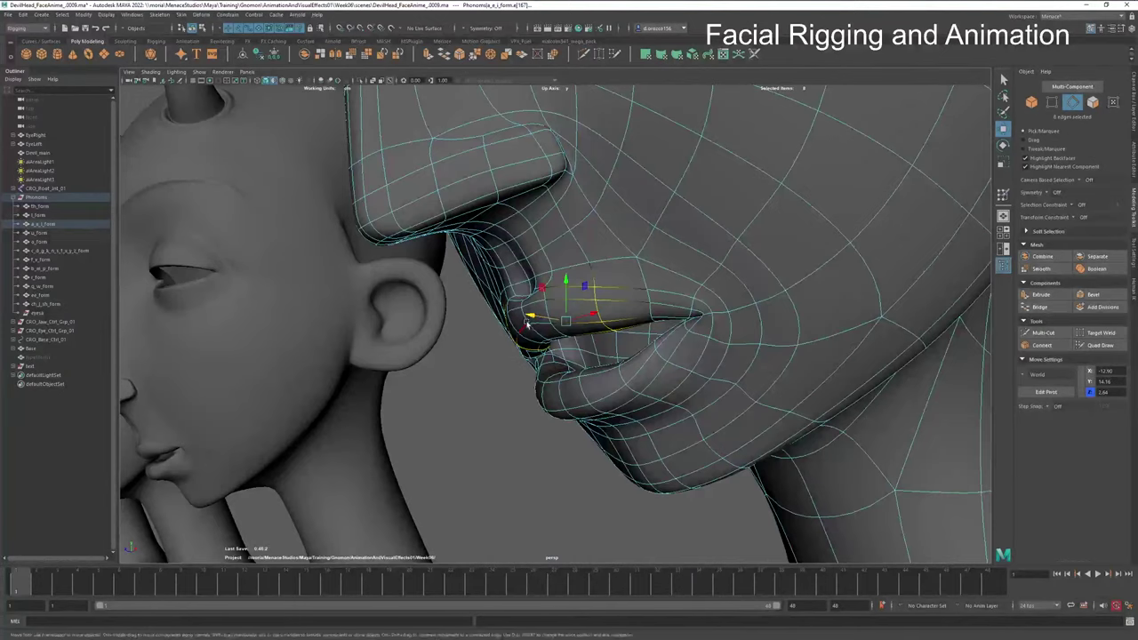
pyautogui.moveTo(527, 317); pyautogui.dragTo(624, 306)
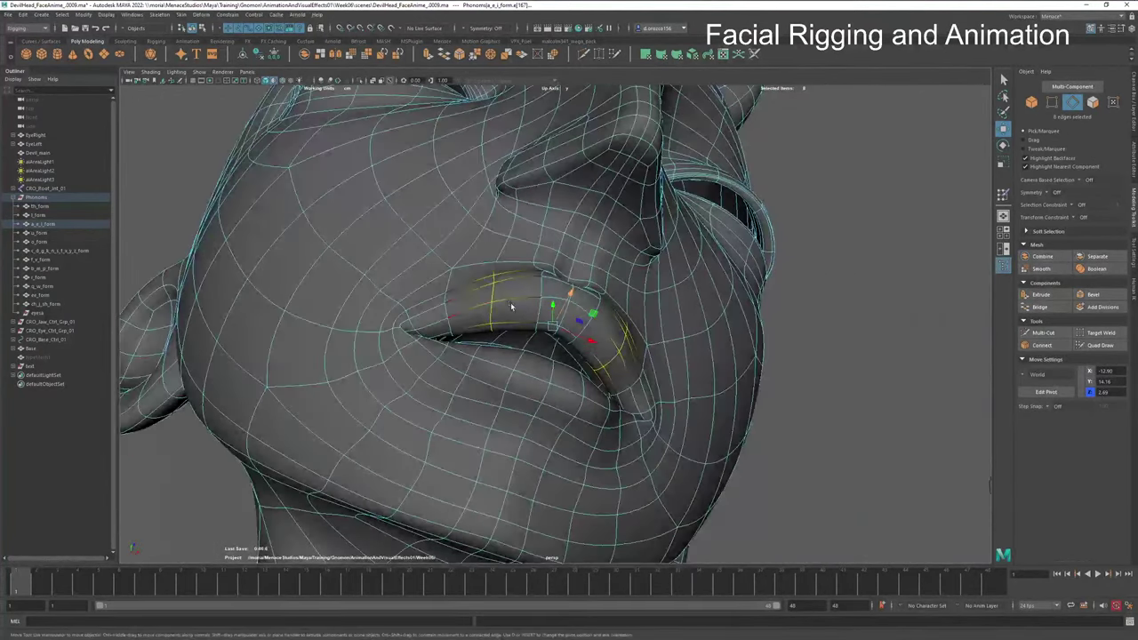
# Step: Select the upper-lip and mouth-corner edges and frame them in the view
pyautogui.keyDown('shift'); pyautogui.click(446, 296); pyautogui.keyUp('shift')
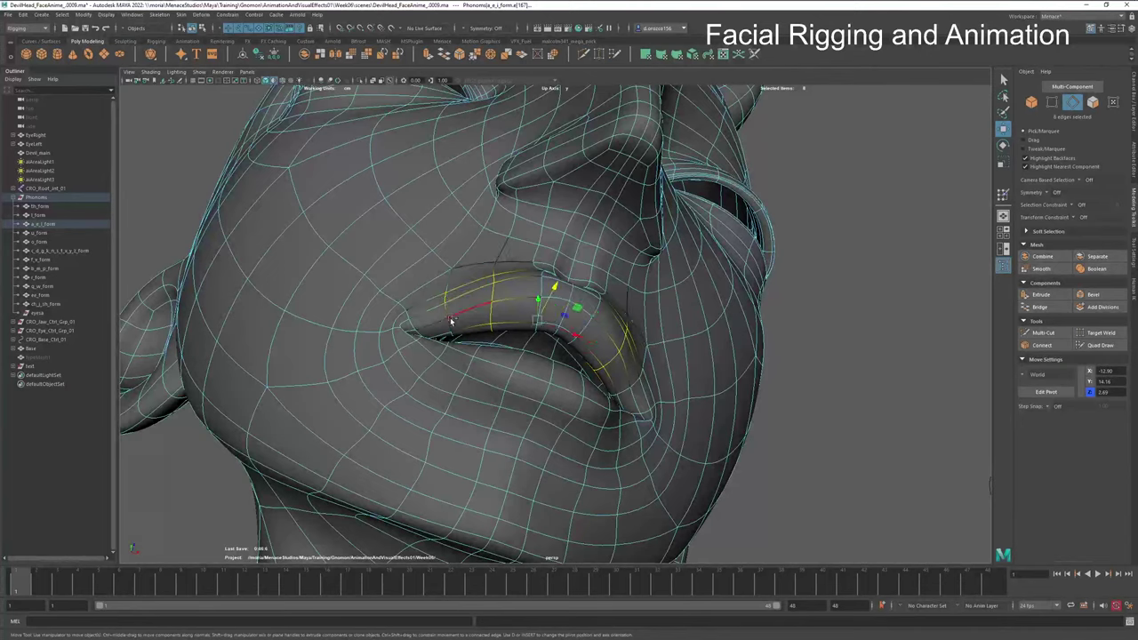
pyautogui.keyDown('shift'); pyautogui.click(449, 326); pyautogui.keyUp('shift')
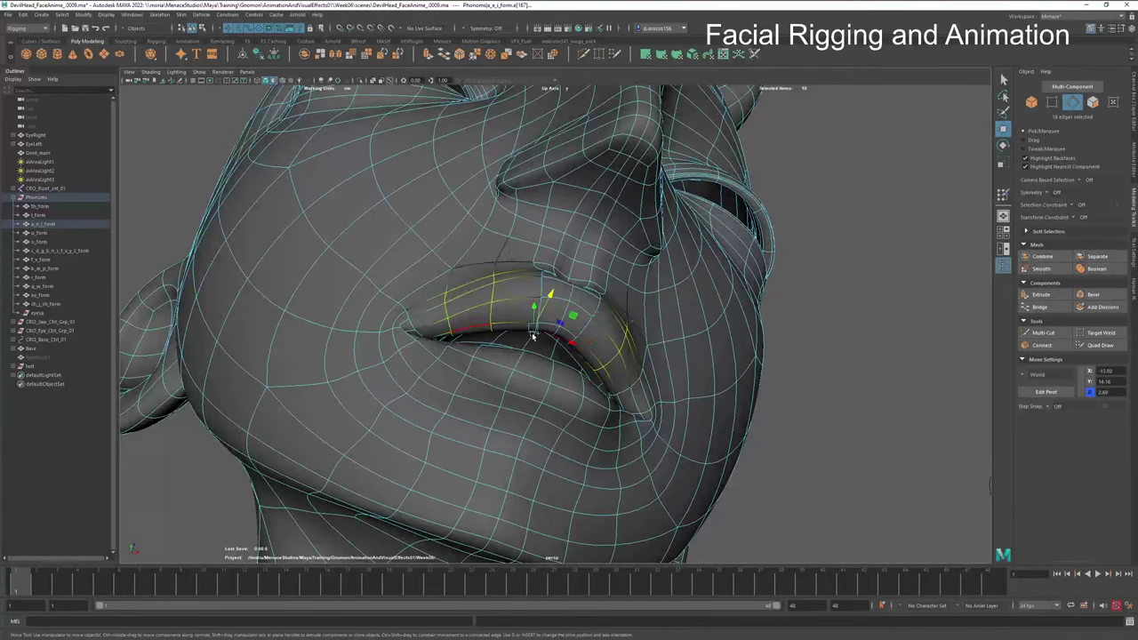
pyautogui.click(641, 377)
pyautogui.keyDown('shift'); pyautogui.click(625, 394); pyautogui.keyUp('shift')
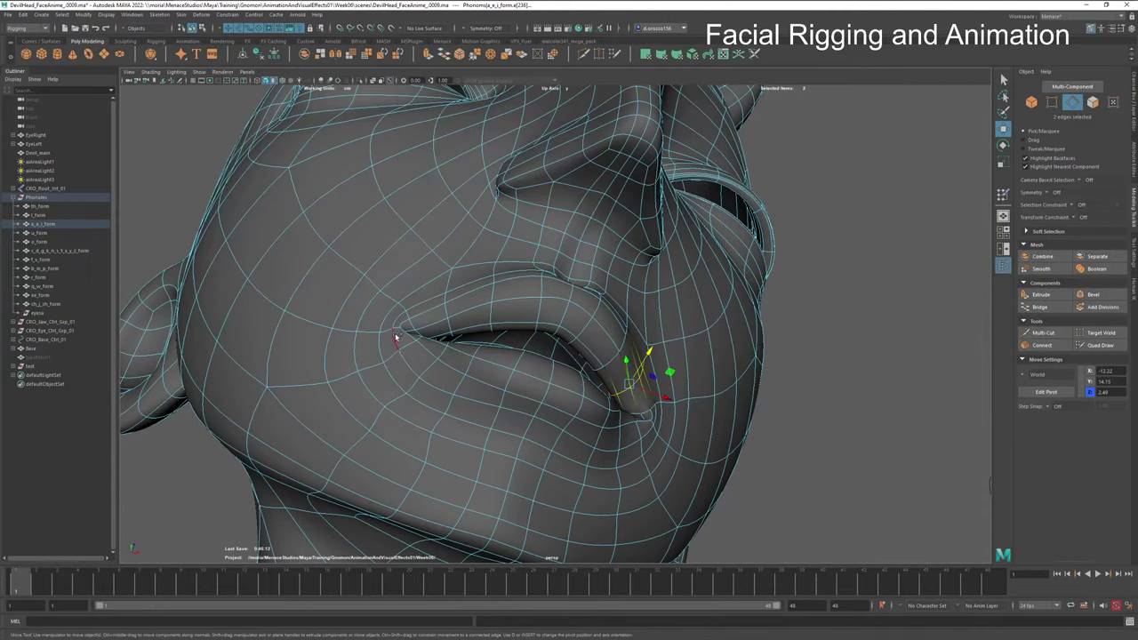
pyautogui.keyDown('shift'); pyautogui.doubleClick(444, 304); pyautogui.keyUp('shift')
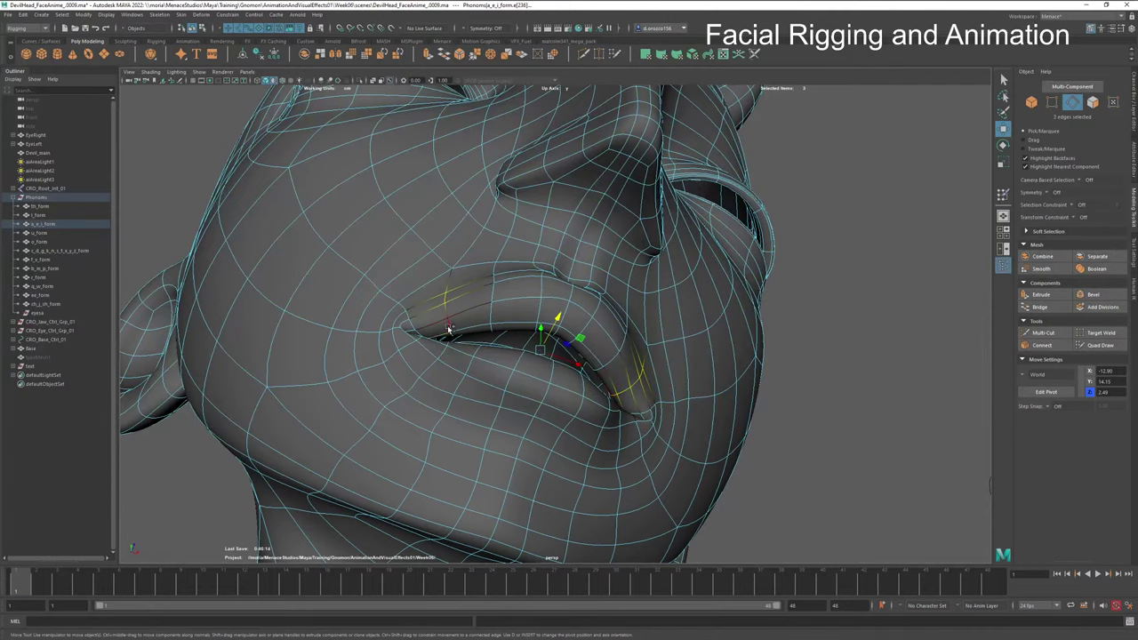
pyautogui.keyDown('alt'); pyautogui.moveTo(449, 329); pyautogui.dragTo(556, 341); pyautogui.keyUp('alt')
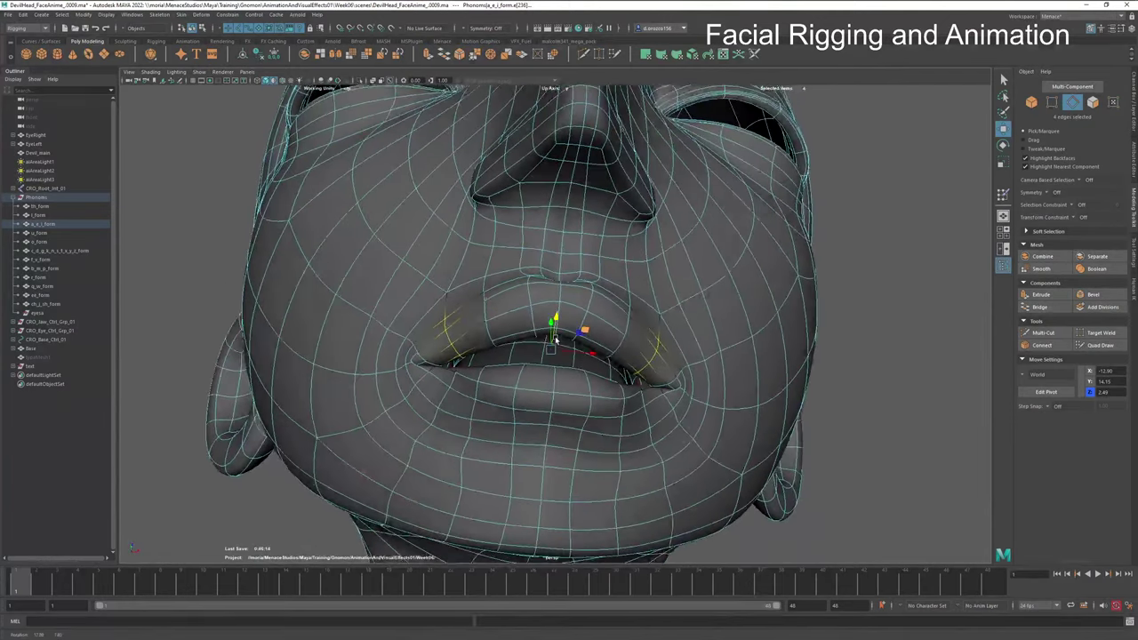
pyautogui.press('f')
# Step: Add the left and right mouth-corner edges, then review the new mouth on the whole head
pyautogui.keyDown('alt'); pyautogui.moveTo(488, 330); pyautogui.dragTo(255, 371); pyautogui.keyUp('alt')
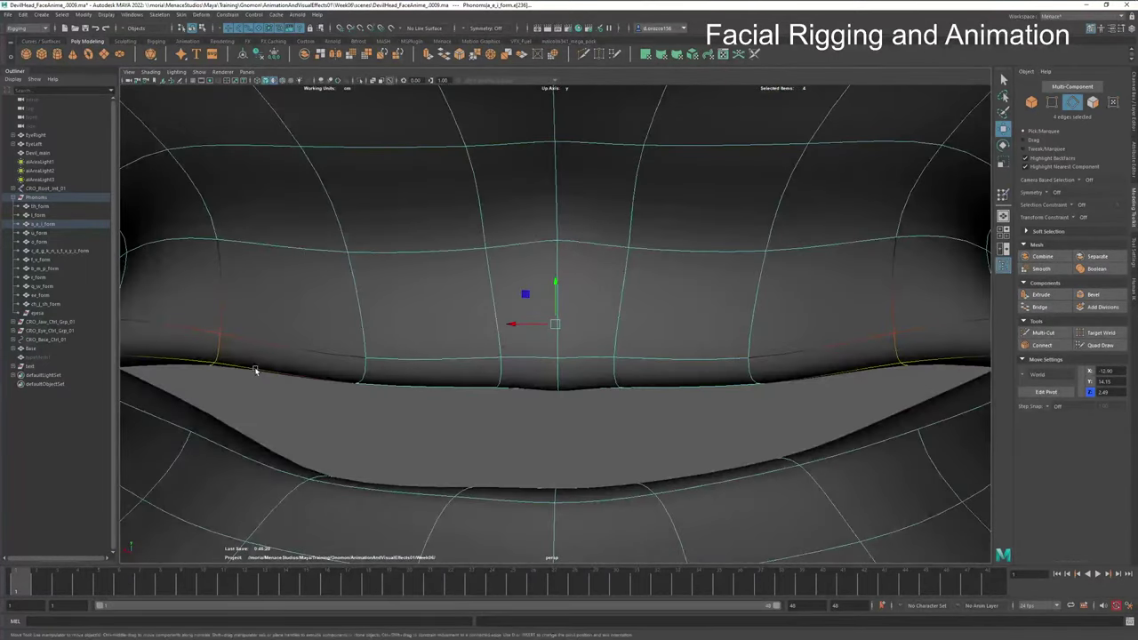
pyautogui.keyDown('shift'); pyautogui.click(223, 324); pyautogui.keyUp('shift')
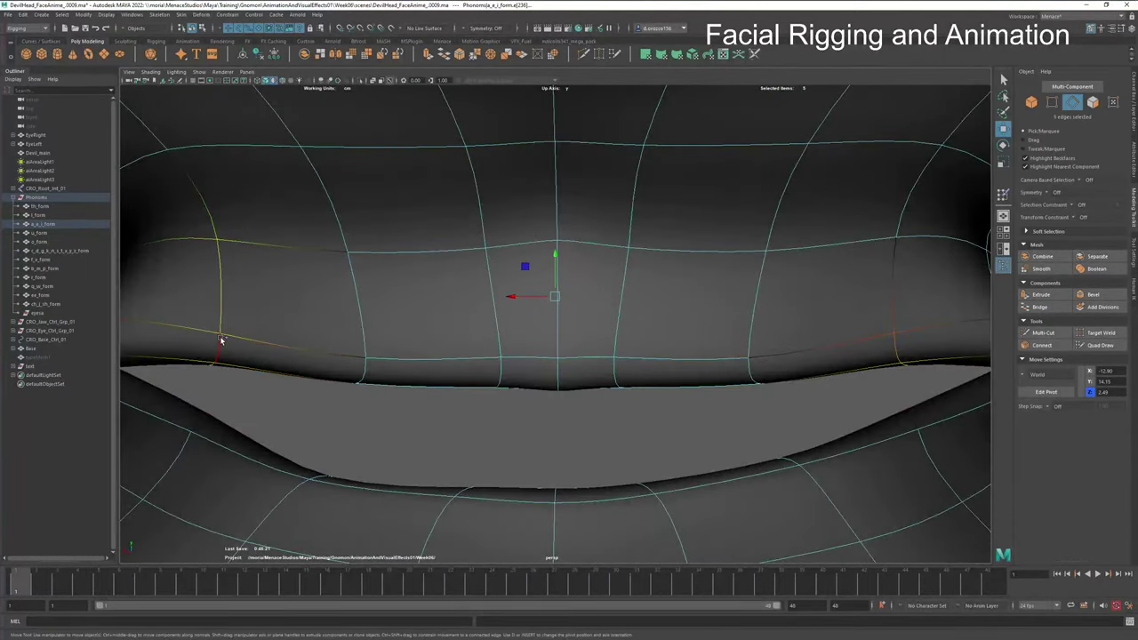
pyautogui.keyDown('shift'); pyautogui.click(894, 299); pyautogui.keyUp('shift')
pyautogui.keyDown('alt'); pyautogui.moveTo(480, 346); pyautogui.dragTo(614, 360); pyautogui.keyUp('alt')
pyautogui.keyDown('alt'); pyautogui.moveTo(614, 360); pyautogui.dragTo(553, 336, button='right'); pyautogui.keyUp('alt')
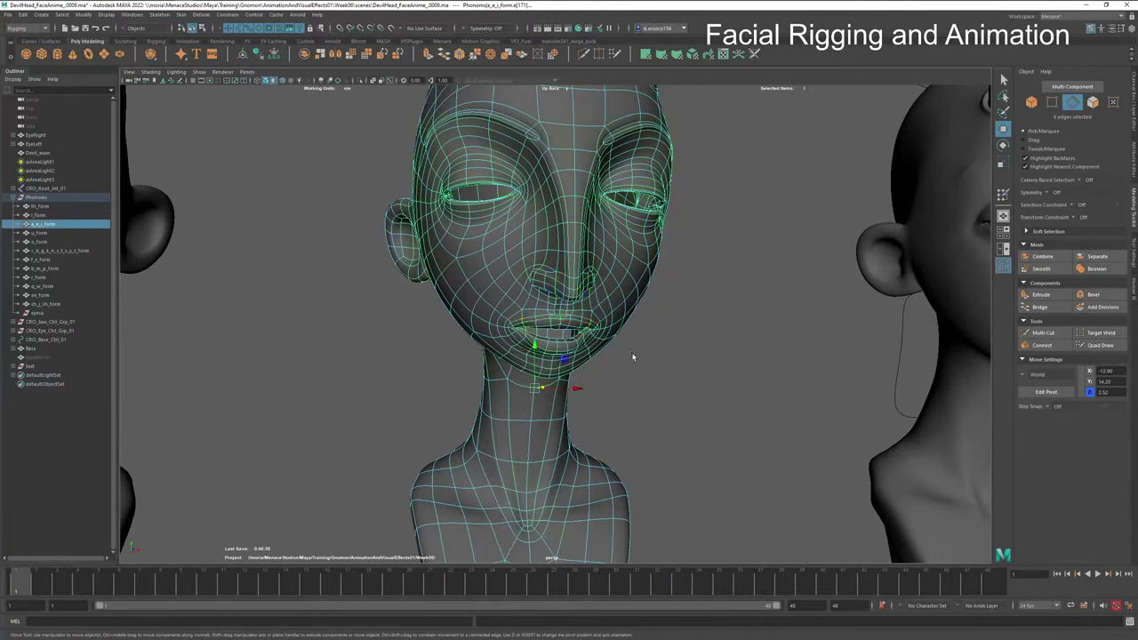
# Step: Deselect the head, bring the horned base head into view, and save as DevilHead_FaceAnime_0009.ma
pyautogui.click(749, 368)
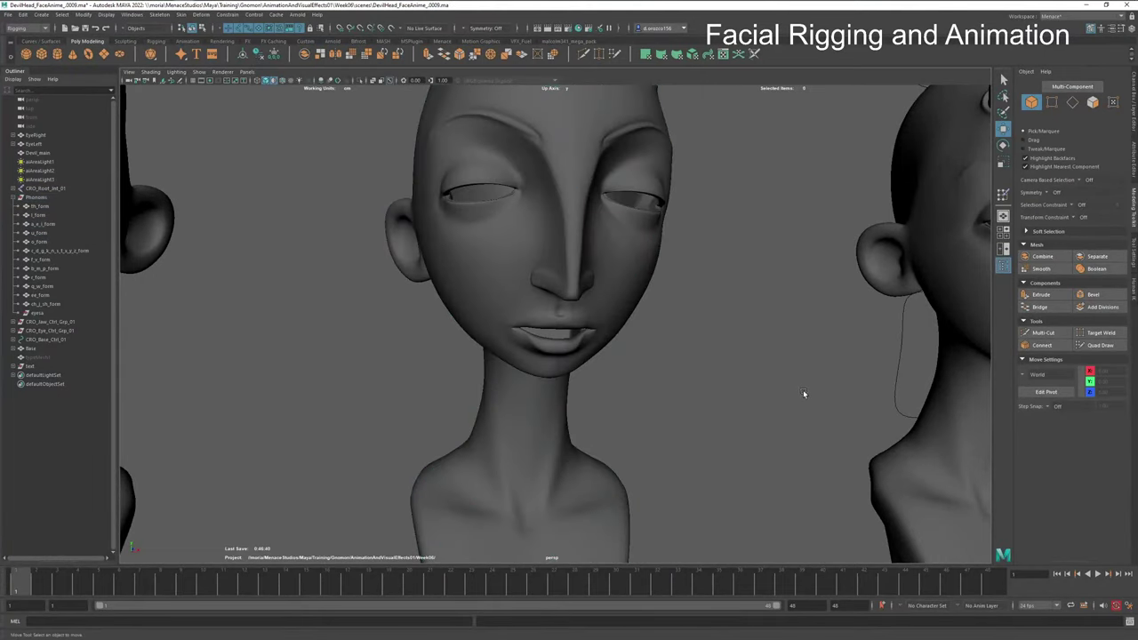
pyautogui.keyDown('alt'); pyautogui.moveTo(830, 394); pyautogui.dragTo(541, 411, button='middle'); pyautogui.keyUp('alt')
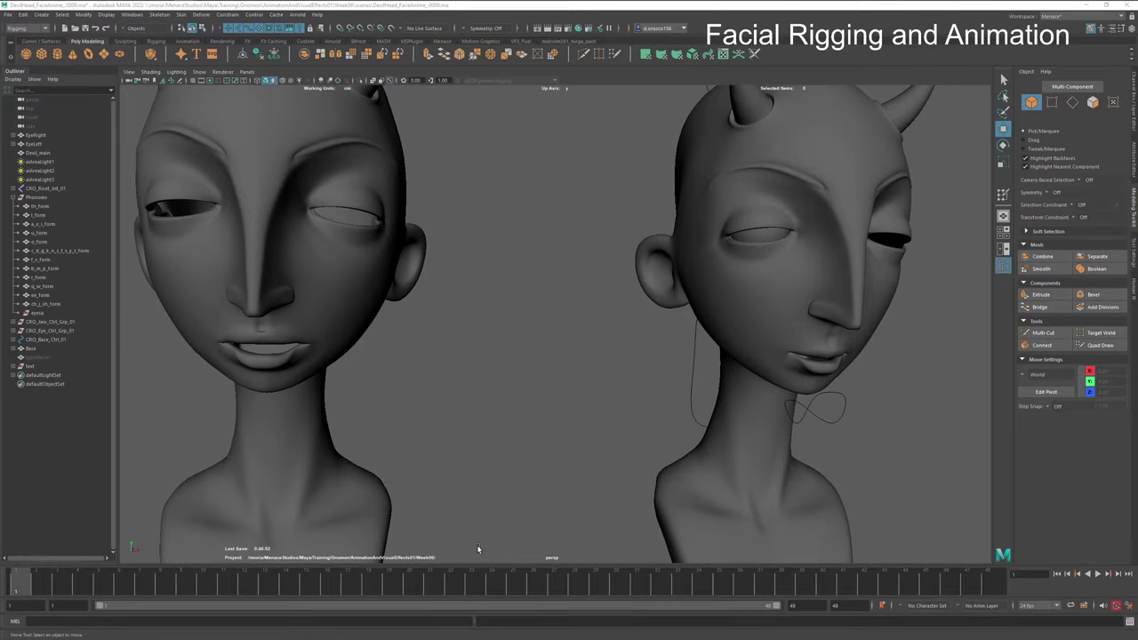
pyautogui.hotkey('ctrl', 's')
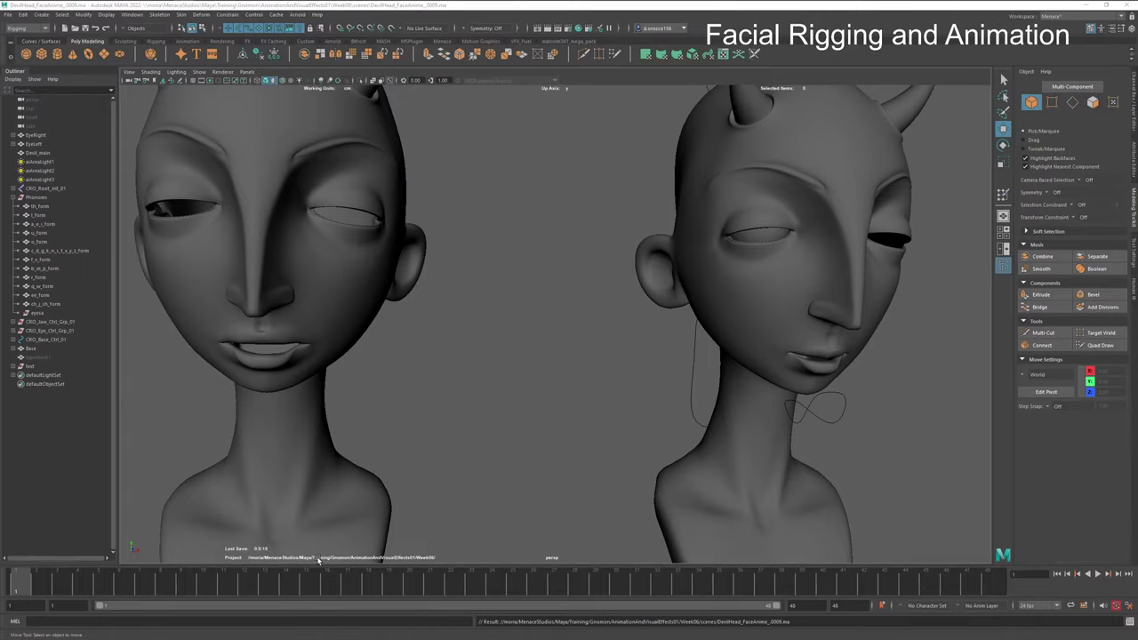
# Step: Select the u phoneme head in the row of heads, frame it, and bring up its component-mode marking menu
pyautogui.keyDown('alt'); pyautogui.moveTo(419, 389); pyautogui.dragTo(482, 407, button='right'); pyautogui.keyUp('alt')
pyautogui.keyDown('alt'); pyautogui.moveTo(483, 407); pyautogui.dragTo(560, 405, button='middle'); pyautogui.keyUp('alt')
pyautogui.click(349, 367)
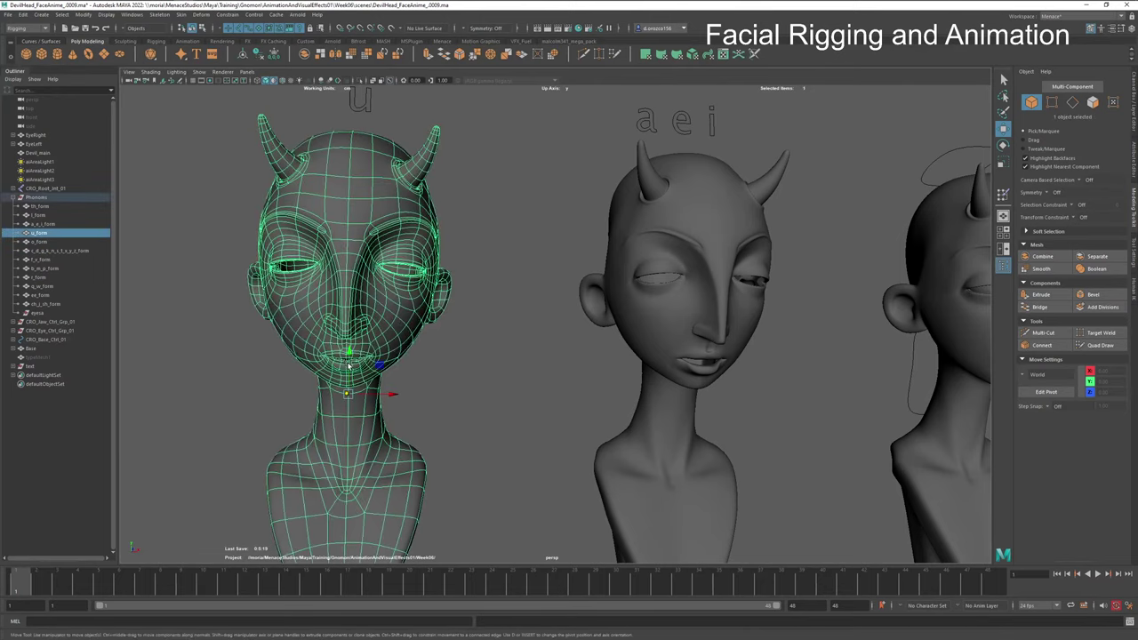
pyautogui.keyDown('alt'); pyautogui.moveTo(395, 351); pyautogui.dragTo(416, 407, button='middle'); pyautogui.keyUp('alt')
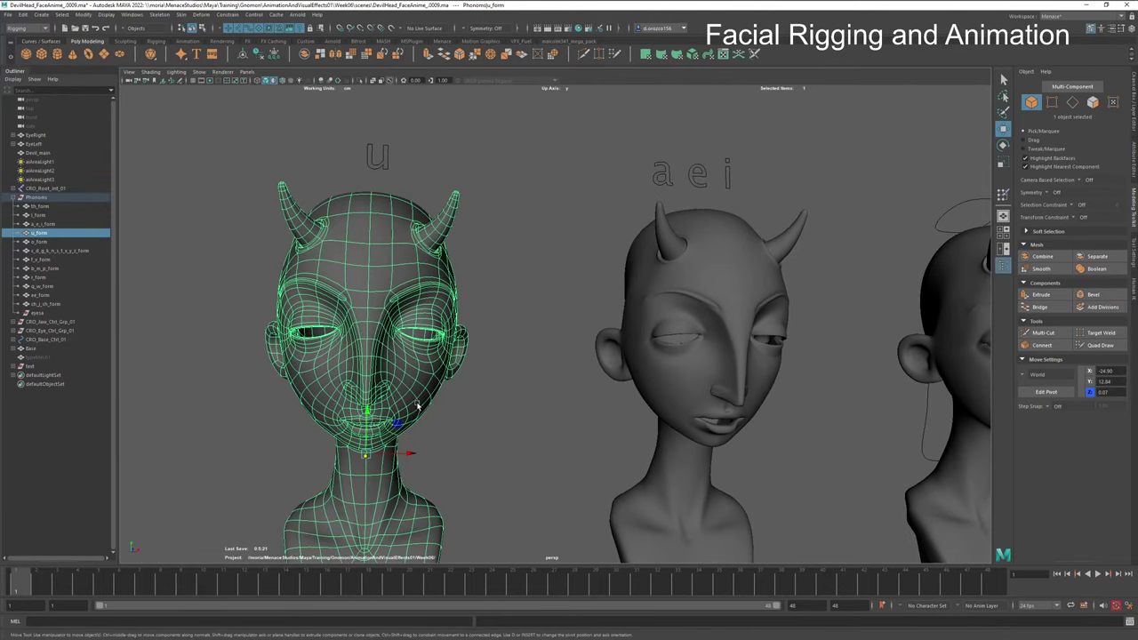
pyautogui.keyDown('alt'); pyautogui.moveTo(319, 407); pyautogui.dragTo(338, 414, button='right'); pyautogui.keyUp('alt')
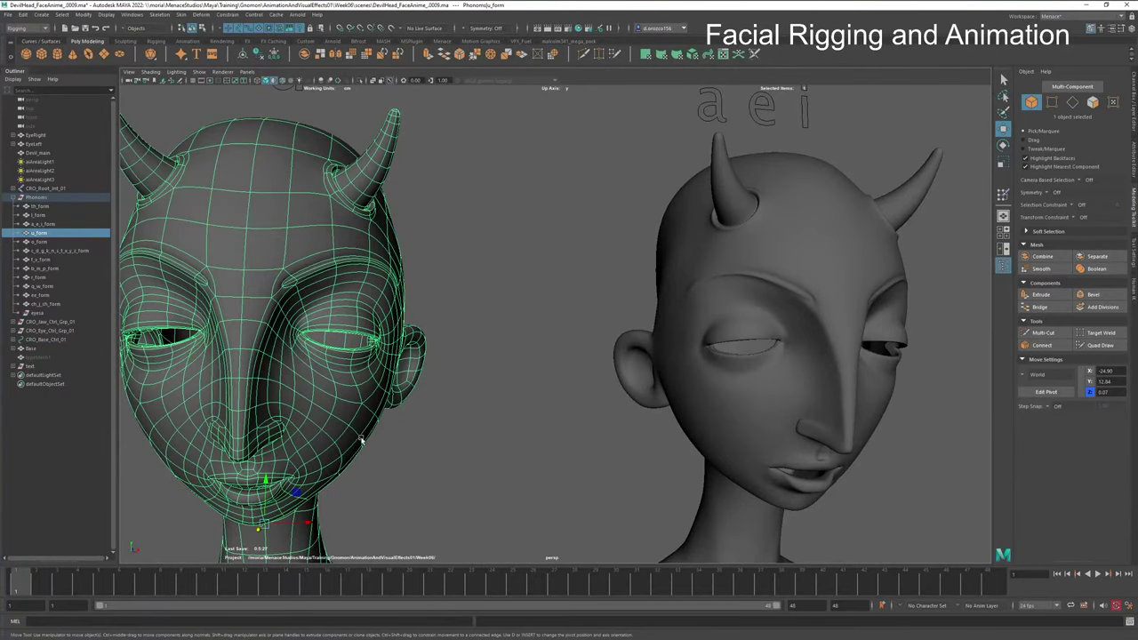
pyautogui.press('f')
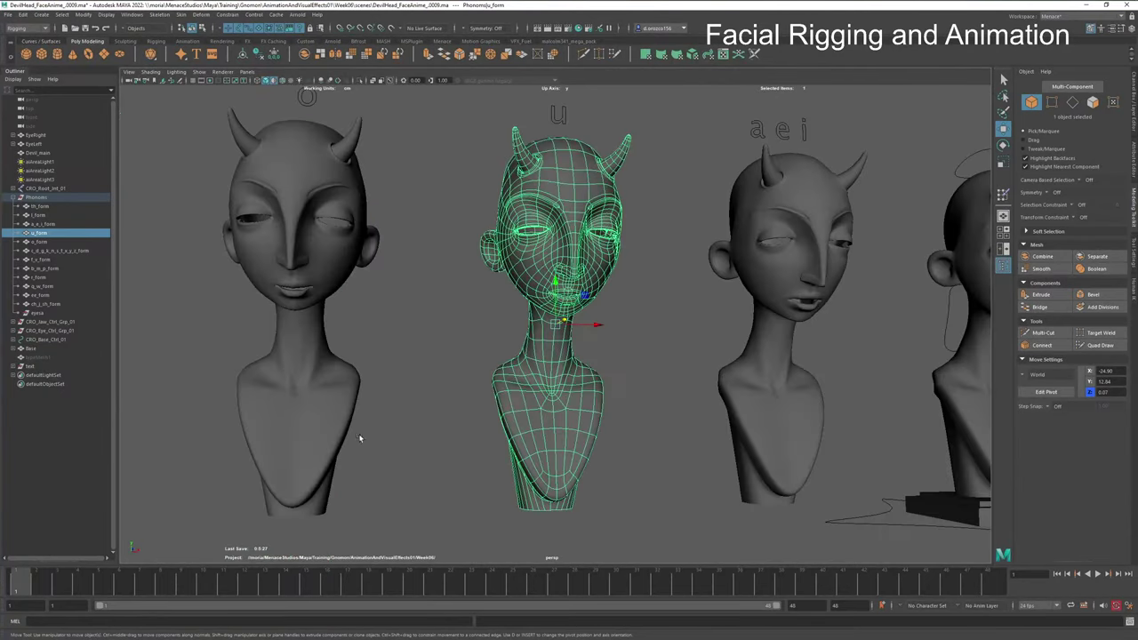
pyautogui.moveTo(561, 300); pyautogui.dragTo(558, 276, button='right')
# Step: Select the u head's lip edge loop and grow it twice to cover both lips and the neighbouring loops
pyautogui.doubleClick(560, 296)
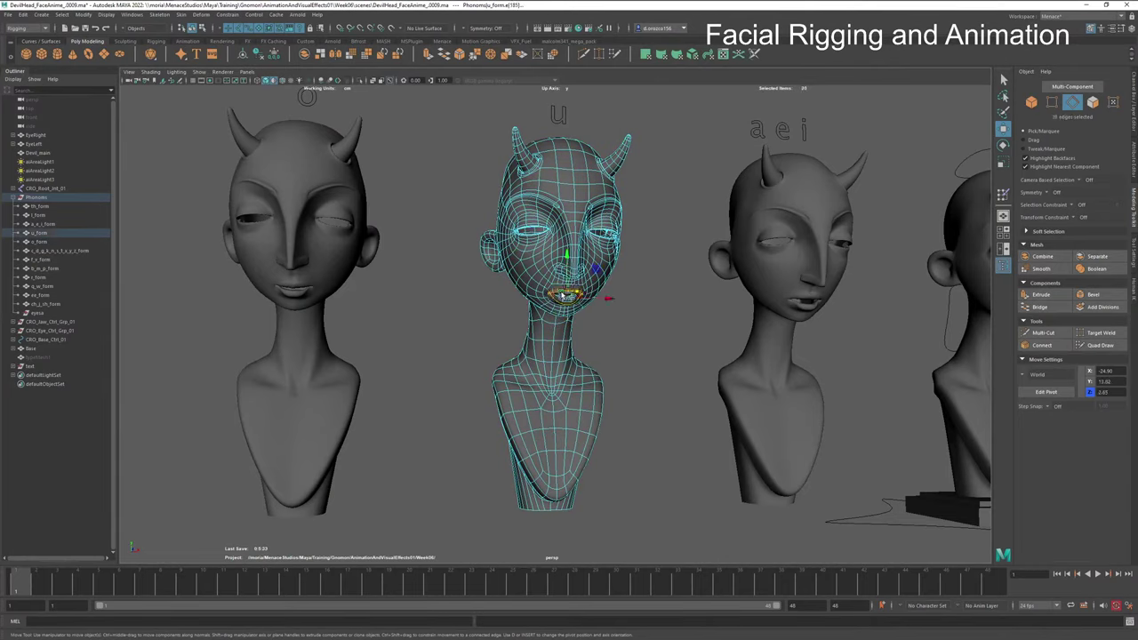
pyautogui.press('f')
pyautogui.scroll(-2, 471, 323)
pyautogui.keyDown('alt'); pyautogui.moveTo(470, 323); pyautogui.dragTo(530, 331, button='middle'); pyautogui.keyUp('alt')
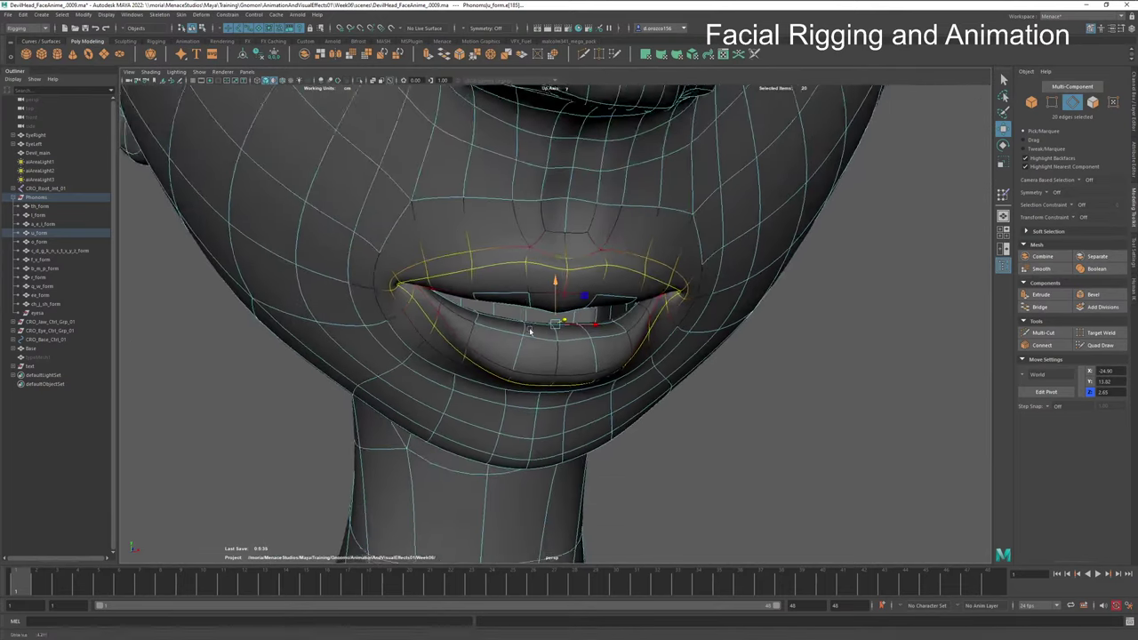
pyautogui.keyDown('alt'); pyautogui.moveTo(530, 331); pyautogui.dragTo(498, 327); pyautogui.keyUp('alt')
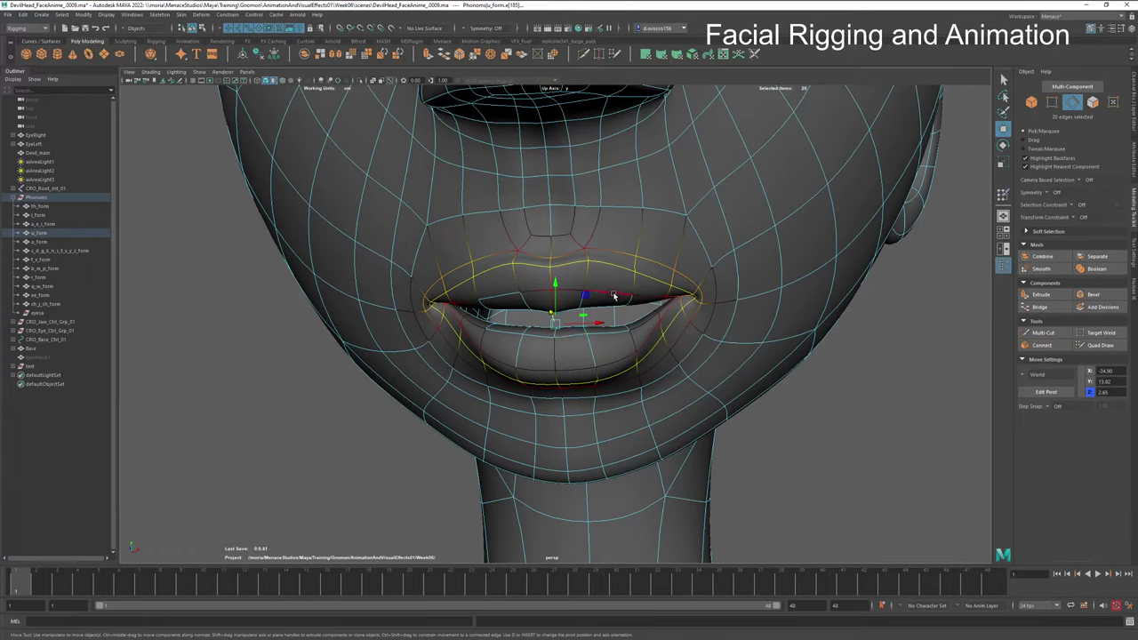
pyautogui.doubleClick(613, 296)
pyautogui.click(614, 297)
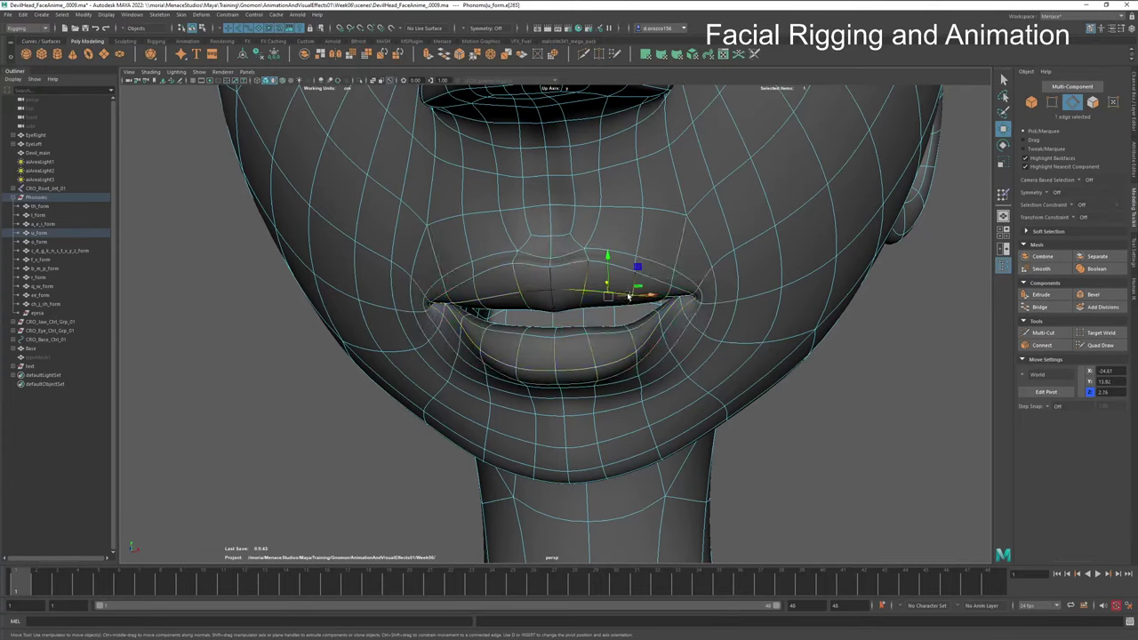
pyautogui.hotkey('shift', '.')
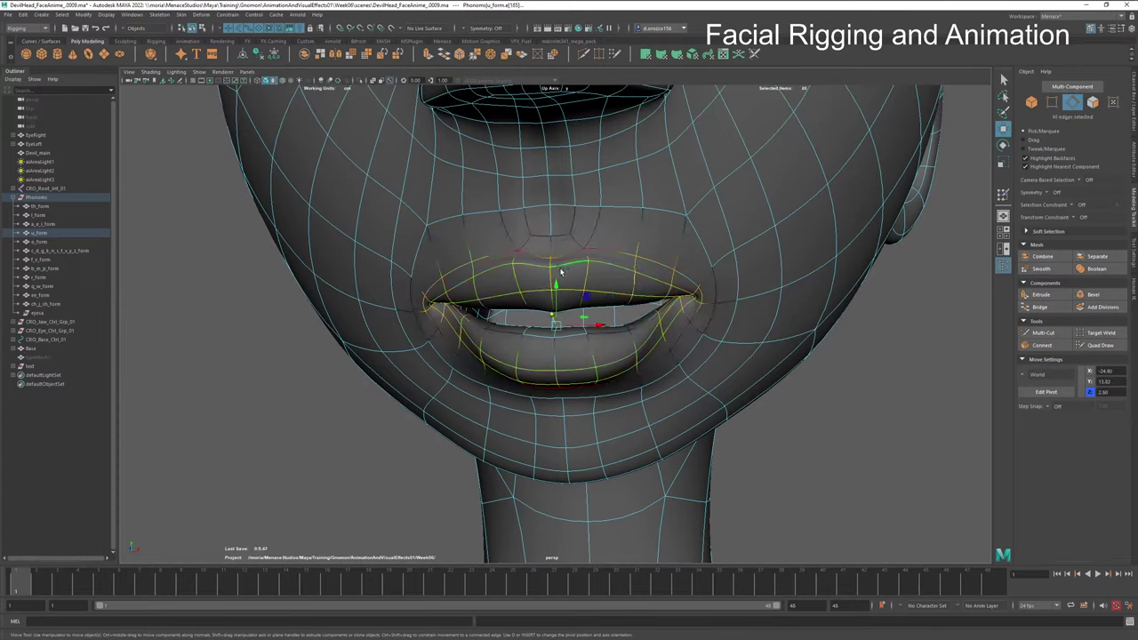
pyautogui.hotkey('shift', '.')
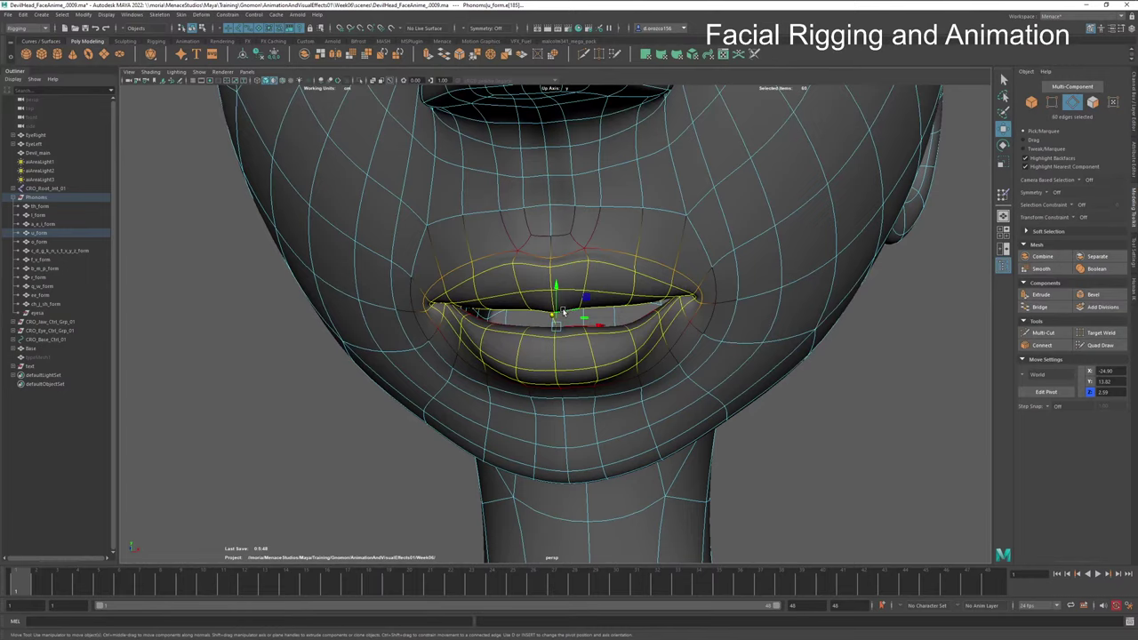
# Step: Try scaling the lip edges vertically to open the mouth, then undo it
pyautogui.press('e')
pyautogui.press('r')
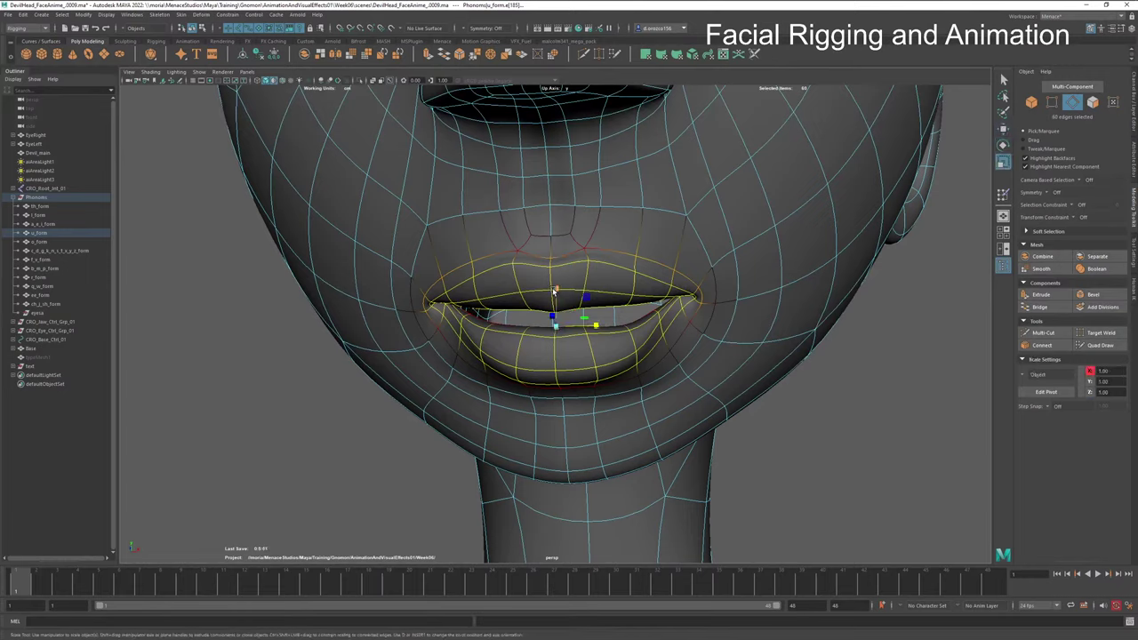
pyautogui.moveTo(556, 287); pyautogui.dragTo(554, 240)
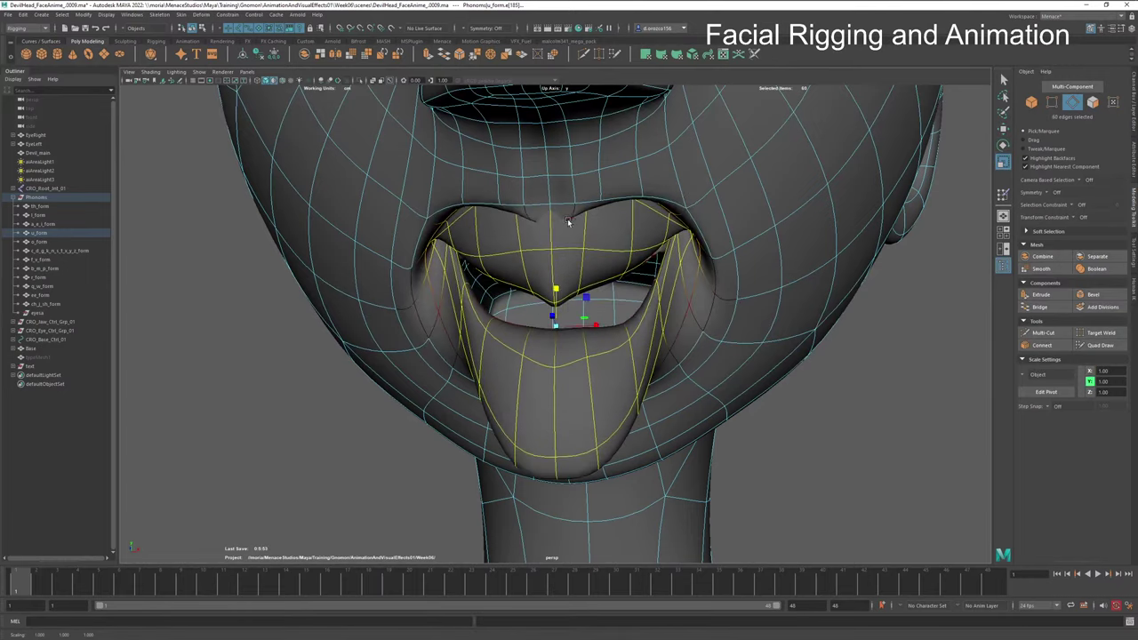
pyautogui.hotkey('ctrl', 'z')
# Step: Deselect the lower-lip edges so only the upper-lip edges stay selected
pyautogui.moveTo(543, 318)
pyautogui.keyDown('alt'); pyautogui.mouseDown()
pyautogui.moveTo(614, 331)
pyautogui.moveTo(550, 327)
pyautogui.mouseUp(); pyautogui.keyUp('alt')
pyautogui.keyDown('ctrl'); pyautogui.moveTo(724, 429); pyautogui.dragTo(420, 311); pyautogui.keyUp('ctrl')
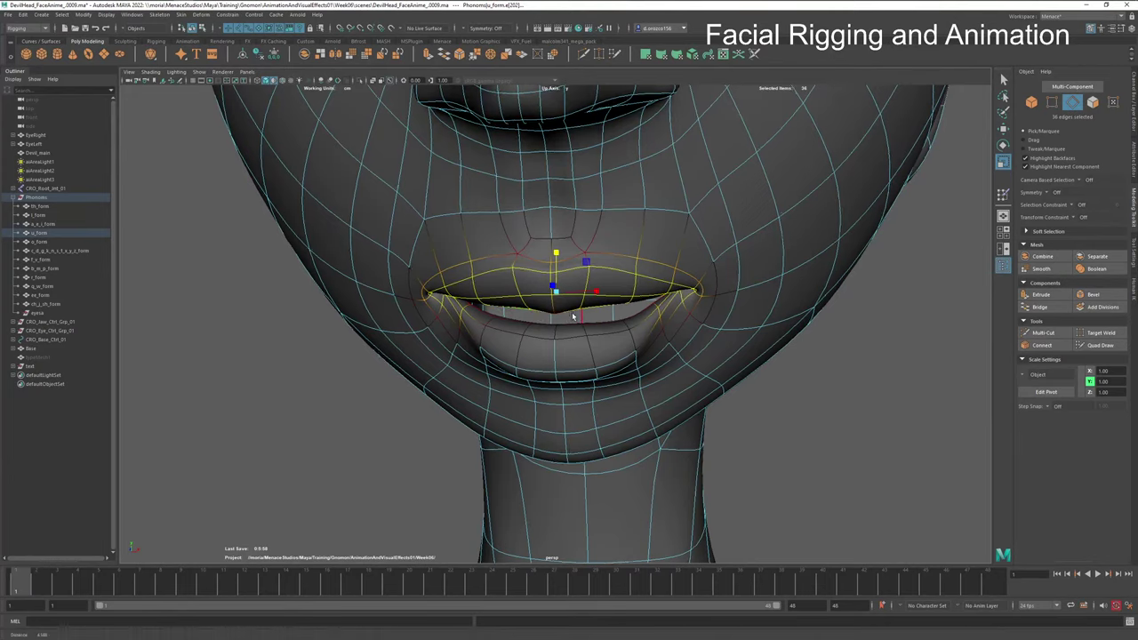
pyautogui.scroll(4, 577, 316)
pyautogui.keyDown('alt'); pyautogui.moveTo(605, 343); pyautogui.dragTo(623, 412, button='middle'); pyautogui.keyUp('alt')
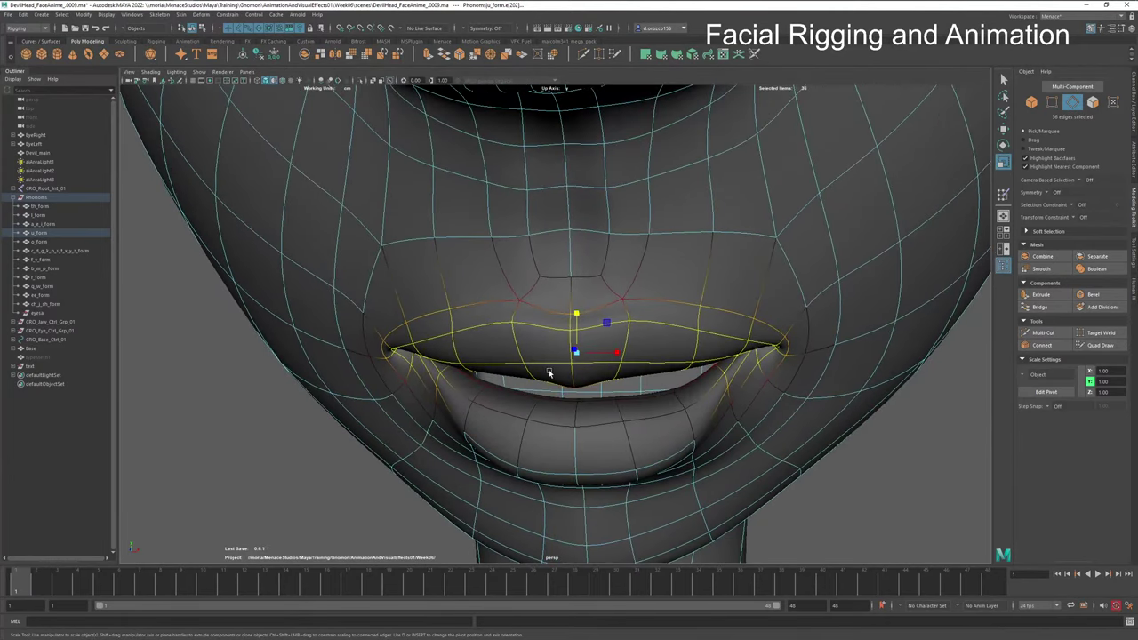
pyautogui.scroll(-3, 548, 374)
pyautogui.scroll(3, 552, 373)
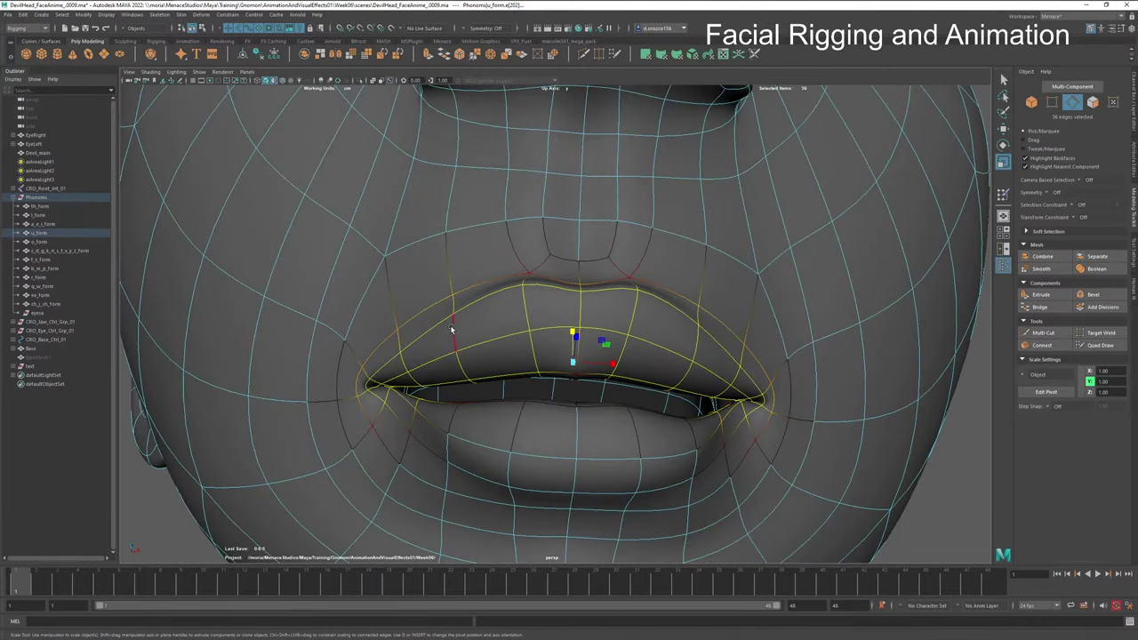
# Step: Start an upper-lip selection with edges on its left and right sides
pyautogui.click(474, 379)
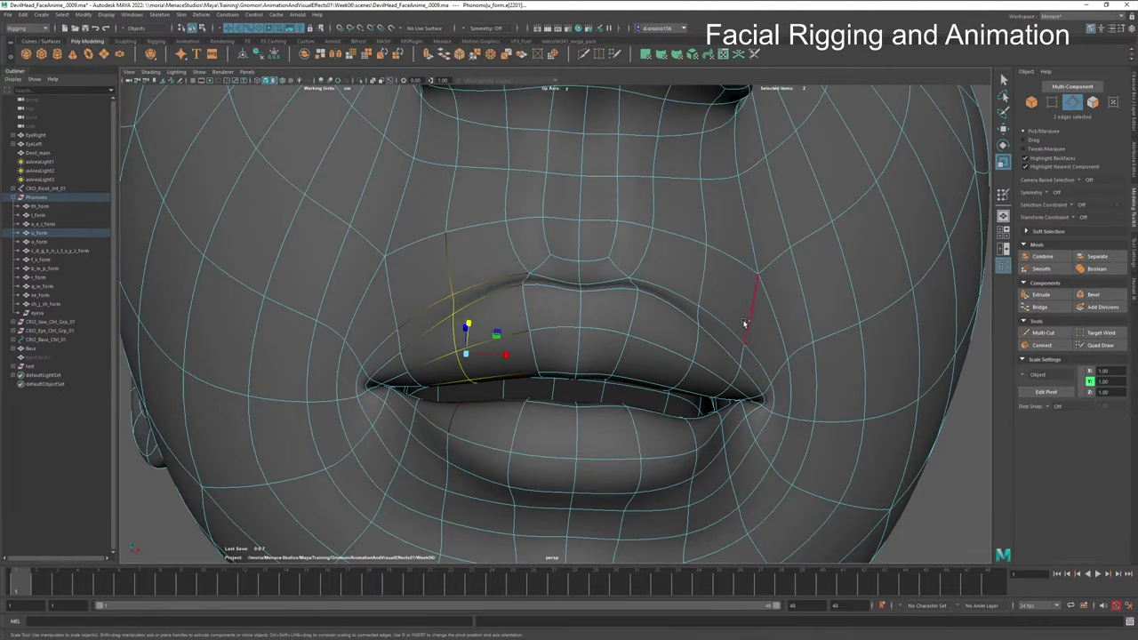
pyautogui.keyDown('shift'); pyautogui.doubleClick(673, 392); pyautogui.keyUp('shift')
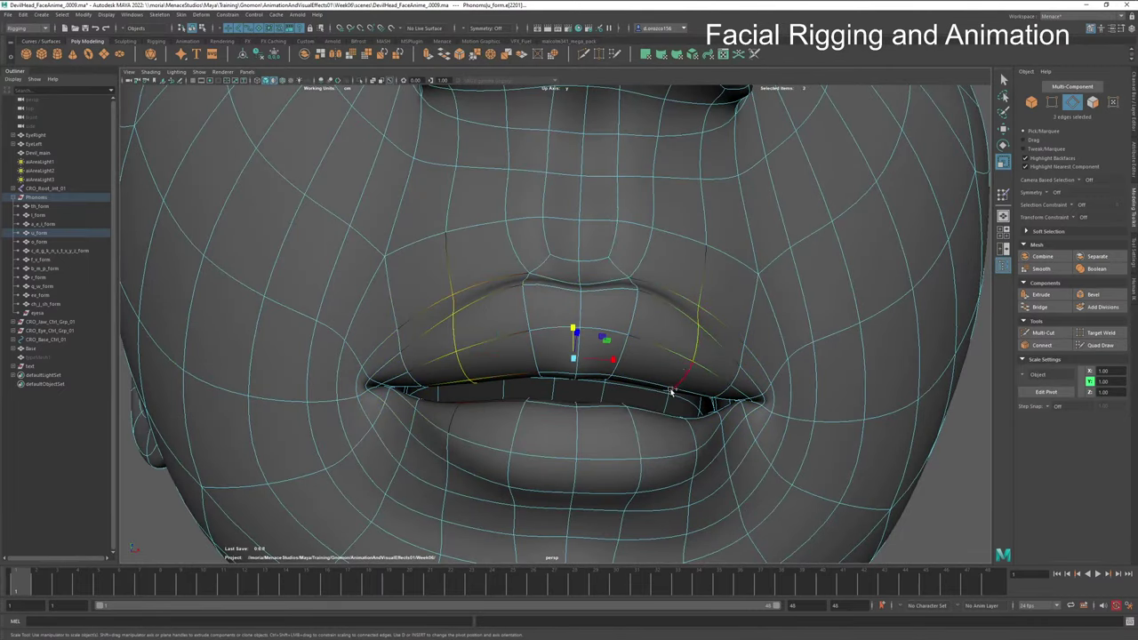
pyautogui.keyDown('shift'); pyautogui.click(641, 308); pyautogui.keyUp('shift')
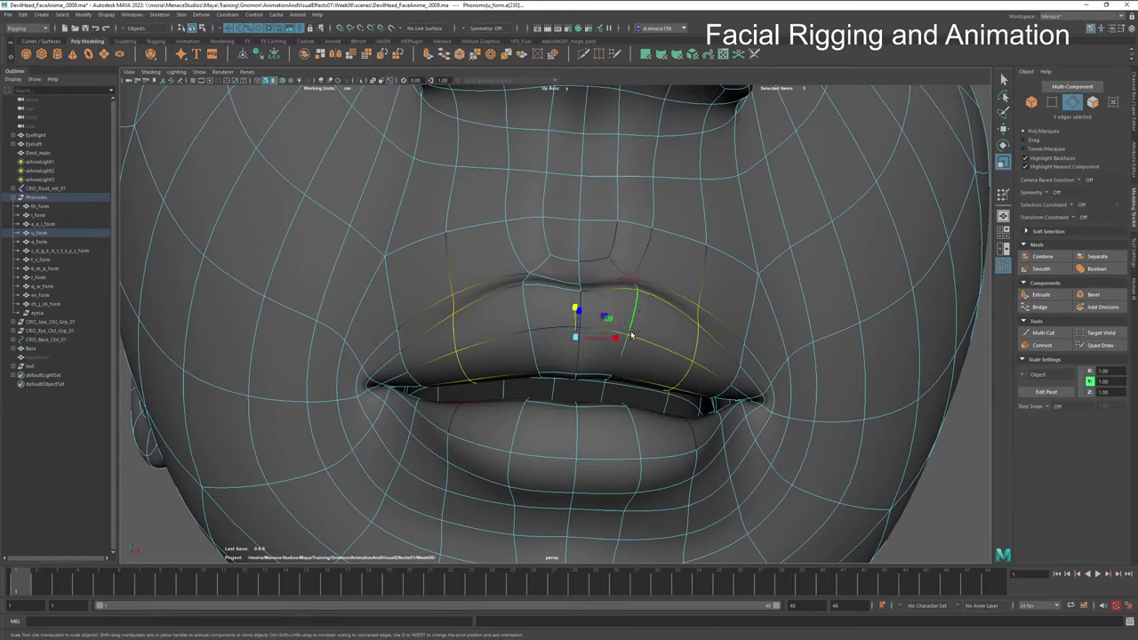
pyautogui.keyDown('shift'); pyautogui.click(526, 302); pyautogui.keyUp('shift')
pyautogui.press('q')
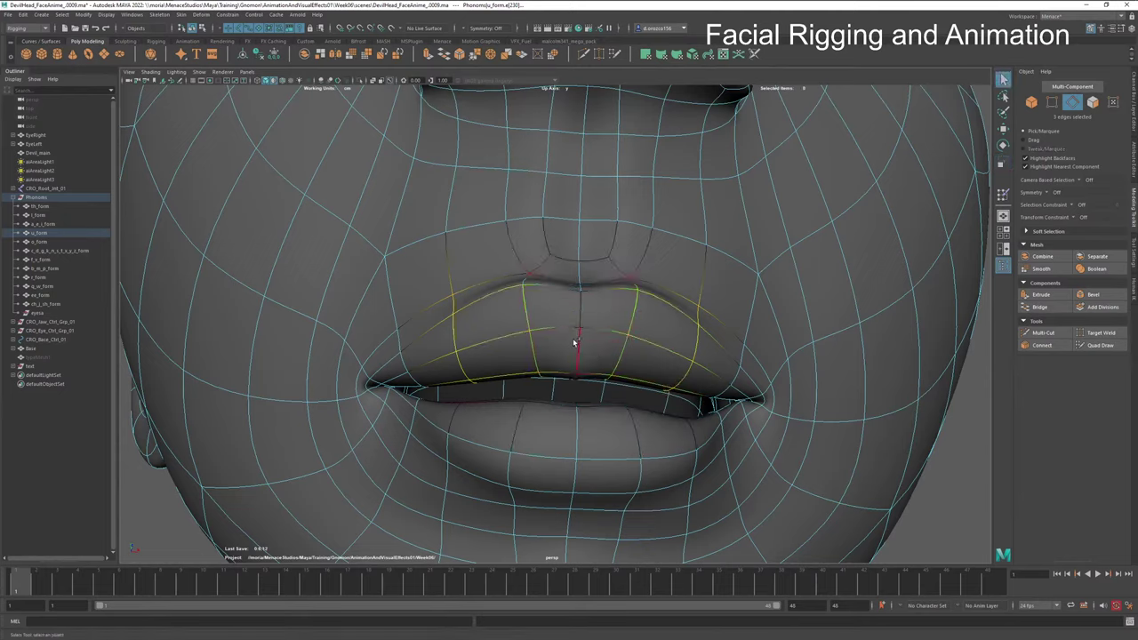
# Step: Add the centre and further vertical upper-lip edges to reach 15 selected edges
pyautogui.keyDown('shift'); pyautogui.click(576, 378); pyautogui.keyUp('shift')
pyautogui.scroll(3, 576, 379)
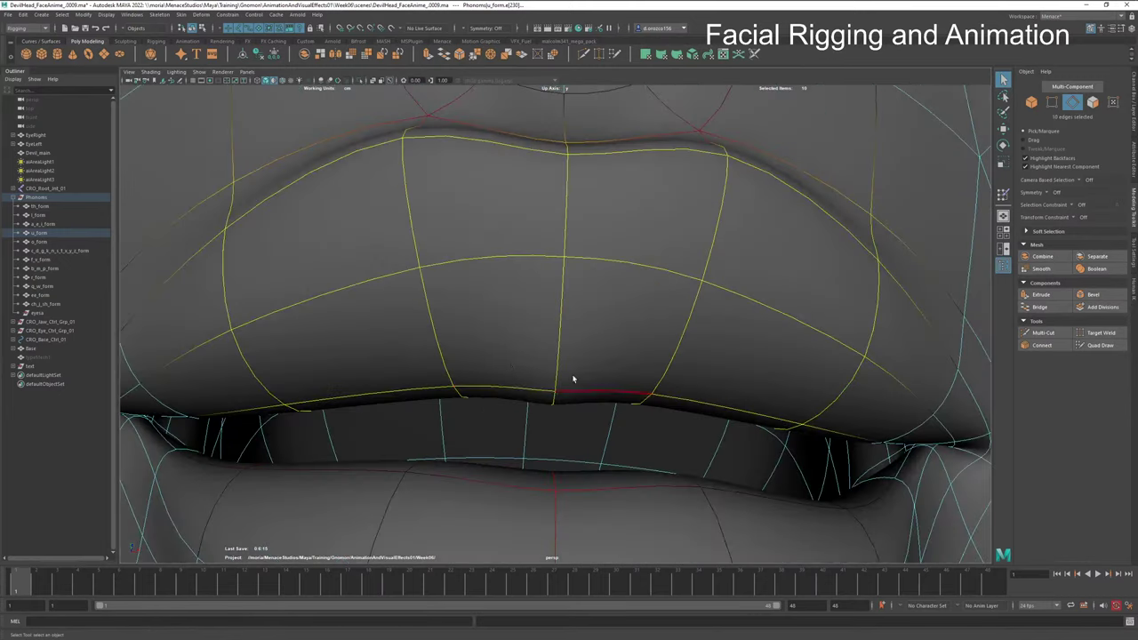
pyautogui.keyDown('alt'); pyautogui.moveTo(480, 356); pyautogui.dragTo(670, 385); pyautogui.keyUp('alt')
pyautogui.keyDown('shift'); pyautogui.click(670, 384); pyautogui.keyUp('shift')
pyautogui.scroll(-4, 605, 382)
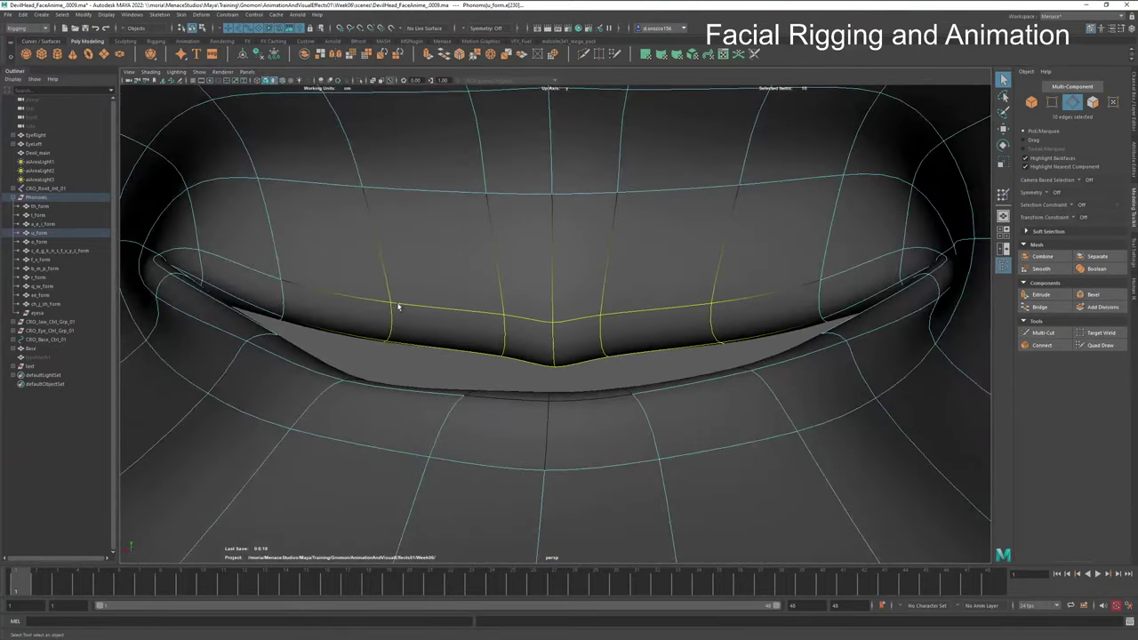
pyautogui.keyDown('shift'); pyautogui.click(557, 293); pyautogui.keyUp('shift')
pyautogui.keyDown('shift'); pyautogui.click(610, 291); pyautogui.keyUp('shift')
pyautogui.keyDown('shift'); pyautogui.click(712, 293); pyautogui.keyUp('shift')
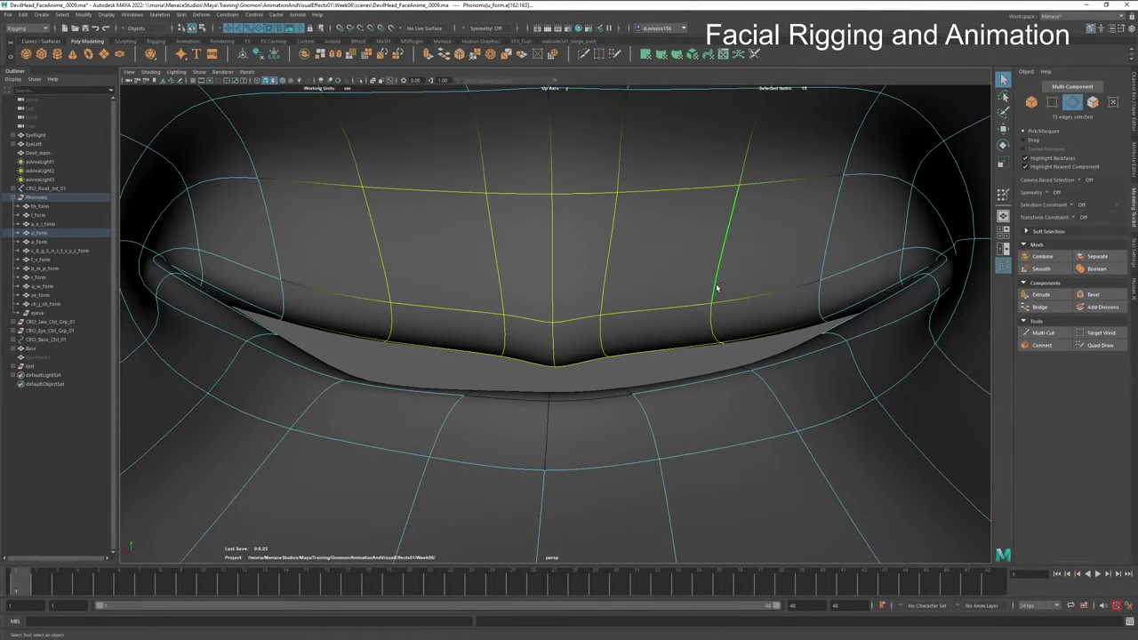
pyautogui.keyDown('alt'); pyautogui.moveTo(719, 300); pyautogui.dragTo(453, 315); pyautogui.keyUp('alt')
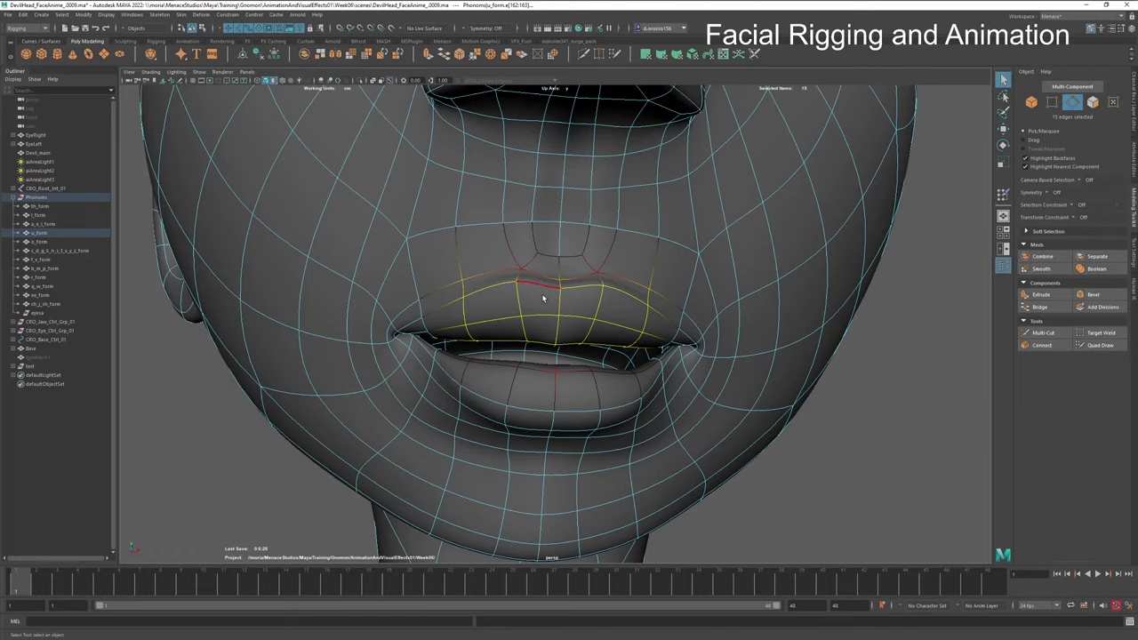
# Step: Undo a trial raise and move the selected upper-lip edges slightly down along Y
pyautogui.press('w')
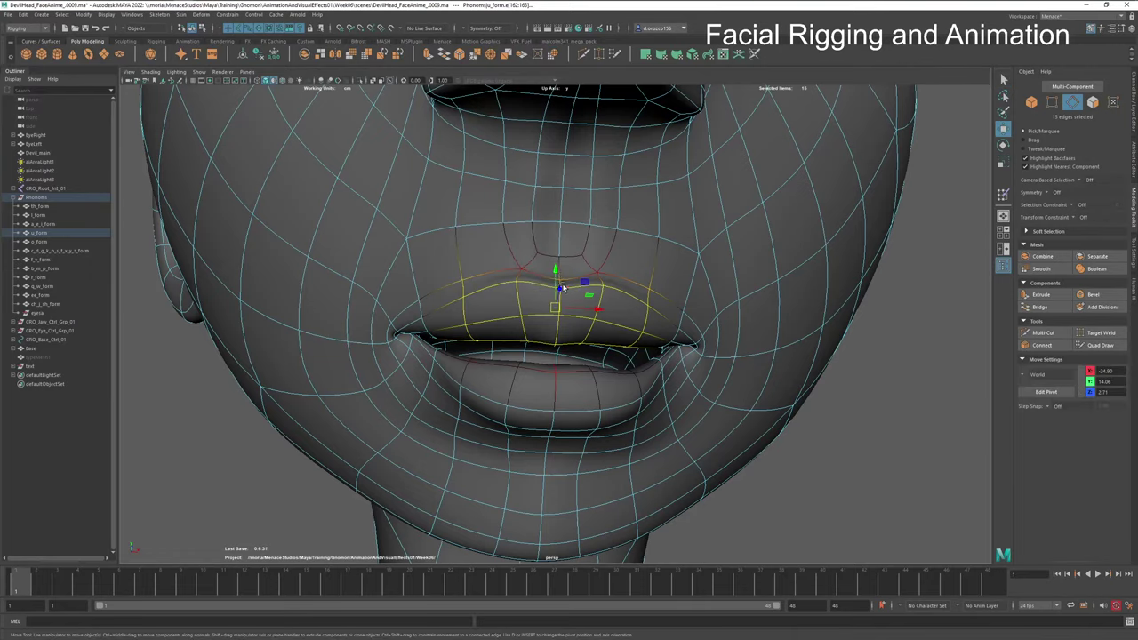
pyautogui.moveTo(558, 276); pyautogui.dragTo(596, 293)
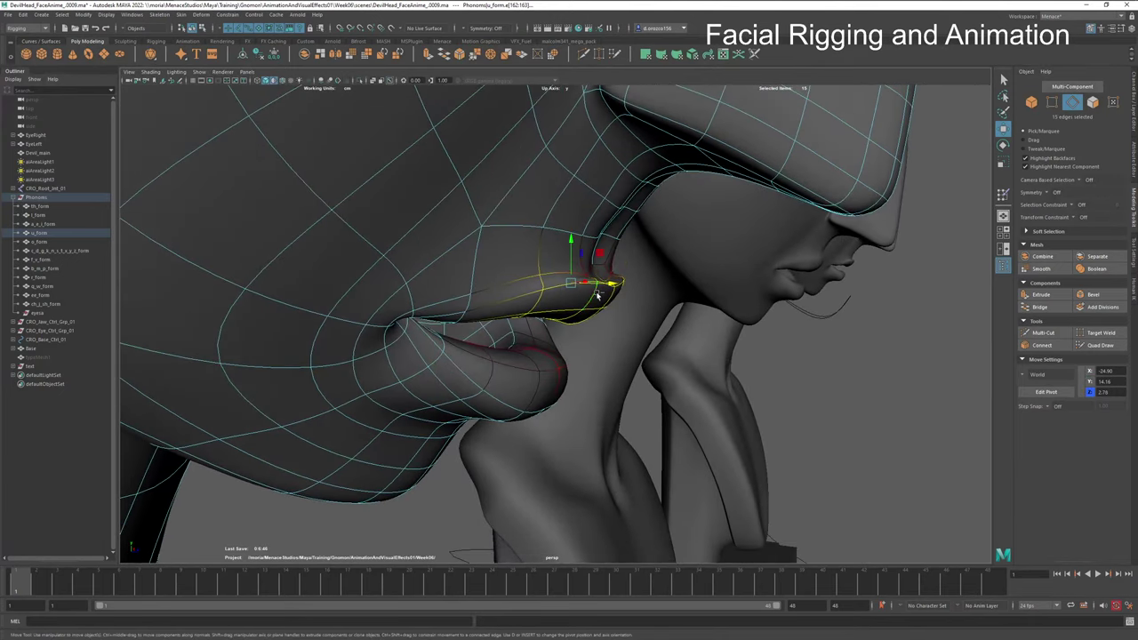
pyautogui.hotkey('ctrl', 'z')
pyautogui.moveTo(597, 296); pyautogui.dragTo(597, 317)
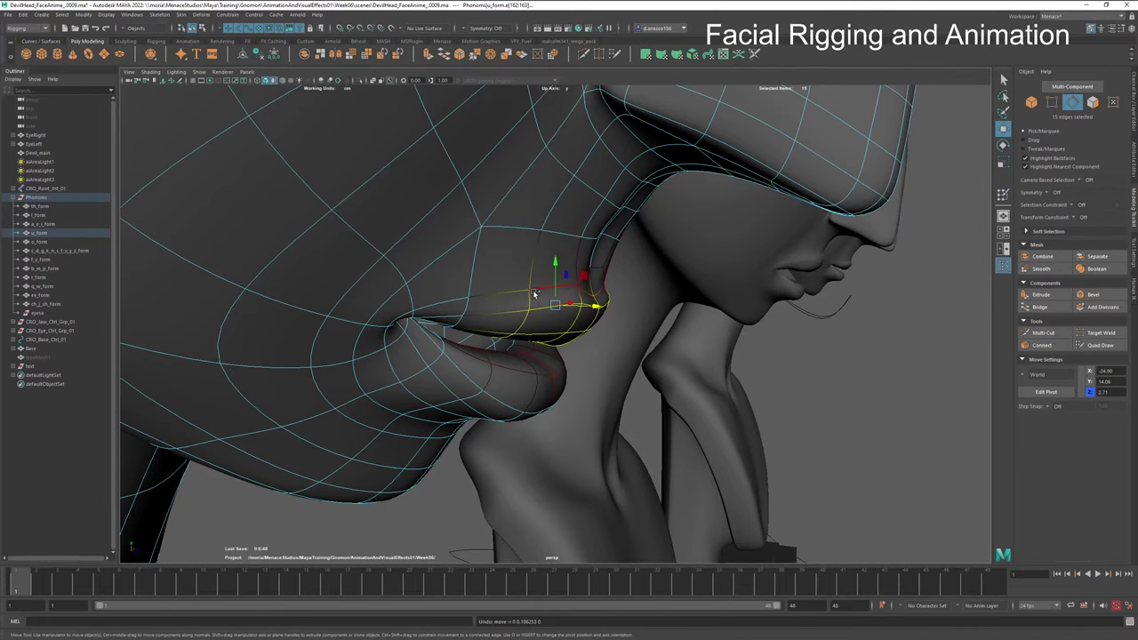
pyautogui.moveTo(535, 298)
pyautogui.keyDown('alt'); pyautogui.mouseDown()
pyautogui.moveTo(545, 307)
pyautogui.moveTo(534, 302)
pyautogui.mouseUp(); pyautogui.keyUp('alt')
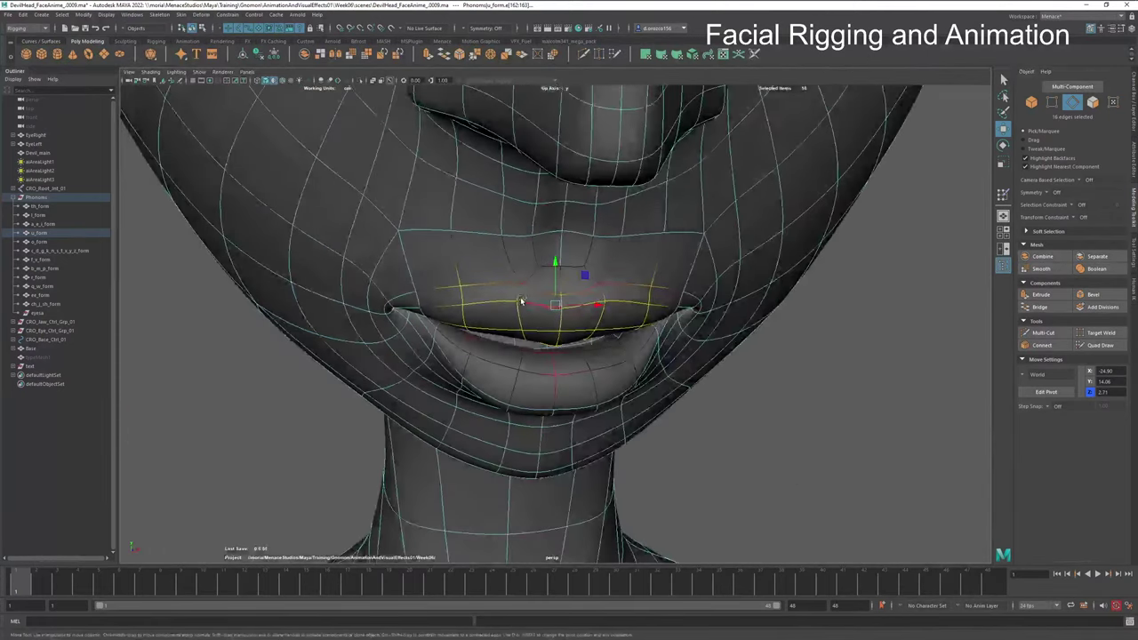
# Step: Add more upper-lip edges and move them up and slightly forward
pyautogui.keyDown('shift'); pyautogui.click(612, 292); pyautogui.keyUp('shift')
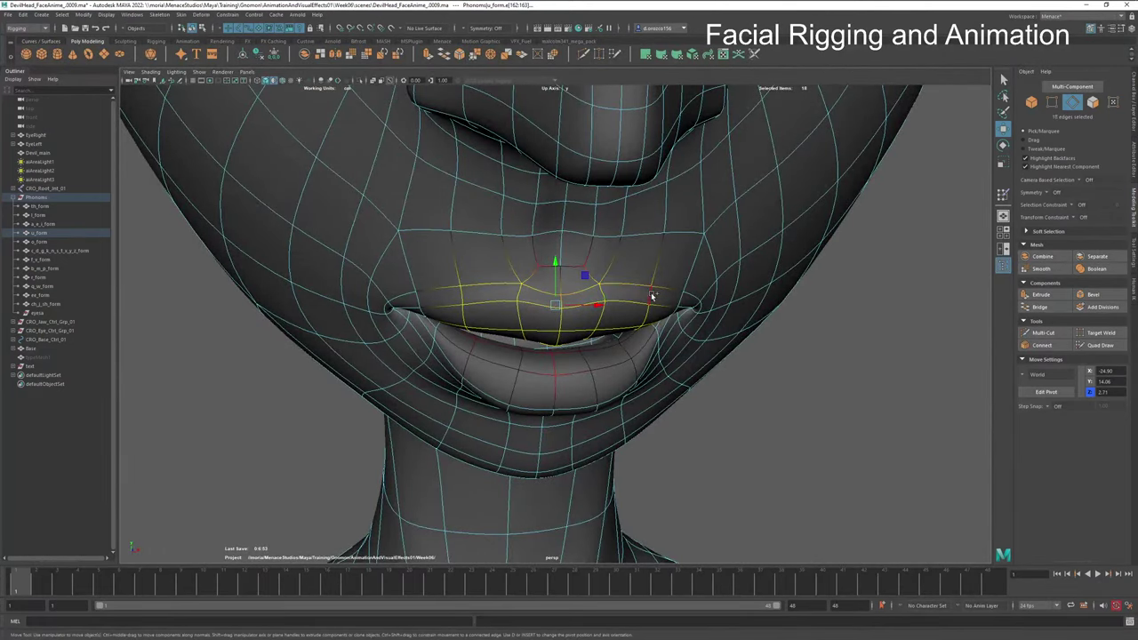
pyautogui.keyDown('shift'); pyautogui.click(572, 302); pyautogui.keyUp('shift')
pyautogui.keyDown('shift'); pyautogui.click(563, 303); pyautogui.keyUp('shift')
pyautogui.keyDown('alt'); pyautogui.moveTo(553, 305); pyautogui.dragTo(627, 307); pyautogui.keyUp('alt')
pyautogui.moveTo(554, 263); pyautogui.dragTo(554, 246)
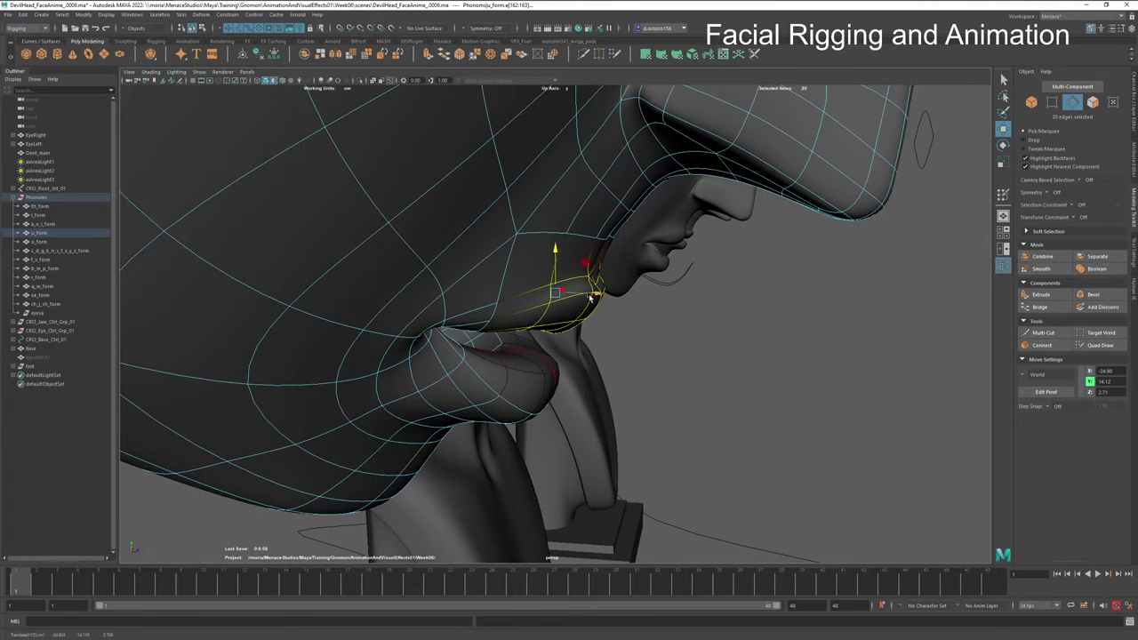
pyautogui.moveTo(597, 297); pyautogui.dragTo(608, 293)
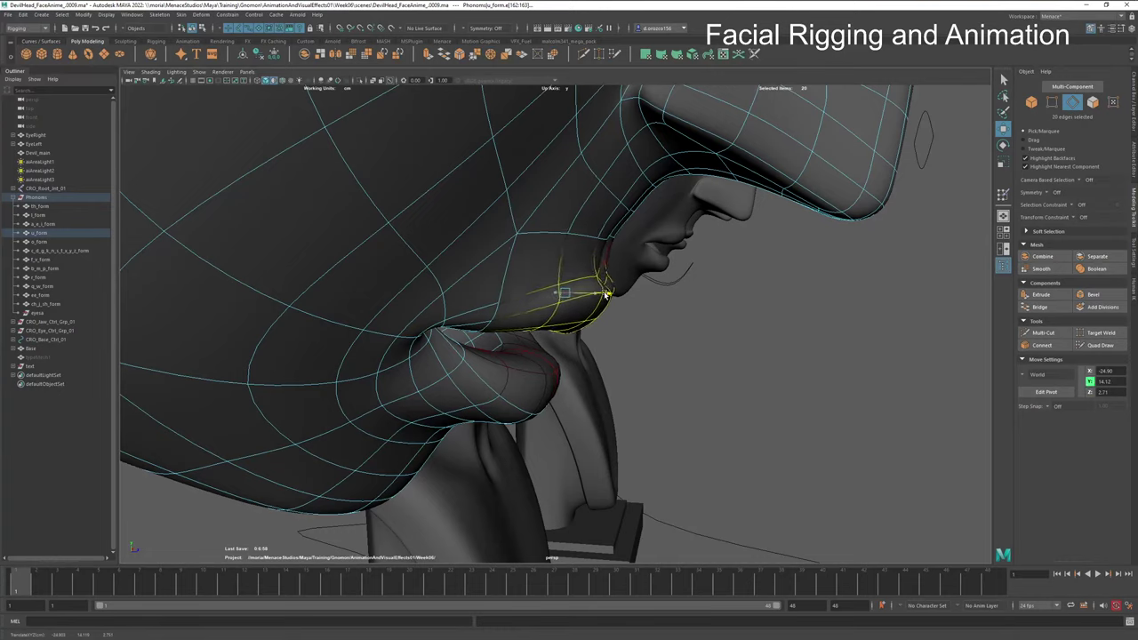
pyautogui.moveTo(606, 294); pyautogui.dragTo(606, 296)
pyautogui.keyDown('alt'); pyautogui.moveTo(605, 297); pyautogui.dragTo(498, 315); pyautogui.keyUp('alt')
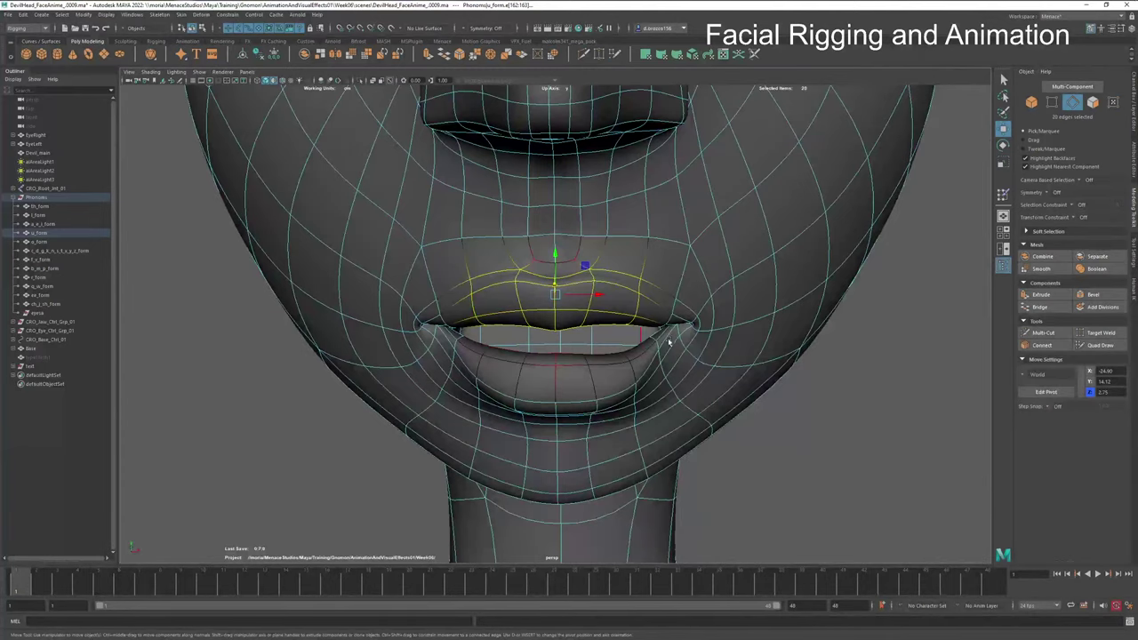
pyautogui.keyDown('alt'); pyautogui.moveTo(574, 331); pyautogui.dragTo(503, 300); pyautogui.keyUp('alt')
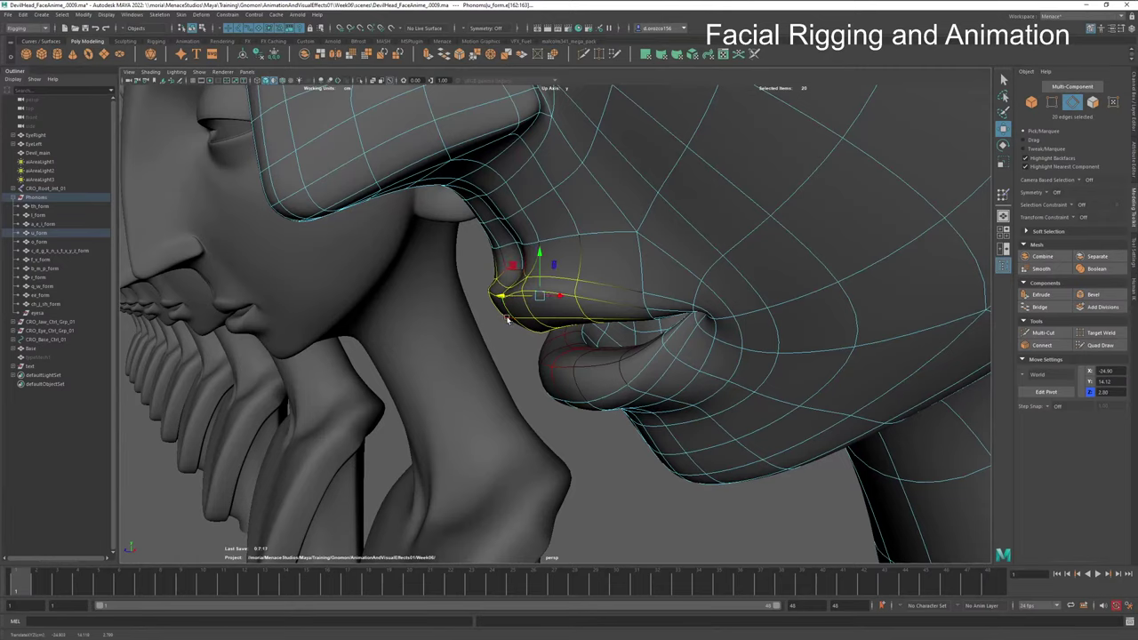
# Step: Rotate the upper lip downward into a pout, adjusting the soft-select falloff radius
pyautogui.press('e')
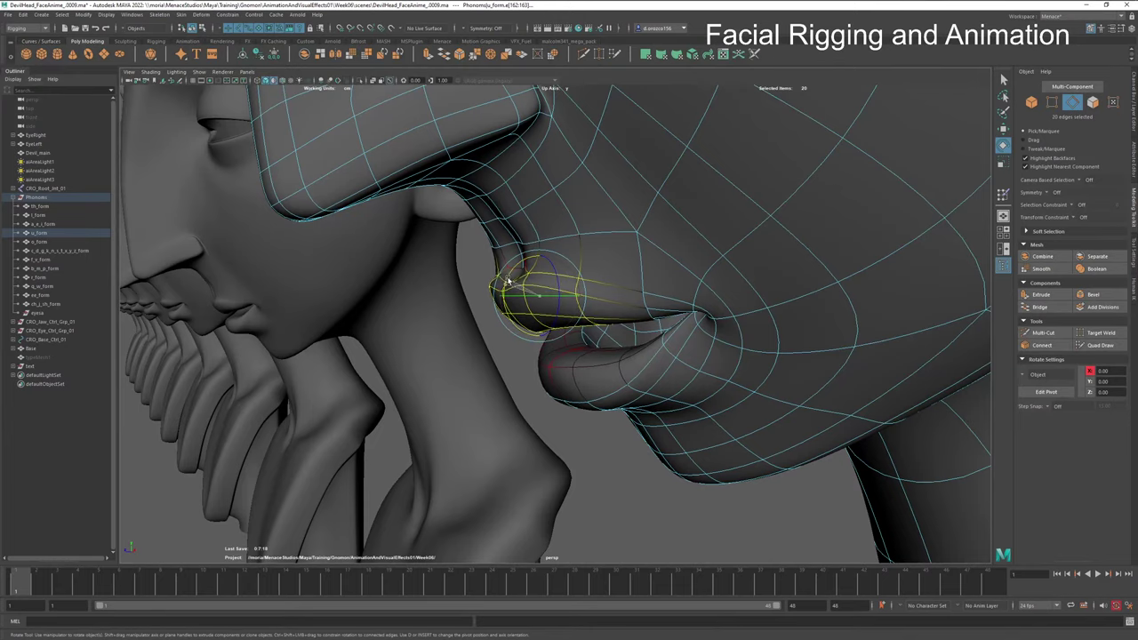
pyautogui.moveTo(510, 289); pyautogui.dragTo(569, 350)
pyautogui.press('b')
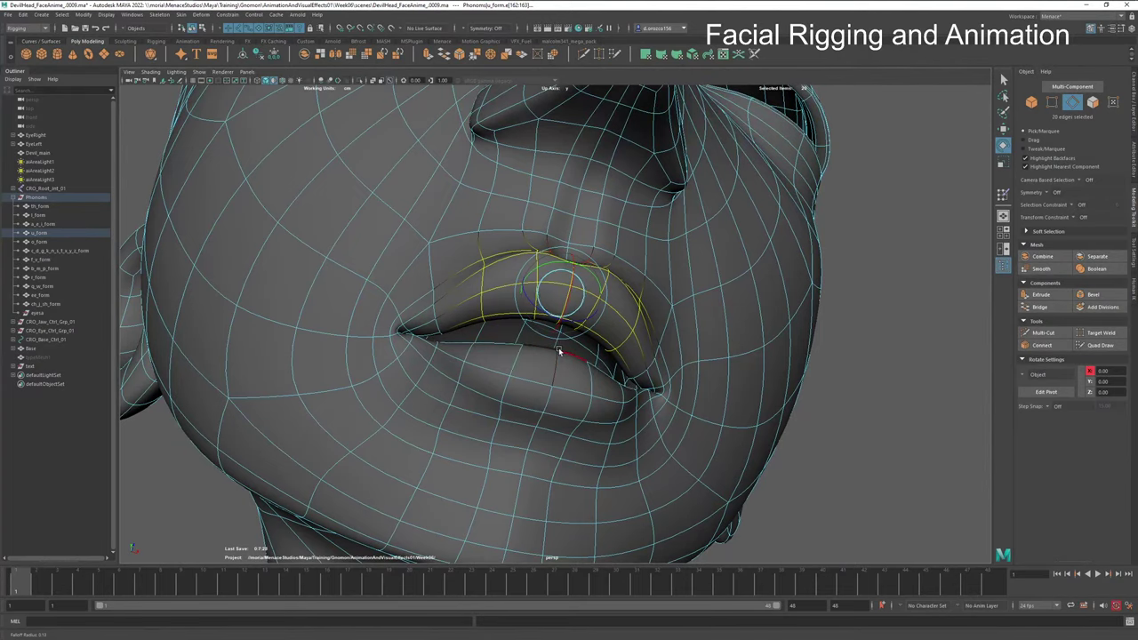
pyautogui.keyDown('alt'); pyautogui.moveTo(572, 351); pyautogui.dragTo(538, 352); pyautogui.keyUp('alt')
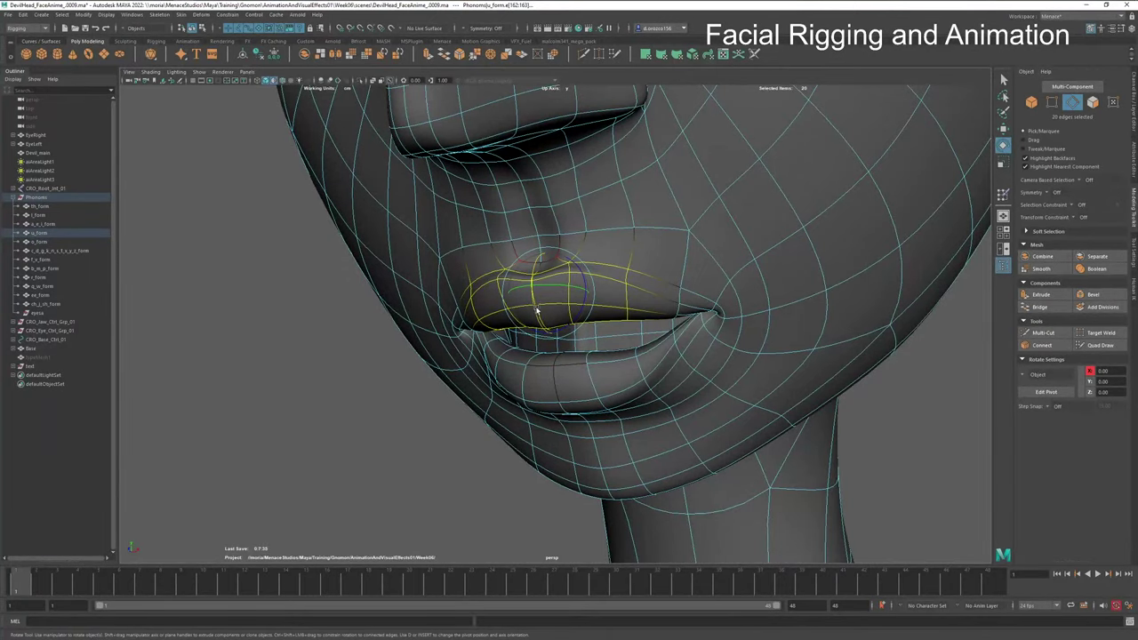
pyautogui.keyDown('alt'); pyautogui.moveTo(537, 310); pyautogui.dragTo(507, 332); pyautogui.keyUp('alt')
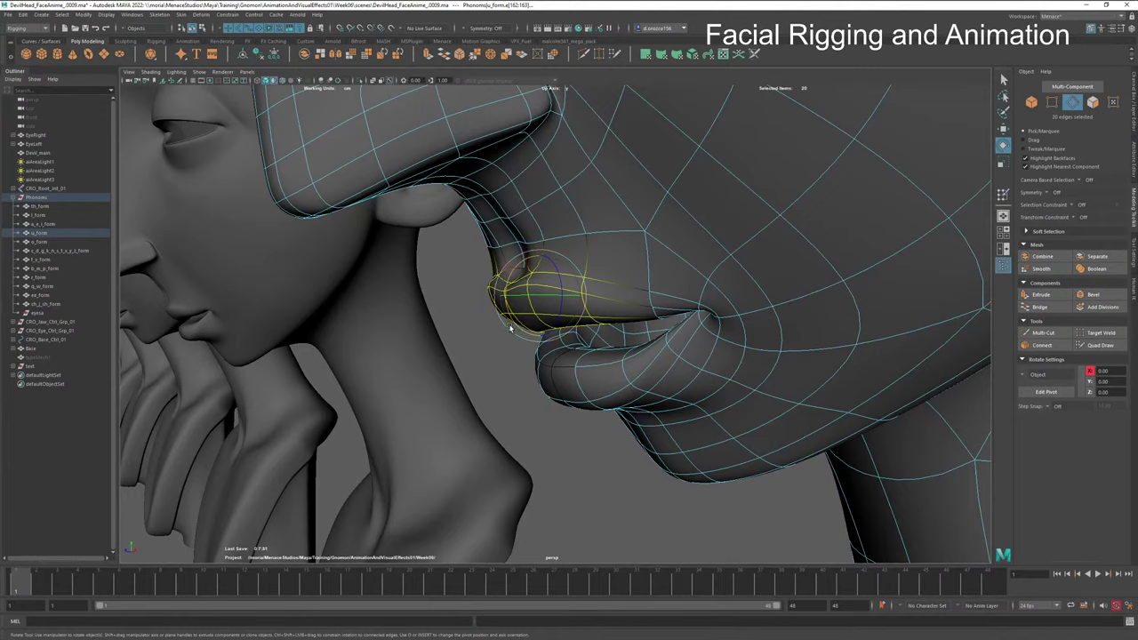
pyautogui.press('w')
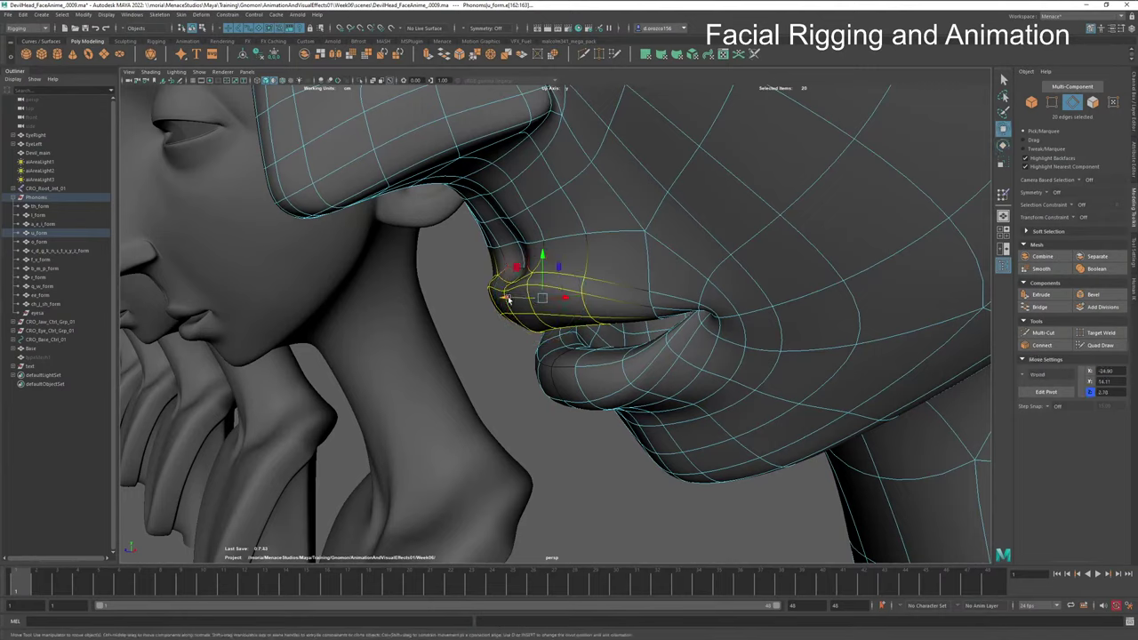
pyautogui.moveTo(510, 301); pyautogui.dragTo(505, 300)
pyautogui.press('e')
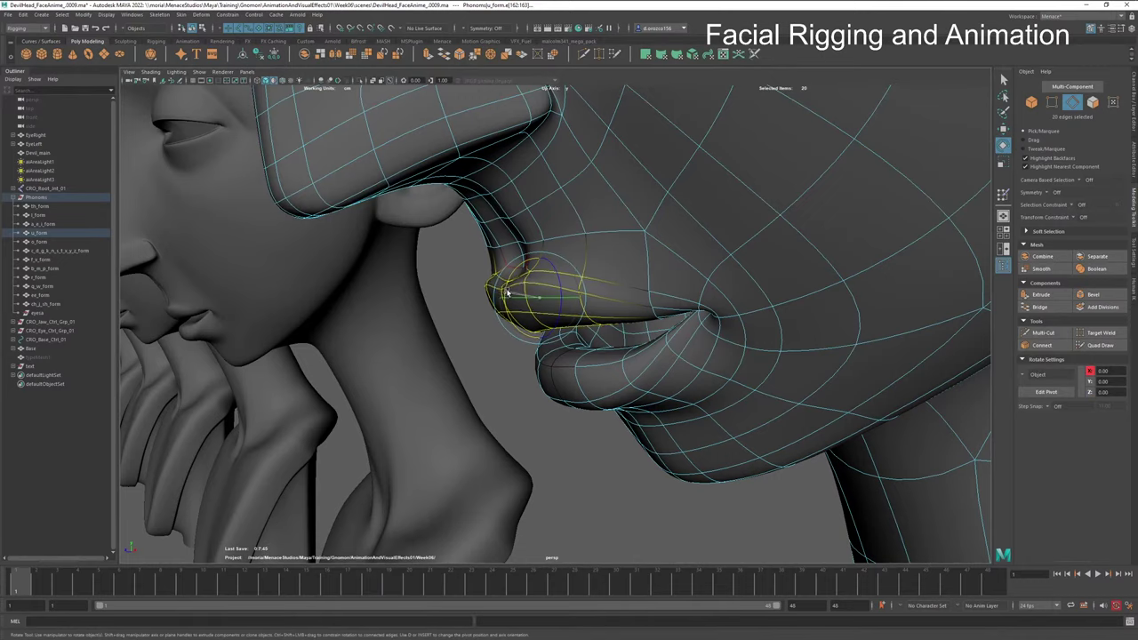
pyautogui.keyDown('alt'); pyautogui.moveTo(514, 294); pyautogui.dragTo(671, 308); pyautogui.keyUp('alt')
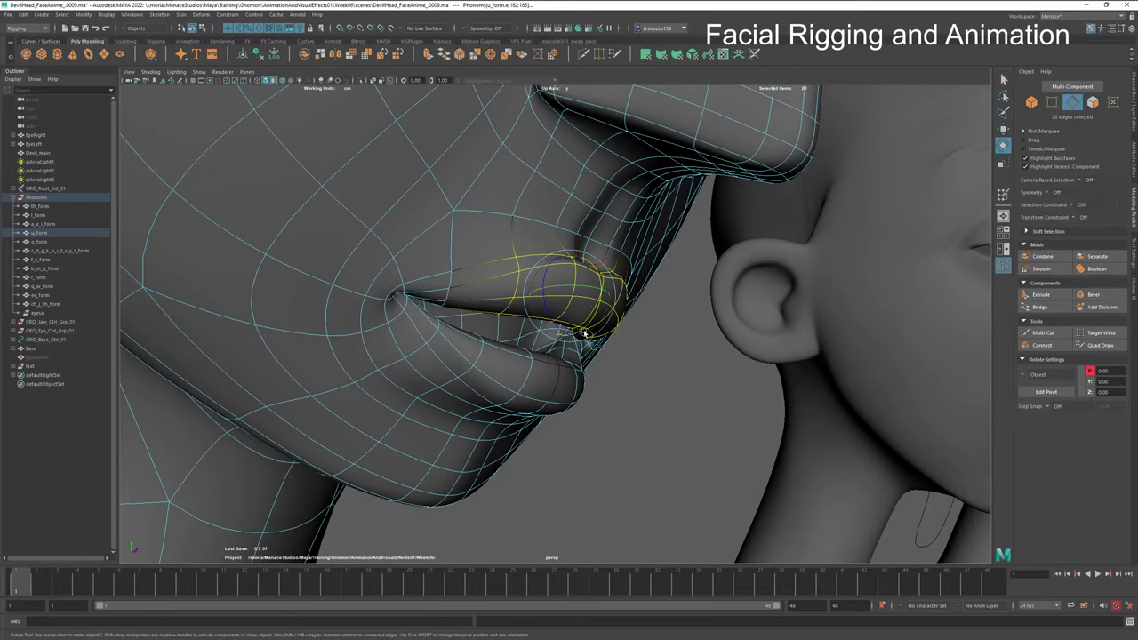
pyautogui.keyDown('alt'); pyautogui.moveTo(584, 334); pyautogui.dragTo(492, 333); pyautogui.keyUp('alt')
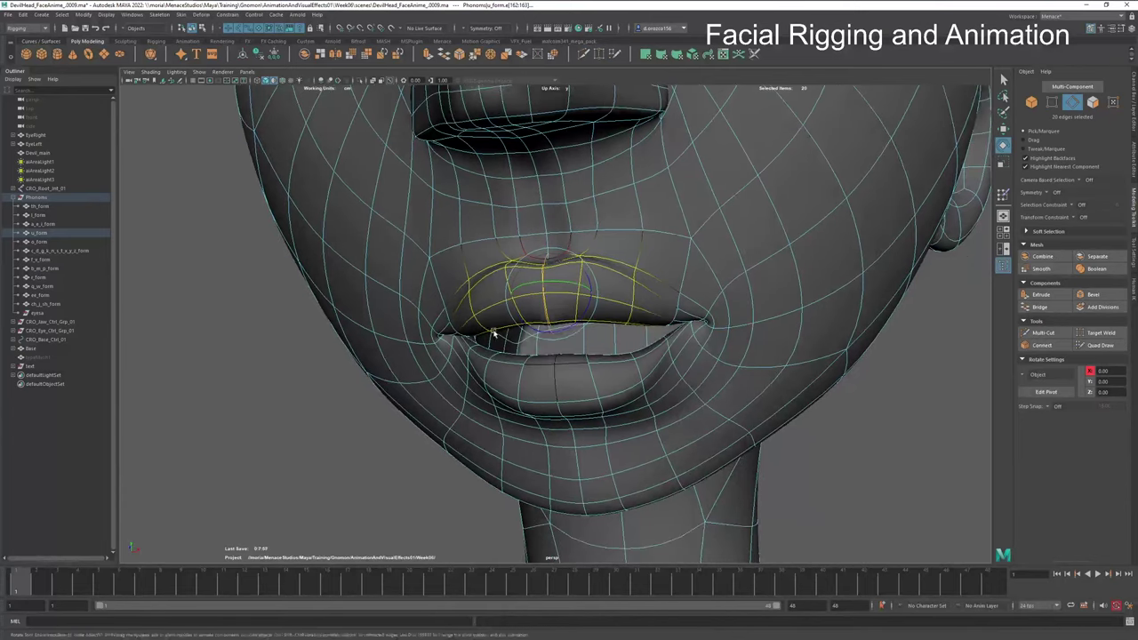
# Step: Select the lip outline, lip seam and lower-lip seam edge loops, leaving out chin and neck
pyautogui.doubleClick(661, 284)
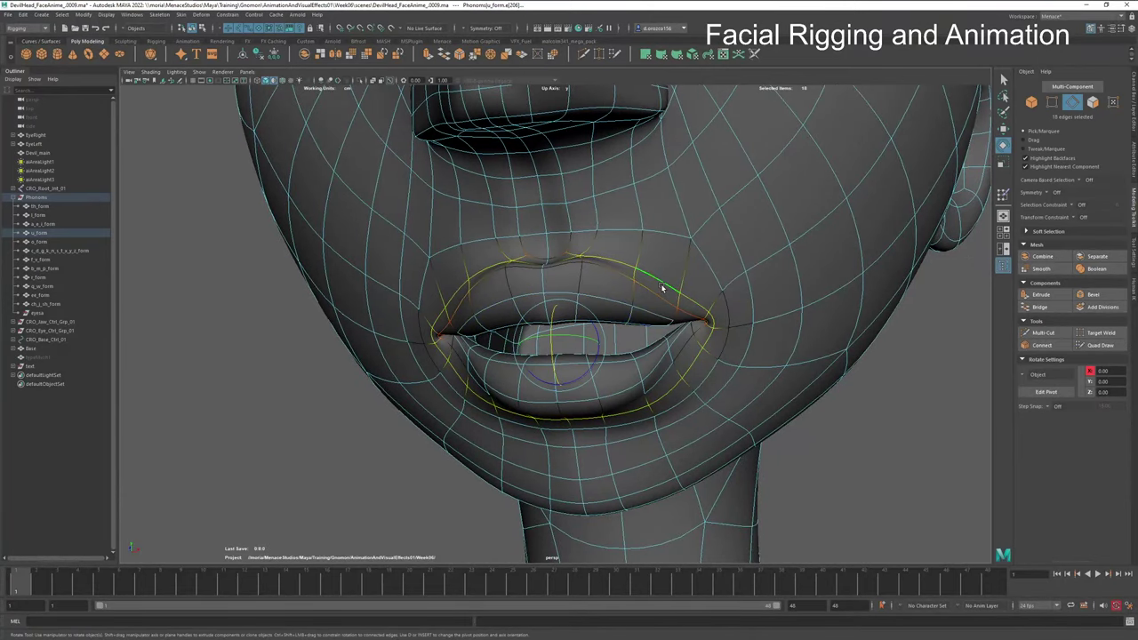
pyautogui.keyDown('shift'); pyautogui.doubleClick(672, 343); pyautogui.keyUp('shift')
pyautogui.keyDown('shift'); pyautogui.doubleClick(647, 344); pyautogui.keyUp('shift')
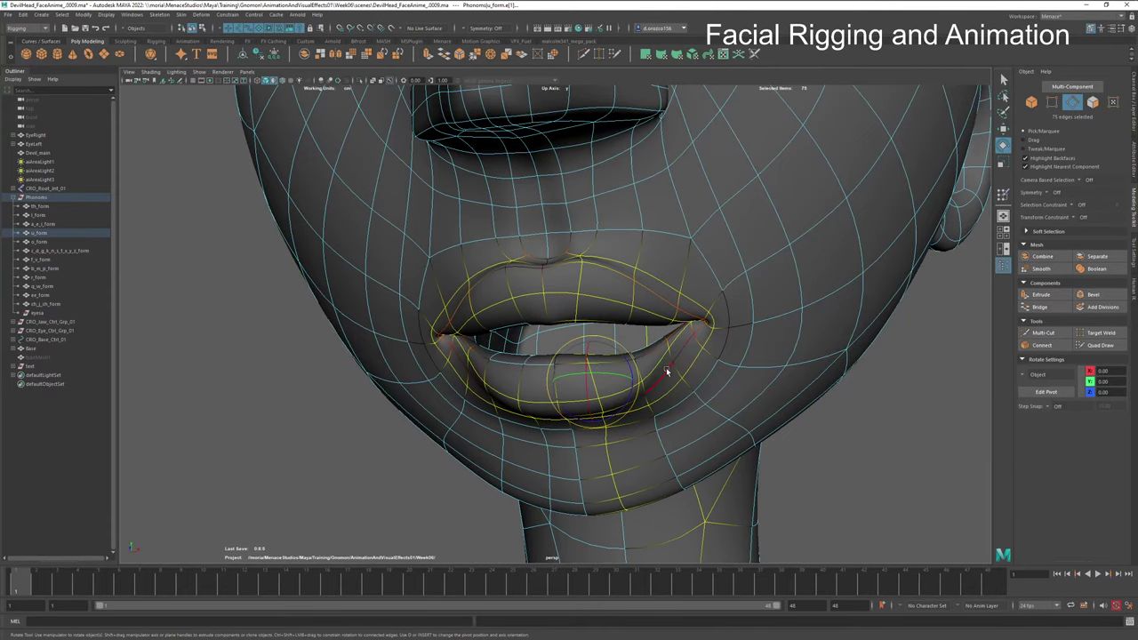
pyautogui.keyDown('alt'); pyautogui.moveTo(667, 372); pyautogui.dragTo(688, 377); pyautogui.keyUp('alt')
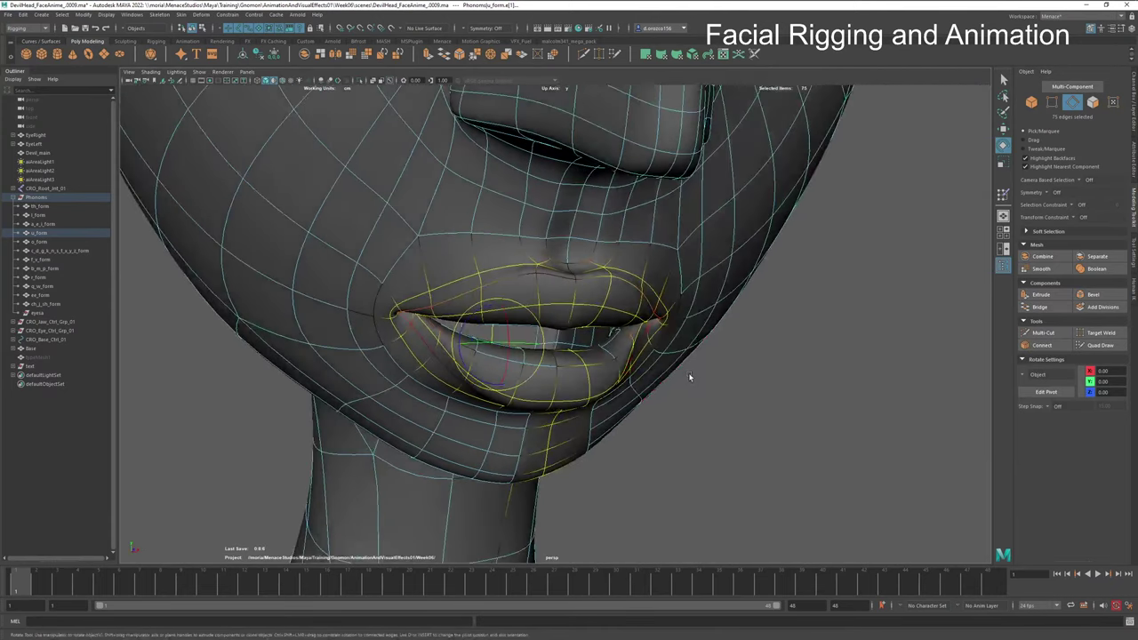
pyautogui.doubleClick(454, 278)
pyautogui.keyDown('shift'); pyautogui.doubleClick(471, 315); pyautogui.keyUp('shift')
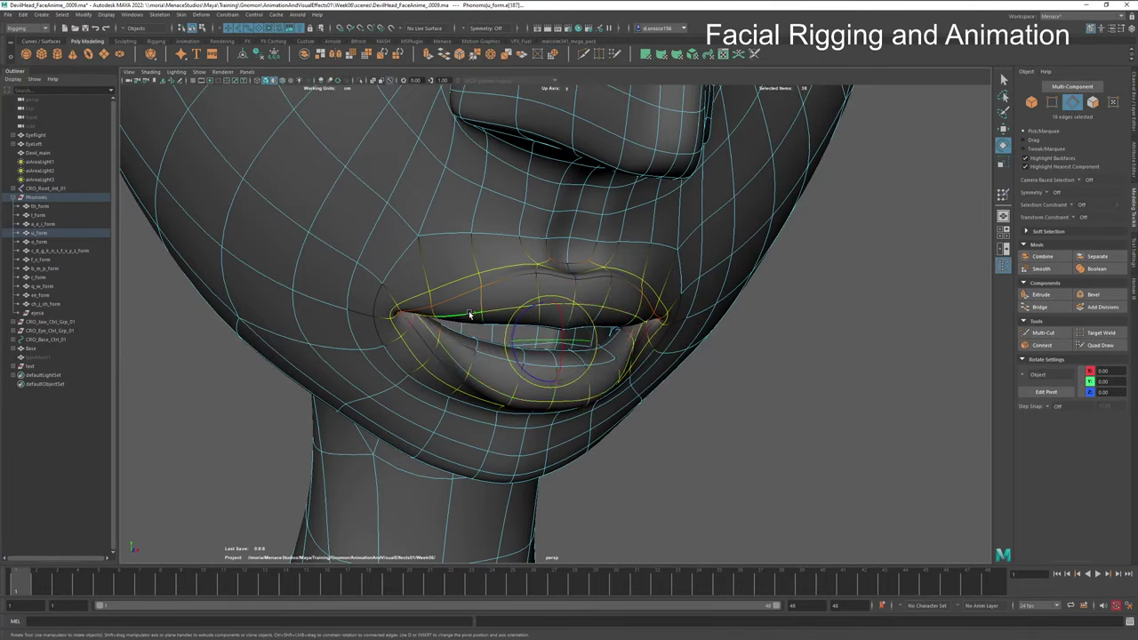
pyautogui.keyDown('shift'); pyautogui.doubleClick(469, 342); pyautogui.keyUp('shift')
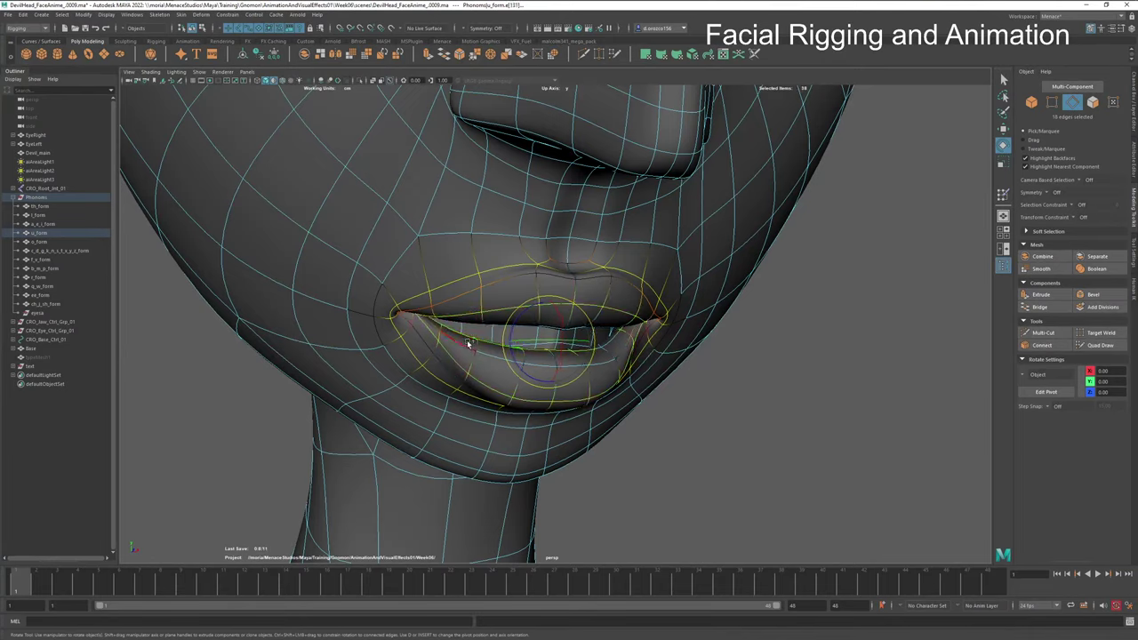
pyautogui.keyDown('shift'); pyautogui.doubleClick(458, 343); pyautogui.keyUp('shift')
pyautogui.keyDown('alt'); pyautogui.moveTo(528, 300); pyautogui.dragTo(616, 362); pyautogui.keyUp('alt')
pyautogui.press('w')
pyautogui.press('e')
pyautogui.press('r')
pyautogui.hotkey('ctrl', 'z')
pyautogui.press('b')
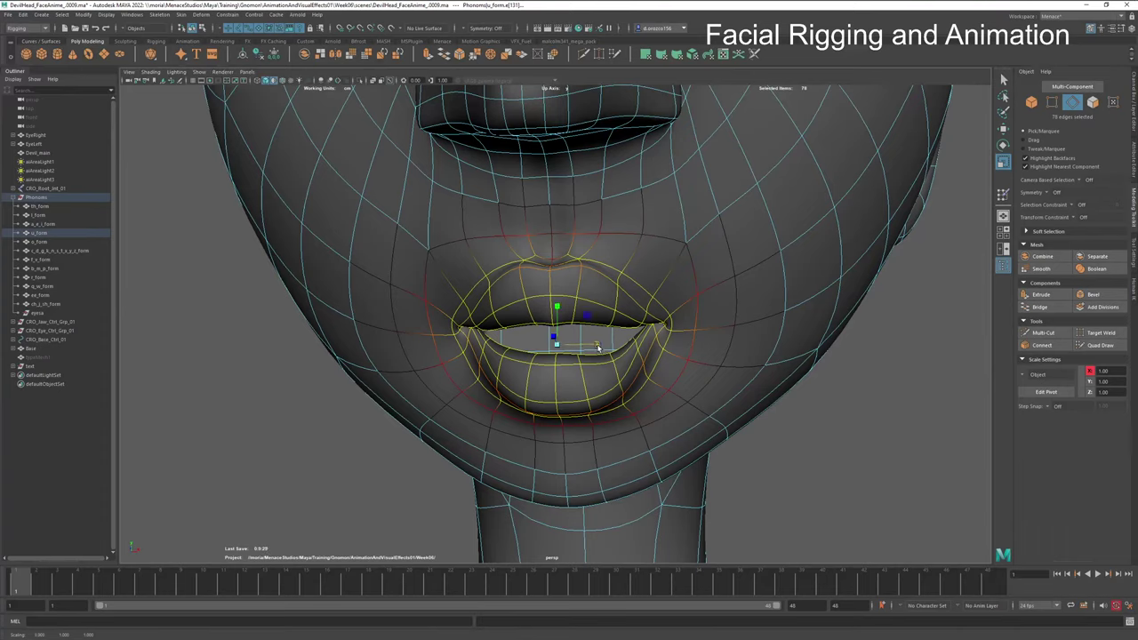
pyautogui.press('b')
pyautogui.moveTo(598, 347); pyautogui.dragTo(681, 367)
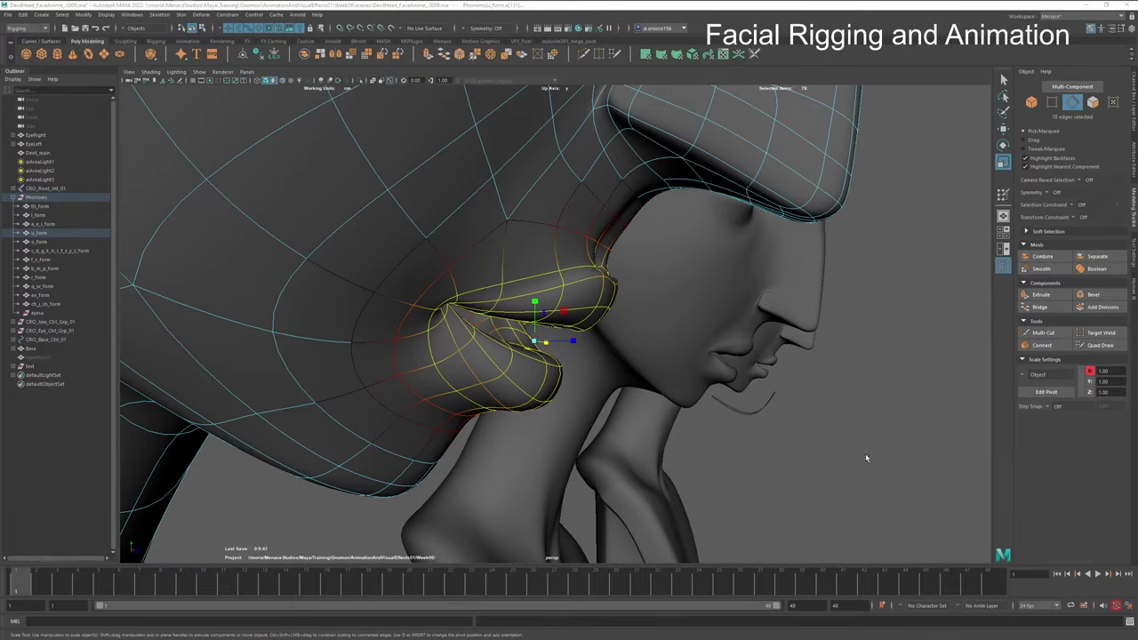
pyautogui.keyDown('alt'); pyautogui.moveTo(847, 445); pyautogui.dragTo(795, 448); pyautogui.keyUp('alt')
pyautogui.moveTo(795, 448)
pyautogui.keyDown('alt'); pyautogui.mouseDown(button='right')
pyautogui.moveTo(374, 374)
pyautogui.moveTo(669, 378)
pyautogui.mouseUp(button='right'); pyautogui.keyUp('alt')
pyautogui.keyDown('alt'); pyautogui.moveTo(670, 378); pyautogui.dragTo(846, 394); pyautogui.keyUp('alt')
pyautogui.keyDown('alt'); pyautogui.moveTo(846, 394); pyautogui.dragTo(392, 364, button='middle'); pyautogui.keyUp('alt')
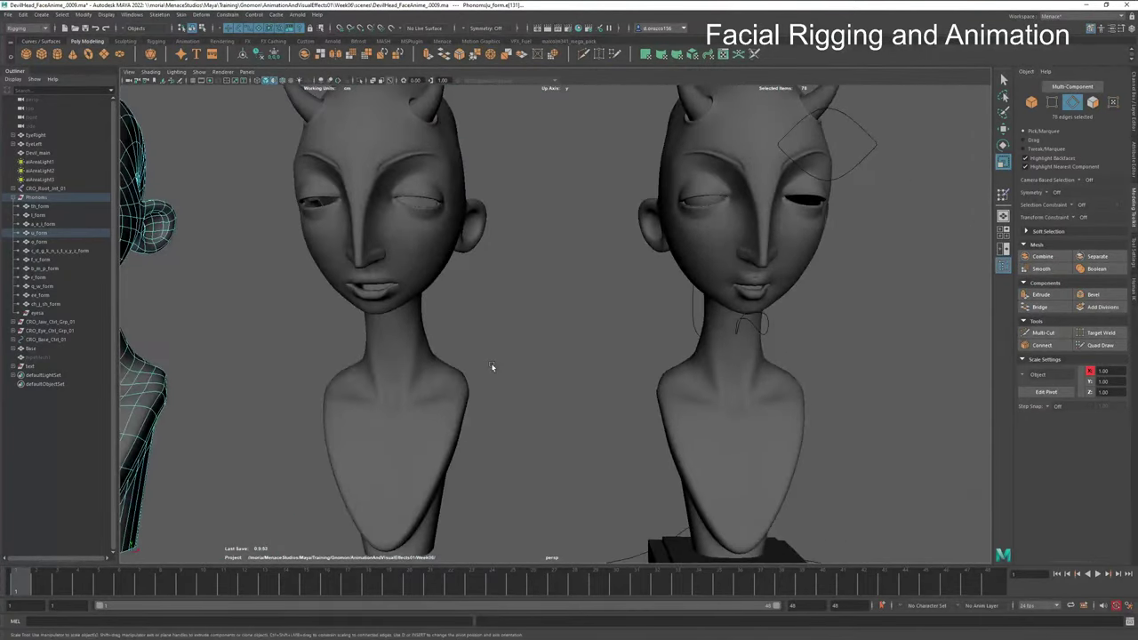
pyautogui.keyDown('alt'); pyautogui.moveTo(492, 367); pyautogui.dragTo(571, 373); pyautogui.keyUp('alt')
pyautogui.moveTo(571, 373)
pyautogui.keyDown('alt'); pyautogui.mouseDown(button='right')
pyautogui.moveTo(834, 341)
pyautogui.moveTo(734, 355)
pyautogui.moveTo(723, 330)
pyautogui.moveTo(720, 353)
pyautogui.mouseUp(button='right'); pyautogui.keyUp('alt')
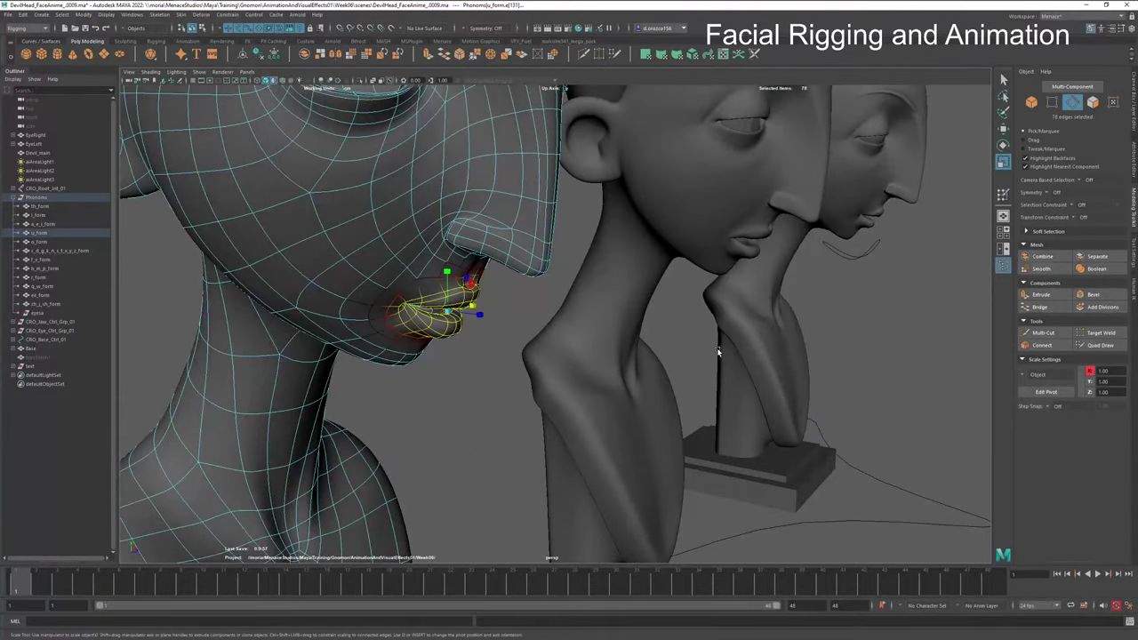
pyautogui.press('f')
pyautogui.keyDown('alt'); pyautogui.moveTo(708, 346); pyautogui.dragTo(485, 377); pyautogui.keyUp('alt')
pyautogui.scroll(-5, 491, 341)
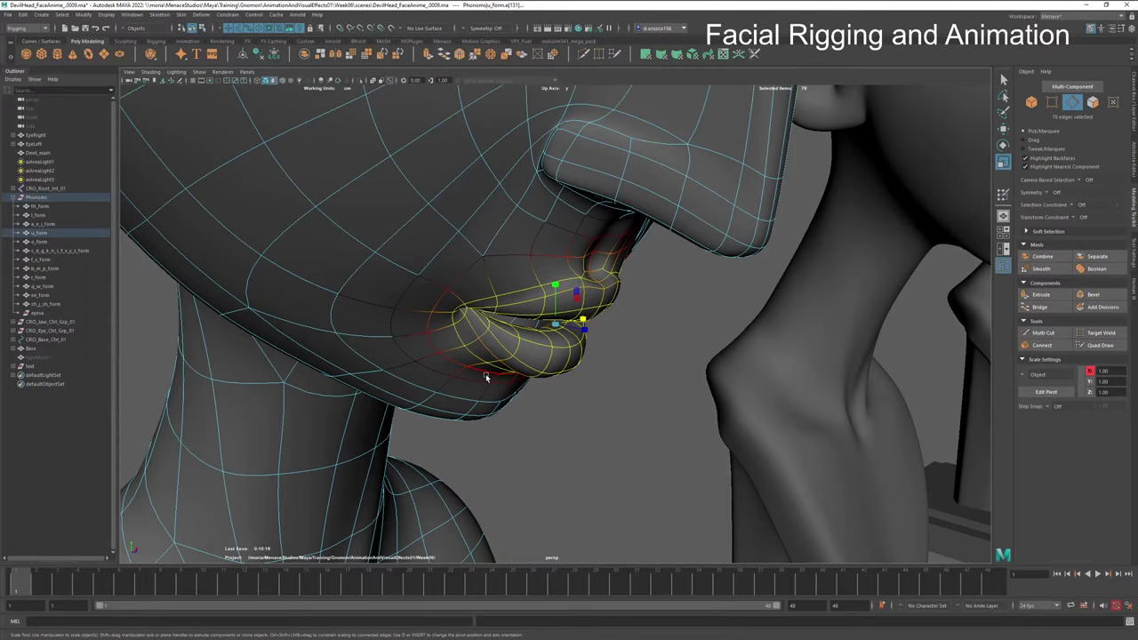
pyautogui.keyDown('alt'); pyautogui.moveTo(485, 376); pyautogui.dragTo(646, 312); pyautogui.keyUp('alt')
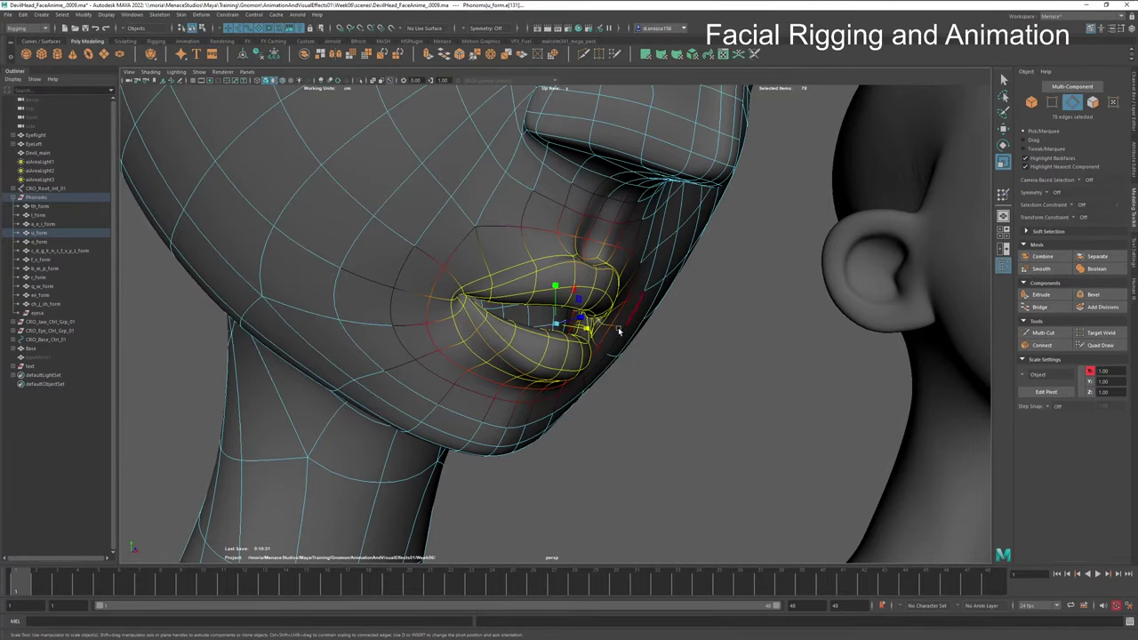
pyautogui.moveTo(613, 332)
pyautogui.keyDown('alt'); pyautogui.mouseDown()
pyautogui.moveTo(564, 340)
pyautogui.moveTo(610, 325)
pyautogui.moveTo(593, 333)
pyautogui.mouseUp(); pyautogui.keyUp('alt')
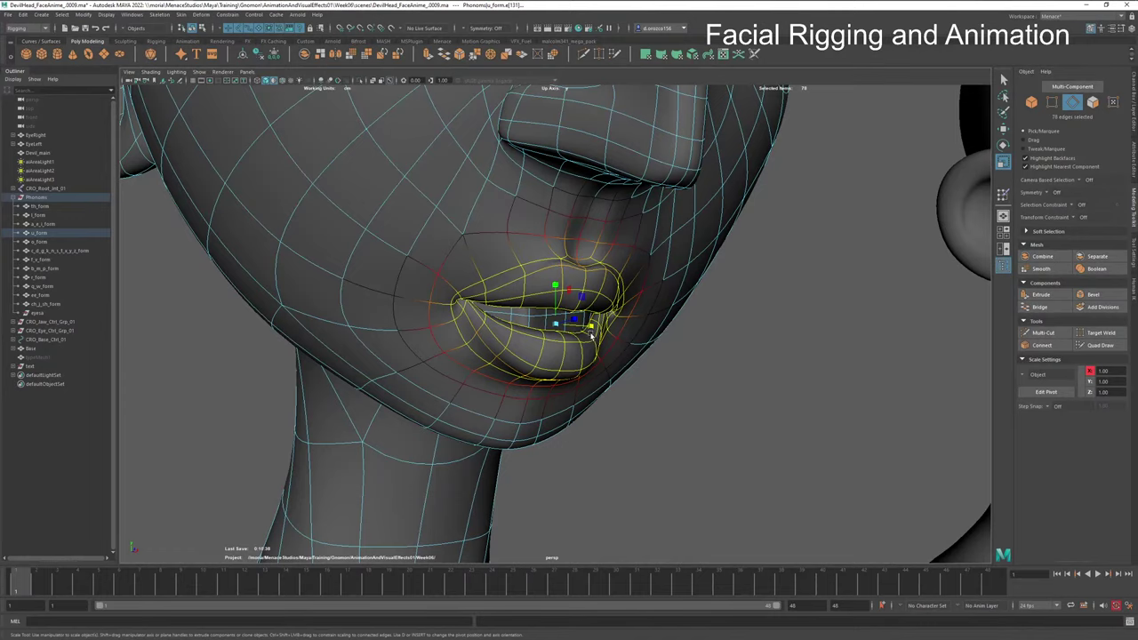
# Step: Select edges across the lower lip from its right side to its left end
pyautogui.click(535, 367)
pyautogui.press('q')
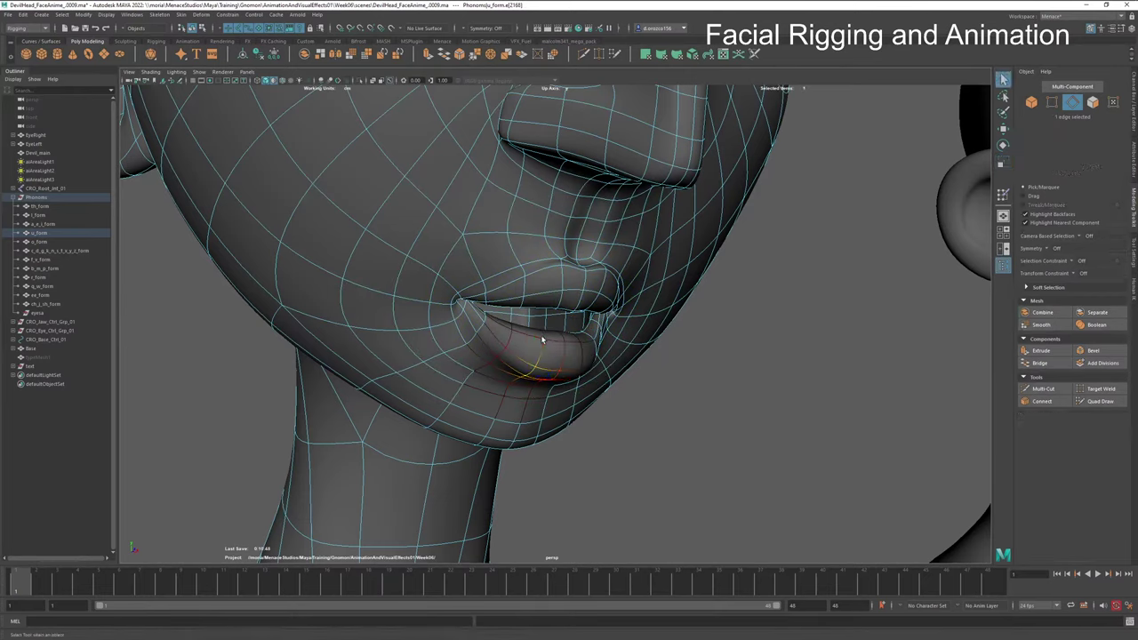
pyautogui.keyDown('shift'); pyautogui.click(544, 339); pyautogui.keyUp('shift')
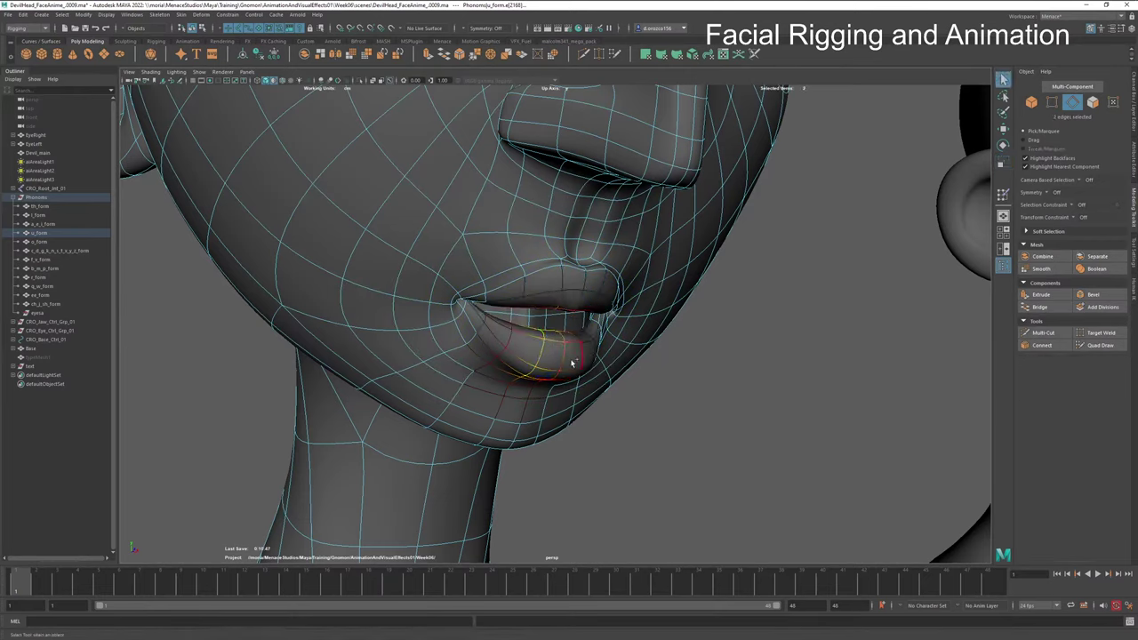
pyautogui.keyDown('shift'); pyautogui.click(560, 378); pyautogui.keyUp('shift')
pyautogui.keyDown('shift'); pyautogui.click(589, 333); pyautogui.keyUp('shift')
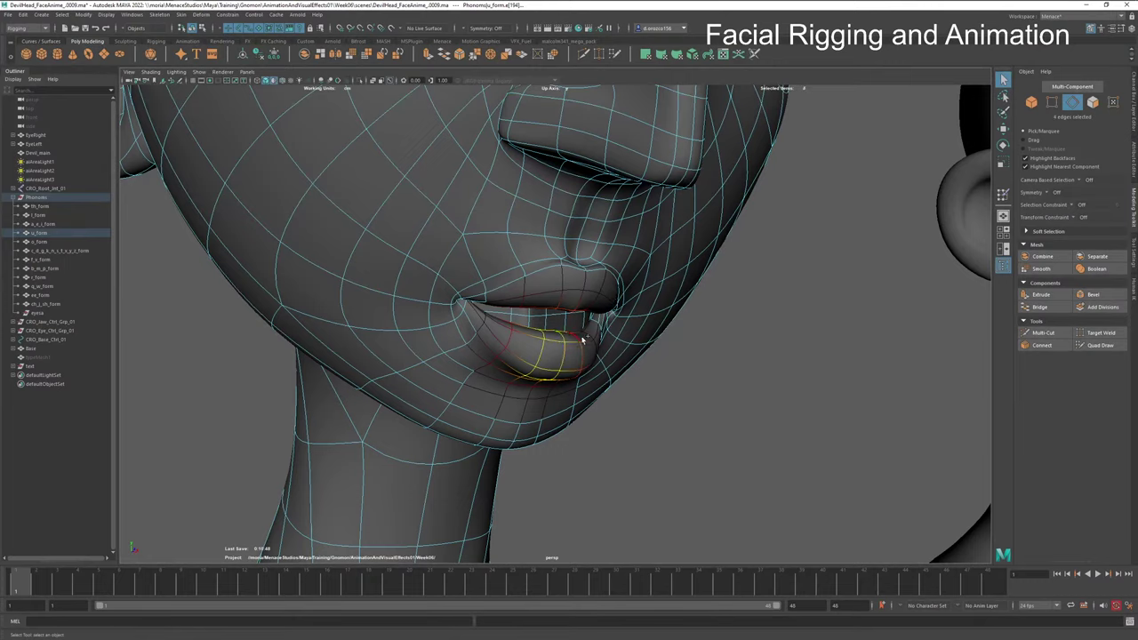
pyautogui.keyDown('shift'); pyautogui.click(588, 336); pyautogui.keyUp('shift')
pyautogui.keyDown('shift'); pyautogui.click(578, 378); pyautogui.keyUp('shift')
pyautogui.keyDown('shift'); pyautogui.click(502, 358); pyautogui.keyUp('shift')
pyautogui.keyDown('shift'); pyautogui.click(502, 358); pyautogui.keyUp('shift')
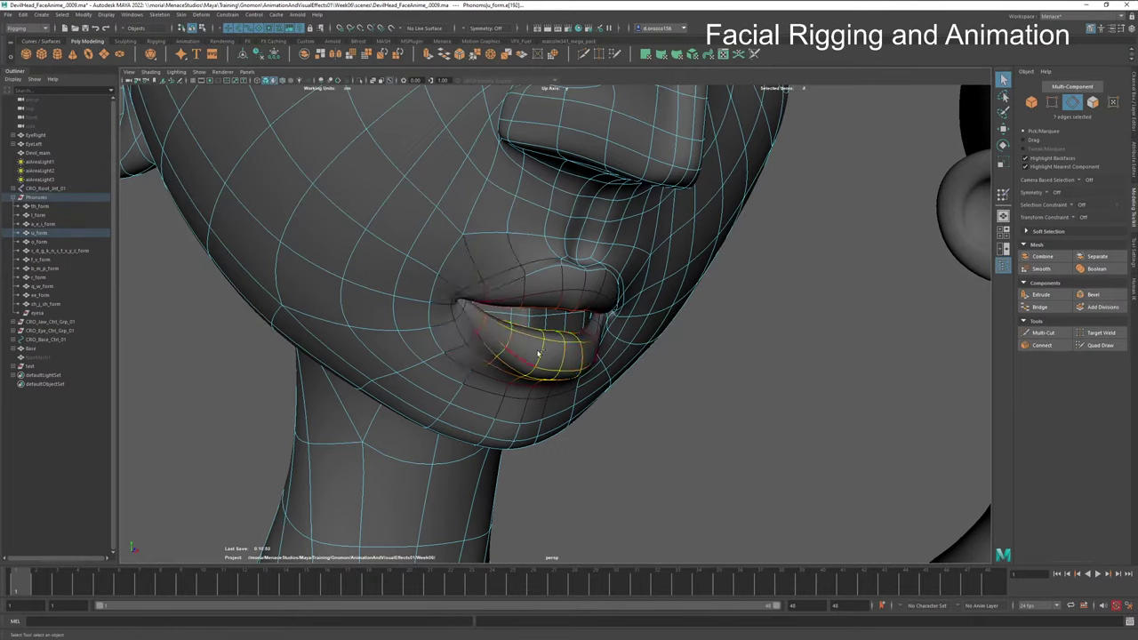
# Step: Add lip-corner edges, drop a stray edge, then try a rotate and undo it
pyautogui.keyDown('alt'); pyautogui.moveTo(590, 356); pyautogui.dragTo(614, 351); pyautogui.keyUp('alt')
pyautogui.keyDown('shift'); pyautogui.click(597, 367); pyautogui.keyUp('shift')
pyautogui.scroll(5, 547, 345)
pyautogui.scroll(-2, 614, 351)
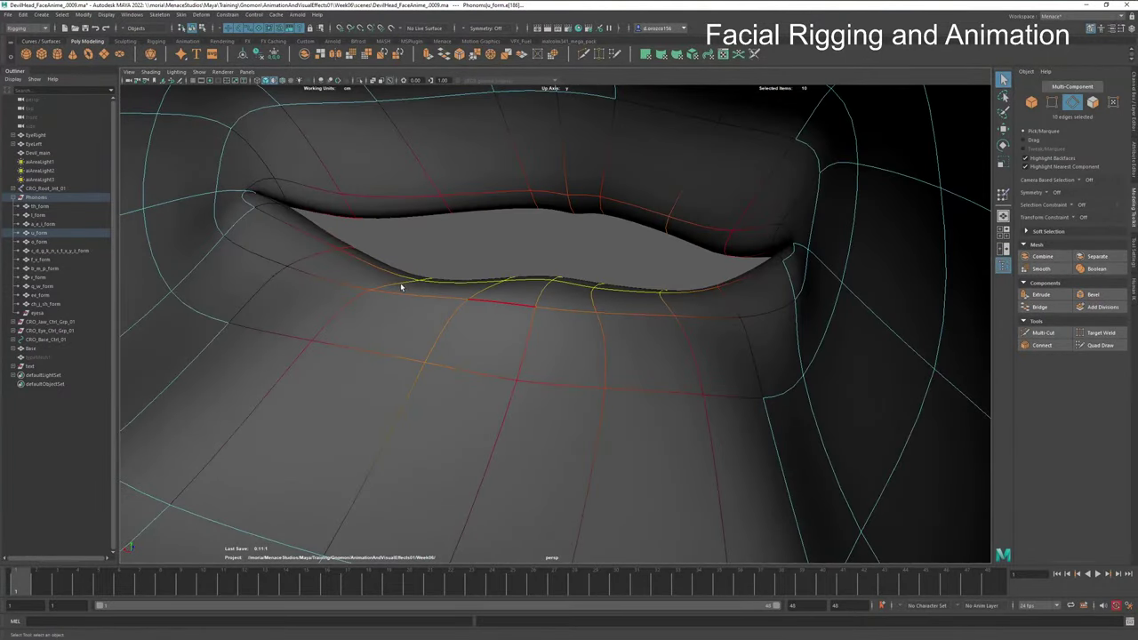
pyautogui.keyDown('shift'); pyautogui.click(400, 283); pyautogui.keyUp('shift')
pyautogui.keyDown('shift'); pyautogui.click(471, 296); pyautogui.keyUp('shift')
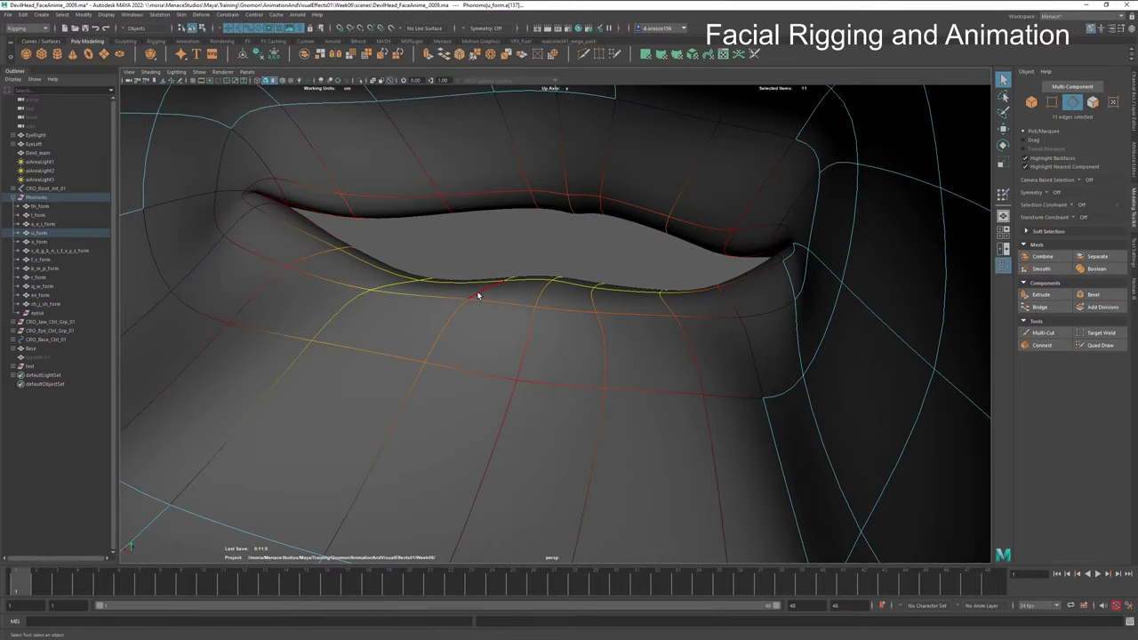
pyautogui.keyDown('alt'); pyautogui.moveTo(478, 297); pyautogui.dragTo(409, 299); pyautogui.keyUp('alt')
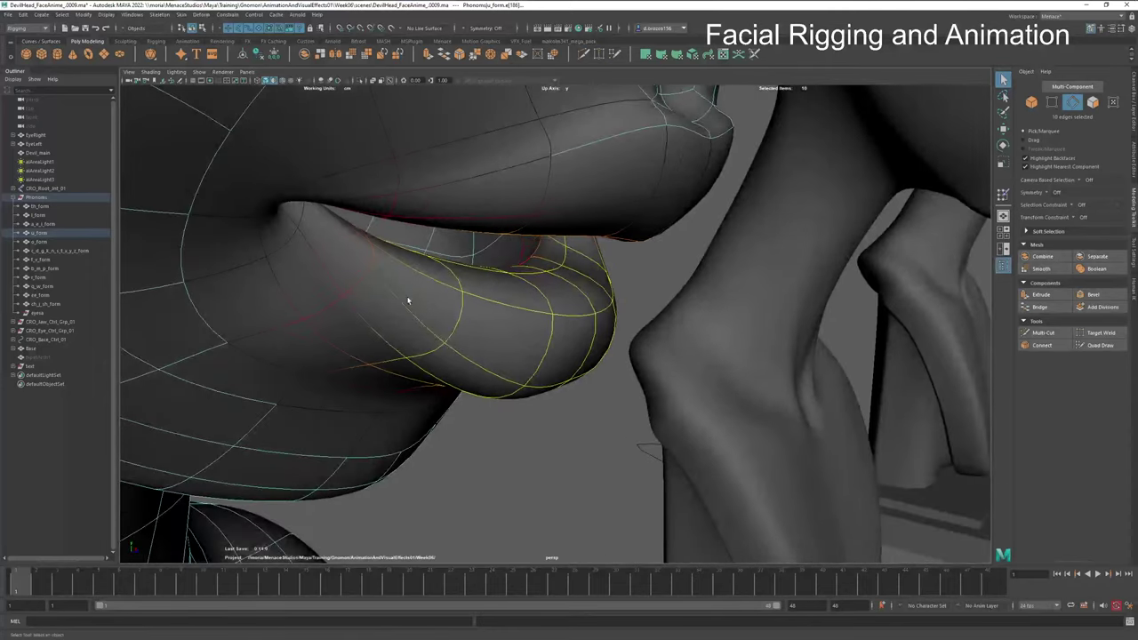
pyautogui.press('e')
pyautogui.moveTo(580, 308); pyautogui.dragTo(412, 273)
pyautogui.hotkey('ctrl', 'z')
# Step: Resize the soft-select falloff and push the lower-lip edges down
pyautogui.keyDown('ctrl'); pyautogui.click(439, 265); pyautogui.keyUp('ctrl')
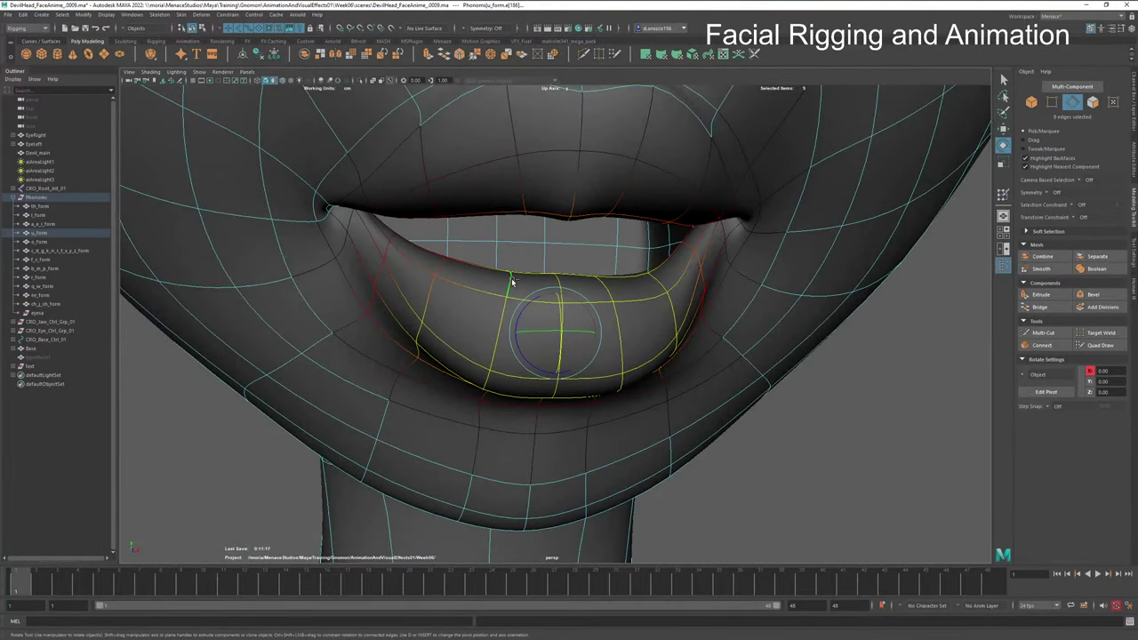
pyautogui.hotkey('ctrl', 'z')
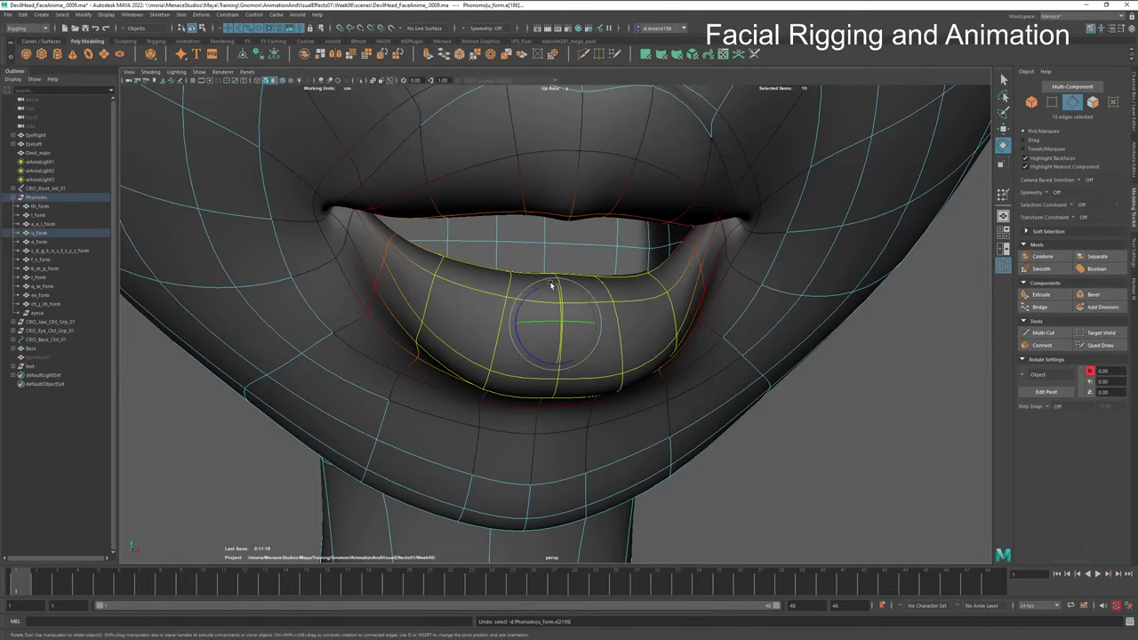
pyautogui.moveTo(548, 280); pyautogui.dragTo(578, 308)
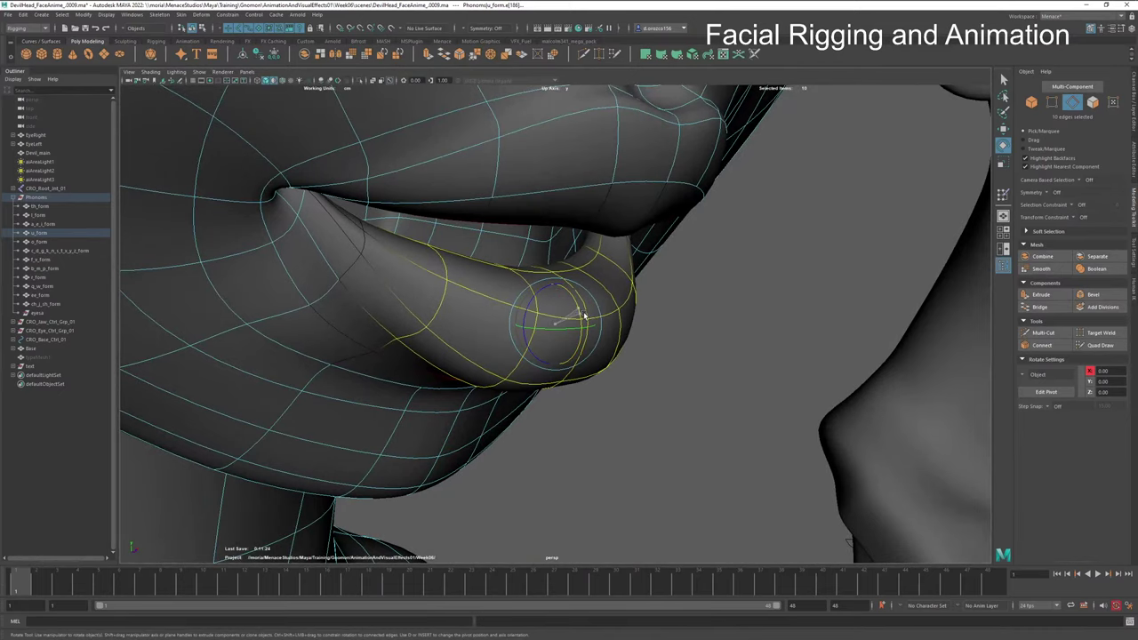
pyautogui.press('w')
pyautogui.moveTo(556, 279); pyautogui.dragTo(453, 289)
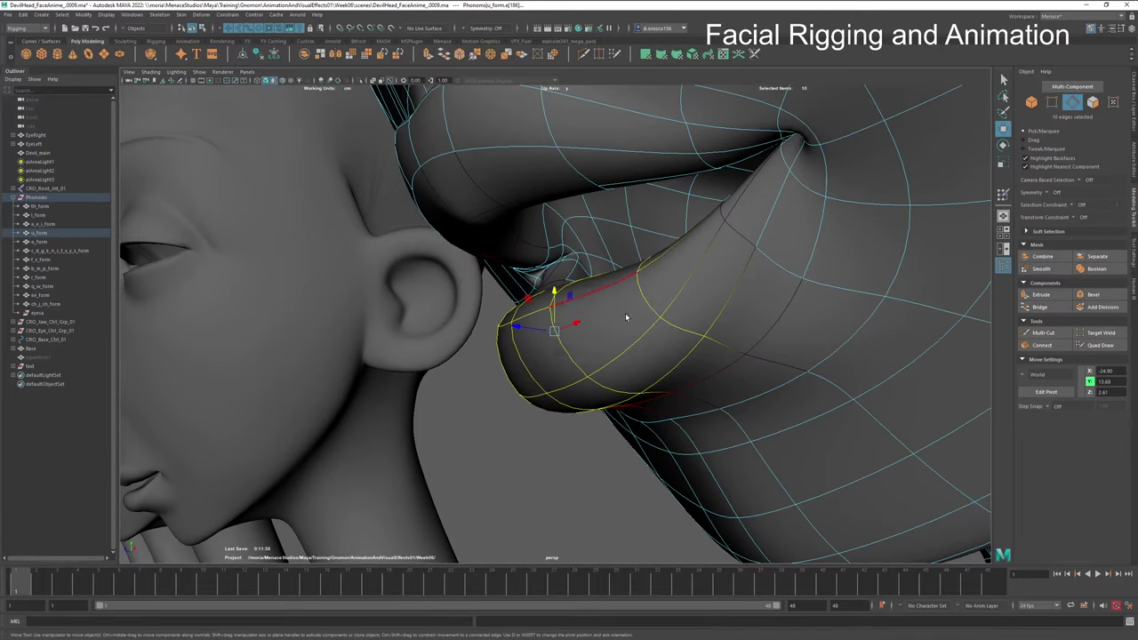
pyautogui.moveTo(455, 287)
pyautogui.keyDown('alt'); pyautogui.mouseDown()
pyautogui.moveTo(389, 294)
pyautogui.moveTo(473, 293)
pyautogui.moveTo(463, 307)
pyautogui.mouseUp(); pyautogui.keyUp('alt')
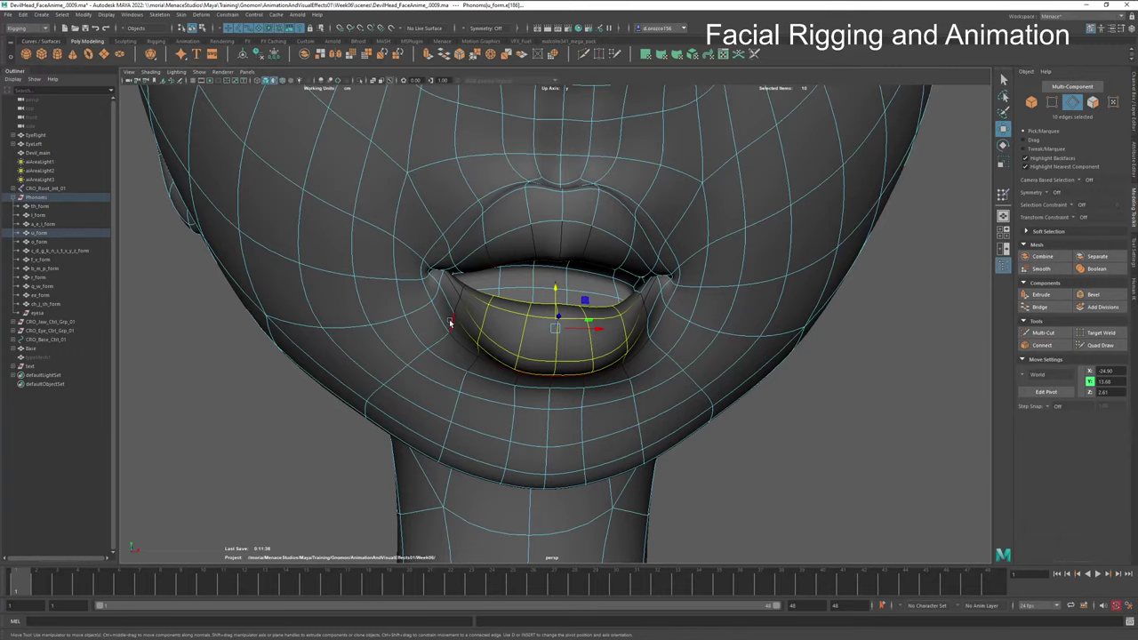
# Step: Select edges at both mouth corners and raise them slightly along Y
pyautogui.doubleClick(451, 262)
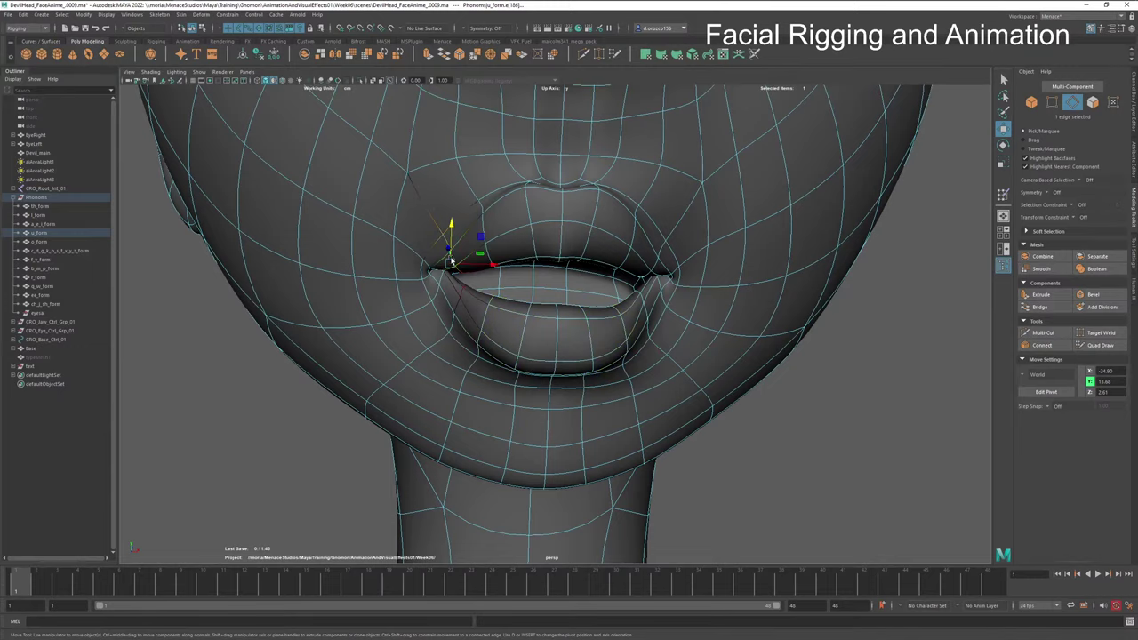
pyautogui.click(654, 273)
pyautogui.keyDown('shift'); pyautogui.click(651, 275); pyautogui.keyUp('shift')
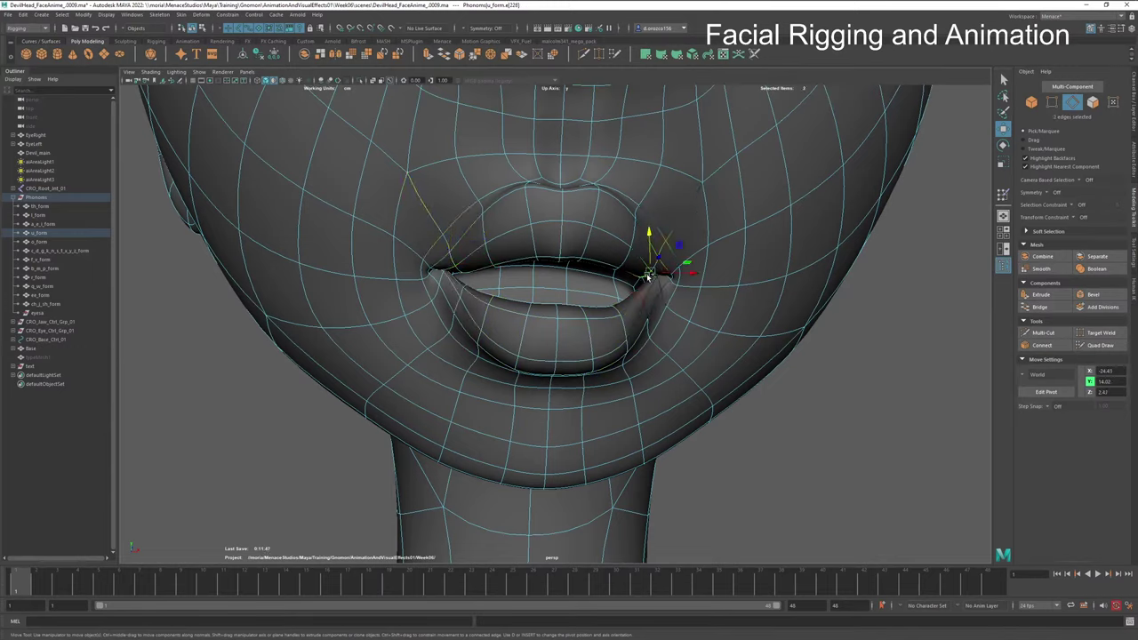
pyautogui.keyDown('shift'); pyautogui.click(452, 259); pyautogui.keyUp('shift')
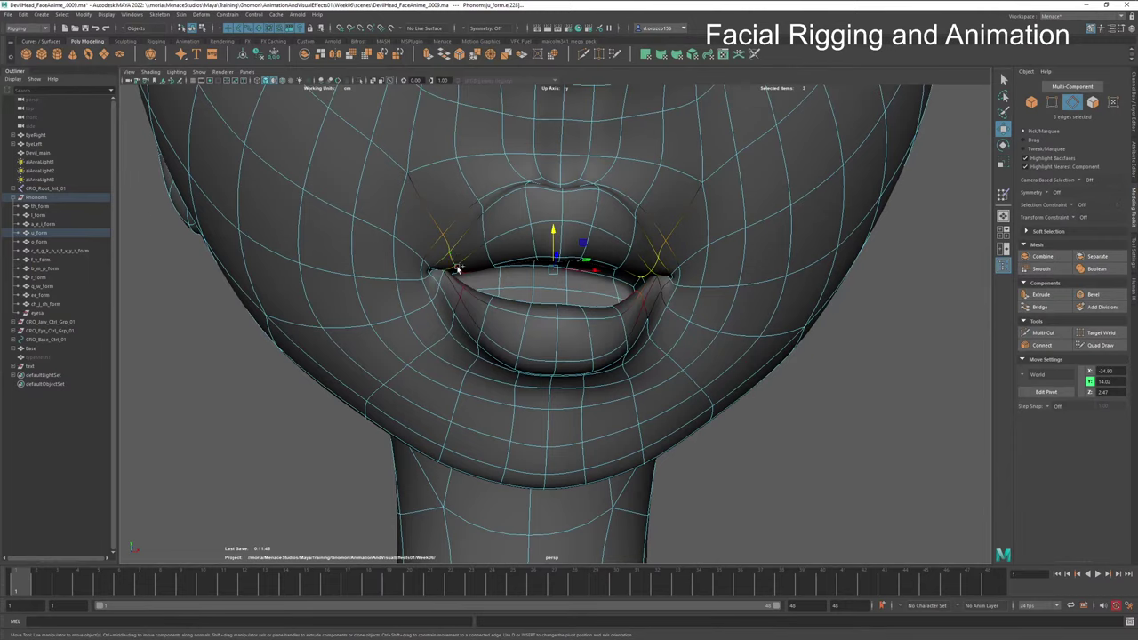
pyautogui.keyDown('shift'); pyautogui.click(458, 265); pyautogui.keyUp('shift')
pyautogui.moveTo(555, 233)
pyautogui.mouseDown()
pyautogui.moveTo(554, 221)
pyautogui.moveTo(558, 247)
pyautogui.moveTo(553, 221)
pyautogui.mouseUp()
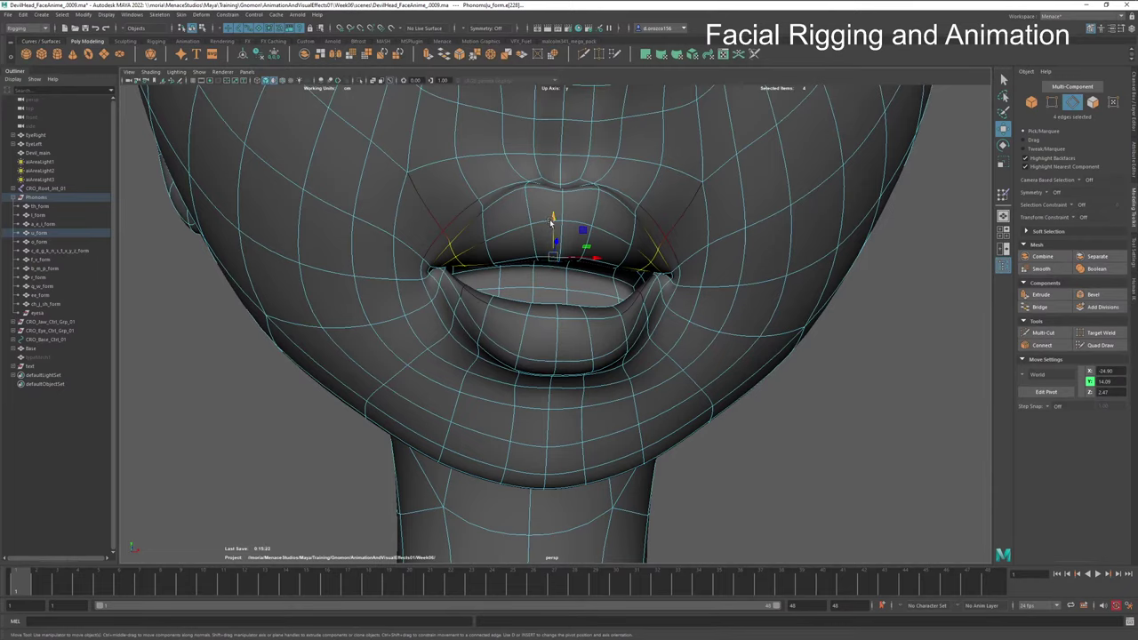
# Step: Lower the mouth-corner edges slightly, then select edges at both left and right mouth corners
pyautogui.moveTo(552, 220); pyautogui.dragTo(552, 231)
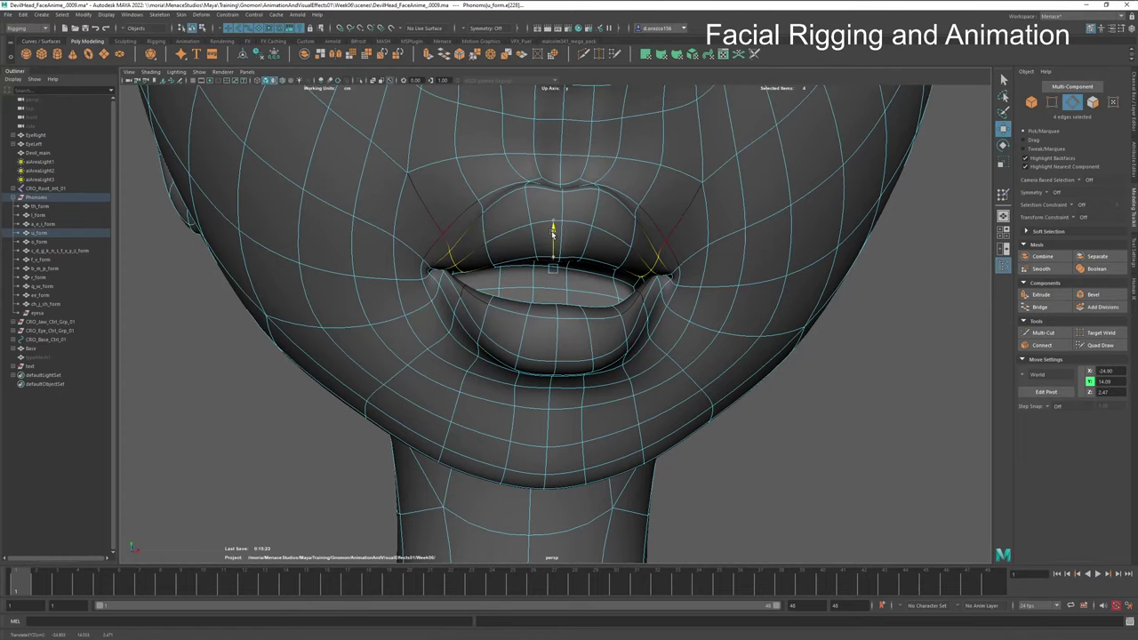
pyautogui.click(464, 299)
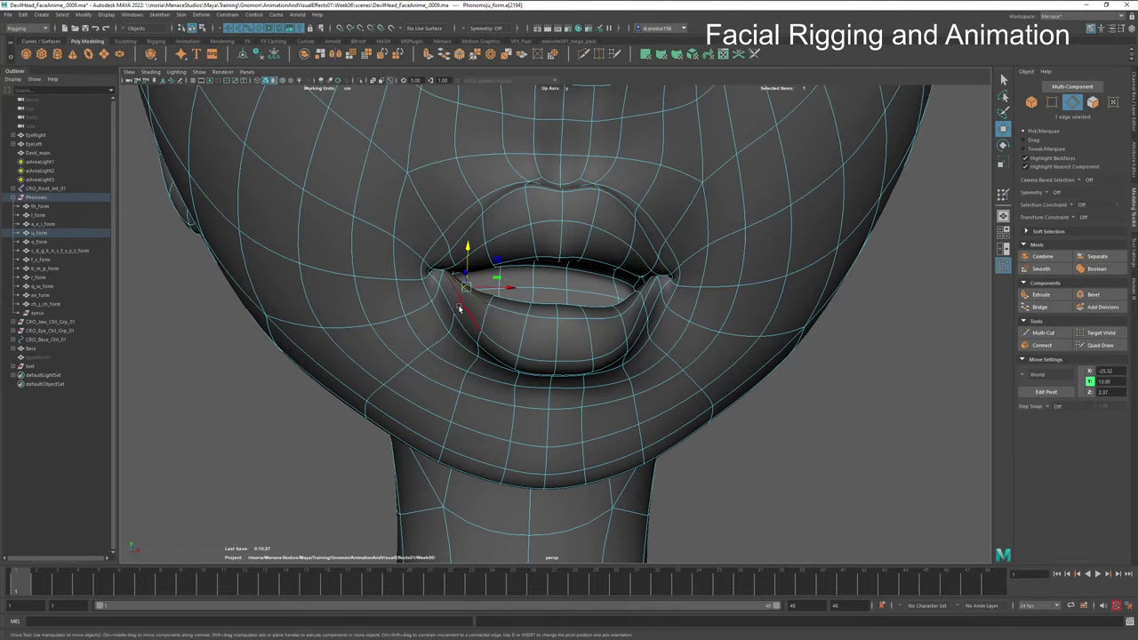
pyautogui.keyDown('shift'); pyautogui.click(459, 308); pyautogui.keyUp('shift')
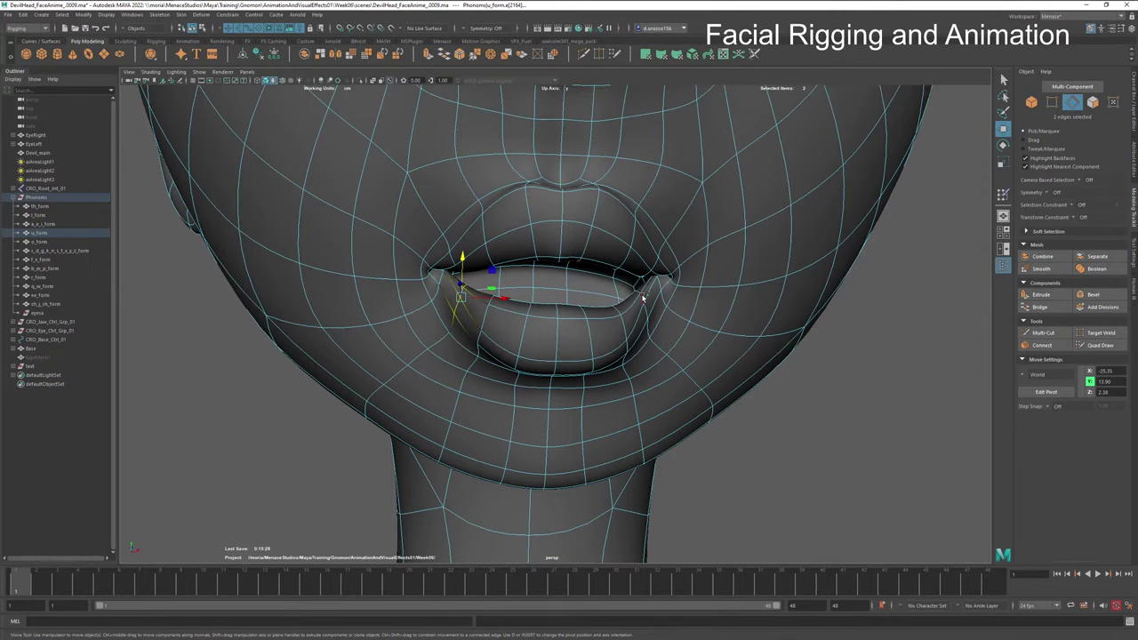
pyautogui.keyDown('alt'); pyautogui.moveTo(645, 319); pyautogui.dragTo(648, 287); pyautogui.keyUp('alt')
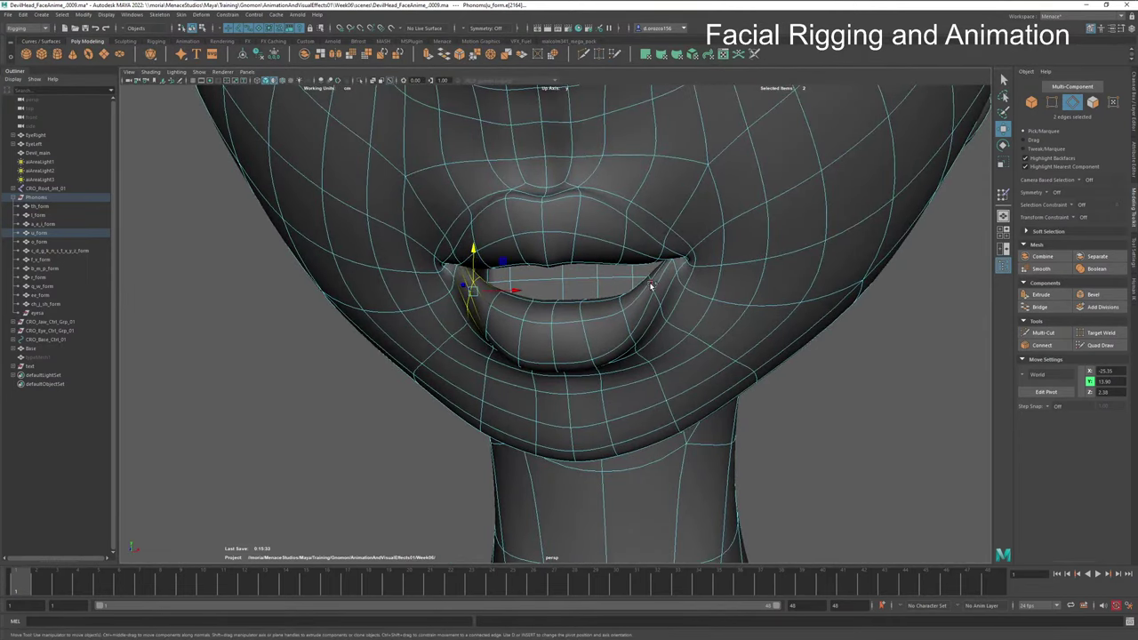
pyautogui.keyDown('shift'); pyautogui.click(650, 286); pyautogui.keyUp('shift')
pyautogui.keyDown('shift'); pyautogui.click(660, 306); pyautogui.keyUp('shift')
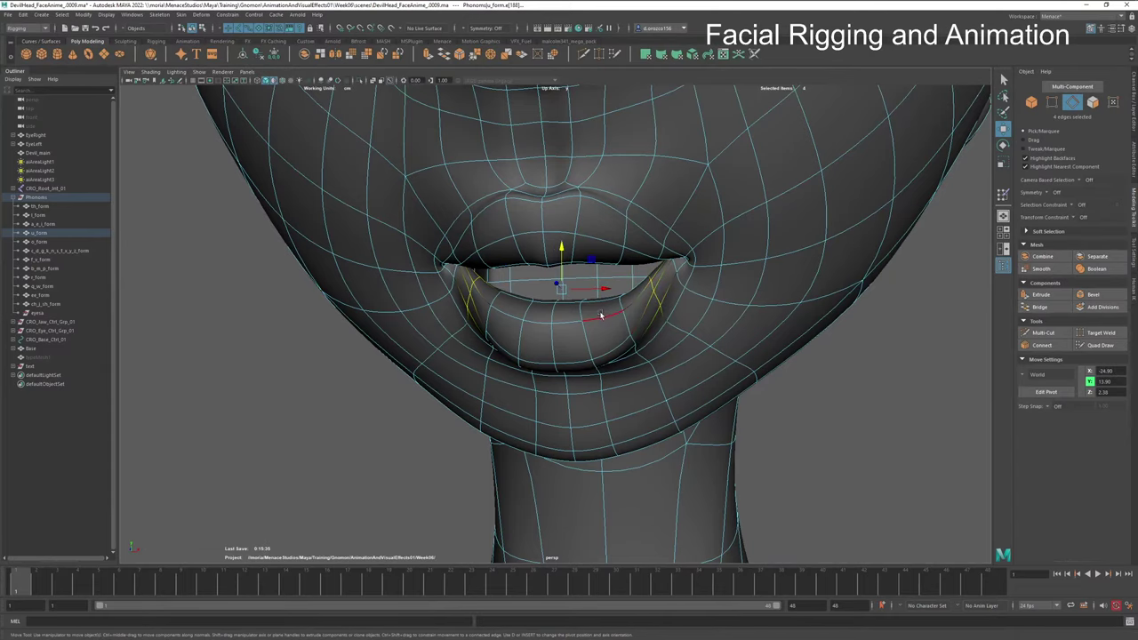
pyautogui.keyDown('alt'); pyautogui.moveTo(601, 315); pyautogui.dragTo(563, 302); pyautogui.keyUp('alt')
pyautogui.keyDown('shift'); pyautogui.click(633, 277); pyautogui.keyUp('shift')
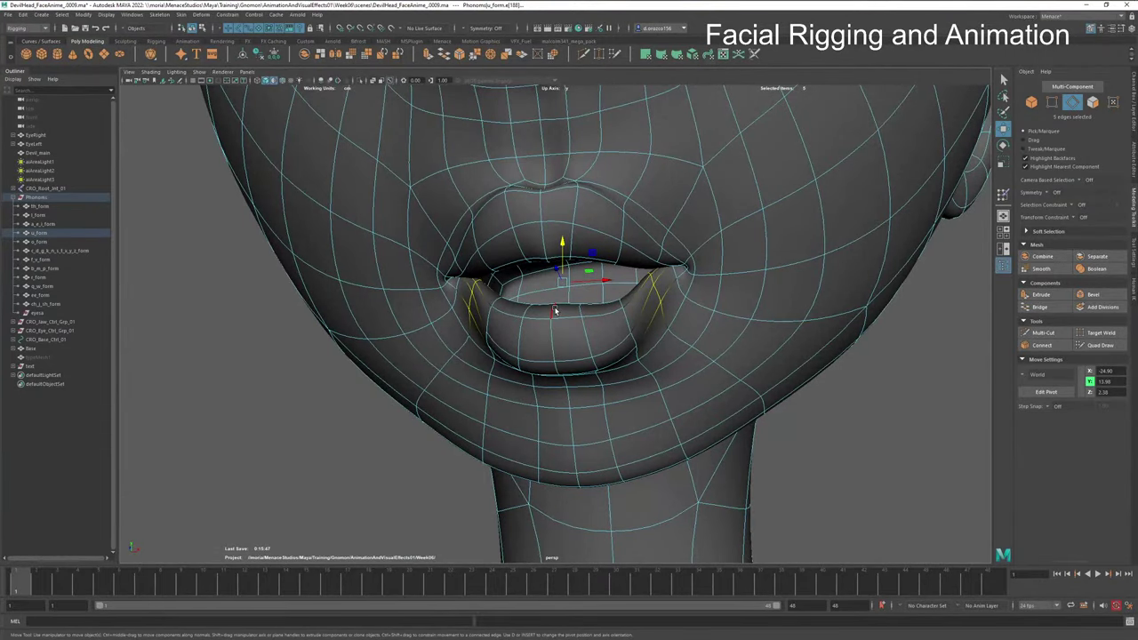
# Step: Select three lower-lip edges and frame them close up in the viewport
pyautogui.click(554, 309)
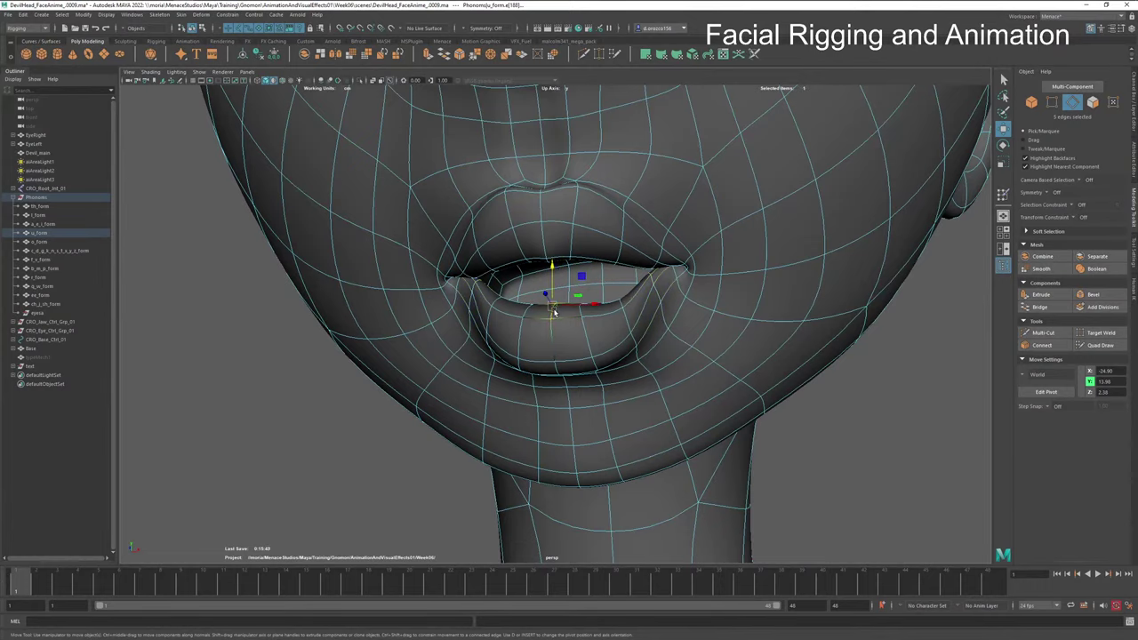
pyautogui.keyDown('shift'); pyautogui.click(558, 359); pyautogui.keyUp('shift')
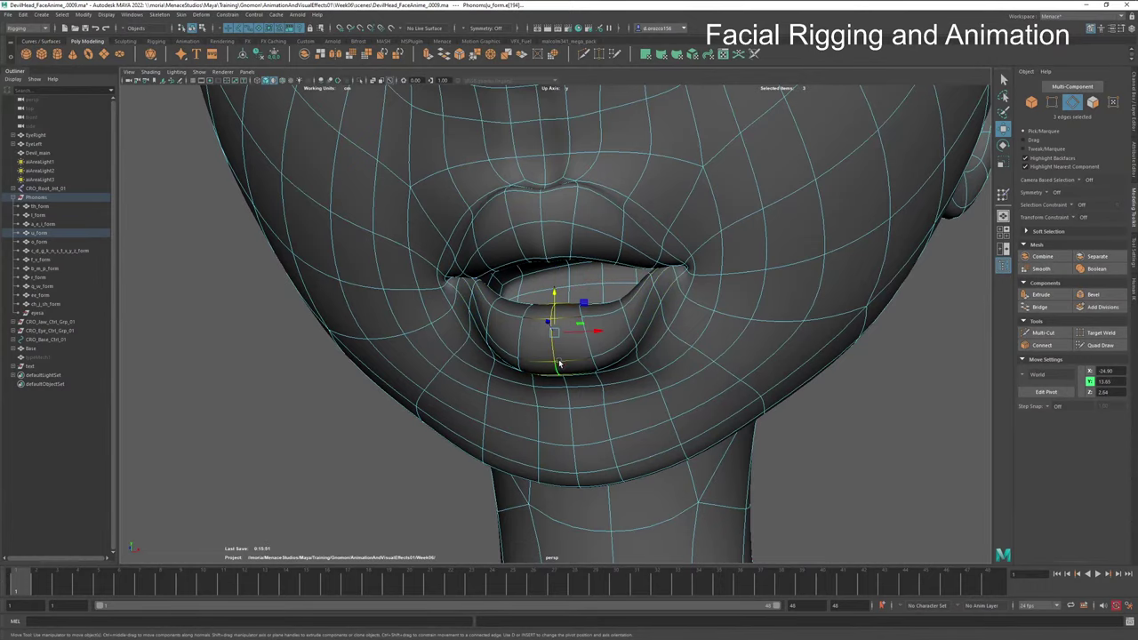
pyautogui.keyDown('alt'); pyautogui.moveTo(559, 359); pyautogui.dragTo(442, 374); pyautogui.keyUp('alt')
pyautogui.press('f')
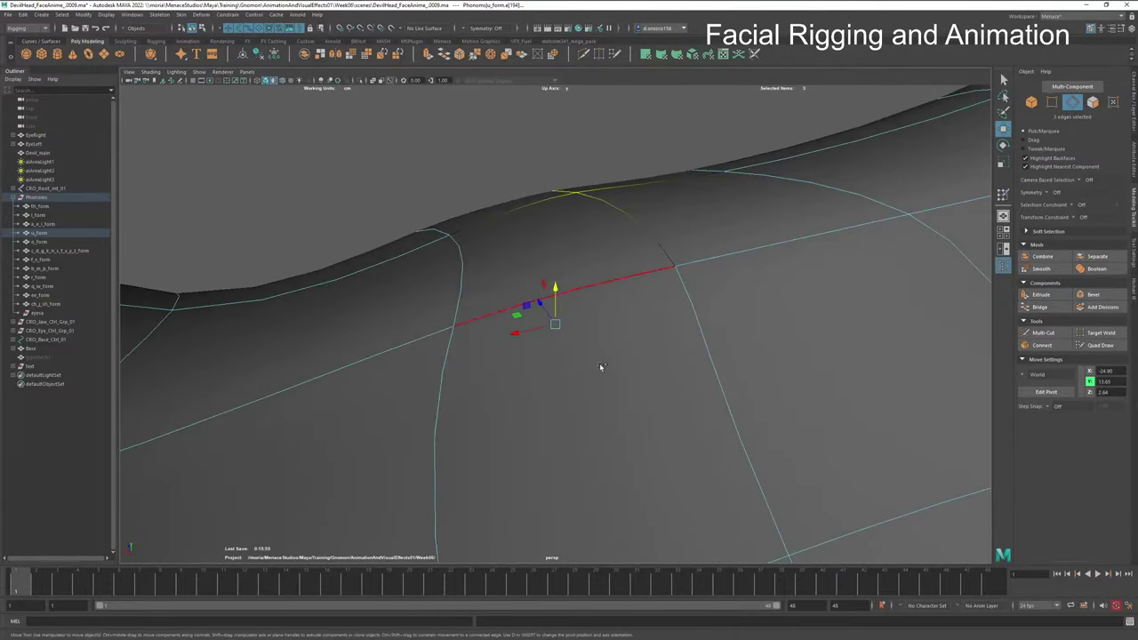
pyautogui.keyDown('shift'); pyautogui.click(696, 340); pyautogui.keyUp('shift')
pyautogui.moveTo(694, 338)
pyautogui.keyDown('alt'); pyautogui.mouseDown()
pyautogui.moveTo(519, 362)
pyautogui.moveTo(666, 356)
pyautogui.moveTo(685, 320)
pyautogui.mouseUp(); pyautogui.keyUp('alt')
pyautogui.scroll(-10, 685, 320)
pyautogui.keyDown('alt'); pyautogui.moveTo(483, 315); pyautogui.dragTo(483, 326); pyautogui.keyUp('alt')
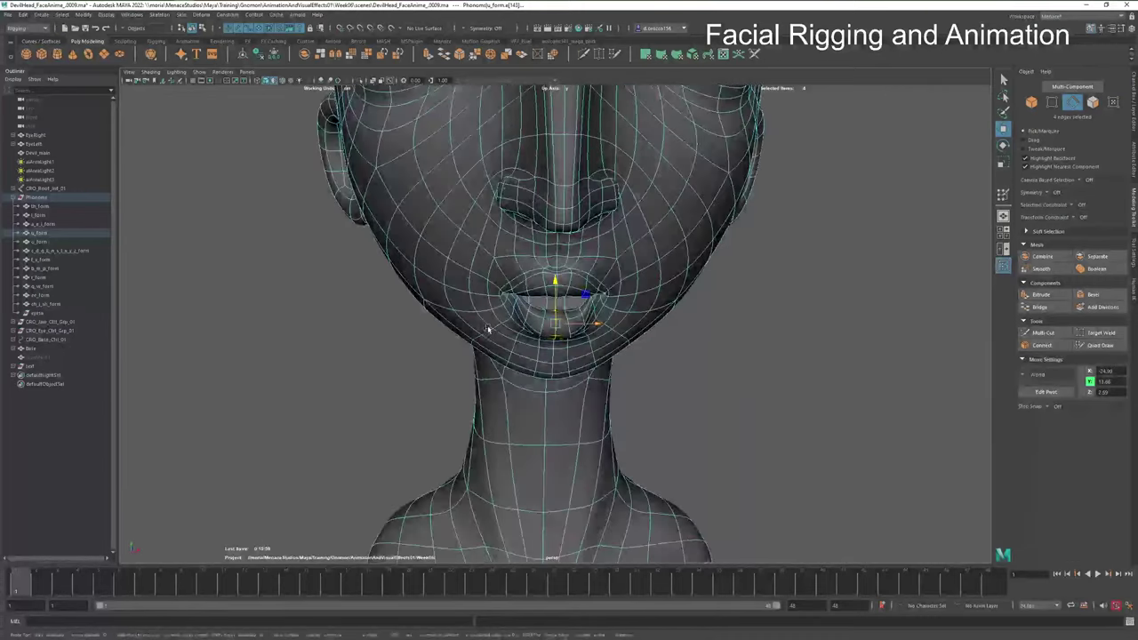
pyautogui.scroll(2, 611, 325)
# Step: Move the lower lip's centre vertically with the Move tool, using soft-select falloff
pyautogui.moveTo(555, 282); pyautogui.dragTo(554, 294)
pyautogui.scroll(5, 553, 296)
pyautogui.scroll(-5, 553, 296)
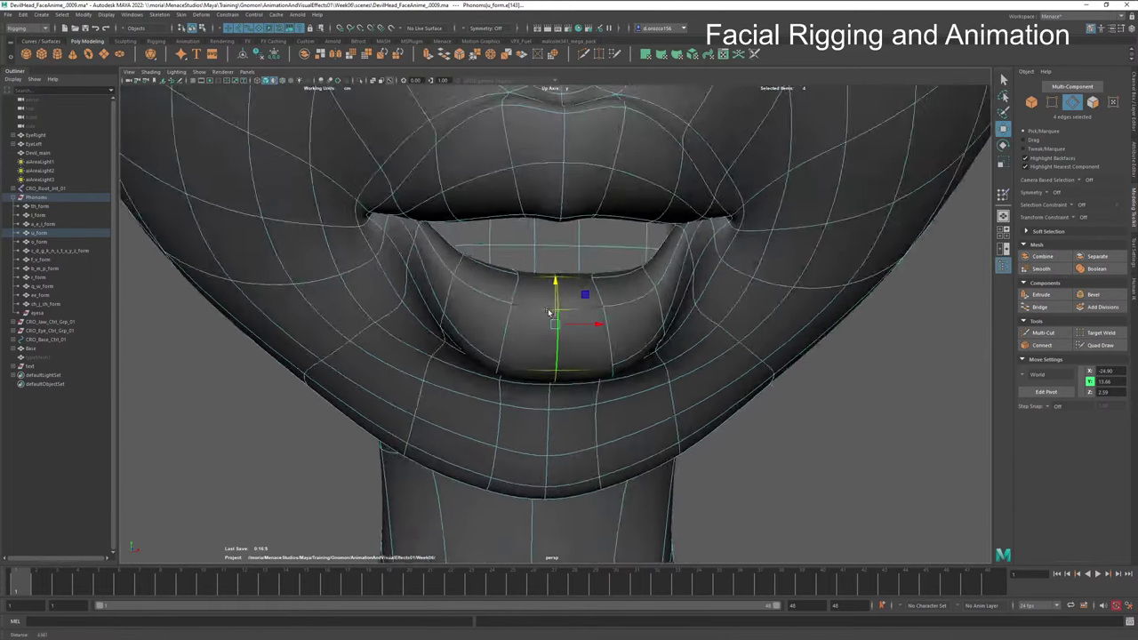
pyautogui.press('b')
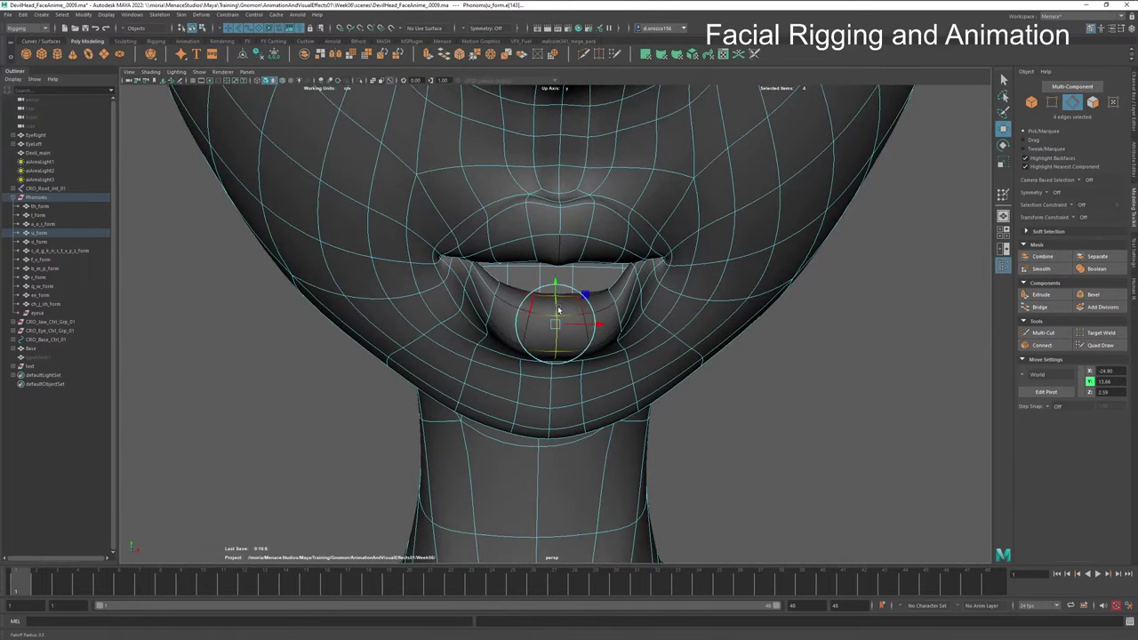
pyautogui.moveTo(555, 286); pyautogui.dragTo(557, 293)
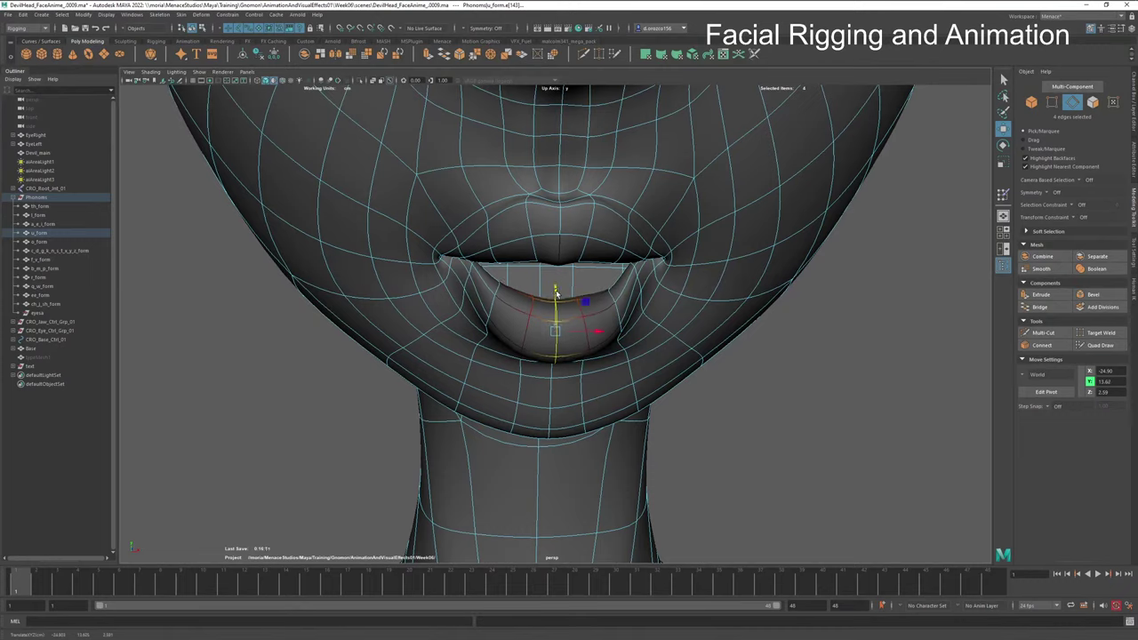
# Step: Select the upper-lip edges and turn the view to face the mouth
pyautogui.click(563, 227)
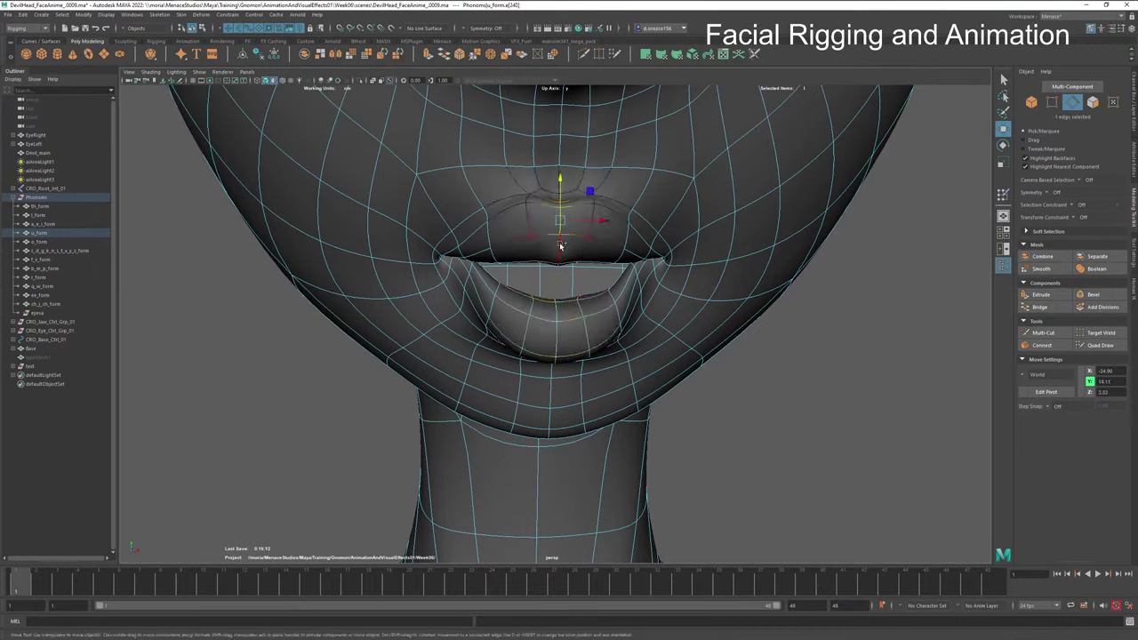
pyautogui.keyDown('shift'); pyautogui.click(560, 245); pyautogui.keyUp('shift')
pyautogui.scroll(10, 560, 246)
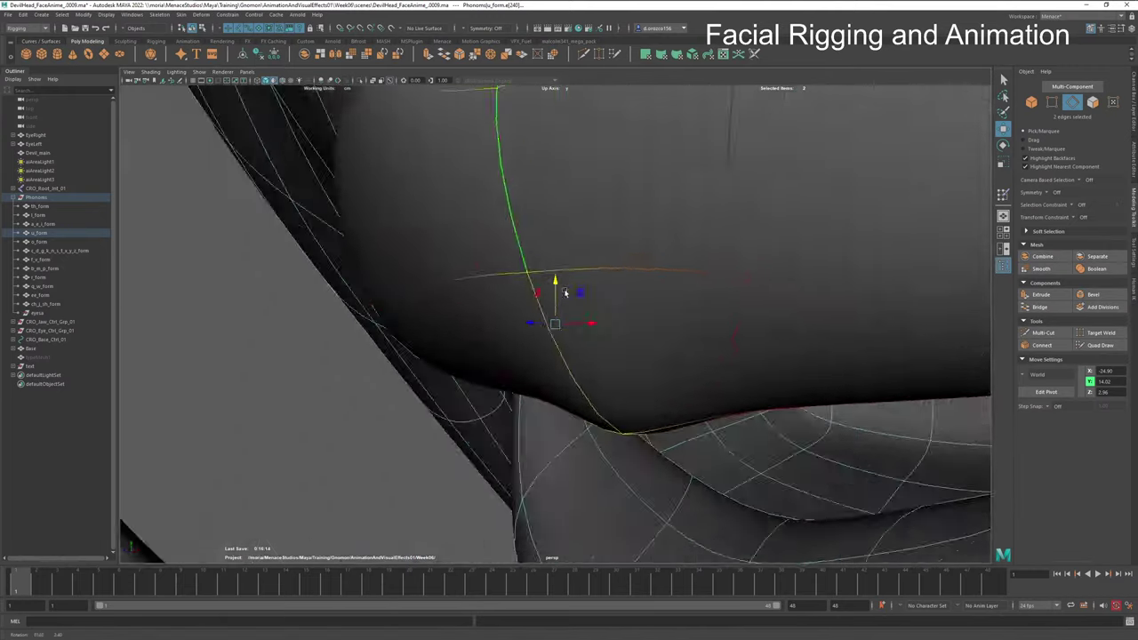
pyautogui.scroll(-3, 406, 297)
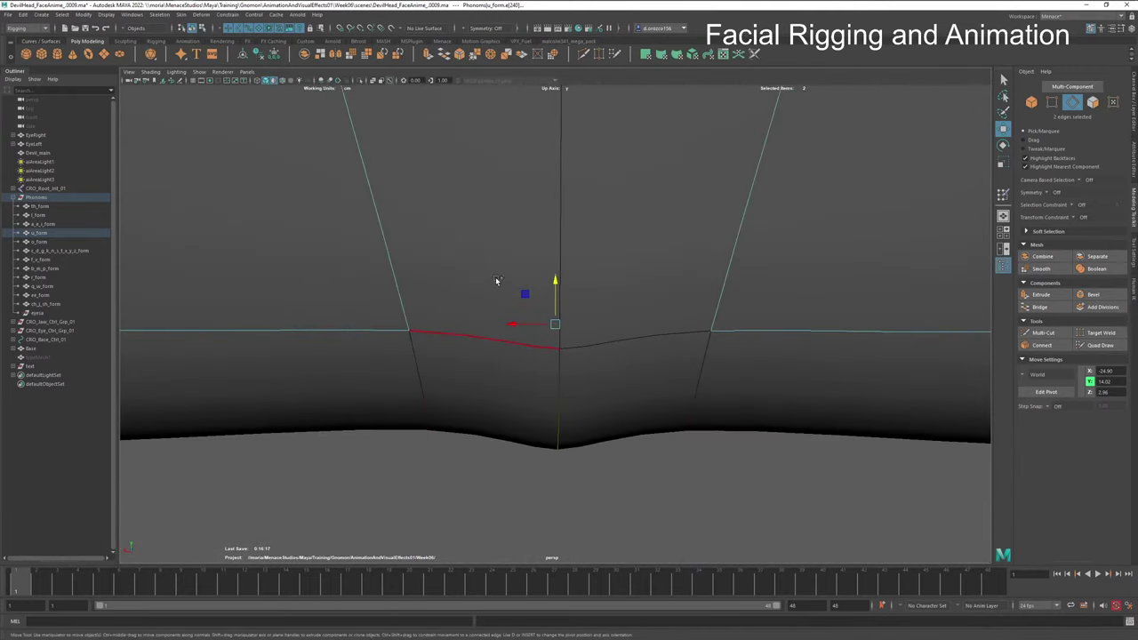
pyautogui.click(548, 361)
pyautogui.keyDown('alt'); pyautogui.moveTo(548, 361); pyautogui.dragTo(577, 317); pyautogui.keyUp('alt')
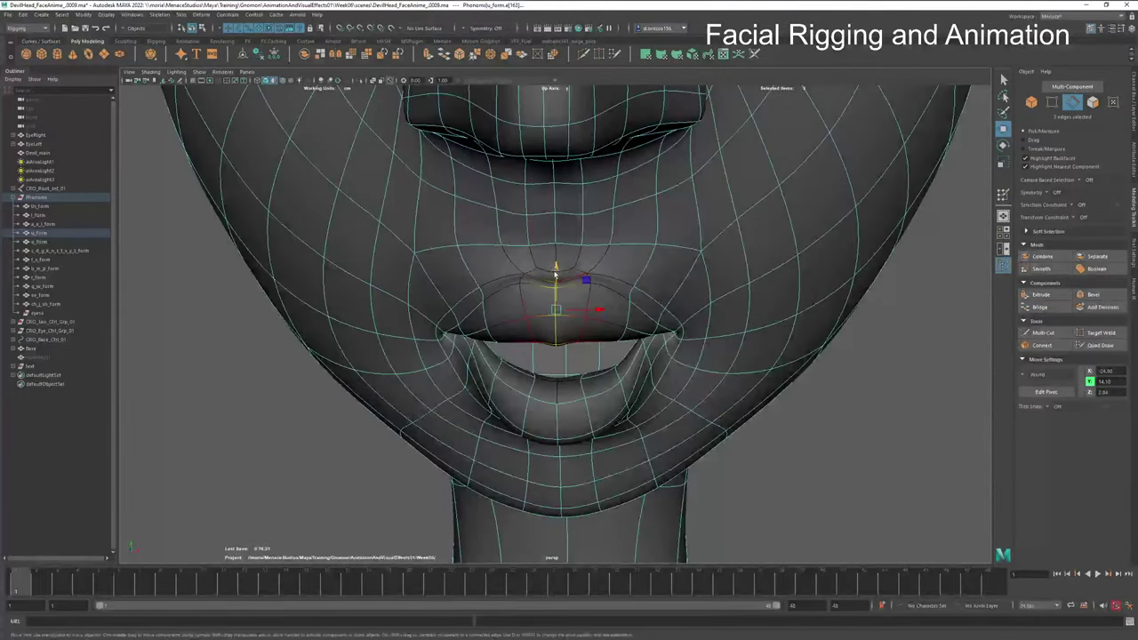
# Step: Lift the upper lip's centre slightly into a rounded u pucker, then leave component mode
pyautogui.moveTo(557, 264); pyautogui.dragTo(557, 281)
pyautogui.scroll(2, 569, 322)
pyautogui.moveTo(569, 322)
pyautogui.keyDown('alt'); pyautogui.mouseDown()
pyautogui.moveTo(574, 347)
pyautogui.moveTo(563, 326)
pyautogui.mouseUp(); pyautogui.keyUp('alt')
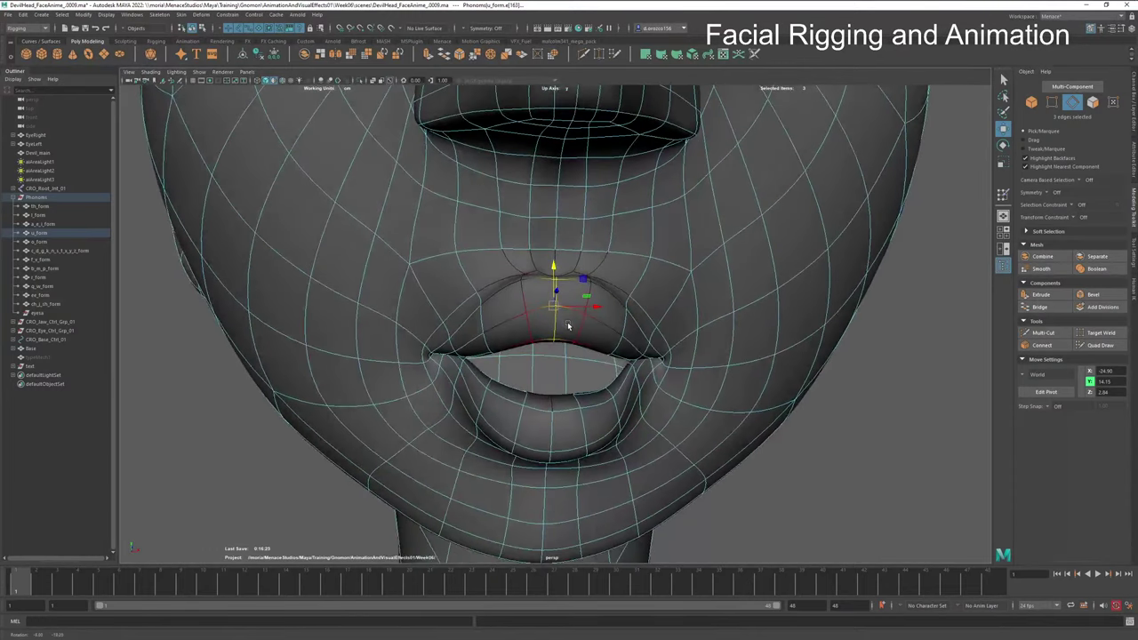
pyautogui.moveTo(557, 275); pyautogui.dragTo(555, 277)
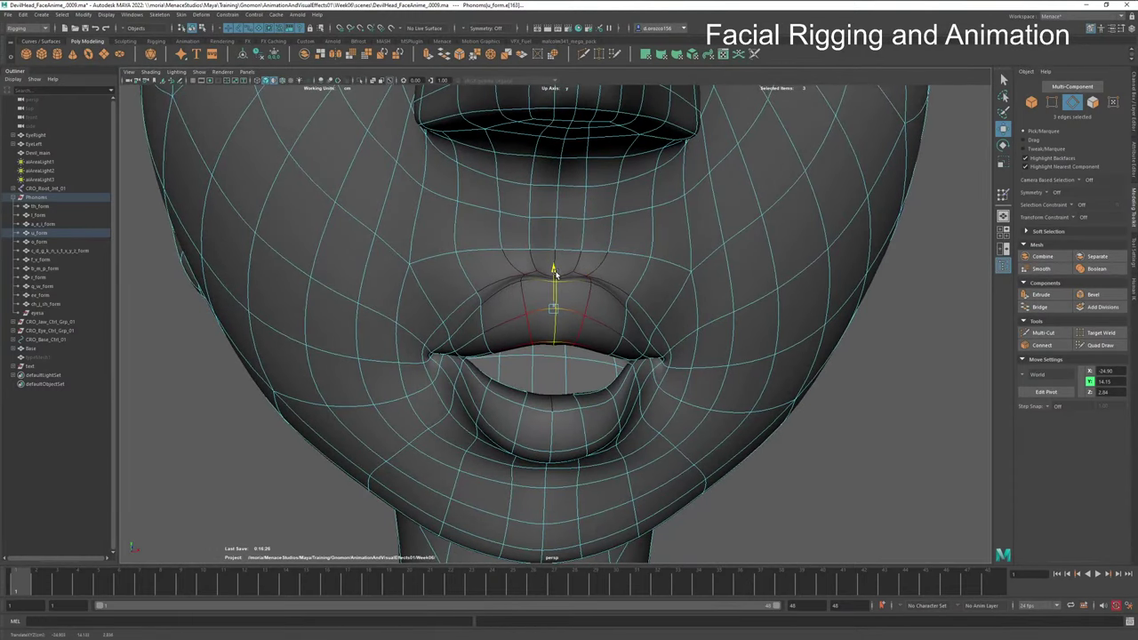
pyautogui.scroll(-2, 527, 354)
pyautogui.scroll(-5, 528, 354)
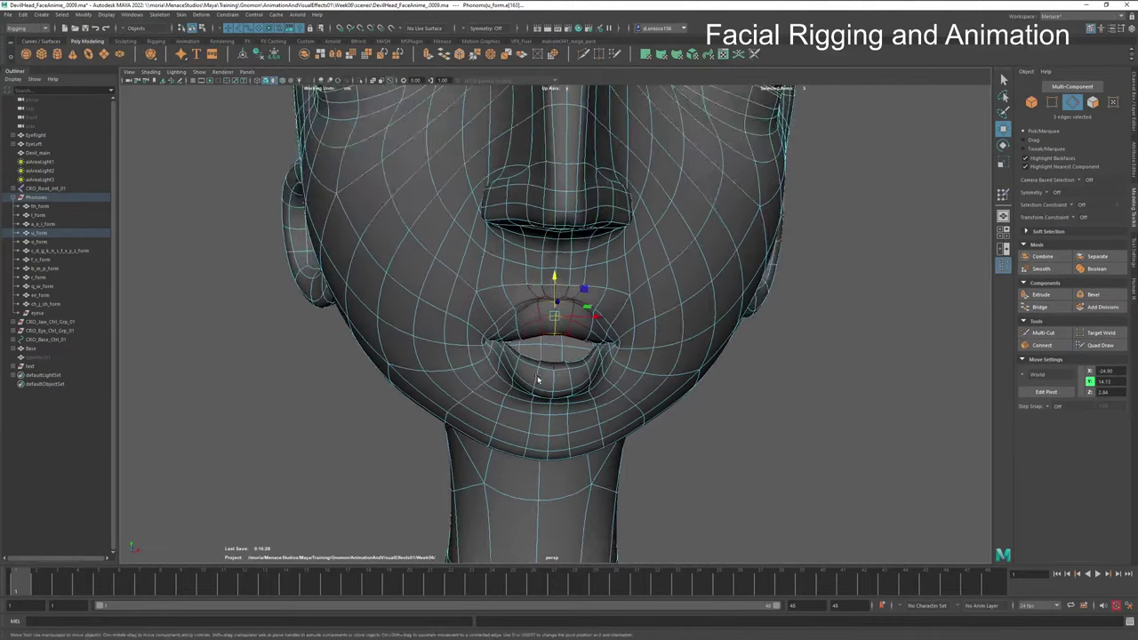
pyautogui.scroll(-3, 536, 381)
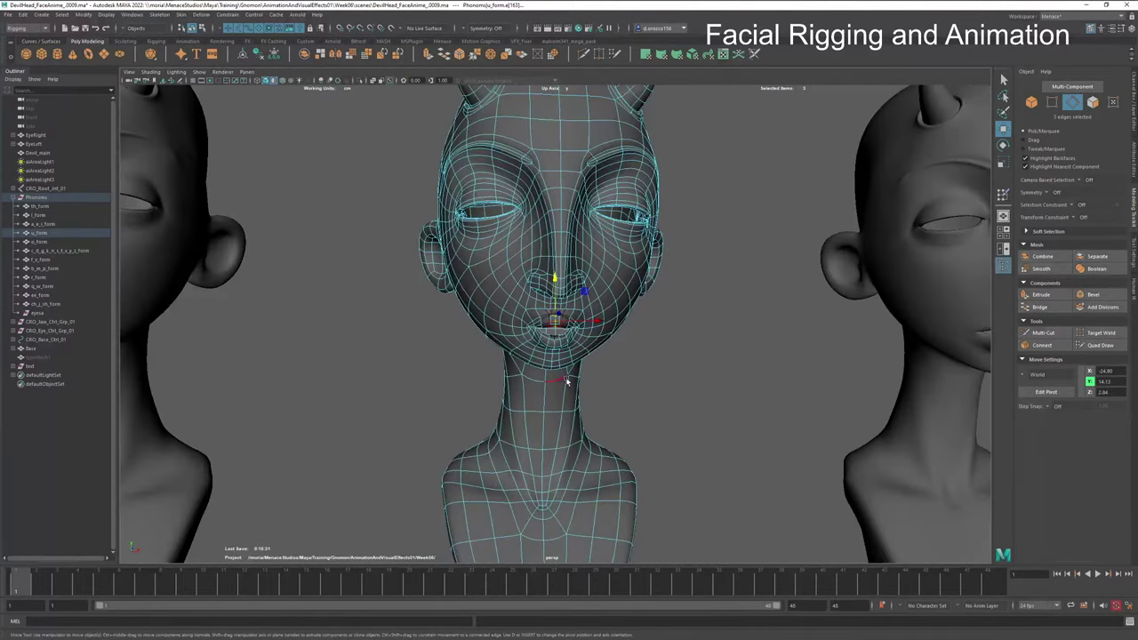
pyautogui.moveTo(567, 364); pyautogui.dragTo(594, 352, button='right')
# Step: Return to Object Mode, deselect the head, and view the phoneme heads from the front
pyautogui.click(694, 364)
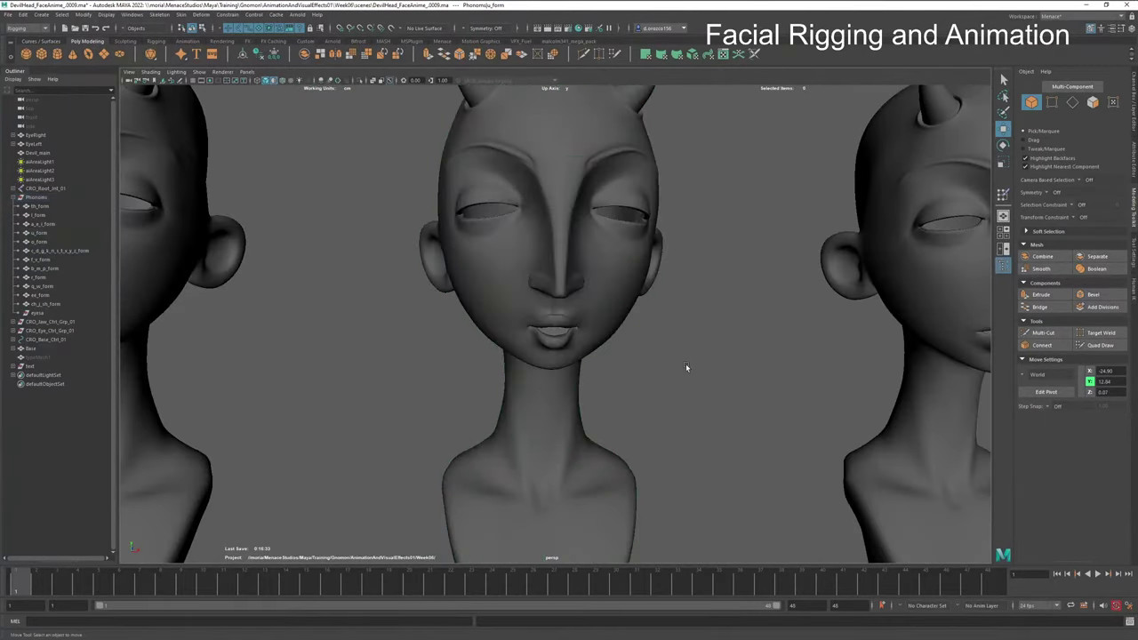
pyautogui.scroll(-3, 711, 400)
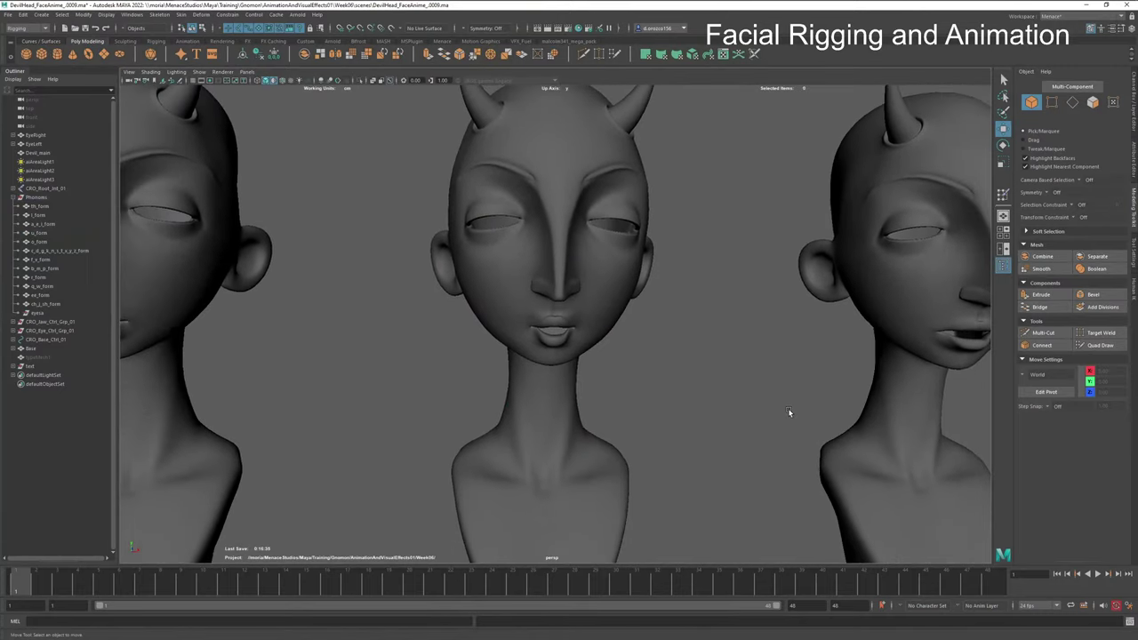
pyautogui.keyDown('alt'); pyautogui.moveTo(788, 411); pyautogui.dragTo(691, 422); pyautogui.keyUp('alt')
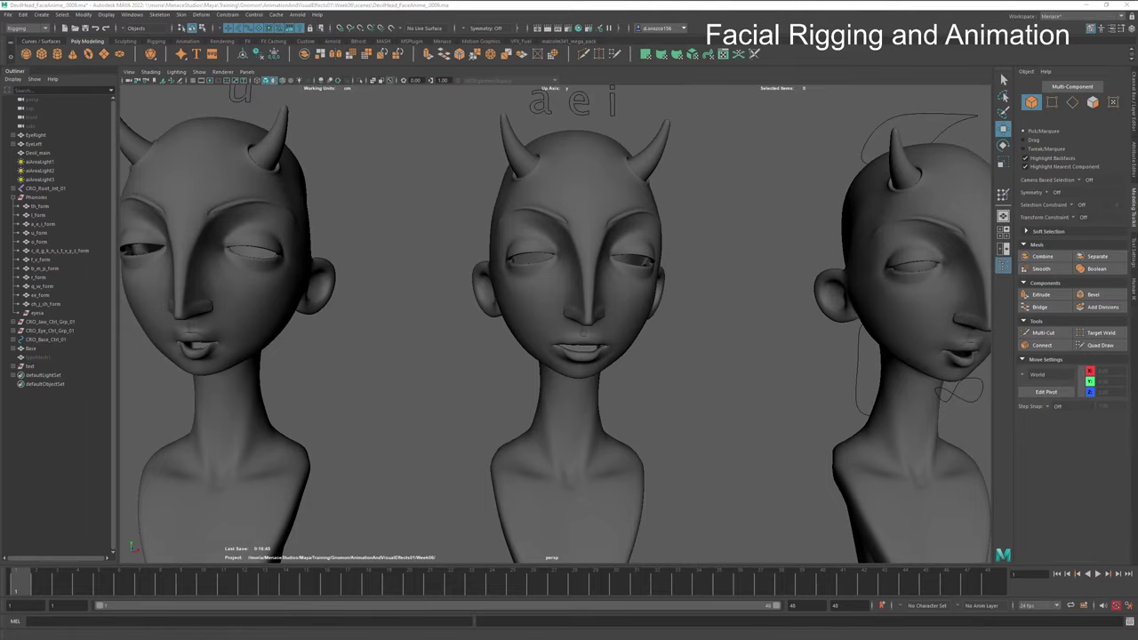
pyautogui.keyDown('alt'); pyautogui.moveTo(385, 453); pyautogui.dragTo(492, 451, button='middle'); pyautogui.keyUp('alt')
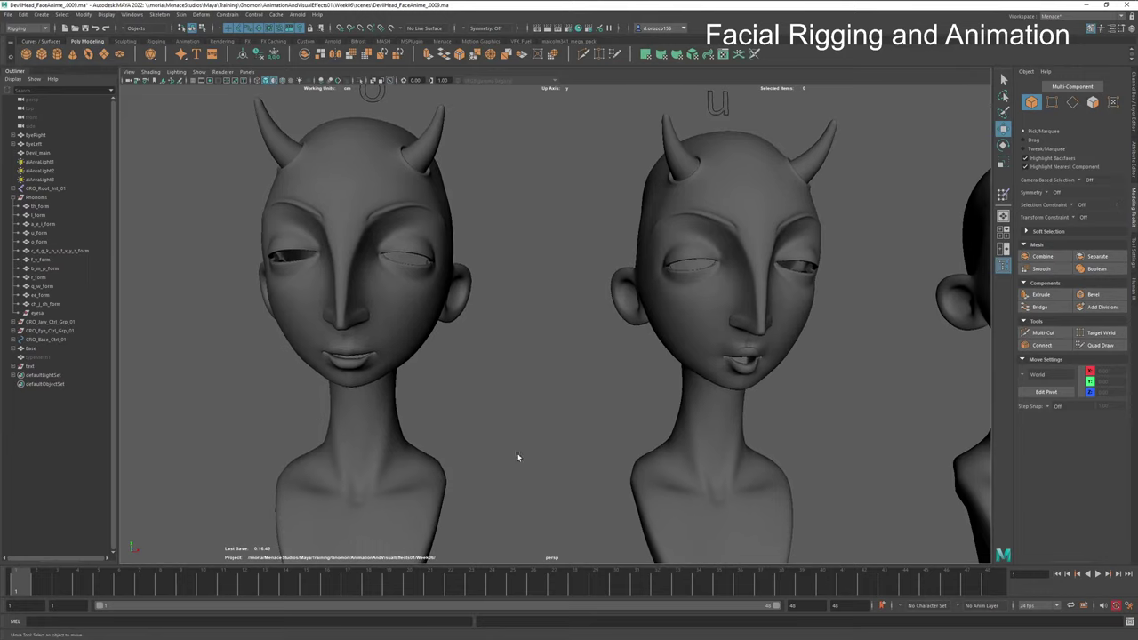
# Step: Review the busts in three-quarter view and incrementally save as DevilHead_FaceAnime_0009.ma
pyautogui.keyDown('alt'); pyautogui.moveTo(430, 453); pyautogui.dragTo(462, 461); pyautogui.keyUp('alt')
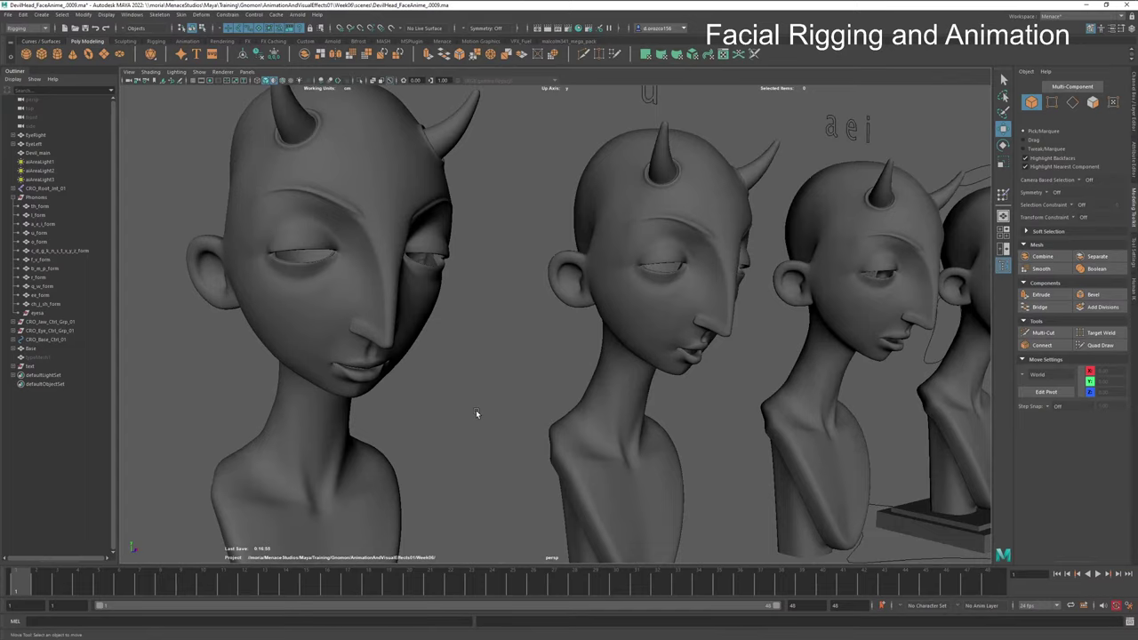
pyautogui.keyDown('alt'); pyautogui.moveTo(477, 414); pyautogui.dragTo(489, 436); pyautogui.keyUp('alt')
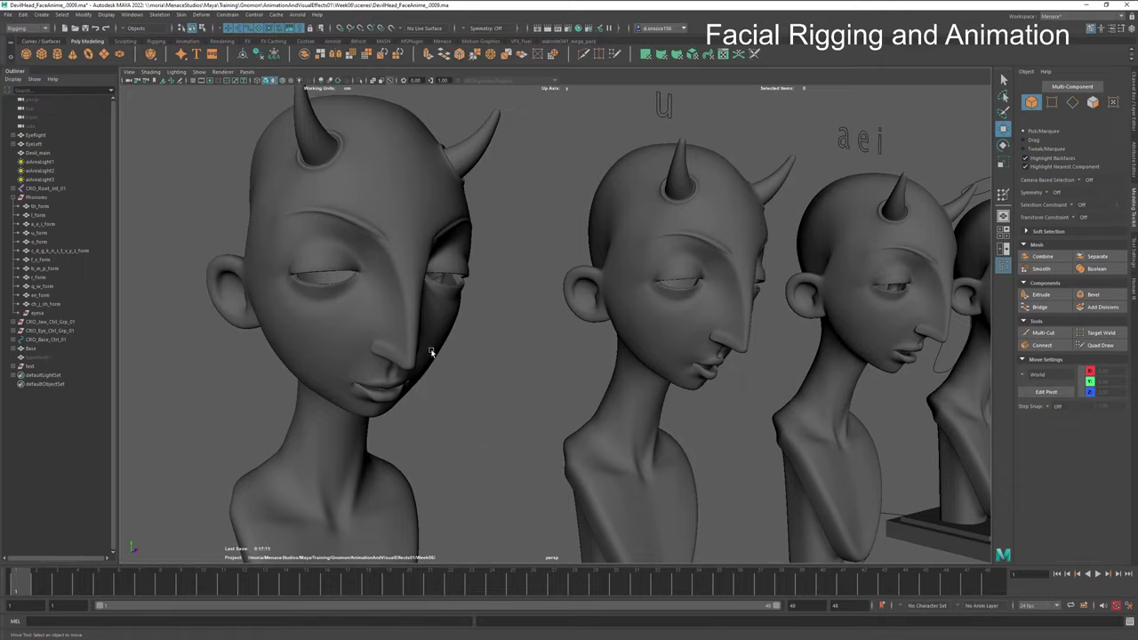
pyautogui.moveTo(229, 9)
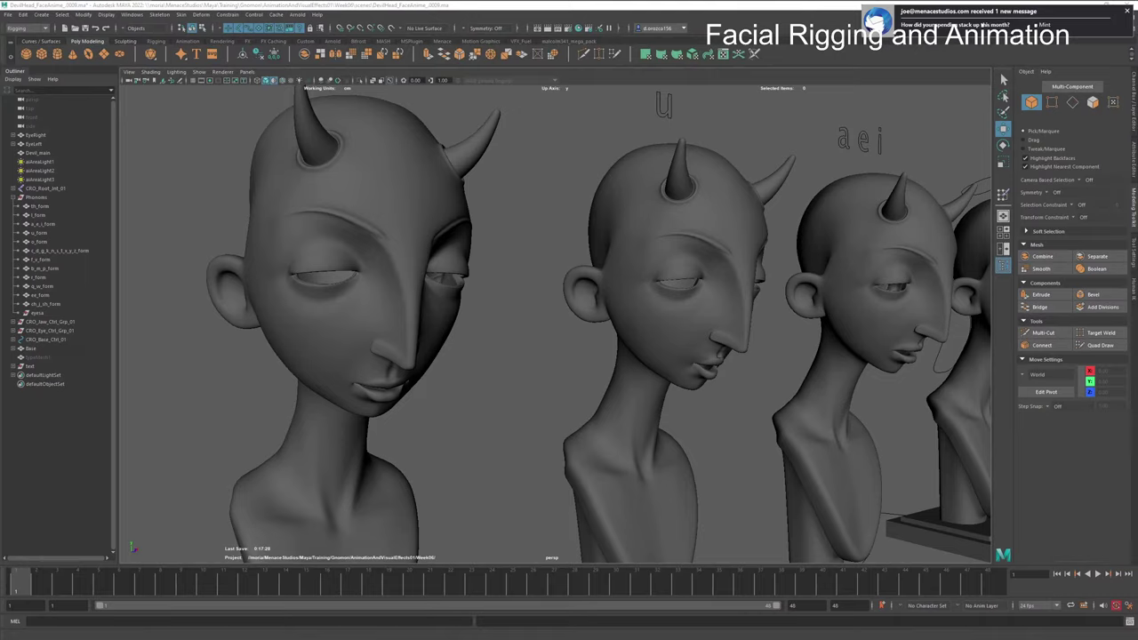
pyautogui.hotkey('ctrl', 'alt', 's')
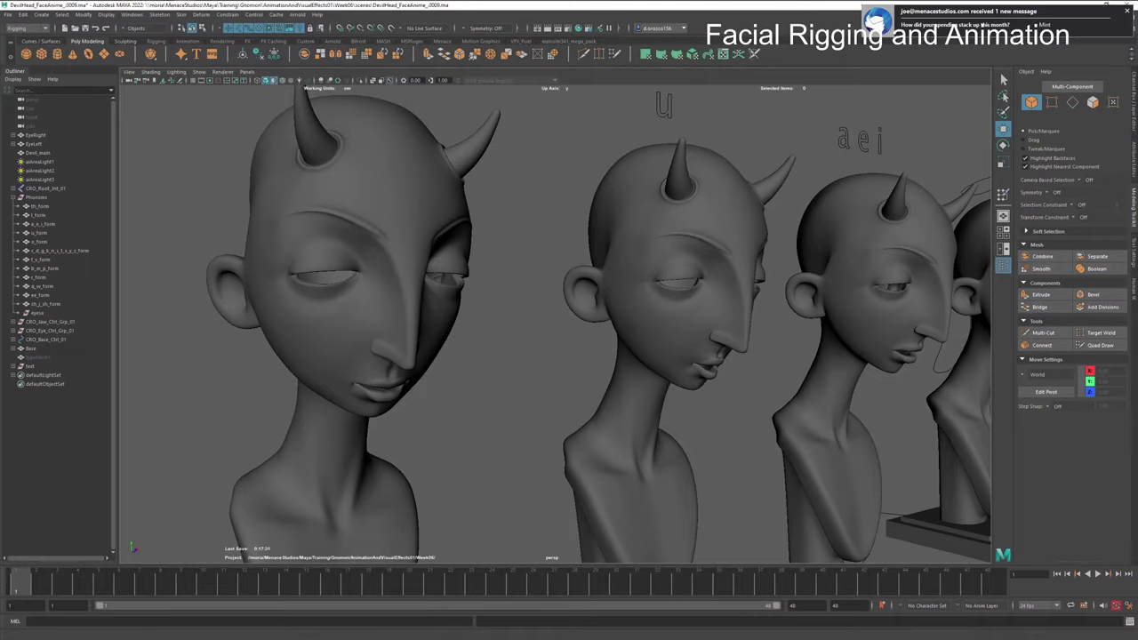
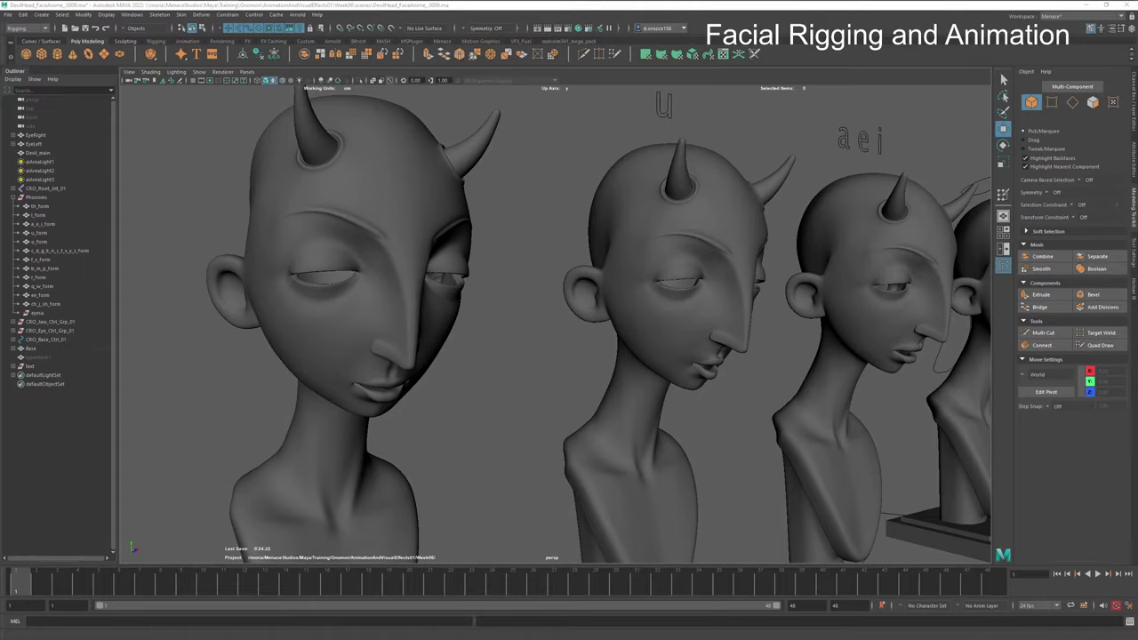
# Step: Orbit and dolly the perspective view in on the phoneme heads, then select the o_form head
pyautogui.moveTo(181, 3)
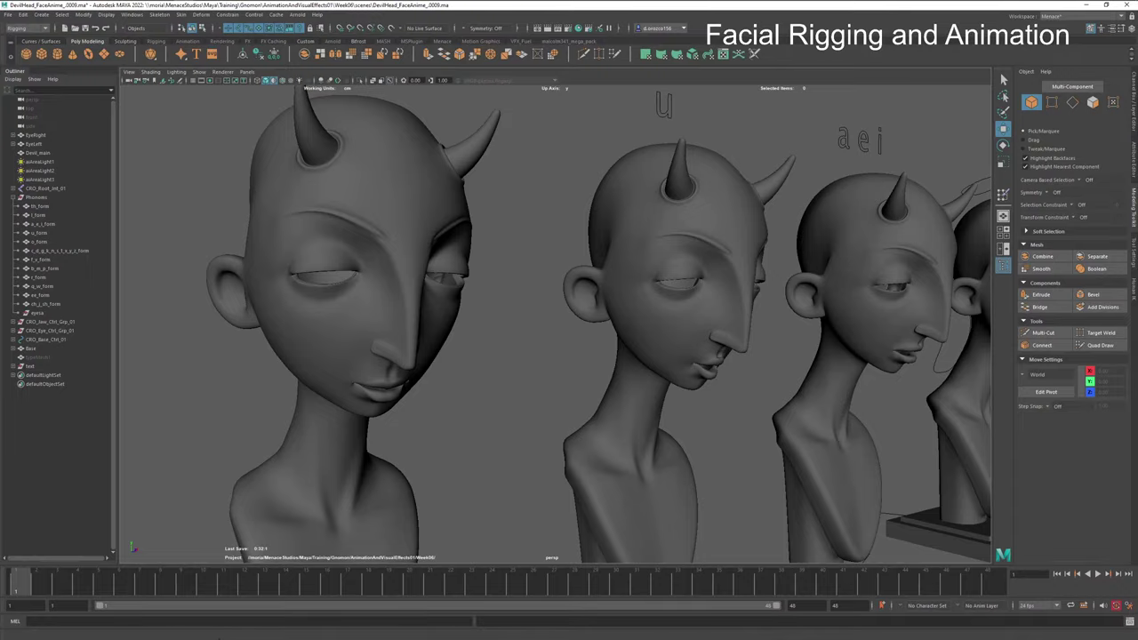
pyautogui.scroll(3, 406, 356)
pyautogui.scroll(2, 495, 346)
pyautogui.keyDown('alt'); pyautogui.moveTo(481, 373); pyautogui.dragTo(452, 372); pyautogui.keyUp('alt')
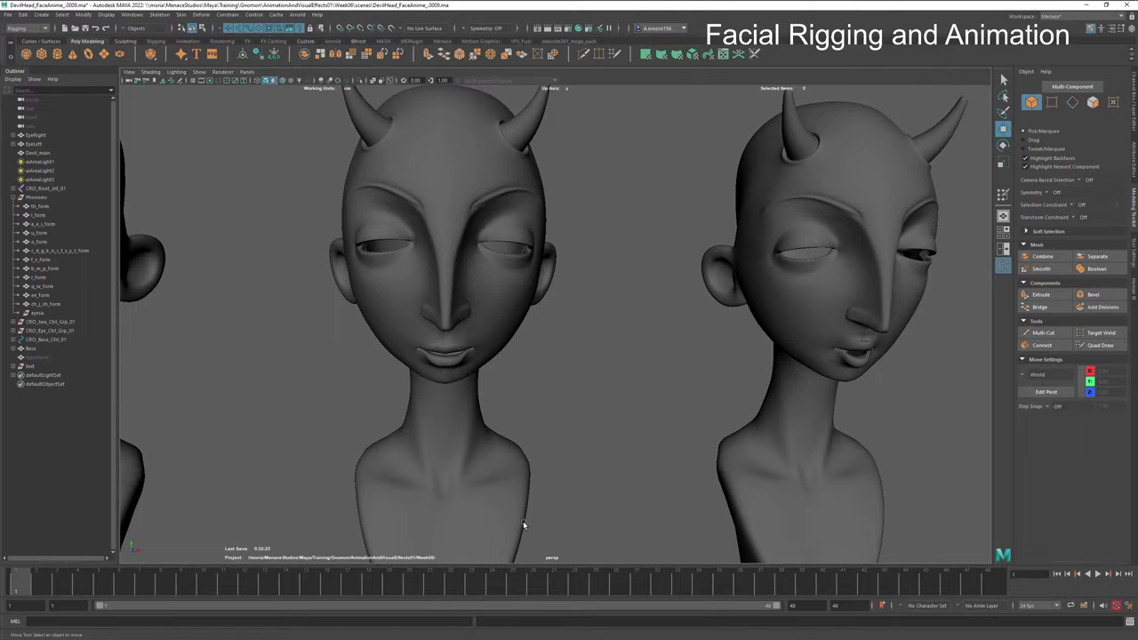
pyautogui.moveTo(530, 451)
pyautogui.keyDown('alt'); pyautogui.mouseDown()
pyautogui.moveTo(508, 432)
pyautogui.moveTo(543, 436)
pyautogui.moveTo(543, 448)
pyautogui.mouseUp(); pyautogui.keyUp('alt')
pyautogui.keyDown('alt'); pyautogui.moveTo(543, 448); pyautogui.dragTo(658, 454, button='right'); pyautogui.keyUp('alt')
pyautogui.click(532, 378)
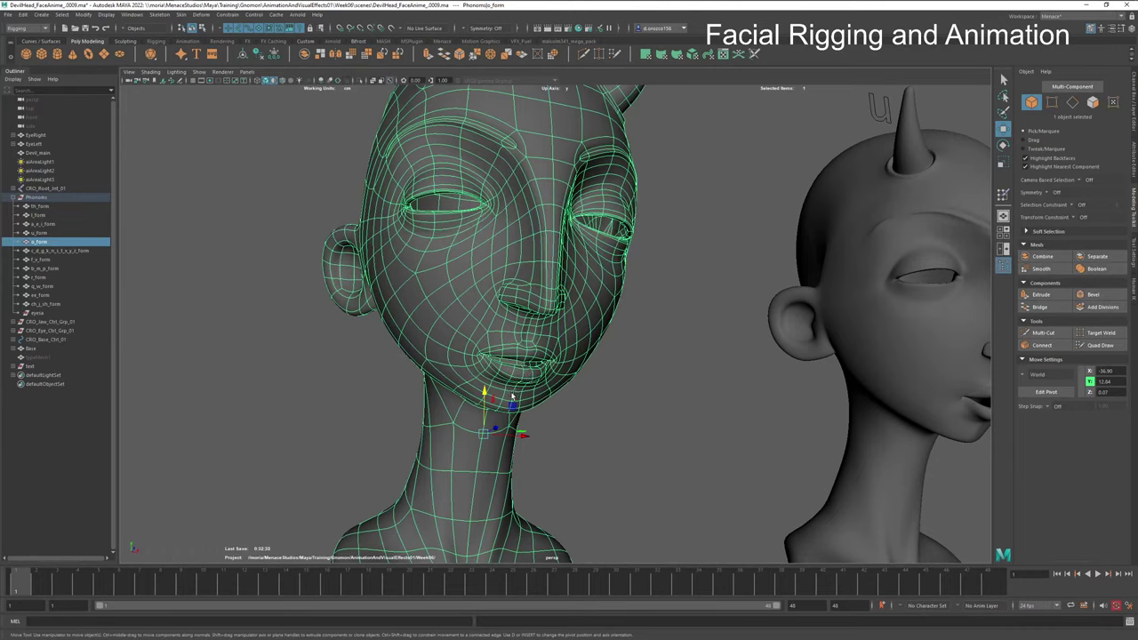
# Step: Switch the o_form head to Edge mode and frame its lips from the front
pyautogui.moveTo(523, 379); pyautogui.dragTo(524, 367, button='right')
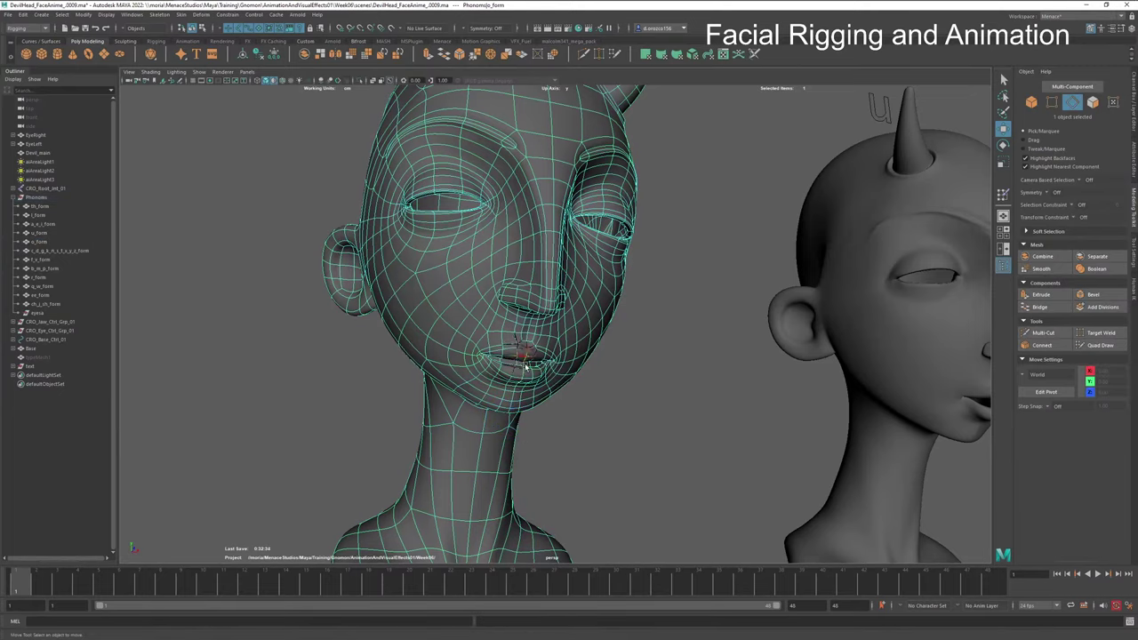
pyautogui.click(524, 358)
pyautogui.press('f')
pyautogui.scroll(-5, 463, 381)
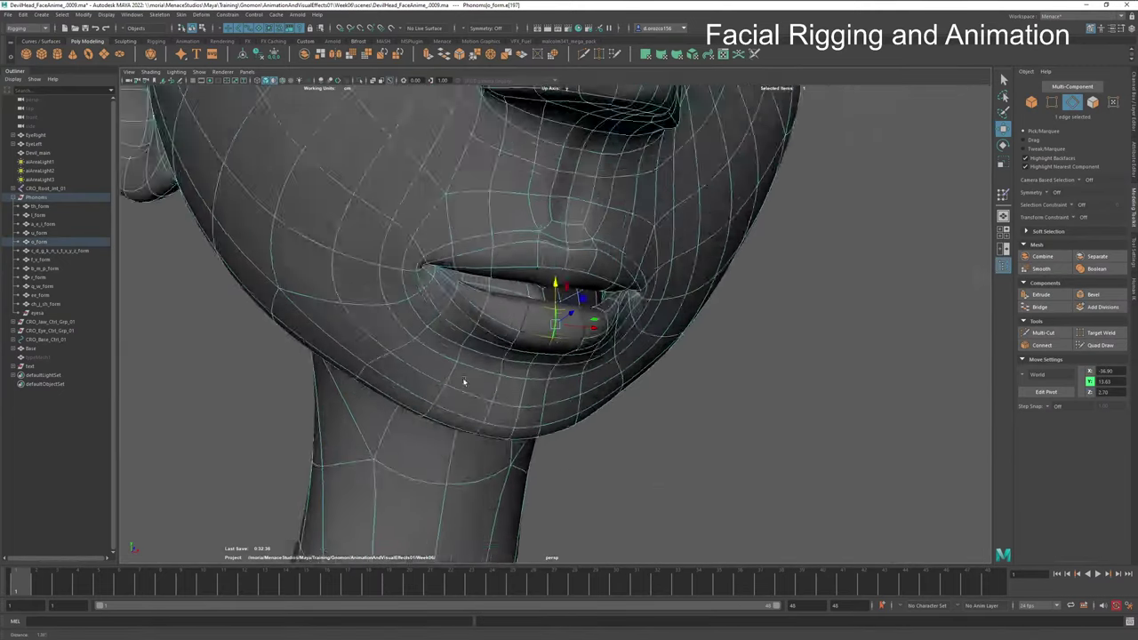
pyautogui.keyDown('alt'); pyautogui.moveTo(463, 382); pyautogui.dragTo(509, 371); pyautogui.keyUp('alt')
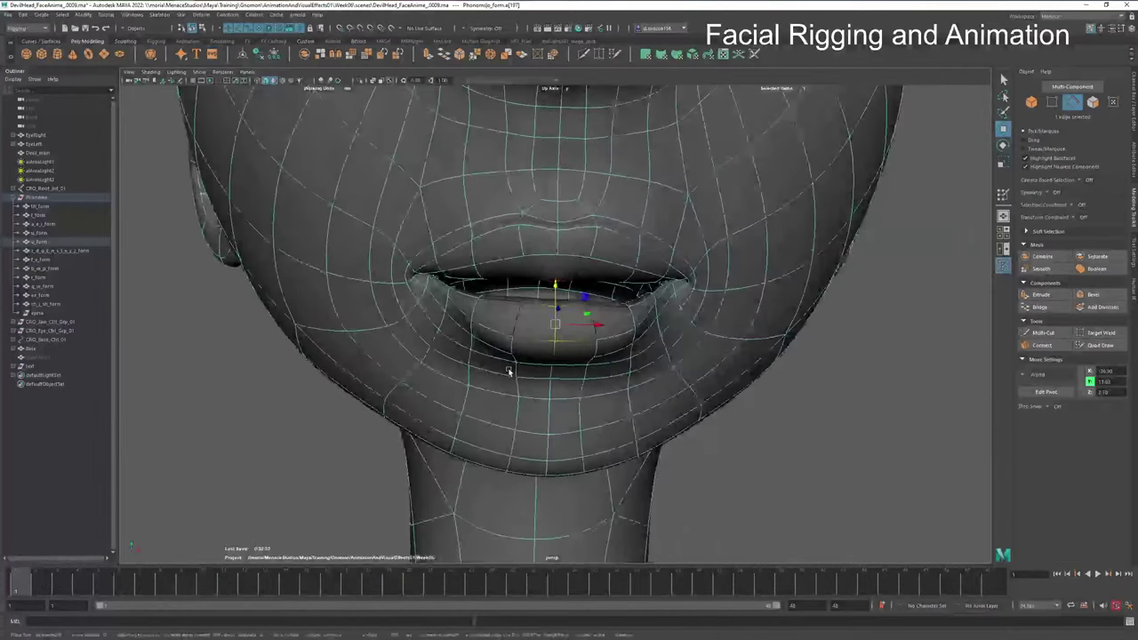
# Step: Select the centre upper-lip edges and frame them in view
pyautogui.click(526, 249)
pyautogui.keyDown('shift'); pyautogui.click(530, 267); pyautogui.keyUp('shift')
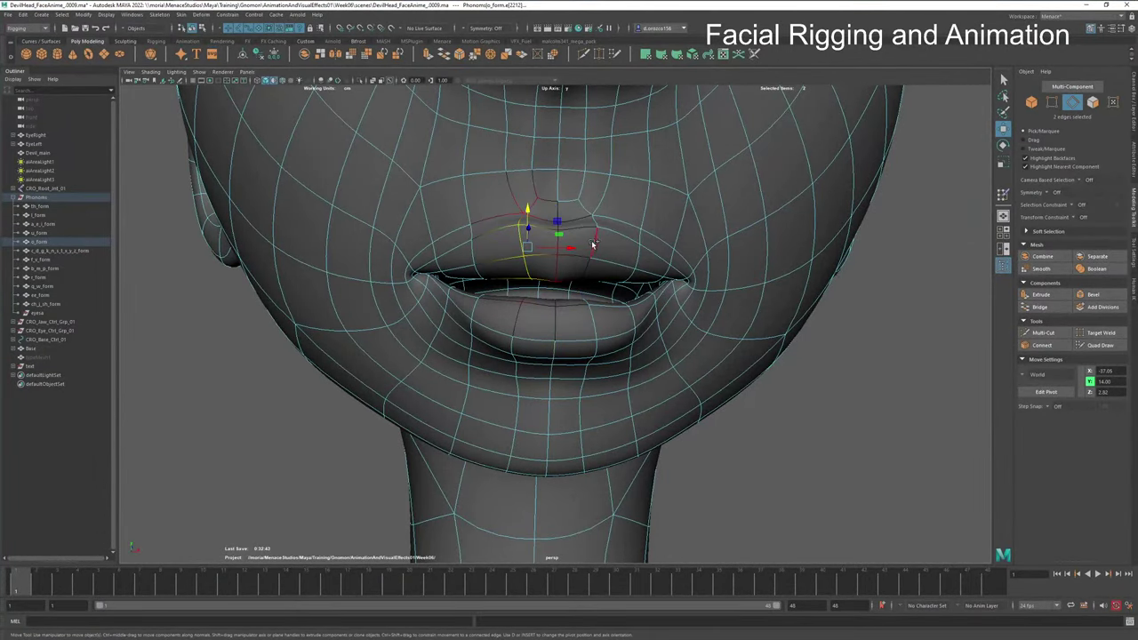
pyautogui.keyDown('shift'); pyautogui.click(591, 245); pyautogui.keyUp('shift')
pyautogui.keyDown('shift'); pyautogui.click(562, 268); pyautogui.keyUp('shift')
pyautogui.press('q')
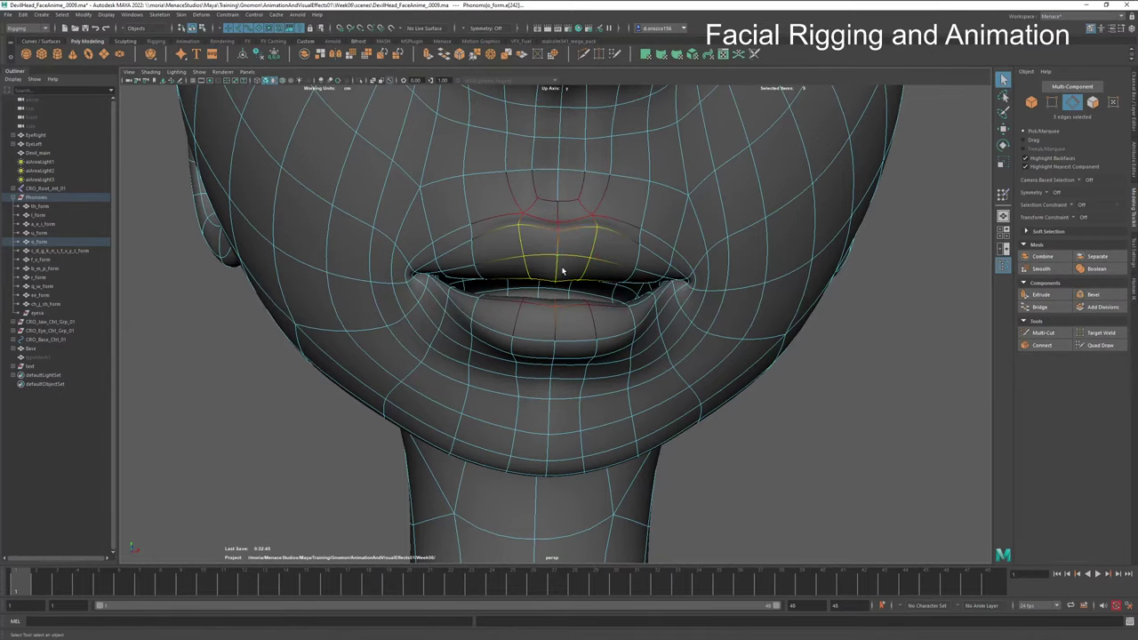
pyautogui.keyDown('shift'); pyautogui.click(561, 244); pyautogui.keyUp('shift')
pyautogui.press('f')
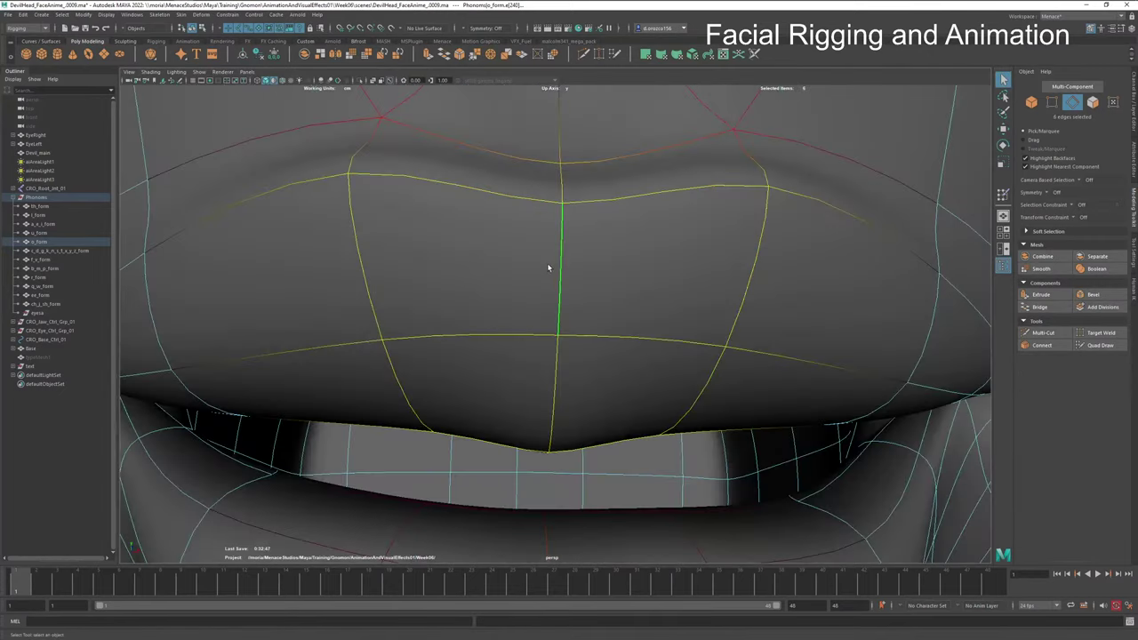
# Step: Add the remaining horizontal and vertical upper-lip edges to the selection
pyautogui.keyDown('alt'); pyautogui.moveTo(547, 267); pyautogui.dragTo(641, 328); pyautogui.keyUp('alt')
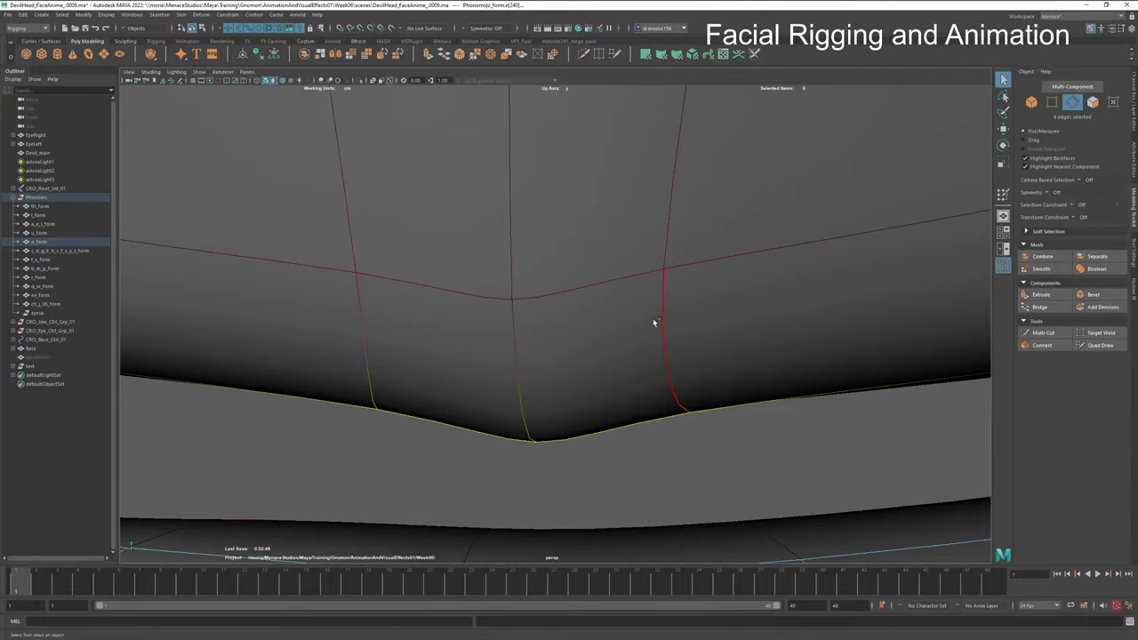
pyautogui.keyDown('shift'); pyautogui.click(654, 321); pyautogui.keyUp('shift')
pyautogui.keyDown('shift'); pyautogui.click(518, 326); pyautogui.keyUp('shift')
pyautogui.keyDown('shift'); pyautogui.click(415, 326); pyautogui.keyUp('shift')
pyautogui.keyDown('shift'); pyautogui.click(372, 329); pyautogui.keyUp('shift')
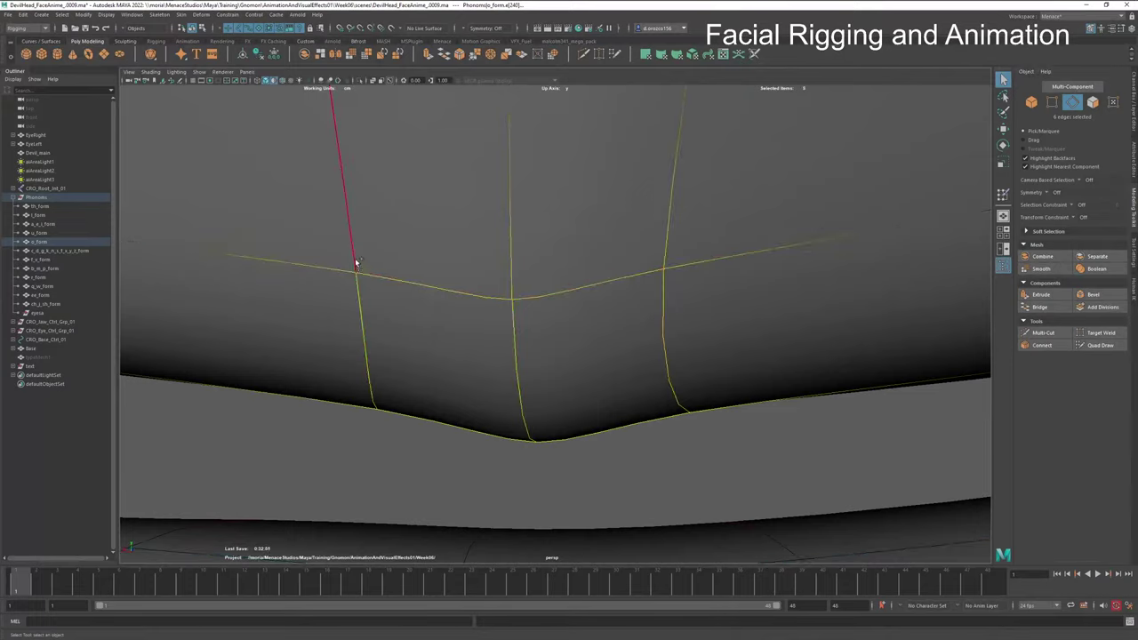
pyautogui.keyDown('shift'); pyautogui.click(356, 262); pyautogui.keyUp('shift')
pyautogui.keyDown('shift'); pyautogui.click(509, 255); pyautogui.keyUp('shift')
pyautogui.keyDown('shift'); pyautogui.click(665, 246); pyautogui.keyUp('shift')
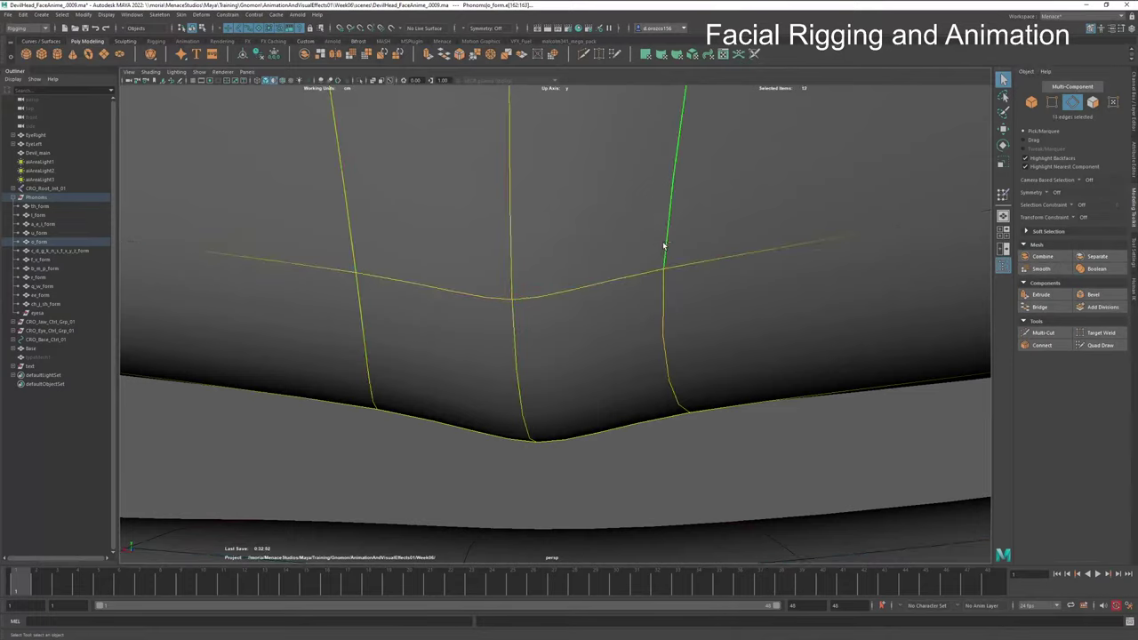
# Step: Enable soft selection with a smaller falloff radius, ready to move the edges up
pyautogui.keyDown('alt'); pyautogui.moveTo(767, 313); pyautogui.dragTo(559, 260); pyautogui.keyUp('alt')
pyautogui.press('b')
pyautogui.press('w')
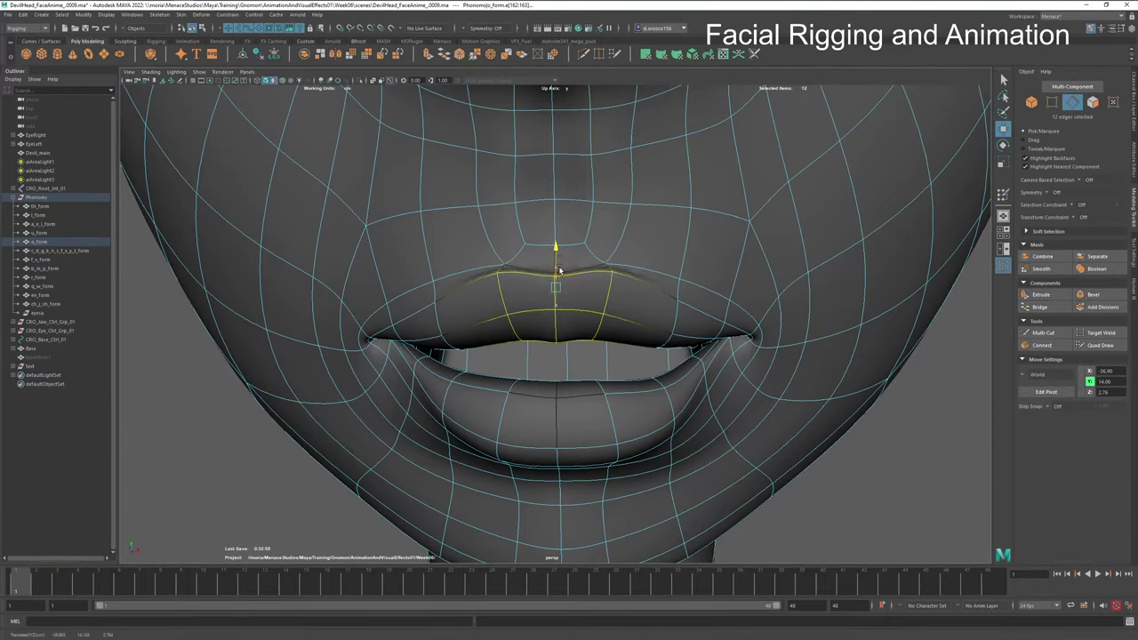
# Step: Undo the lip move, add more upper-lip edges, and raise them again
pyautogui.hotkey('ctrl', 'z')
pyautogui.hotkey('ctrl', 'z')
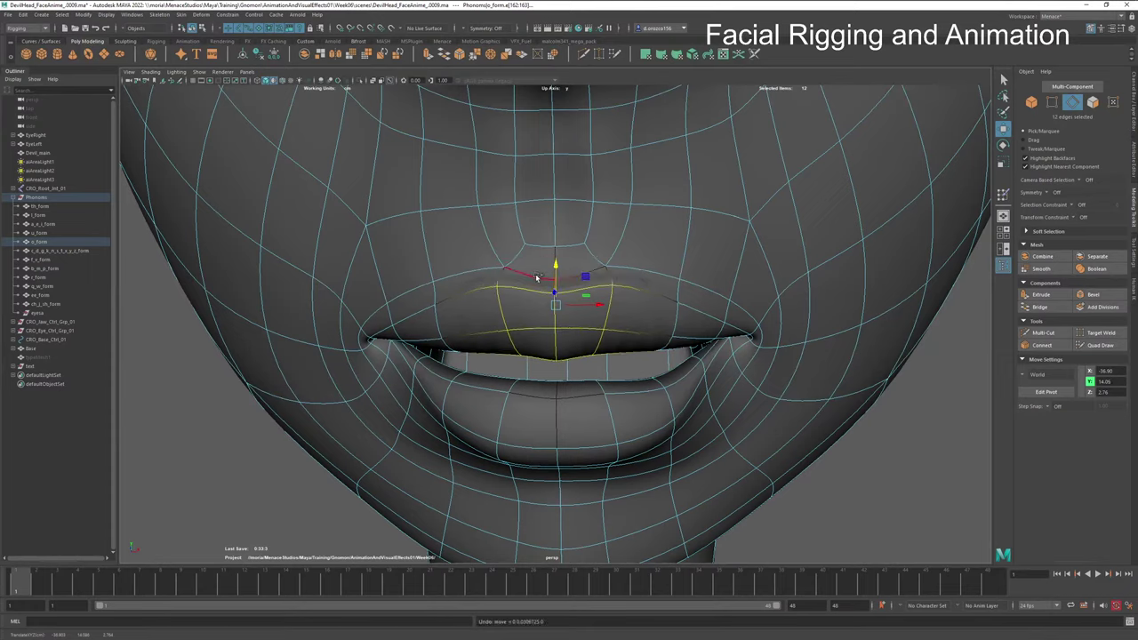
pyautogui.keyDown('shift'); pyautogui.click(582, 270); pyautogui.keyUp('shift')
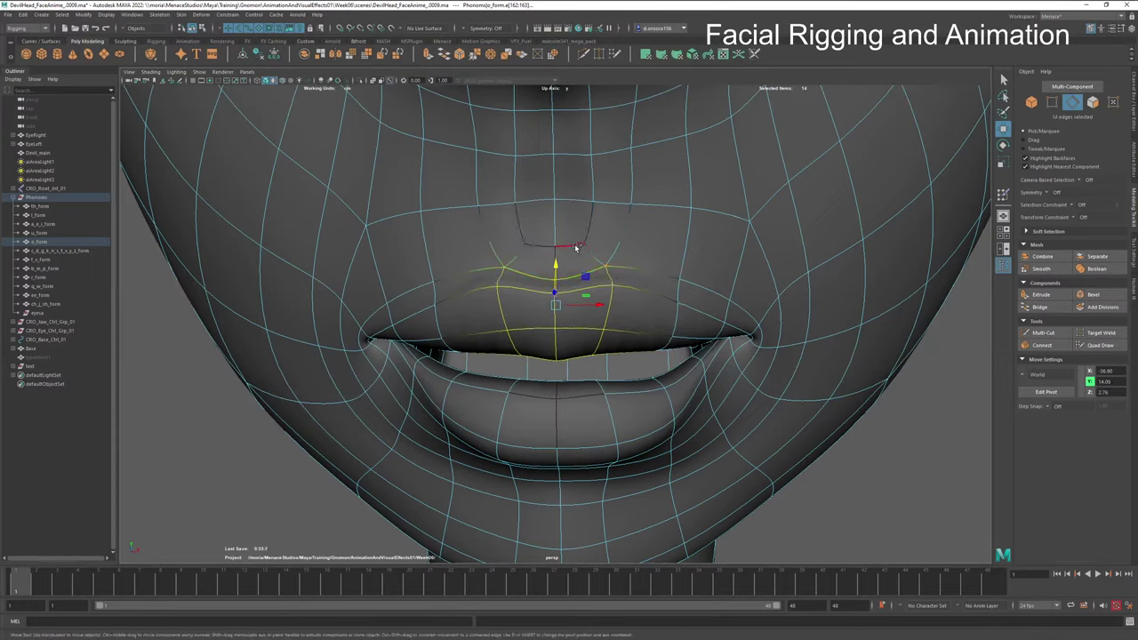
pyautogui.keyDown('shift'); pyautogui.click(574, 251); pyautogui.keyUp('shift')
pyautogui.keyDown('shift'); pyautogui.click(546, 256); pyautogui.keyUp('shift')
pyautogui.moveTo(553, 262); pyautogui.dragTo(556, 246)
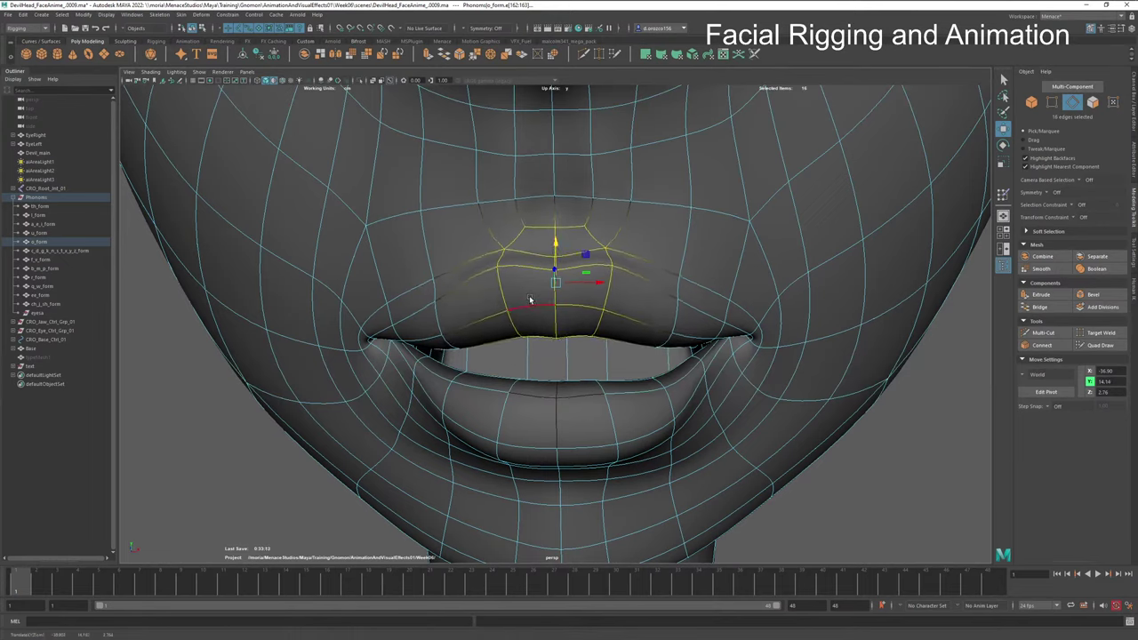
# Step: Select three edge loops around the lips, widen the falloff, and try scaling, then undo
pyautogui.moveTo(595, 382)
pyautogui.keyDown('alt'); pyautogui.mouseDown()
pyautogui.moveTo(599, 368)
pyautogui.moveTo(610, 377)
pyautogui.mouseUp(); pyautogui.keyUp('alt')
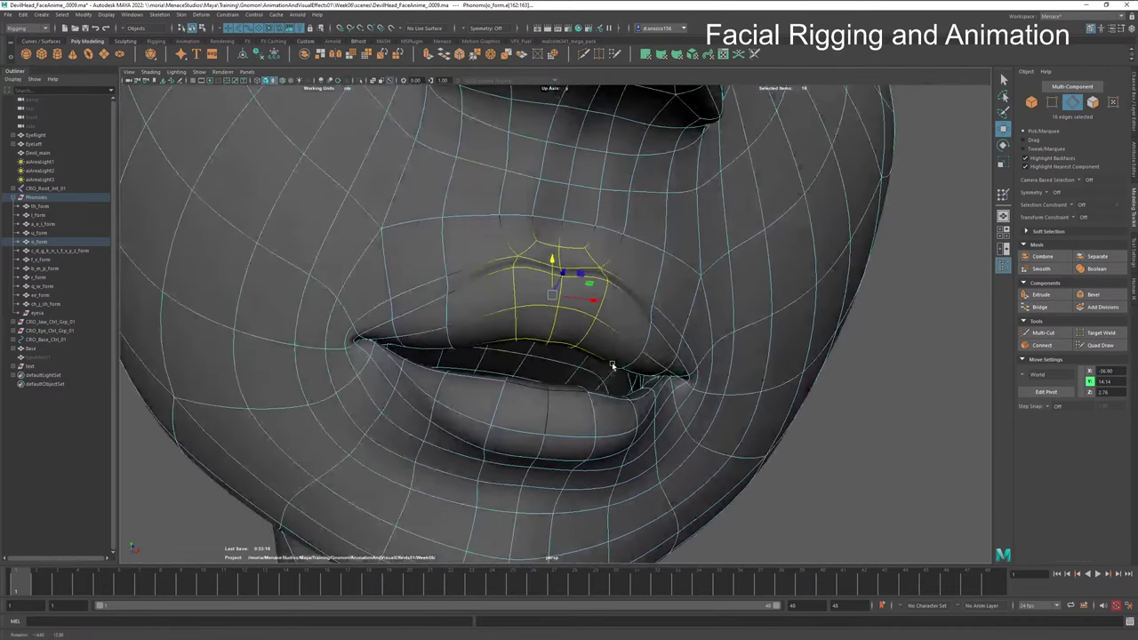
pyautogui.doubleClick(375, 332)
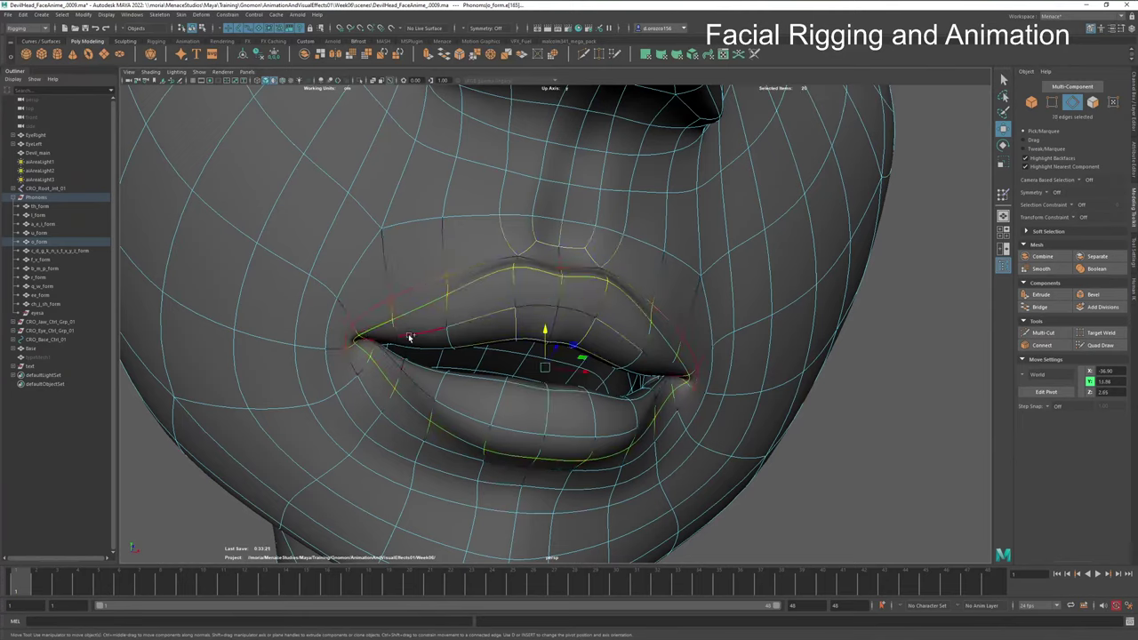
pyautogui.keyDown('shift'); pyautogui.doubleClick(410, 338); pyautogui.keyUp('shift')
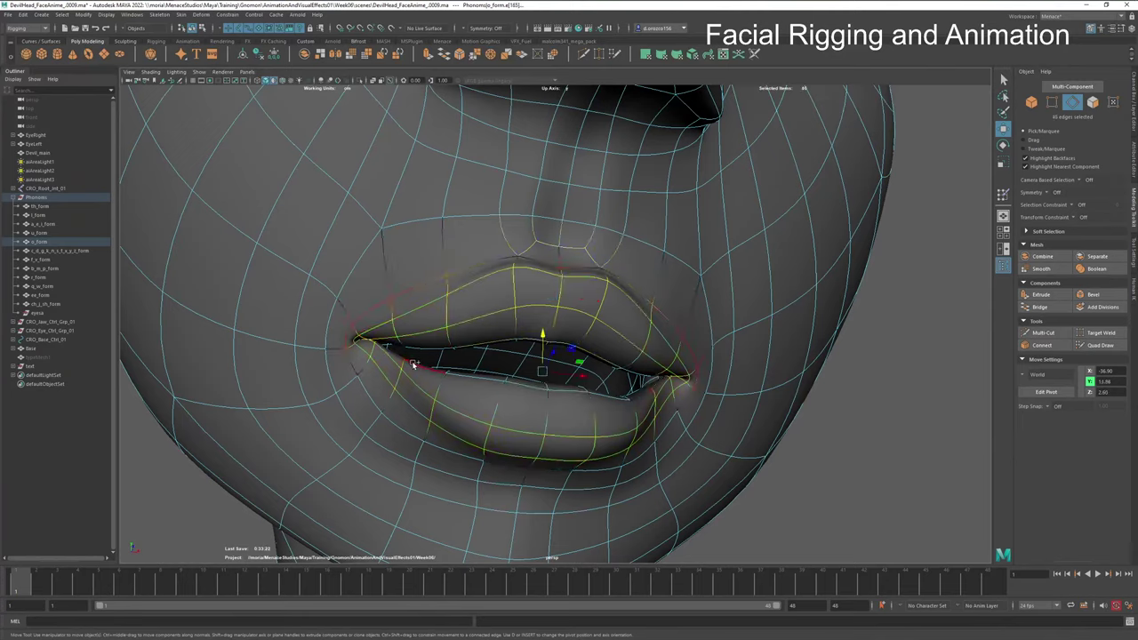
pyautogui.keyDown('shift'); pyautogui.doubleClick(371, 322); pyautogui.keyUp('shift')
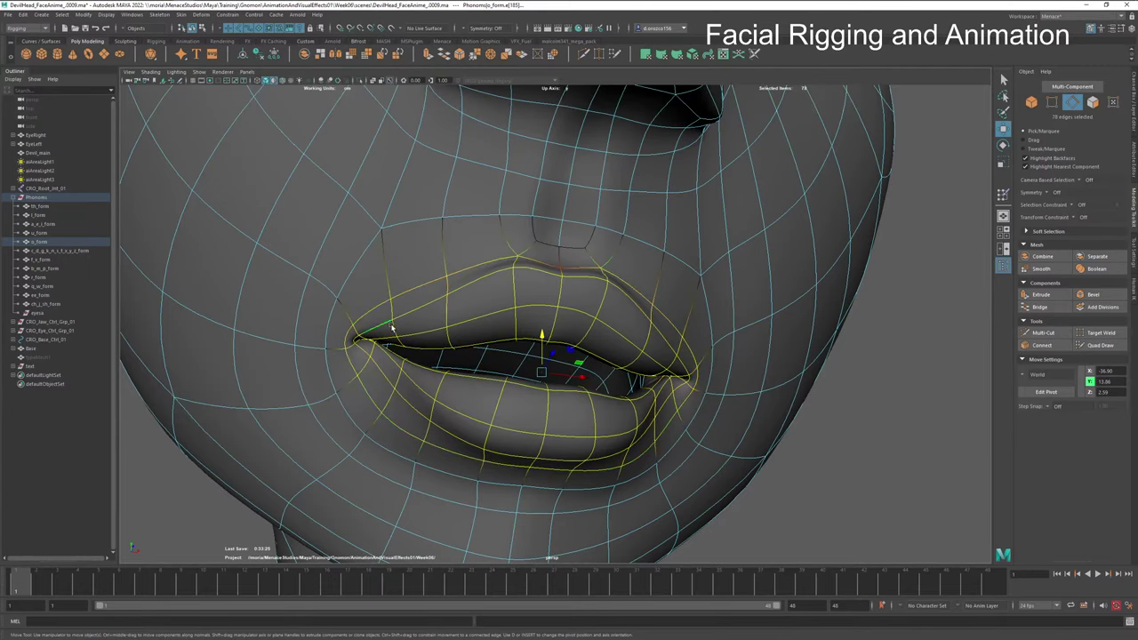
pyautogui.keyDown('alt'); pyautogui.moveTo(391, 329); pyautogui.dragTo(471, 356); pyautogui.keyUp('alt')
pyautogui.moveTo(567, 348)
pyautogui.mouseDown()
pyautogui.moveTo(597, 349)
pyautogui.moveTo(580, 349)
pyautogui.mouseUp()
pyautogui.press('e')
pyautogui.press('r')
pyautogui.hotkey('ctrl', 'z')
# Step: Trim the upper-lip loop selection, adjust the falloff, and scale the lip edges slightly outward
pyautogui.keyDown('ctrl'); pyautogui.click(658, 306); pyautogui.keyUp('ctrl')
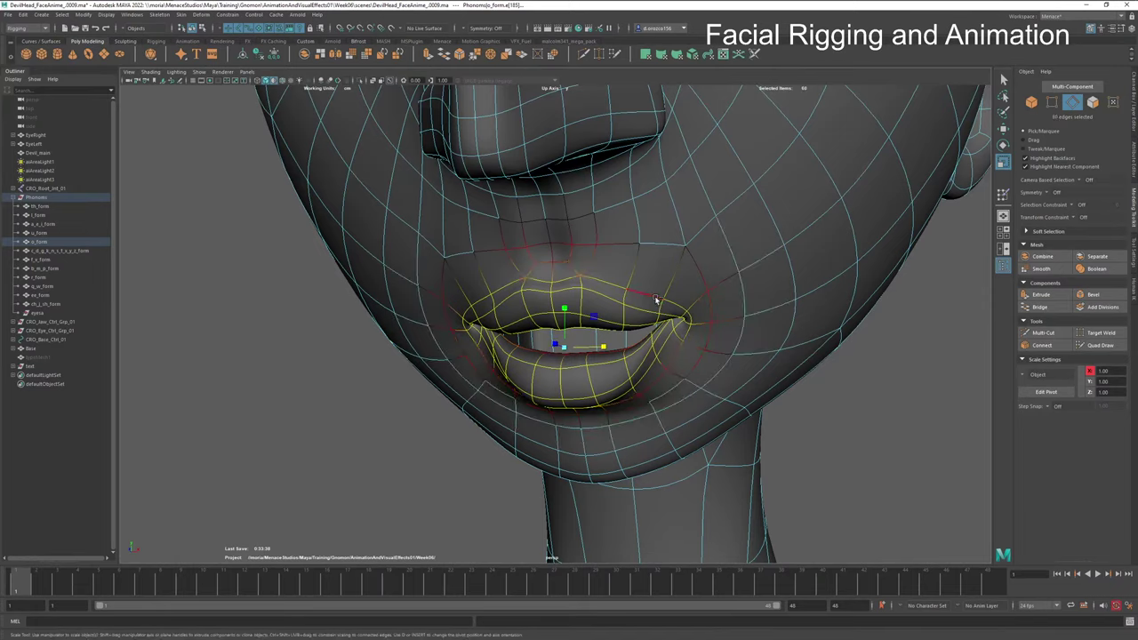
pyautogui.moveTo(622, 344); pyautogui.dragTo(603, 346)
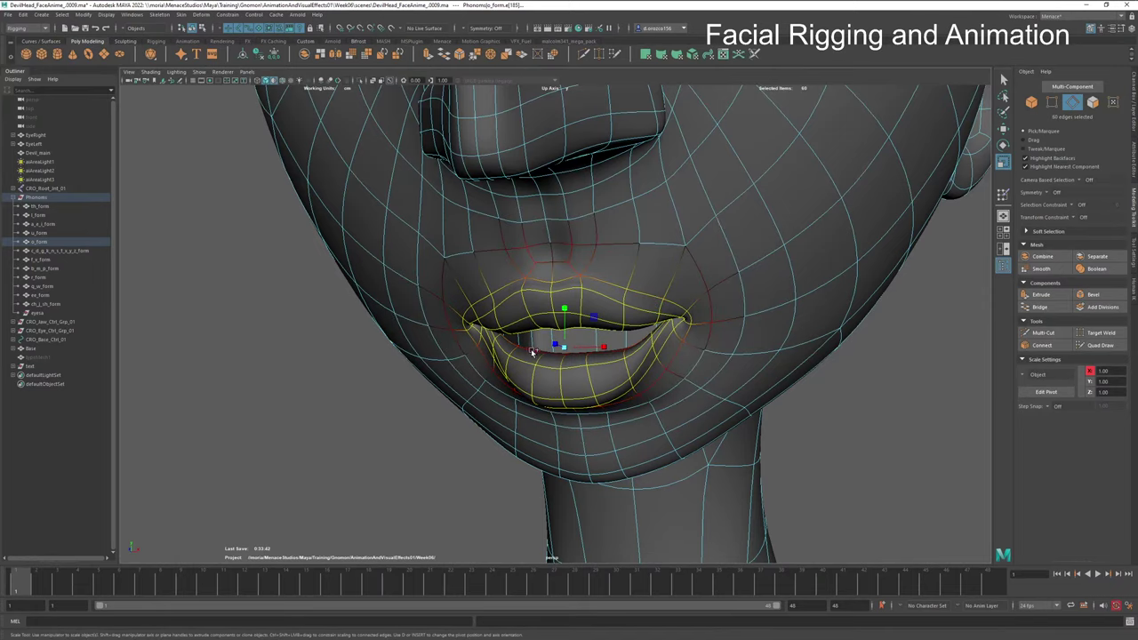
pyautogui.moveTo(604, 348); pyautogui.dragTo(617, 348)
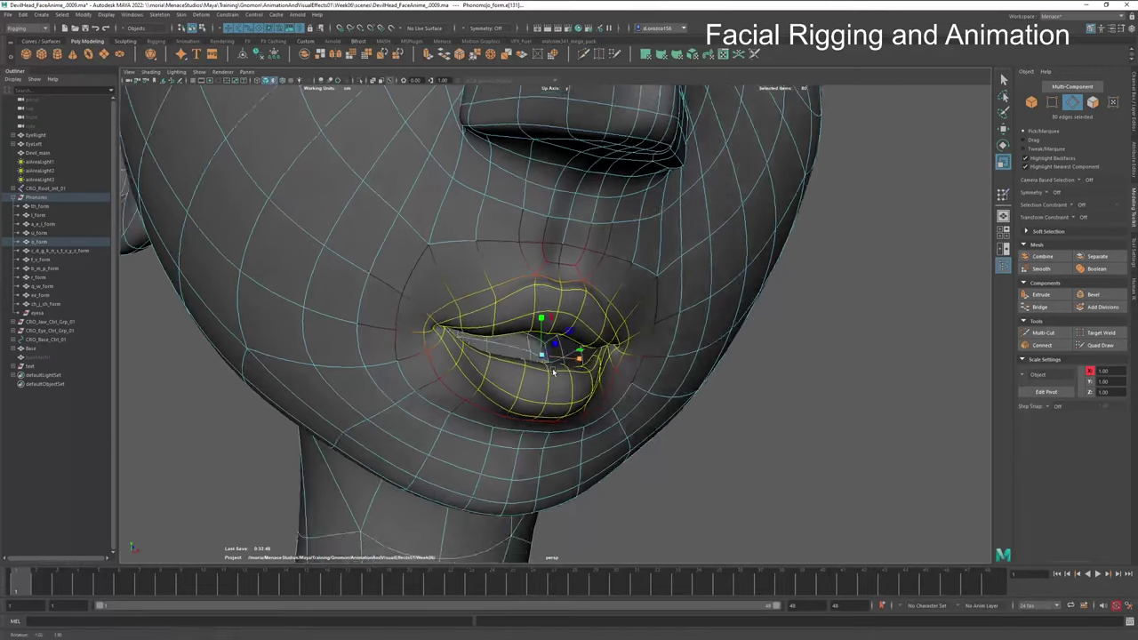
pyautogui.keyDown('alt'); pyautogui.moveTo(548, 367); pyautogui.dragTo(581, 379); pyautogui.keyUp('alt')
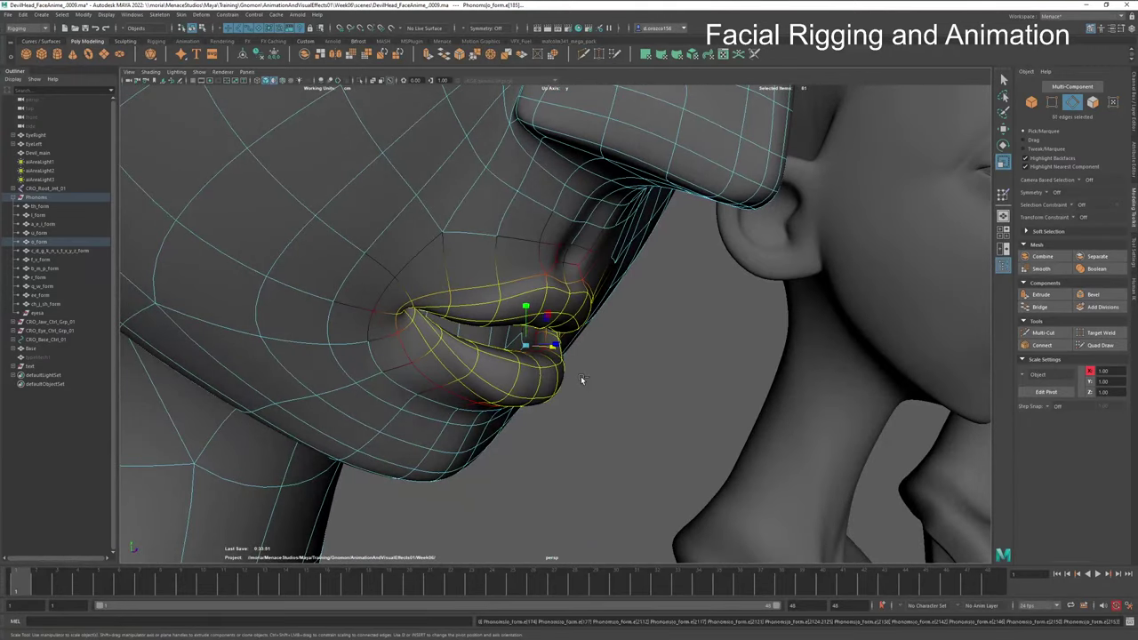
pyautogui.moveTo(581, 377); pyautogui.dragTo(582, 376, button='middle')
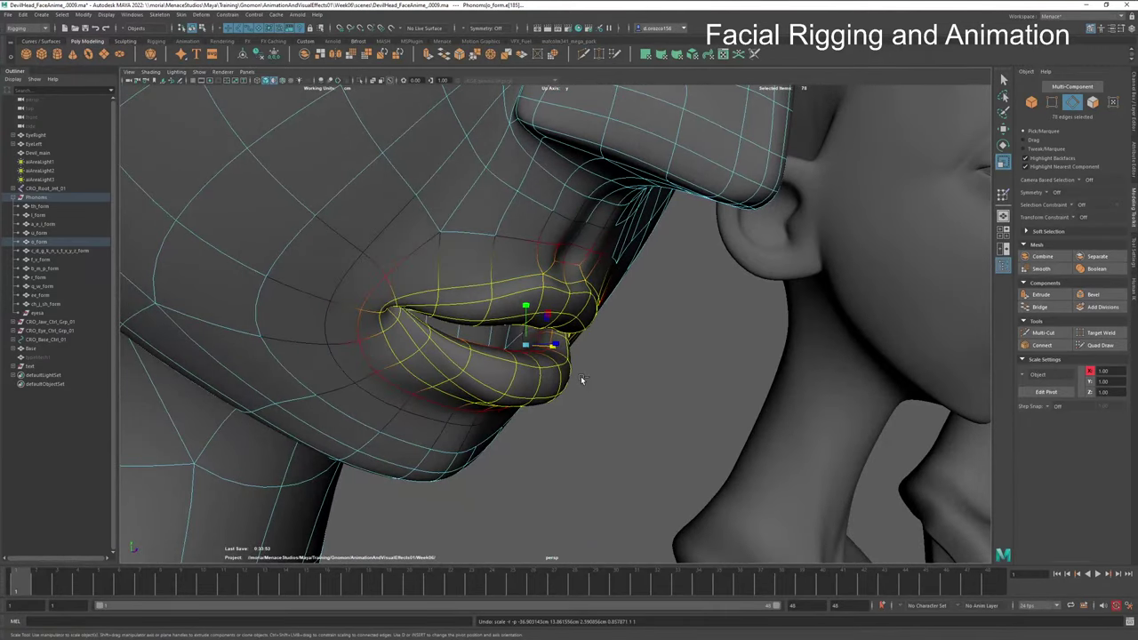
# Step: Set the Modeling Toolkit Transform Constraint to Edge Slide and slide the lip edges
pyautogui.click(1071, 206)
pyautogui.click(1075, 211)
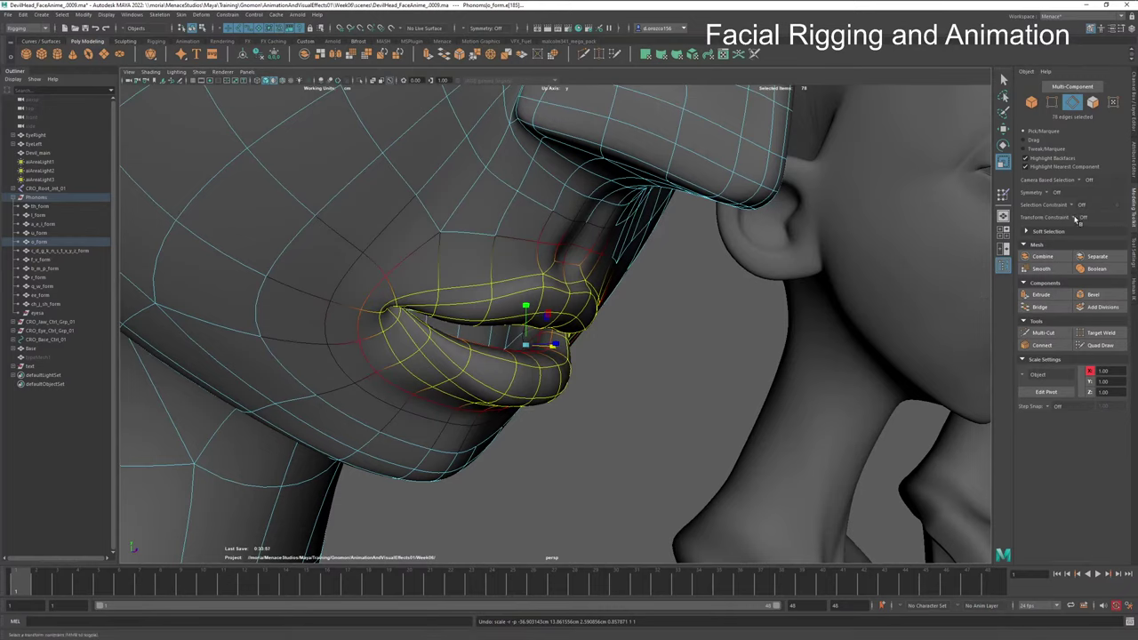
pyautogui.click(1079, 219)
pyautogui.click(1092, 231)
pyautogui.keyDown('alt'); pyautogui.moveTo(405, 342); pyautogui.dragTo(409, 335); pyautogui.keyUp('alt')
pyautogui.moveTo(578, 340); pyautogui.dragTo(585, 349)
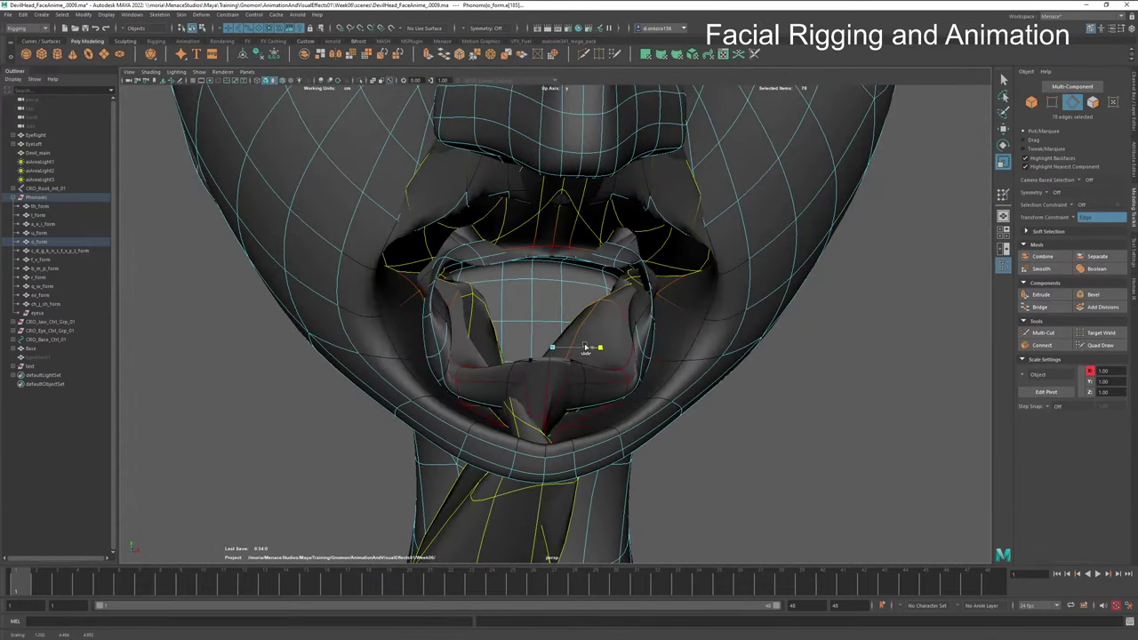
# Step: Undo the slide, select the lip edge loop, and test inward scales, undoing unwanted ones
pyautogui.hotkey('ctrl', 'z')
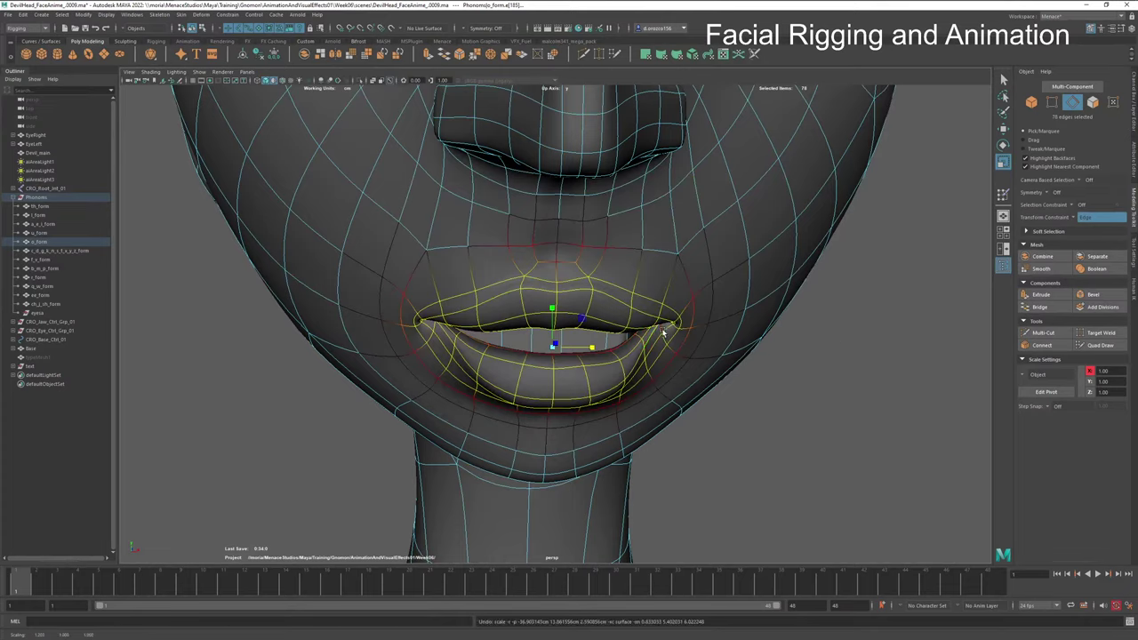
pyautogui.doubleClick(627, 309)
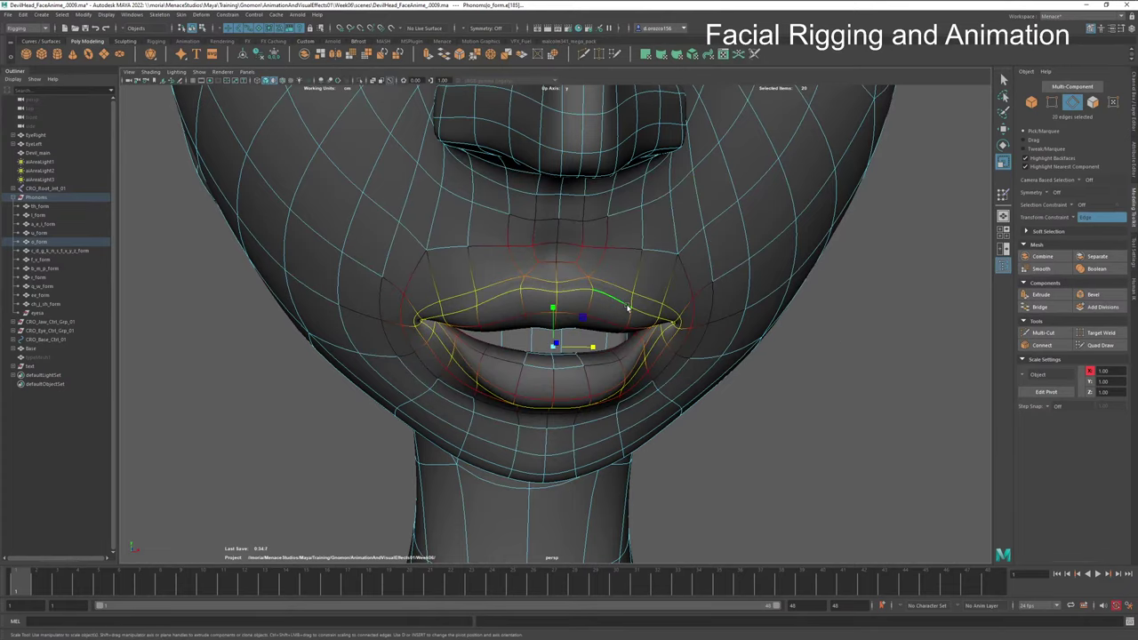
pyautogui.moveTo(594, 347); pyautogui.dragTo(564, 353)
pyautogui.hotkey('ctrl', 'z')
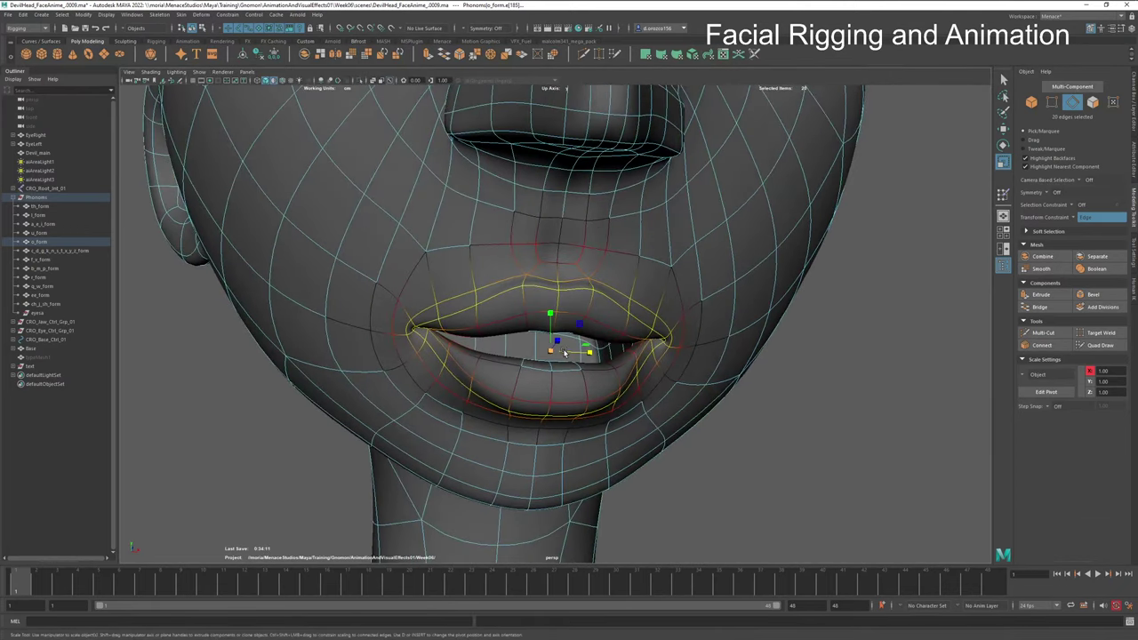
pyautogui.hotkey('ctrl', 'z')
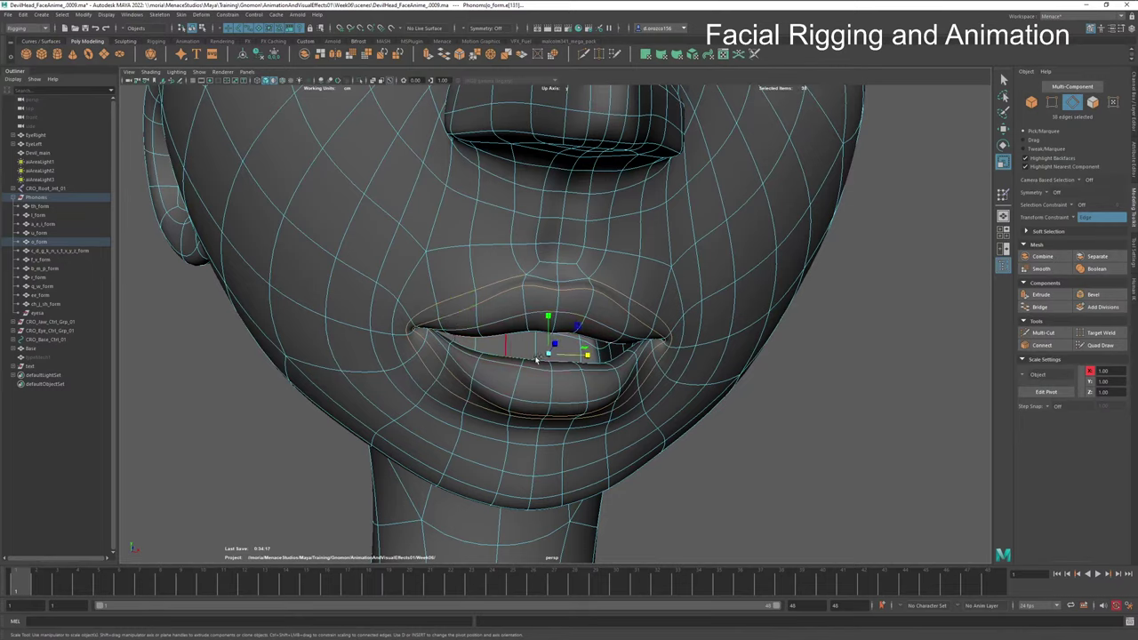
pyautogui.moveTo(588, 354); pyautogui.dragTo(587, 388)
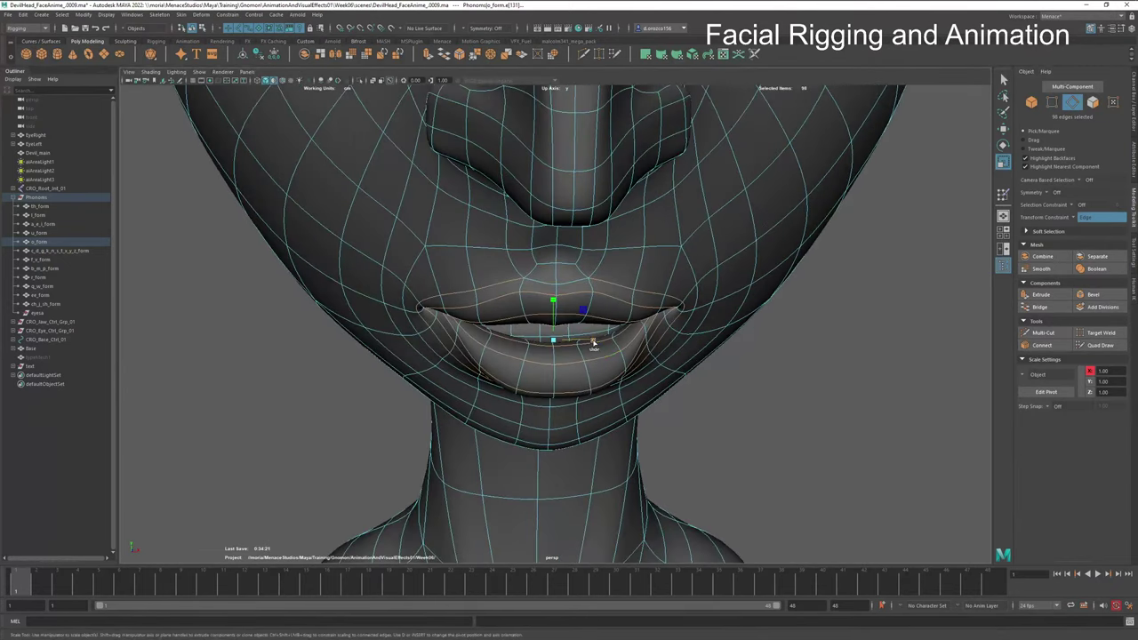
pyautogui.moveTo(569, 342); pyautogui.dragTo(667, 311)
pyautogui.hotkey('ctrl', 'z')
# Step: Set the Transform Constraint back to Off and scale the selected lip edges
pyautogui.click(1081, 217)
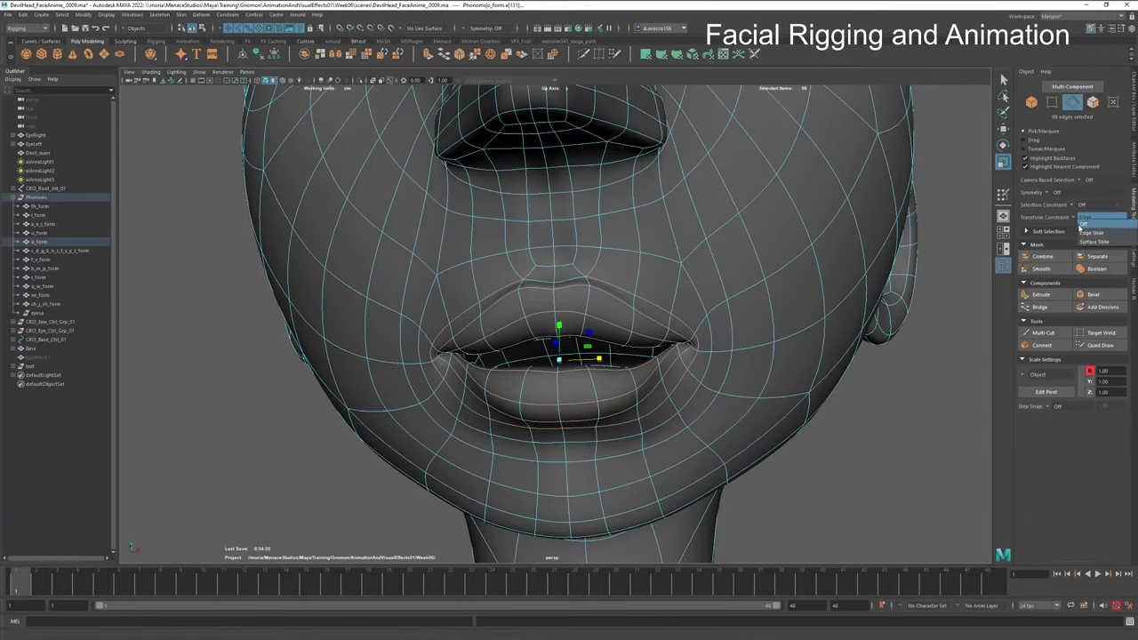
pyautogui.click(1089, 223)
pyautogui.keyDown('alt'); pyautogui.moveTo(592, 372); pyautogui.dragTo(557, 367); pyautogui.keyUp('alt')
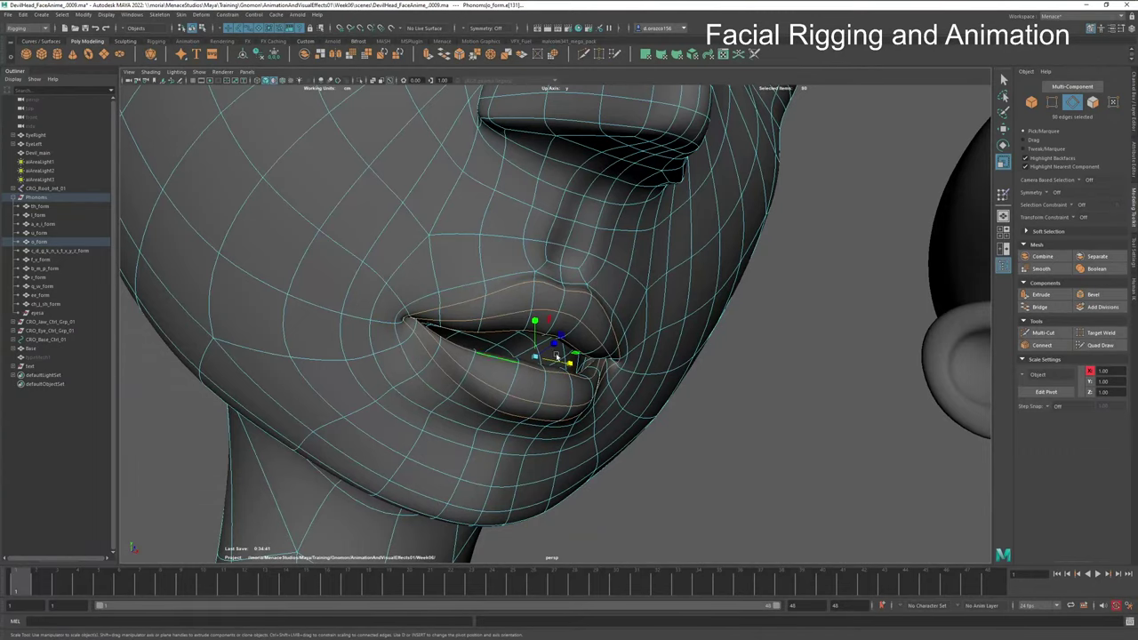
pyautogui.moveTo(575, 365); pyautogui.dragTo(602, 397)
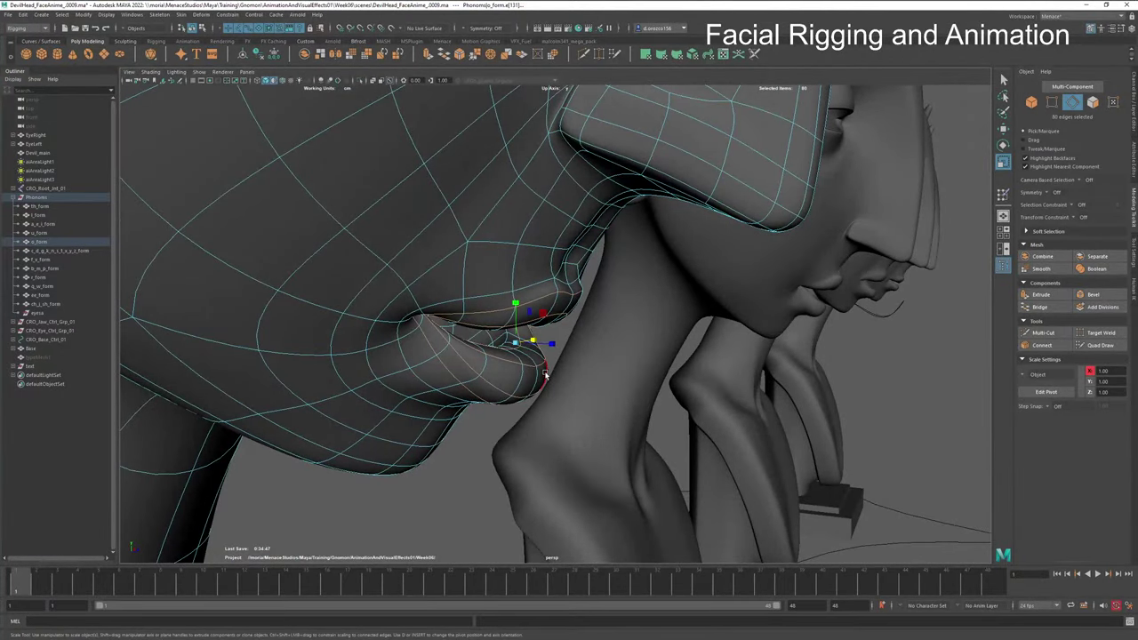
# Step: Push the lips forward and down with a soft-selection move
pyautogui.press('w')
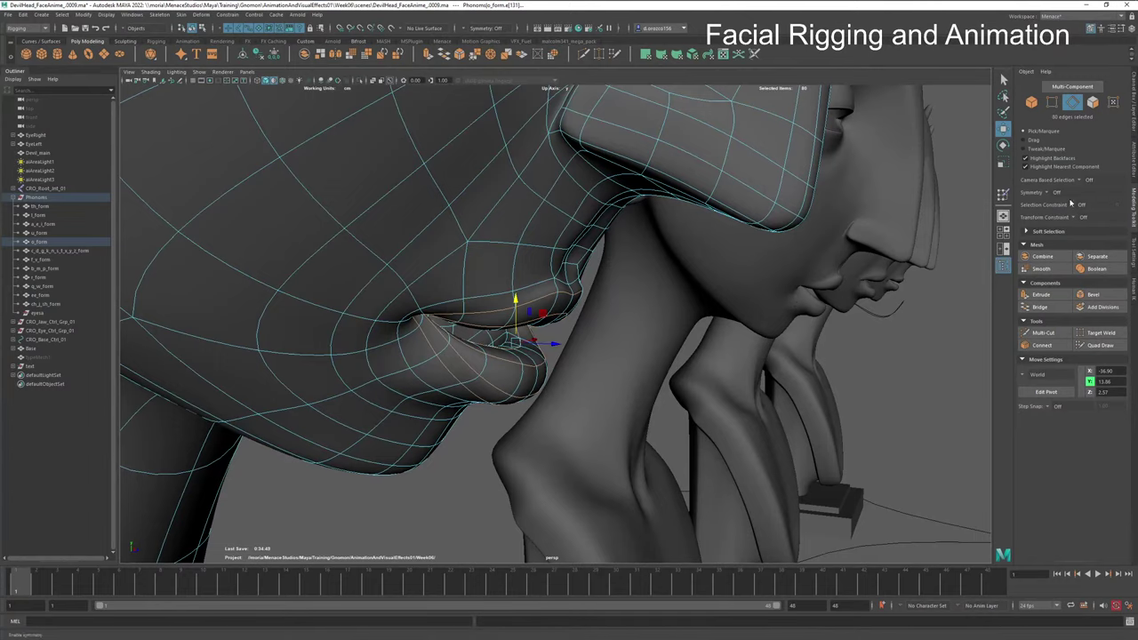
pyautogui.press('b')
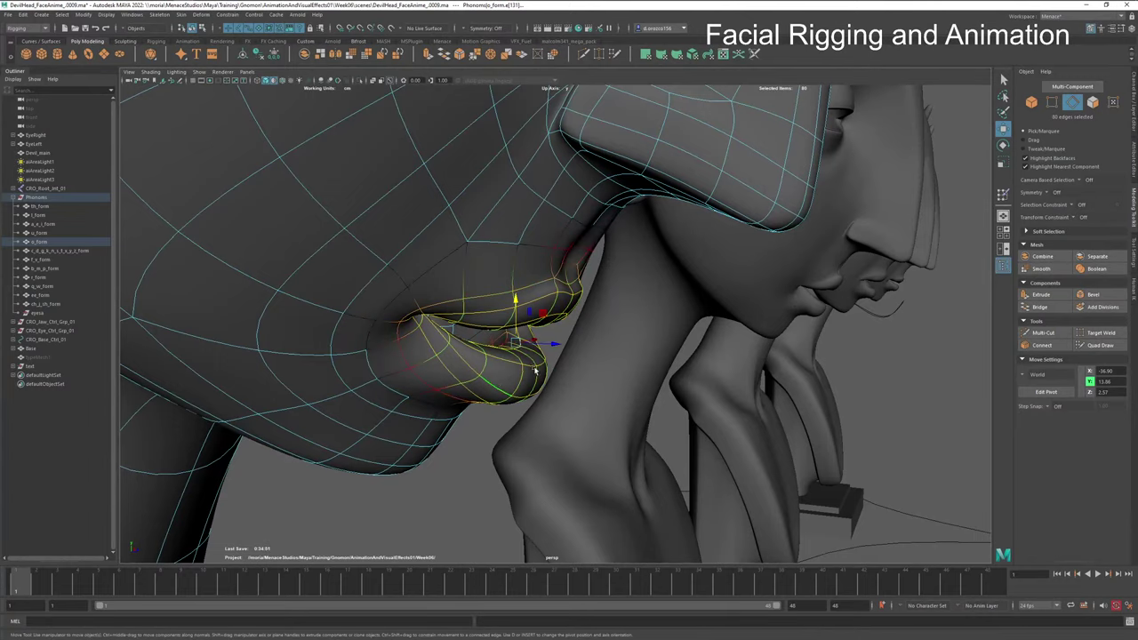
pyautogui.moveTo(554, 342); pyautogui.dragTo(422, 322)
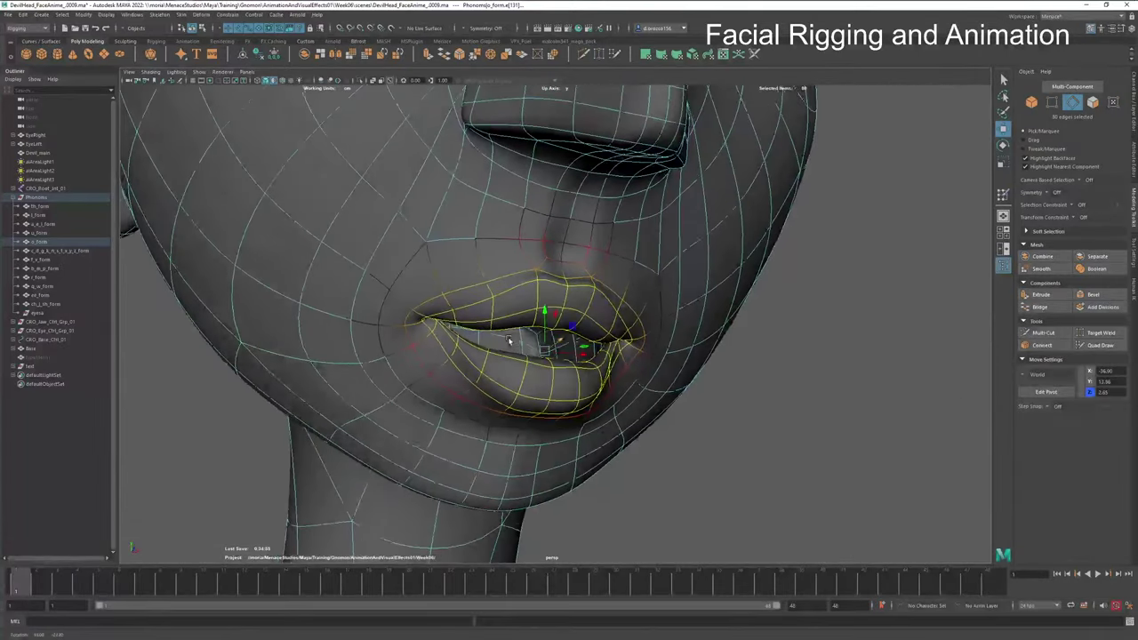
pyautogui.click(424, 324)
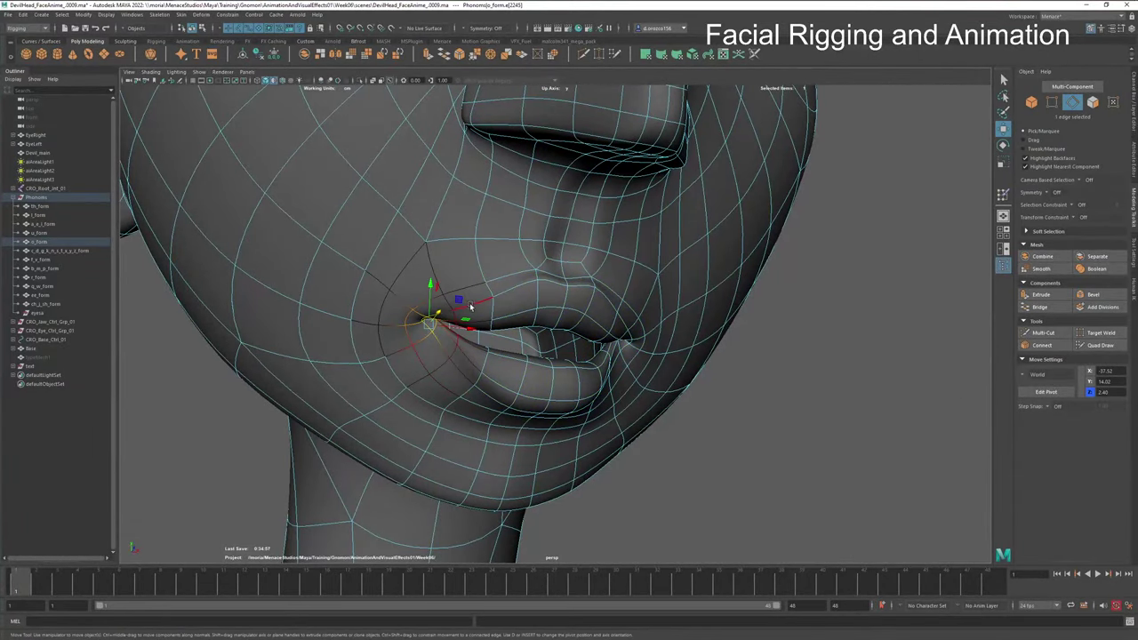
# Step: Select edges at the left and right mouth corners, including the upper-lip corner edges
pyautogui.press('q')
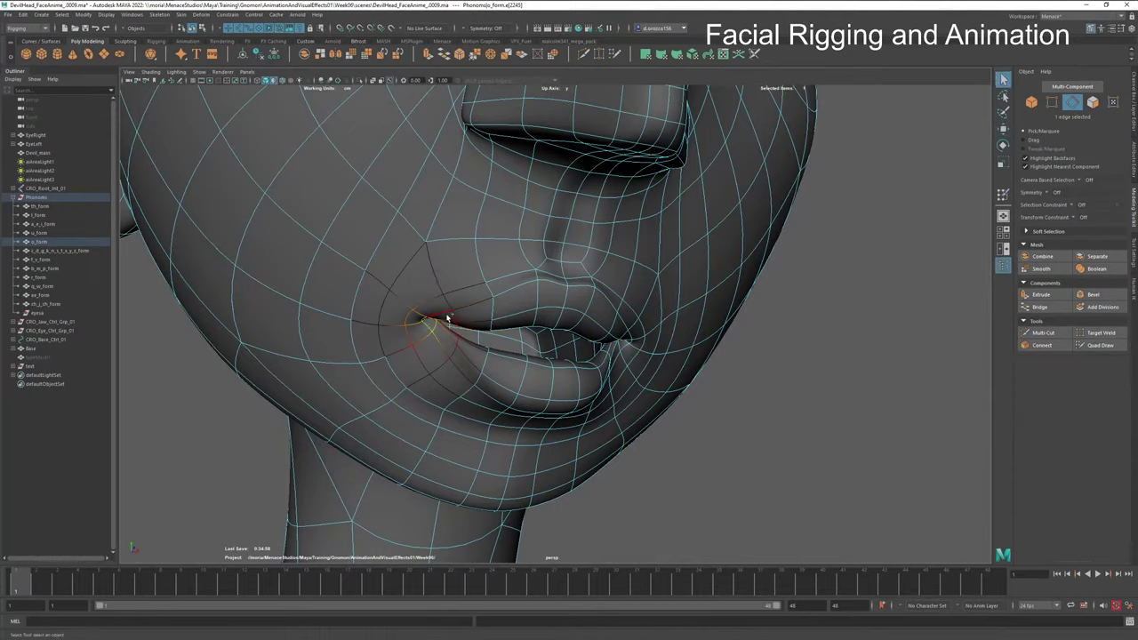
pyautogui.keyDown('shift'); pyautogui.click(446, 318); pyautogui.keyUp('shift')
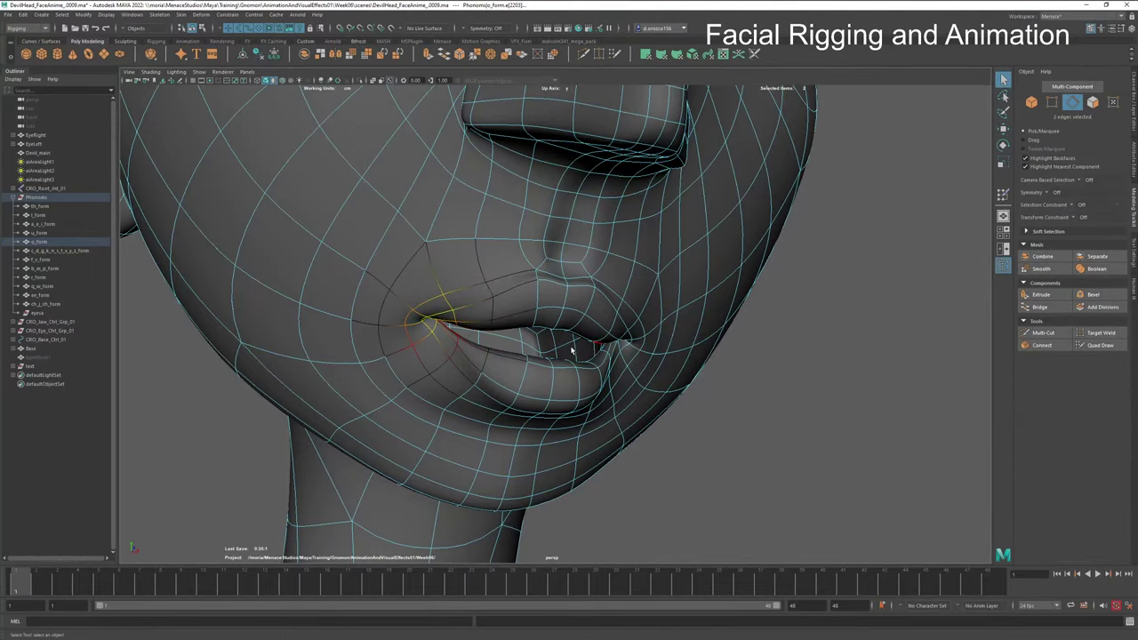
pyautogui.moveTo(572, 350)
pyautogui.keyDown('alt'); pyautogui.mouseDown()
pyautogui.moveTo(511, 348)
pyautogui.moveTo(591, 345)
pyautogui.mouseUp(); pyautogui.keyUp('alt')
pyautogui.keyDown('shift'); pyautogui.click(663, 356); pyautogui.keyUp('shift')
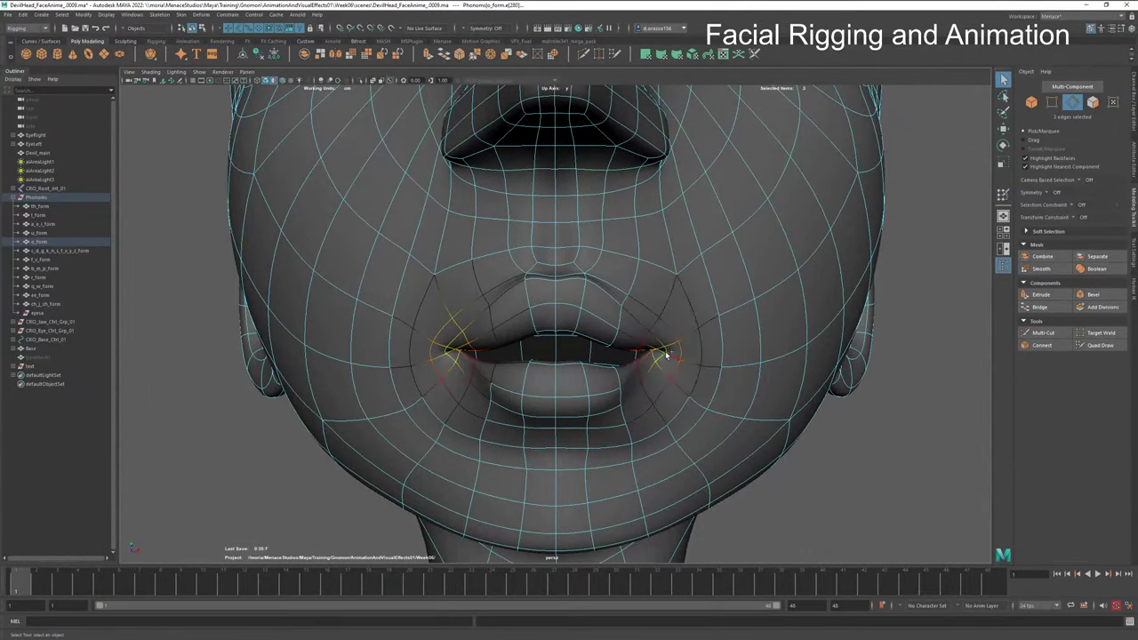
pyautogui.keyDown('shift'); pyautogui.click(661, 347); pyautogui.keyUp('shift')
pyautogui.keyDown('shift'); pyautogui.click(544, 377); pyautogui.keyUp('shift')
pyautogui.keyDown('alt'); pyautogui.moveTo(544, 376); pyautogui.dragTo(466, 386); pyautogui.keyUp('alt')
pyautogui.keyDown('alt'); pyautogui.moveTo(466, 386); pyautogui.dragTo(705, 365, button='right'); pyautogui.keyUp('alt')
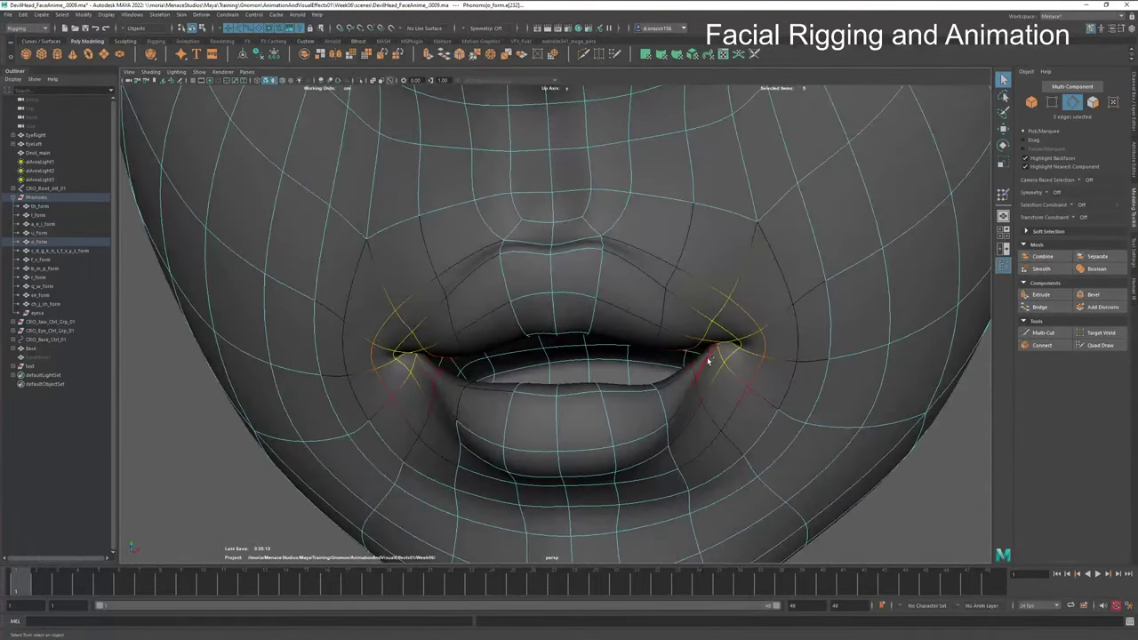
pyautogui.keyDown('shift'); pyautogui.click(709, 343); pyautogui.keyUp('shift')
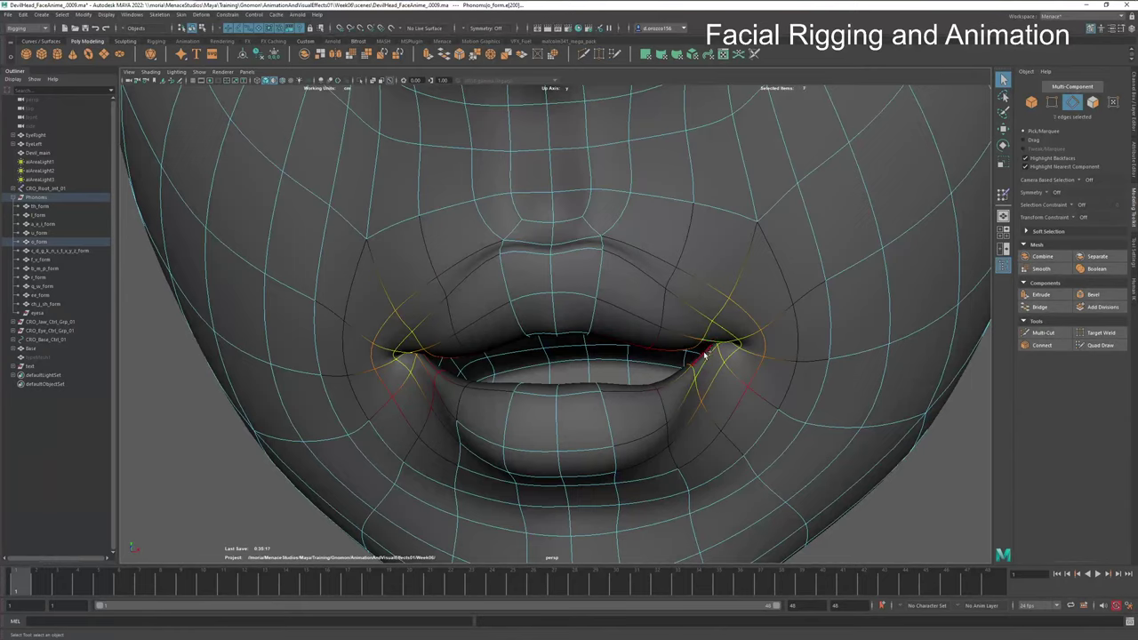
pyautogui.keyDown('shift'); pyautogui.click(702, 354); pyautogui.keyUp('shift')
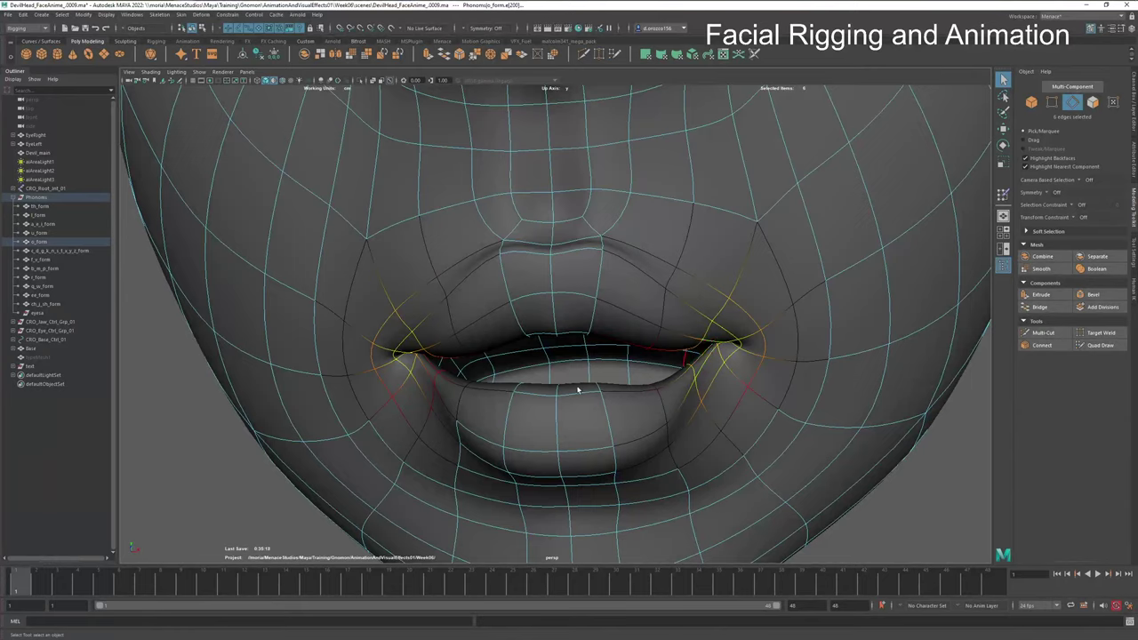
pyautogui.keyDown('shift'); pyautogui.click(418, 355); pyautogui.keyUp('shift')
# Step: Move the selected upper-lip corner edges down along Y
pyautogui.keyDown('alt'); pyautogui.moveTo(508, 400); pyautogui.dragTo(583, 416); pyautogui.keyUp('alt')
pyautogui.press('w')
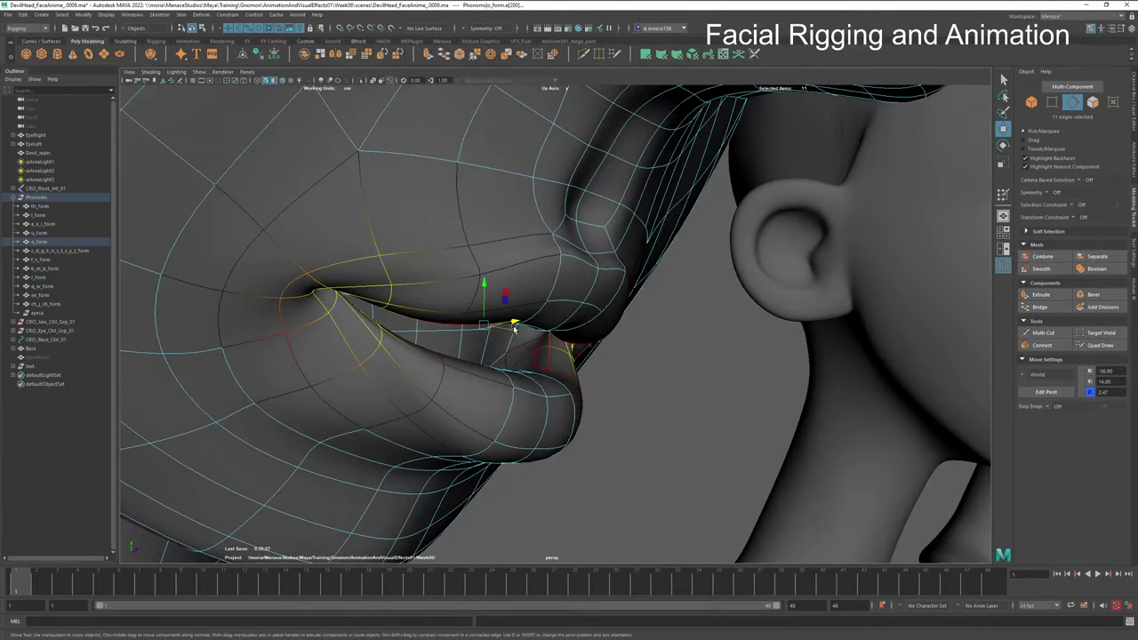
pyautogui.moveTo(515, 328); pyautogui.dragTo(524, 326, button='middle')
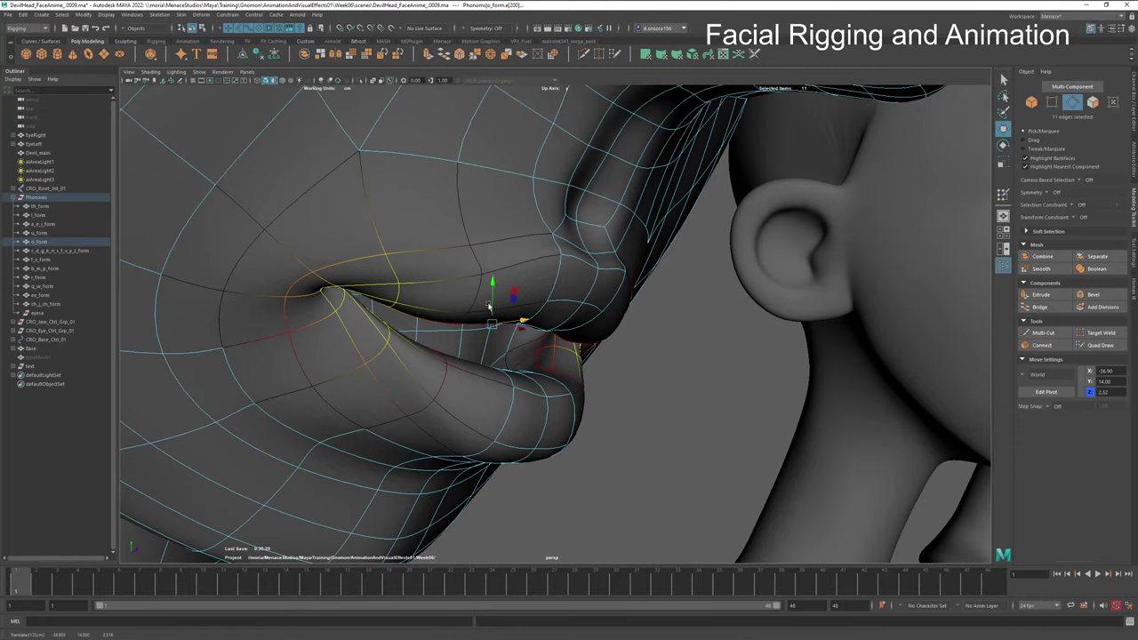
pyautogui.moveTo(491, 285)
pyautogui.mouseDown()
pyautogui.moveTo(490, 308)
pyautogui.moveTo(491, 298)
pyautogui.mouseUp()
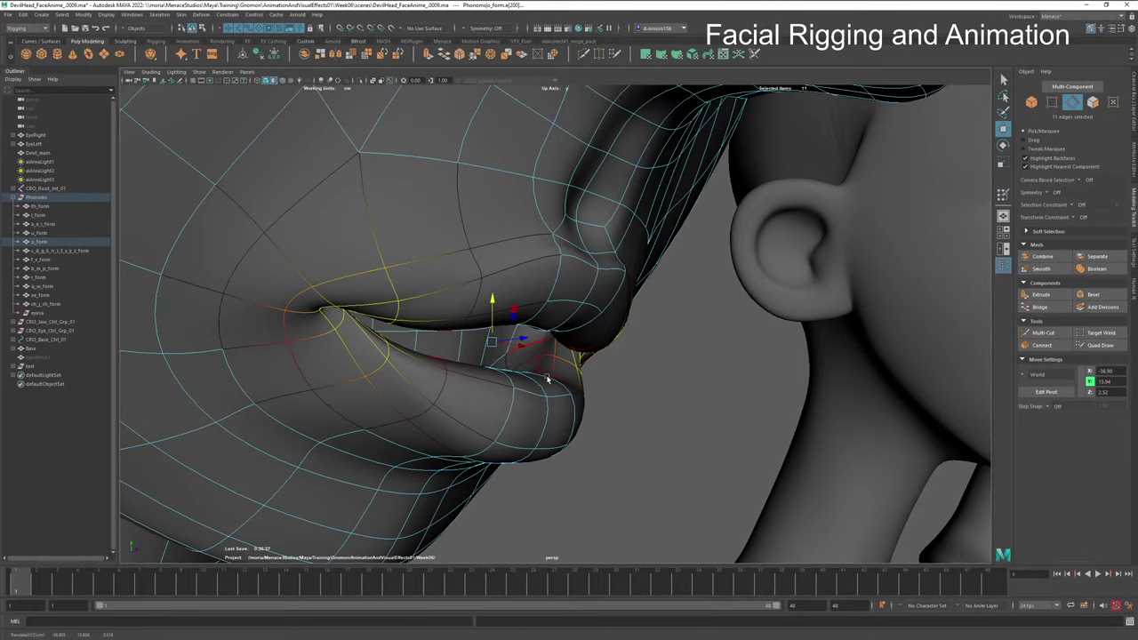
pyautogui.moveTo(509, 355)
pyautogui.keyDown('alt'); pyautogui.mouseDown()
pyautogui.moveTo(447, 348)
pyautogui.moveTo(510, 361)
pyautogui.mouseUp(); pyautogui.keyUp('alt')
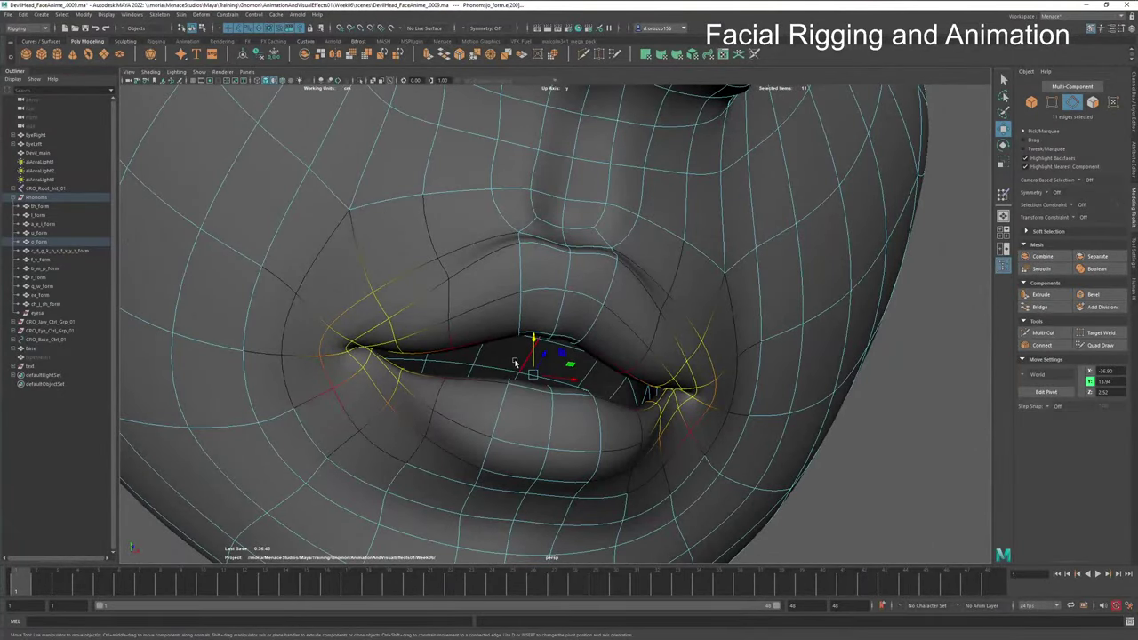
# Step: Reselect the edges at the left and right lip corners from below
pyautogui.keyDown('alt'); pyautogui.moveTo(516, 376); pyautogui.dragTo(445, 376); pyautogui.keyUp('alt')
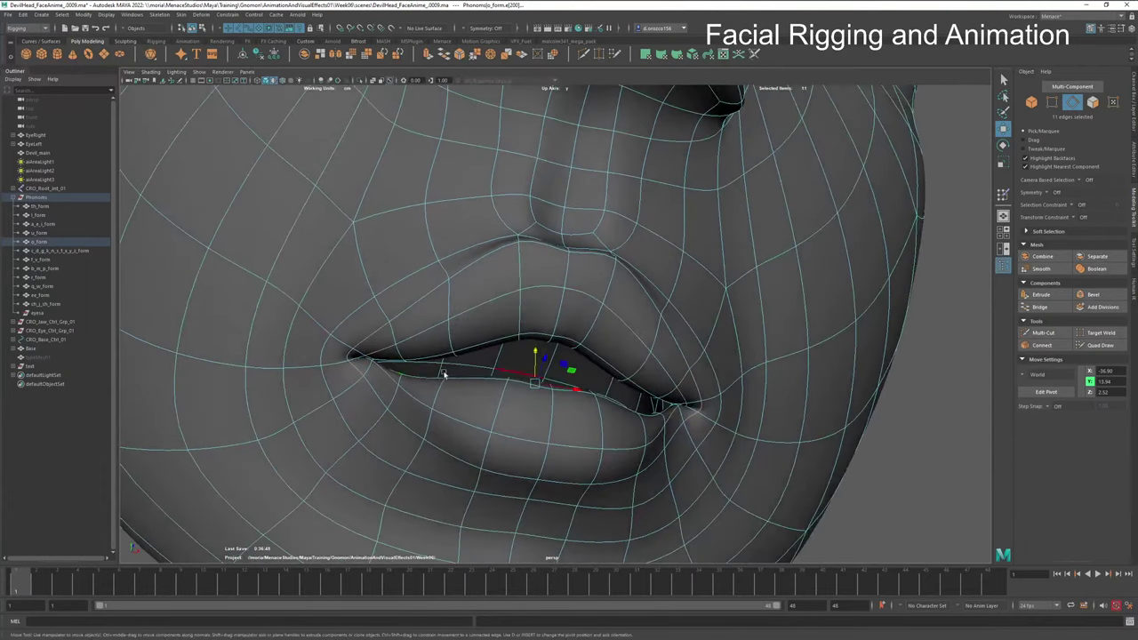
pyautogui.keyDown('shift'); pyautogui.click(364, 368); pyautogui.keyUp('shift')
pyautogui.moveTo(587, 416)
pyautogui.keyDown('alt'); pyautogui.mouseDown()
pyautogui.moveTo(578, 383)
pyautogui.moveTo(575, 402)
pyautogui.mouseUp(); pyautogui.keyUp('alt')
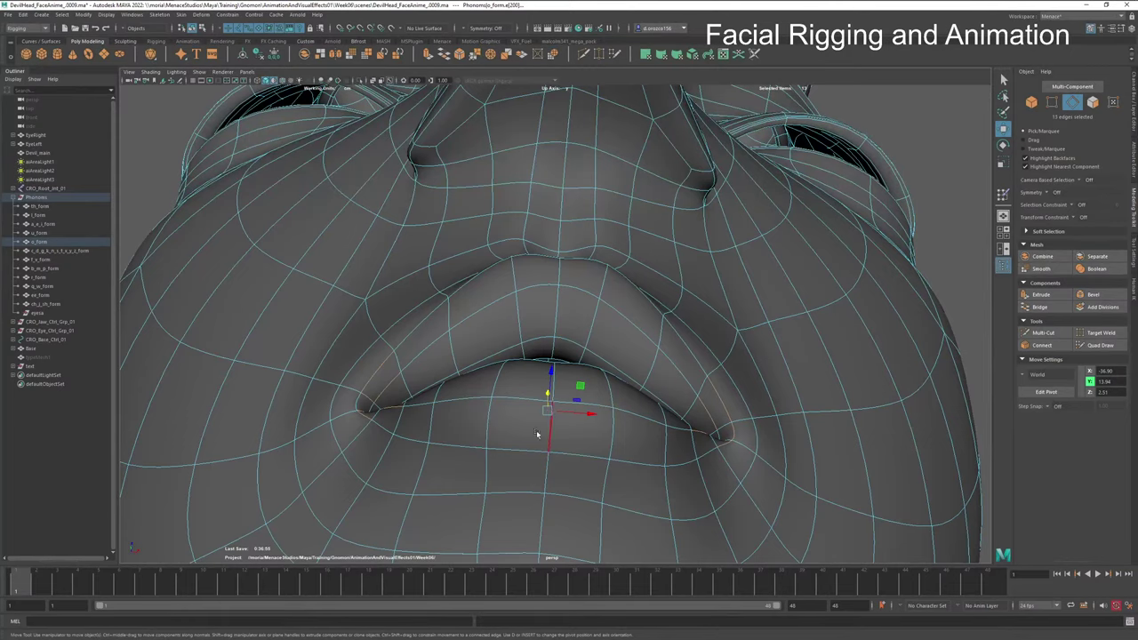
pyautogui.moveTo(489, 445)
pyautogui.keyDown('alt'); pyautogui.mouseDown()
pyautogui.moveTo(470, 450)
pyautogui.moveTo(482, 458)
pyautogui.mouseUp(); pyautogui.keyUp('alt')
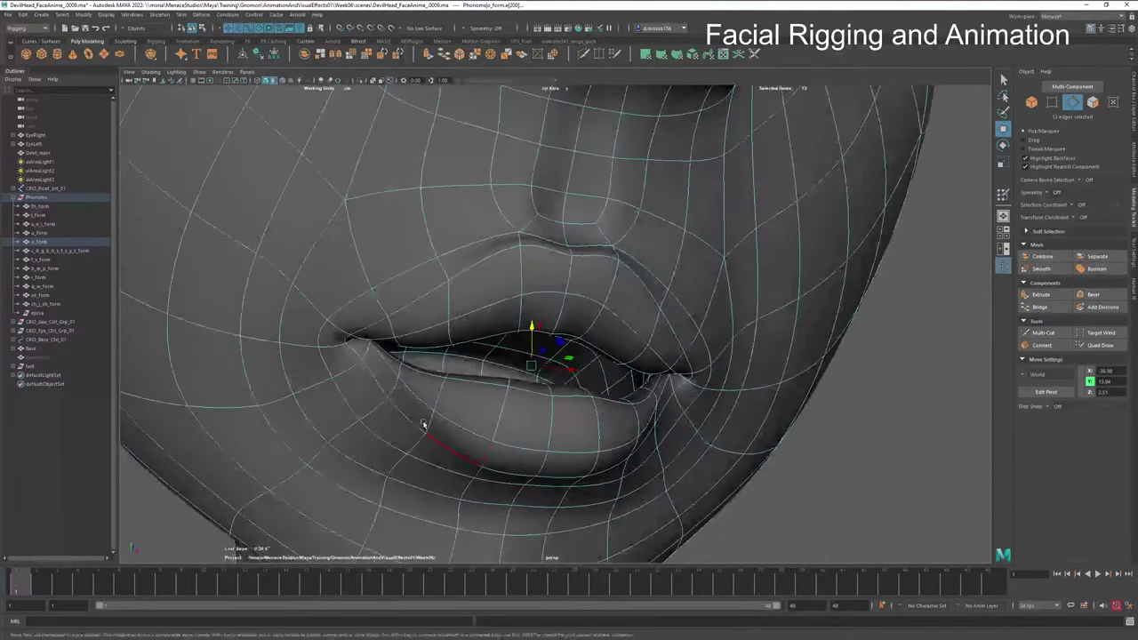
pyautogui.click(324, 349)
pyautogui.keyDown('shift'); pyautogui.click(709, 391); pyautogui.keyUp('shift')
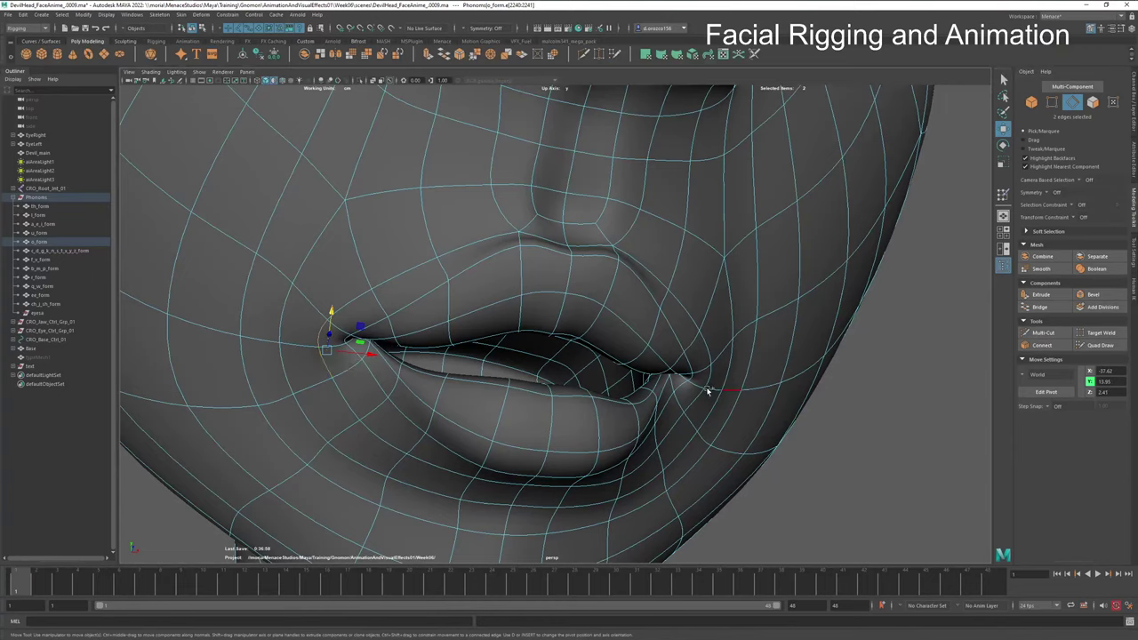
pyautogui.keyDown('alt'); pyautogui.moveTo(687, 388); pyautogui.dragTo(773, 358); pyautogui.keyUp('alt')
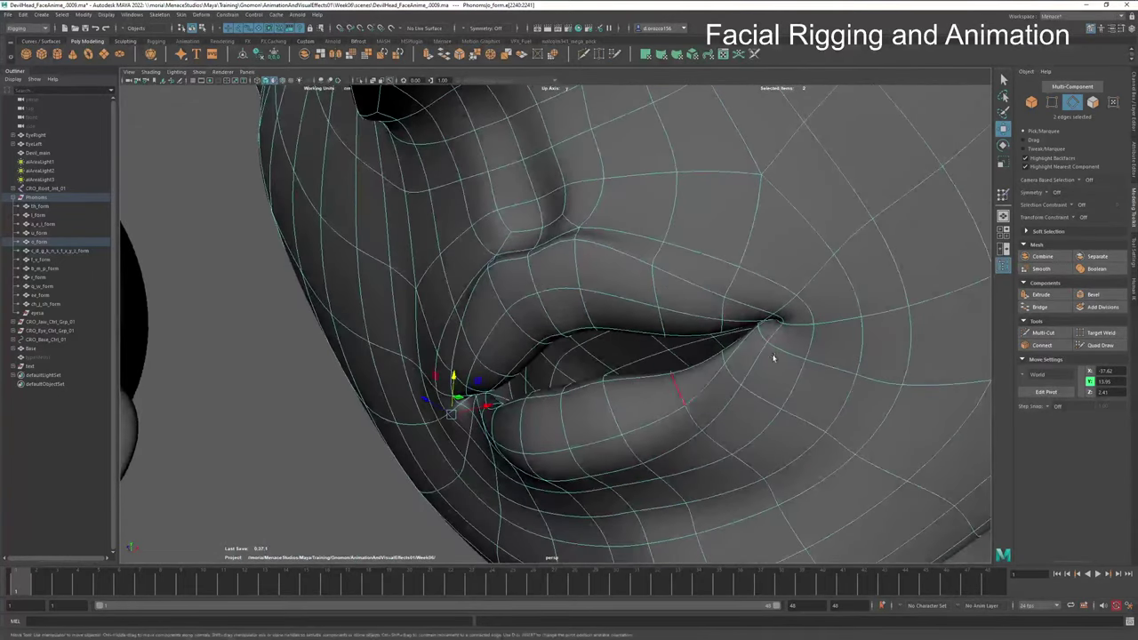
pyautogui.click(813, 302)
pyautogui.click(810, 328)
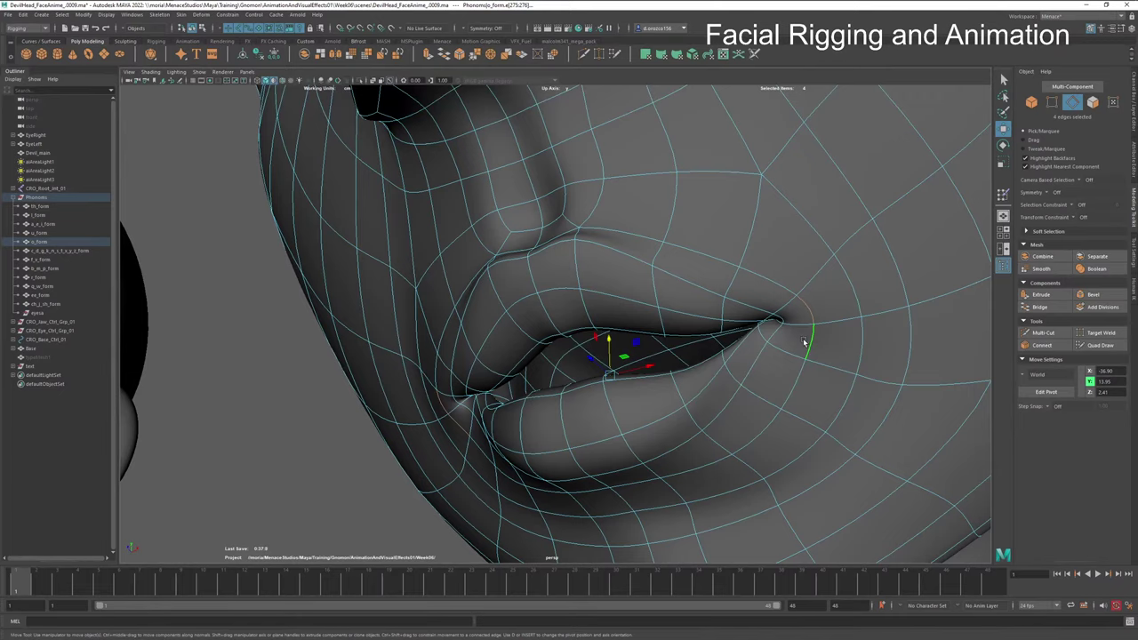
pyautogui.keyDown('alt'); pyautogui.moveTo(763, 378); pyautogui.dragTo(488, 305); pyautogui.keyUp('alt')
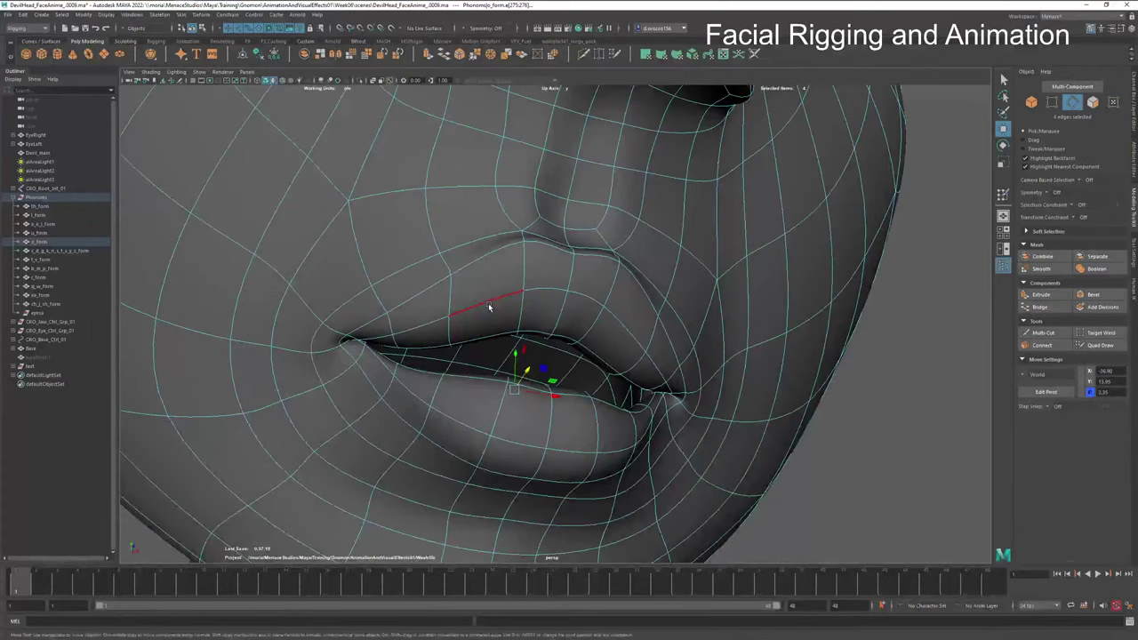
# Step: With soft selection on, scale the lip-corner edges slightly inward along X
pyautogui.press('b')
pyautogui.press('e')
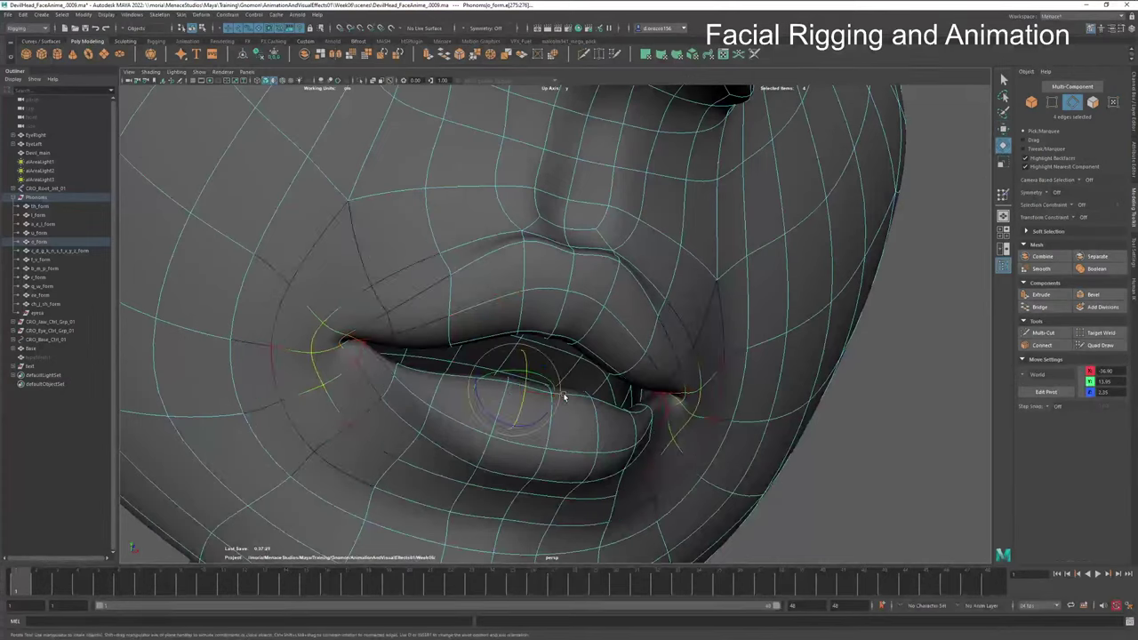
pyautogui.press('r')
pyautogui.moveTo(549, 394); pyautogui.dragTo(549, 396)
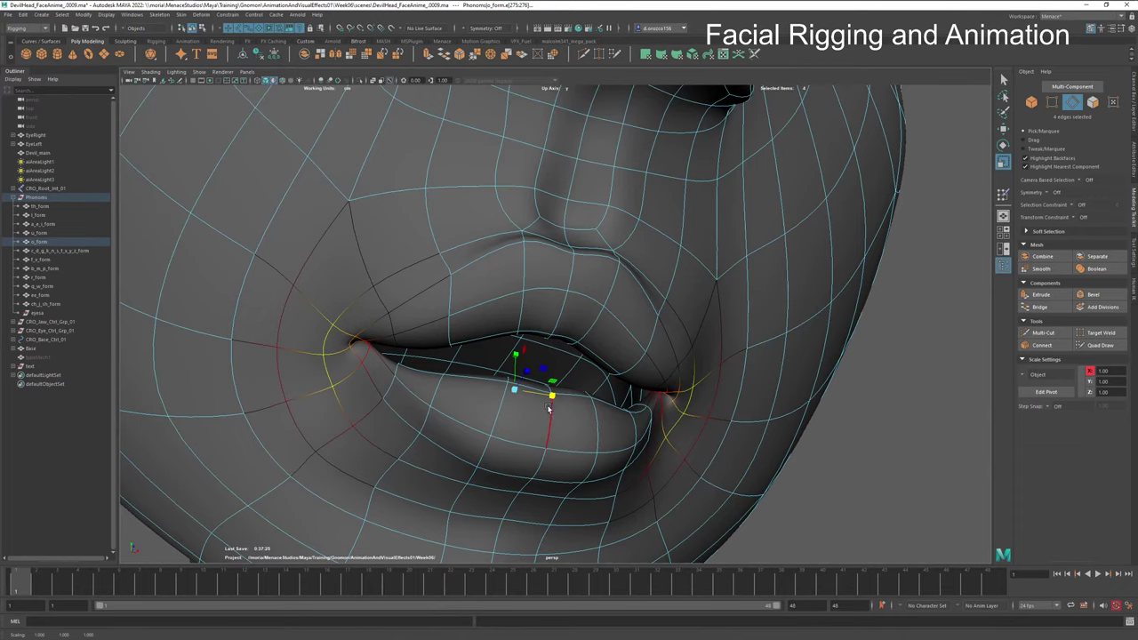
pyautogui.moveTo(477, 381)
pyautogui.keyDown('alt'); pyautogui.mouseDown()
pyautogui.moveTo(470, 392)
pyautogui.moveTo(484, 389)
pyautogui.mouseUp(); pyautogui.keyUp('alt')
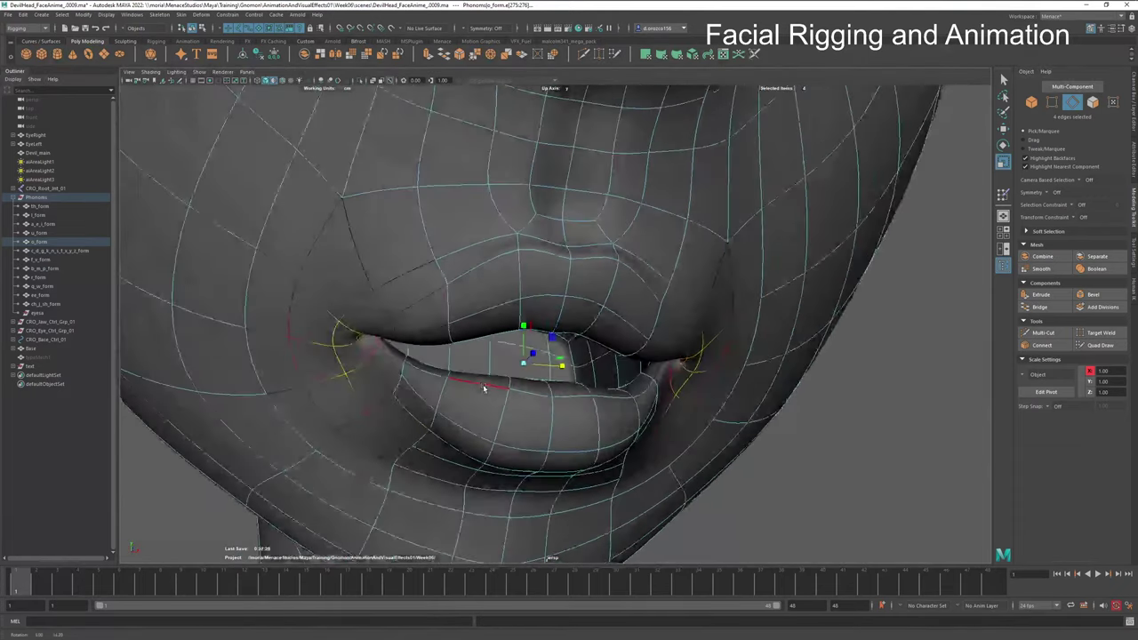
pyautogui.hotkey('alt', 'Tab')
pyautogui.hotkey('alt', 'Tab')
pyautogui.hotkey('alt', 'Tab')
pyautogui.hotkey('alt', 'Tab')
pyautogui.hotkey('alt', 'Tab')
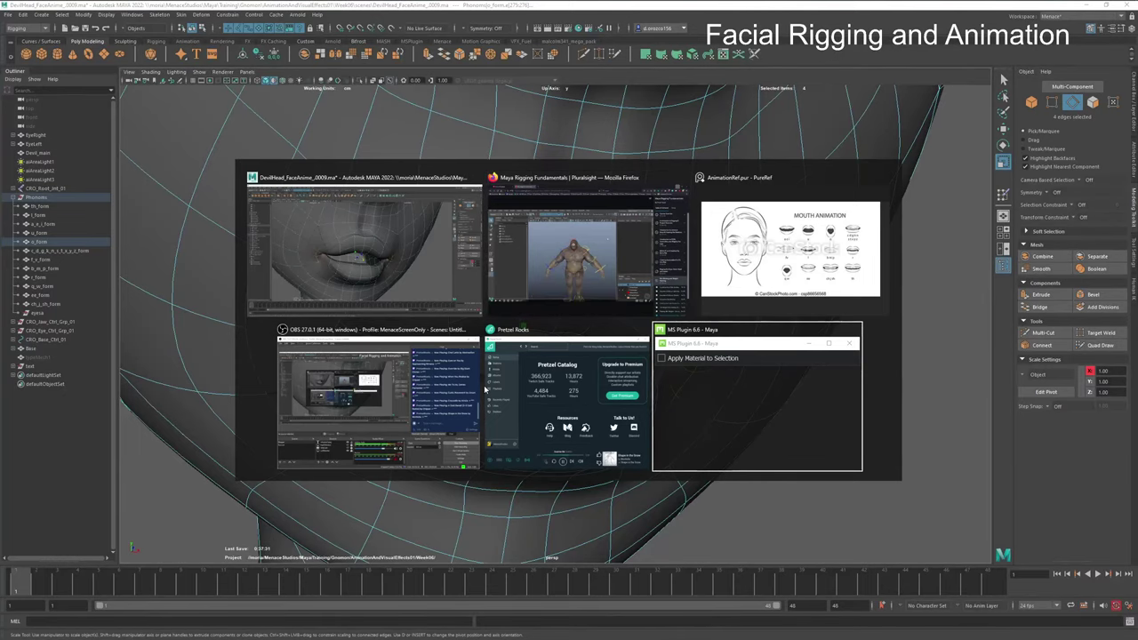
pyautogui.hotkey('alt', 'Tab')
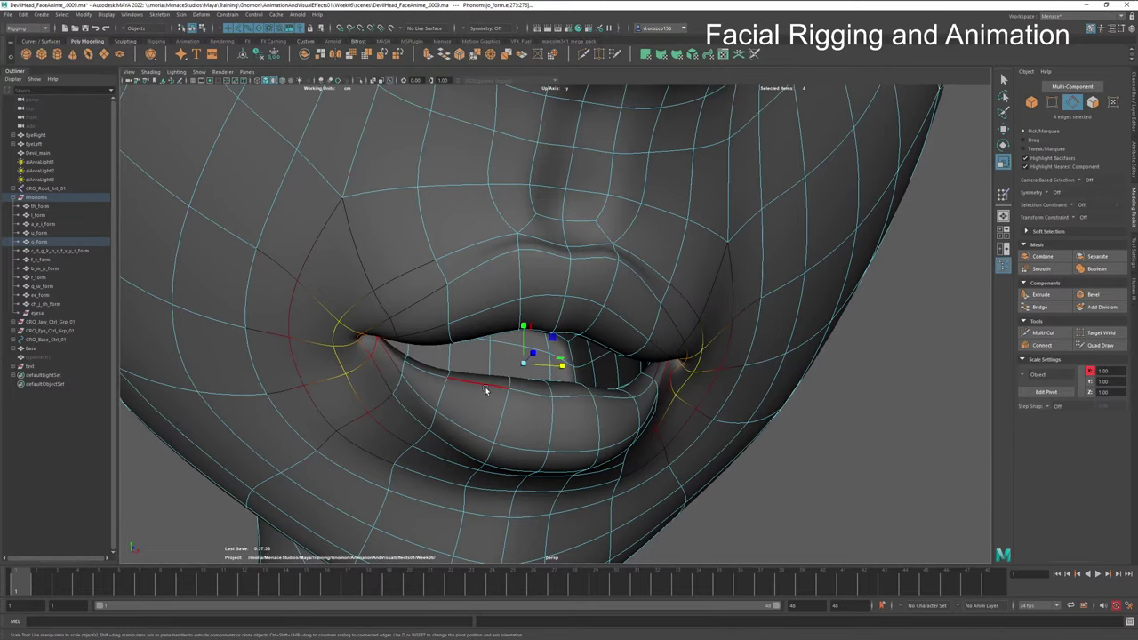
# Step: Select the upper-lip edge loop plus the left and right cheek edges
pyautogui.click(450, 338)
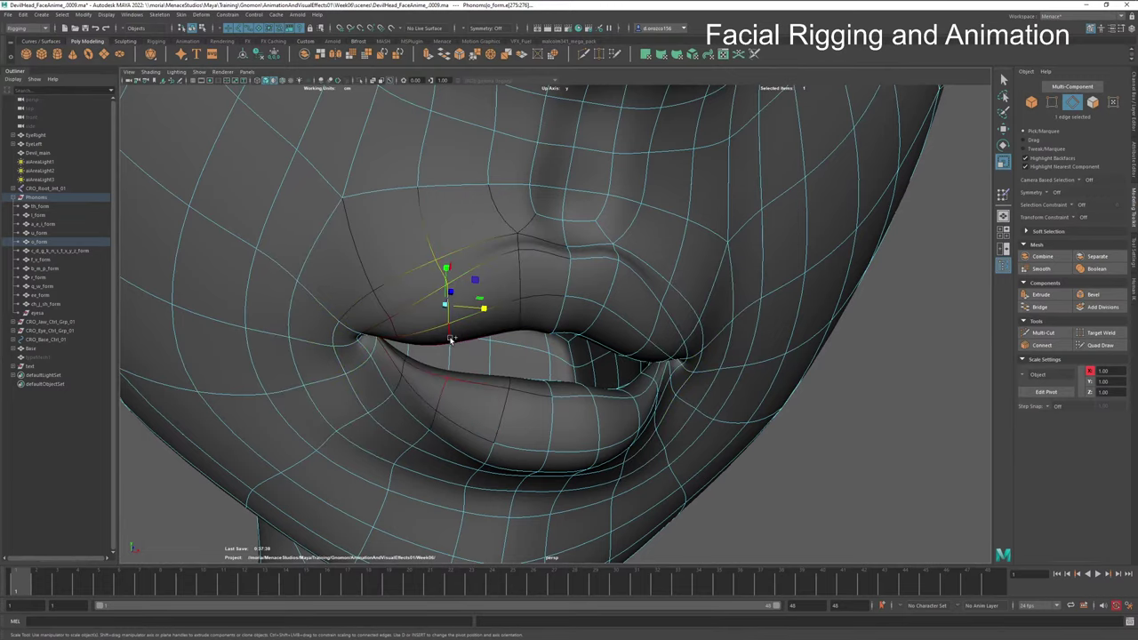
pyautogui.keyDown('shift'); pyautogui.doubleClick(660, 328); pyautogui.keyUp('shift')
pyautogui.press('f')
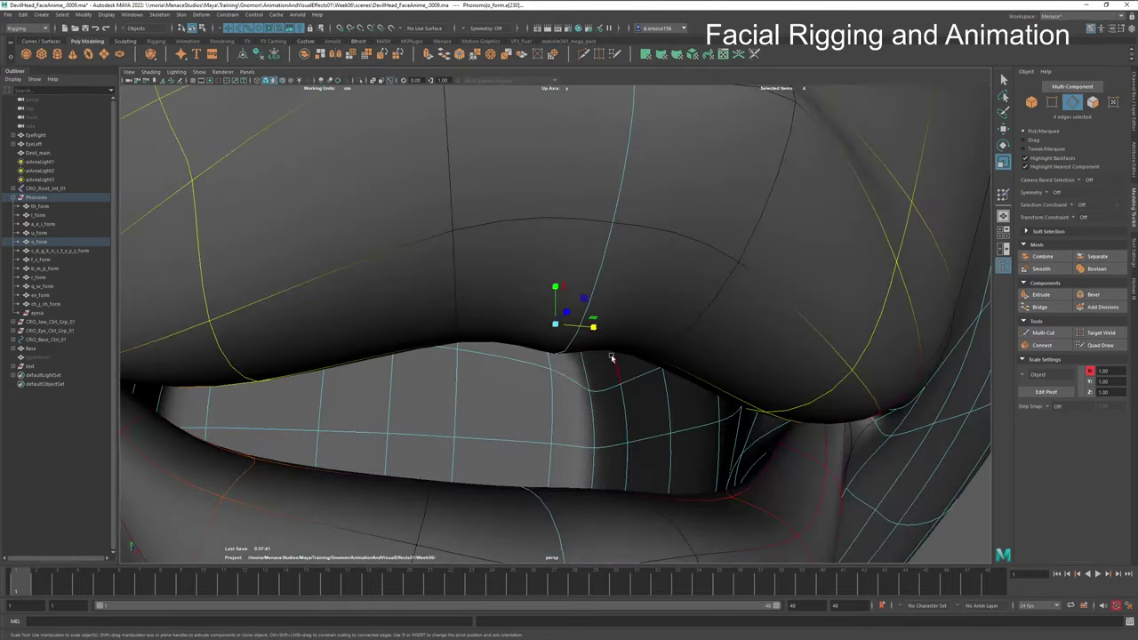
pyautogui.keyDown('alt'); pyautogui.moveTo(528, 380); pyautogui.dragTo(707, 398, button='right'); pyautogui.keyUp('alt')
pyautogui.keyDown('alt'); pyautogui.moveTo(707, 399); pyautogui.dragTo(460, 383); pyautogui.keyUp('alt')
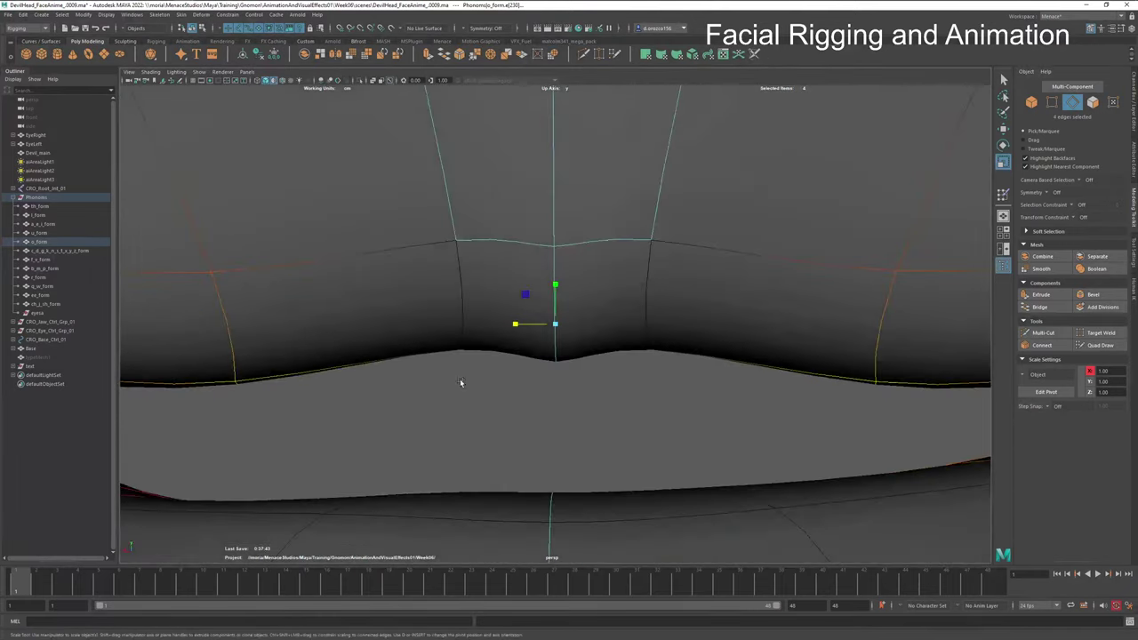
pyautogui.click(255, 336)
pyautogui.keyDown('shift'); pyautogui.click(879, 334); pyautogui.keyUp('shift')
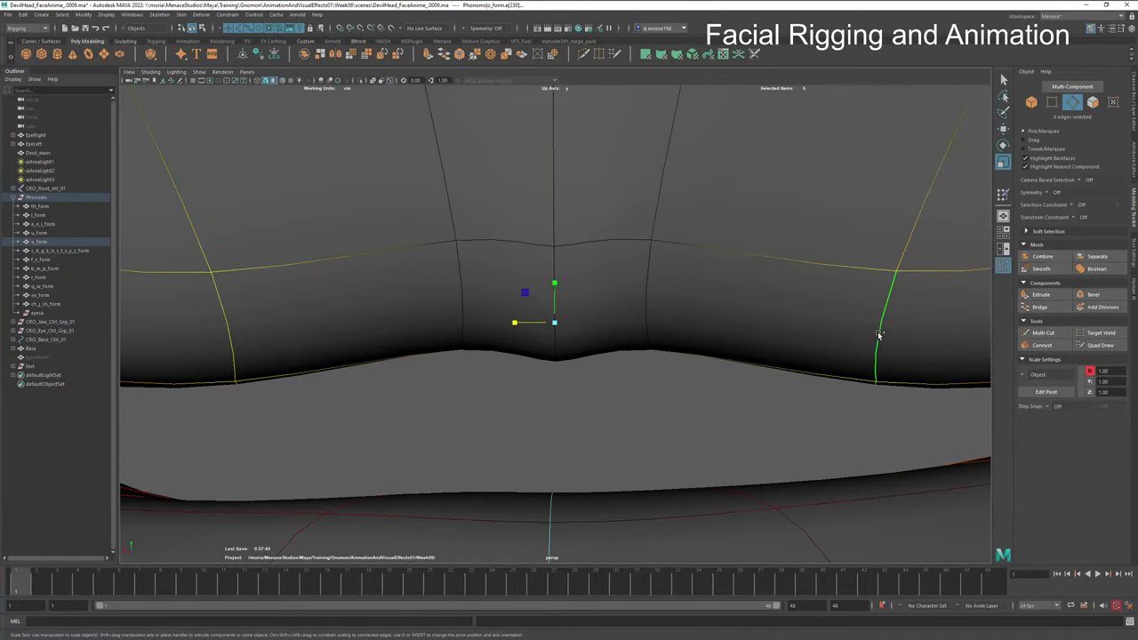
pyautogui.keyDown('alt'); pyautogui.moveTo(886, 341); pyautogui.dragTo(808, 338, button='right'); pyautogui.keyUp('alt')
pyautogui.keyDown('alt'); pyautogui.moveTo(808, 338); pyautogui.dragTo(557, 258); pyautogui.keyUp('alt')
# Step: Raise the upper lip in Y, narrow it in X, then lift it slightly higher
pyautogui.press('w')
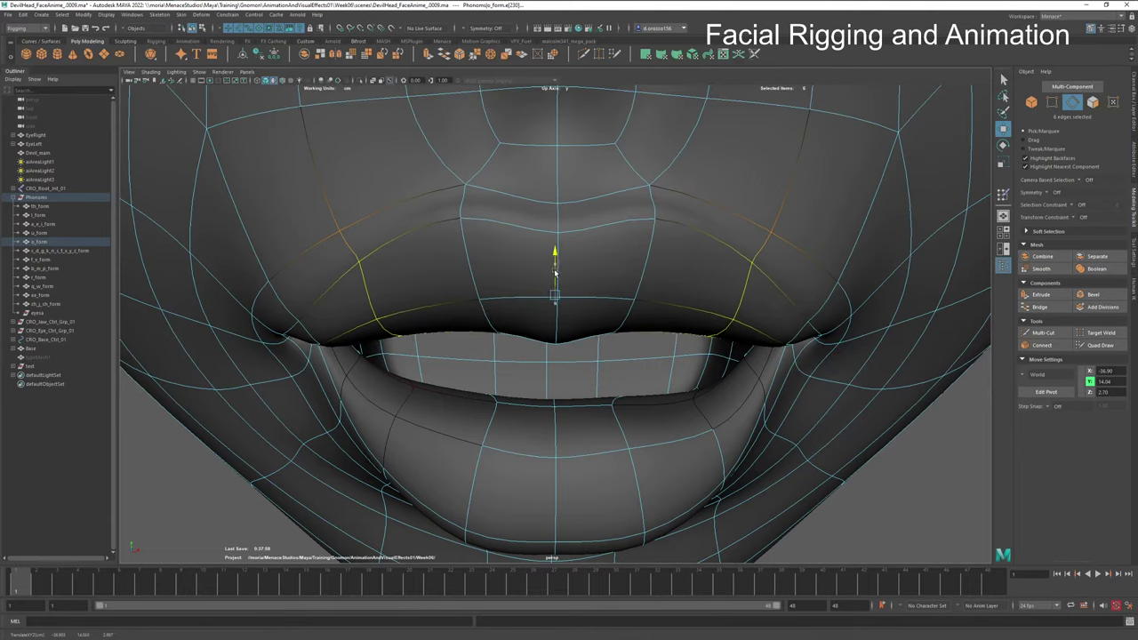
pyautogui.moveTo(555, 273); pyautogui.dragTo(555, 272)
pyautogui.press('r')
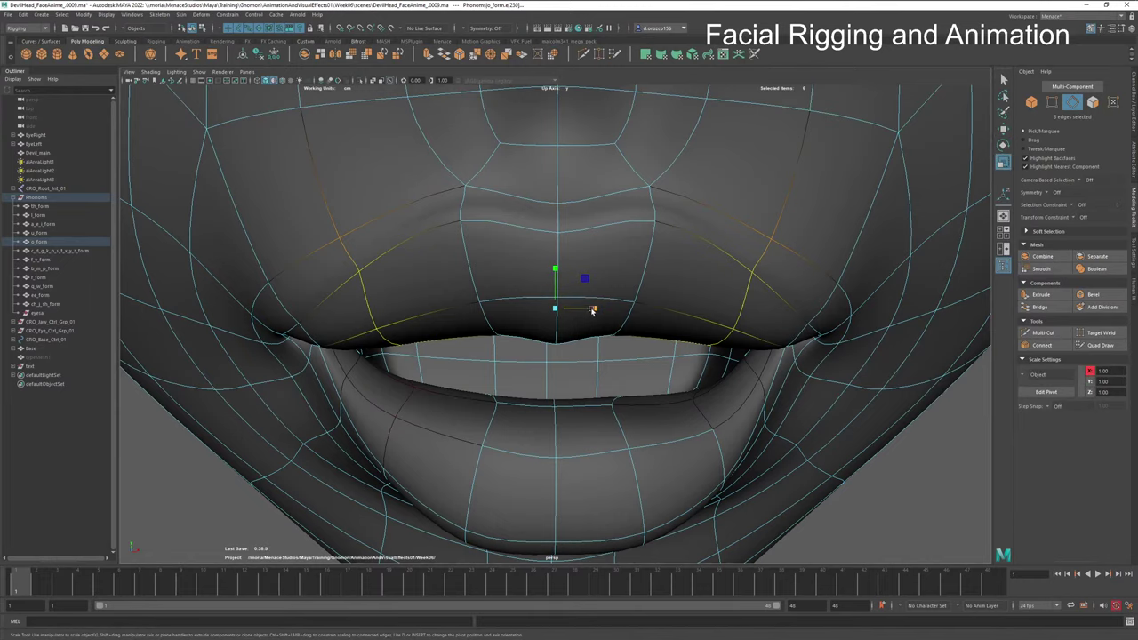
pyautogui.moveTo(593, 310); pyautogui.dragTo(581, 306)
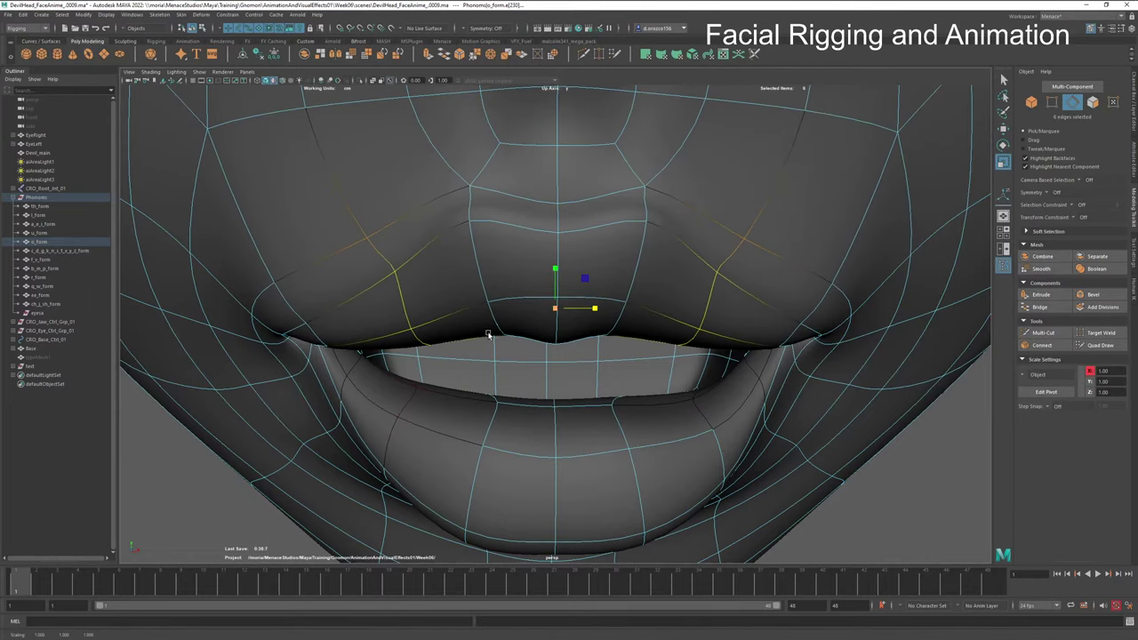
pyautogui.keyDown('alt'); pyautogui.moveTo(487, 334); pyautogui.dragTo(555, 246); pyautogui.keyUp('alt')
pyautogui.press('w')
pyautogui.keyDown('alt'); pyautogui.moveTo(557, 347); pyautogui.dragTo(436, 347); pyautogui.keyUp('alt')
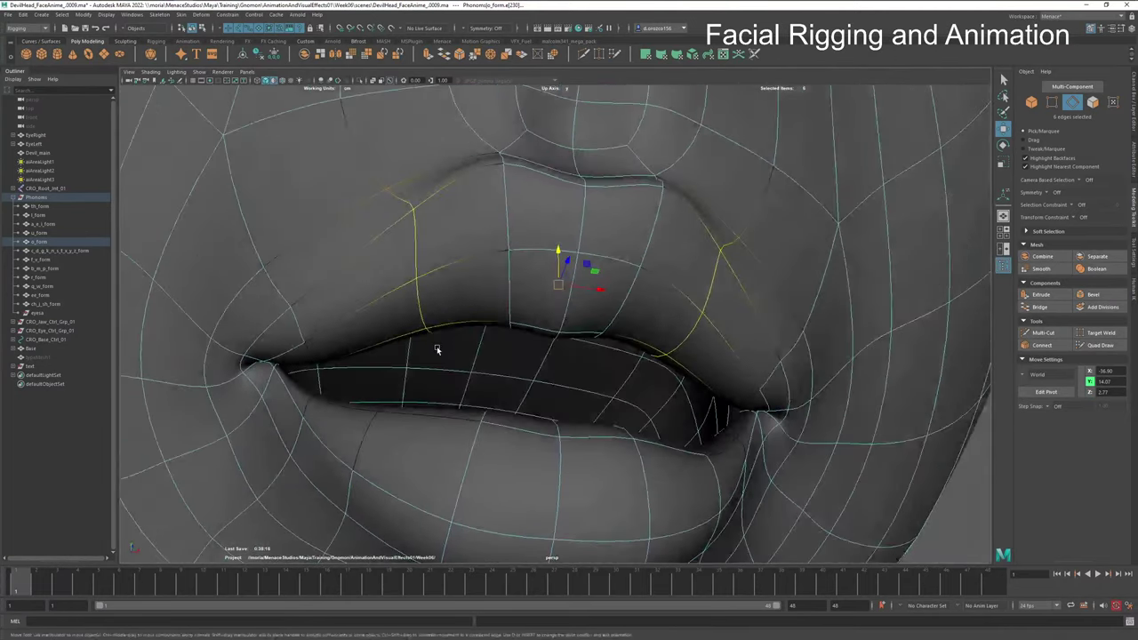
# Step: Select edges at both o_form lip corners, try lowering them, then undo
pyautogui.click(300, 340)
pyautogui.keyDown('shift'); pyautogui.click(314, 358); pyautogui.keyUp('shift')
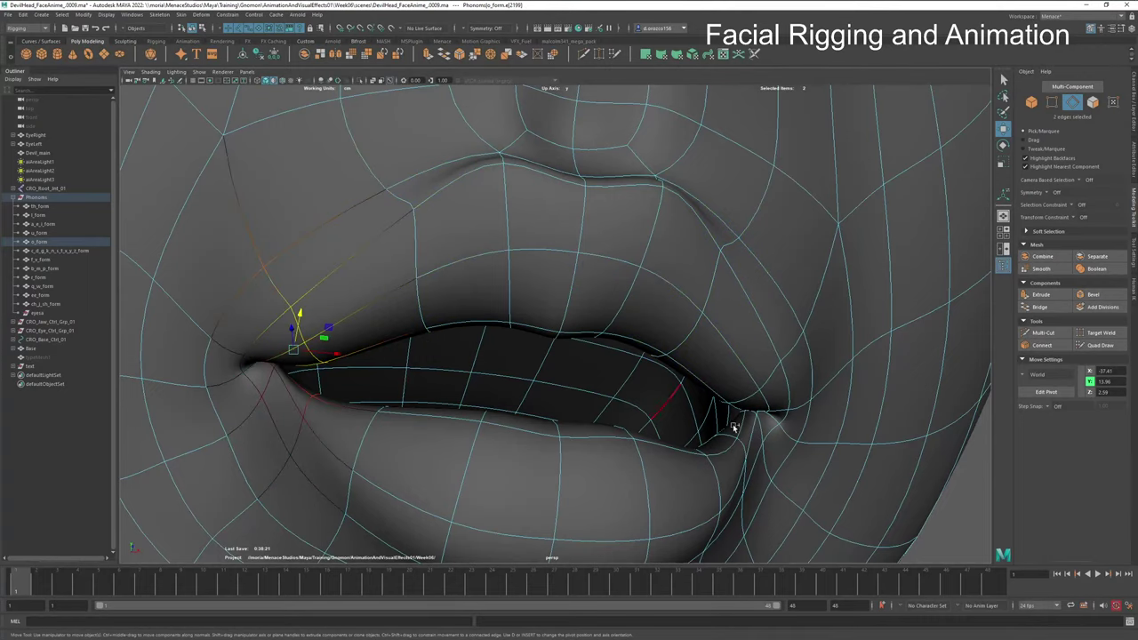
pyautogui.keyDown('shift'); pyautogui.click(766, 389); pyautogui.keyUp('shift')
pyautogui.keyDown('shift'); pyautogui.click(738, 406); pyautogui.keyUp('shift')
pyautogui.keyDown('alt'); pyautogui.moveTo(656, 430); pyautogui.dragTo(600, 412); pyautogui.keyUp('alt')
pyautogui.moveTo(572, 322); pyautogui.dragTo(573, 327)
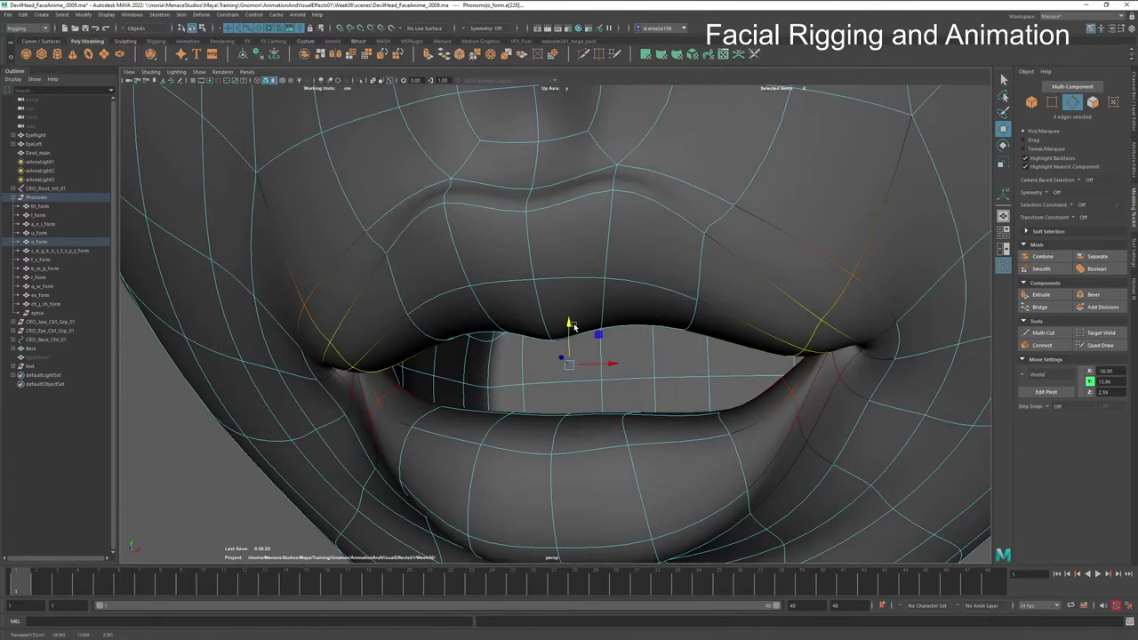
pyautogui.hotkey('ctrl', 'z')
# Step: Reselect the middle lip edges, checking from several angles, and nudge them slightly upward
pyautogui.click(576, 326)
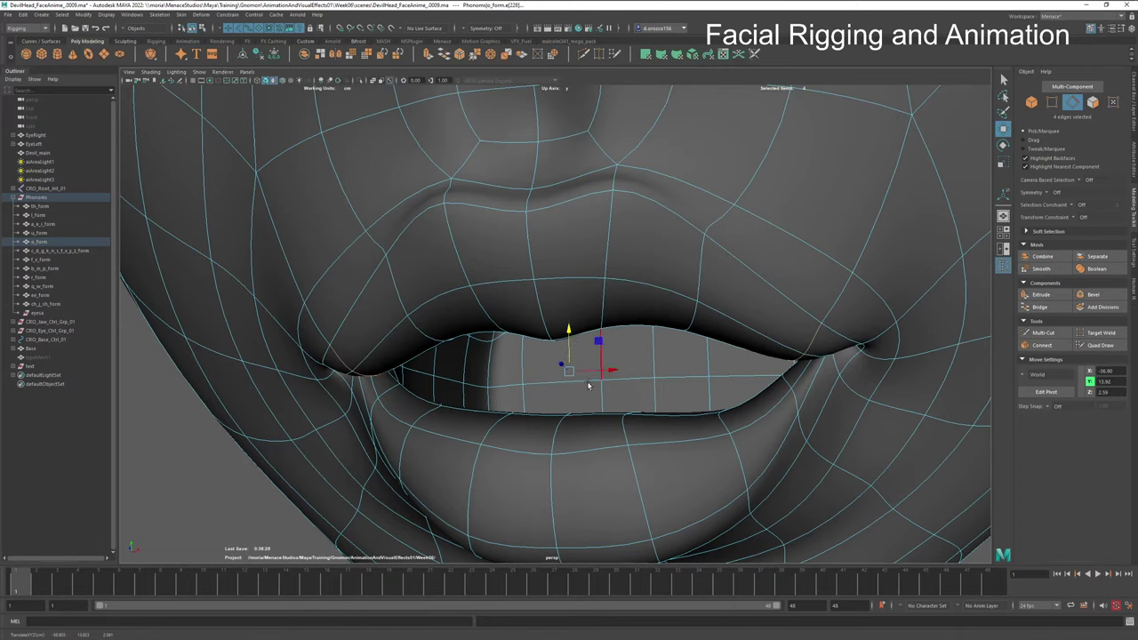
pyautogui.keyDown('alt'); pyautogui.moveTo(572, 322); pyautogui.dragTo(640, 394); pyautogui.keyUp('alt')
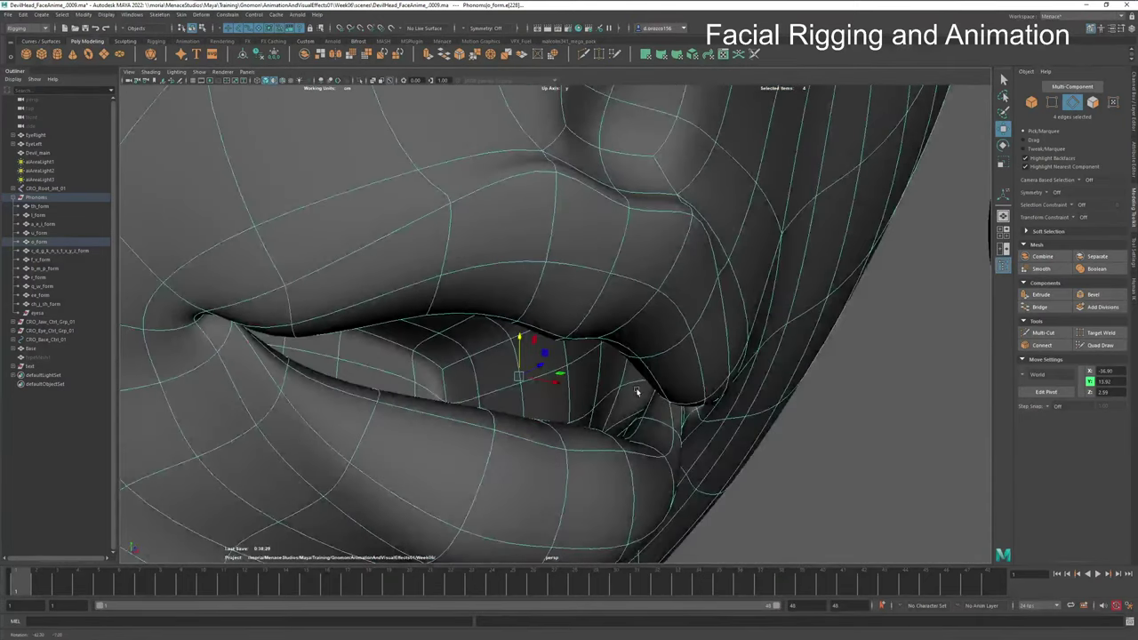
pyautogui.click(294, 378)
pyautogui.click(292, 378)
pyautogui.keyDown('alt'); pyautogui.moveTo(291, 378); pyautogui.dragTo(339, 402); pyautogui.keyUp('alt')
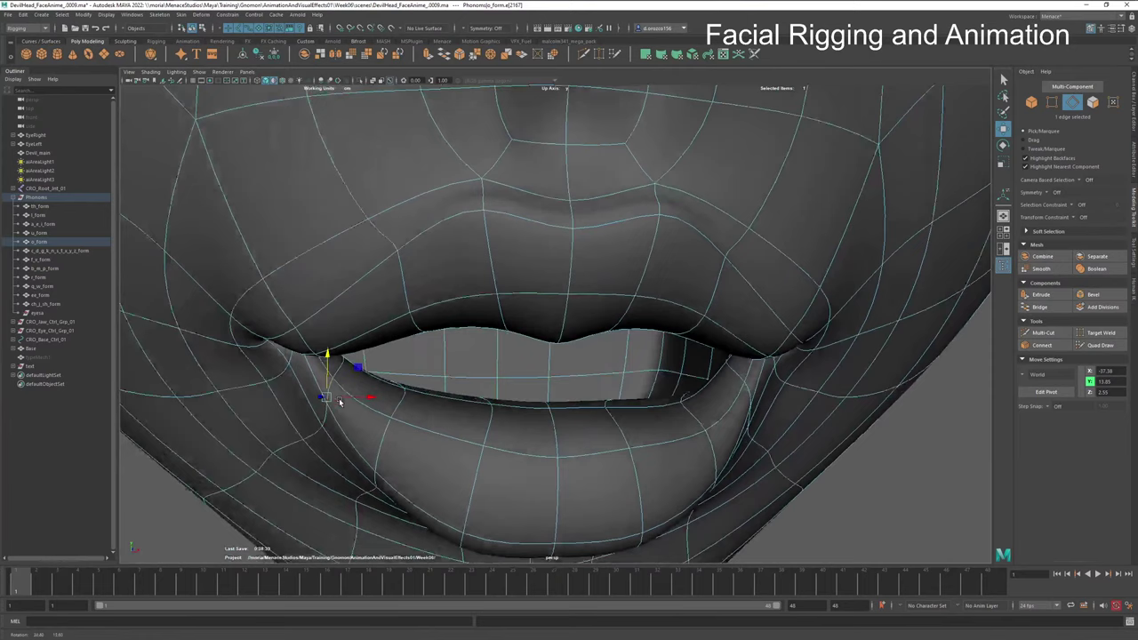
pyautogui.keyDown('shift'); pyautogui.click(743, 387); pyautogui.keyUp('shift')
pyautogui.keyDown('alt'); pyautogui.moveTo(736, 374); pyautogui.dragTo(578, 381); pyautogui.keyUp('alt')
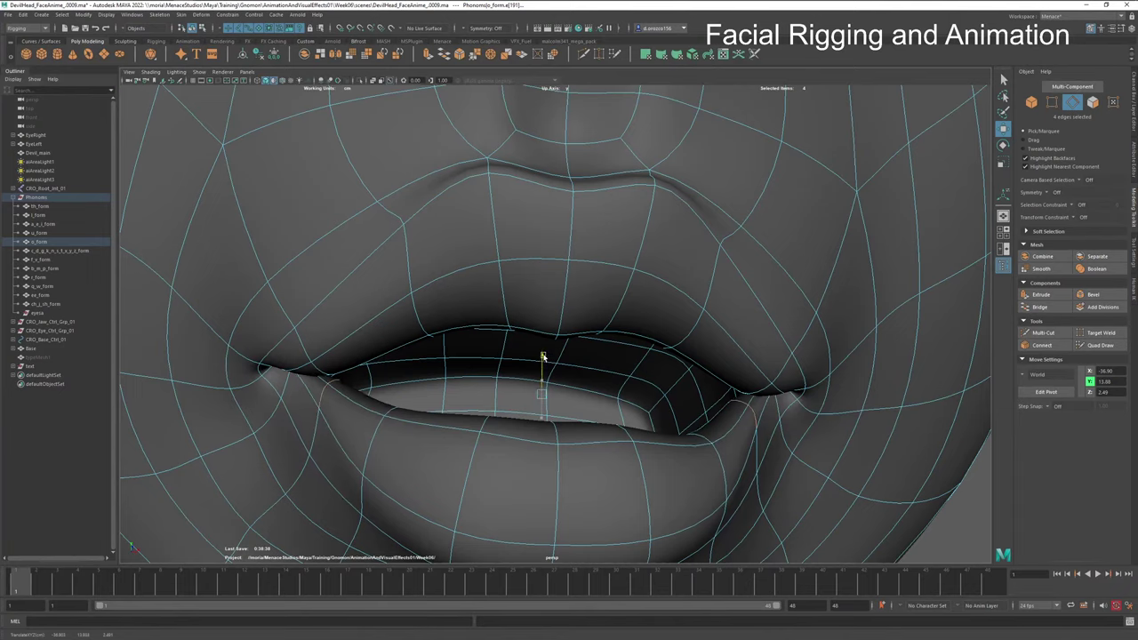
pyautogui.moveTo(543, 375)
pyautogui.keyDown('alt'); pyautogui.mouseDown()
pyautogui.moveTo(564, 432)
pyautogui.moveTo(525, 442)
pyautogui.moveTo(539, 407)
pyautogui.moveTo(521, 425)
pyautogui.moveTo(544, 397)
pyautogui.mouseUp(); pyautogui.keyUp('alt')
pyautogui.moveTo(563, 291); pyautogui.dragTo(558, 327)
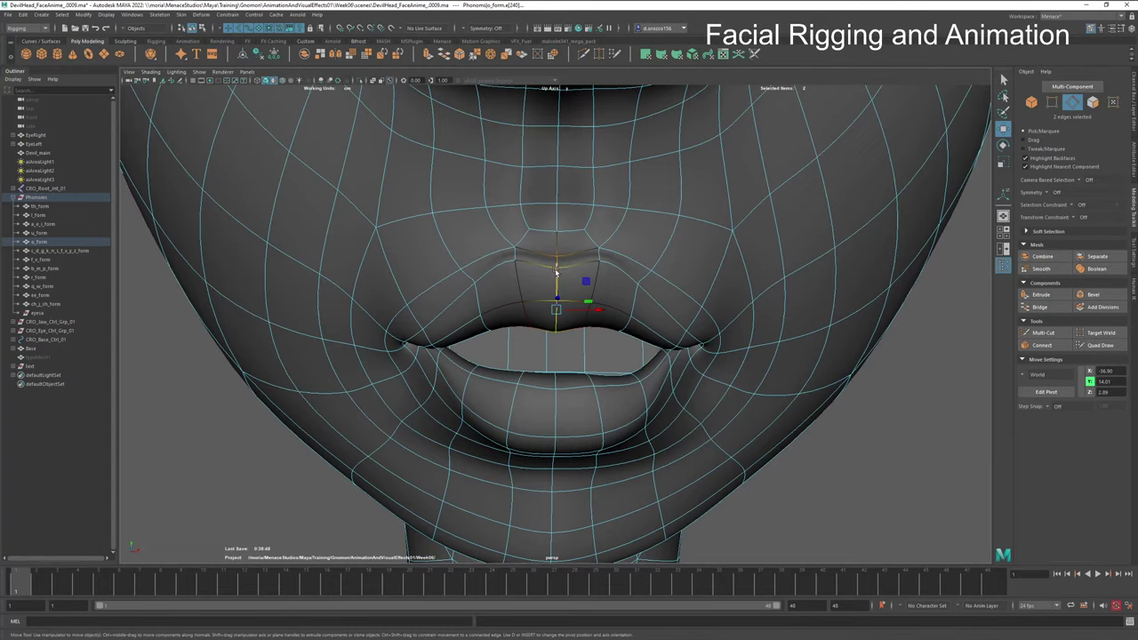
# Step: Lift the centre upper-lip edges higher, adding another edge to the selection
pyautogui.moveTo(557, 272); pyautogui.dragTo(557, 260)
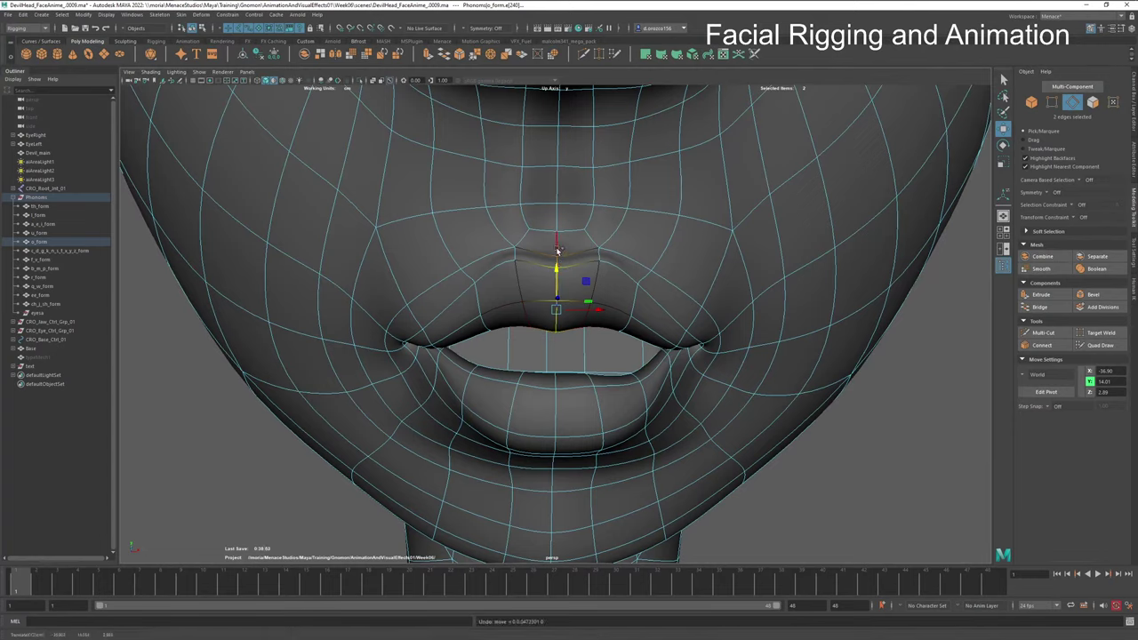
pyautogui.keyDown('shift'); pyautogui.click(557, 251); pyautogui.keyUp('shift')
pyautogui.scroll(-3, 558, 271)
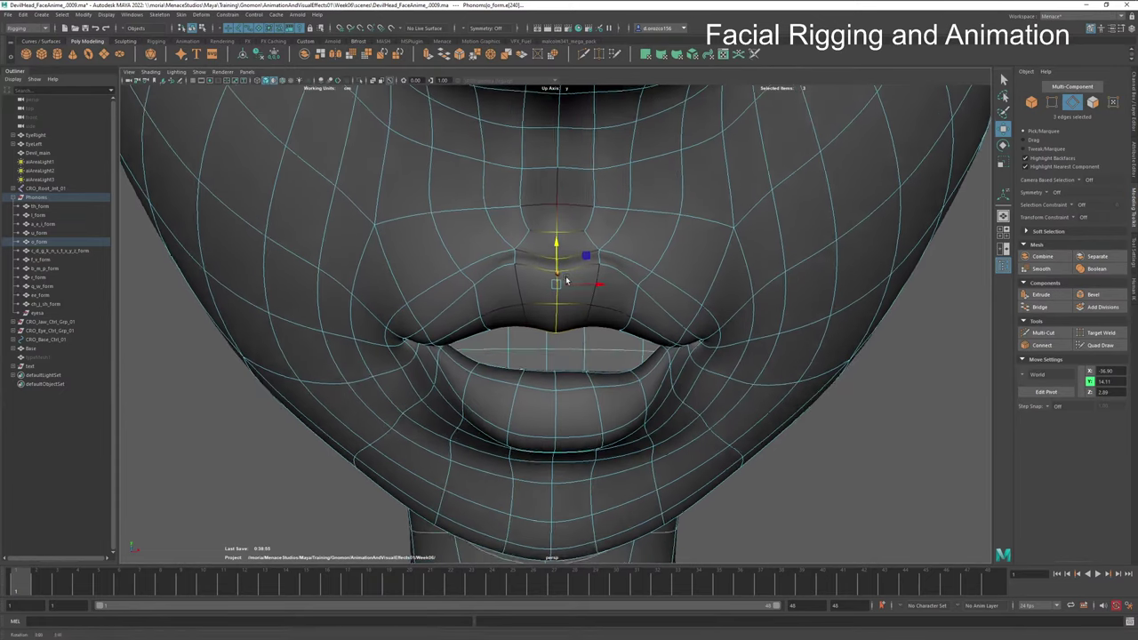
pyautogui.scroll(3, 554, 249)
pyautogui.moveTo(558, 252); pyautogui.dragTo(558, 234)
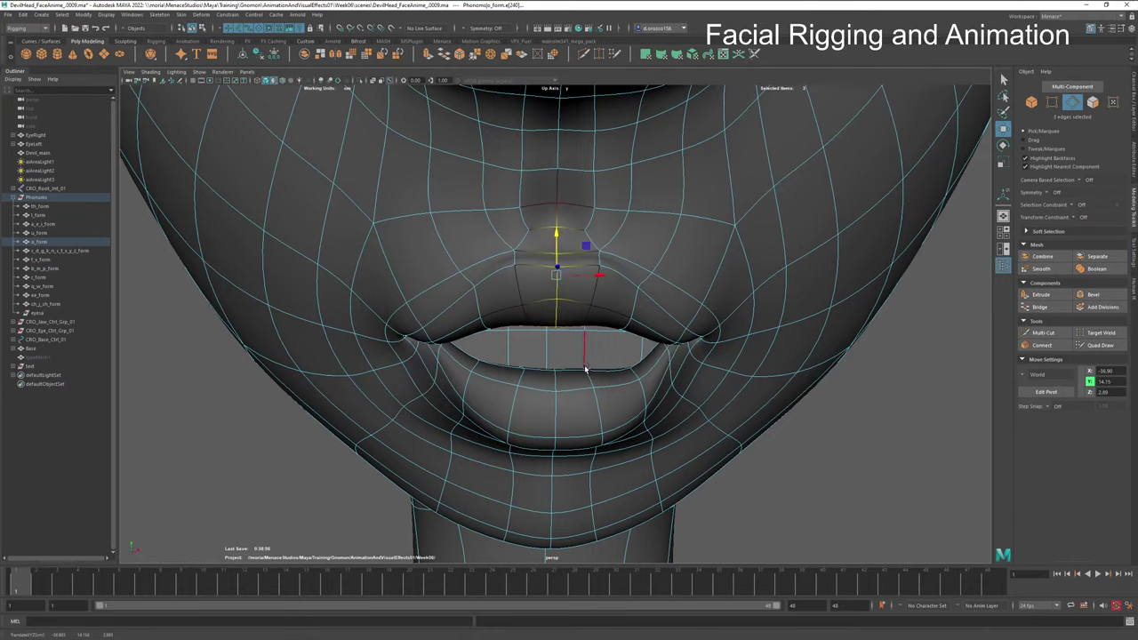
# Step: Scale the left and right upper-lip corner edges outward along X to widen the mouth
pyautogui.click(485, 326)
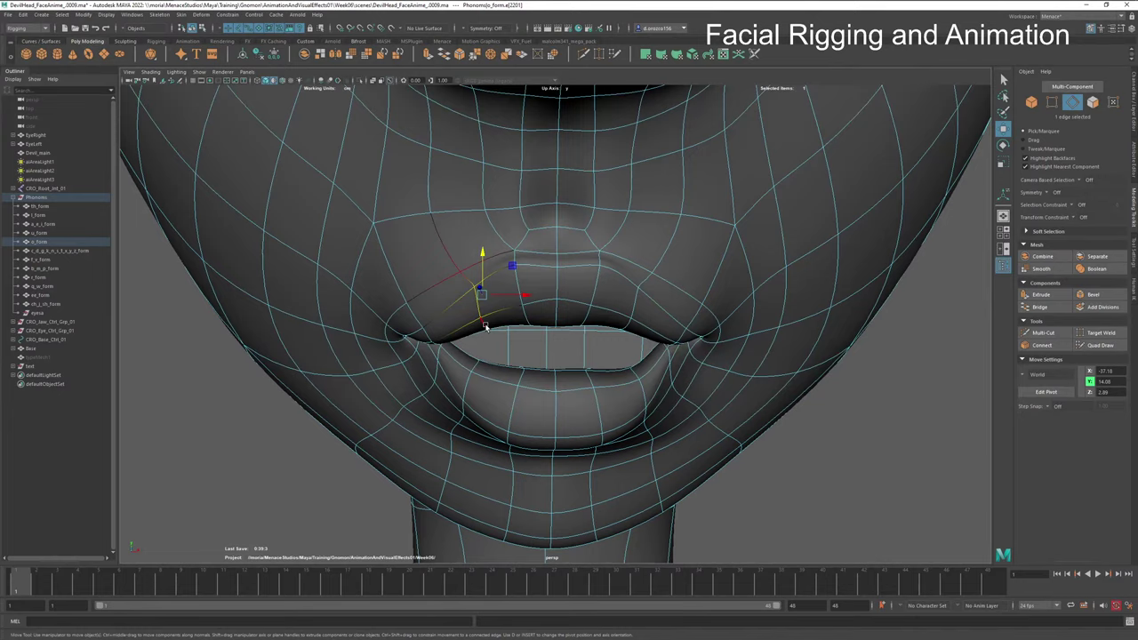
pyautogui.keyDown('shift'); pyautogui.click(634, 326); pyautogui.keyUp('shift')
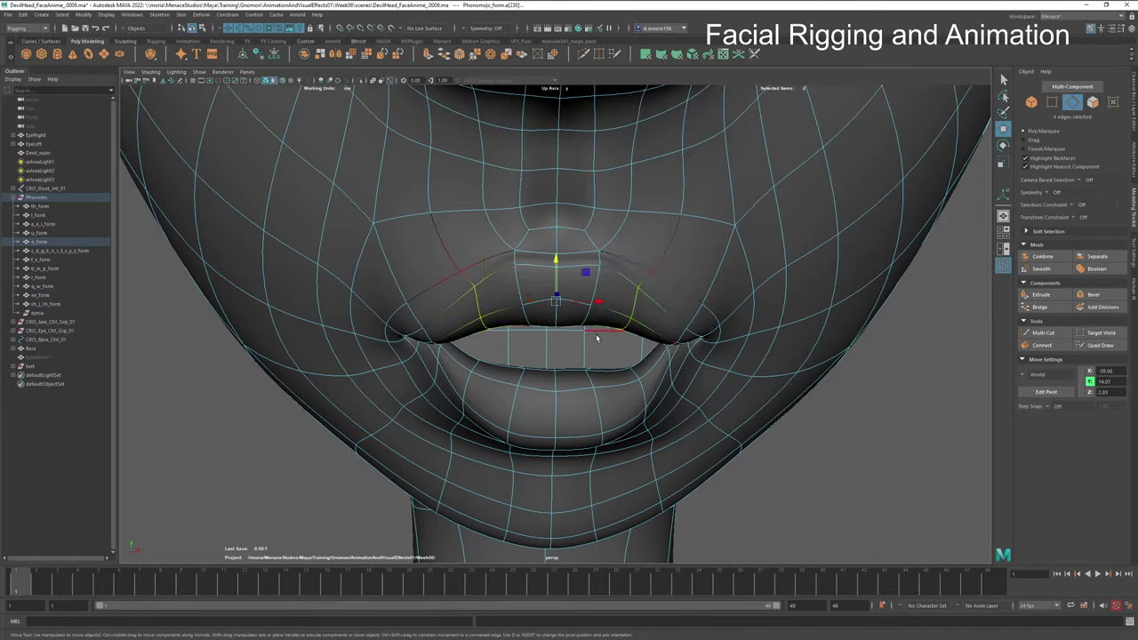
pyautogui.press('e')
pyautogui.press('r')
pyautogui.moveTo(597, 302); pyautogui.dragTo(600, 303)
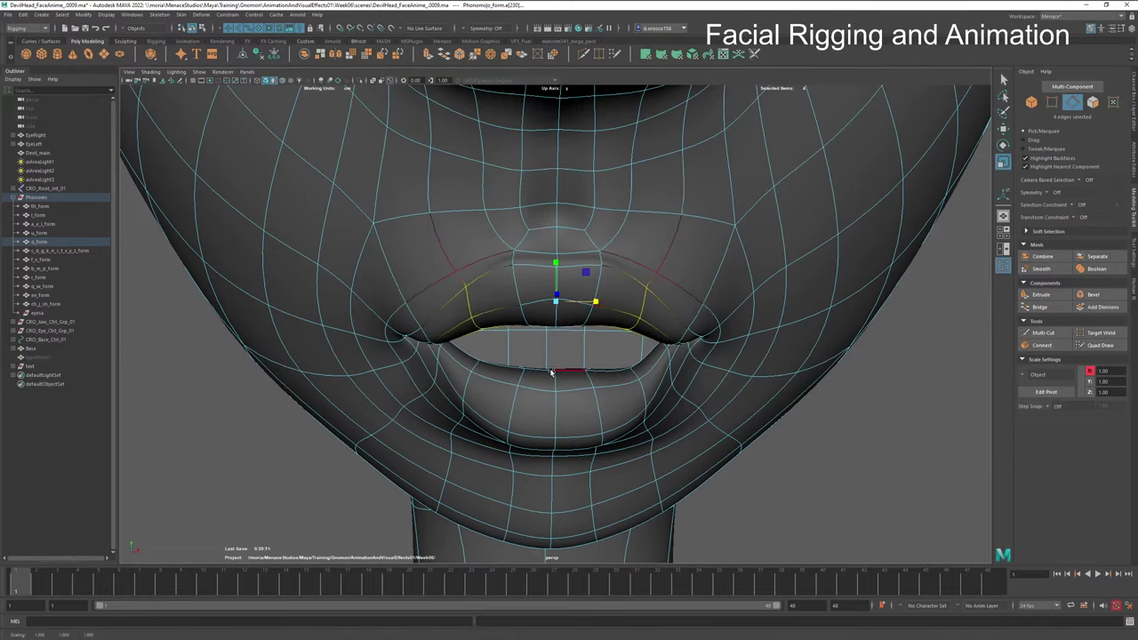
# Step: Scale four lower-lip edges wider sideways and adjust them vertically
pyautogui.click(474, 365)
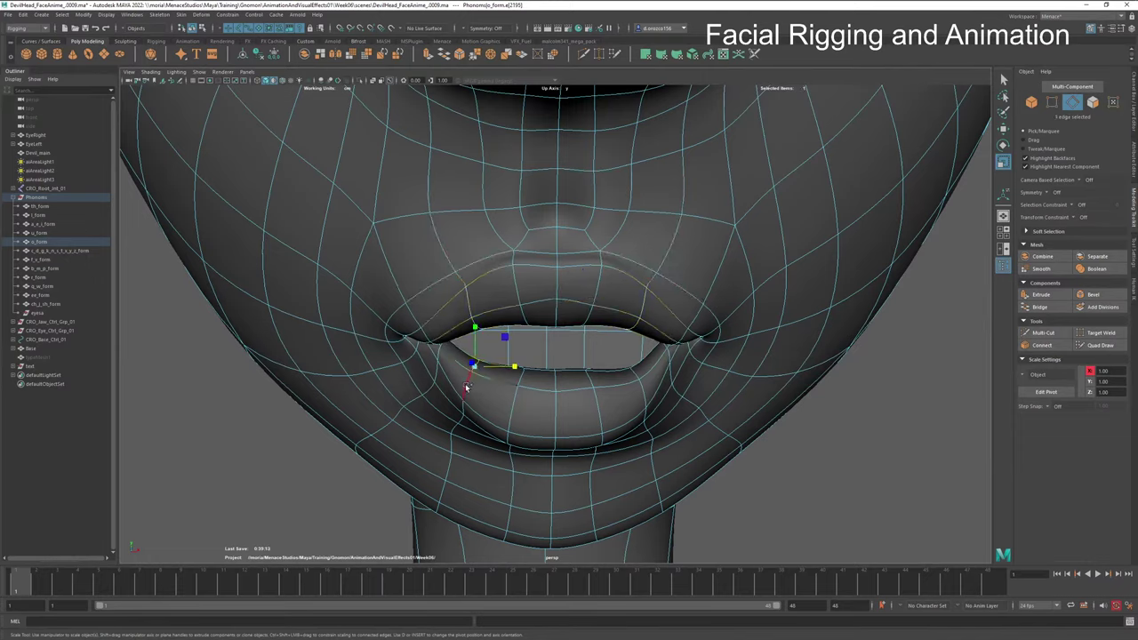
pyautogui.keyDown('shift'); pyautogui.click(466, 392); pyautogui.keyUp('shift')
pyautogui.keyDown('shift'); pyautogui.click(634, 374); pyautogui.keyUp('shift')
pyautogui.keyDown('shift'); pyautogui.click(643, 392); pyautogui.keyUp('shift')
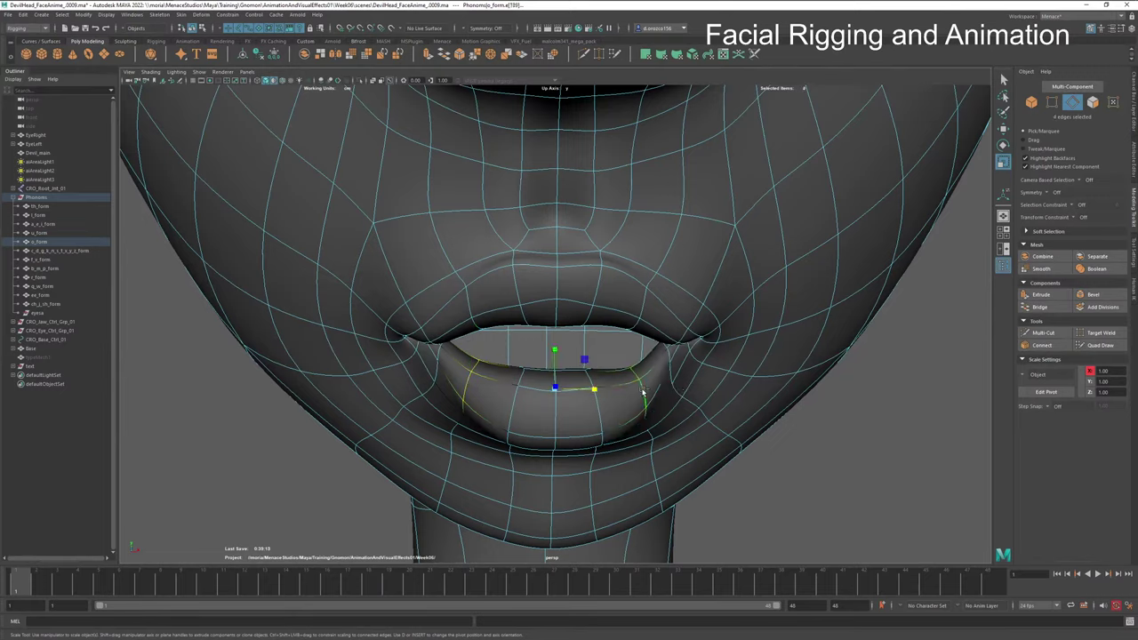
pyautogui.moveTo(606, 390)
pyautogui.mouseDown()
pyautogui.moveTo(622, 392)
pyautogui.moveTo(598, 393)
pyautogui.mouseUp()
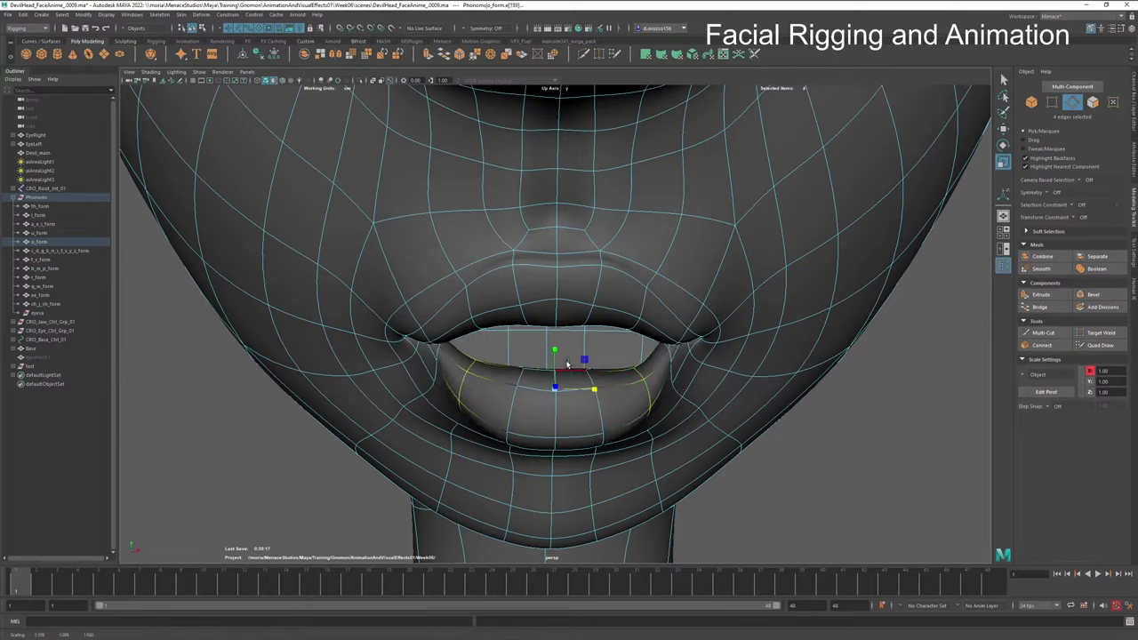
pyautogui.moveTo(556, 354); pyautogui.dragTo(557, 325)
pyautogui.press('w')
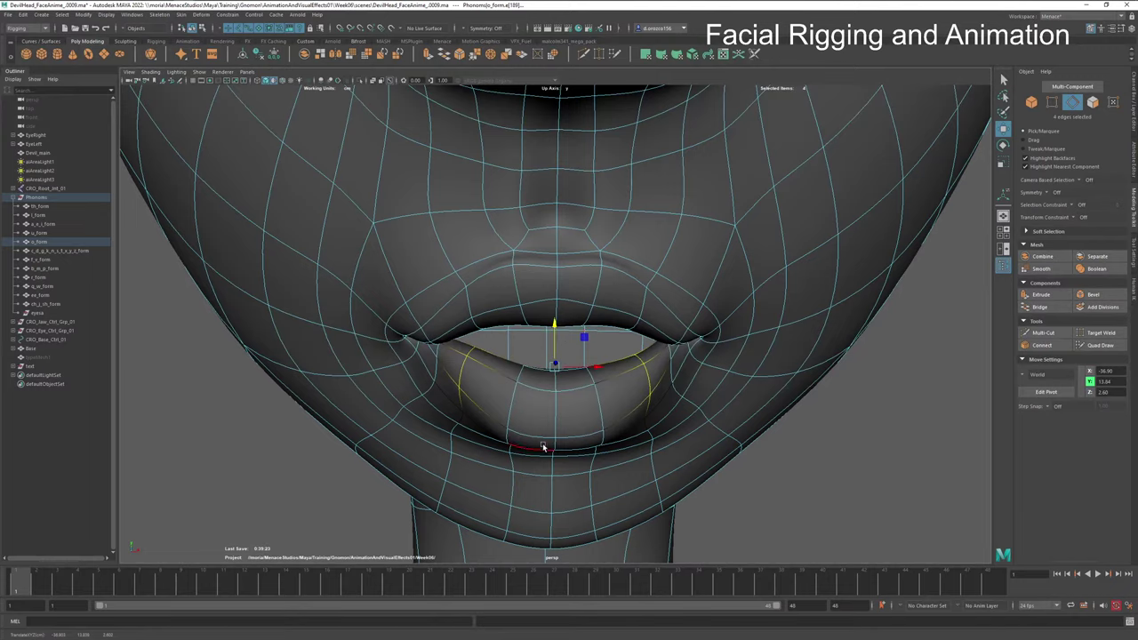
# Step: Select four lower-lip edges and try lowering them, then undo the move
pyautogui.click(514, 415)
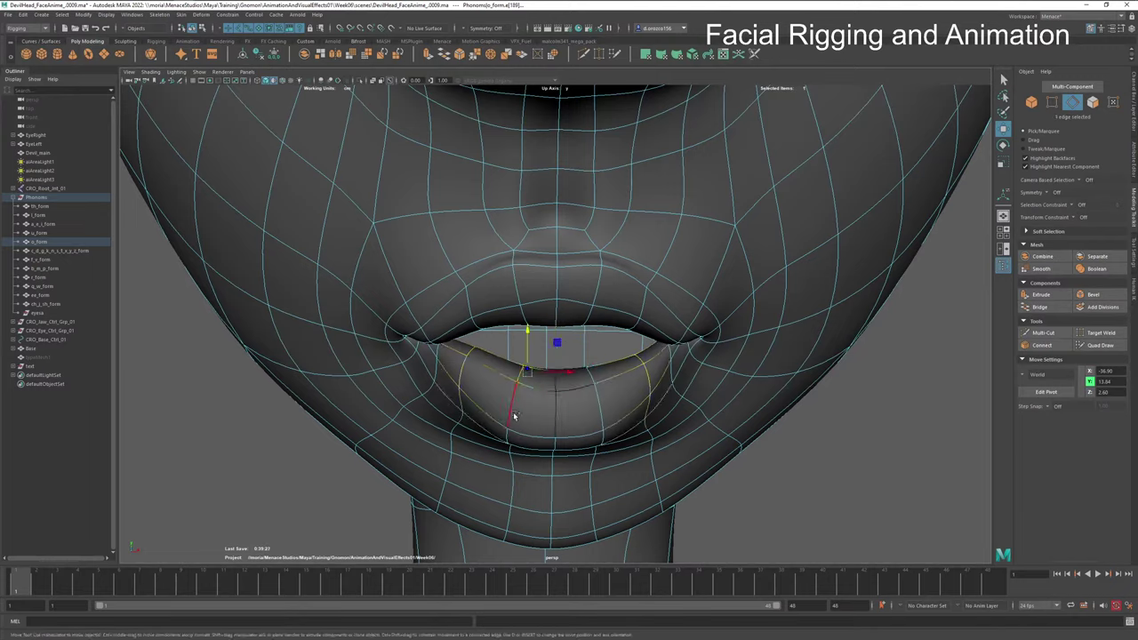
pyautogui.keyDown('shift'); pyautogui.click(505, 434); pyautogui.keyUp('shift')
pyautogui.keyDown('shift'); pyautogui.click(592, 410); pyautogui.keyUp('shift')
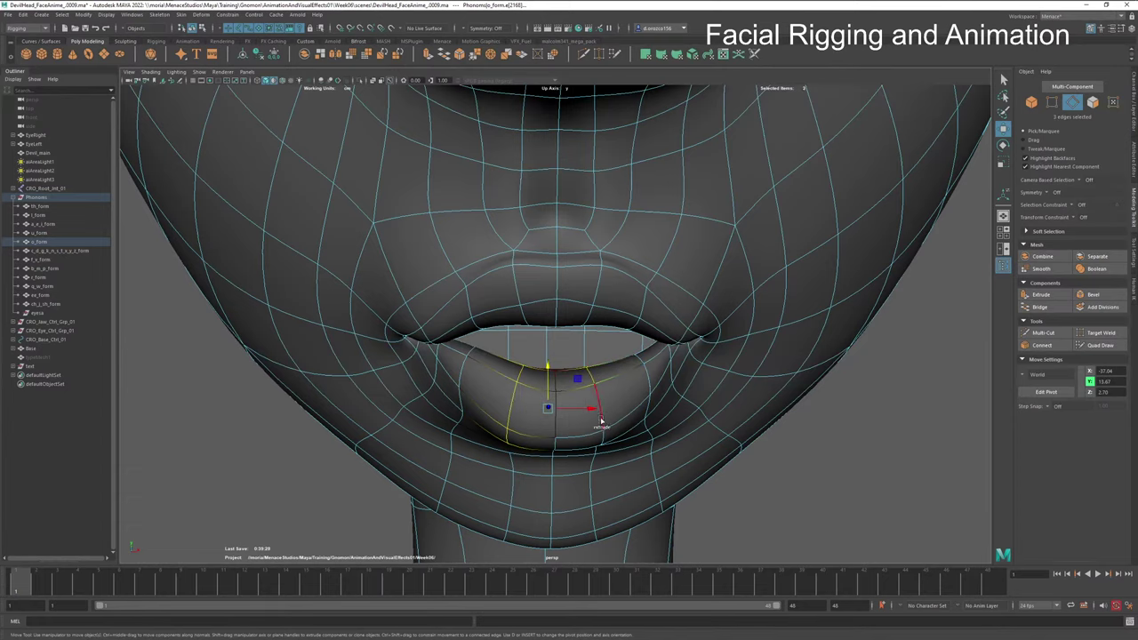
pyautogui.keyDown('shift'); pyautogui.click(601, 440); pyautogui.keyUp('shift')
pyautogui.keyDown('alt'); pyautogui.moveTo(542, 454); pyautogui.dragTo(569, 460); pyautogui.keyUp('alt')
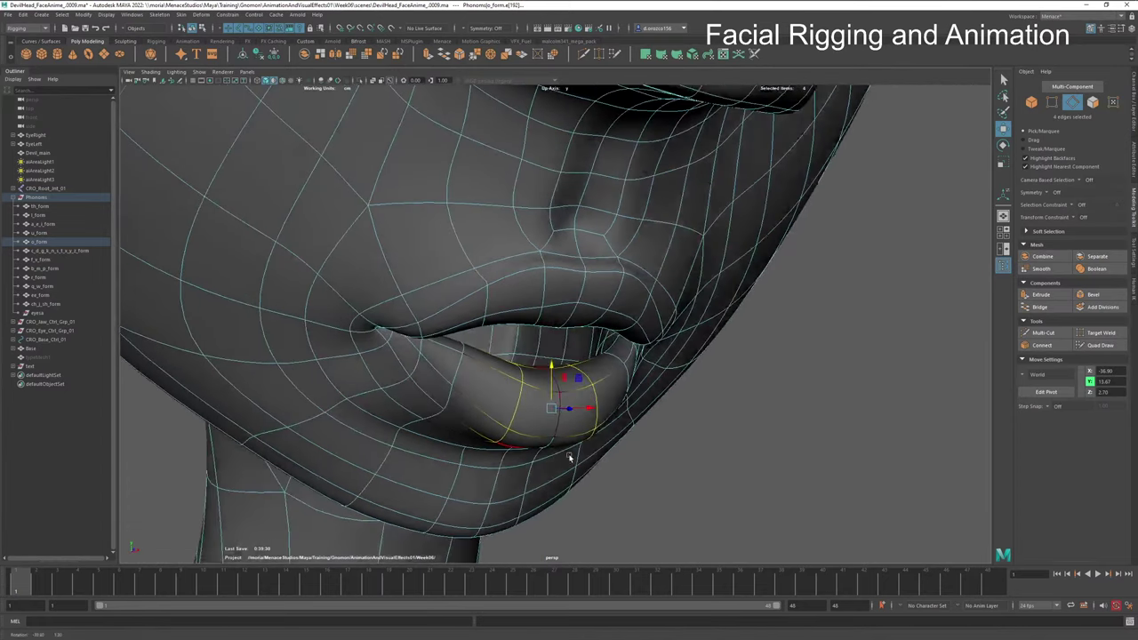
pyautogui.press('q')
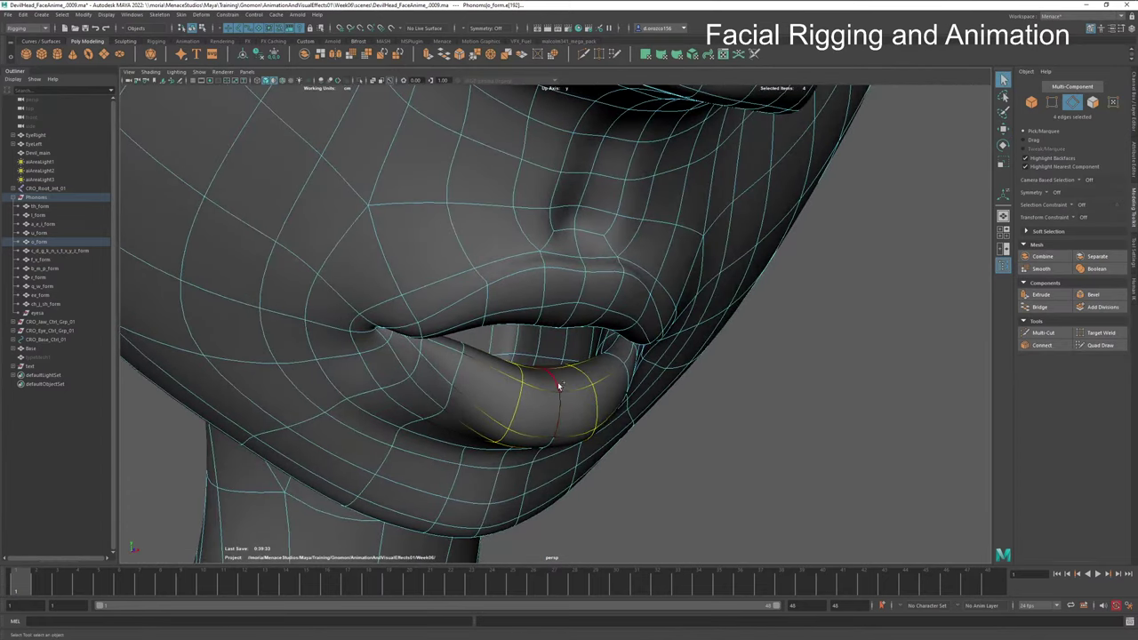
pyautogui.press('w')
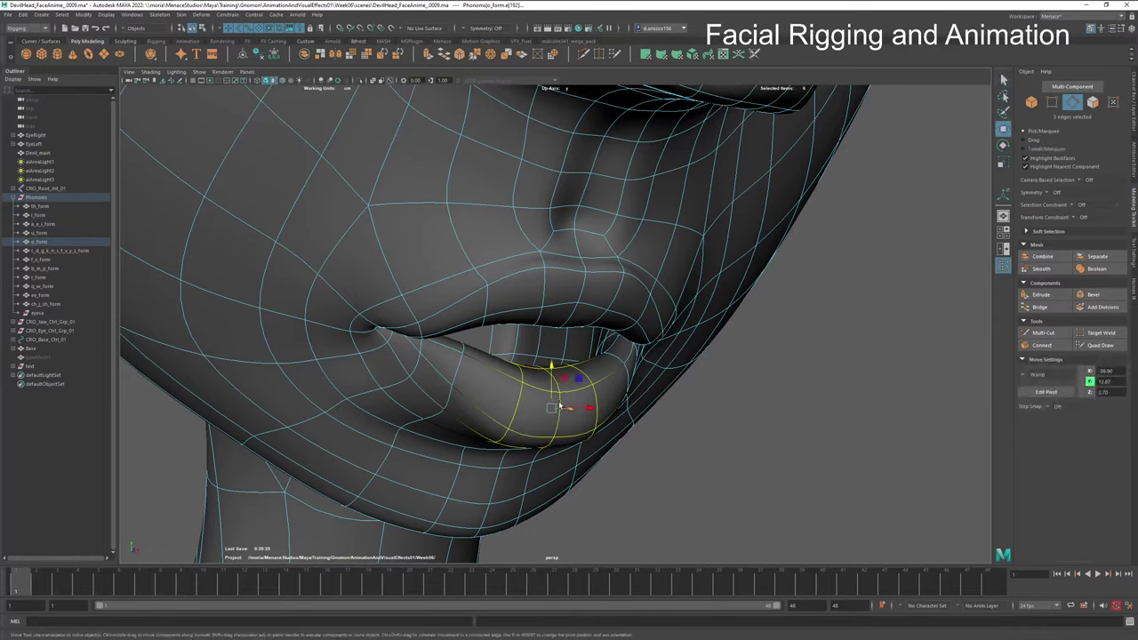
pyautogui.moveTo(552, 366); pyautogui.dragTo(553, 389, button='middle')
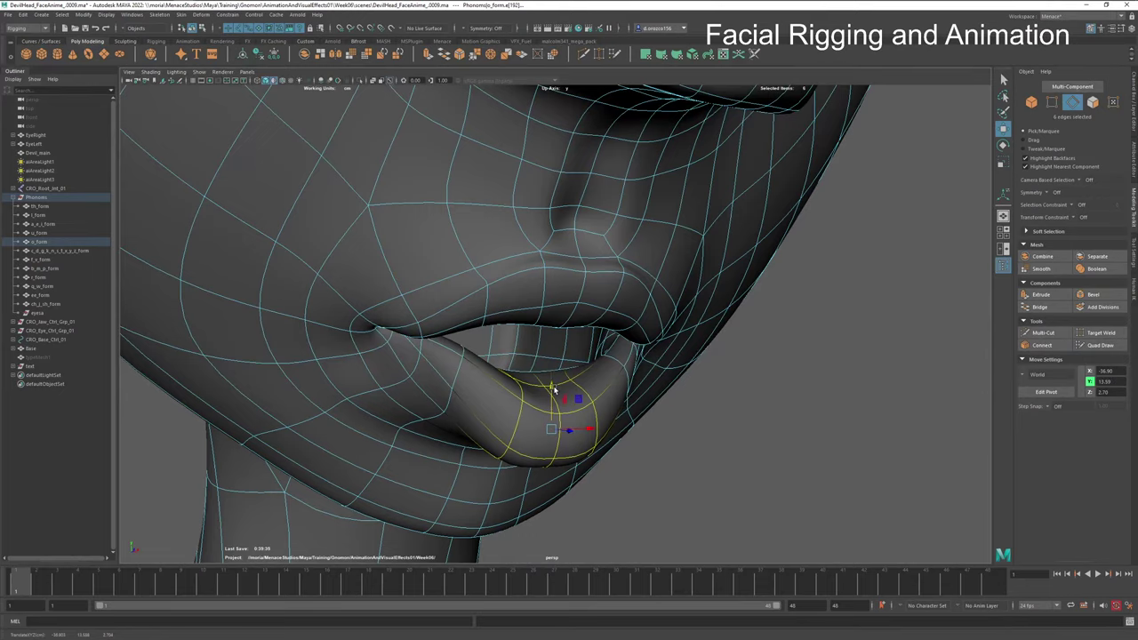
pyautogui.hotkey('ctrl', 'z')
# Step: Frame the lower lip and extend the selection with more lip edges around it
pyautogui.press('f')
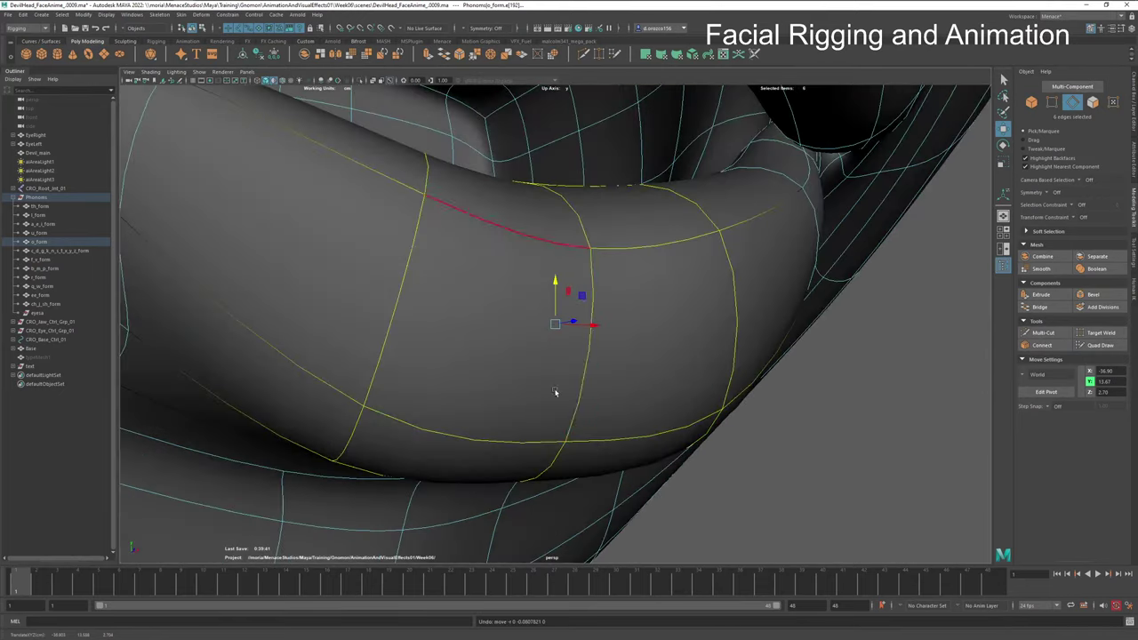
pyautogui.keyDown('alt'); pyautogui.moveTo(477, 406); pyautogui.dragTo(647, 442, button='right'); pyautogui.keyUp('alt')
pyautogui.moveTo(647, 442)
pyautogui.keyDown('alt'); pyautogui.mouseDown()
pyautogui.moveTo(579, 439)
pyautogui.moveTo(653, 432)
pyautogui.mouseUp(); pyautogui.keyUp('alt')
pyautogui.keyDown('shift'); pyautogui.click(433, 381); pyautogui.keyUp('shift')
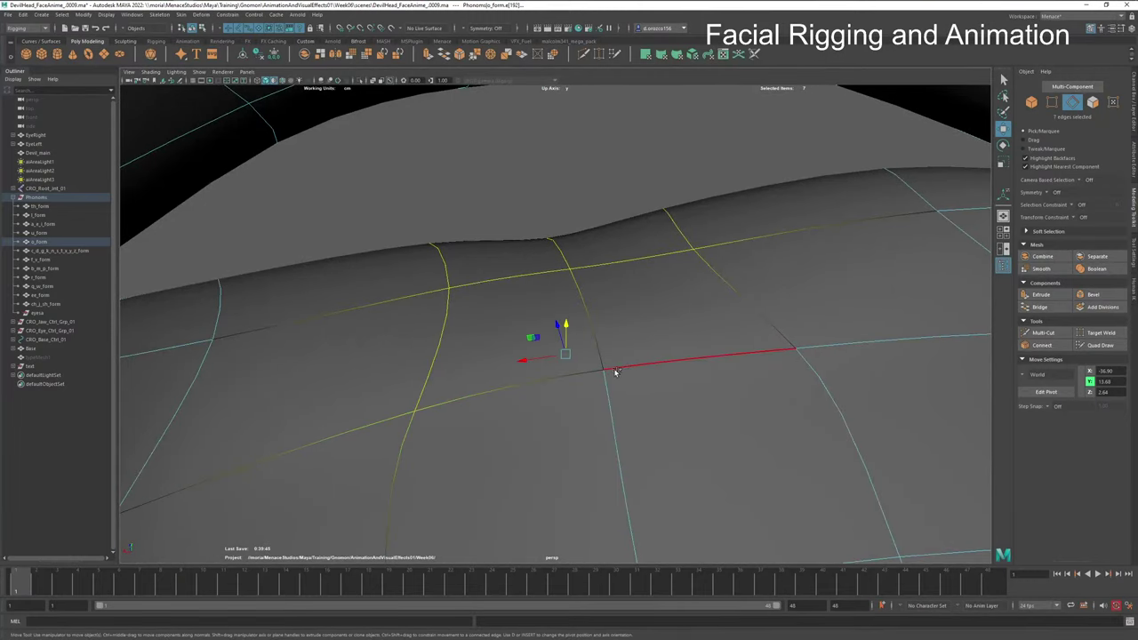
pyautogui.keyDown('shift'); pyautogui.click(767, 333); pyautogui.keyUp('shift')
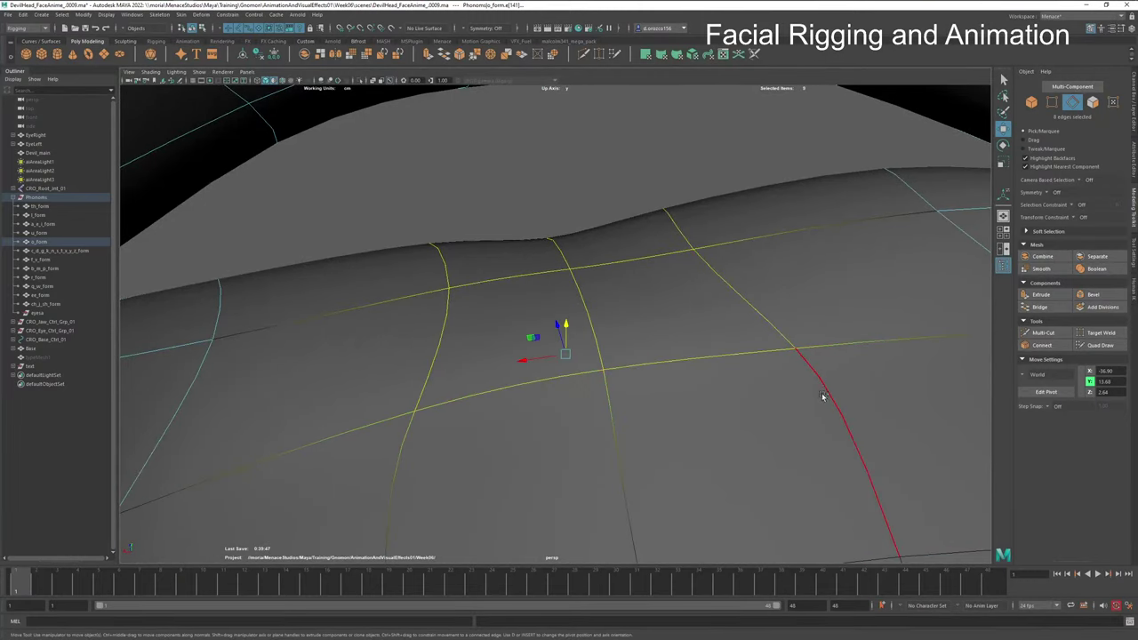
pyautogui.keyDown('shift'); pyautogui.click(824, 393); pyautogui.keyUp('shift')
pyautogui.keyDown('shift'); pyautogui.click(616, 452); pyautogui.keyUp('shift')
pyautogui.keyDown('shift'); pyautogui.click(449, 458); pyautogui.keyUp('shift')
pyautogui.keyDown('shift'); pyautogui.click(406, 467); pyautogui.keyUp('shift')
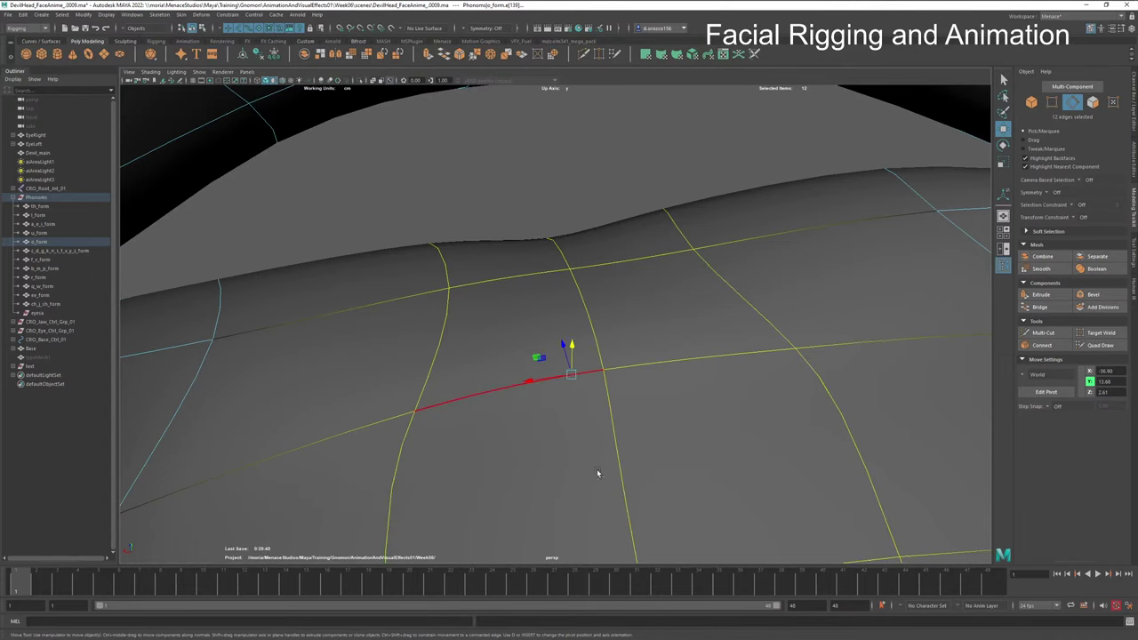
# Step: Drag the selected lower-lip edges down into a curl, then view the lips from the front
pyautogui.keyDown('alt'); pyautogui.moveTo(597, 469); pyautogui.dragTo(549, 356); pyautogui.keyUp('alt')
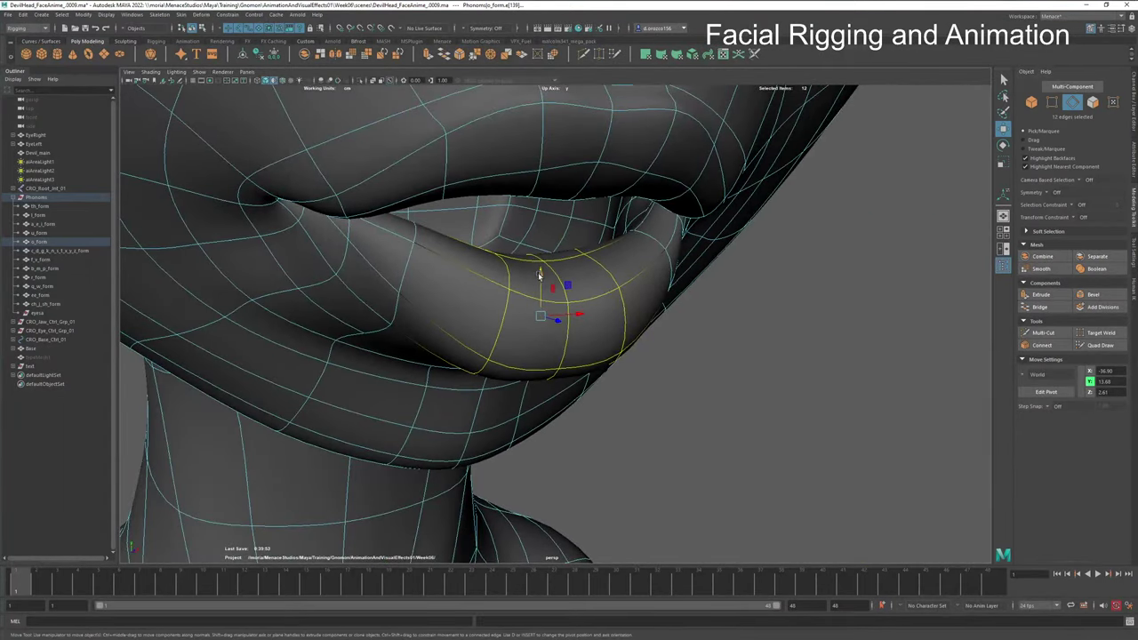
pyautogui.moveTo(543, 272); pyautogui.dragTo(476, 342)
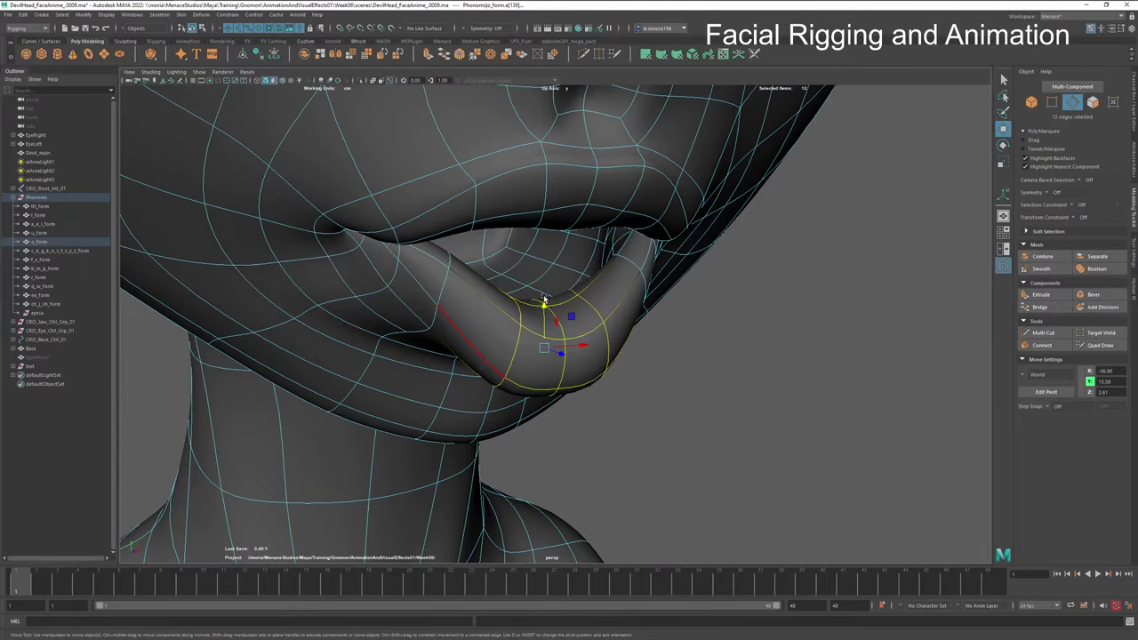
pyautogui.moveTo(545, 302); pyautogui.dragTo(505, 391)
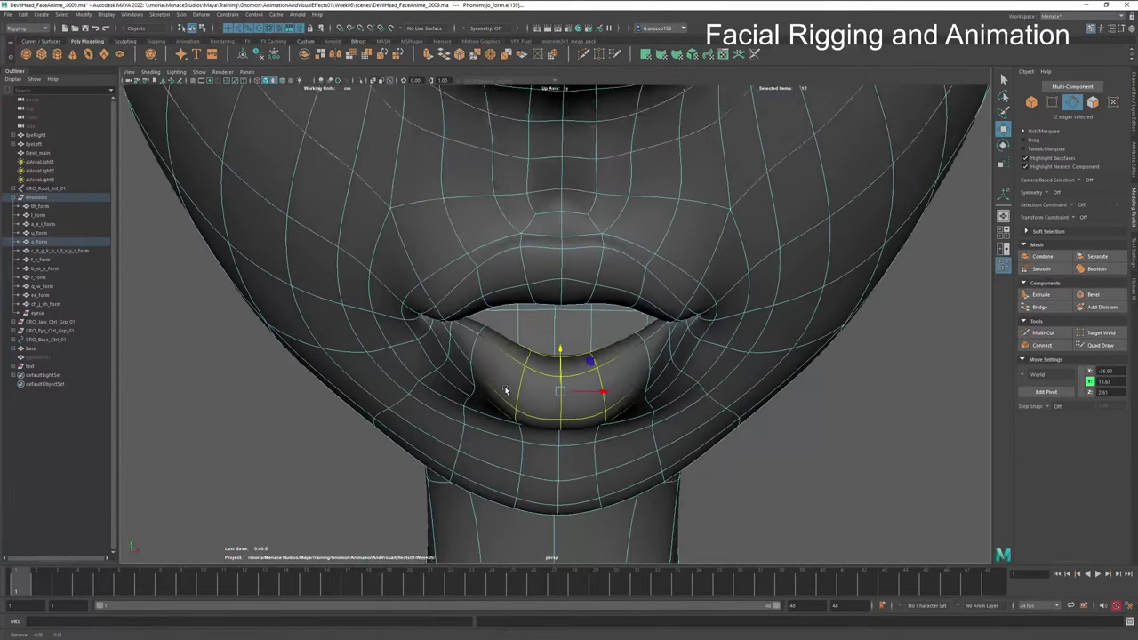
pyautogui.keyDown('alt'); pyautogui.moveTo(505, 392); pyautogui.dragTo(508, 365, button='middle'); pyautogui.keyUp('alt')
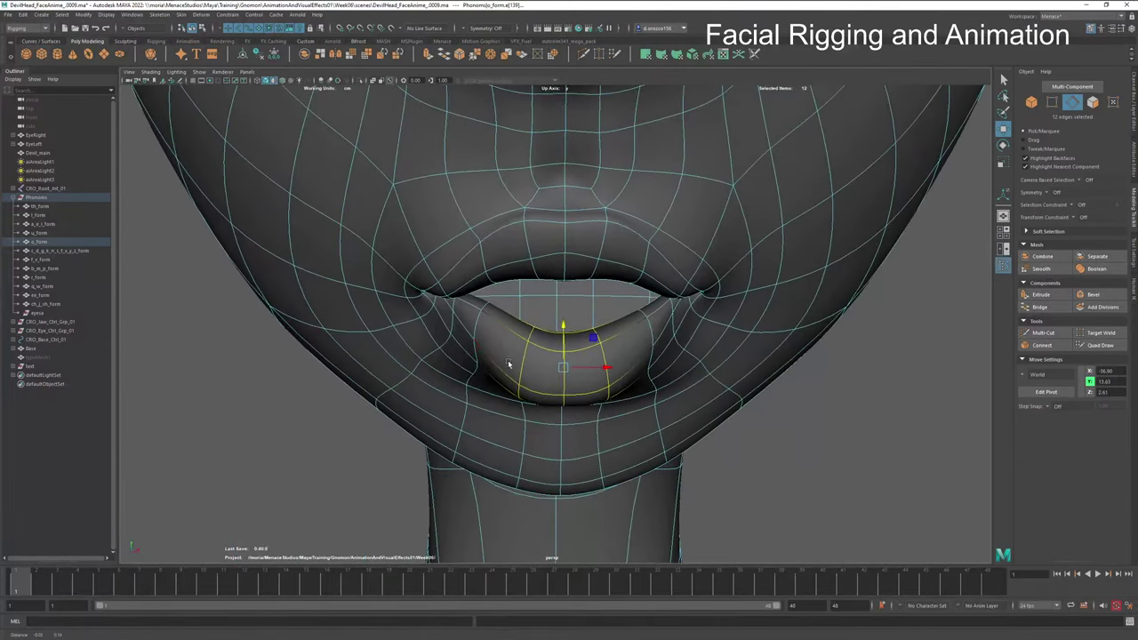
# Step: Widen four upper-lip edges slightly sideways and move them down a little
pyautogui.click(489, 284)
pyautogui.keyDown('shift'); pyautogui.click(564, 260); pyautogui.keyUp('shift')
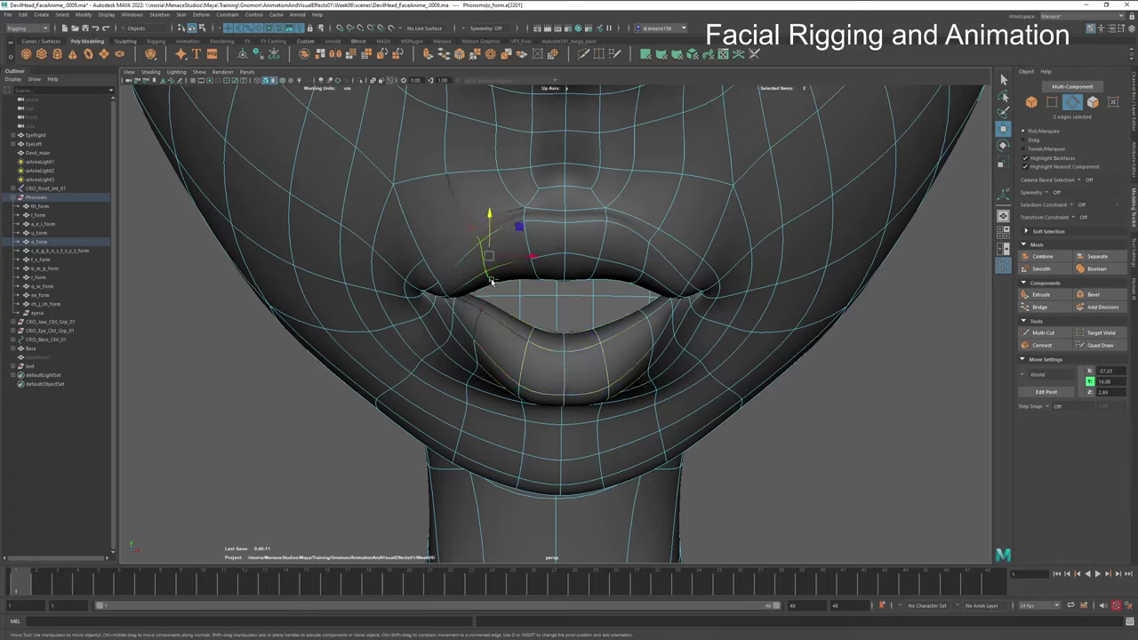
pyautogui.keyDown('shift'); pyautogui.click(643, 283); pyautogui.keyUp('shift')
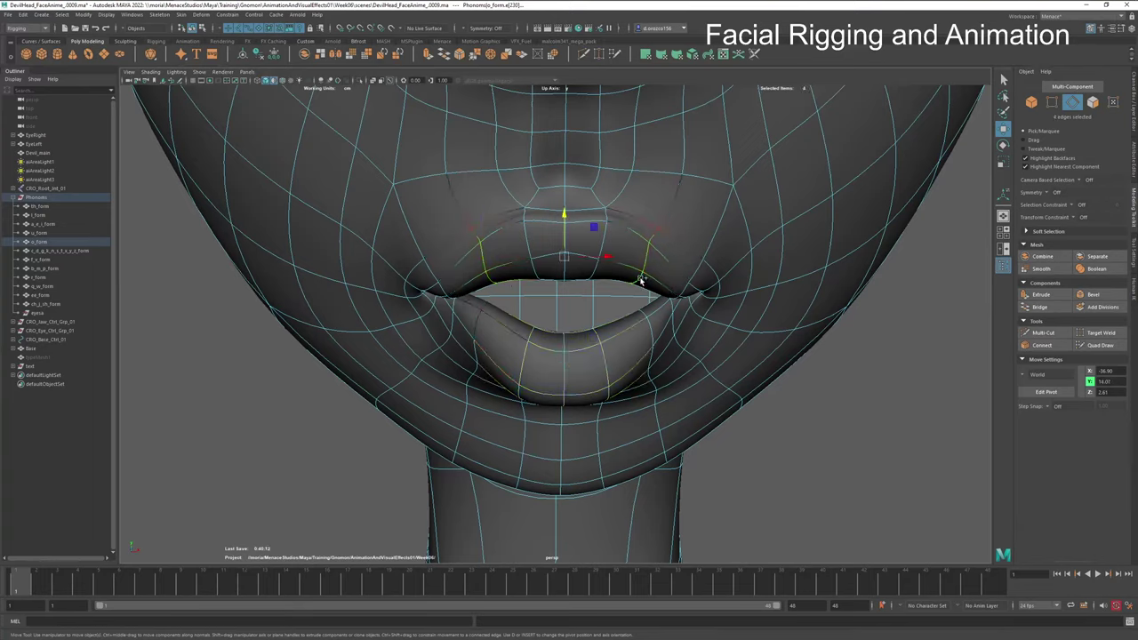
pyautogui.keyDown('shift'); pyautogui.click(596, 277); pyautogui.keyUp('shift')
pyautogui.press('r')
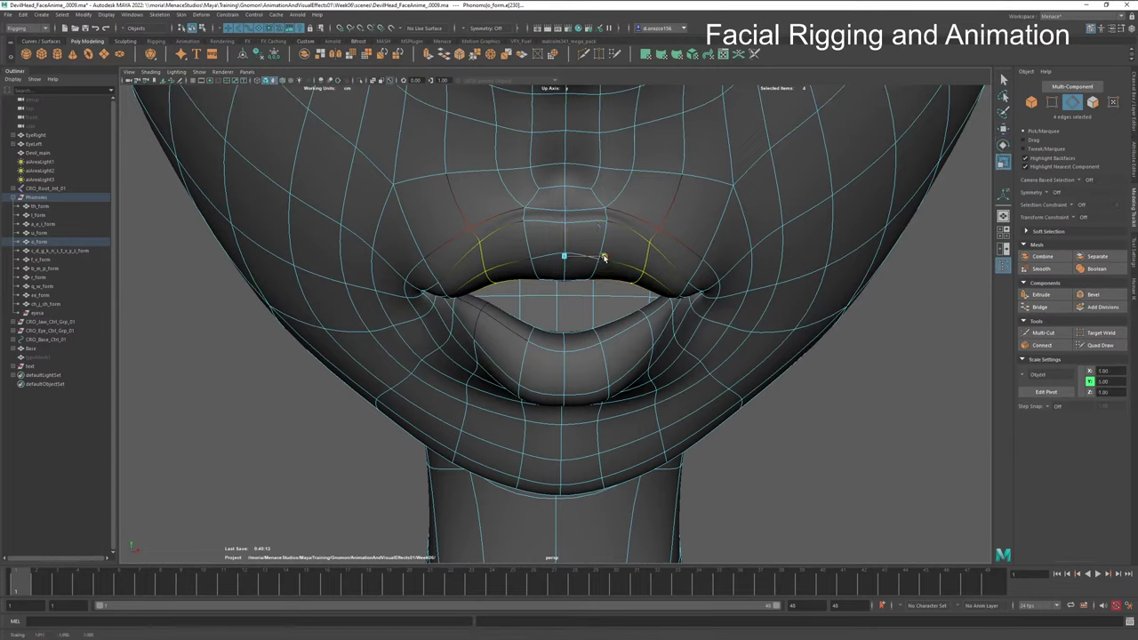
pyautogui.moveTo(591, 264); pyautogui.dragTo(591, 260)
pyautogui.press('w')
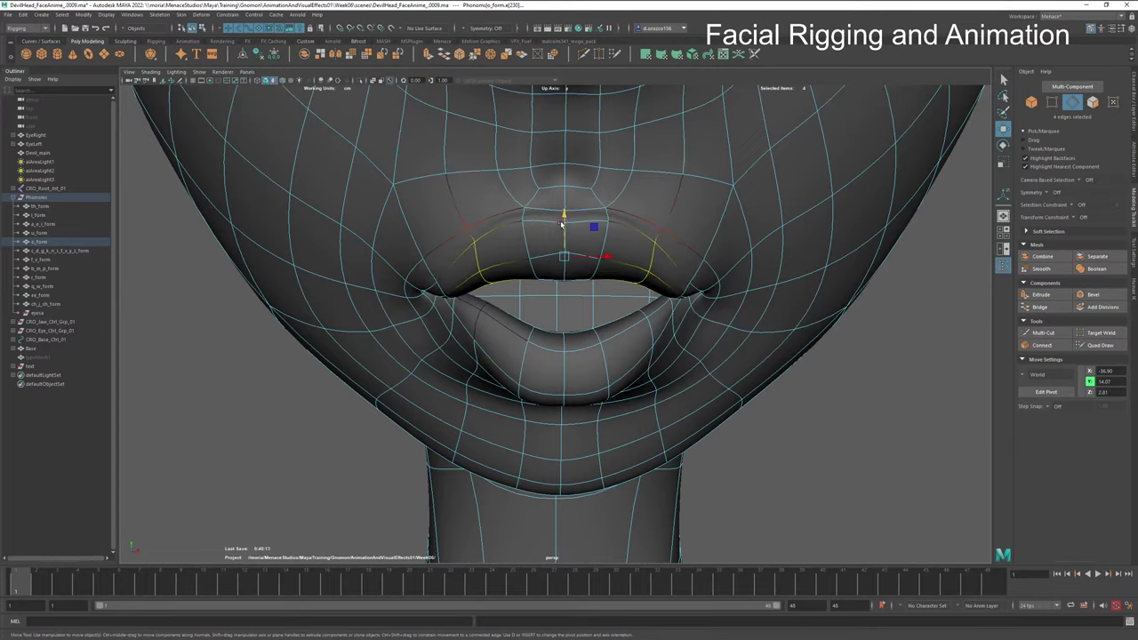
pyautogui.moveTo(563, 220); pyautogui.dragTo(564, 230)
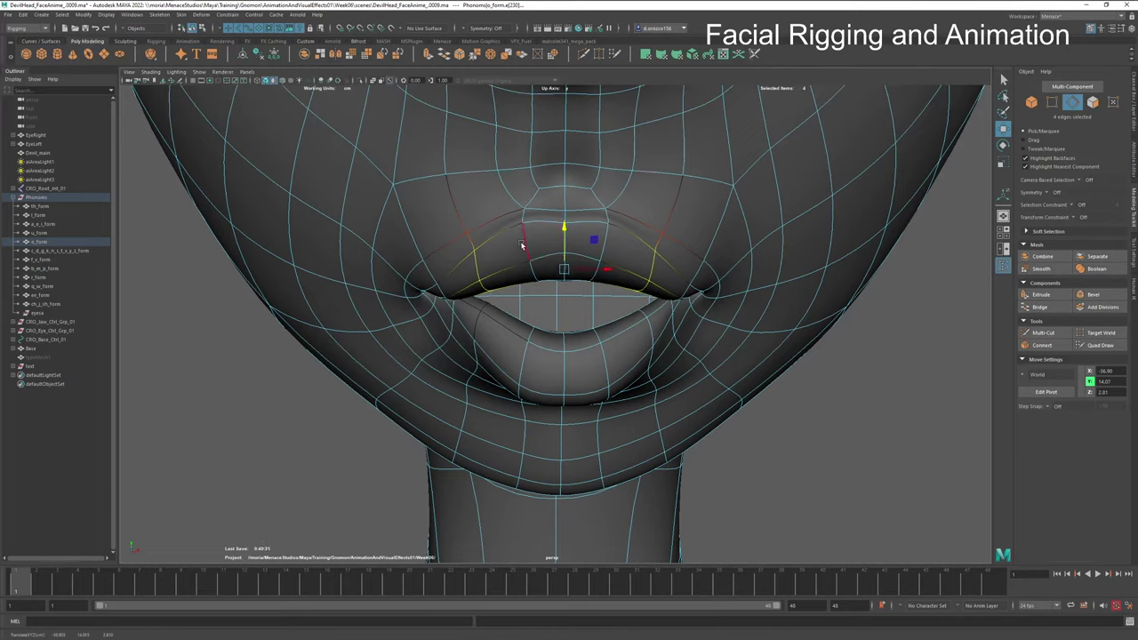
# Step: Select a new set of upper-lip edges around the centre, dropping one from the selection
pyautogui.click(527, 235)
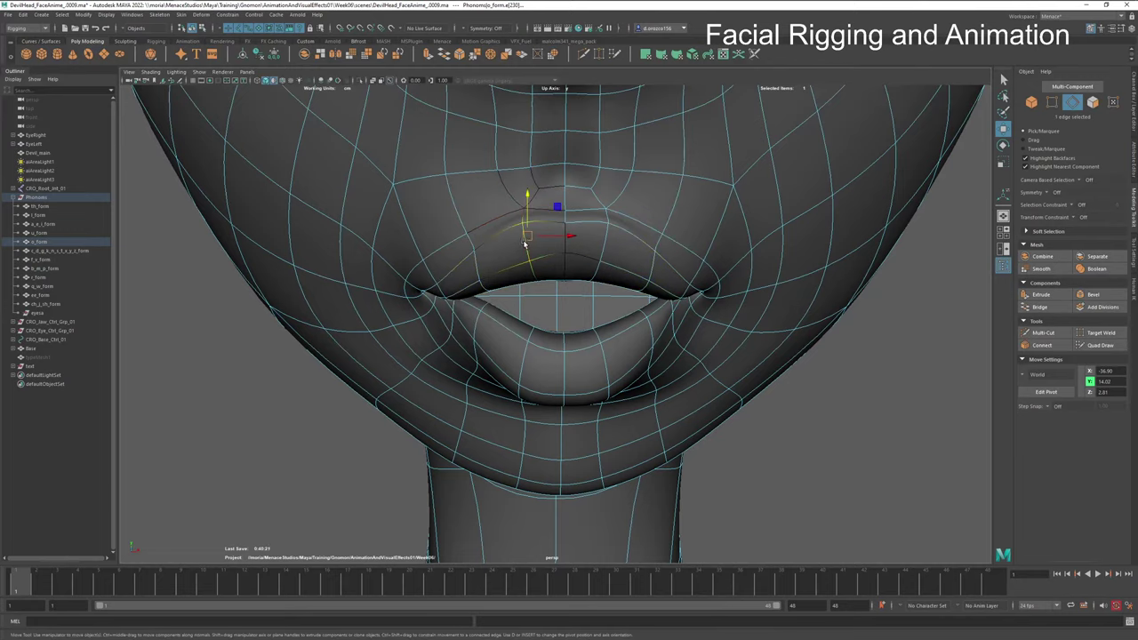
pyautogui.keyDown('shift'); pyautogui.click(601, 269); pyautogui.keyUp('shift')
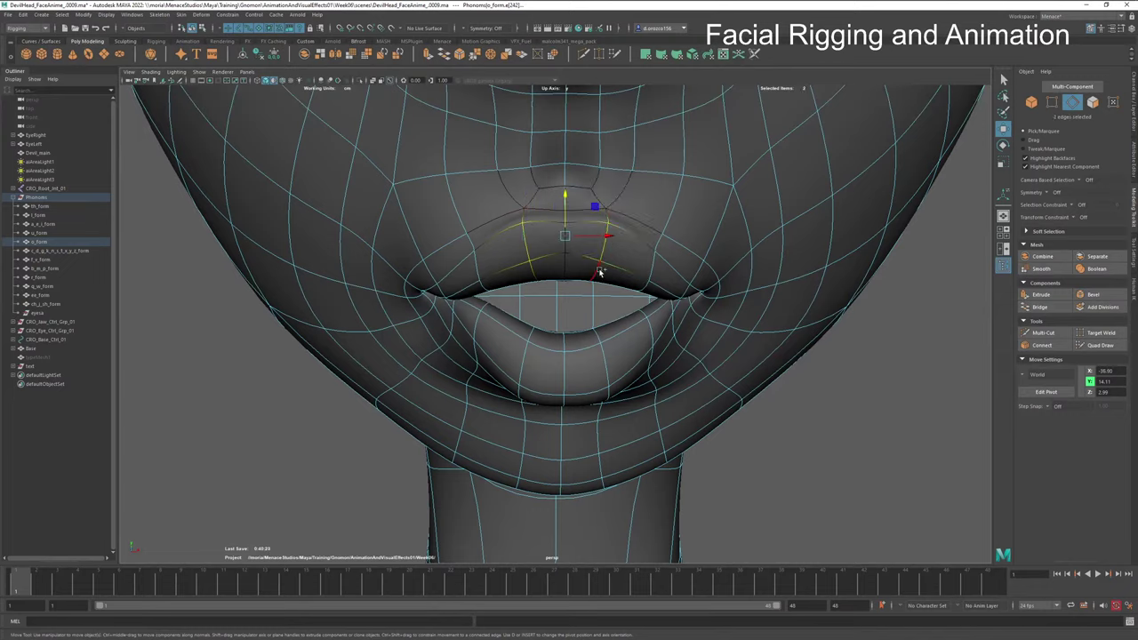
pyautogui.keyDown('shift'); pyautogui.click(538, 275); pyautogui.keyUp('shift')
pyautogui.keyDown('shift'); pyautogui.click(533, 199); pyautogui.keyUp('shift')
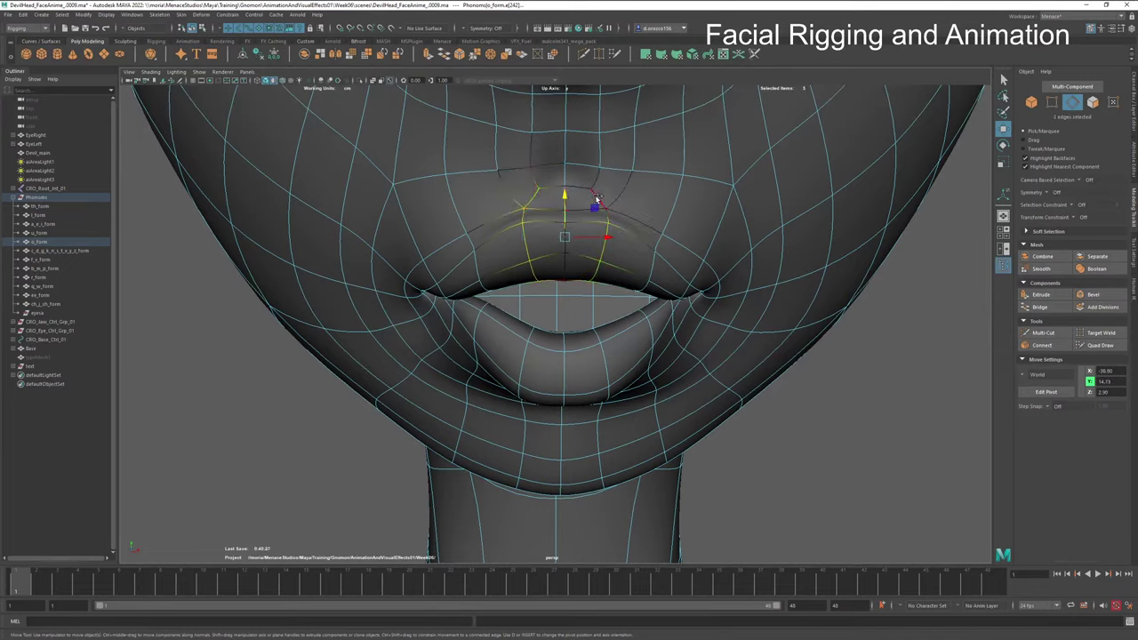
pyautogui.keyDown('shift'); pyautogui.click(597, 203); pyautogui.keyUp('shift')
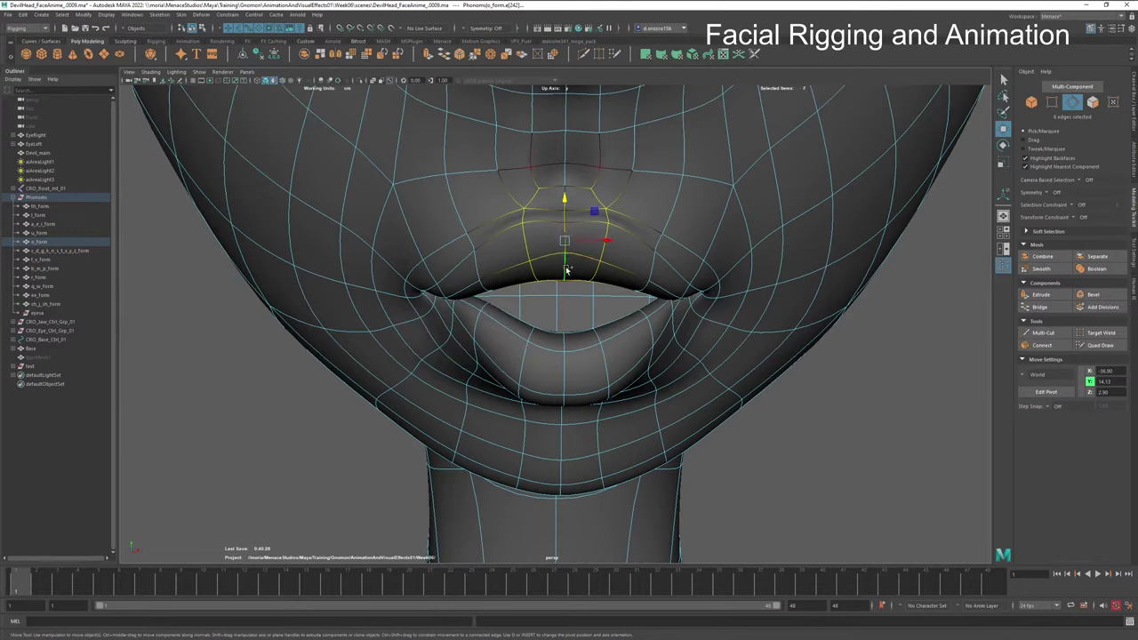
pyautogui.keyDown('shift'); pyautogui.click(576, 194); pyautogui.keyUp('shift')
pyautogui.press('q')
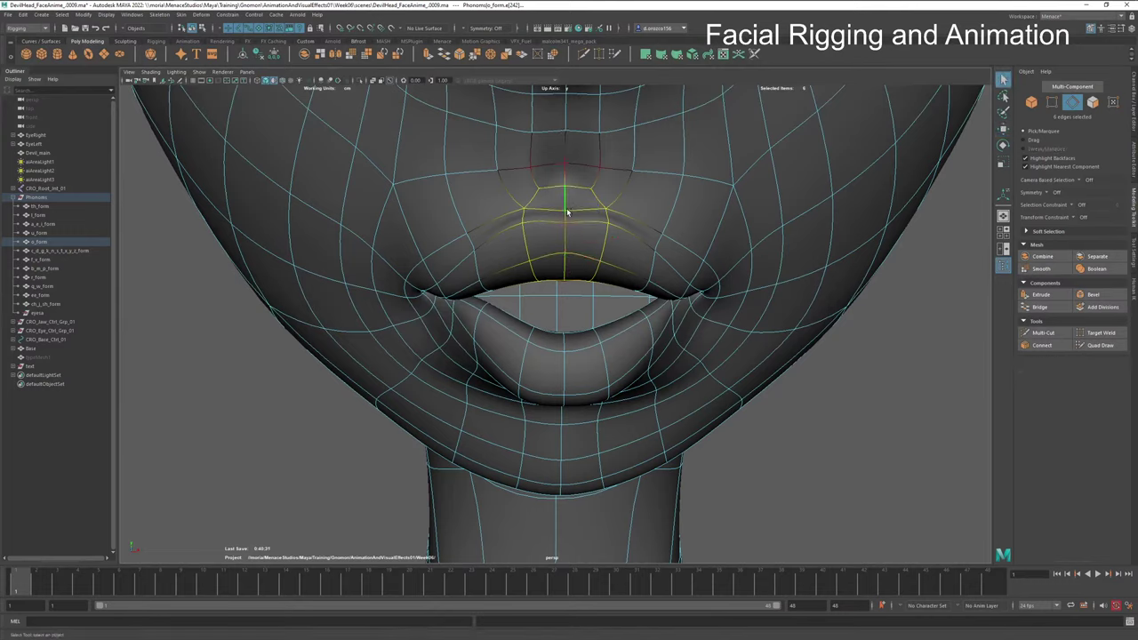
pyautogui.keyDown('ctrl'); pyautogui.click(570, 198); pyautogui.keyUp('ctrl')
# Step: Add three edges near the top of the upper lip and view the lips from the side
pyautogui.press('w')
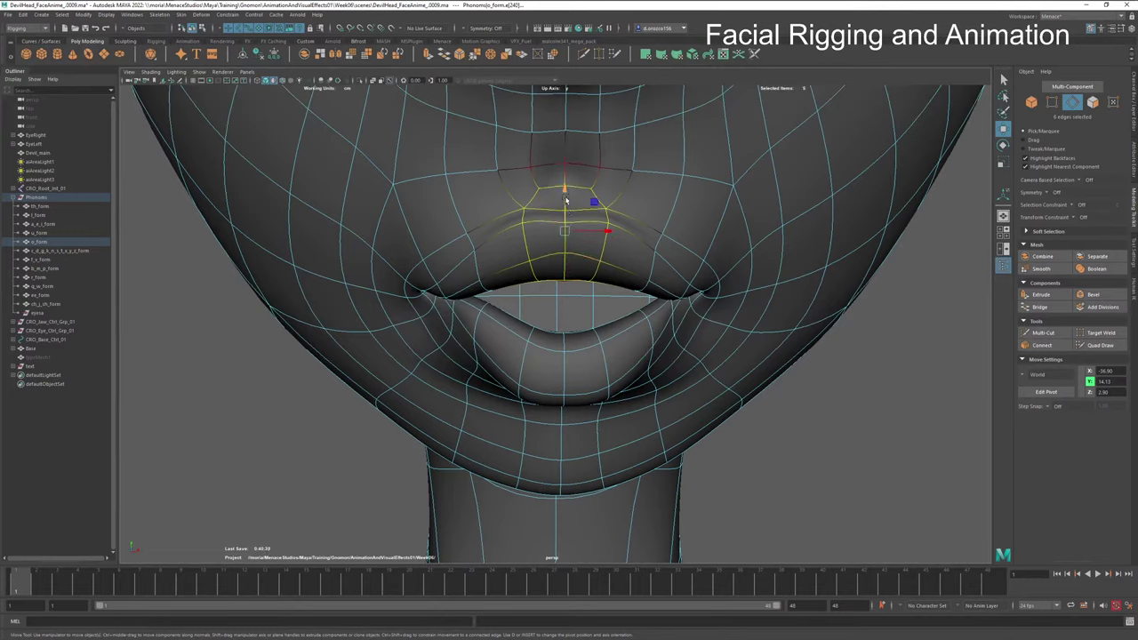
pyautogui.keyDown('shift'); pyautogui.click(550, 182); pyautogui.keyUp('shift')
pyautogui.keyDown('shift'); pyautogui.click(580, 182); pyautogui.keyUp('shift')
pyautogui.keyDown('shift'); pyautogui.click(564, 184); pyautogui.keyUp('shift')
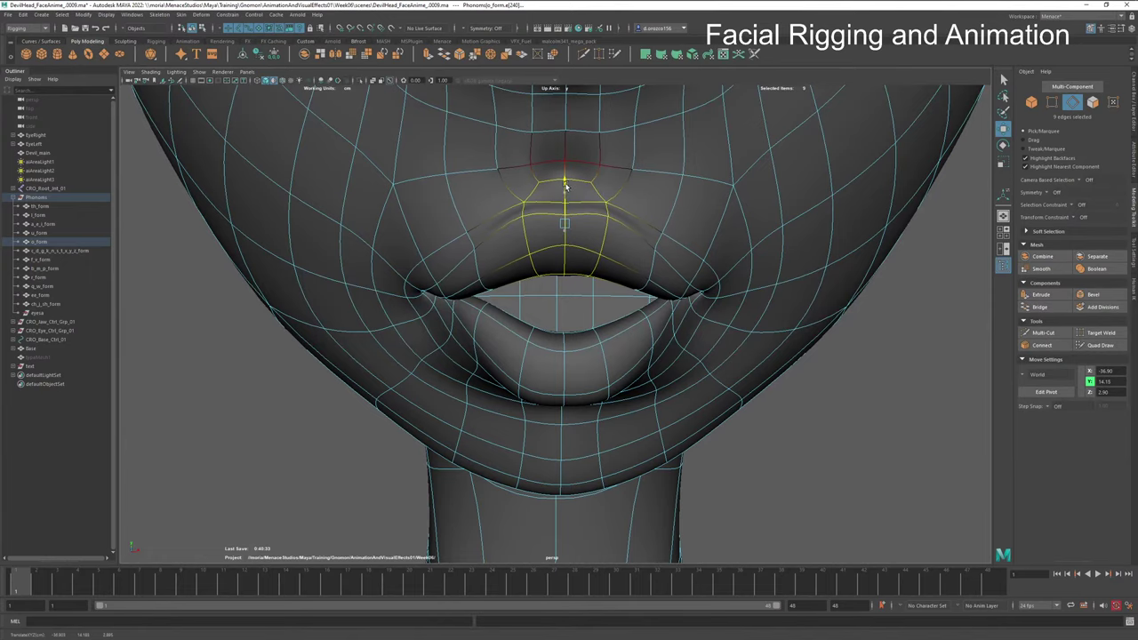
pyautogui.keyDown('alt'); pyautogui.moveTo(565, 184); pyautogui.dragTo(451, 329); pyautogui.keyUp('alt')
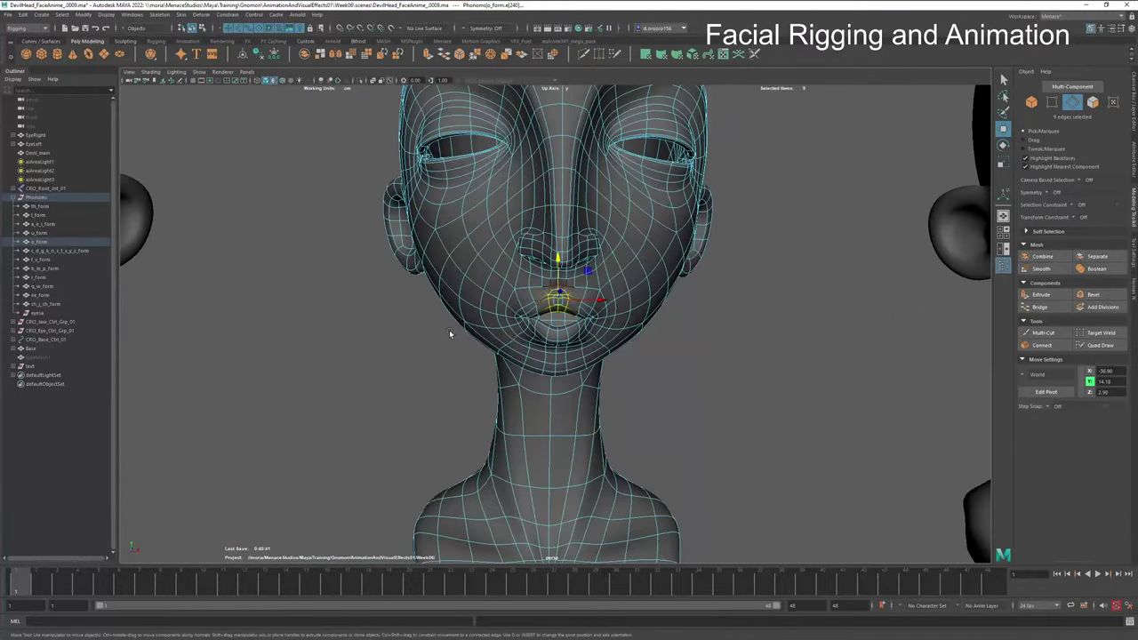
# Step: Zoom out, return the o_form head to Object Mode, and clear the selection
pyautogui.scroll(-5, 513, 346)
pyautogui.keyDown('alt'); pyautogui.moveTo(770, 338); pyautogui.dragTo(610, 356, button='middle'); pyautogui.keyUp('alt')
pyautogui.scroll(-5, 610, 355)
pyautogui.rightClick(471, 283)
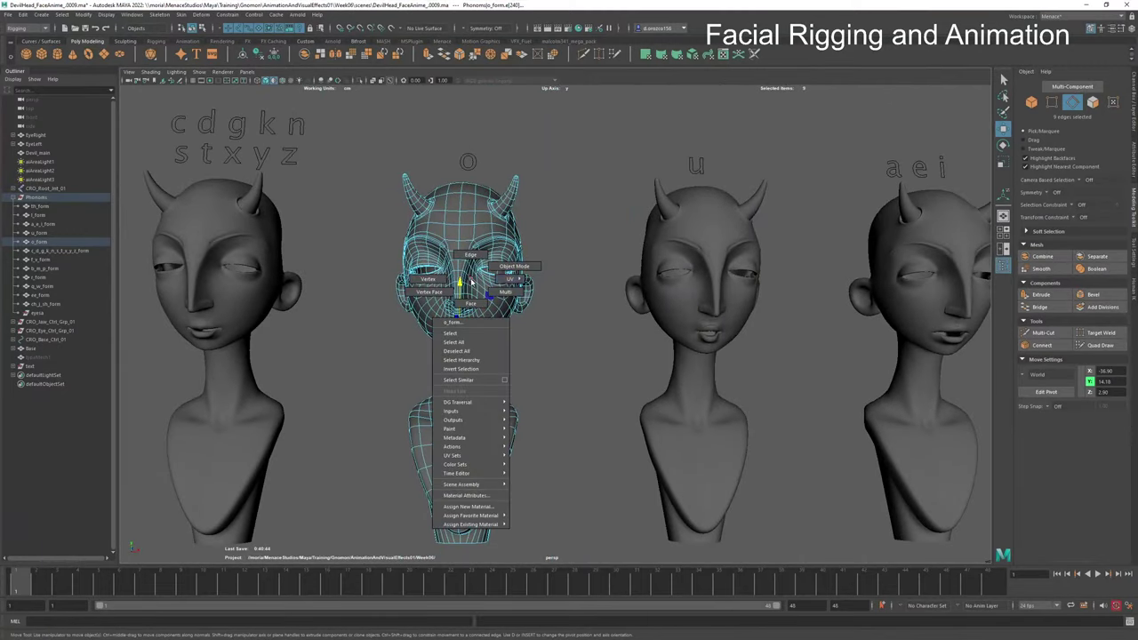
pyautogui.click(514, 266)
pyautogui.click(407, 357)
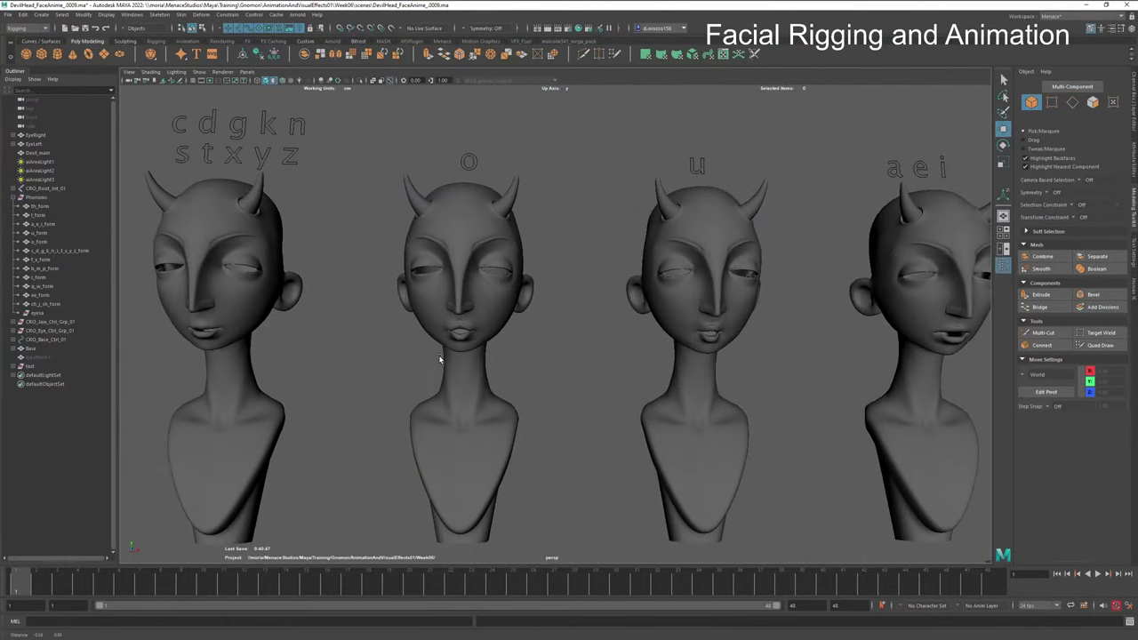
# Step: Pan and orbit along the row to review the fv, cdgknstxyz and u heads
pyautogui.keyDown('alt'); pyautogui.moveTo(439, 360); pyautogui.dragTo(660, 398, button='middle'); pyautogui.keyUp('alt')
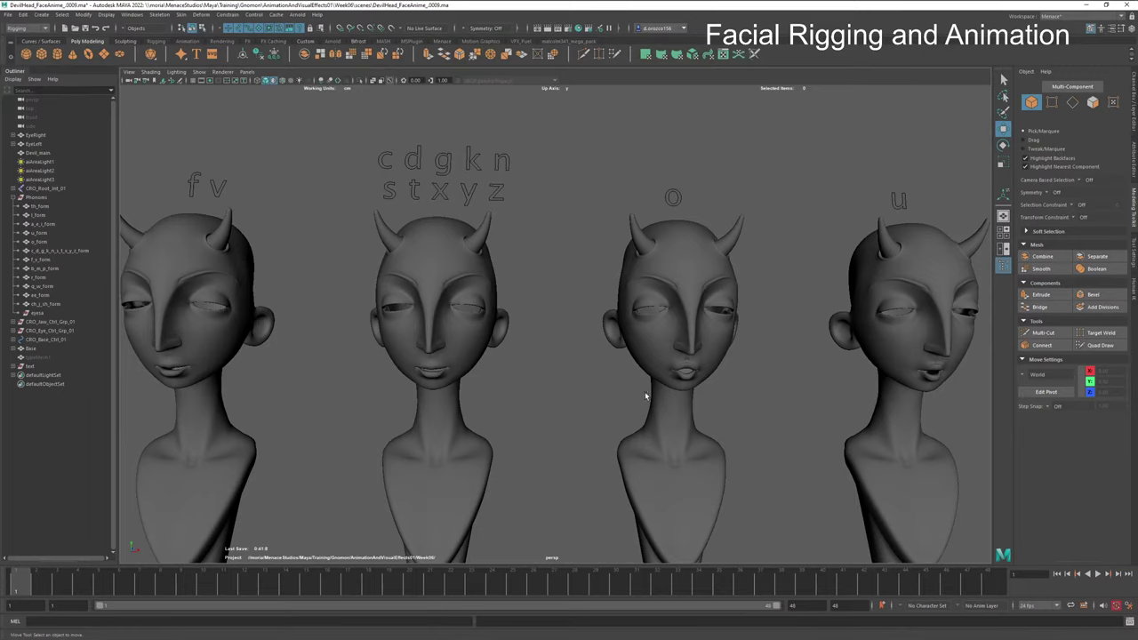
pyautogui.keyDown('alt'); pyautogui.moveTo(631, 416); pyautogui.dragTo(562, 418, button='right'); pyautogui.keyUp('alt')
pyautogui.moveTo(562, 414)
pyautogui.keyDown('alt'); pyautogui.mouseDown()
pyautogui.moveTo(547, 418)
pyautogui.moveTo(577, 419)
pyautogui.mouseUp(); pyautogui.keyUp('alt')
pyautogui.keyDown('alt'); pyautogui.moveTo(758, 418); pyautogui.dragTo(797, 433); pyautogui.keyUp('alt')
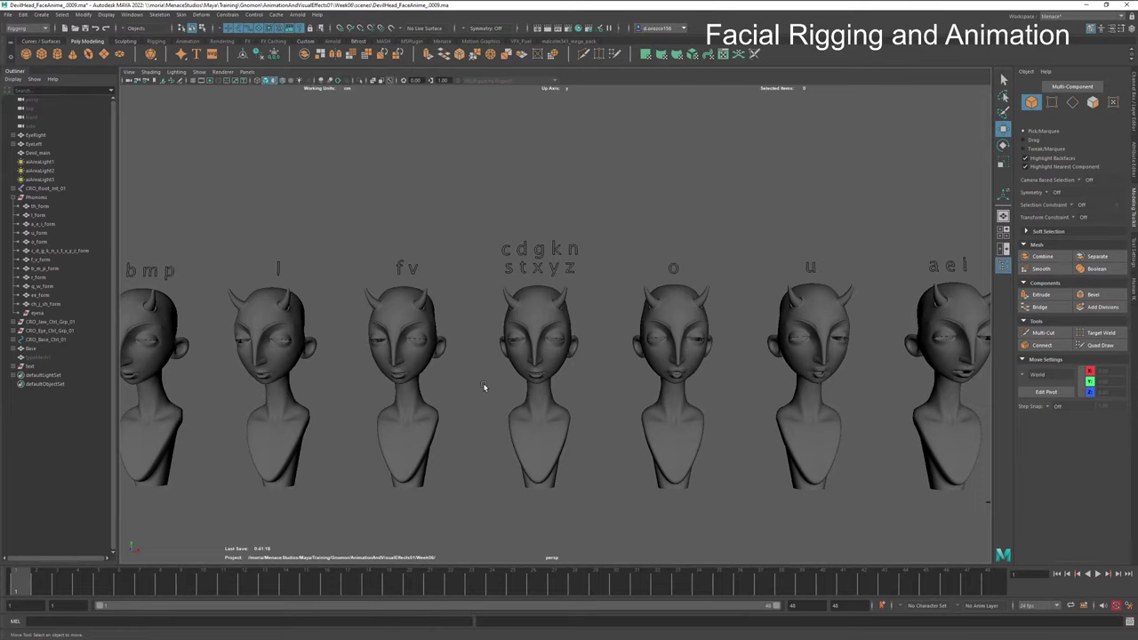
pyautogui.keyDown('alt'); pyautogui.moveTo(484, 387); pyautogui.dragTo(860, 396, button='right'); pyautogui.keyUp('alt')
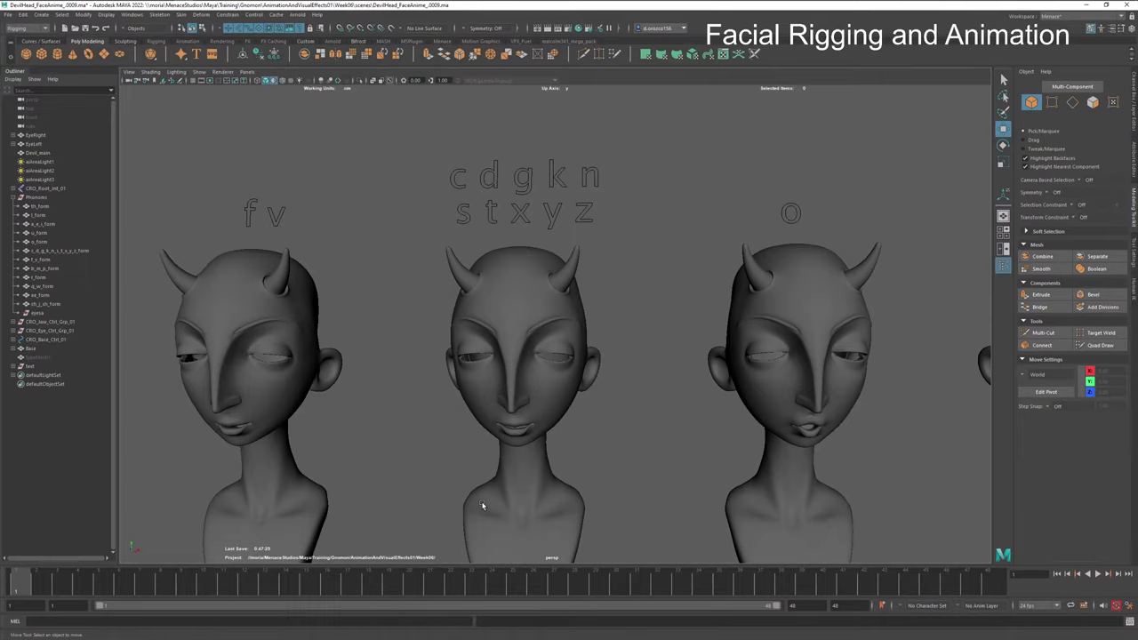
pyautogui.moveTo(350, 4)
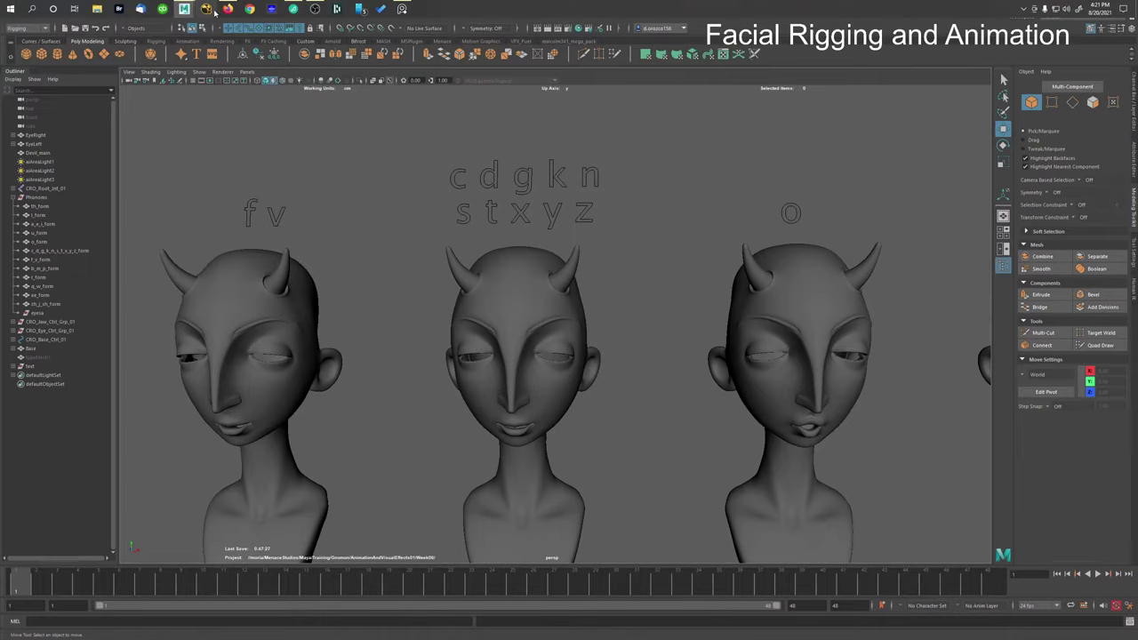